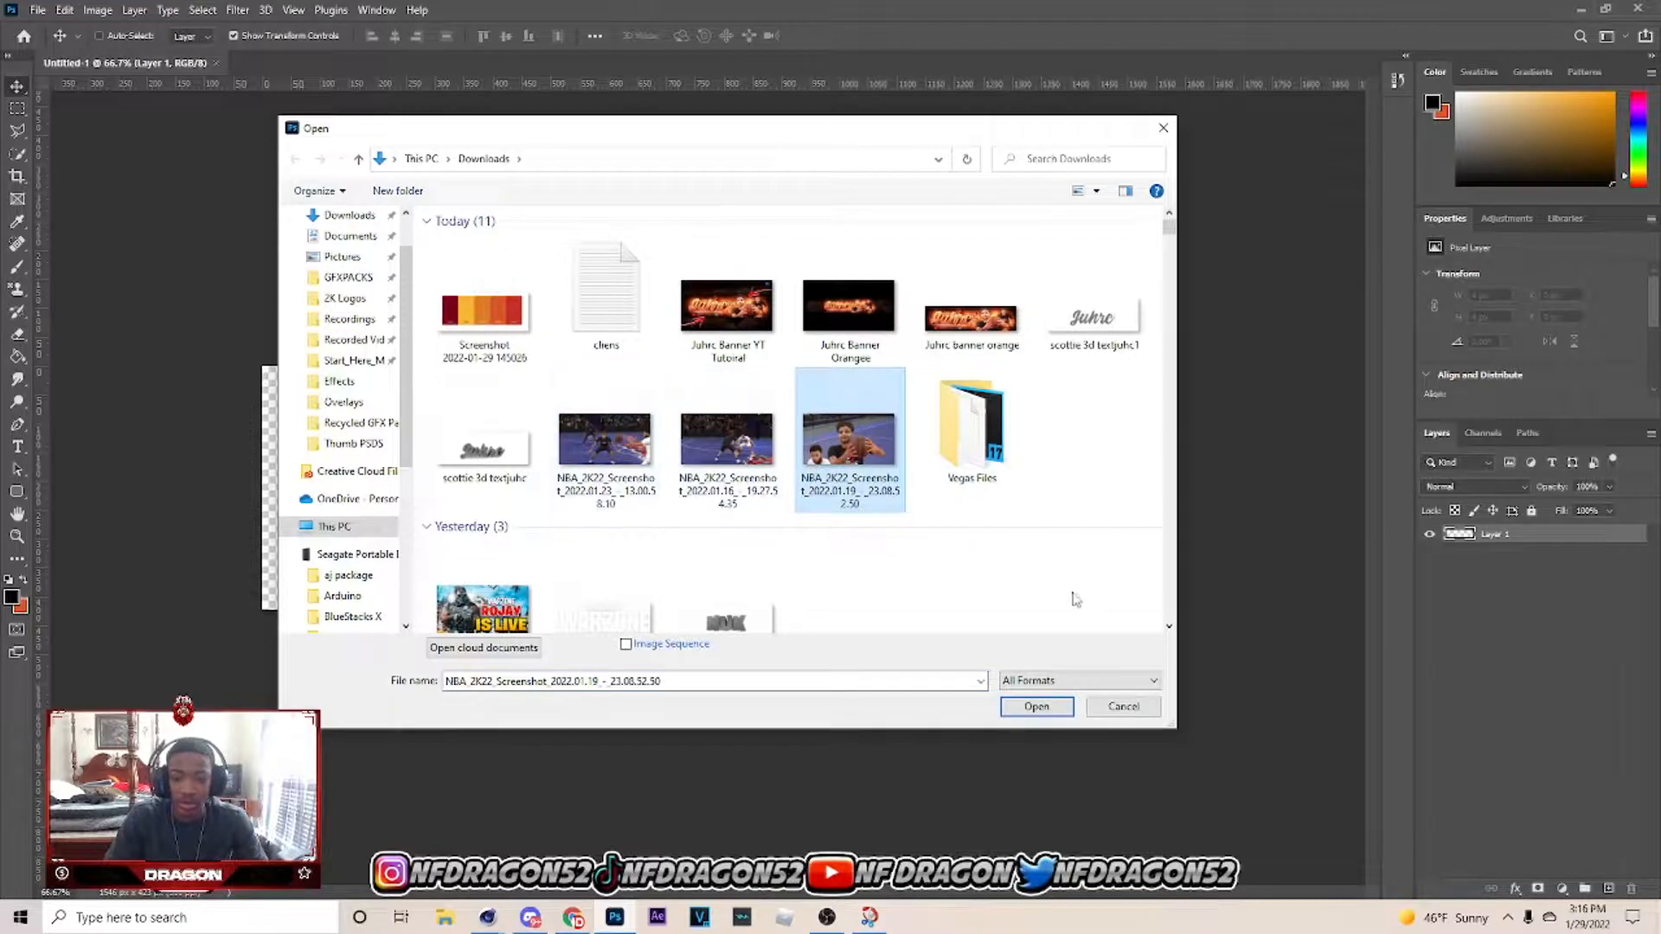
# Open the NBA 2K22 screenshots dated 2022.01.23 and 2022.01.19 from Downloads and unlock the background layer of the 2022.01.19 image.
pyautogui.keyDown('ctrl'); pyautogui.click(604, 459); pyautogui.keyUp('ctrl')
pyautogui.click(1037, 706)
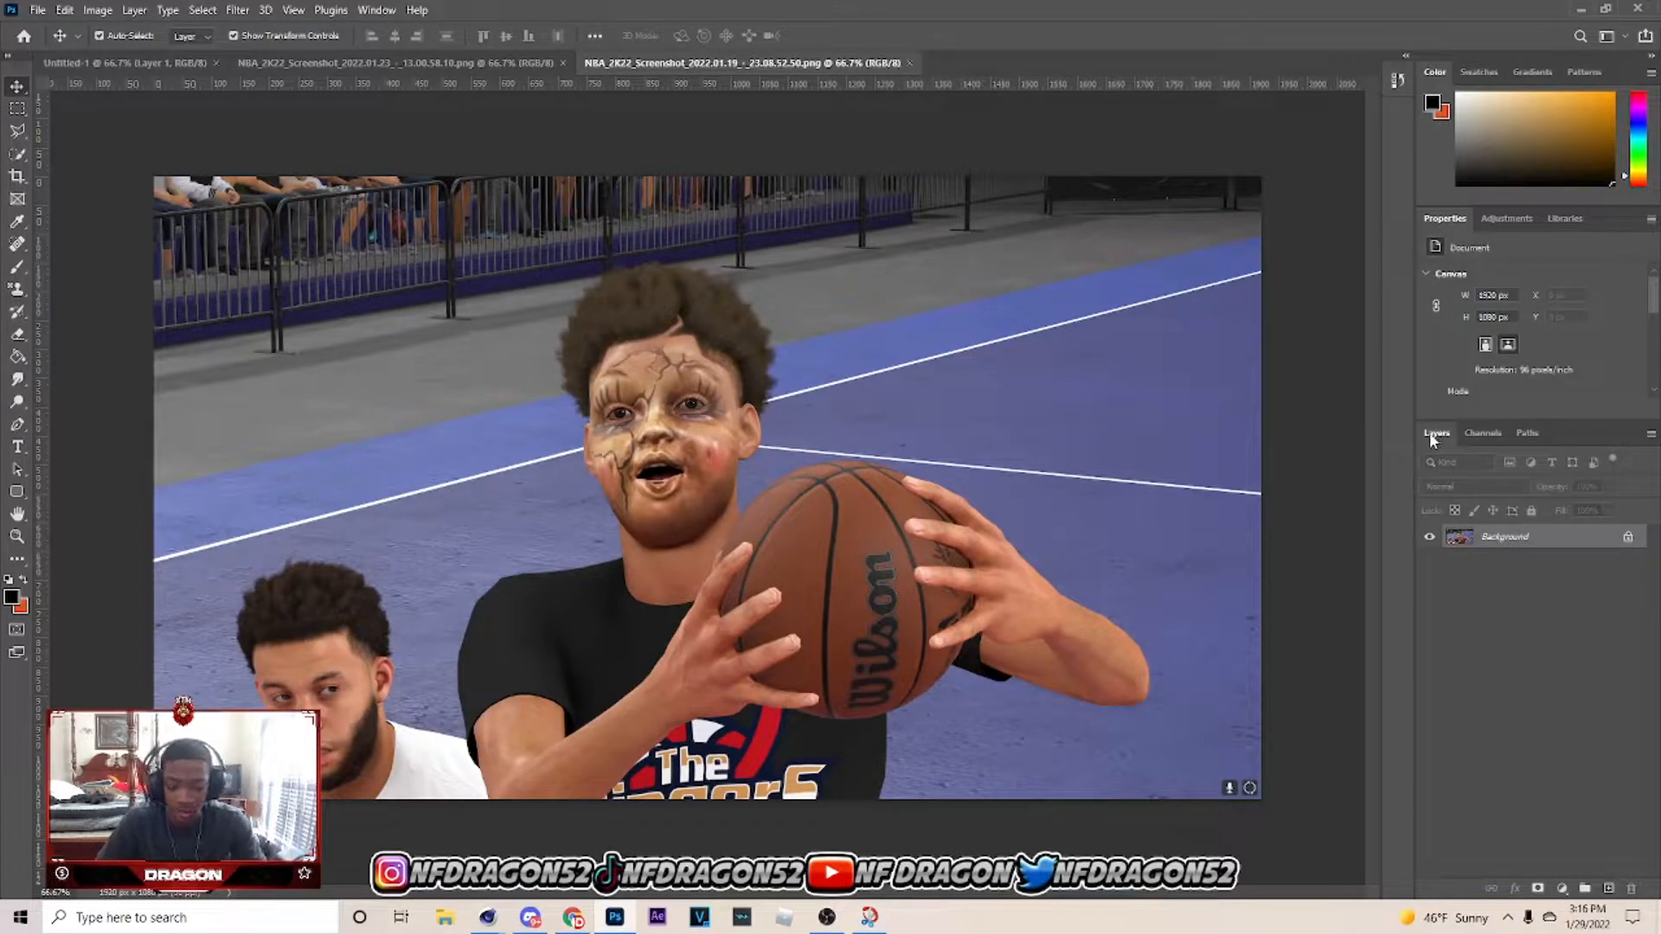
pyautogui.click(1630, 538)
# Copy the 2022.01.19 screenshot into the Untitled-1 banner and scale it to about 48.6% against the canvas's right edge.
pyautogui.click(143, 64)
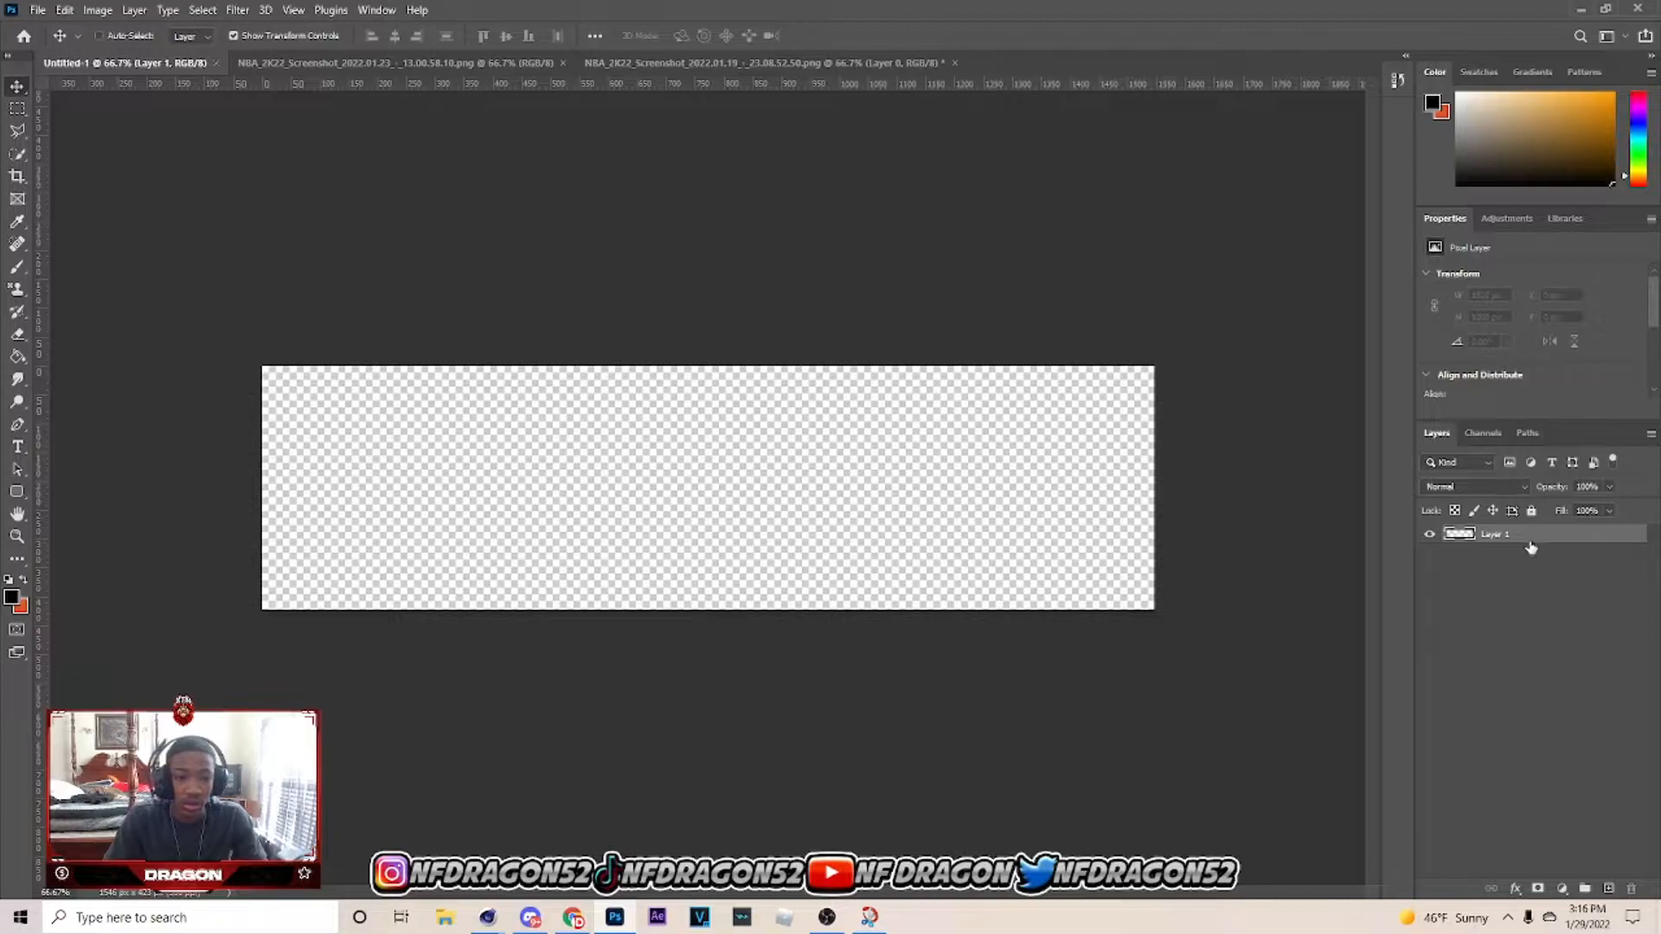
pyautogui.hotkey('ctrl', 'v')
pyautogui.moveTo(820, 367); pyautogui.dragTo(820, 623)
pyautogui.moveTo(857, 701); pyautogui.dragTo(901, 402)
pyautogui.moveTo(1174, 502); pyautogui.dragTo(1051, 541)
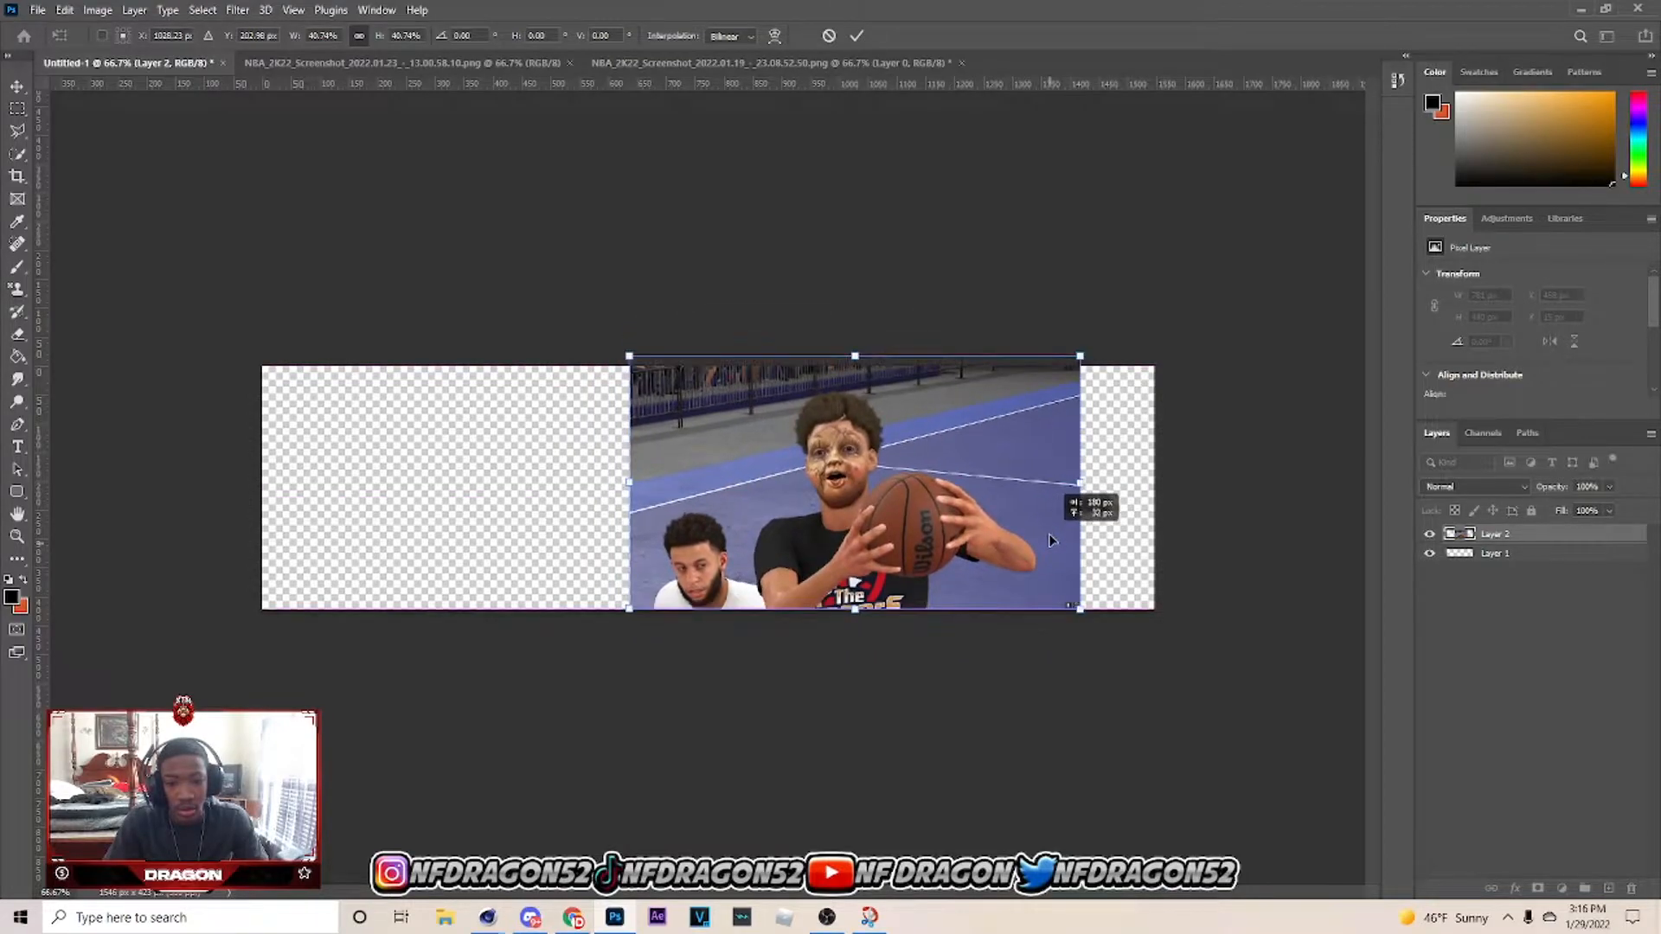
pyautogui.moveTo(1080, 483); pyautogui.dragTo(1153, 485)
pyautogui.moveTo(1045, 522); pyautogui.dragTo(1047, 518)
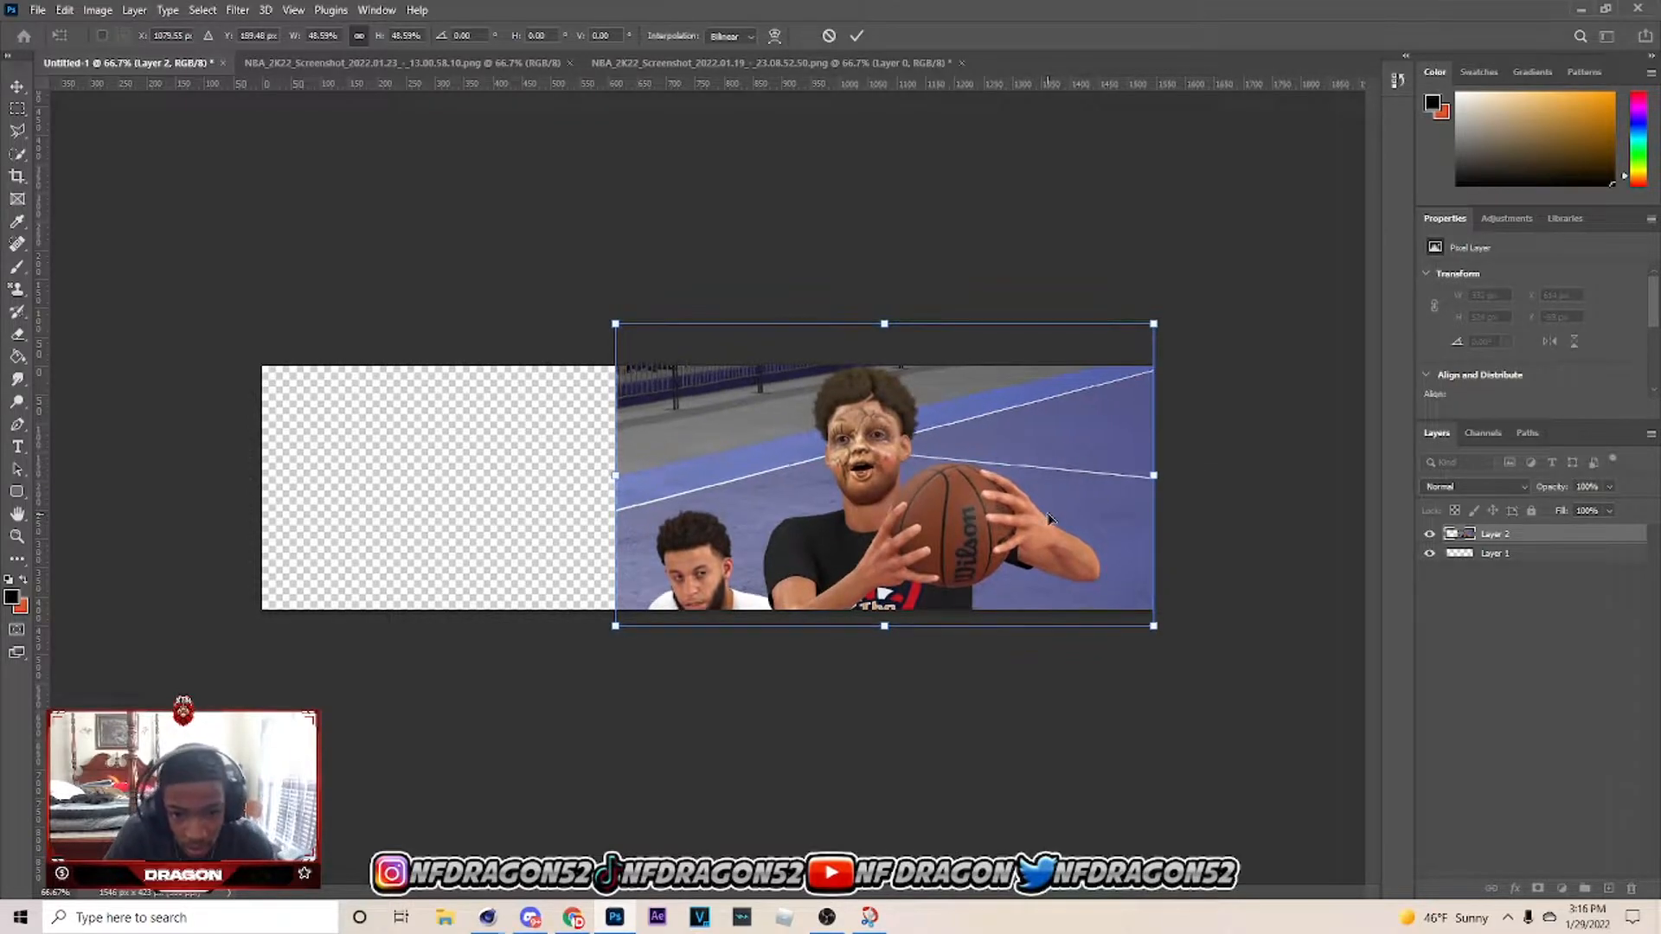
# Nudge the pasted screenshot slightly down and further left, leaving a narrow gap at the canvas's right edge, and apply the transform.
pyautogui.press('Down')
pyautogui.press('Down')
pyautogui.press('Down')
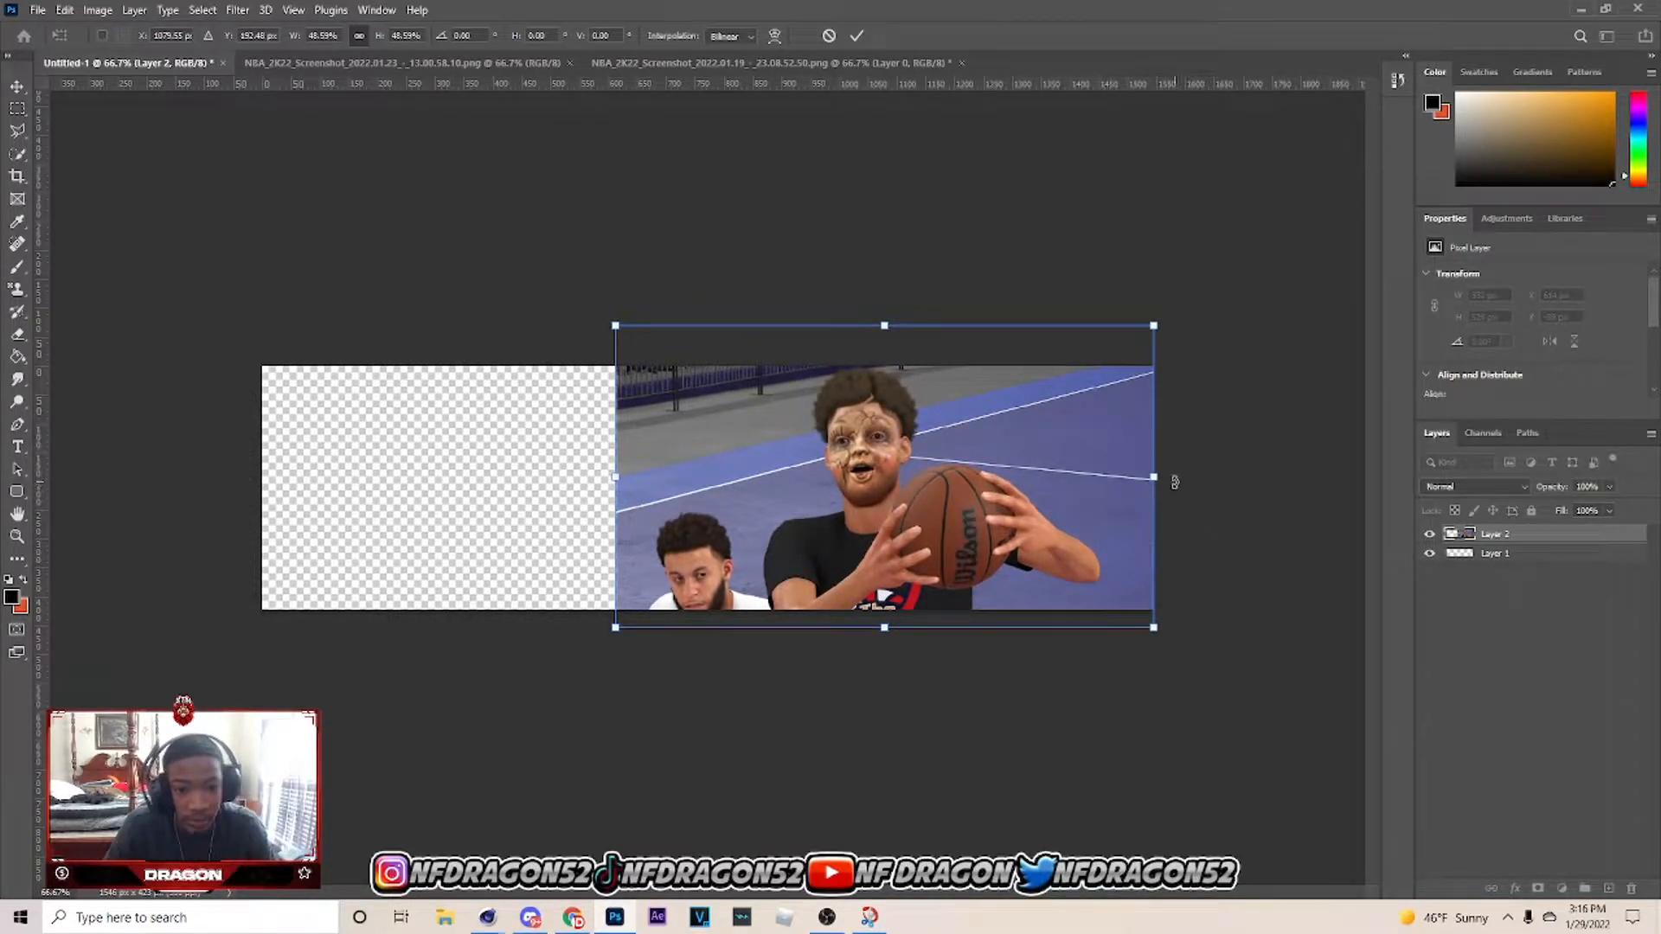
pyautogui.press('Down')
pyautogui.press('Left')
pyautogui.press('Left')
pyautogui.press('Left')
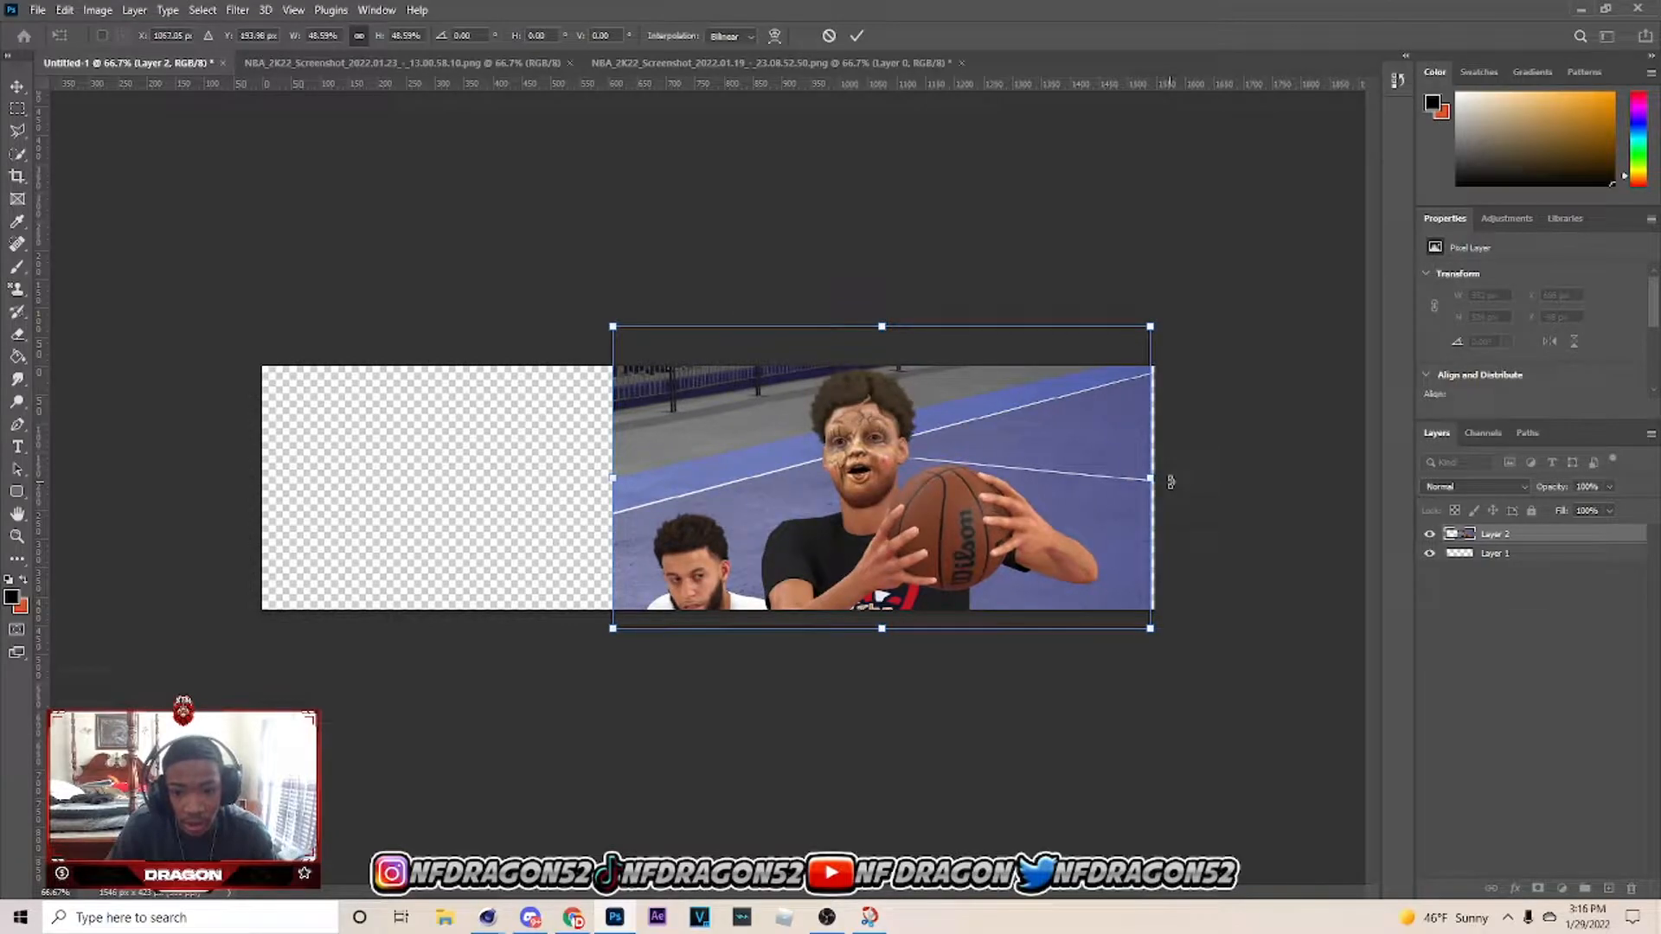
pyautogui.hotkey('shift', 'Left')
pyautogui.hotkey('shift', 'Left')
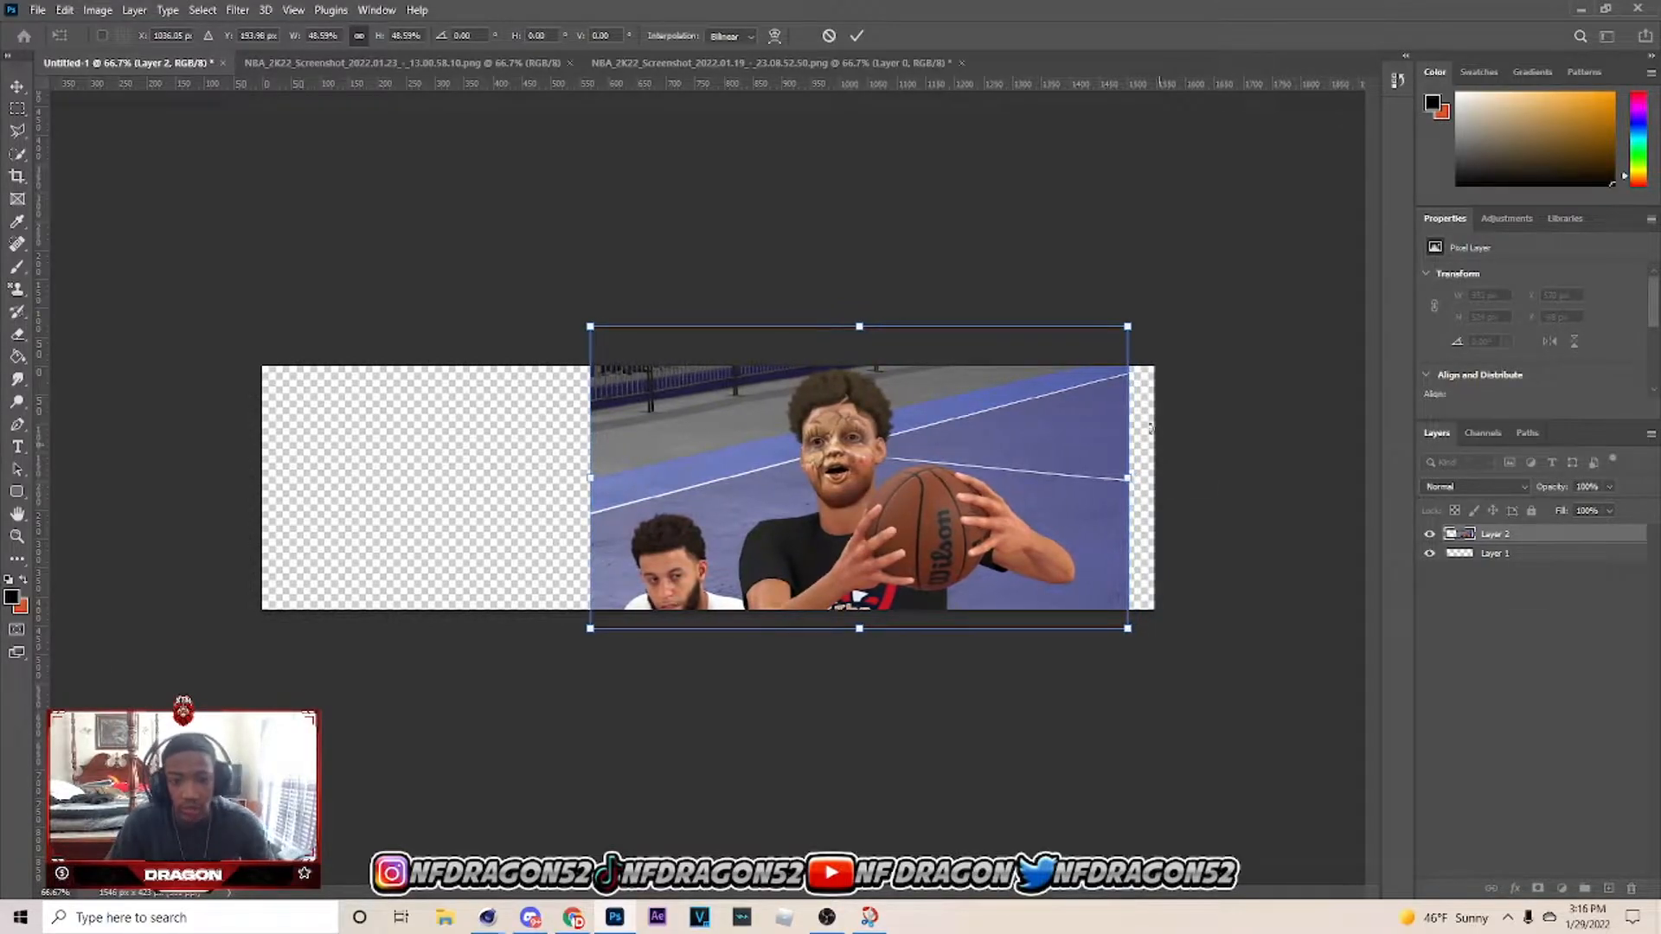
pyautogui.press('Return')
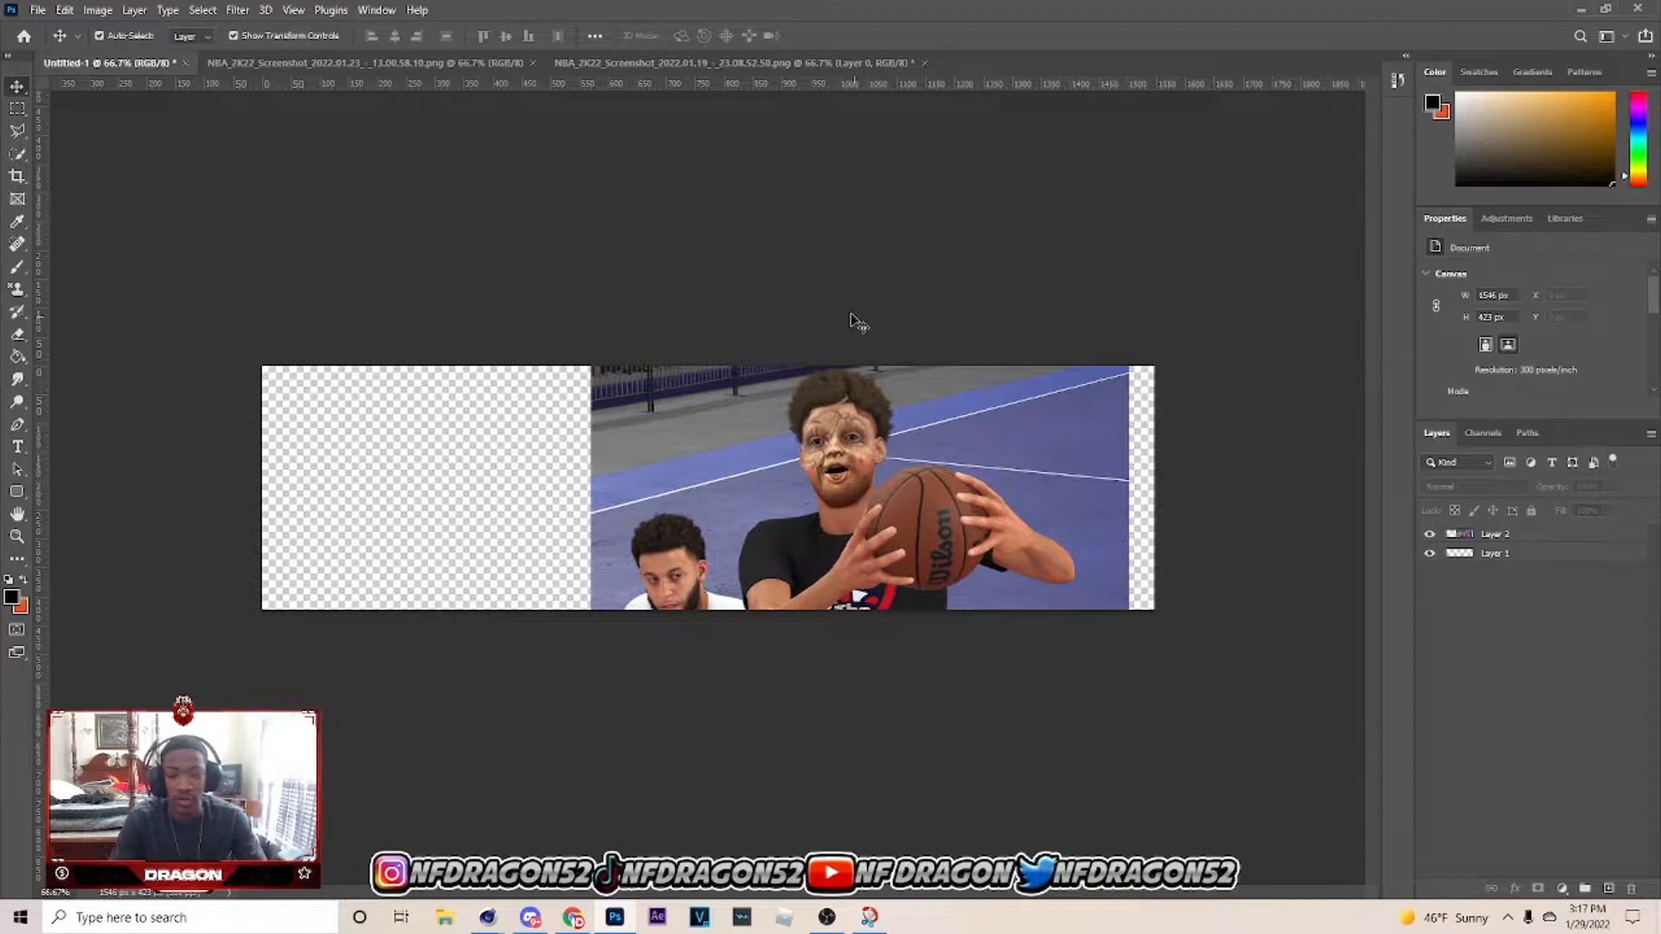
# Start a Pen path at the shirt's lower right edge and trace the ball's underside, the sleeve and the start of the forearm.
pyautogui.press('p')
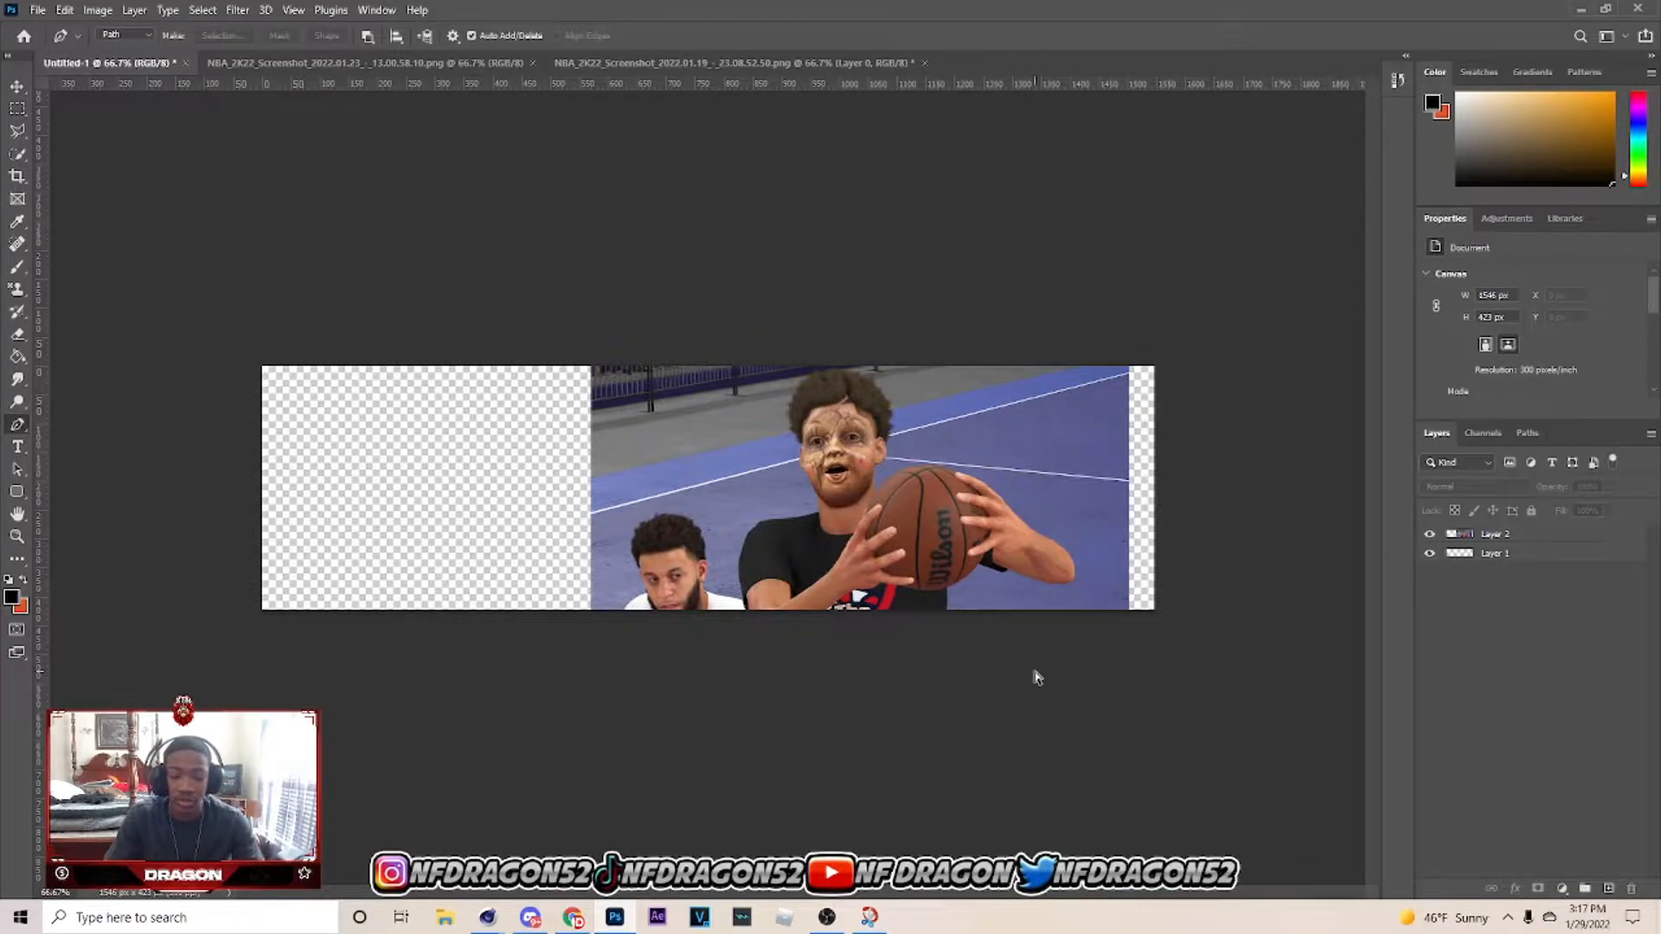
pyautogui.hotkey('ctrl', '+')
pyautogui.hotkey('ctrl', '+')
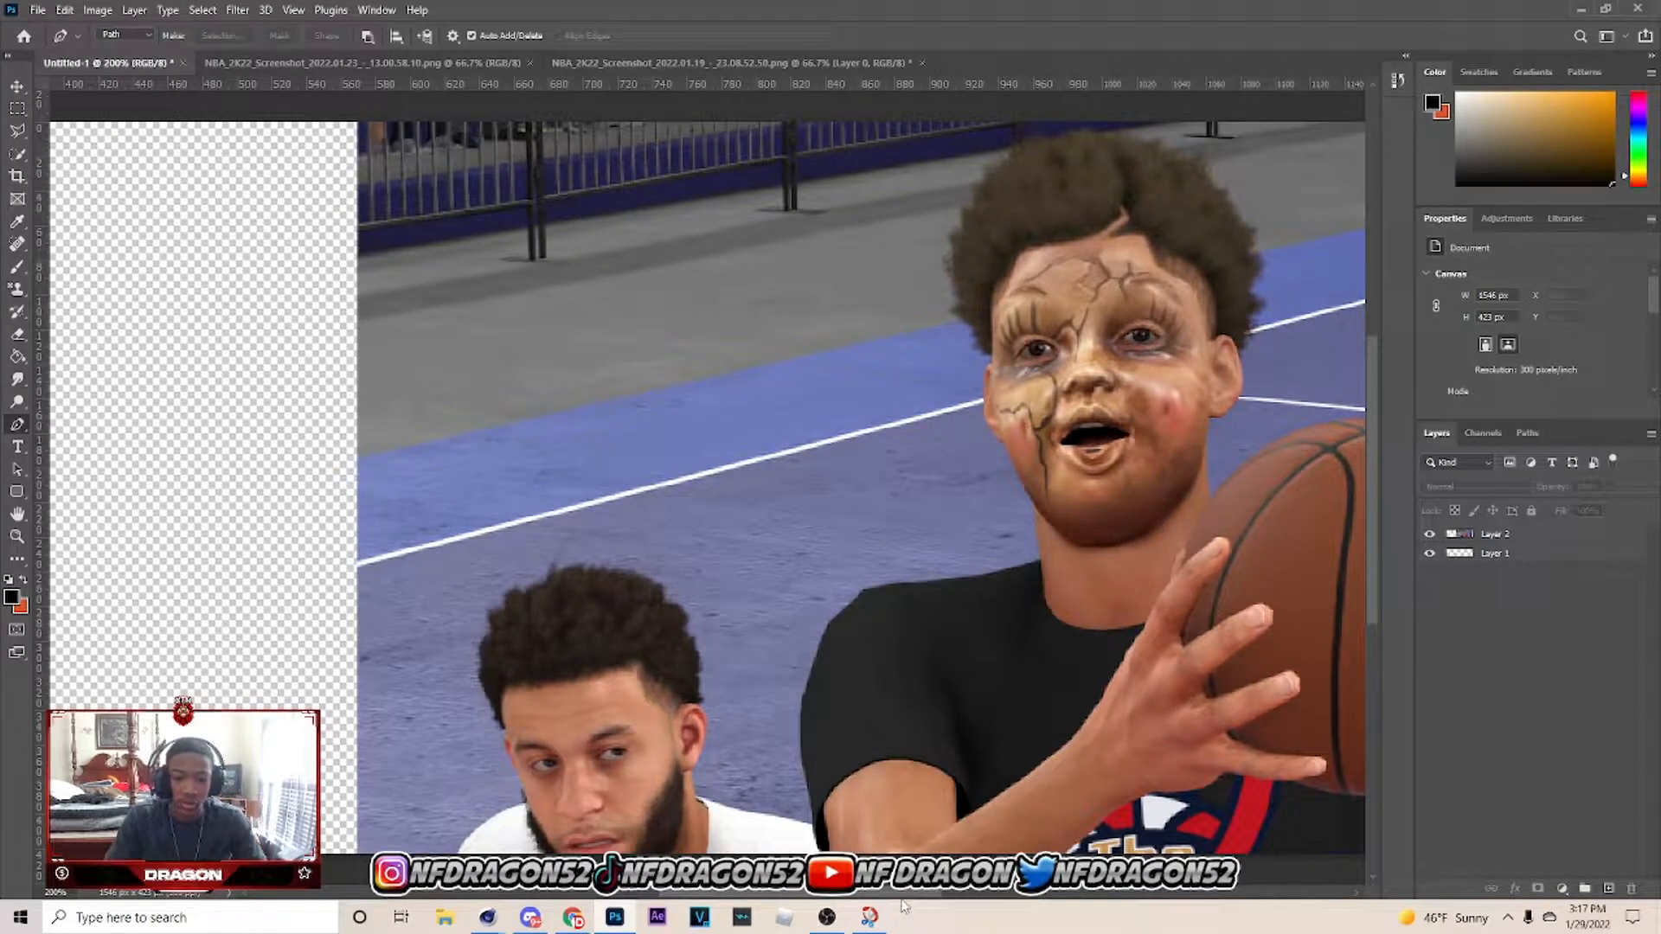
pyautogui.moveTo(915, 893); pyautogui.dragTo(1008, 893)
pyautogui.scroll(-3, 1000, 865)
pyautogui.click(991, 770)
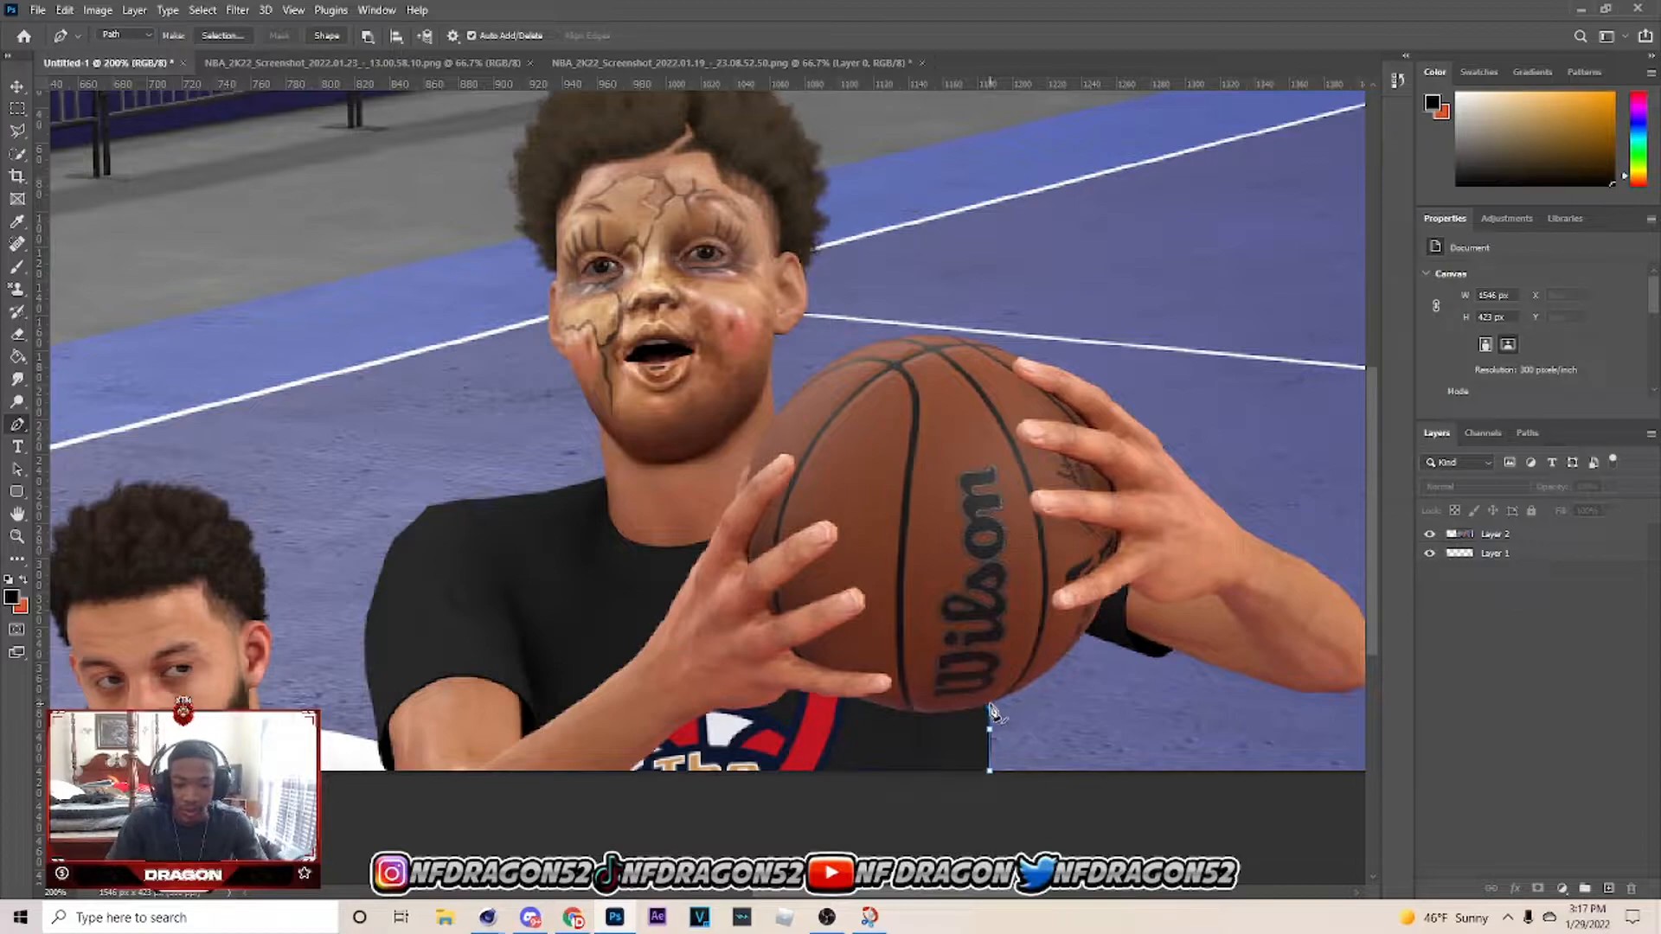
pyautogui.hotkey('ctrl', '+')
pyautogui.moveTo(880, 892); pyautogui.dragTo(950, 896)
pyautogui.scroll(-1, 854, 794)
pyautogui.scroll(-1, 854, 794)
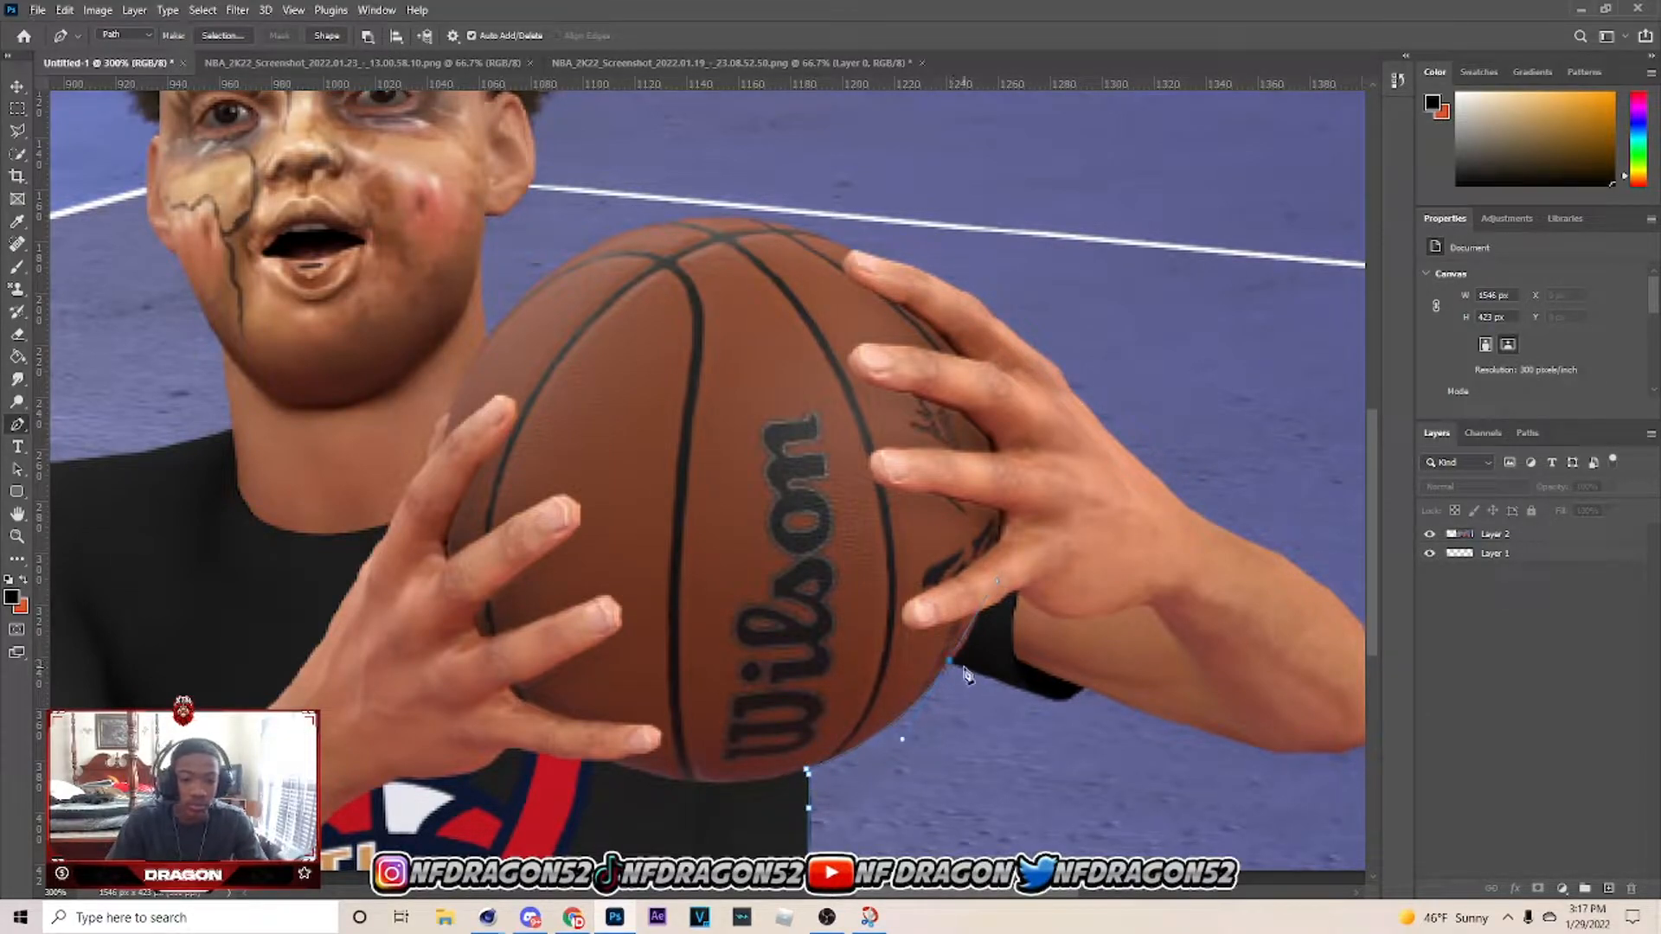
pyautogui.click(1037, 693)
pyautogui.moveTo(1084, 689); pyautogui.dragTo(1151, 714)
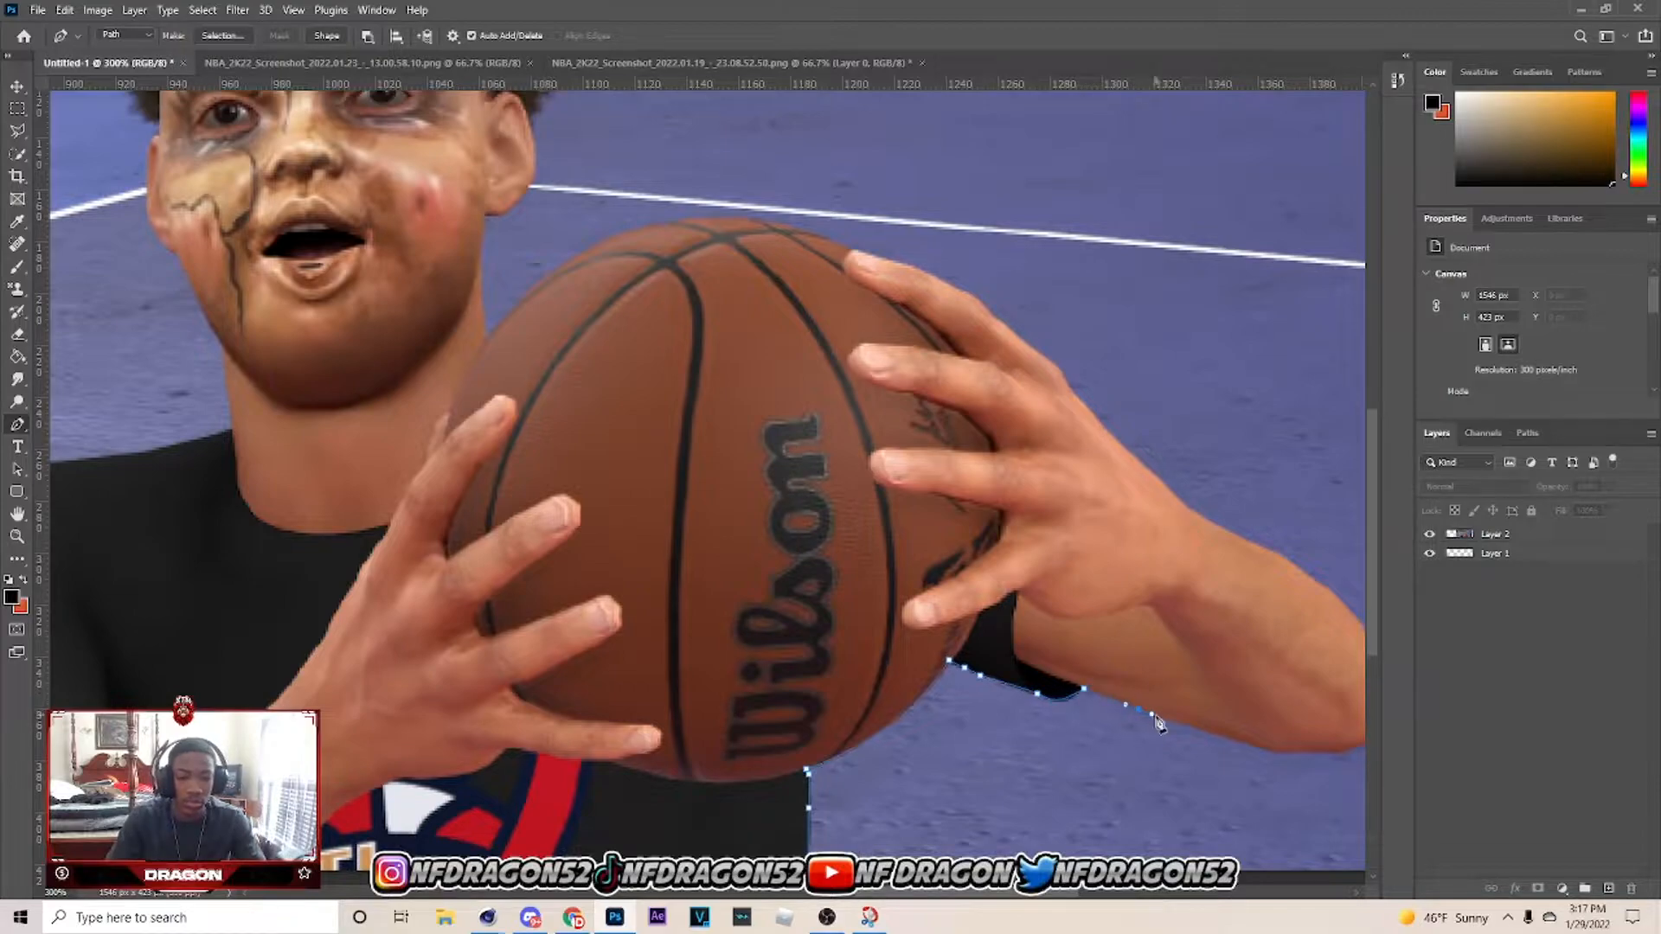
# Continue the path around the elbow, up the forearm and along the back of the hand to the upper fingertip.
pyautogui.moveTo(1034, 896); pyautogui.dragTo(1084, 896)
pyautogui.moveTo(1024, 753); pyautogui.dragTo(1054, 751)
pyautogui.moveTo(1083, 684); pyautogui.dragTo(981, 561)
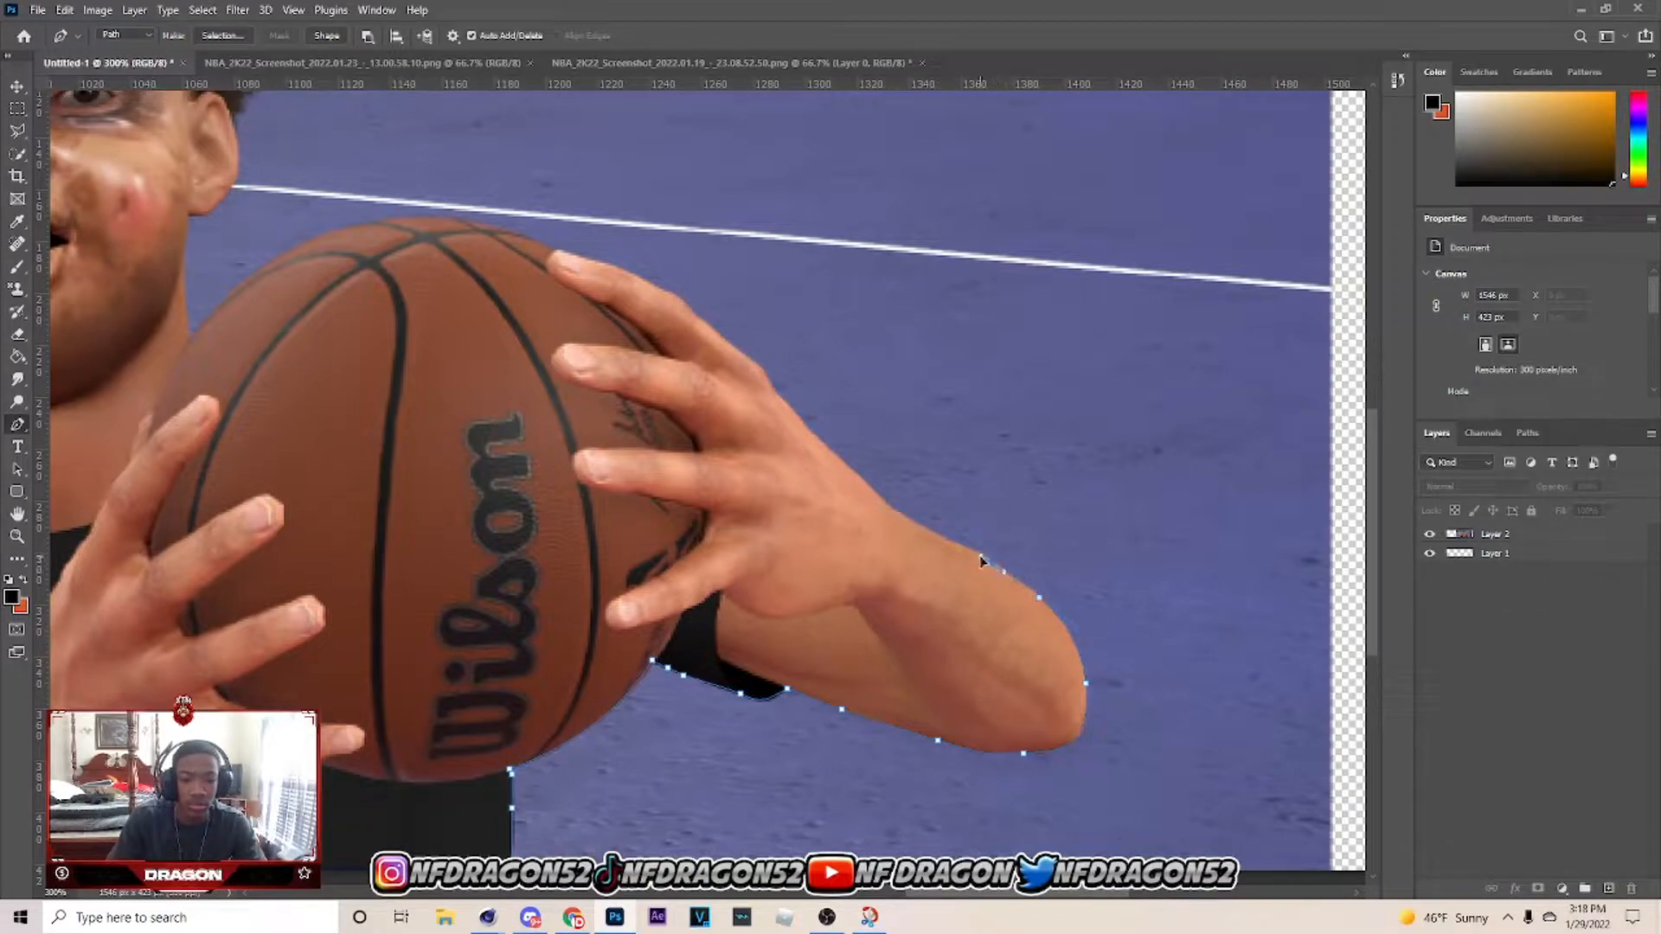
pyautogui.moveTo(858, 487); pyautogui.dragTo(861, 485)
pyautogui.keyDown('alt'); pyautogui.click(883, 502); pyautogui.keyUp('alt')
pyautogui.scroll(2, 799, 423)
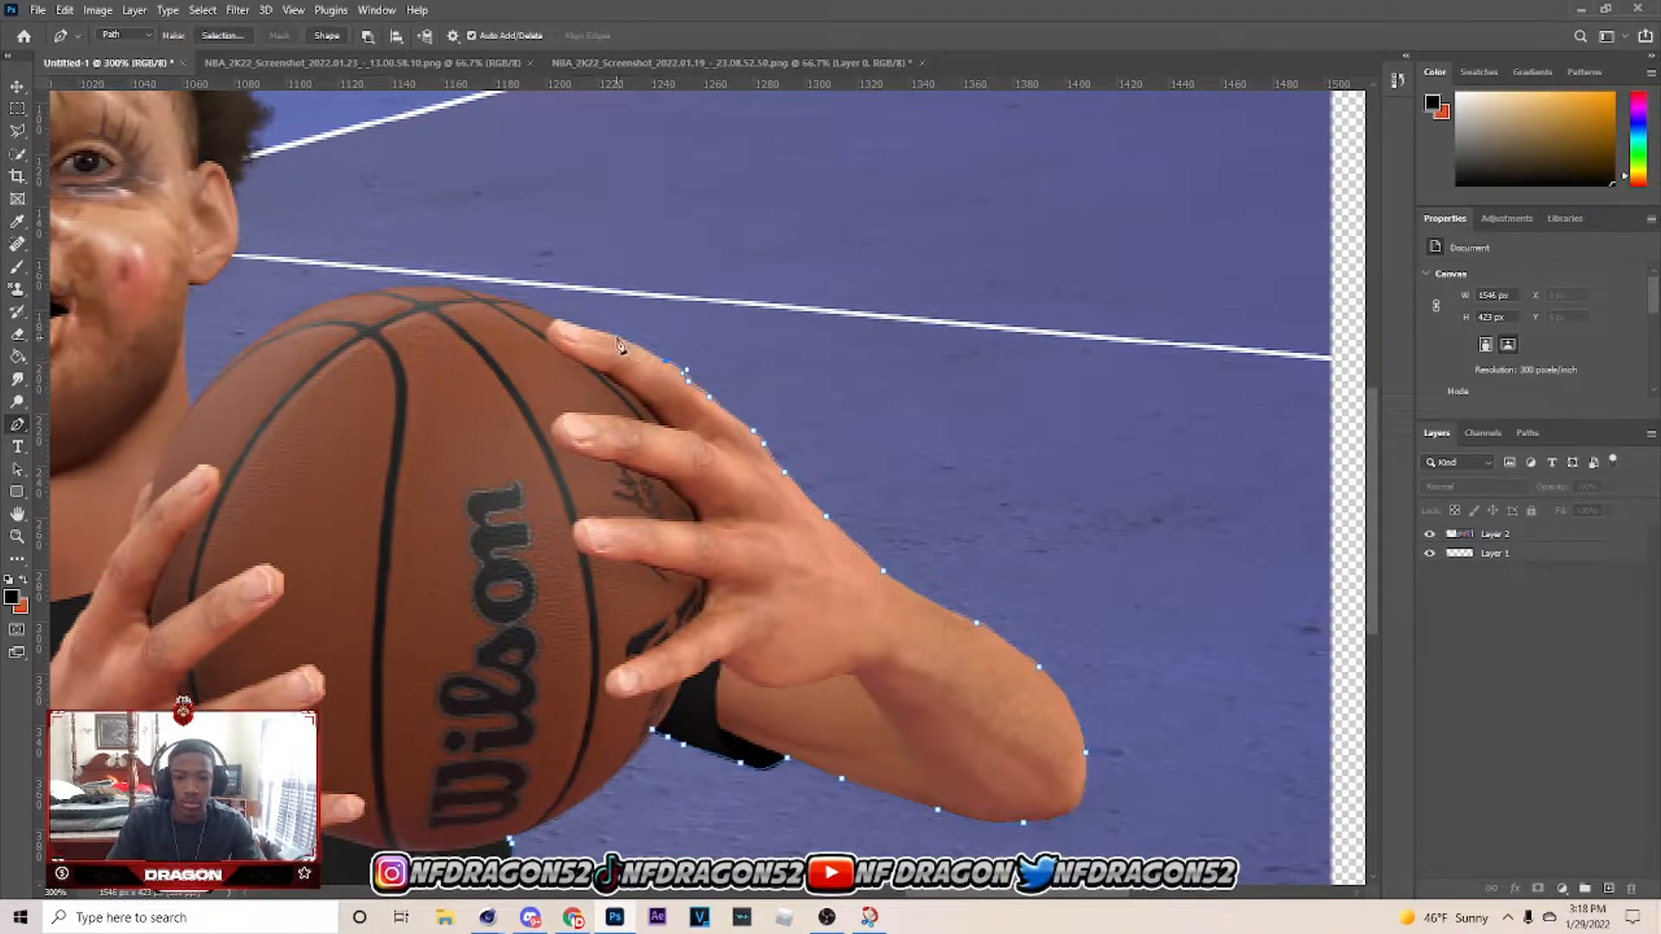
pyautogui.click(558, 321)
# Extend the path over the top of the basketball and up the neck towards the player's ear.
pyautogui.moveTo(952, 893); pyautogui.dragTo(829, 892)
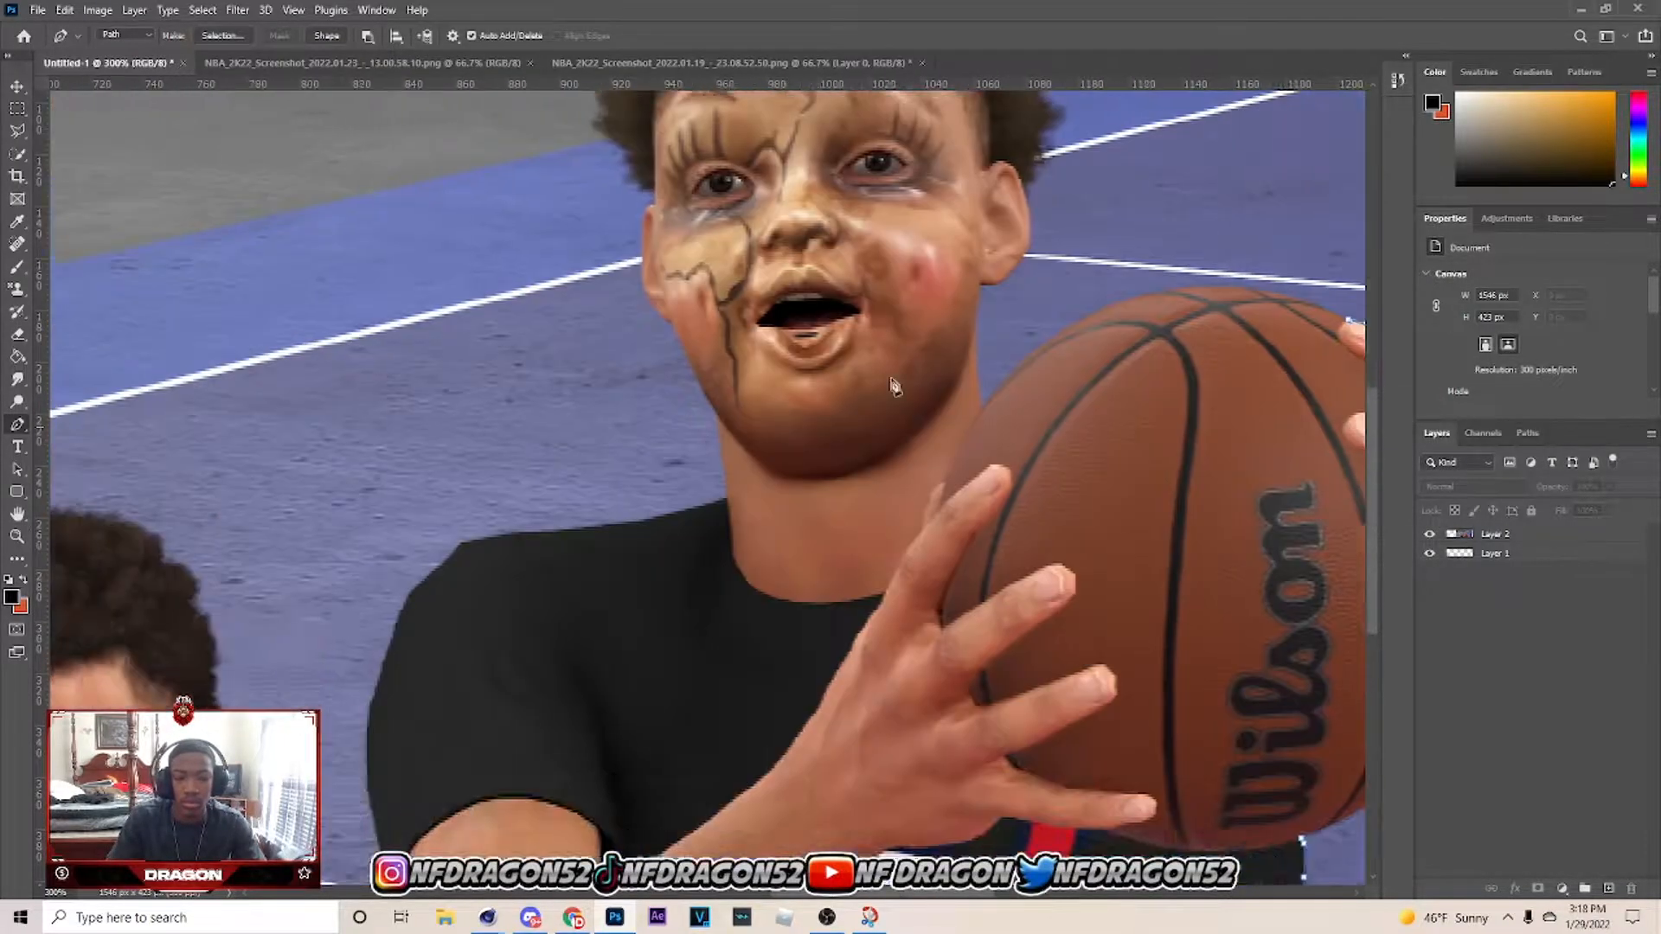
pyautogui.scroll(3, 790, 797)
pyautogui.moveTo(968, 893); pyautogui.dragTo(1005, 893)
pyautogui.moveTo(975, 386); pyautogui.dragTo(924, 384)
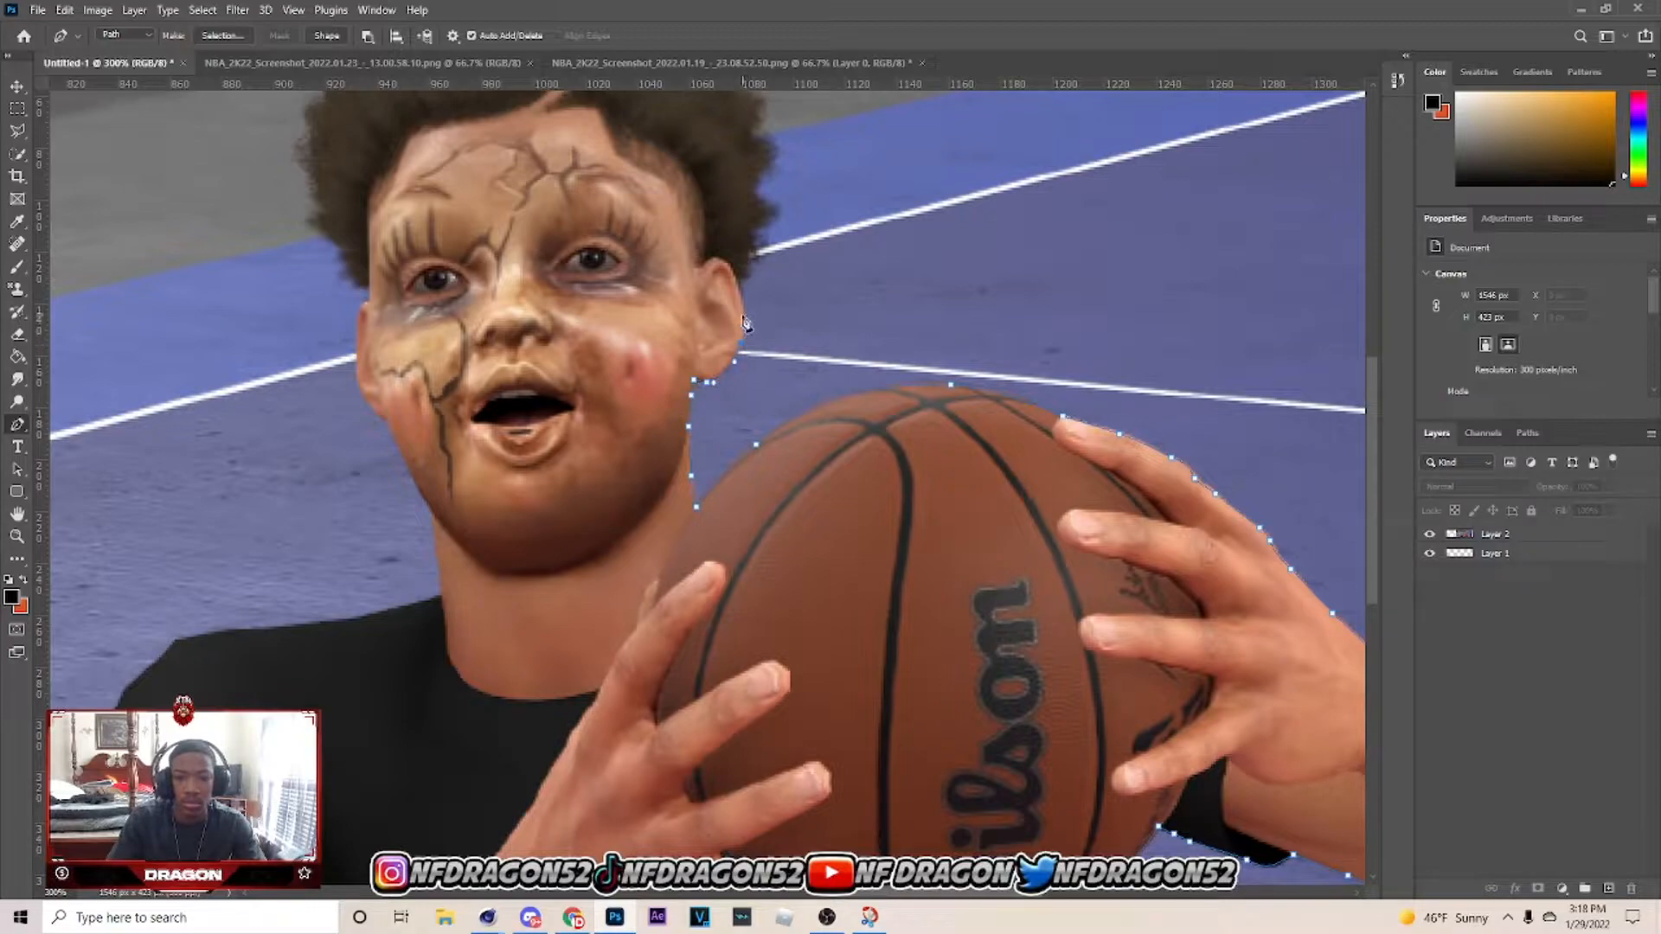
# Trace the jagged right side of the player's hair with closely spaced anchor points.
pyautogui.click(751, 241)
pyautogui.click(761, 238)
pyautogui.click(751, 231)
pyautogui.click(754, 226)
pyautogui.click(763, 219)
pyautogui.click(770, 216)
pyautogui.click(777, 217)
pyautogui.scroll(1, 777, 240)
pyautogui.click(758, 252)
pyautogui.click(764, 234)
pyautogui.click(775, 226)
pyautogui.click(767, 216)
pyautogui.click(753, 210)
pyautogui.click(757, 186)
pyautogui.scroll(1, 761, 173)
pyautogui.click(753, 232)
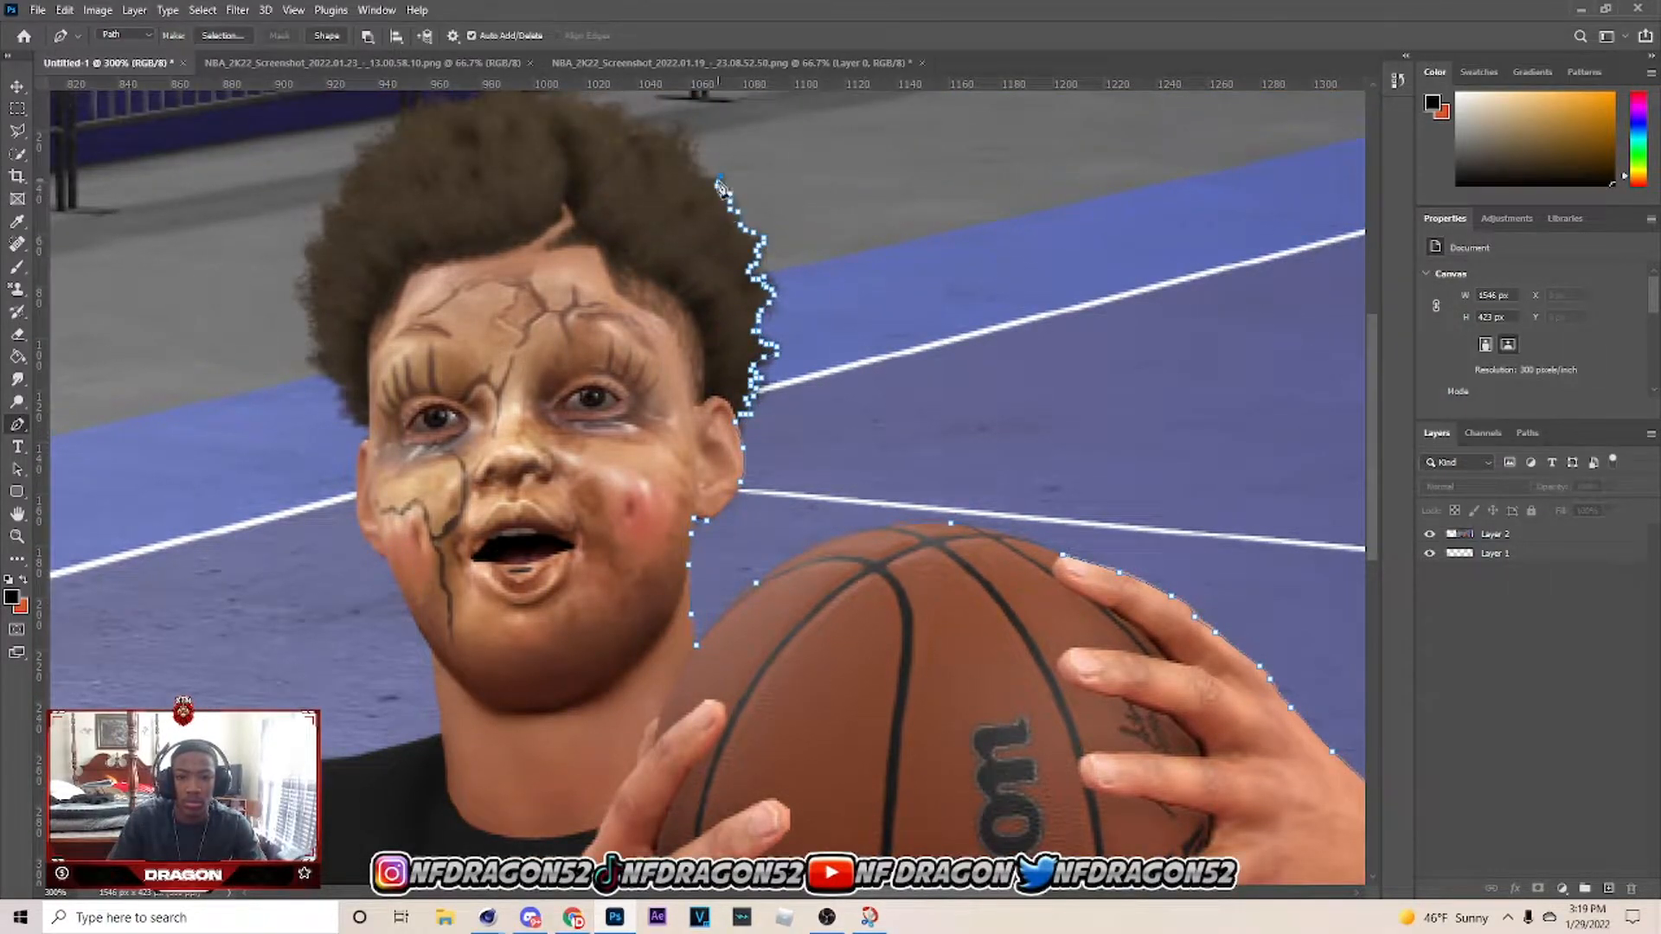
# Continue the path over the top of the hair and down its left side to the ear.
pyautogui.scroll(1, 723, 188)
pyautogui.click(705, 275)
pyautogui.click(688, 244)
pyautogui.click(666, 230)
pyautogui.click(655, 230)
pyautogui.click(636, 218)
pyautogui.click(615, 205)
pyautogui.click(586, 202)
pyautogui.click(562, 186)
pyautogui.click(544, 192)
pyautogui.click(516, 184)
pyautogui.click(491, 188)
pyautogui.click(471, 195)
pyautogui.click(450, 201)
pyautogui.click(427, 201)
pyautogui.click(401, 211)
pyautogui.click(384, 242)
pyautogui.click(358, 259)
pyautogui.click(345, 280)
pyautogui.click(325, 306)
pyautogui.click(323, 324)
pyautogui.click(313, 341)
pyautogui.click(308, 355)
pyautogui.click(312, 372)
pyautogui.click(309, 393)
pyautogui.click(315, 420)
pyautogui.click(323, 445)
pyautogui.click(335, 472)
pyautogui.click(348, 493)
pyautogui.click(364, 519)
# Trace the left side of the face, along the jaw and neck, to the shirt's shoulder.
pyautogui.scroll(-1, 378, 452)
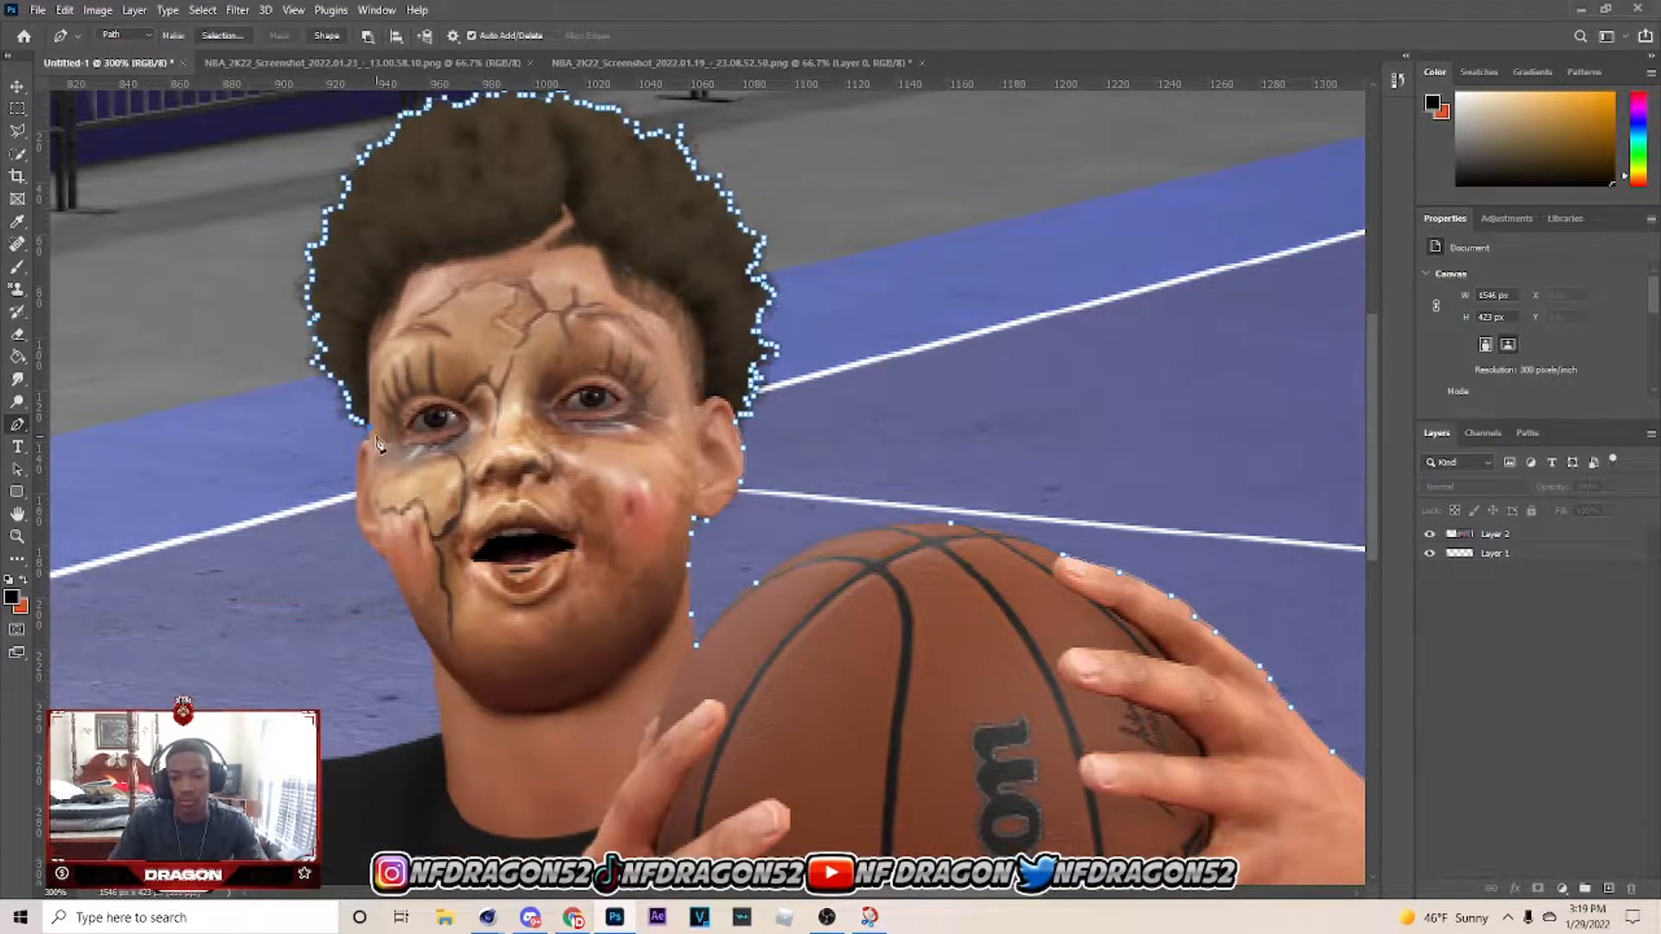
pyautogui.click(385, 559)
pyautogui.scroll(-1, 398, 545)
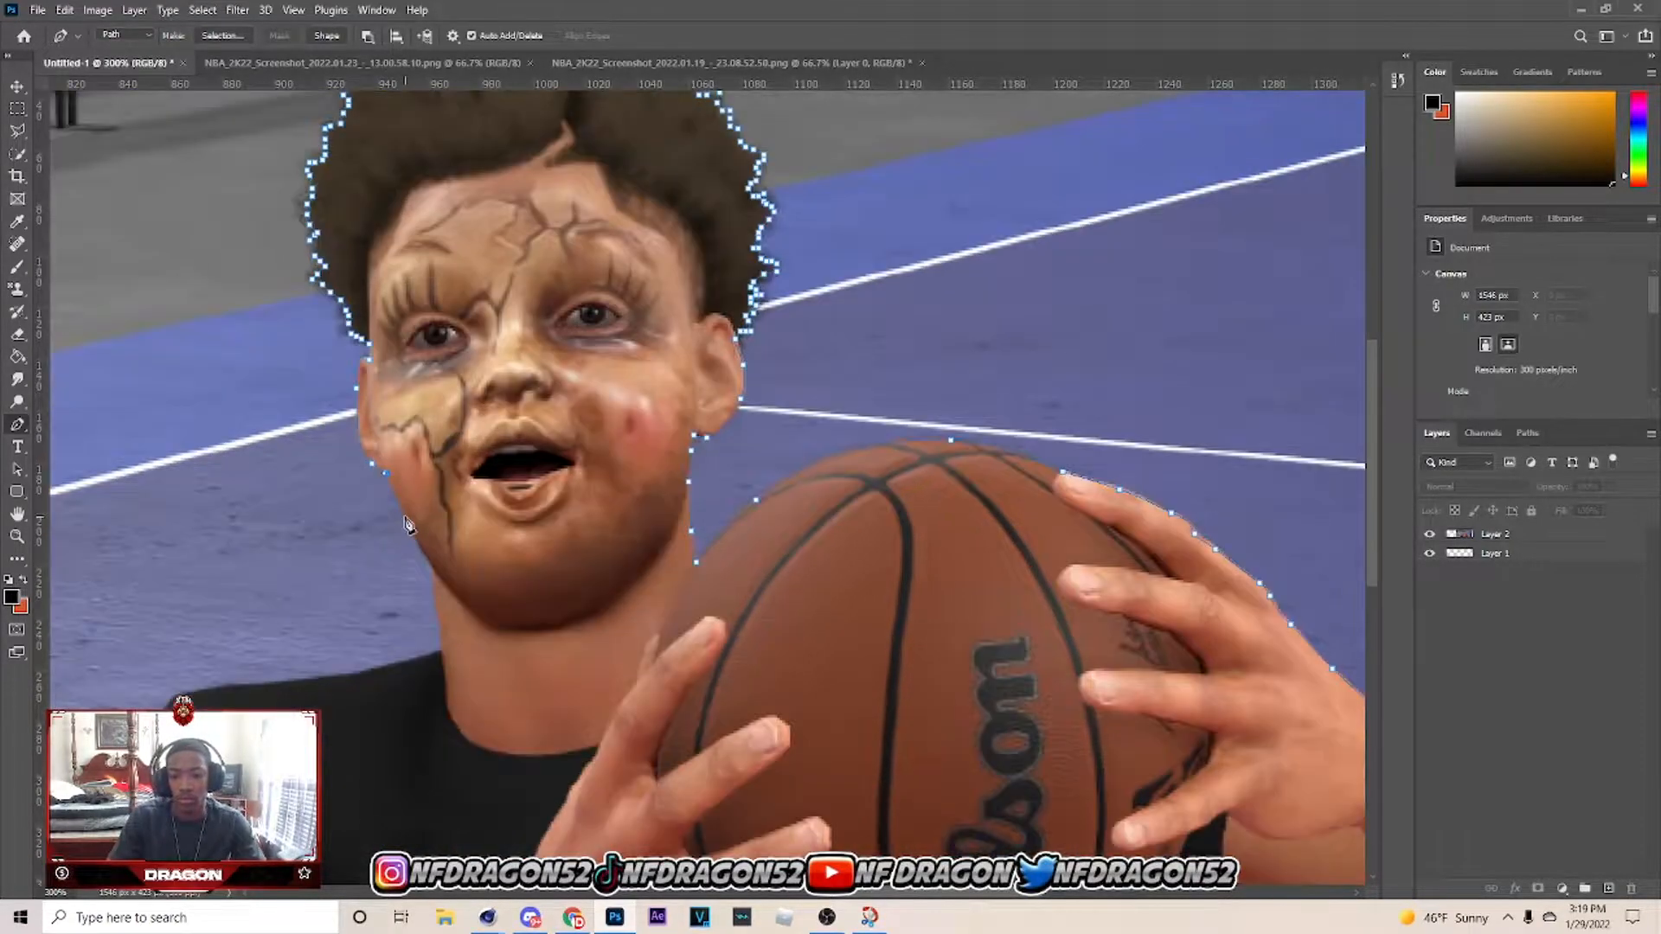
pyautogui.click(442, 652)
pyautogui.moveTo(442, 657); pyautogui.dragTo(1013, 445)
# Continue the path along the left shoulder and down the outside of the sleeve to the canvas's bottom edge.
pyautogui.click(894, 456)
pyautogui.click(868, 457)
pyautogui.click(847, 482)
pyautogui.click(824, 503)
pyautogui.click(809, 528)
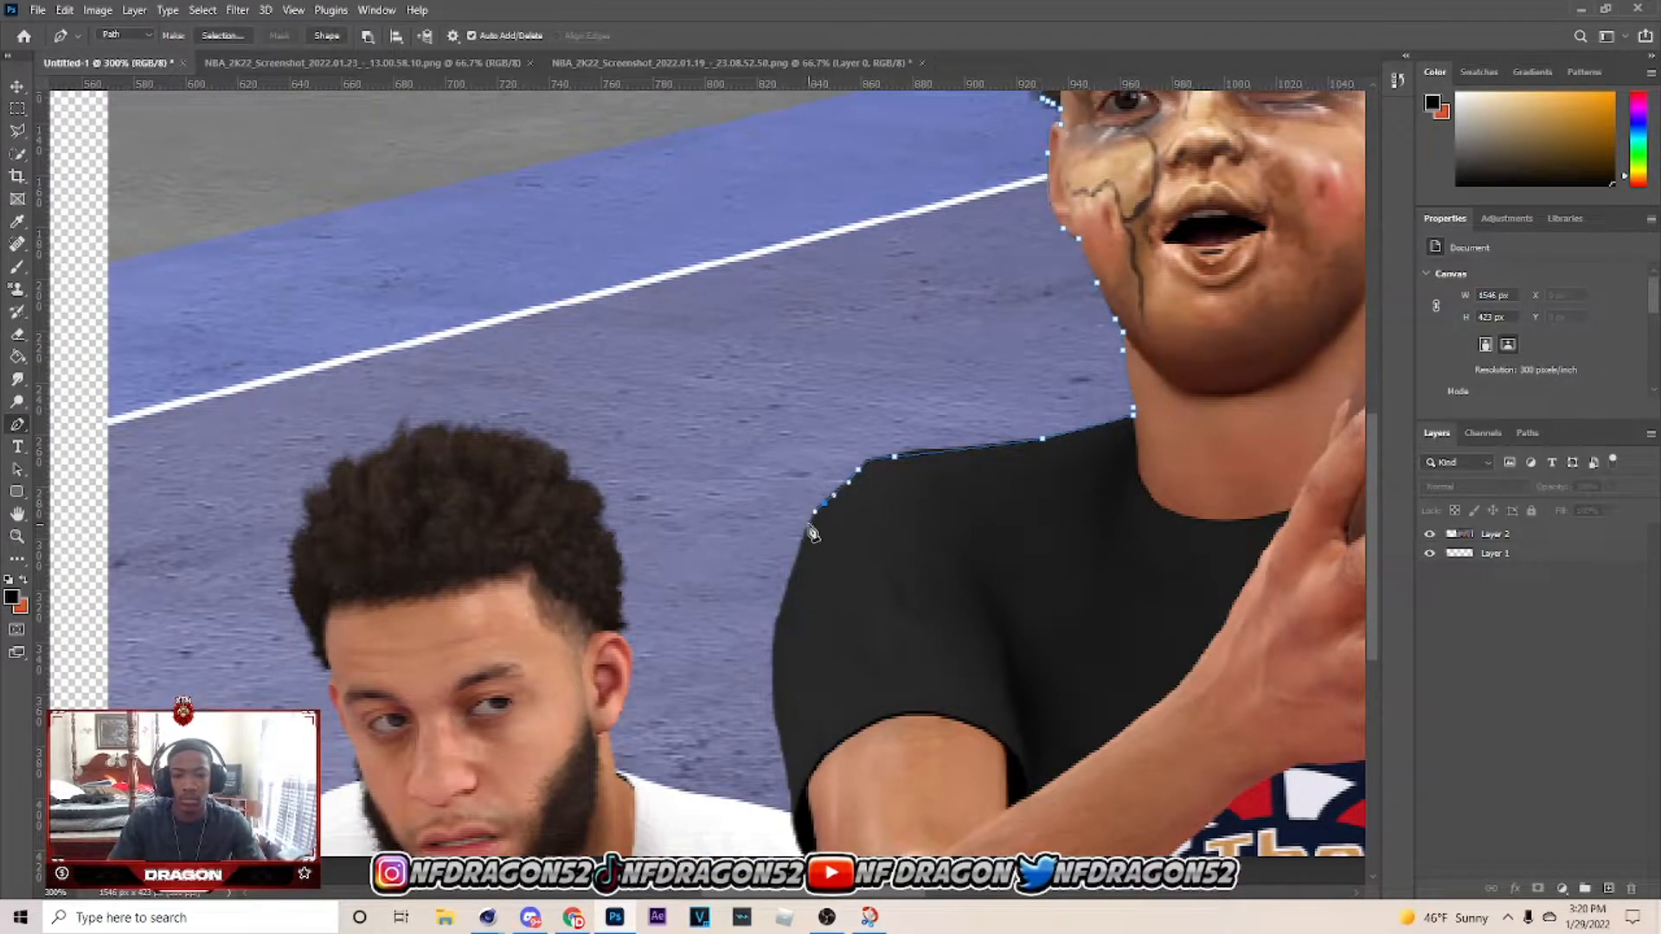
pyautogui.click(800, 547)
pyautogui.scroll(-1, 773, 549)
pyautogui.scroll(-1, 777, 582)
pyautogui.click(774, 479)
pyautogui.click(776, 505)
pyautogui.click(803, 647)
# Run the path below the canvas's bottom edge and close it at its starting point beside the shirt.
pyautogui.click(910, 708)
pyautogui.moveTo(904, 892); pyautogui.dragTo(995, 892)
pyautogui.click(1038, 657)
pyautogui.click(1158, 683)
pyautogui.click(1185, 648)
# Convert the closed path into a new anti-aliased selection with a feather radius of 1 pixel.
pyautogui.rightClick(1099, 429)
pyautogui.click(1142, 501)
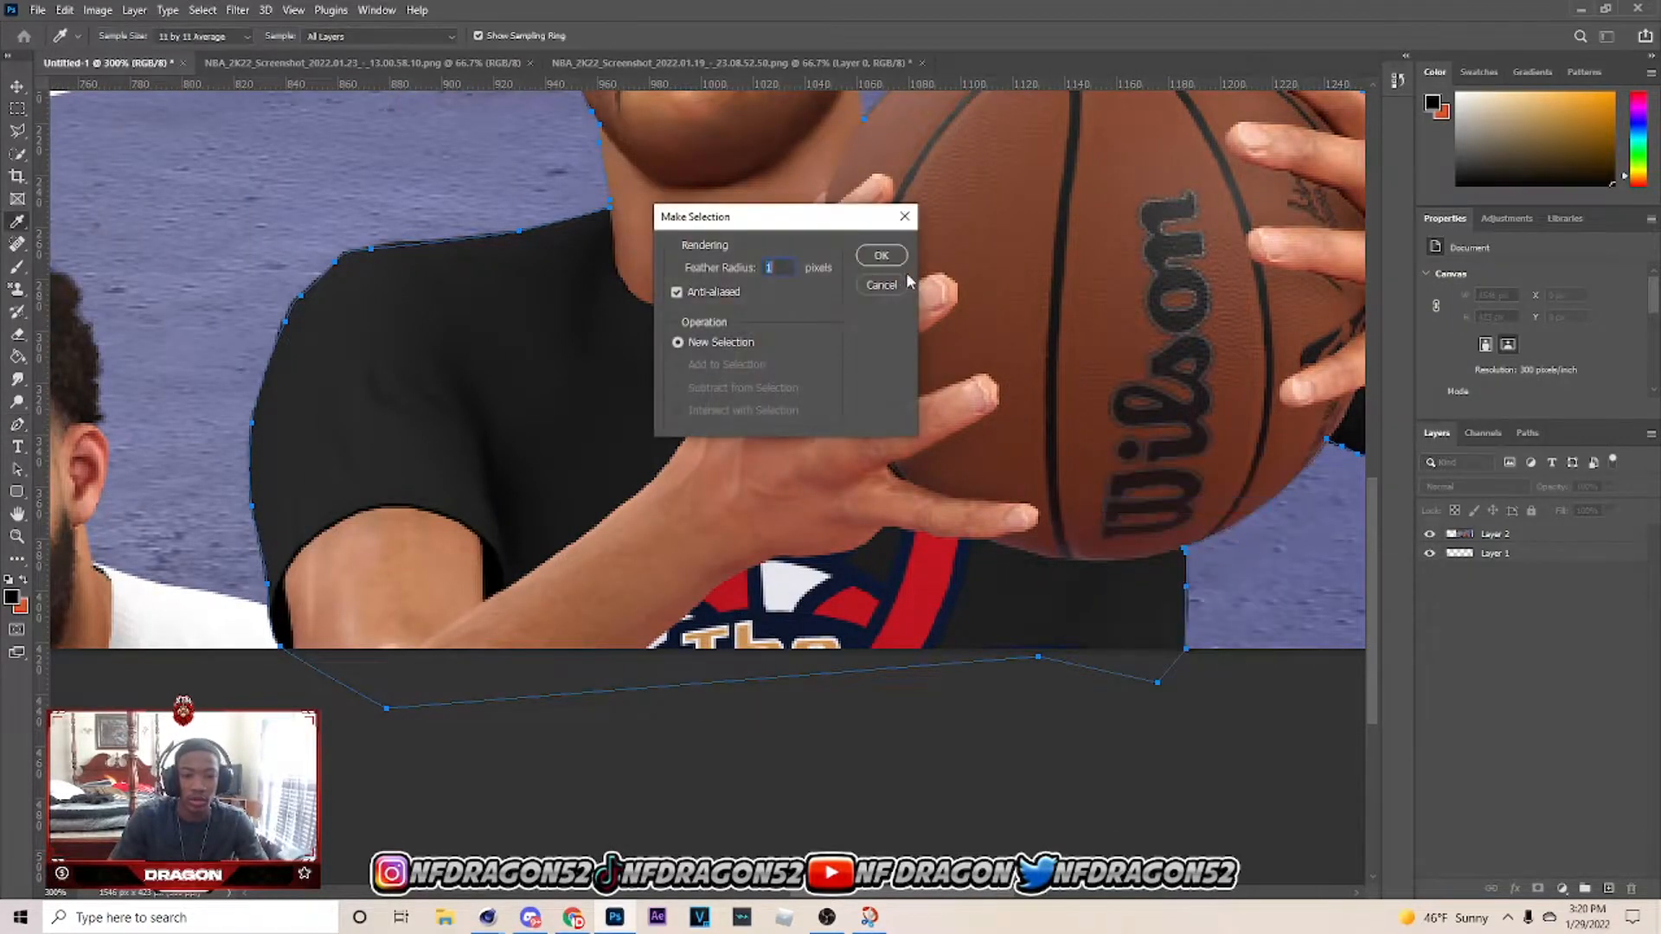
pyautogui.click(881, 255)
pyautogui.click(14, 132)
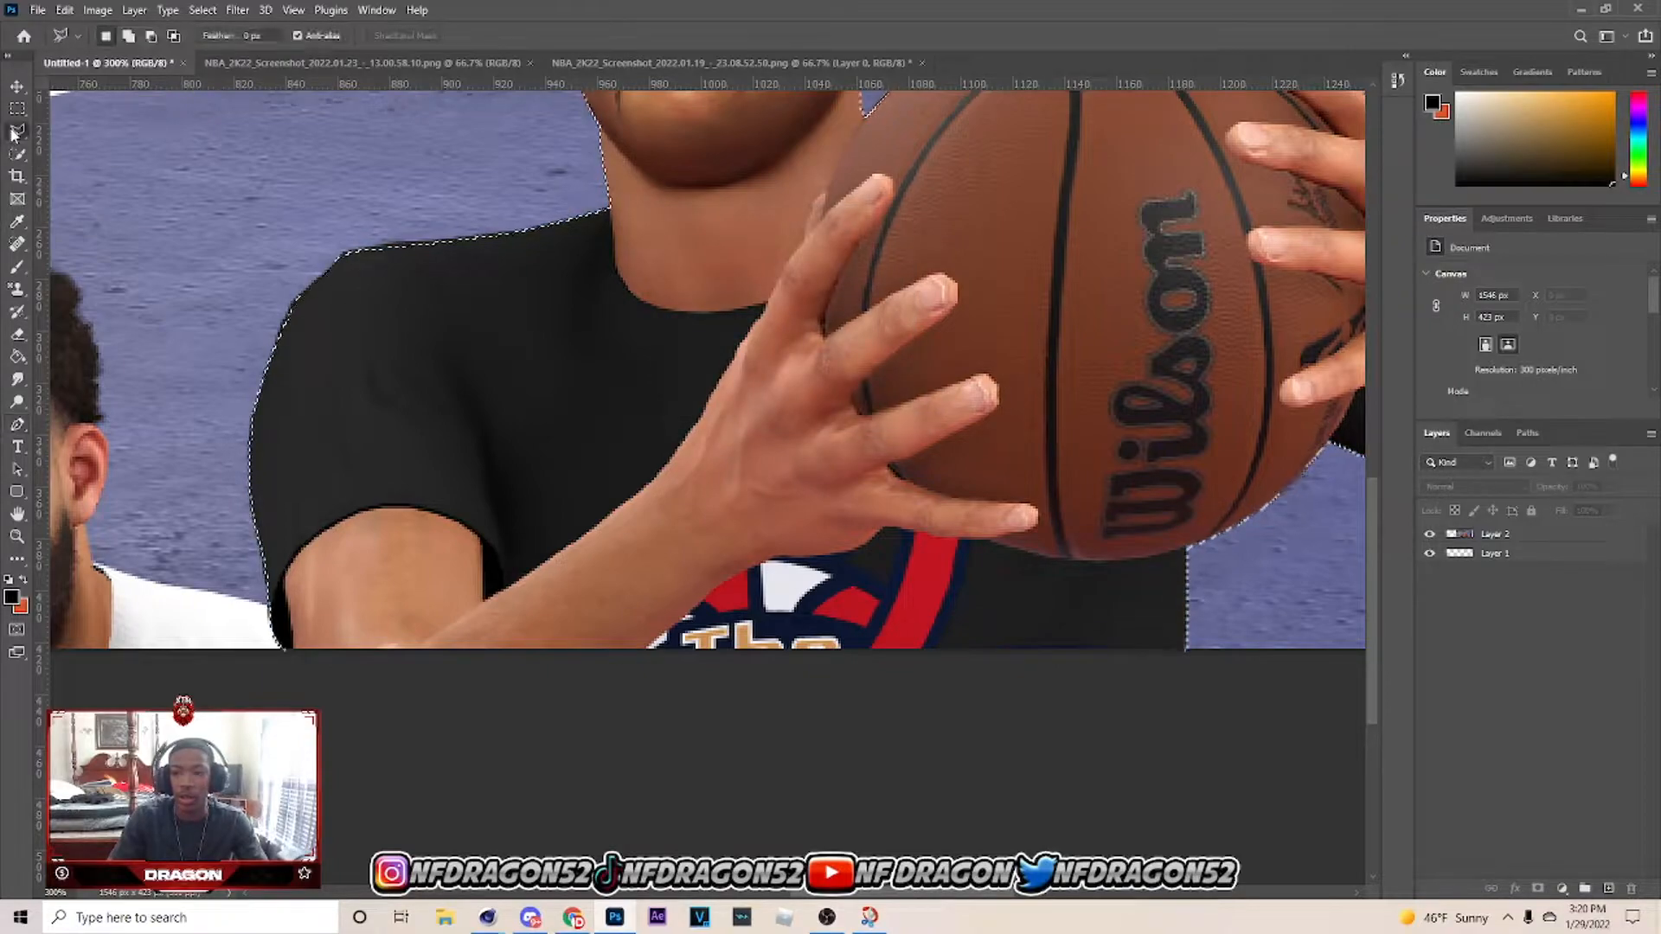
pyautogui.rightClick(946, 329)
pyautogui.click(995, 355)
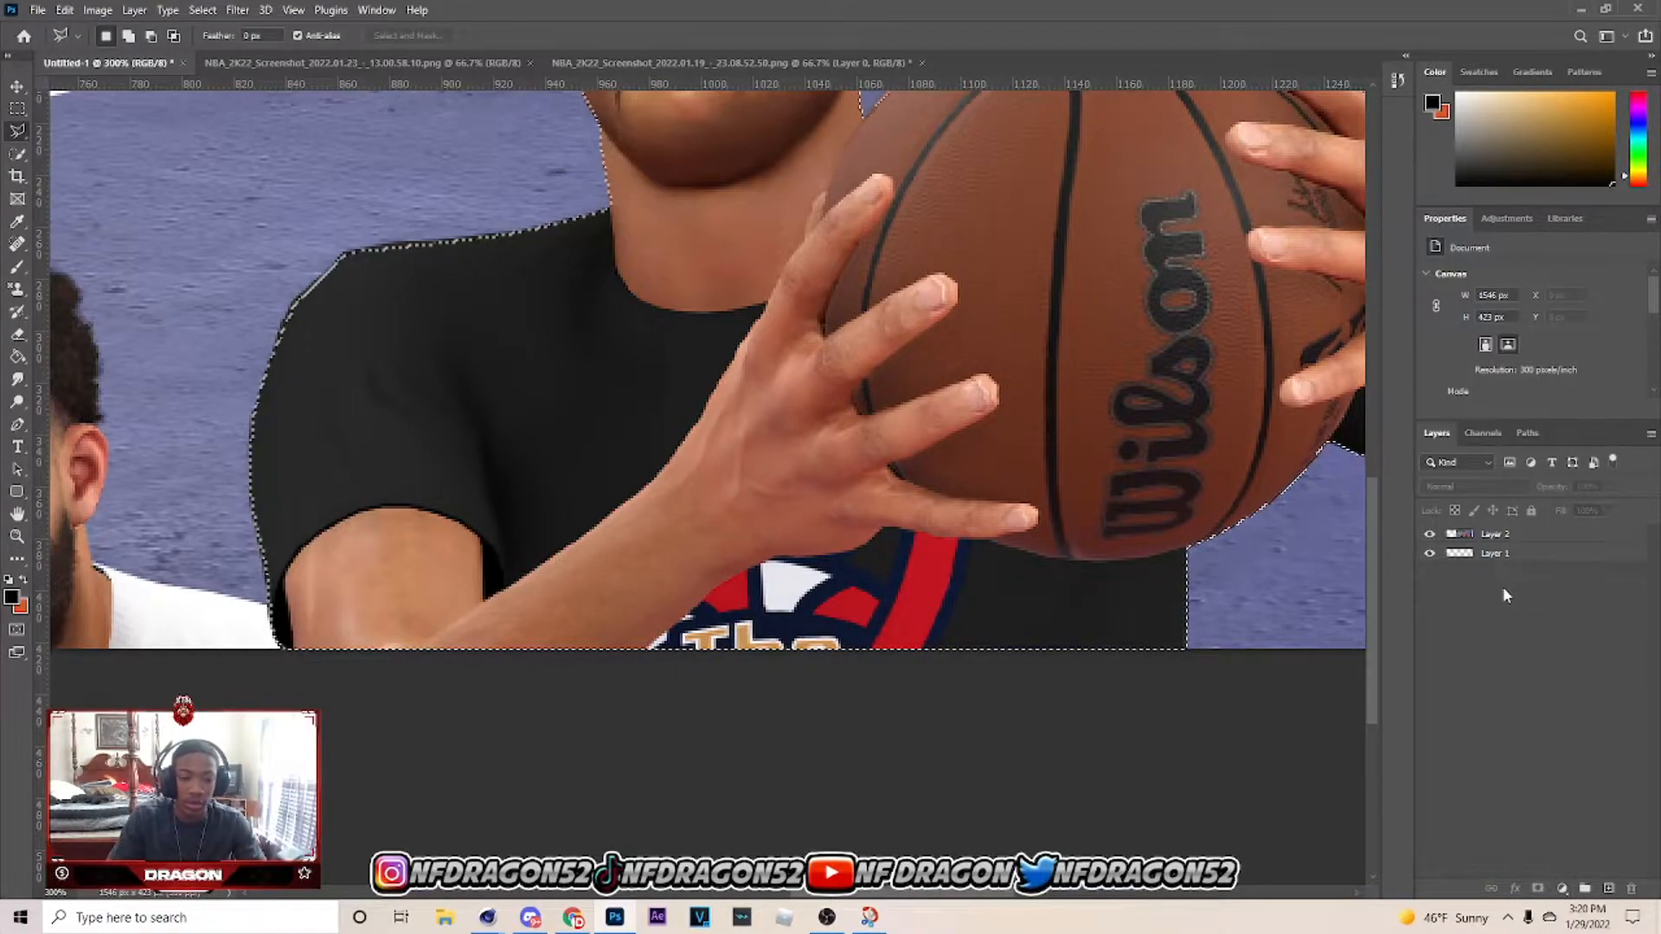
# Add a layer mask to Layer 2 from the selection so only the player and ball remain.
pyautogui.click(1540, 534)
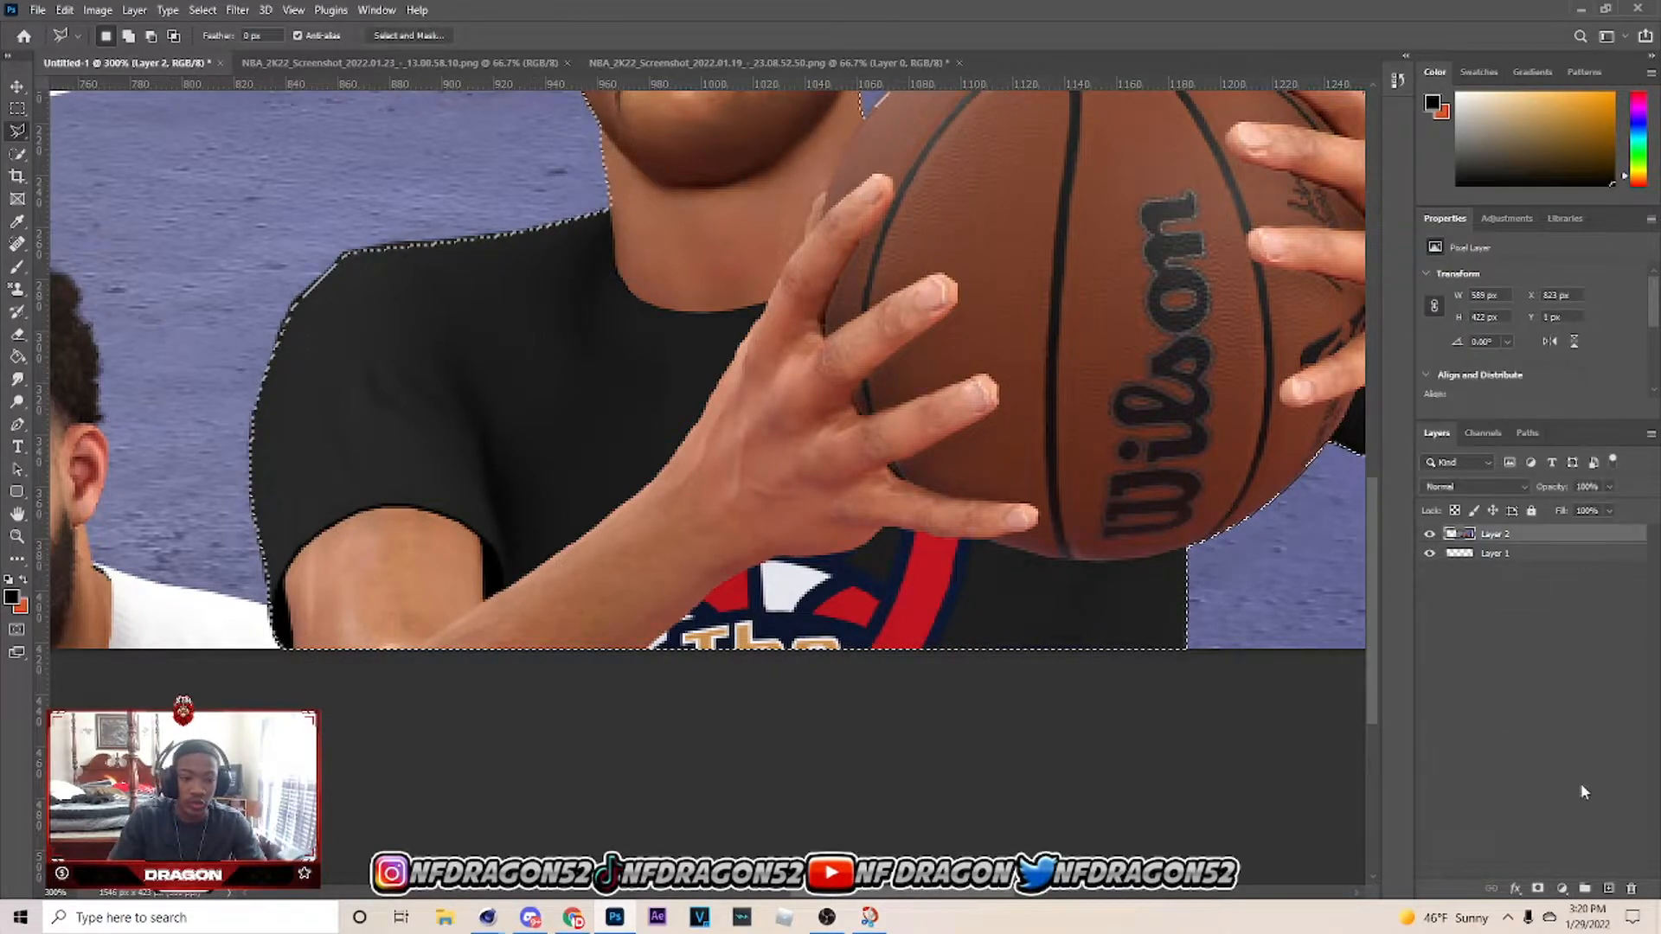
pyautogui.click(1538, 888)
pyautogui.hotkey('ctrl', '-')
pyautogui.hotkey('ctrl', '-')
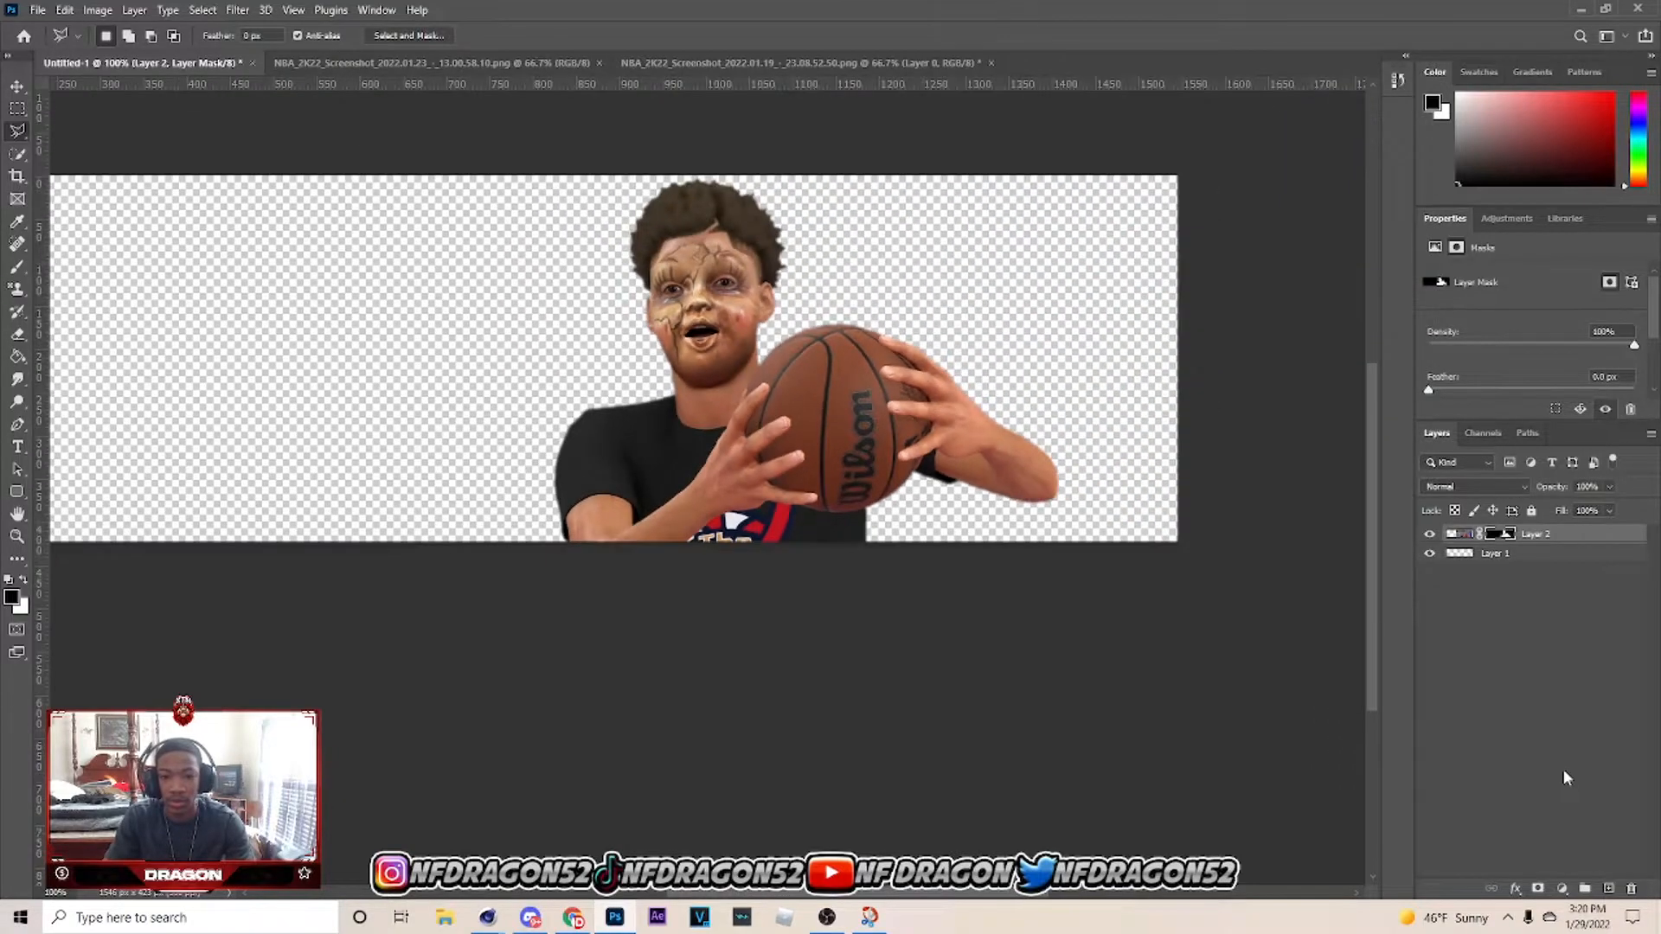
pyautogui.hotkey('ctrl', '-')
# Unlock the 2022.01.23 screenshot's background layer and copy the image into the Untitled-1 banner, between Layer 1 and Layer 2.
pyautogui.press('v')
pyautogui.click(658, 63)
pyautogui.click(472, 64)
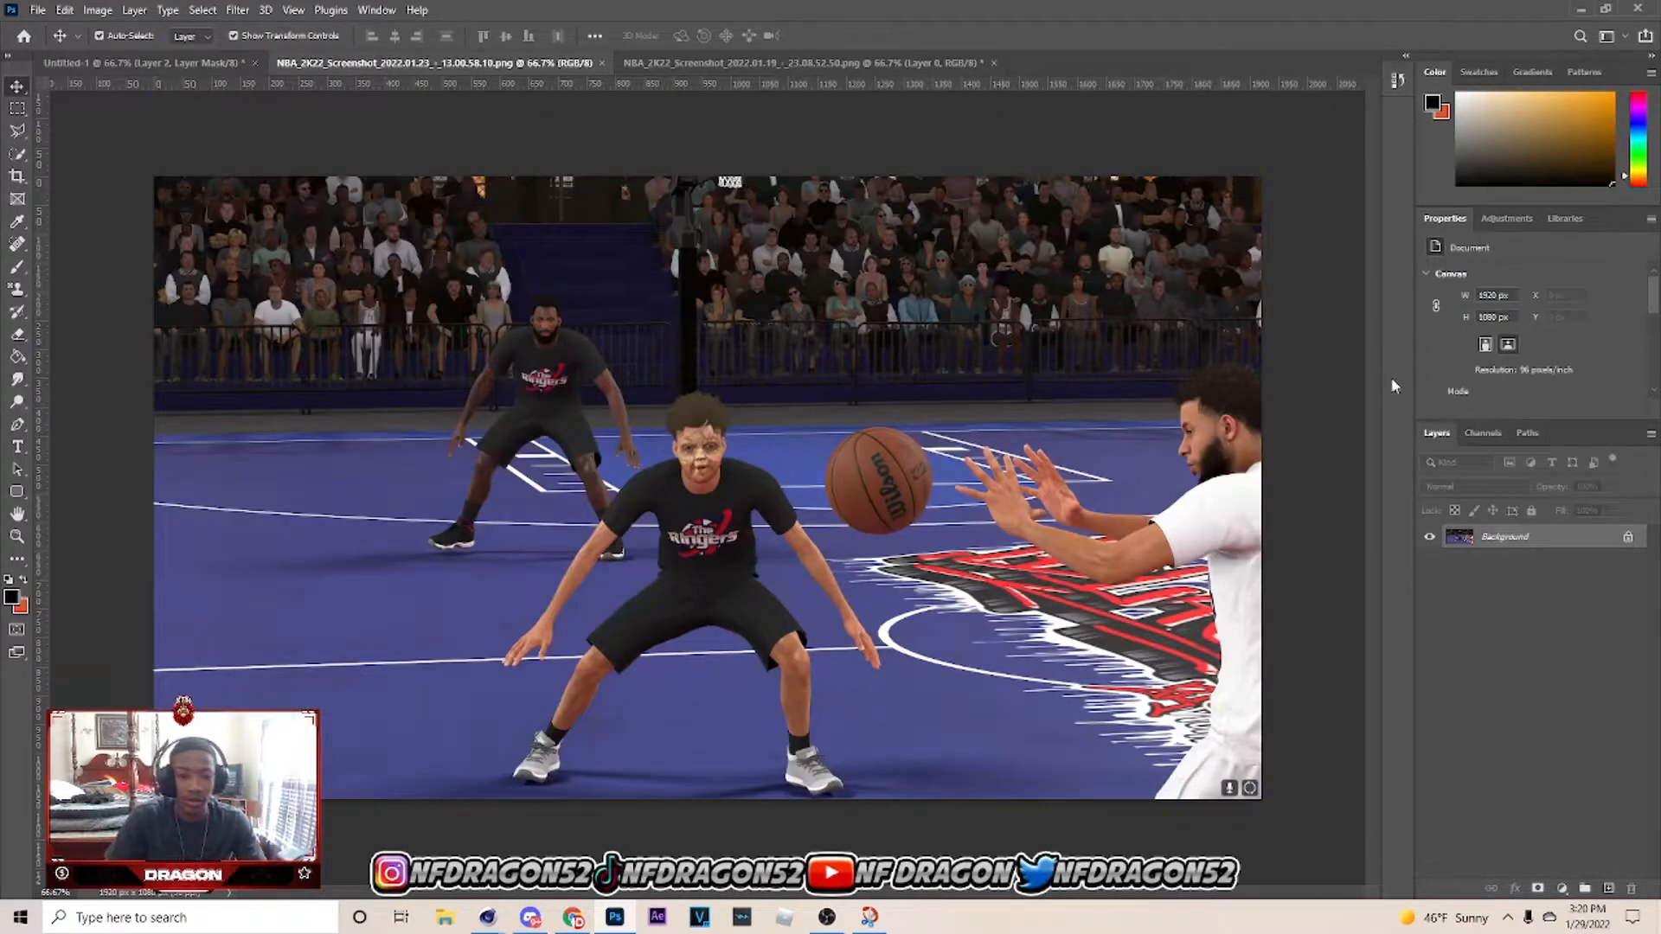
pyautogui.click(1625, 538)
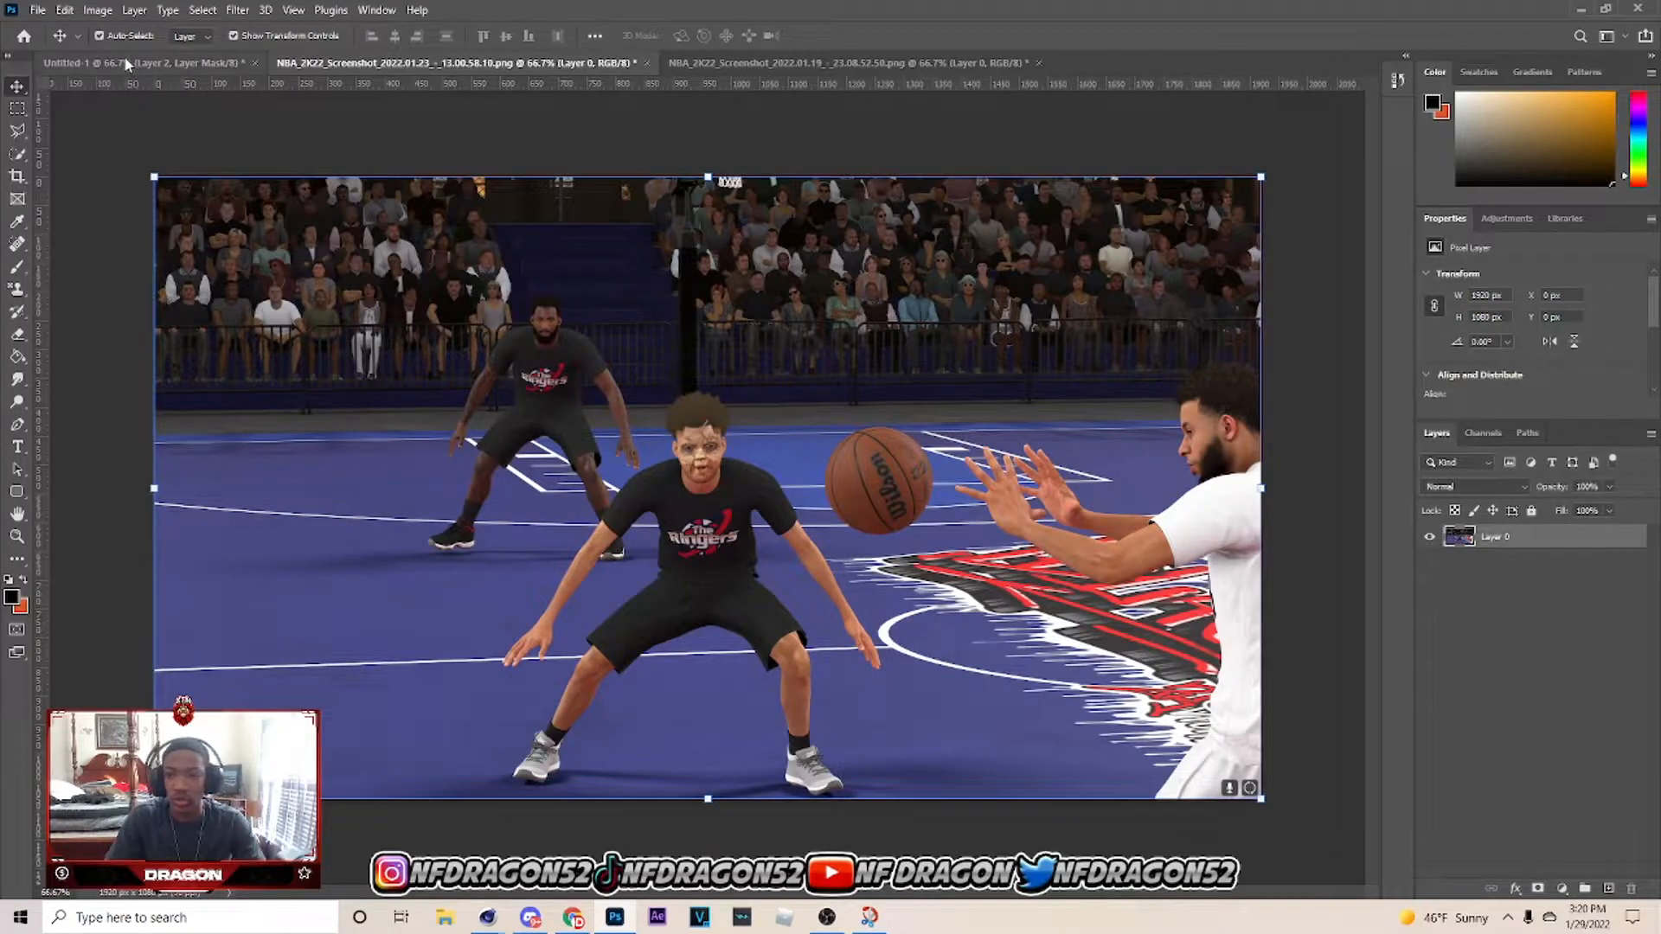
pyautogui.click(123, 63)
pyautogui.click(1568, 556)
pyautogui.hotkey('ctrl', 'v')
# Scale the new screenshot layer to about 95% and position its crouching player to the right of the ball holder.
pyautogui.moveTo(633, 544); pyautogui.dragTo(916, 246)
pyautogui.click(1101, 685)
pyautogui.moveTo(1102, 686); pyautogui.dragTo(1101, 439)
pyautogui.moveTo(1123, 346); pyautogui.dragTo(1070, 552)
pyautogui.moveTo(1040, 275); pyautogui.dragTo(1011, 188)
pyautogui.moveTo(1014, 704); pyautogui.dragTo(1038, 762)
pyautogui.moveTo(1059, 625); pyautogui.dragTo(1083, 603)
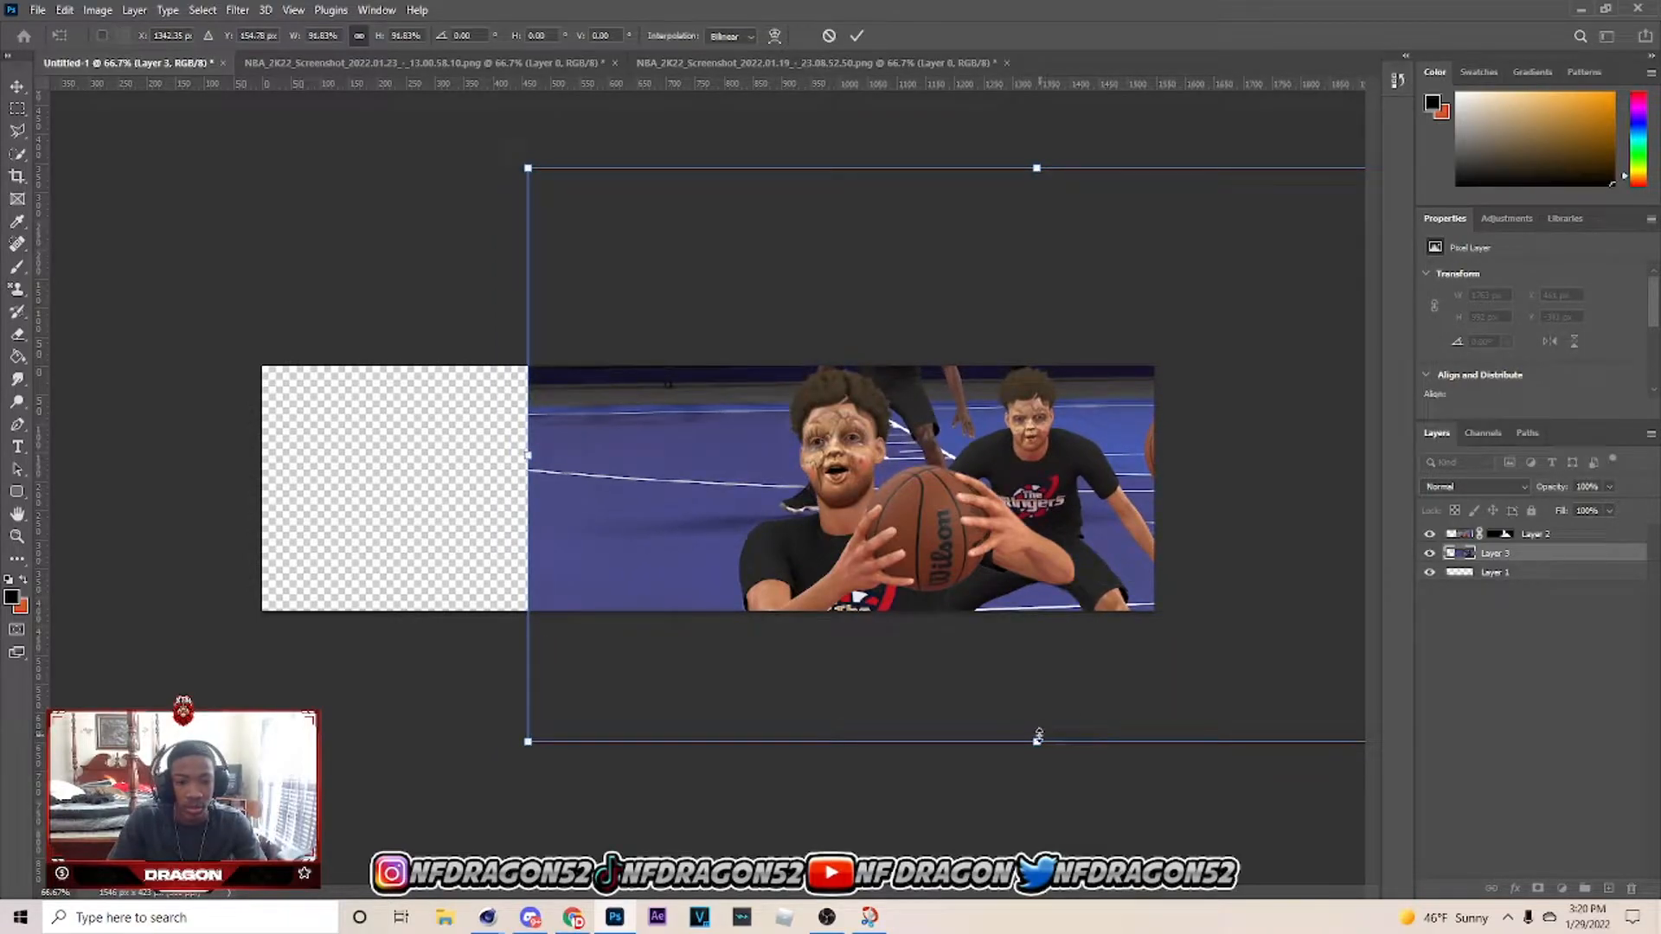
pyautogui.moveTo(1038, 736); pyautogui.dragTo(1042, 753)
pyautogui.moveTo(1065, 671); pyautogui.dragTo(1068, 675)
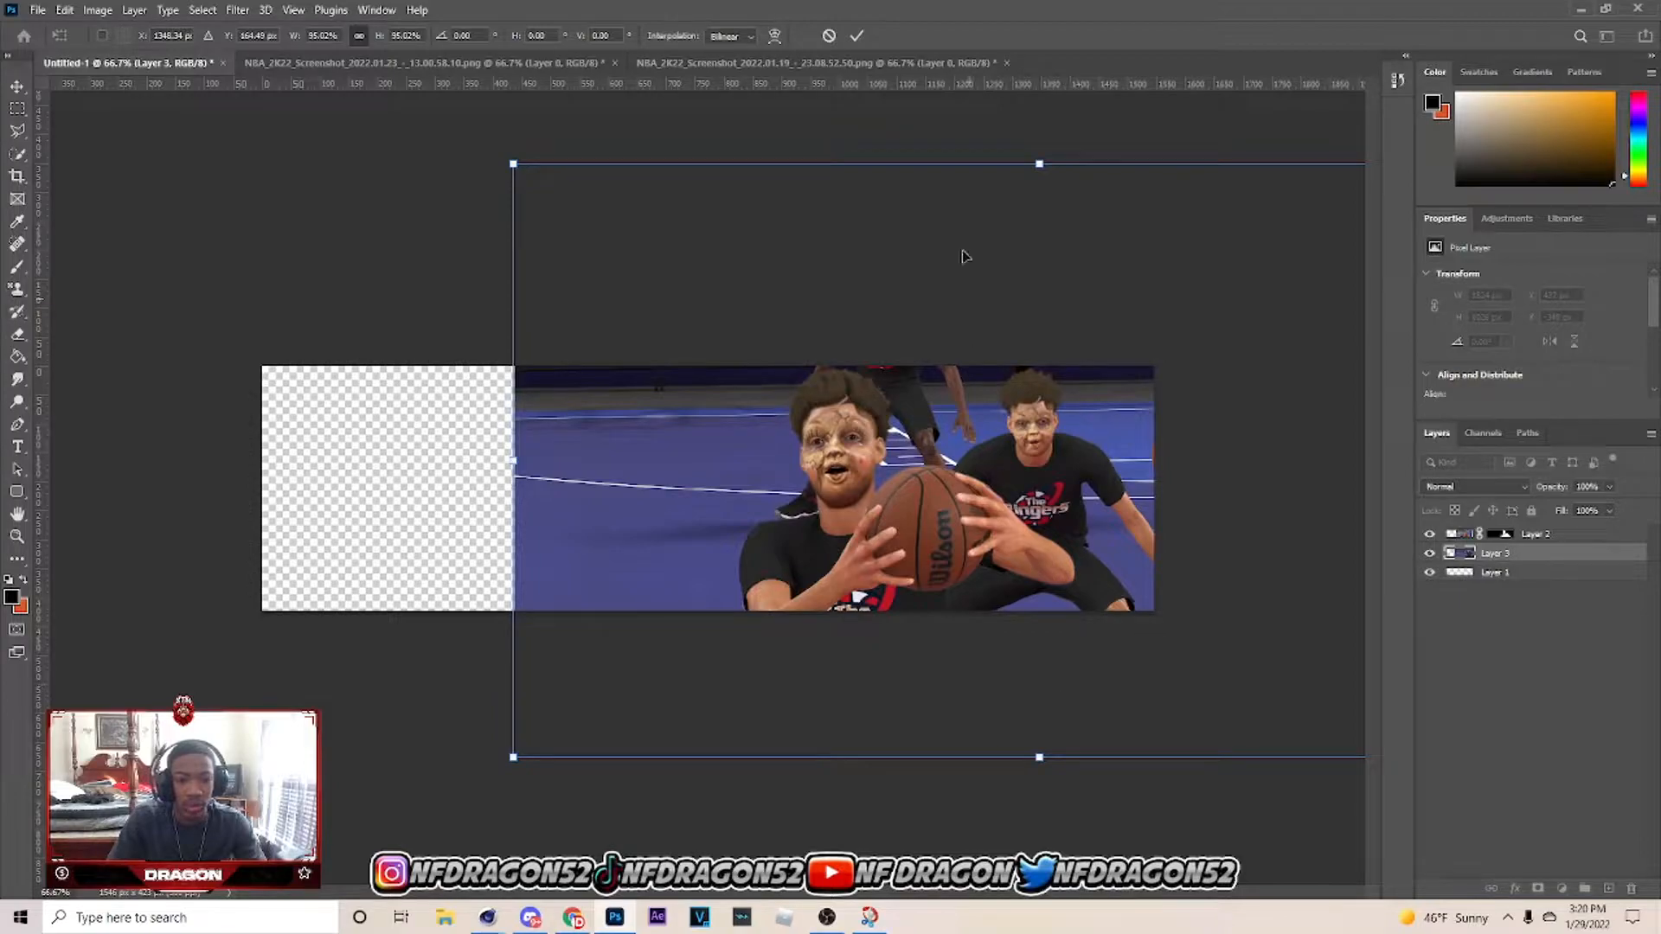
pyautogui.press('Return')
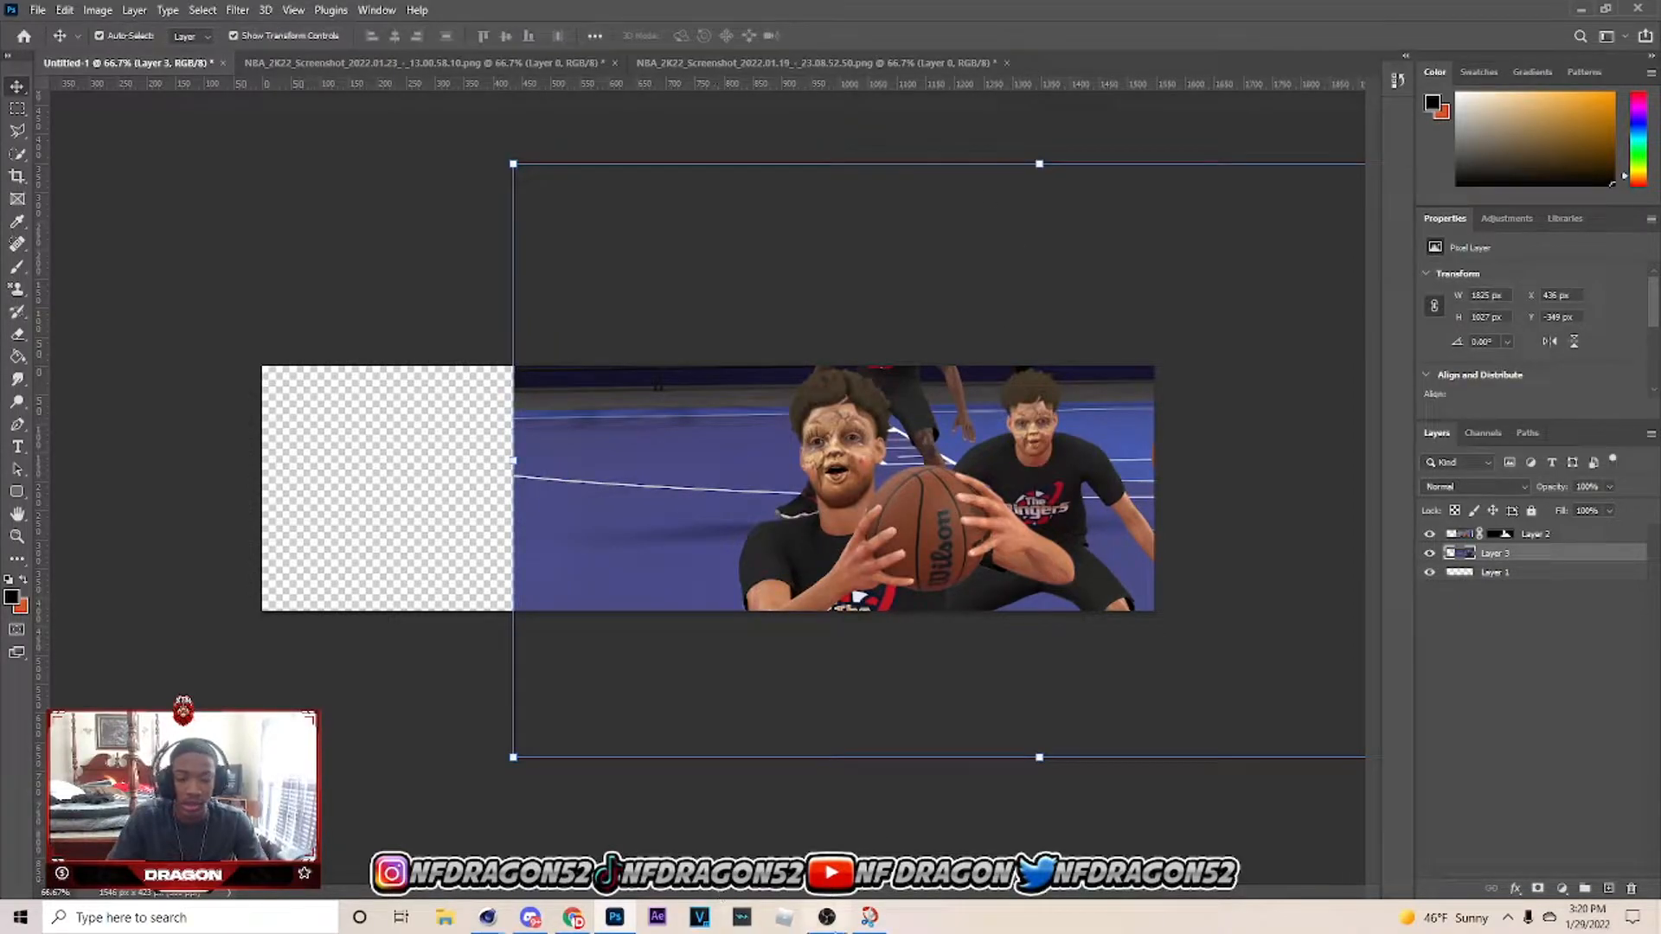
# Hide Layer 2 to expose the whole crouching player on Layer 3.
pyautogui.hotkey('ctrl', '+')
pyautogui.hotkey('ctrl', '+')
pyautogui.moveTo(901, 896); pyautogui.dragTo(1066, 895)
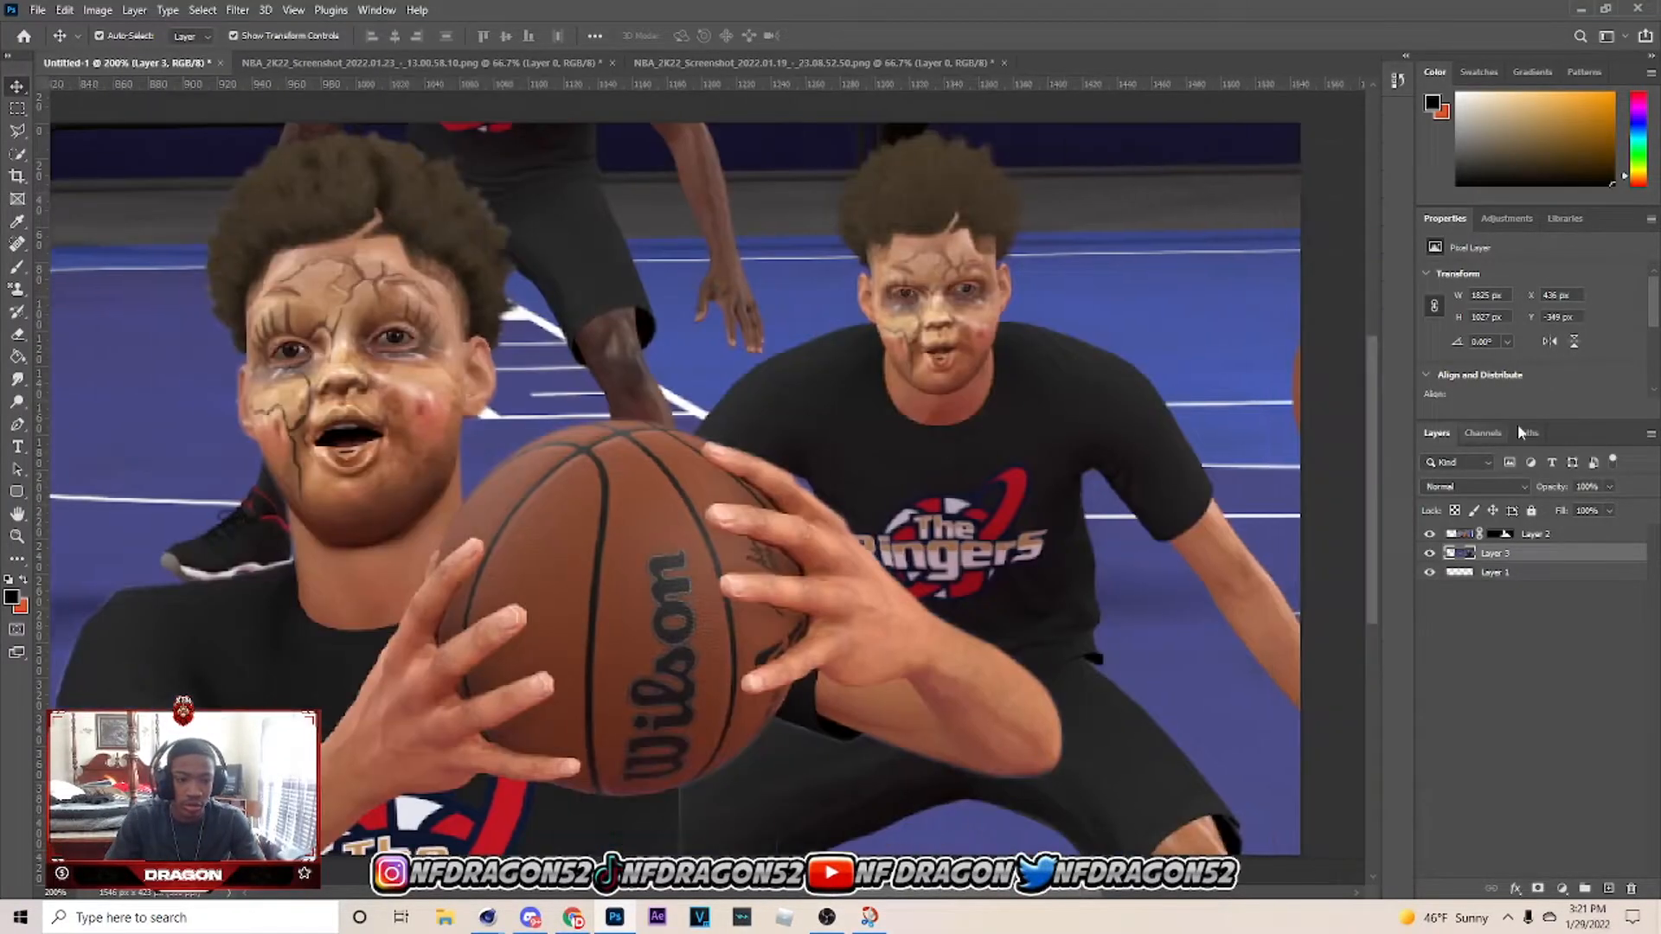
pyautogui.click(1429, 534)
pyautogui.scroll(-4, 952, 597)
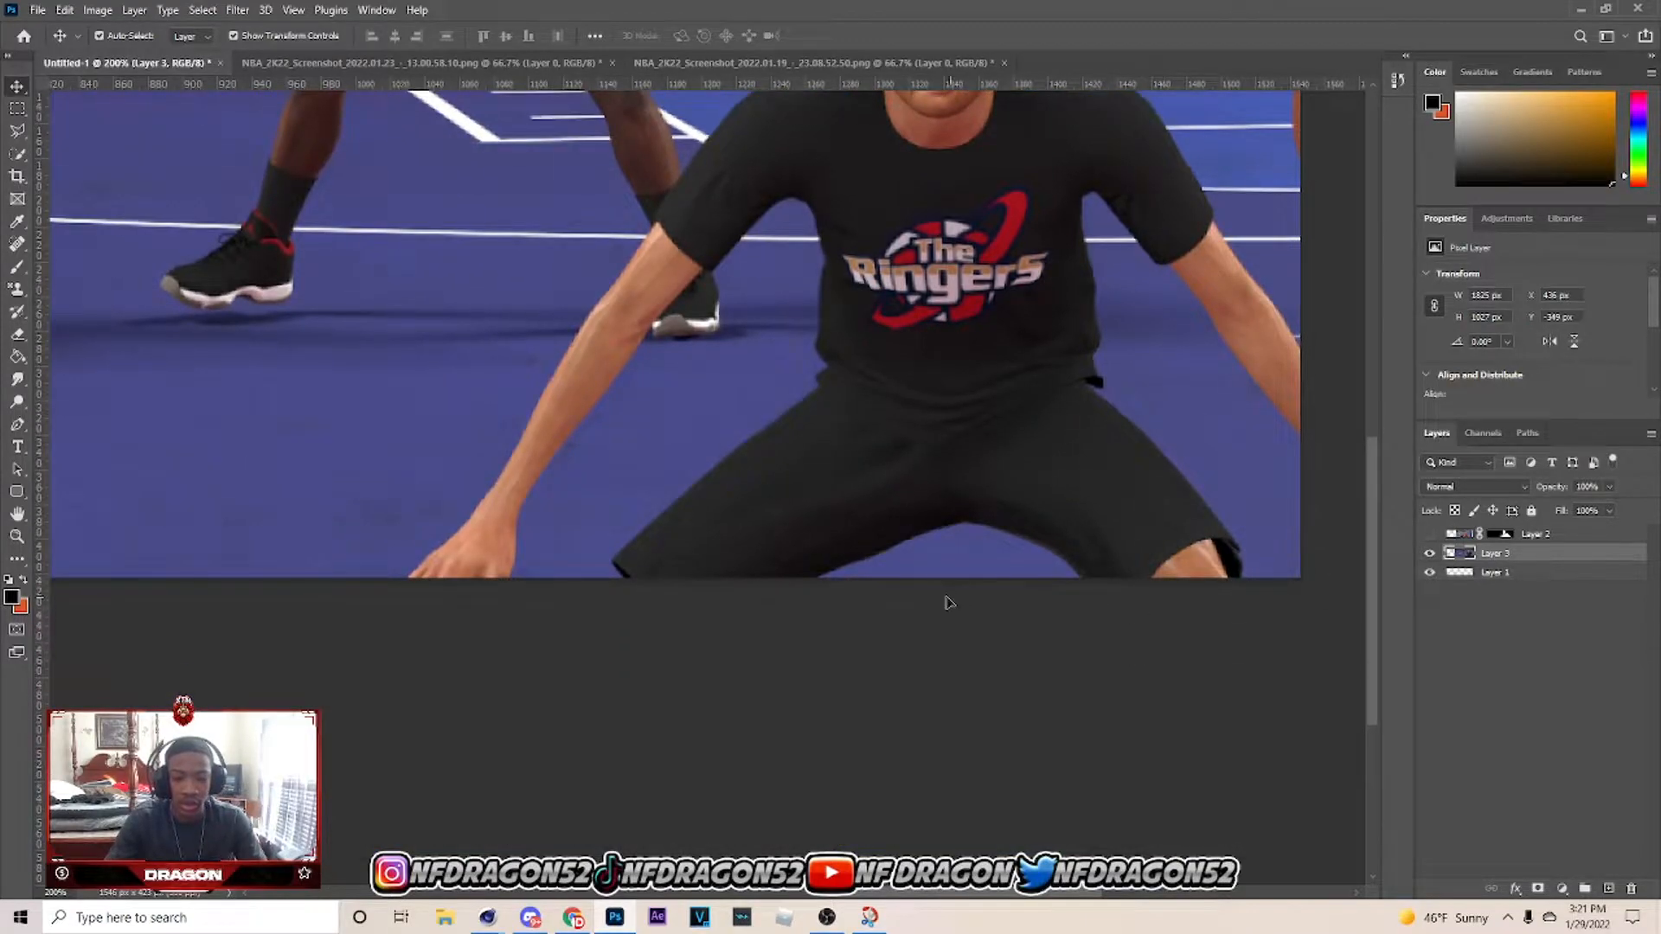
# Start a Pen path at the canvas's bottom edge and trace the inner edge of the crouching player's shorts.
pyautogui.press('p')
pyautogui.click(813, 577)
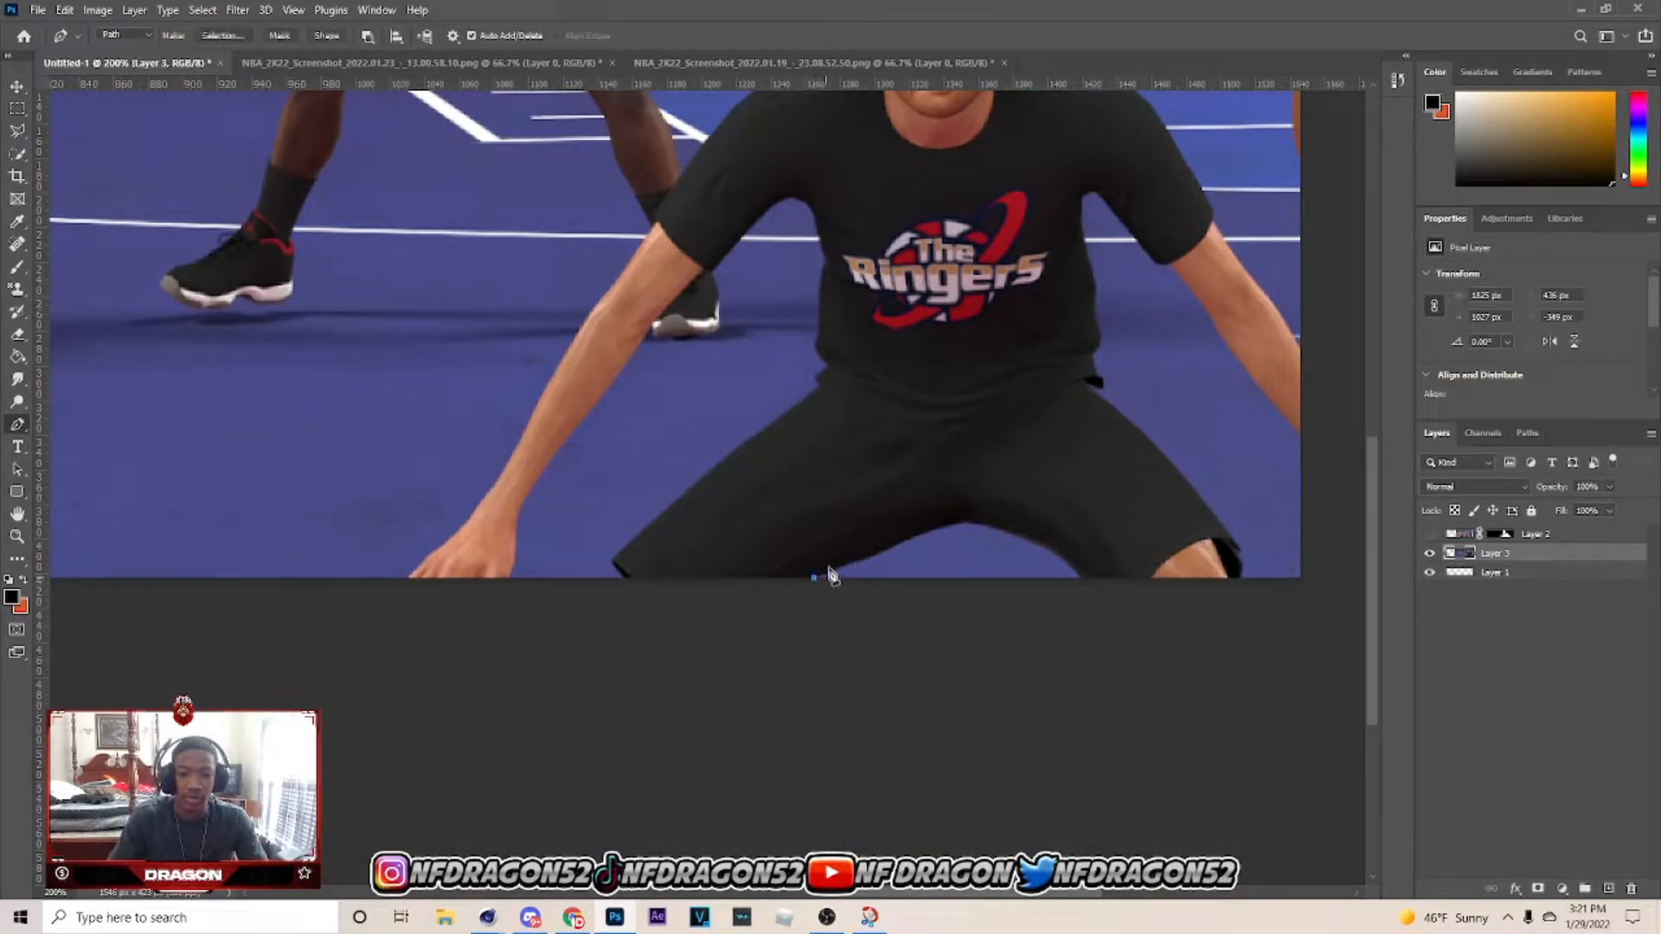
pyautogui.click(855, 561)
pyautogui.click(905, 542)
pyautogui.click(961, 520)
pyautogui.click(999, 526)
pyautogui.click(1018, 535)
pyautogui.click(1037, 542)
# Continue the path below the canvas, around the image-right knee and up the outer edge of the shorts to the waist.
pyautogui.click(1083, 584)
pyautogui.click(1138, 611)
pyautogui.click(1239, 594)
pyautogui.click(1239, 571)
pyautogui.click(1239, 550)
pyautogui.click(1235, 542)
pyautogui.click(1197, 487)
pyautogui.click(1168, 462)
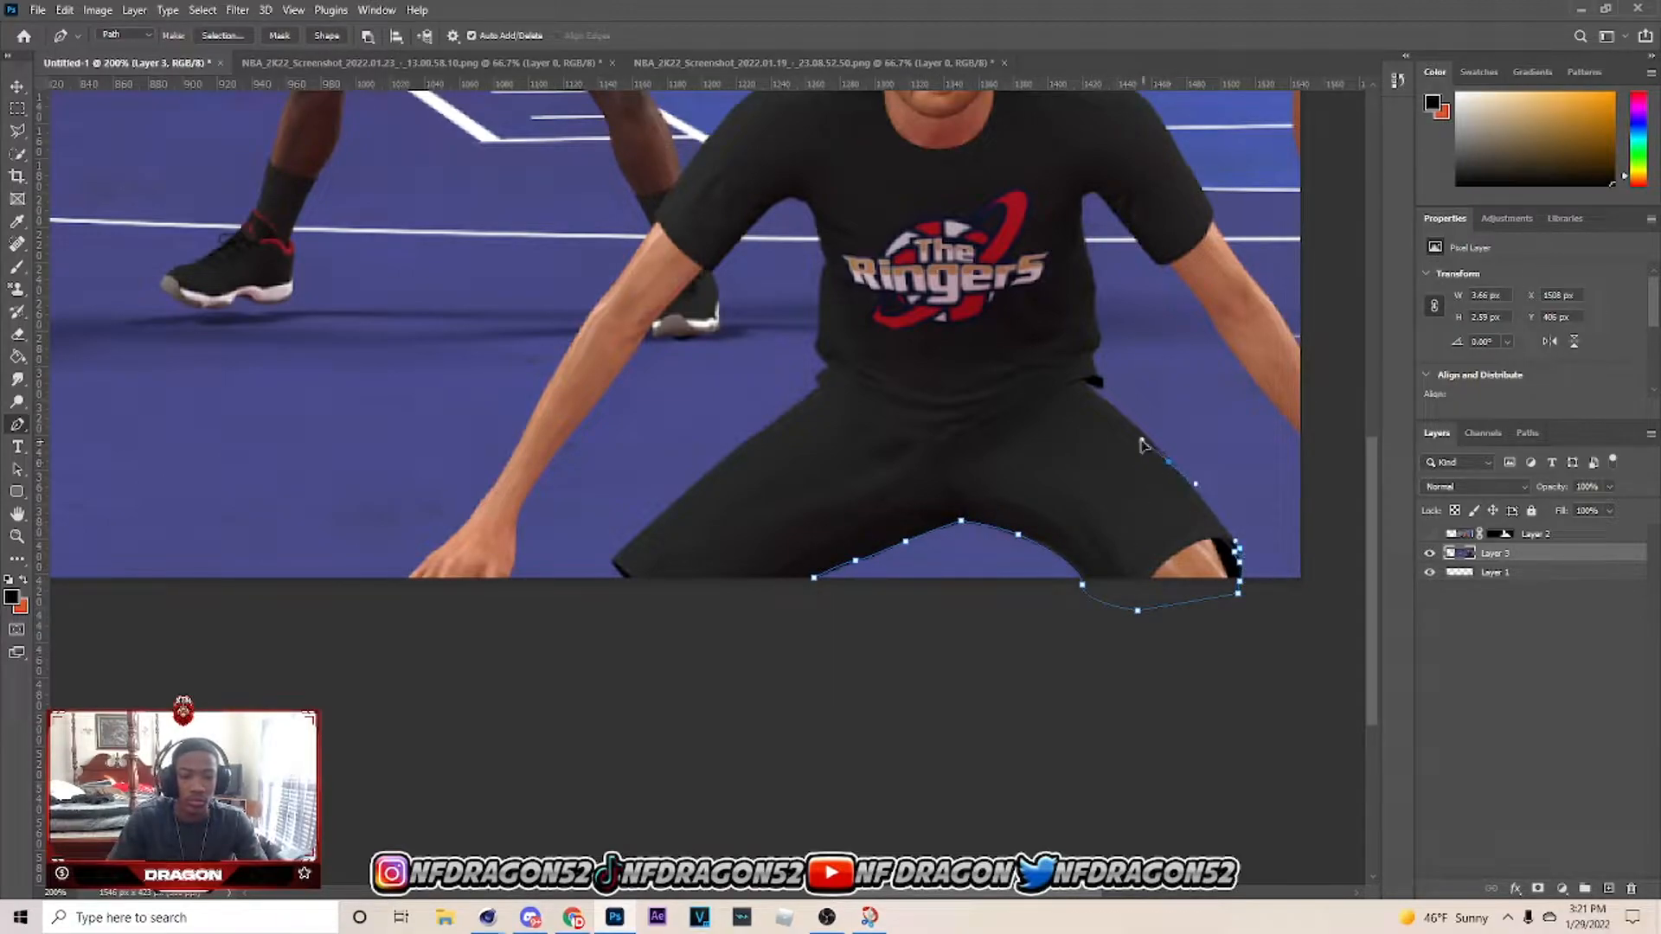
pyautogui.click(1087, 385)
# Trace the shirt's hem corner and the image-right side of the torso up to the armpit.
pyautogui.hotkey('ctrl', '+')
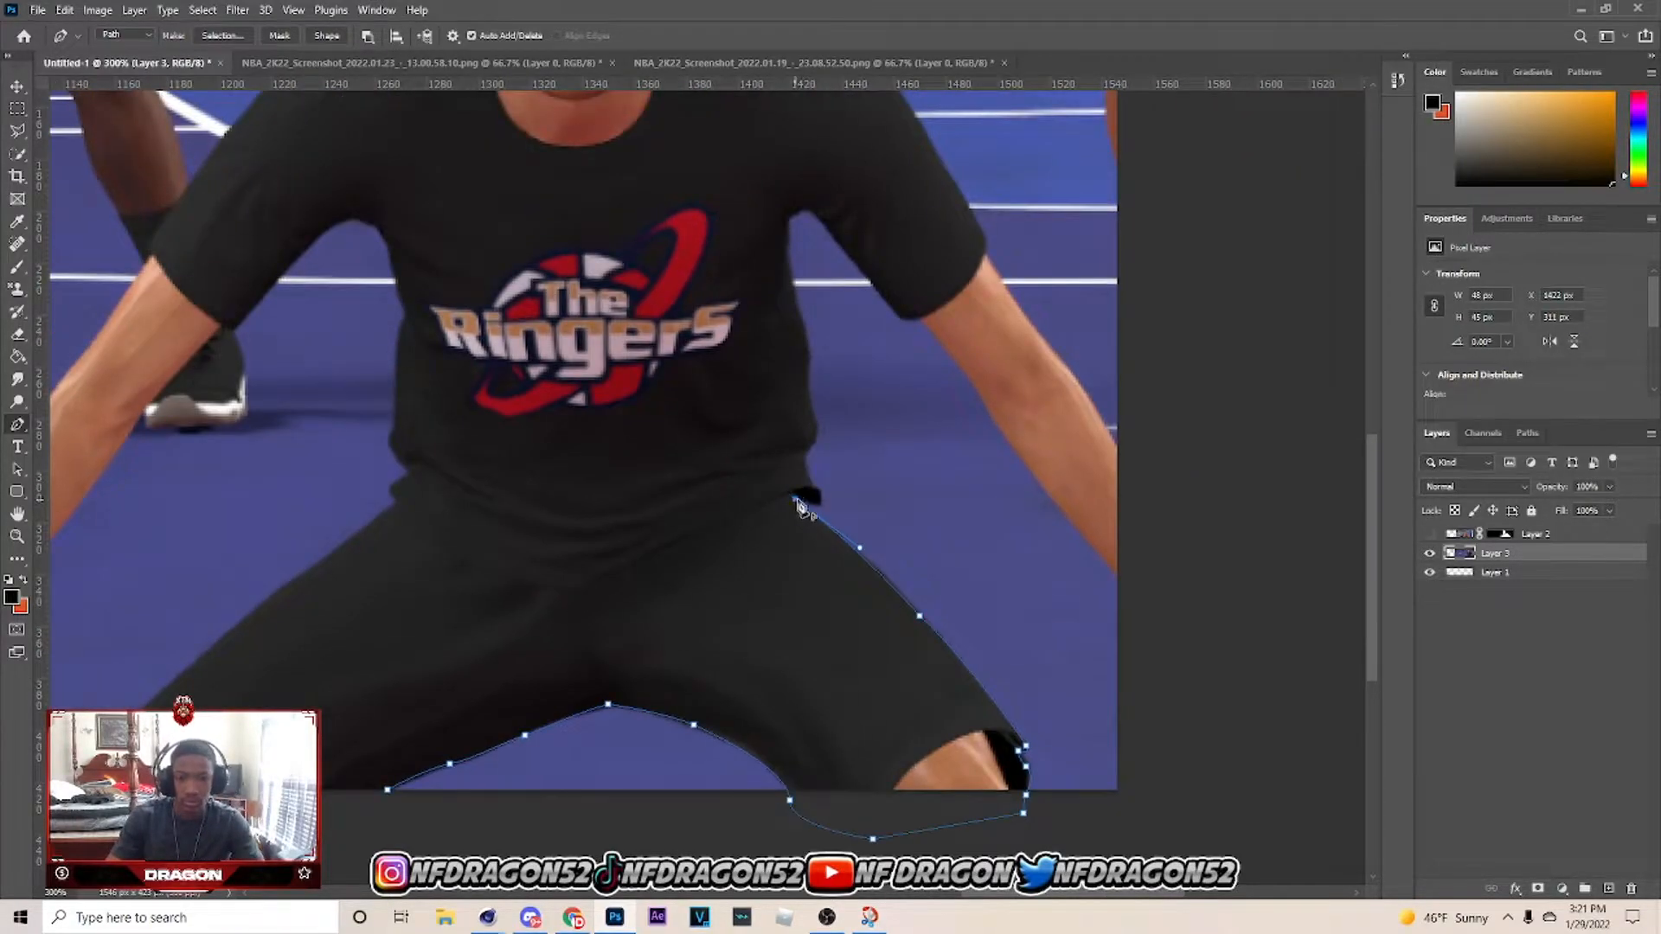
pyautogui.click(814, 486)
pyautogui.click(808, 481)
pyautogui.click(806, 468)
pyautogui.click(814, 437)
pyautogui.click(813, 413)
pyautogui.moveTo(805, 383); pyautogui.dragTo(797, 304)
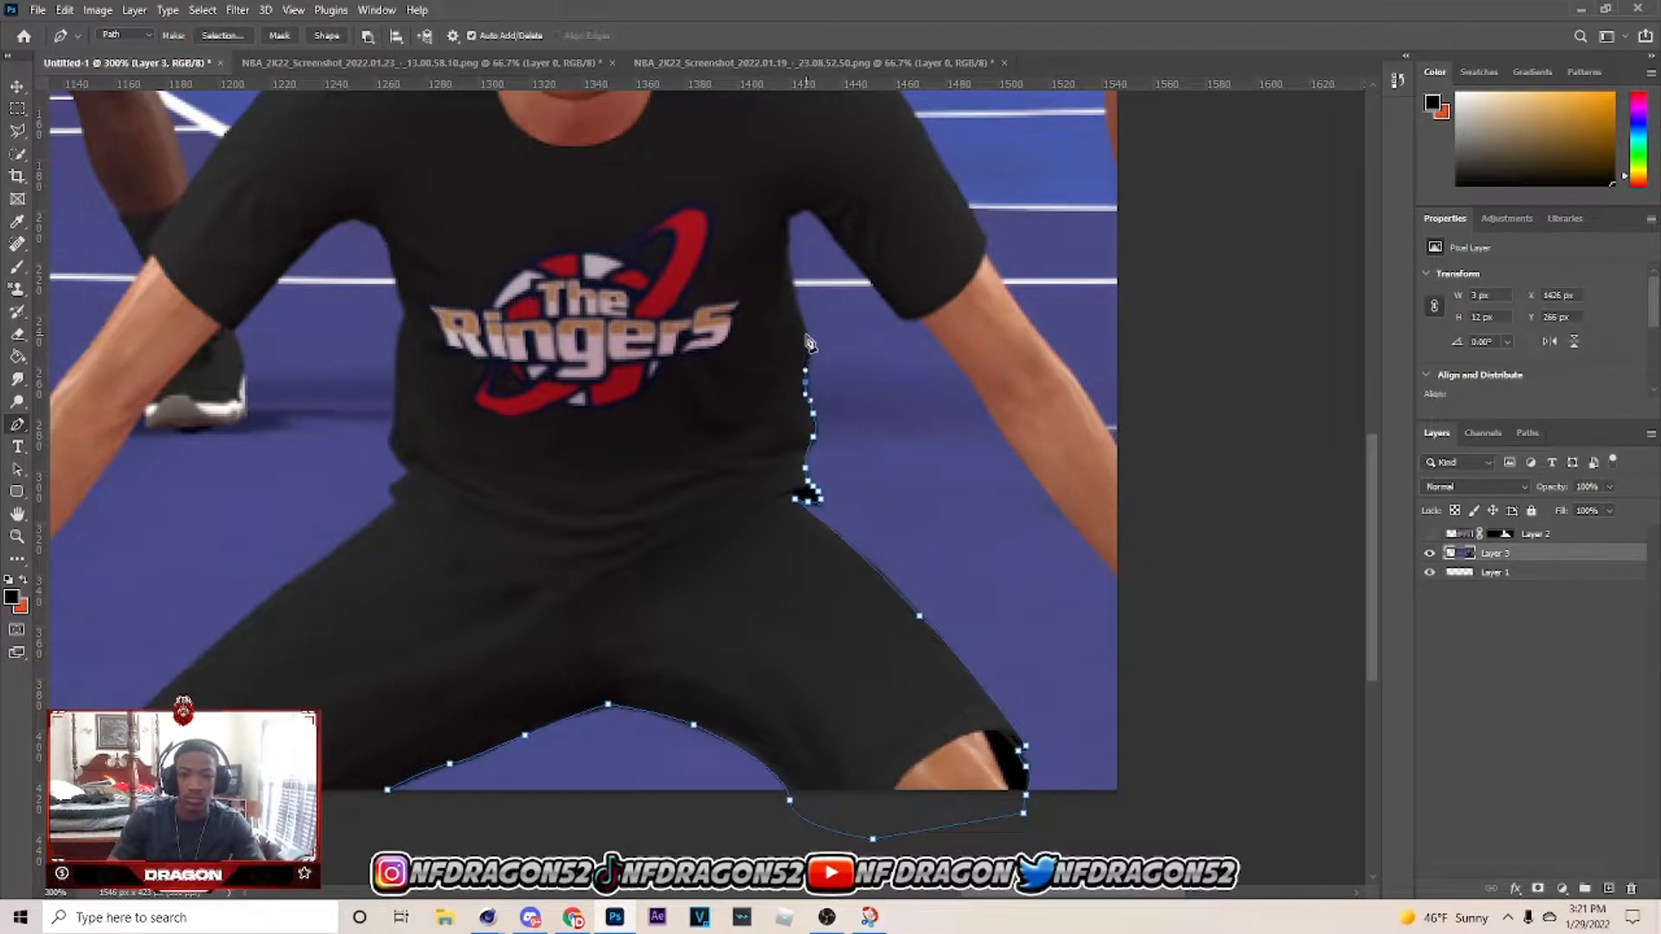
pyautogui.scroll(1, 792, 337)
pyautogui.click(793, 338)
pyautogui.click(787, 316)
pyautogui.click(786, 290)
pyautogui.click(790, 270)
# Trace around the armpit and down the underside of the image-right sleeve to its cuff.
pyautogui.click(805, 265)
pyautogui.click(829, 286)
pyautogui.click(849, 307)
pyautogui.click(868, 331)
pyautogui.click(886, 356)
pyautogui.click(916, 375)
pyautogui.scroll(-1, 986, 392)
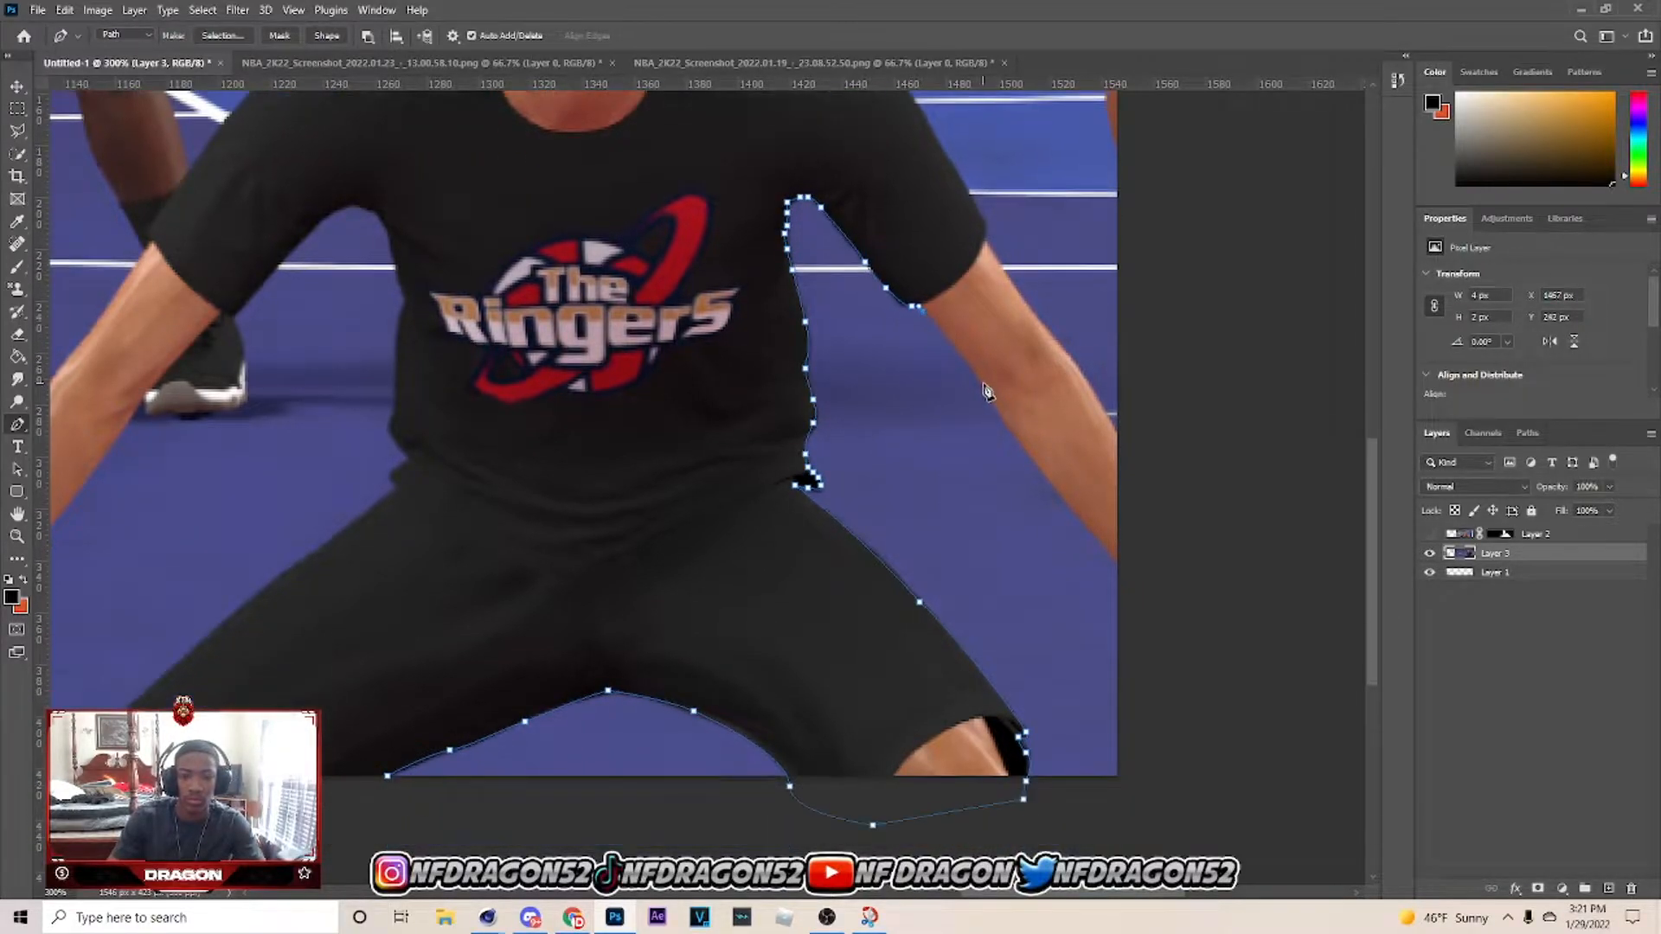
# Trace the image-right arm's inner edge, loop past the canvas edge and return along its outer edge to the sleeve.
pyautogui.click(1024, 449)
pyautogui.scroll(-1, 1097, 456)
pyautogui.click(1172, 433)
pyautogui.click(1117, 352)
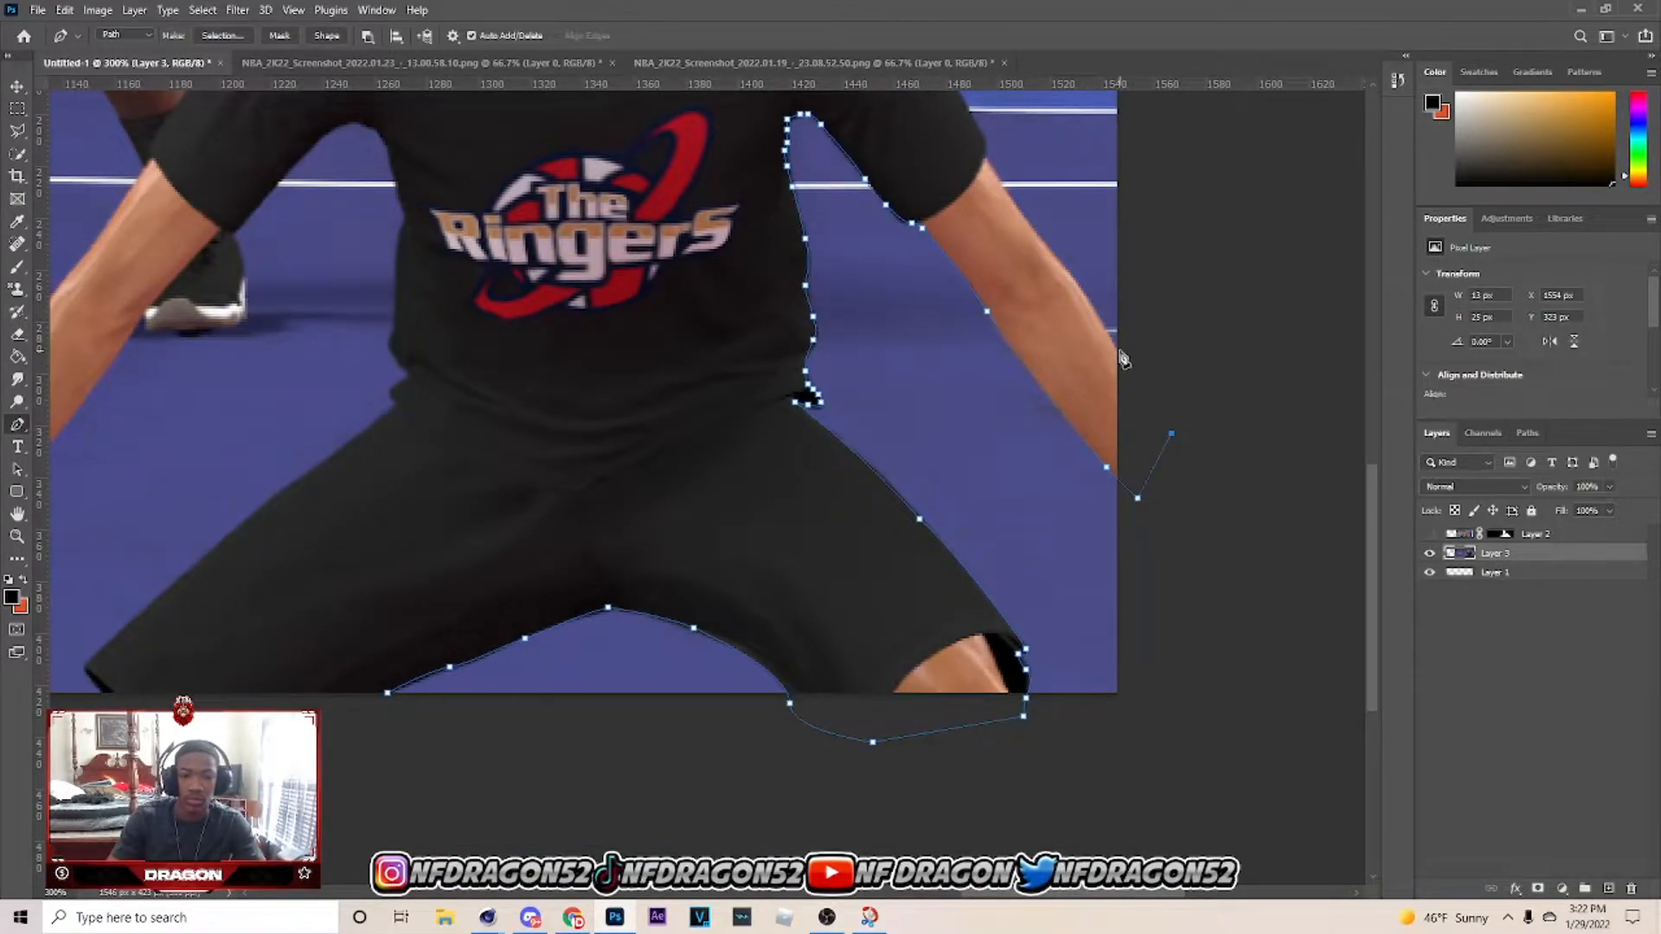
pyautogui.scroll(2, 1107, 372)
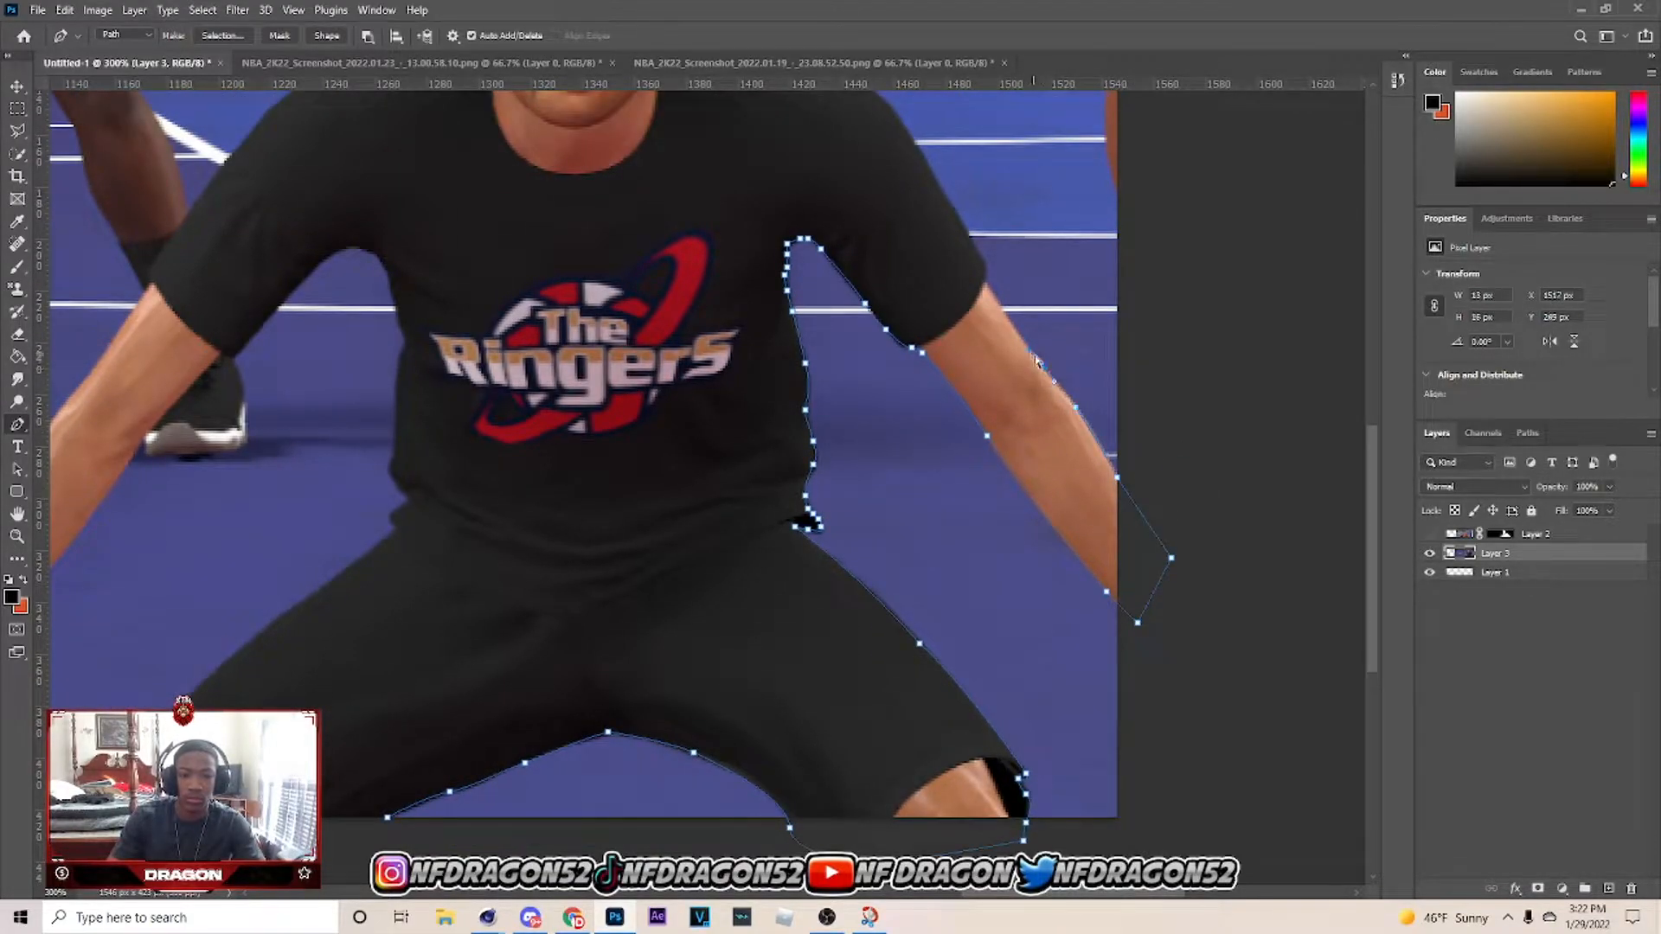
pyautogui.scroll(2, 1029, 354)
pyautogui.click(990, 388)
pyautogui.click(985, 372)
pyautogui.click(982, 357)
# Trace the outer edge of the image-right sleeve and the shoulder up to the player's neck.
pyautogui.scroll(2, 981, 357)
pyautogui.click(922, 336)
pyautogui.click(905, 310)
pyautogui.moveTo(790, 229); pyautogui.dragTo(686, 196)
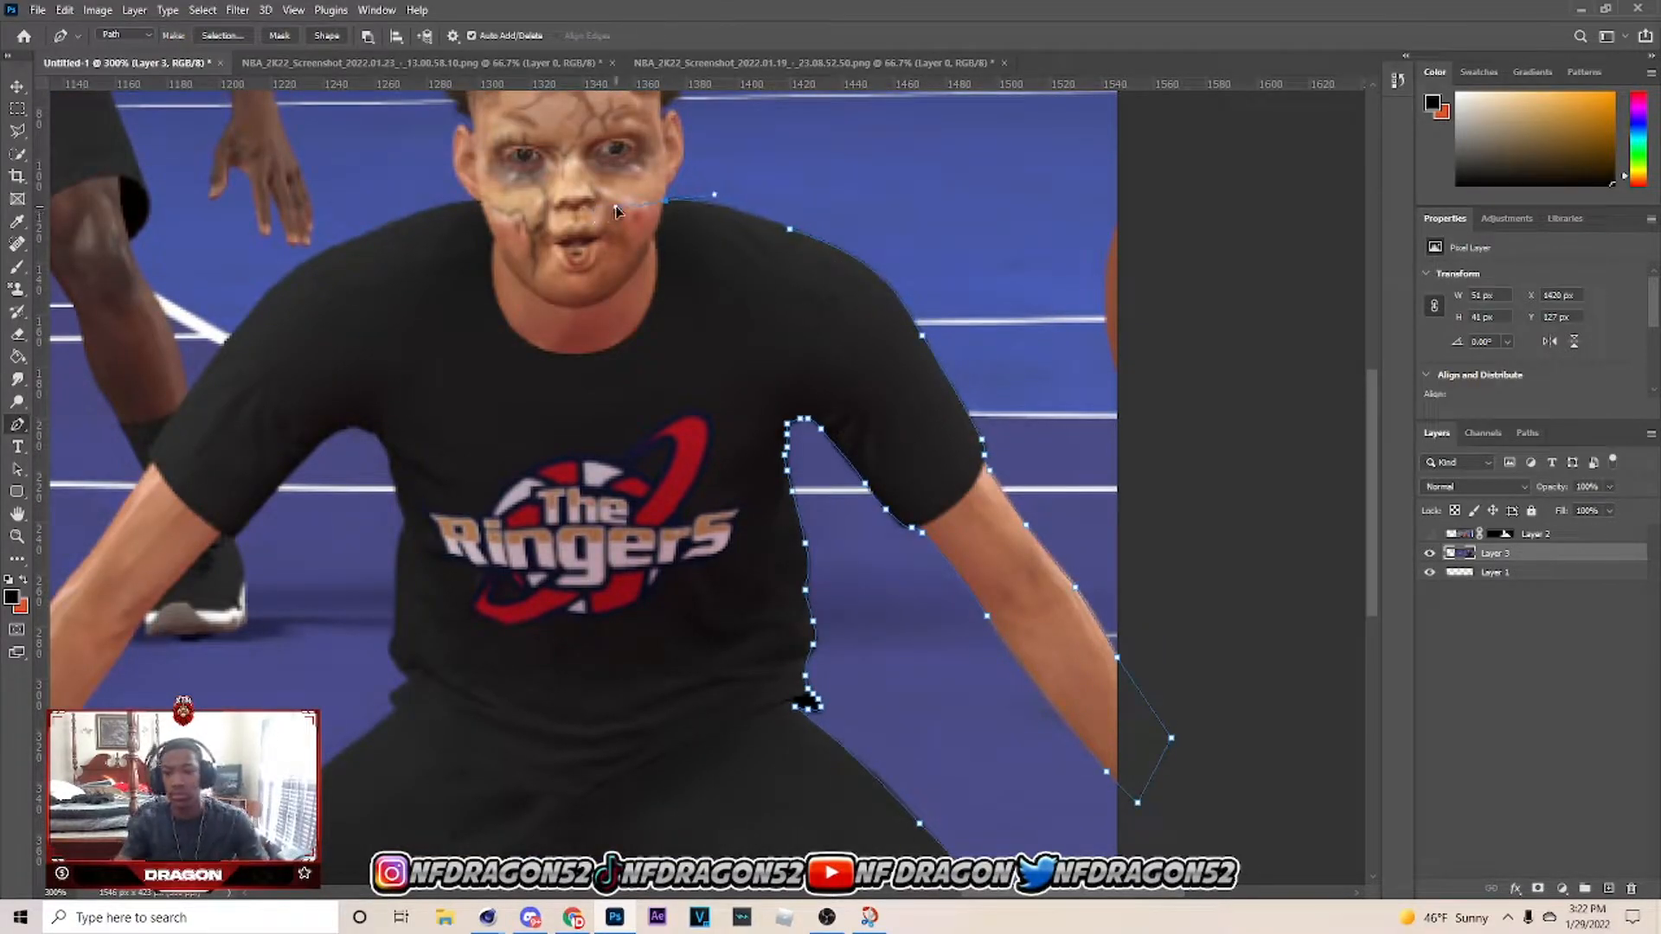
pyautogui.scroll(1, 670, 223)
pyautogui.click(678, 247)
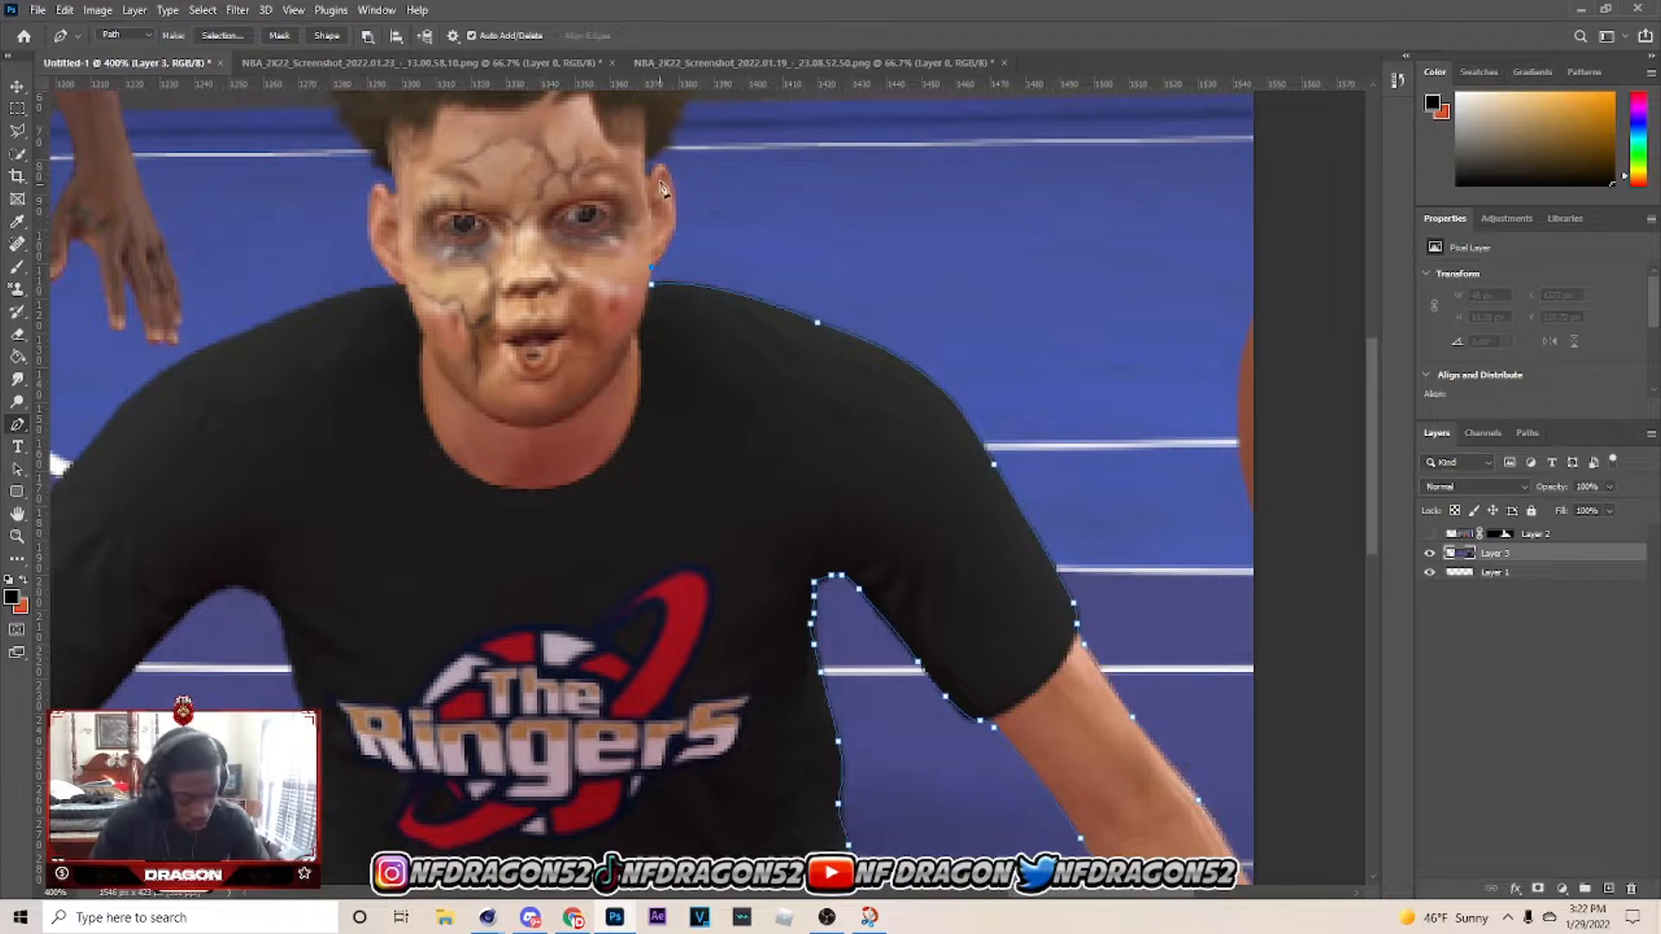
# Outline the player's image-right ear with closely spaced anchor points.
pyautogui.click(672, 170)
pyautogui.keyDown('alt'); pyautogui.click(676, 209); pyautogui.keyUp('alt')
pyautogui.click(674, 173)
pyautogui.click(655, 162)
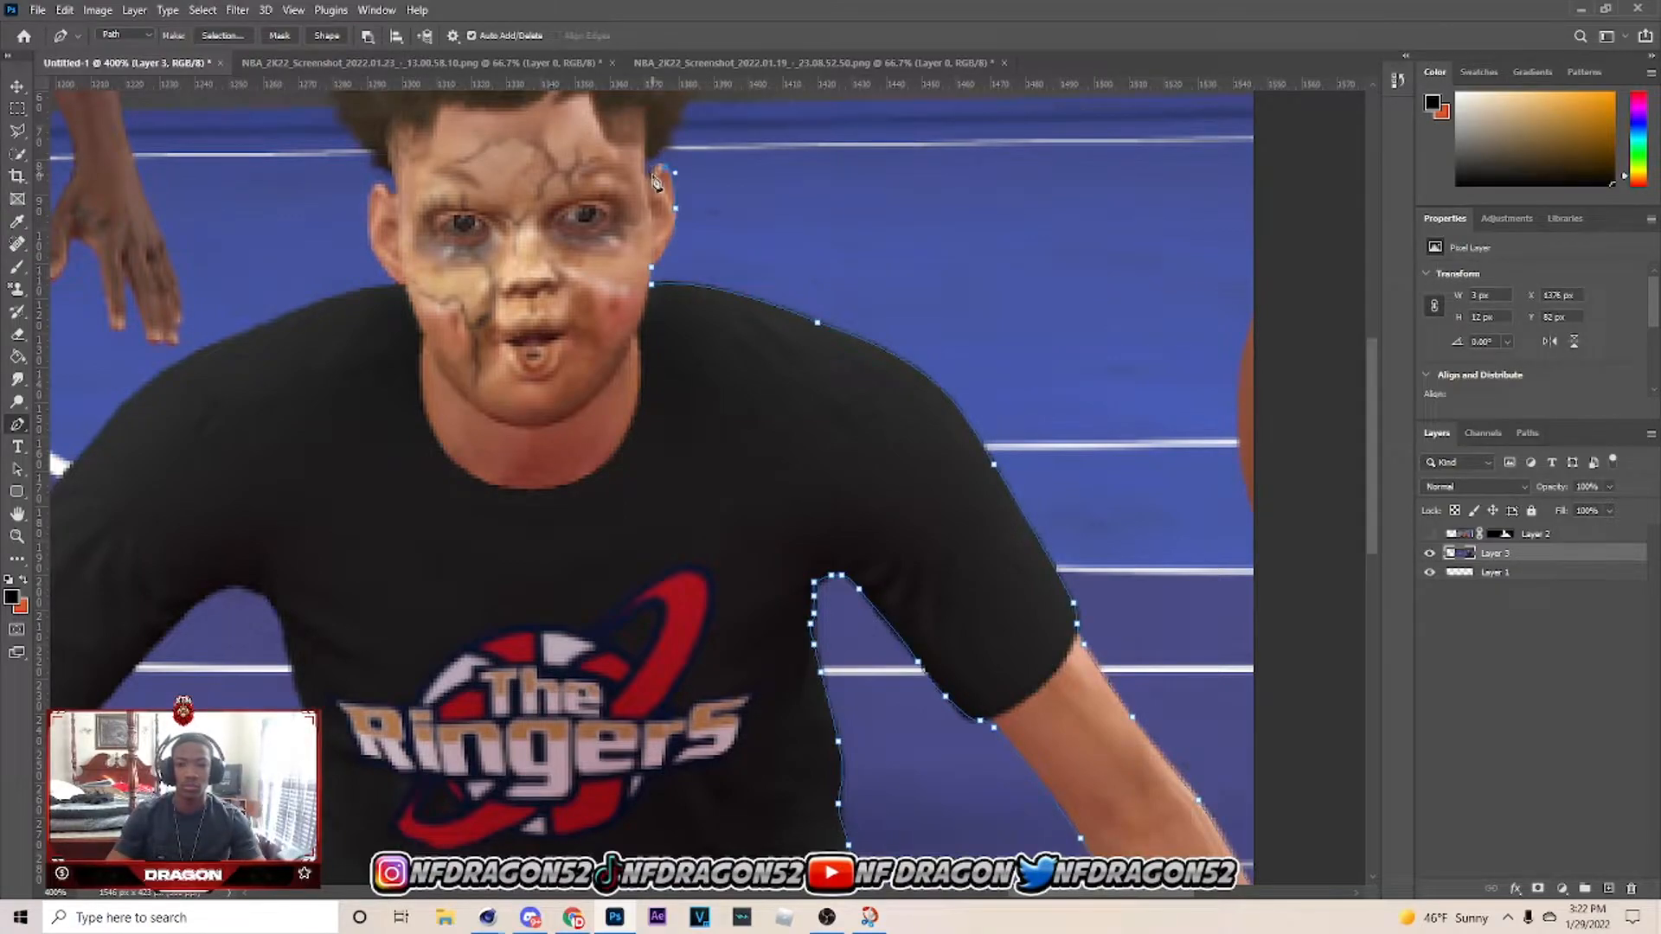
pyautogui.click(649, 177)
pyautogui.click(645, 163)
# Trace the player's hair from above the image-right ear, over the head and down the opposite side.
pyautogui.click(658, 149)
pyautogui.click(668, 140)
pyautogui.click(676, 126)
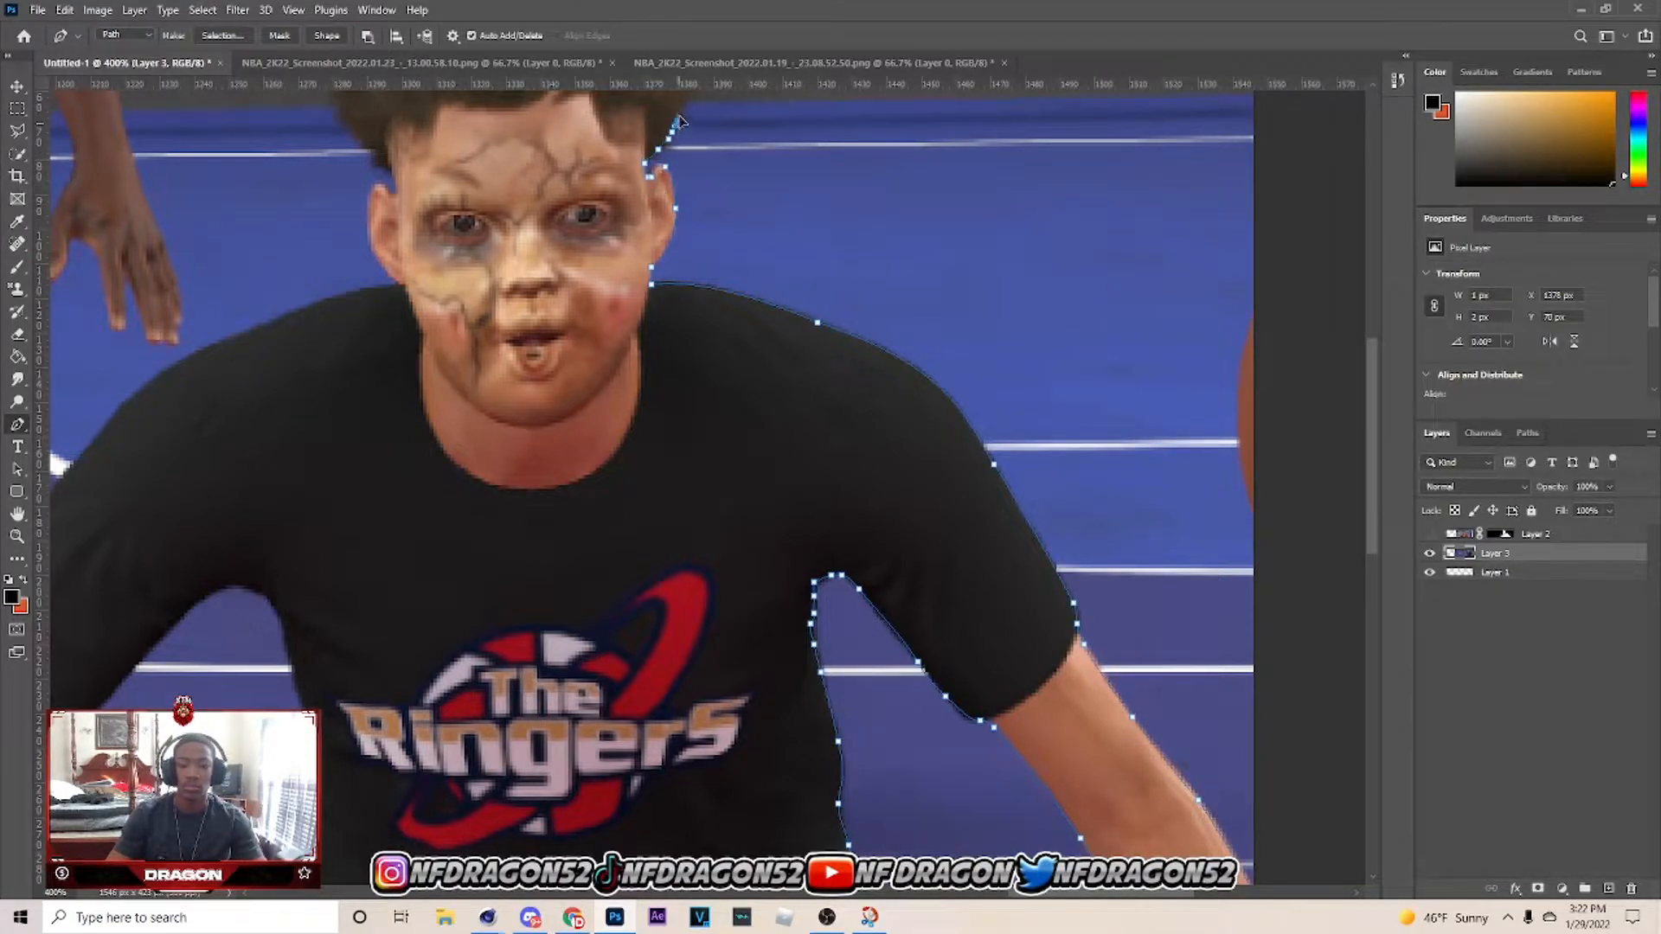
pyautogui.scroll(2, 676, 125)
pyautogui.click(679, 257)
pyautogui.click(690, 181)
pyautogui.click(662, 143)
pyautogui.click(655, 132)
pyautogui.scroll(2, 645, 129)
pyautogui.click(634, 225)
pyautogui.click(627, 203)
pyautogui.click(603, 219)
pyautogui.click(572, 192)
pyautogui.click(544, 212)
pyautogui.click(524, 178)
pyautogui.click(502, 177)
pyautogui.click(464, 195)
pyautogui.click(444, 208)
pyautogui.click(420, 198)
pyautogui.click(402, 215)
pyautogui.click(382, 236)
pyautogui.click(359, 272)
pyautogui.click(339, 298)
pyautogui.click(327, 322)
pyautogui.click(329, 344)
pyautogui.click(331, 367)
pyautogui.click(337, 395)
pyautogui.click(346, 405)
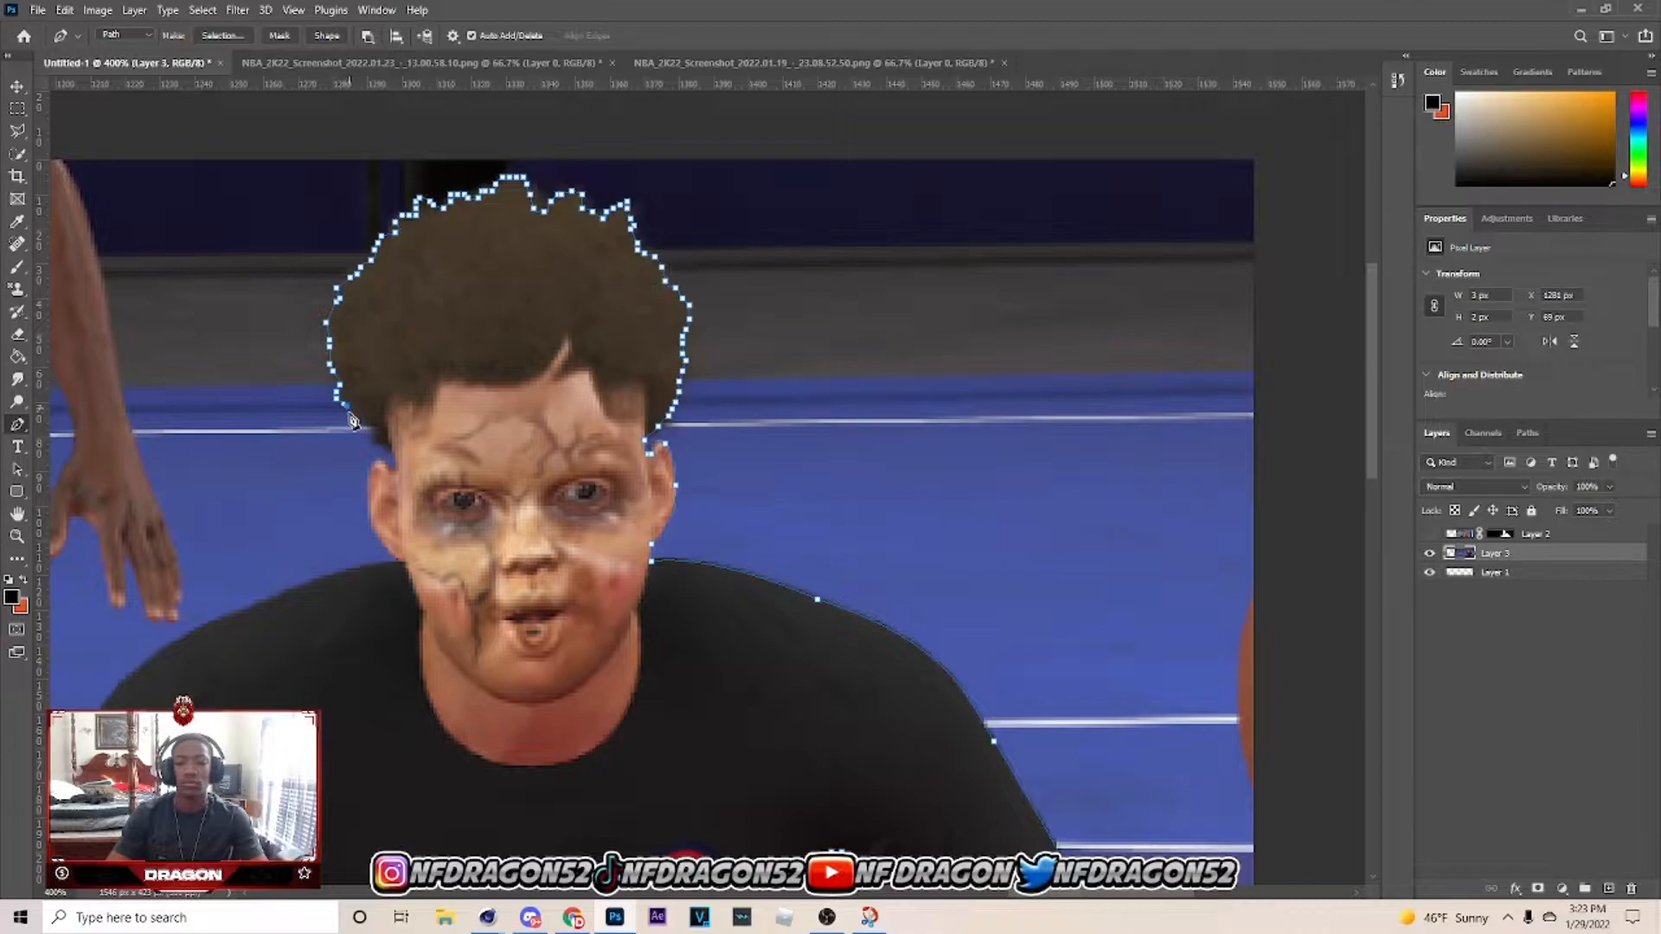
# Trace the end of the hairline and the image-left ear down to the jaw.
pyautogui.scroll(-2, 355, 420)
pyautogui.click(395, 336)
pyautogui.click(369, 344)
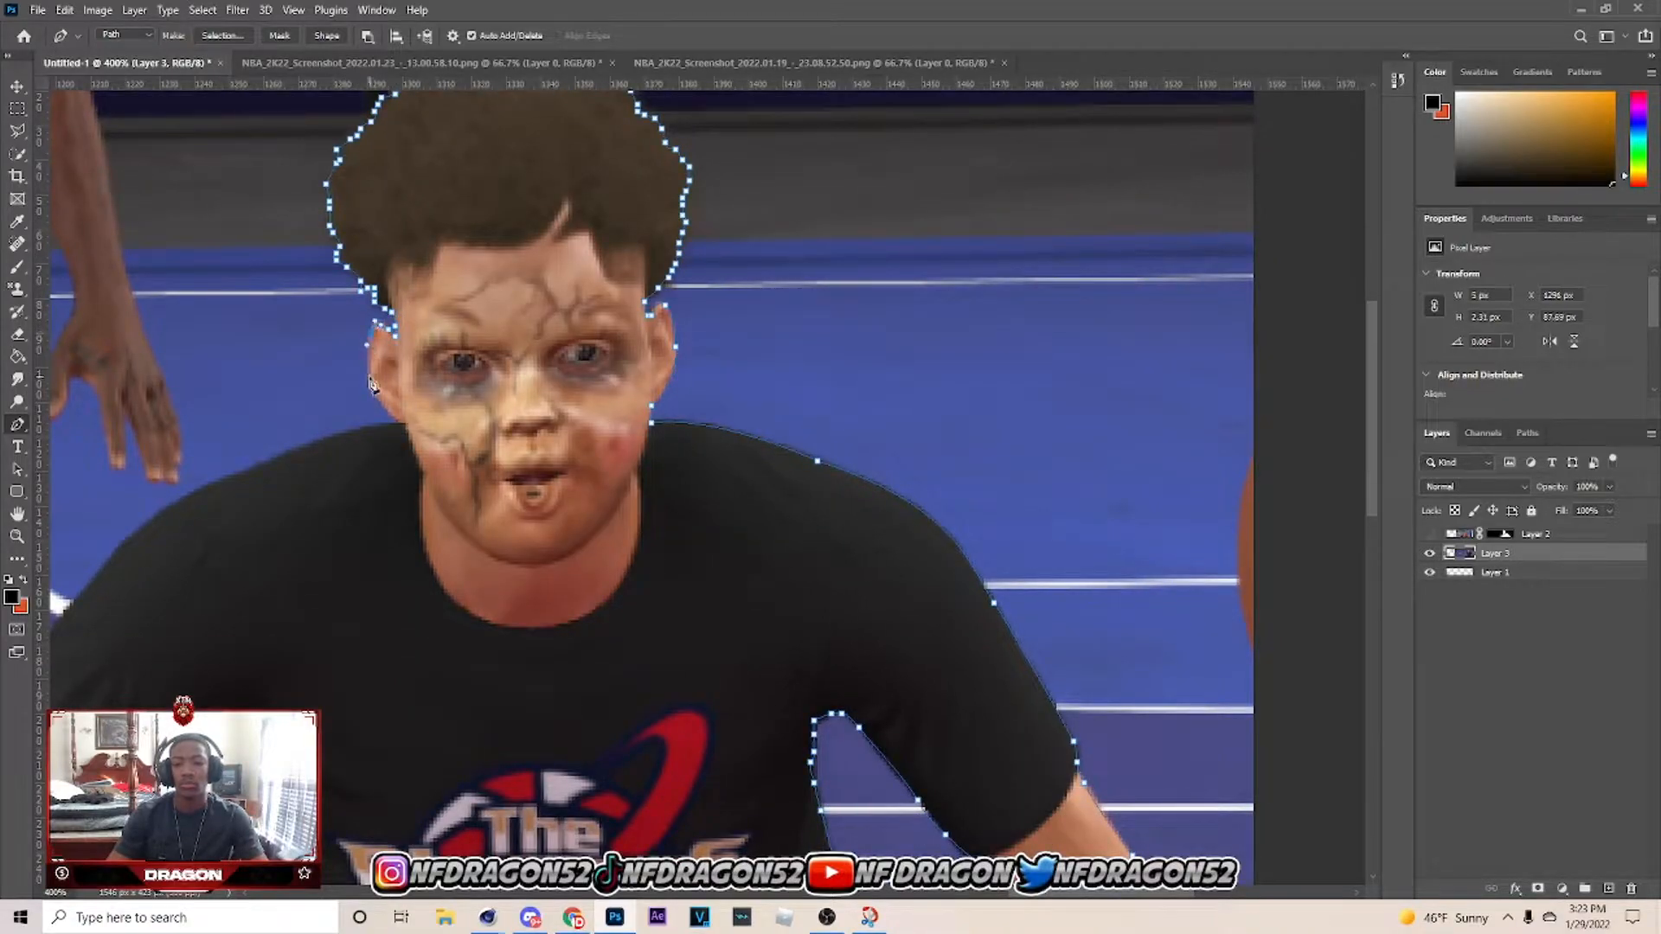
pyautogui.click(387, 424)
# Trace the image-left shoulder and the outer edge of its sleeve down to the cuff.
pyautogui.moveTo(344, 447); pyautogui.dragTo(1079, 185)
pyautogui.click(1053, 177)
pyautogui.click(1019, 192)
pyautogui.scroll(-1, 951, 203)
pyautogui.click(911, 167)
pyautogui.click(869, 202)
pyautogui.click(828, 236)
pyautogui.scroll(-1, 828, 242)
pyautogui.click(776, 223)
pyautogui.click(707, 330)
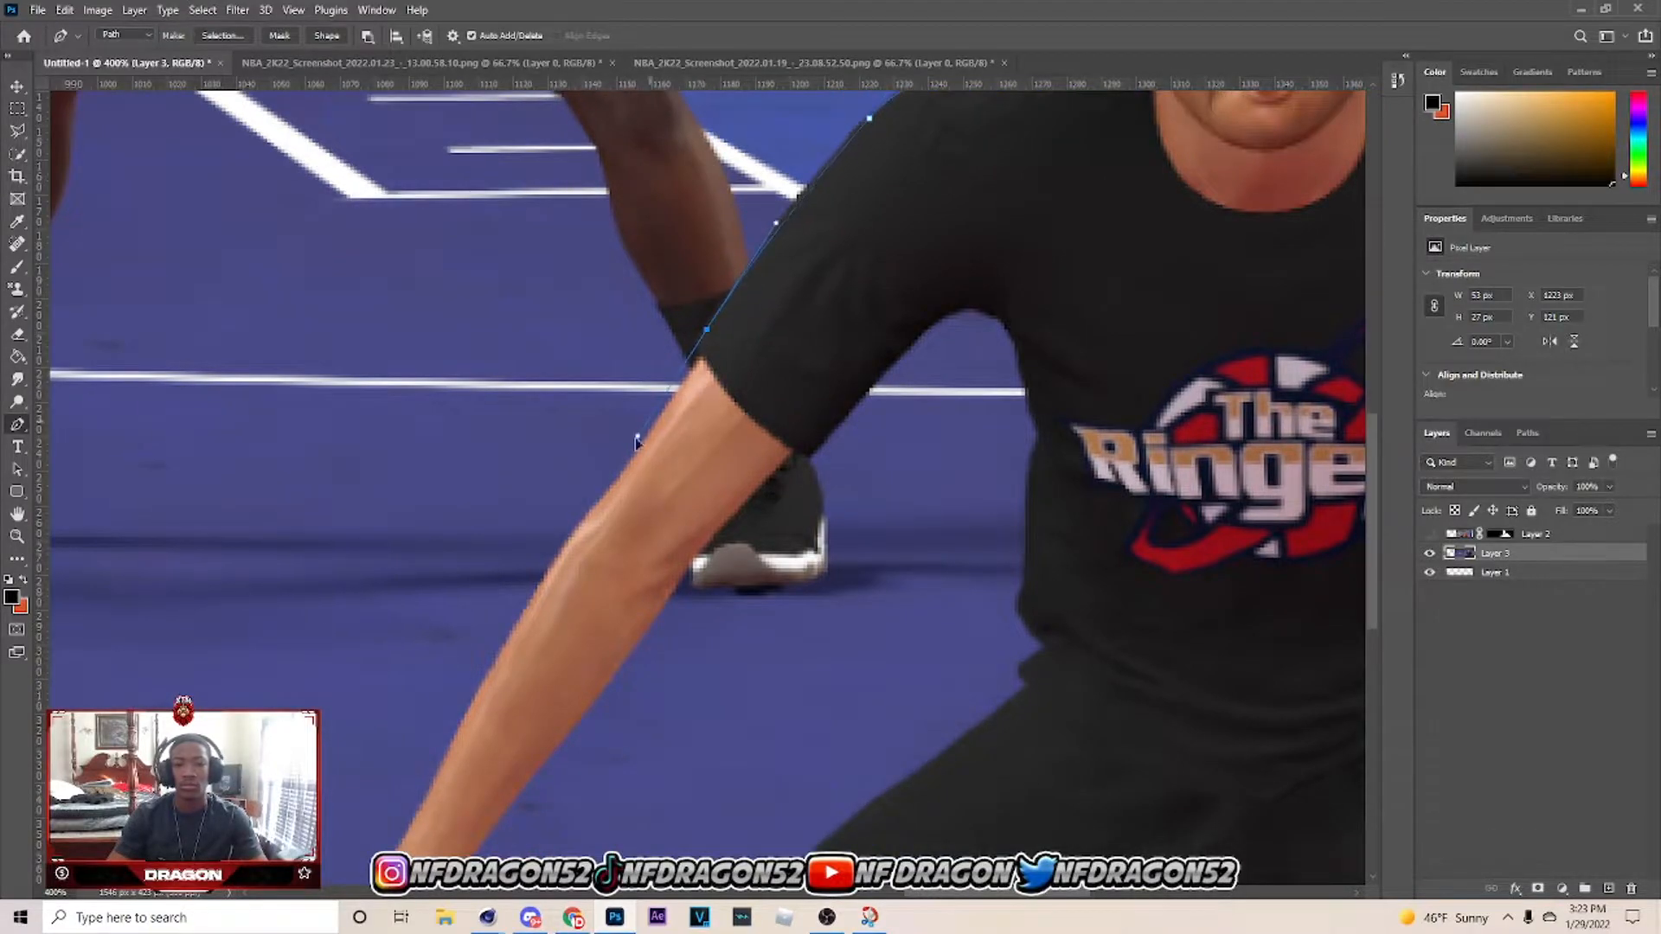
# Trace the outer edge of the image-left arm from the sleeve cuff toward the wrist.
pyautogui.click(701, 357)
pyautogui.scroll(-1, 675, 346)
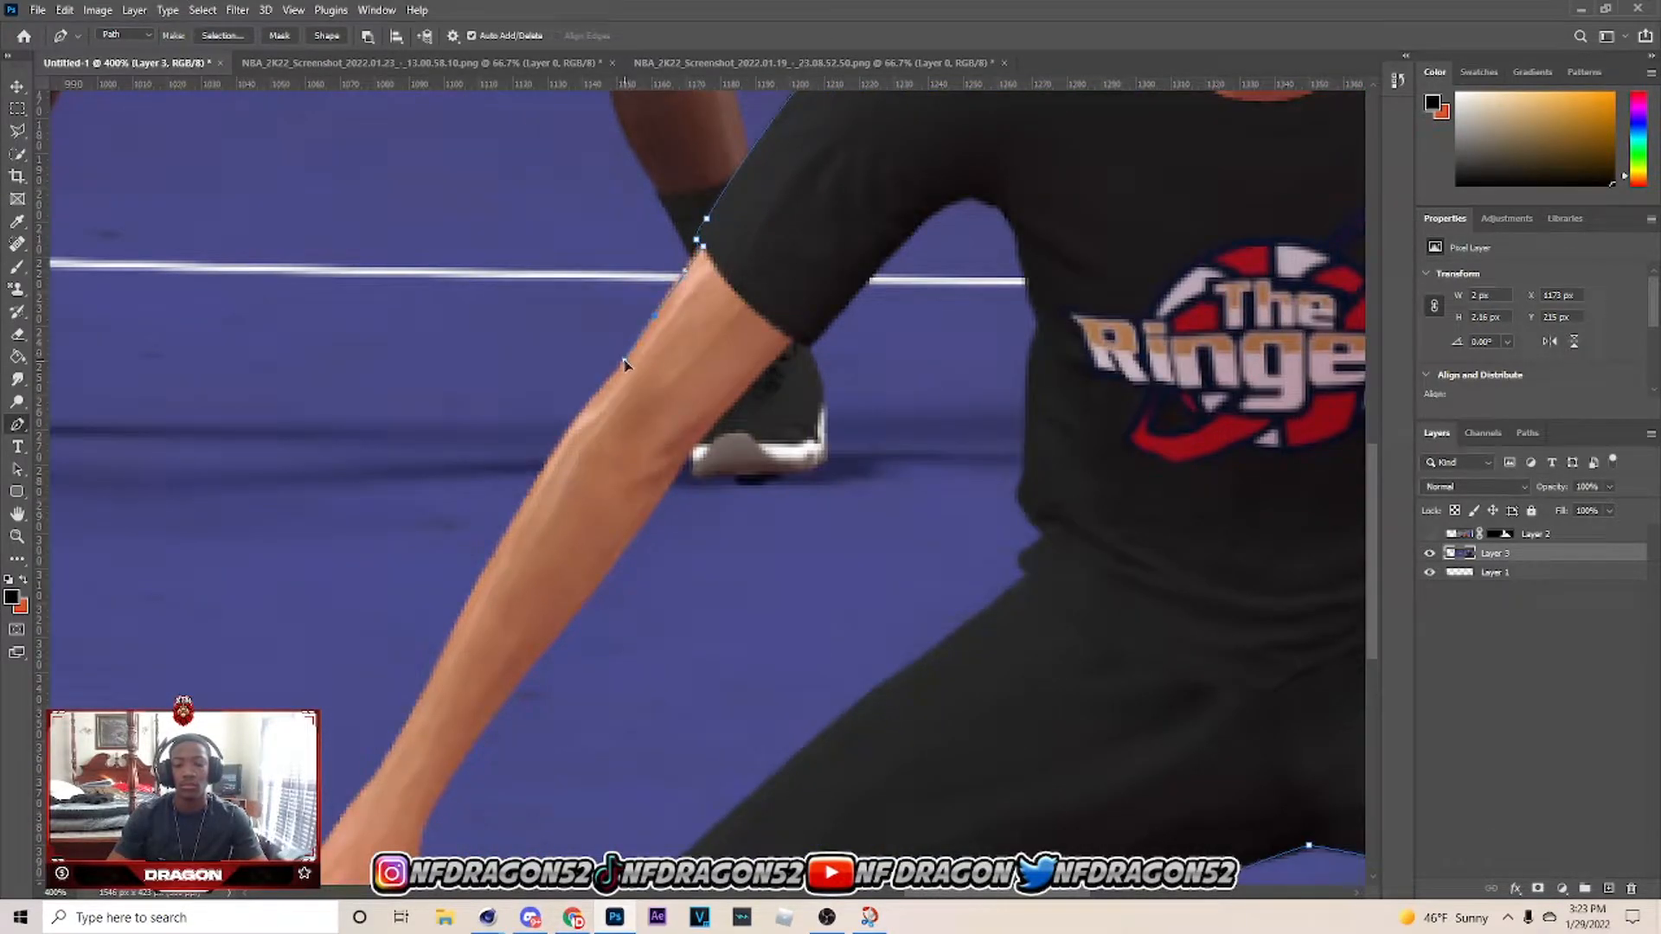
pyautogui.moveTo(648, 327); pyautogui.dragTo(620, 367)
pyautogui.scroll(-1, 606, 355)
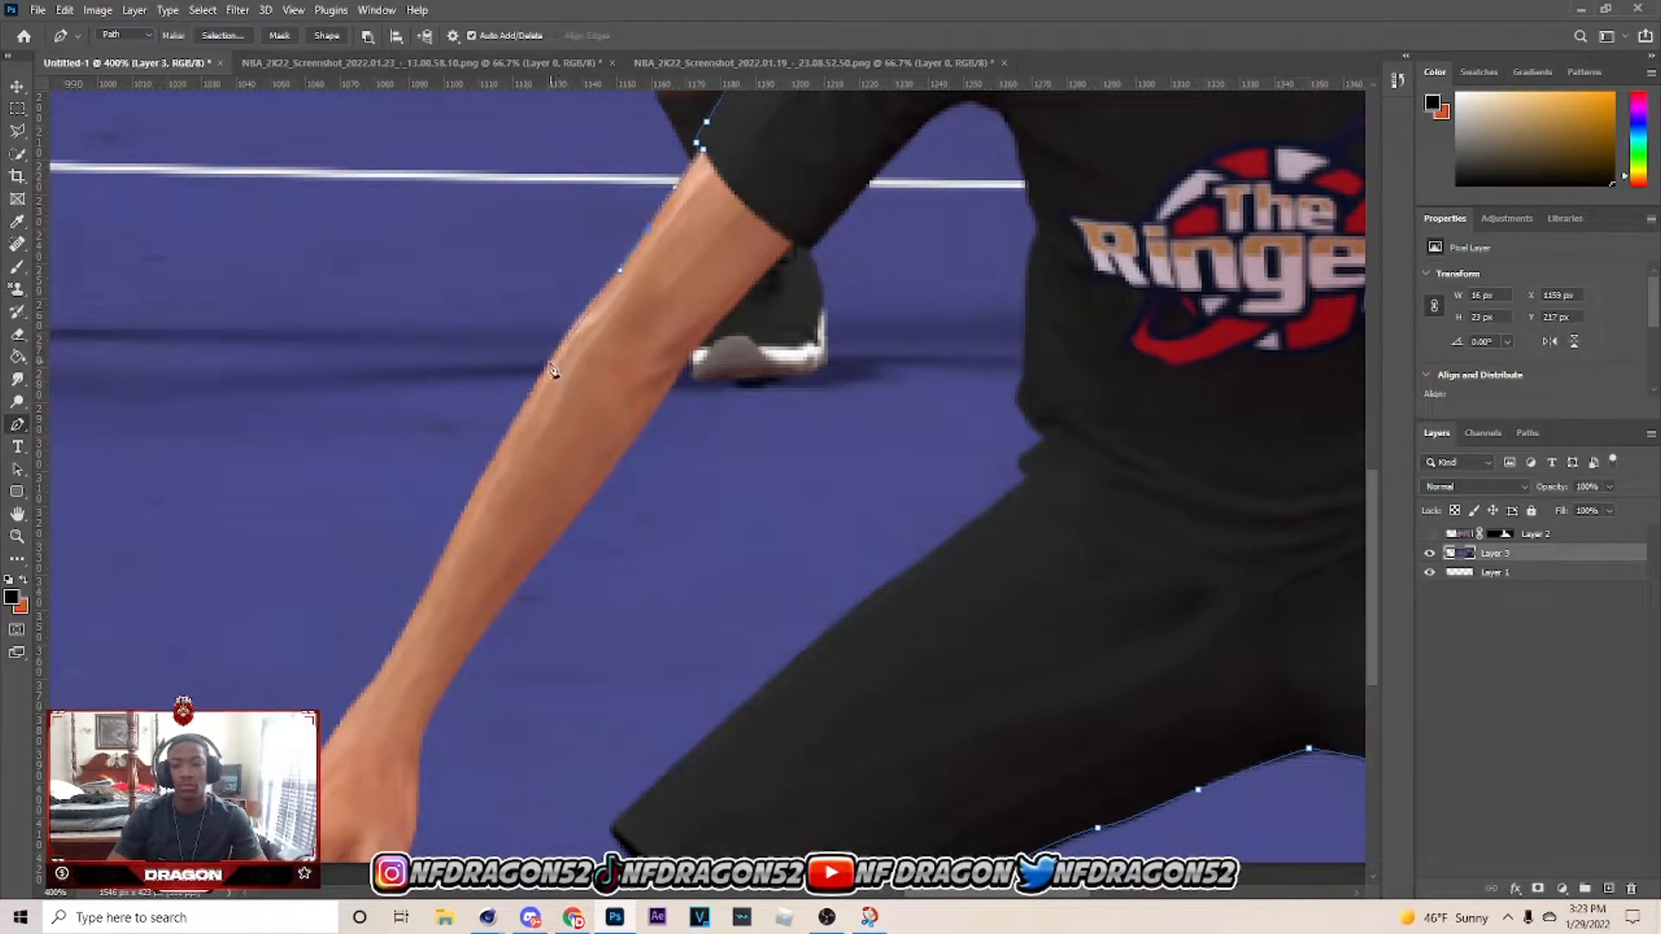
pyautogui.scroll(-1, 524, 407)
pyautogui.click(405, 492)
pyautogui.scroll(-1, 372, 474)
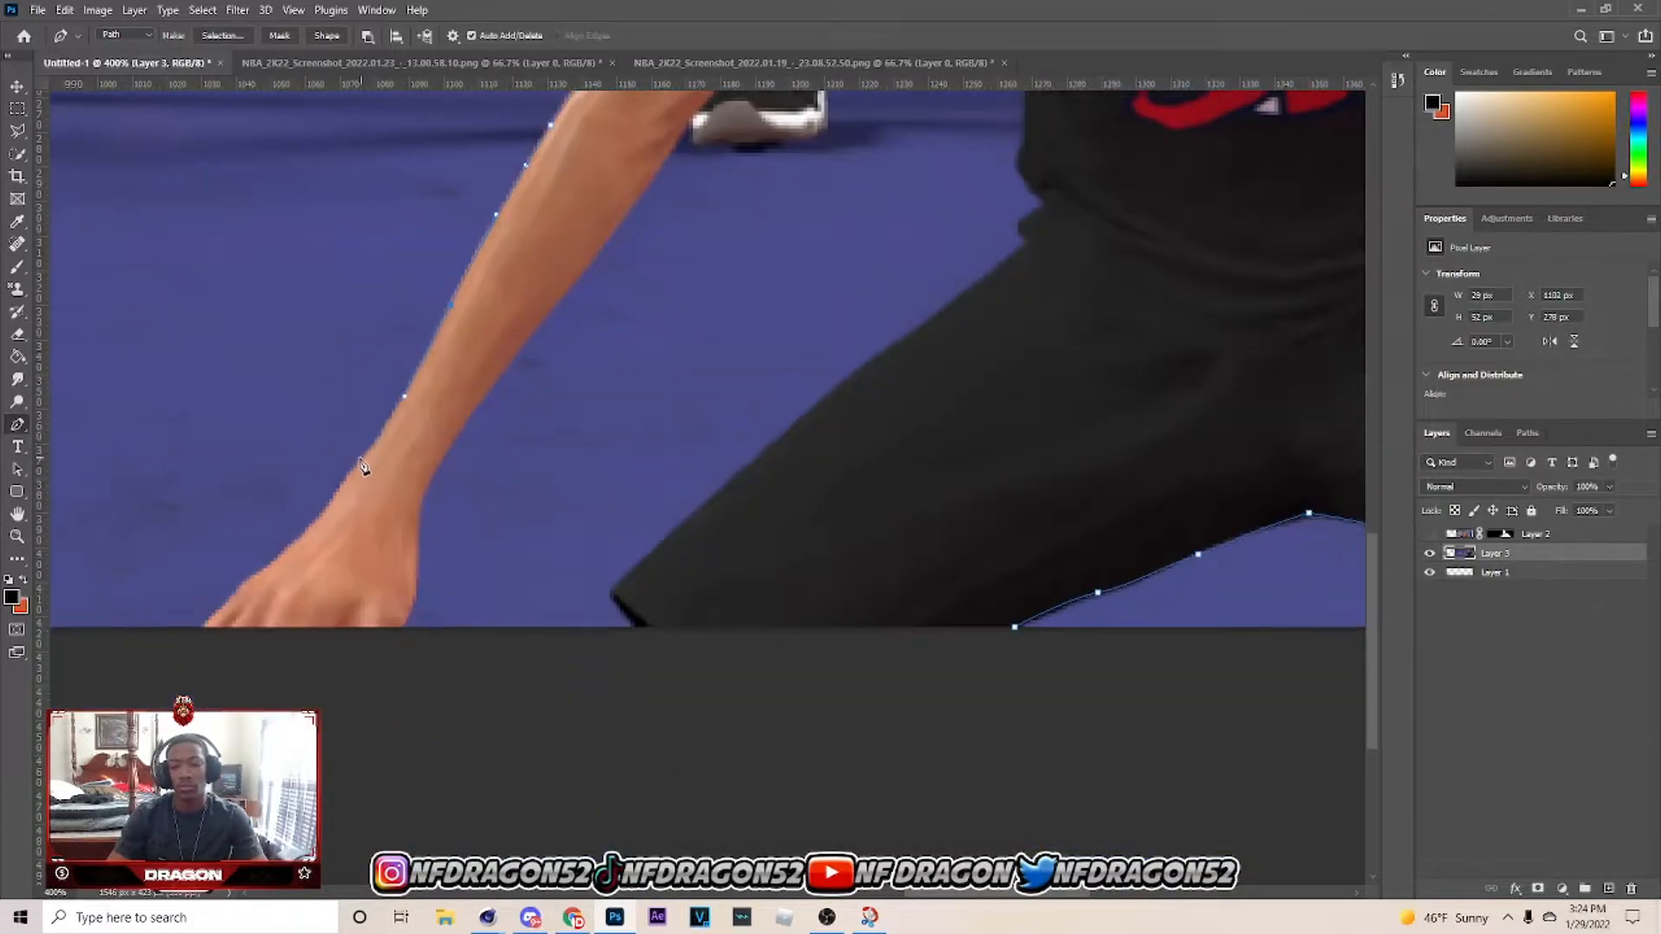
# Trace the back of the image-left hand, loop below the canvas and return to the hand's inner edge.
pyautogui.scroll(-1, 336, 467)
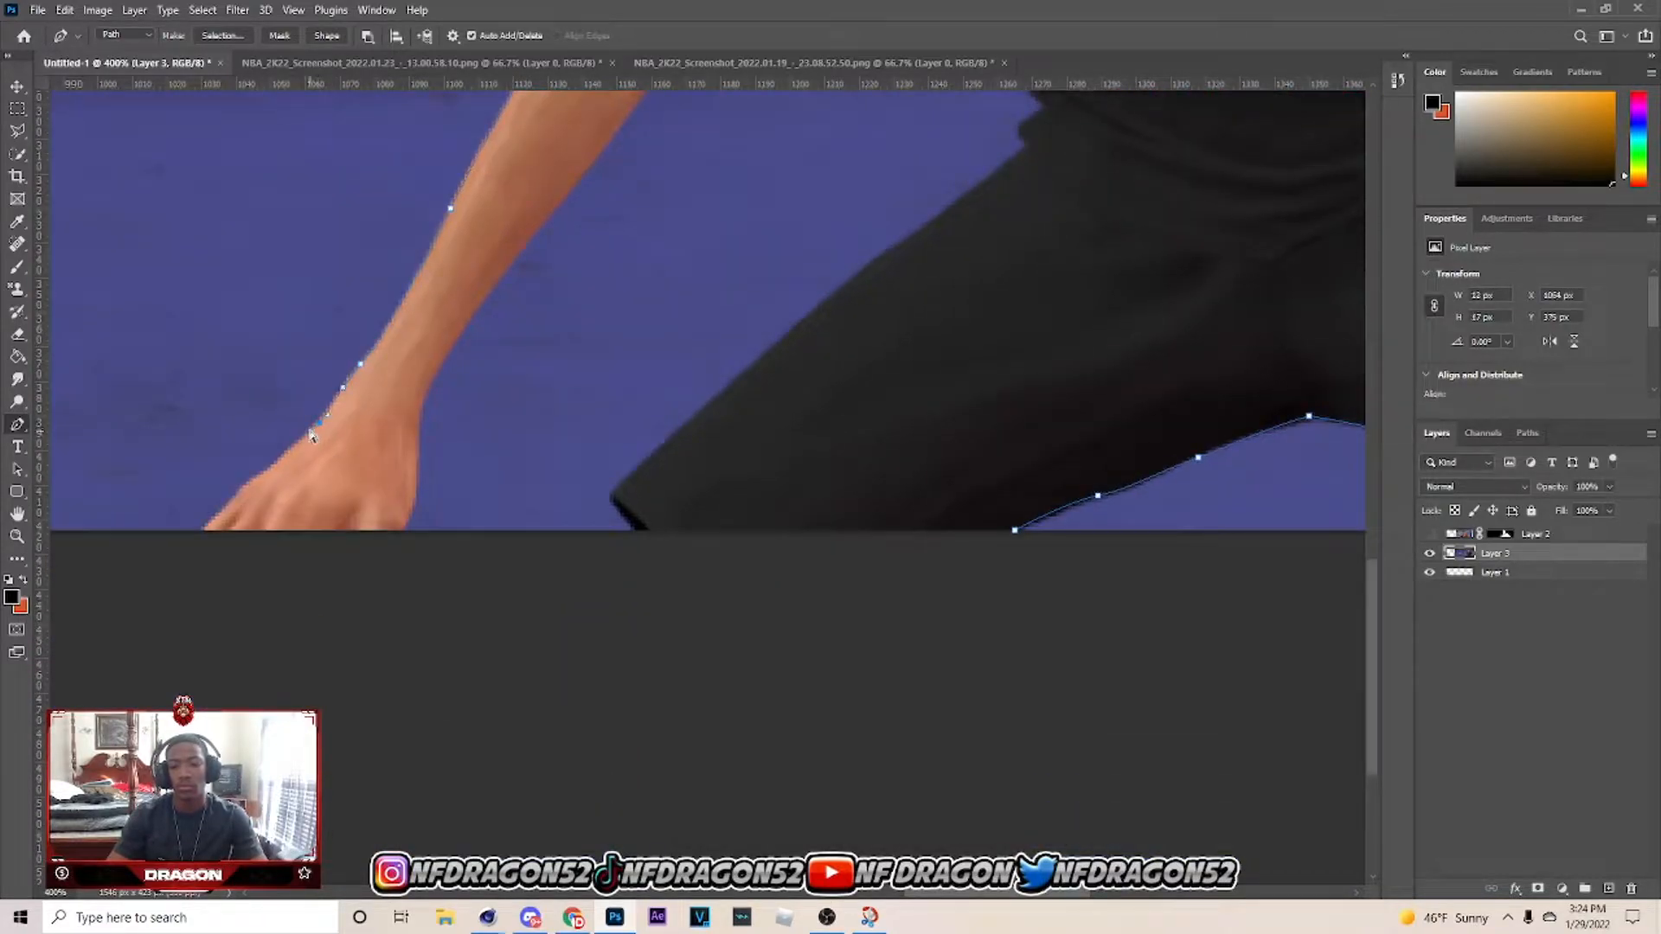
pyautogui.click(317, 428)
pyautogui.click(285, 451)
pyautogui.scroll(-1, 251, 426)
pyautogui.keyDown('alt'); pyautogui.click(247, 417); pyautogui.keyUp('alt')
pyautogui.moveTo(194, 475); pyautogui.dragTo(185, 496)
pyautogui.click(316, 499)
pyautogui.click(402, 485)
pyautogui.click(403, 461)
# Trace the inner edge of the image-left arm from the wrist up to the sleeve.
pyautogui.scroll(1, 412, 439)
pyautogui.moveTo(415, 425); pyautogui.dragTo(427, 362)
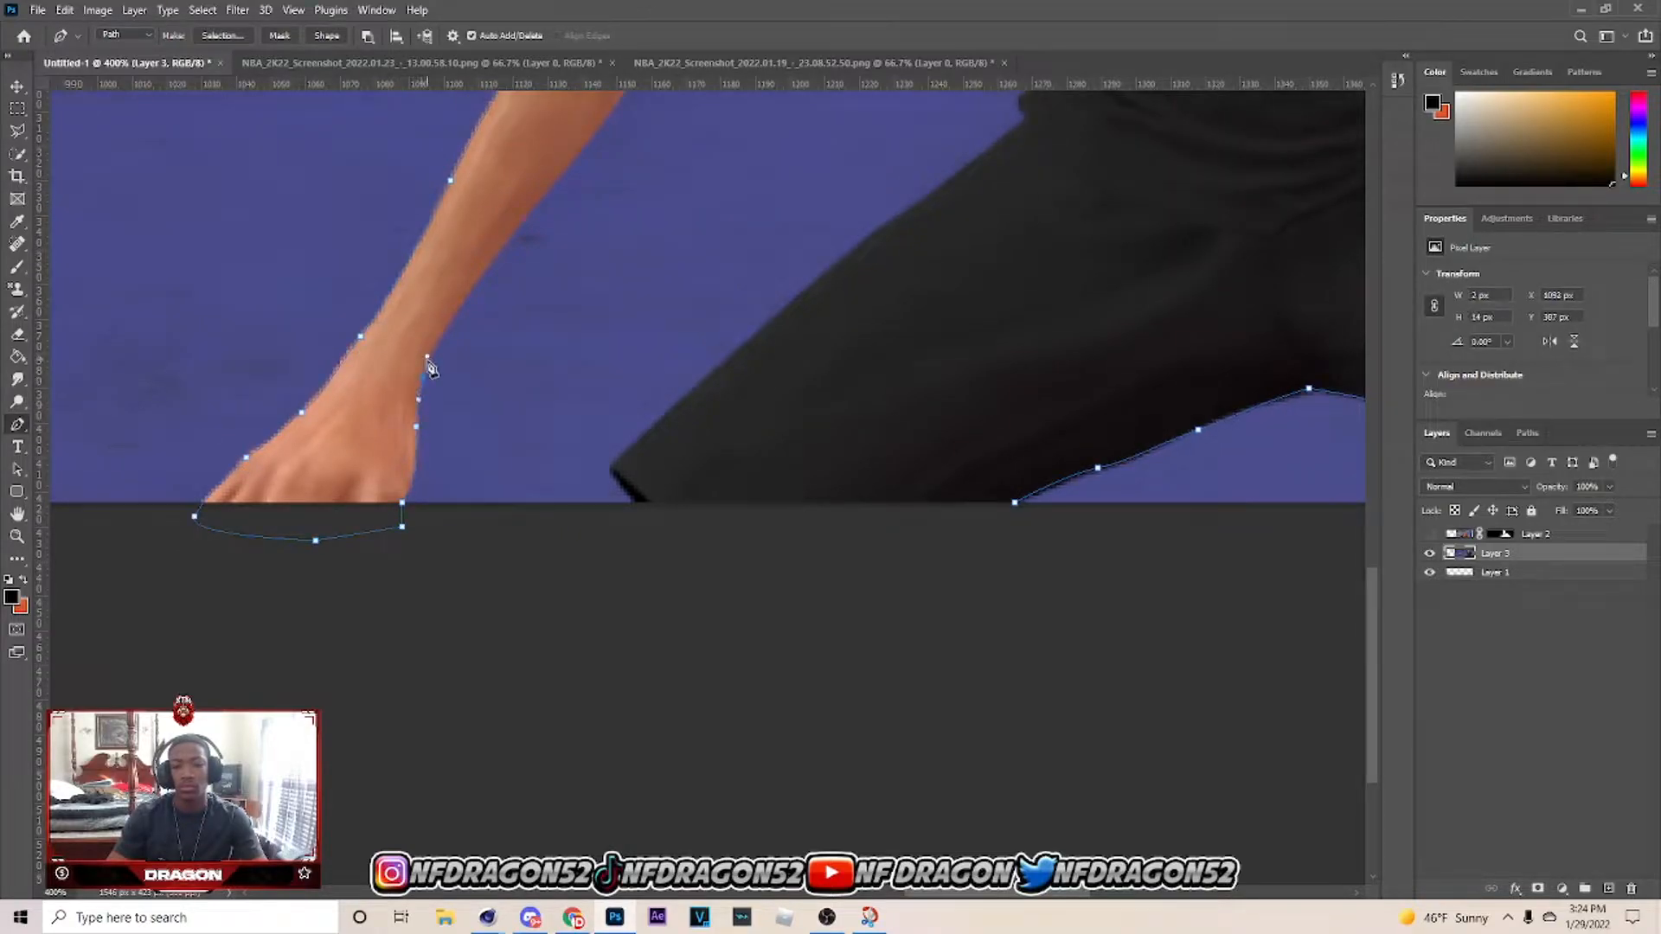
pyautogui.scroll(3, 459, 340)
pyautogui.moveTo(544, 275); pyautogui.dragTo(578, 237)
pyautogui.scroll(4, 580, 236)
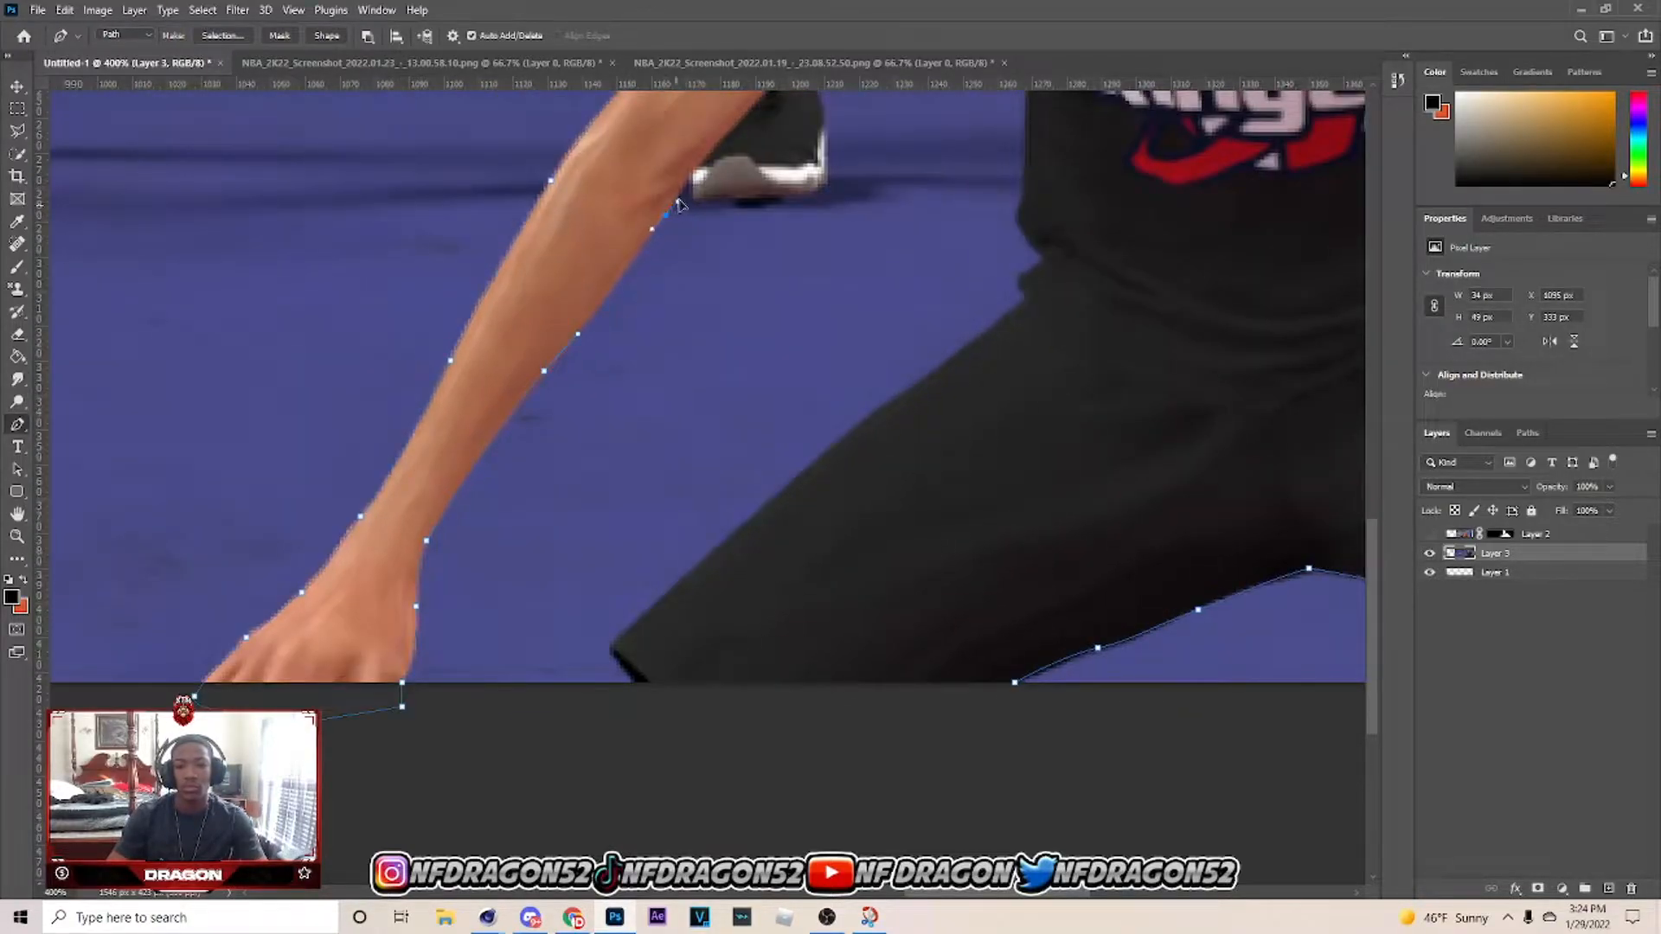
pyautogui.scroll(1, 661, 220)
pyautogui.click(669, 222)
pyautogui.click(689, 191)
pyautogui.scroll(3, 689, 195)
pyautogui.click(710, 236)
pyautogui.scroll(3, 714, 236)
# Trace under the image-left sleeve, around the armpit and down the side of the torso.
pyautogui.moveTo(787, 236); pyautogui.dragTo(1039, 291)
pyautogui.scroll(3, 870, 173)
pyautogui.click(1029, 239)
pyautogui.moveTo(1032, 309); pyautogui.dragTo(1024, 380)
pyautogui.scroll(-3, 1030, 322)
pyautogui.scroll(-2, 1027, 393)
# Trace the notch where the image-left shirt hem meets the waist of the shorts.
pyautogui.click(1035, 347)
pyautogui.click(1043, 361)
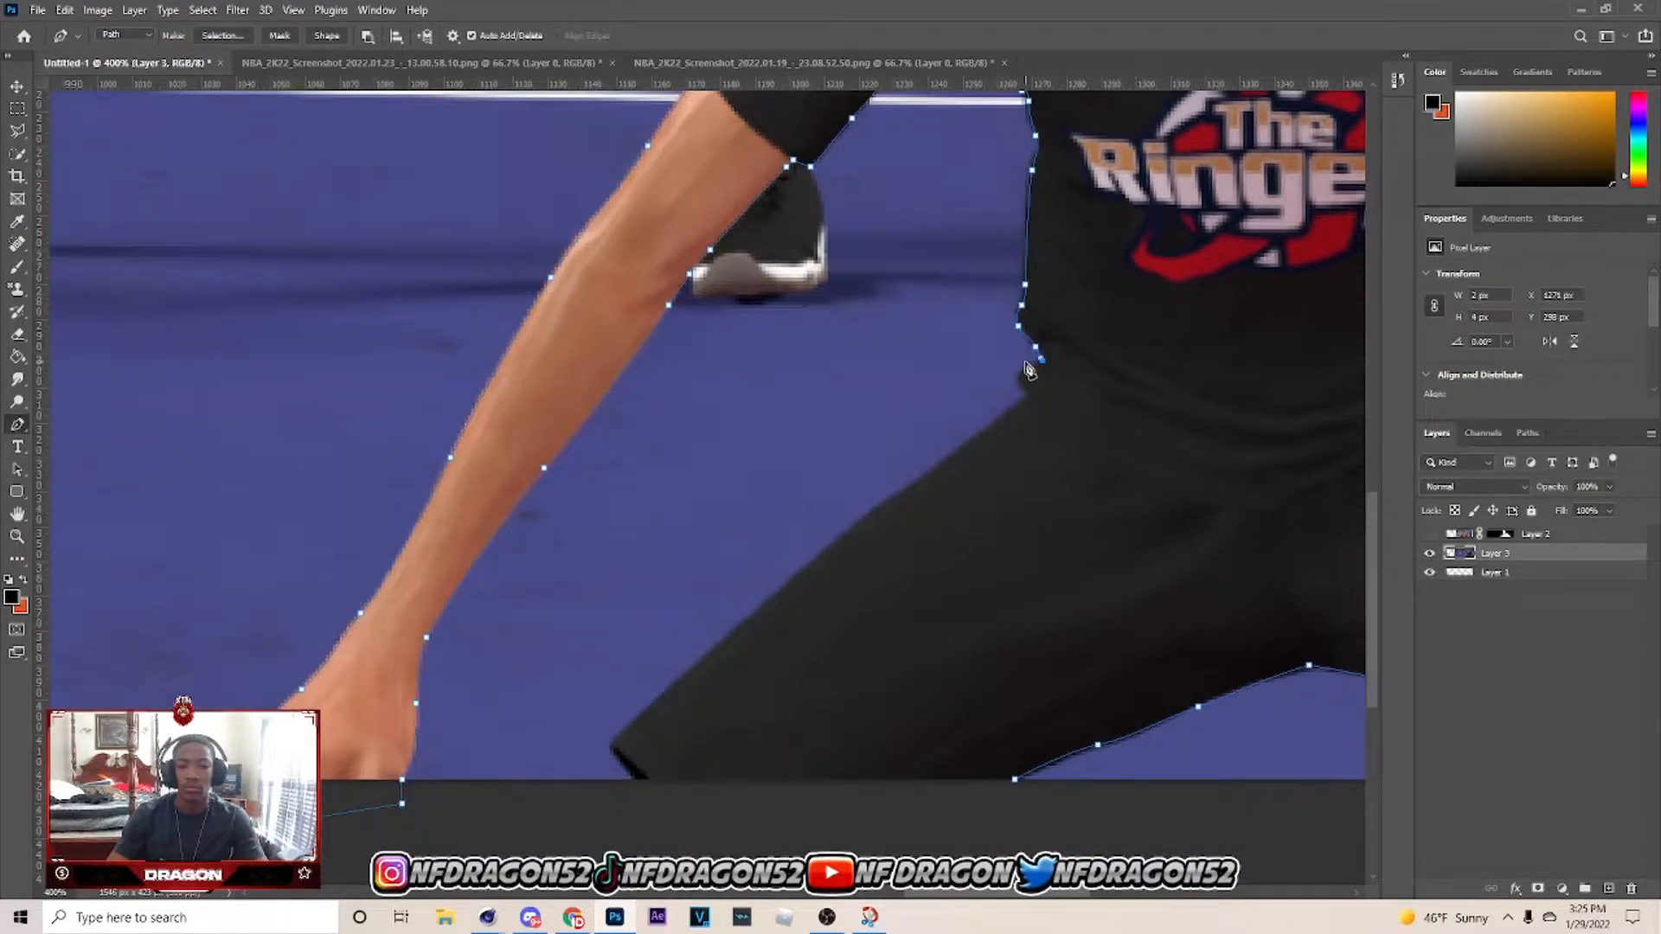
pyautogui.scroll(-2, 1043, 360)
pyautogui.moveTo(1019, 333); pyautogui.dragTo(1022, 343)
pyautogui.click(1029, 343)
# Trace the outer edge of the image-left thigh down to the corner of the shorts' leg.
pyautogui.scroll(-3, 1025, 342)
pyautogui.click(904, 353)
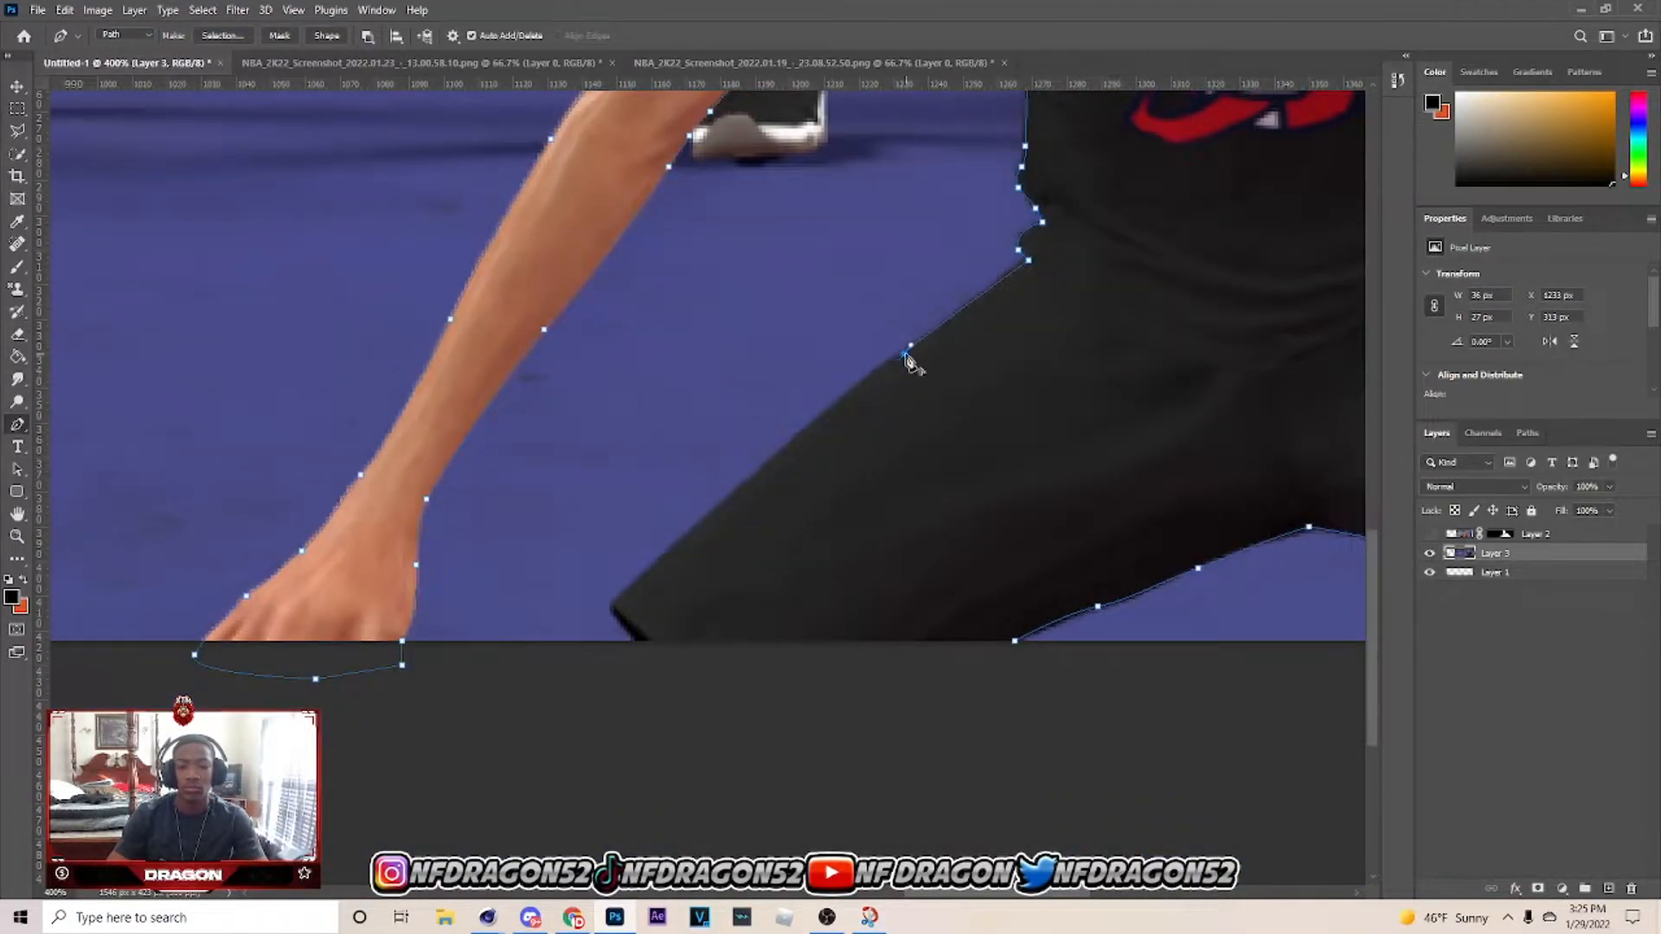
pyautogui.scroll(-2, 908, 356)
pyautogui.click(790, 347)
pyautogui.click(700, 429)
pyautogui.scroll(-2, 675, 467)
pyautogui.click(609, 392)
# Run the path beneath the shorts outside the canvas and close it at its starting point.
pyautogui.moveTo(652, 447); pyautogui.dragTo(667, 461)
pyautogui.click(870, 475)
pyautogui.click(967, 478)
pyautogui.click(1015, 433)
# Convert the player's path into a new anti-aliased selection and invert it so only the crouching player is selected.
pyautogui.hotkey('ctrl', '-')
pyautogui.scroll(-6, 995, 424)
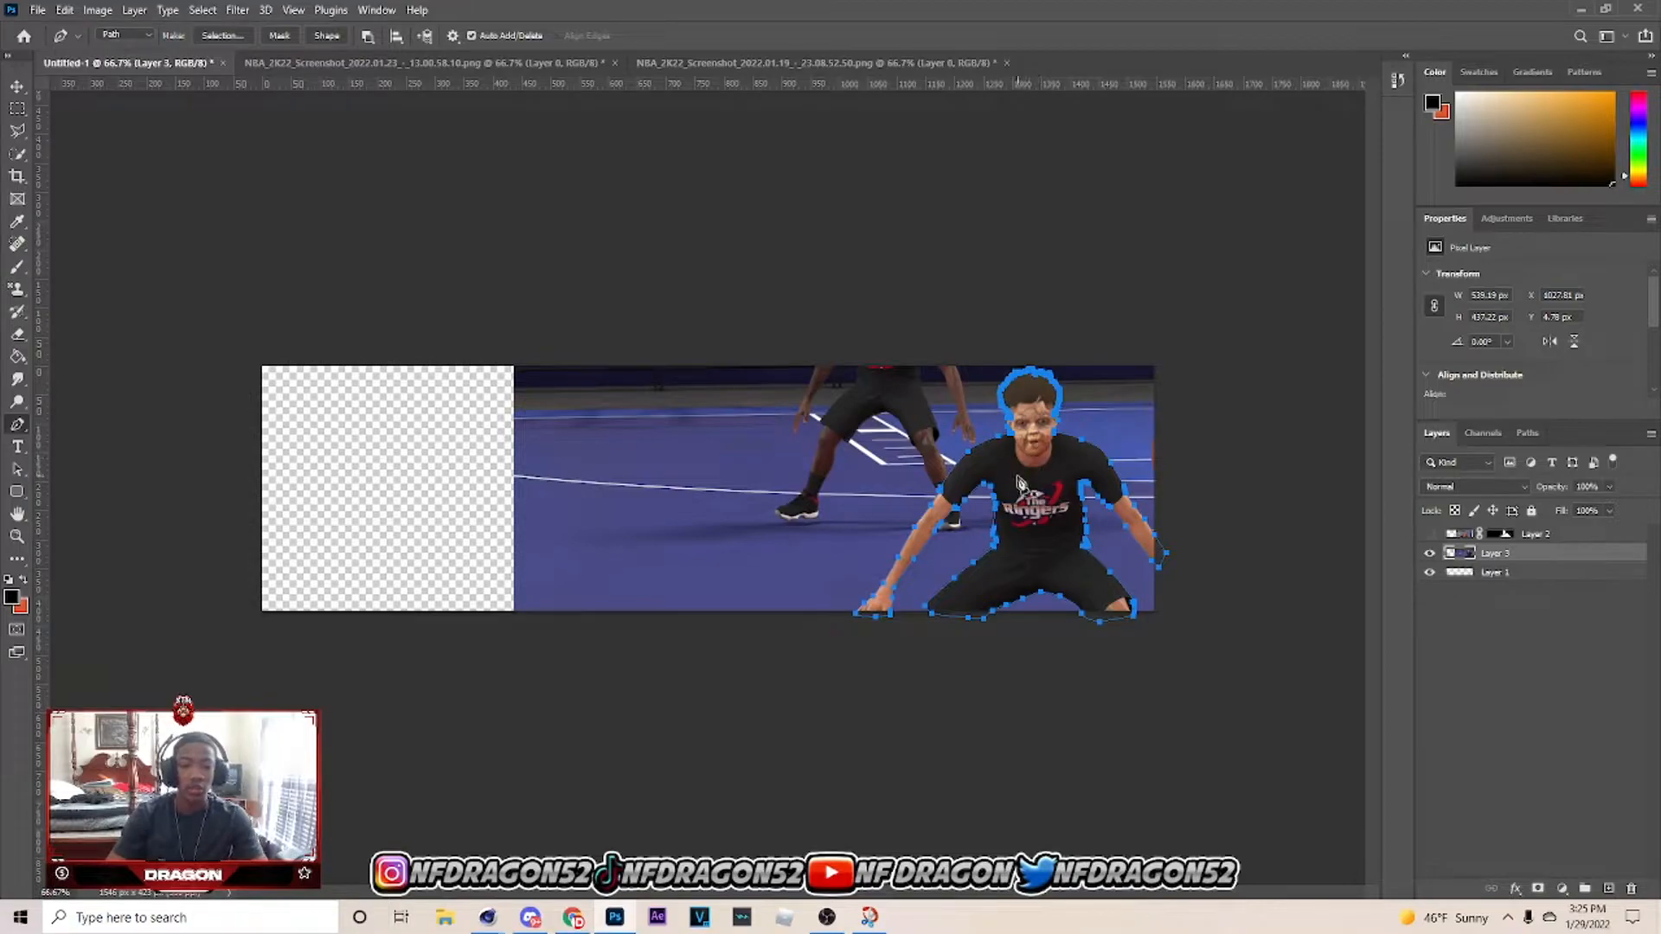
pyautogui.rightClick(1032, 489)
pyautogui.click(1092, 562)
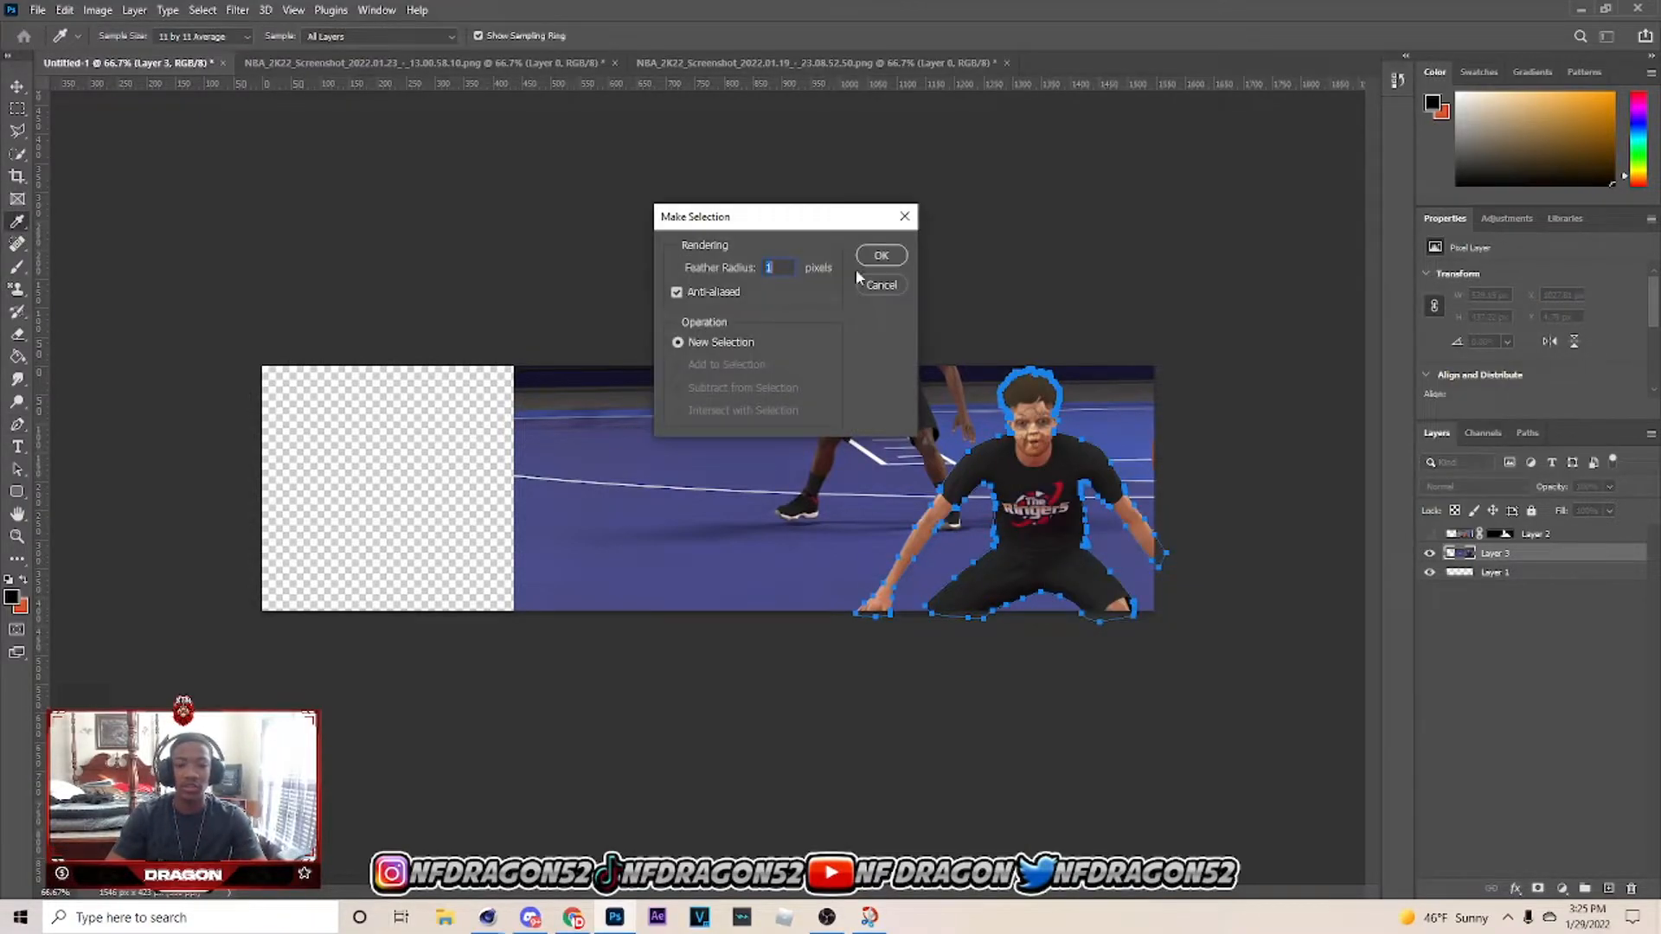
pyautogui.click(879, 258)
pyautogui.press('l')
pyautogui.rightClick(1059, 476)
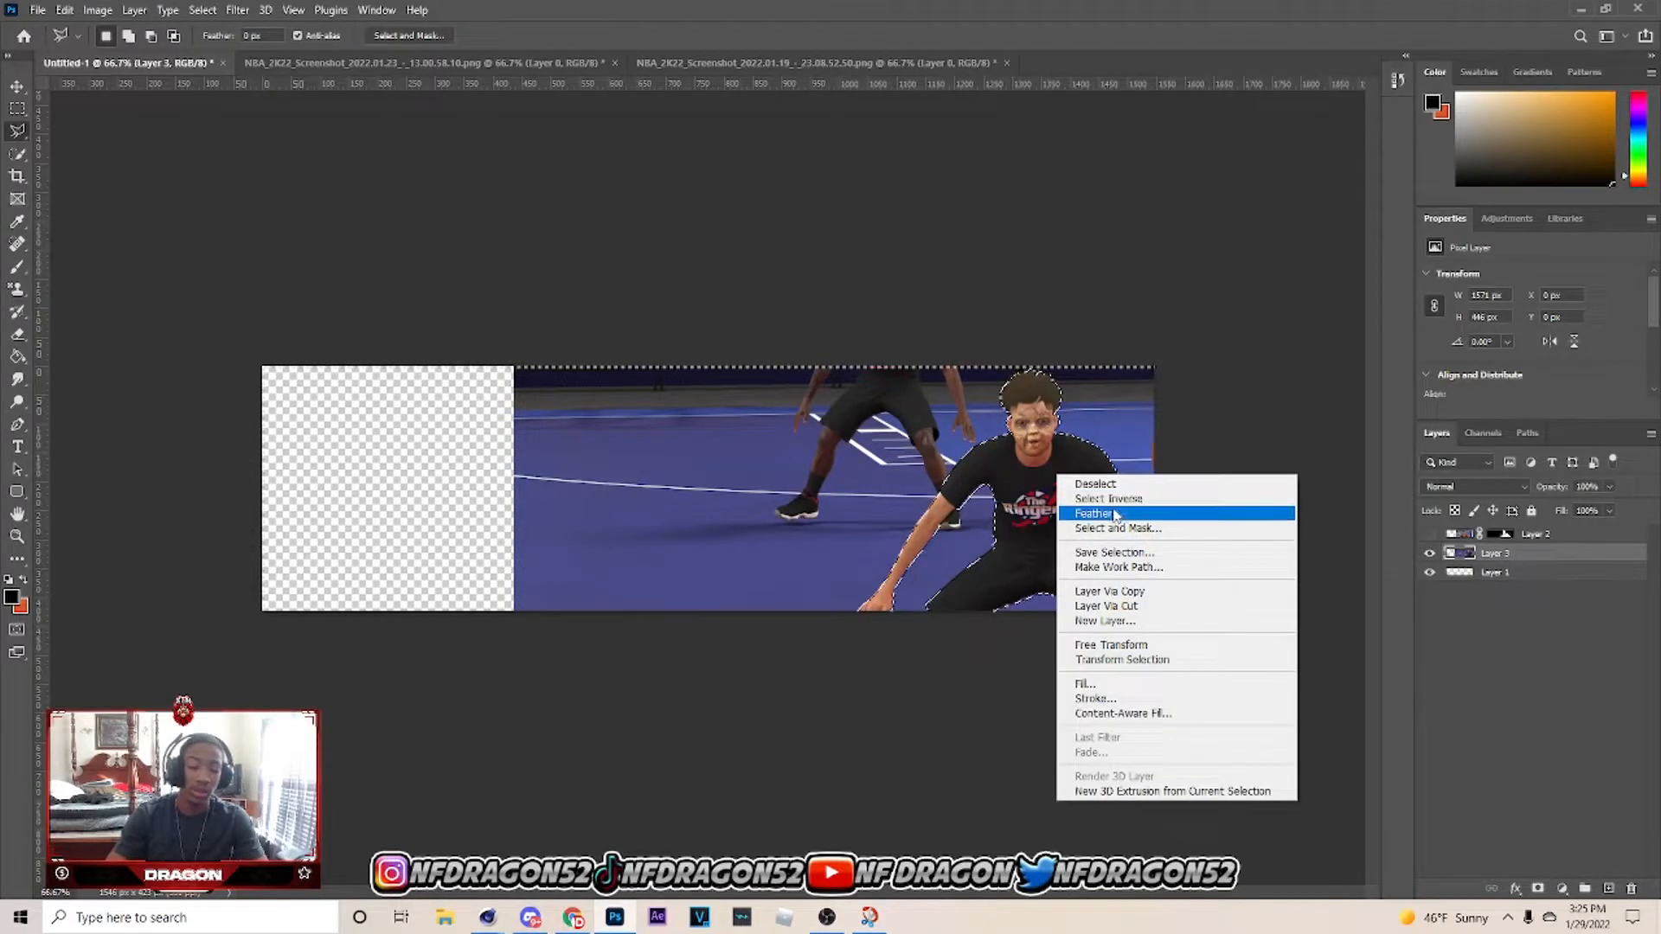
pyautogui.click(1107, 498)
pyautogui.press('Delete')
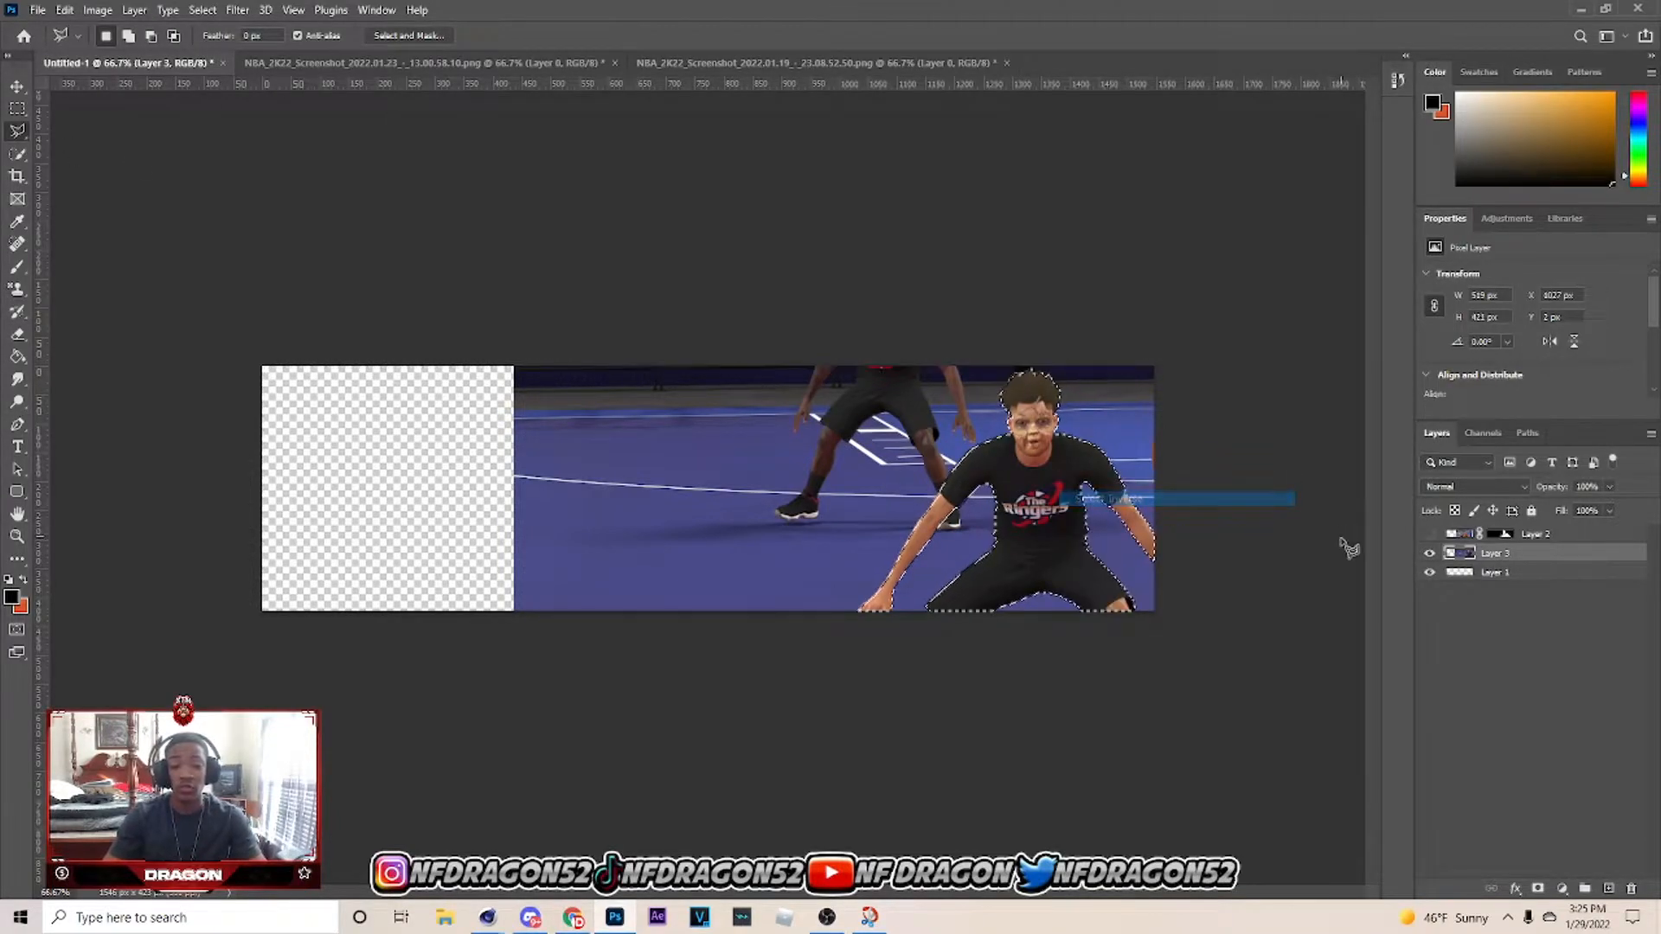
# Mask Layer 3 with the player selection and make Layer 2 visible again.
pyautogui.click(1537, 888)
pyautogui.click(1429, 535)
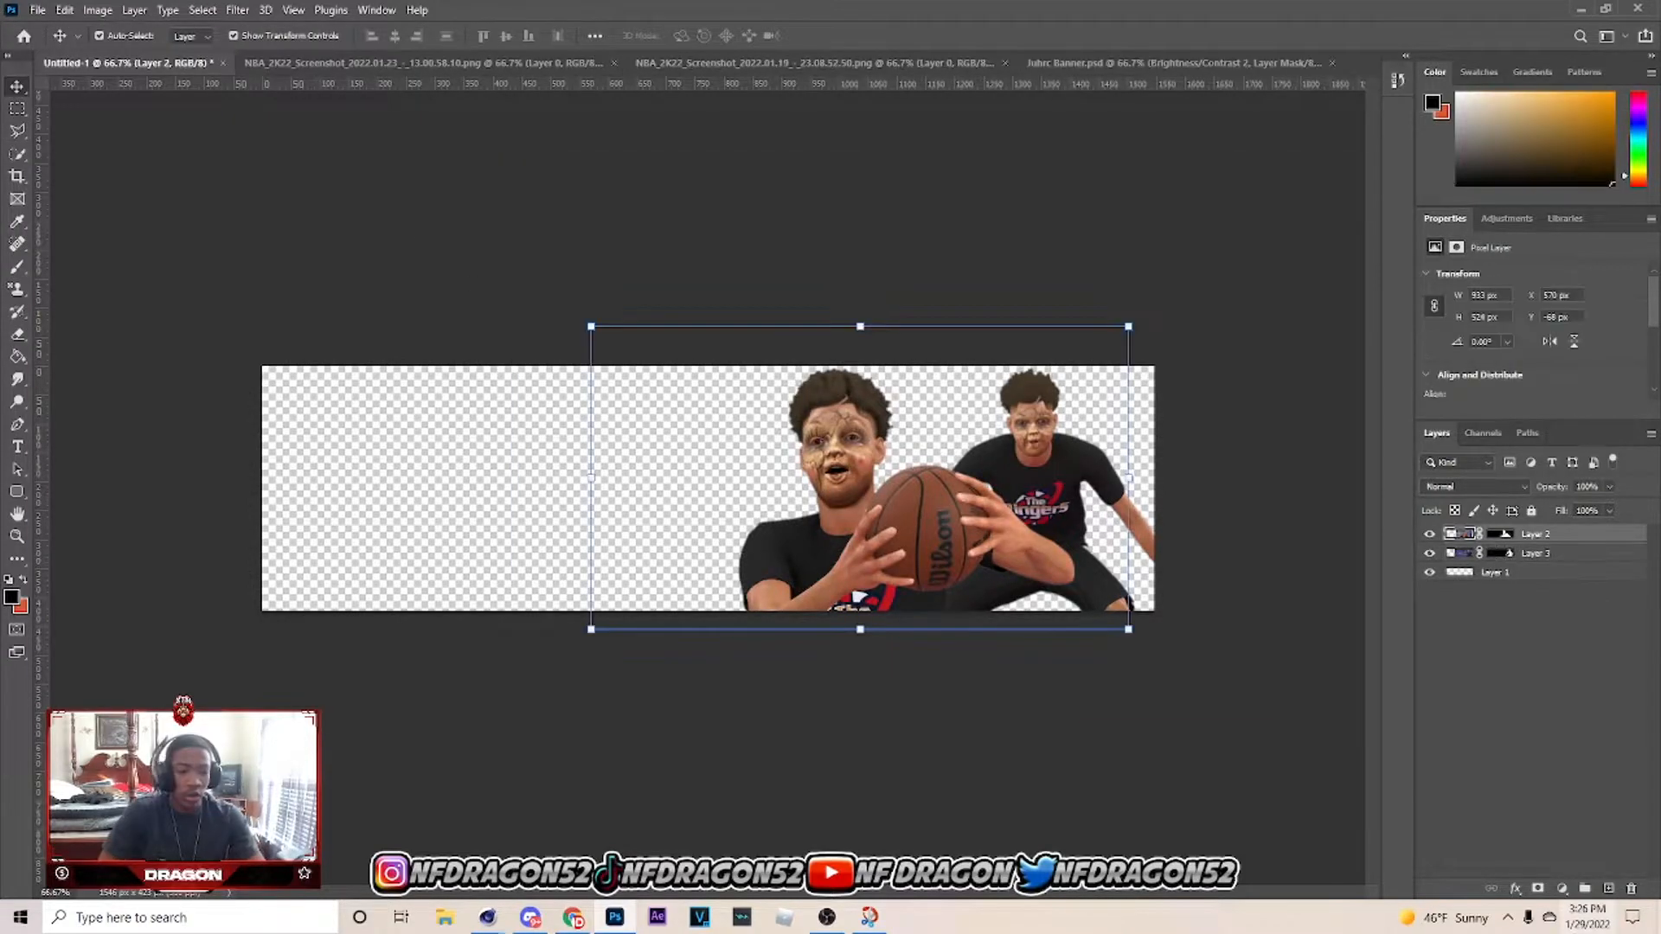
# Add a Brightness/Contrast adjustment clipped to Layer 2 and raise its brightness to 61.
pyautogui.click(1563, 889)
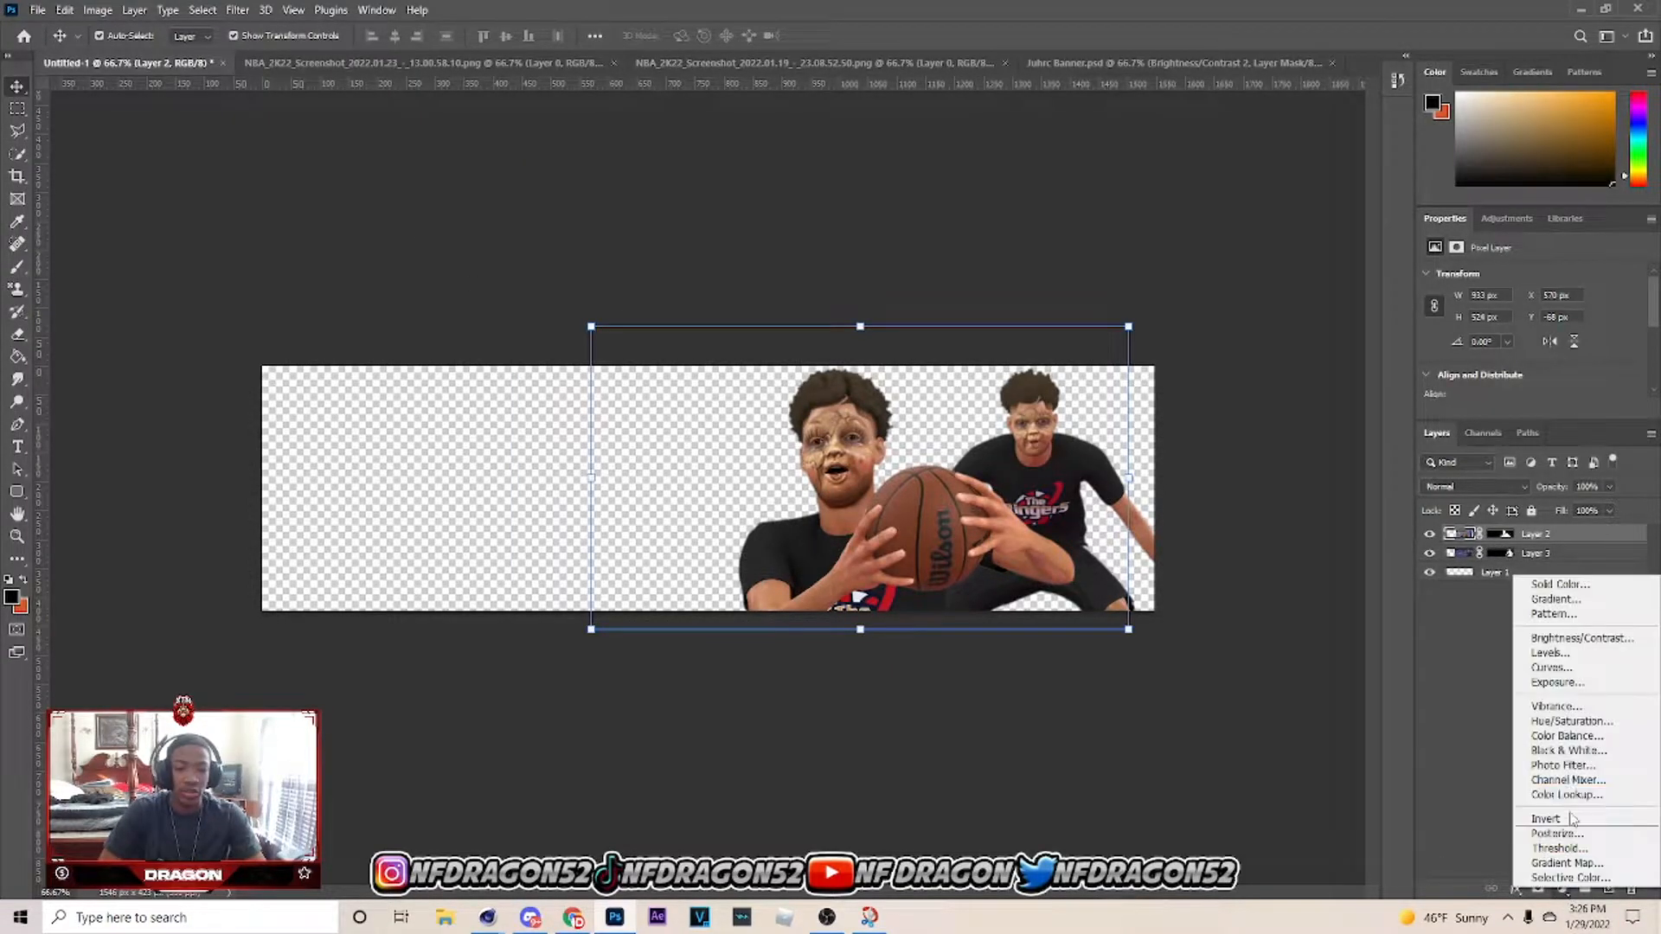
pyautogui.click(1557, 639)
pyautogui.click(1530, 409)
pyautogui.moveTo(1531, 325); pyautogui.dragTo(1568, 329)
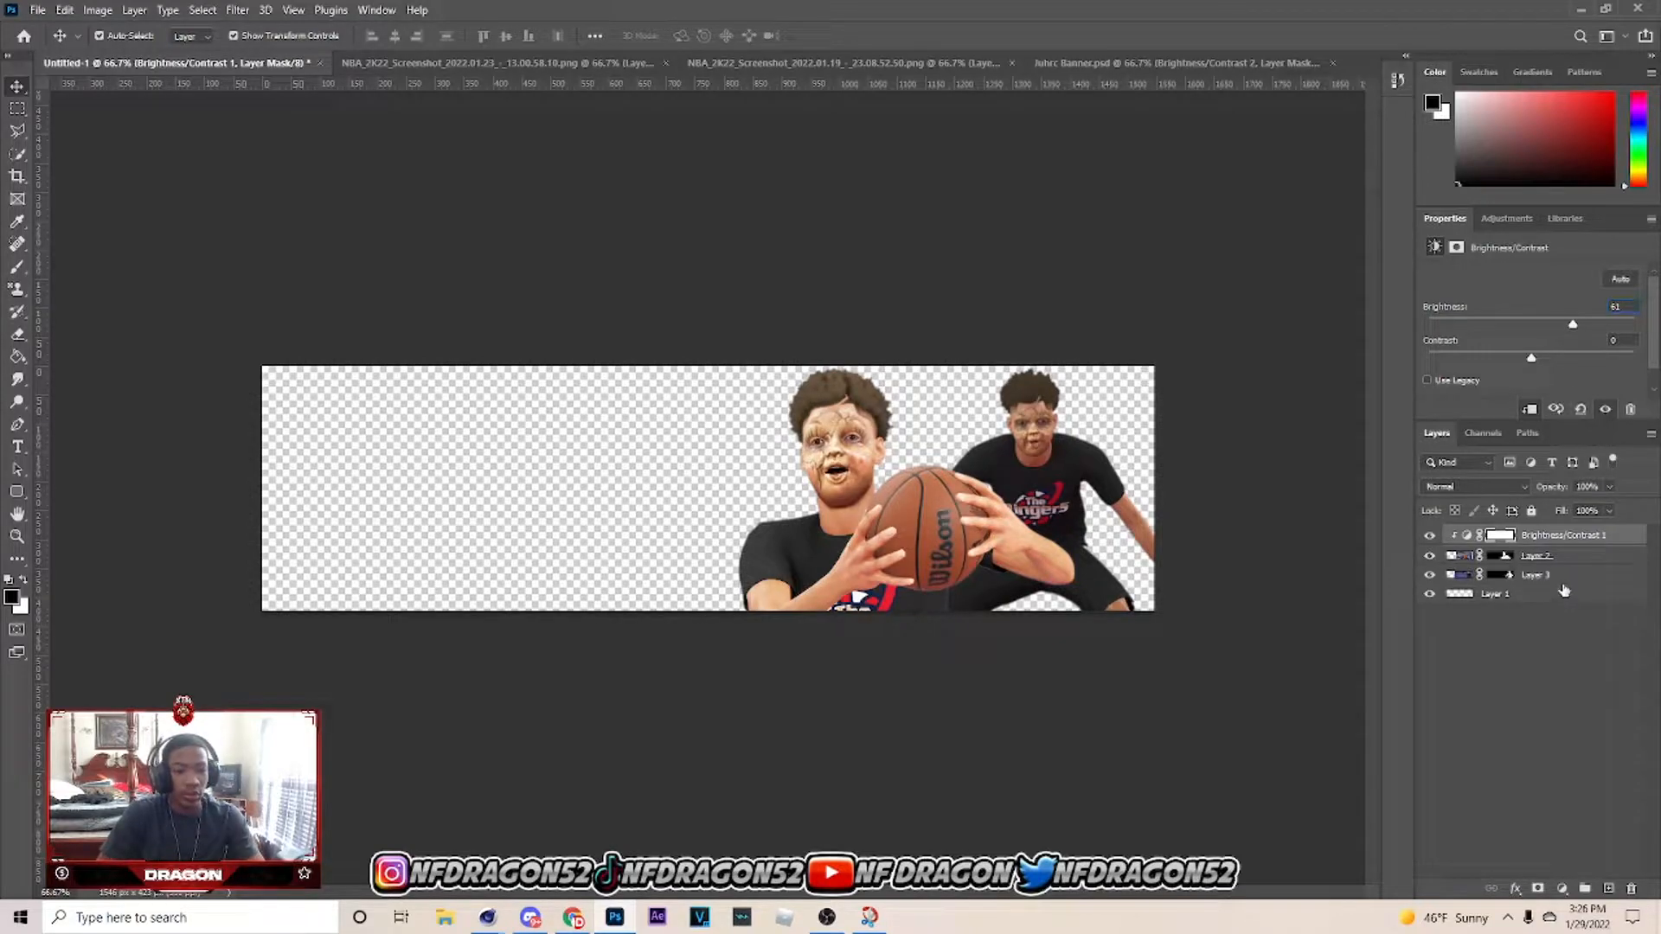
# Add a Brightness/Contrast adjustment clipped to Layer 3 and raise its brightness to about 69.
pyautogui.click(1557, 576)
pyautogui.click(1562, 889)
pyautogui.click(1558, 632)
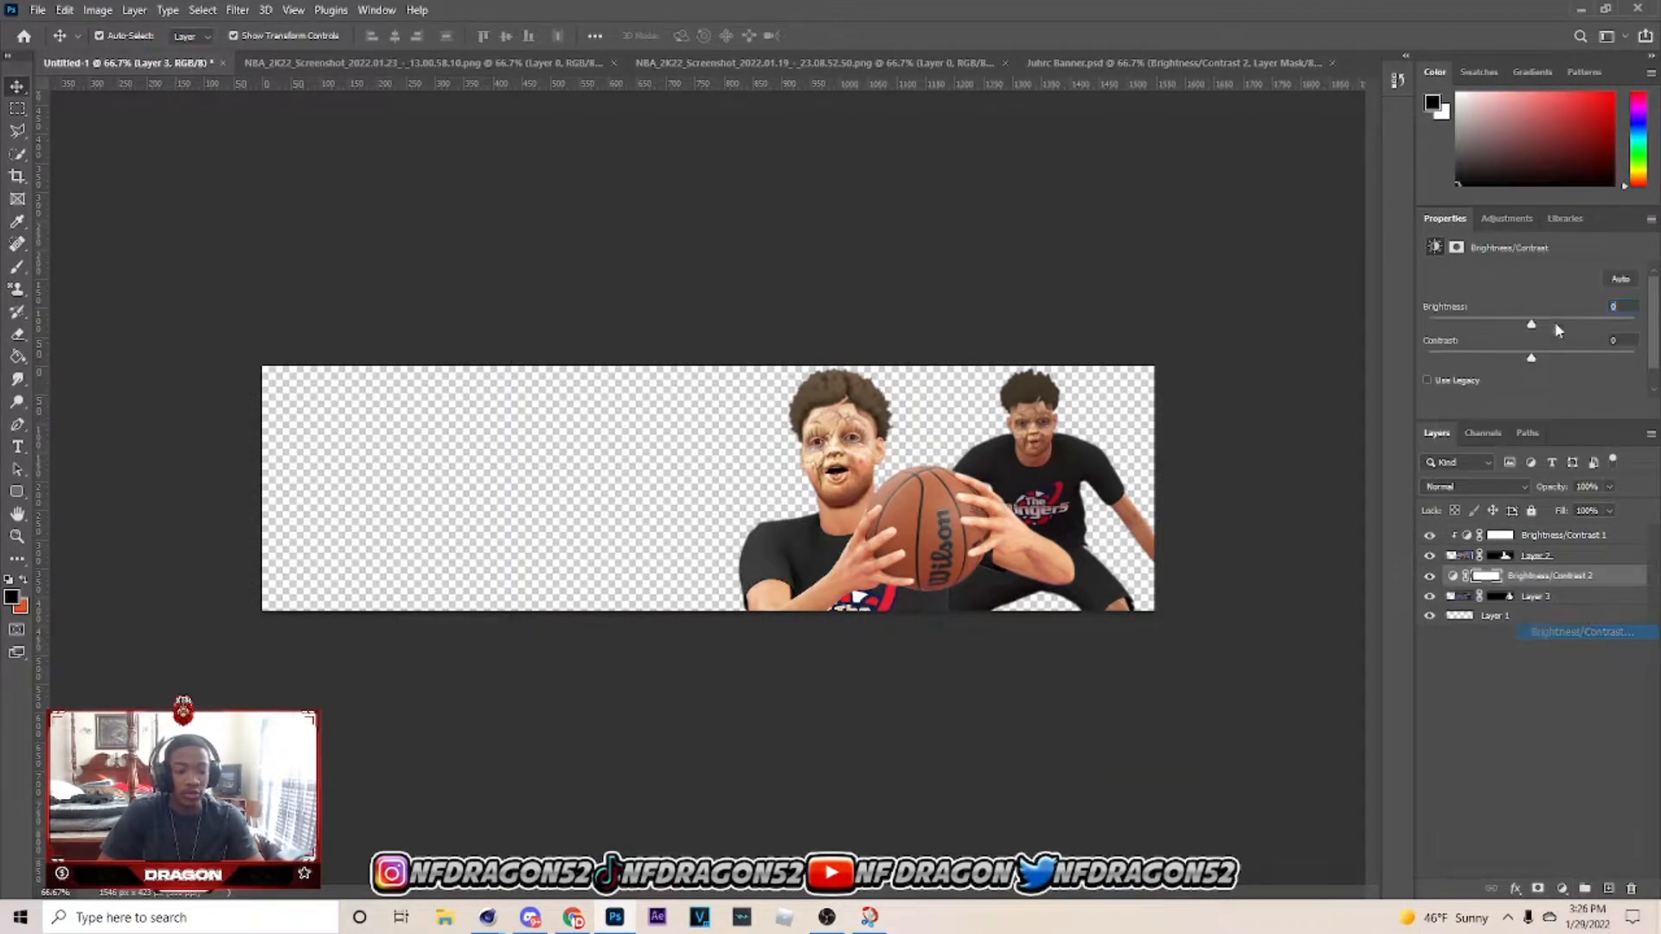
pyautogui.click(1530, 410)
pyautogui.moveTo(1532, 324); pyautogui.dragTo(1564, 329)
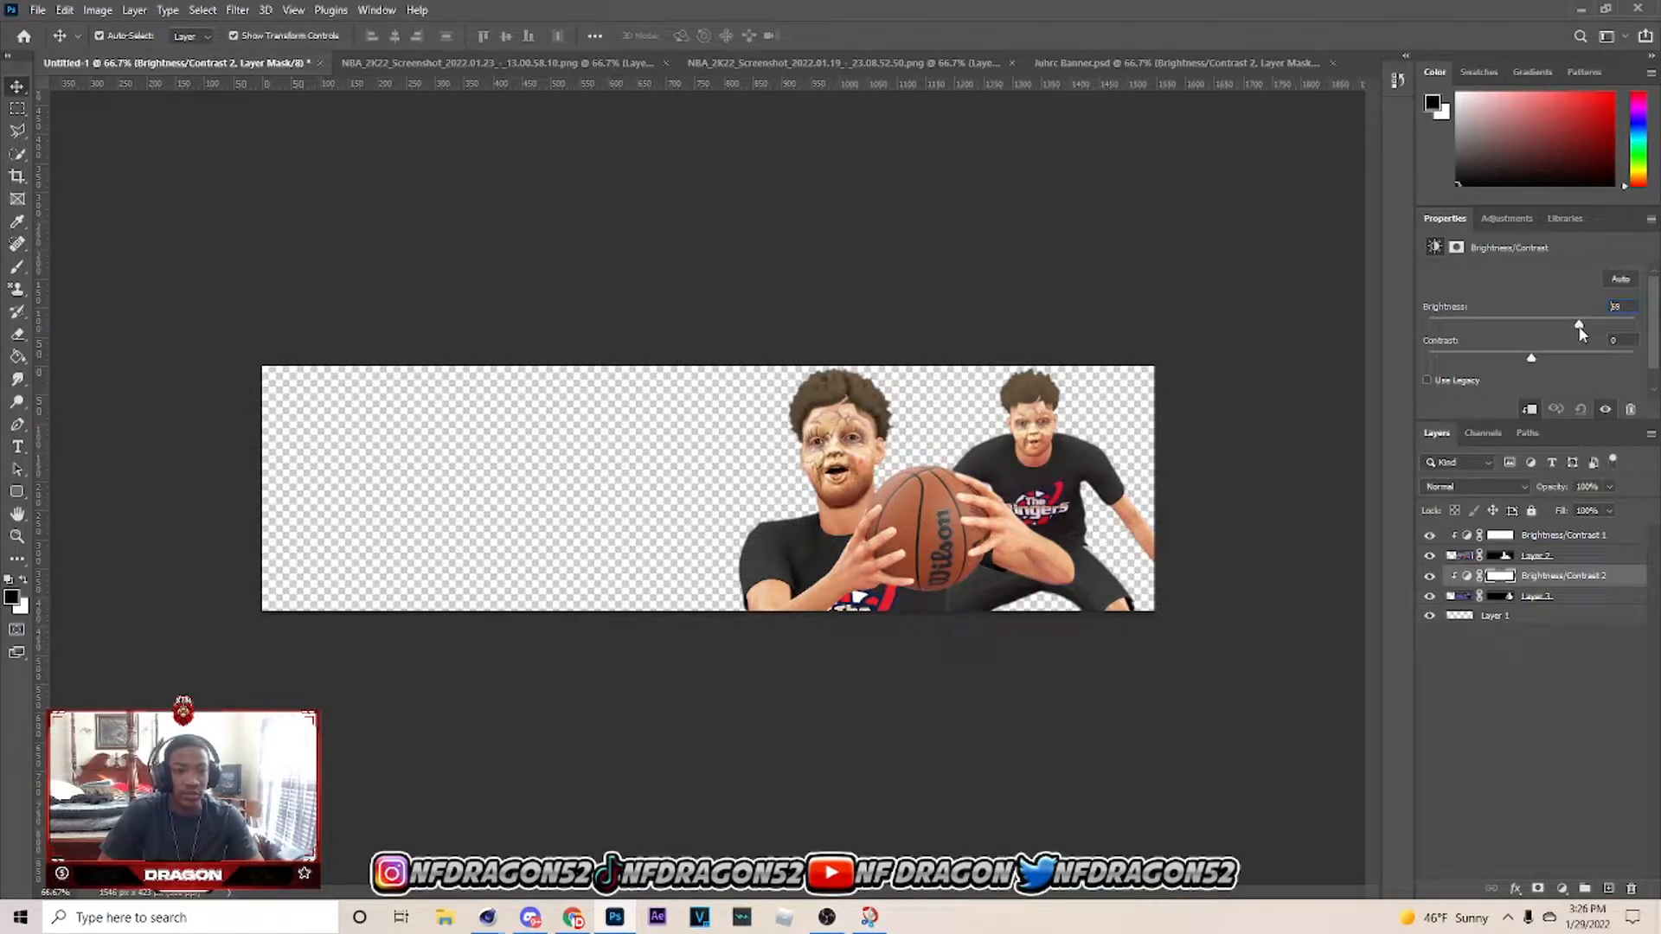
# Add a Levels adjustment above all layers with midtones at 0.87 and the white input at about 230.
pyautogui.click(1557, 534)
pyautogui.click(1563, 889)
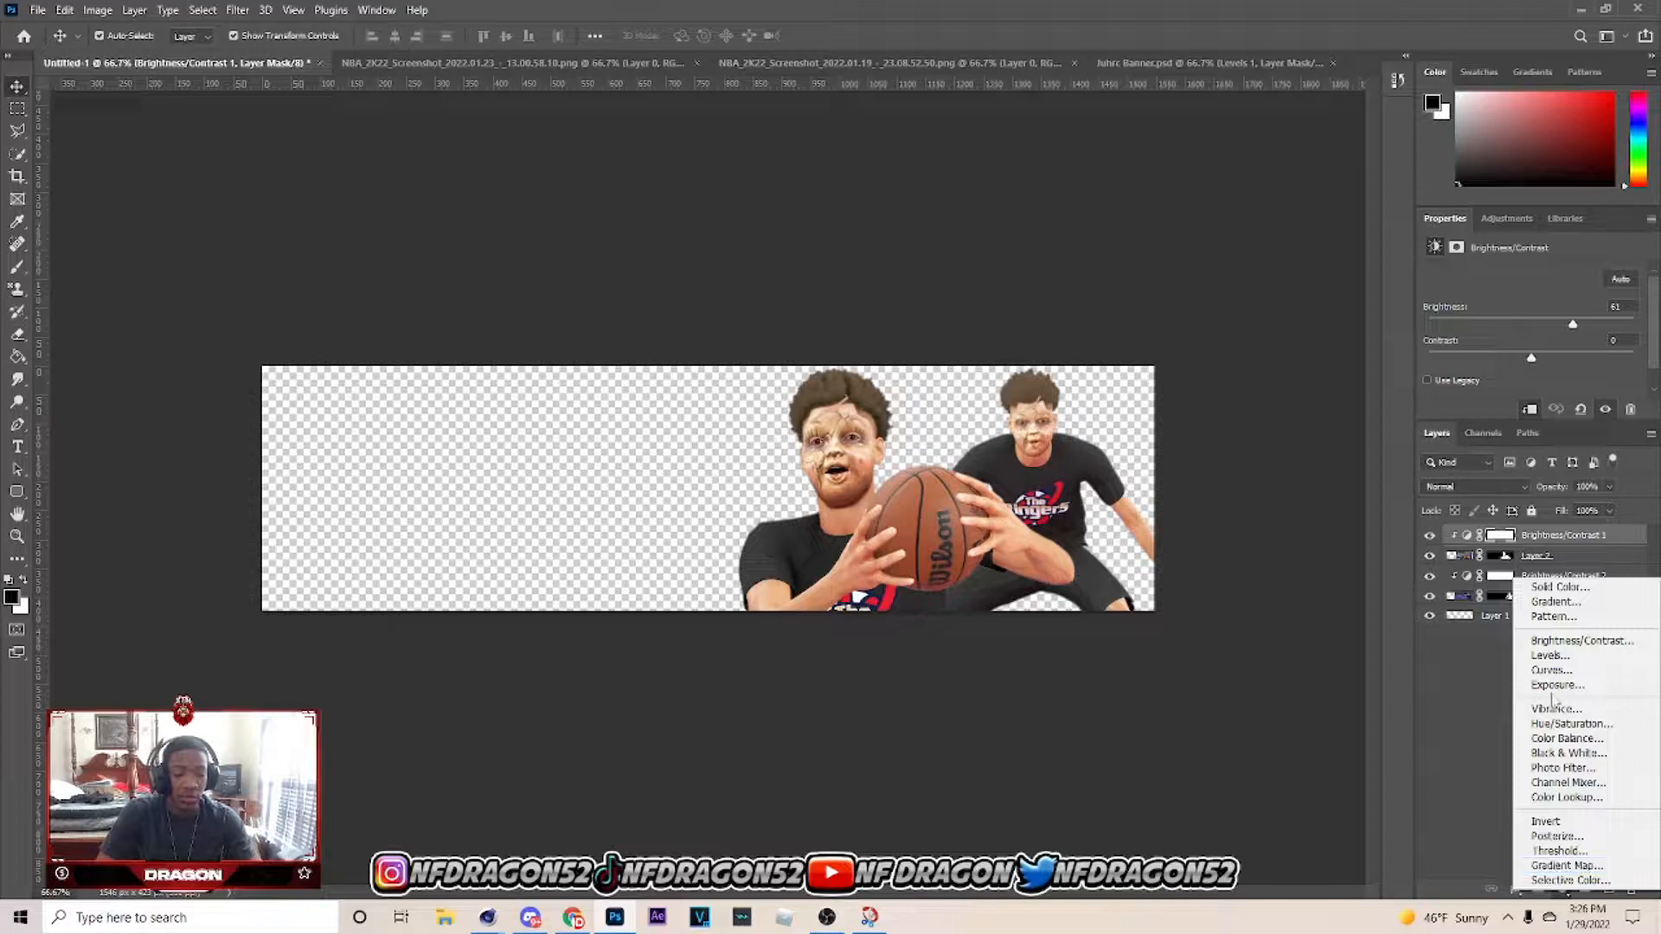
pyautogui.click(1551, 654)
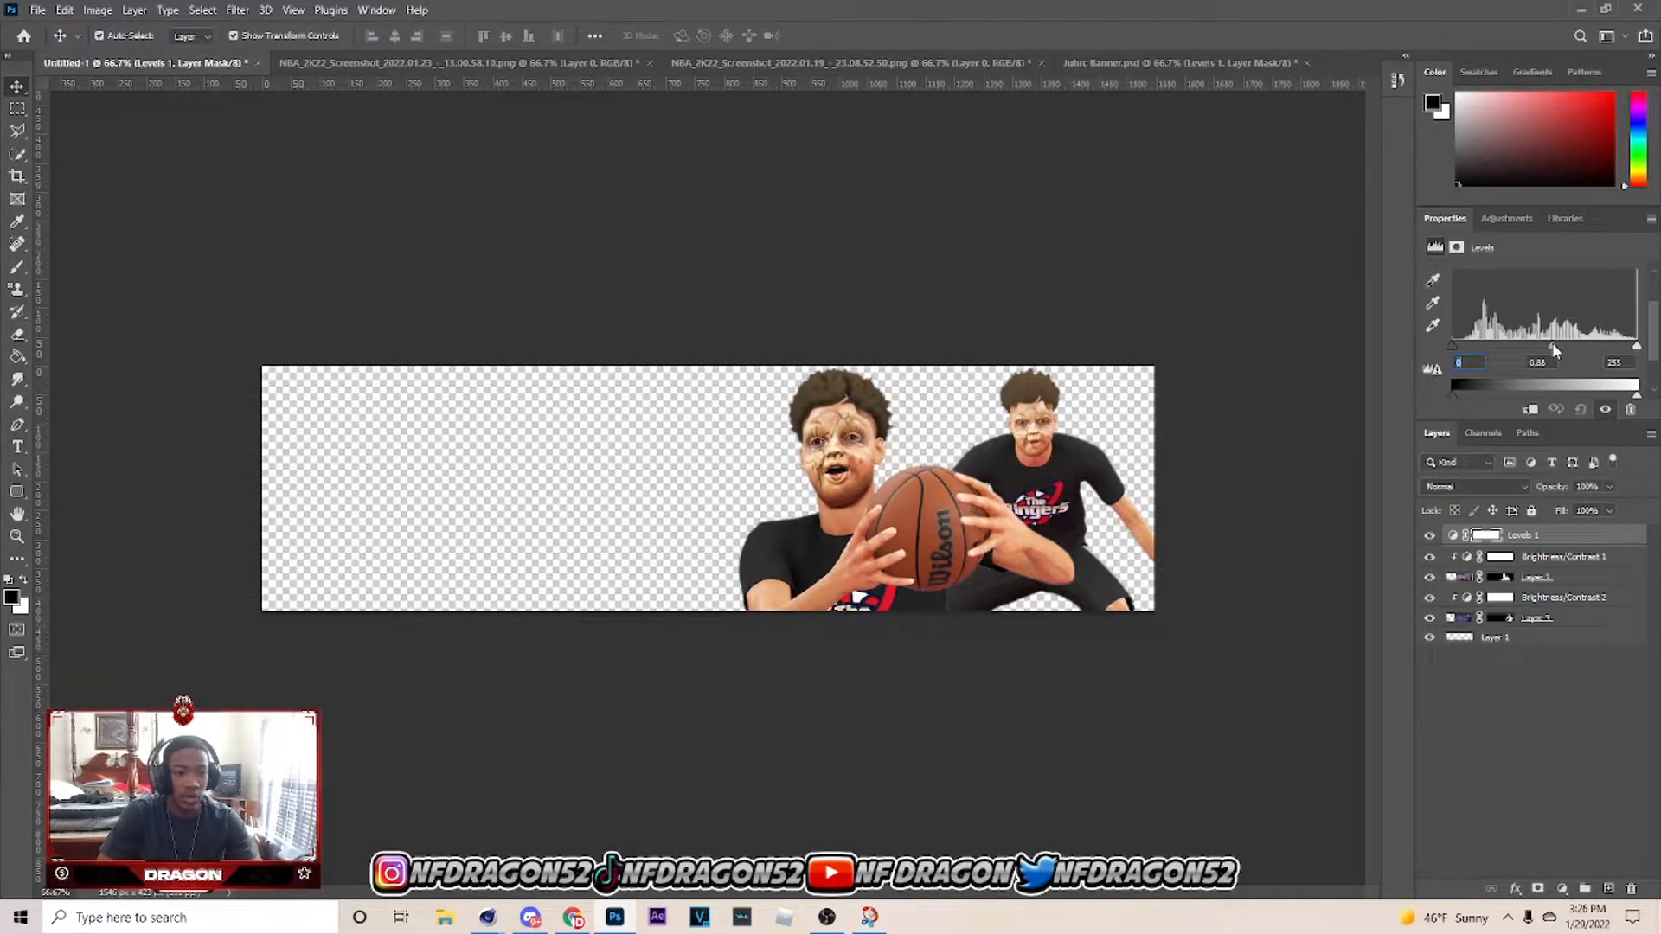
pyautogui.moveTo(1636, 350); pyautogui.dragTo(1629, 351)
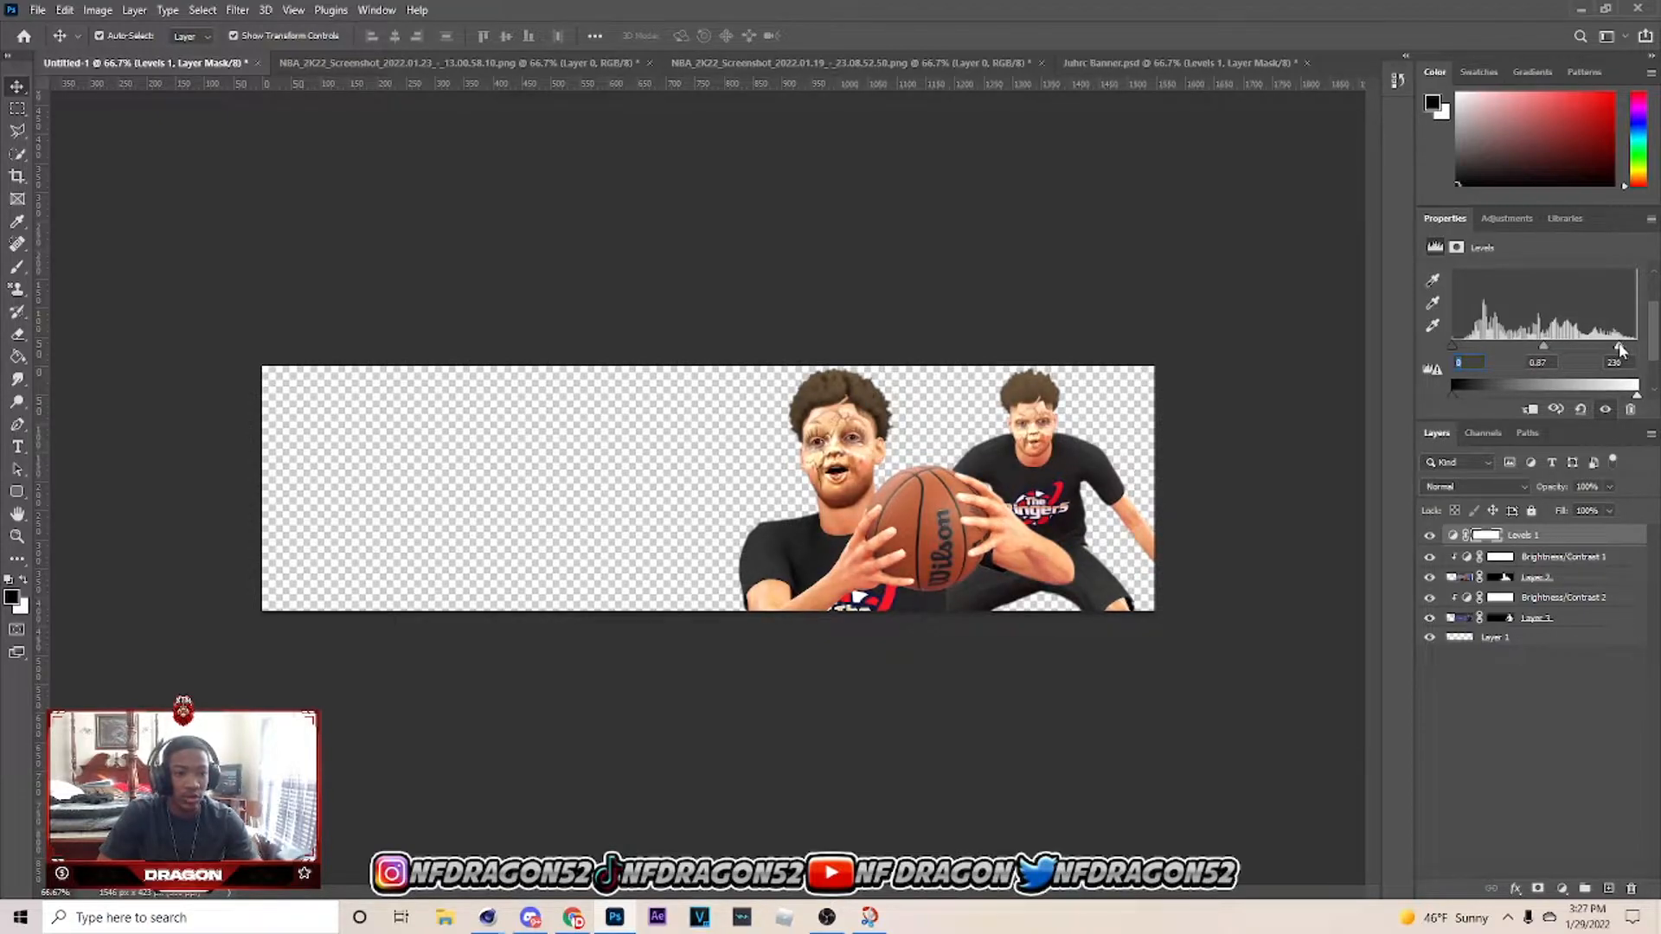
pyautogui.click(1244, 525)
pyautogui.click(1175, 391)
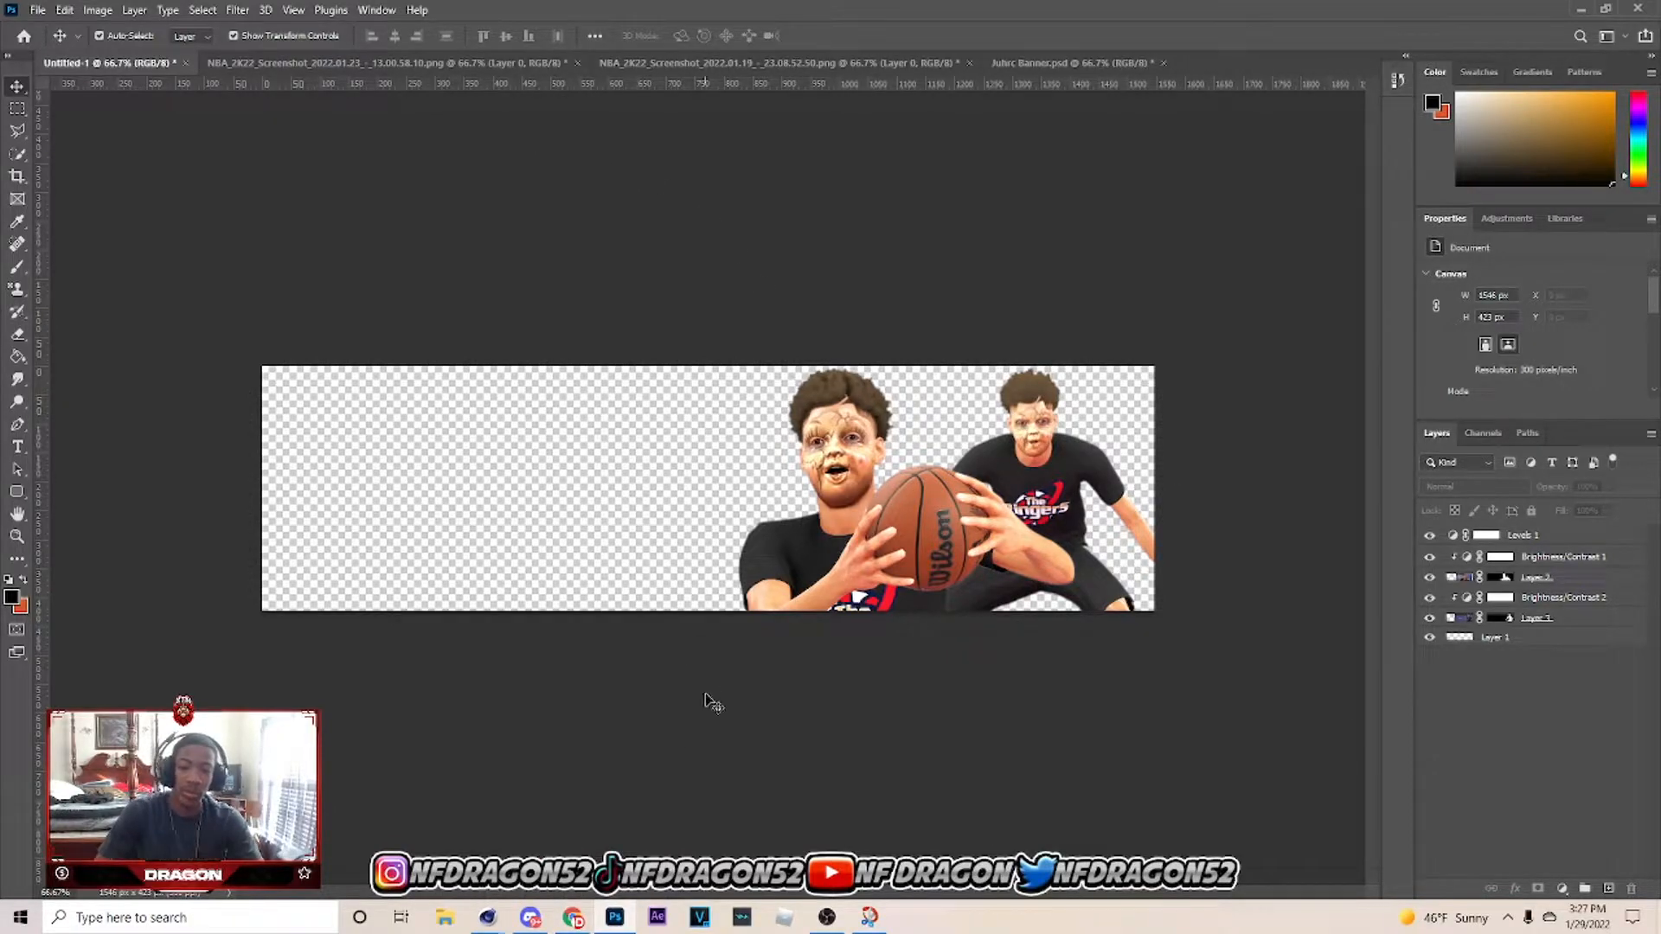
# Copy the outdoor basketball court image from the Twitter post in Chrome and paste it into Layer 1 in Photoshop.
pyautogui.click(574, 919)
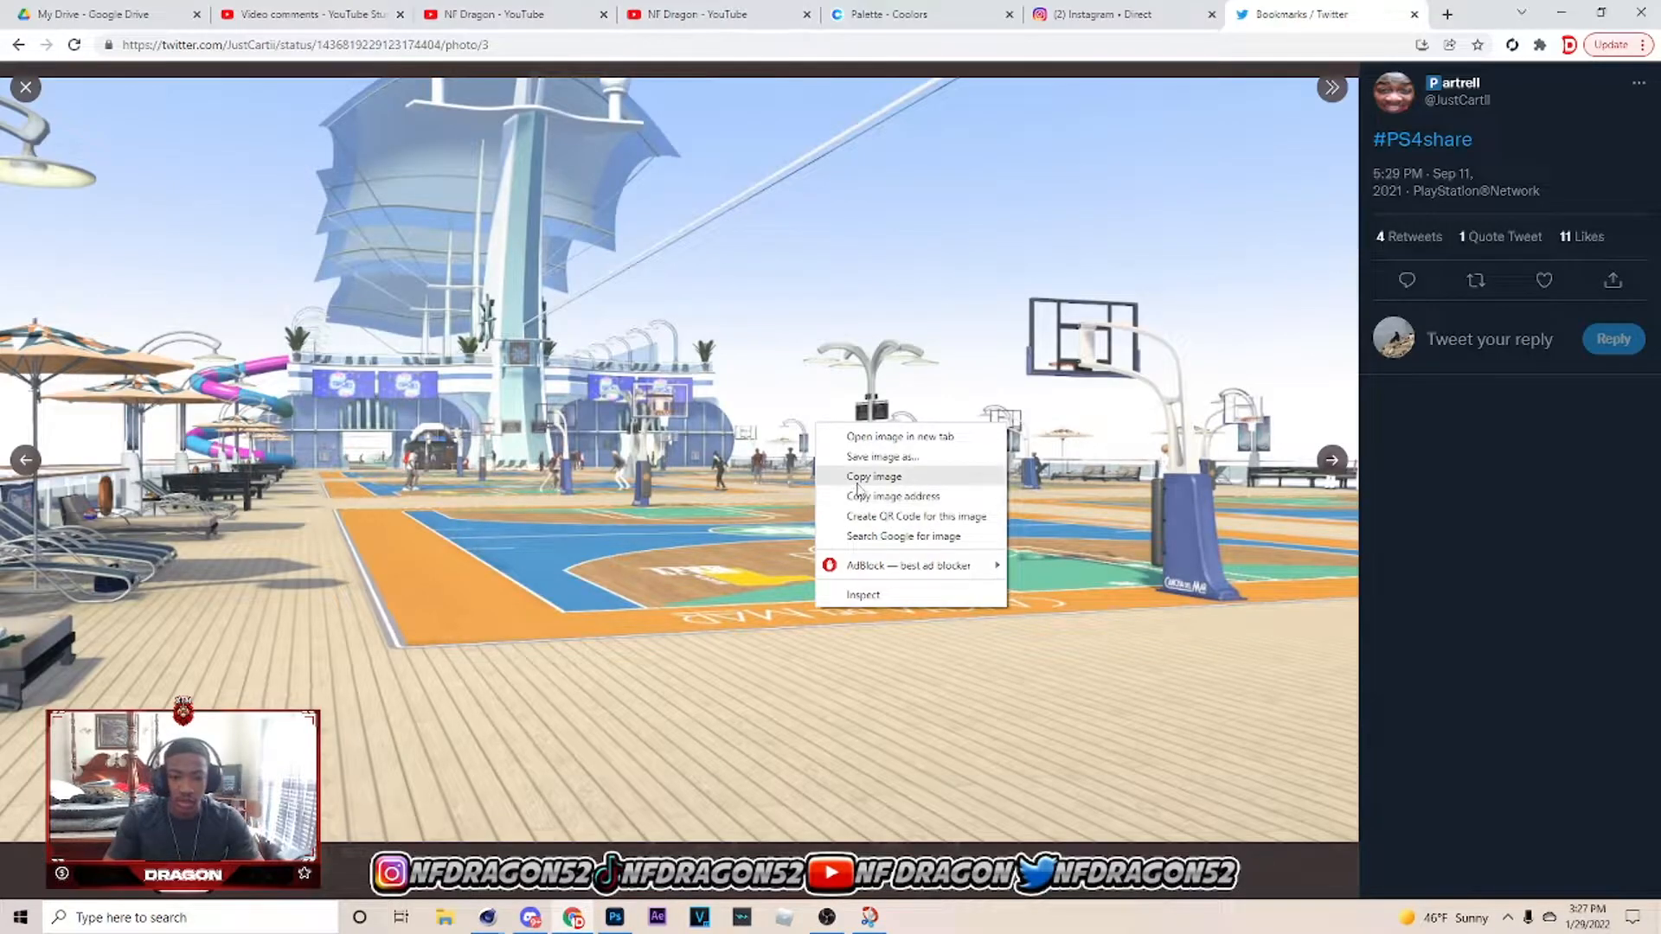
pyautogui.click(710, 839)
pyautogui.click(615, 917)
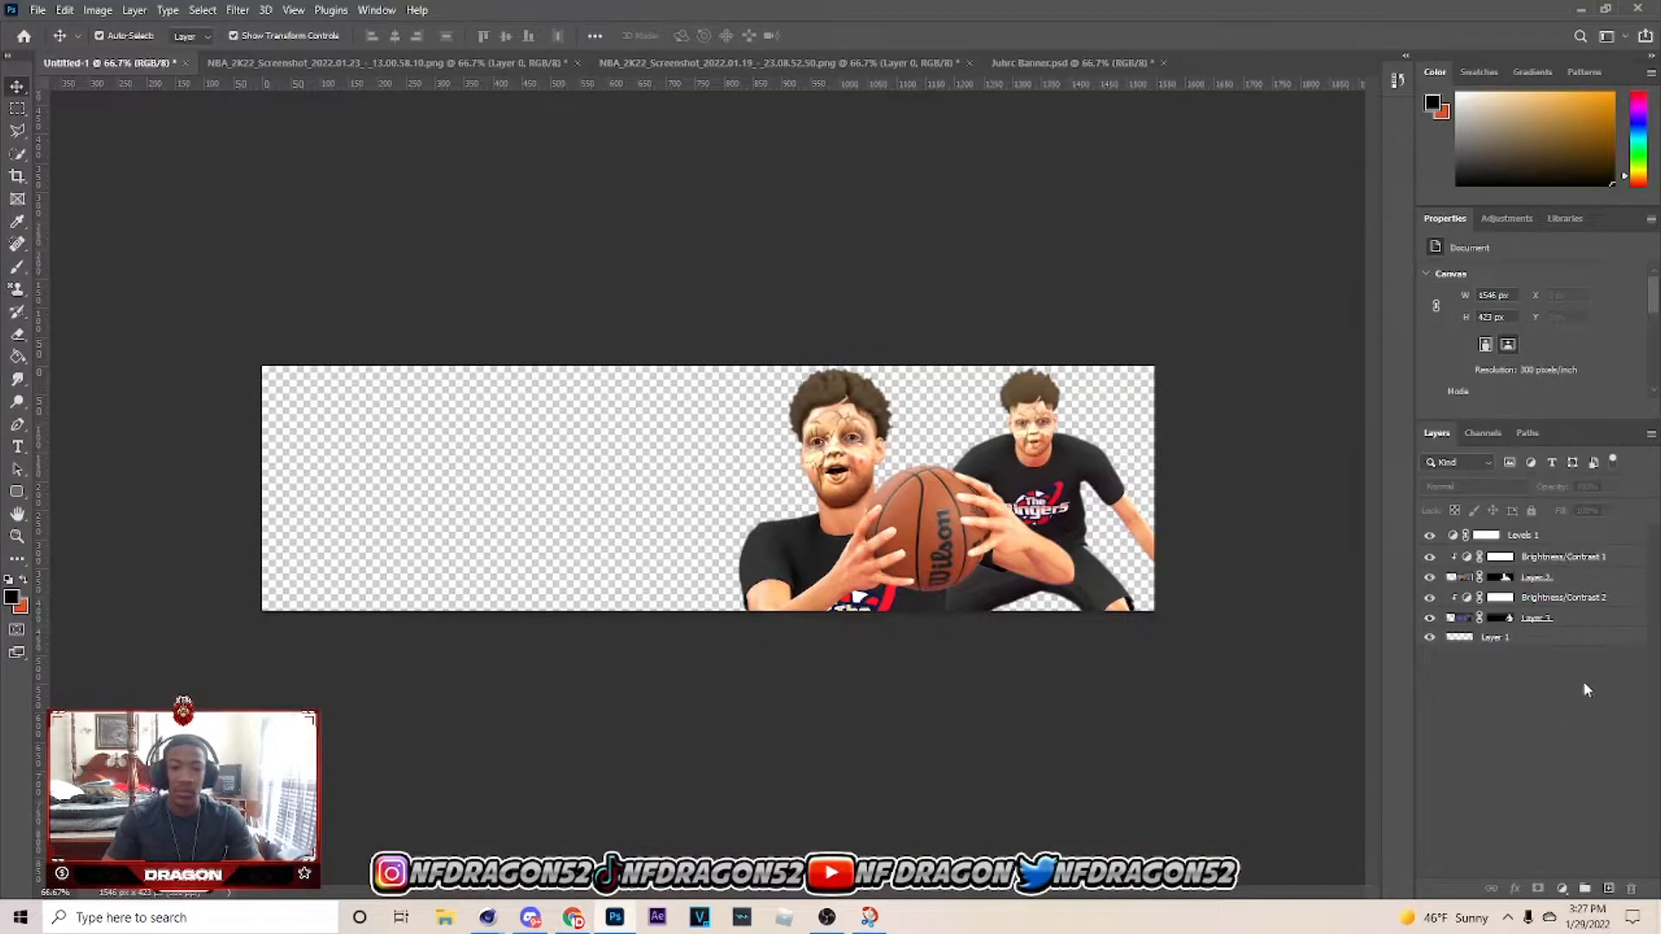
pyautogui.click(1558, 641)
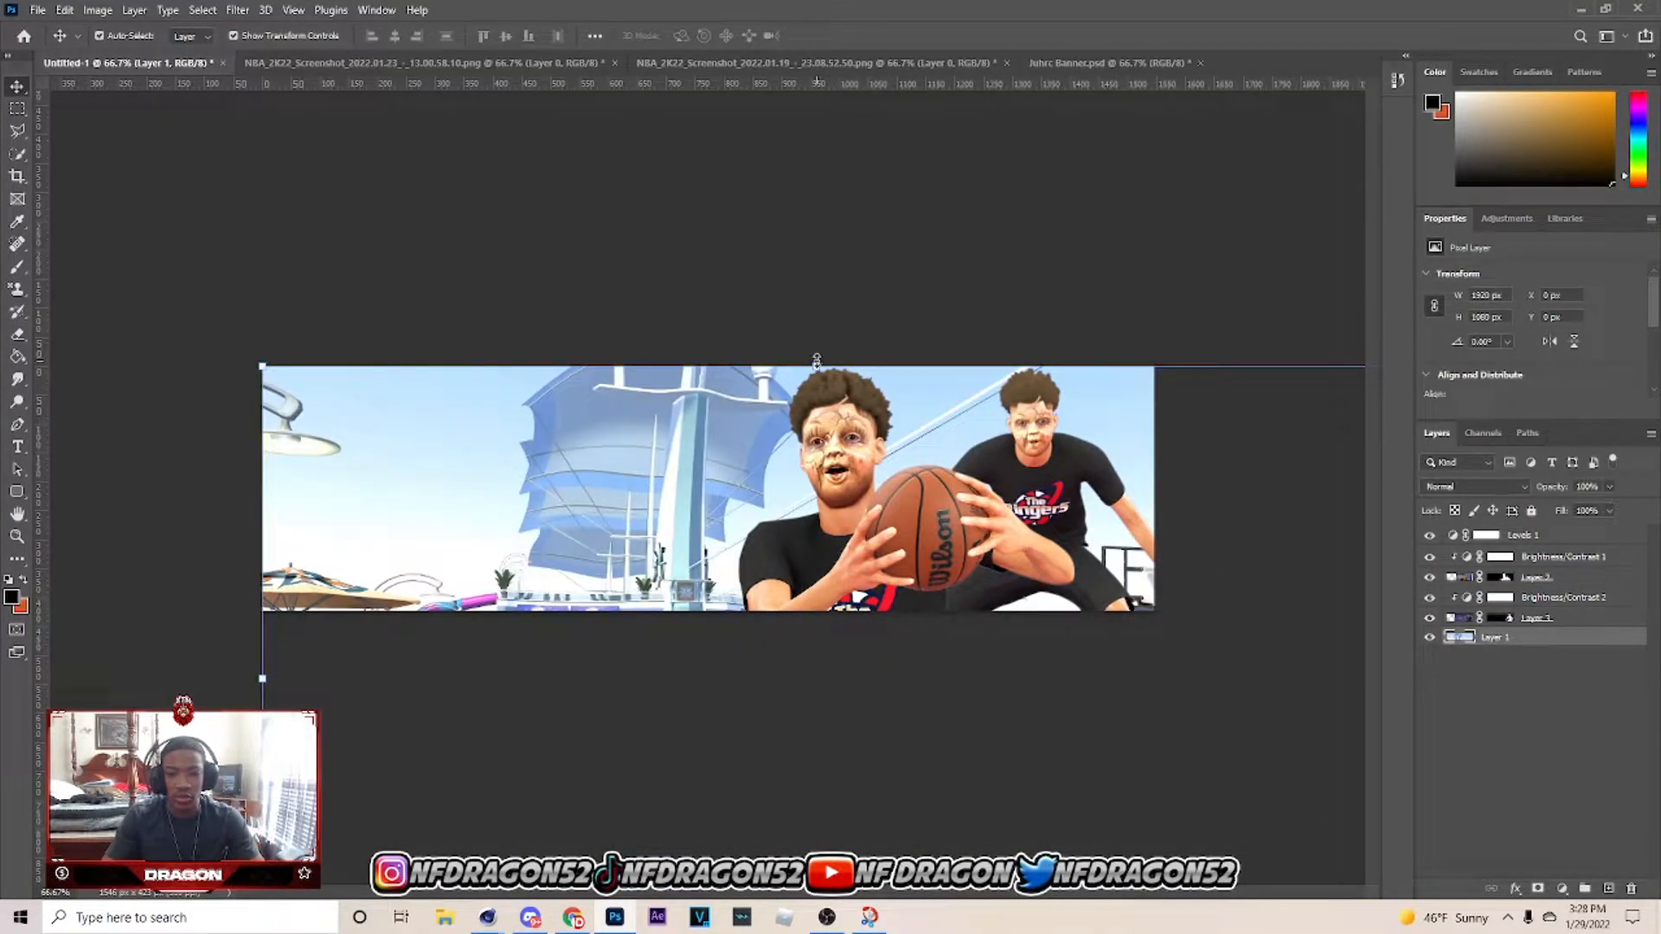
# Move the court image behind the players to X -39 px, Y -205 px so its buildings and court fill the banner.
pyautogui.click(816, 361)
pyautogui.moveTo(966, 507); pyautogui.dragTo(945, 442)
pyautogui.press('Return')
pyautogui.moveTo(717, 547); pyautogui.dragTo(718, 496)
pyautogui.click(961, 182)
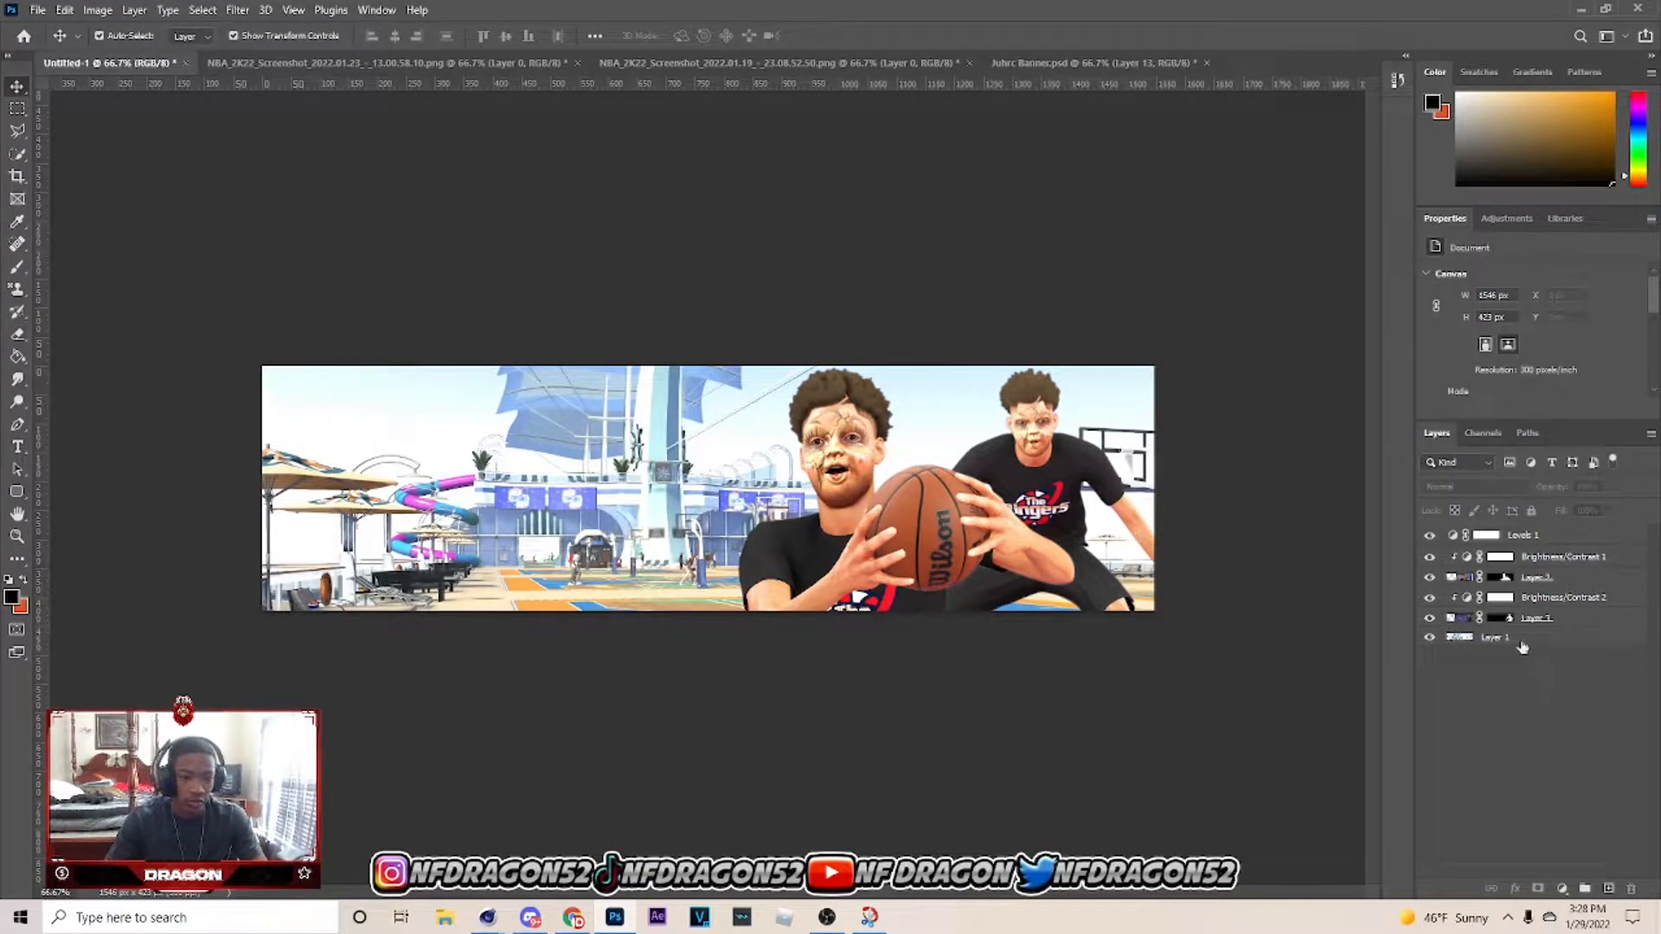
# Add a new layer beneath the court image and fill it with black using the Paint Bucket tool.
pyautogui.click(1522, 645)
pyautogui.click(1609, 890)
pyautogui.moveTo(1503, 639); pyautogui.dragTo(1510, 679)
pyautogui.press('g')
pyautogui.rightClick(17, 357)
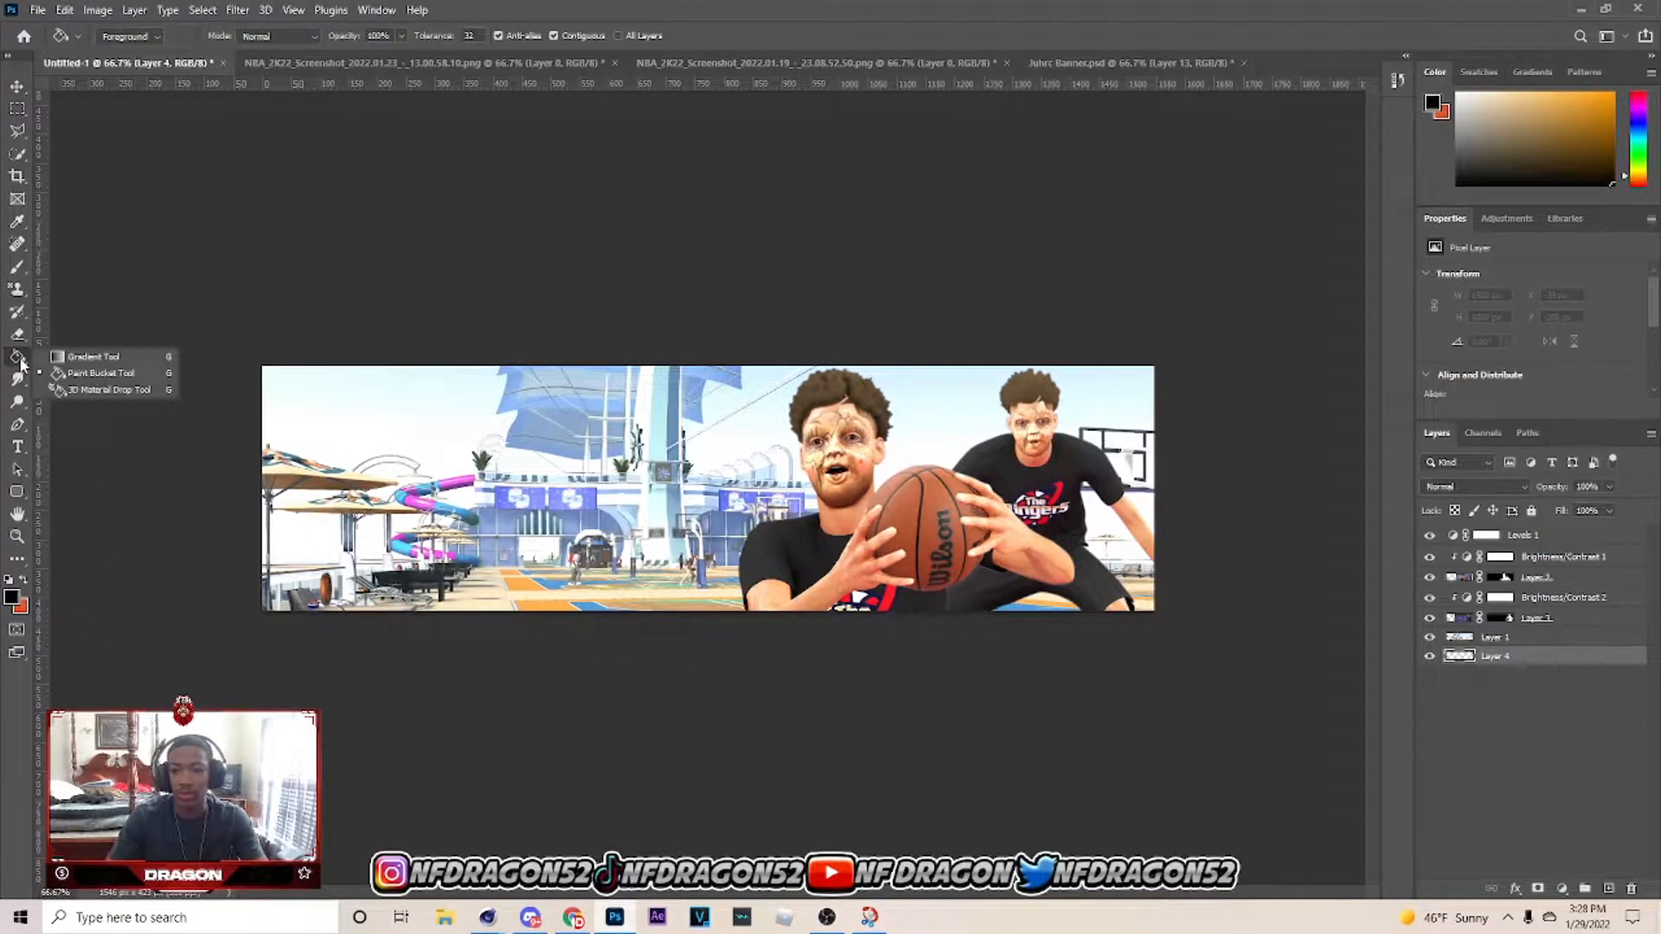
pyautogui.click(80, 358)
pyautogui.rightClick(21, 361)
pyautogui.click(62, 375)
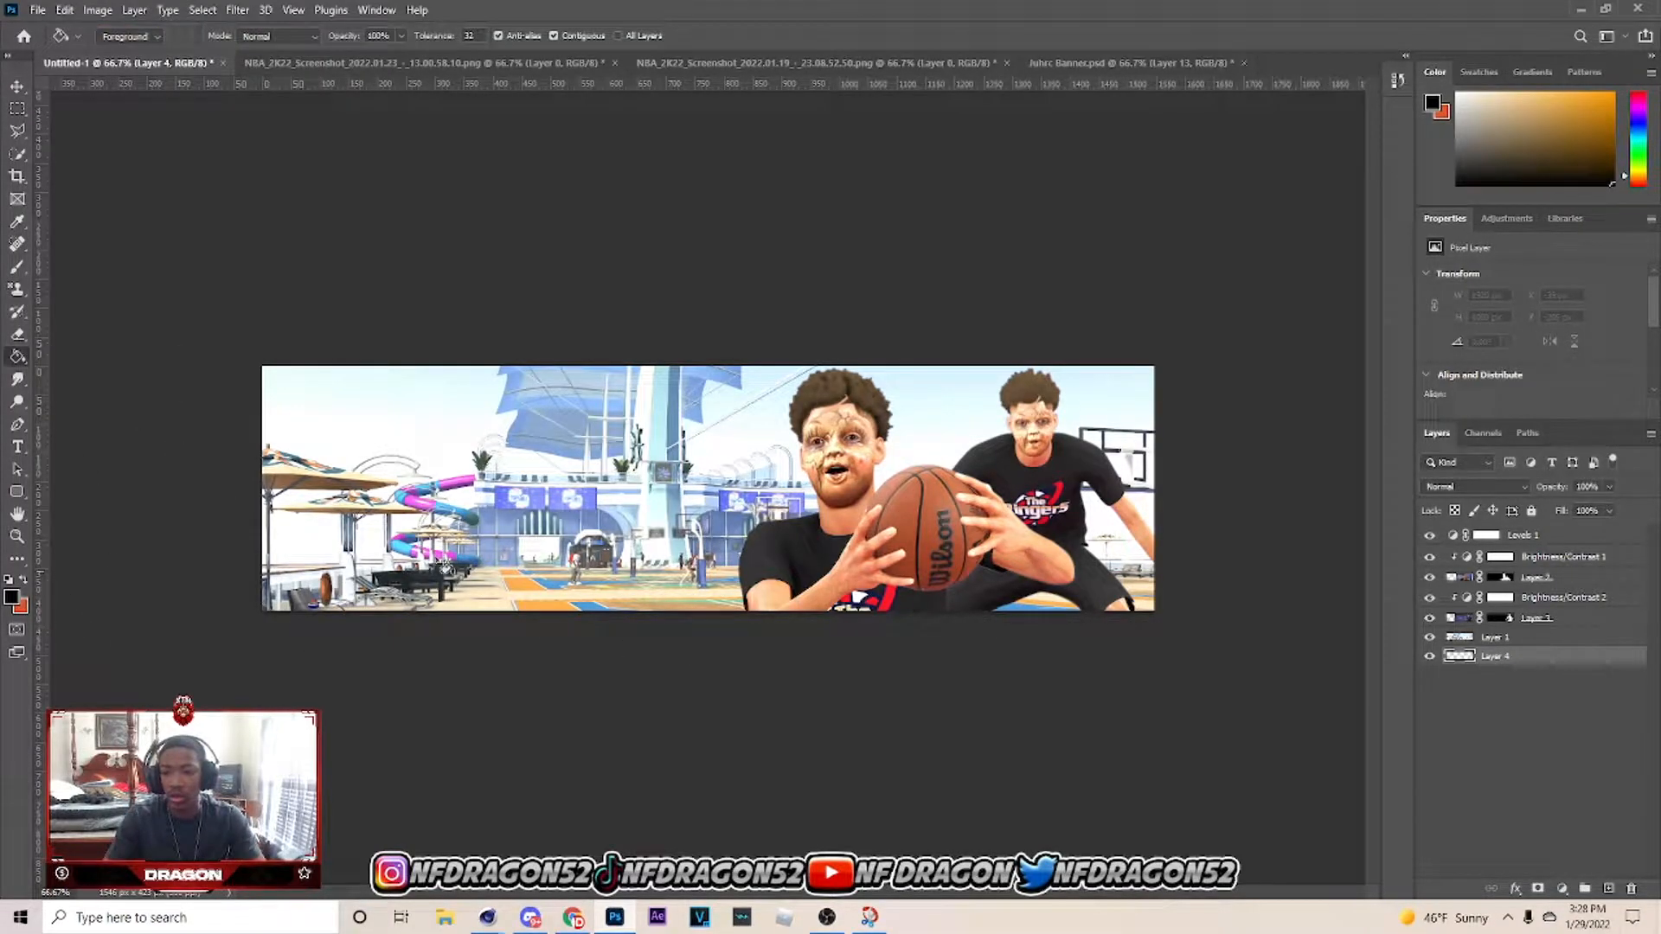
pyautogui.click(650, 492)
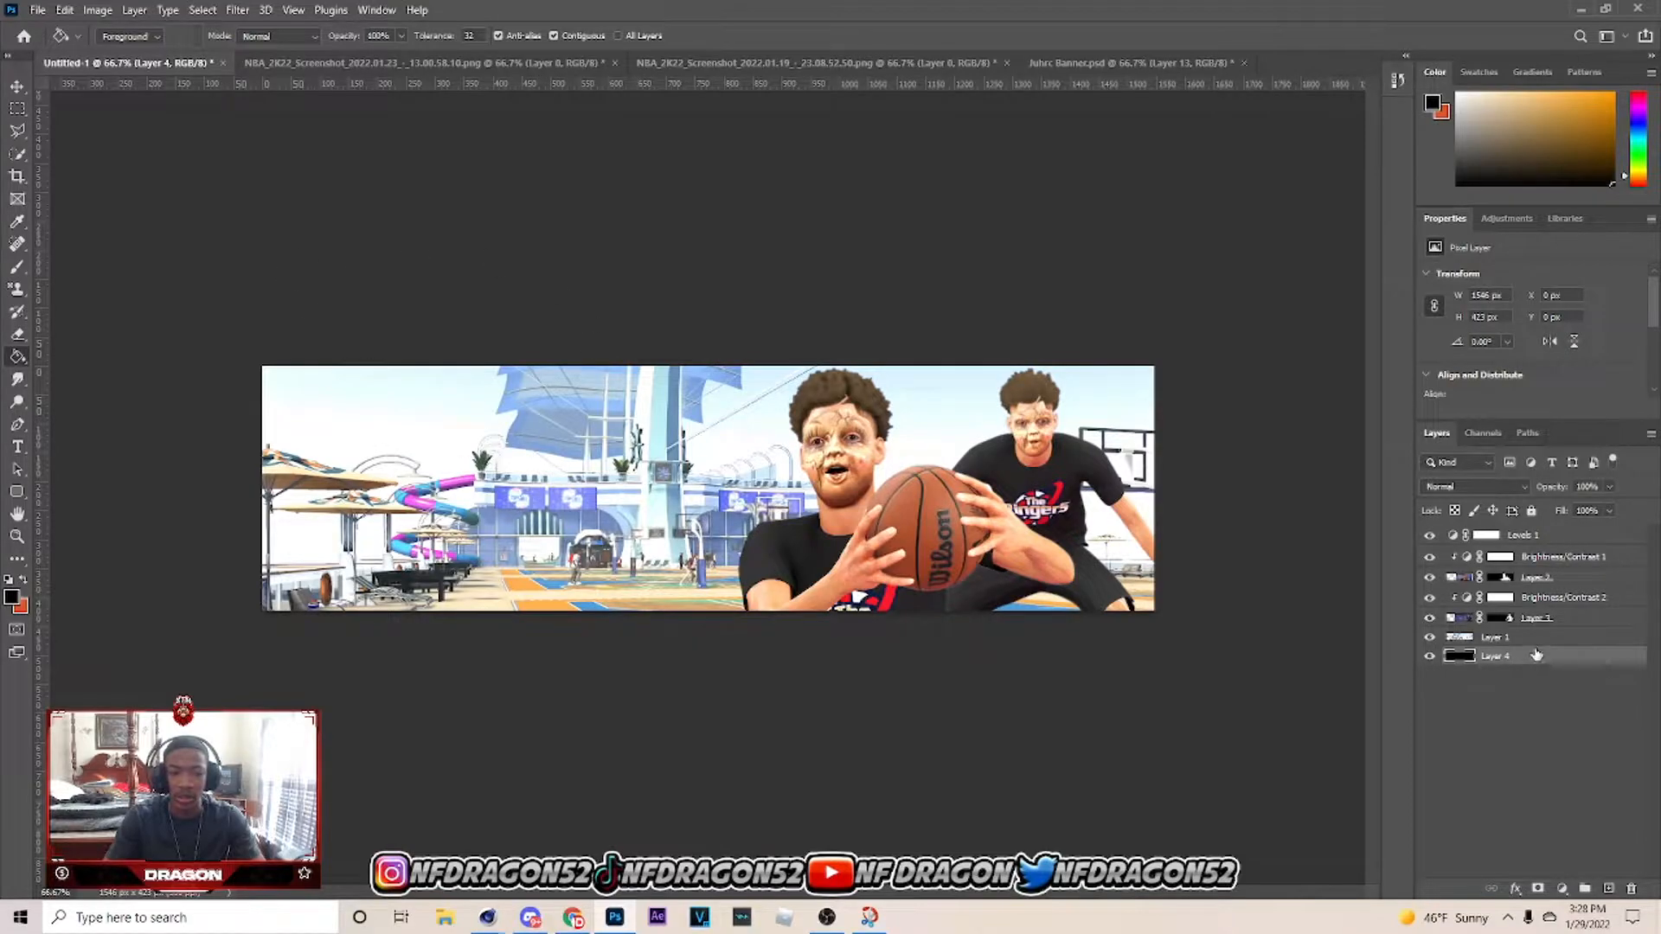
# Set the blend mode of Layer 1, the court image, to Soft Light over the black layer.
pyautogui.click(1426, 638)
pyautogui.click(1425, 638)
pyautogui.click(1553, 618)
pyautogui.click(1430, 638)
pyautogui.click(1495, 637)
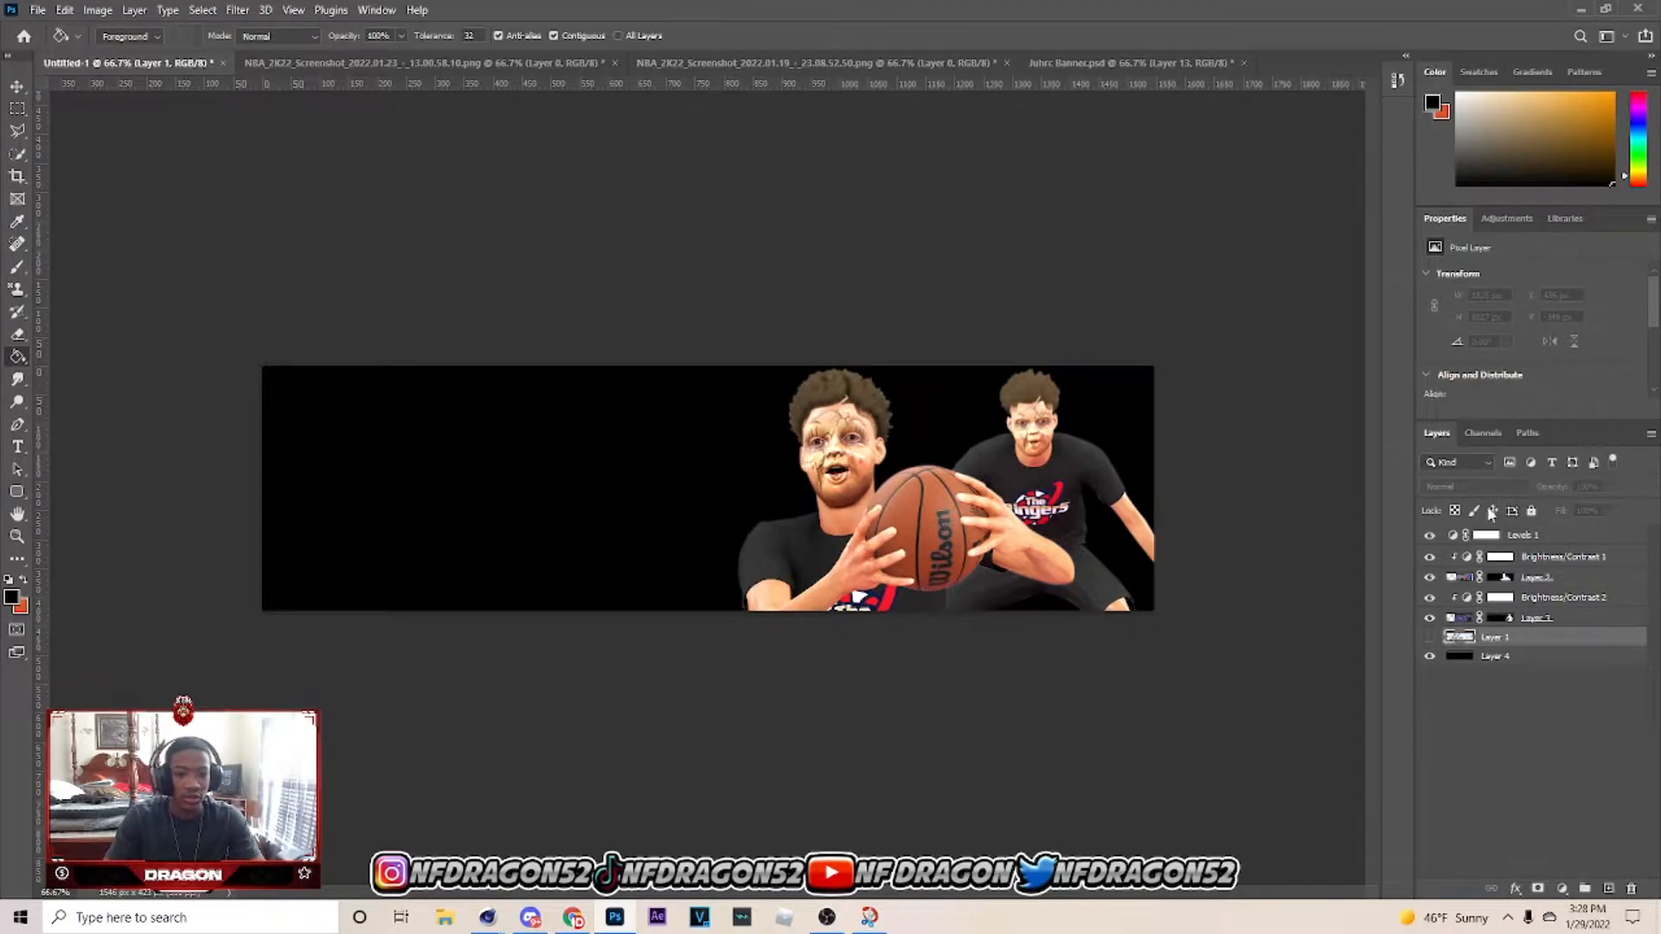
pyautogui.click(1430, 637)
pyautogui.click(1455, 487)
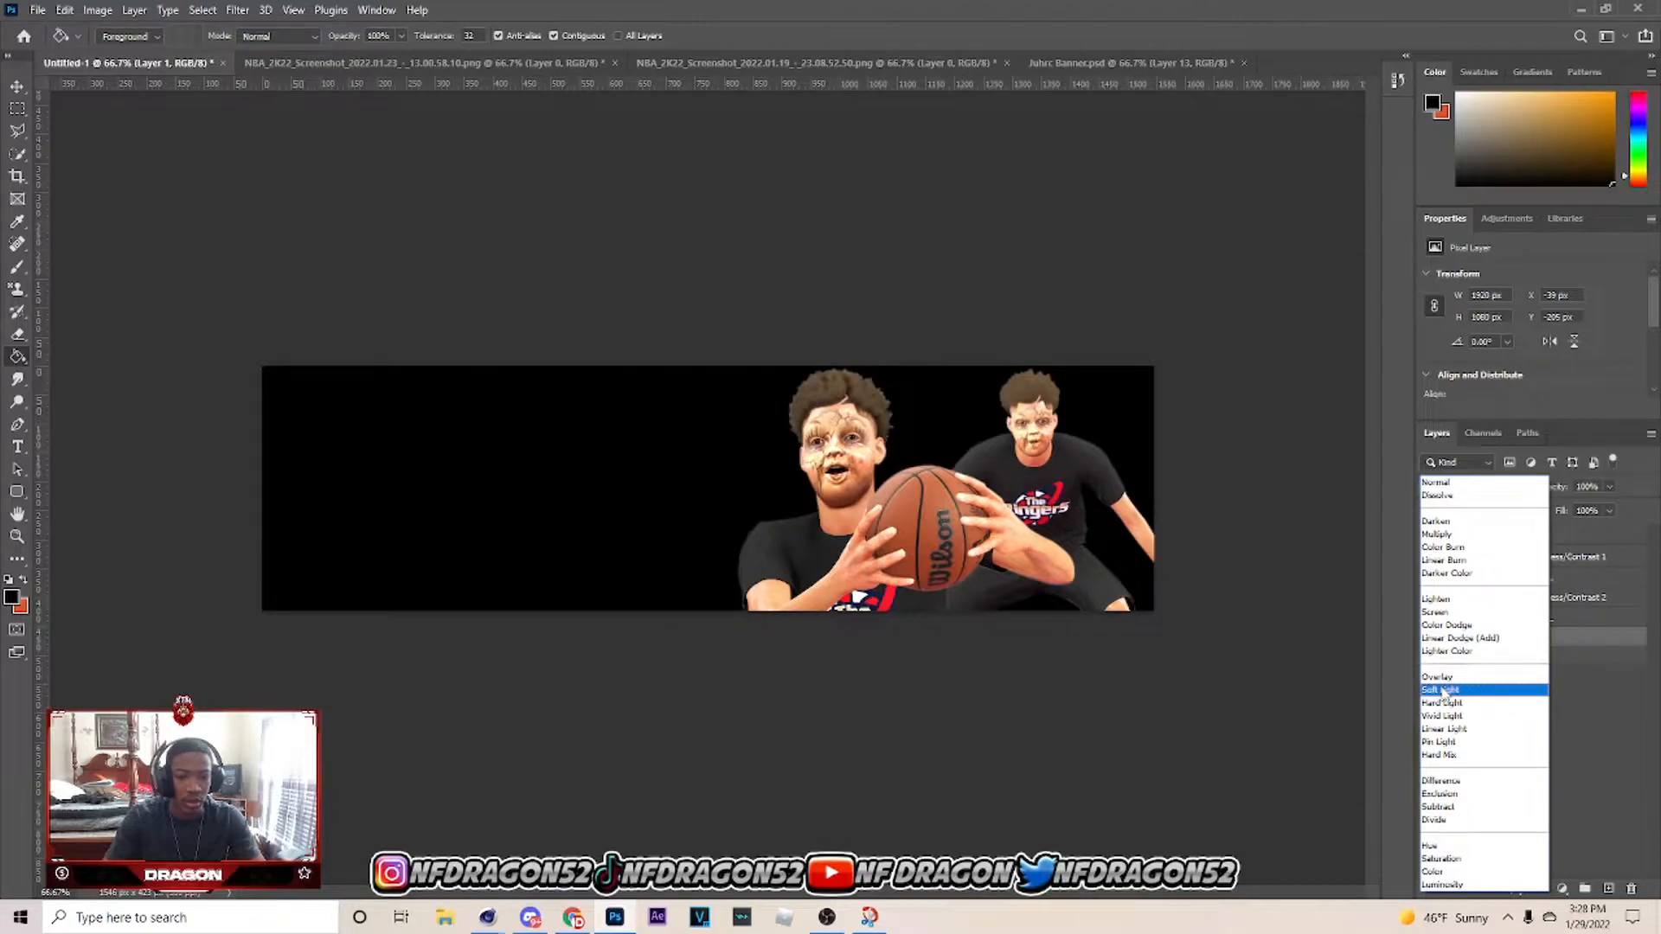
pyautogui.click(1453, 690)
# Paint with a small black brush on Layer 2's mask to remove the fringe below the ball beside the shirt.
pyautogui.hotkey('ctrl', '+')
pyautogui.hotkey('ctrl', '+')
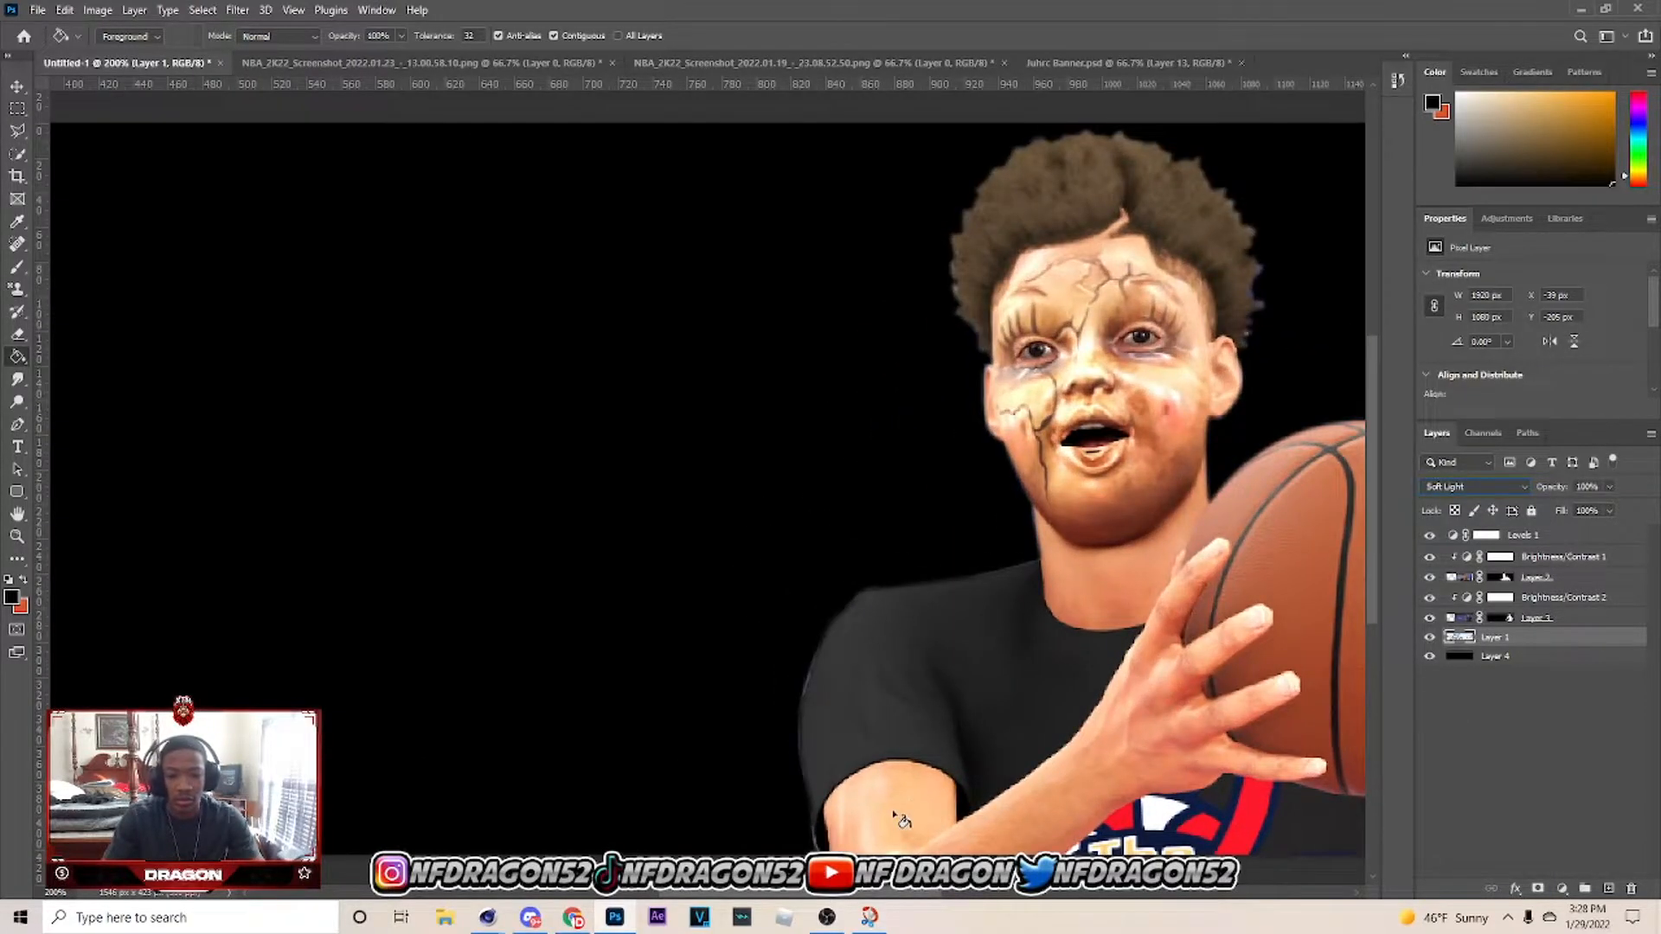
pyautogui.moveTo(868, 892); pyautogui.dragTo(1019, 892)
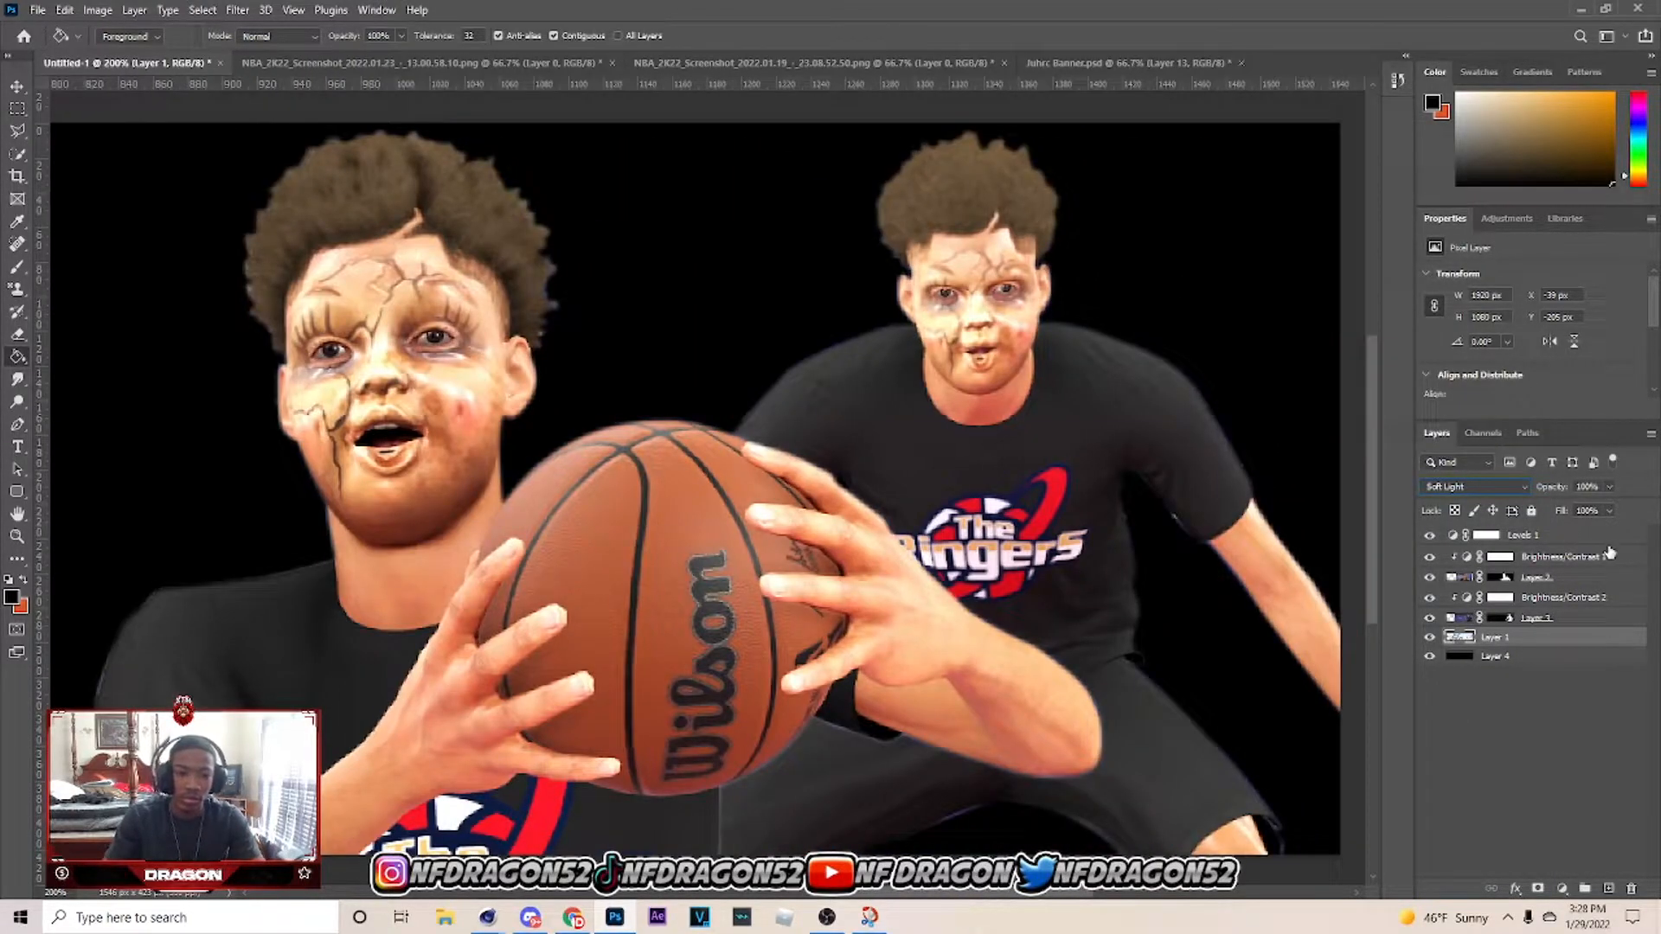
pyautogui.click(1506, 577)
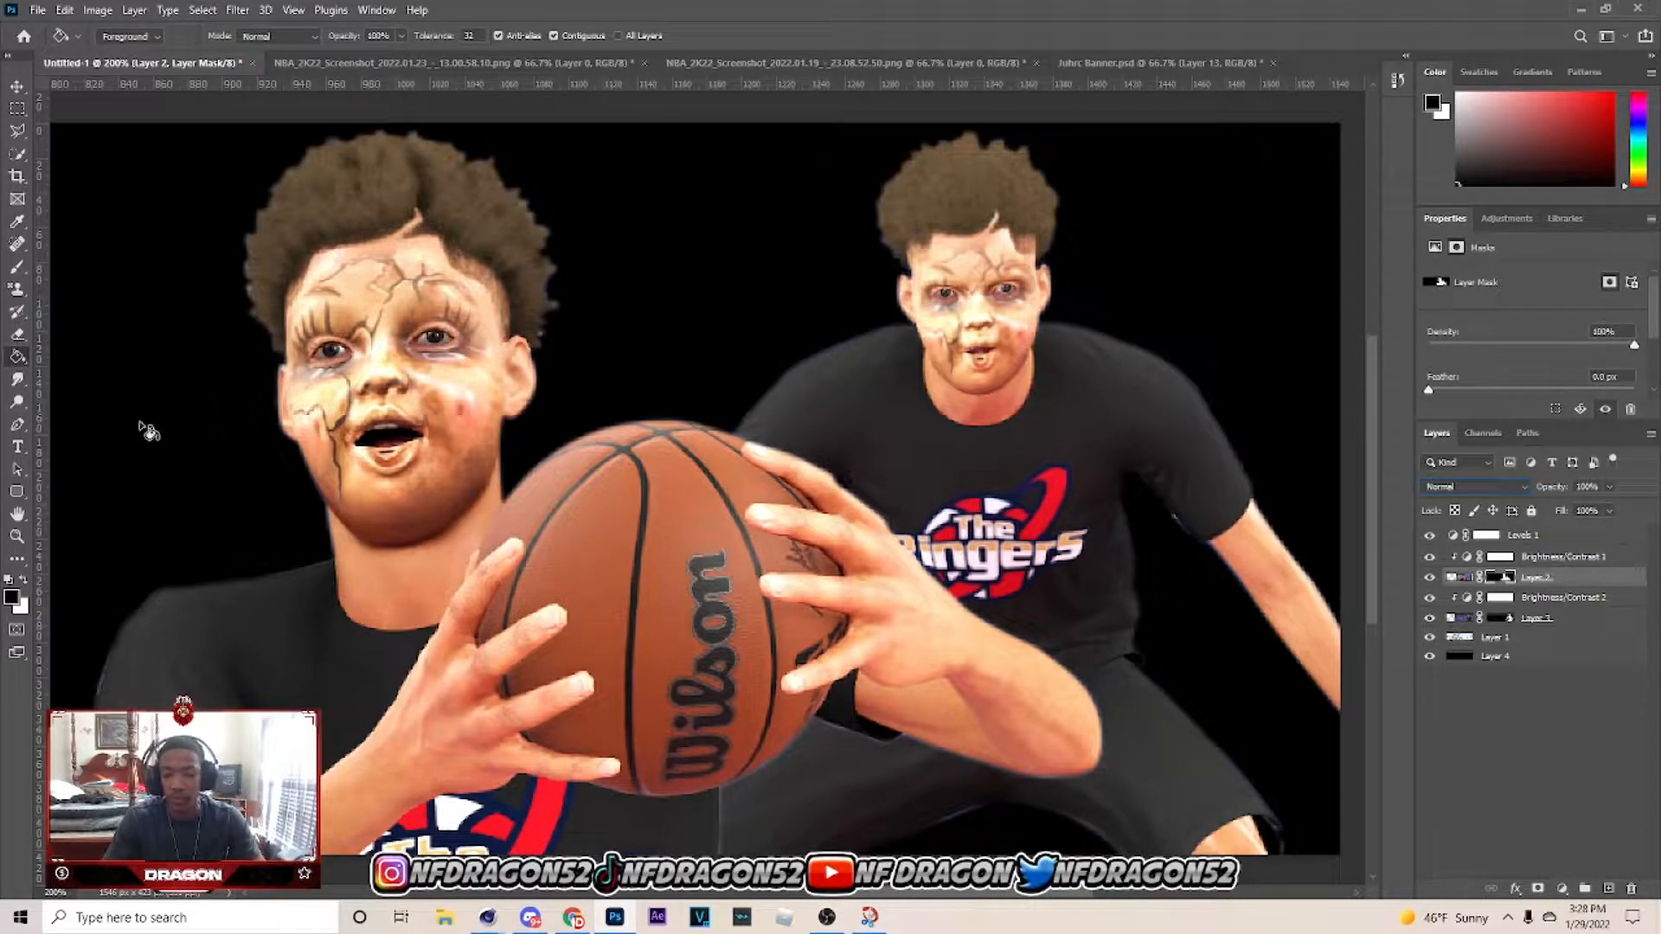
pyautogui.click(1556, 558)
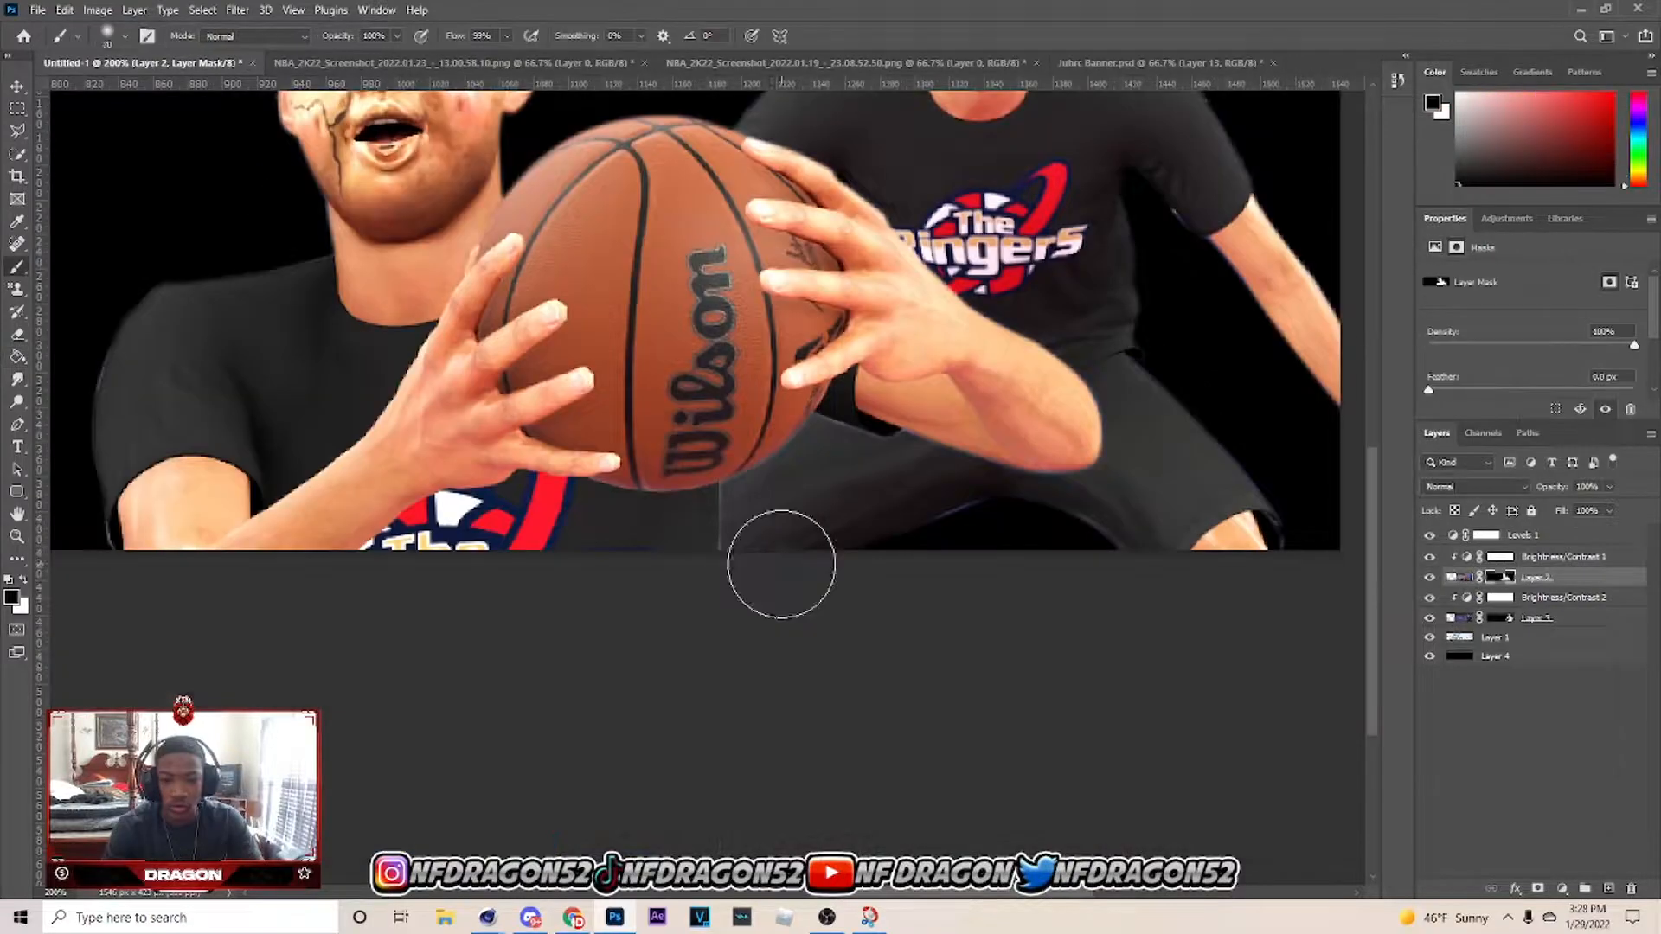
pyautogui.press('[')
pyautogui.press('[')
pyautogui.press('[')
pyautogui.press('[')
pyautogui.press('[')
pyautogui.press('[')
pyautogui.press('[')
pyautogui.press('[')
pyautogui.press('[')
pyautogui.press('[')
pyautogui.press('[')
pyautogui.press('[')
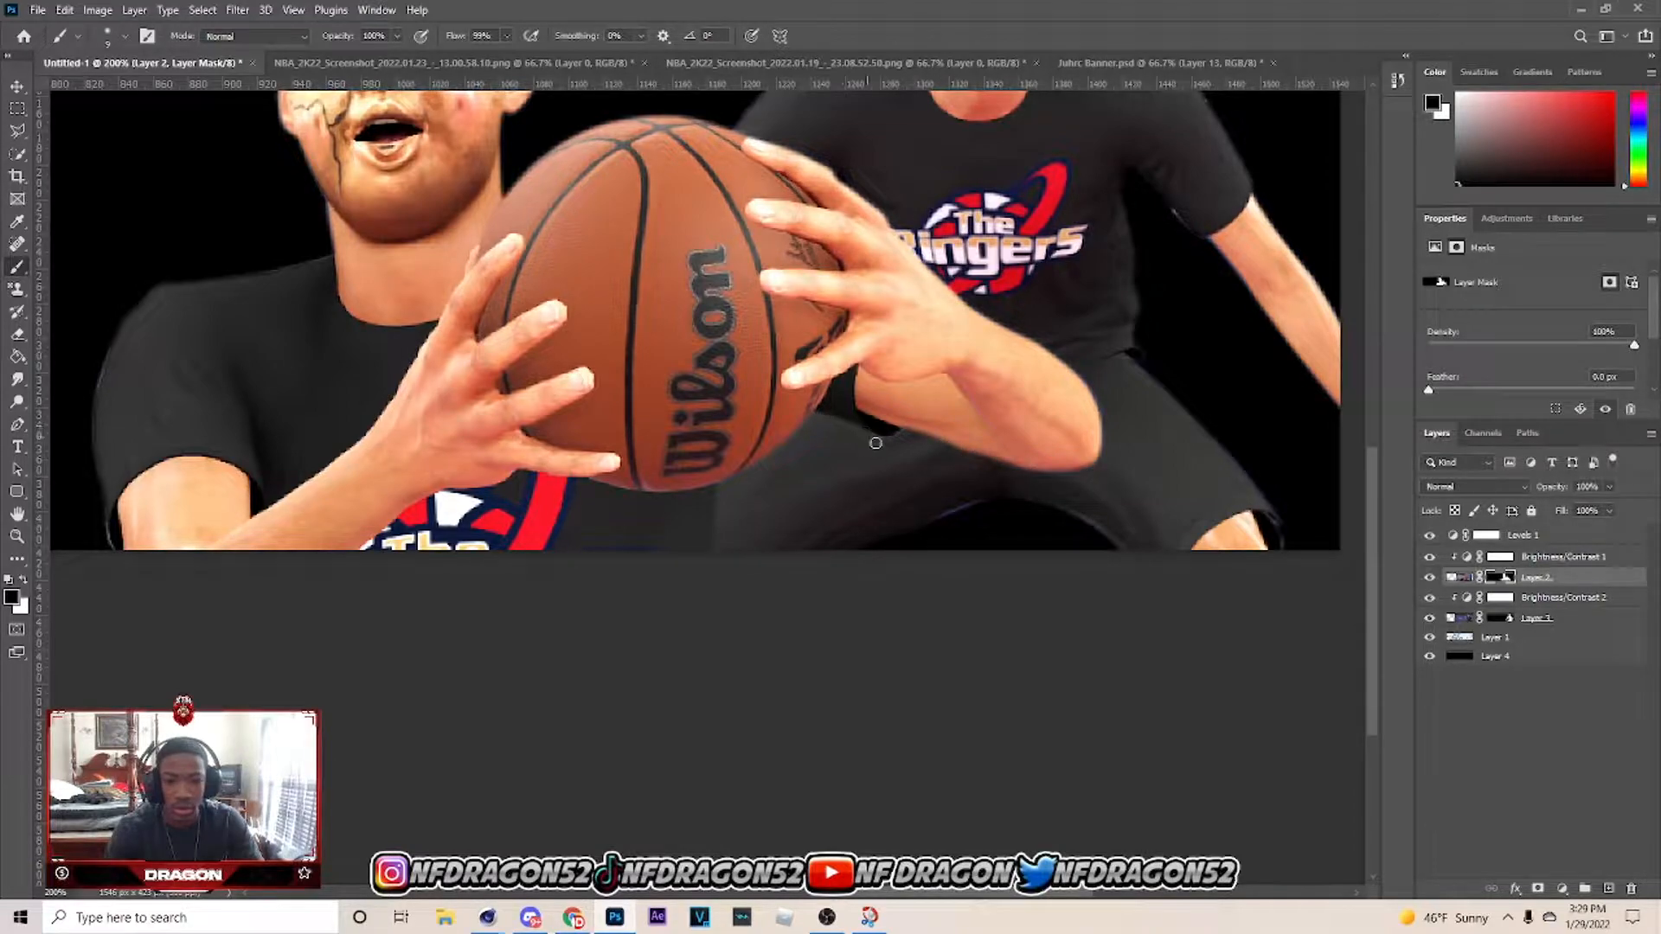
# Clean the remaining edges around the front player on Layer 2's mask, and make Layer 3's mask active.
pyautogui.scroll(3, 882, 446)
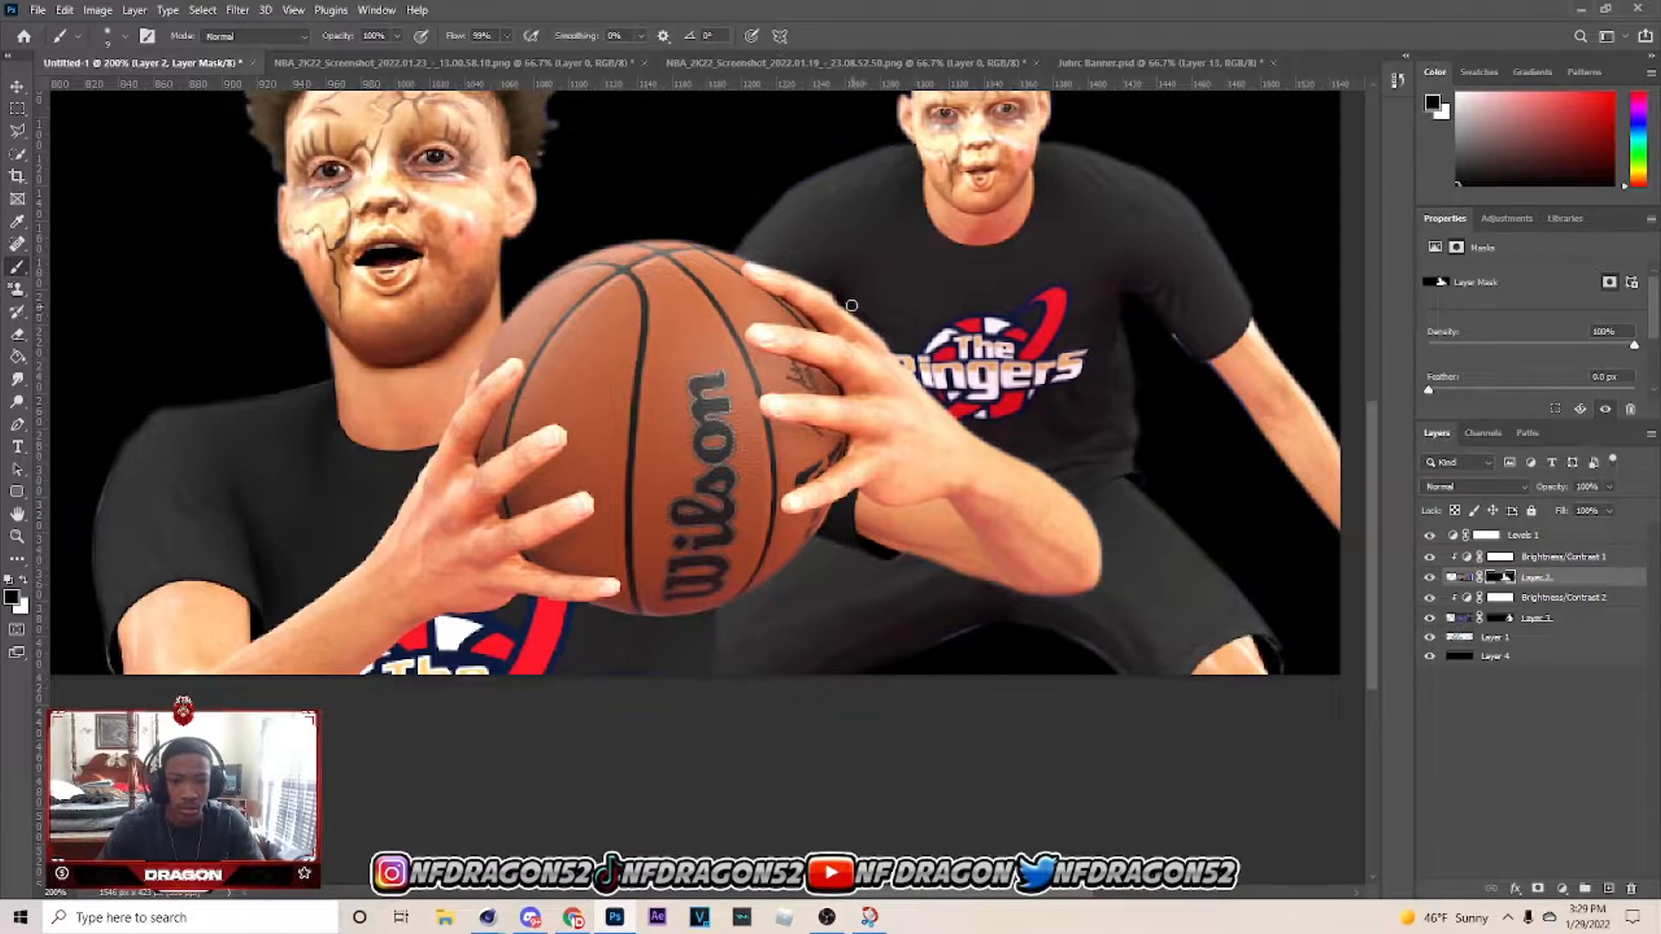
pyautogui.scroll(4, 583, 253)
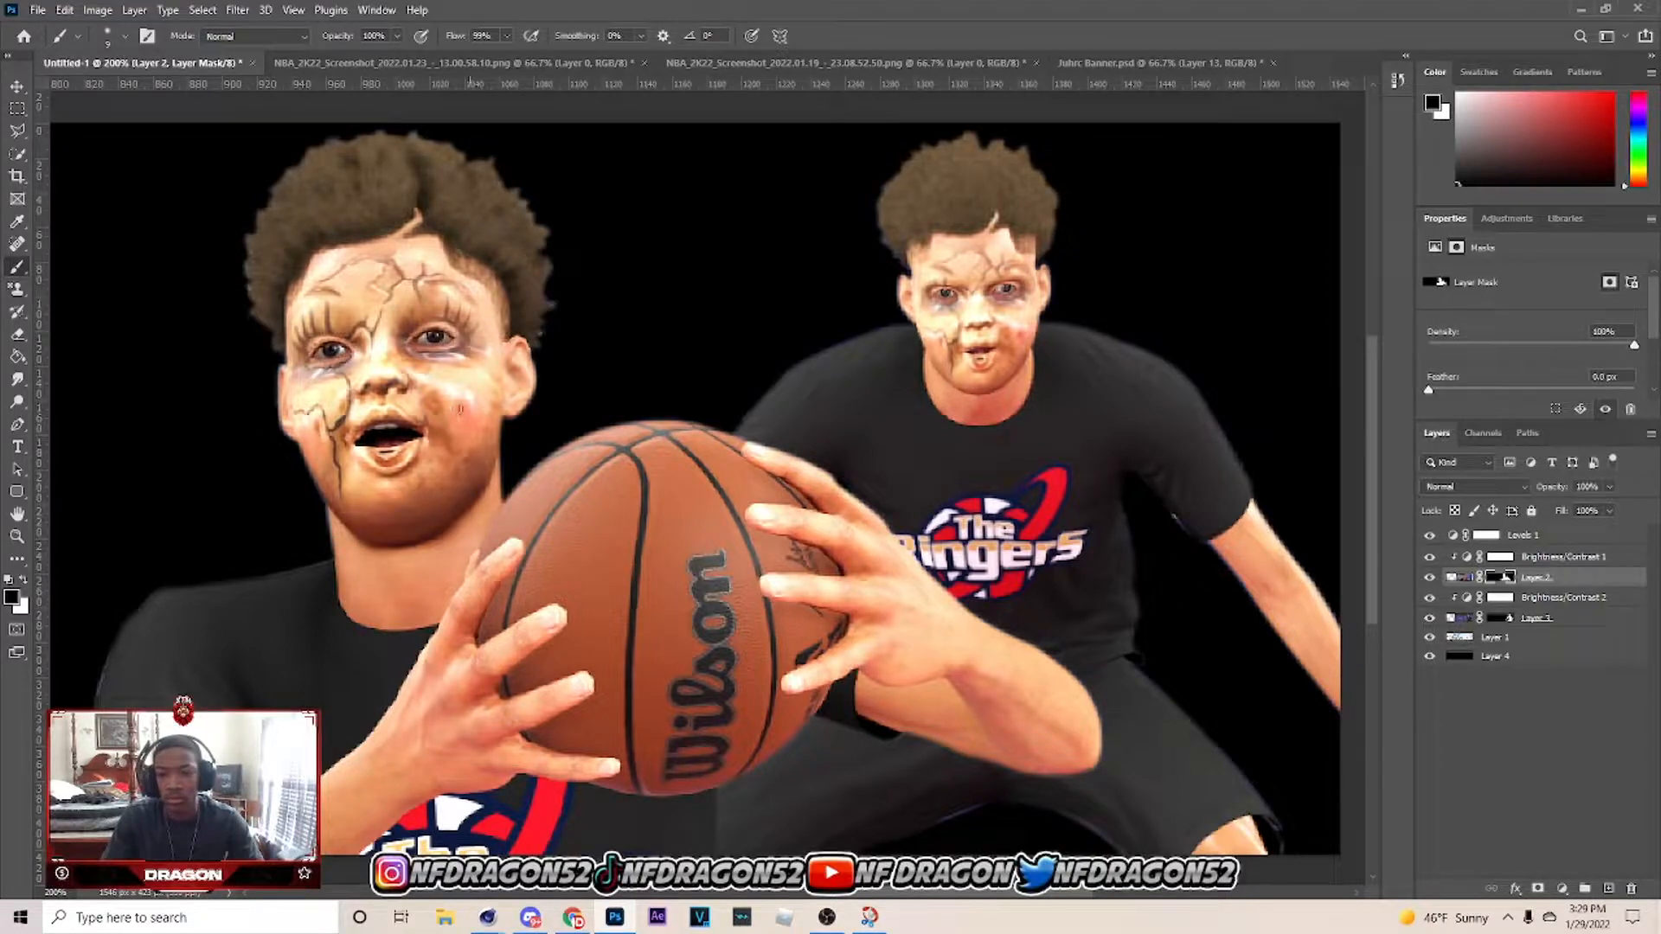
pyautogui.scroll(-2, 544, 263)
pyautogui.scroll(-3, 275, 282)
pyautogui.hscroll(-10, 275, 282)
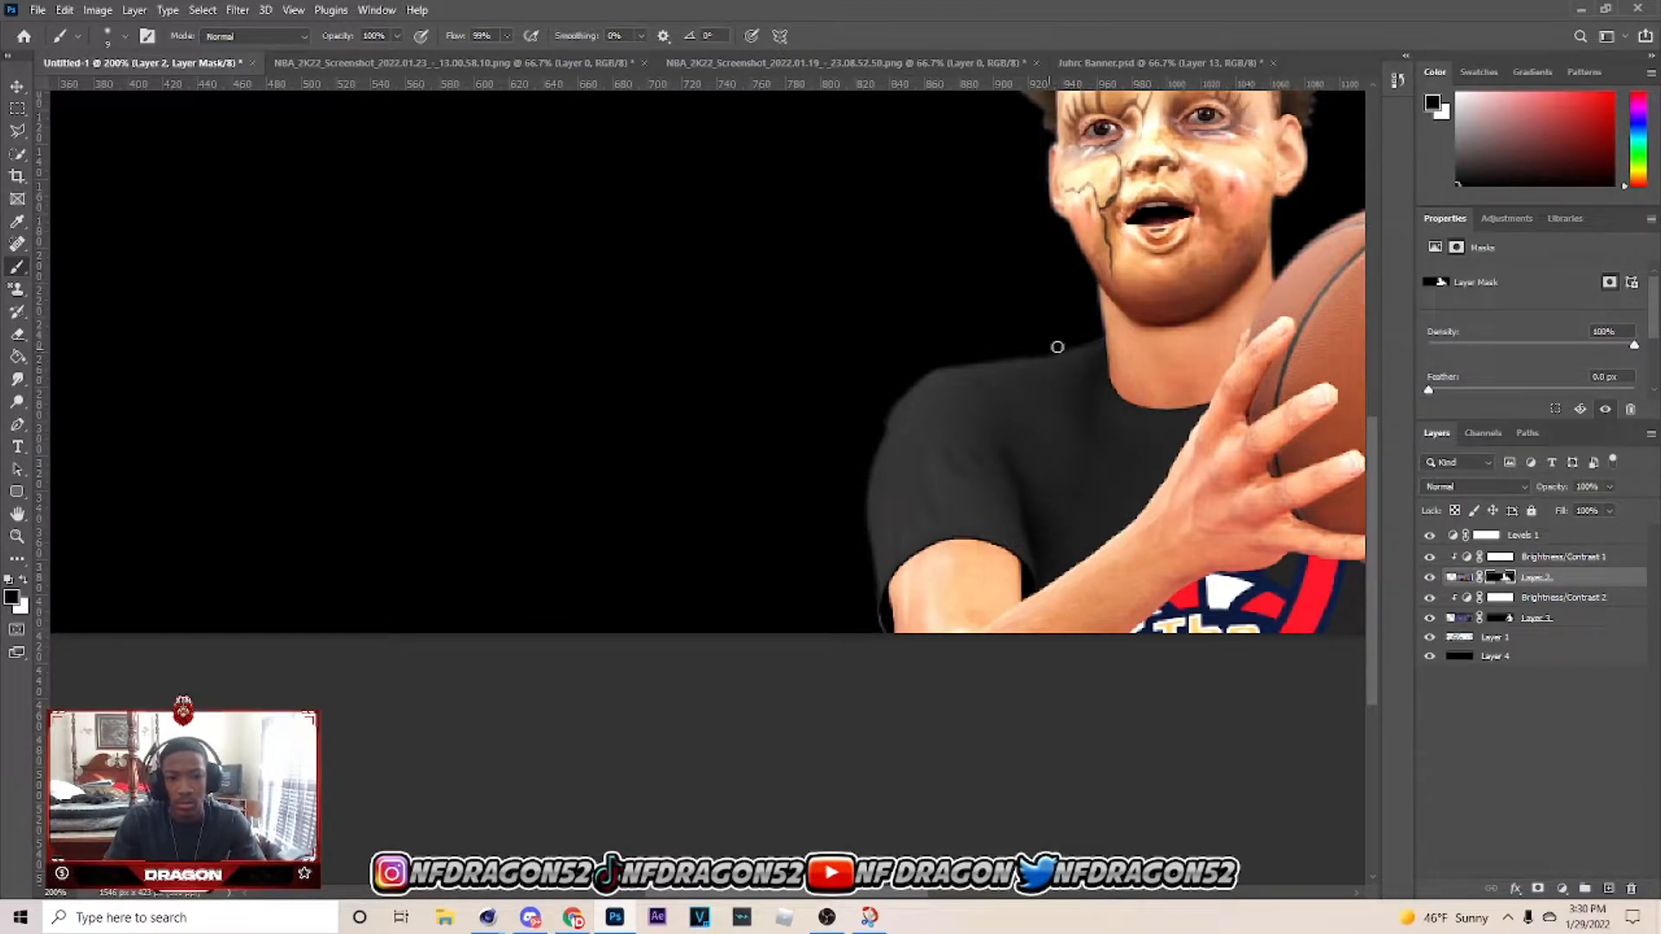
pyautogui.scroll(3, 1091, 372)
pyautogui.hscroll(7, 1051, 370)
pyautogui.click(1502, 621)
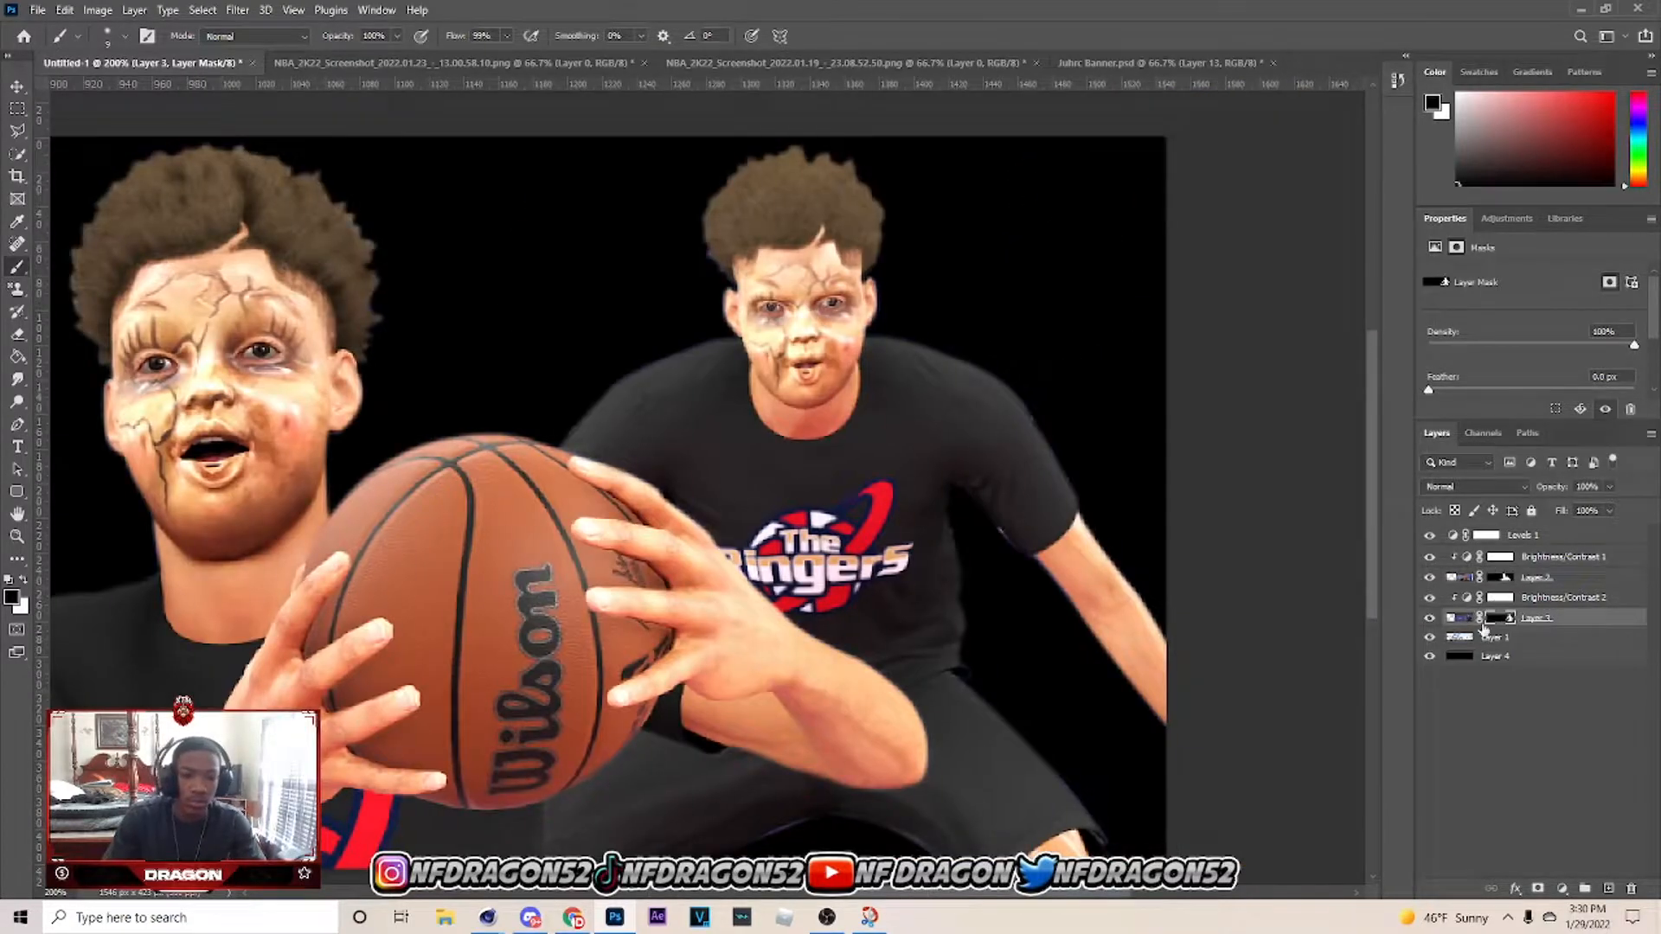
pyautogui.scroll(-1, 961, 402)
pyautogui.scroll(-1, 1471, 346)
pyautogui.moveTo(1431, 346)
pyautogui.mouseDown()
pyautogui.moveTo(1503, 351)
pyautogui.moveTo(1443, 350)
pyautogui.mouseUp()
pyautogui.moveTo(1634, 304); pyautogui.dragTo(1398, 306)
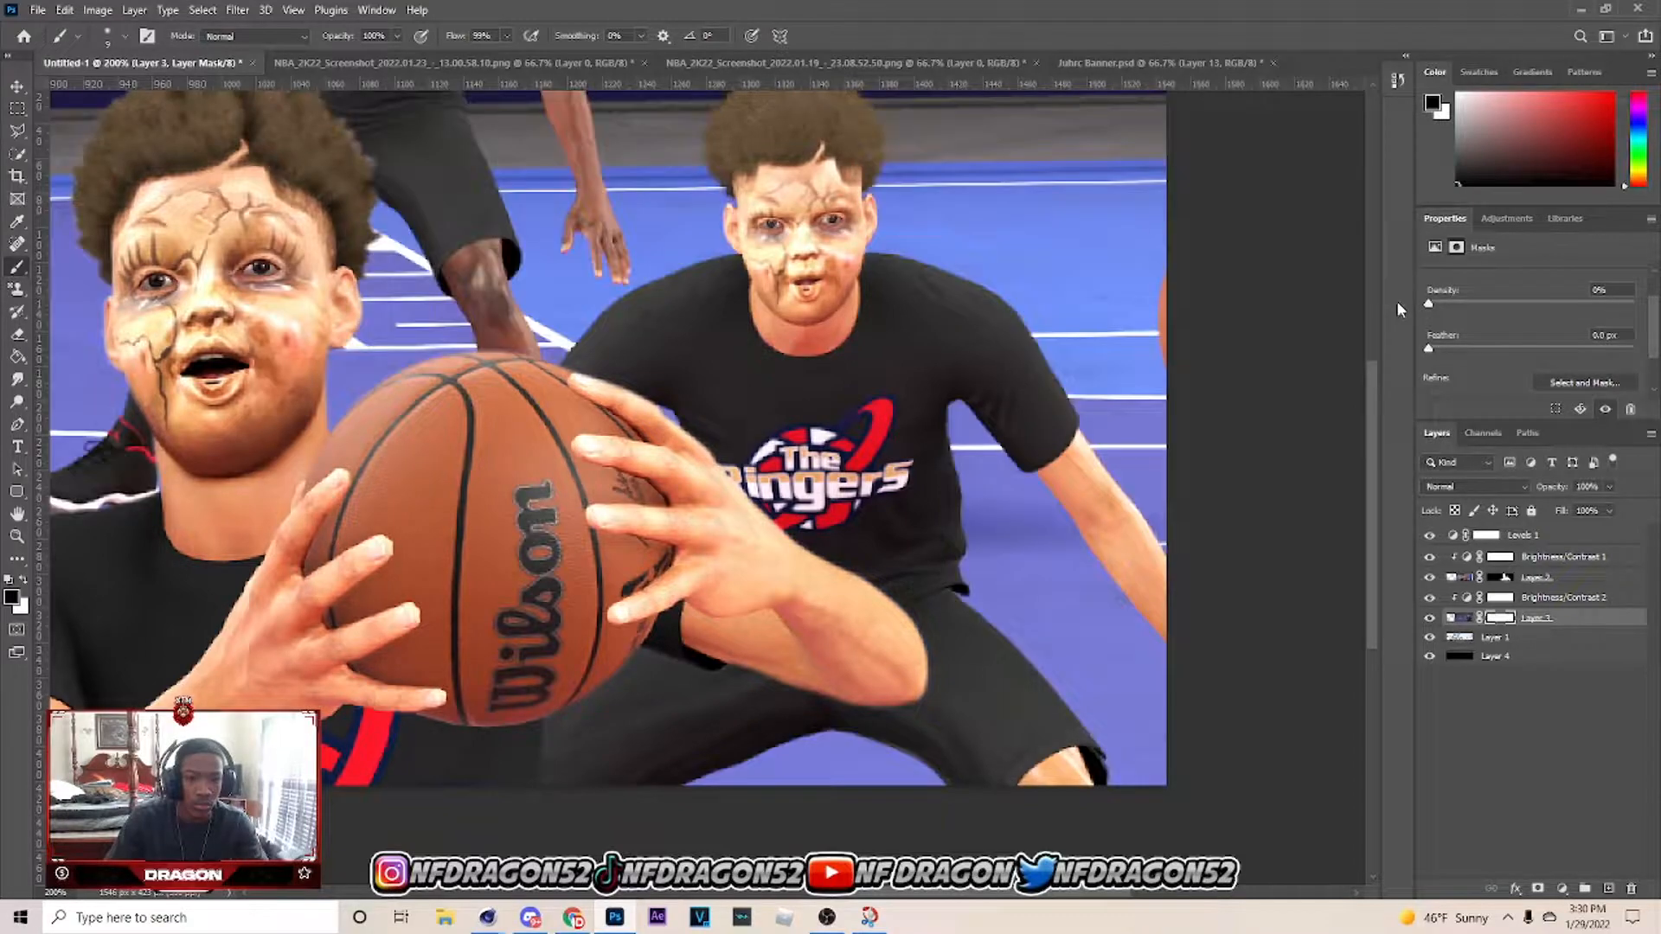
pyautogui.click(1633, 305)
pyautogui.moveTo(1634, 349); pyautogui.dragTo(1421, 348)
pyautogui.scroll(-1, 1514, 333)
pyautogui.click(1605, 379)
pyautogui.click(1608, 379)
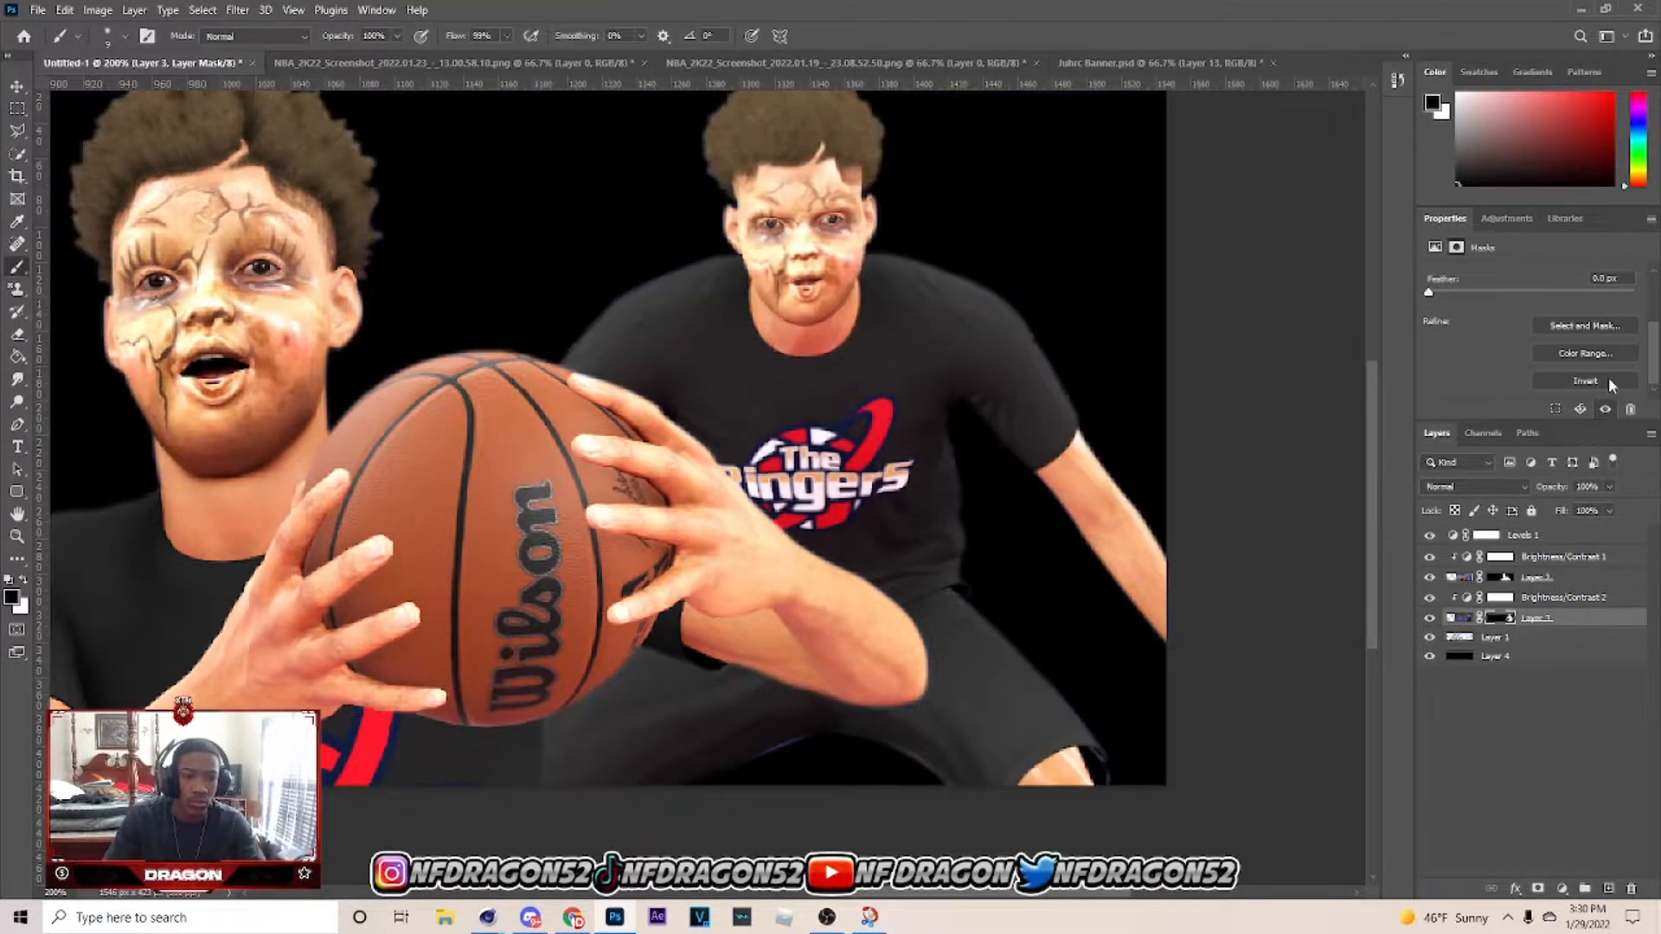
# Brush black on Layer 3's mask to remove the coloured fringes around the crouching player's legs, arm and shoulders.
pyautogui.scroll(-1, 906, 530)
pyautogui.moveTo(729, 728)
pyautogui.mouseDown()
pyautogui.moveTo(844, 695)
pyautogui.moveTo(919, 718)
pyautogui.moveTo(946, 753)
pyautogui.mouseUp()
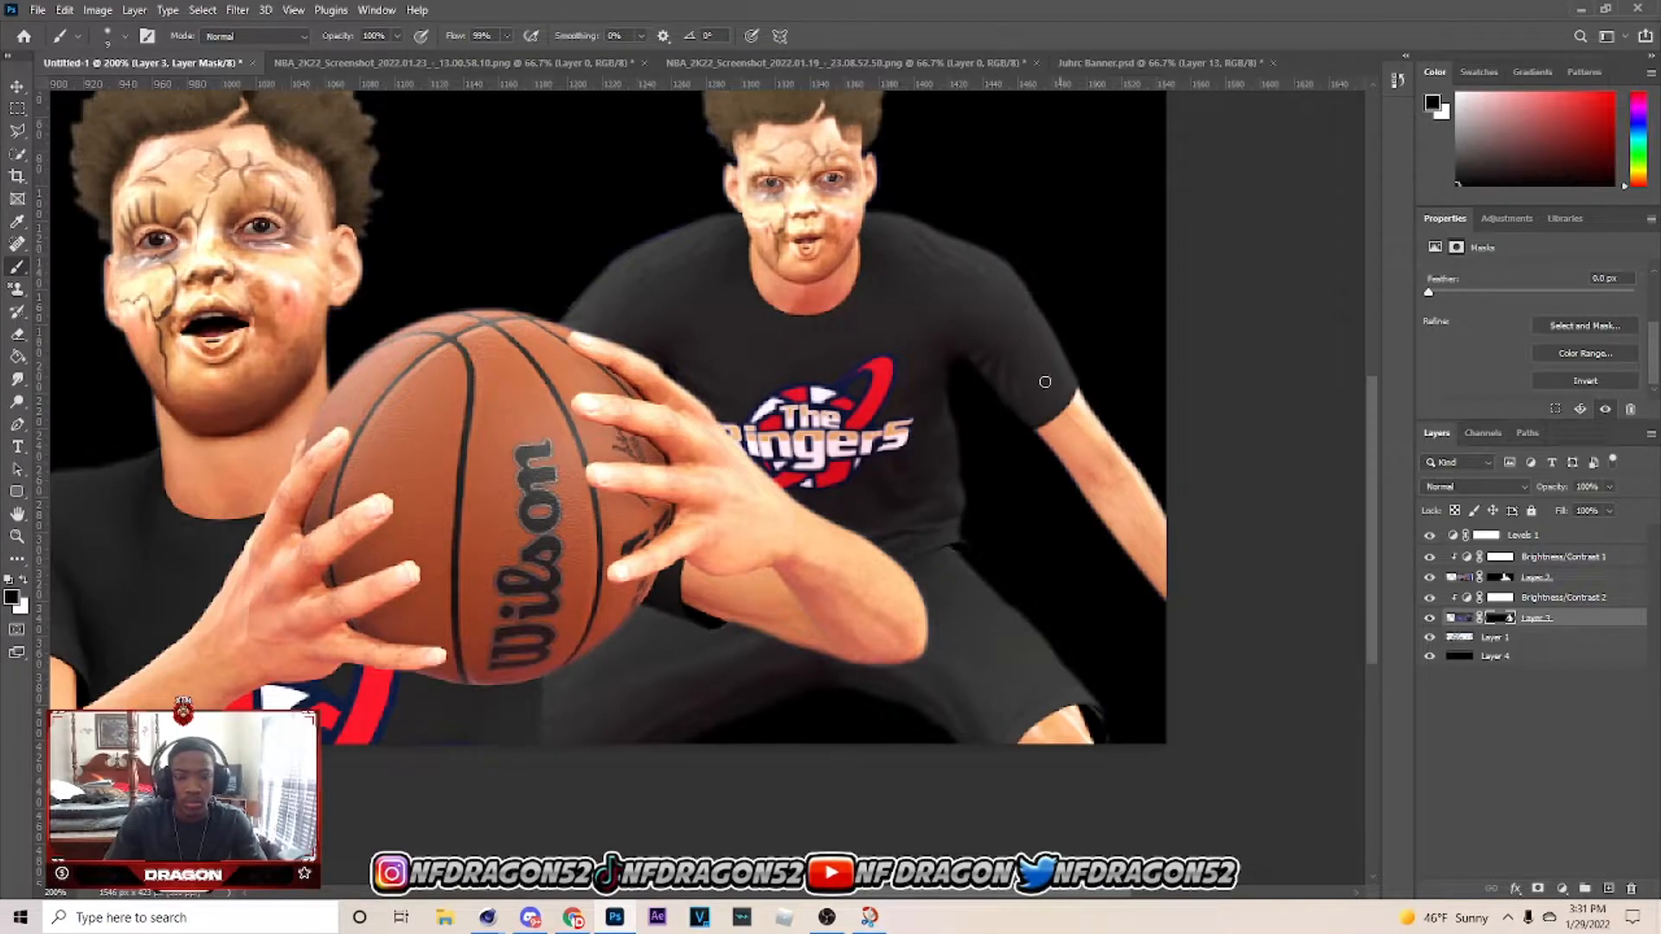
pyautogui.scroll(3, 685, 260)
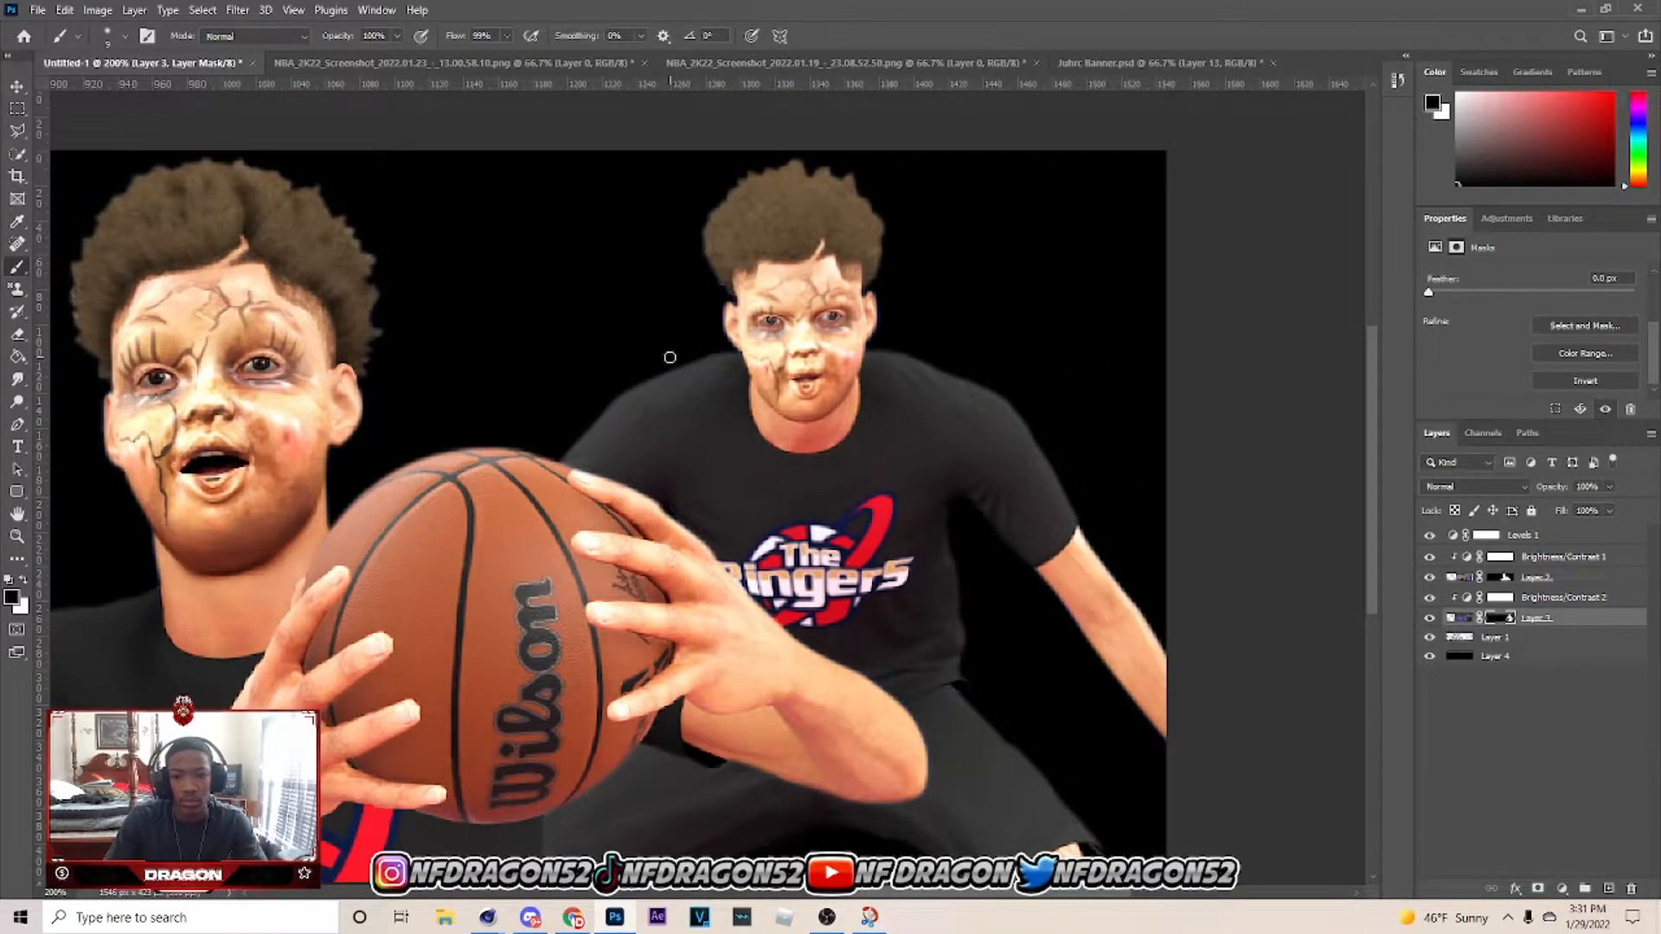
pyautogui.scroll(-5, 1005, 534)
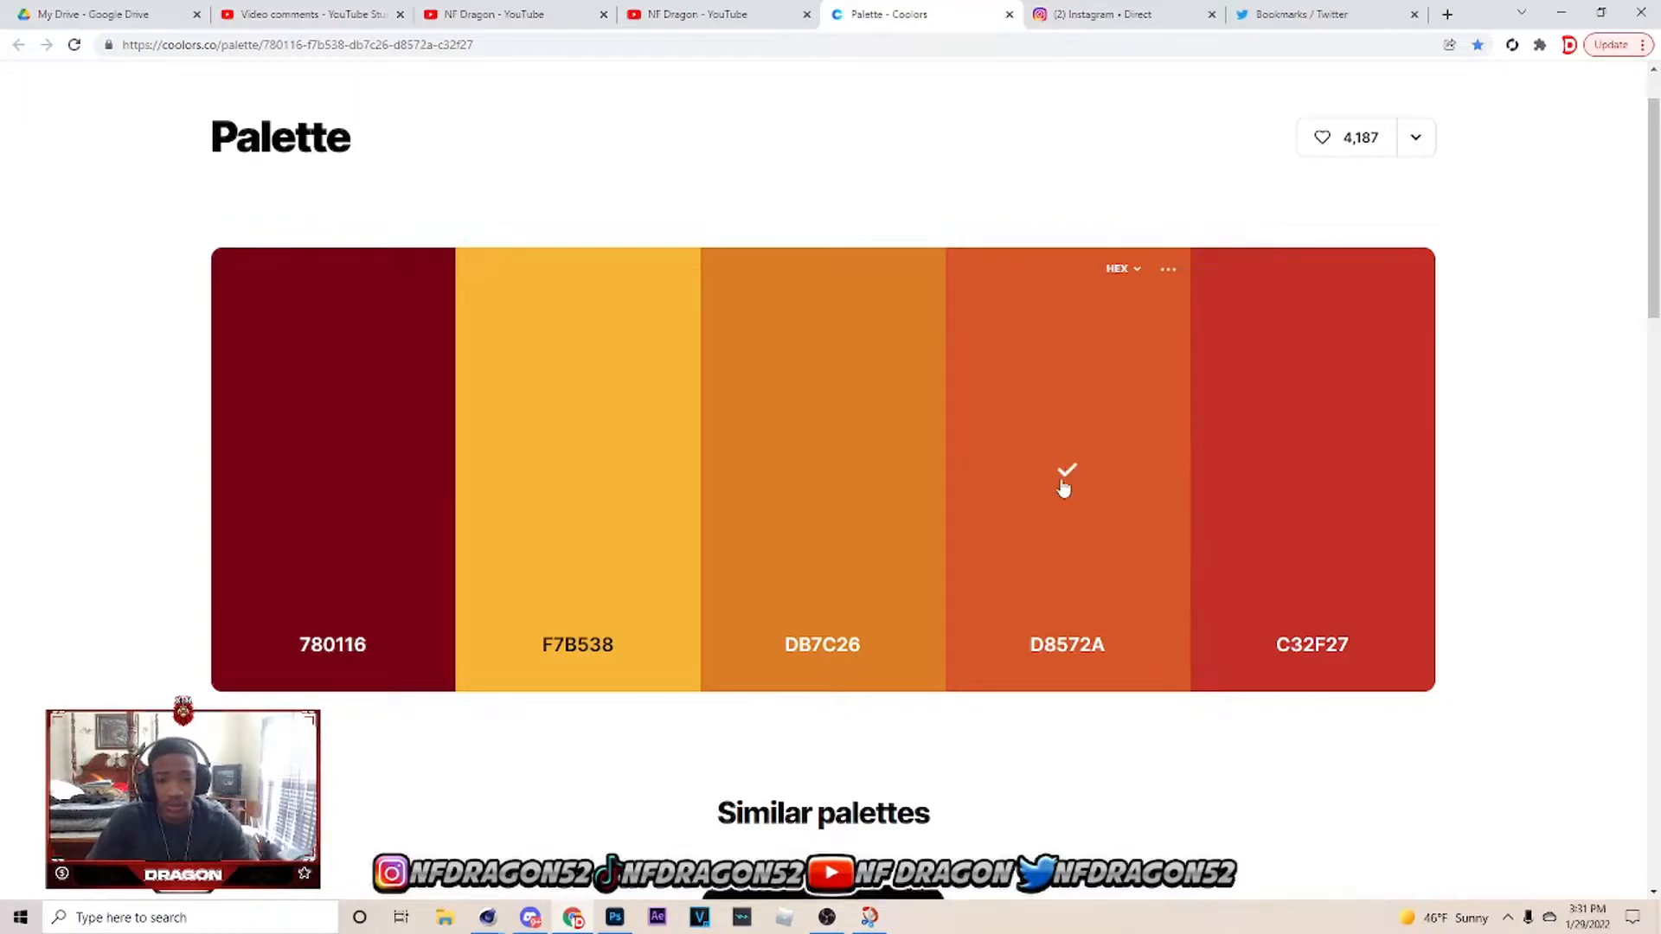
# Copy hex D8572A from the Coolors palette, switch to Photoshop, and add a new layer between the court image and the black layer.
pyautogui.click(1069, 471)
pyautogui.click(615, 917)
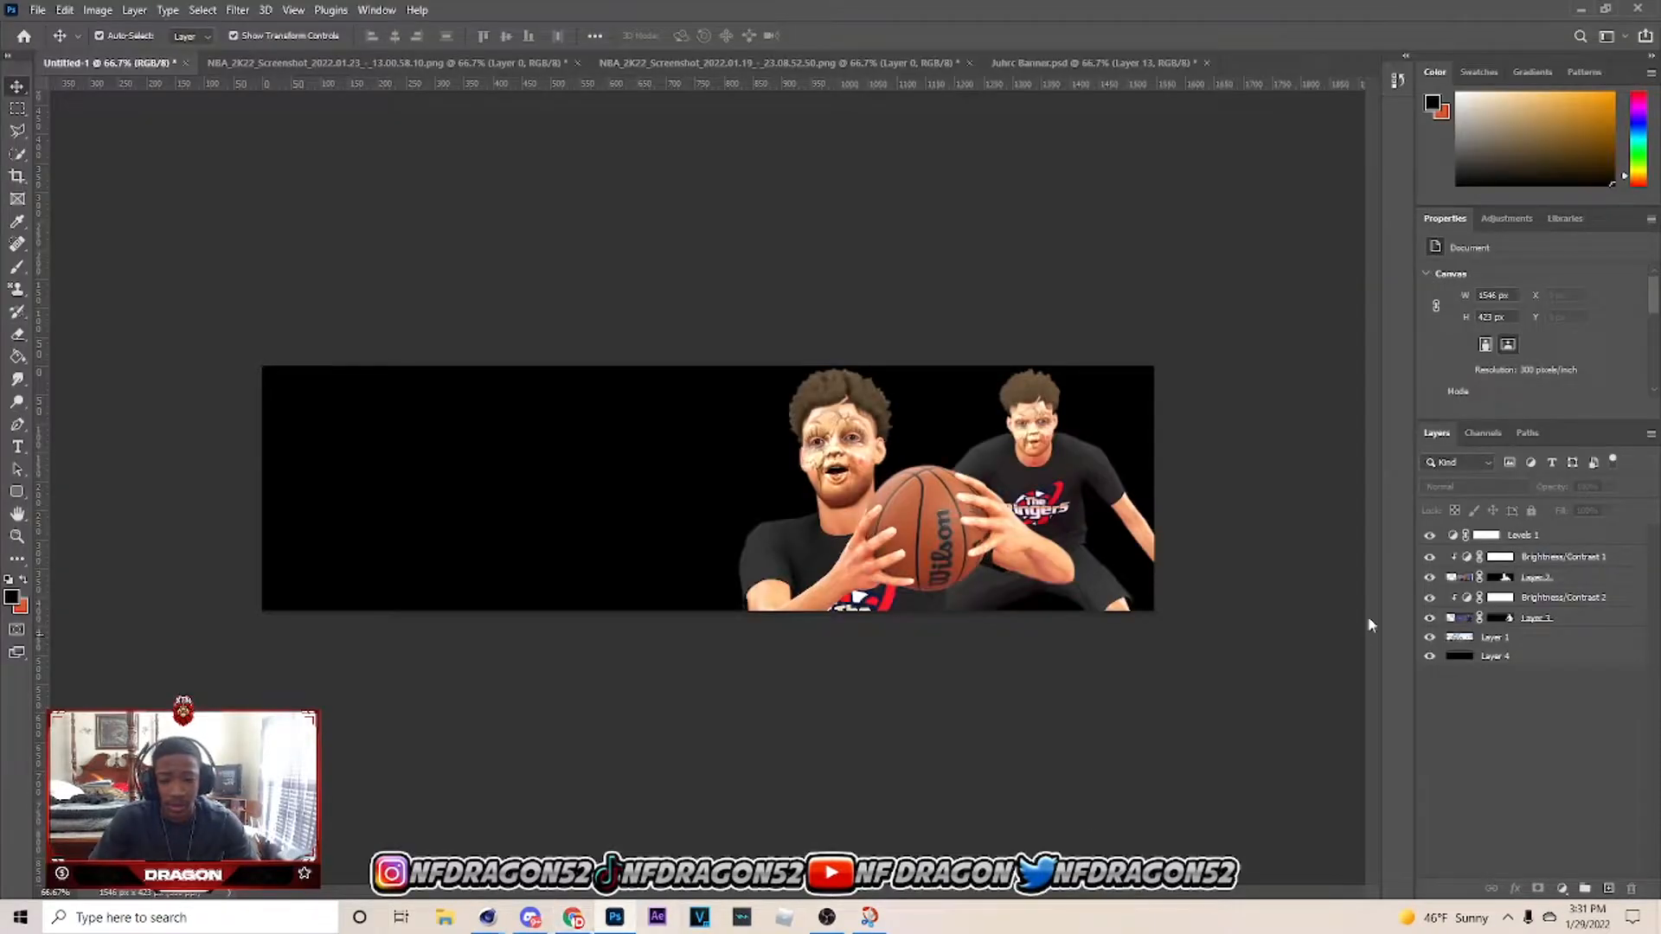
pyautogui.click(1567, 637)
pyautogui.click(1609, 889)
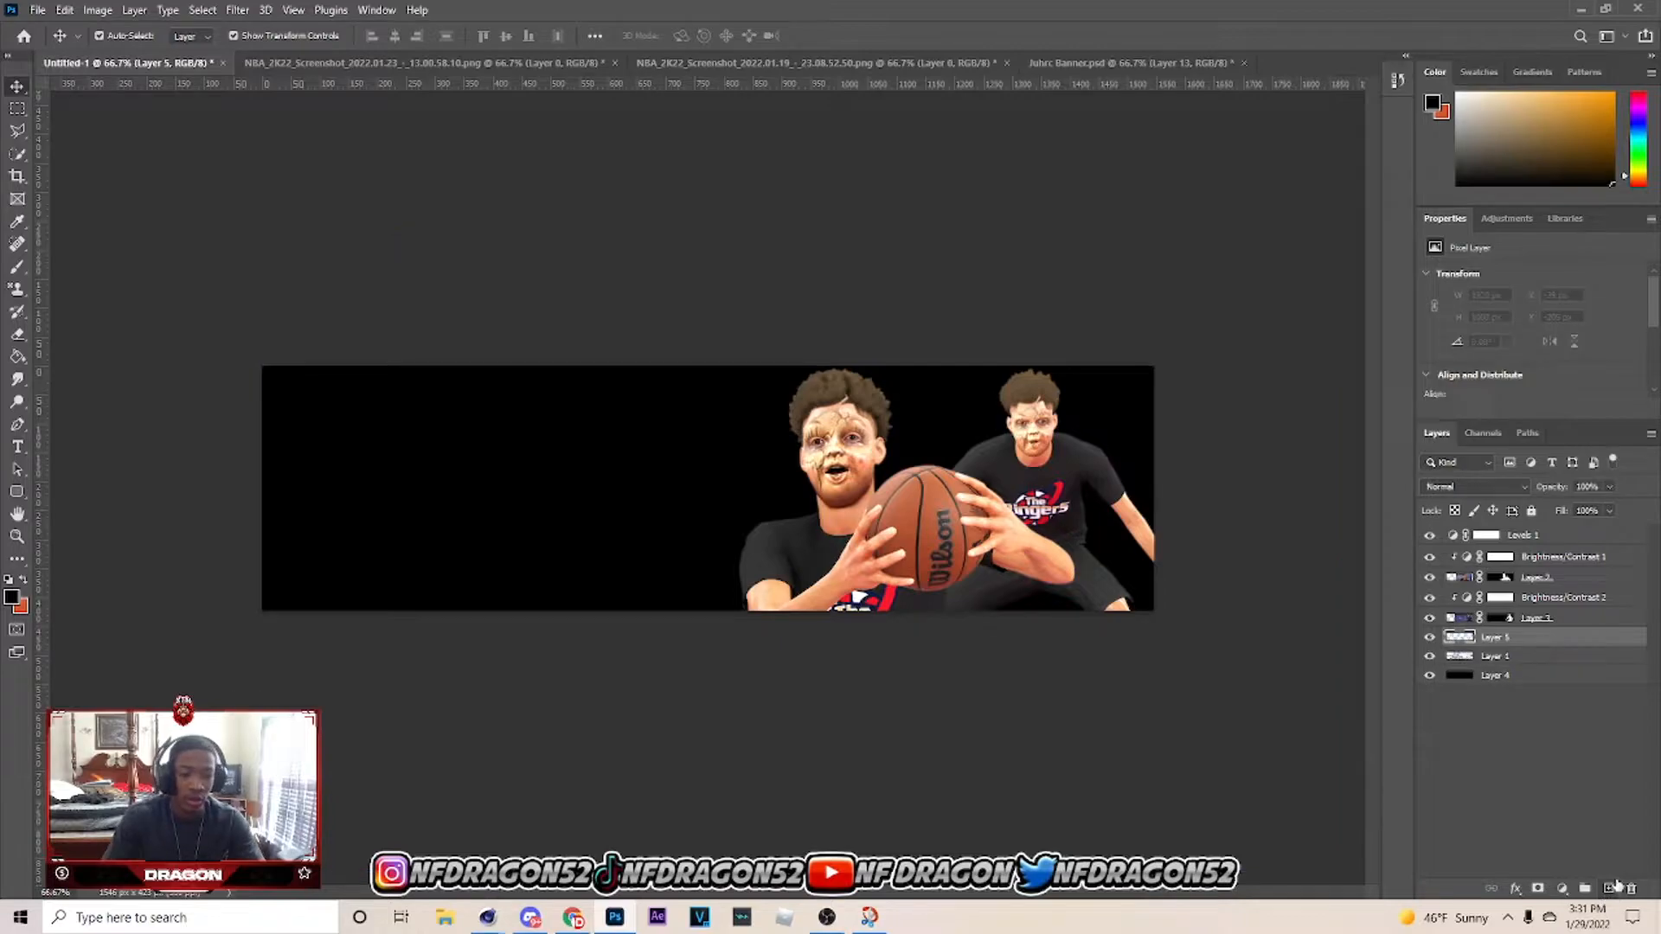
pyautogui.moveTo(1511, 663); pyautogui.dragTo(1507, 673)
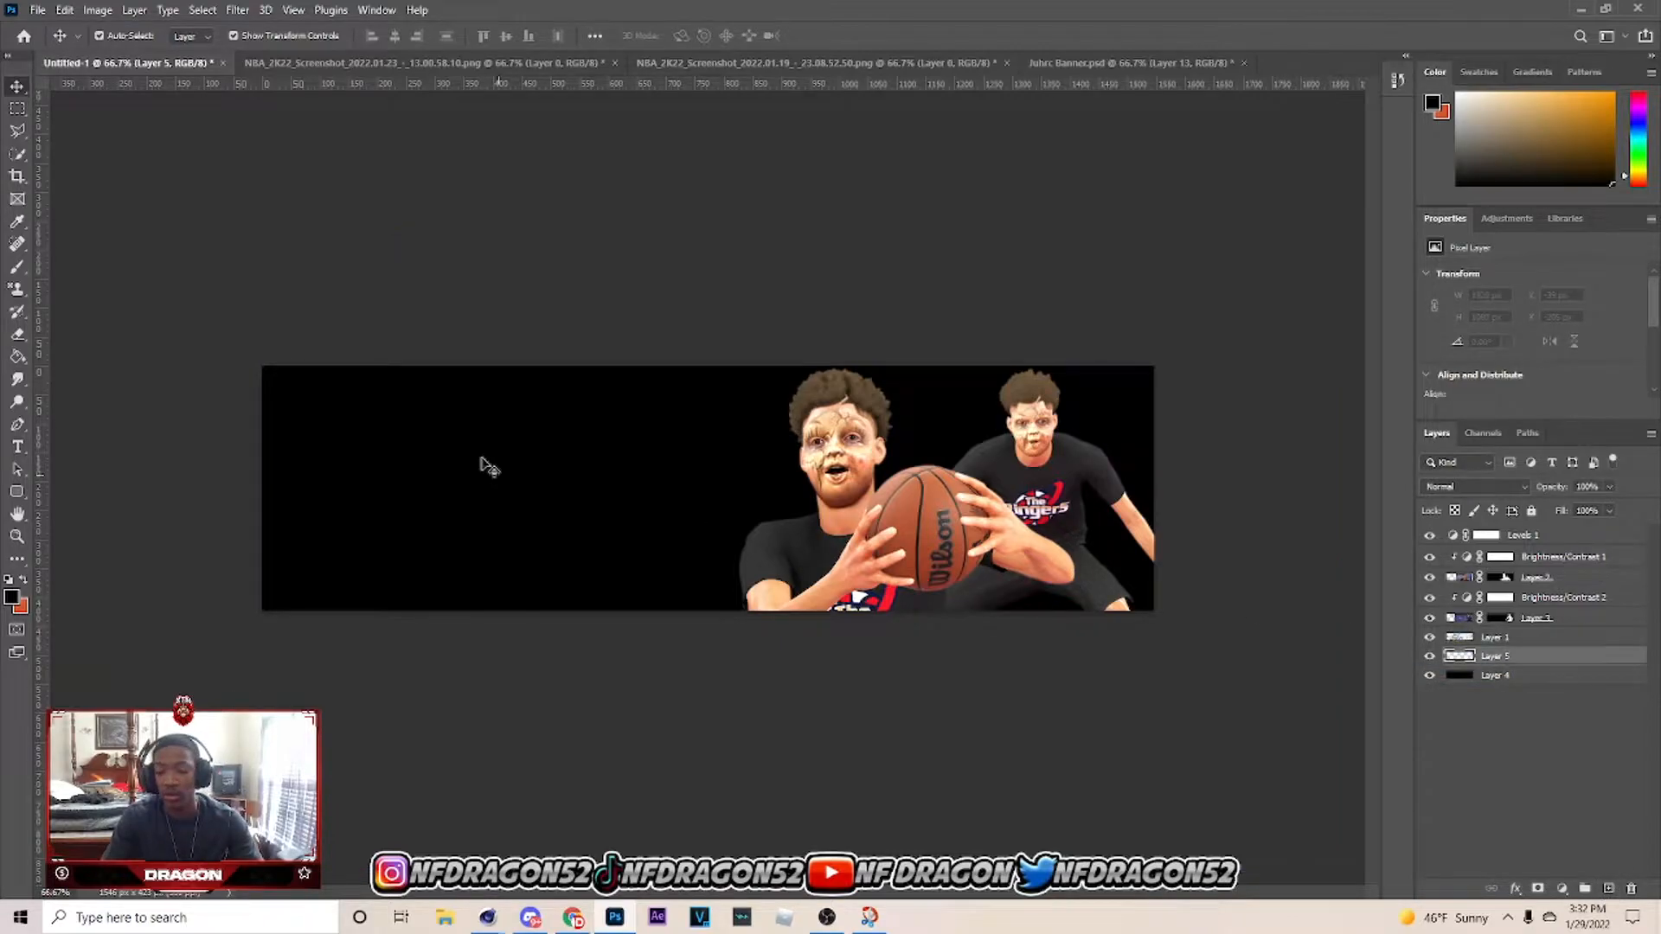
# Activate the Brush tool and set its foreground colour to D8572A.
pyautogui.press('b')
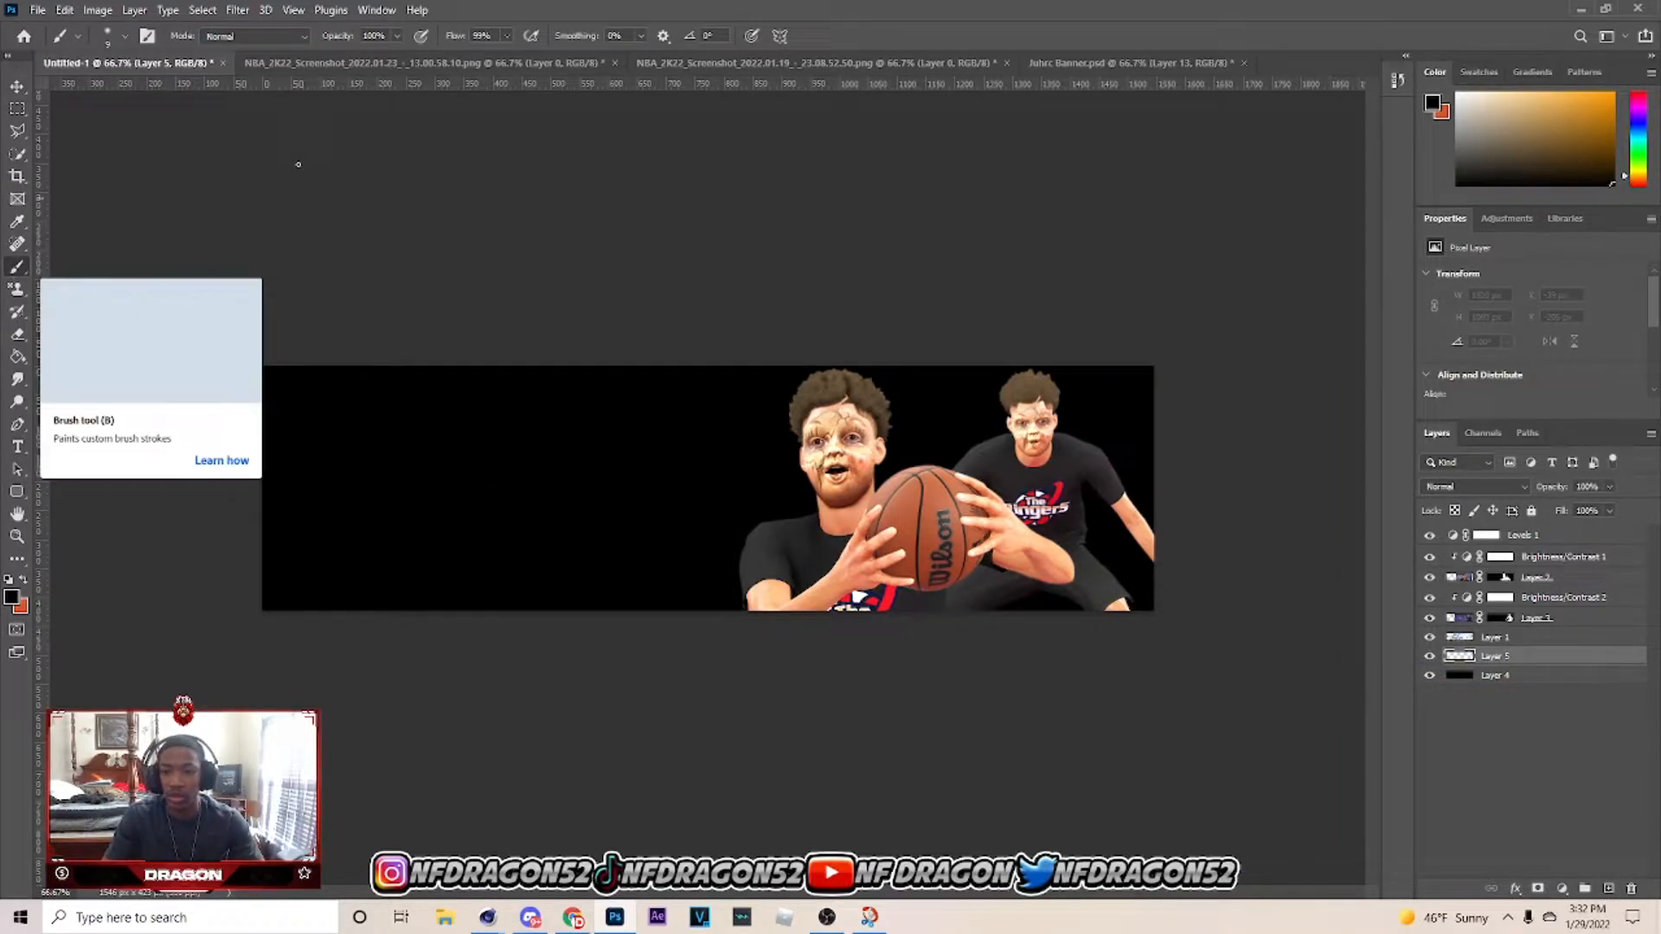
pyautogui.click(14, 598)
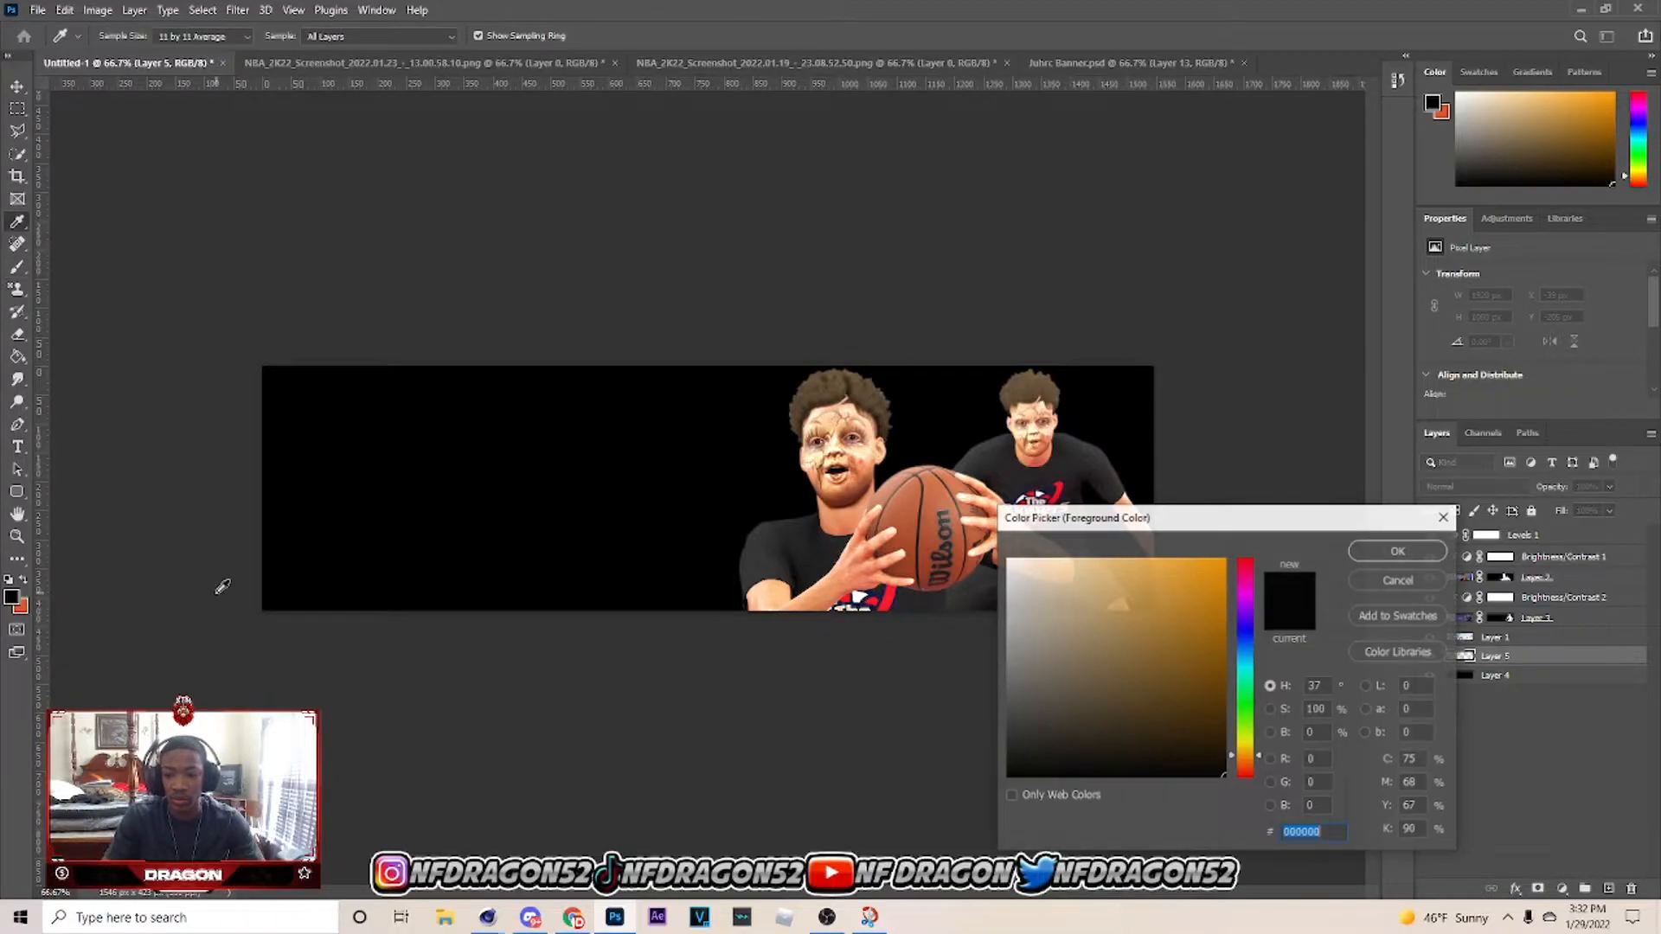
pyautogui.write('D8572A')
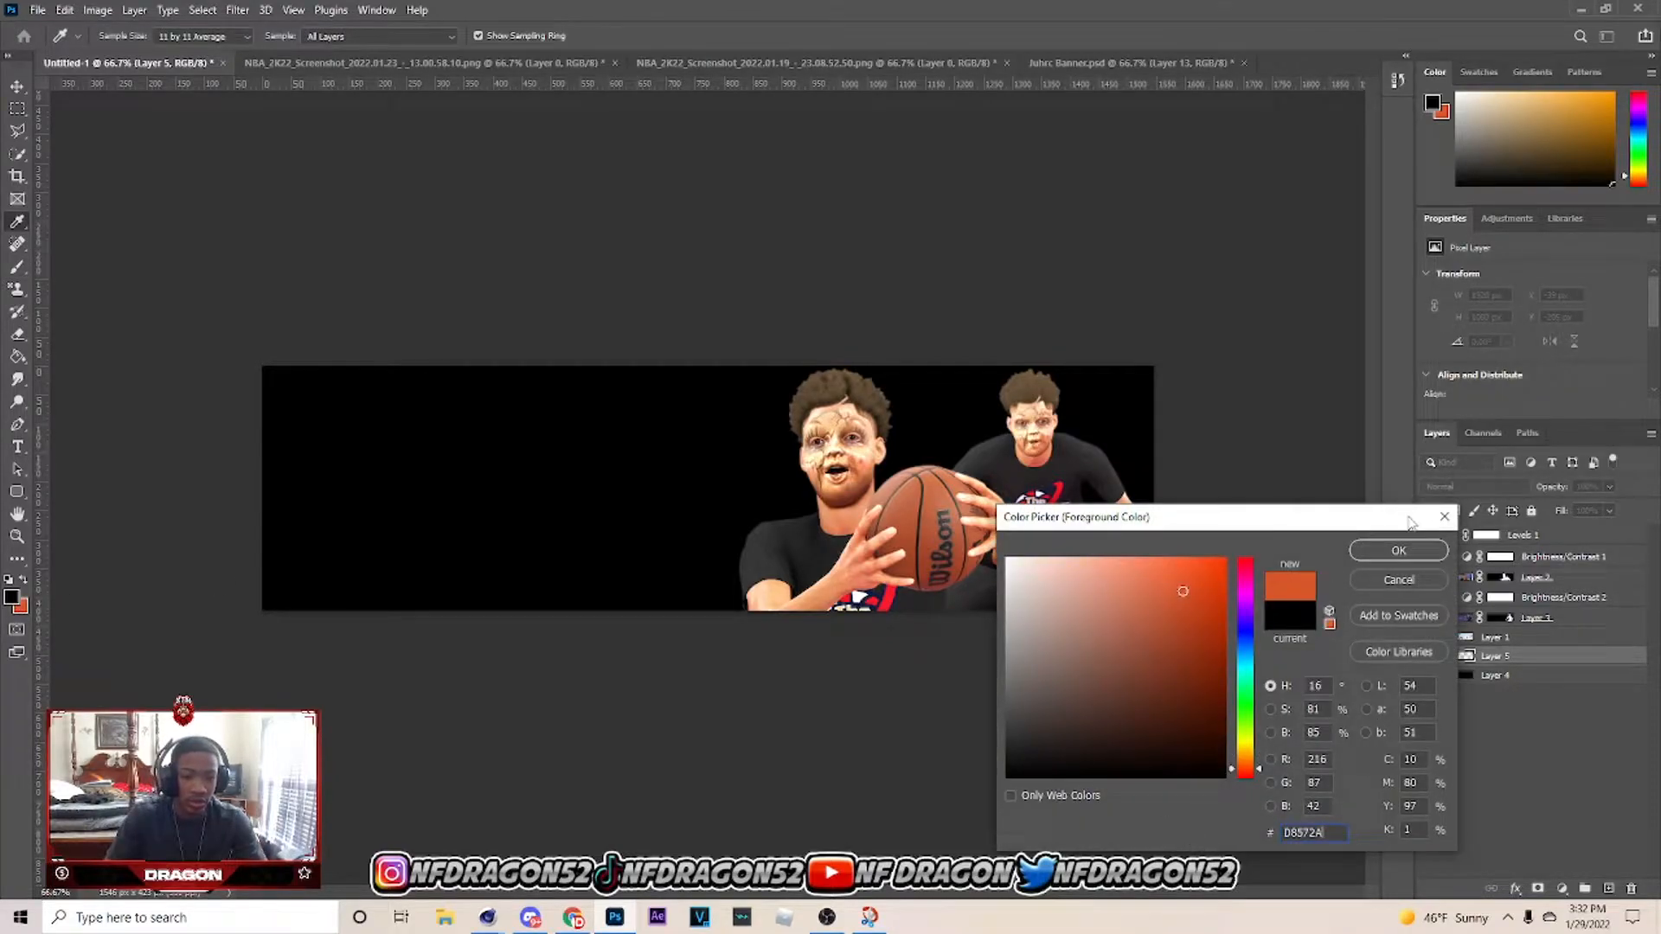
pyautogui.click(1410, 551)
# Paint a D8572A glow behind both players on the new layer with a soft 500 px brush.
pyautogui.press(']')
pyautogui.press(']')
pyautogui.press(']')
pyautogui.press(']')
pyautogui.press(']')
pyautogui.press(']')
pyautogui.press(']')
pyautogui.press(']')
pyautogui.press(']')
pyautogui.press(']')
pyautogui.press(']')
pyautogui.press(']')
pyautogui.press(']')
pyautogui.press(']')
pyautogui.press(']')
pyautogui.press('[')
pyautogui.press('[')
pyautogui.click(892, 548)
pyautogui.moveTo(905, 553)
pyautogui.mouseDown()
pyautogui.moveTo(861, 561)
pyautogui.moveTo(1003, 543)
pyautogui.moveTo(1028, 549)
pyautogui.moveTo(1013, 579)
pyautogui.moveTo(884, 583)
pyautogui.moveTo(1027, 583)
pyautogui.moveTo(988, 567)
pyautogui.moveTo(843, 590)
pyautogui.moveTo(1012, 587)
pyautogui.mouseUp()
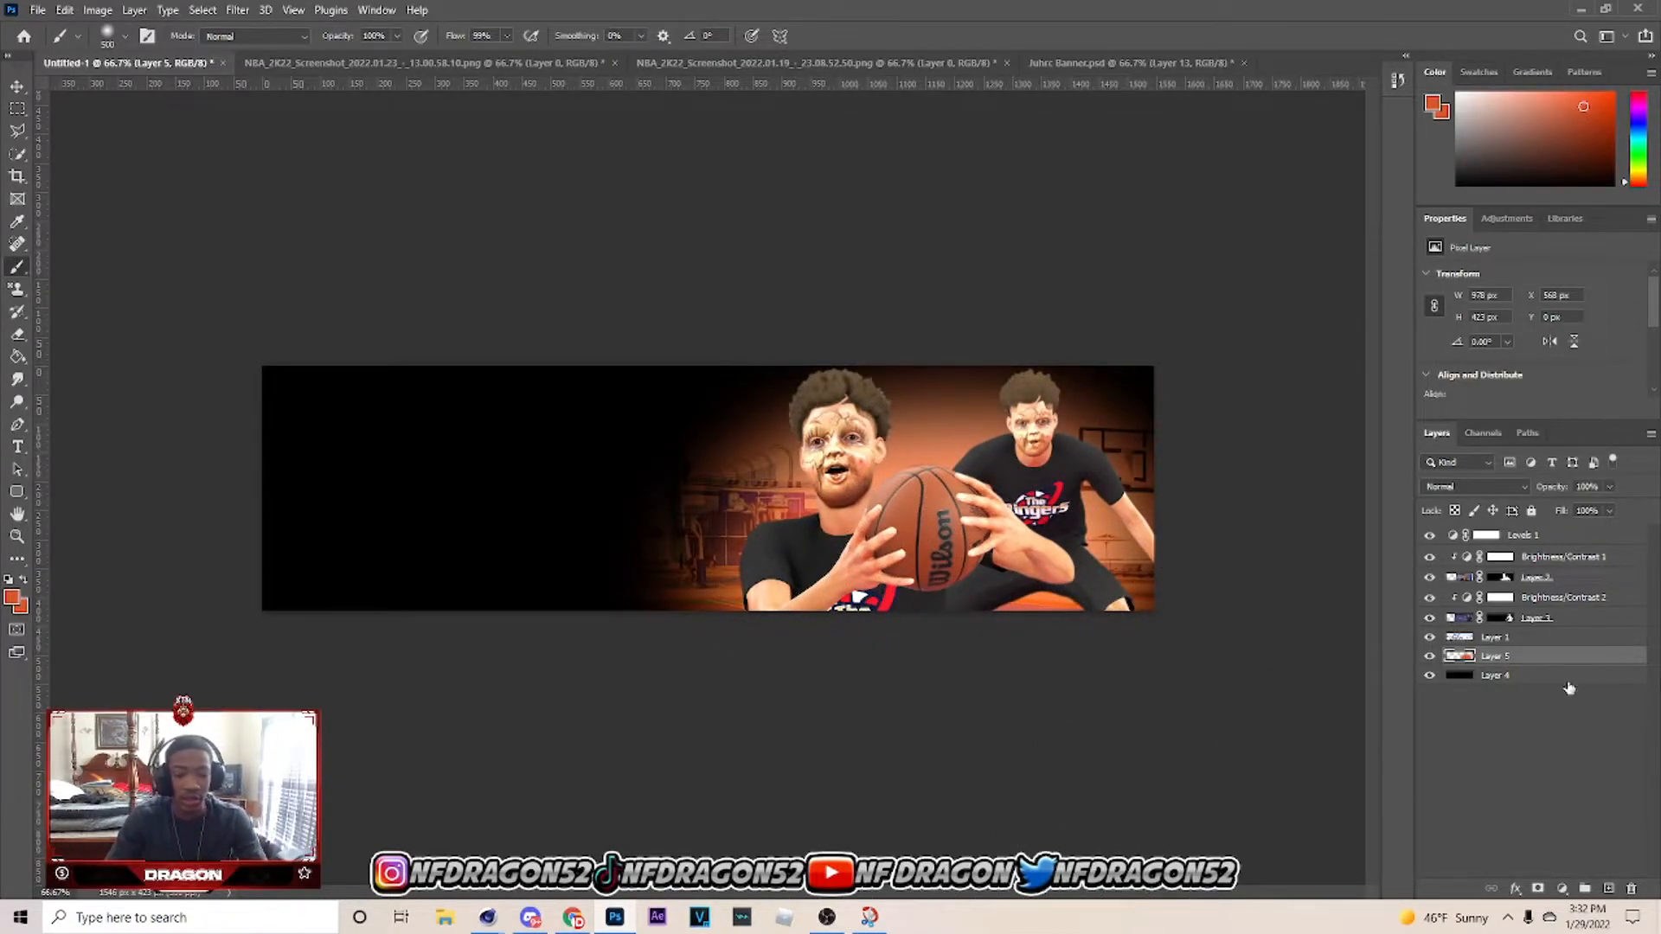
# Fill a new layer above the court image with D8572A, set it to Color blend mode and lower its opacity to about 26%.
pyautogui.click(1549, 636)
pyautogui.click(1609, 889)
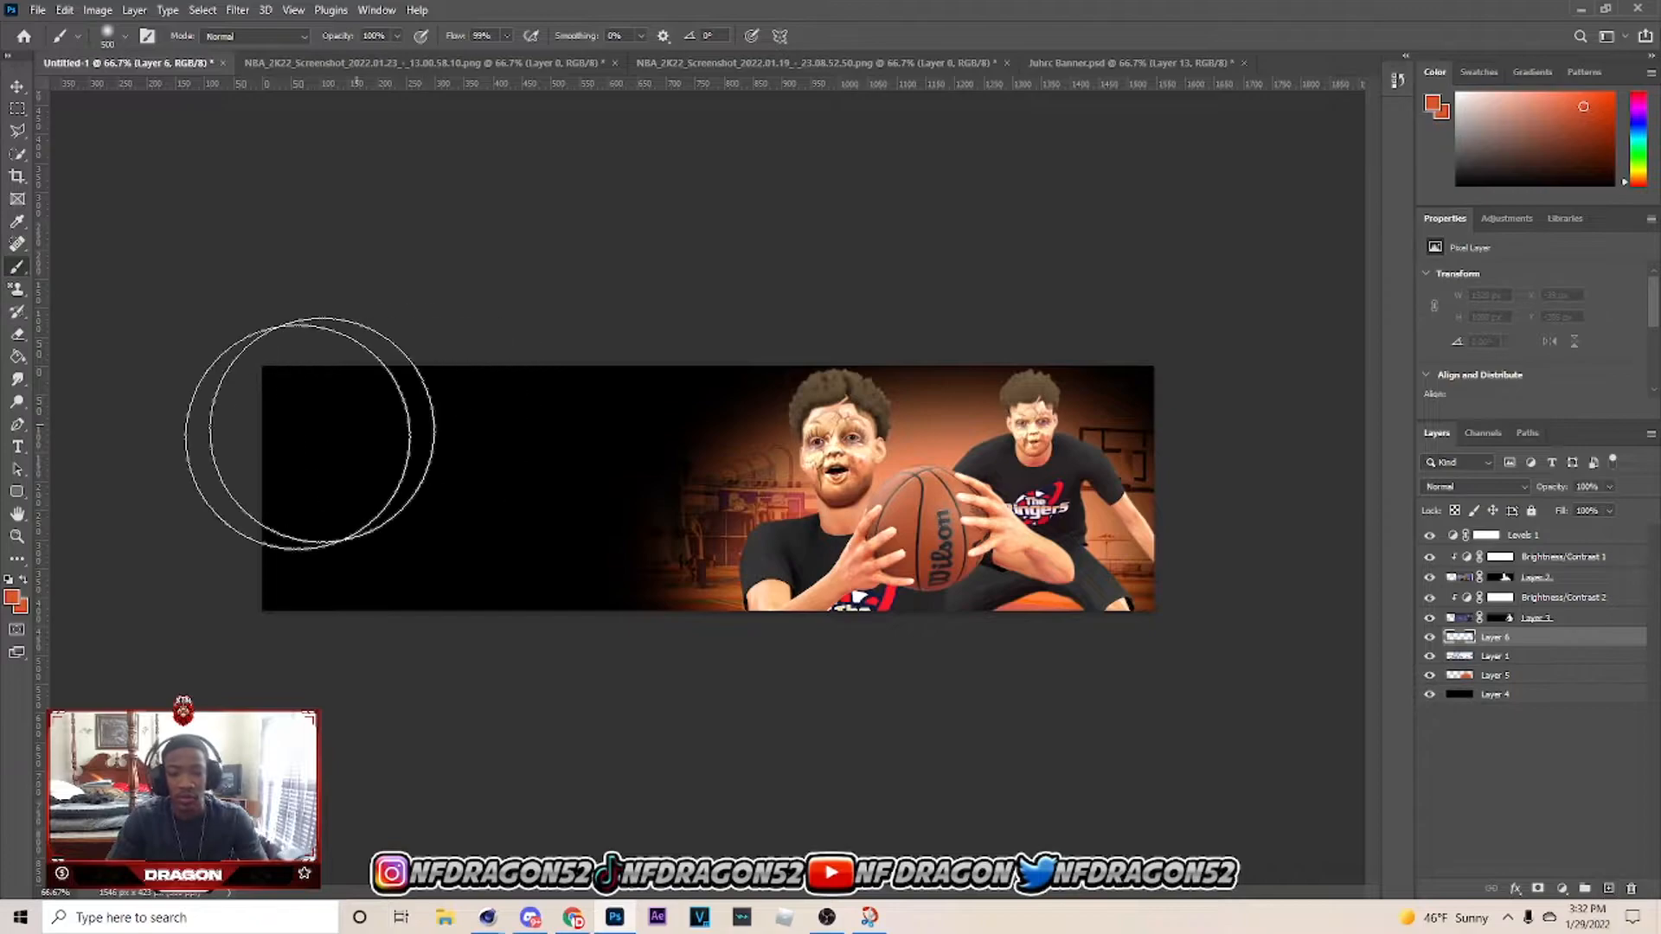
pyautogui.hotkey('alt', 'BackSpace')
pyautogui.click(1467, 487)
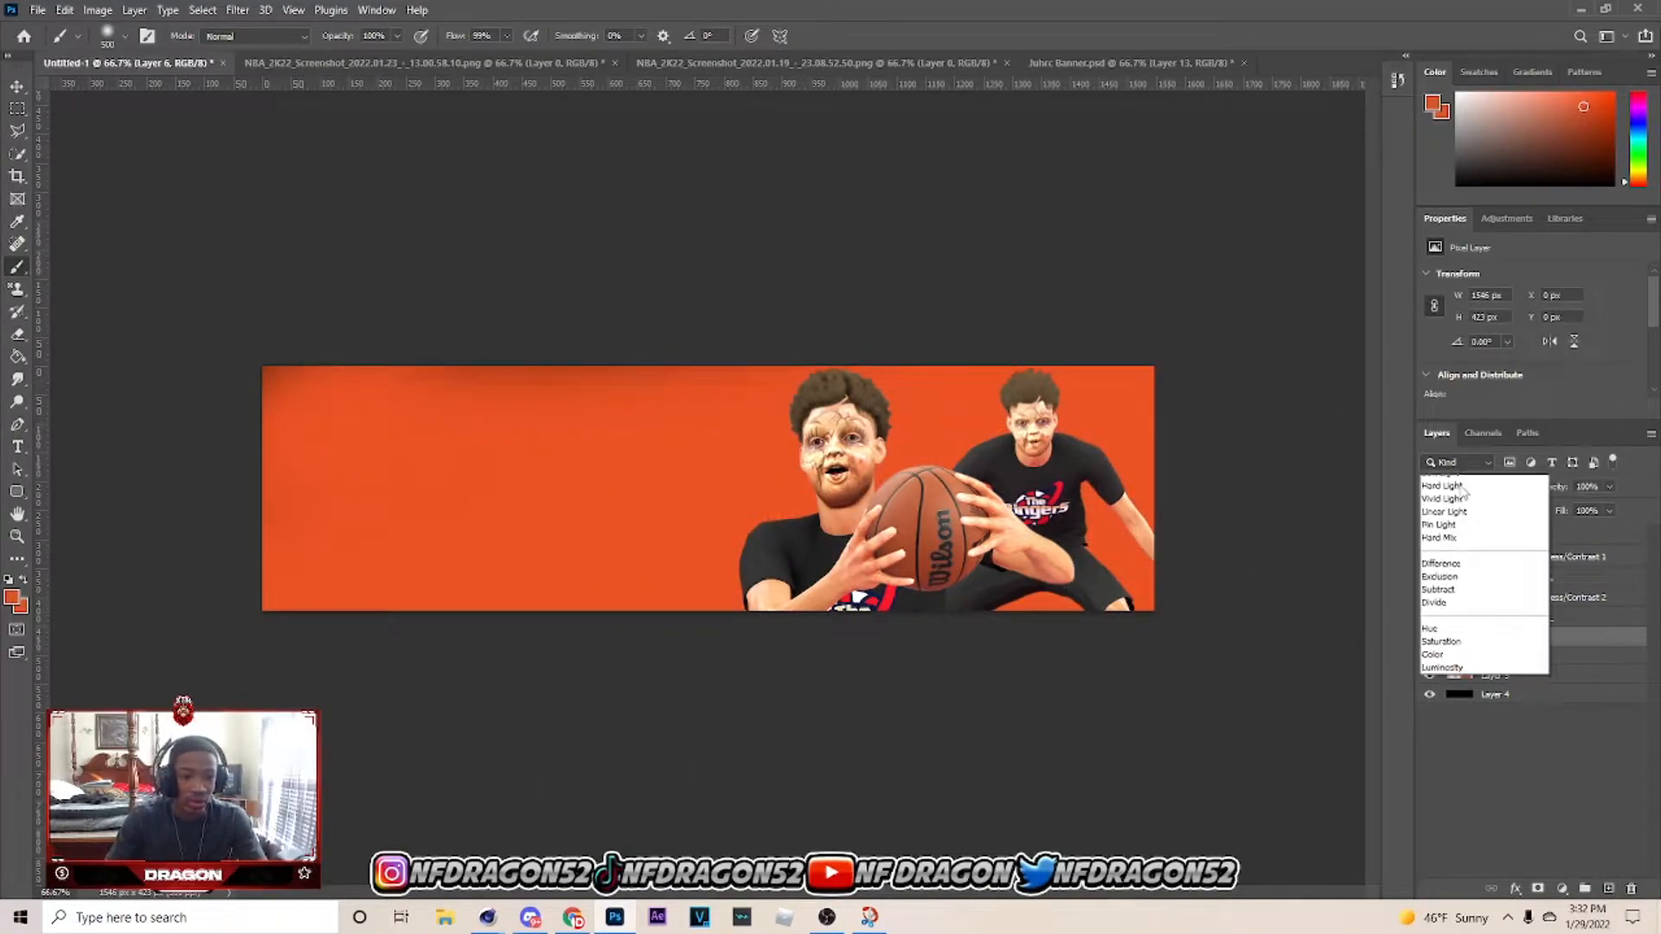
pyautogui.click(1449, 865)
pyautogui.moveTo(1608, 487); pyautogui.dragTo(1566, 511)
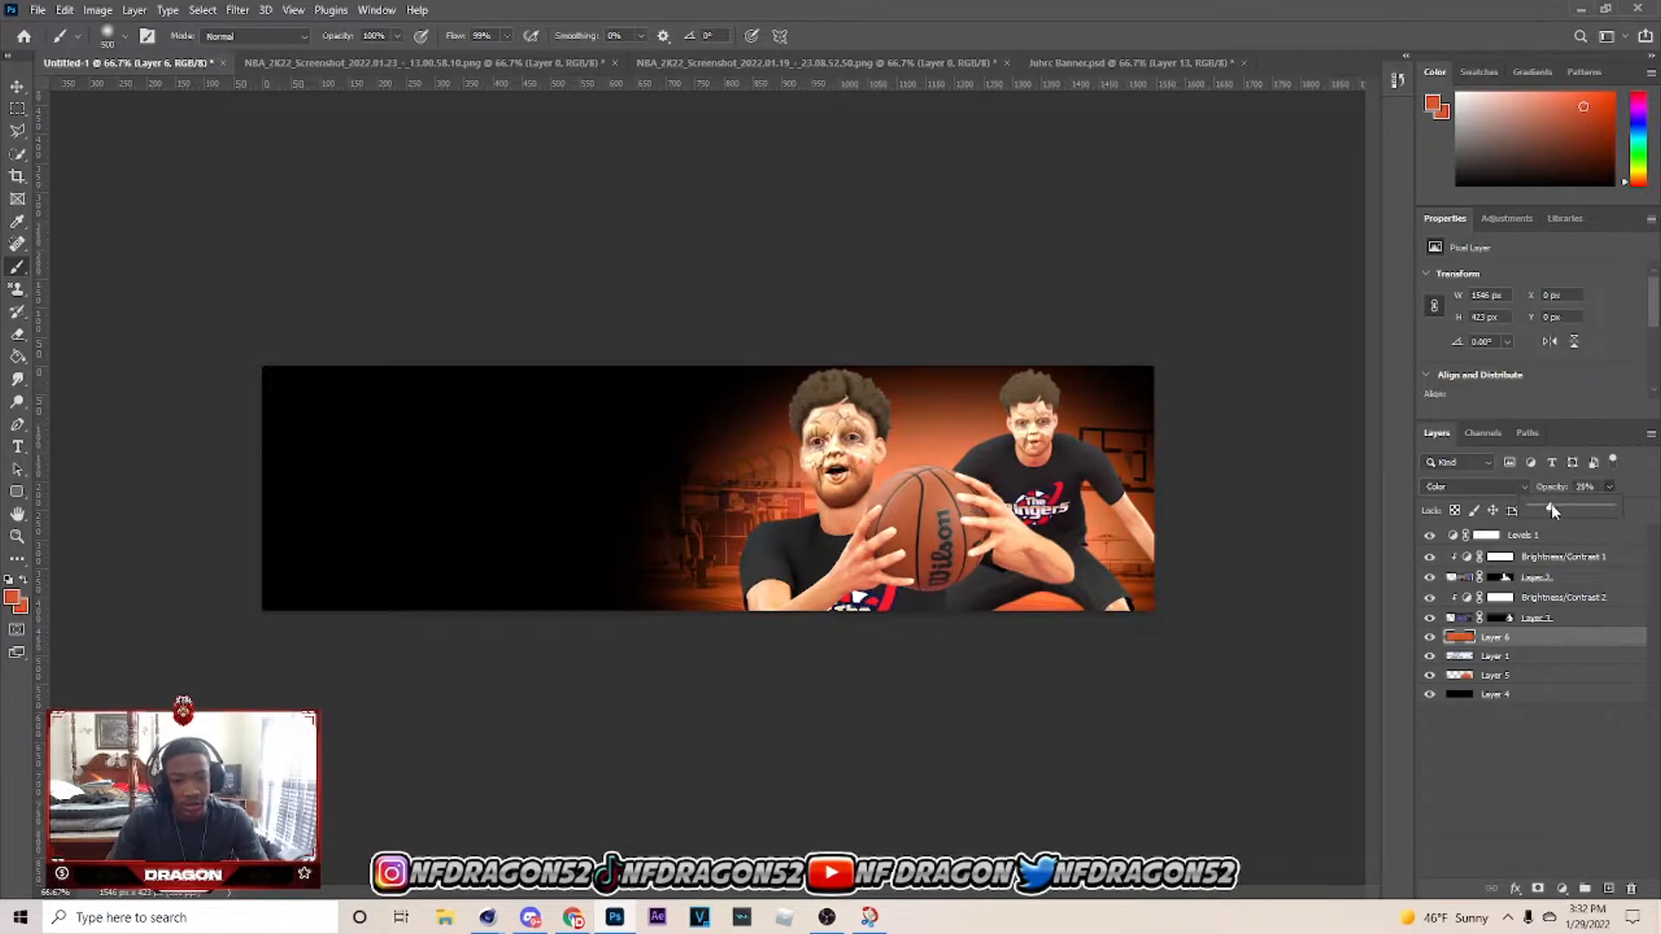
# Copy hex DB7C26 from the Coolors palette in the browser and set it as Photoshop's foreground colour.
pyautogui.click(573, 917)
pyautogui.click(823, 594)
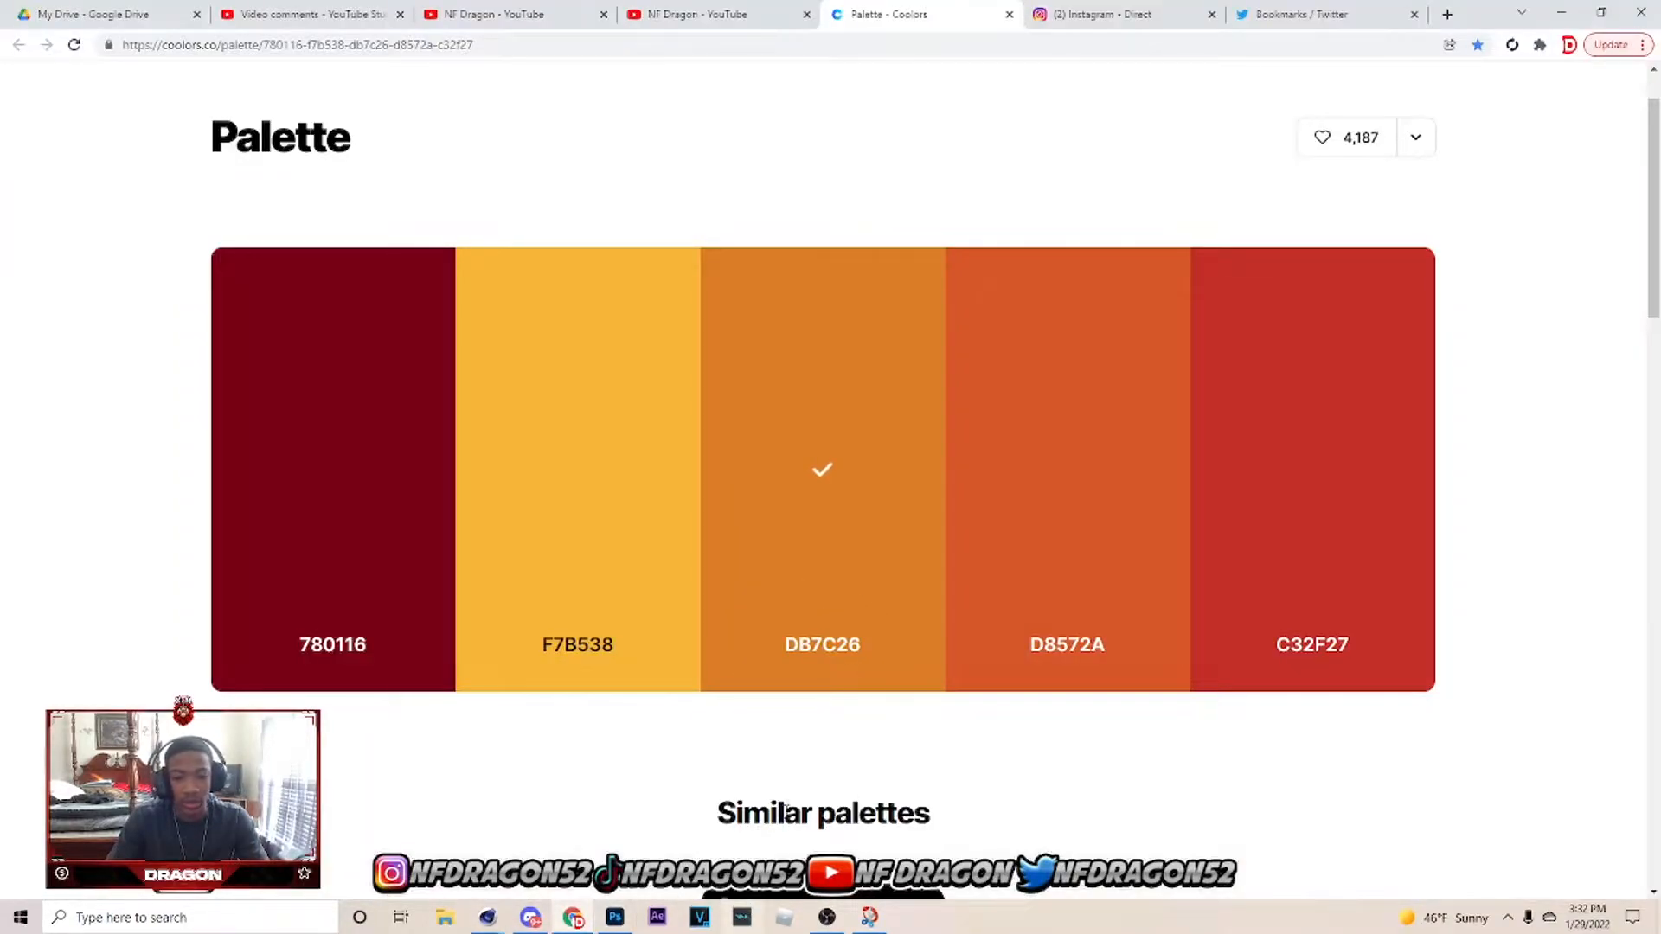
pyautogui.click(615, 917)
pyautogui.click(12, 597)
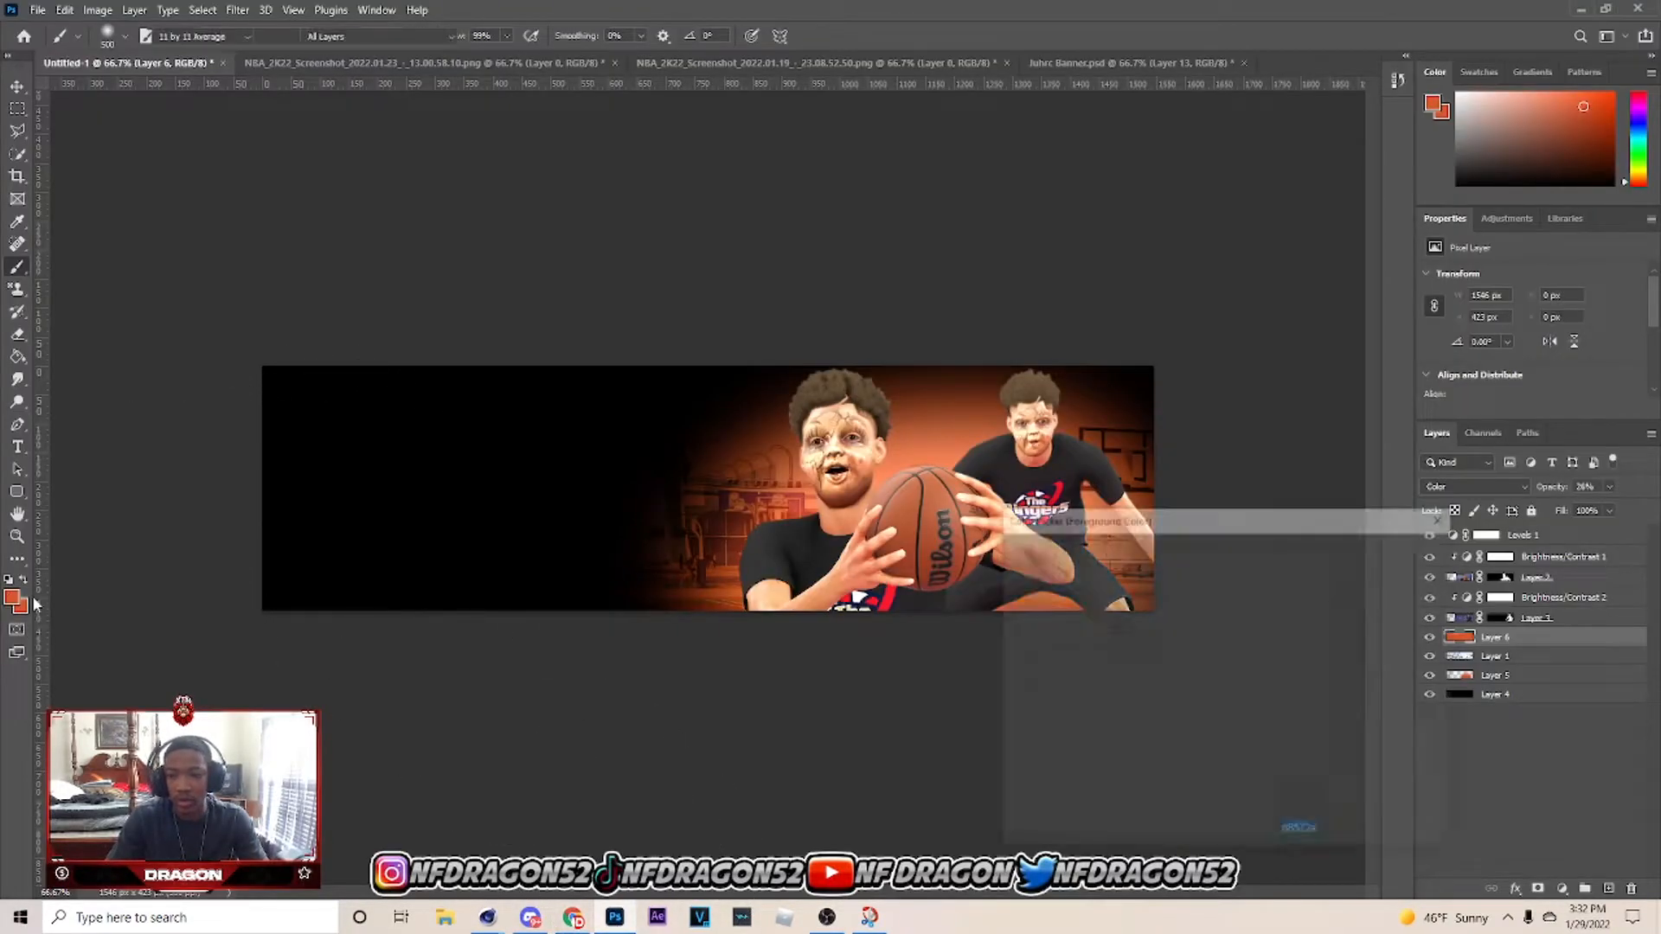
pyautogui.hotkey('ctrl', 'v')
pyautogui.click(1398, 554)
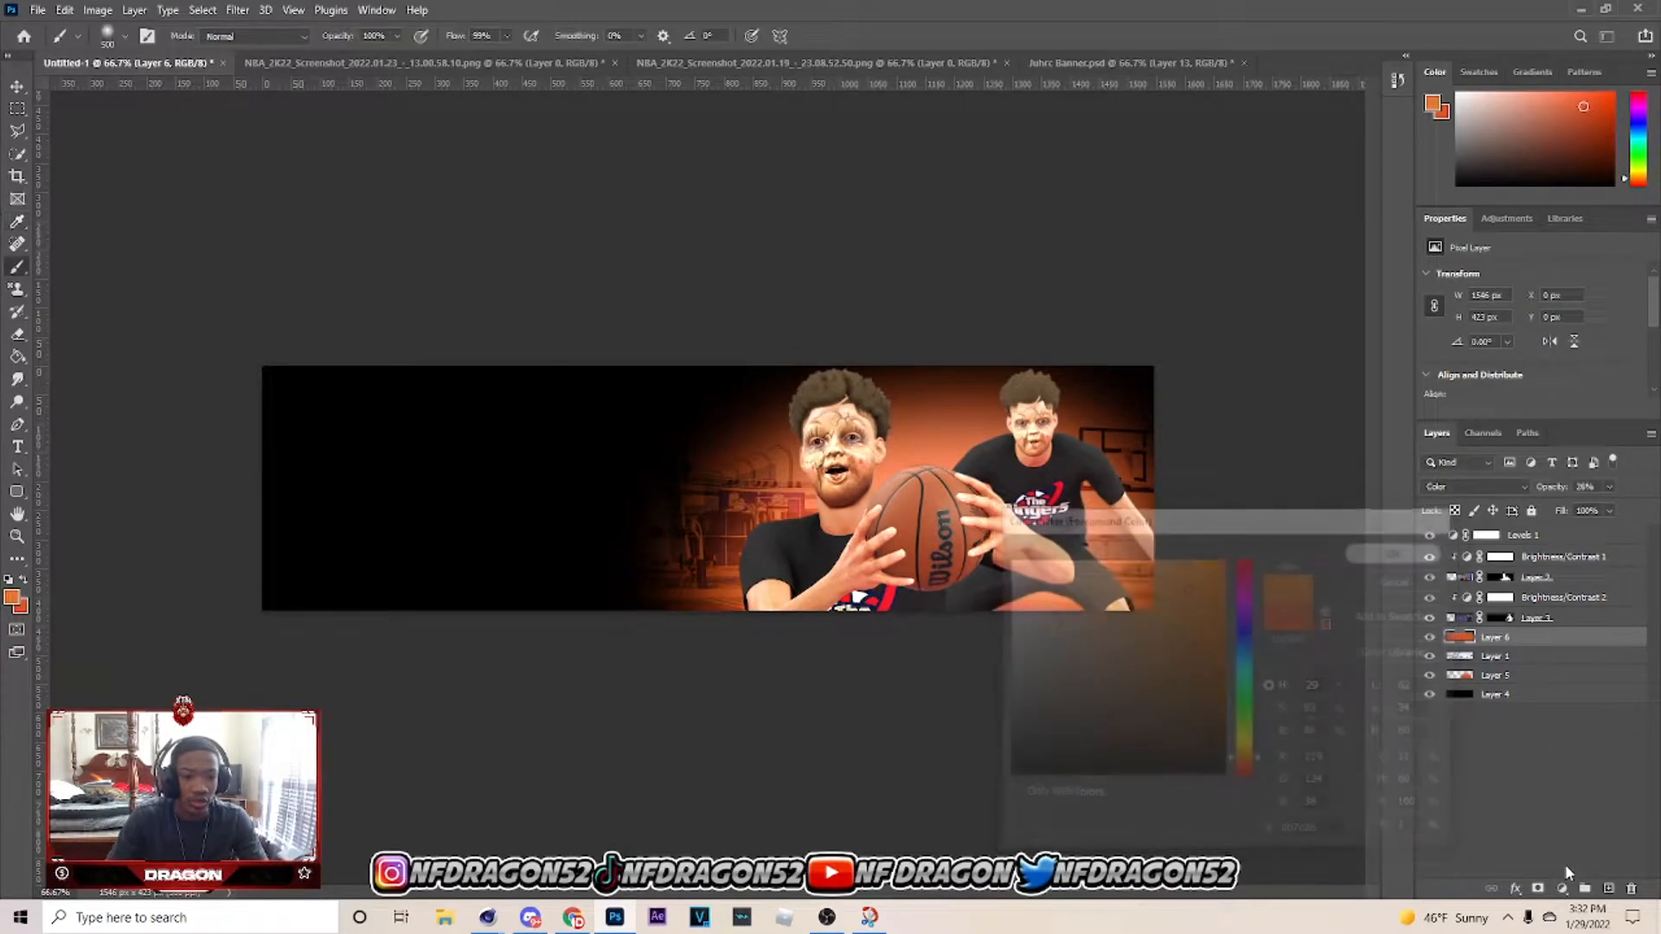
# Fill a new layer above Layer 6 with DB7C26 in Color mode at 42% opacity, and set Layer 6's opacity to 79%.
pyautogui.click(1609, 889)
pyautogui.moveTo(1531, 642); pyautogui.dragTo(1537, 660)
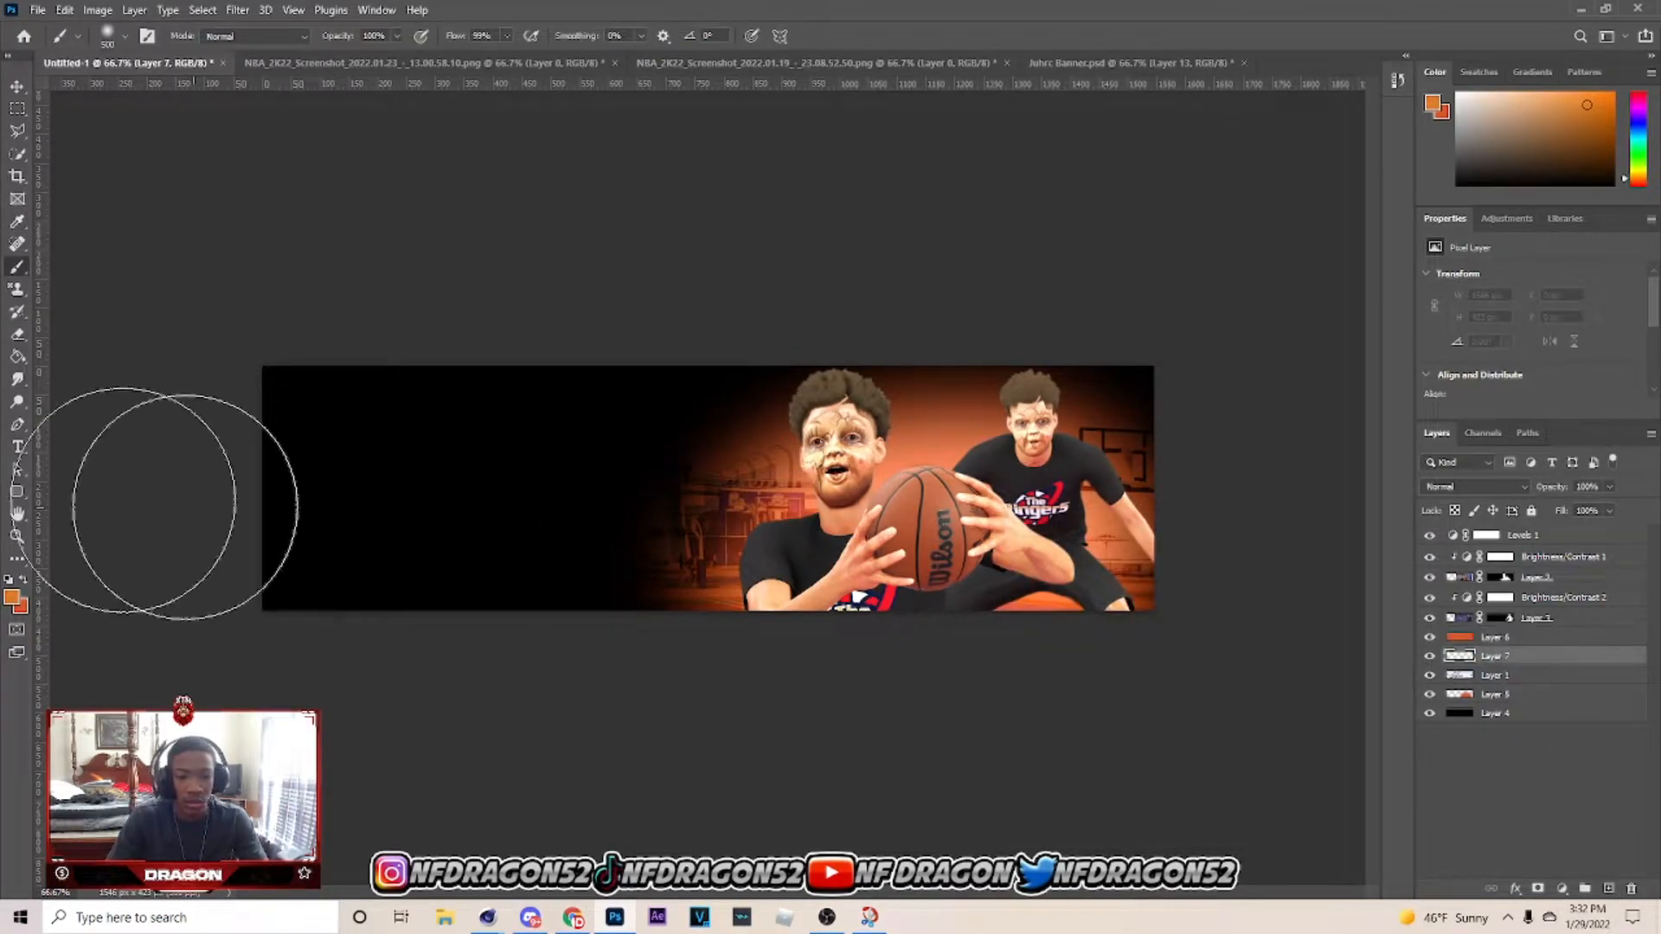
pyautogui.moveTo(185, 504); pyautogui.dragTo(378, 742)
pyautogui.click(1472, 487)
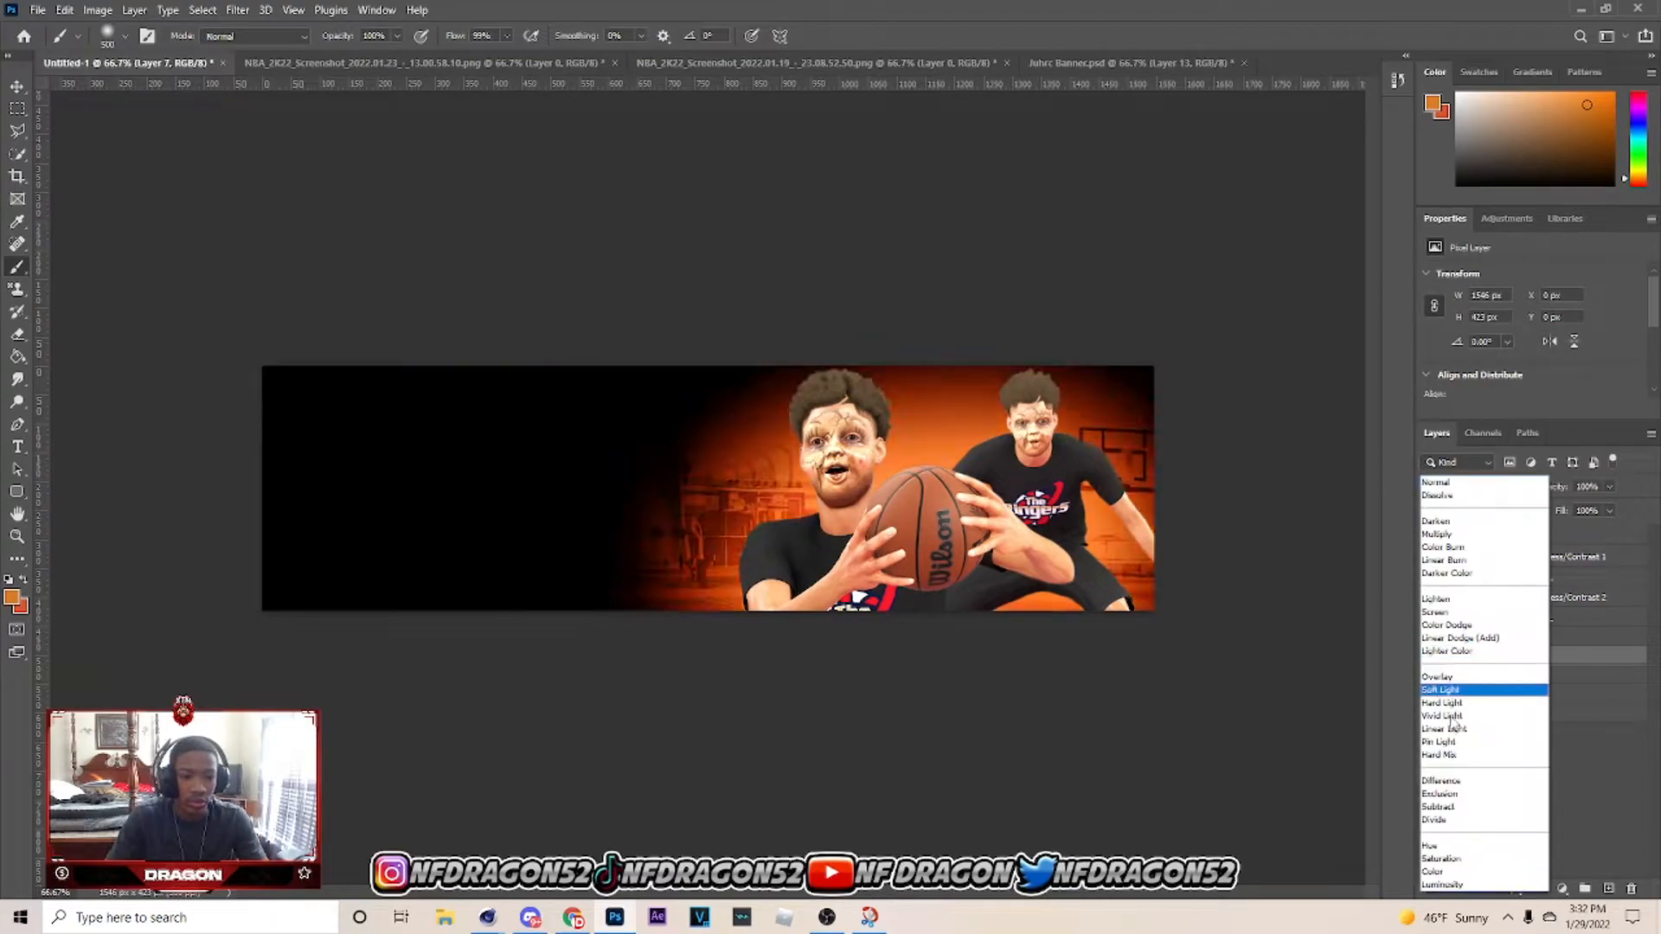
pyautogui.click(1440, 880)
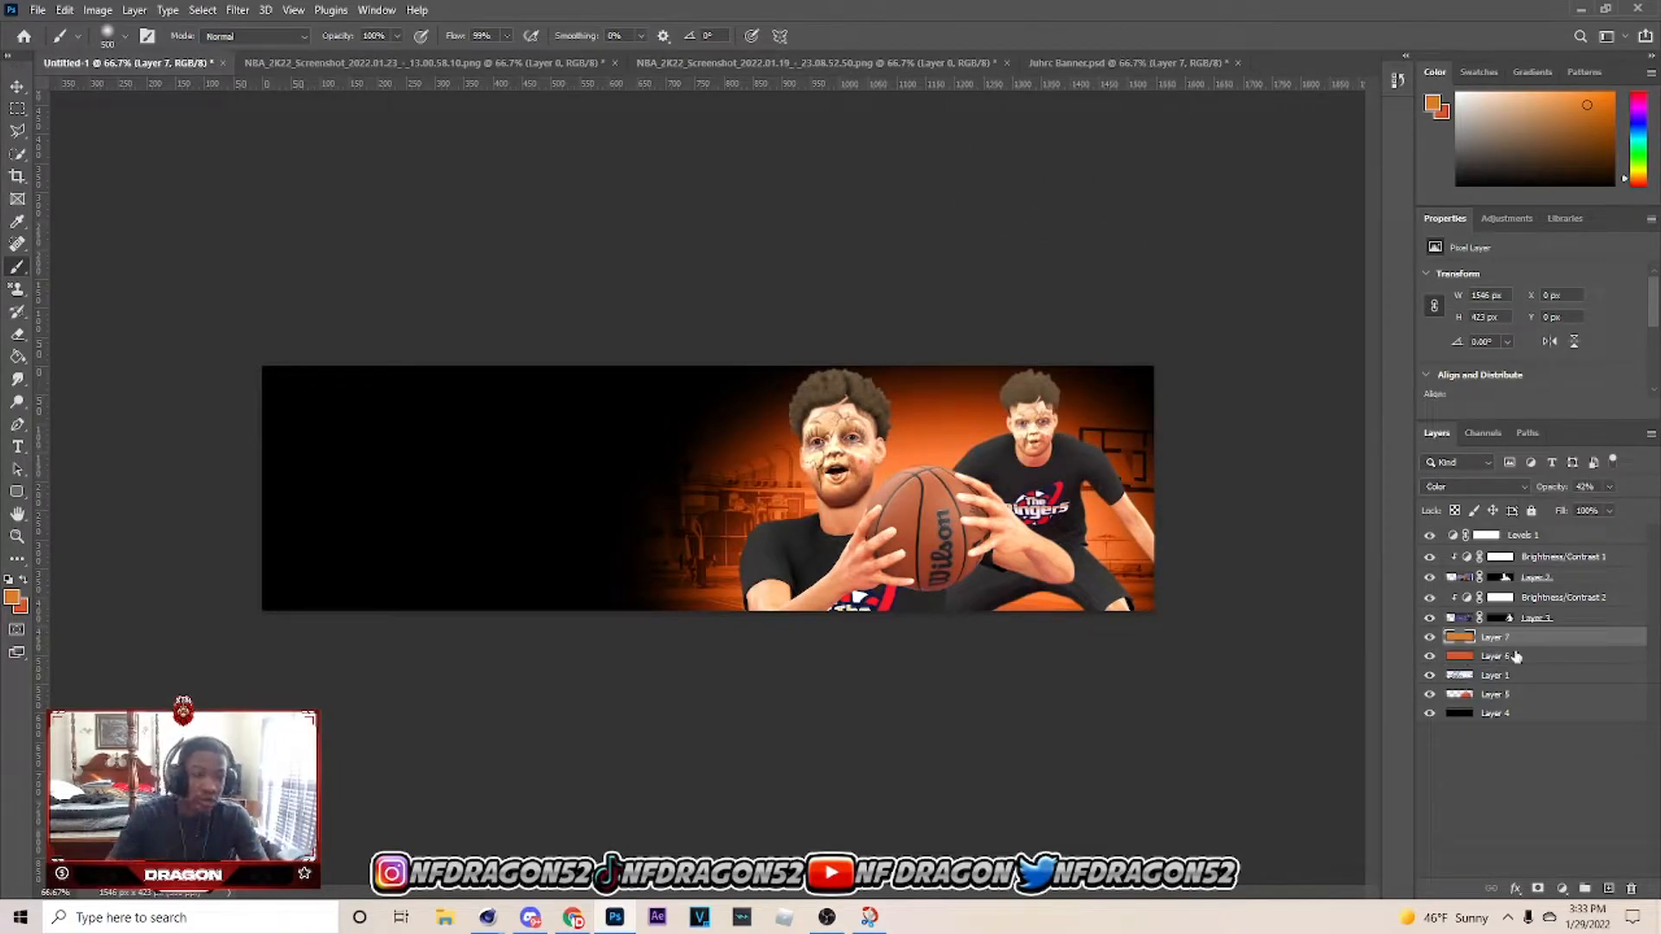
pyautogui.click(1519, 661)
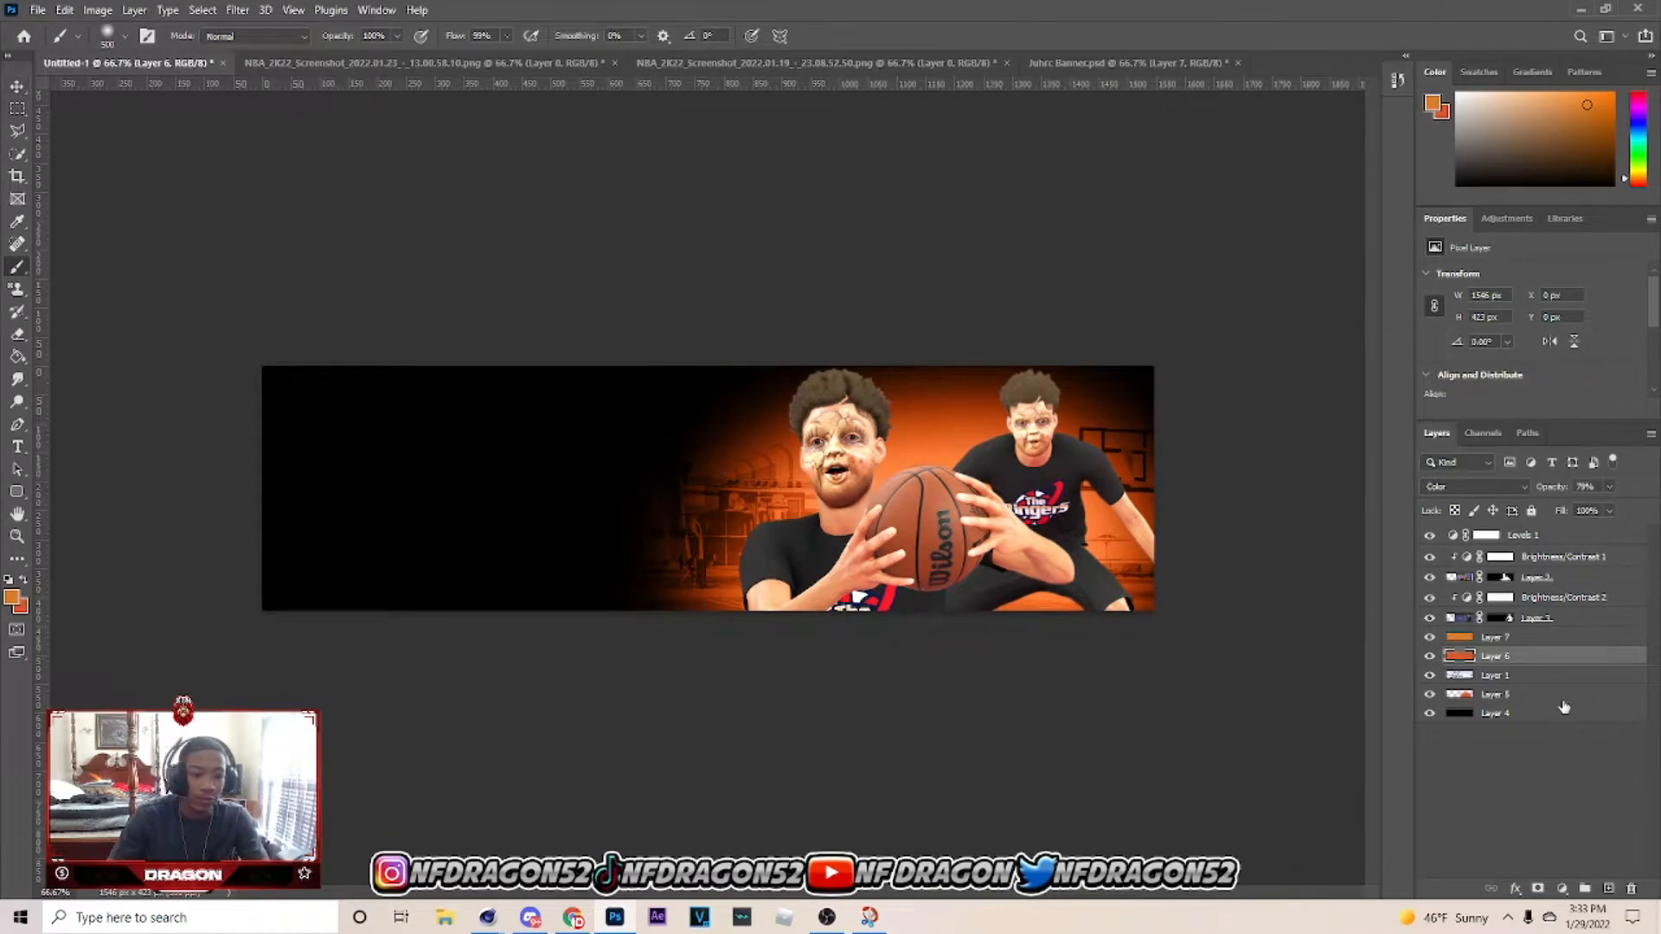
# Add a layer above Layer 5 and paint a D8572A glow across the court on the banner's left side with a 300 px brush.
pyautogui.click(1546, 694)
pyautogui.click(1607, 888)
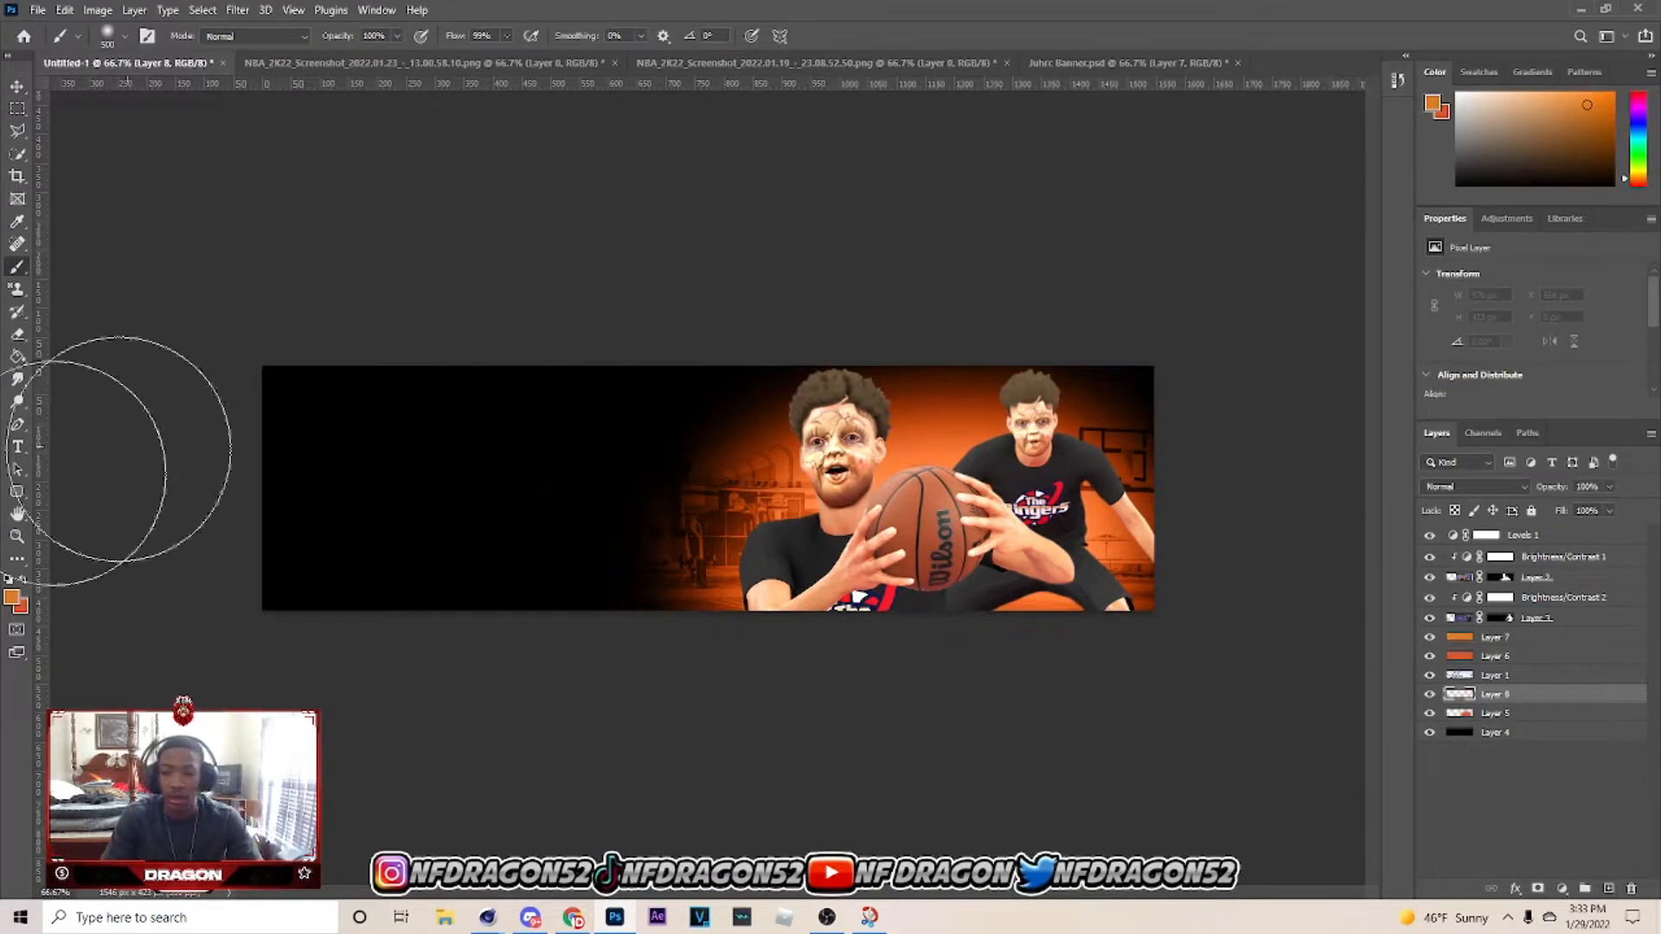
pyautogui.click(22, 579)
pyautogui.press('[')
pyautogui.press('[')
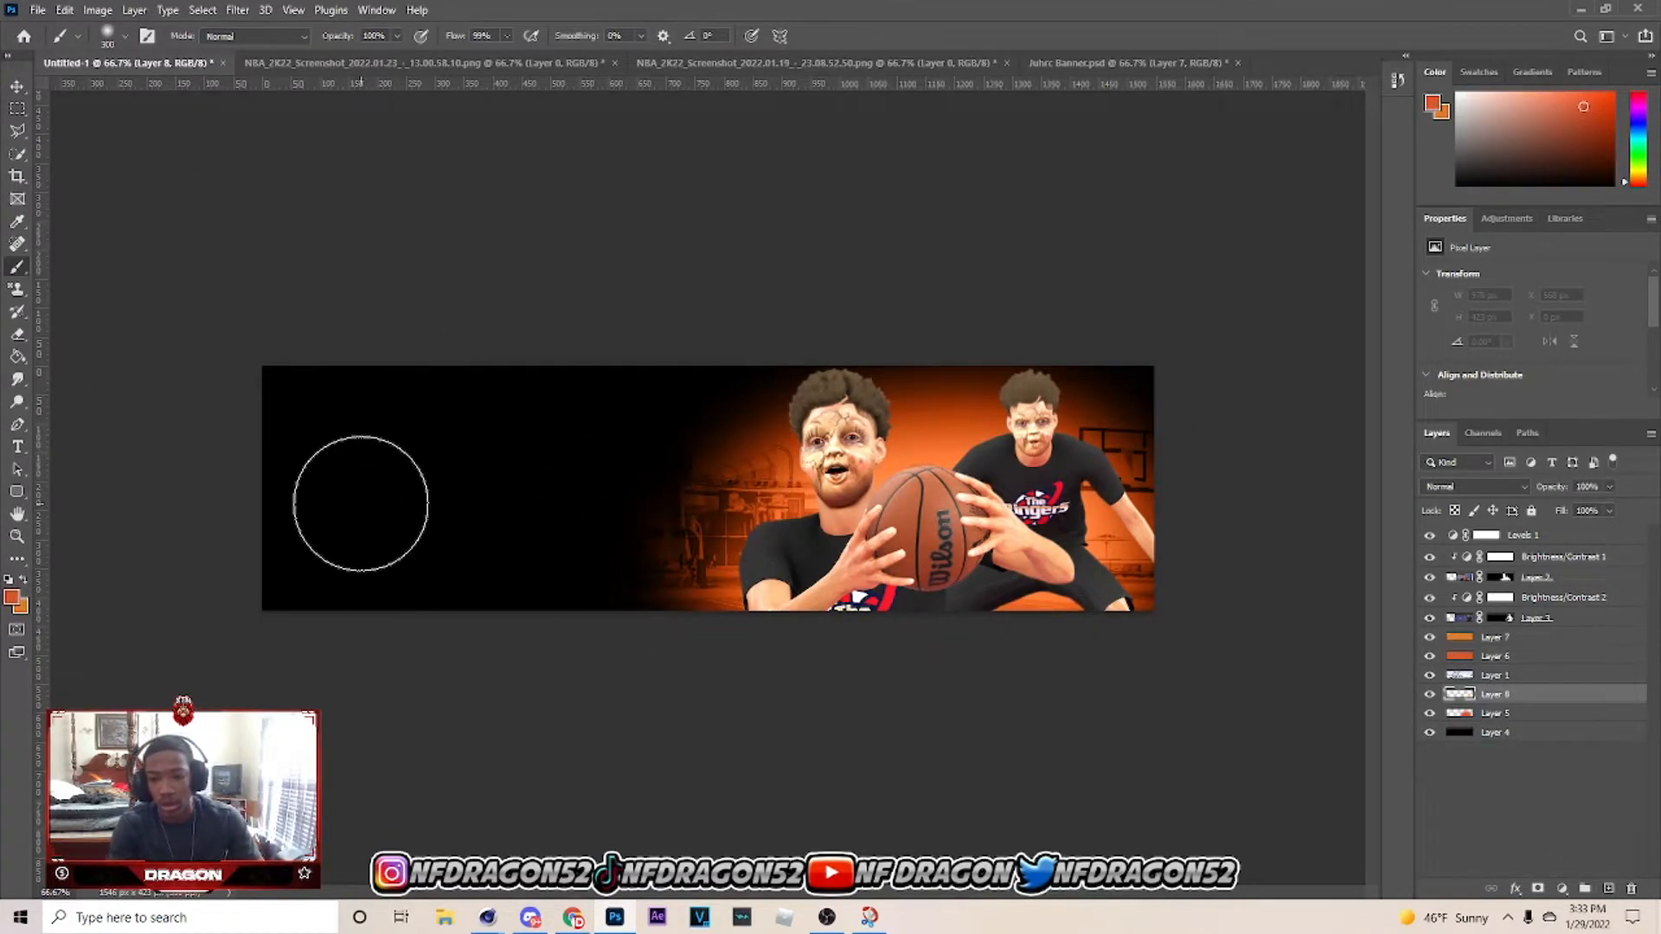
pyautogui.moveTo(326, 508)
pyautogui.mouseDown()
pyautogui.moveTo(786, 514)
pyautogui.moveTo(471, 510)
pyautogui.moveTo(371, 490)
pyautogui.mouseUp()
pyautogui.hotkey('ctrl', 'z')
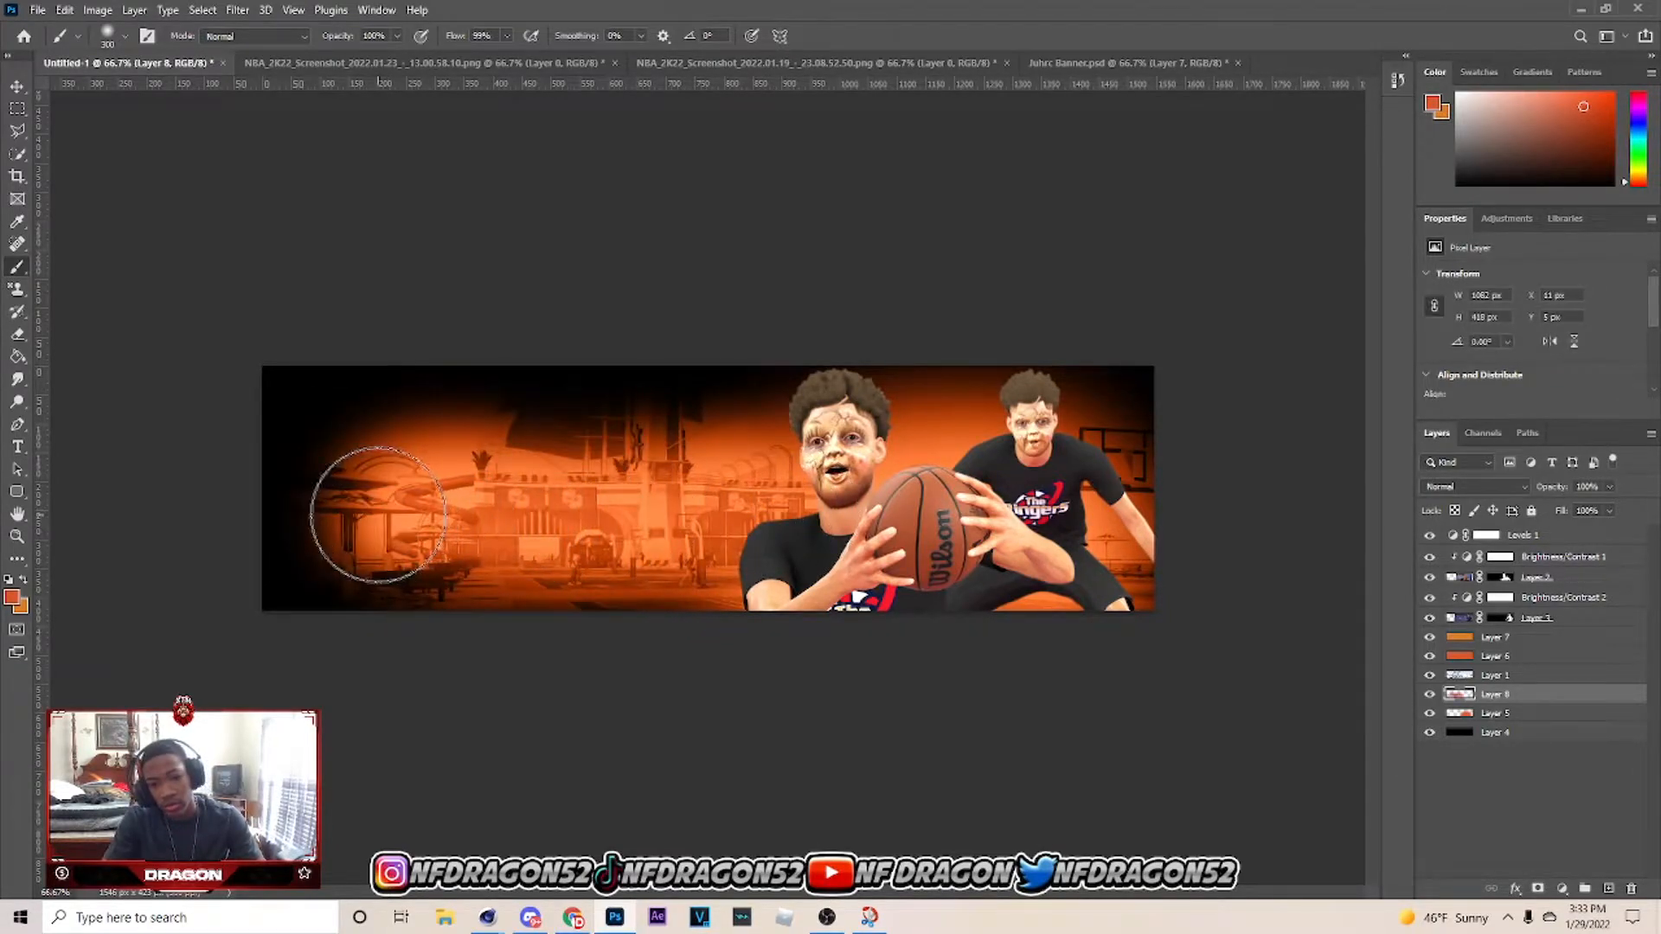
# Add a layer above Brightness/Contrast 1 and paint background-sampled orange between the players' heads with a soft 200 px brush.
pyautogui.press('v')
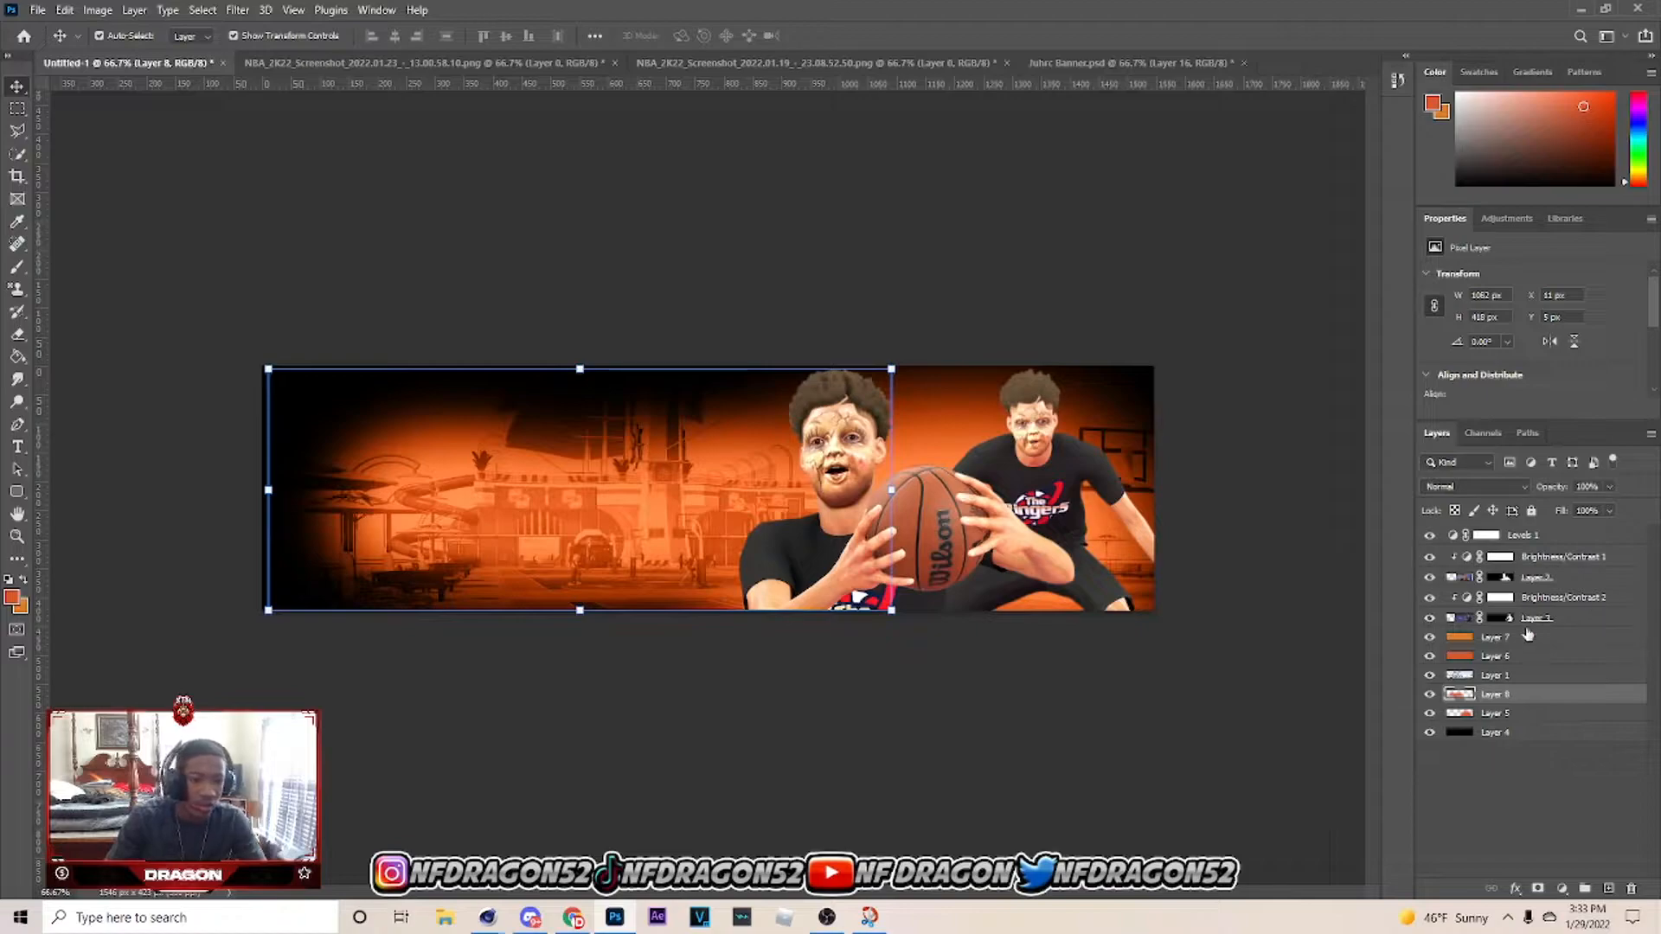
pyautogui.click(1501, 556)
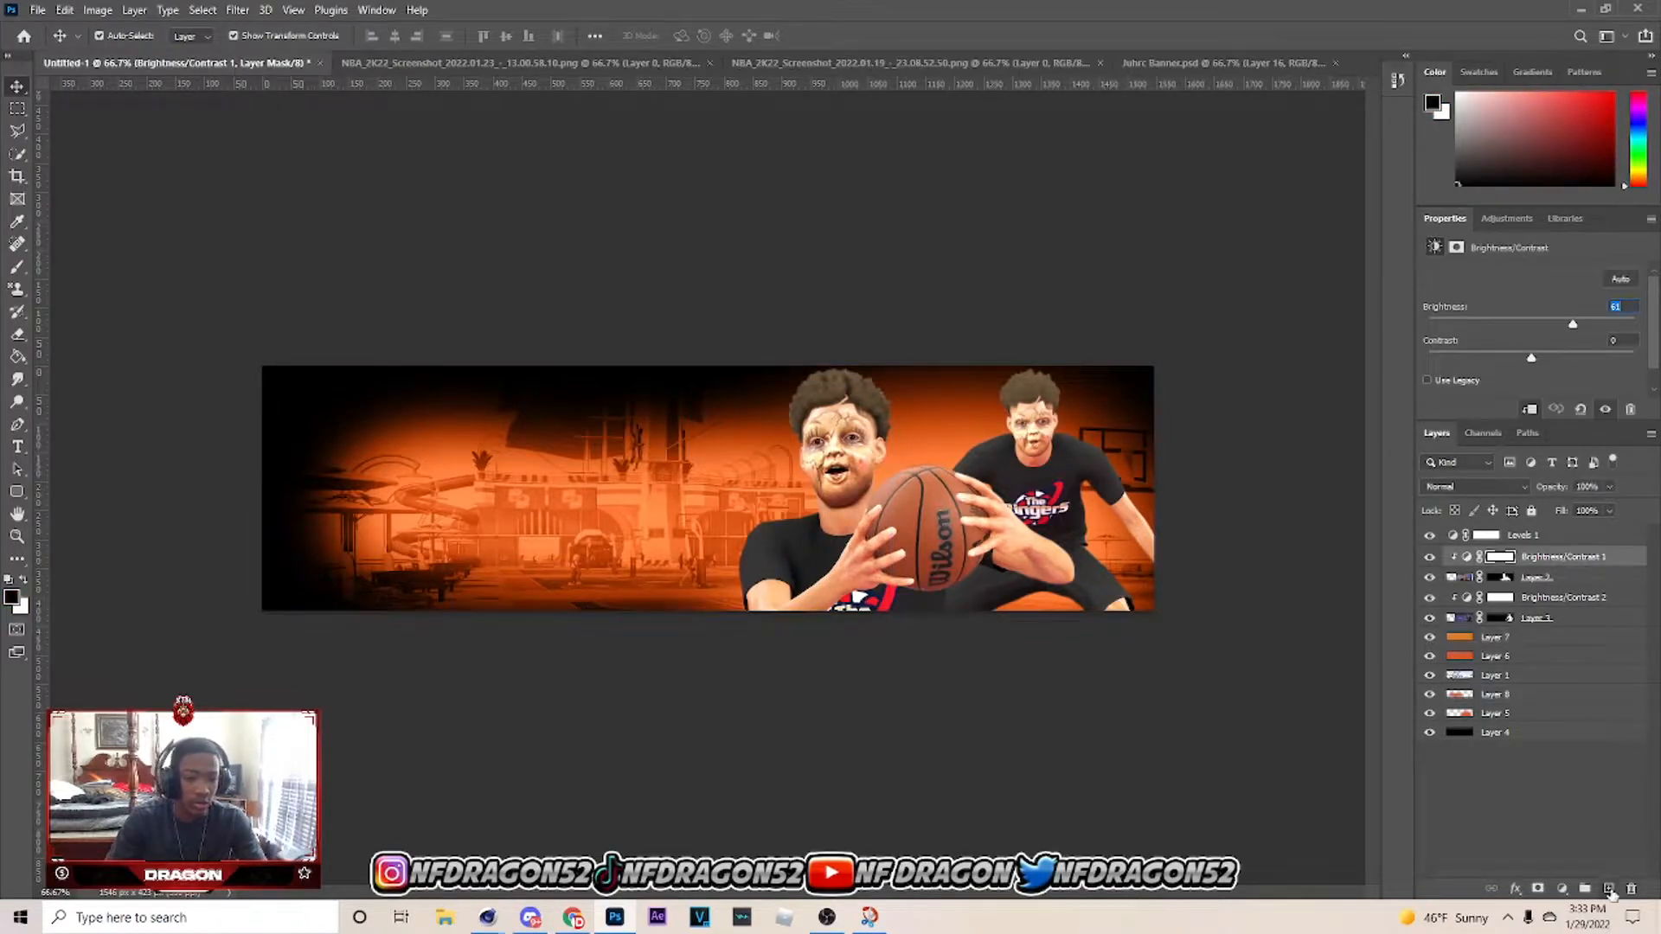
pyautogui.click(1609, 888)
pyautogui.press('b')
pyautogui.keyDown('alt'); pyautogui.click(927, 435); pyautogui.keyUp('alt')
pyautogui.press('[')
pyautogui.press('[')
pyautogui.keyDown('alt'); pyautogui.click(937, 432); pyautogui.keyUp('alt')
pyautogui.click(932, 428)
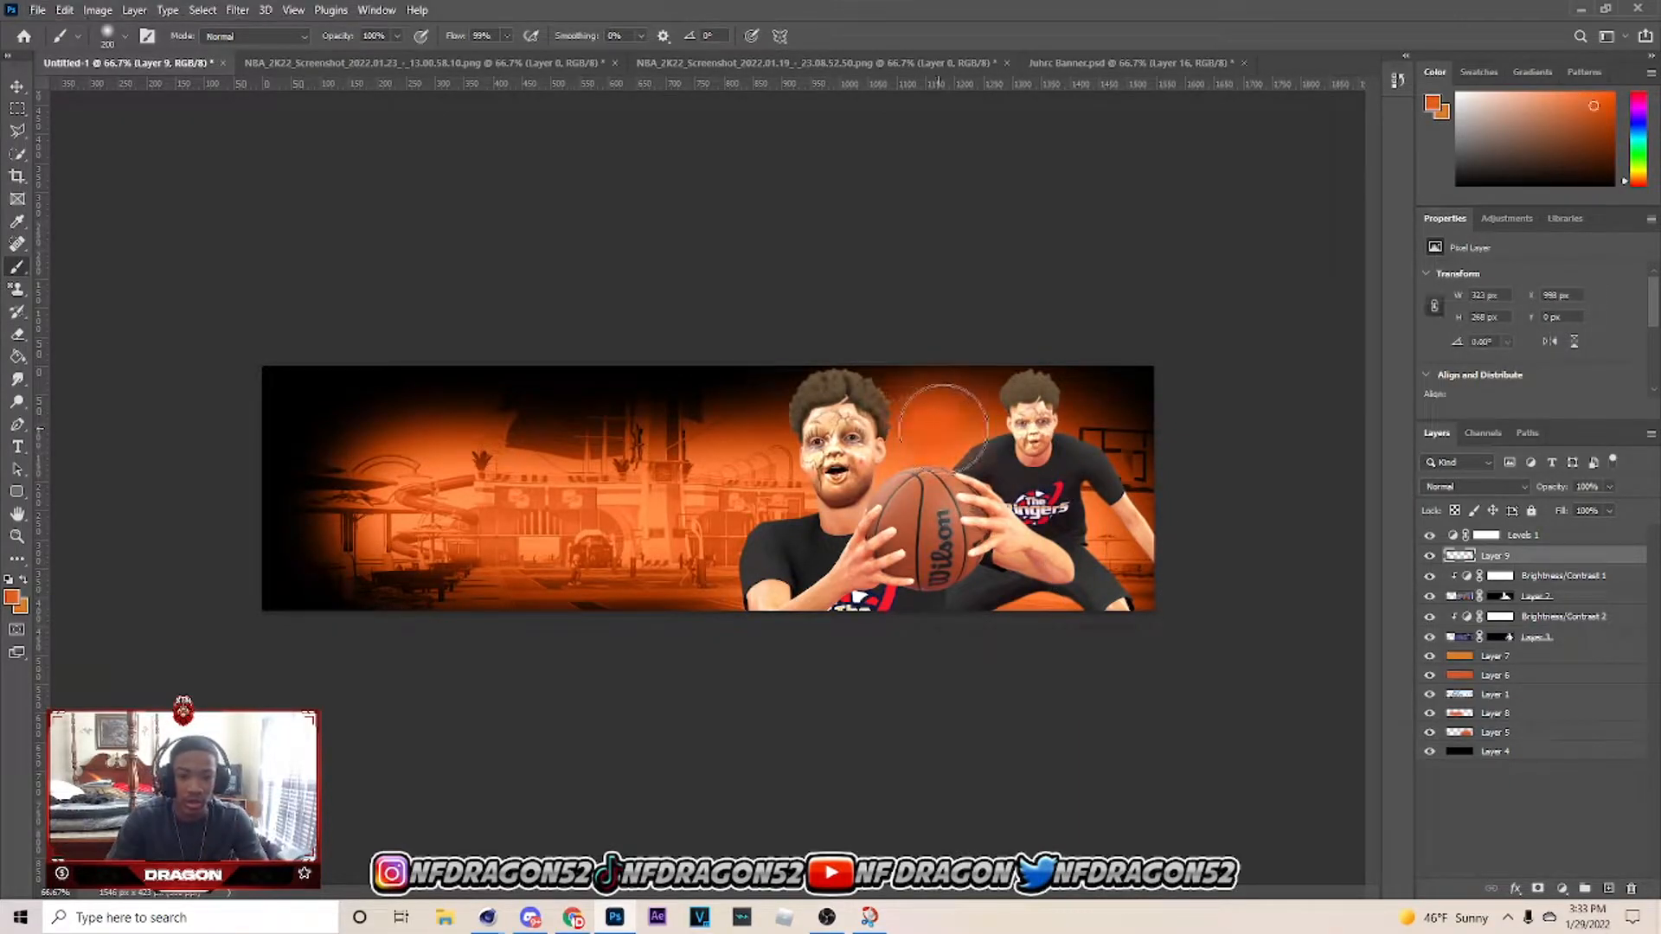
# Sample nearby oranges and dab glows over the crouching player's legs and the front player's shoulder on Layer 9.
pyautogui.keyDown('alt'); pyautogui.click(1104, 546); pyautogui.keyUp('alt')
pyautogui.click(1128, 562)
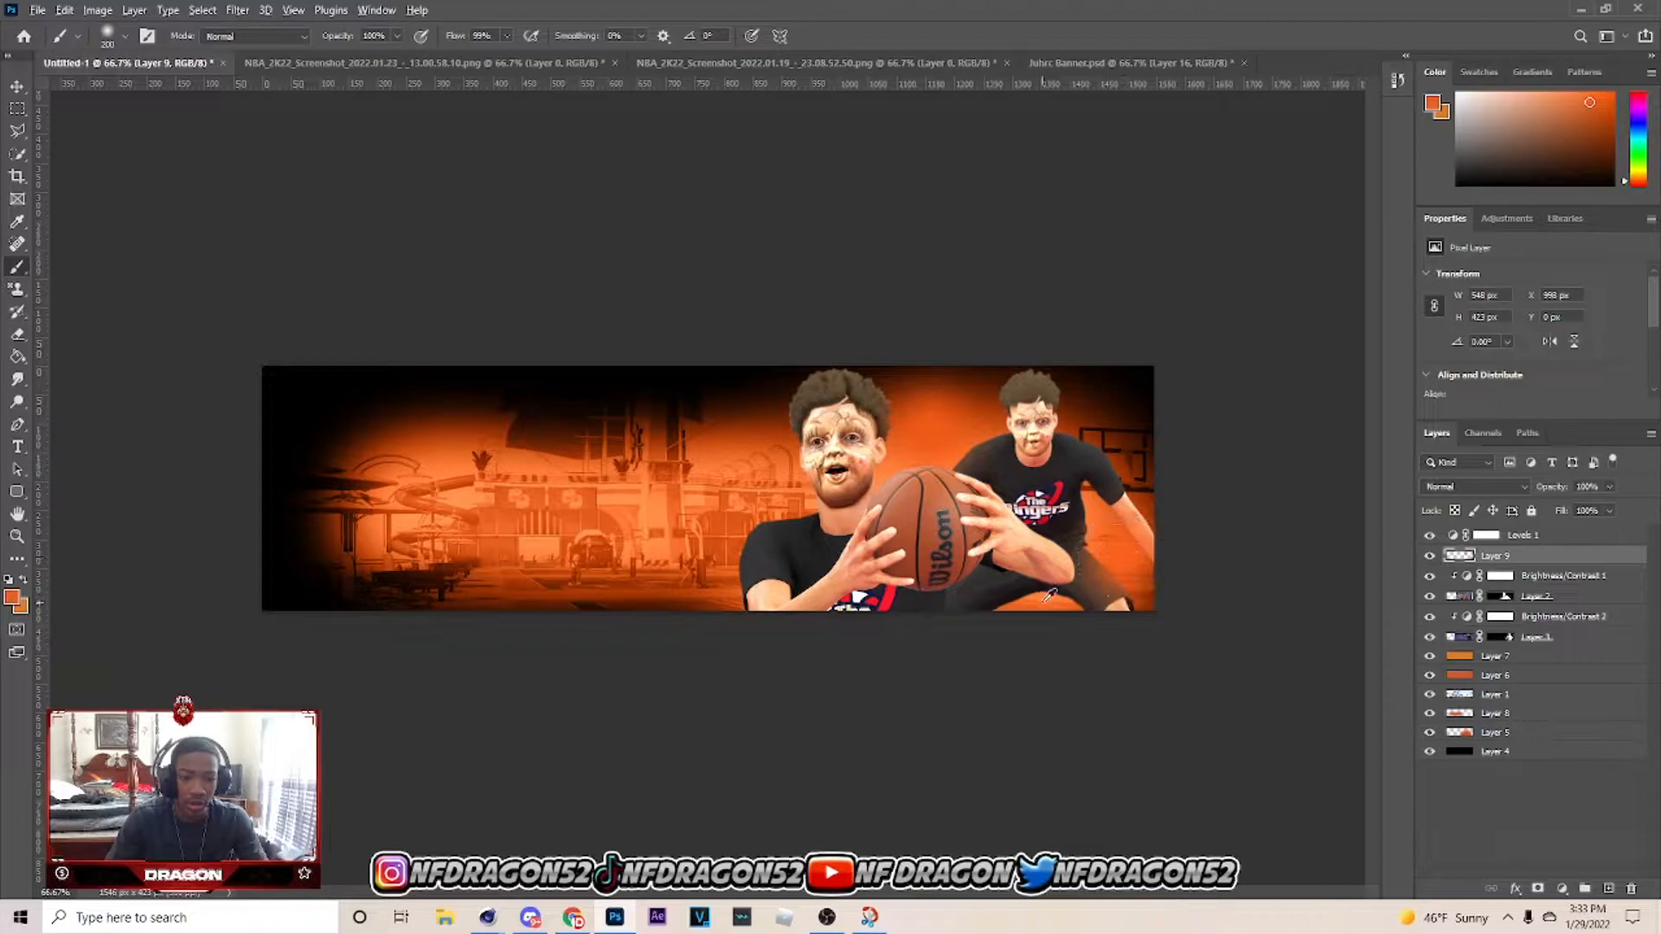
pyautogui.keyDown('alt'); pyautogui.click(1050, 595); pyautogui.keyUp('alt')
pyautogui.click(1044, 600)
pyautogui.keyDown('alt'); pyautogui.click(795, 504); pyautogui.keyUp('alt')
pyautogui.click(778, 523)
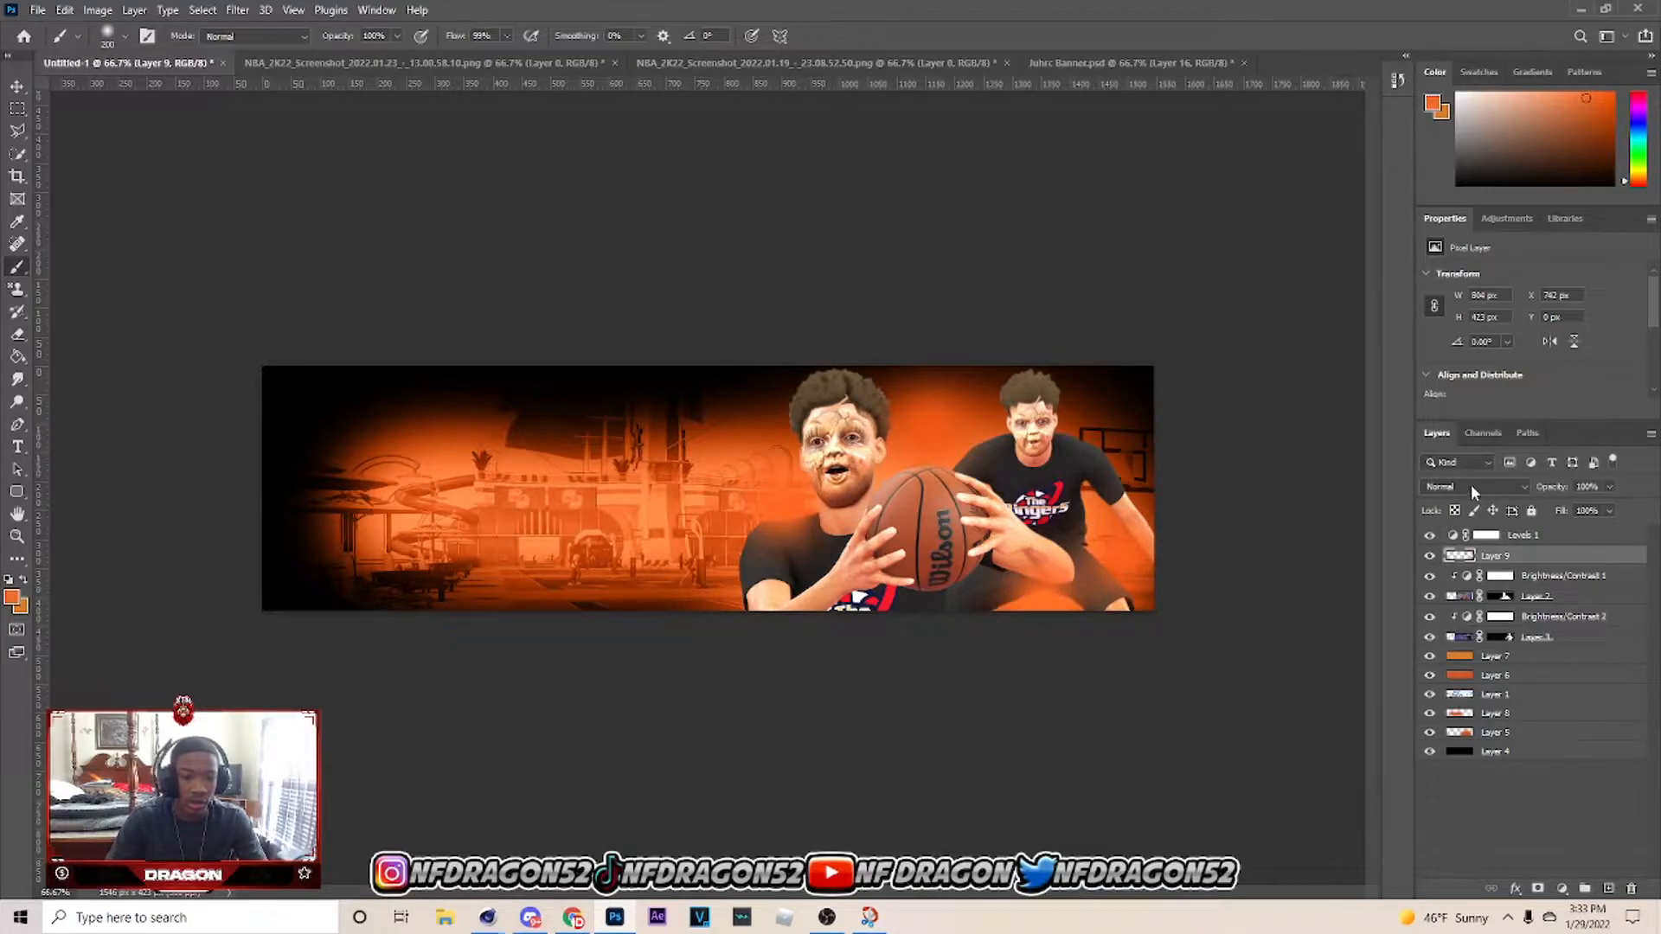
# Set Layer 9's blend mode to Screen and its opacity to 87%.
pyautogui.click(1471, 484)
pyautogui.click(1462, 606)
pyautogui.moveTo(1607, 504)
pyautogui.mouseDown()
pyautogui.moveTo(1549, 512)
pyautogui.moveTo(1576, 514)
pyautogui.mouseUp()
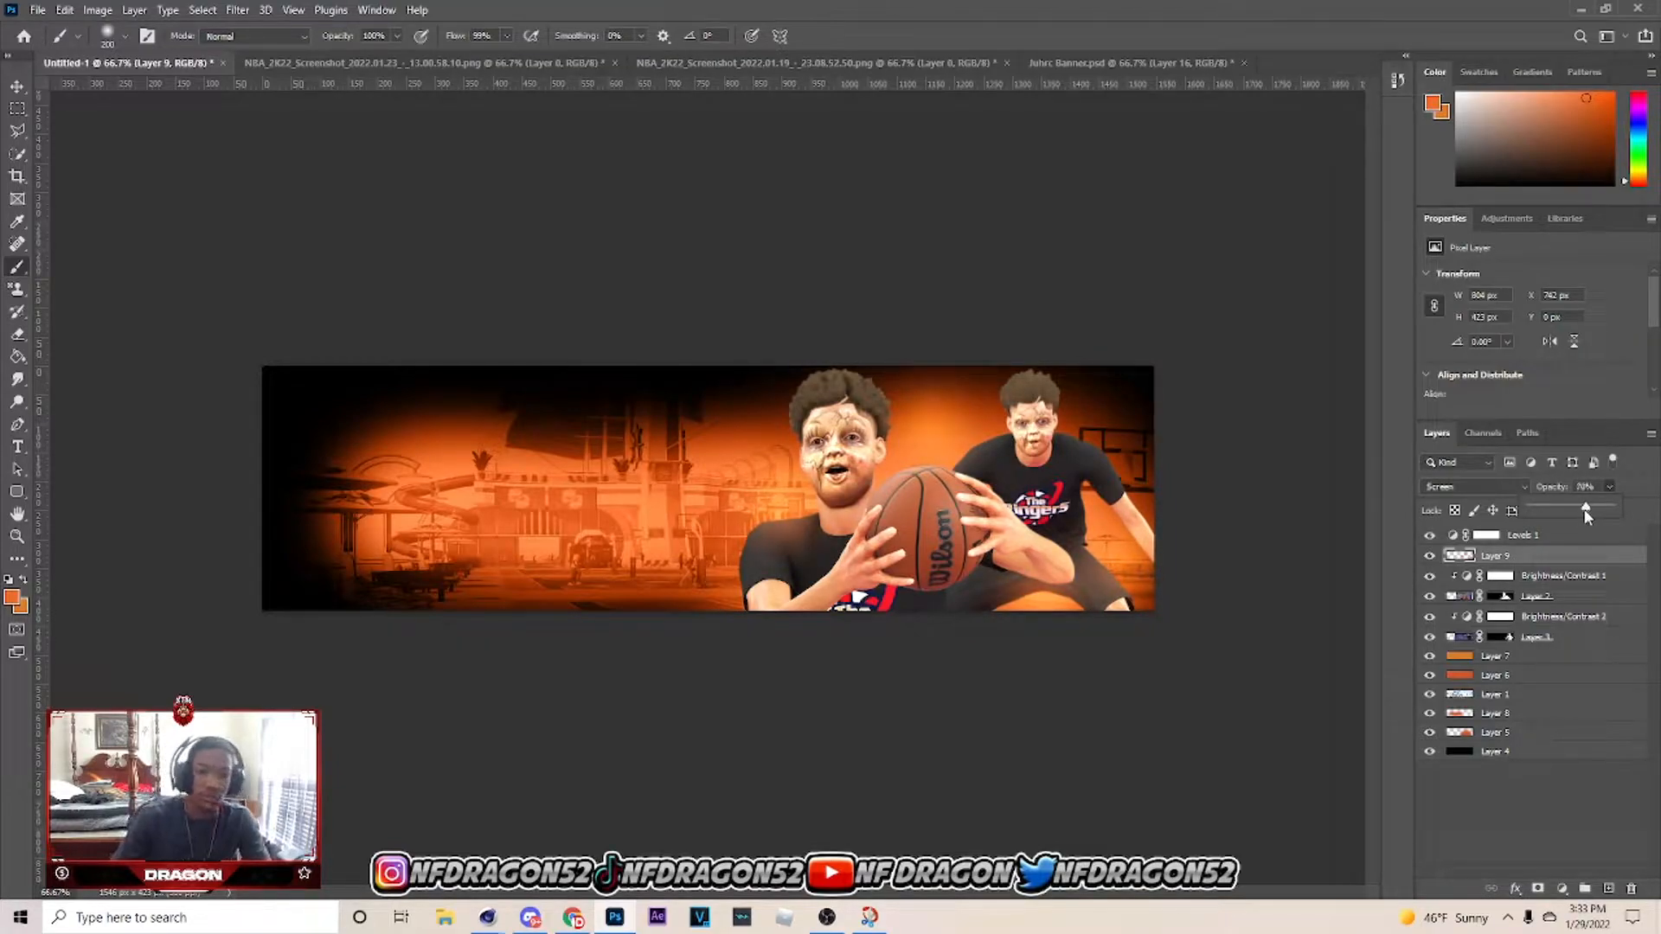
pyautogui.moveTo(1583, 510)
pyautogui.mouseDown()
pyautogui.moveTo(1611, 510)
pyautogui.moveTo(1581, 506)
pyautogui.mouseUp()
pyautogui.click(1609, 487)
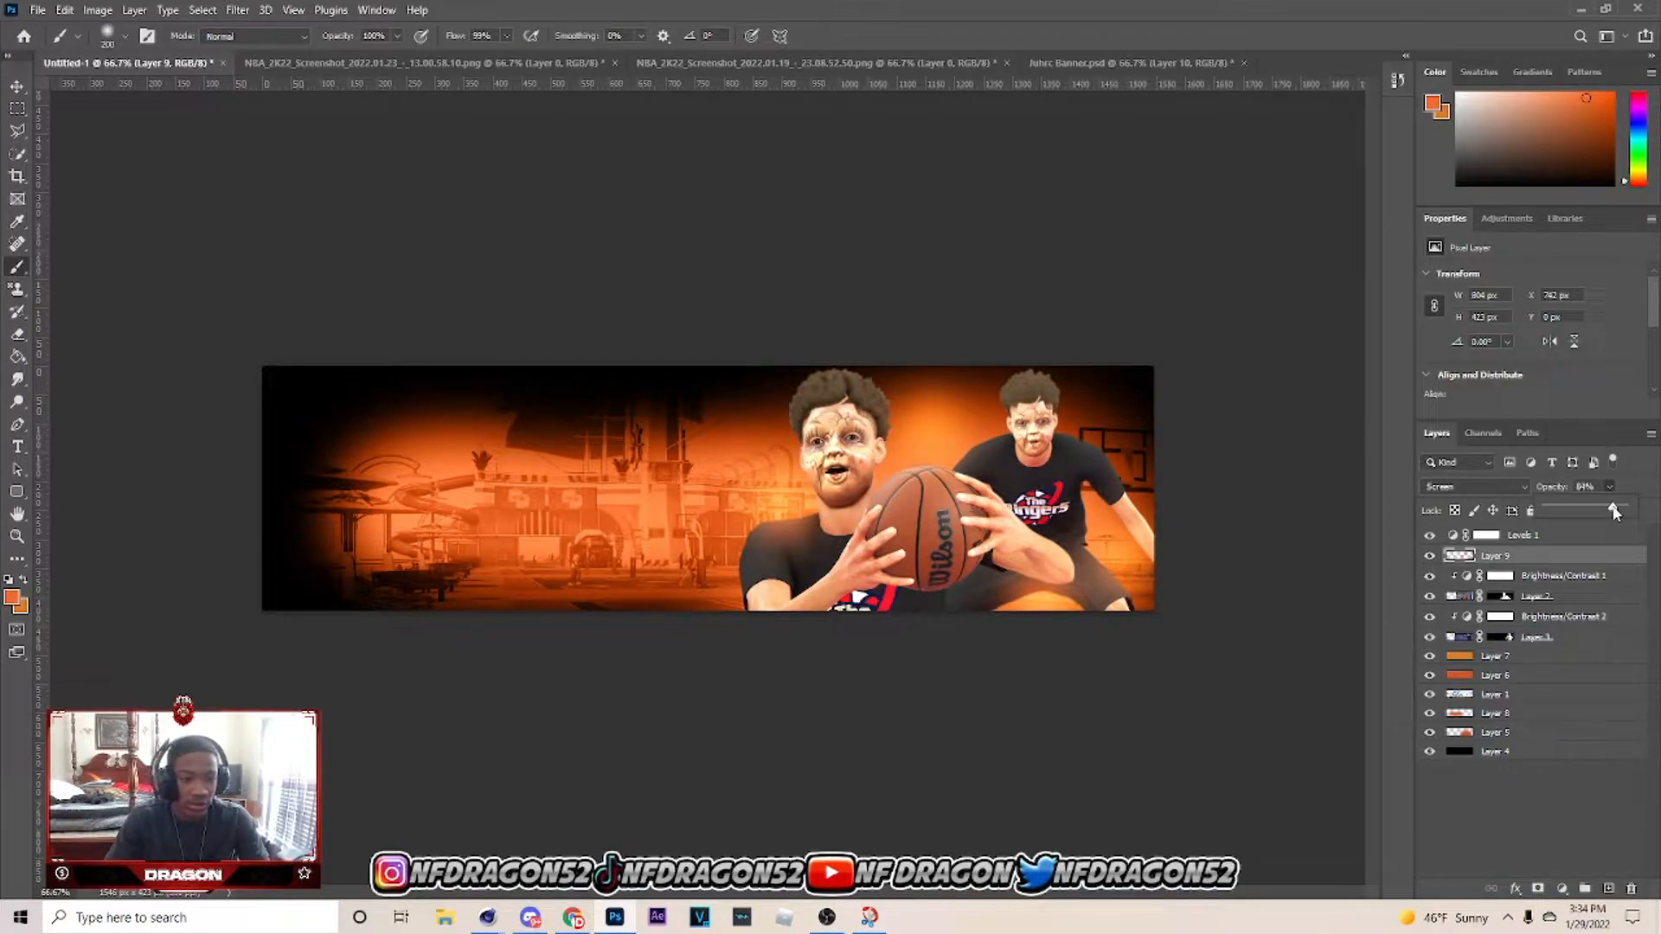
pyautogui.click(17, 86)
pyautogui.click(983, 265)
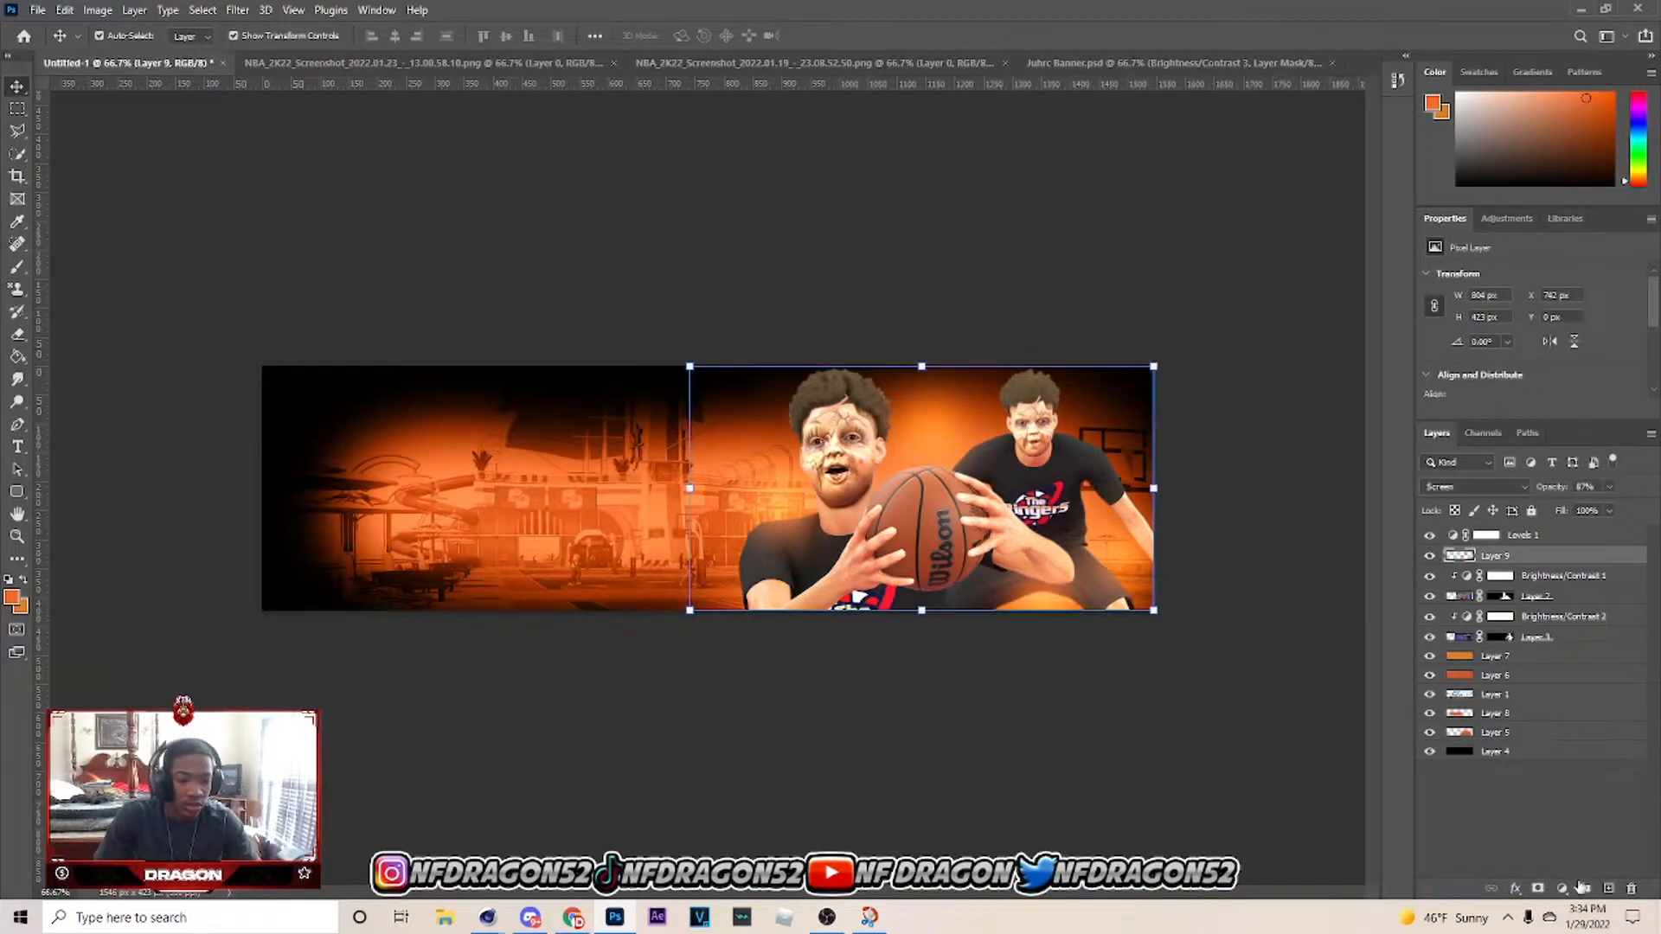
# Add a Brightness/Contrast adjustment above Layer 9 and adjust its contrast.
pyautogui.click(1562, 888)
pyautogui.click(1580, 643)
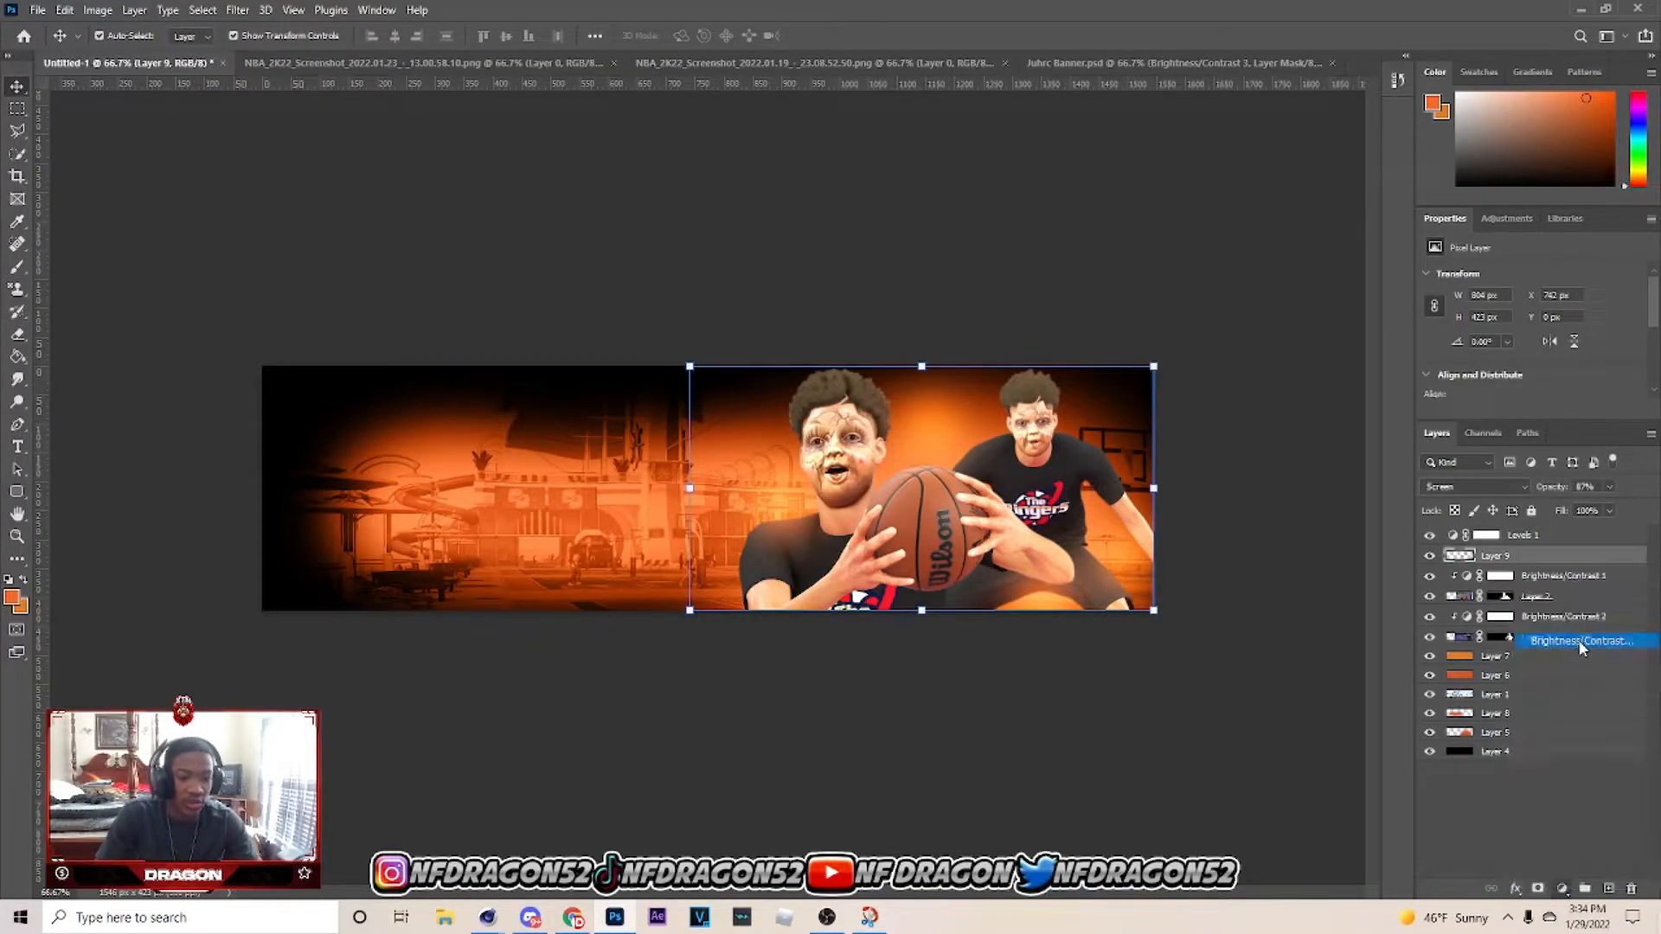
pyautogui.moveTo(1540, 360); pyautogui.dragTo(1563, 361)
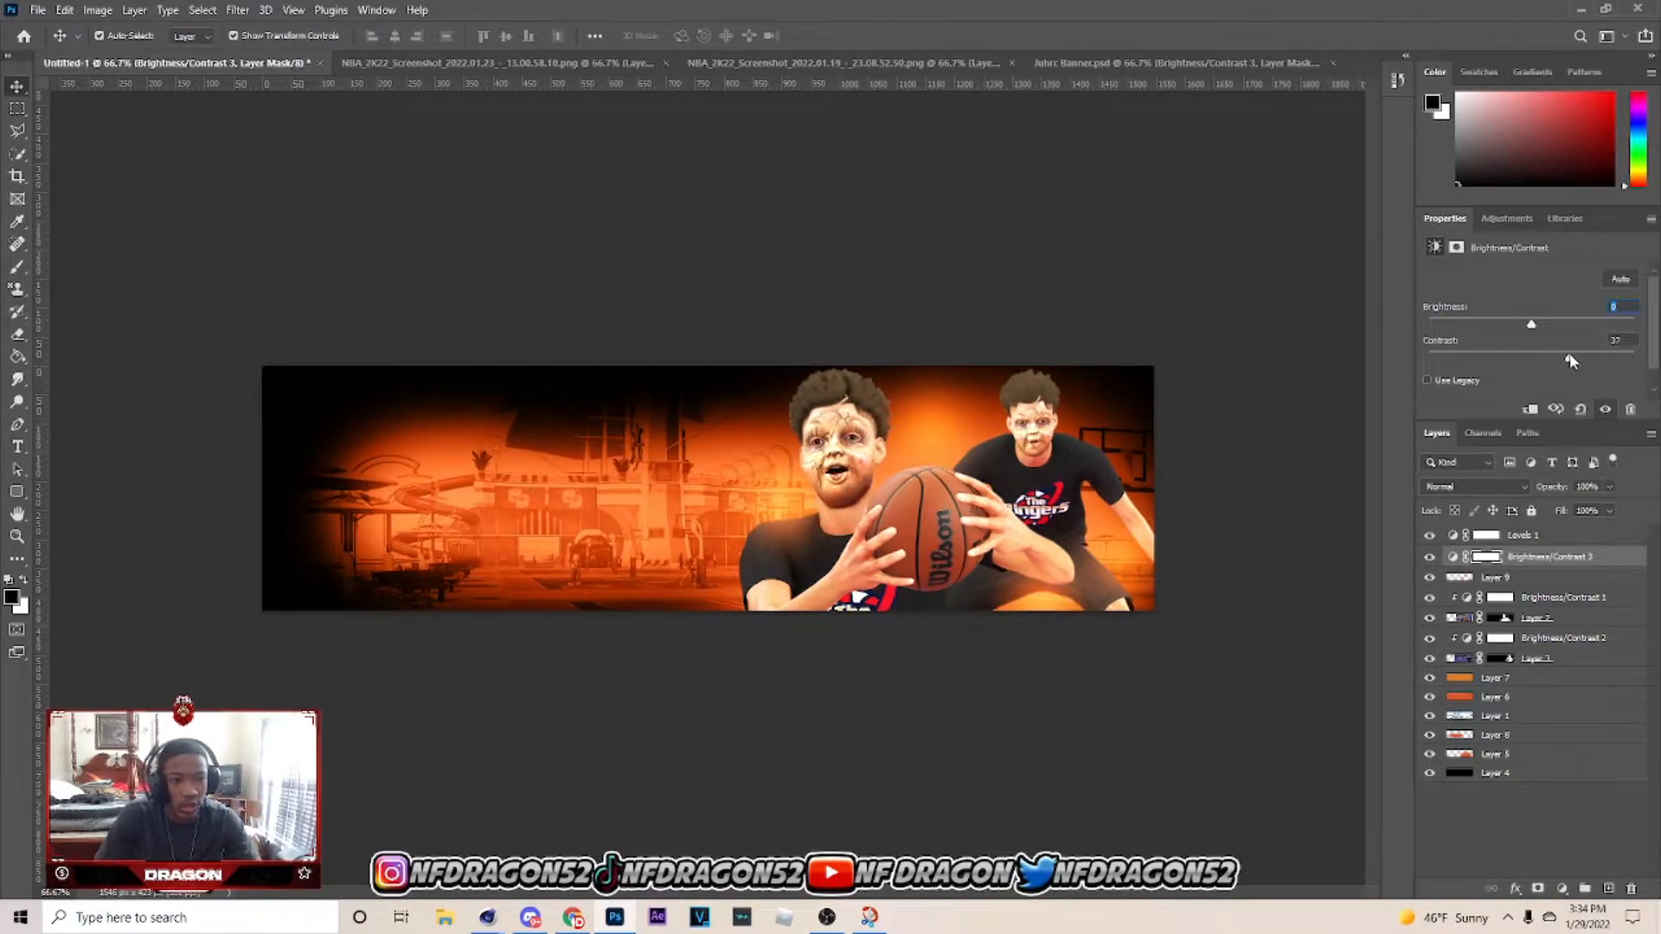
pyautogui.moveTo(1589, 362); pyautogui.dragTo(1513, 361)
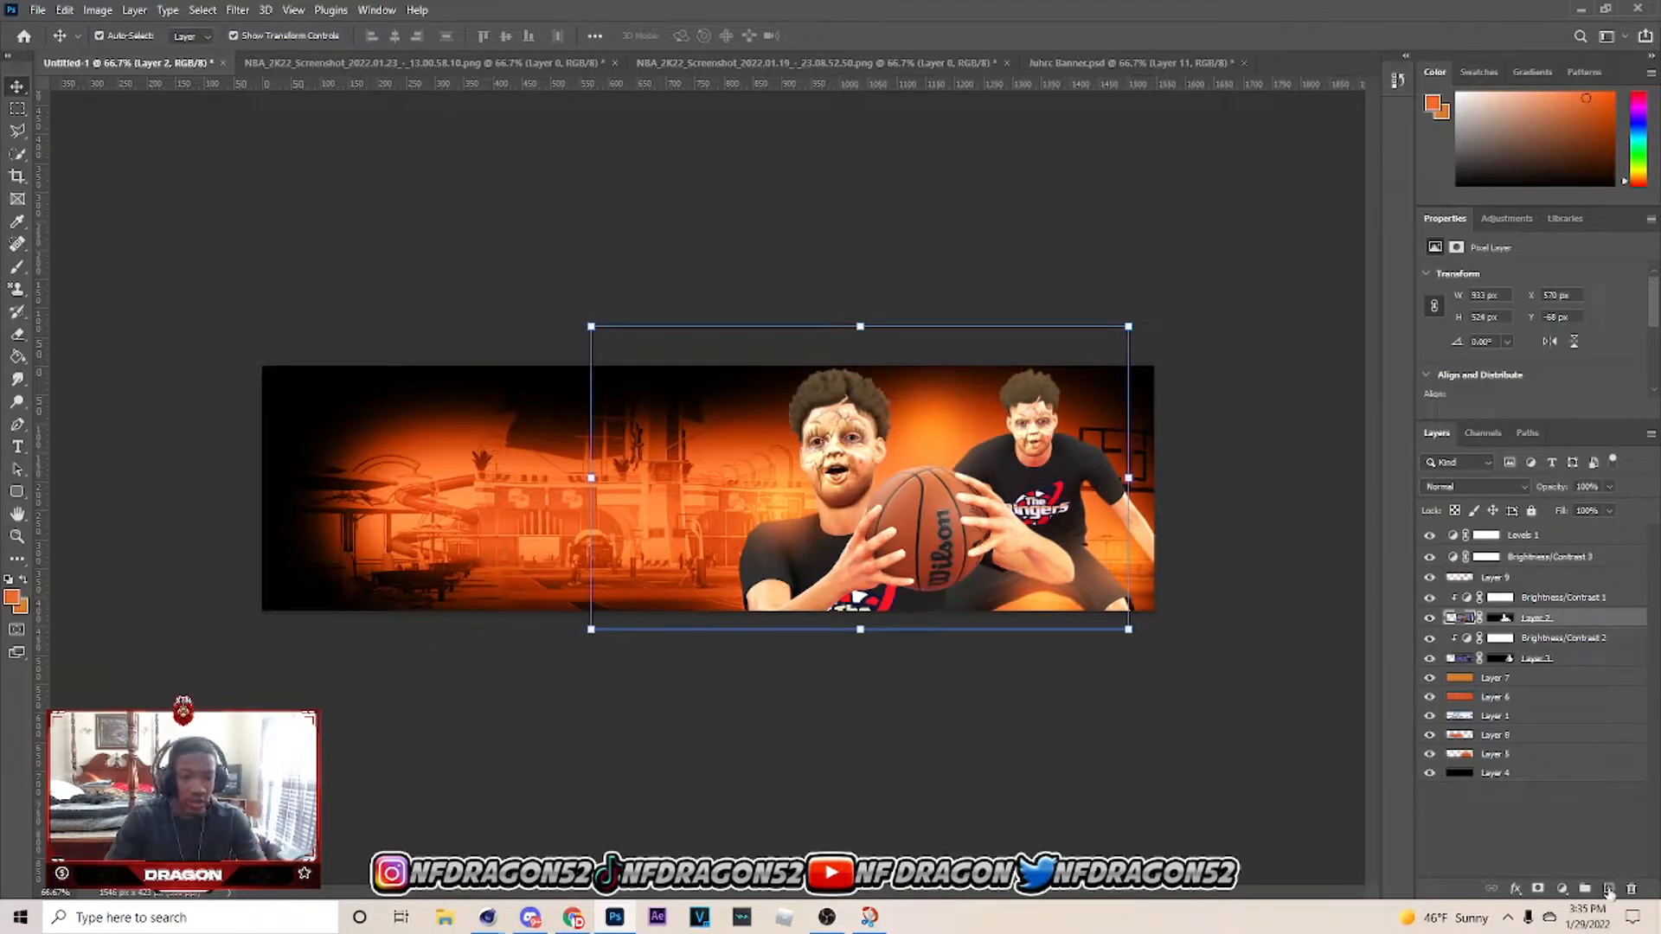
# Create a new layer clipped above the front player's Layer 2 and set the foreground colour to black (000000).
pyautogui.click(1608, 889)
pyautogui.press('b')
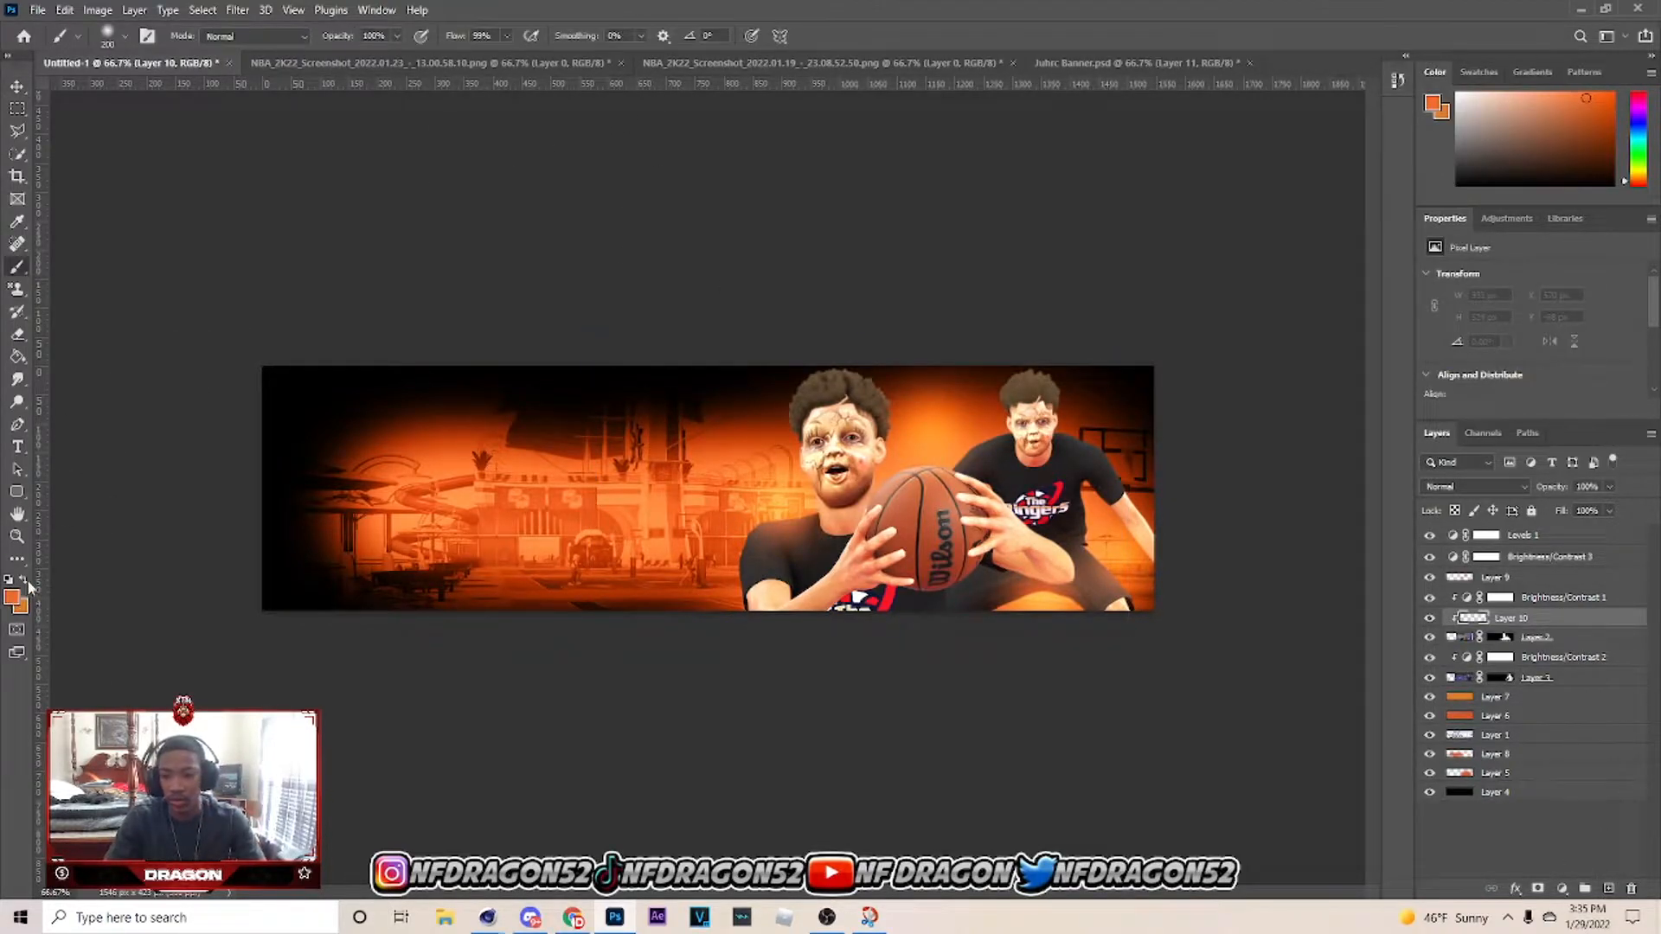
pyautogui.click(25, 580)
pyautogui.click(13, 599)
pyautogui.moveTo(1135, 618); pyautogui.dragTo(1226, 778)
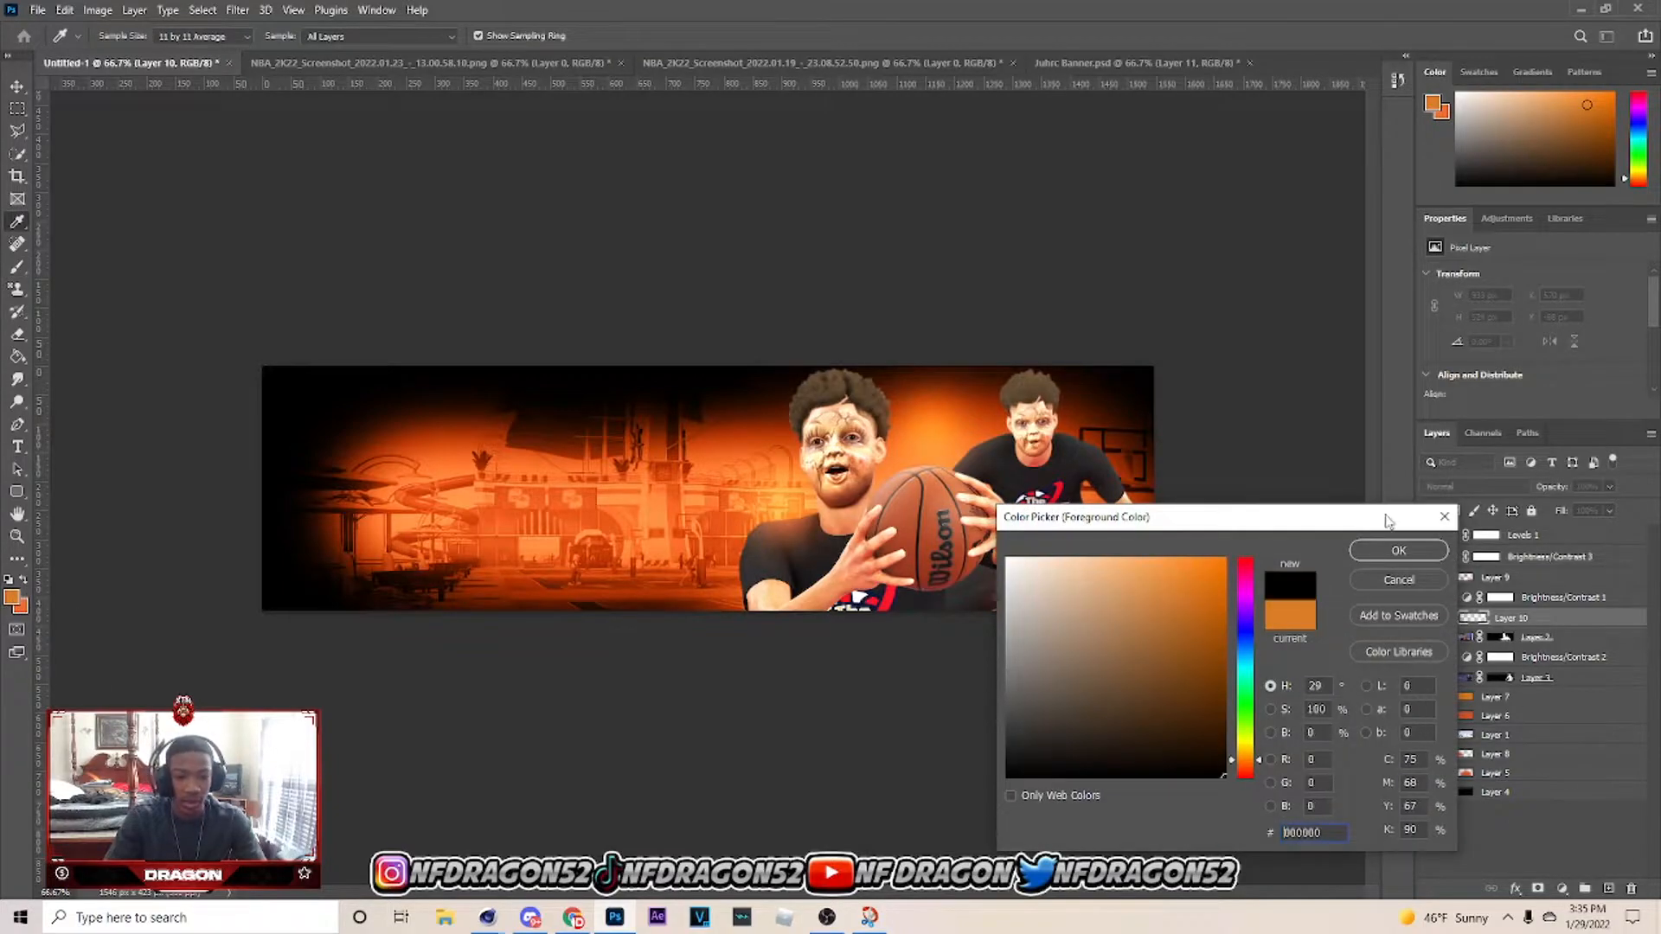
pyautogui.click(1398, 552)
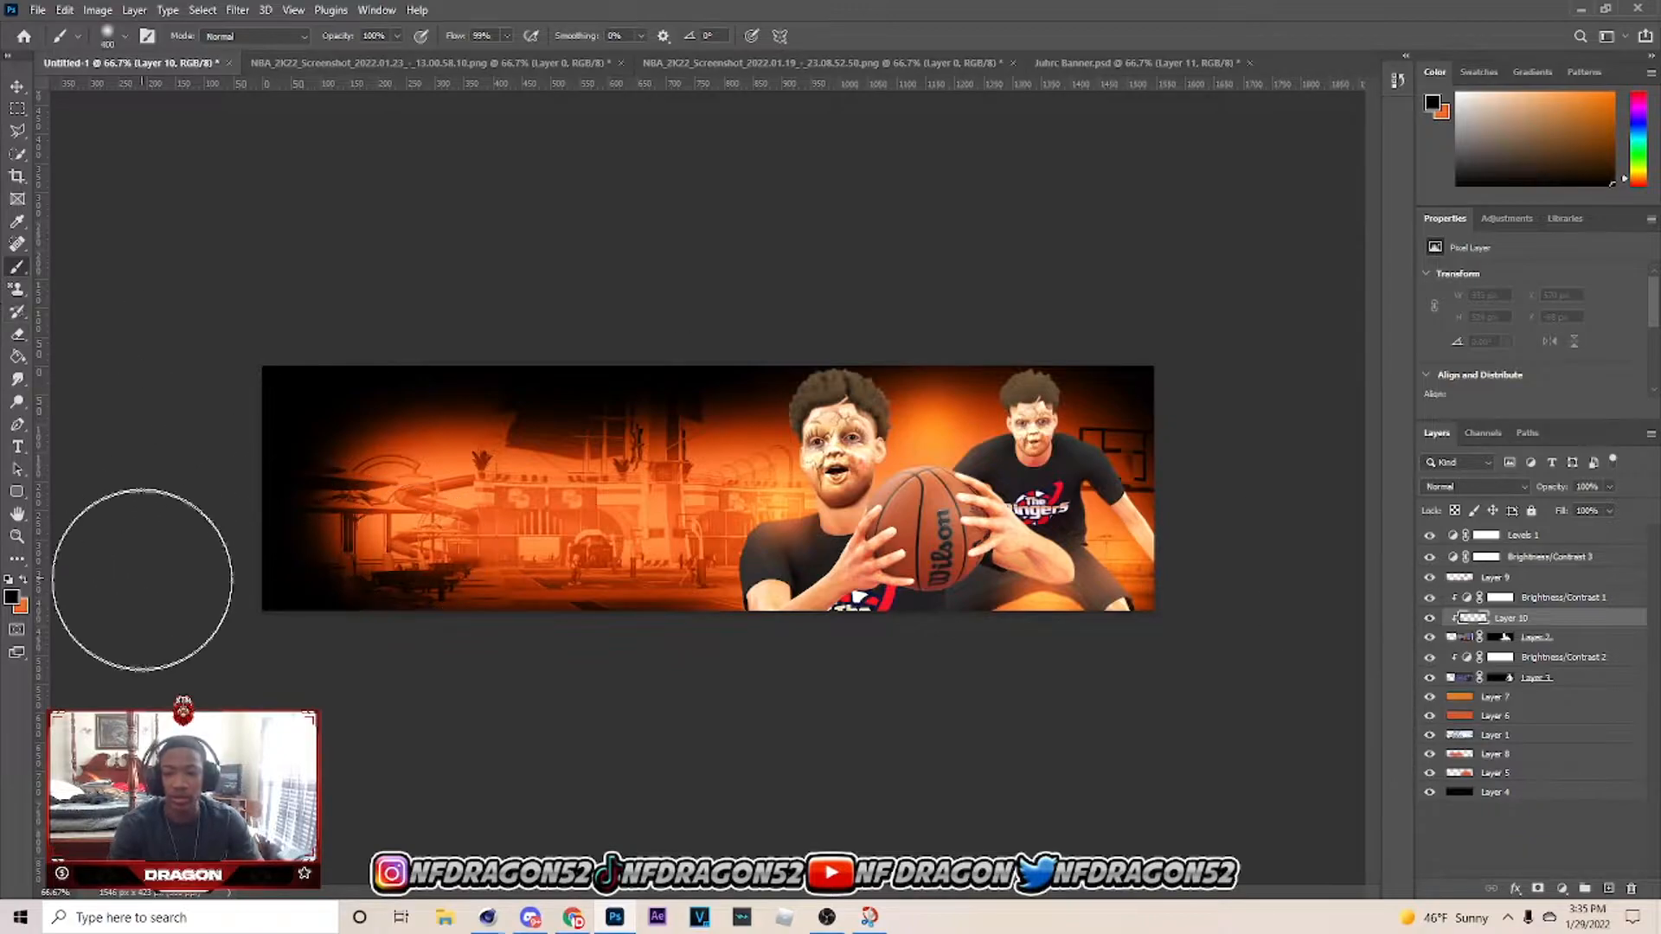
# Shade the right side of the front player on Layer 10 with a soft 300 px black brush and lower the layer's opacity.
pyautogui.press(']')
pyautogui.press(']')
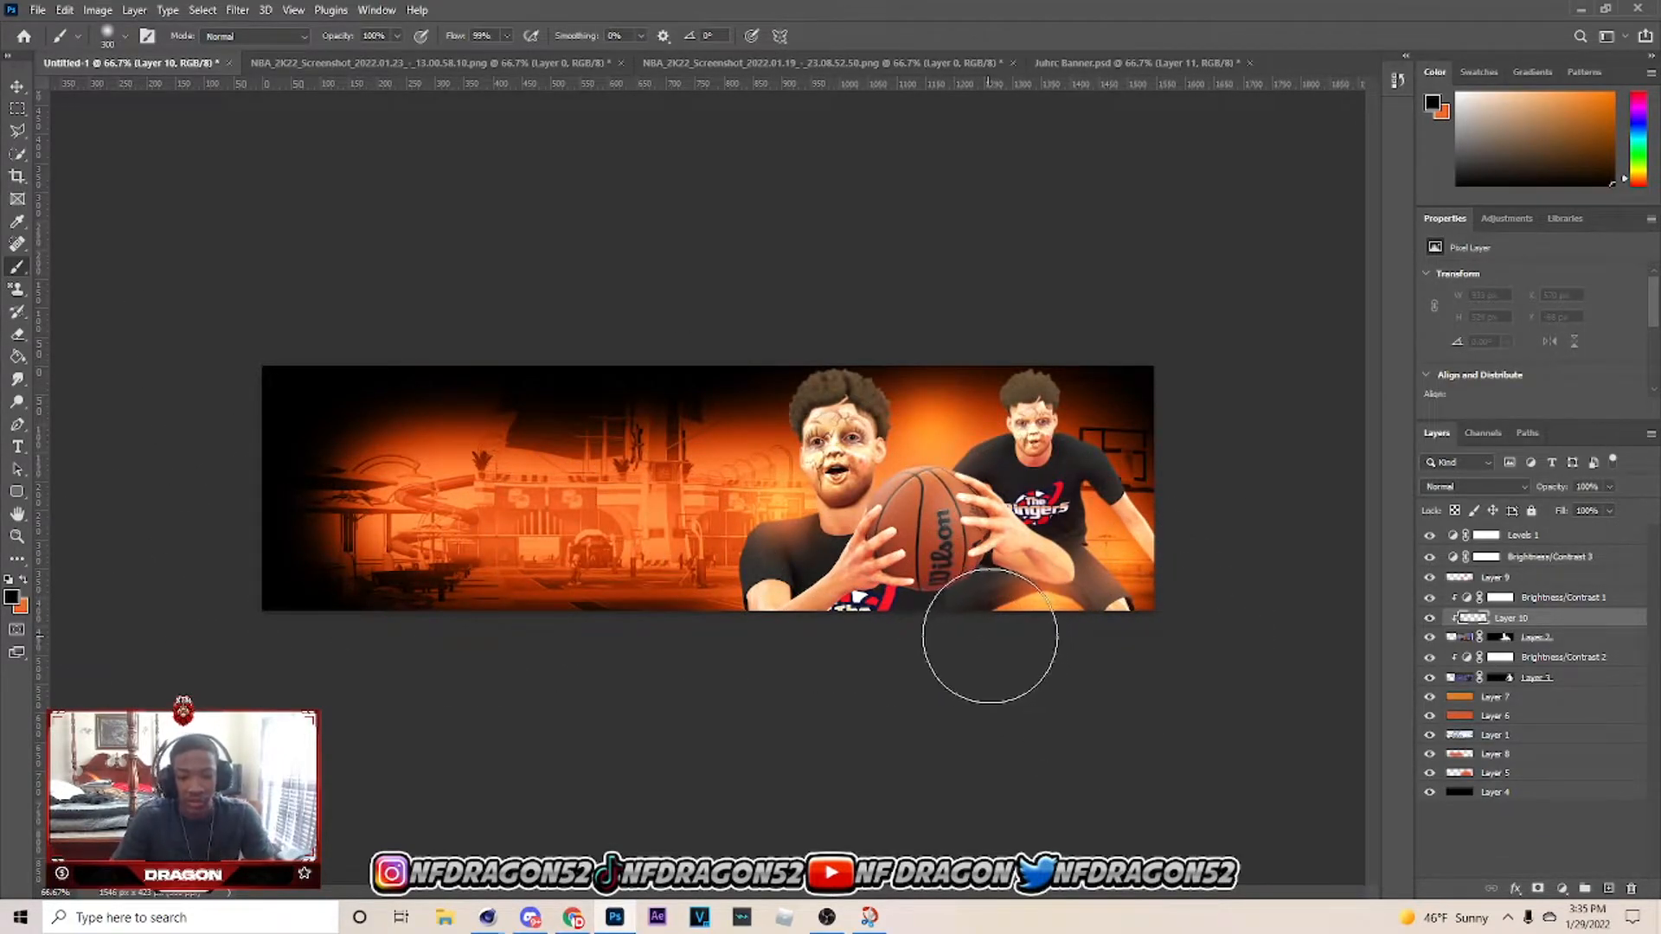
pyautogui.moveTo(995, 638)
pyautogui.mouseDown()
pyautogui.moveTo(1099, 636)
pyautogui.moveTo(1138, 524)
pyautogui.moveTo(1046, 441)
pyautogui.moveTo(940, 410)
pyautogui.mouseUp()
pyautogui.hotkey('ctrl', 'z')
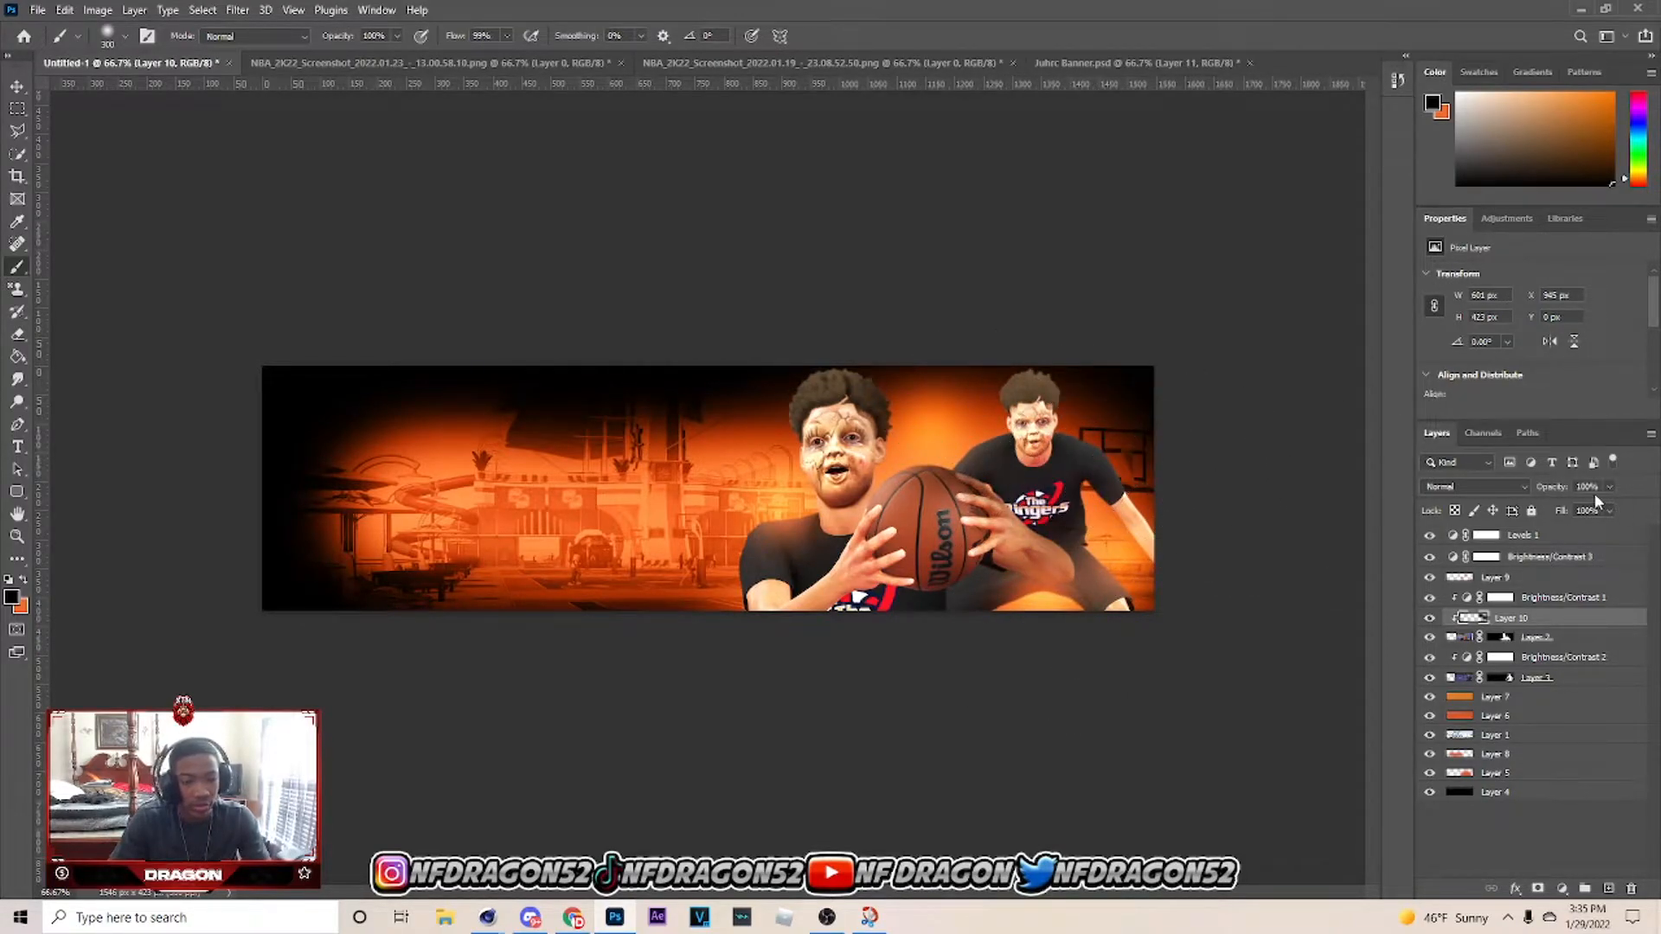
pyautogui.moveTo(1565, 509); pyautogui.dragTo(1589, 514)
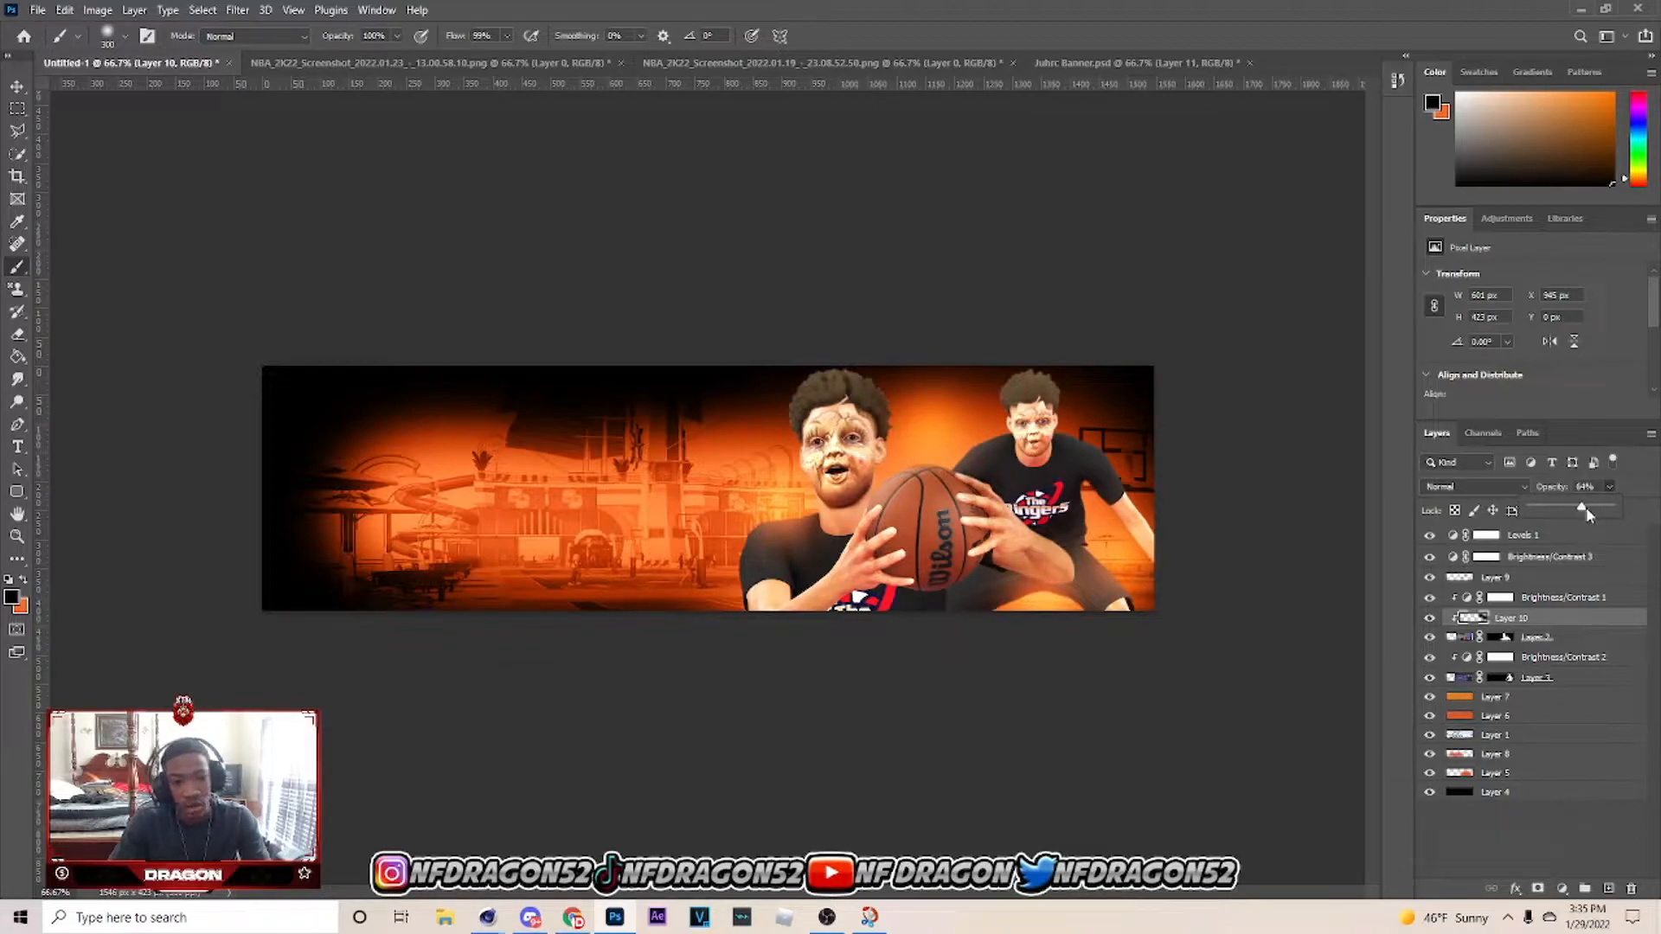
# Add a clipped layer above Layer 3, shade the crouching player's right edge in black with a 400 px brush, and reduce its opacity.
pyautogui.click(1543, 683)
pyautogui.click(1609, 888)
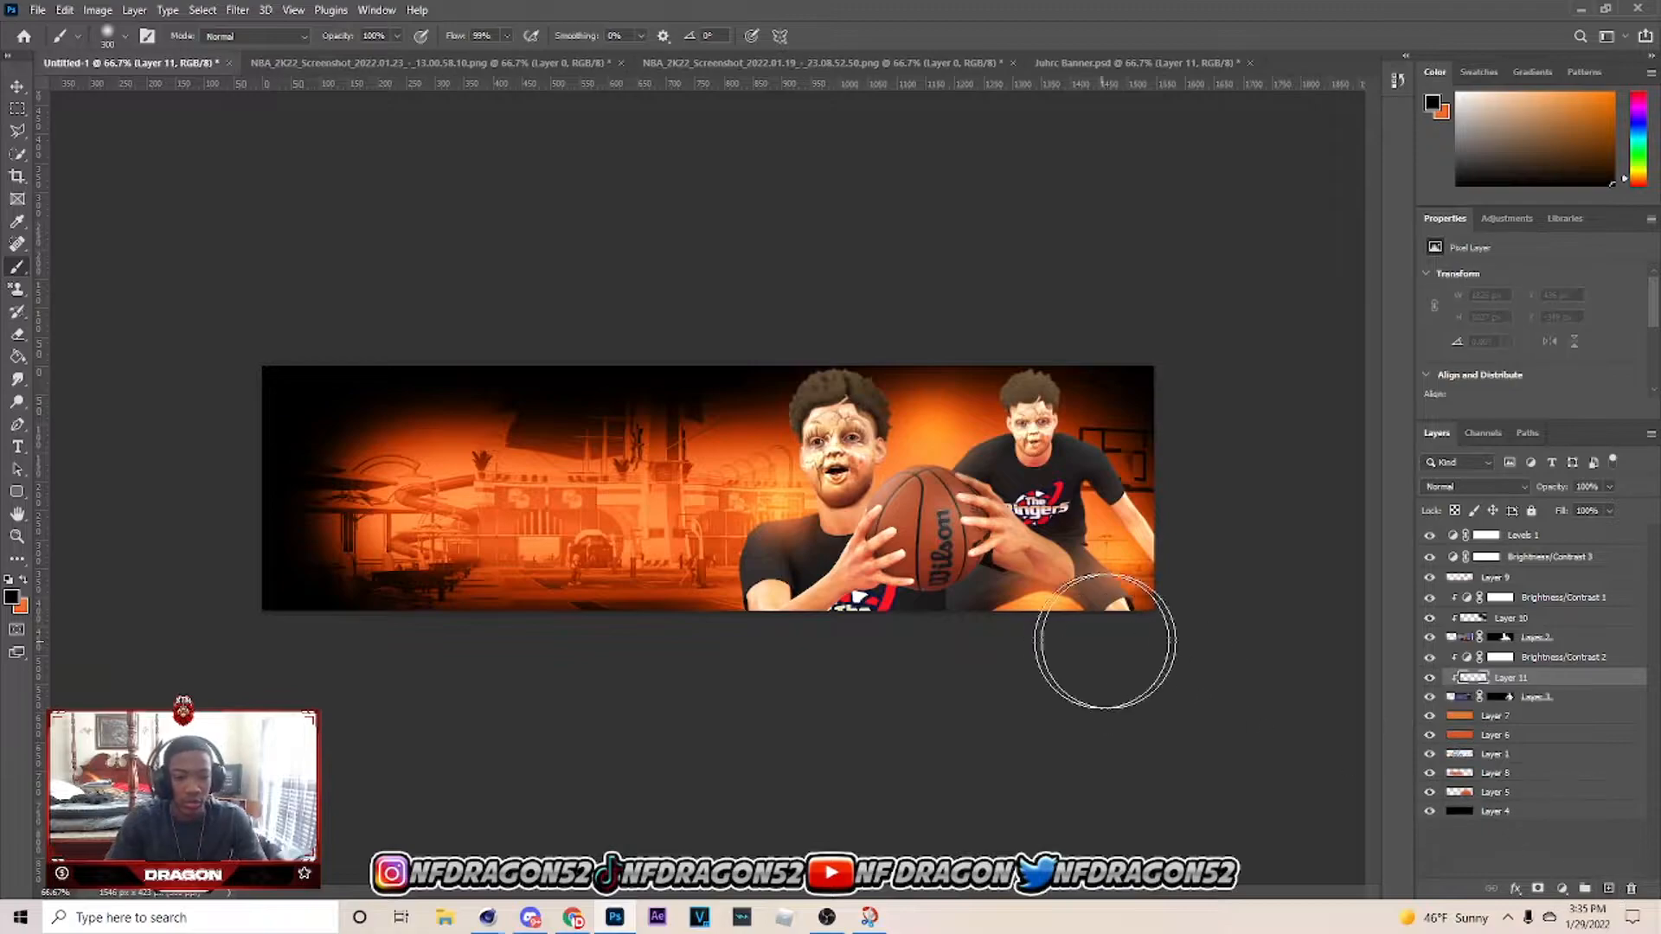
pyautogui.press(']')
pyautogui.moveTo(1109, 668)
pyautogui.mouseDown()
pyautogui.moveTo(1047, 676)
pyautogui.moveTo(1201, 698)
pyautogui.moveTo(1181, 674)
pyautogui.moveTo(1066, 711)
pyautogui.moveTo(1092, 715)
pyautogui.moveTo(1312, 634)
pyautogui.moveTo(1244, 576)
pyautogui.moveTo(1227, 659)
pyautogui.moveTo(1262, 685)
pyautogui.moveTo(1176, 421)
pyautogui.mouseUp()
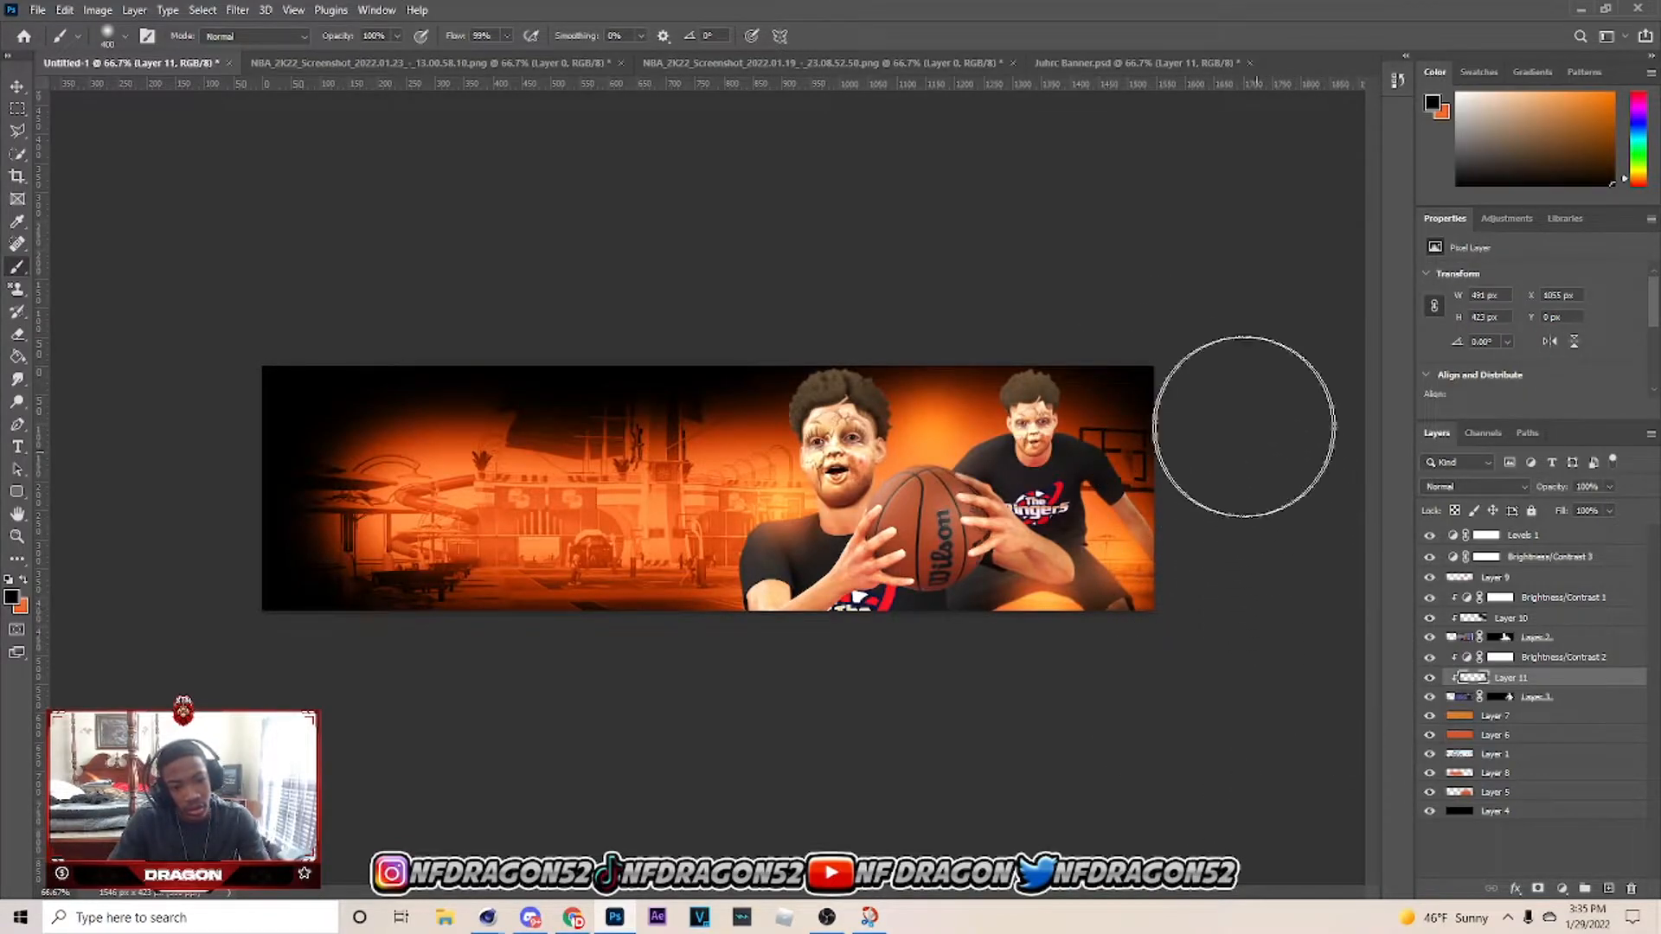
pyautogui.moveTo(1560, 507); pyautogui.dragTo(1582, 508)
# Add an Exposure adjustment clipped to the crouching player's Layer 3 and lower its exposure to darken him.
pyautogui.click(1535, 638)
pyautogui.click(1429, 637)
pyautogui.click(1429, 637)
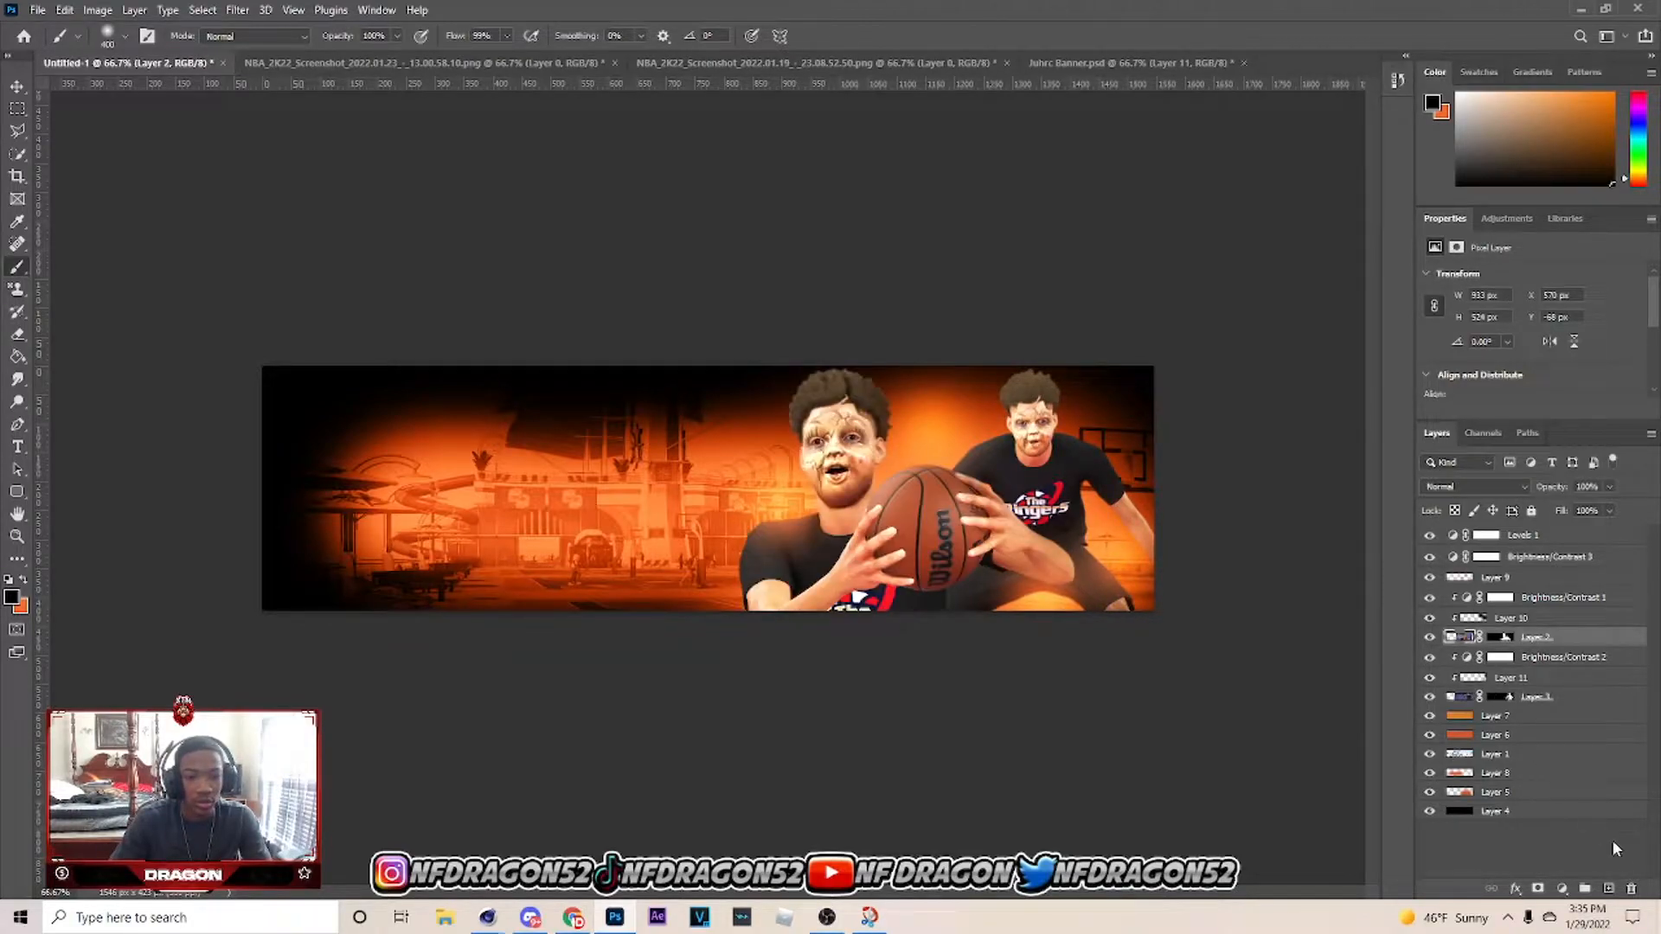
pyautogui.click(1549, 697)
pyautogui.click(1562, 889)
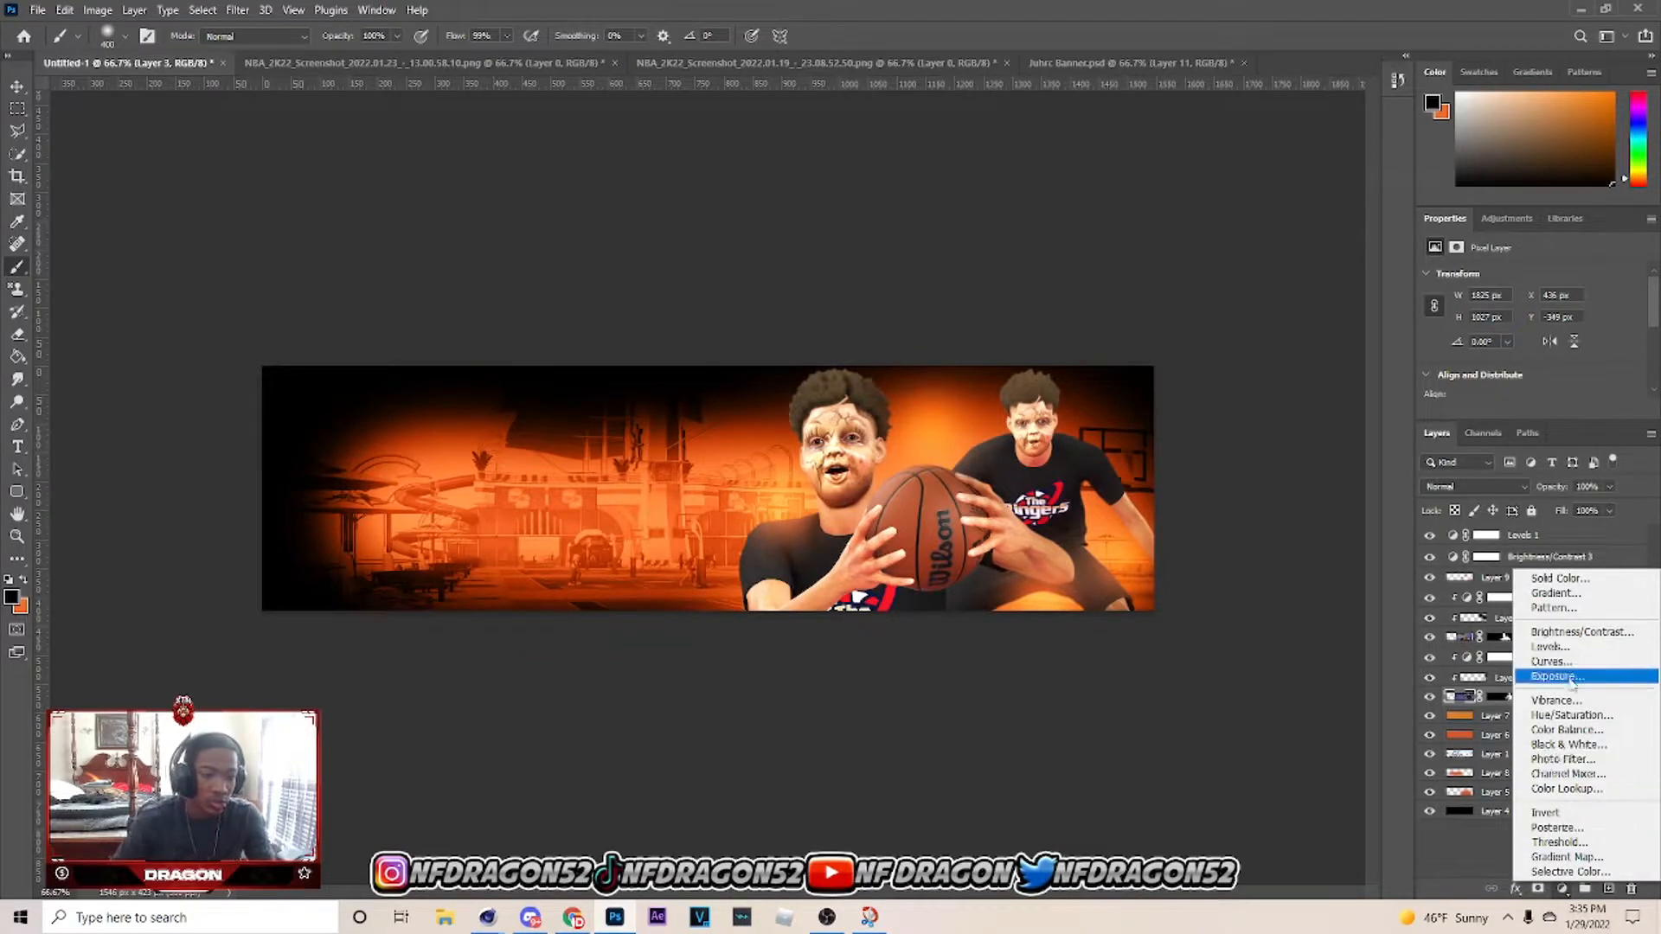
pyautogui.click(1573, 678)
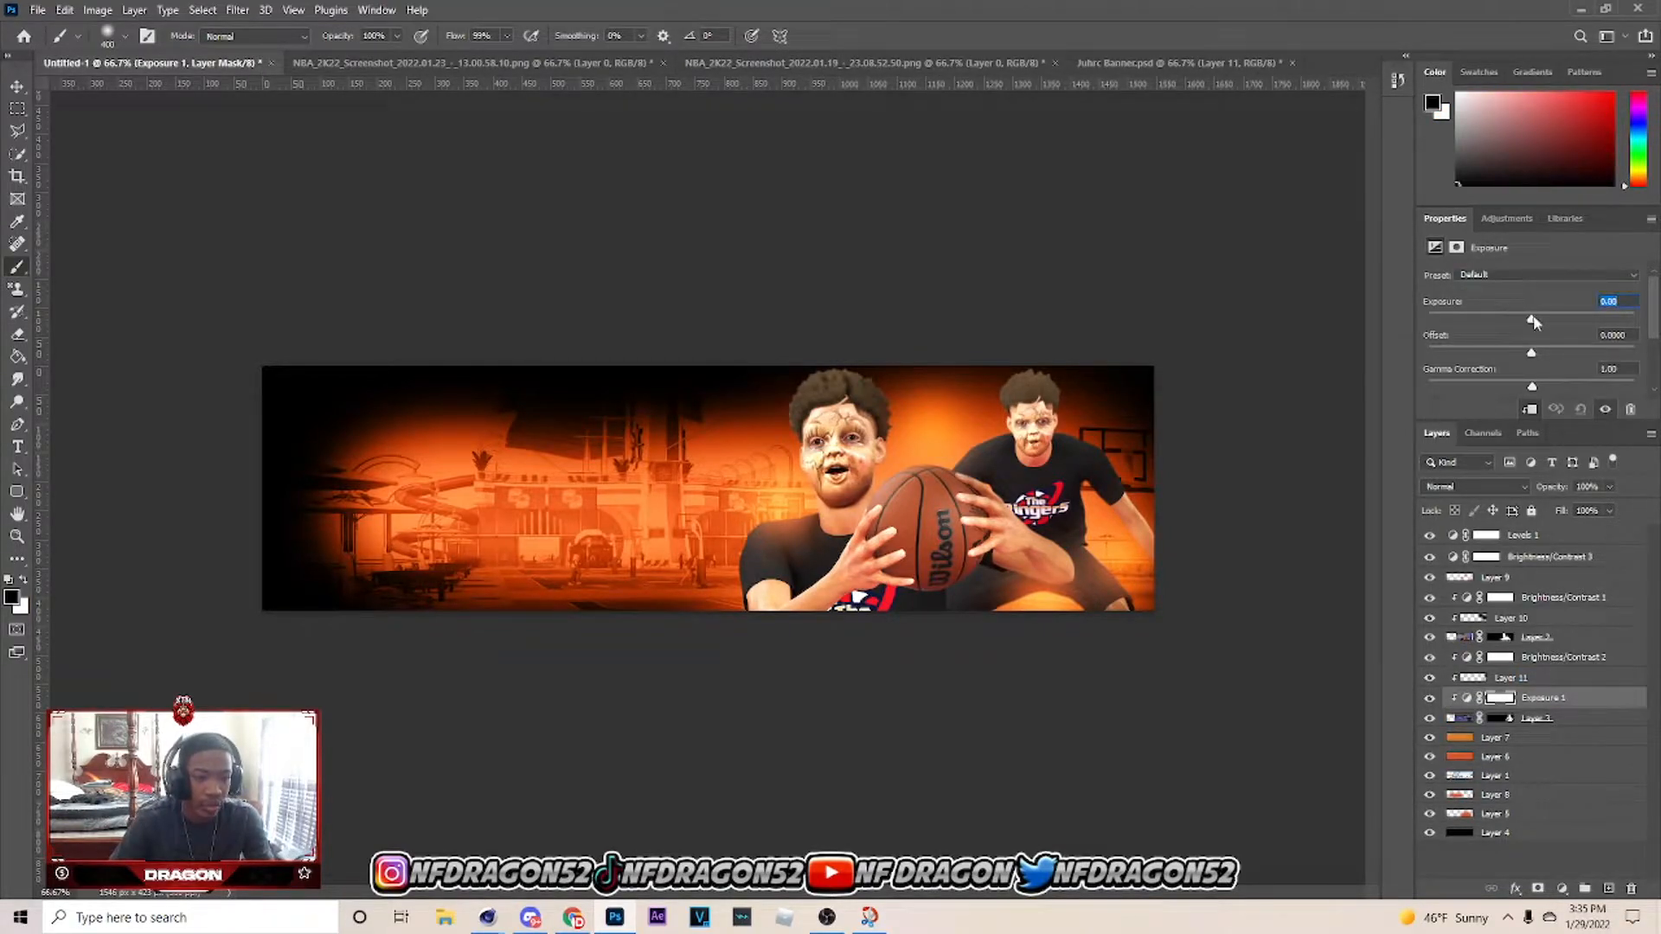
pyautogui.moveTo(1529, 321); pyautogui.dragTo(1508, 316)
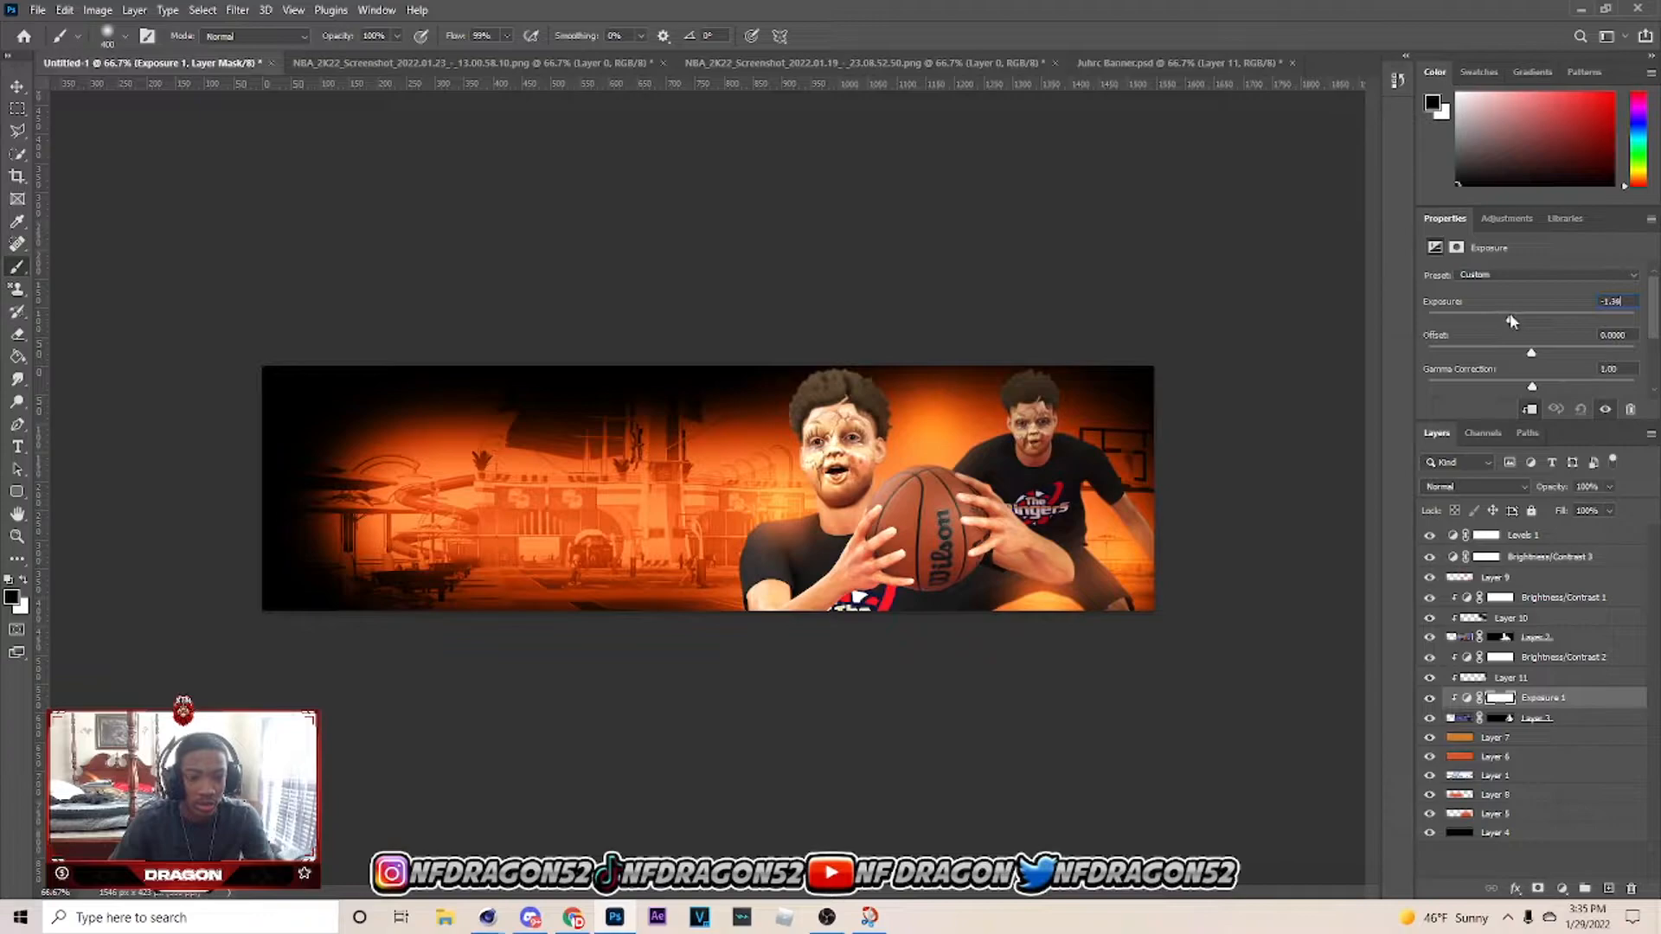
# Invert the Exposure 1 mask, paint white over the crouching player's right edge, and soften the negative exposure.
pyautogui.click(1501, 699)
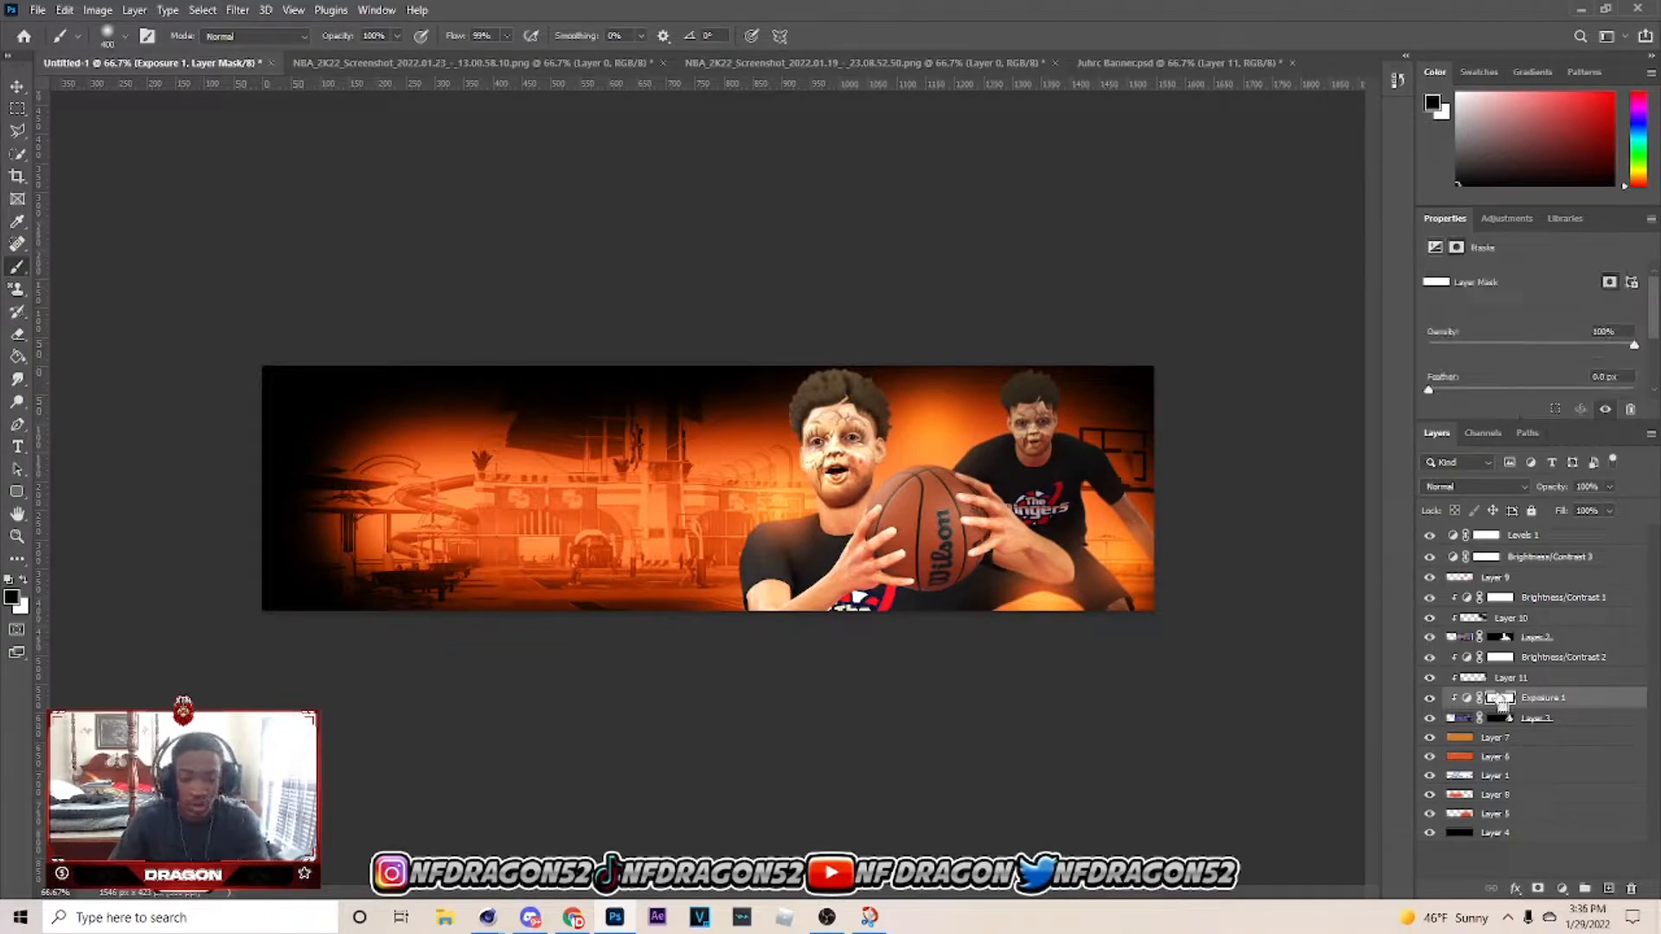
pyautogui.hotkey('ctrl', 'i')
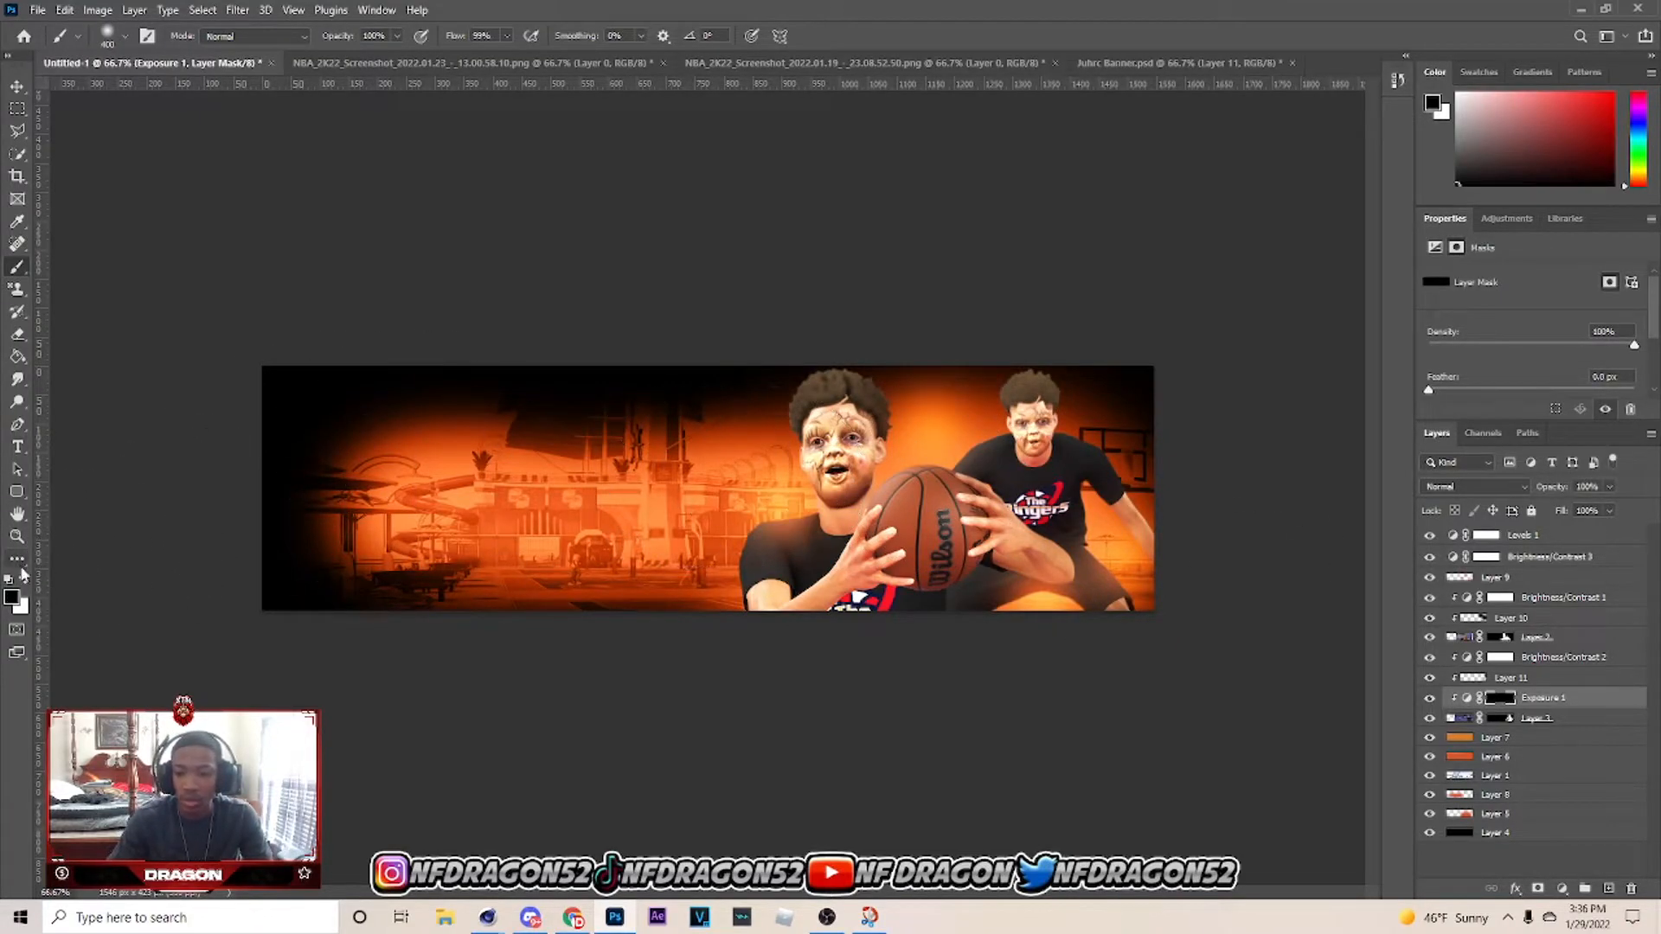
pyautogui.press('x')
pyautogui.press('[')
pyautogui.press(']')
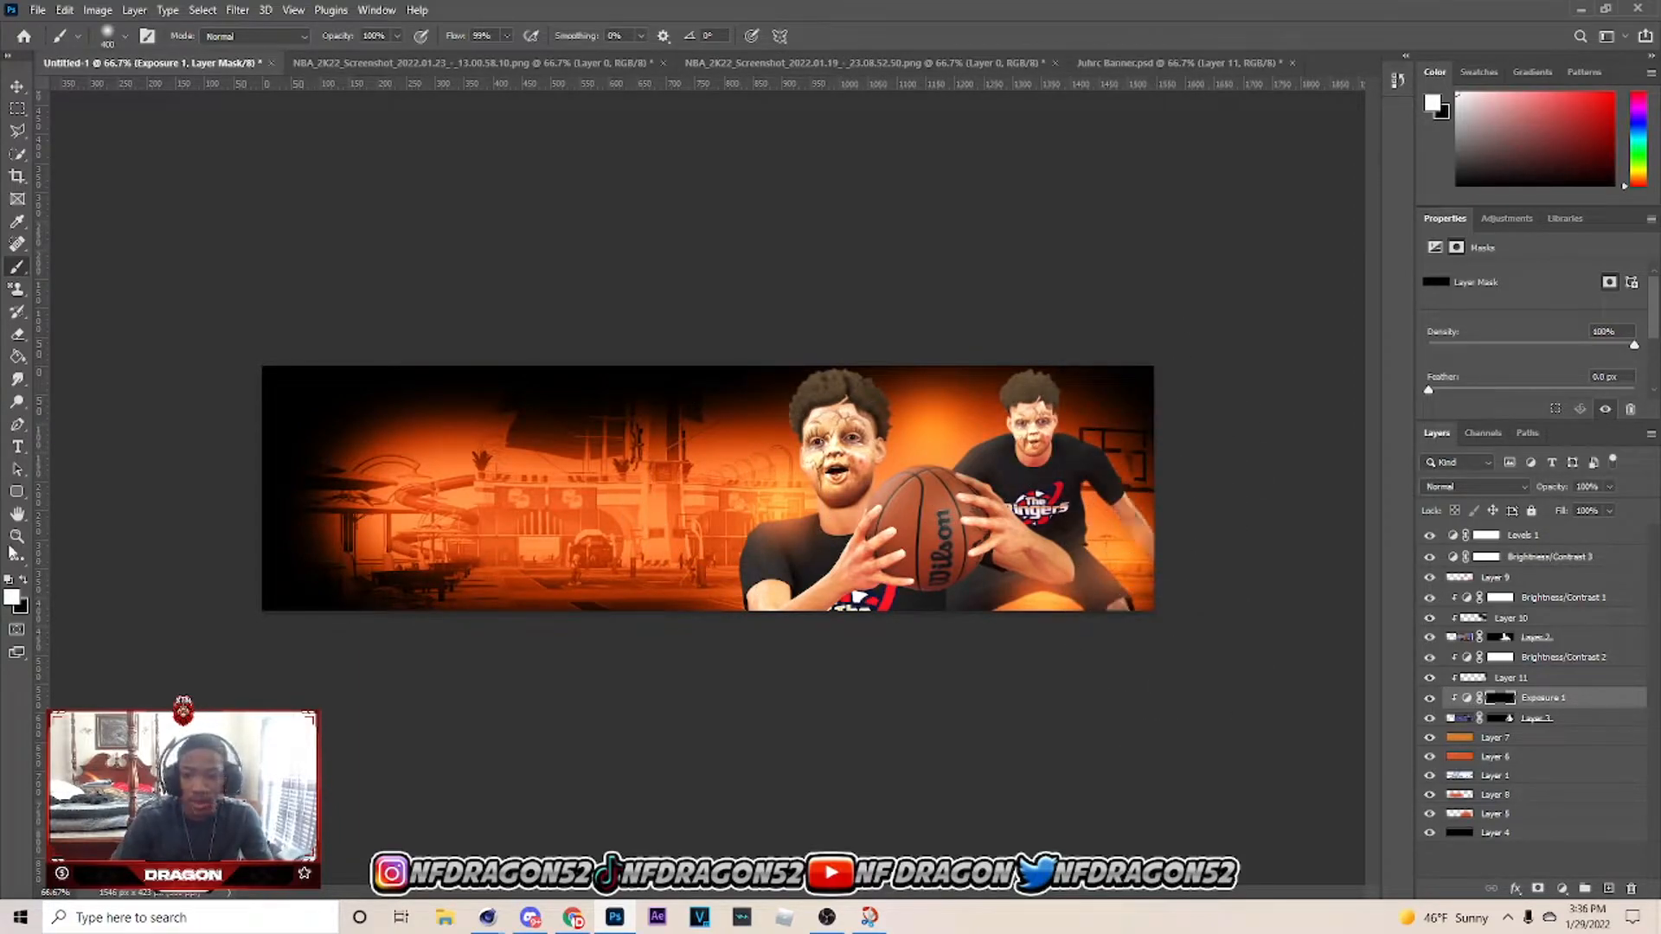
pyautogui.click(25, 583)
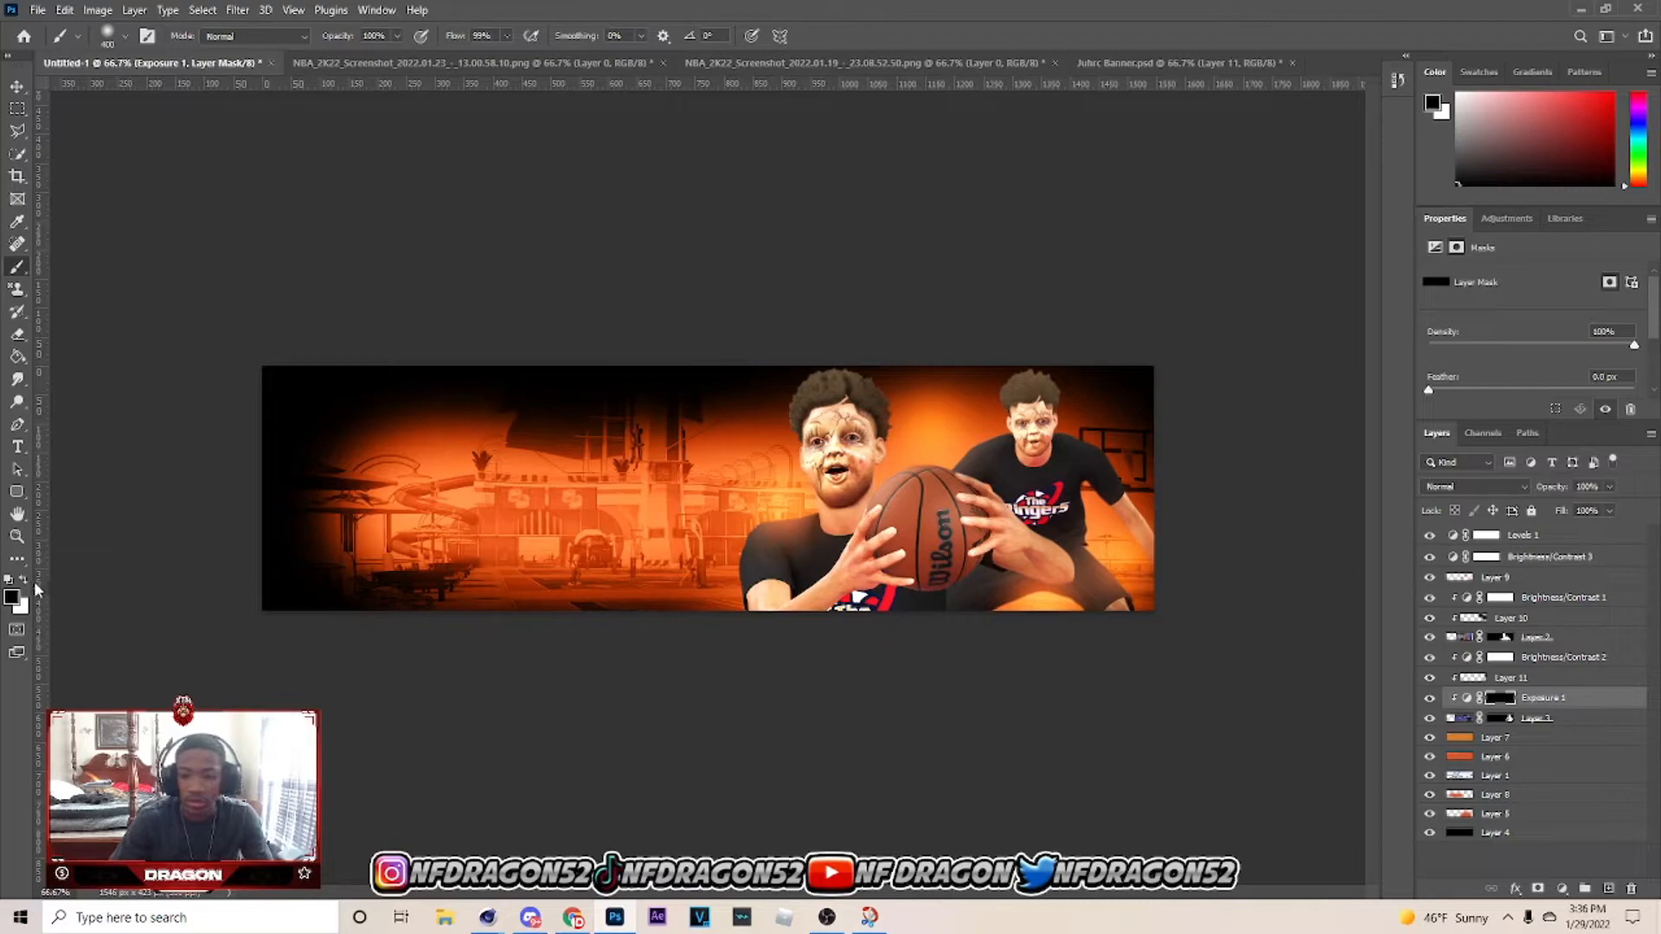
pyautogui.click(25, 581)
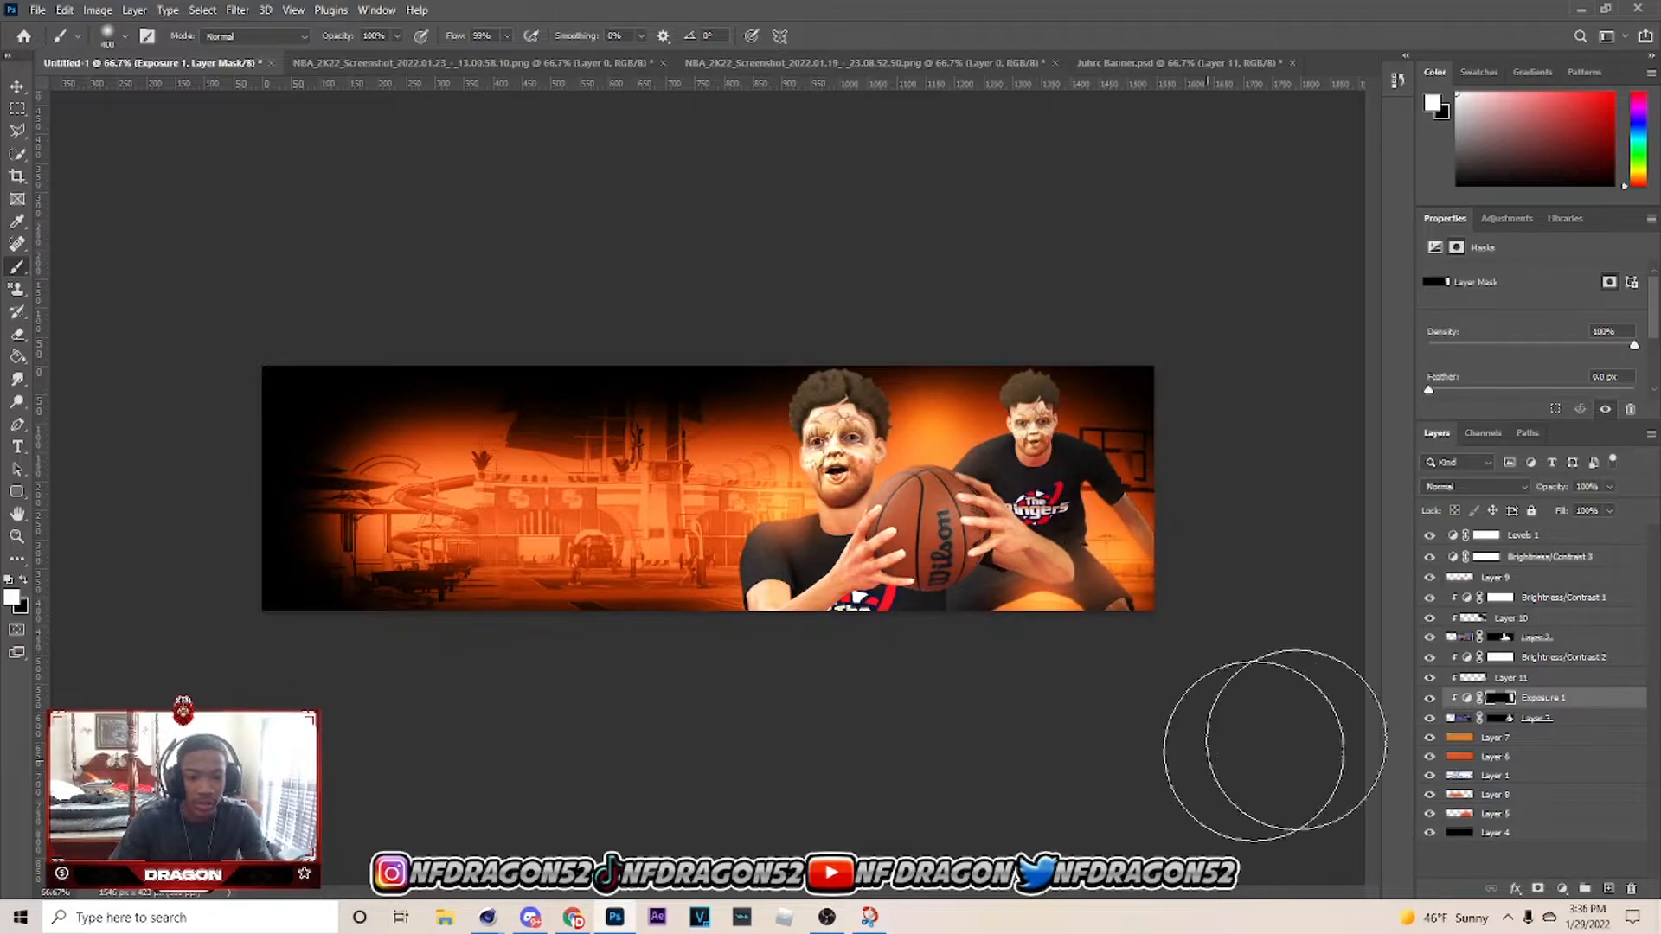
pyautogui.click(1466, 698)
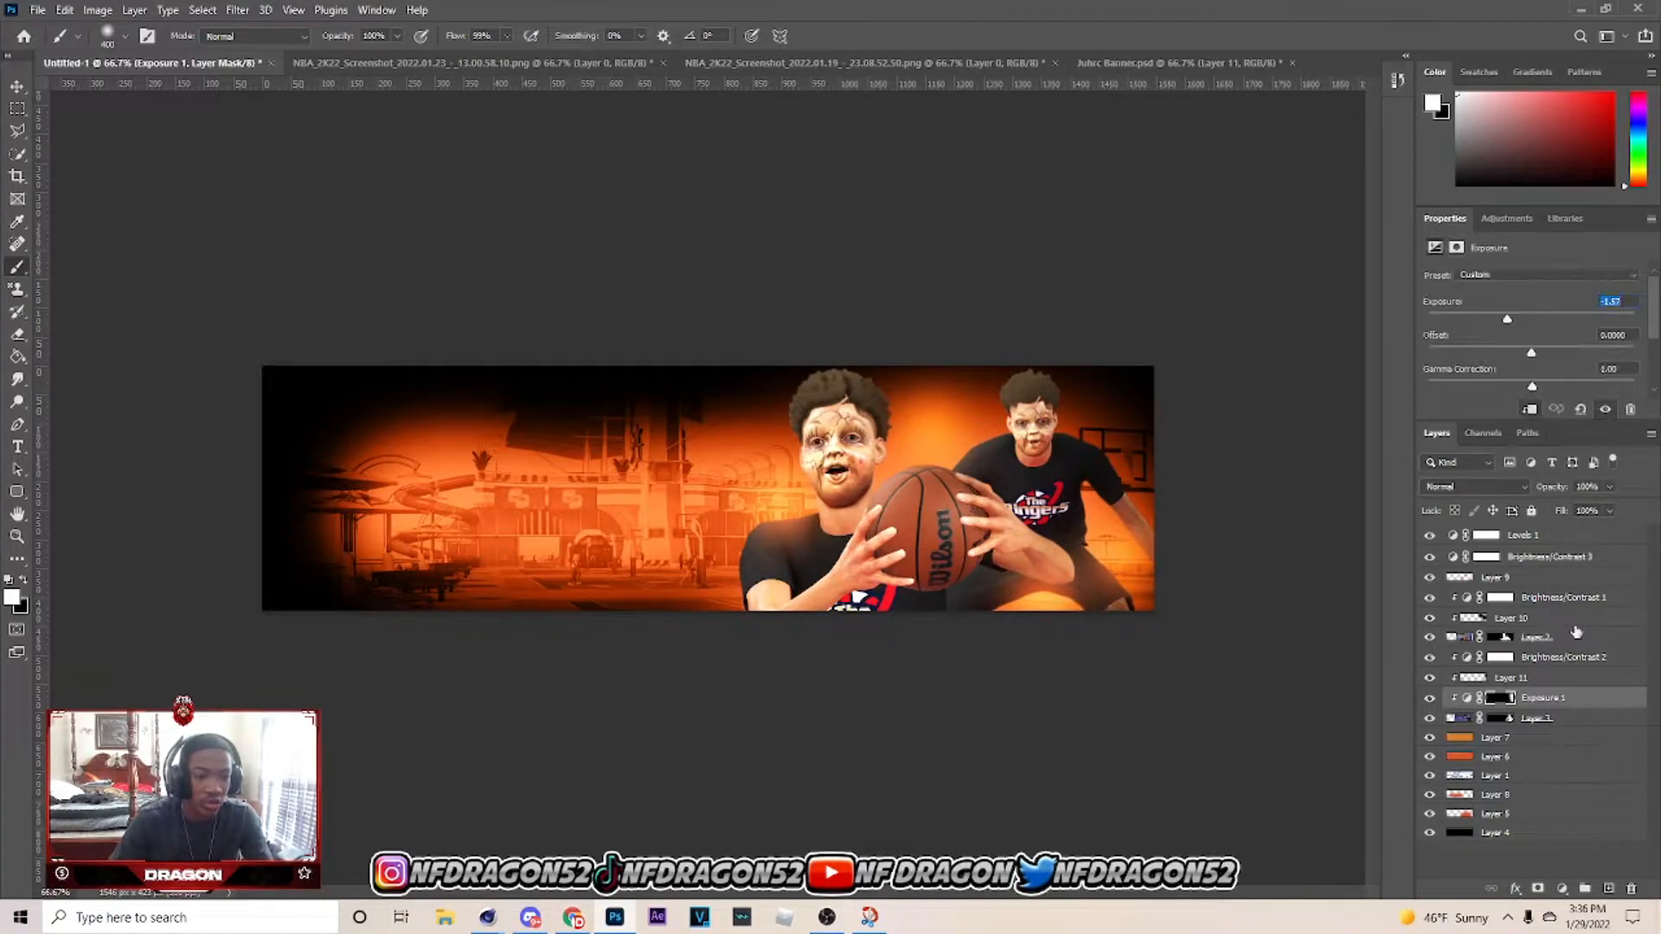
pyautogui.moveTo(1495, 316)
pyautogui.mouseDown()
pyautogui.moveTo(1571, 319)
pyautogui.moveTo(1523, 324)
pyautogui.mouseUp()
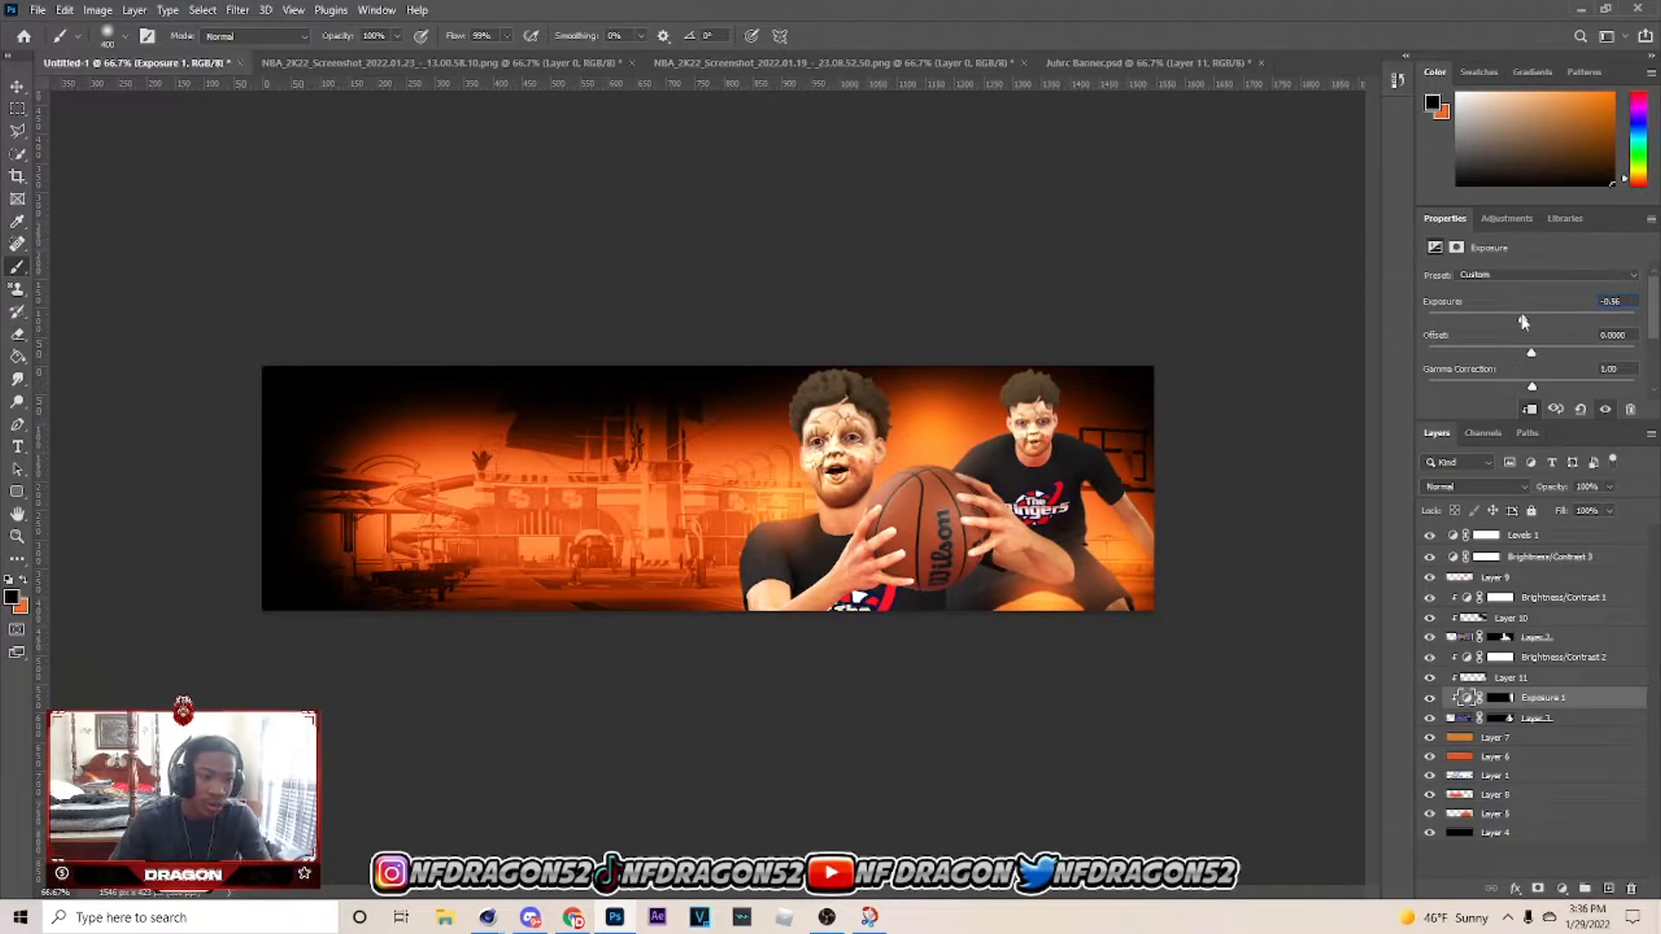
# Add a second Exposure adjustment directly above Layer 3 and set its exposure to about +1.01.
pyautogui.click(1548, 723)
pyautogui.click(1562, 888)
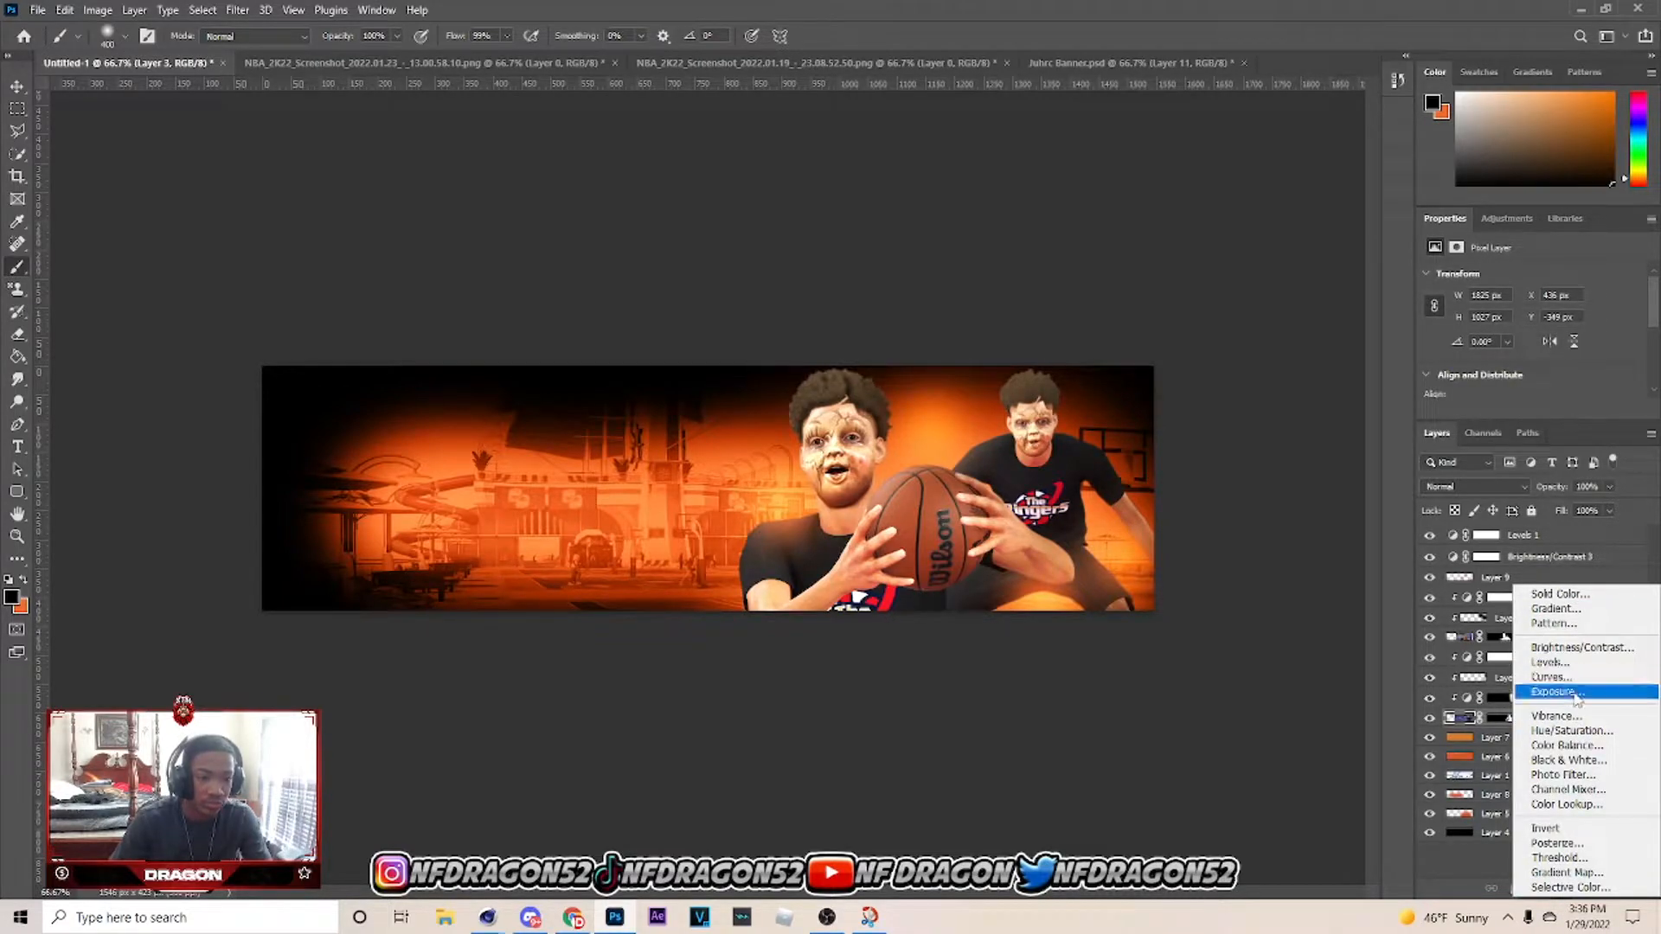
pyautogui.click(1557, 691)
pyautogui.moveTo(1531, 306); pyautogui.dragTo(1546, 306)
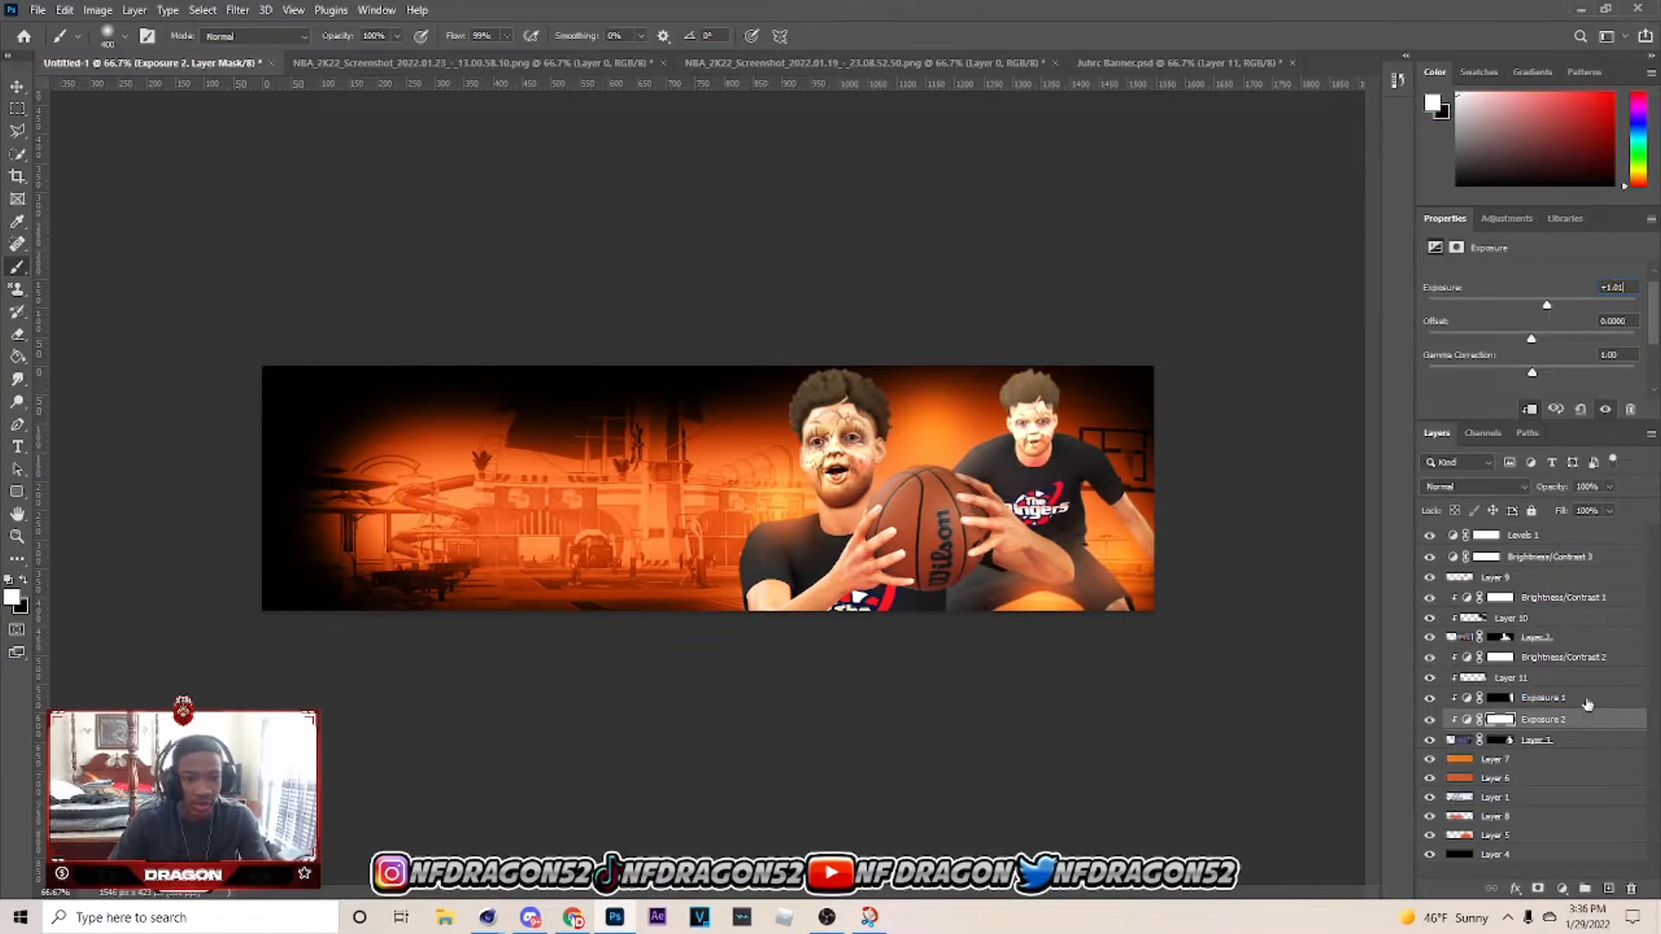
# Invert the Exposure 2 mask and paint white down the crouching player's left side with the soft brush.
pyautogui.click(1503, 727)
pyautogui.hotkey('ctrl', 'i')
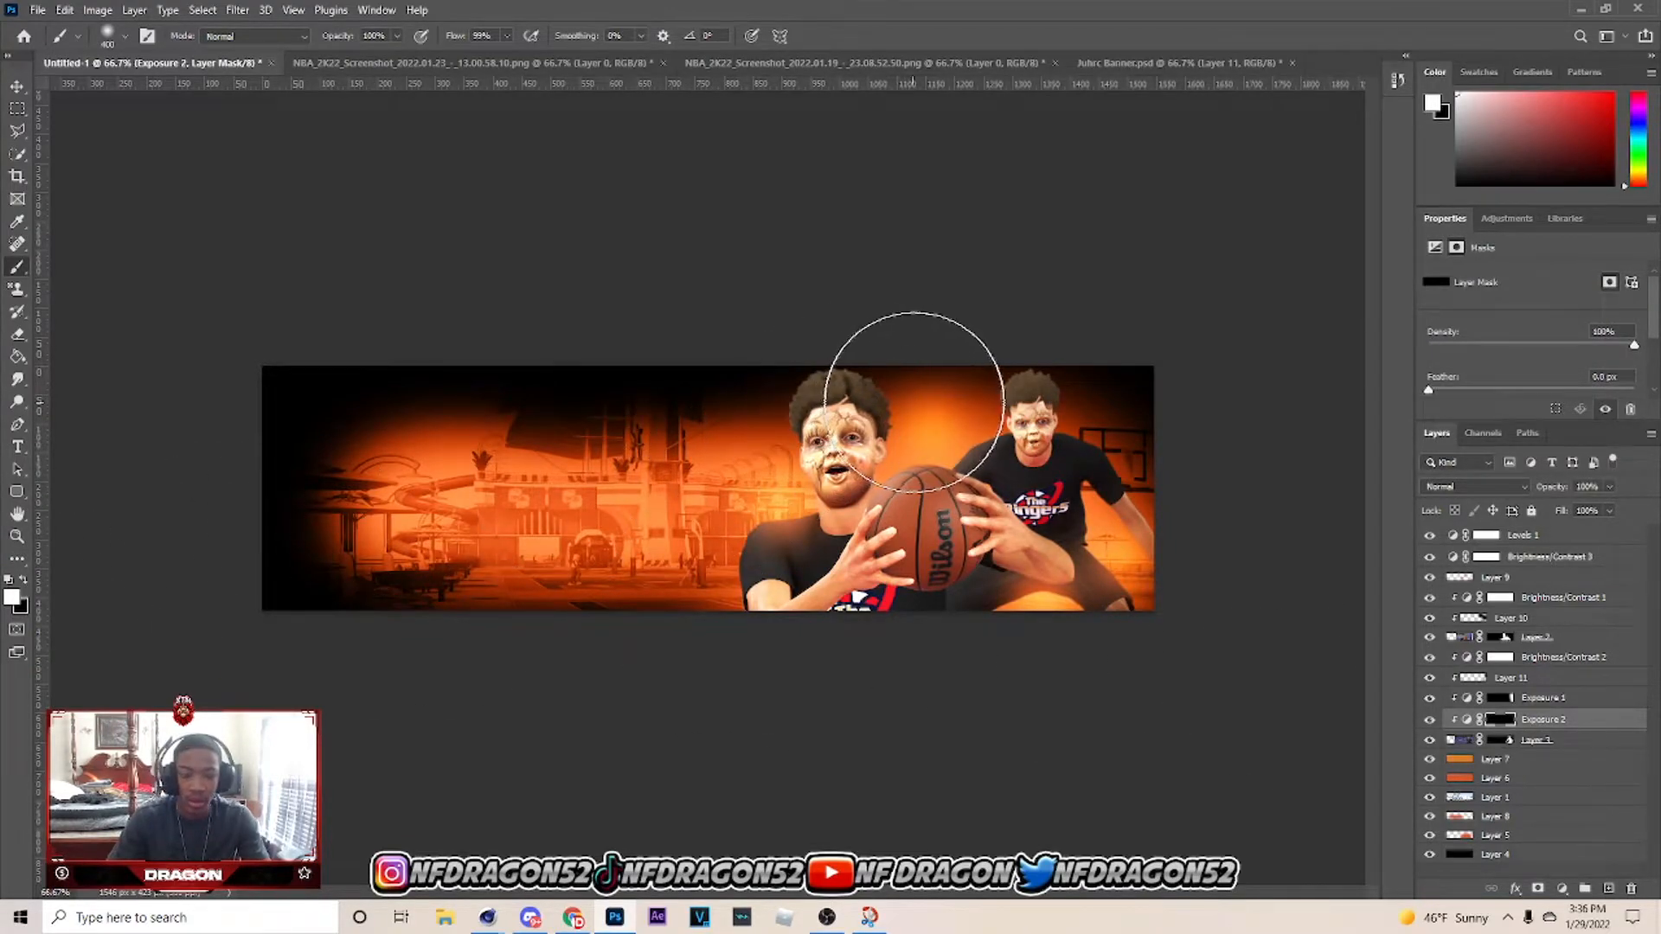
pyautogui.moveTo(946, 389); pyautogui.dragTo(960, 665)
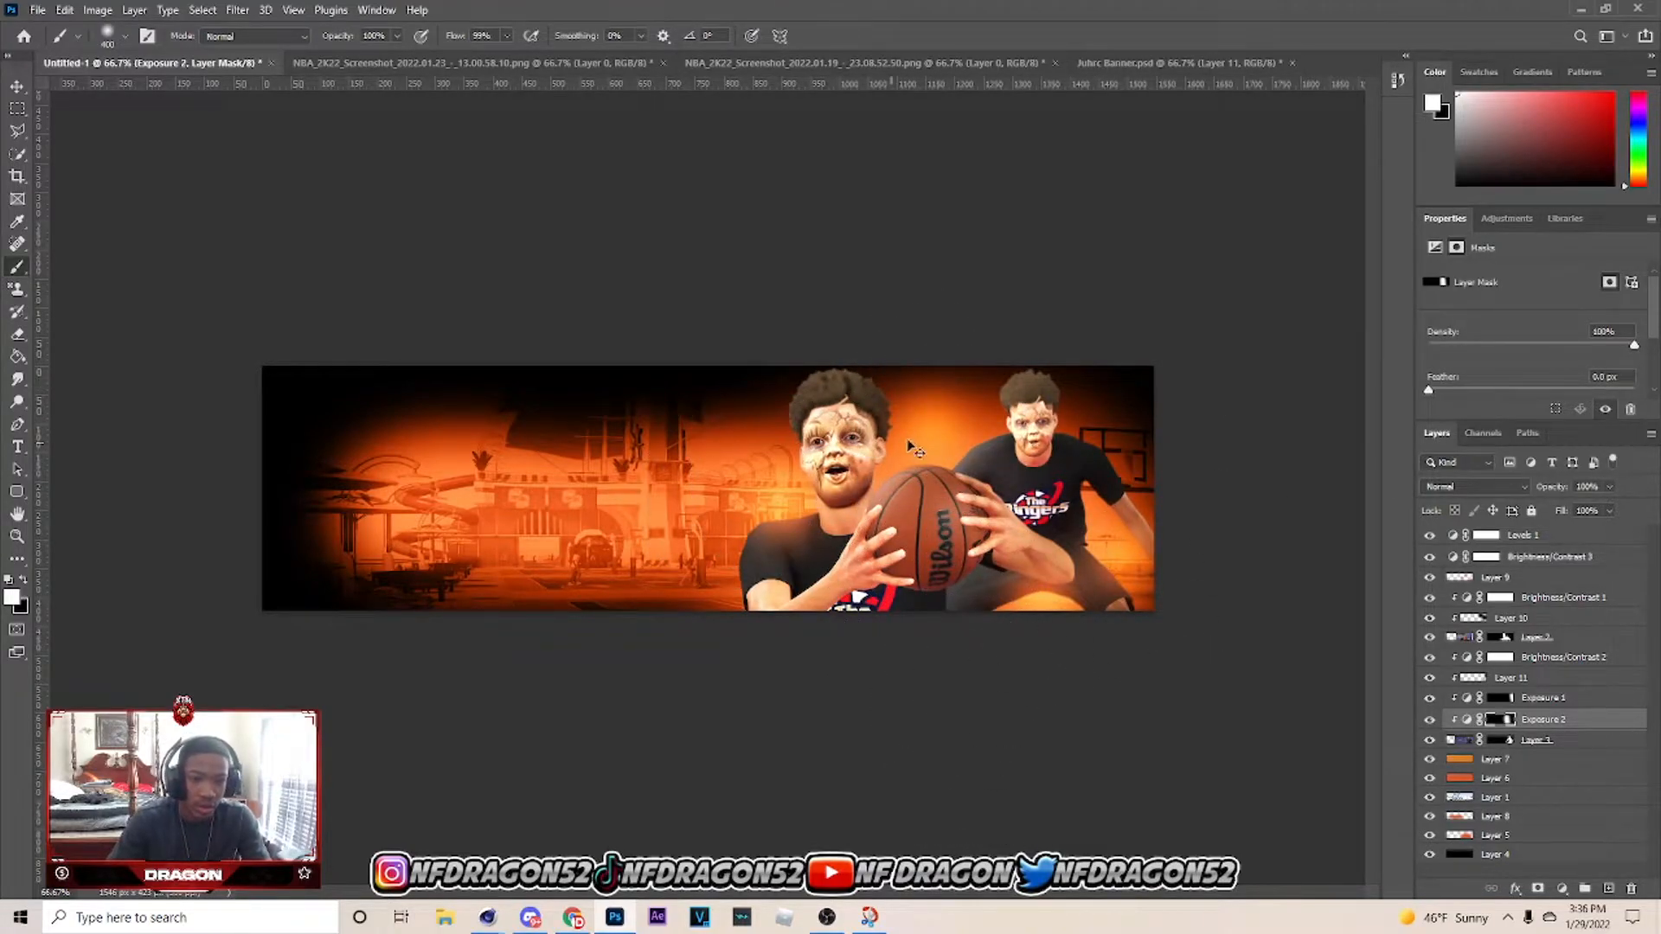
pyautogui.hotkey('ctrl', 'z')
pyautogui.moveTo(957, 424)
pyautogui.mouseDown()
pyautogui.moveTo(940, 474)
pyautogui.moveTo(1000, 839)
pyautogui.mouseUp()
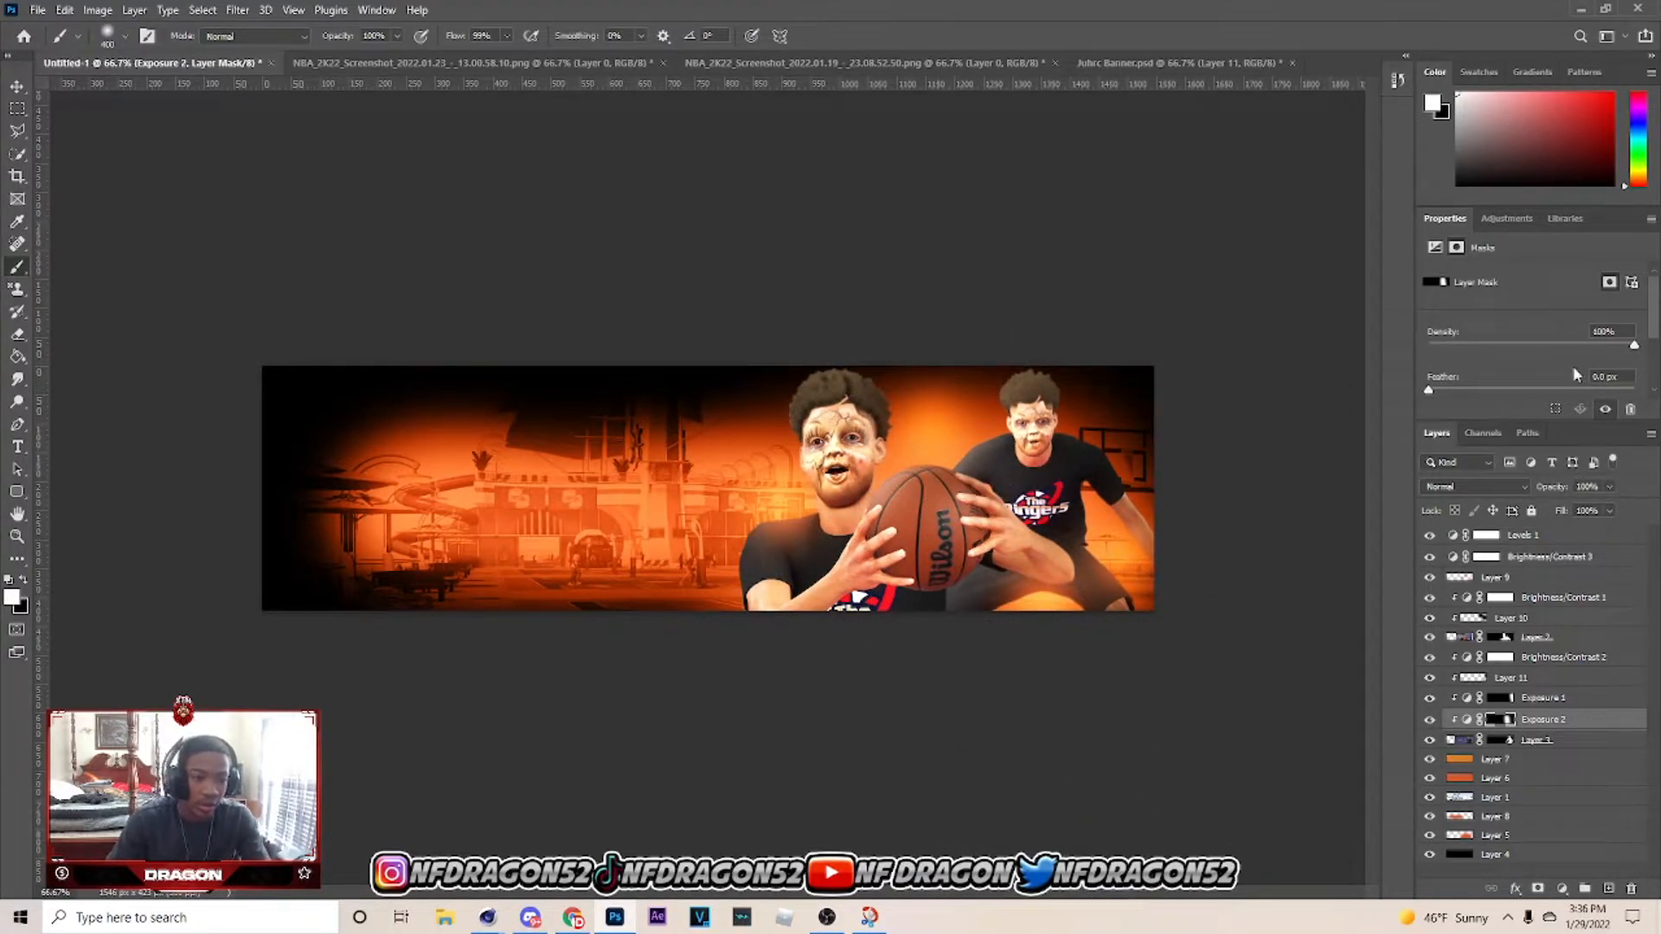
# Set Exposure 2 to +0.22 at 73% opacity and Exposure 1 to -1.4.
pyautogui.click(1464, 719)
pyautogui.moveTo(1547, 323); pyautogui.dragTo(1542, 323)
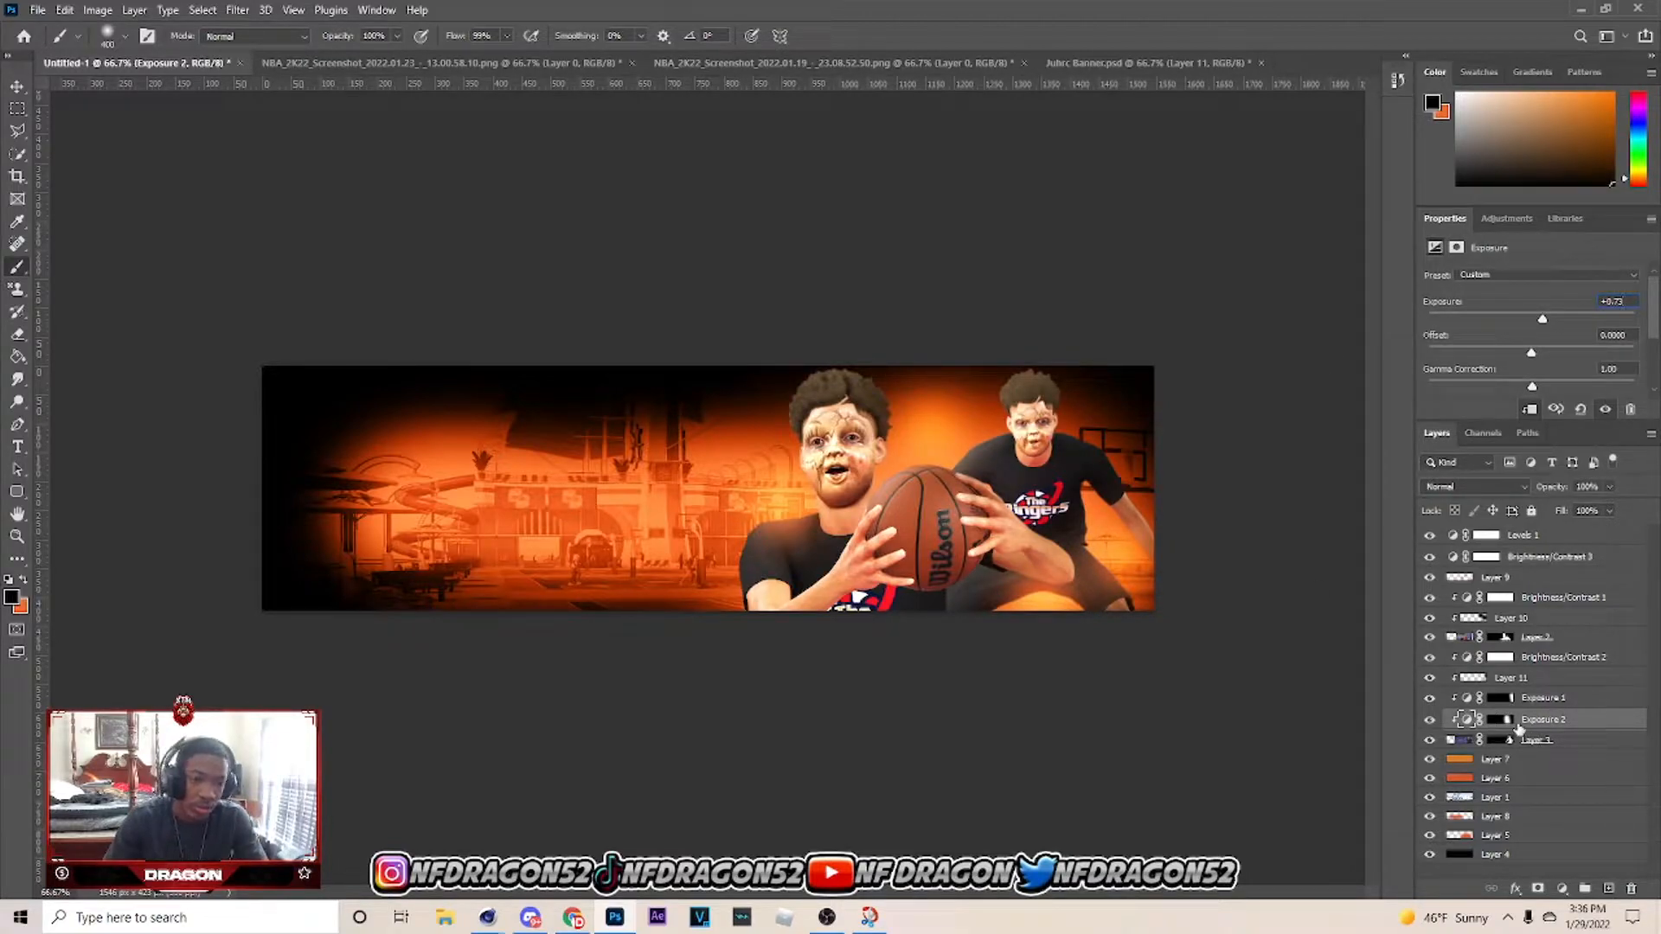
pyautogui.click(1510, 720)
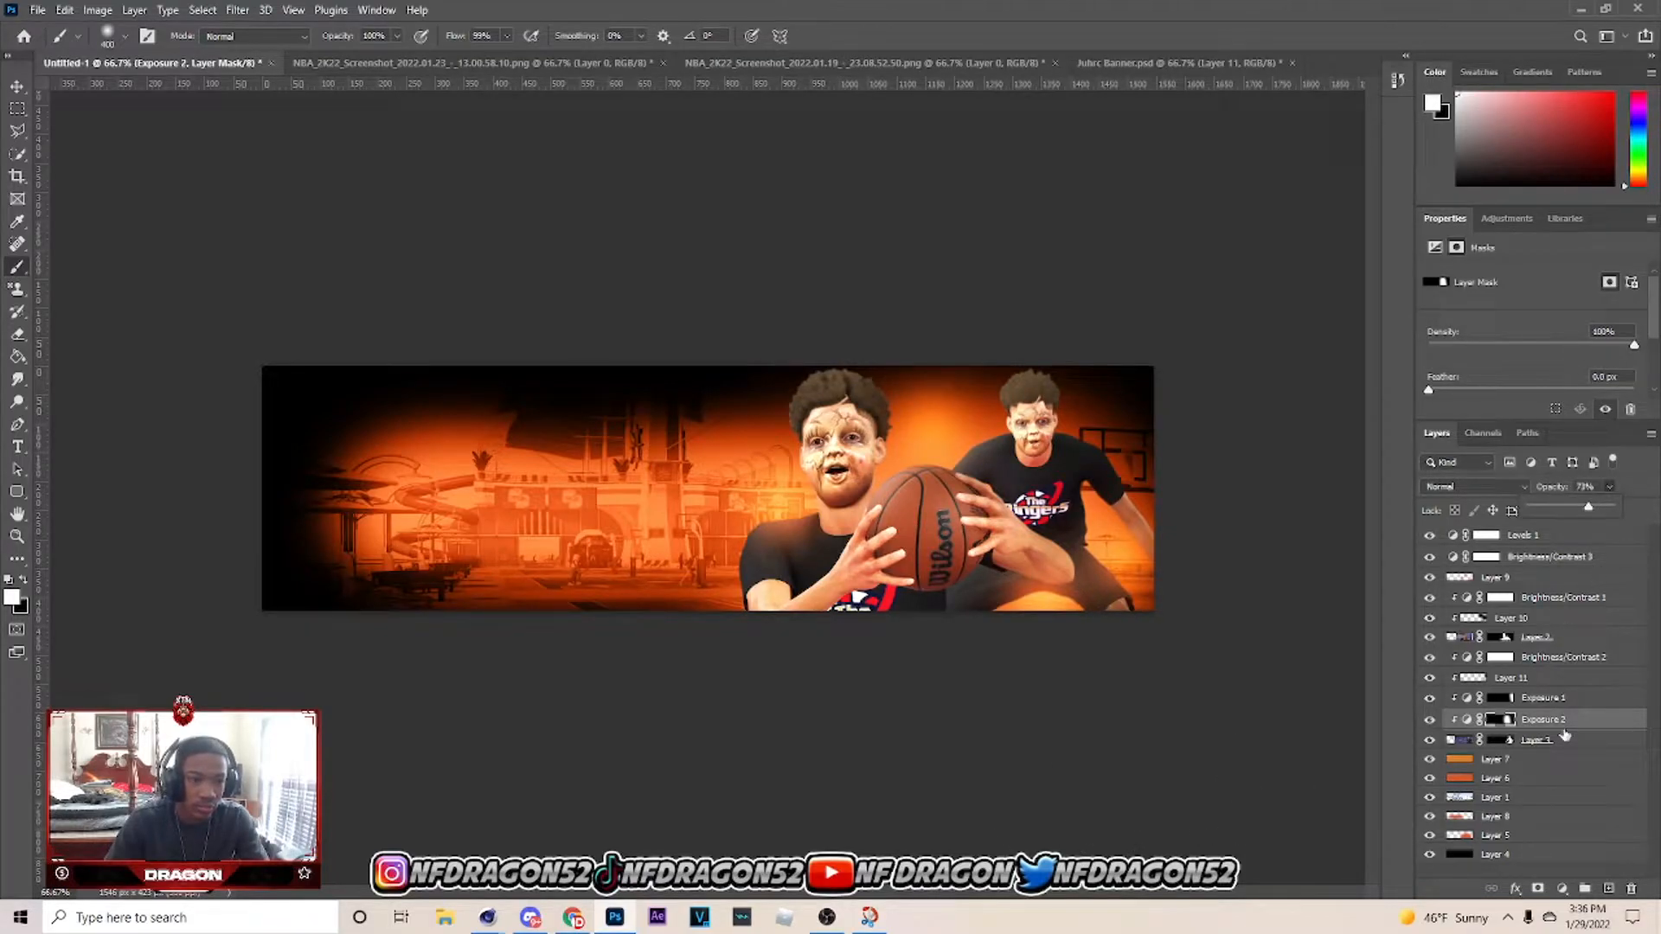
pyautogui.click(1464, 719)
pyautogui.moveTo(1542, 323); pyautogui.dragTo(1540, 322)
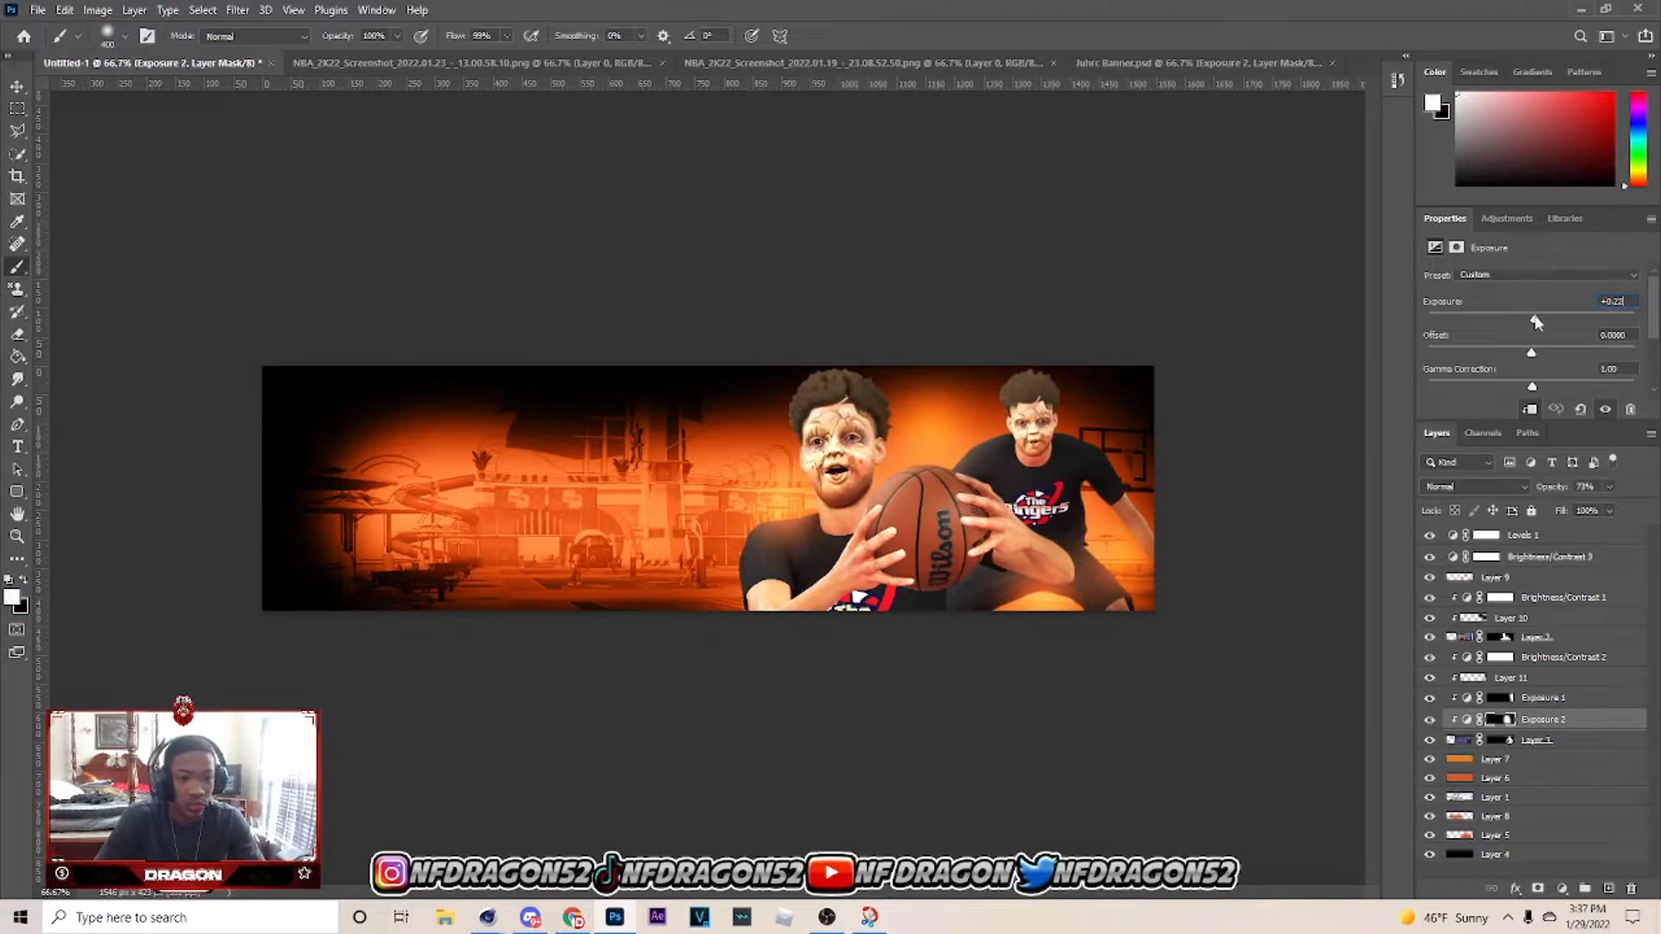
pyautogui.click(1590, 699)
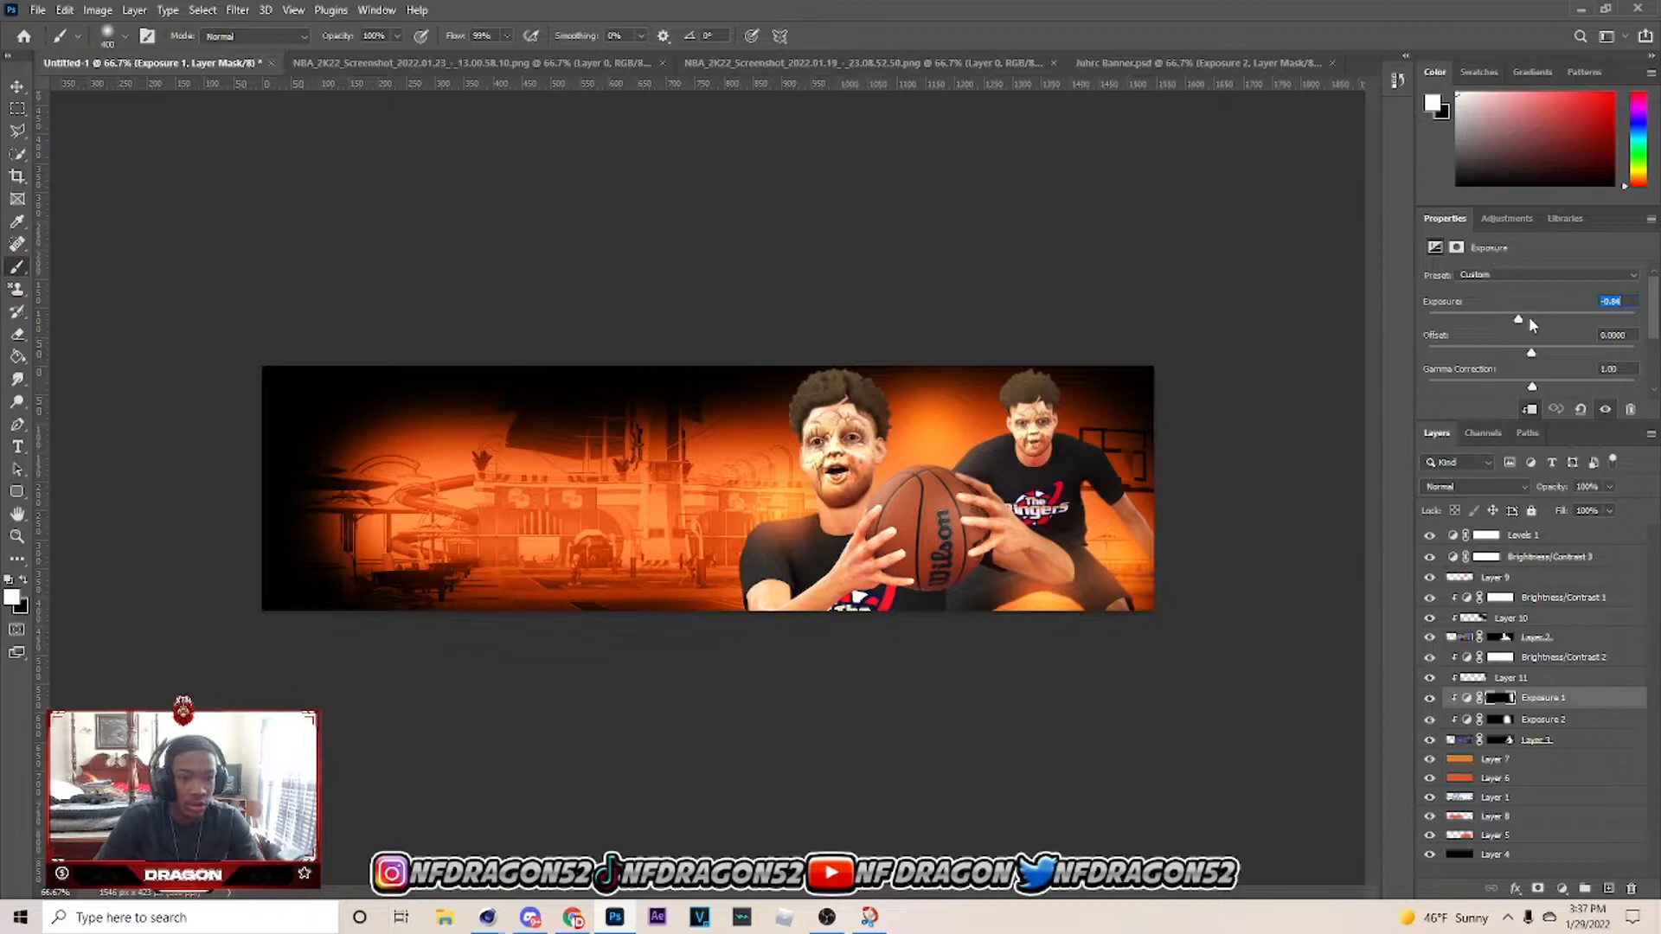
pyautogui.moveTo(1512, 321); pyautogui.dragTo(1511, 320)
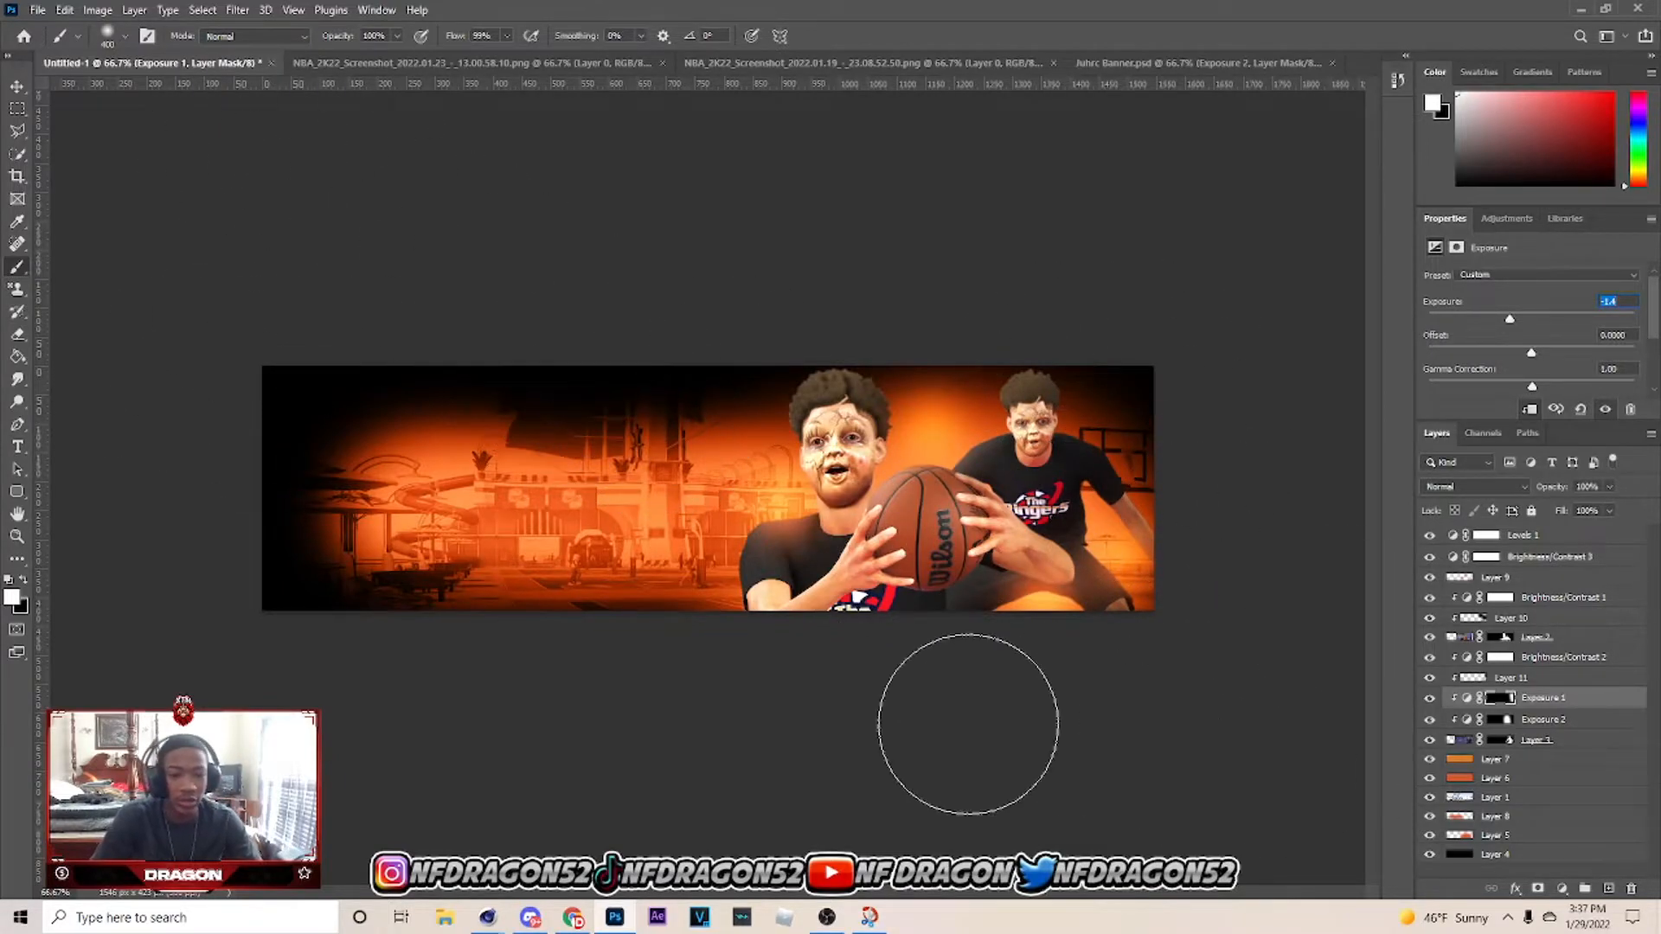
# Set the opacity of the front player's shading layer, Layer 10, to 85%.
pyautogui.click(1553, 642)
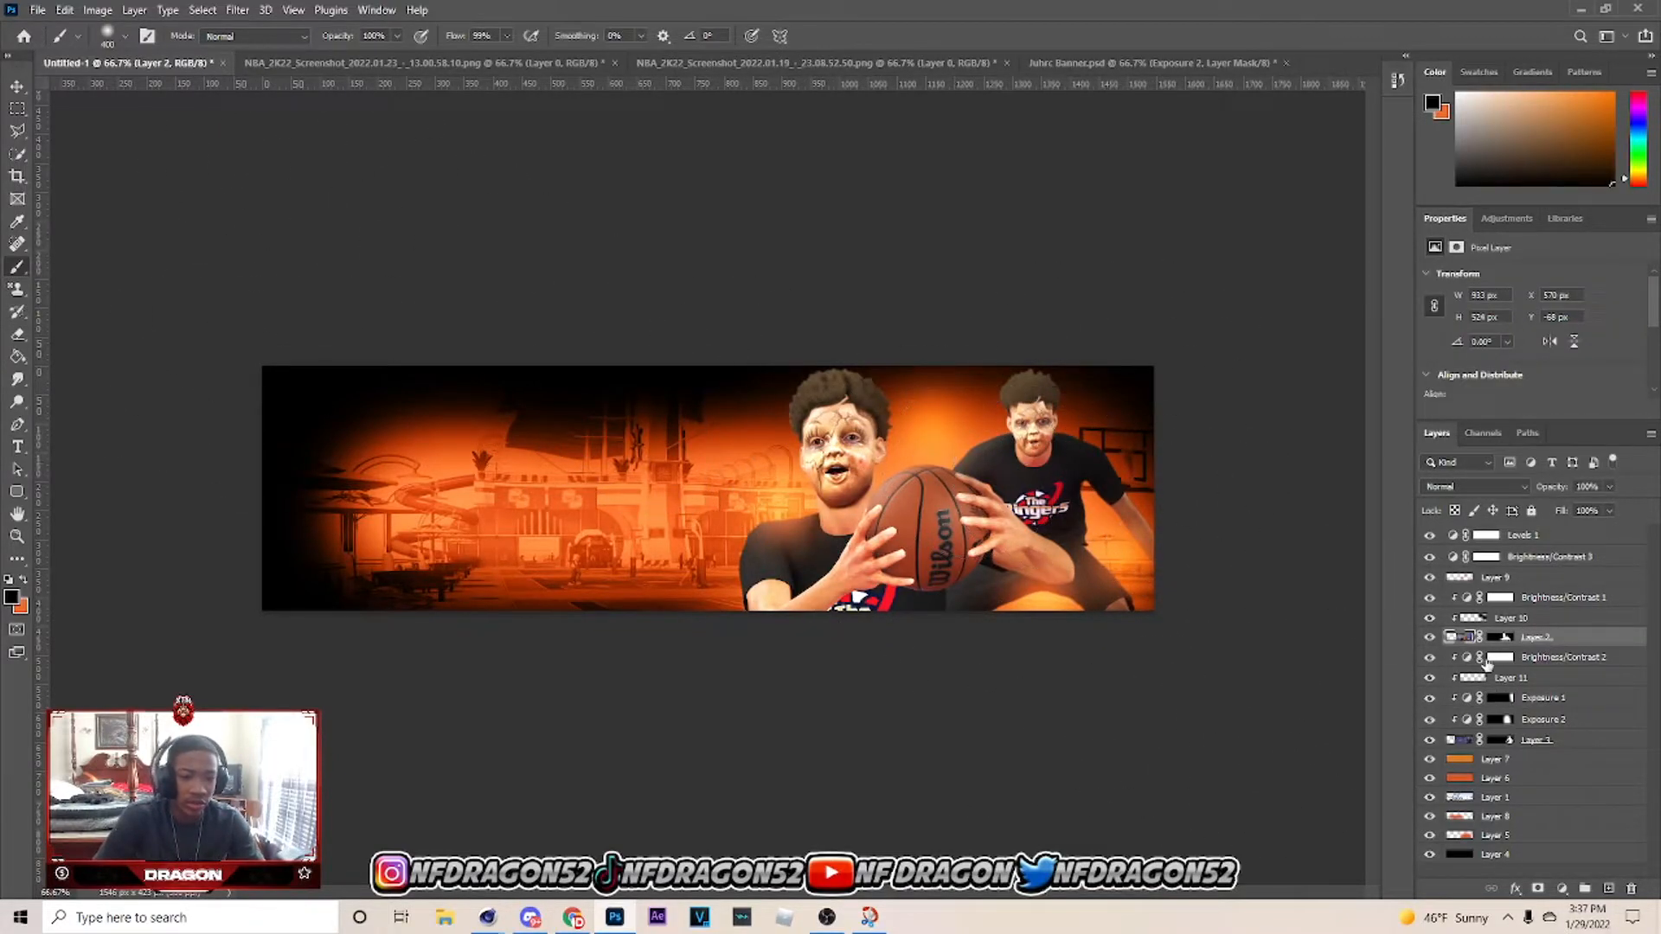
pyautogui.click(1525, 619)
pyautogui.moveTo(1620, 511); pyautogui.dragTo(1624, 513)
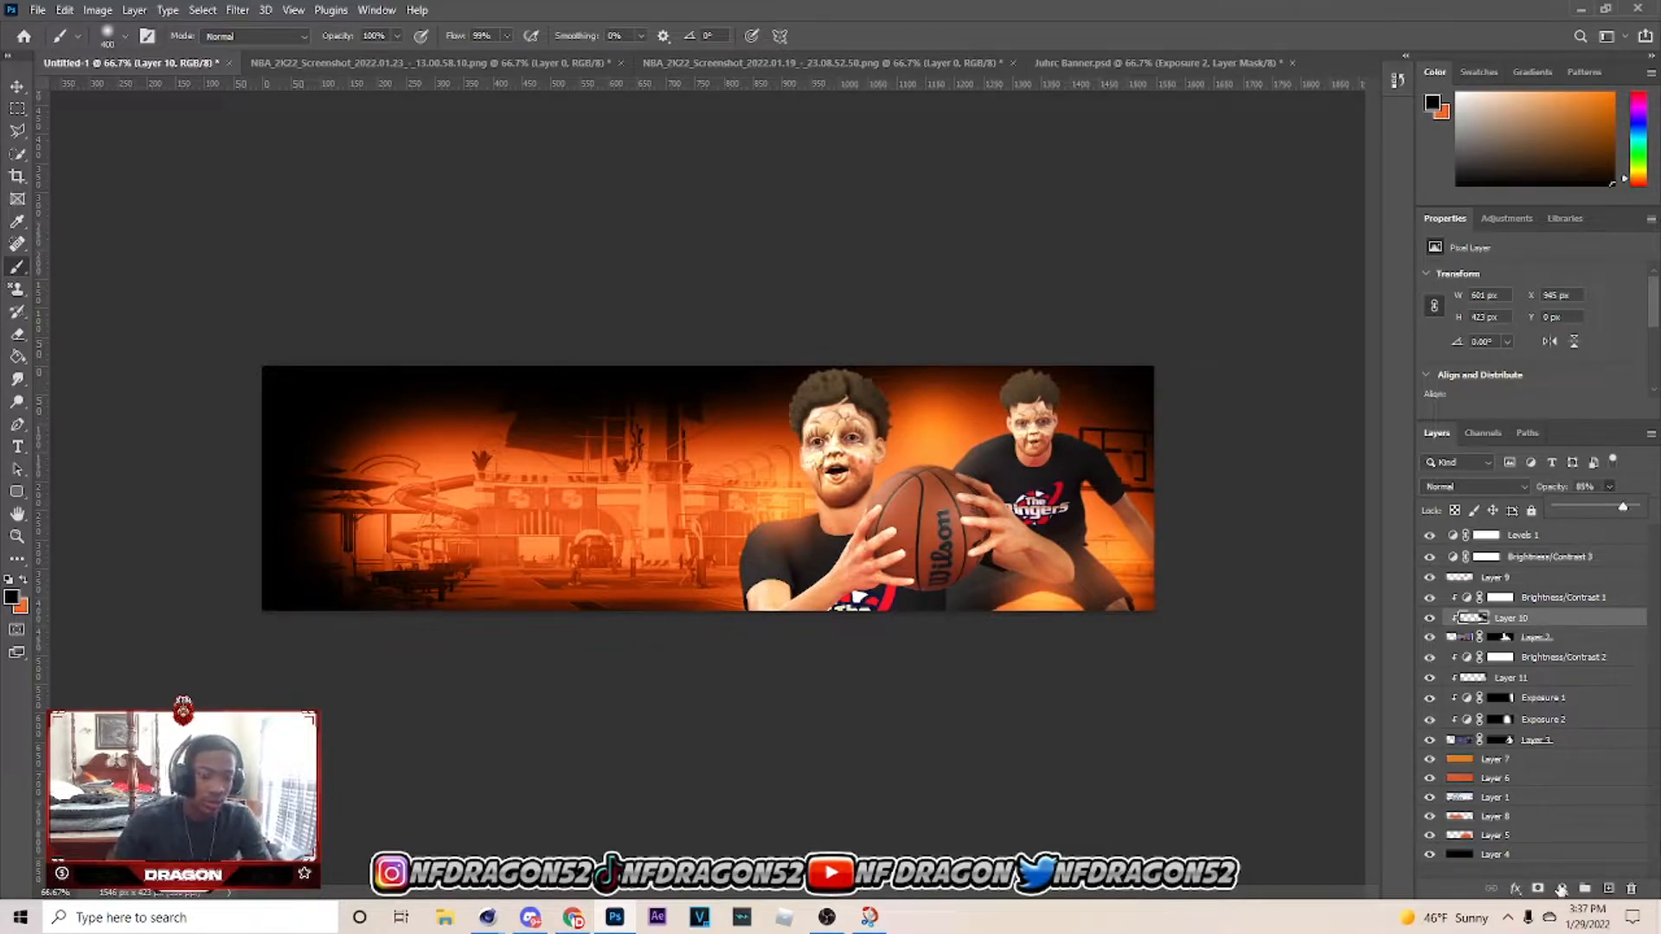
# Add an Exposure adjustment clipped between Layer 10 and the front player's Layer 2, with exposure about +0.28.
pyautogui.click(1563, 889)
pyautogui.click(1583, 692)
pyautogui.moveTo(1549, 621); pyautogui.dragTo(1546, 649)
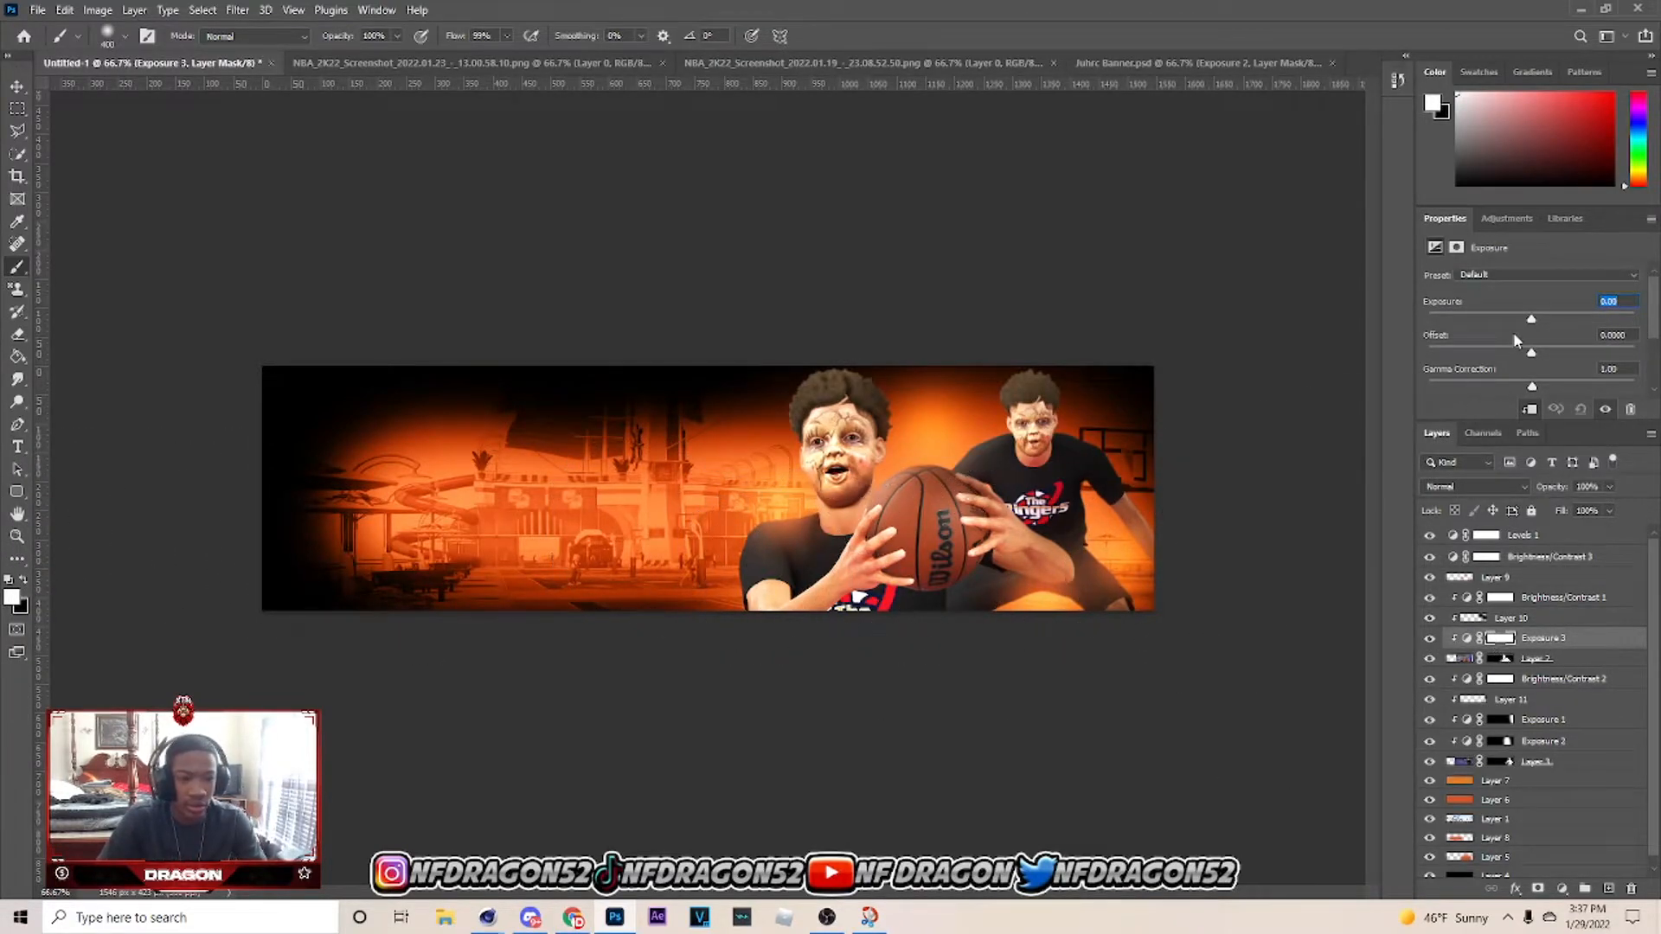
pyautogui.moveTo(1533, 323); pyautogui.dragTo(1541, 323)
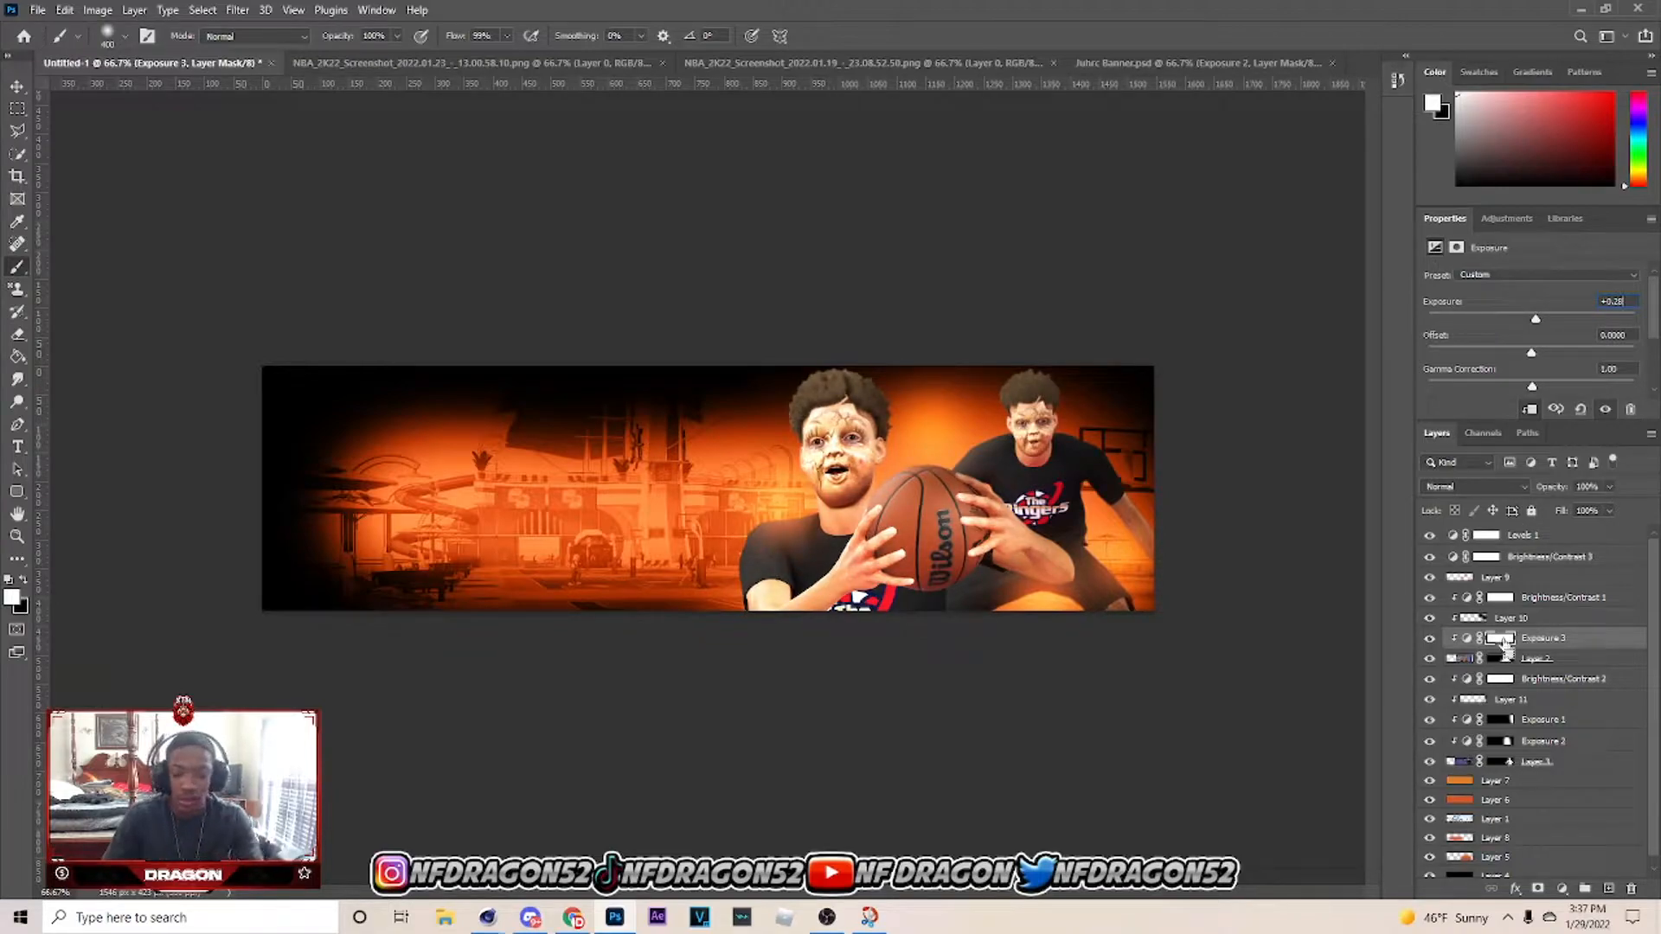
# Invert the Exposure 3 mask and paint white along the front player's left side.
pyautogui.hotkey('ctrl', 'i')
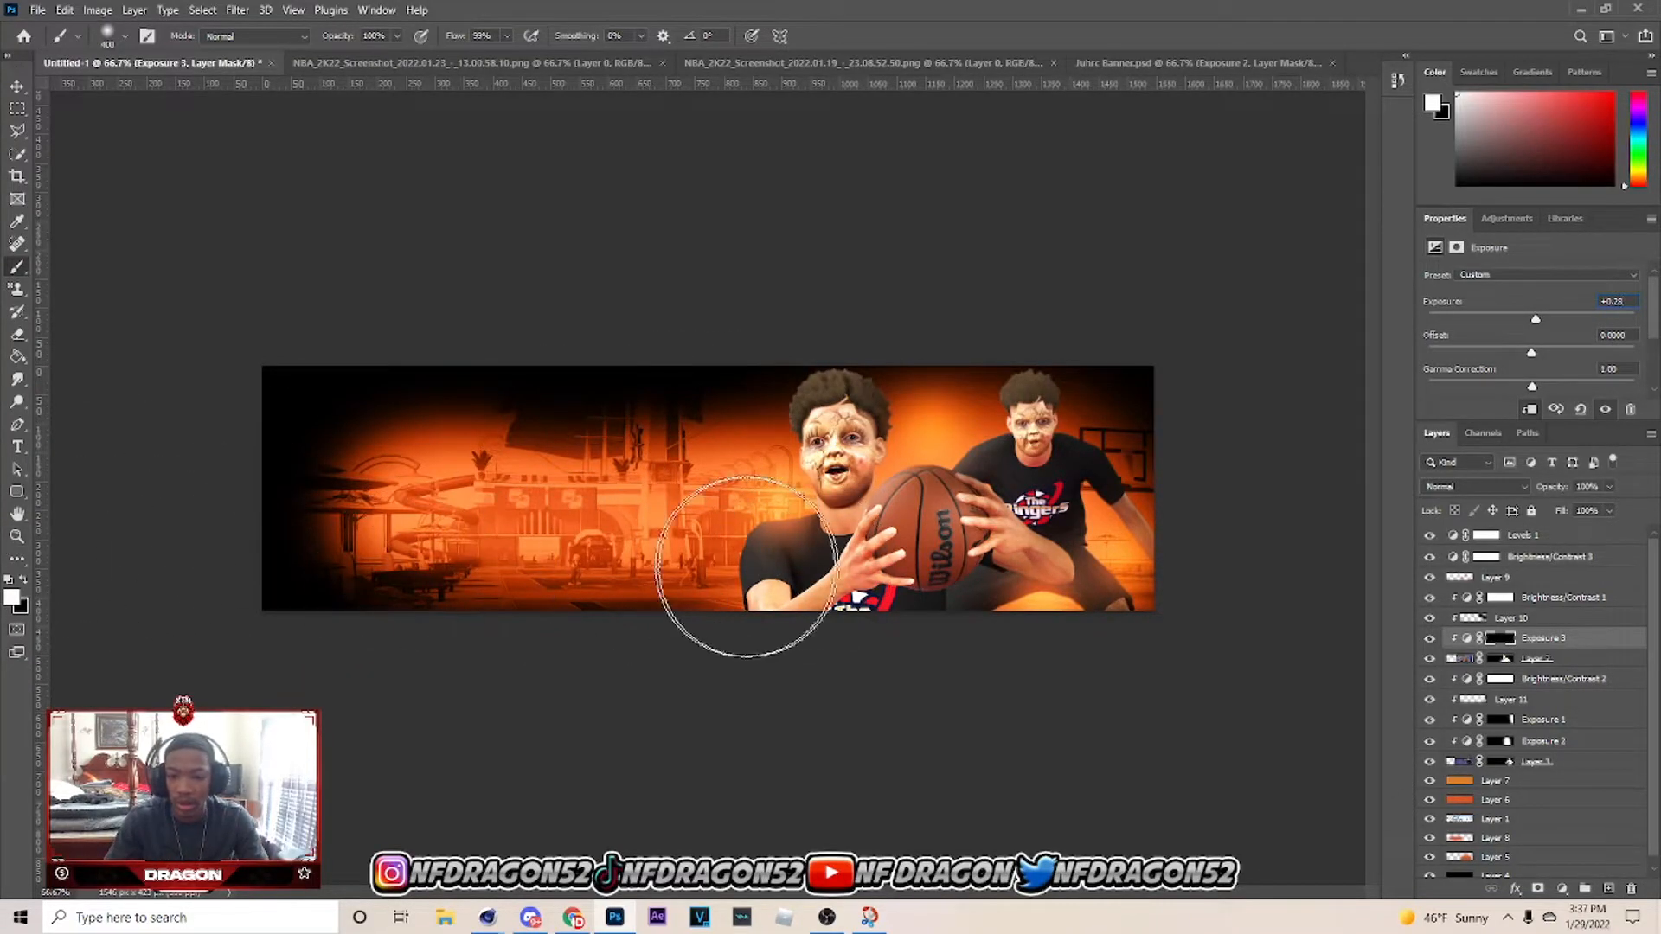
pyautogui.click(668, 567)
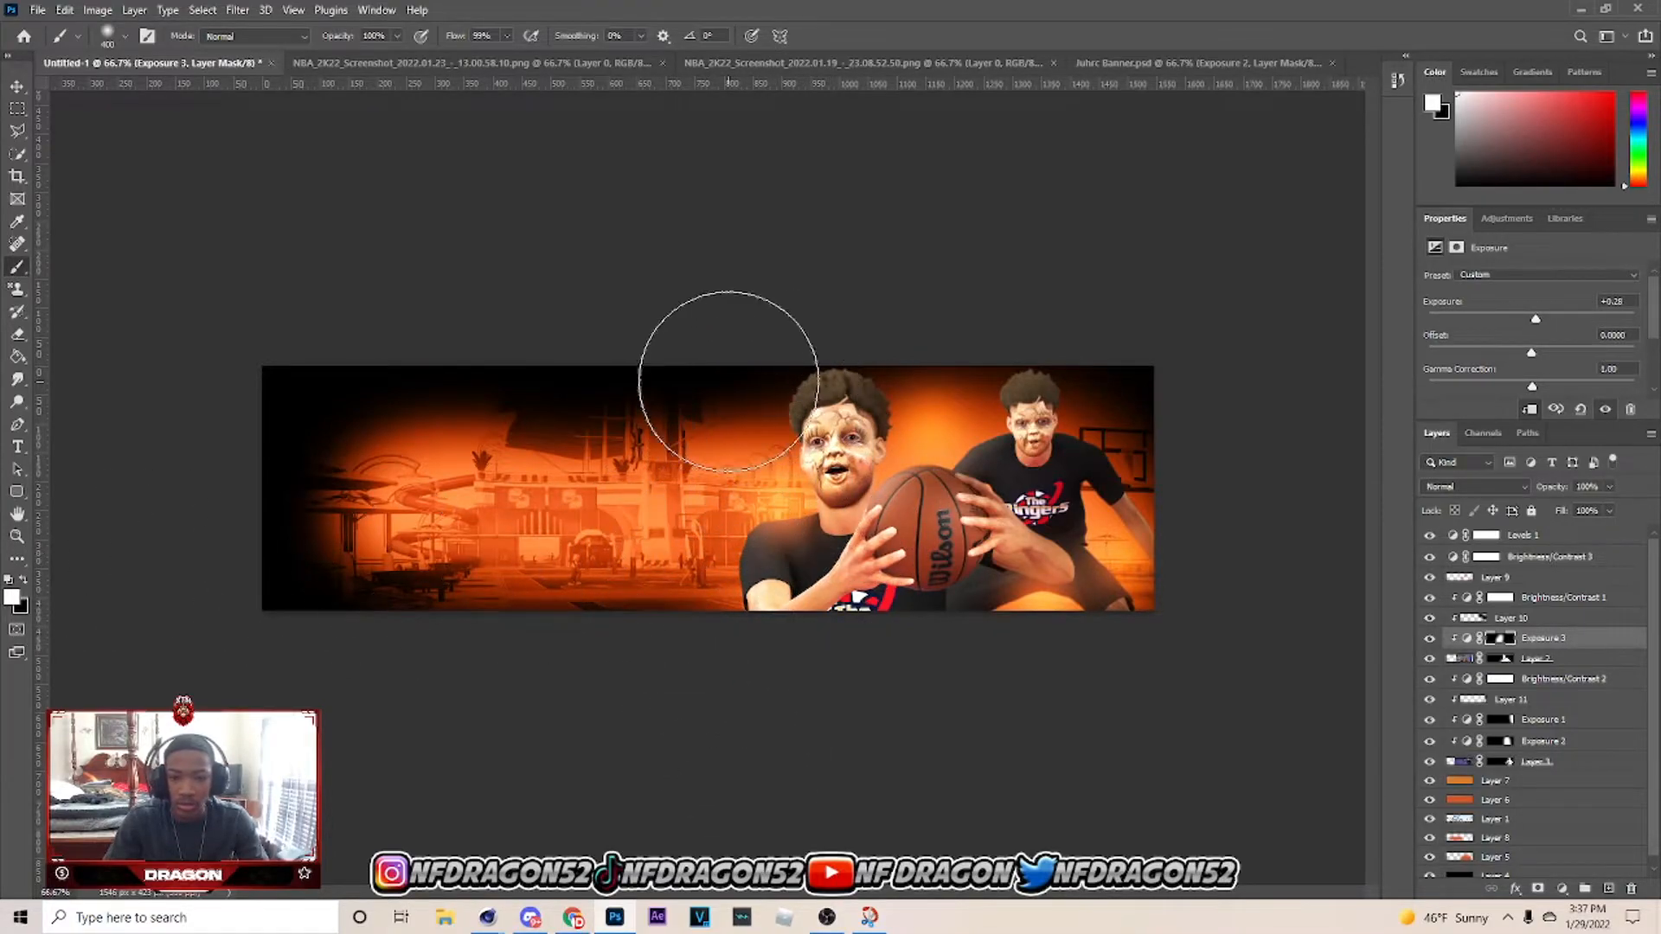
# Finish painting the Exposure 3 mask on the front player and set Exposure 3 to about +0.30.
pyautogui.click(921, 511)
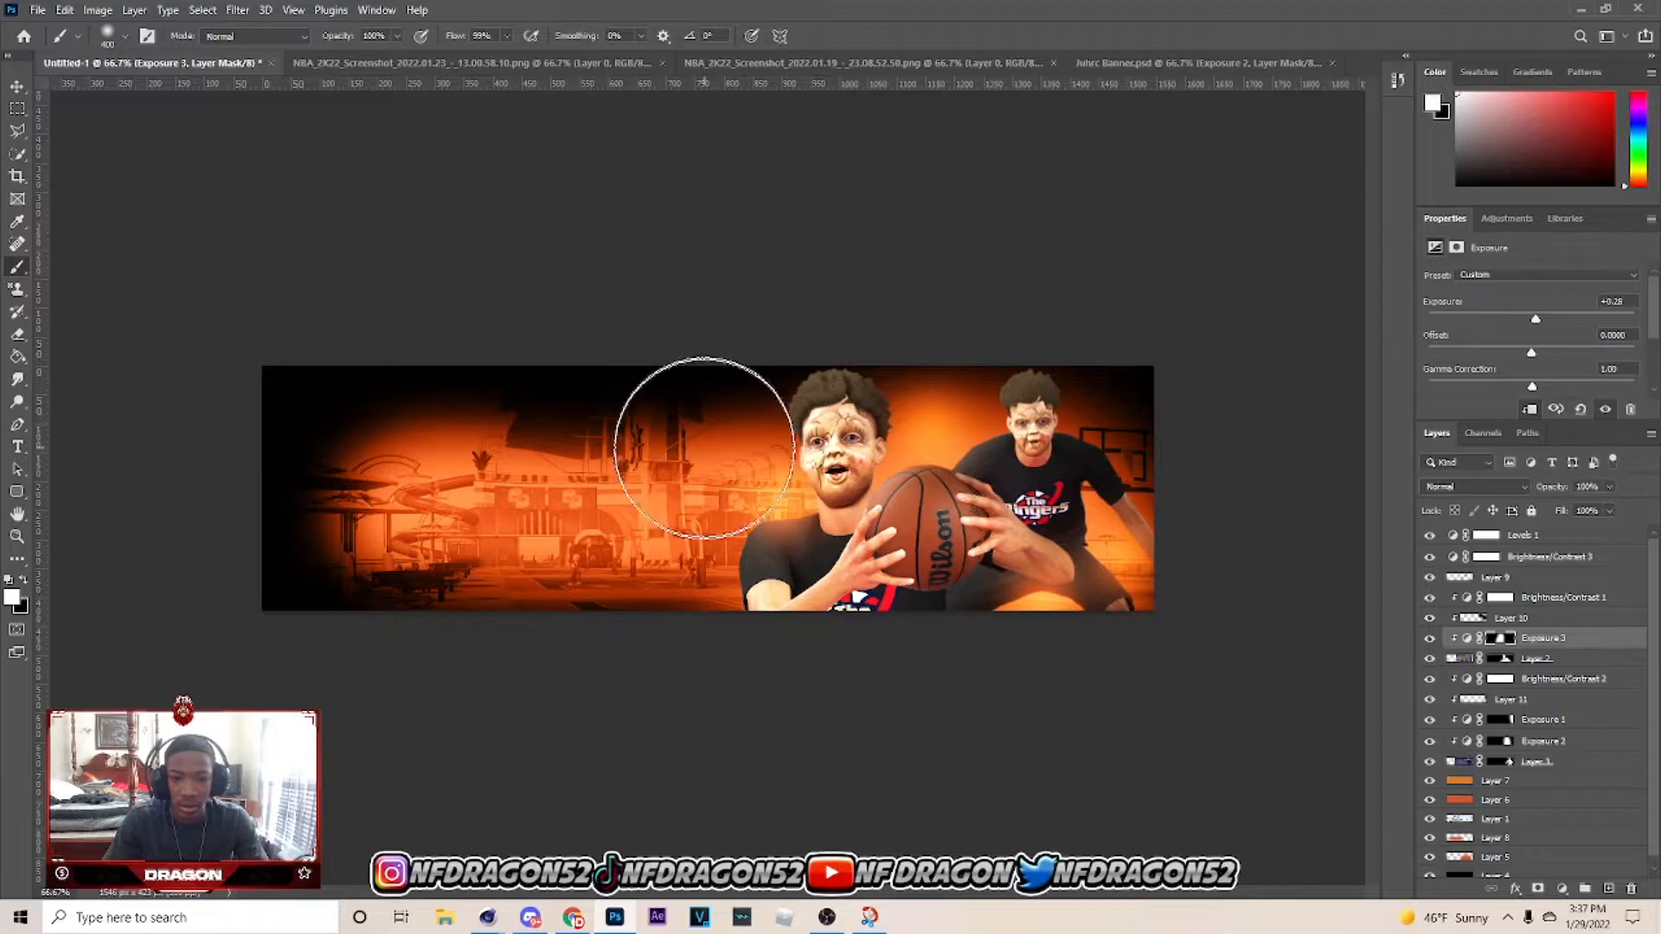
pyautogui.click(25, 579)
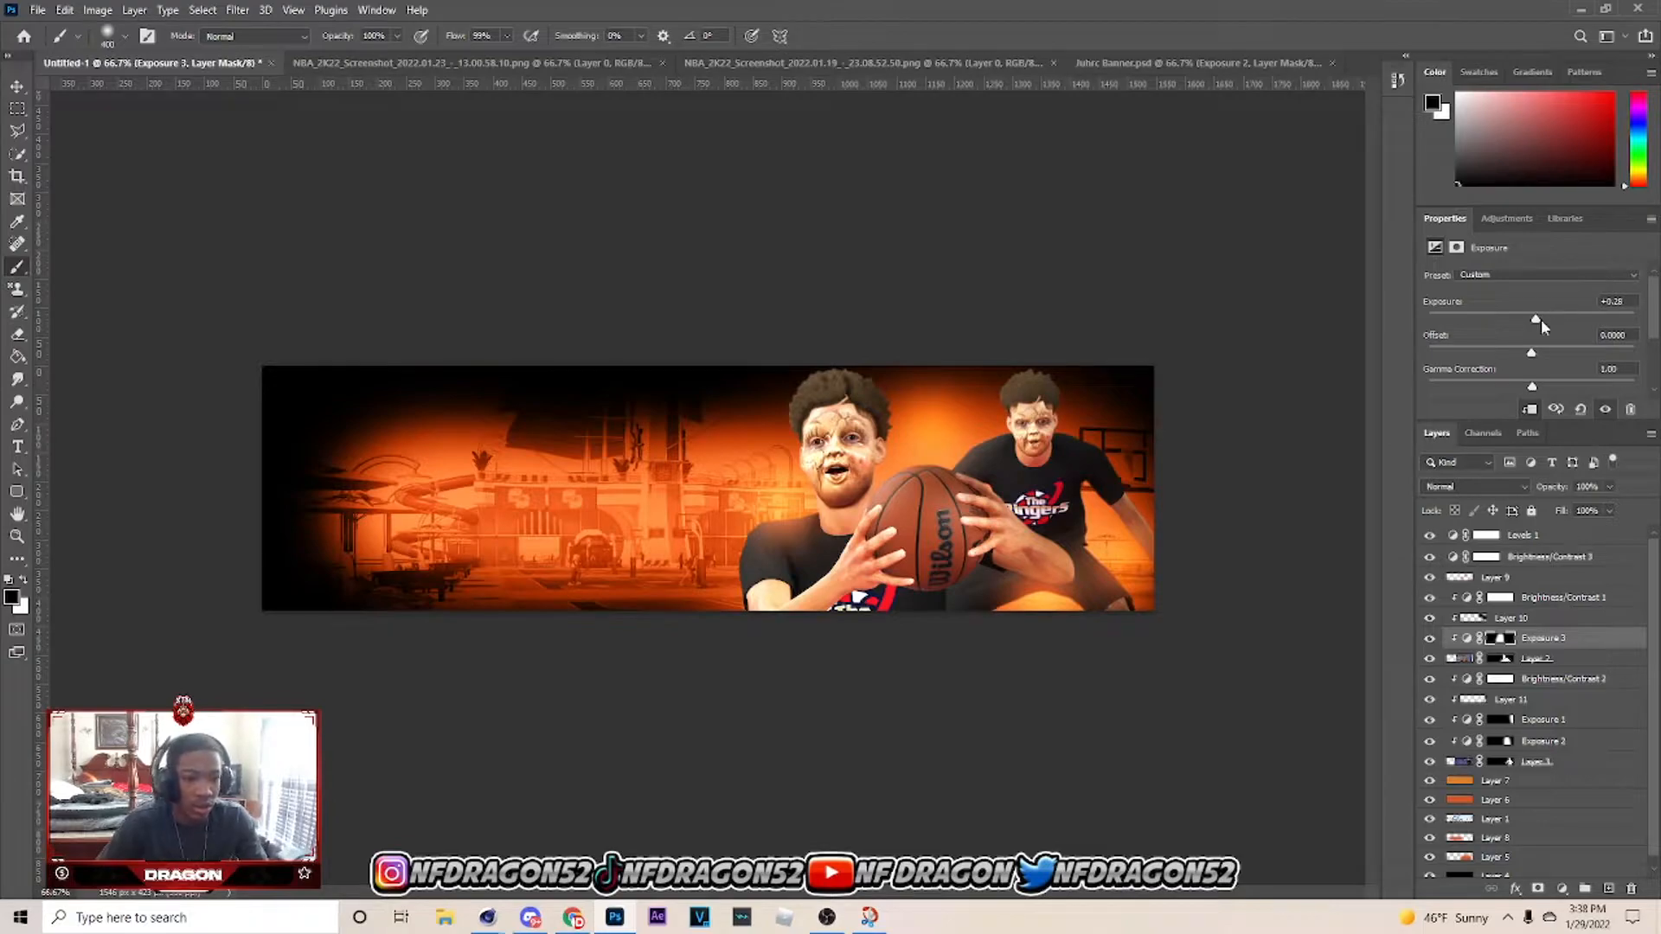
pyautogui.moveTo(1537, 320); pyautogui.dragTo(1537, 327)
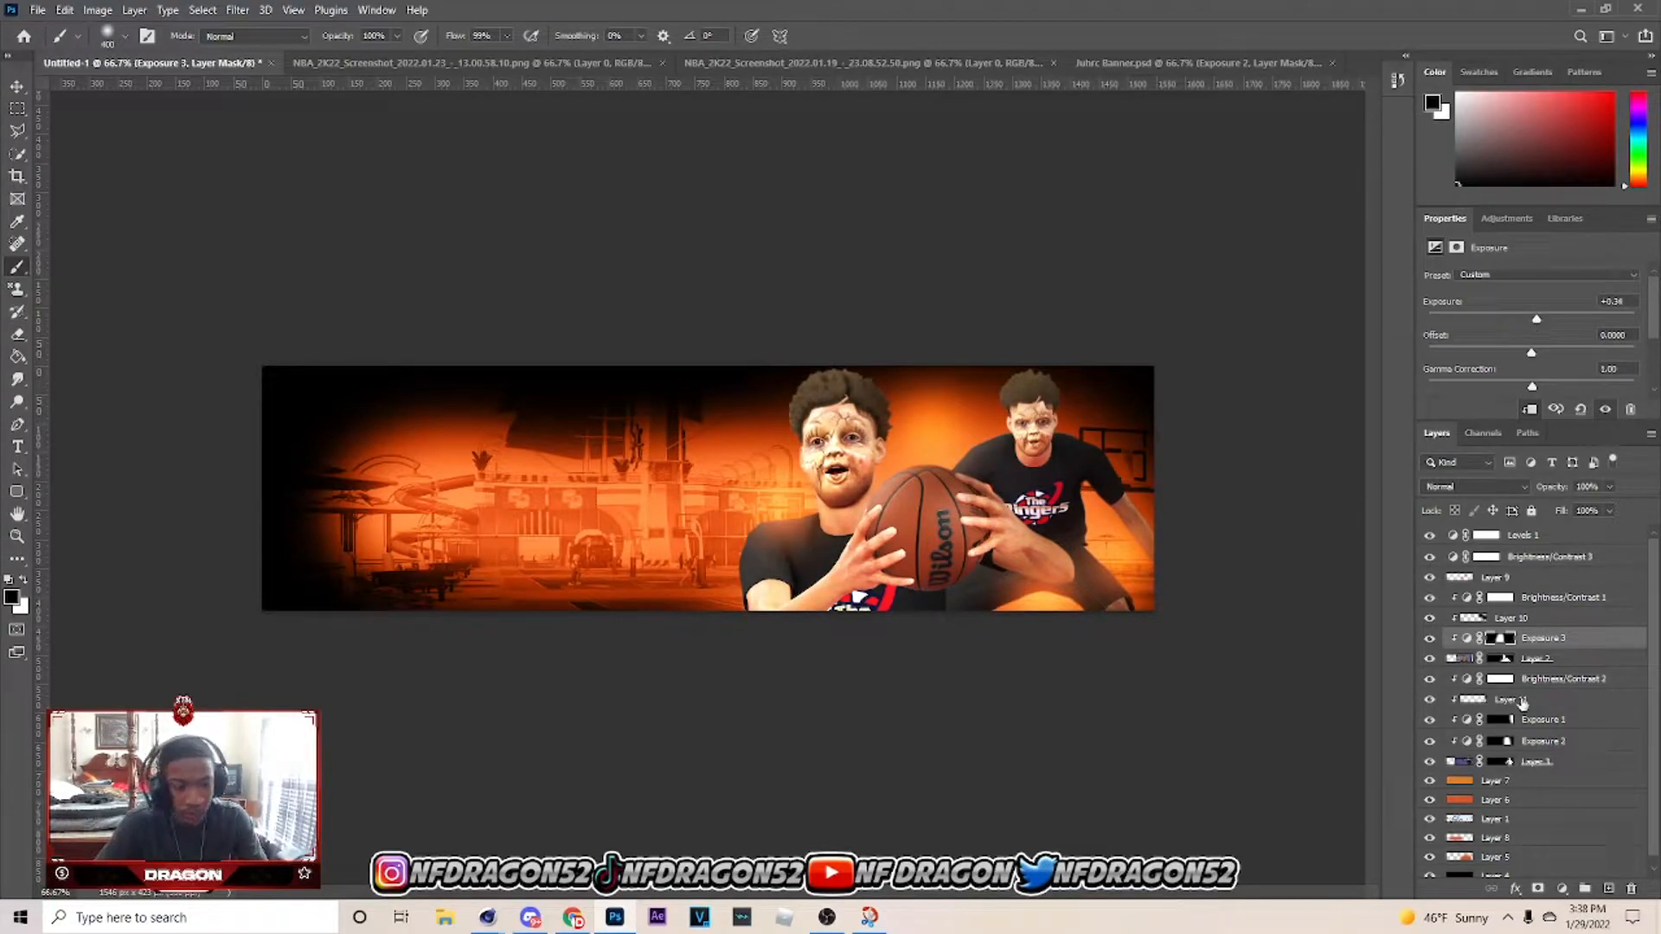
# Add an Exposure adjustment of -1.12 clipped directly above the front player's Layer 2 and invert its mask.
pyautogui.click(1545, 658)
pyautogui.click(1561, 888)
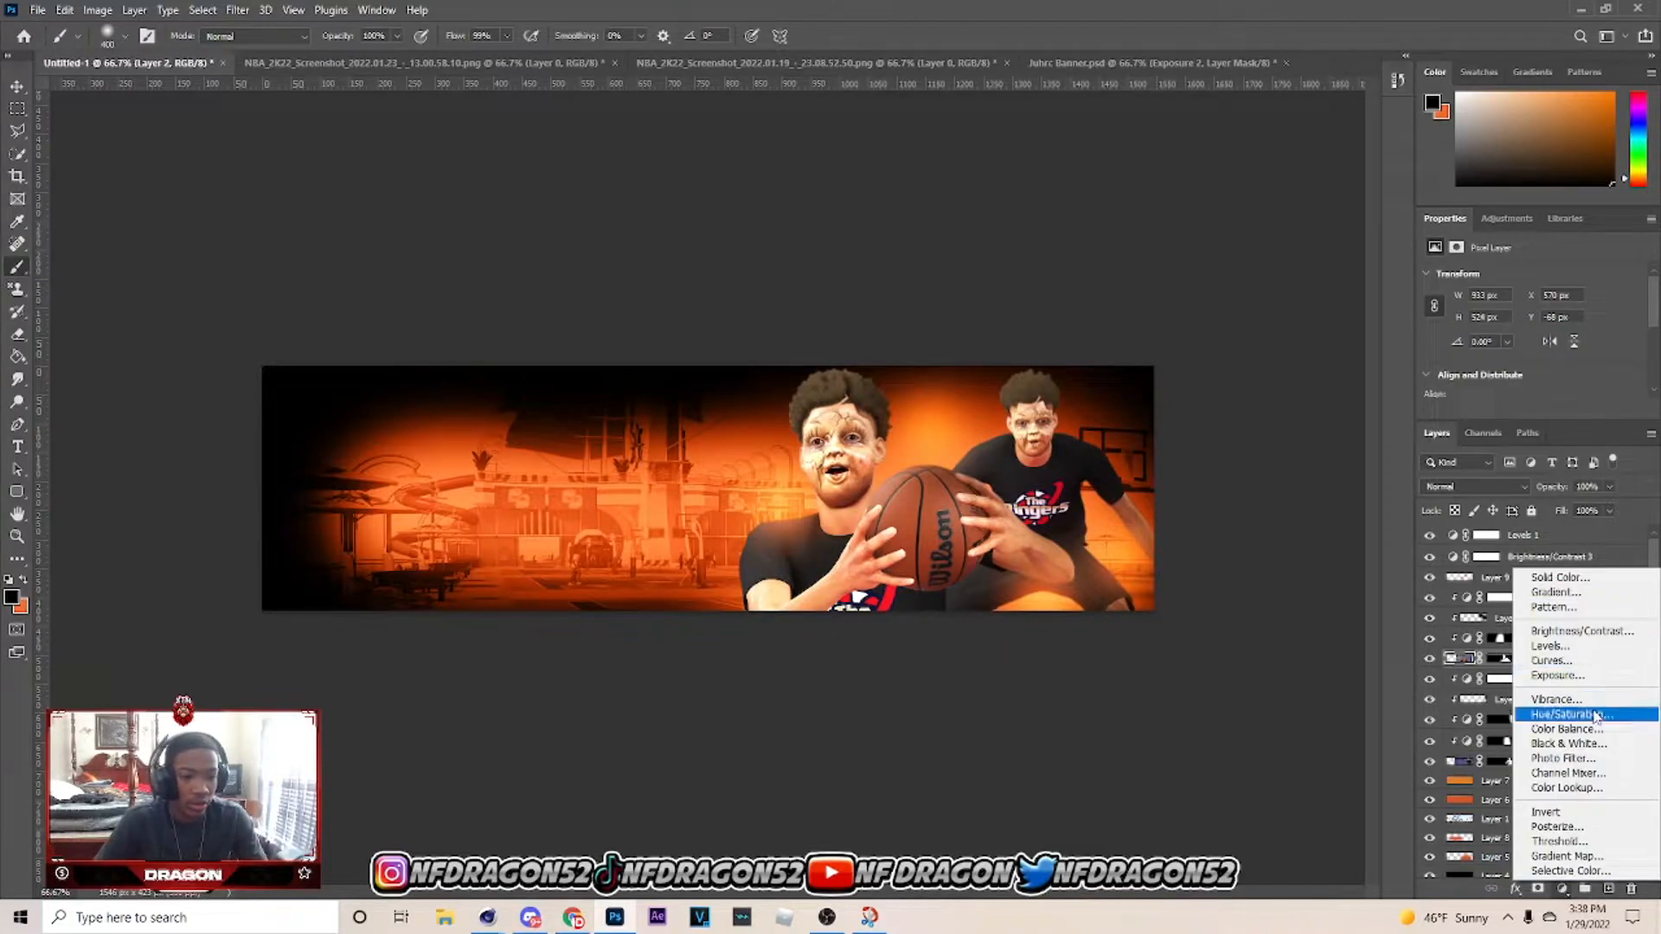
pyautogui.click(1557, 675)
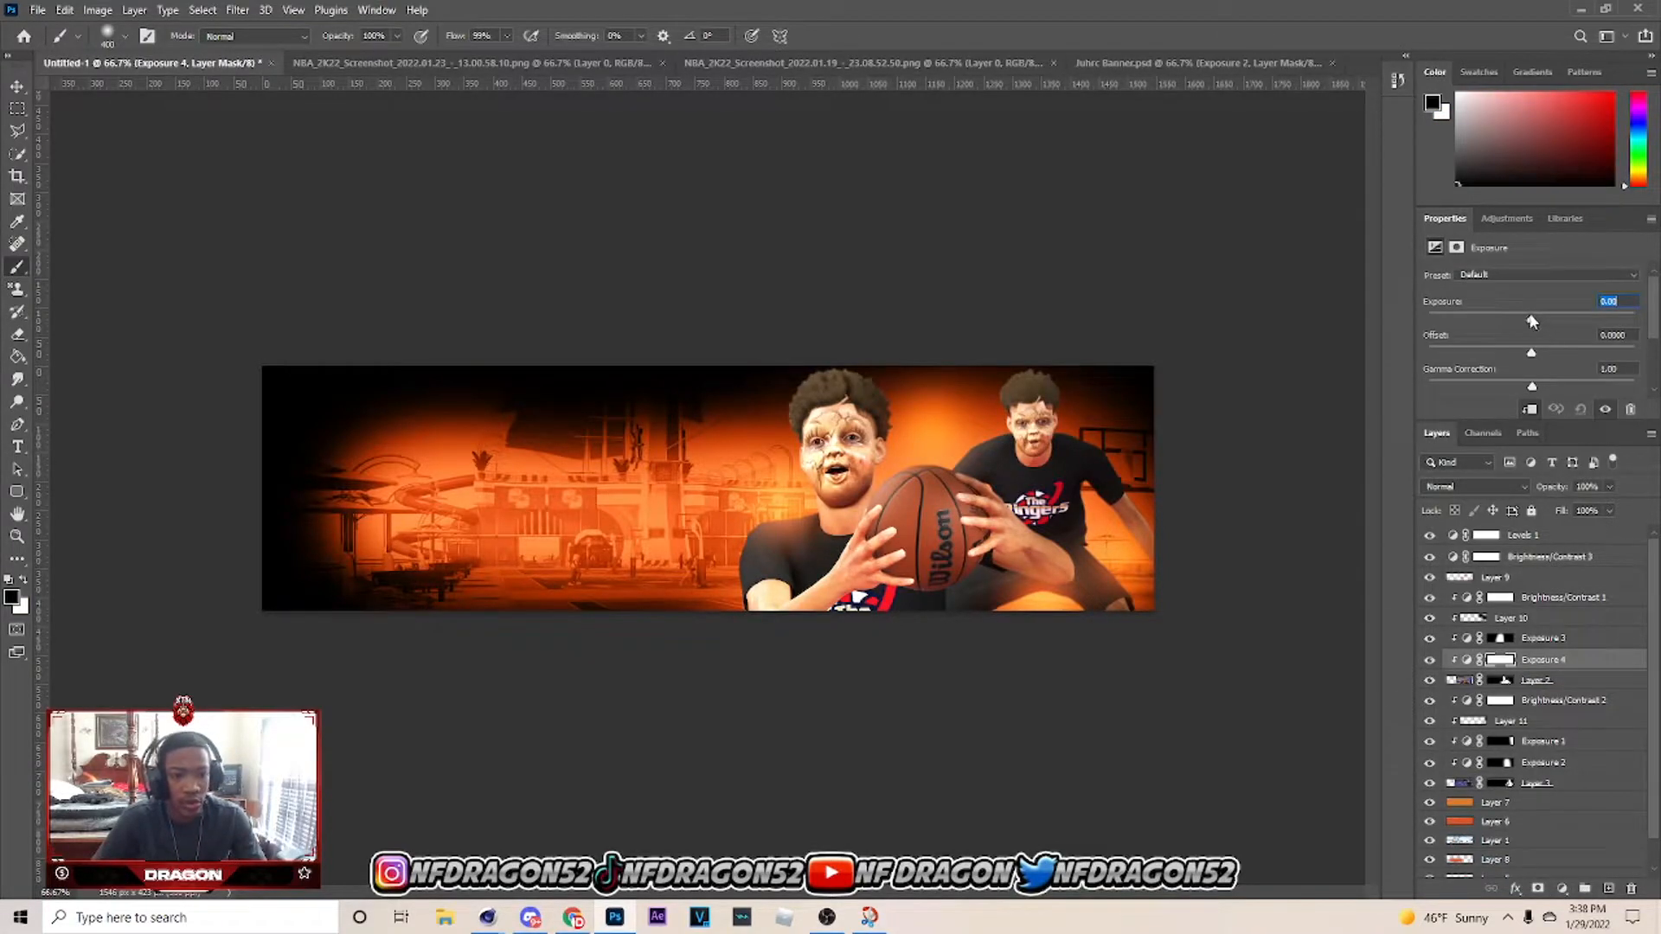
pyautogui.moveTo(1532, 322); pyautogui.dragTo(1516, 322)
pyautogui.hotkey('ctrl', 'i')
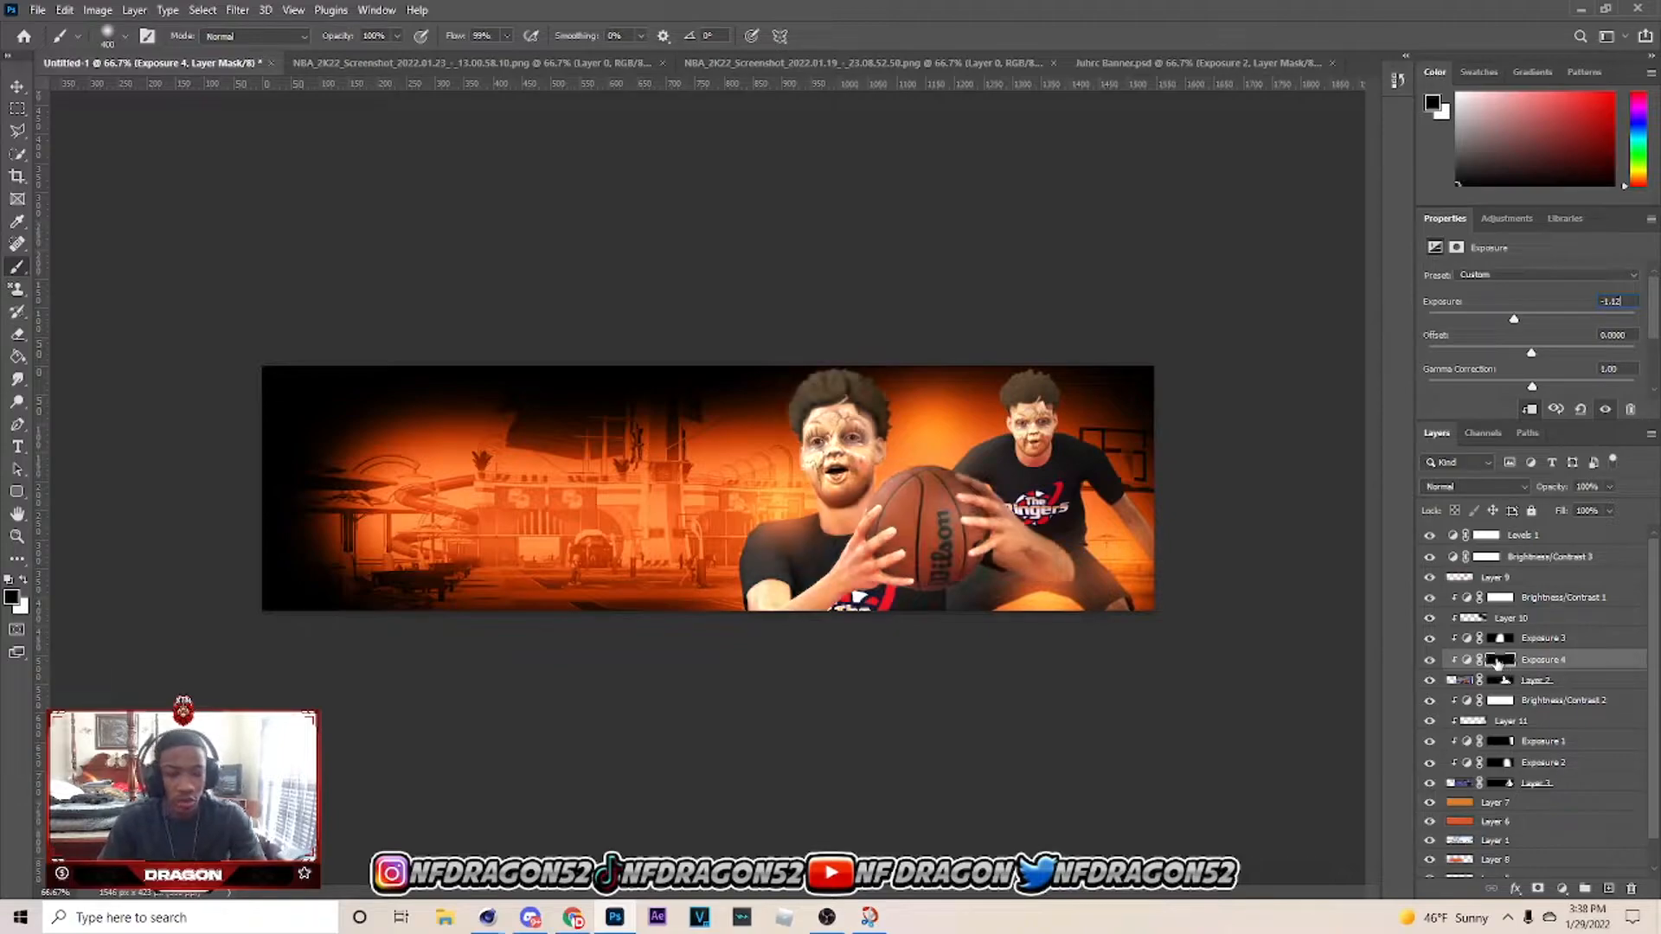
# Paint white on the Exposure 4 mask over the front player's right side and set its exposure to -1.01.
pyautogui.click(24, 582)
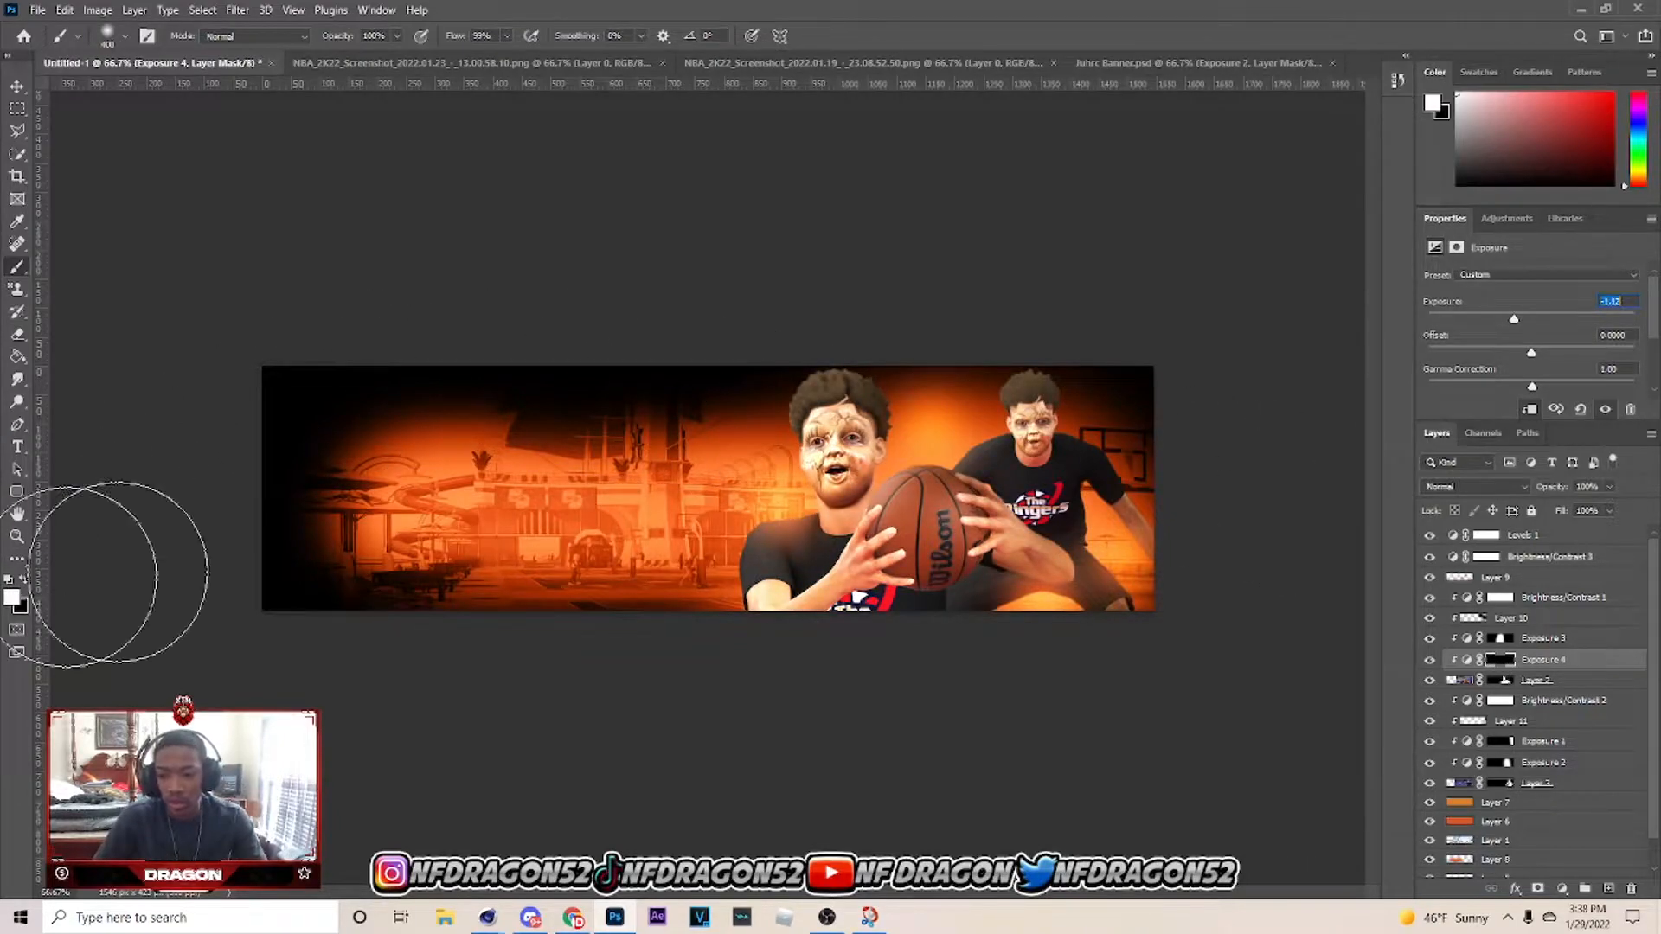
pyautogui.moveTo(1077, 530)
pyautogui.mouseDown()
pyautogui.moveTo(1057, 634)
pyautogui.moveTo(947, 485)
pyautogui.moveTo(1058, 693)
pyautogui.moveTo(1028, 656)
pyautogui.mouseUp()
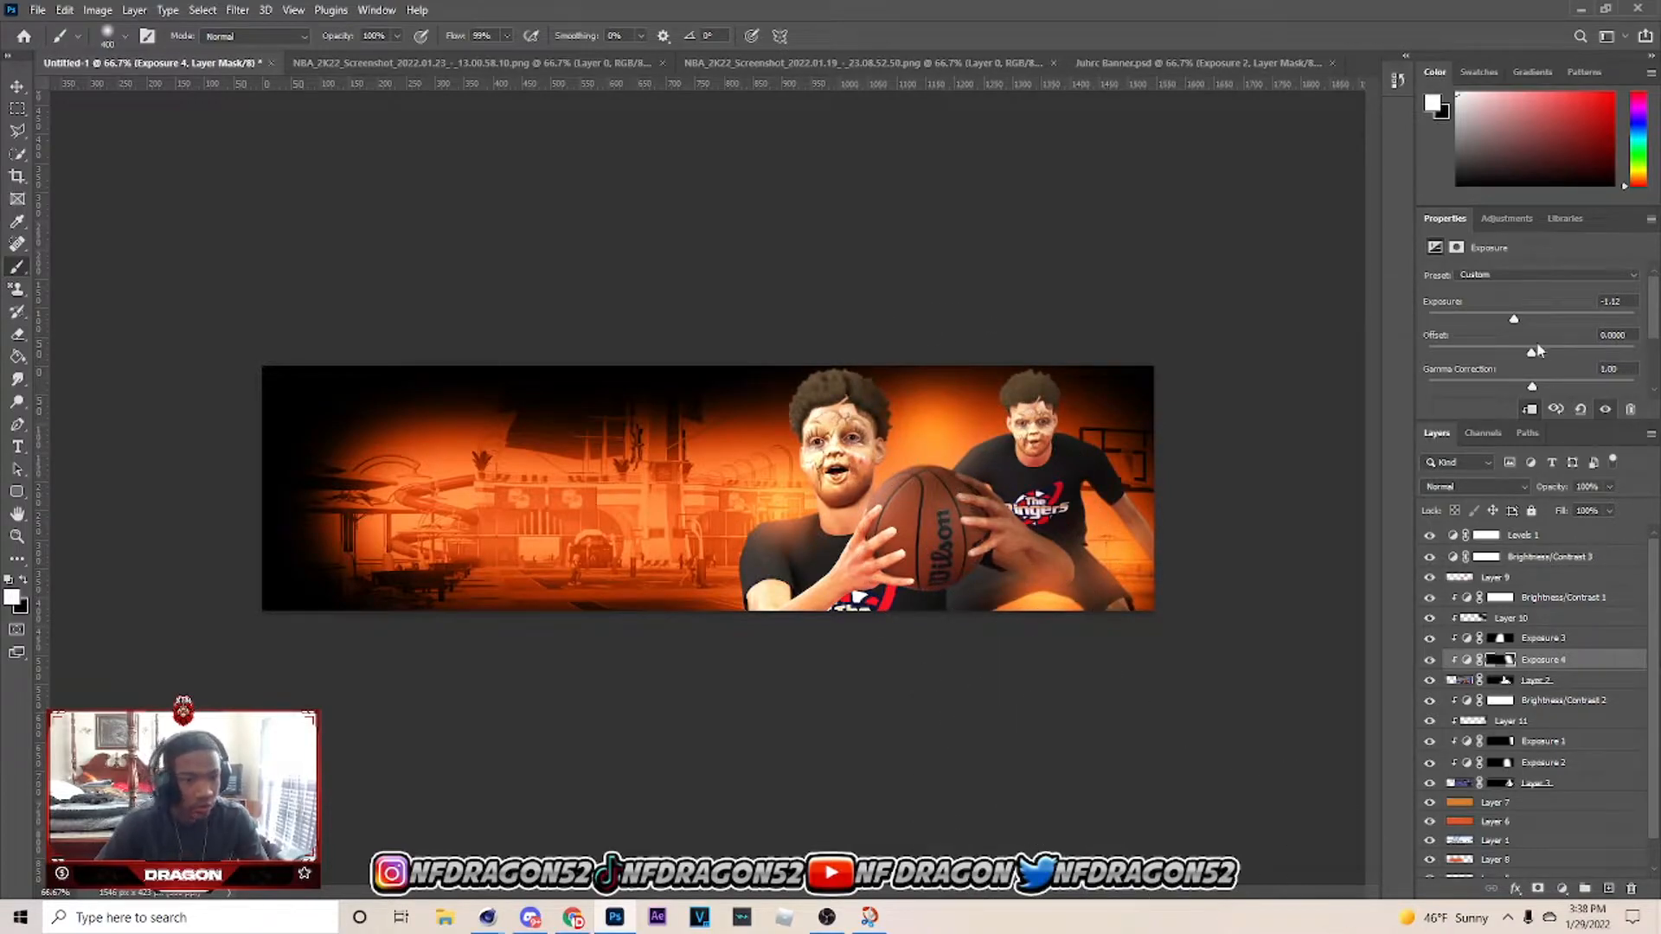
pyautogui.moveTo(1518, 321); pyautogui.dragTo(1518, 323)
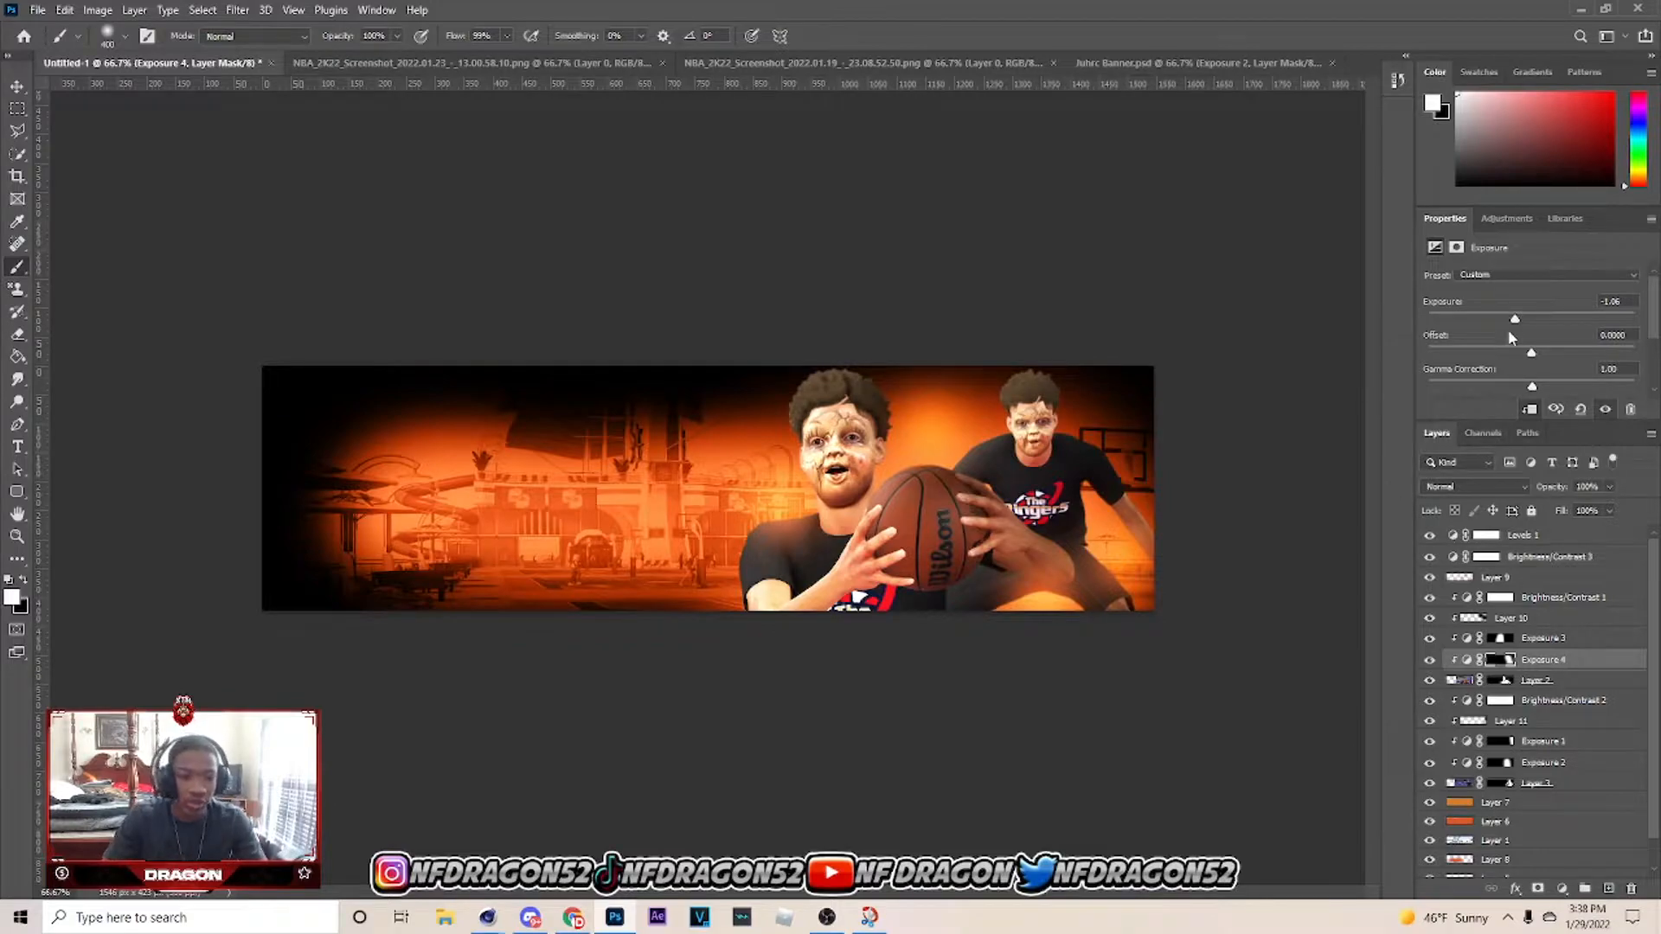
# Save the banner as the Photoshop file "juhrc banner sdp" in the Thumb PSDS folder.
pyautogui.hotkey('ctrl', 's')
pyautogui.write('juhrc ban')
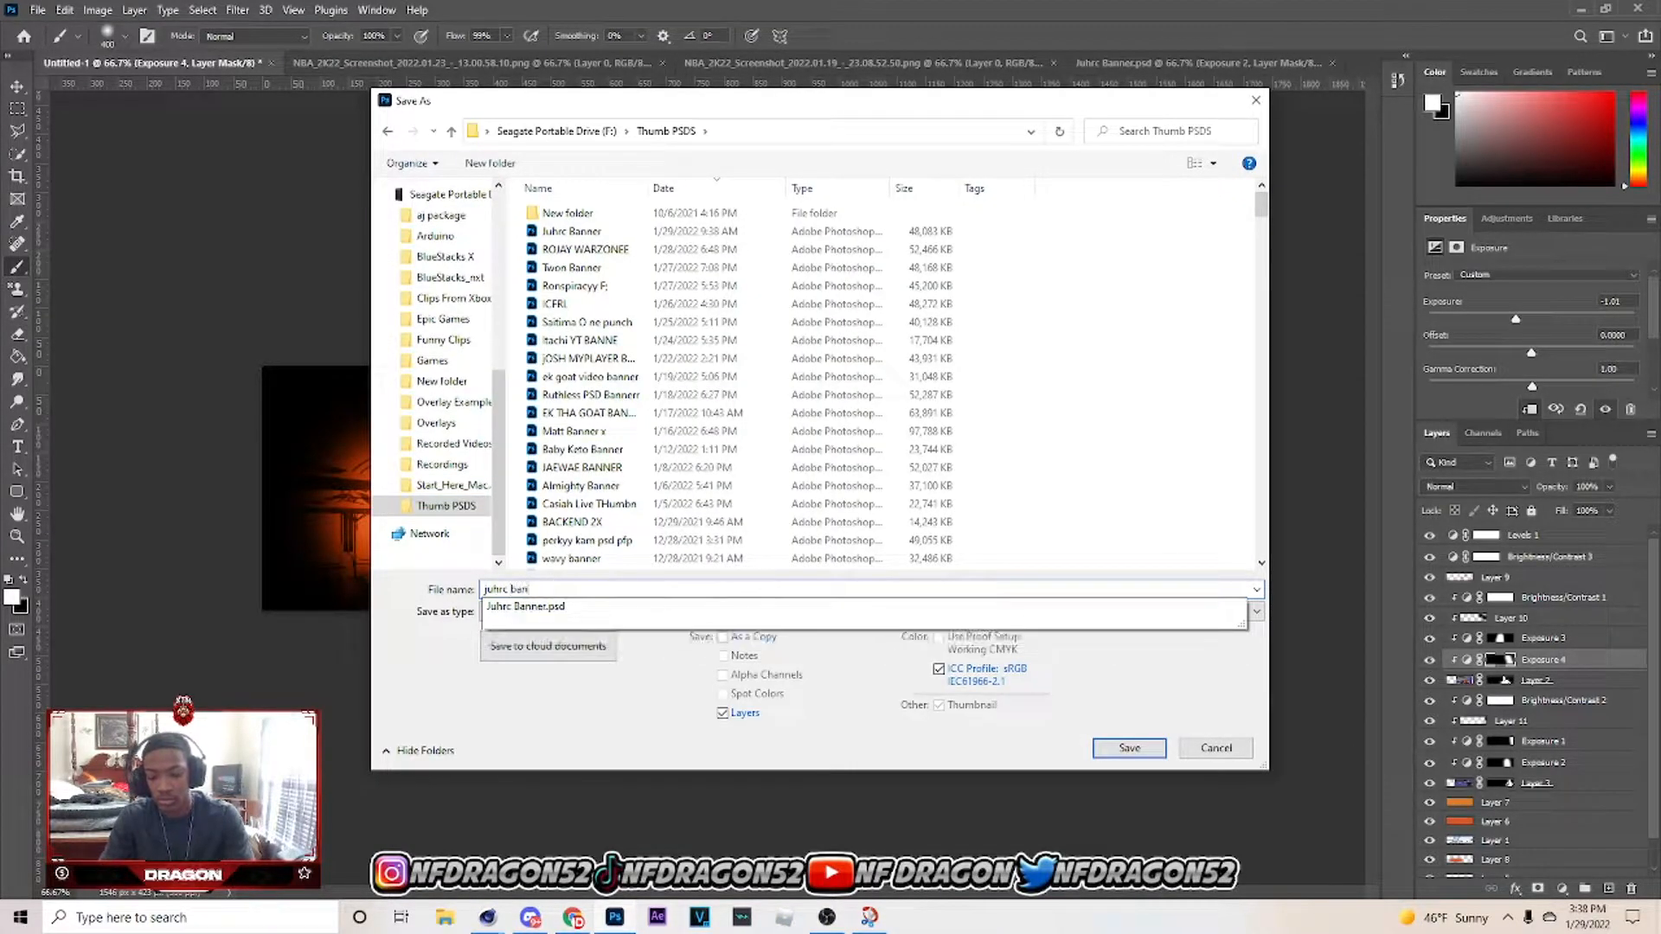
pyautogui.write('ner sd')
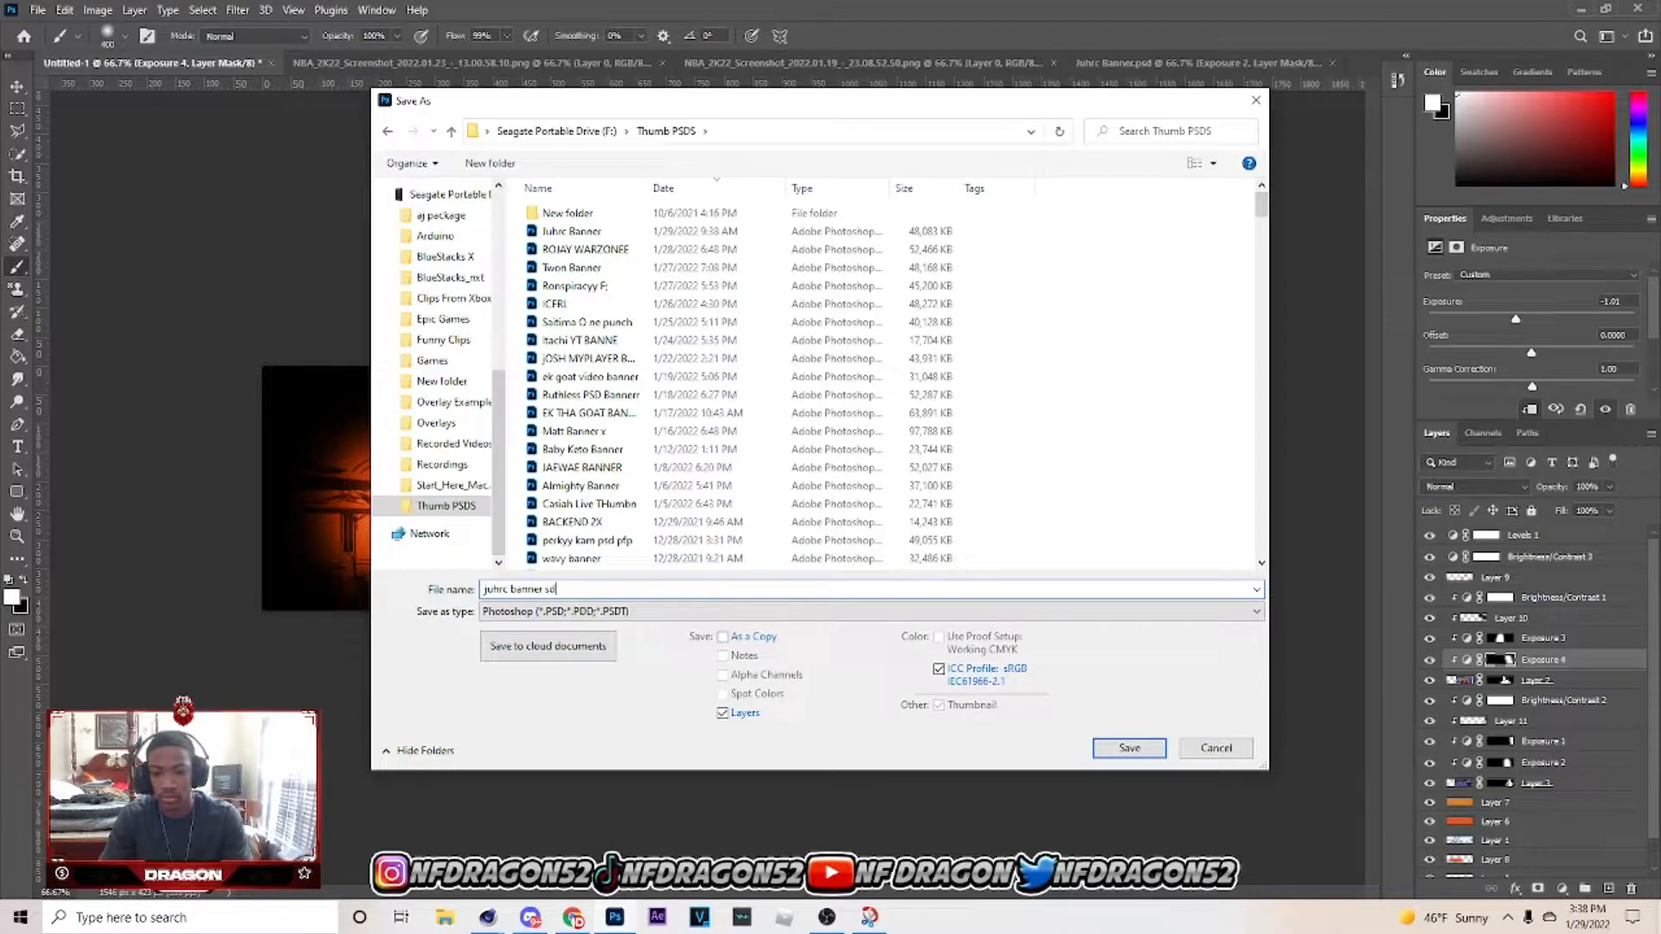
pyautogui.write('p')
pyautogui.press('Return')
pyautogui.press('Return')
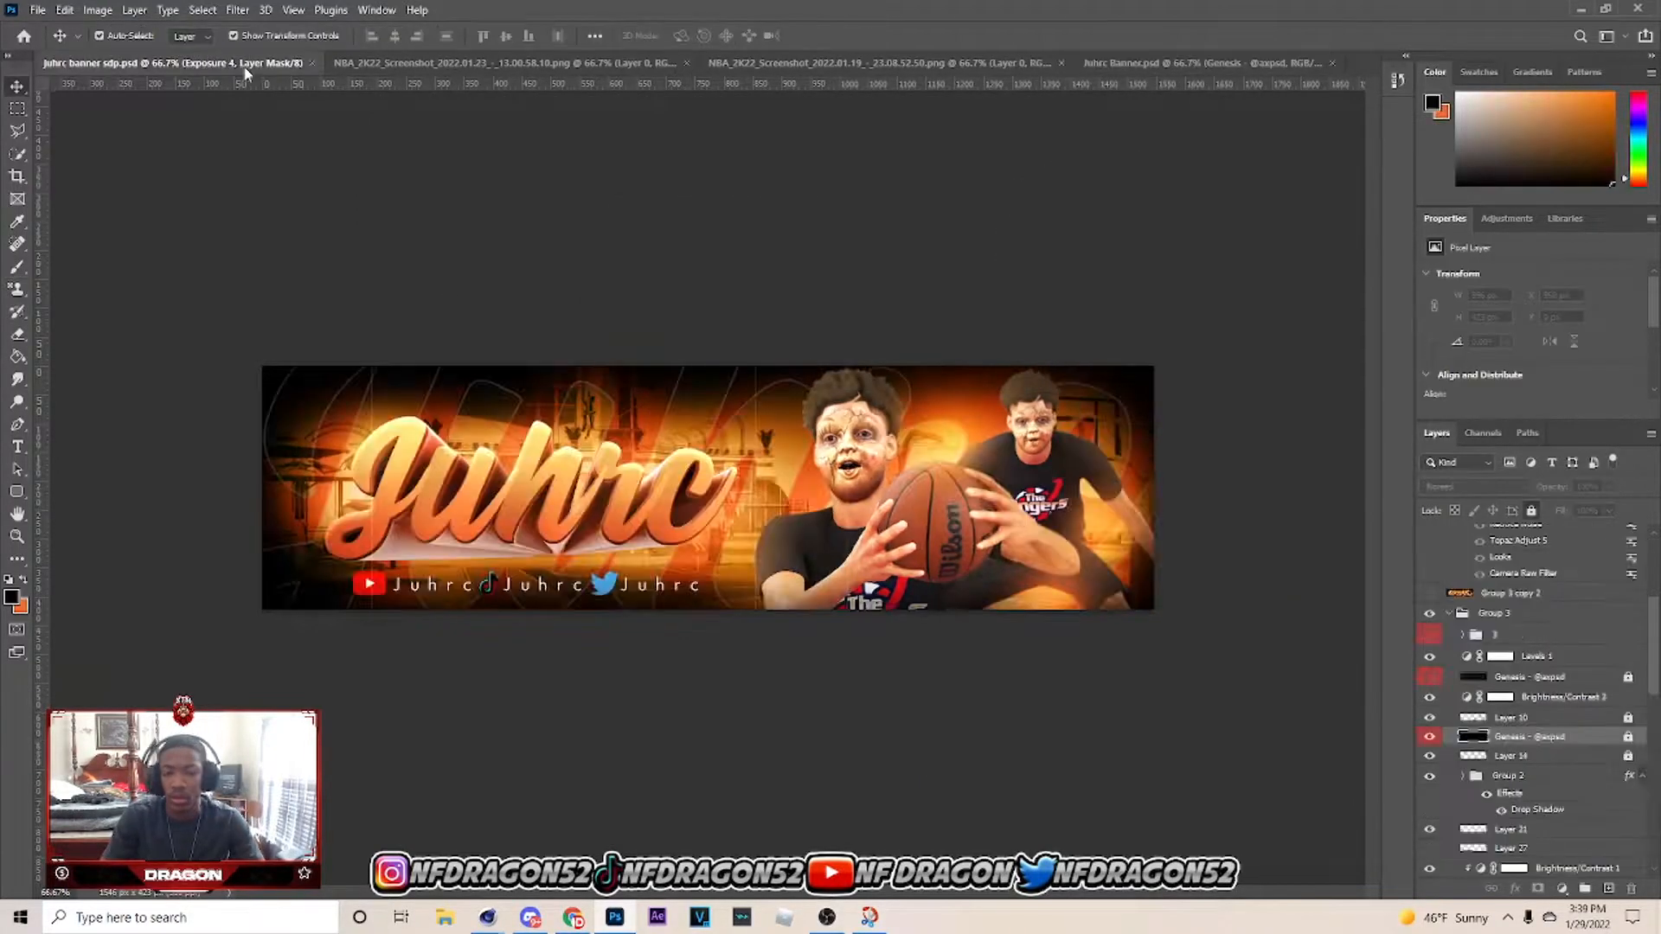
# In Genesis.psd, collapse and hide the Brushes group, show the CC group and select it for copying.
pyautogui.click(937, 314)
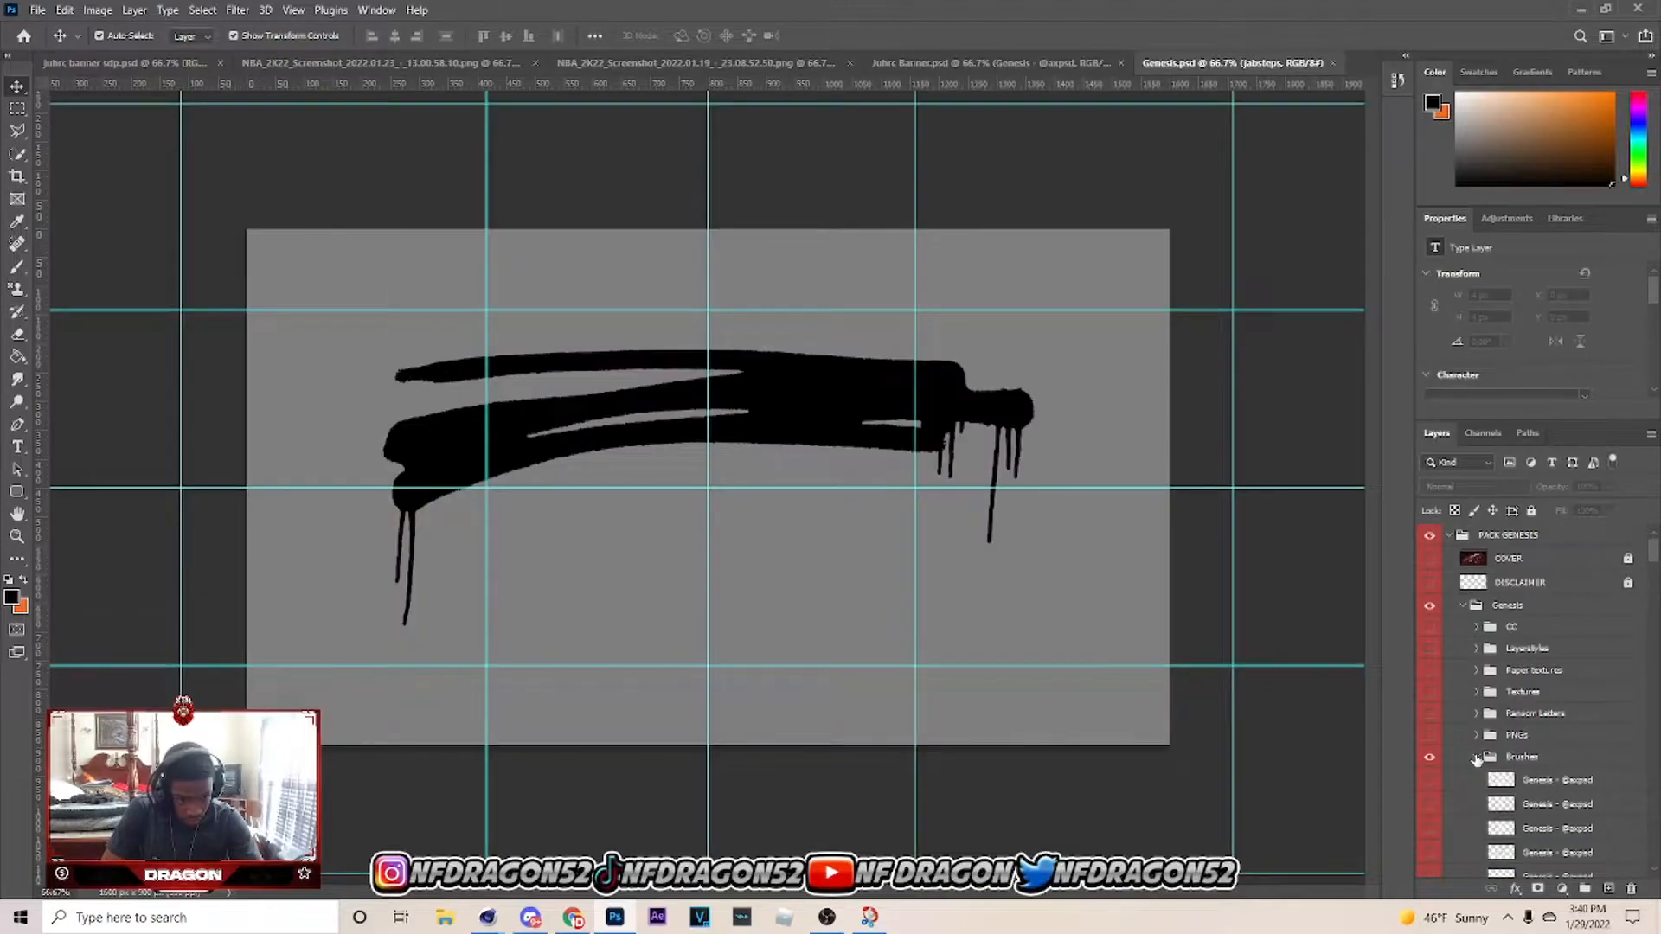
pyautogui.click(1445, 756)
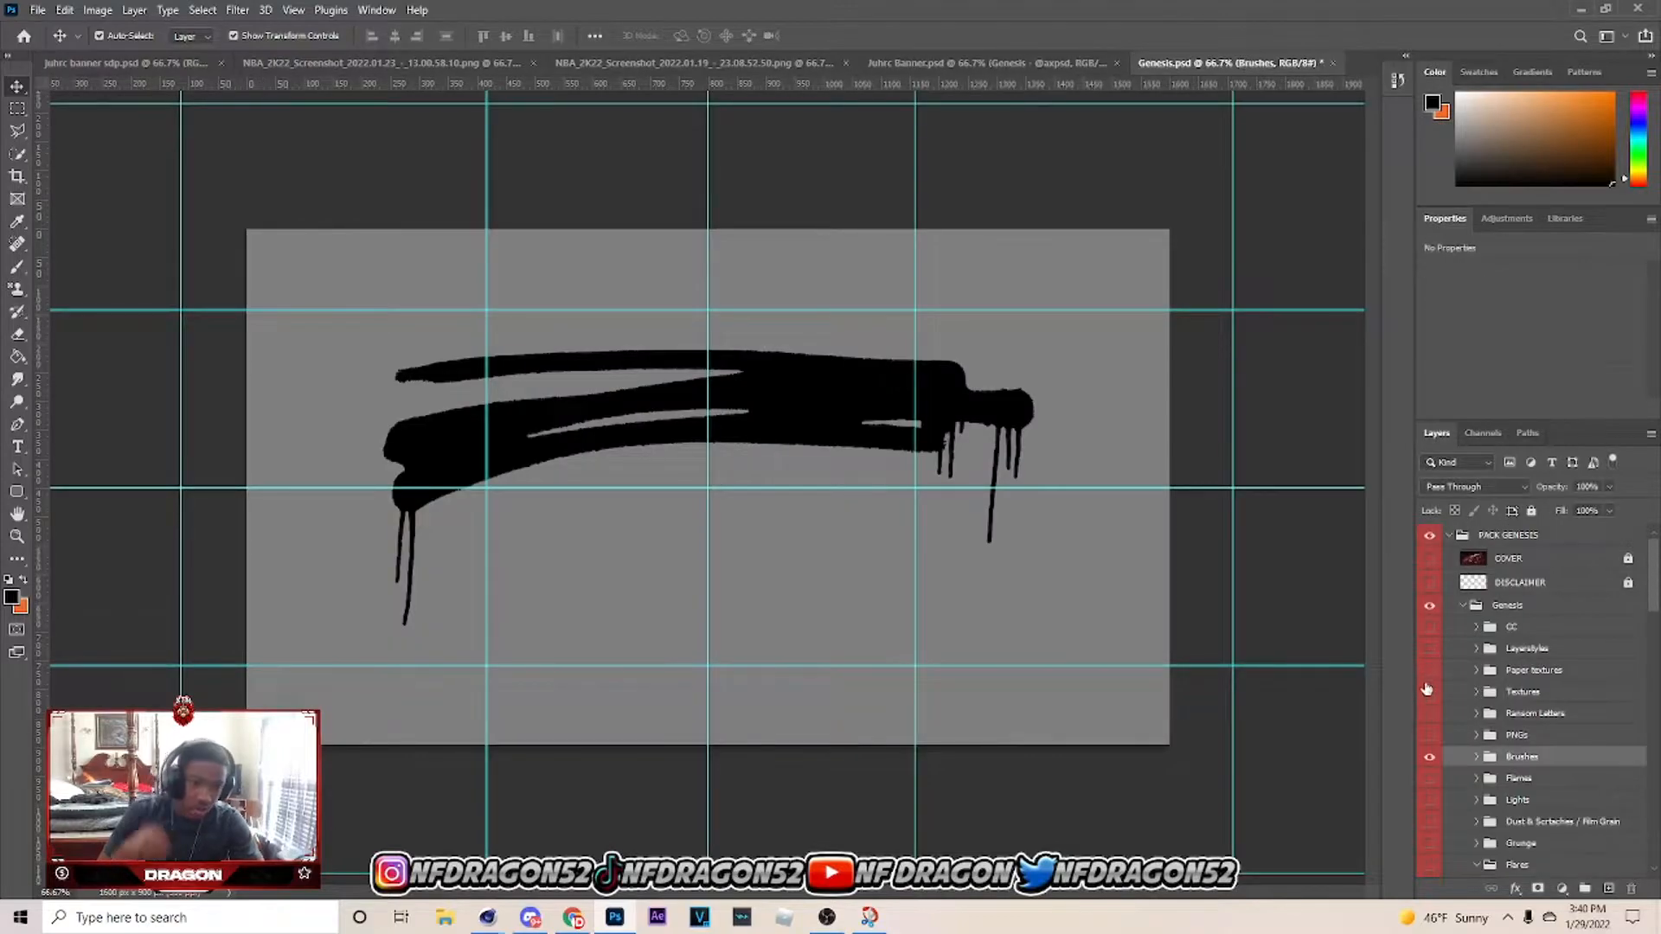
pyautogui.click(1429, 756)
pyautogui.click(1429, 627)
pyautogui.click(1520, 627)
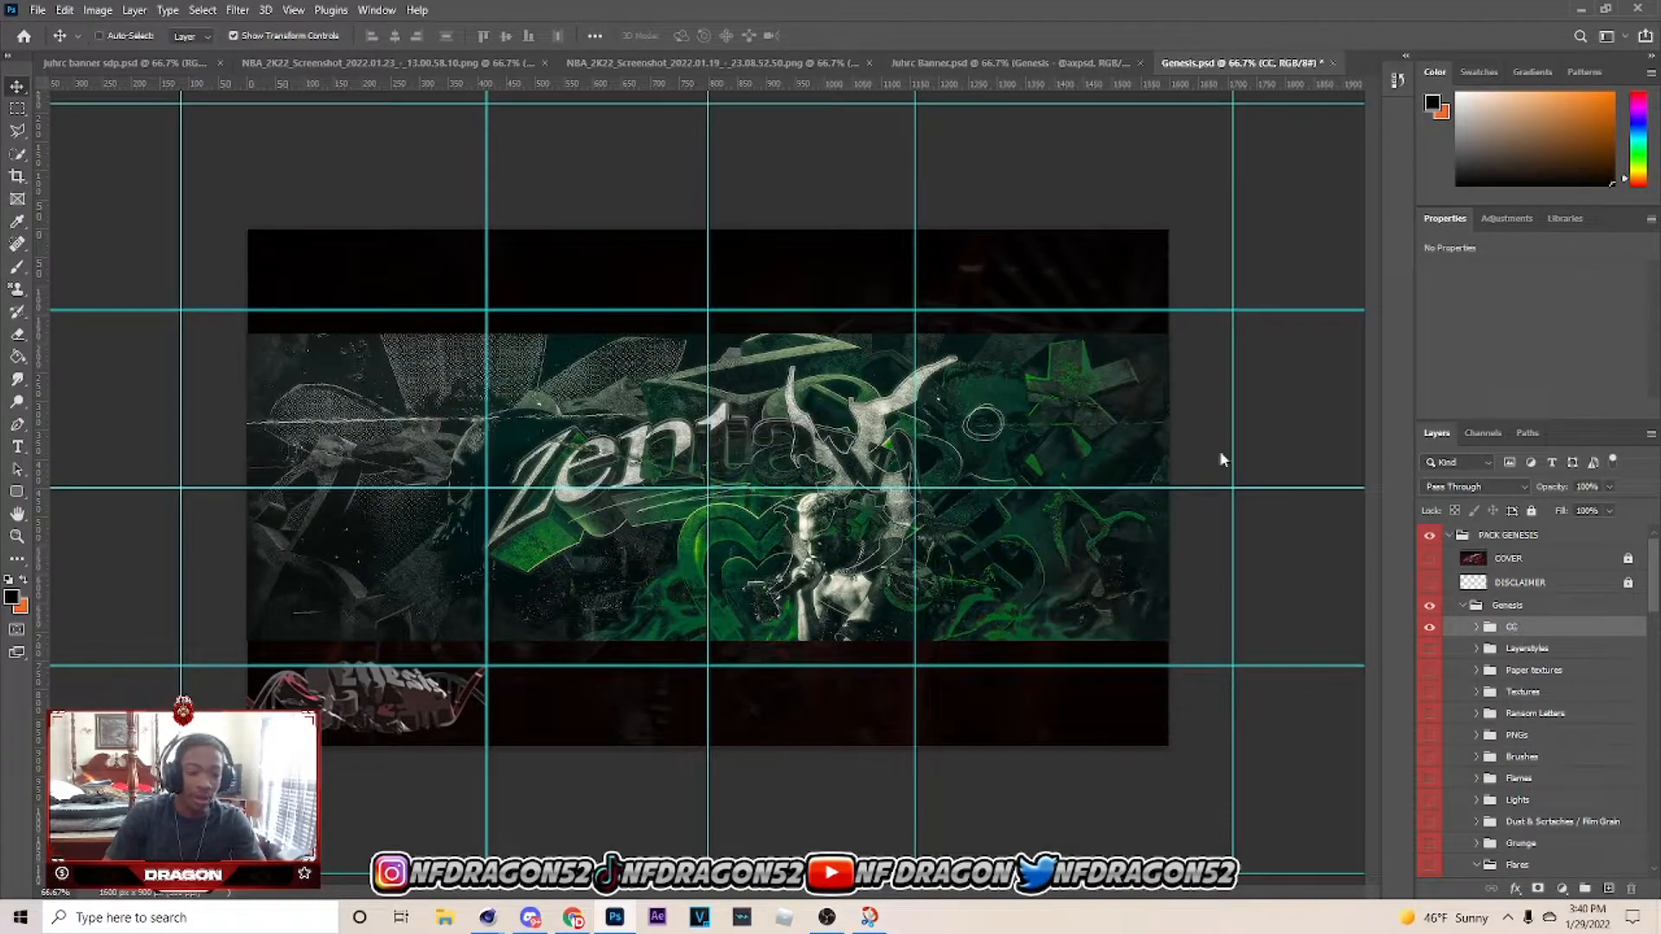
# In the juhrc banner sdp document, add a new layer above Levels 1, paste the CC group on top and expand it.
pyautogui.click(165, 63)
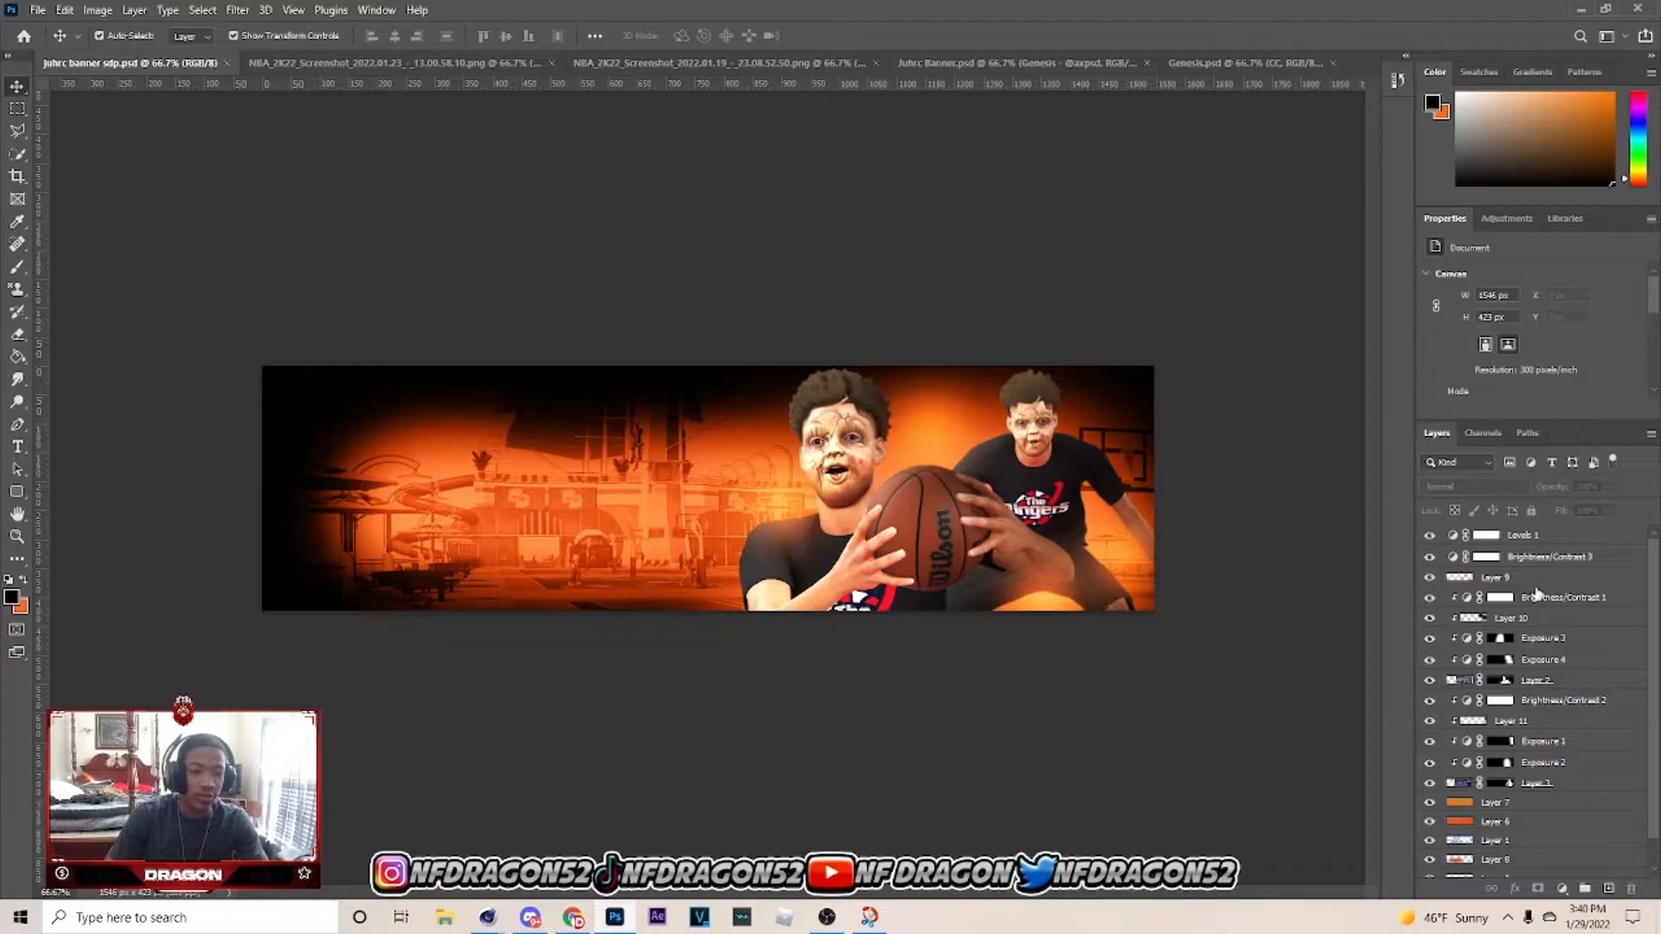
pyautogui.click(1553, 539)
pyautogui.click(1608, 888)
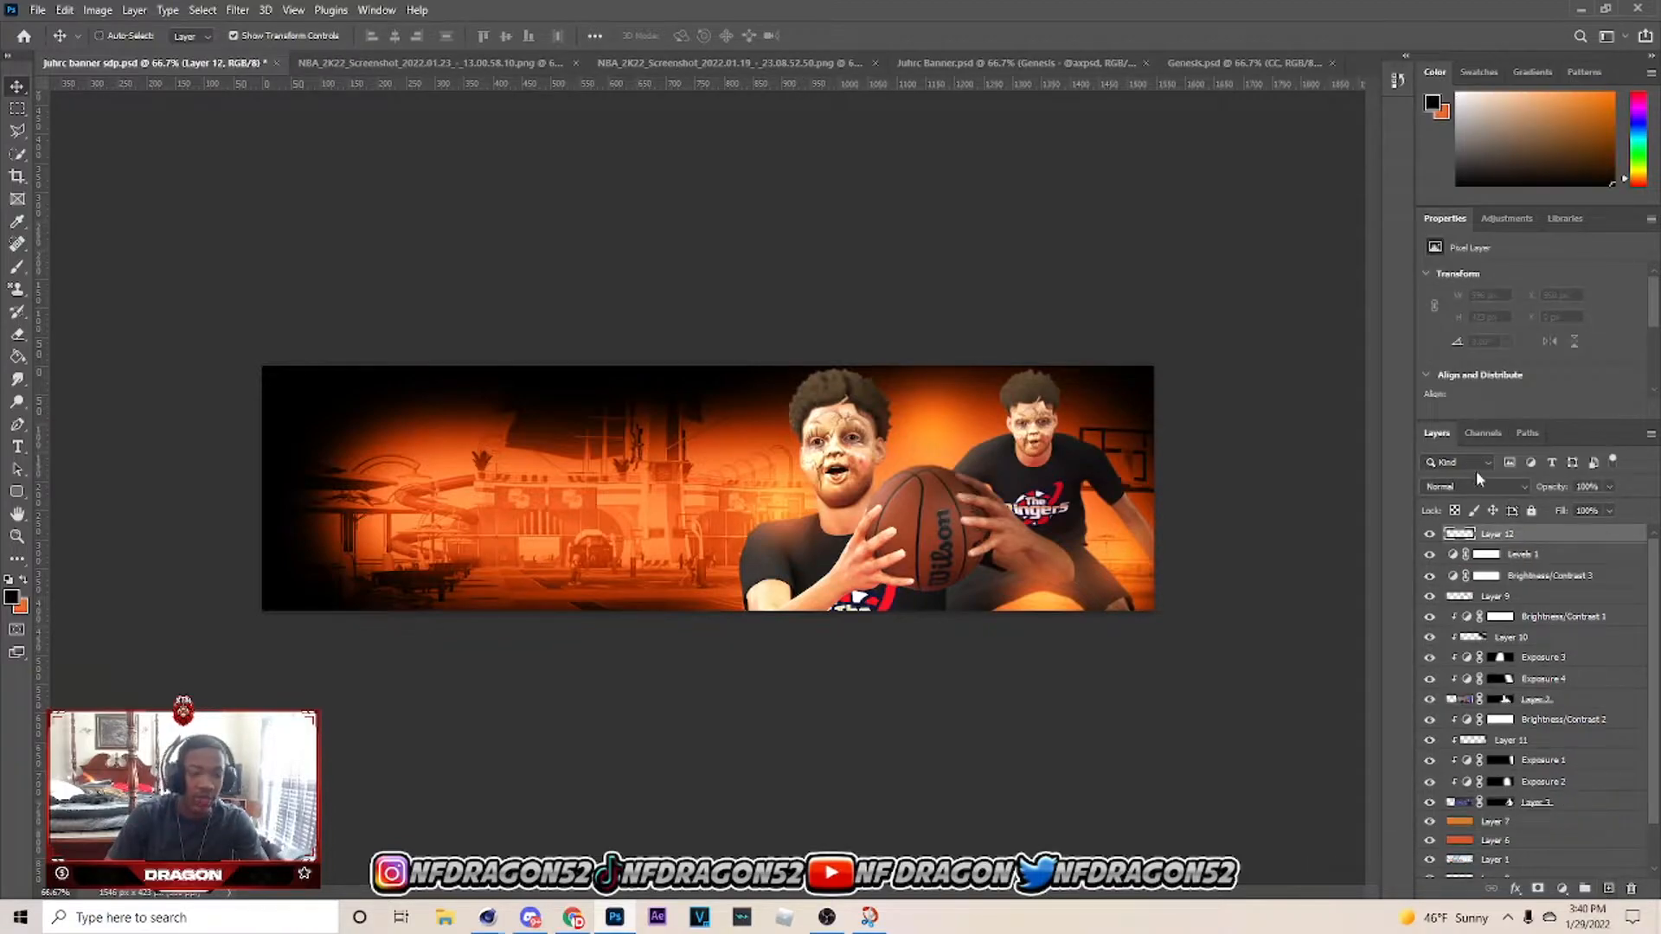
pyautogui.hotkey('ctrl', 'v')
pyautogui.click(1453, 536)
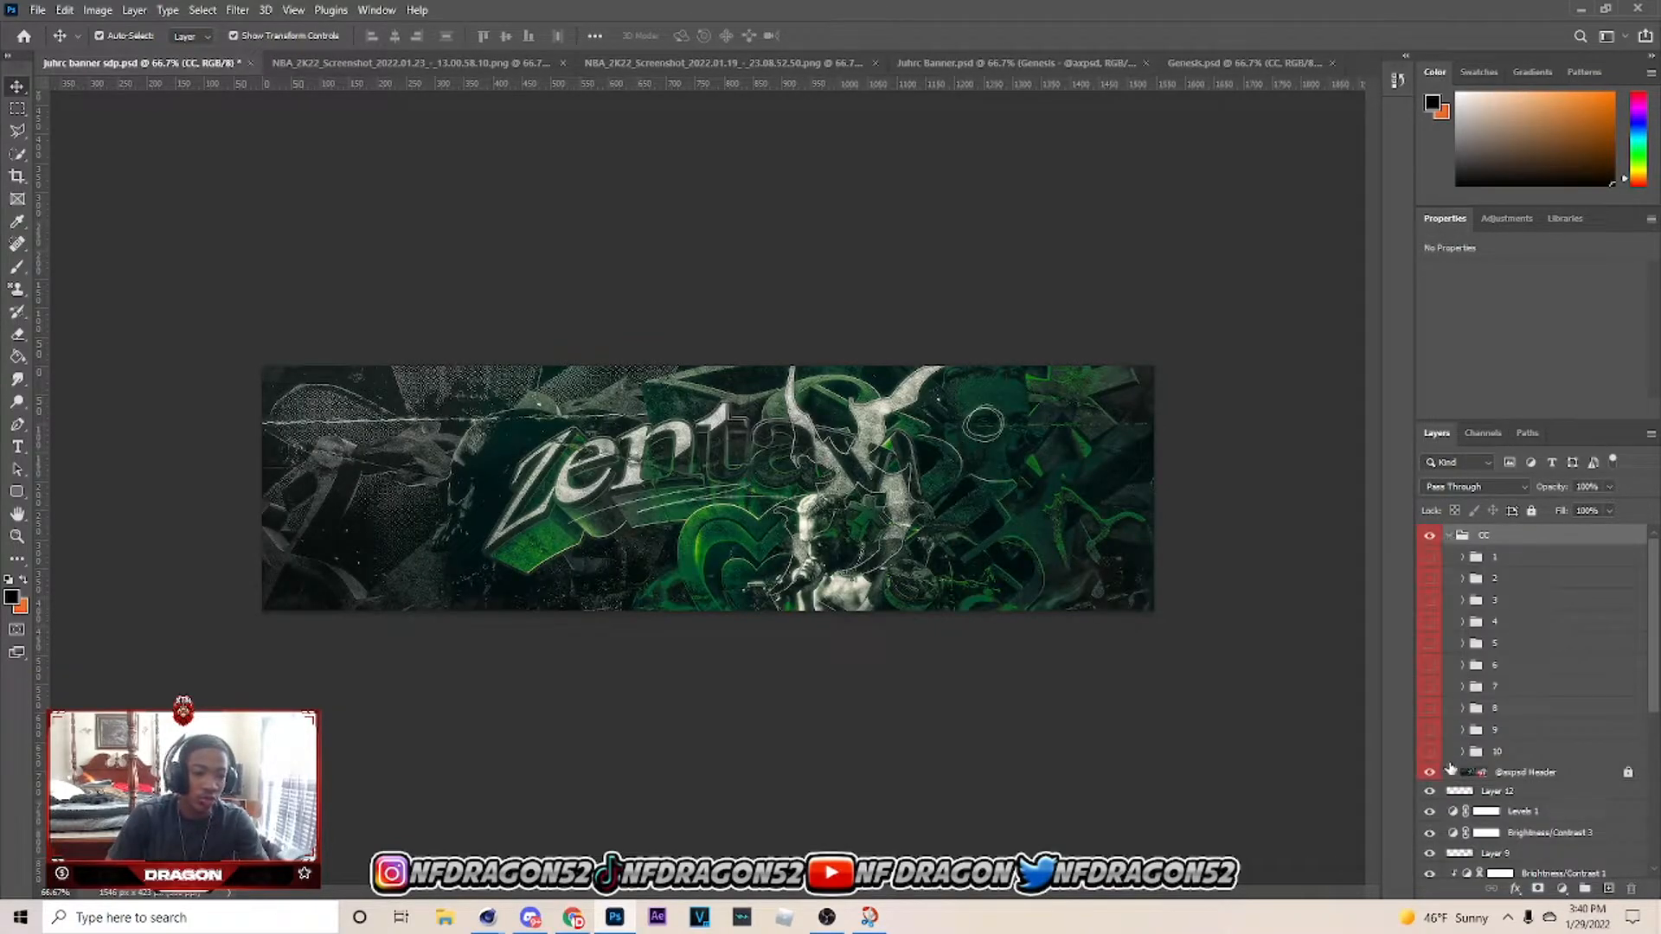
# Show only colour-correction group 3, hide its Gradient Map 1, and move the group out of CC to the top of the layer stack.
pyautogui.click(1430, 600)
pyautogui.click(1468, 603)
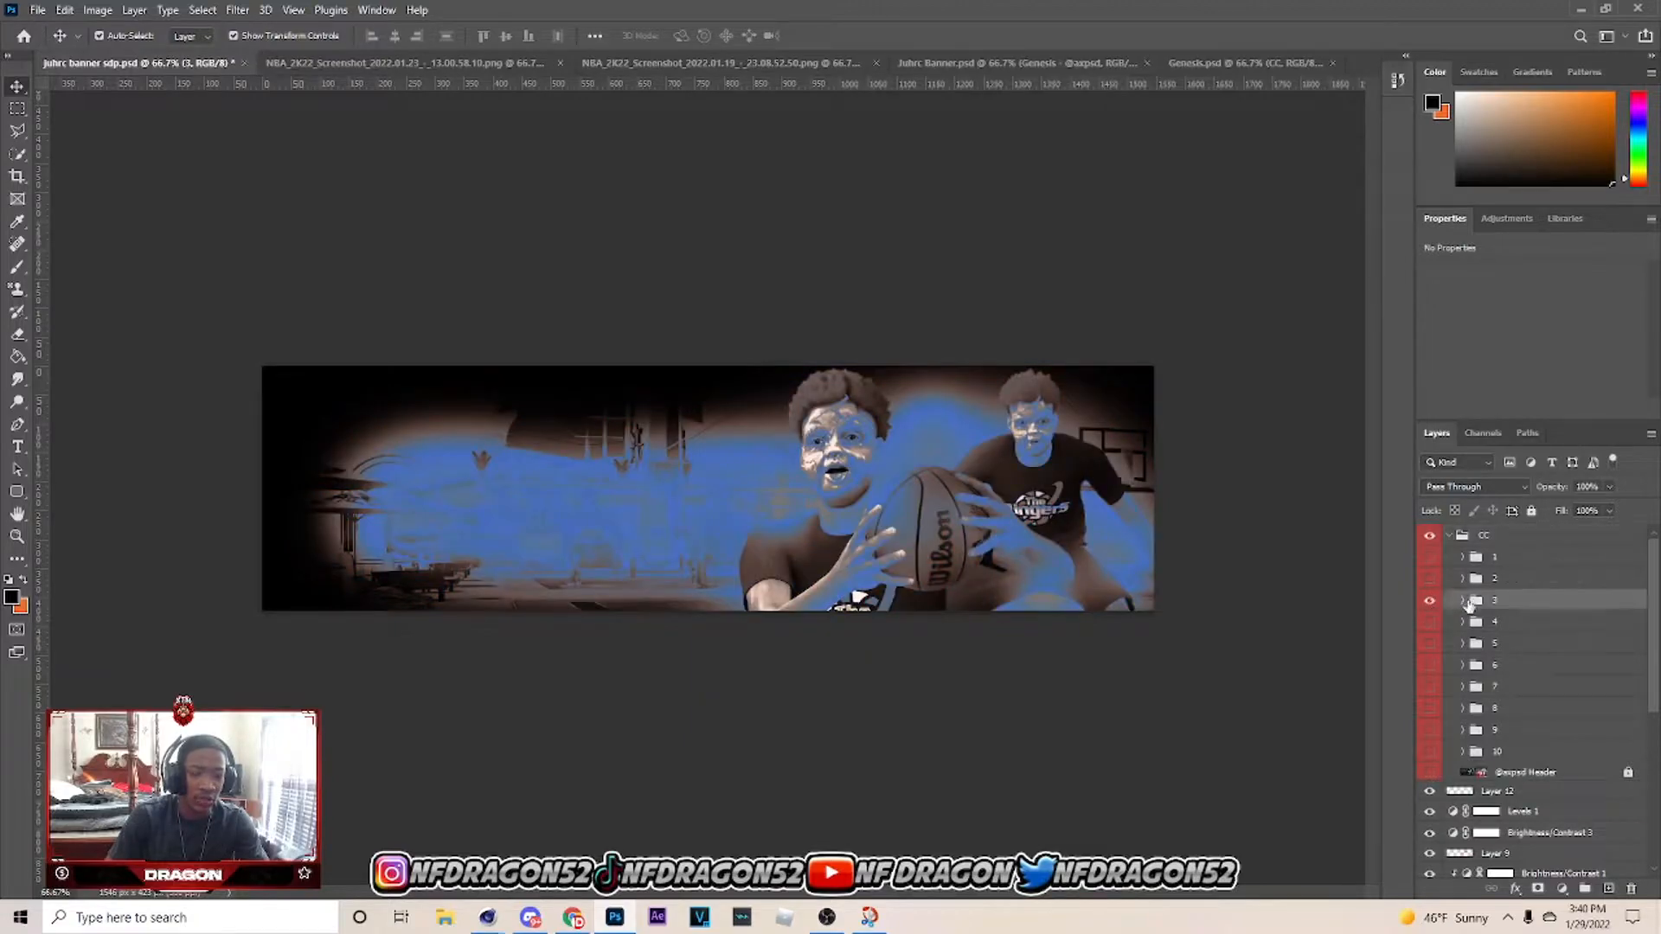
pyautogui.click(1462, 601)
pyautogui.click(1430, 687)
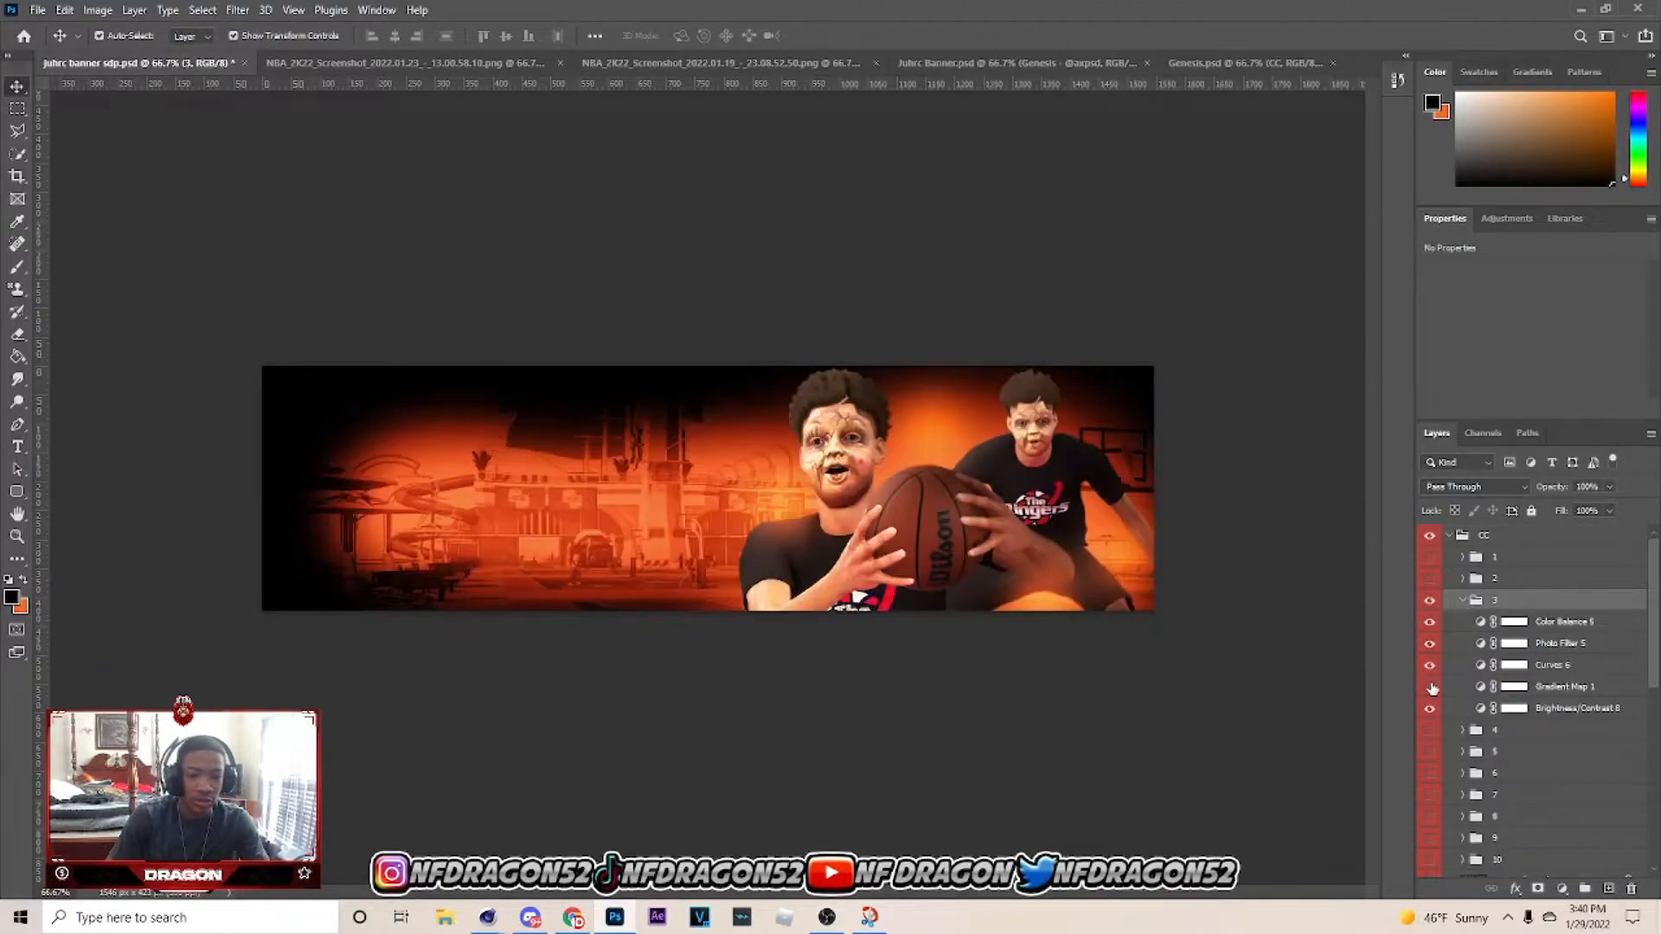
pyautogui.moveTo(1528, 603); pyautogui.dragTo(1498, 522)
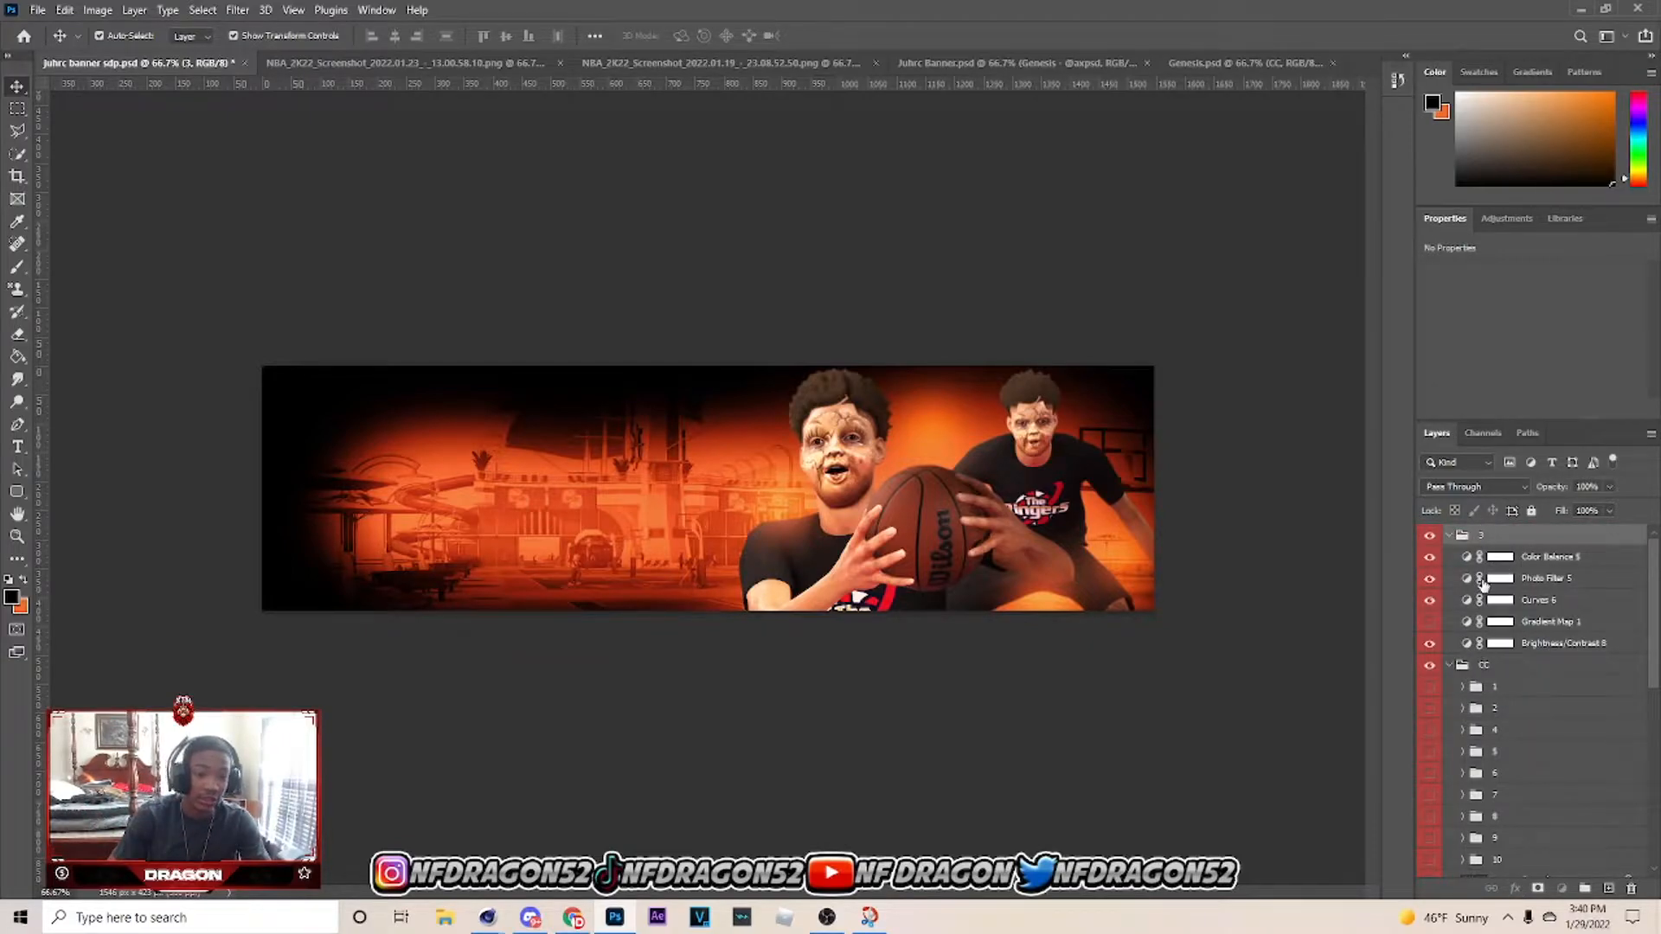
# Delete the CC group with its remaining presets and collapse group 3.
pyautogui.click(1451, 666)
pyautogui.click(1453, 666)
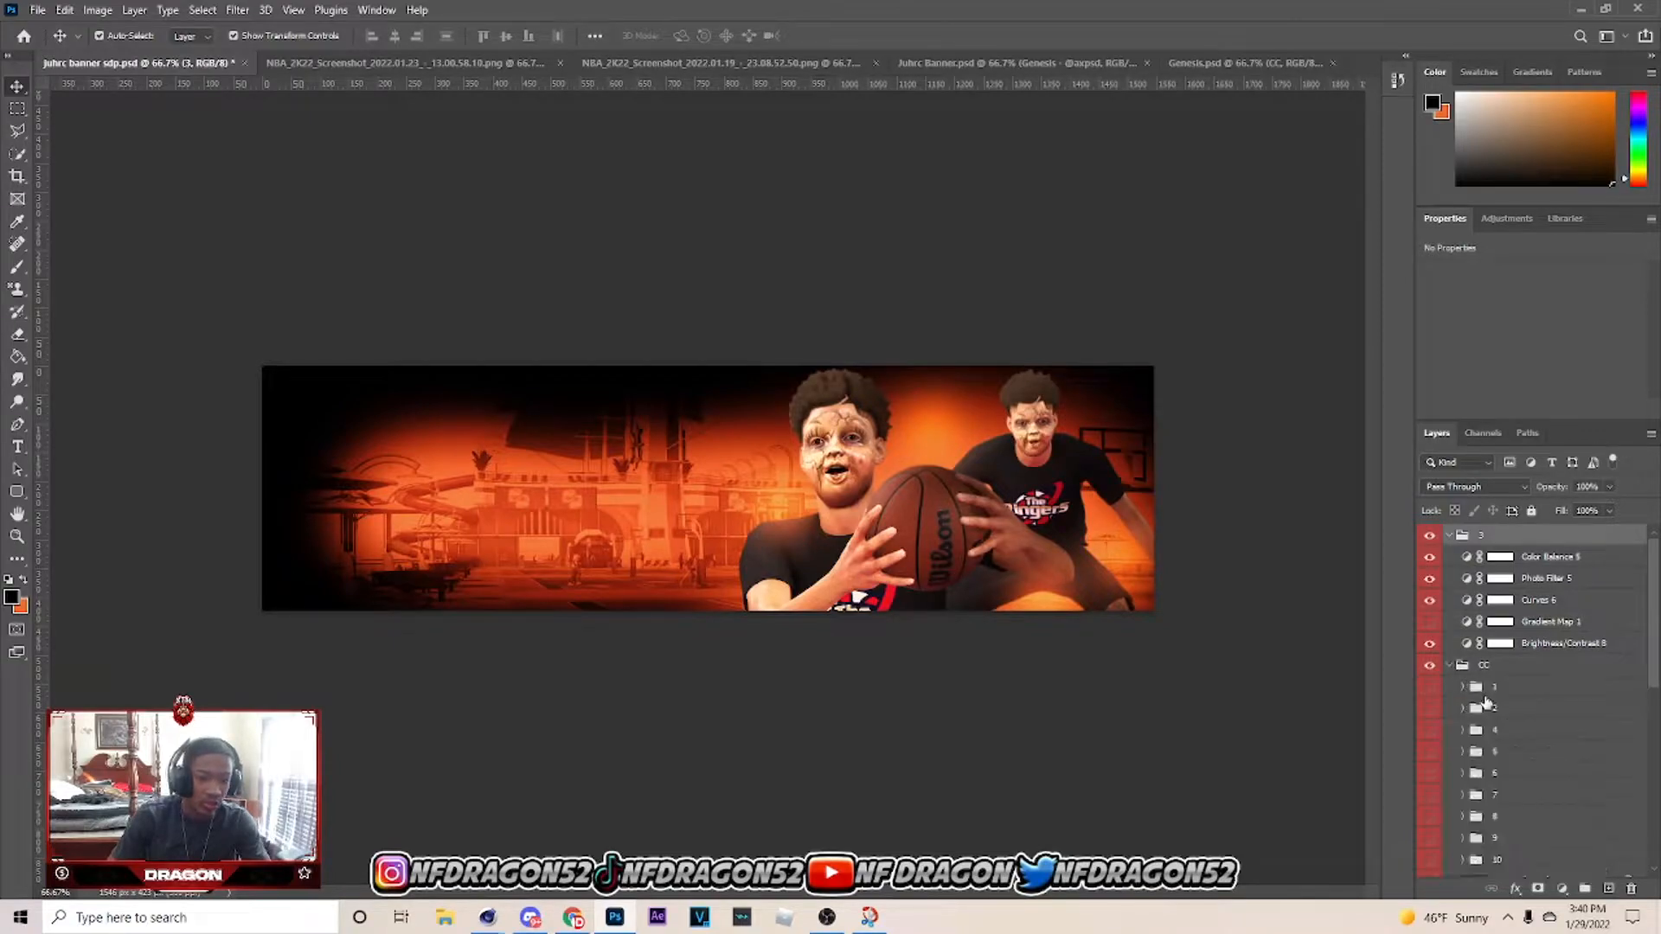
pyautogui.scroll(-1, 1624, 817)
pyautogui.click(1535, 609)
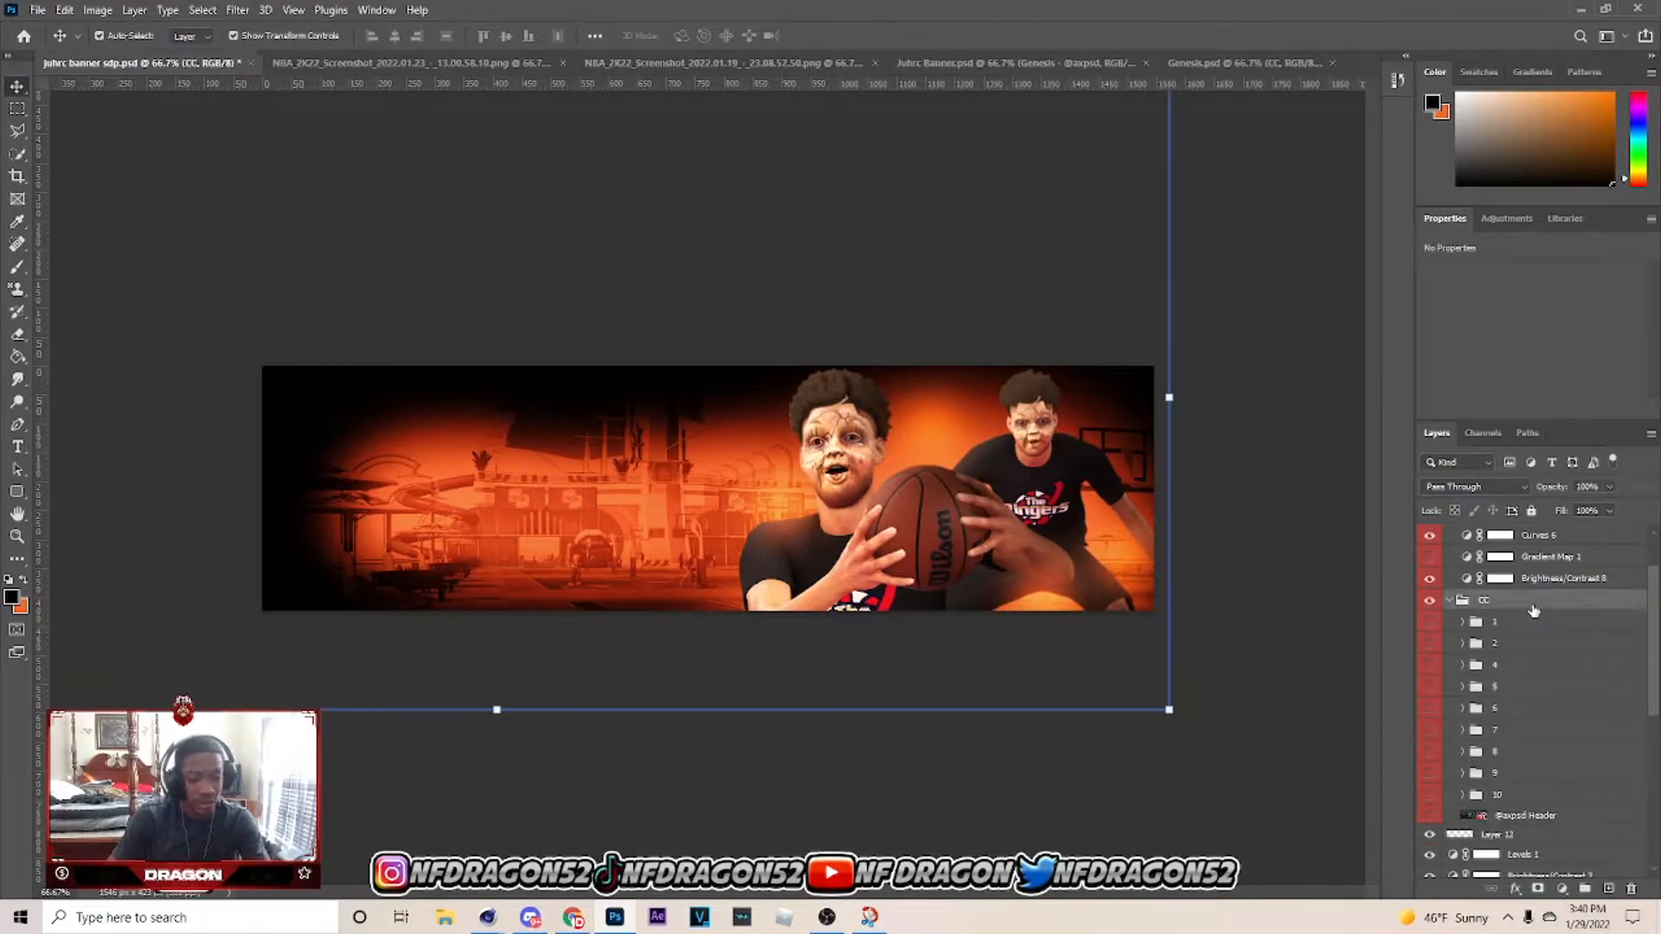
pyautogui.press('Delete')
pyautogui.scroll(1, 1532, 606)
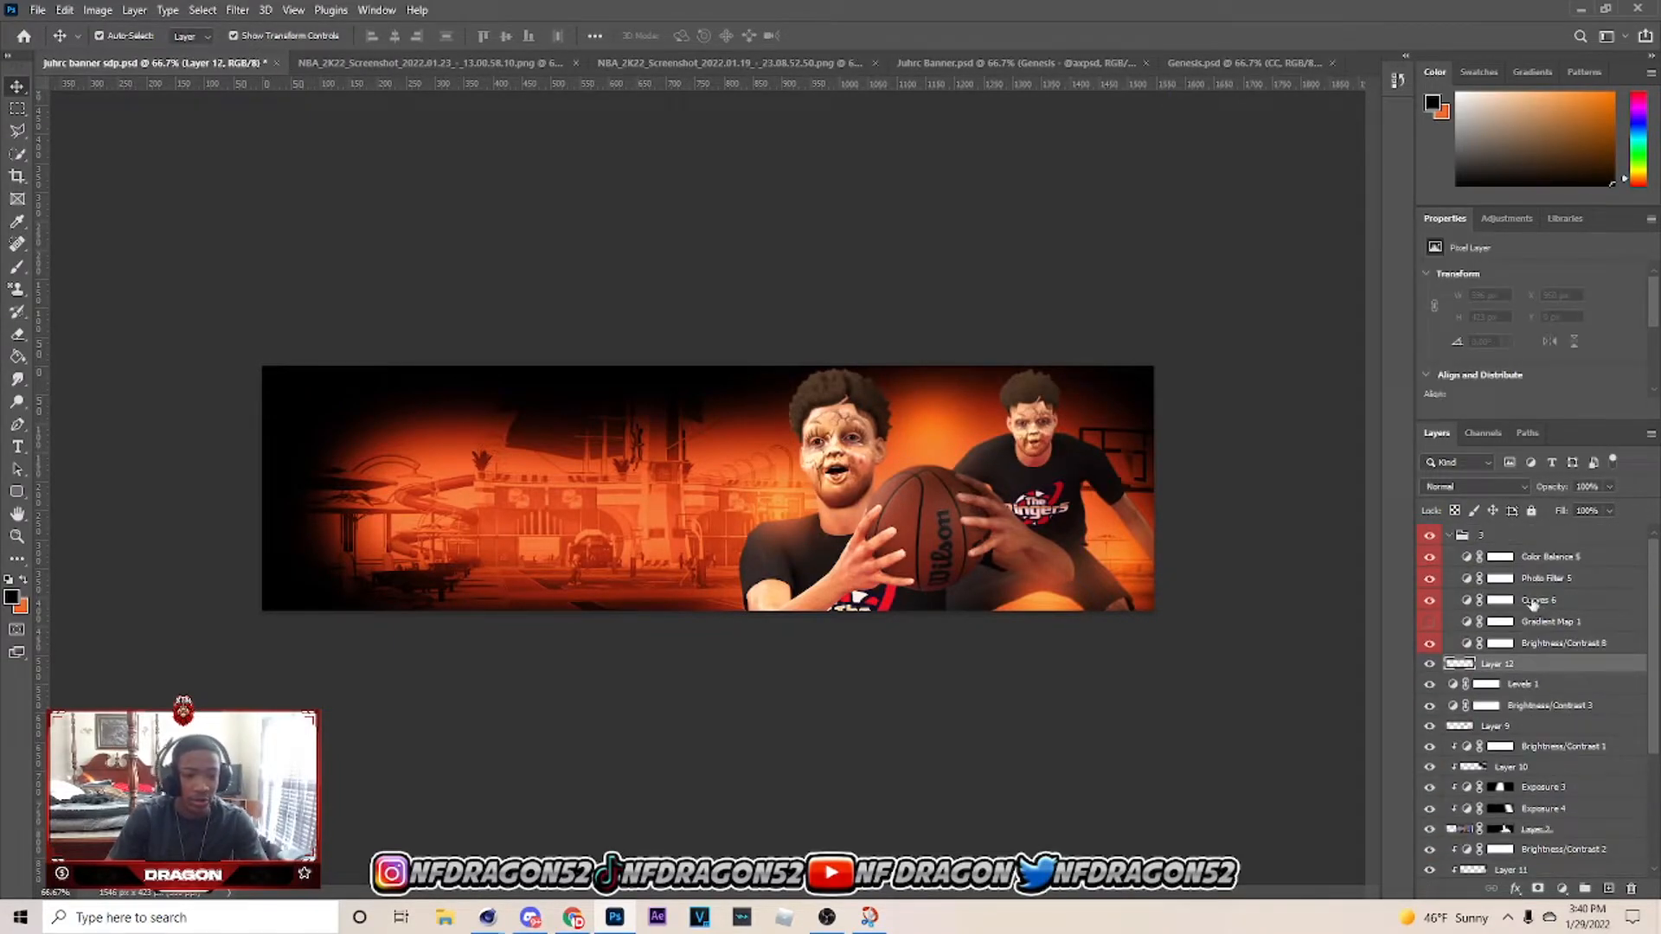
pyautogui.click(1451, 536)
# Try placing group 3 below the Brightness/Contrast 3 layer and undo the move.
pyautogui.moveTo(1481, 537); pyautogui.dragTo(1520, 611)
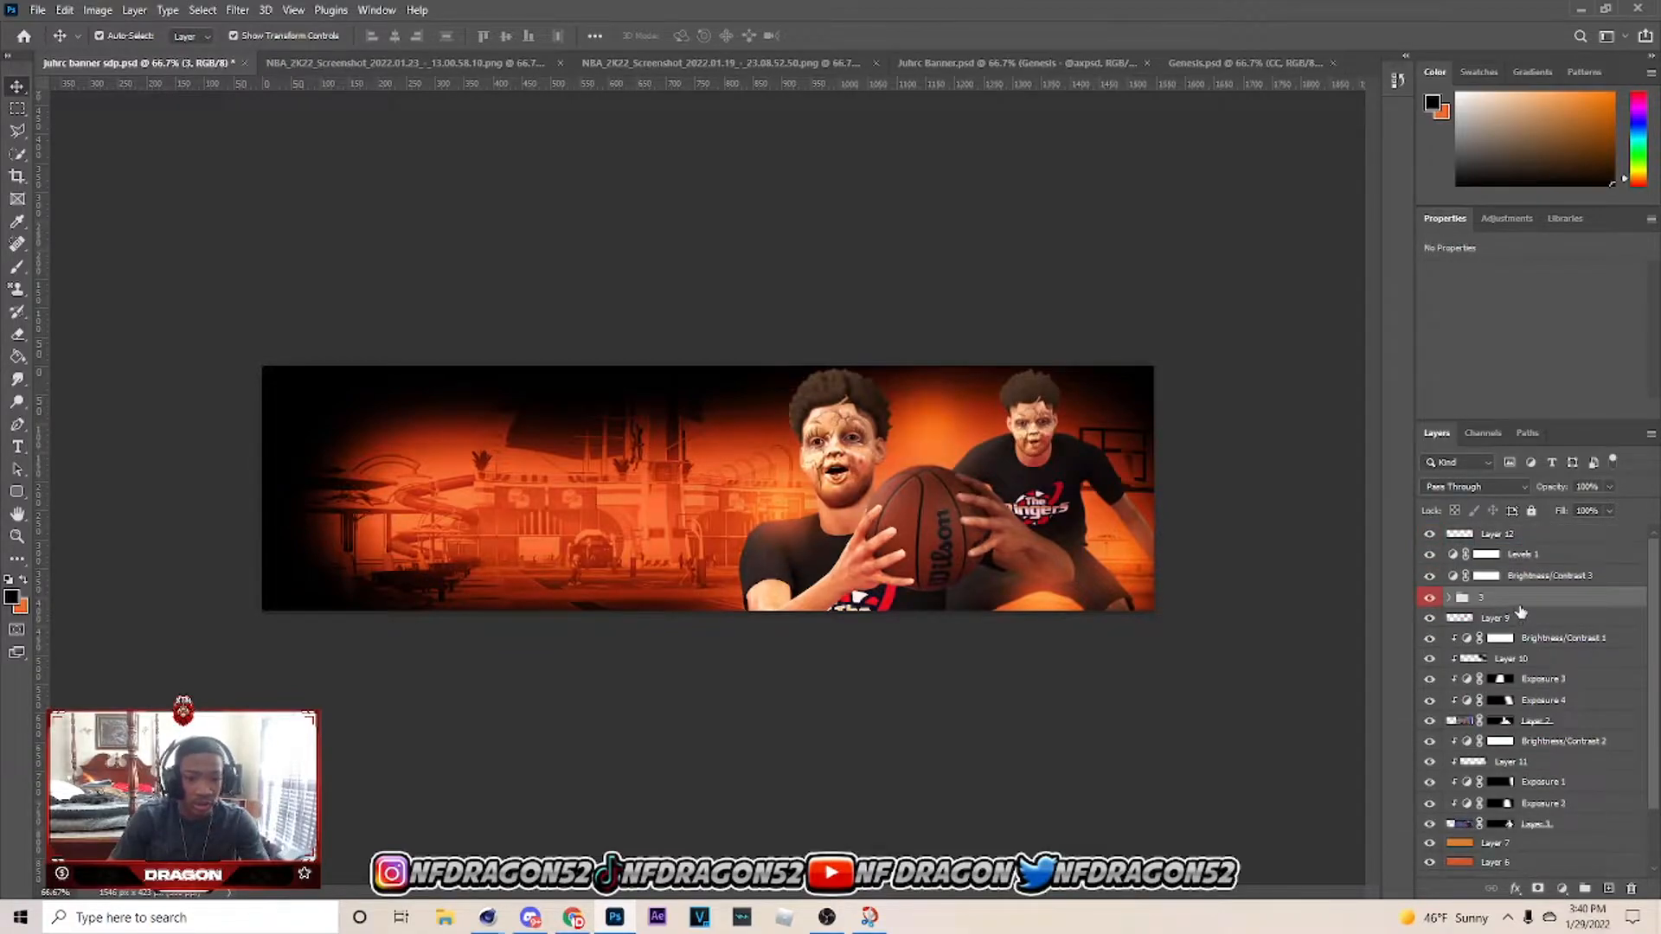
pyautogui.hotkey('ctrl', 'z')
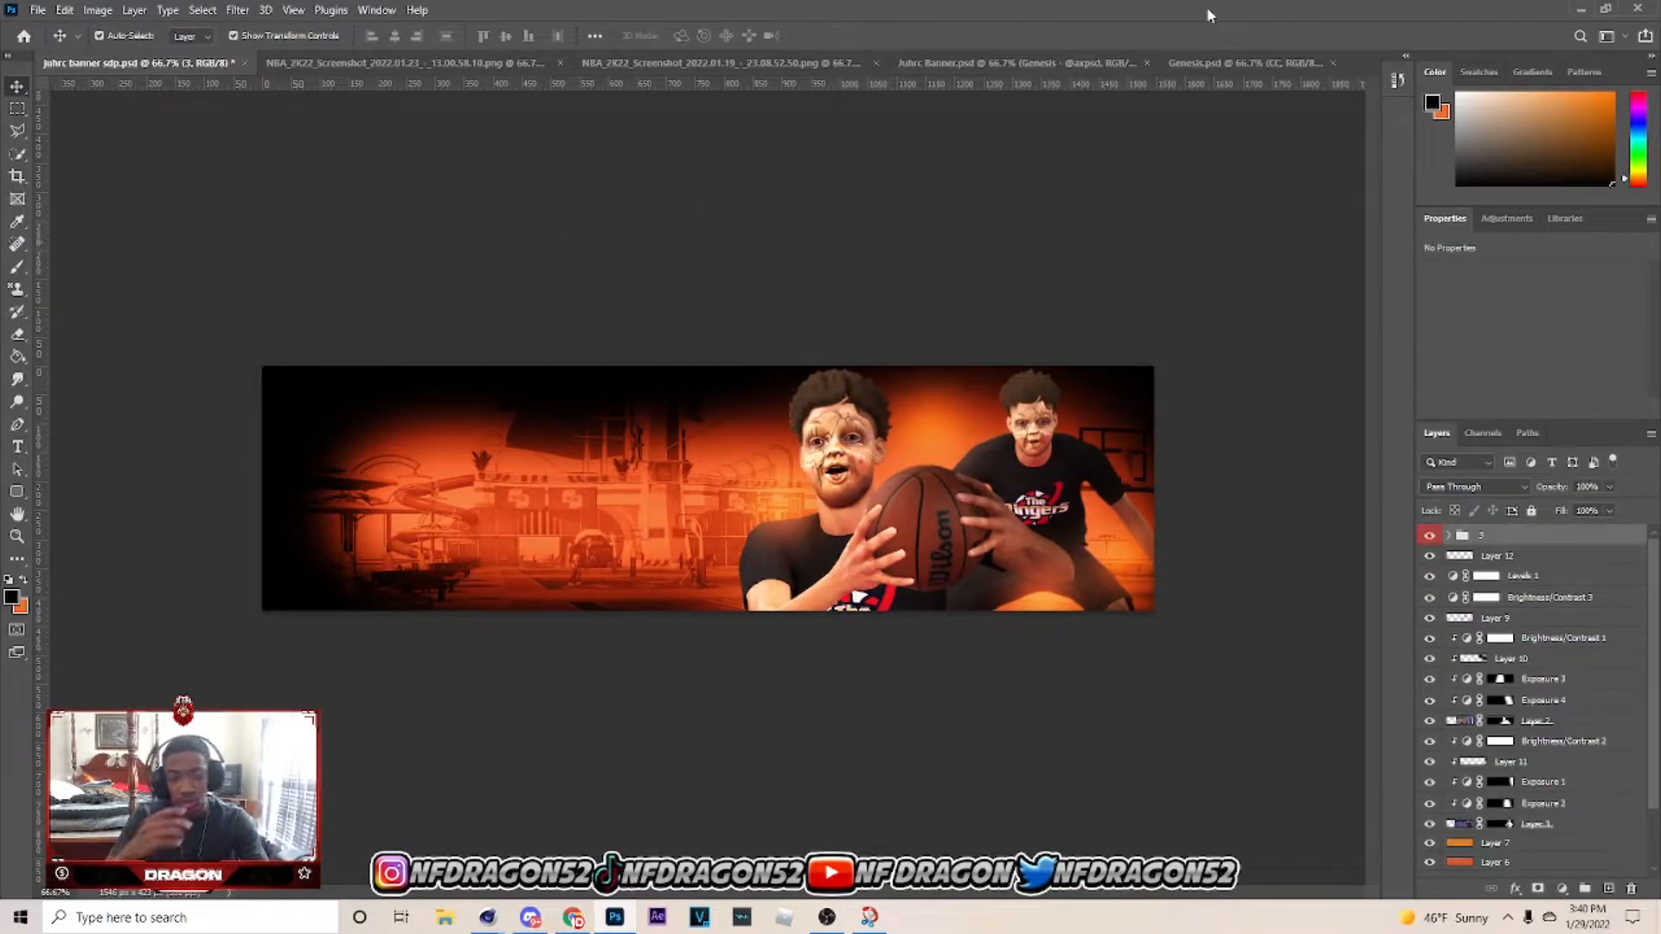
# In the Dust & Scratches / Film Grain group of Genesis.psd, preview the last texture, then show and select the second-to-last one for copying.
pyautogui.click(1207, 66)
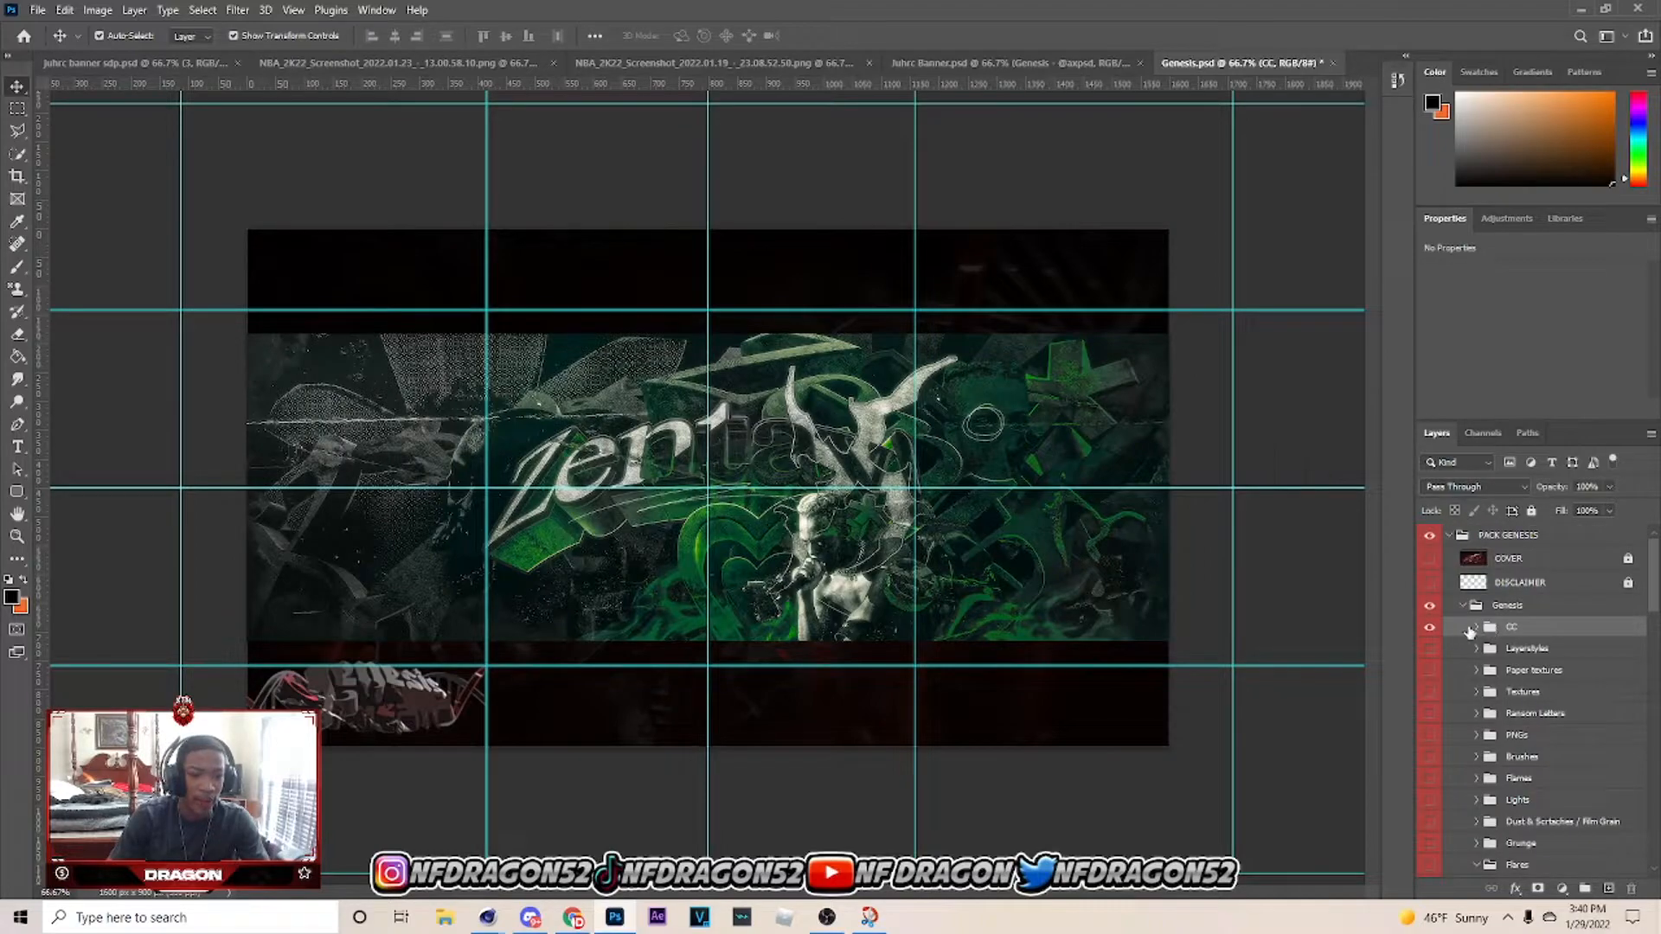
pyautogui.scroll(-3, 1471, 630)
pyautogui.click(1477, 626)
pyautogui.scroll(-1, 1479, 636)
pyautogui.click(1428, 752)
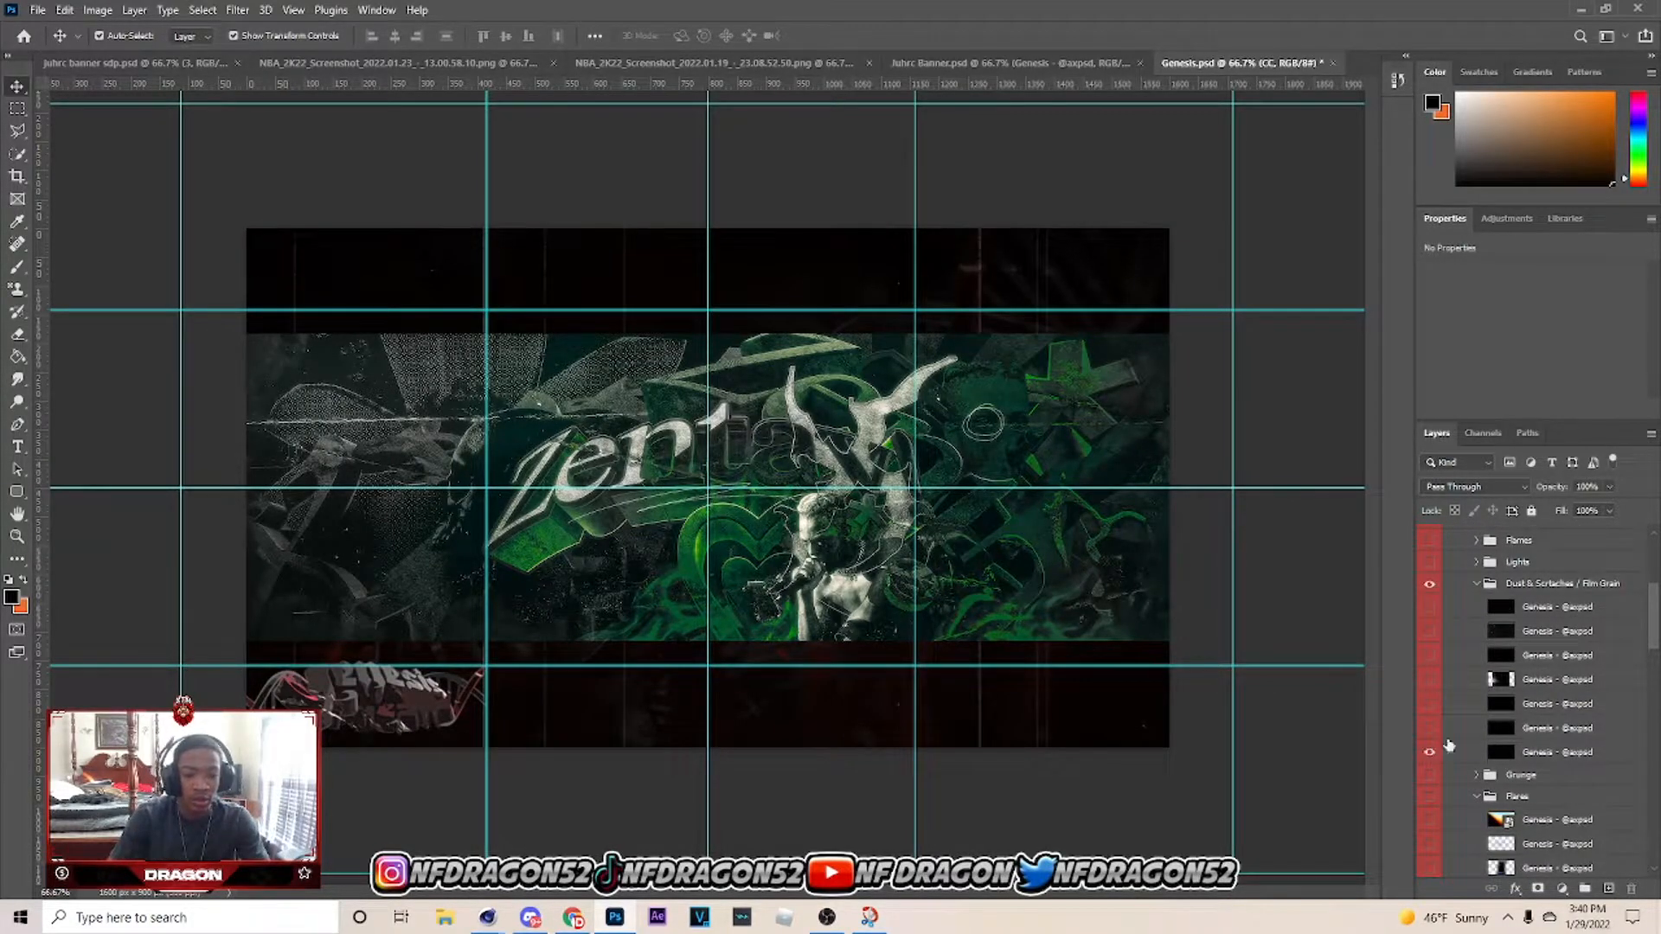
pyautogui.click(1429, 752)
pyautogui.click(1430, 728)
pyautogui.click(1552, 732)
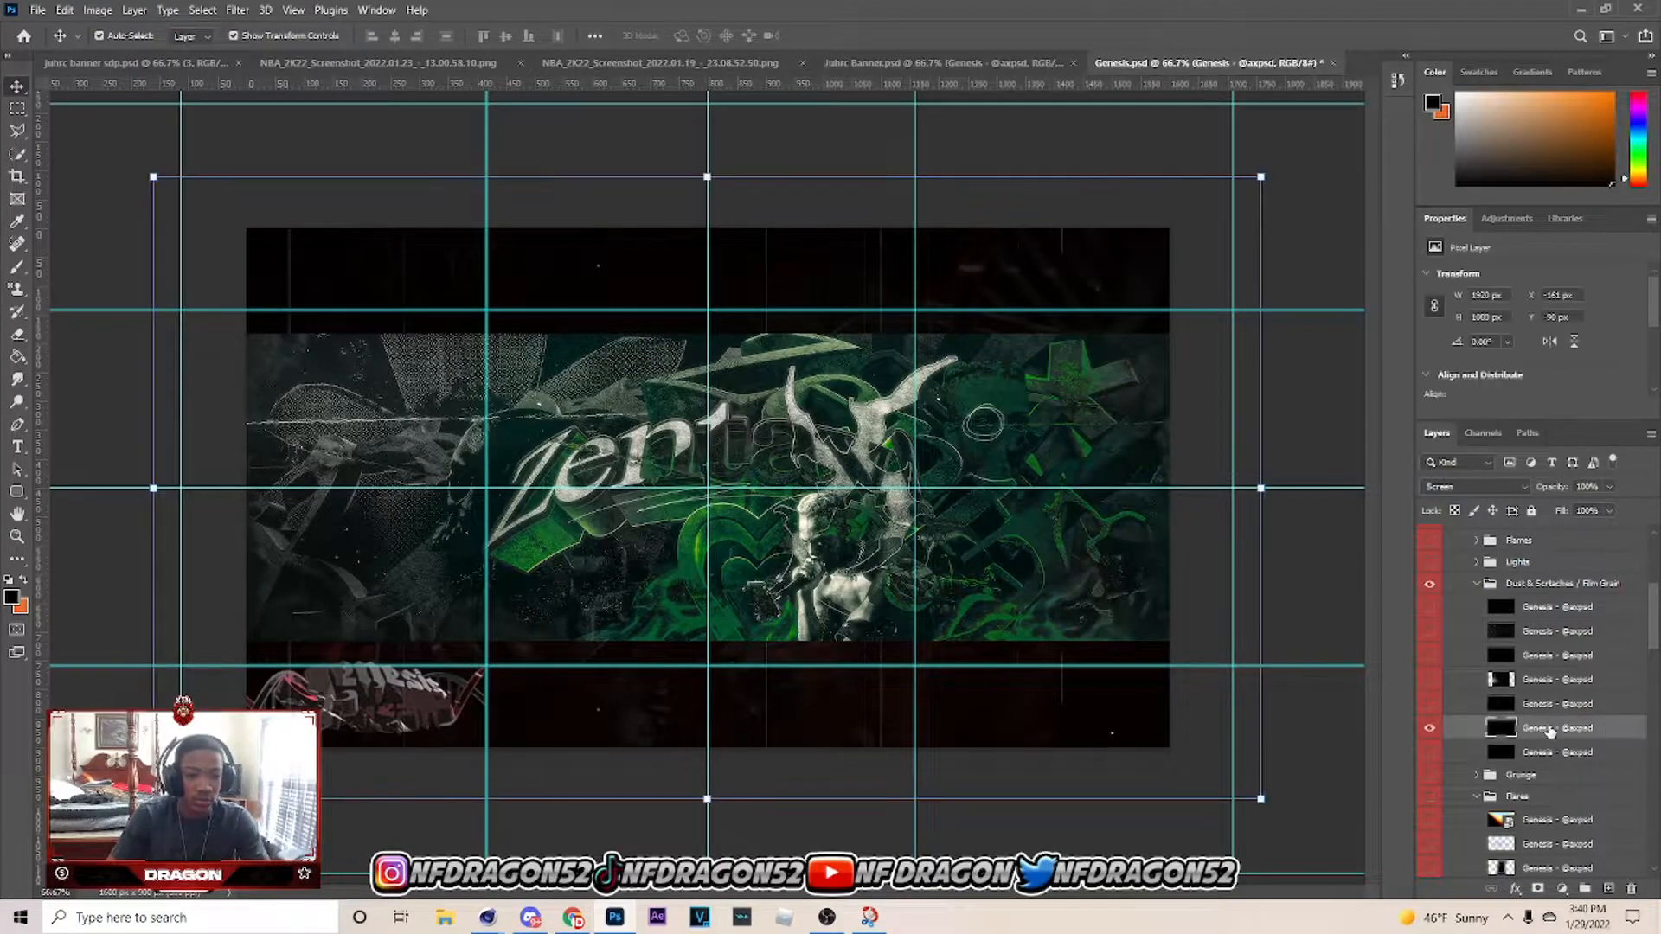
# Paste the dust and scratches texture into the juhrc banner sdp document and place it directly below Layer 9.
pyautogui.click(112, 63)
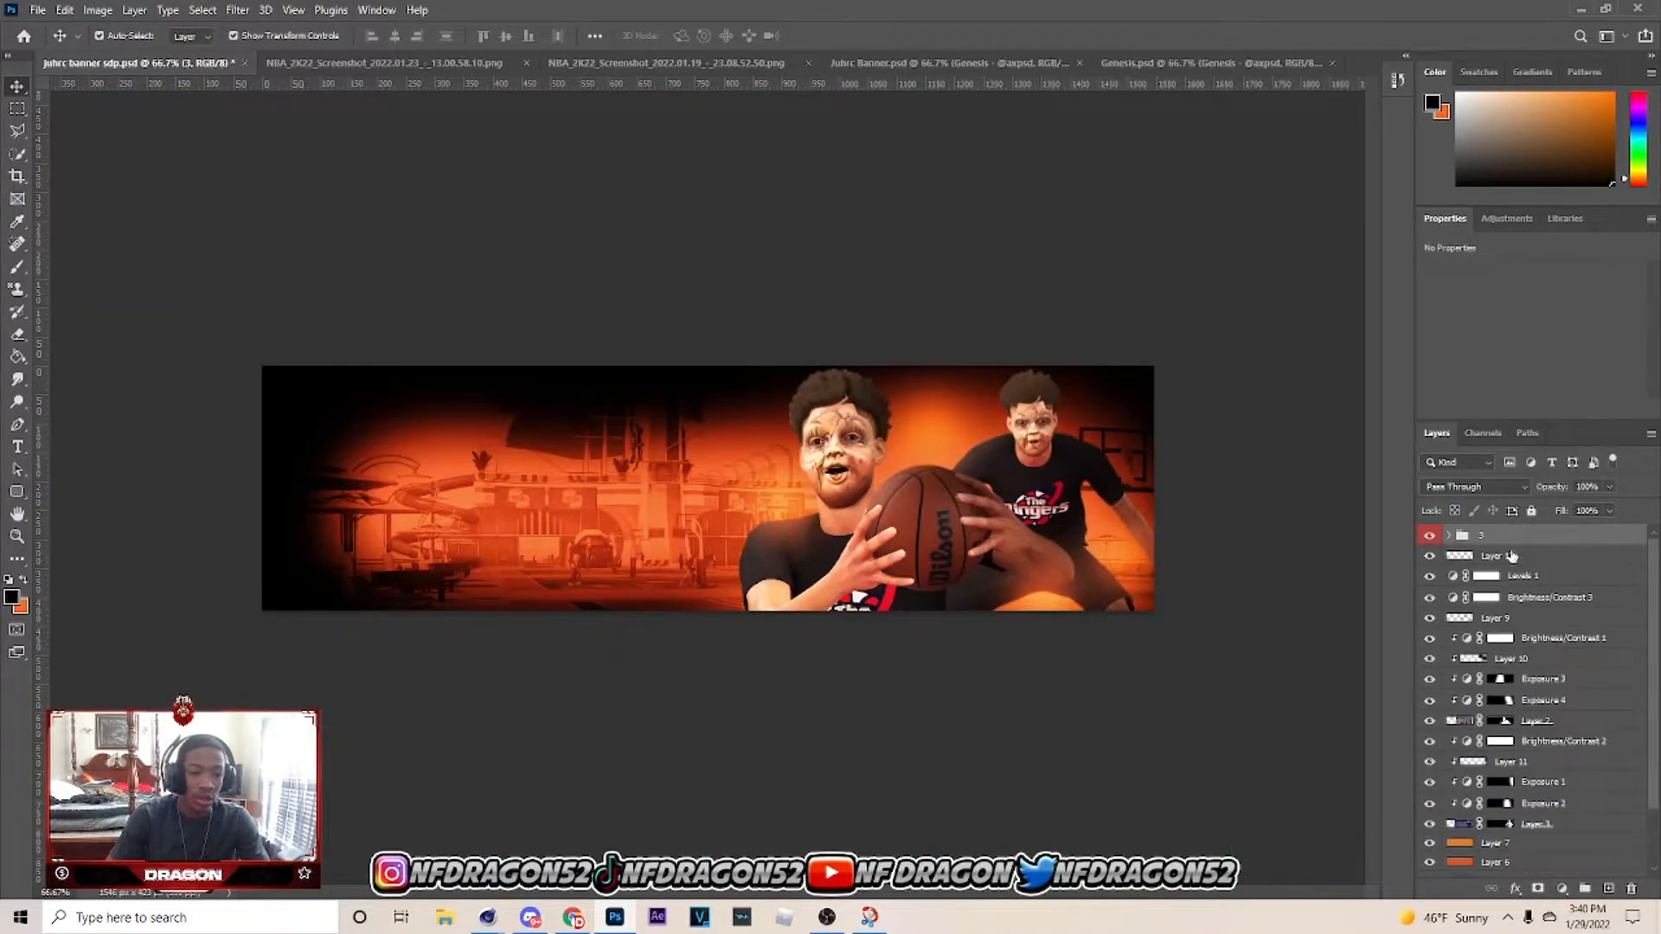
pyautogui.click(1513, 556)
pyautogui.click(1512, 623)
pyautogui.hotkey('ctrl', 'v')
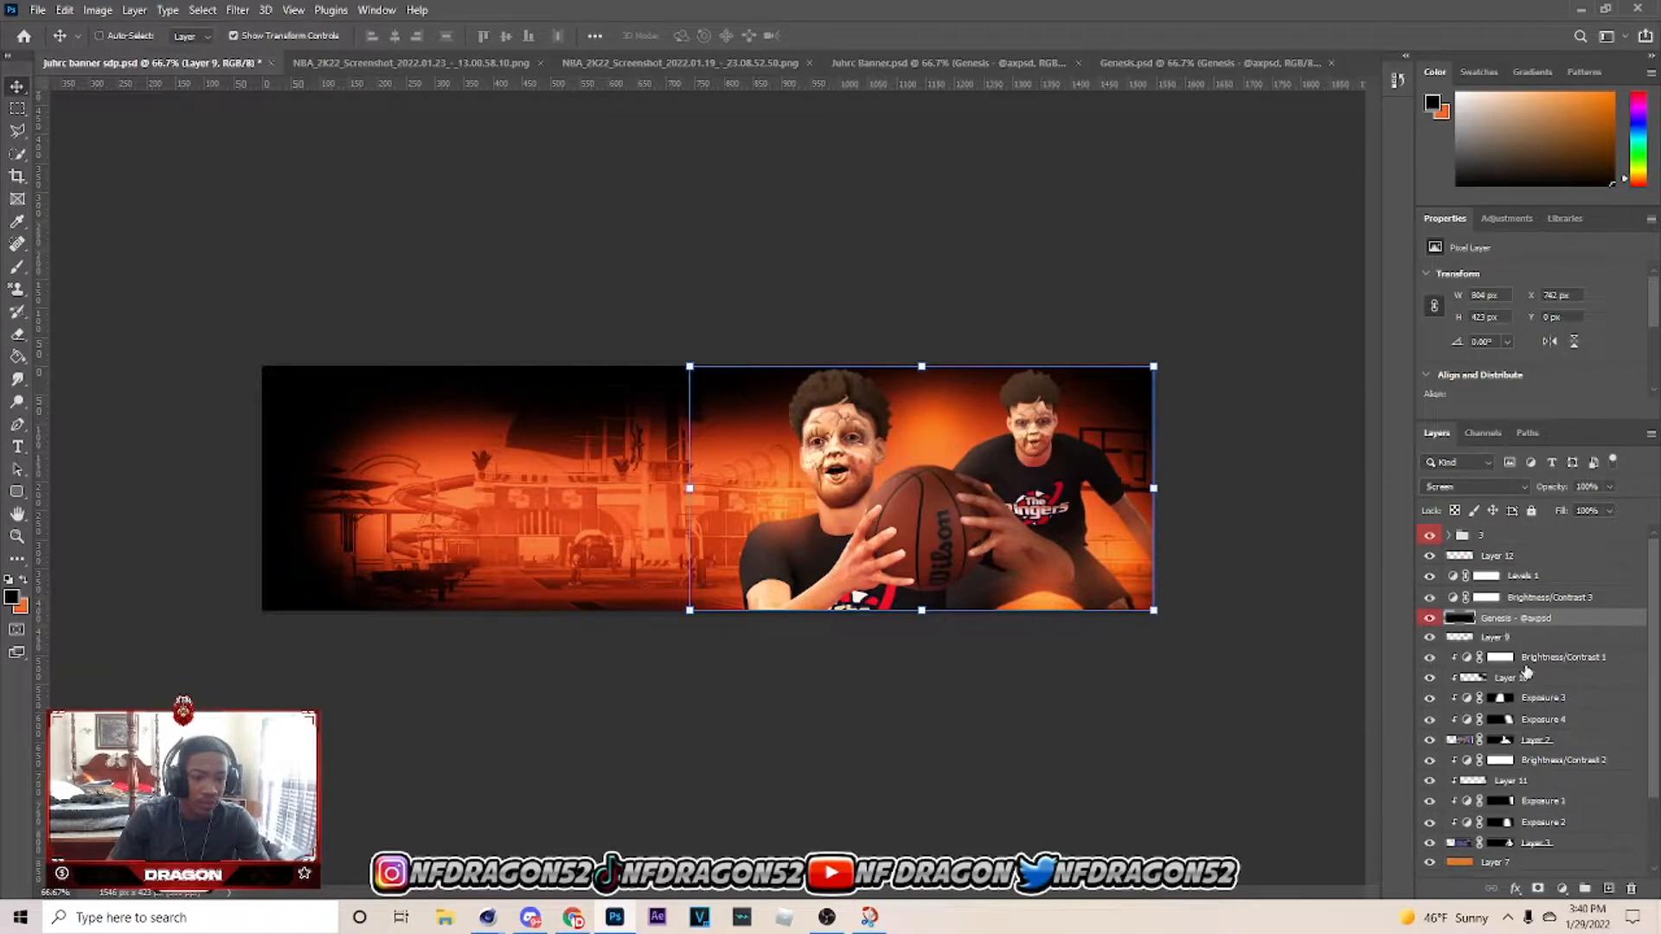
pyautogui.moveTo(1512, 621); pyautogui.dragTo(1510, 645)
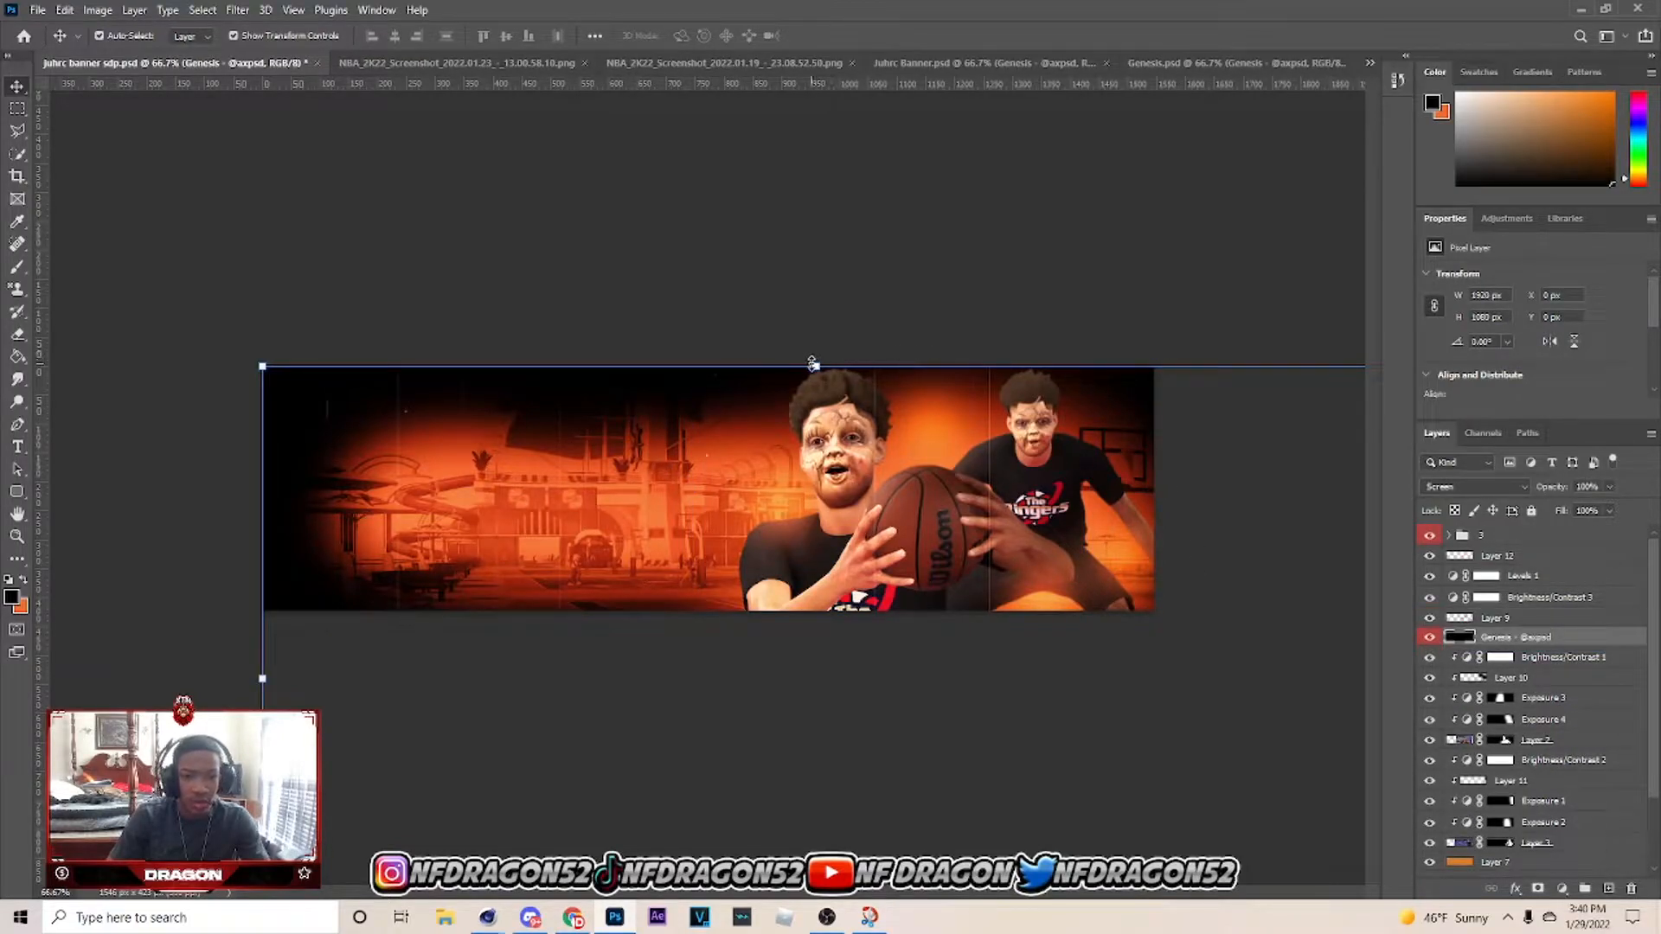
# Scale the dust and scratches texture to 1546 x 870 px, spanning the banner's width, and position it at X 0, Y about -137 px.
pyautogui.moveTo(813, 363); pyautogui.dragTo(813, 600)
pyautogui.moveTo(909, 666); pyautogui.dragTo(720, 384)
pyautogui.moveTo(962, 511); pyautogui.dragTo(1154, 513)
pyautogui.moveTo(273, 513); pyautogui.dragTo(262, 509)
pyautogui.moveTo(470, 564); pyautogui.dragTo(469, 540)
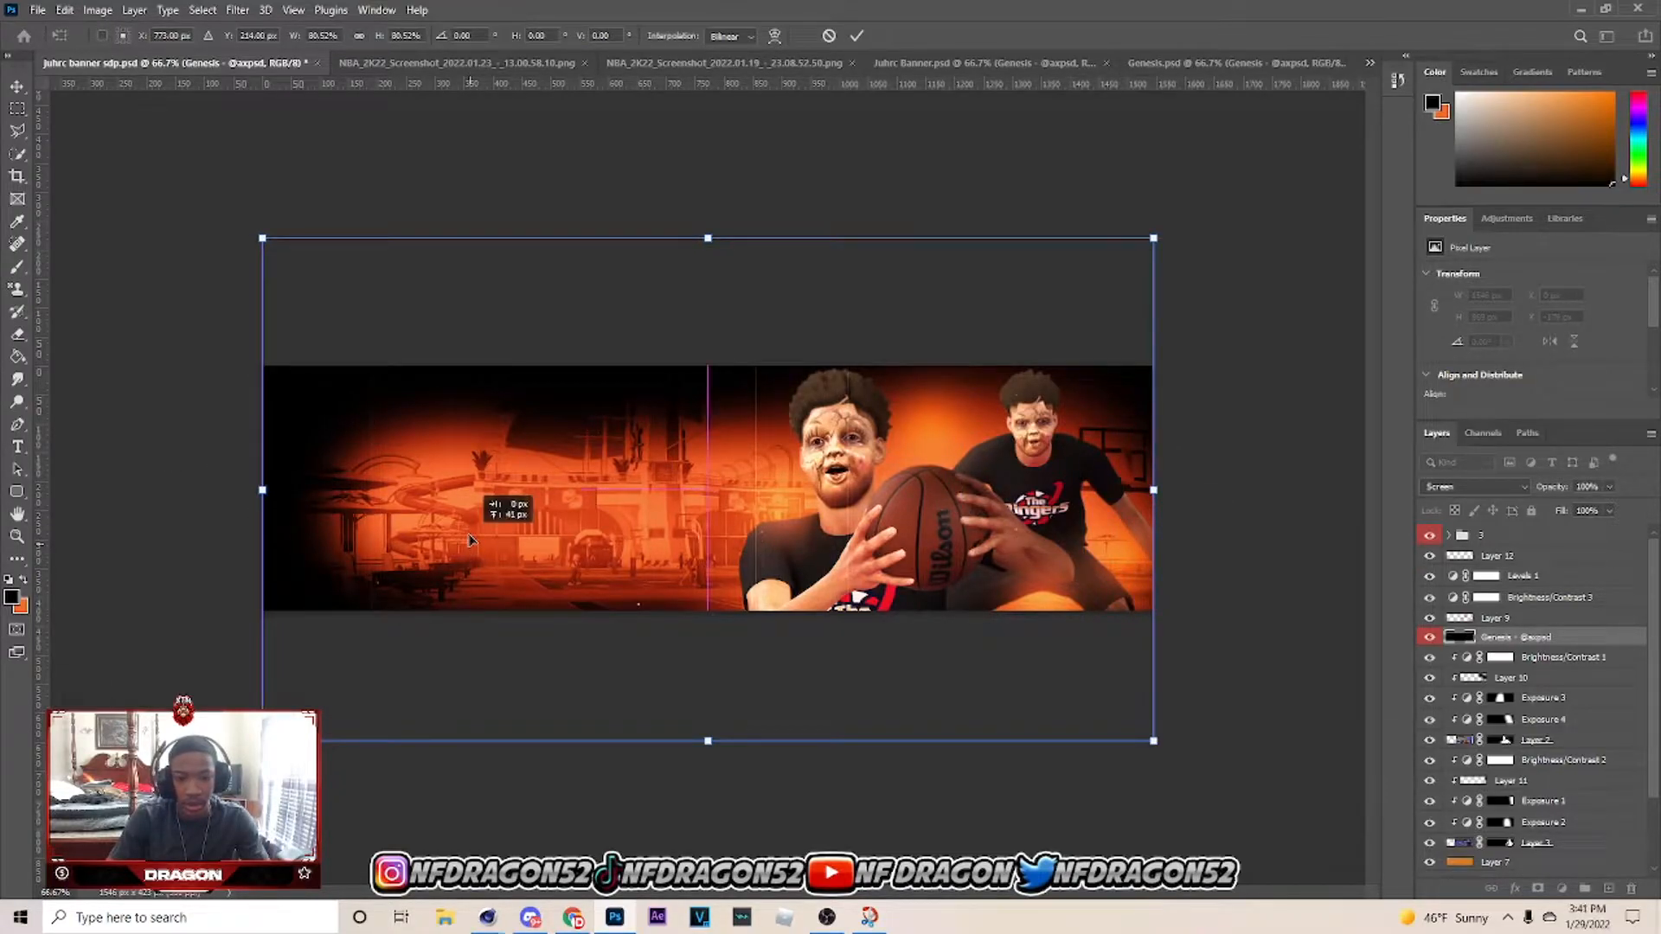
pyautogui.moveTo(797, 410); pyautogui.dragTo(797, 457)
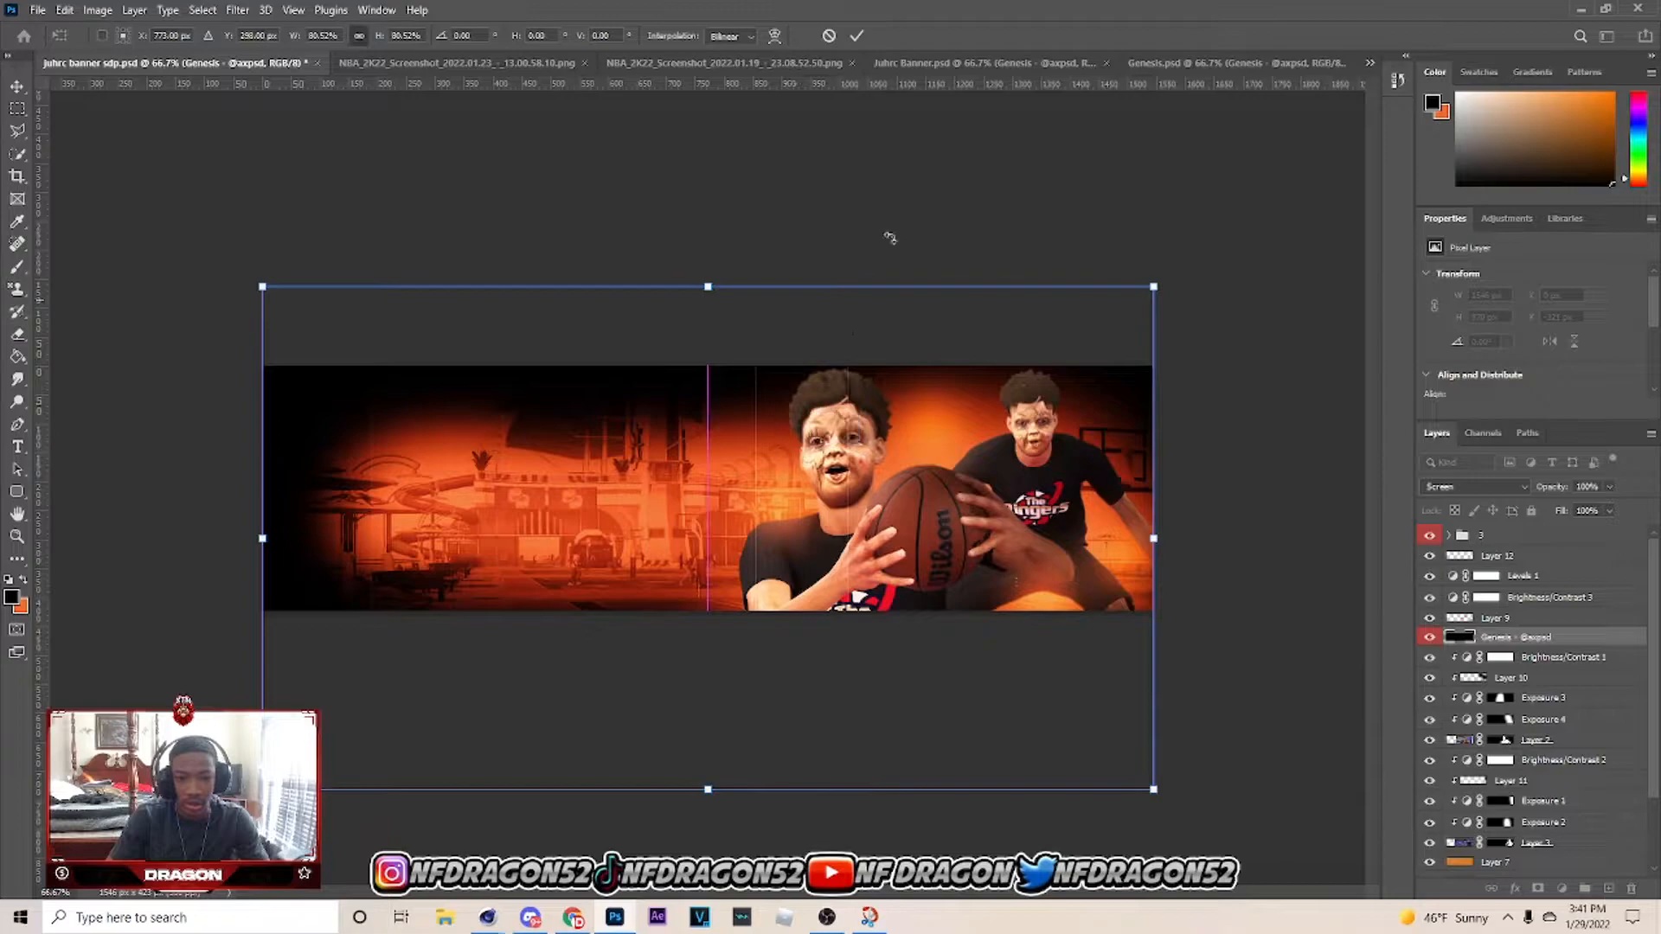
pyautogui.click(857, 36)
pyautogui.scroll(-2, 1536, 706)
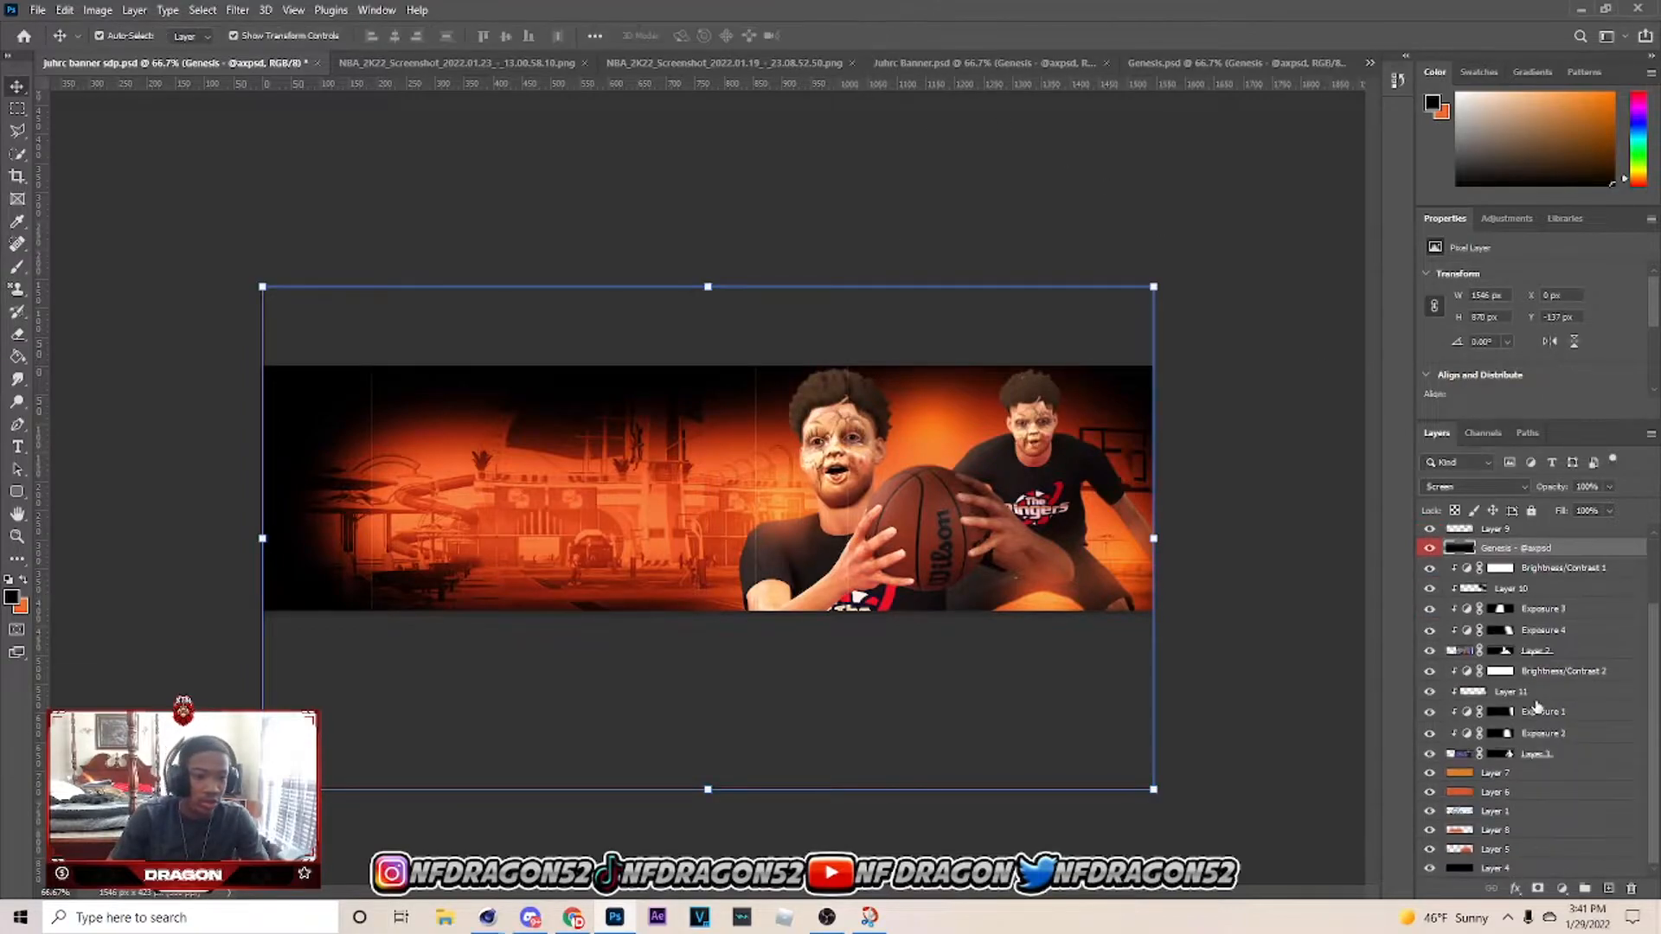
# Add a new empty layer clipped directly above Layer 2, the front player holding the ball.
pyautogui.click(1541, 650)
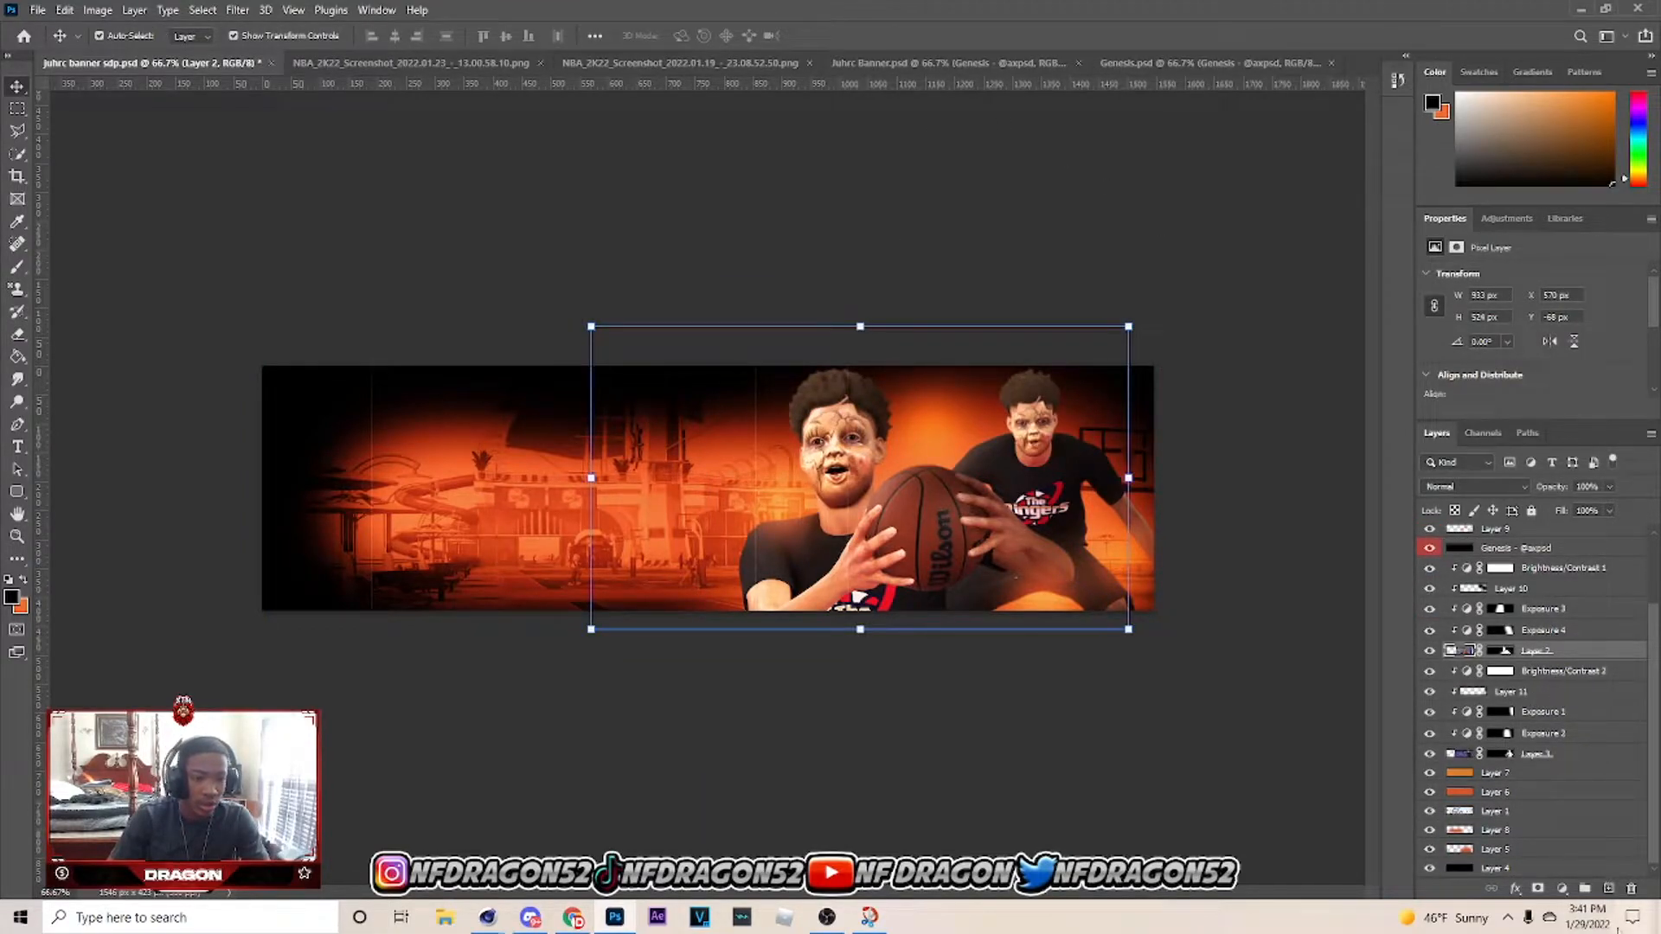
pyautogui.click(1430, 652)
pyautogui.click(1429, 652)
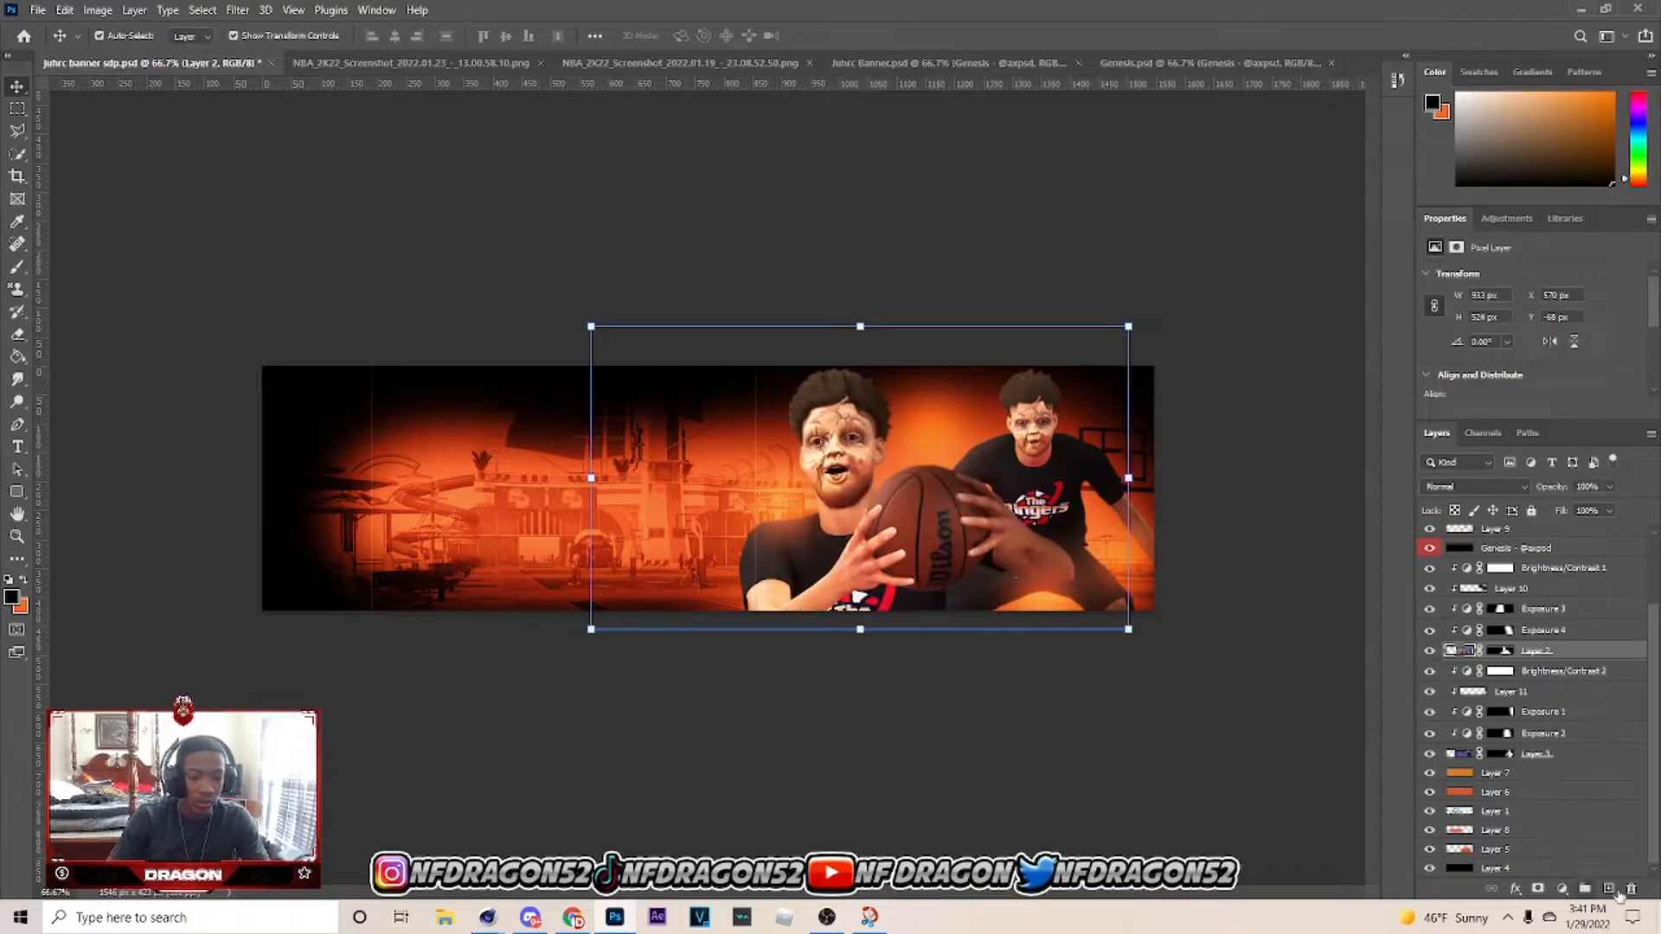
pyautogui.click(1610, 890)
# Brush soft orange light over the front player's edges on the new layer with a 300 px brush.
pyautogui.press('b')
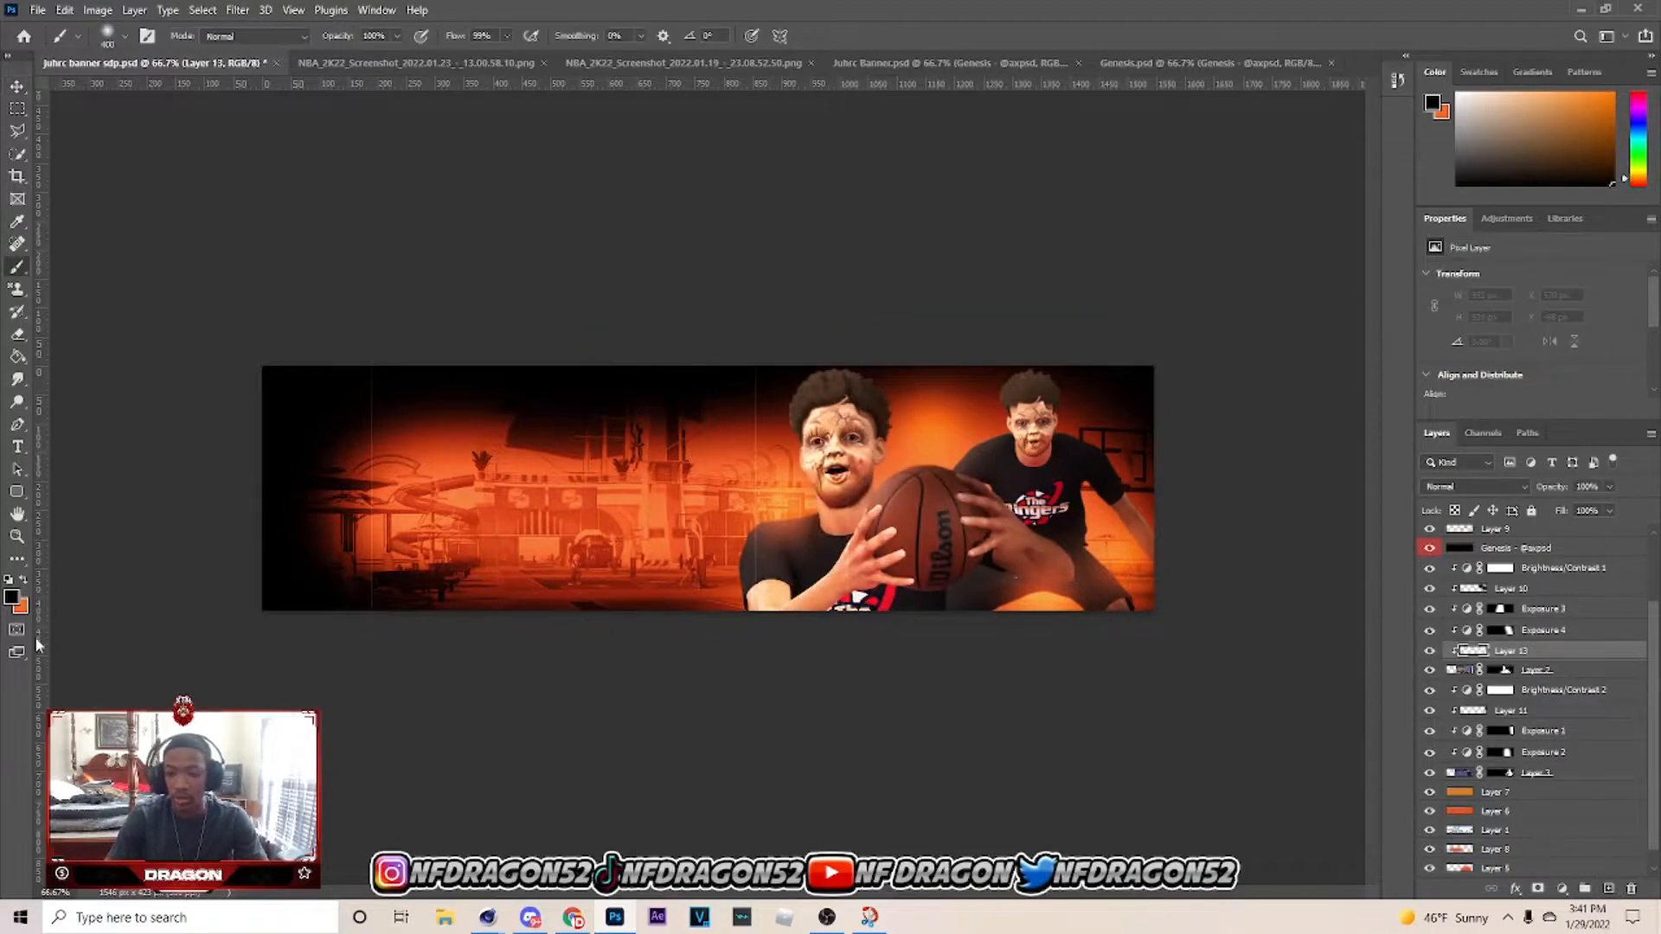
pyautogui.click(24, 585)
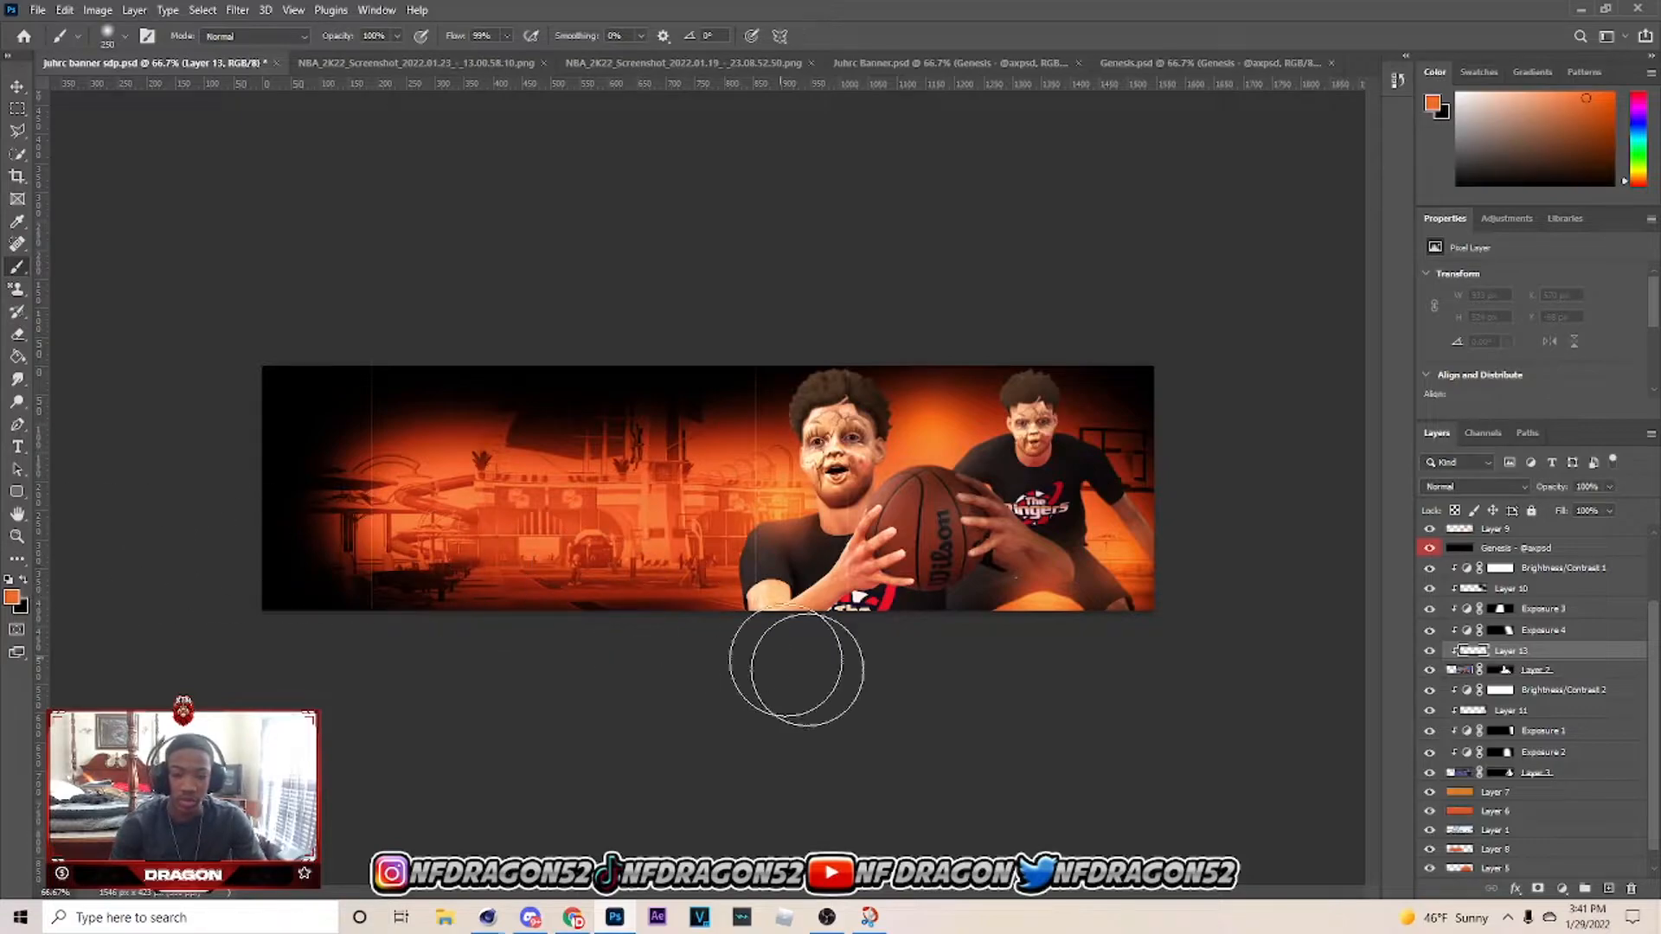
pyautogui.press('[')
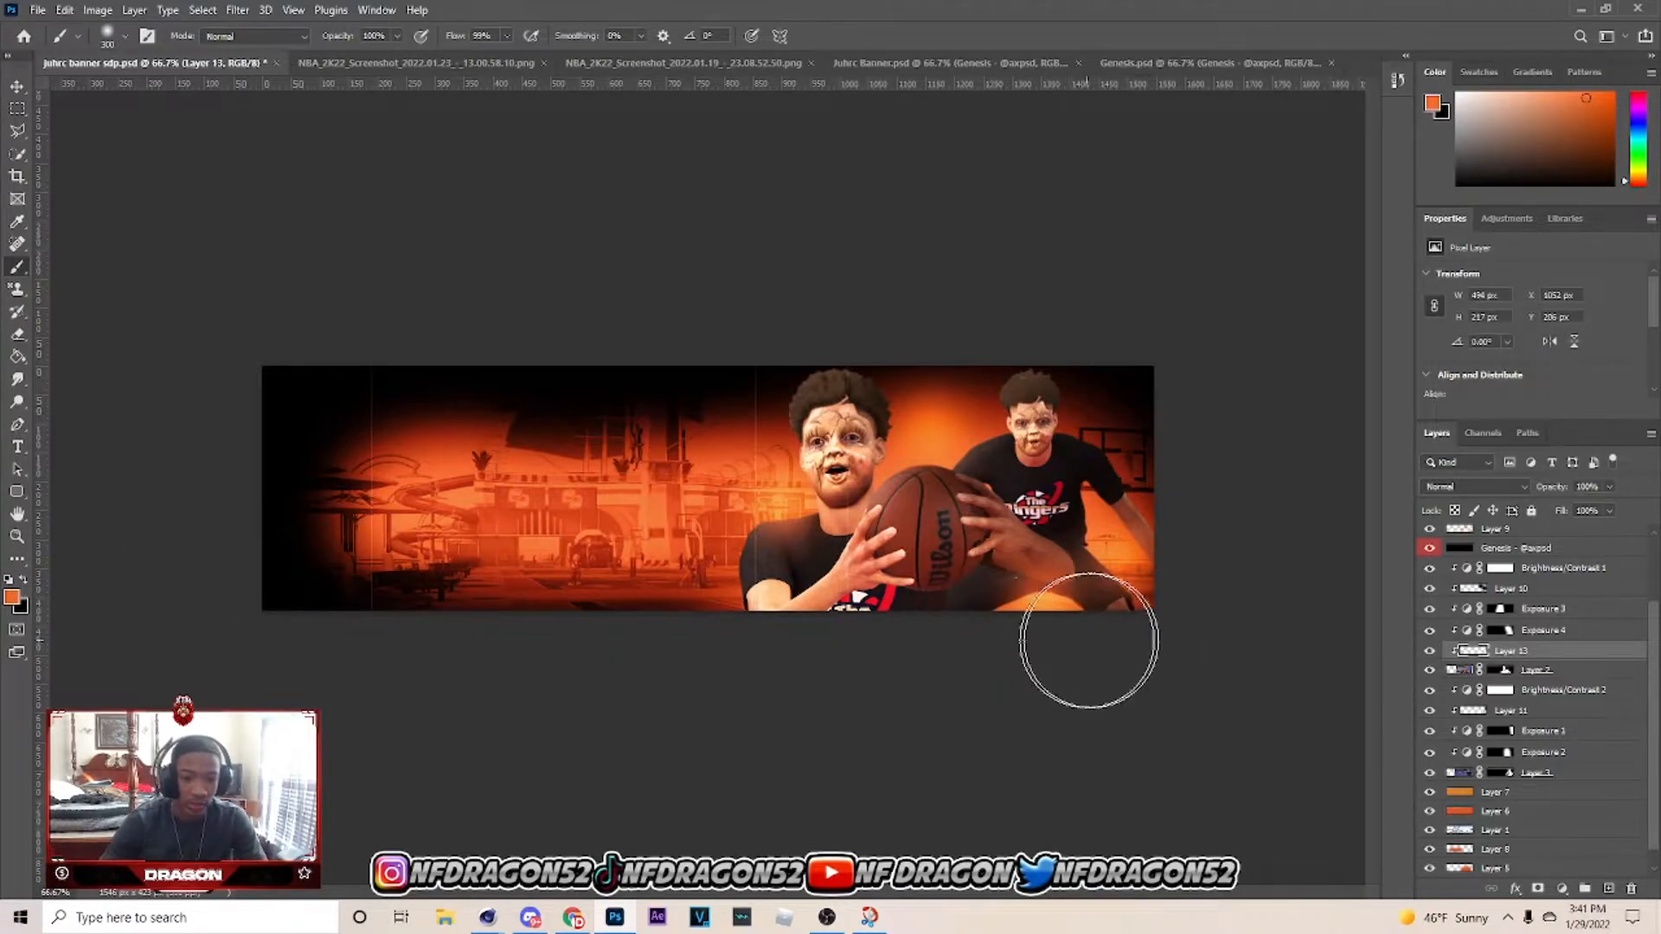
pyautogui.moveTo(1034, 428)
pyautogui.mouseDown()
pyautogui.moveTo(950, 397)
pyautogui.moveTo(721, 521)
pyautogui.moveTo(654, 565)
pyautogui.moveTo(675, 623)
pyautogui.mouseUp()
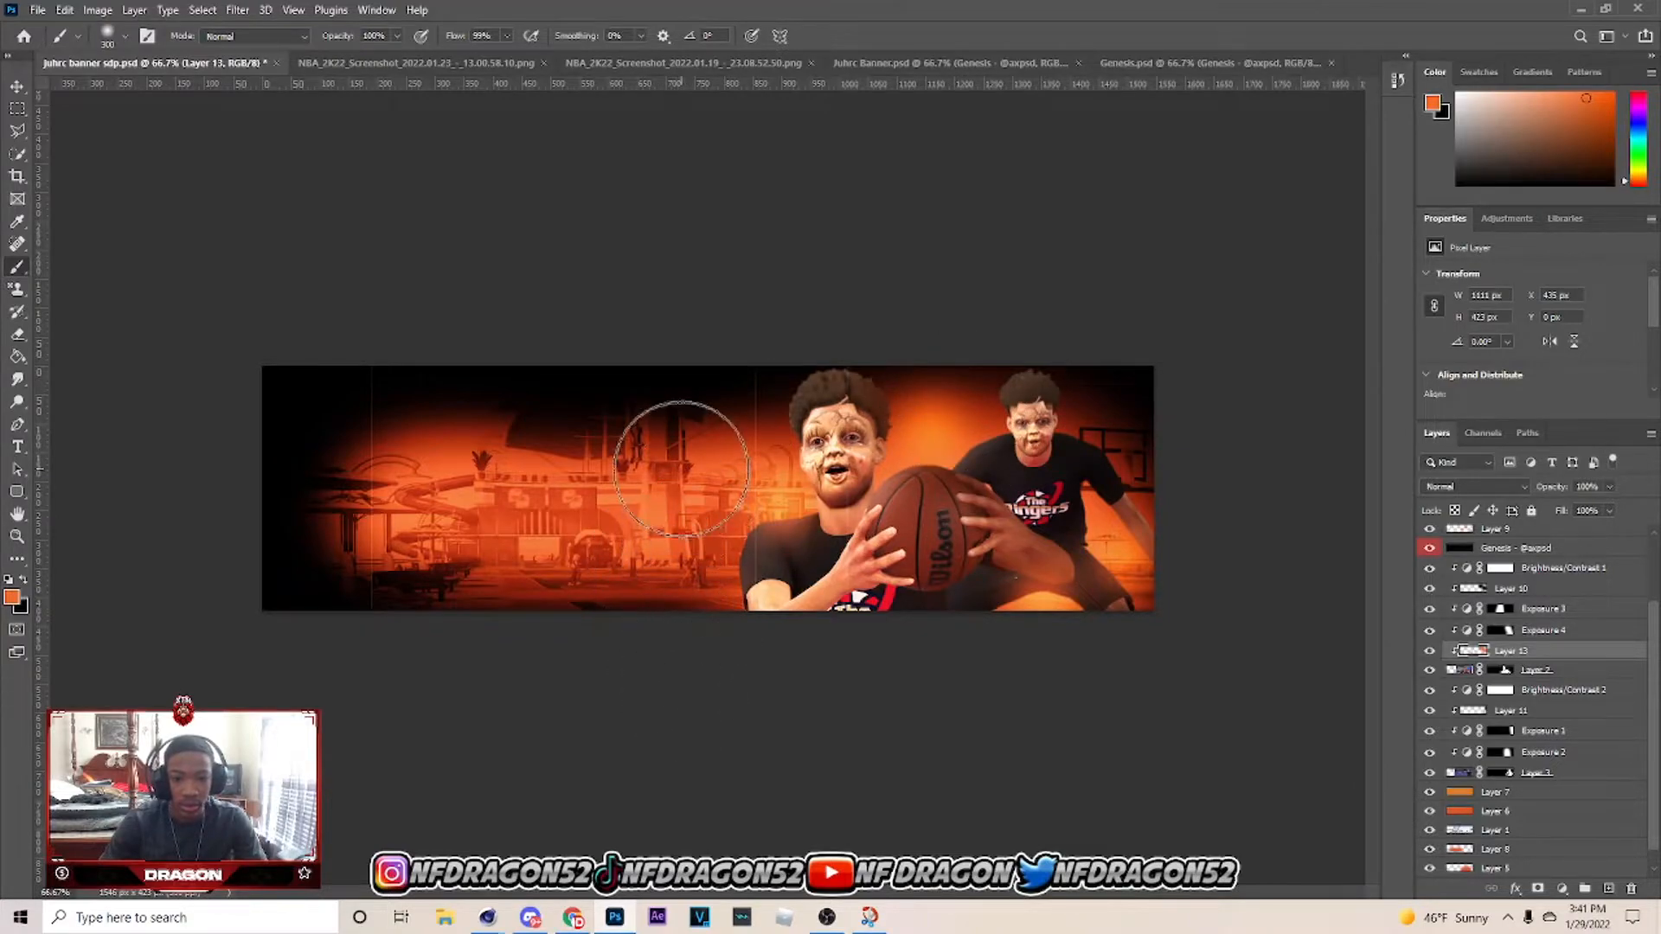
pyautogui.click(735, 482)
pyautogui.moveTo(649, 545)
pyautogui.mouseDown()
pyautogui.moveTo(697, 672)
pyautogui.moveTo(713, 390)
pyautogui.moveTo(738, 332)
pyautogui.mouseUp()
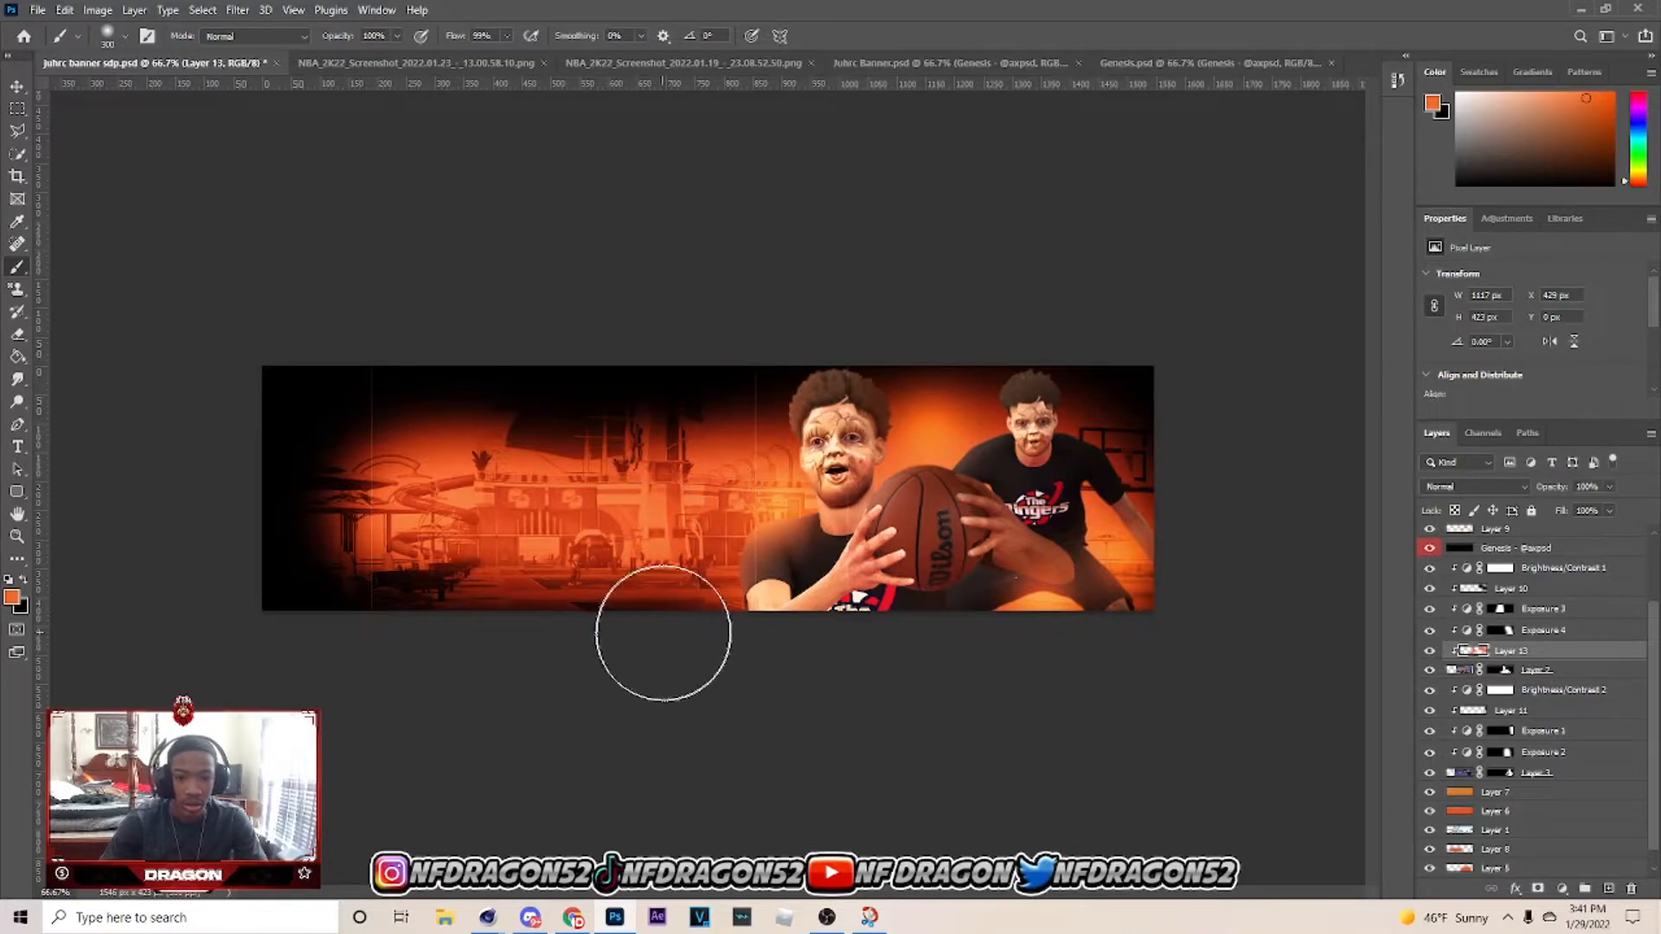
# Set the front player's orange light layer to Screen blending and lower its opacity to a little over half.
pyautogui.click(1483, 487)
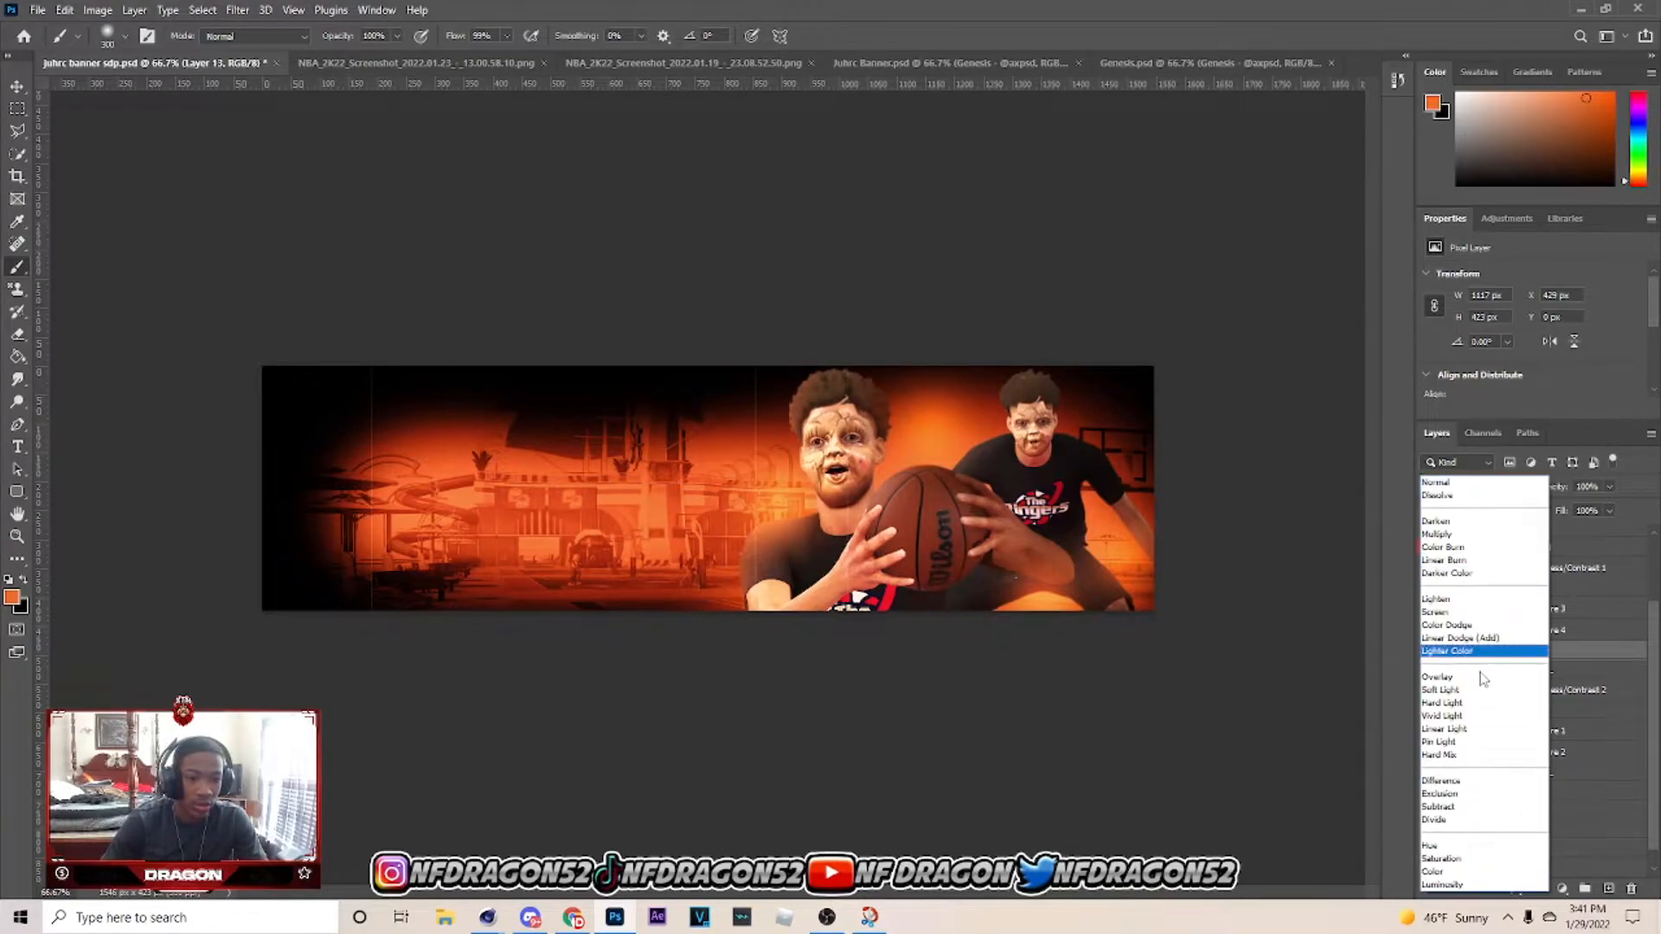
pyautogui.click(1461, 617)
pyautogui.click(1610, 487)
pyautogui.moveTo(1566, 509); pyautogui.dragTo(1583, 512)
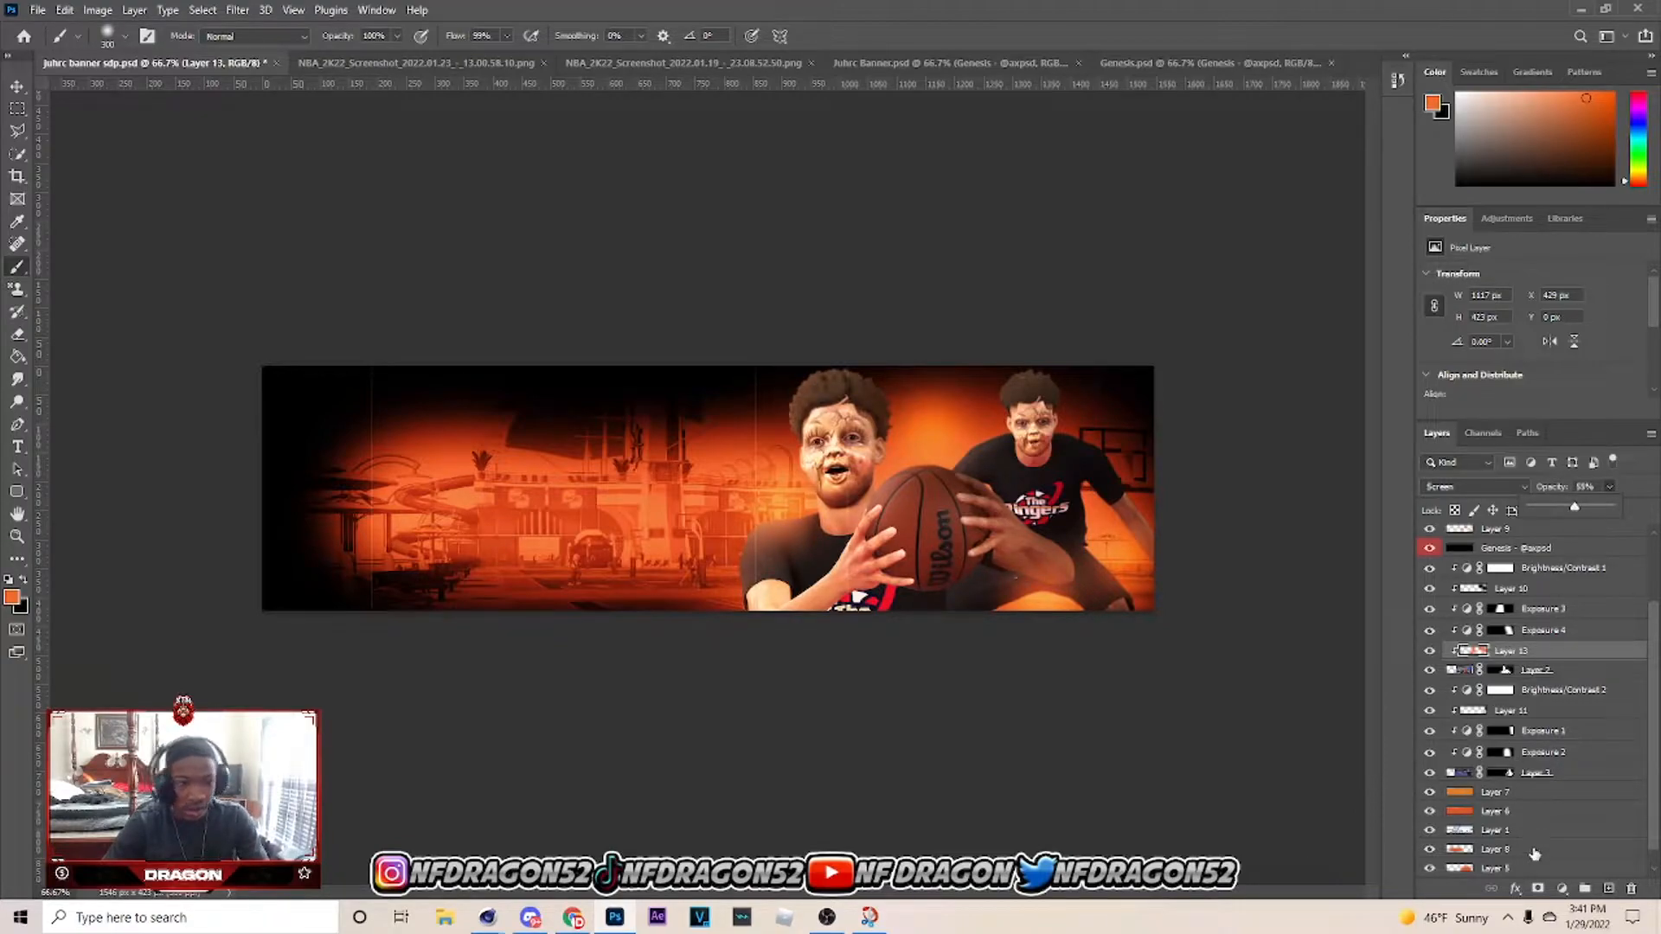
# Mask Layer 13 with a 175 px black brush to trim the orange light around the ball, and set its opacity to 79%.
pyautogui.click(1539, 891)
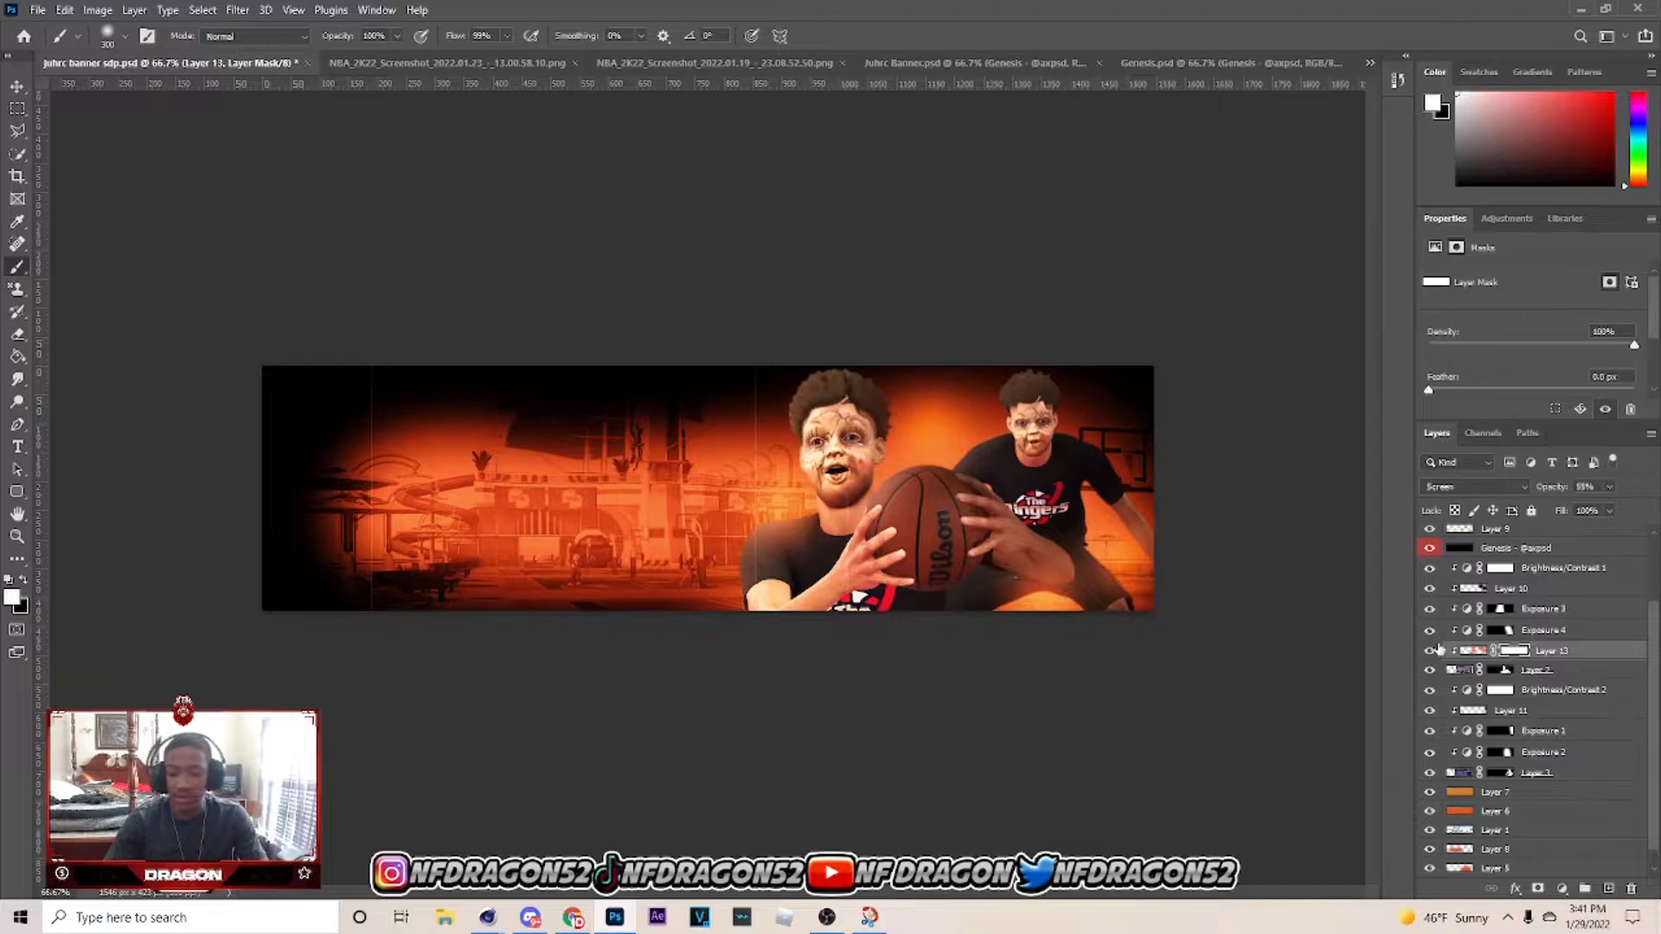
pyautogui.click(23, 578)
pyautogui.press('[')
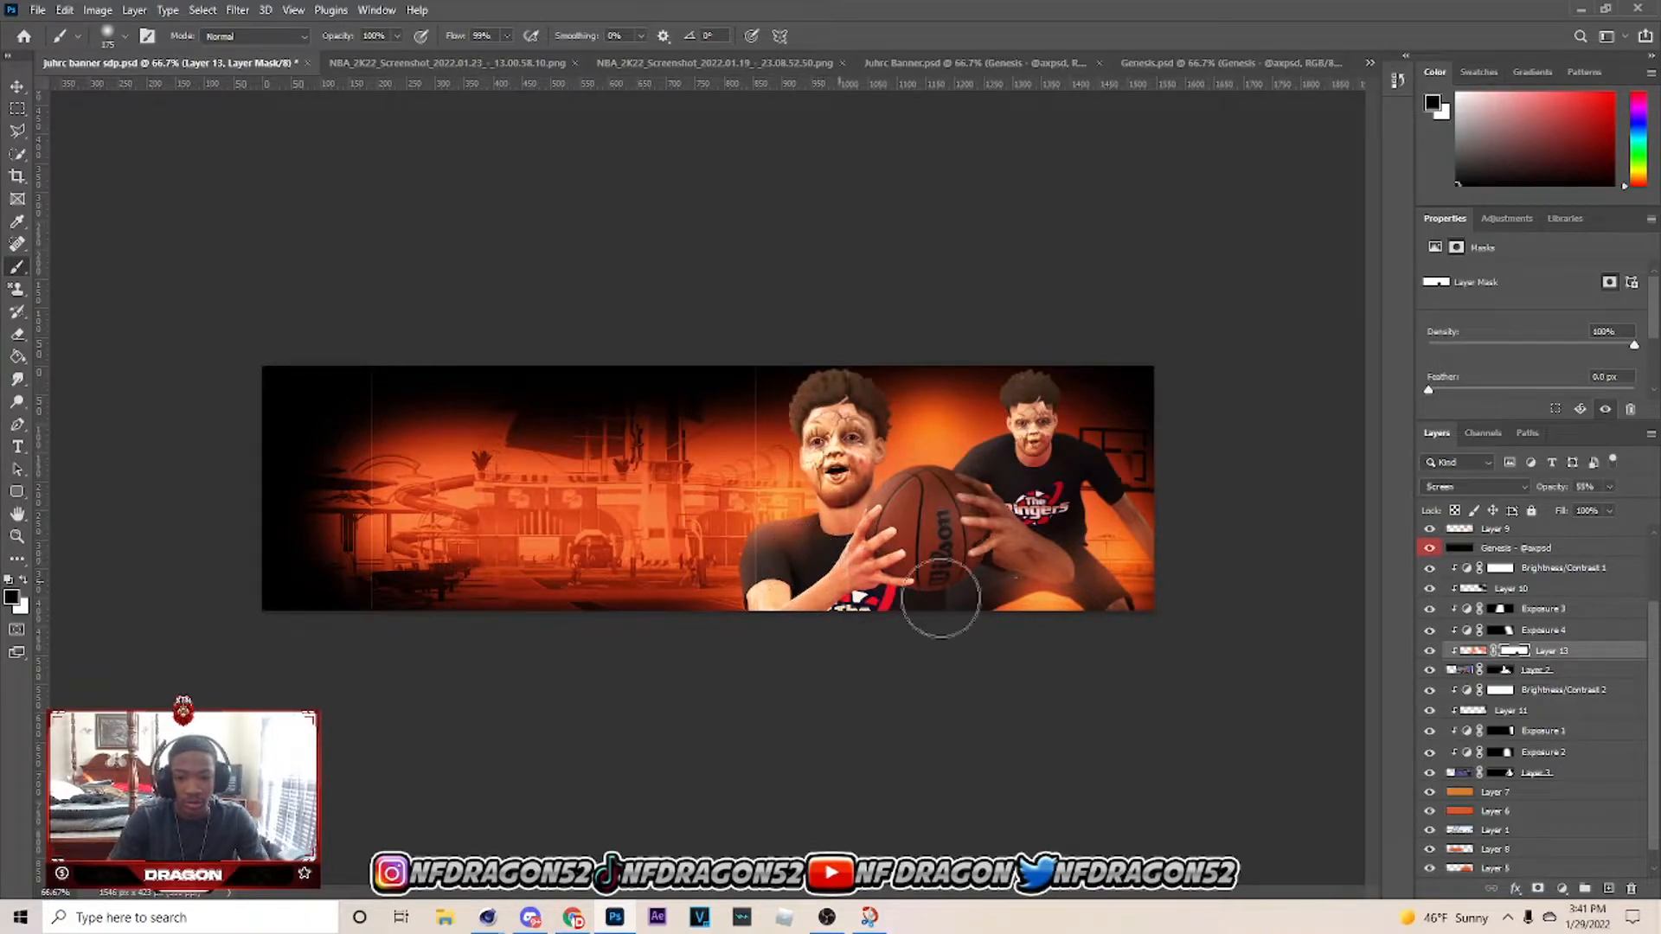
pyautogui.click(1612, 508)
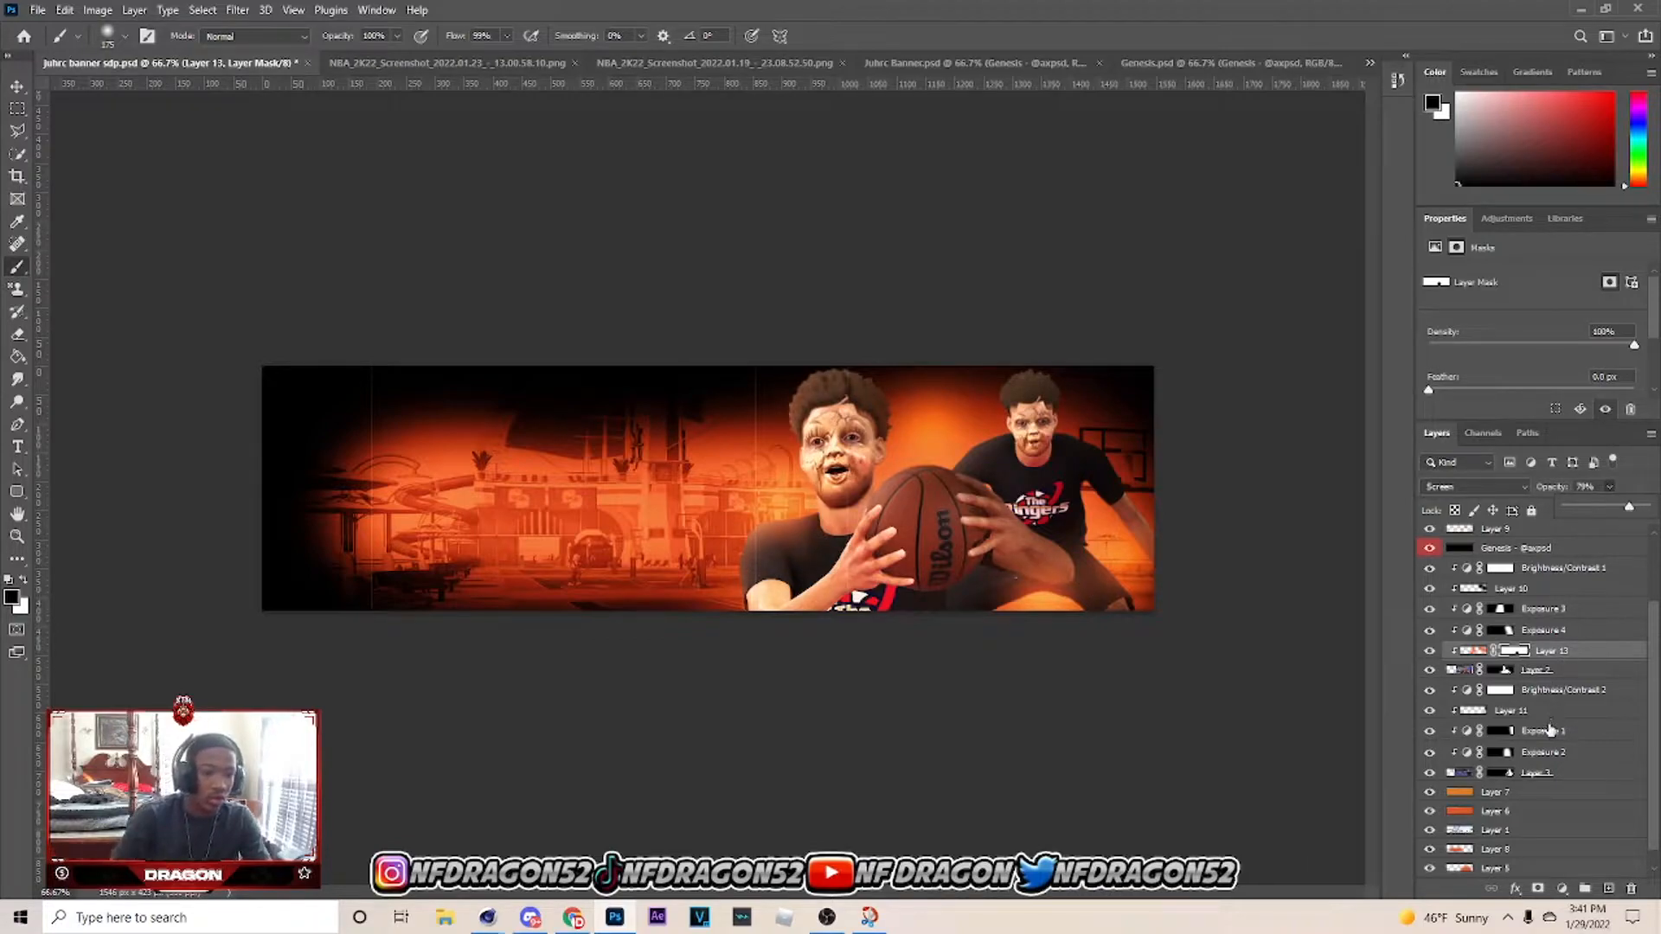
# Add a new layer clipped above Layer 3 and brush soft orange light around the rear player with a 200 to 250 px brush.
pyautogui.click(1544, 777)
pyautogui.click(1609, 889)
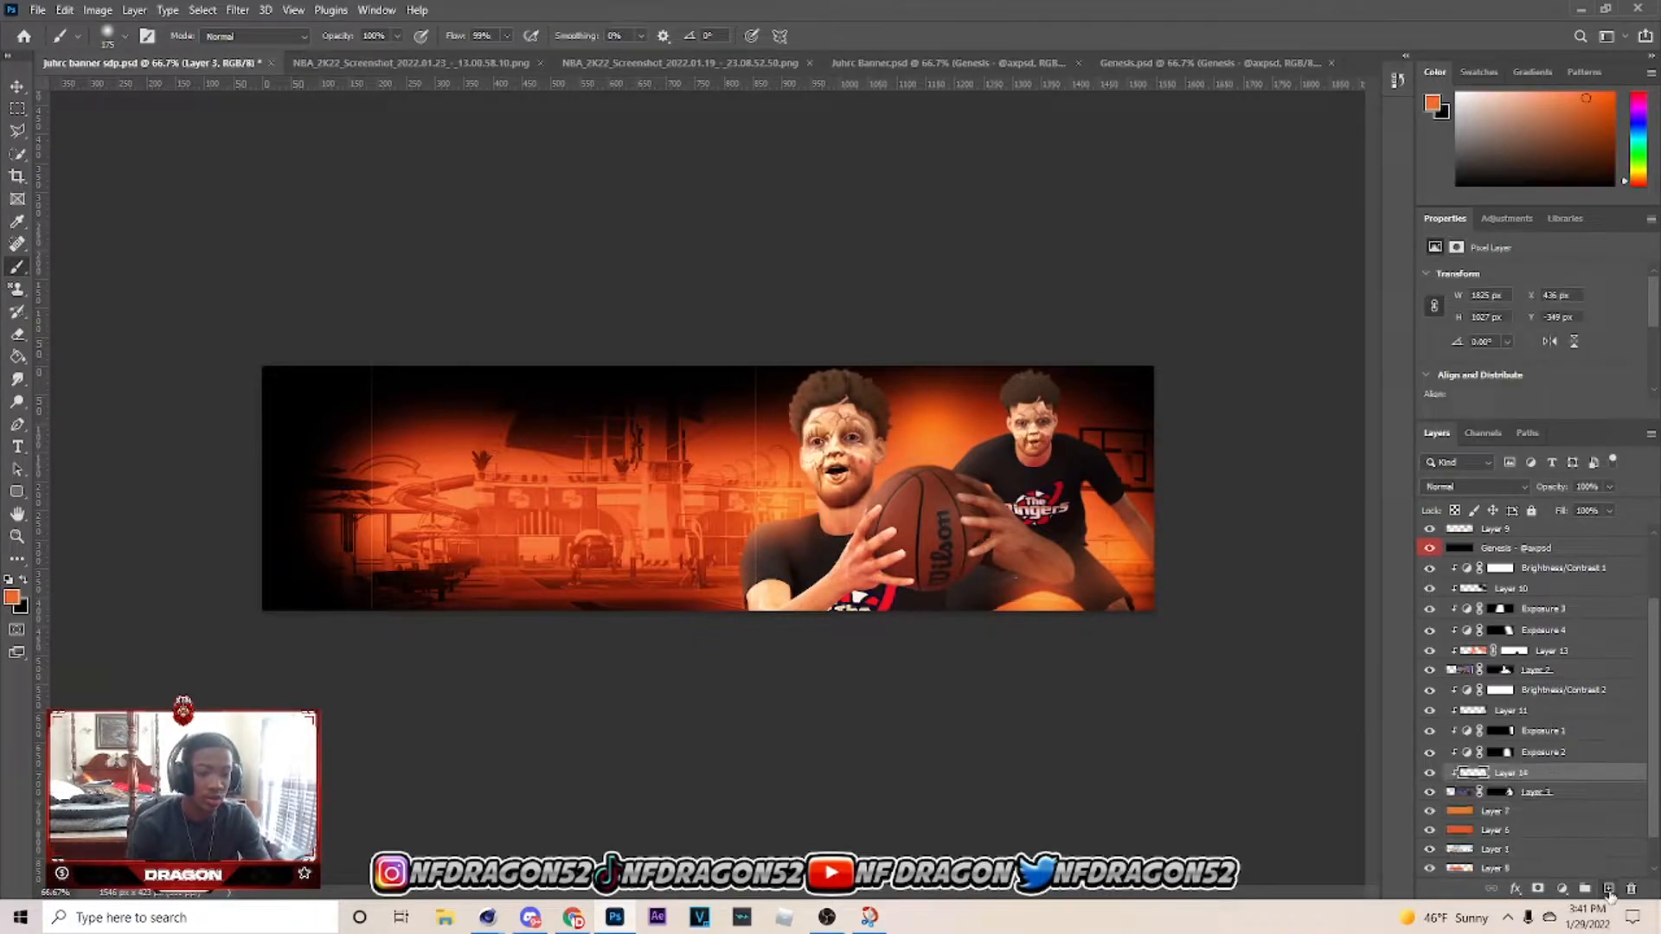
pyautogui.press(']')
pyautogui.press(']')
pyautogui.press(']')
pyautogui.press(']')
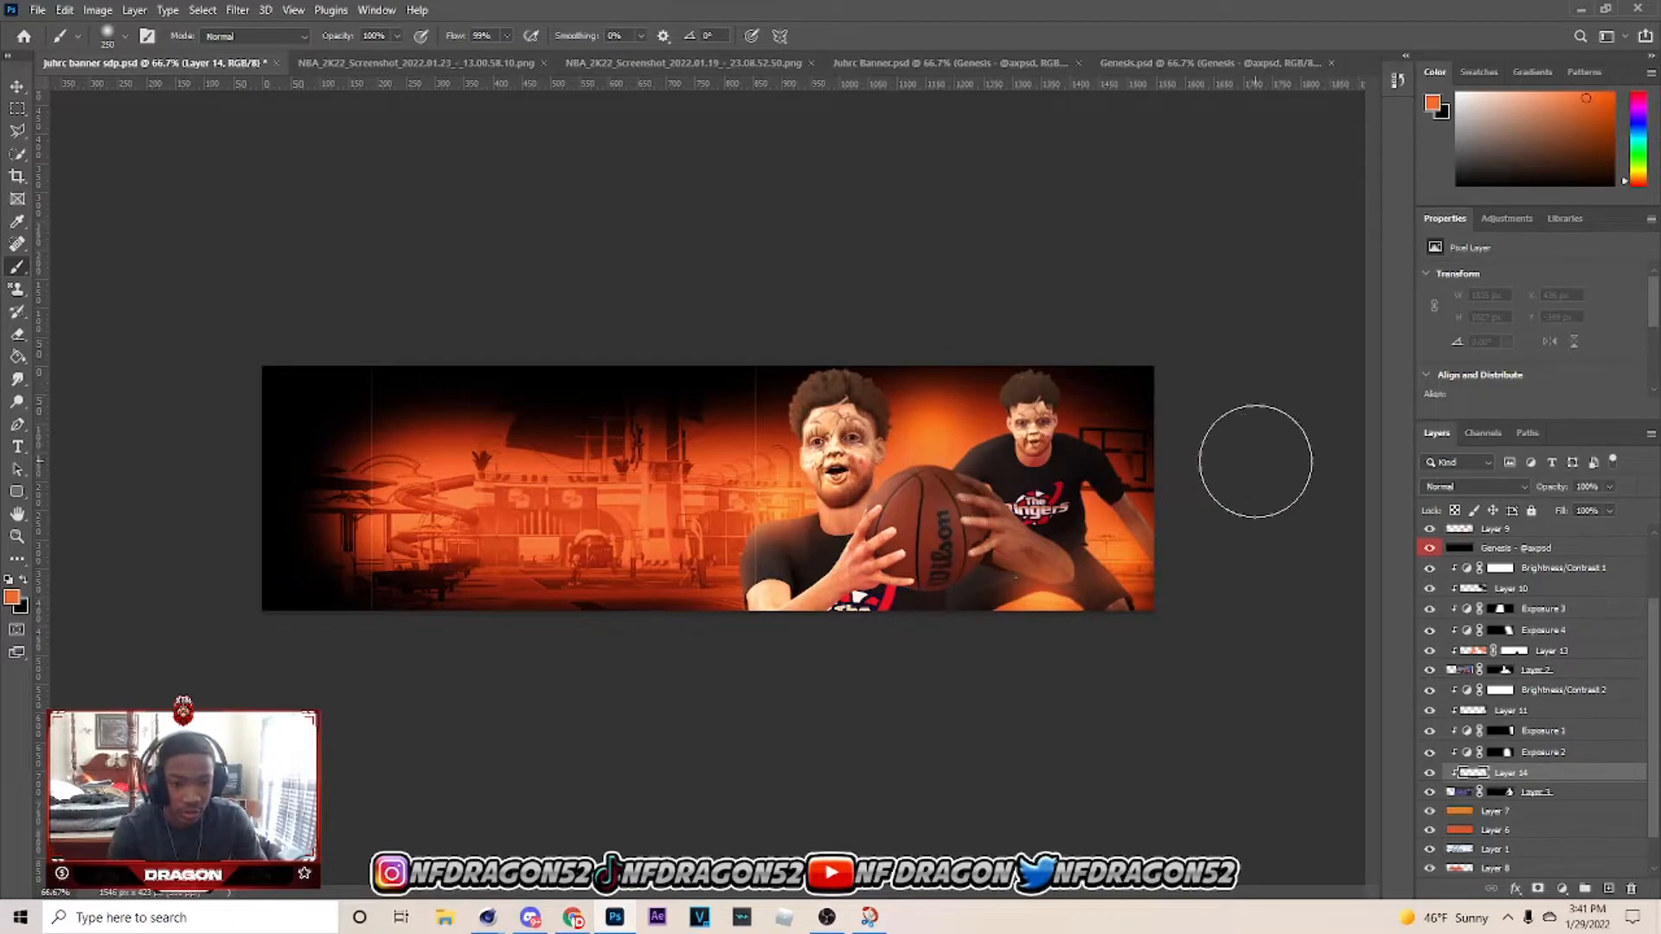
pyautogui.moveTo(1203, 426)
pyautogui.mouseDown()
pyautogui.moveTo(1254, 511)
pyautogui.moveTo(1223, 678)
pyautogui.moveTo(1024, 708)
pyautogui.moveTo(909, 383)
pyautogui.mouseUp()
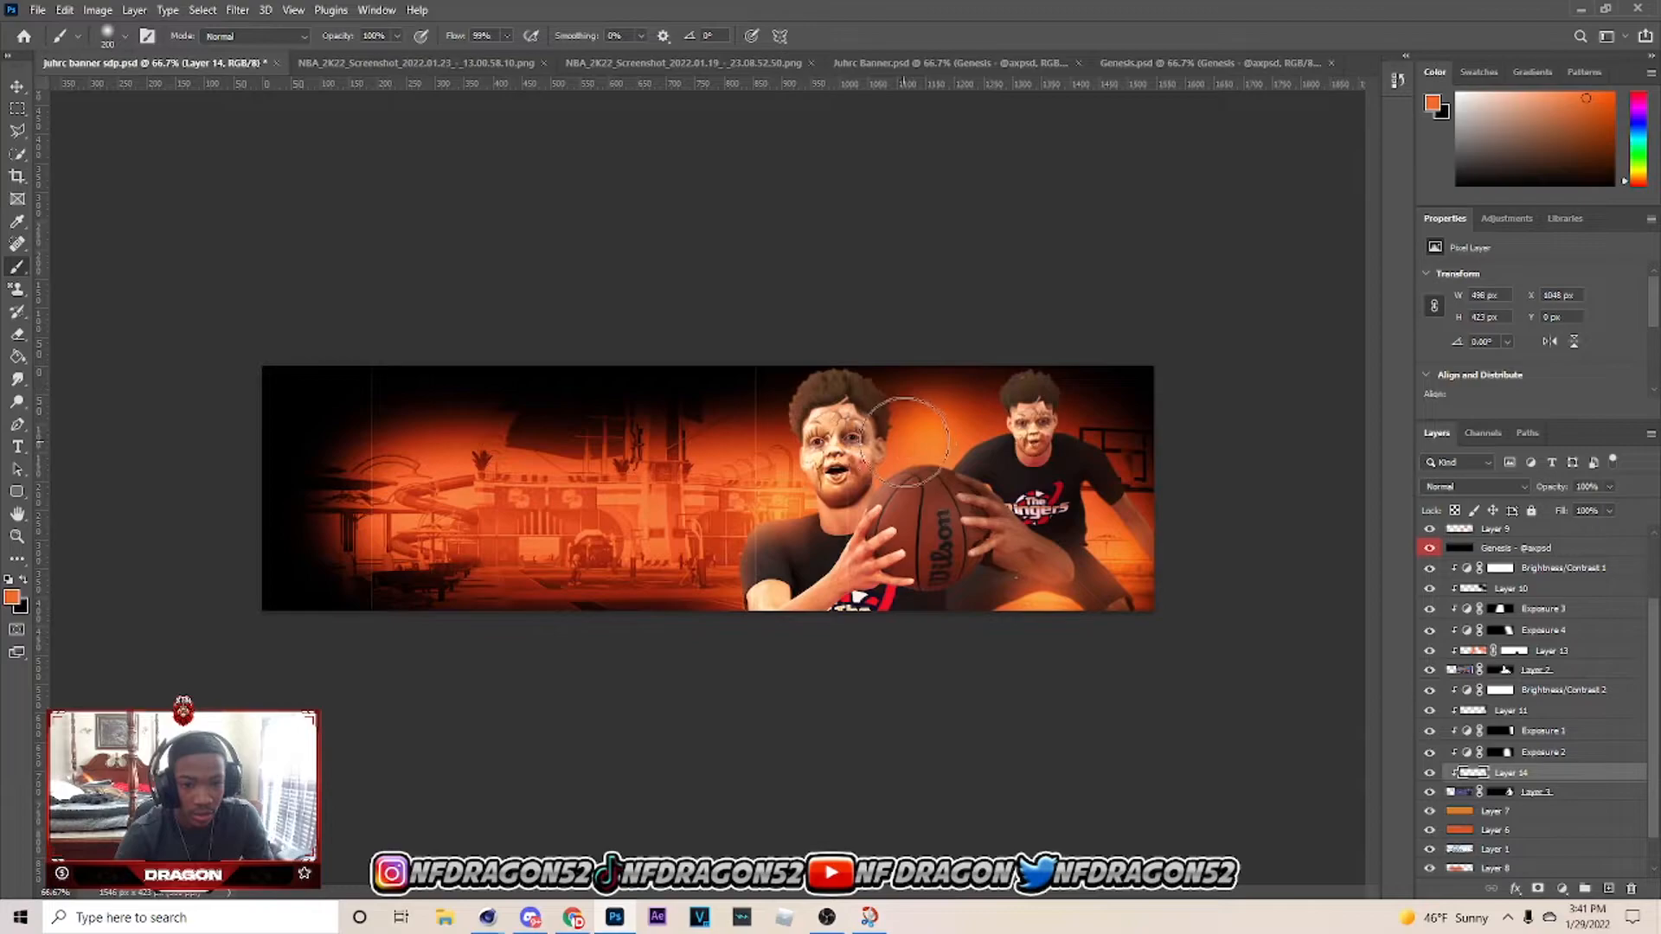
pyautogui.press('[')
pyautogui.press('[')
pyautogui.press('[')
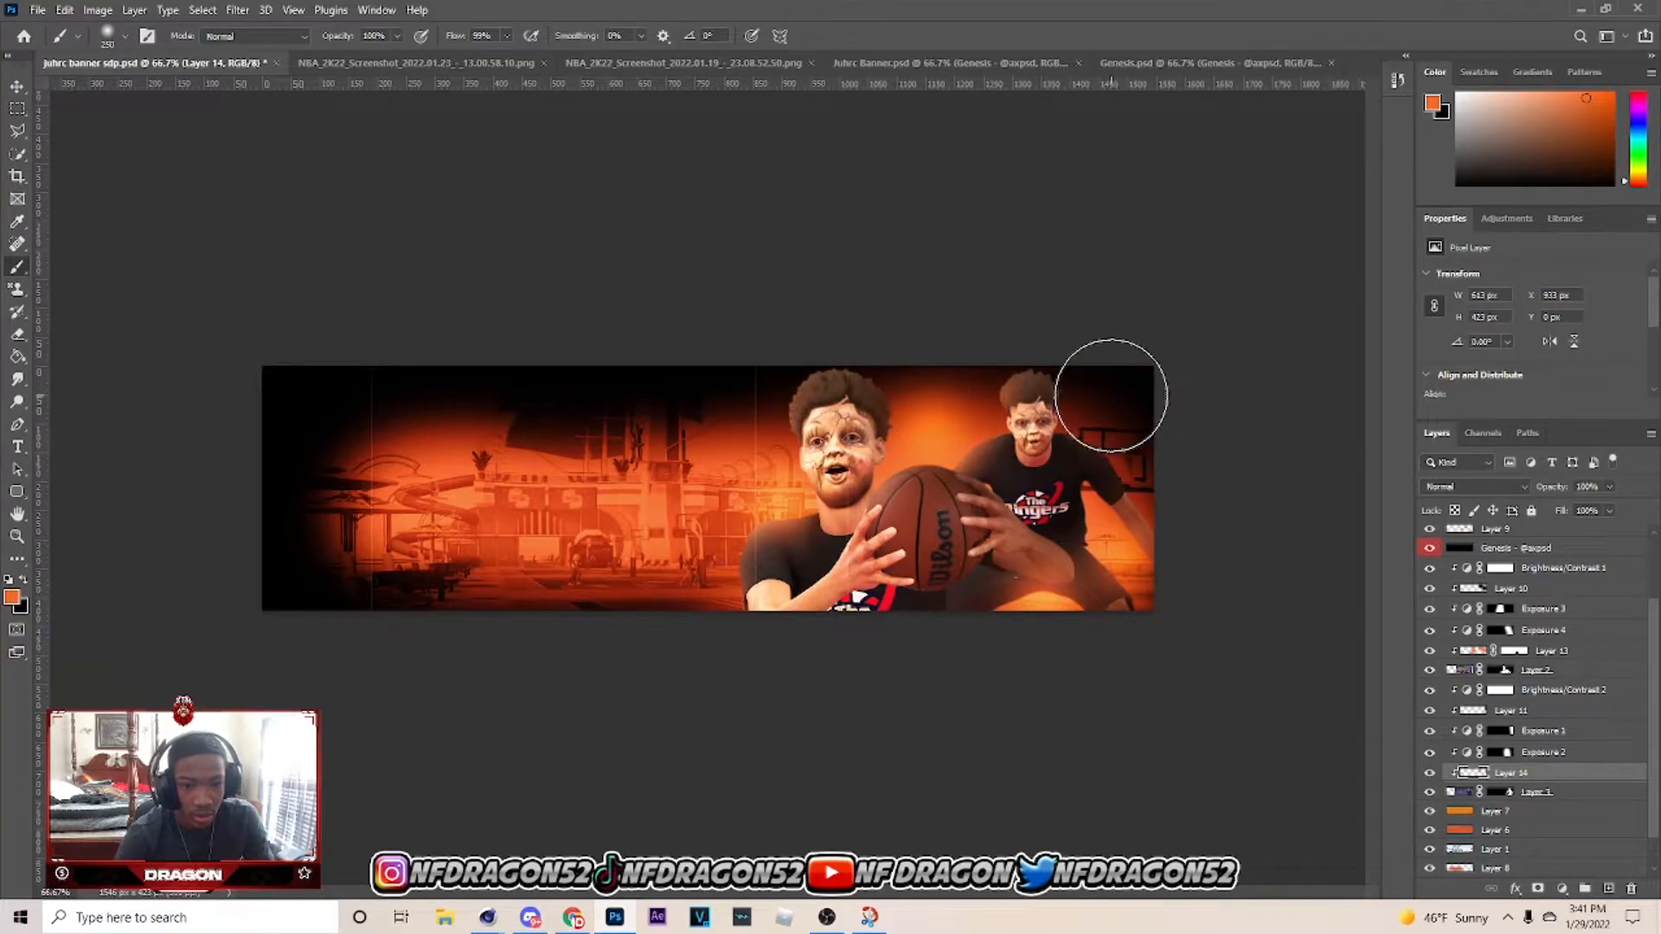
# Set the rear player's orange light layer to Screen blending at 48% opacity.
pyautogui.click(1475, 487)
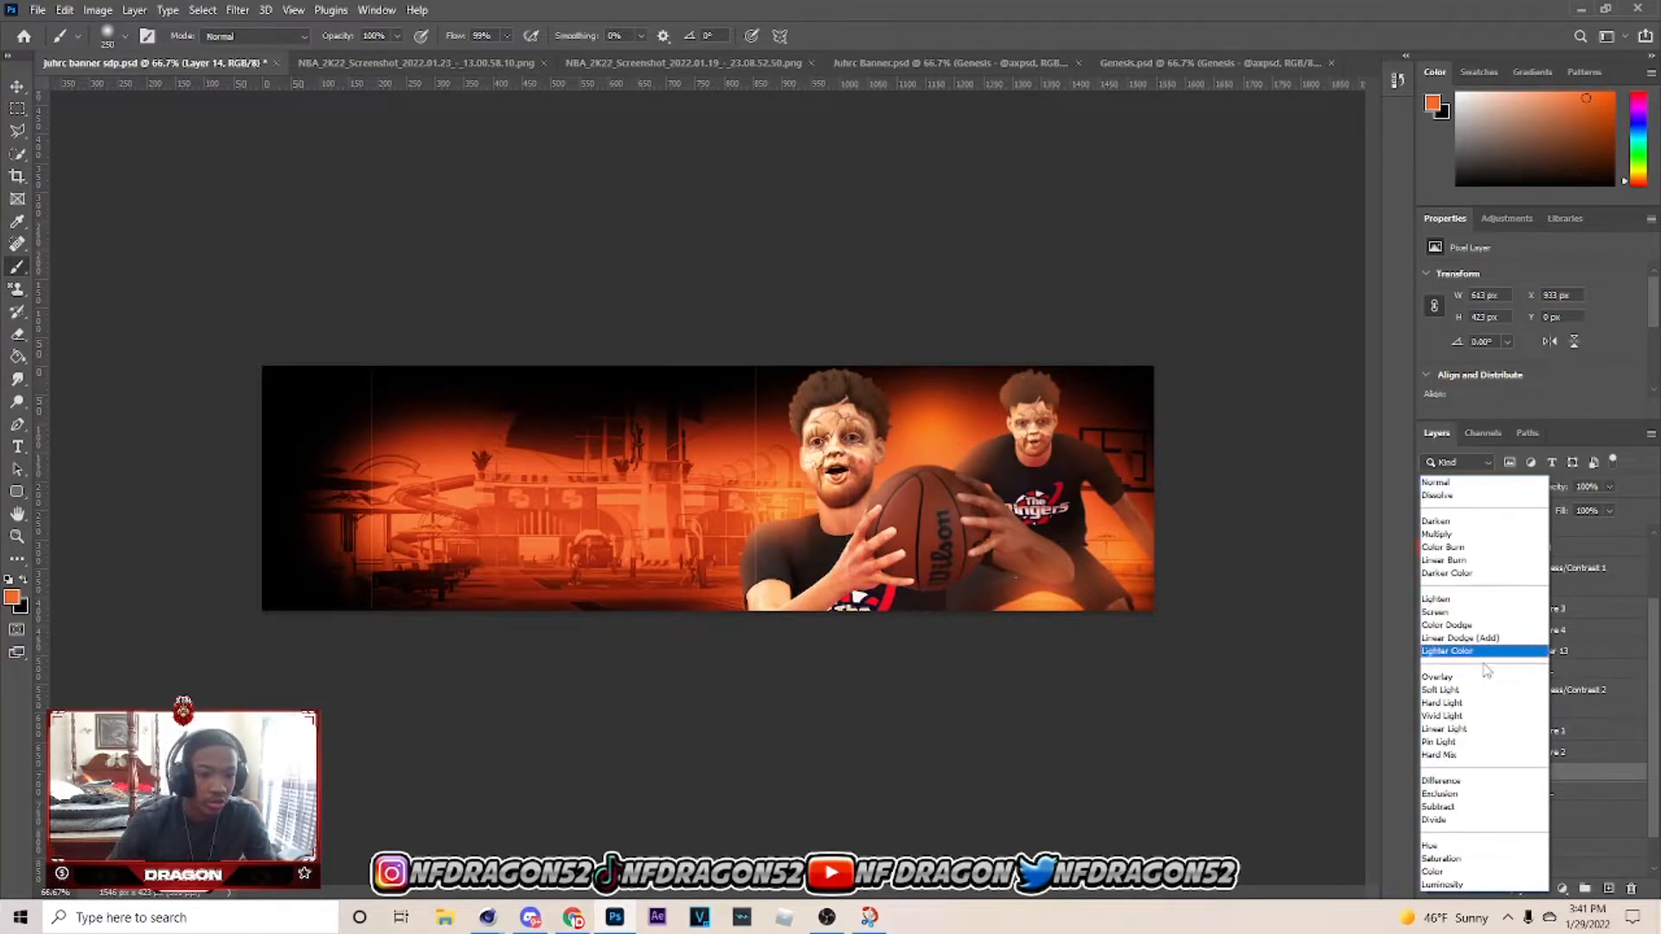
pyautogui.click(1452, 612)
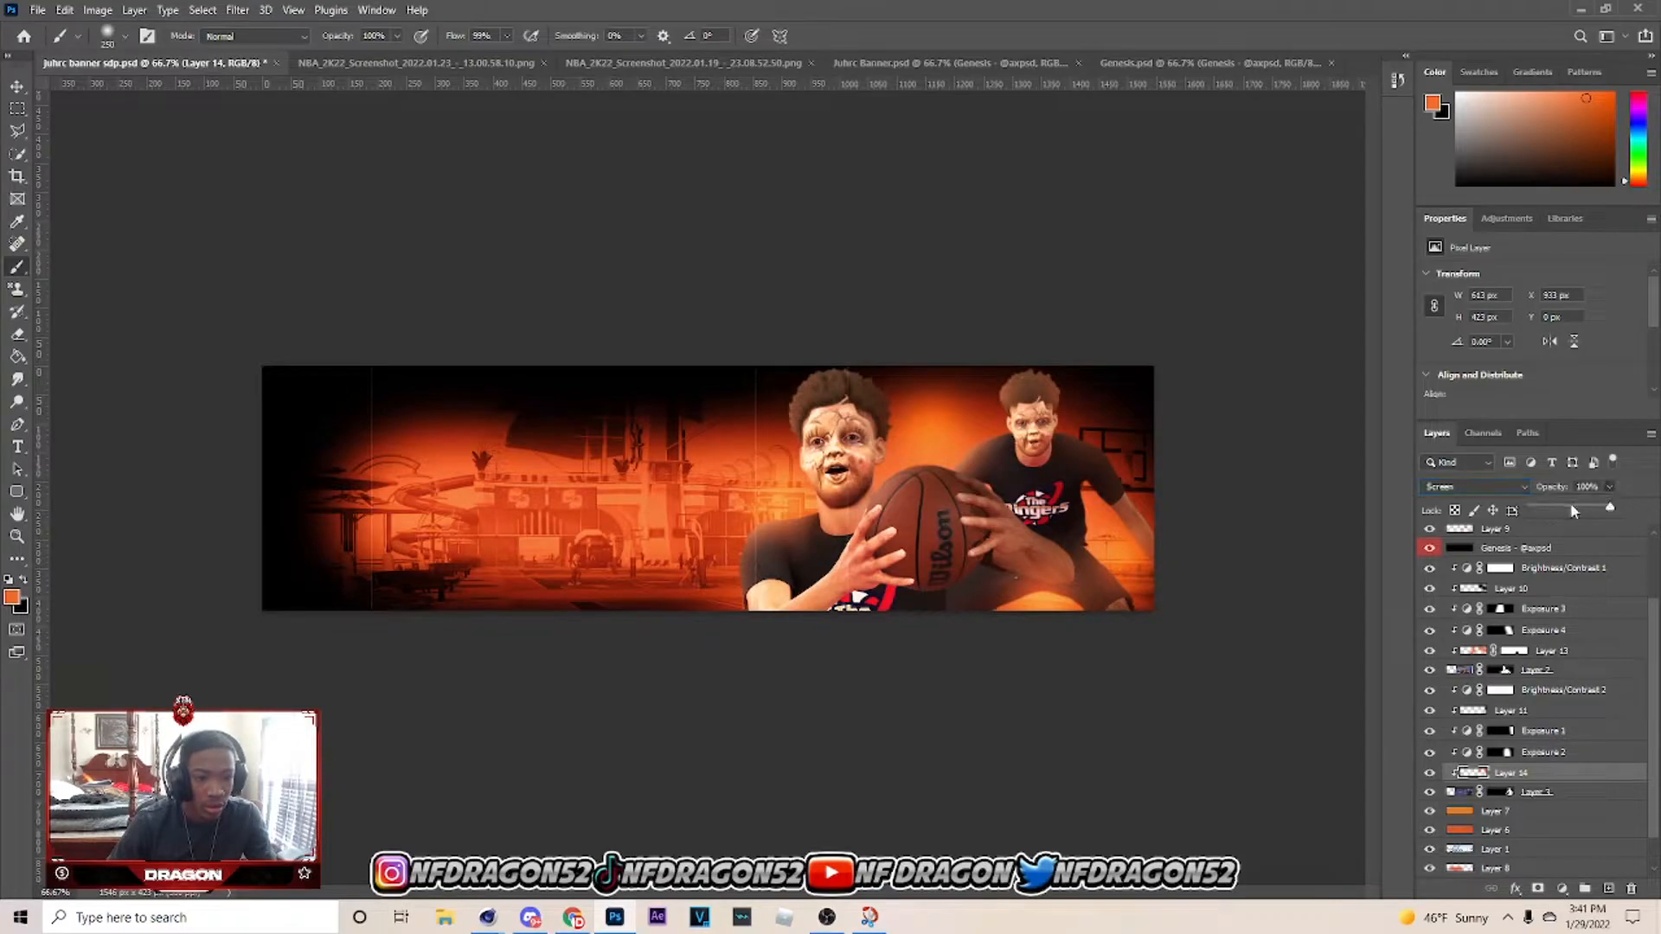
pyautogui.moveTo(1567, 512); pyautogui.dragTo(1573, 514)
# Mask Layer 14 with a soft black brush to trim the orange light on the rear player, and set its opacity to 65%.
pyautogui.click(1537, 889)
pyautogui.click(1515, 775)
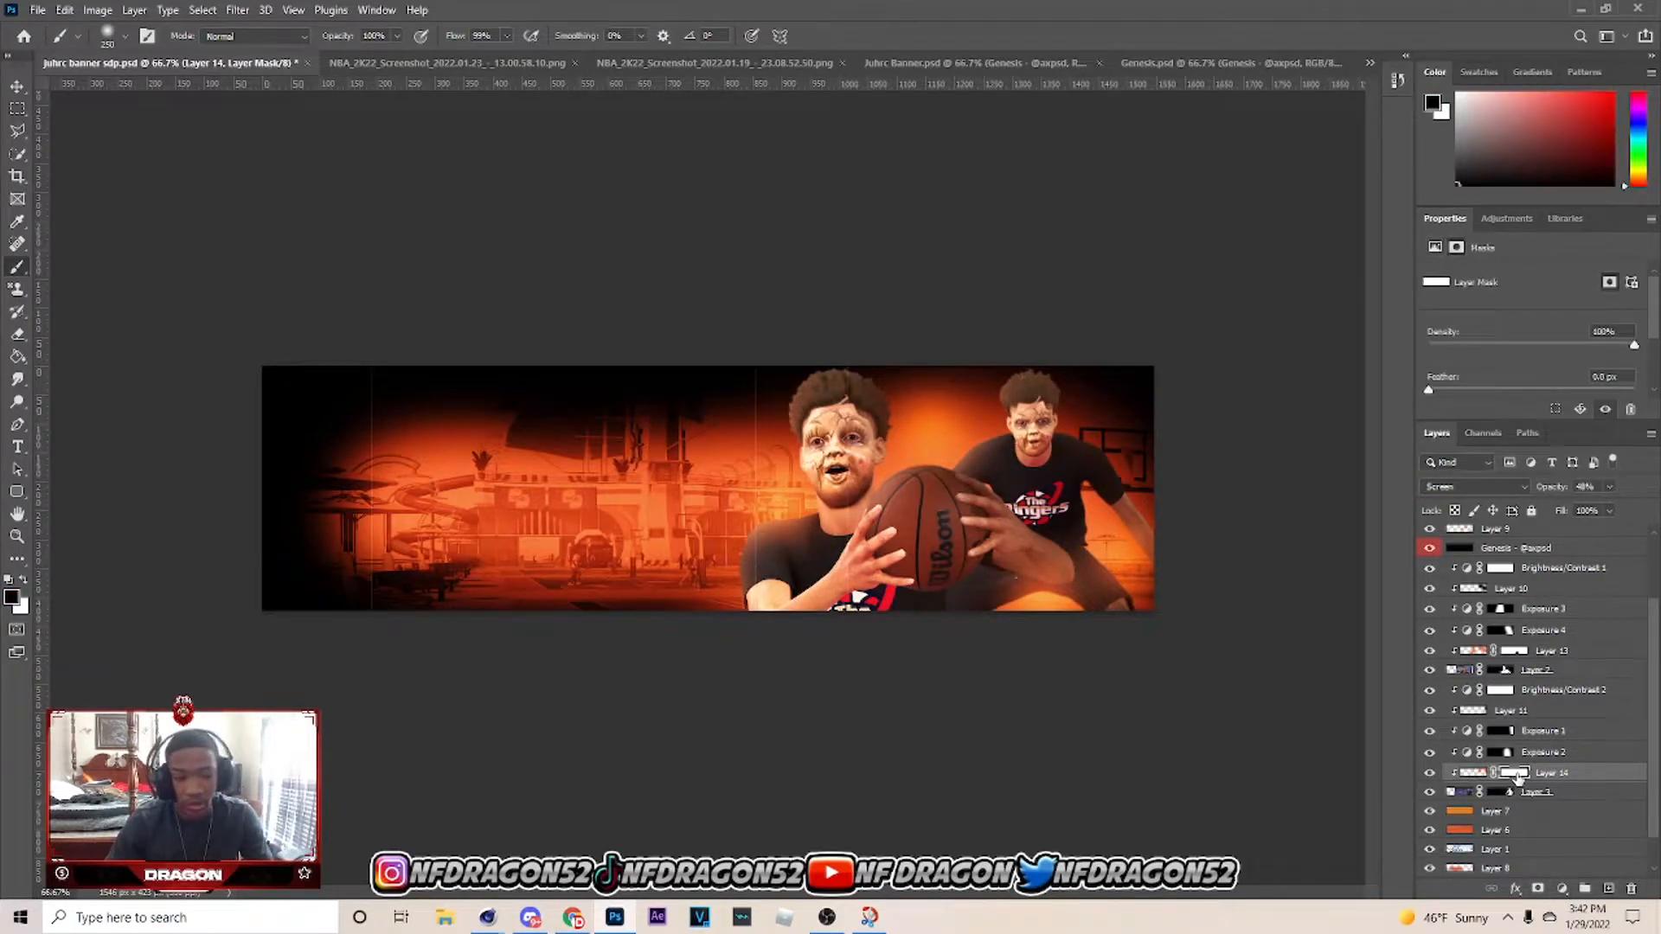
pyautogui.press('[')
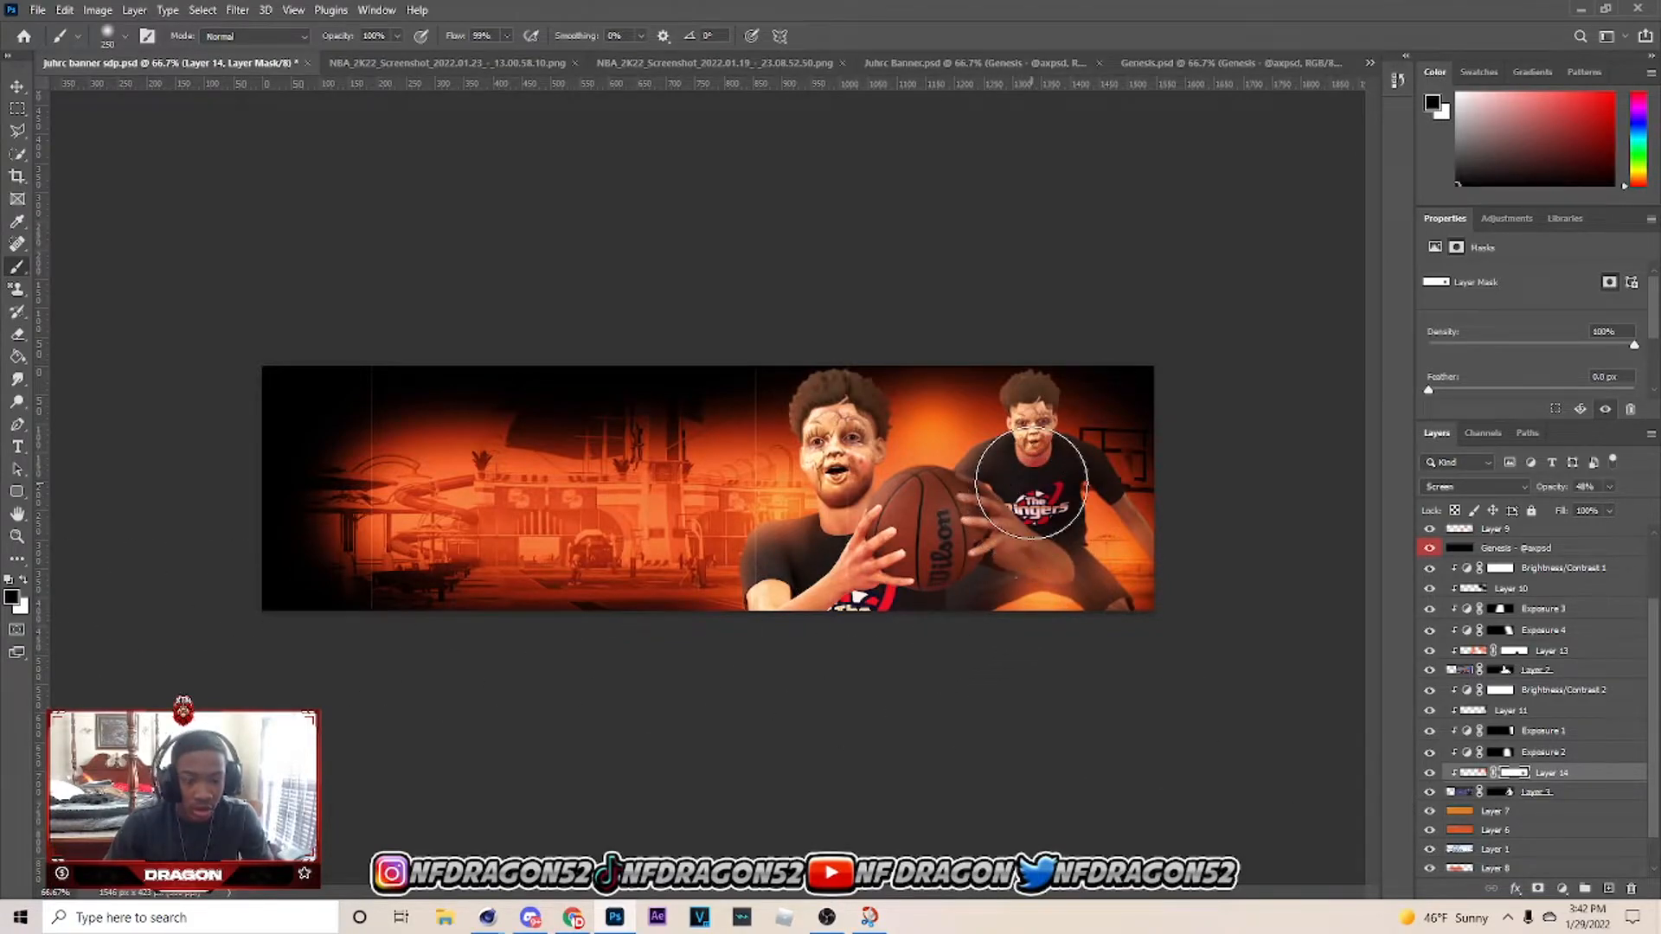
pyautogui.press('[')
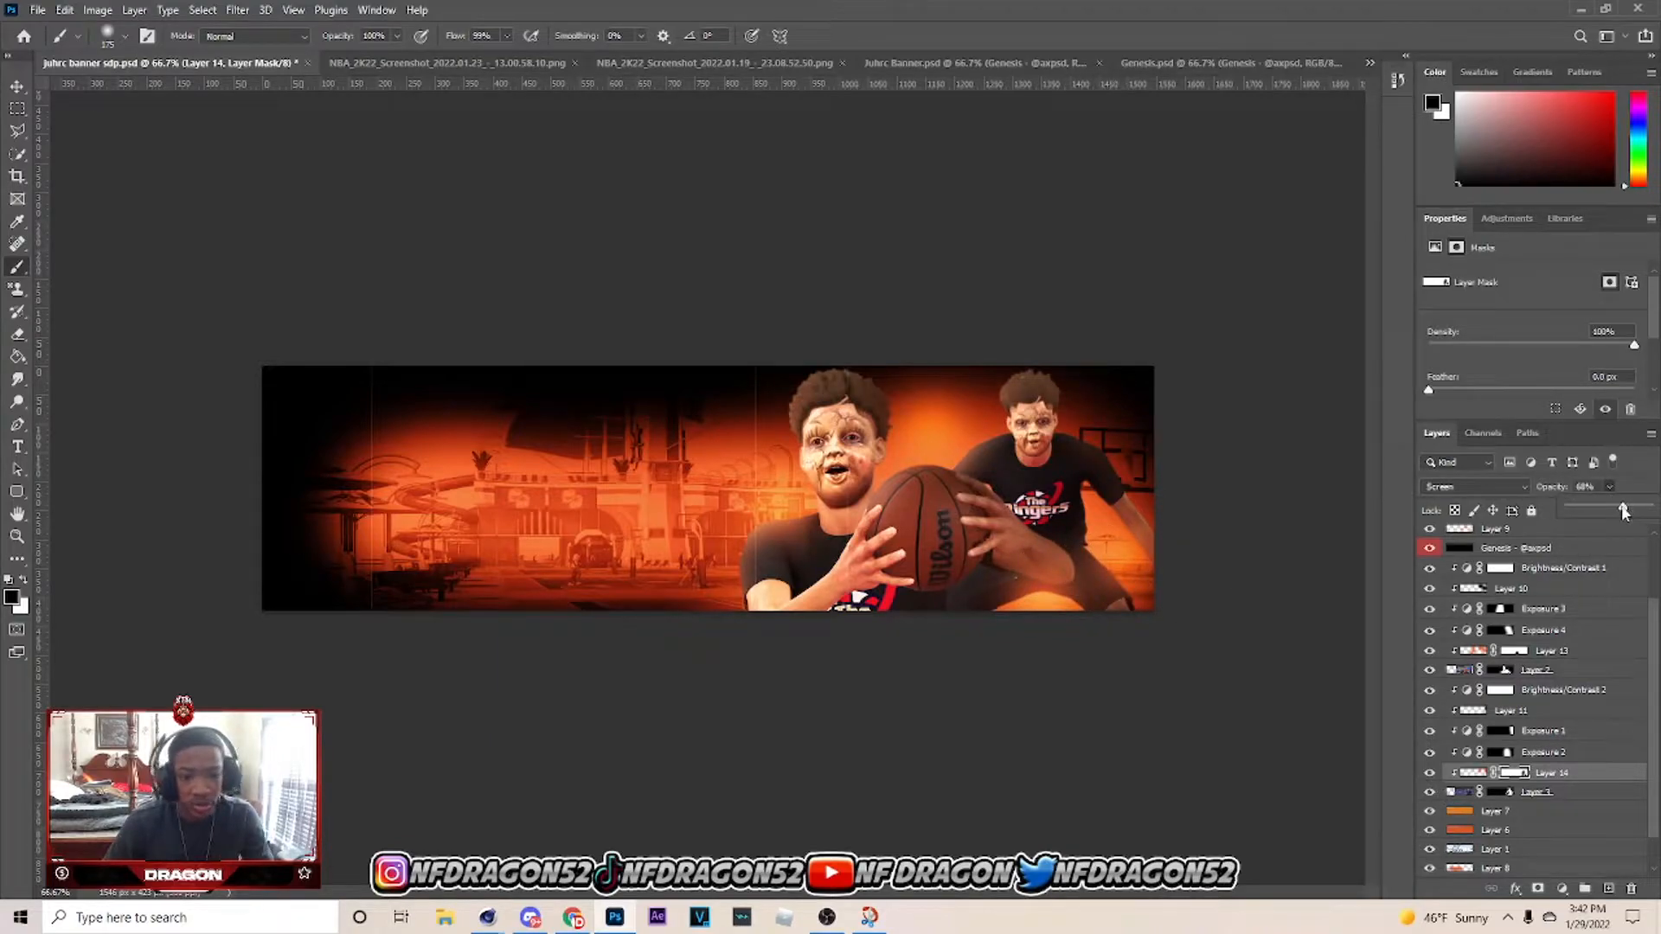
# Save the banner document and toggle the visibility of group 3 to compare the design.
pyautogui.hotkey('ctrl', 's')
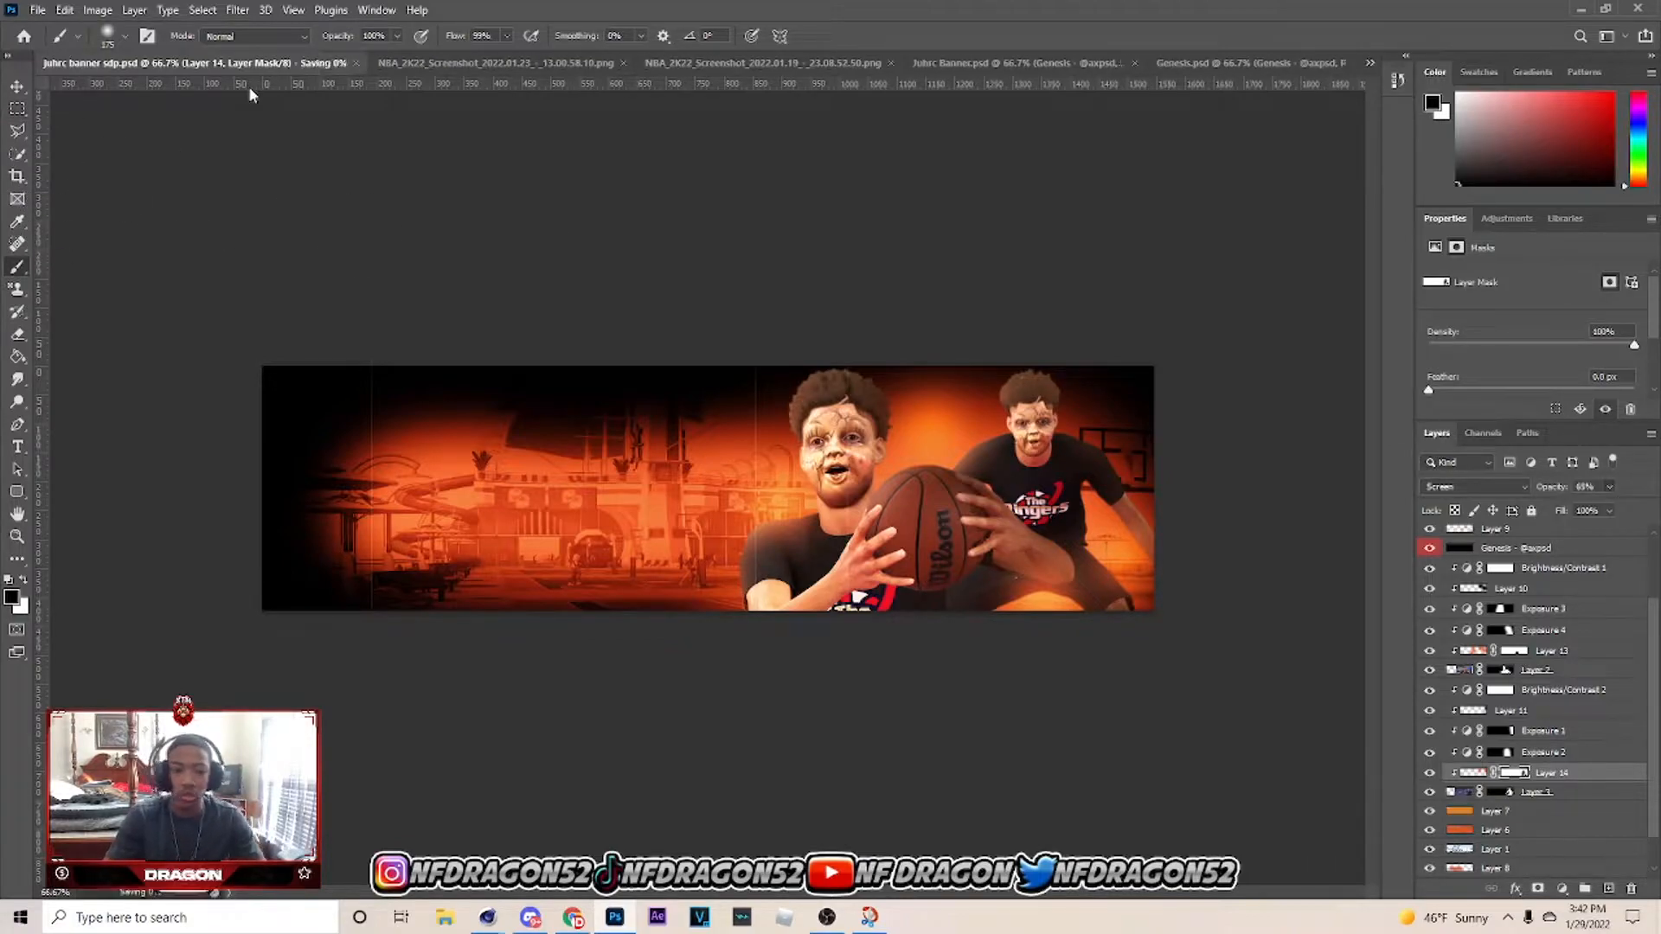
pyautogui.scroll(2, 1449, 554)
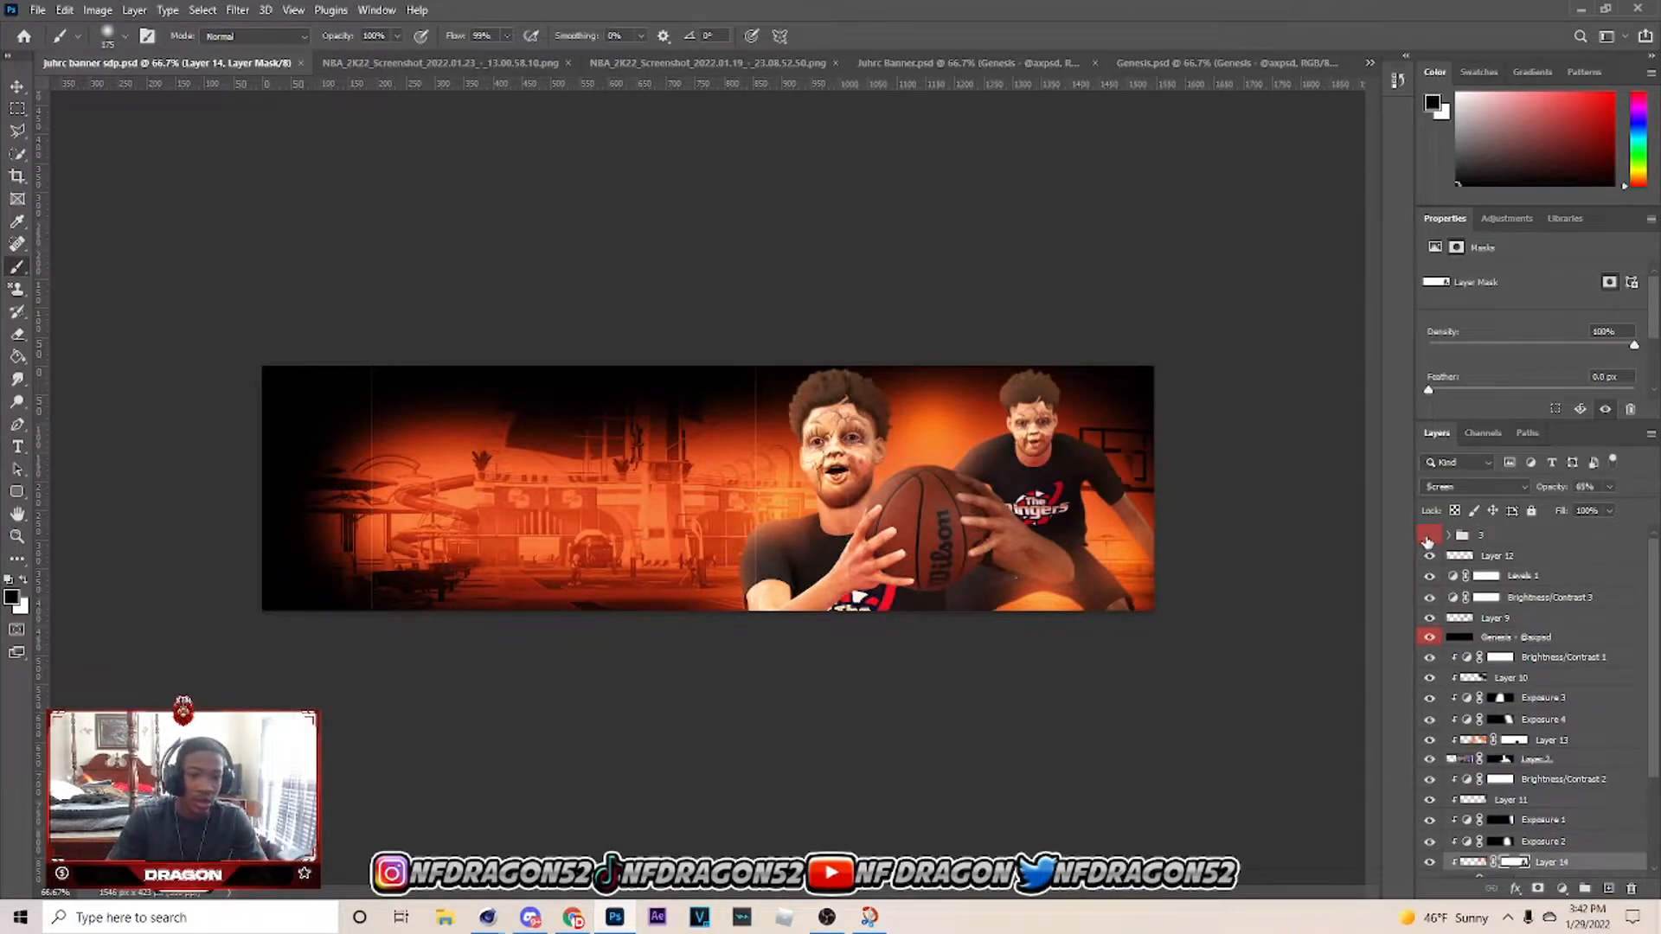
pyautogui.click(1428, 538)
pyautogui.click(1429, 537)
pyautogui.click(1429, 537)
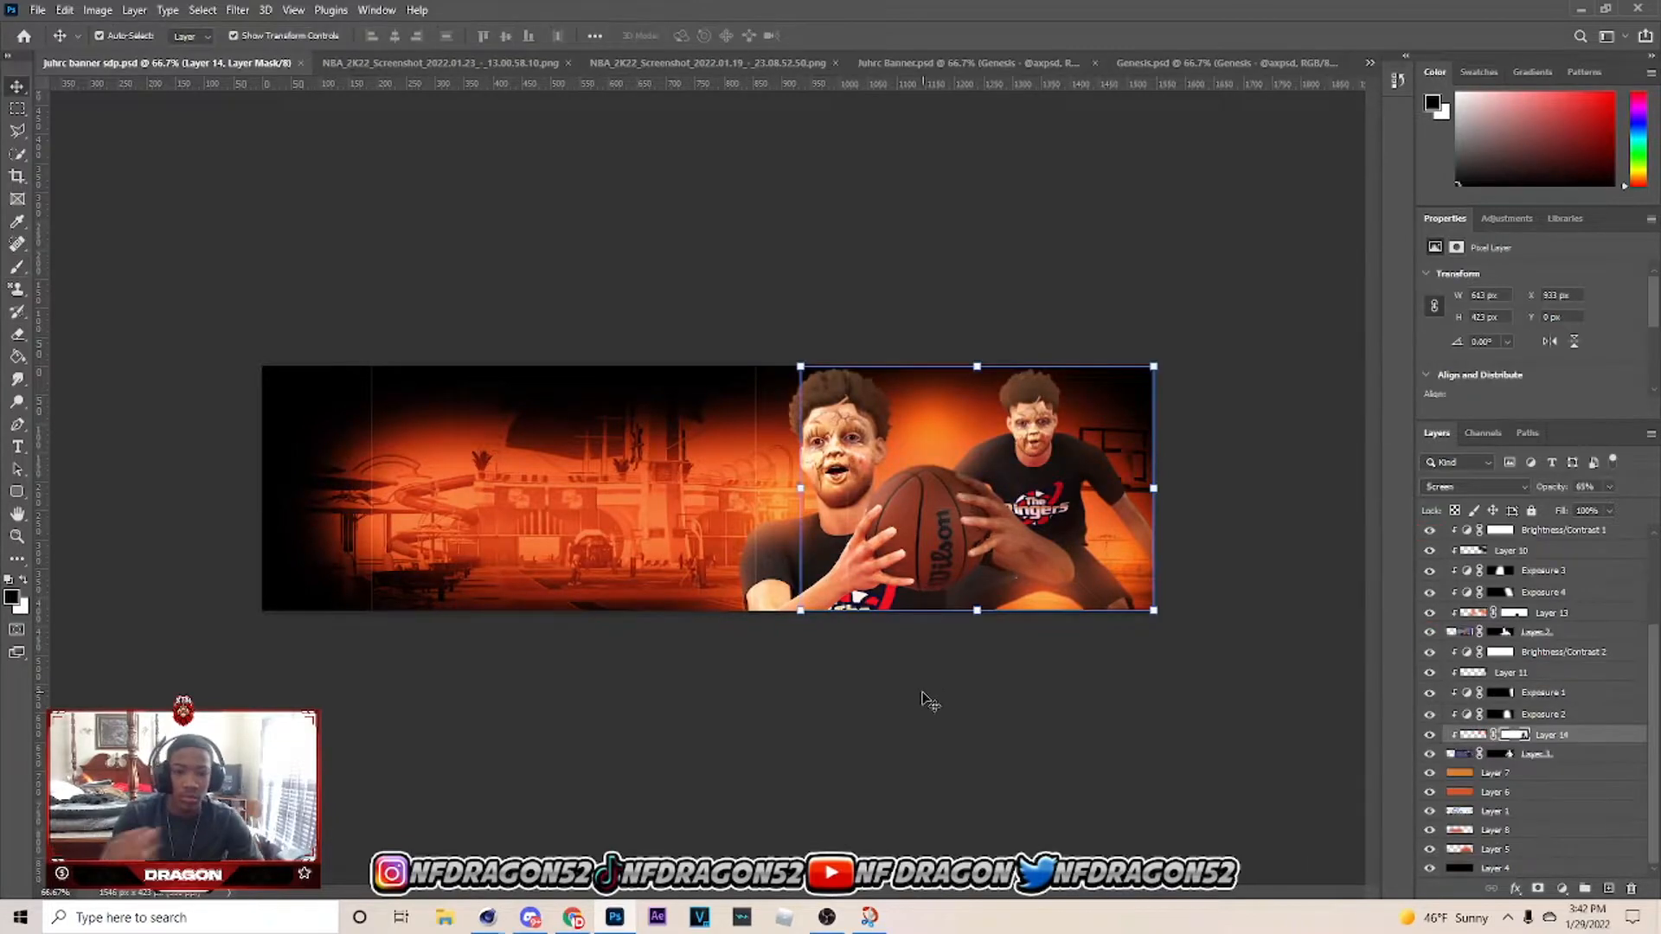
# Switch to Cinema 4D, close the Picture Viewer and bring up the main window with the Juhrc text.
pyautogui.click(490, 915)
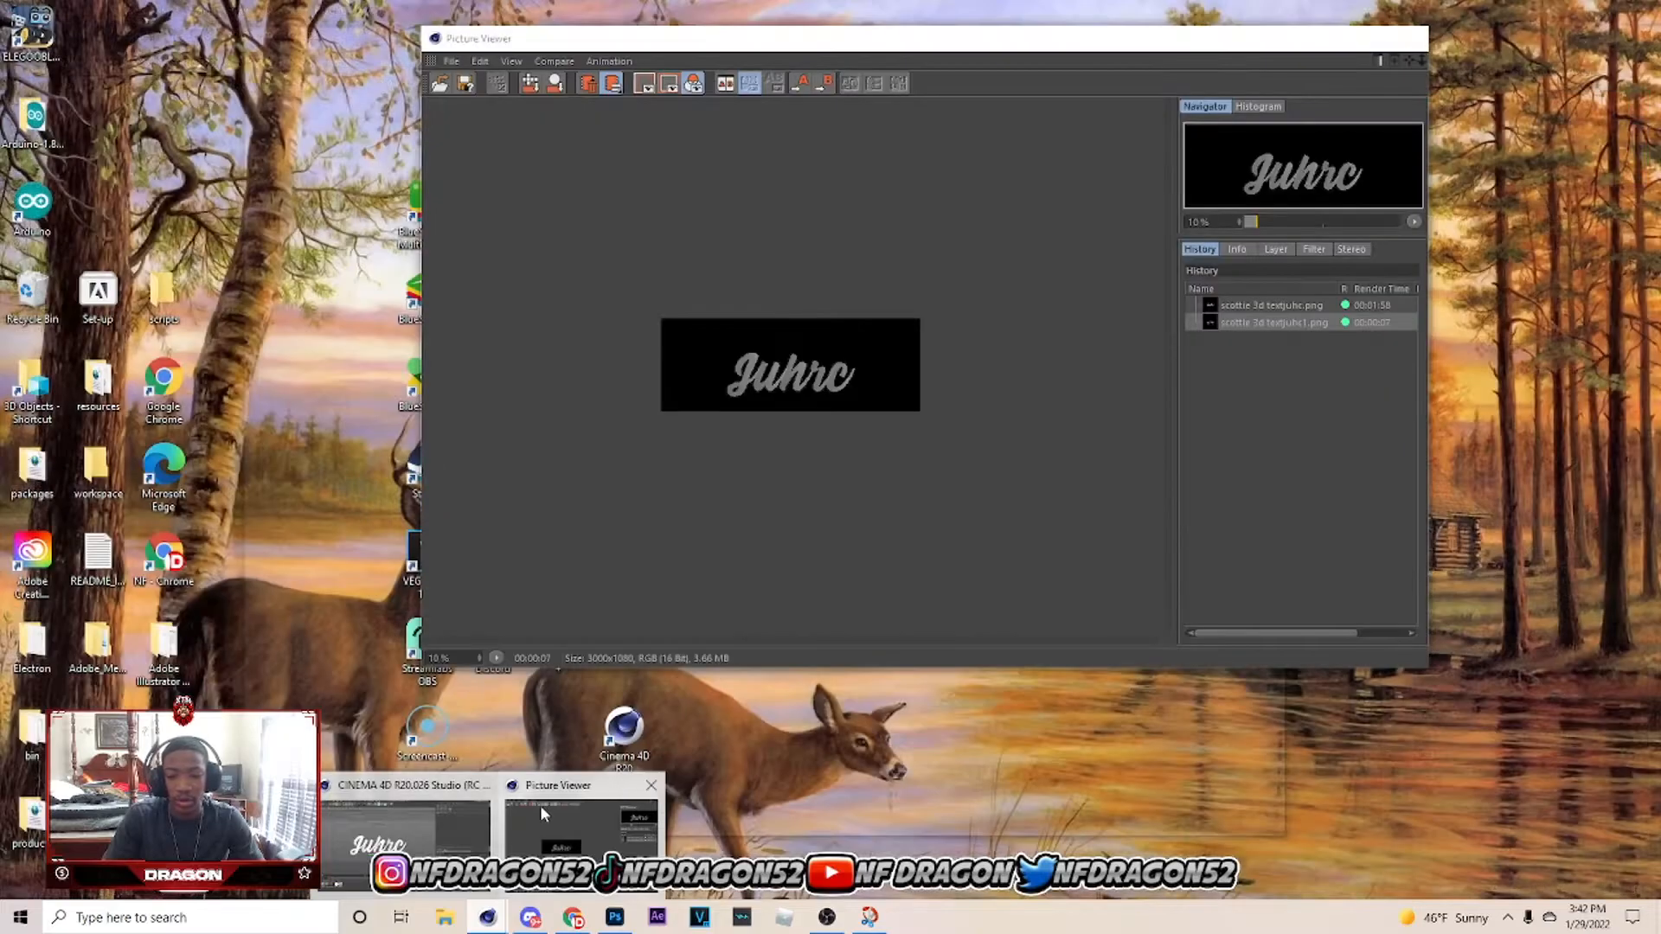
pyautogui.click(658, 791)
pyautogui.click(534, 818)
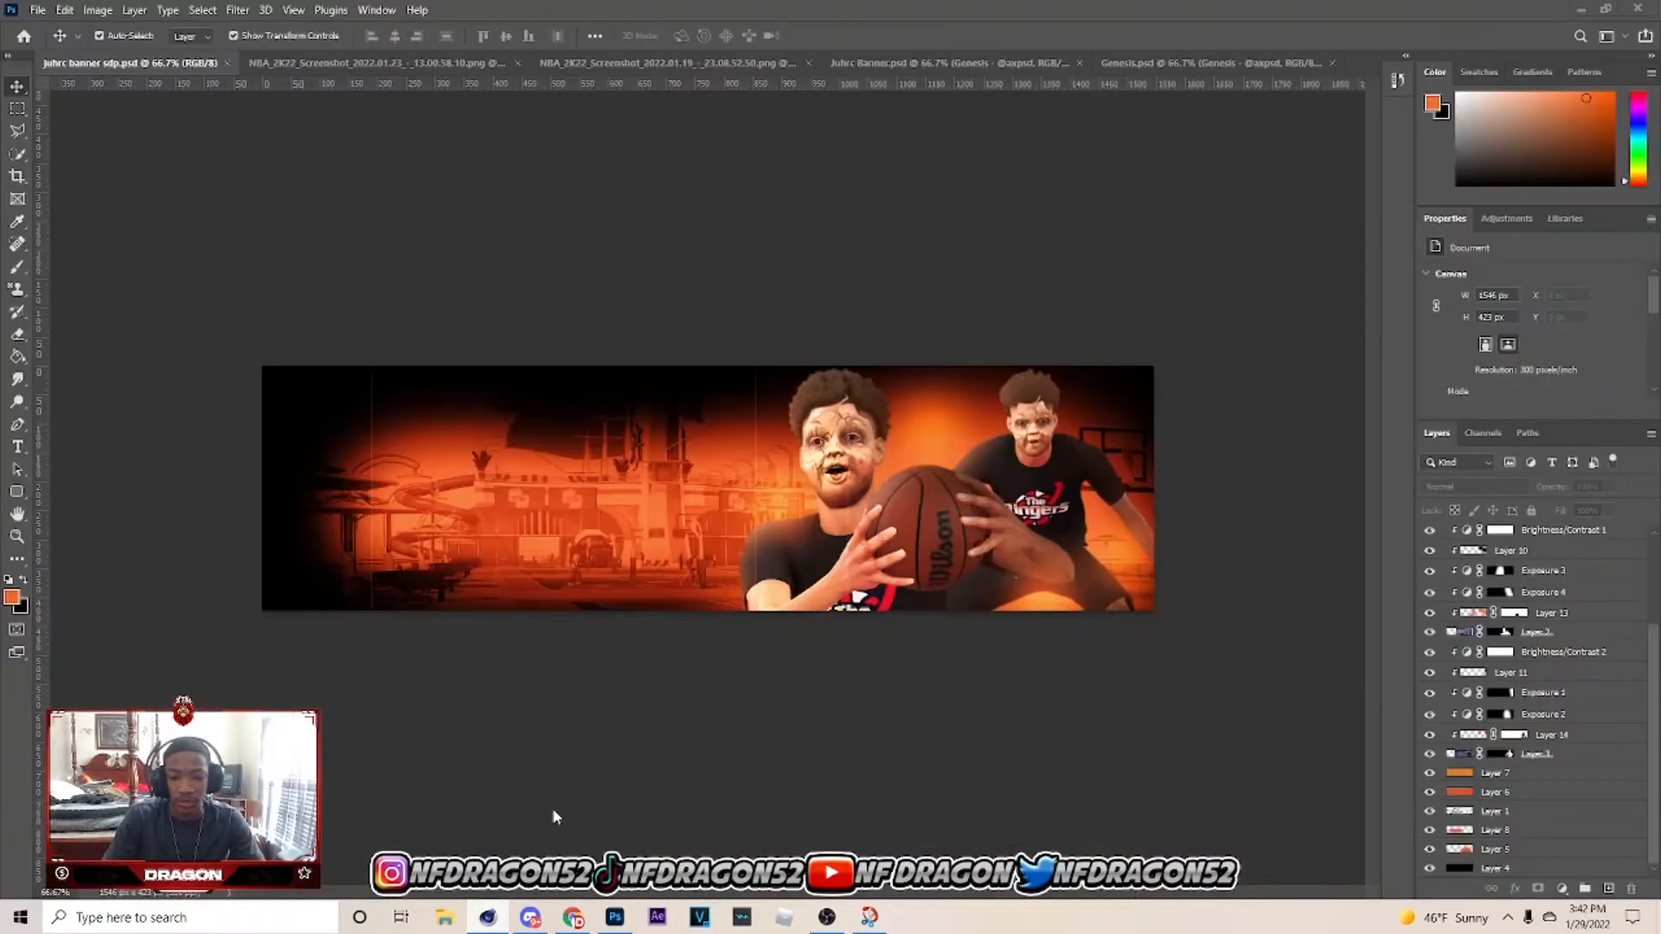
pyautogui.click(635, 418)
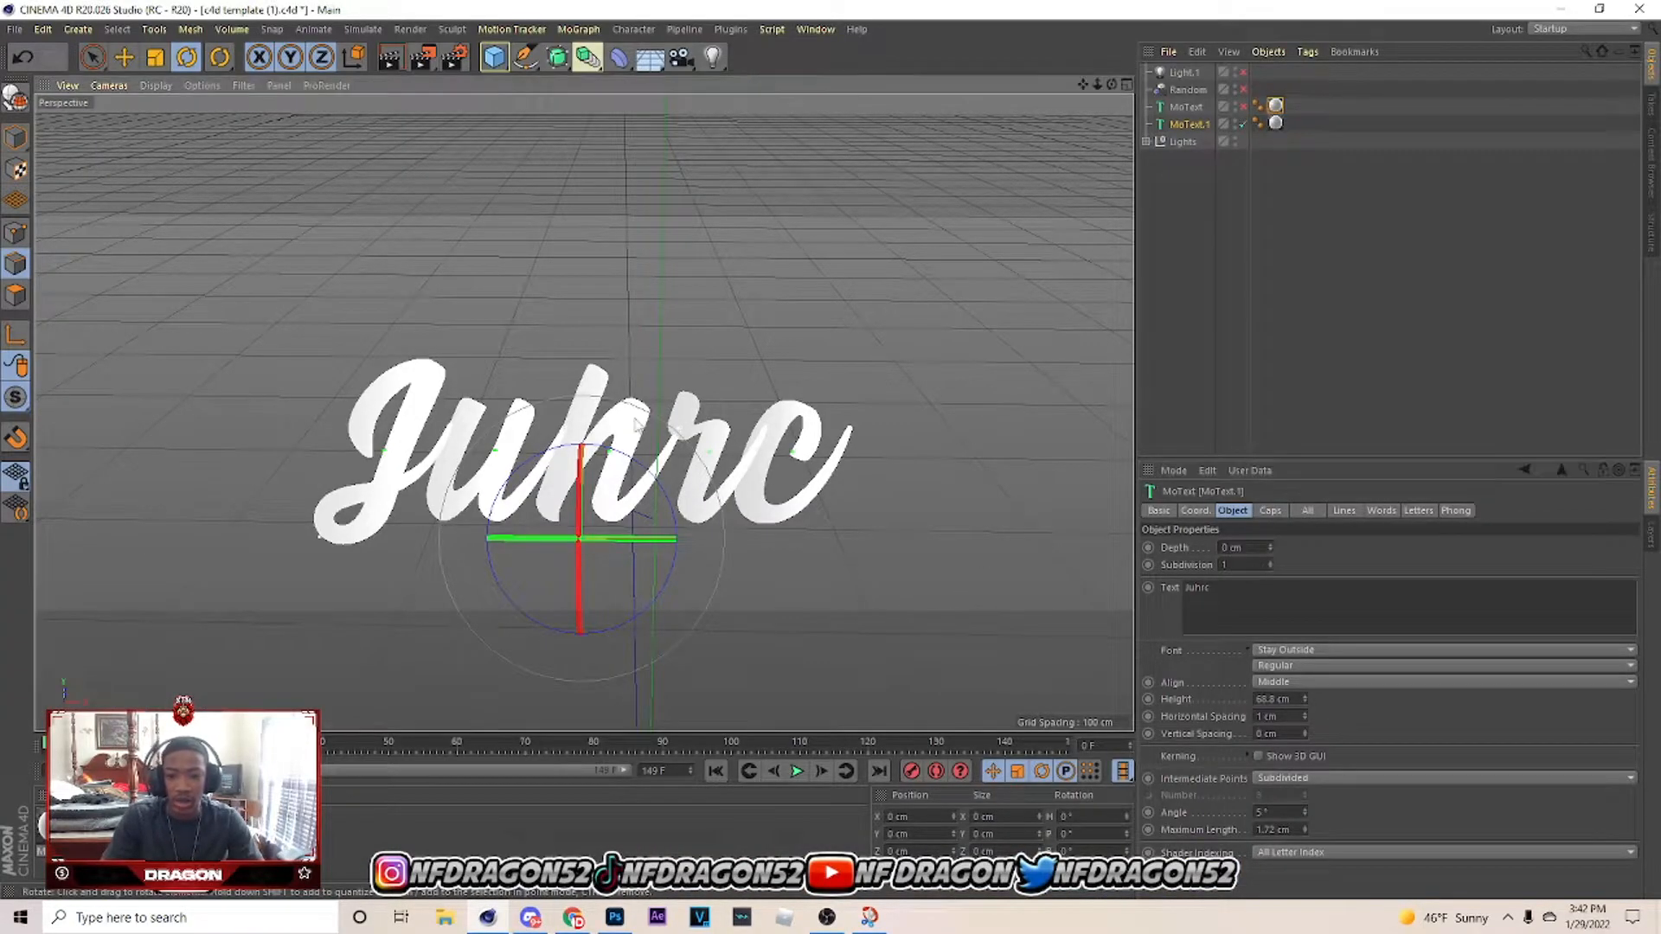
# Undo the recent text, font and depth edits on the MoText.1 object.
pyautogui.hotkey('ctrl', 'z')
pyautogui.hotkey('ctrl', 'z')
pyautogui.hotkey('ctrl', 'z')
# Open c4d template (1).c4d from the Downloads folder again under the same name and title.
pyautogui.click(15, 30)
pyautogui.click(30, 74)
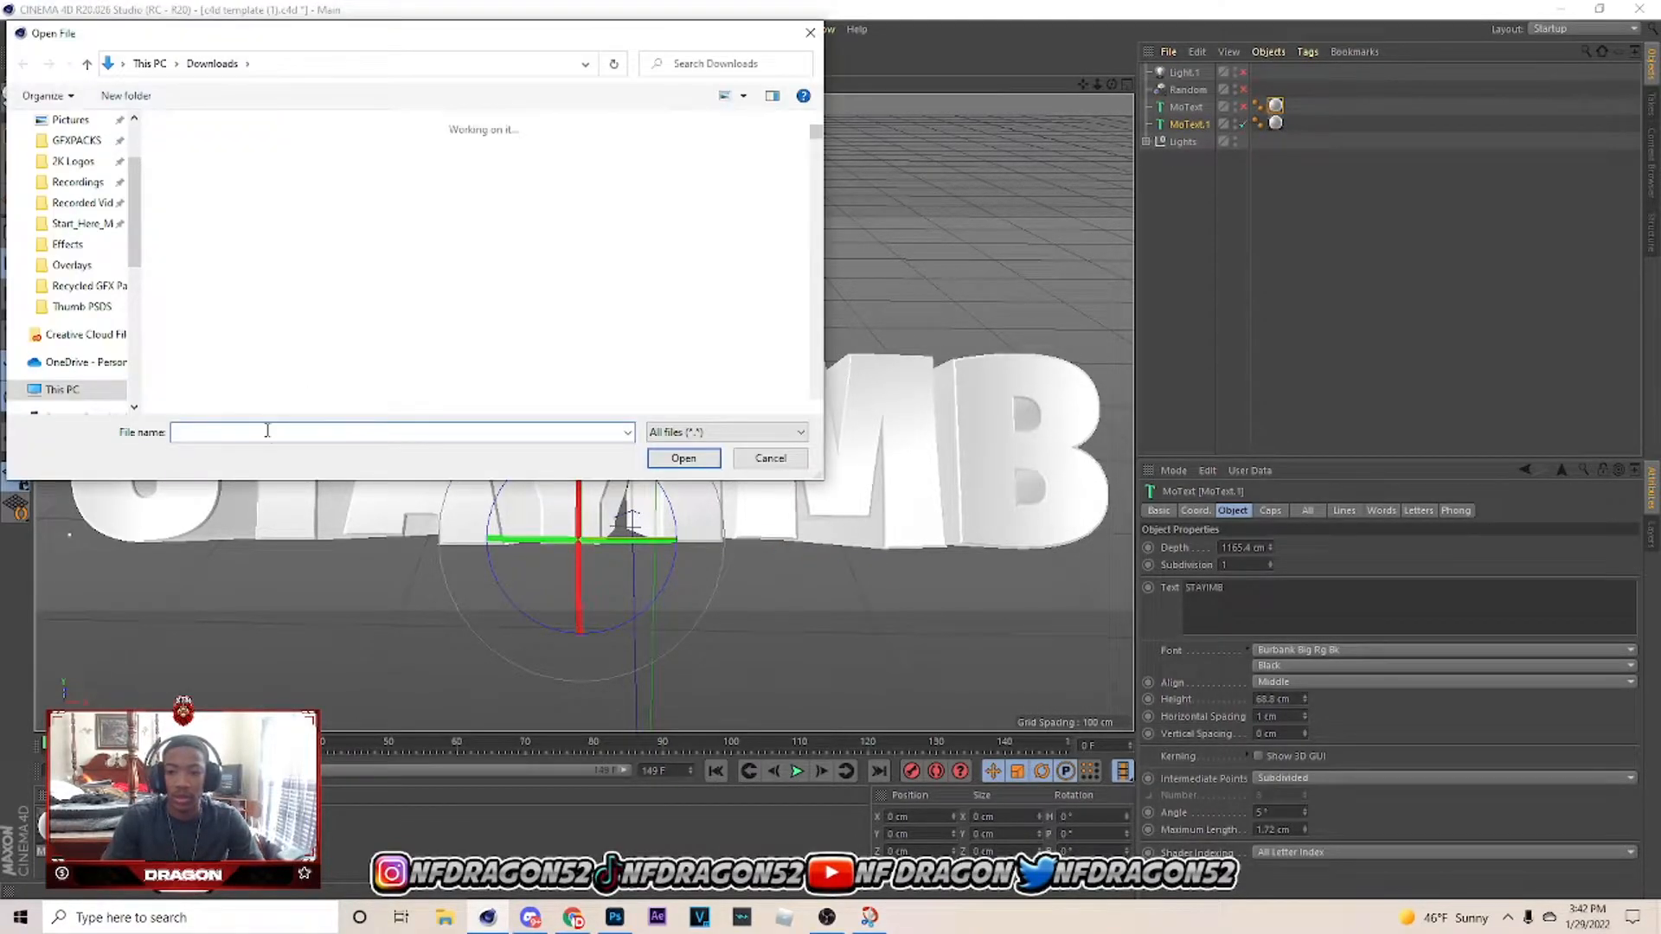
pyautogui.click(76, 177)
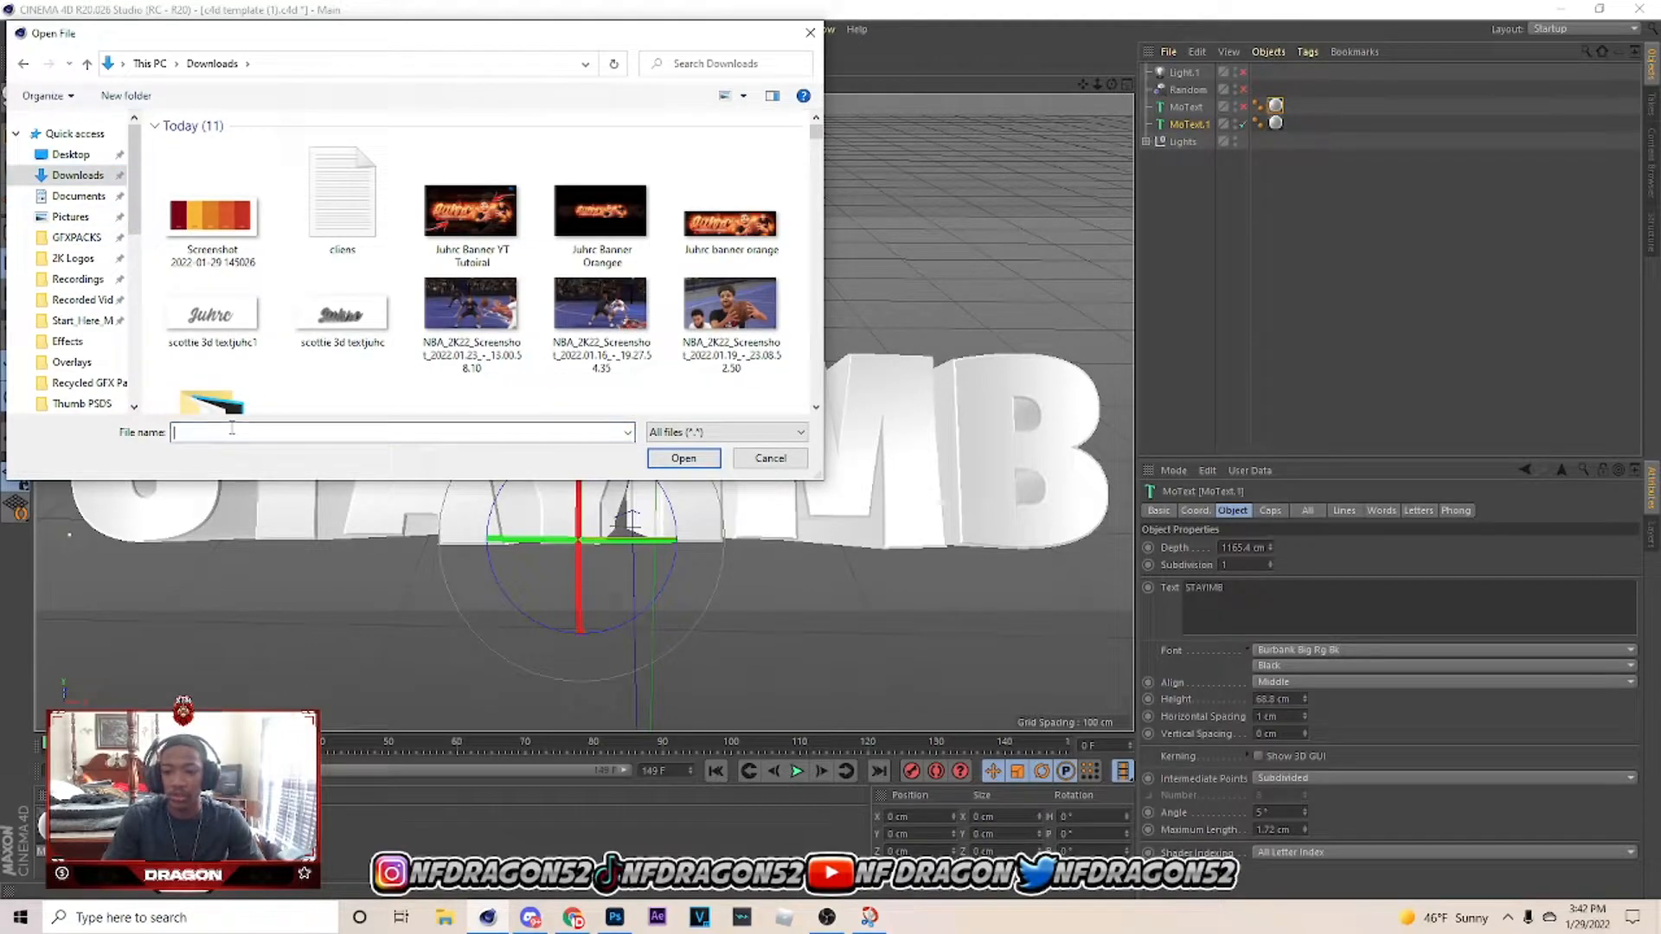
pyautogui.write('c4d')
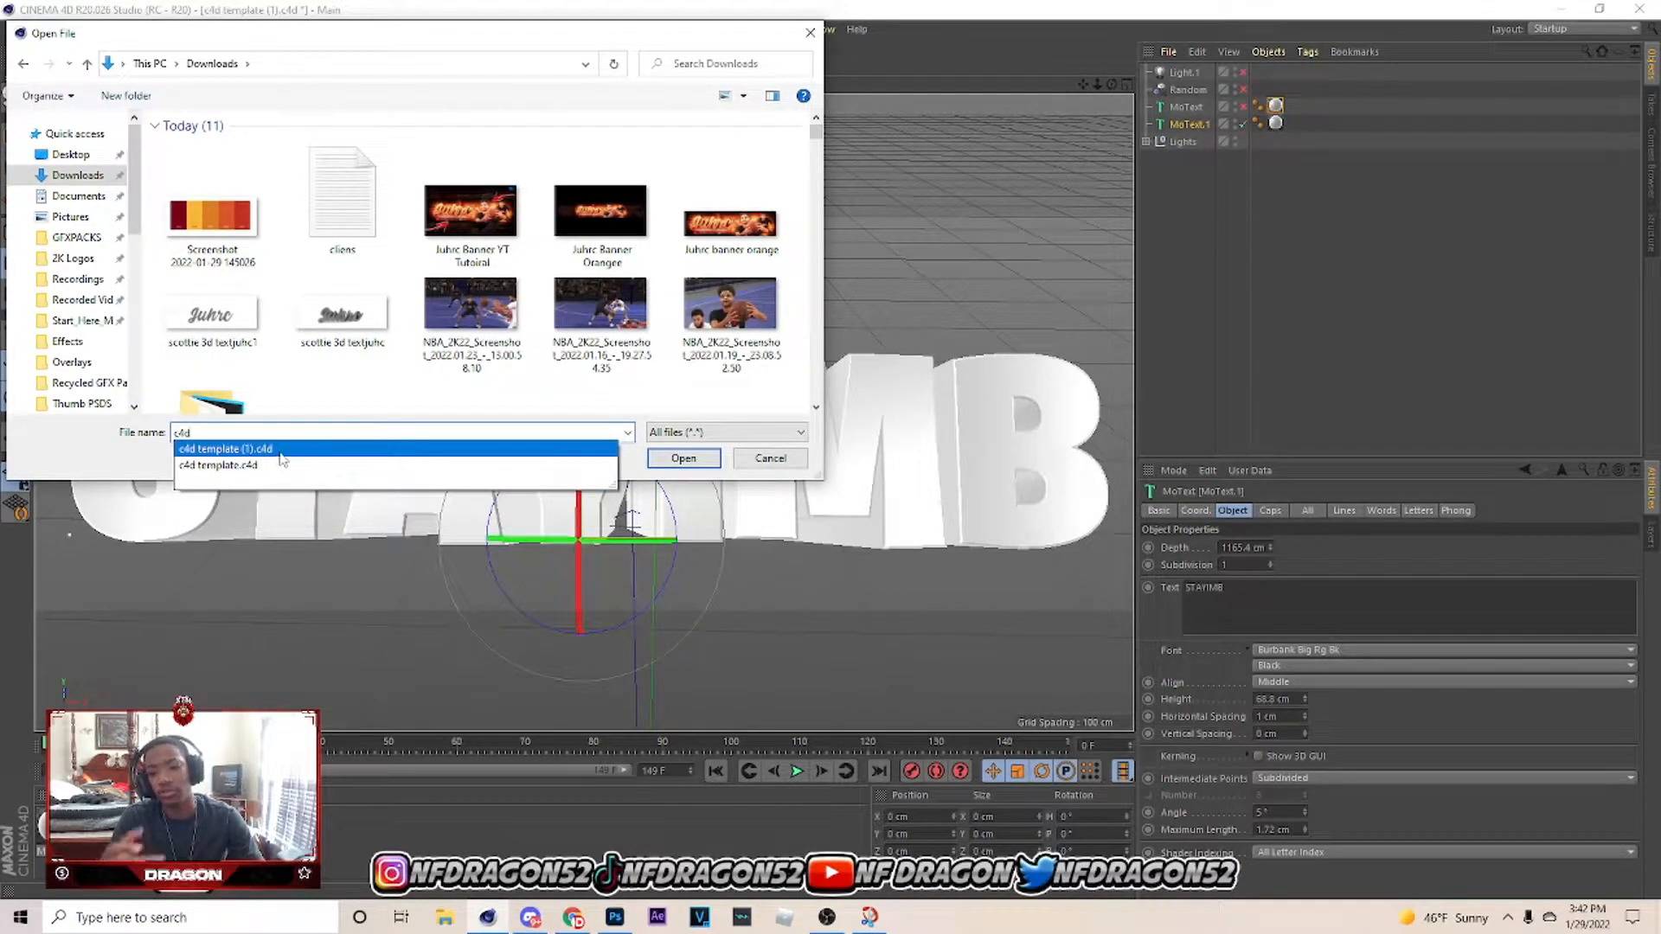
pyautogui.click(288, 450)
pyautogui.click(683, 458)
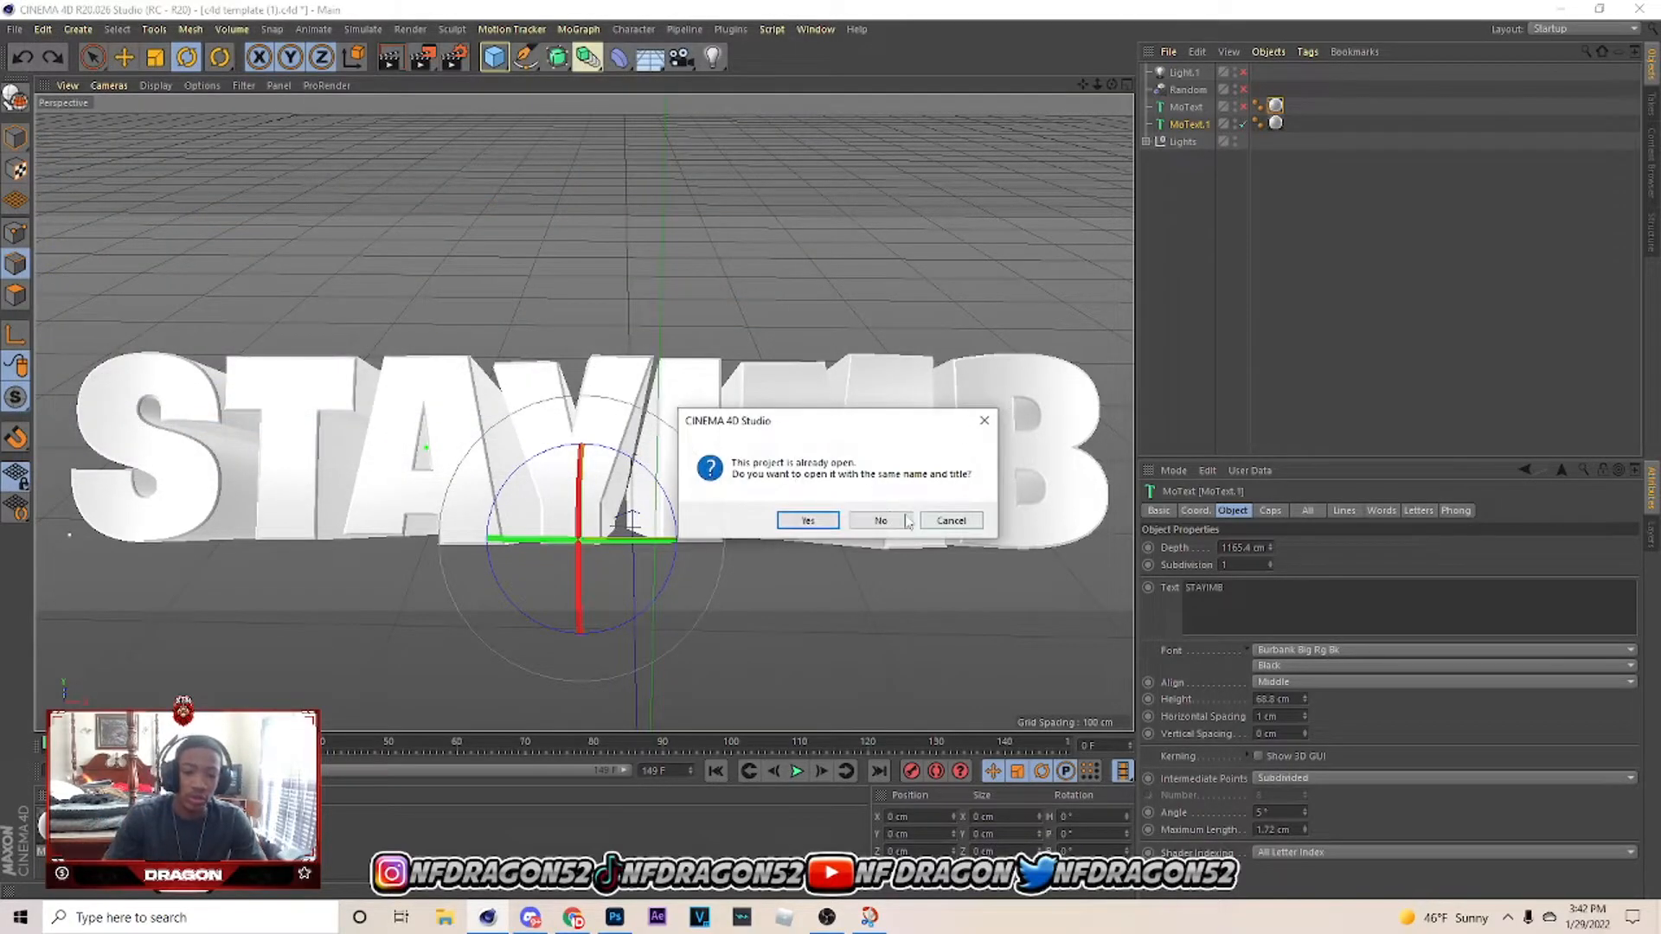
pyautogui.click(808, 520)
pyautogui.click(960, 527)
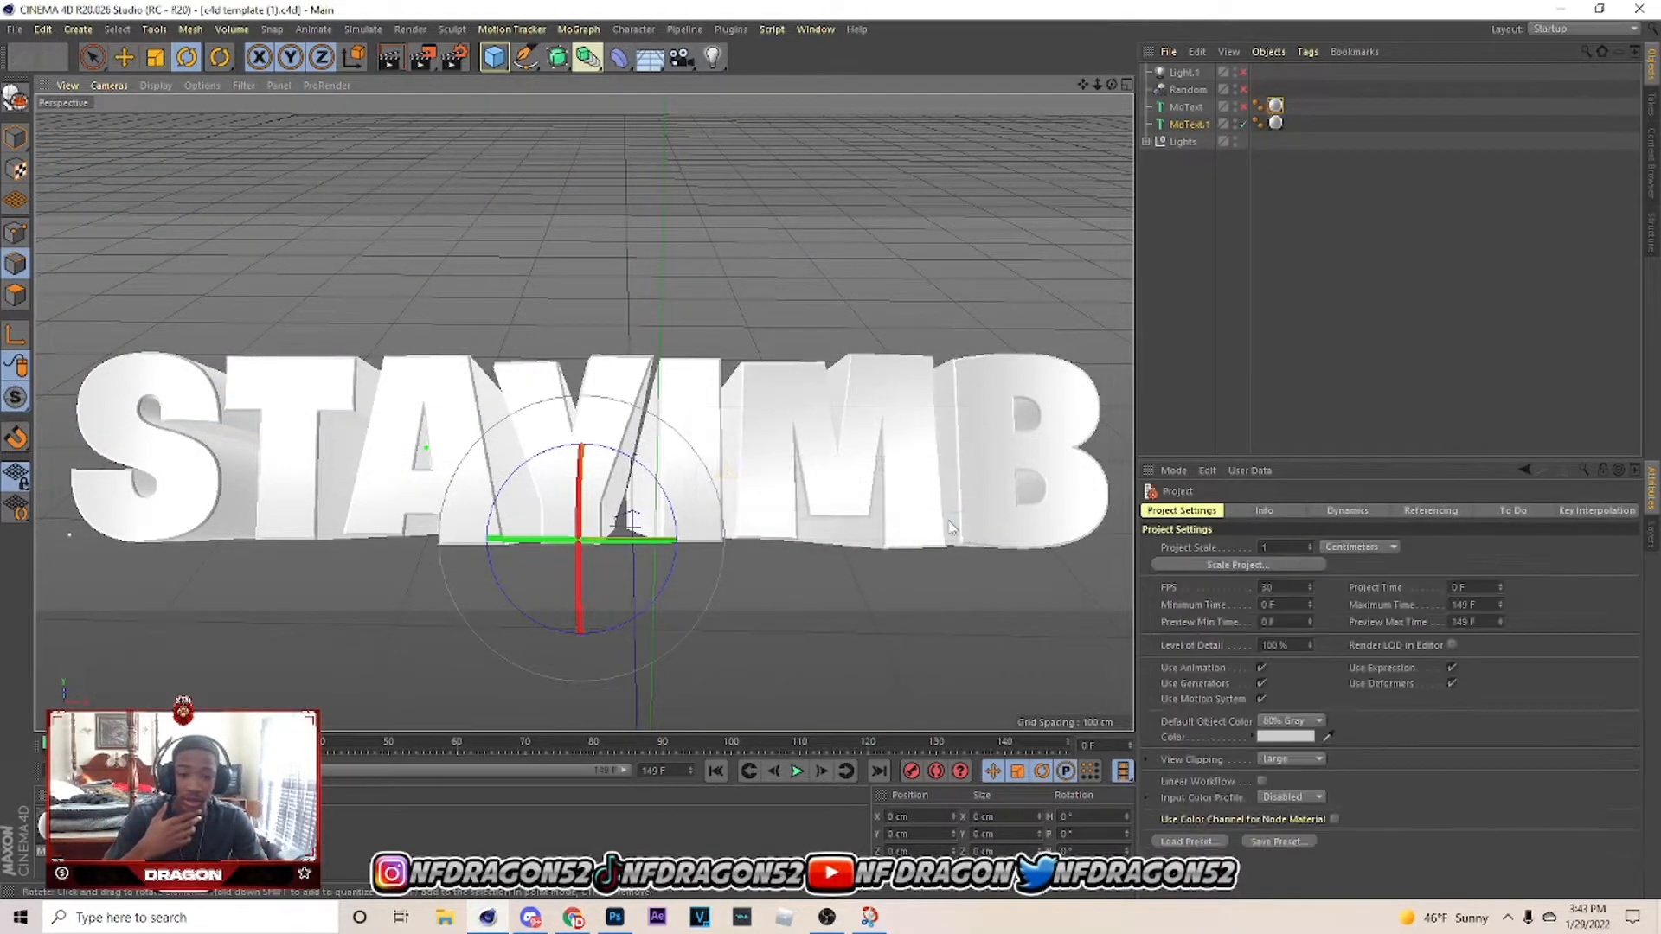
# Replace the text of the MoText.1 object with JUHRC.
pyautogui.click(1165, 126)
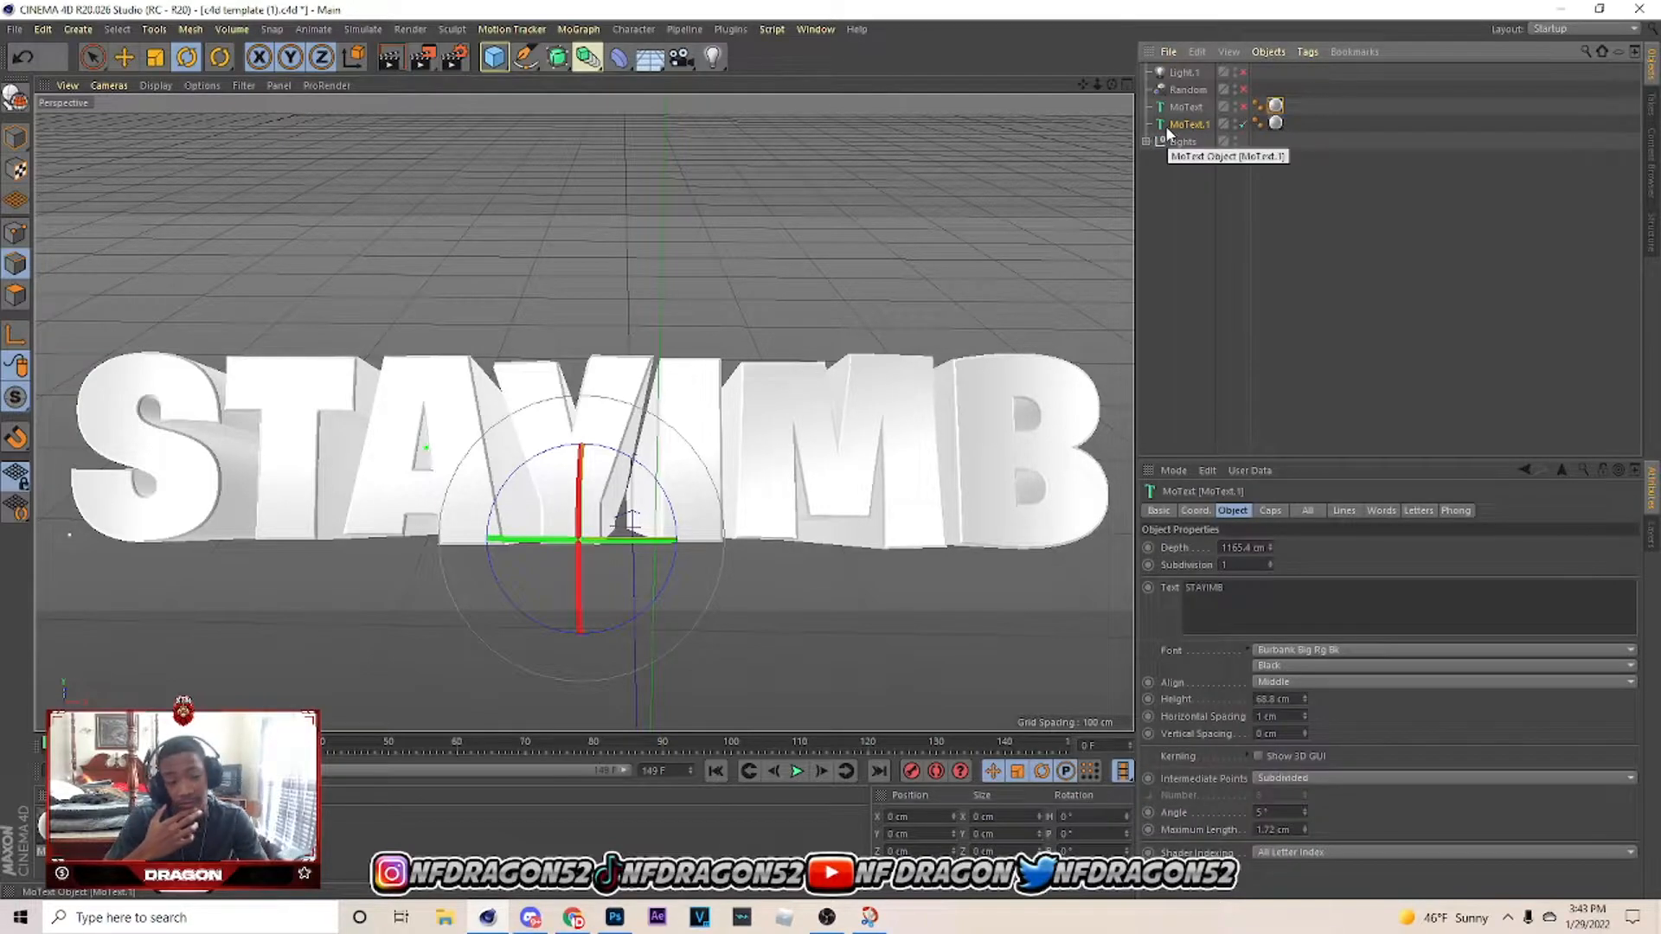
pyautogui.click(1351, 599)
pyautogui.hotkey('ctrl', 'a')
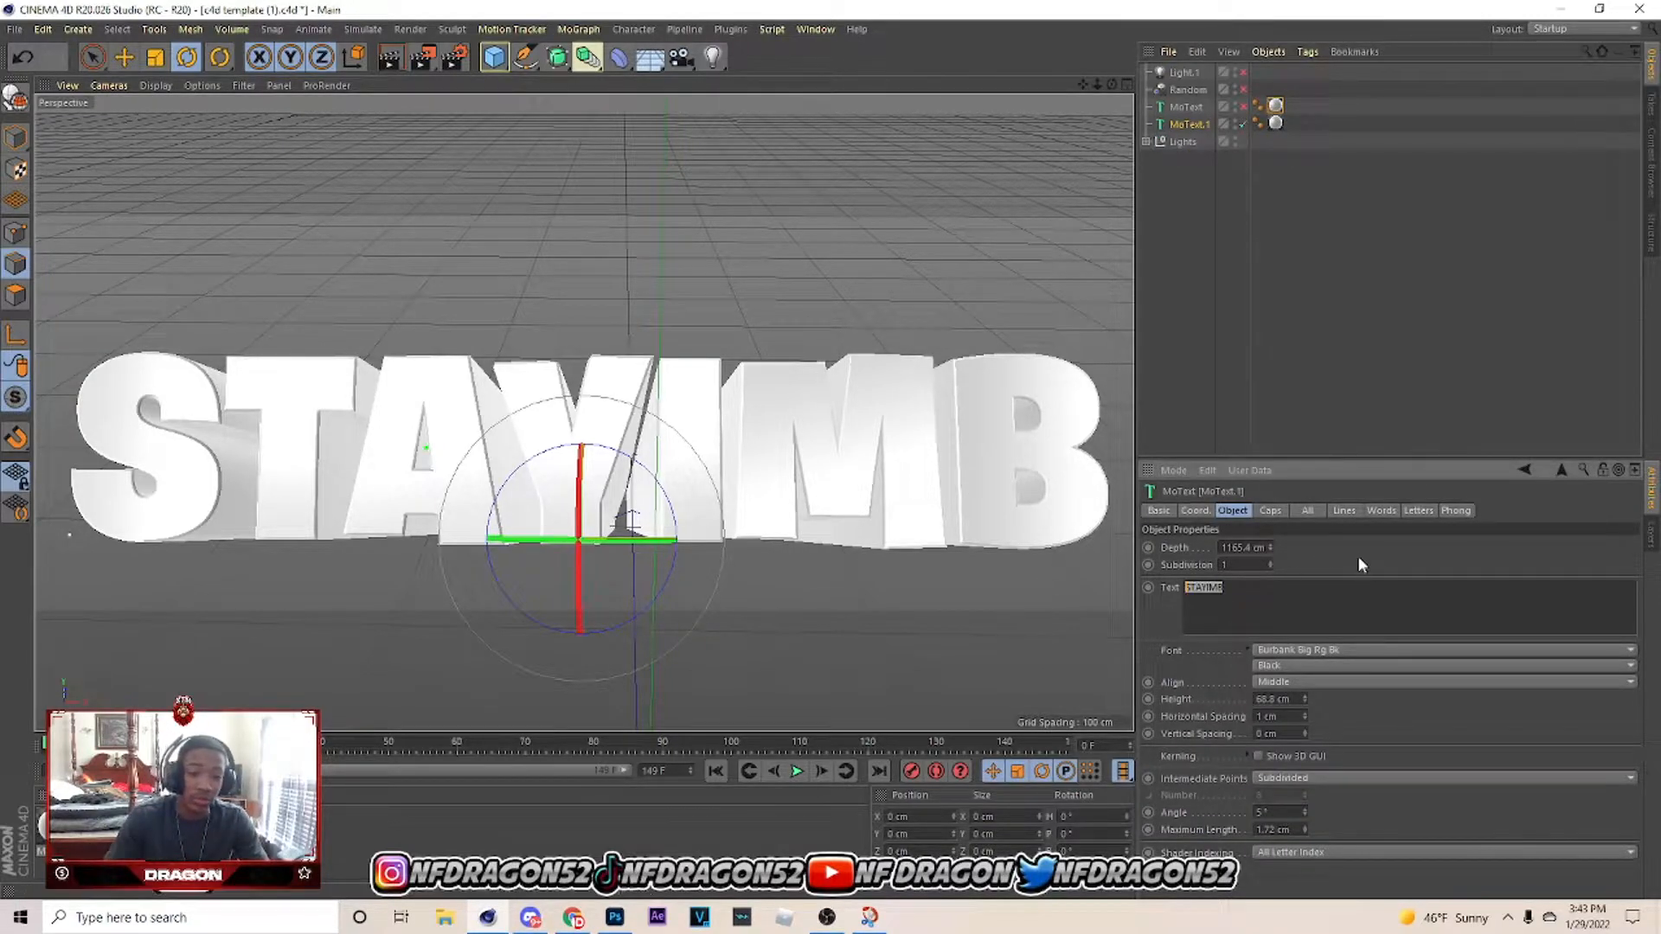
pyautogui.write('JUHRC')
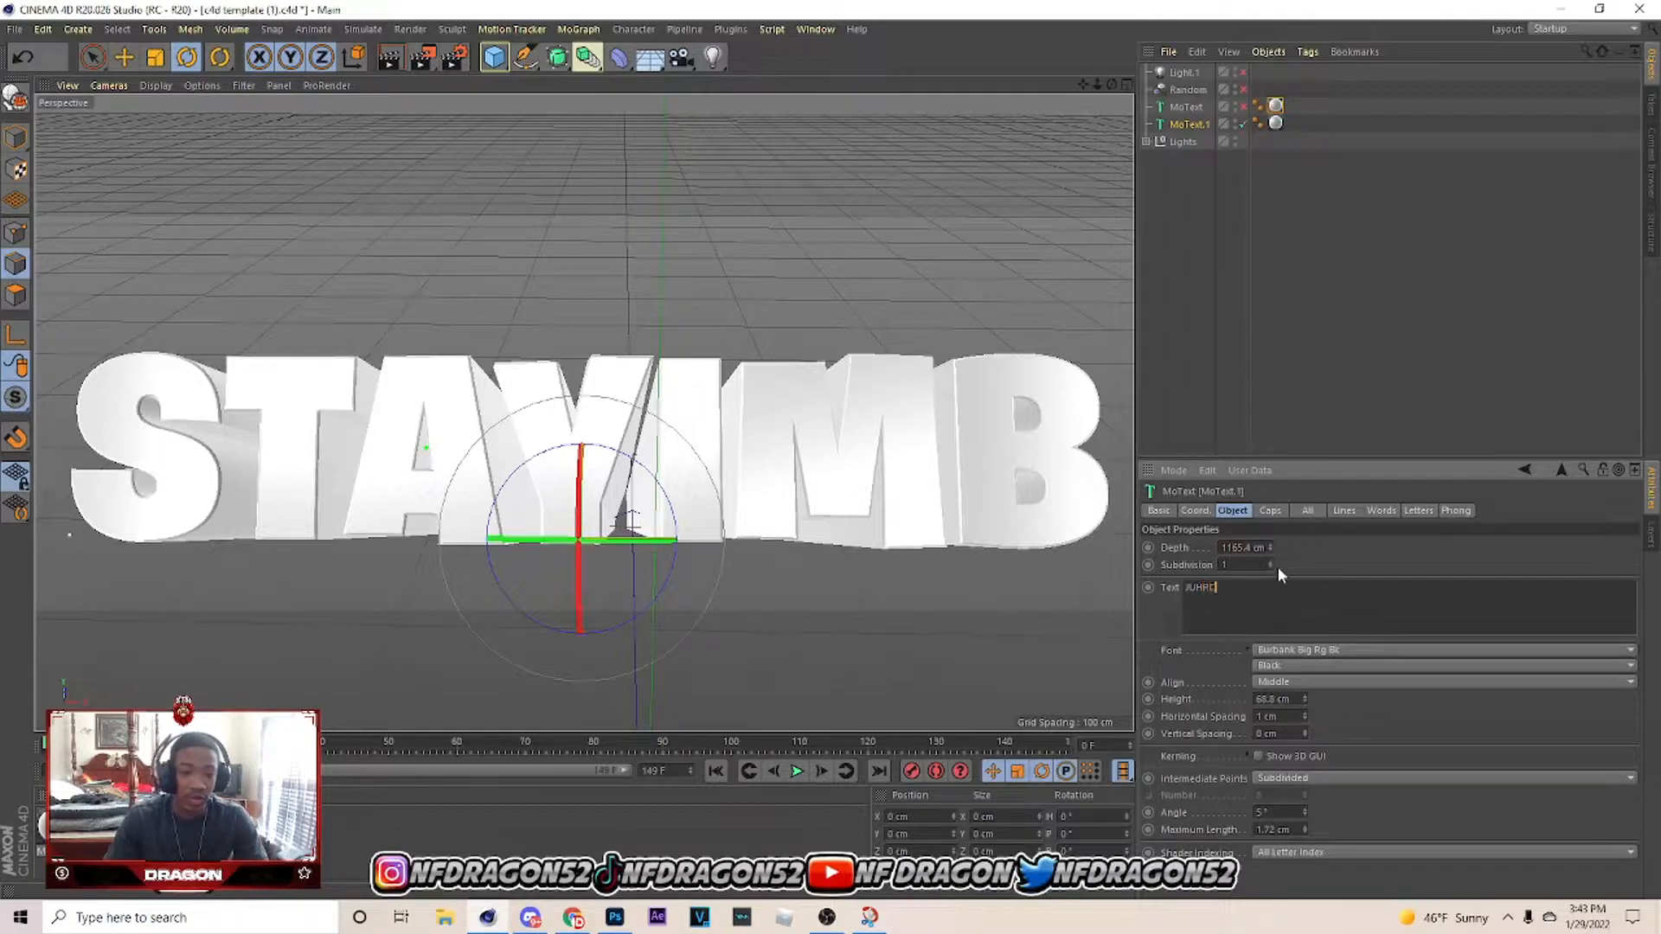
# Apply the JUHRC text and set its font to Stay Outside.
pyautogui.click(1279, 567)
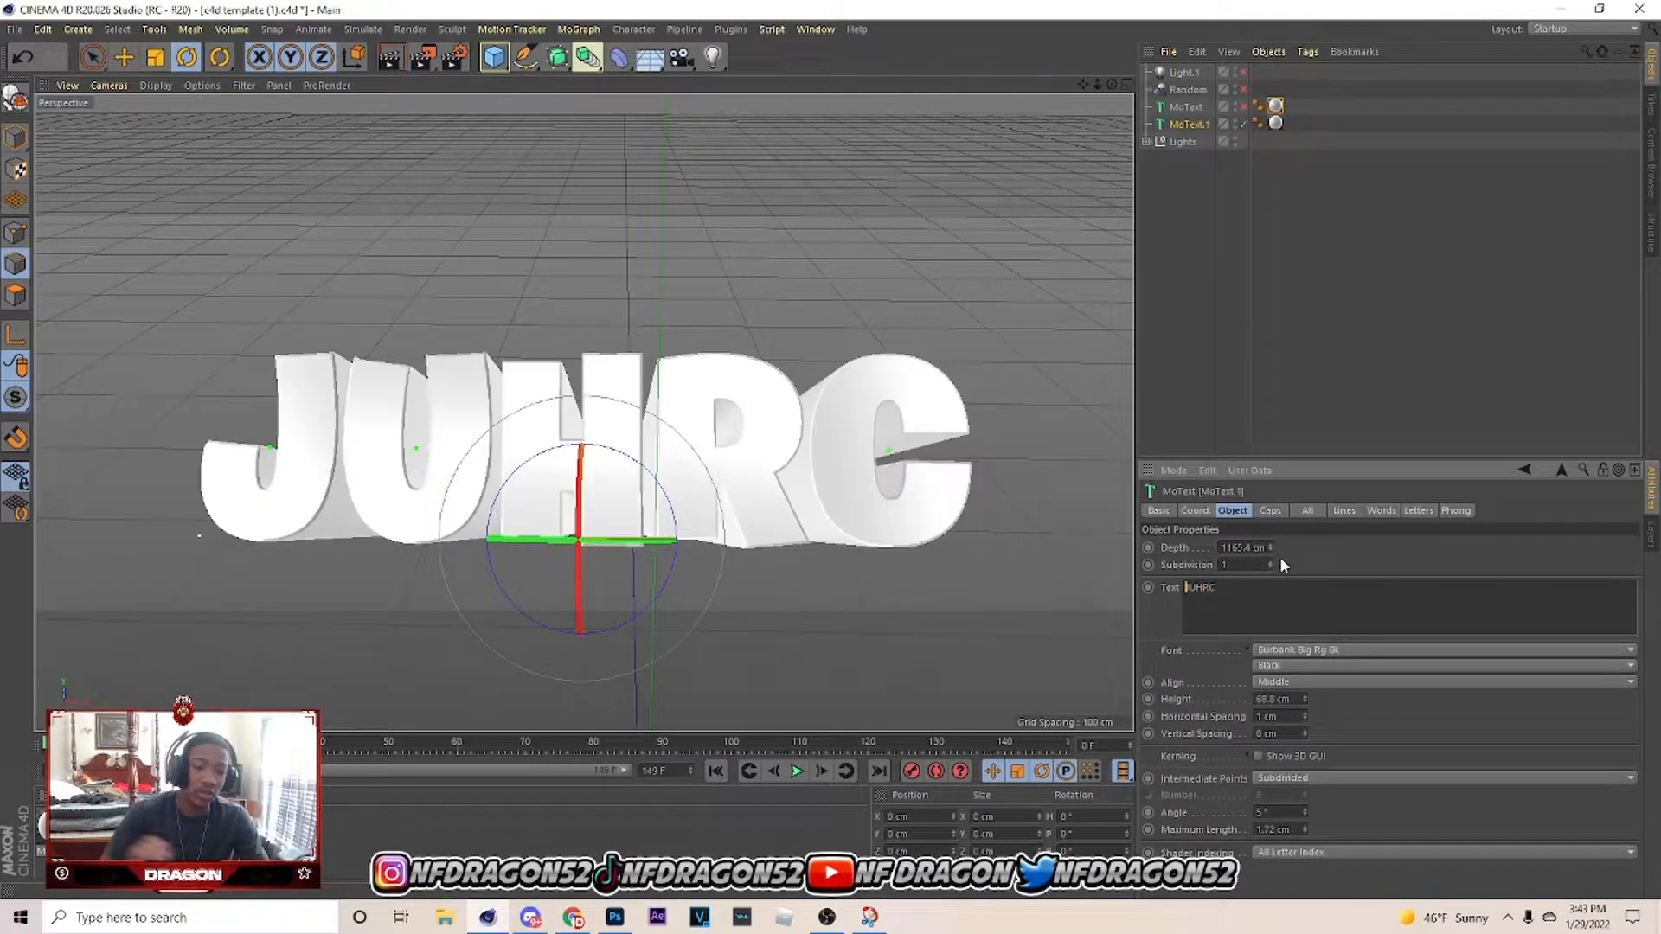
pyautogui.click(1271, 654)
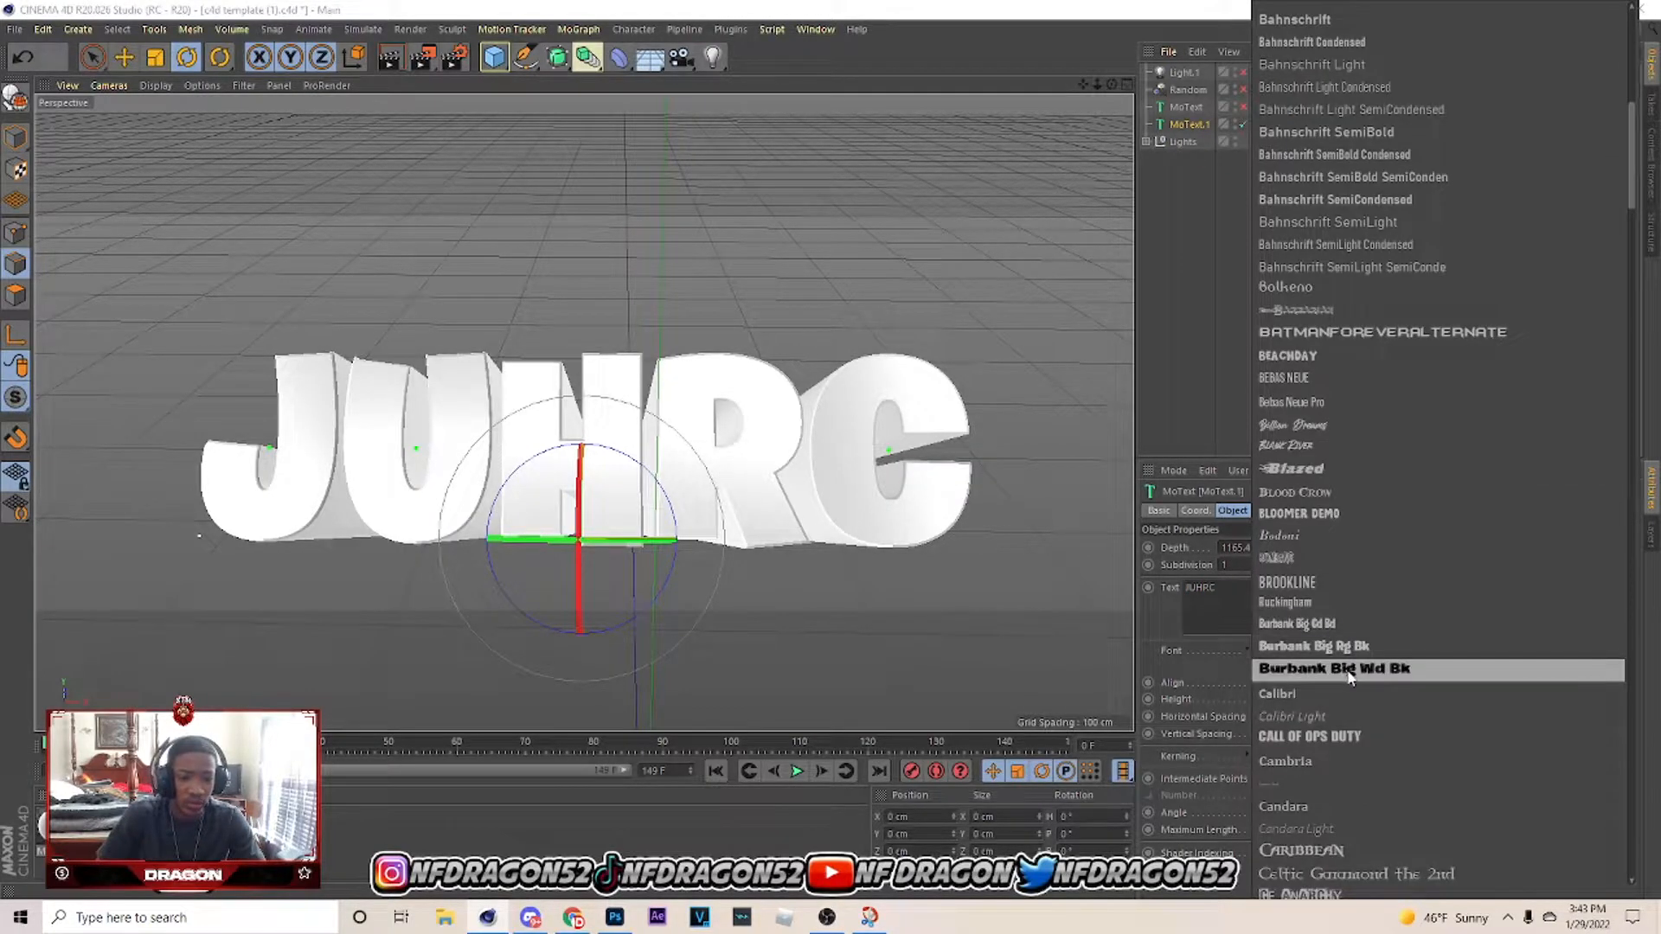
pyautogui.scroll(10, 1342, 649)
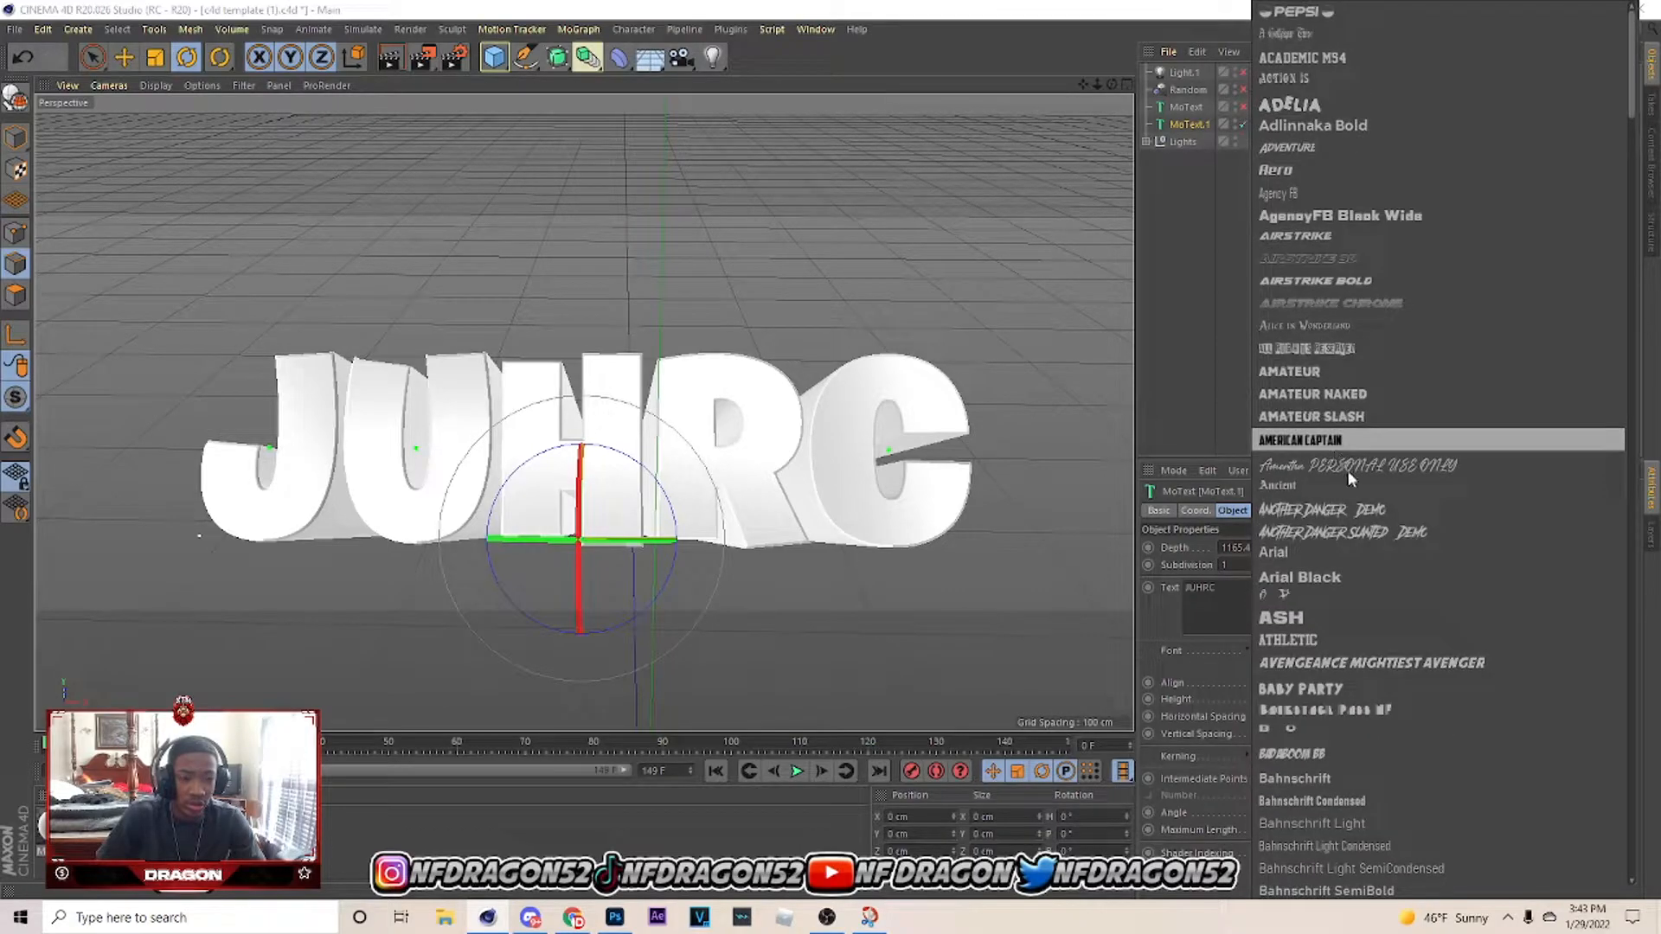
pyautogui.scroll(-4, 1350, 473)
pyautogui.scroll(-10, 1351, 479)
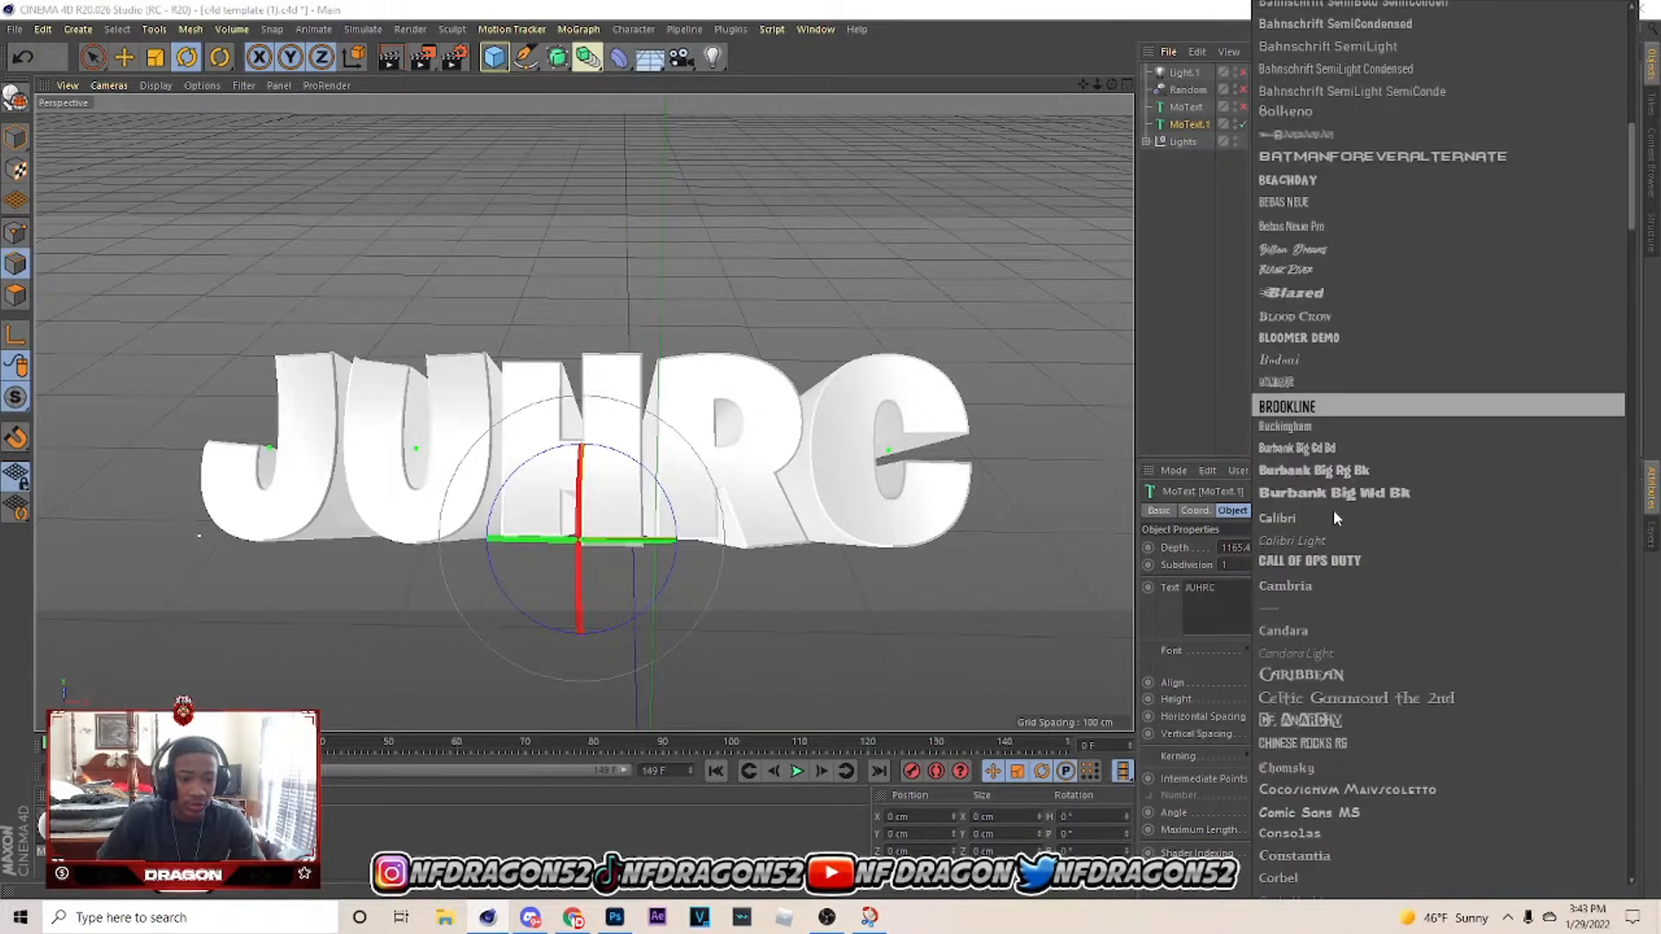
pyautogui.scroll(-15, 1341, 519)
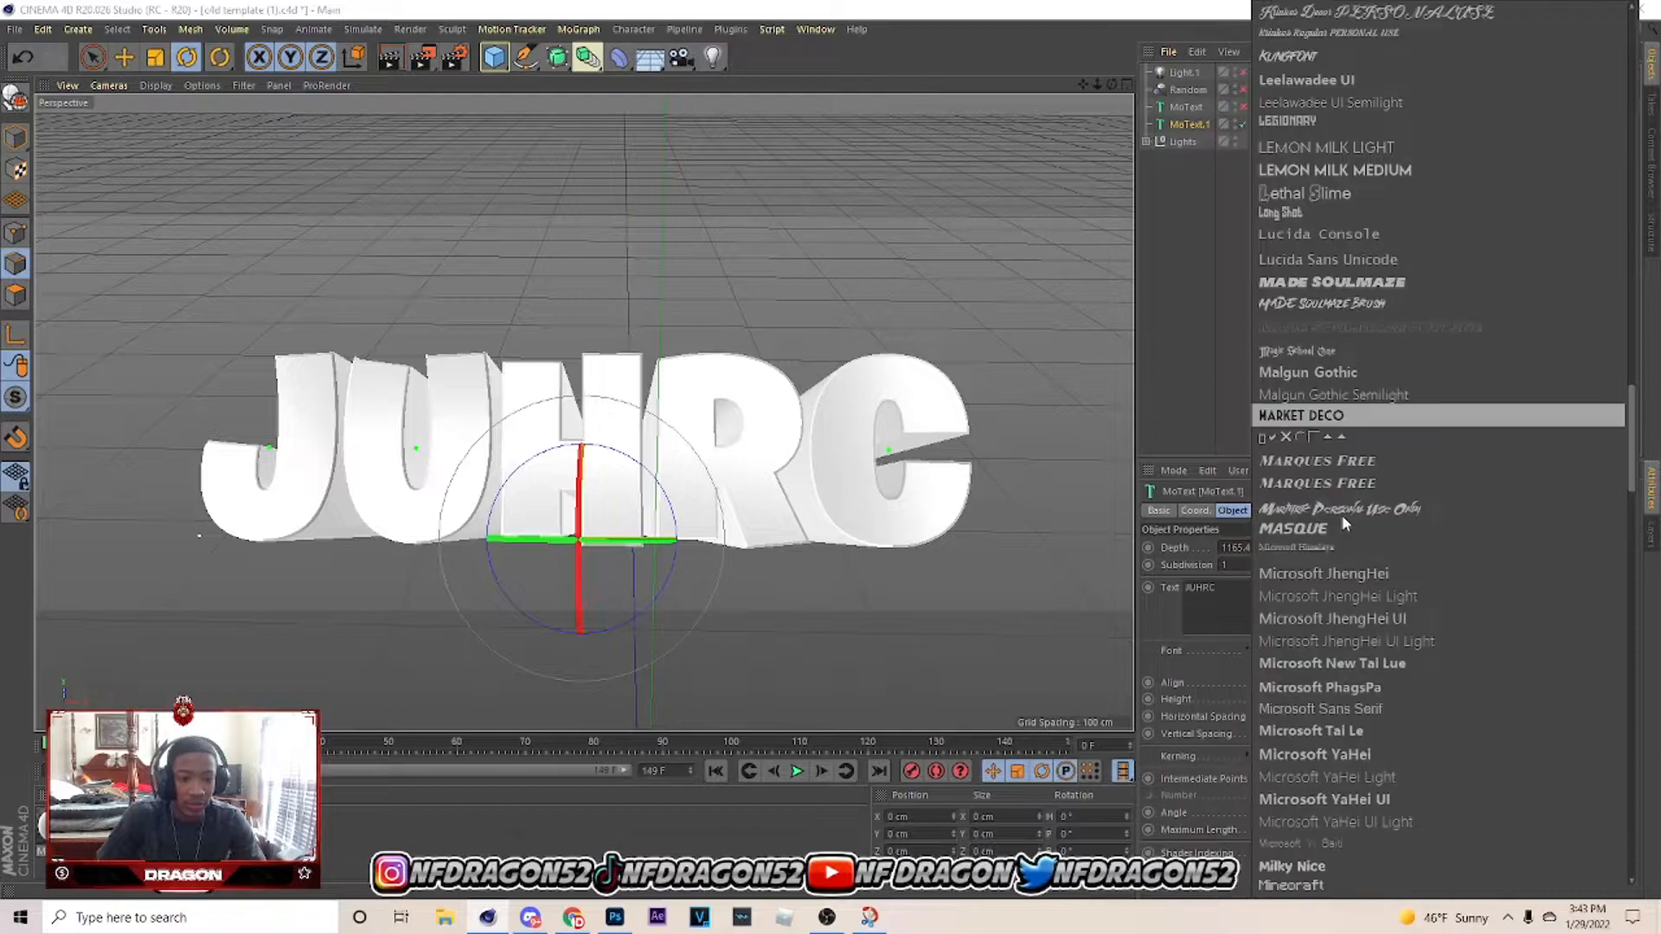
pyautogui.scroll(-10, 1357, 528)
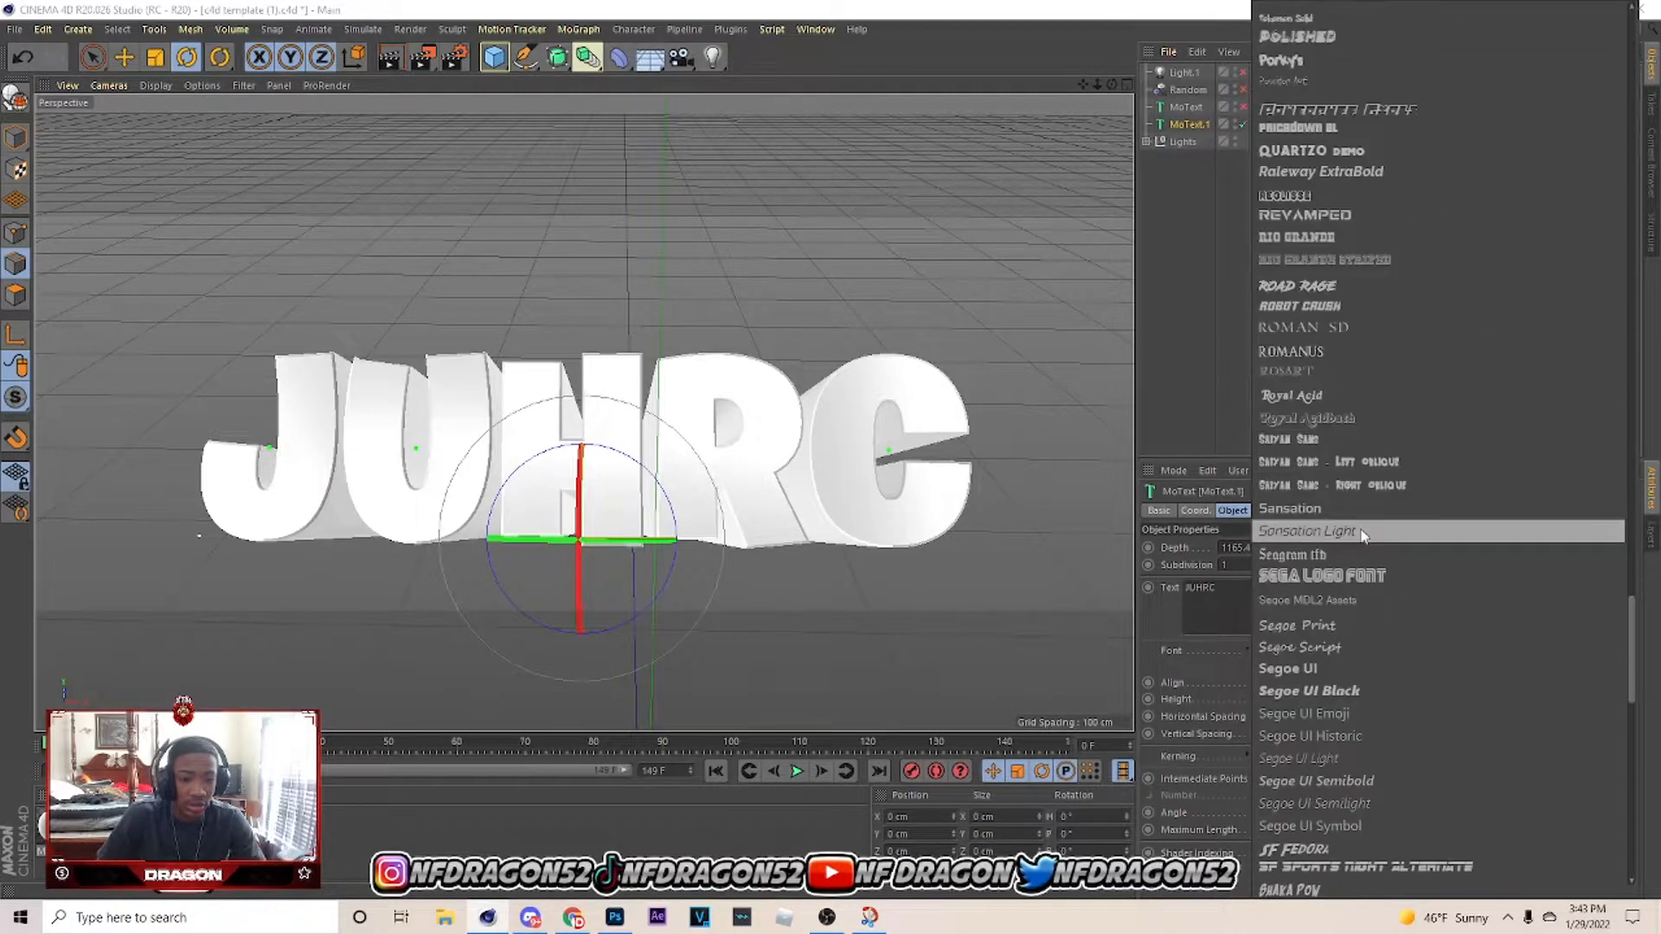
pyautogui.click(1354, 564)
# Change the MoText.1 text to Juhrc, with only the first letter capitalised.
pyautogui.moveTo(1215, 588); pyautogui.dragTo(1194, 588)
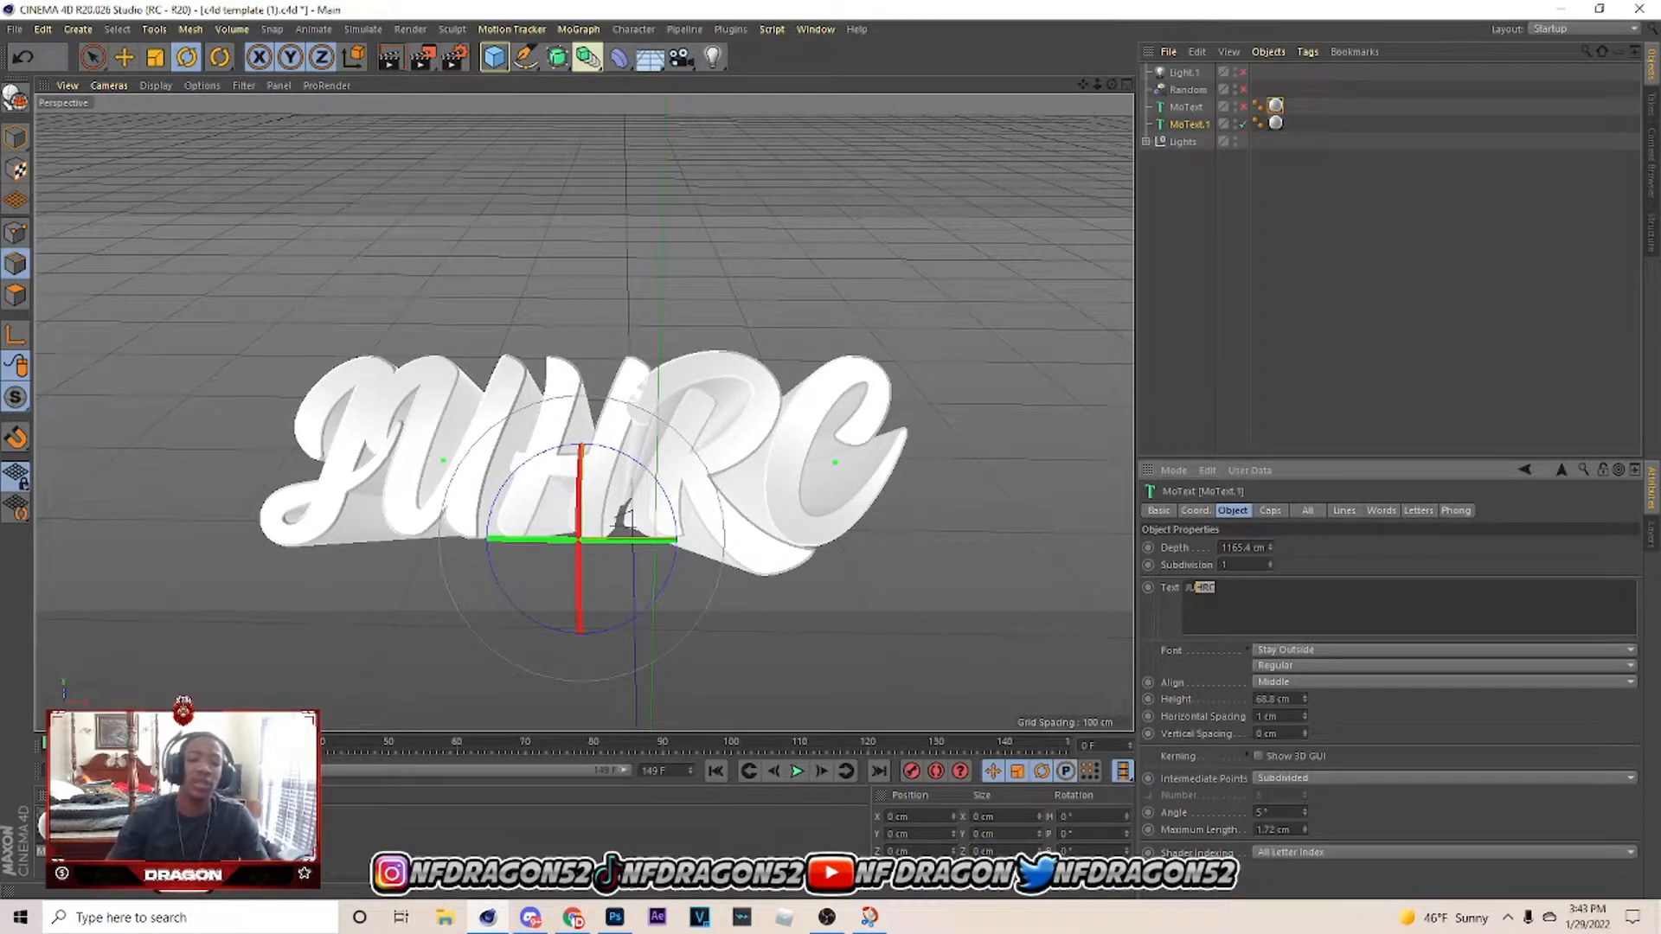
pyautogui.write('uhrc')
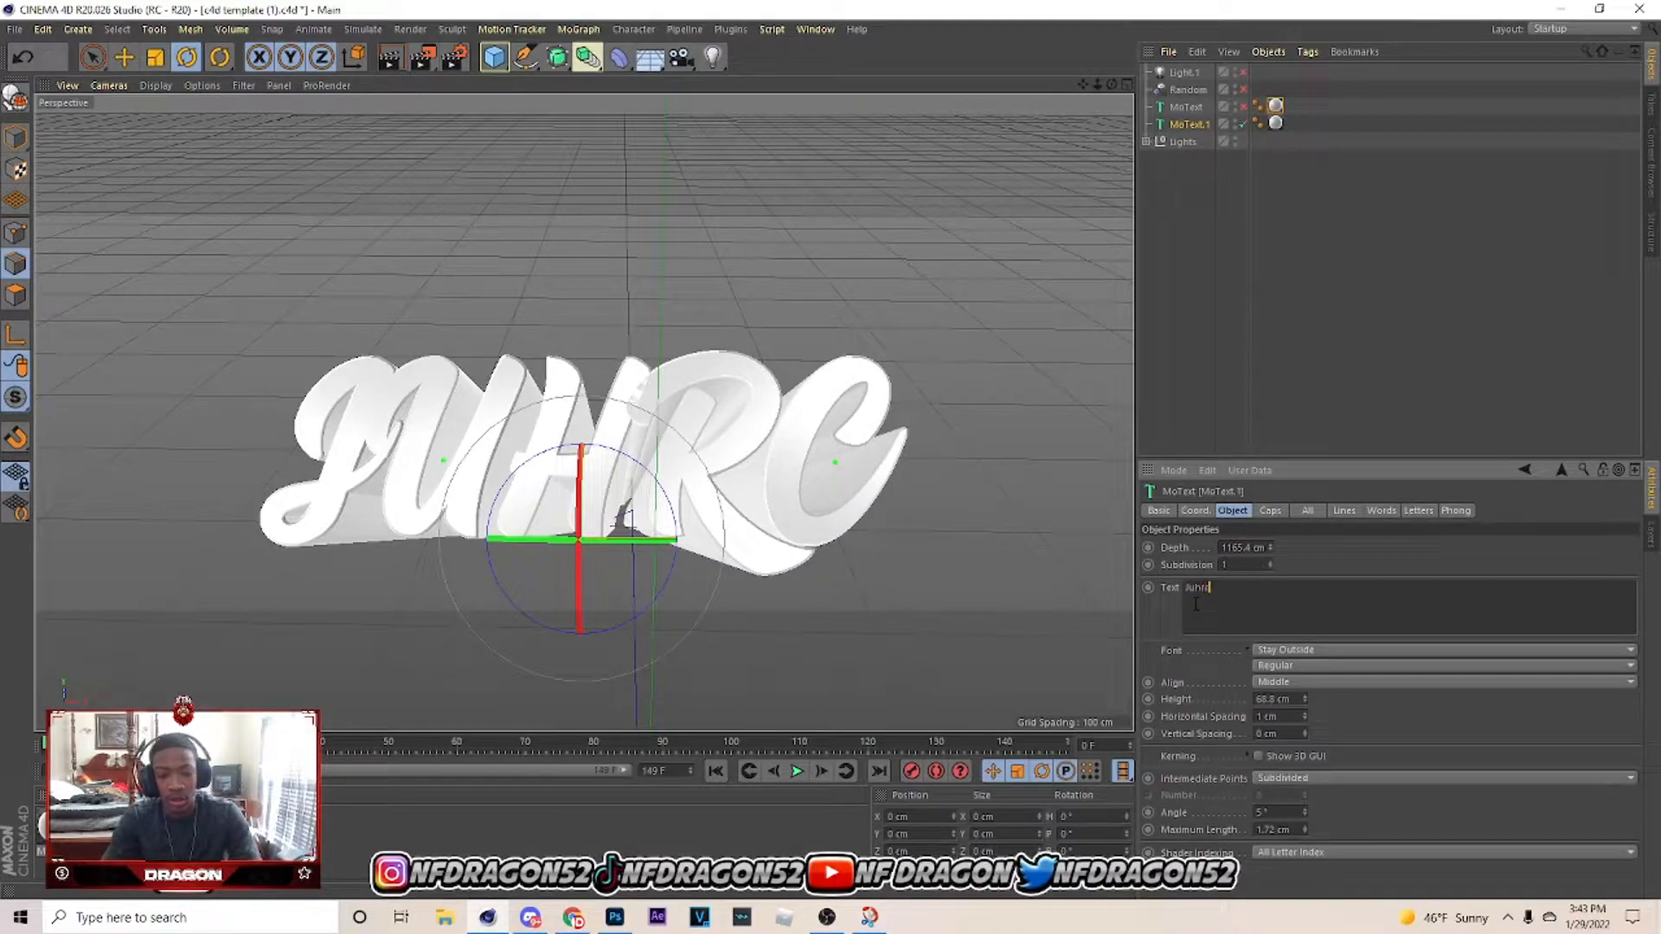
pyautogui.click(1364, 548)
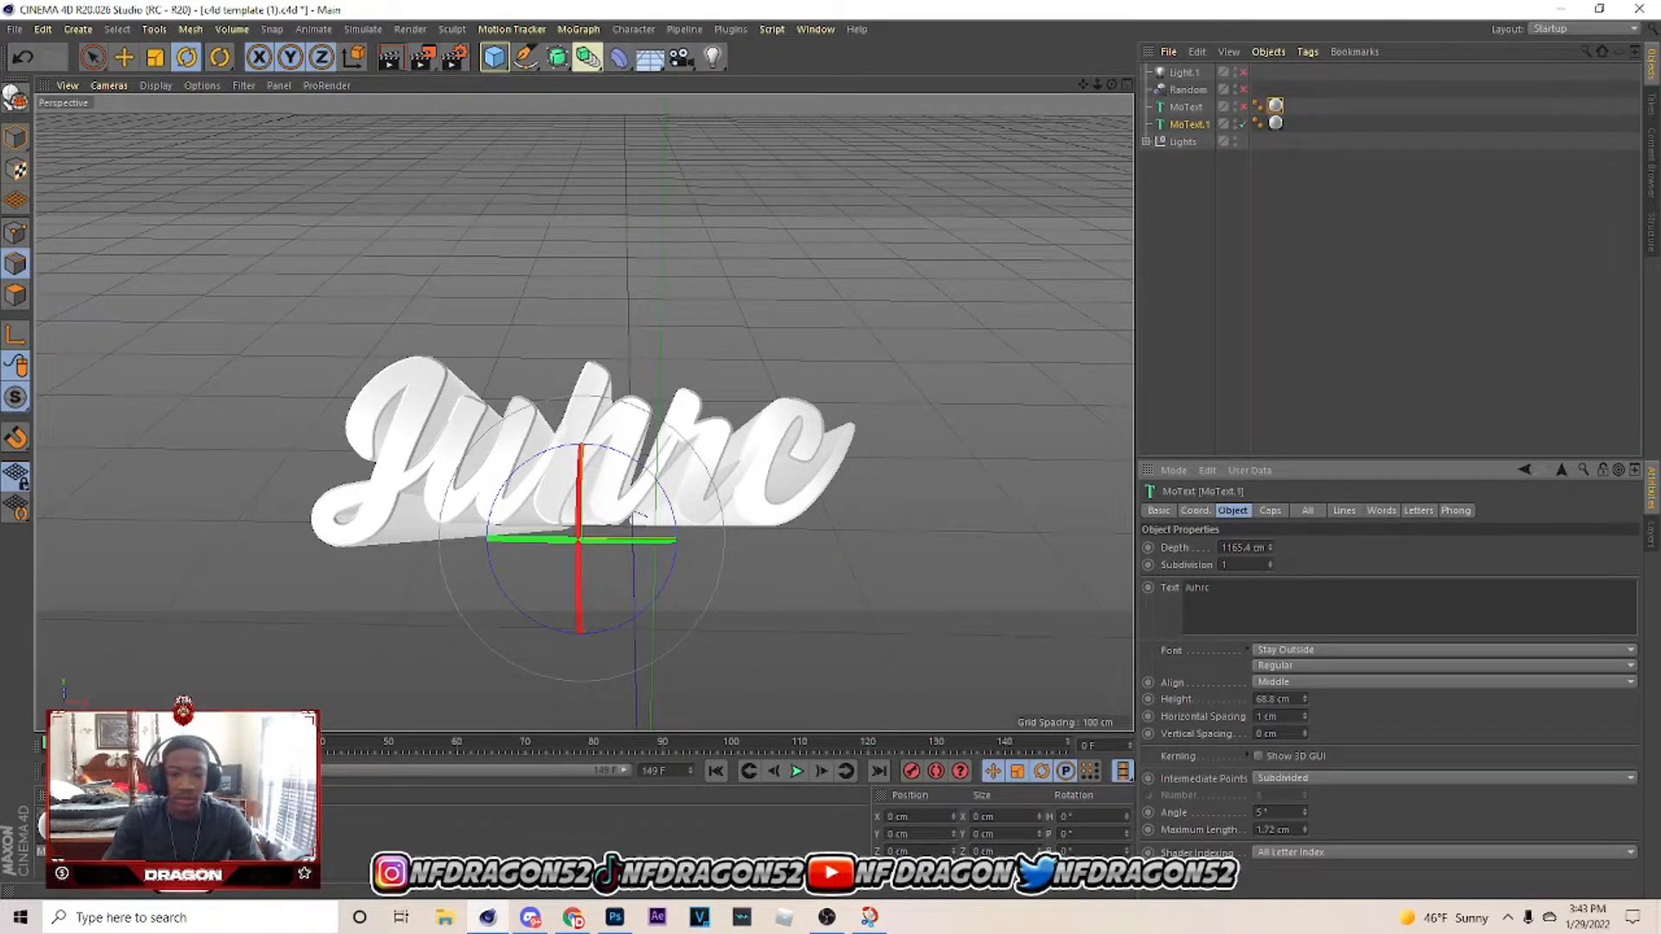
# Increase the extrusion depth of the Juhrc text to 1421.4 cm.
pyautogui.moveTo(1270, 548); pyautogui.dragTo(1270, 520)
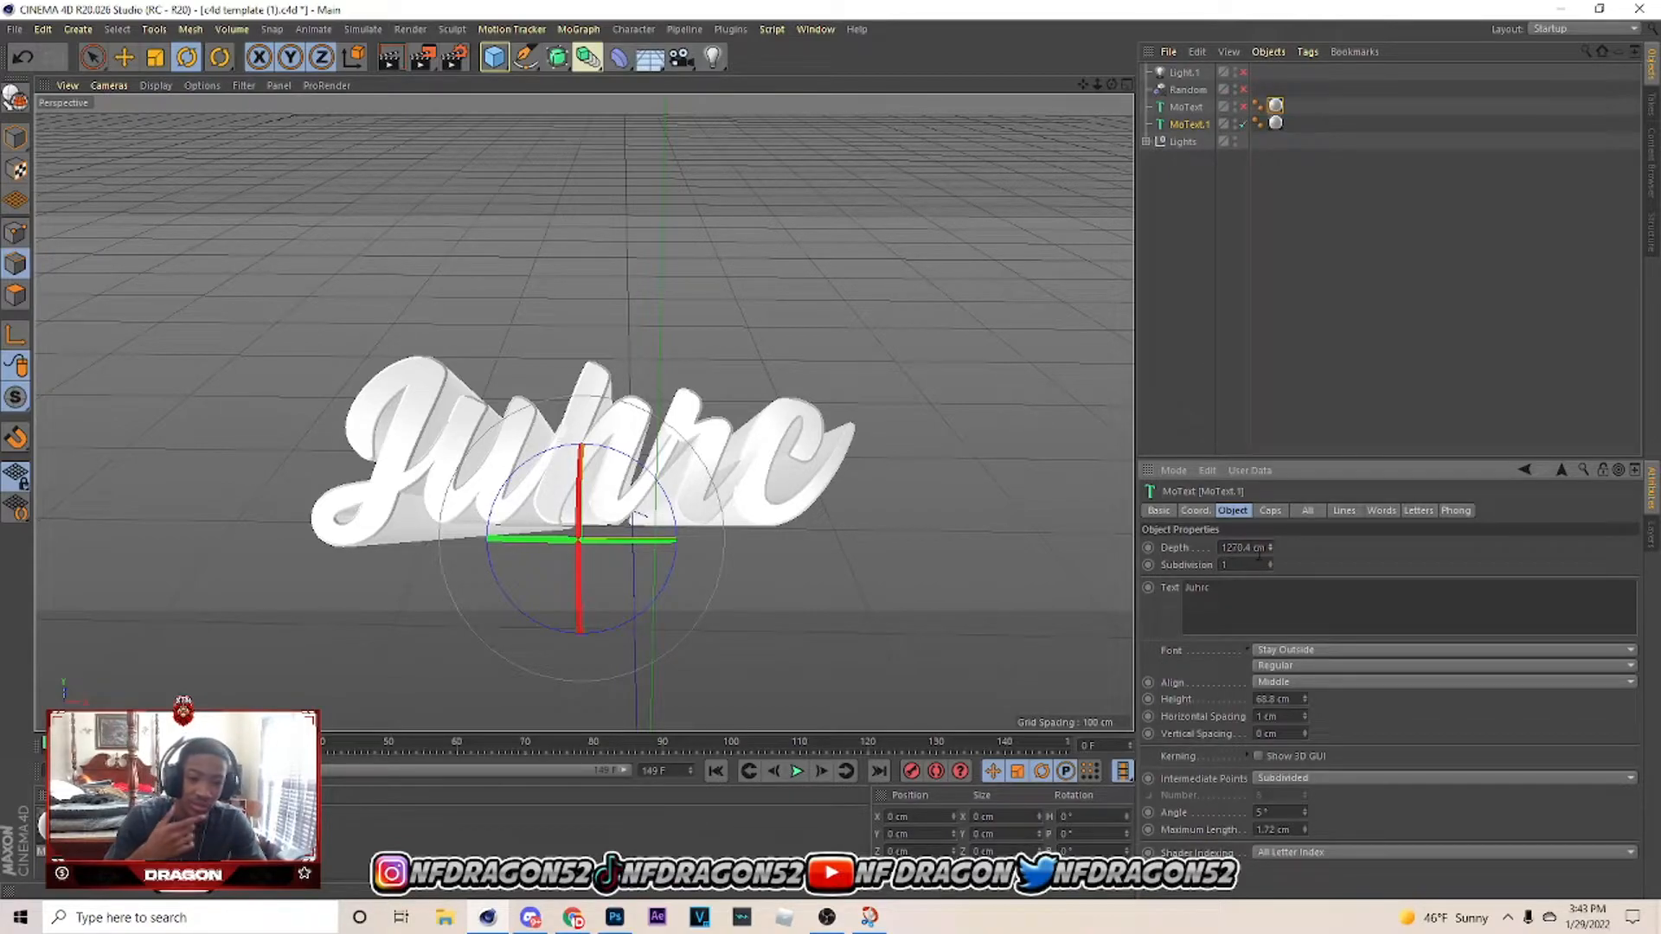
pyautogui.moveTo(1270, 547); pyautogui.dragTo(1270, 476)
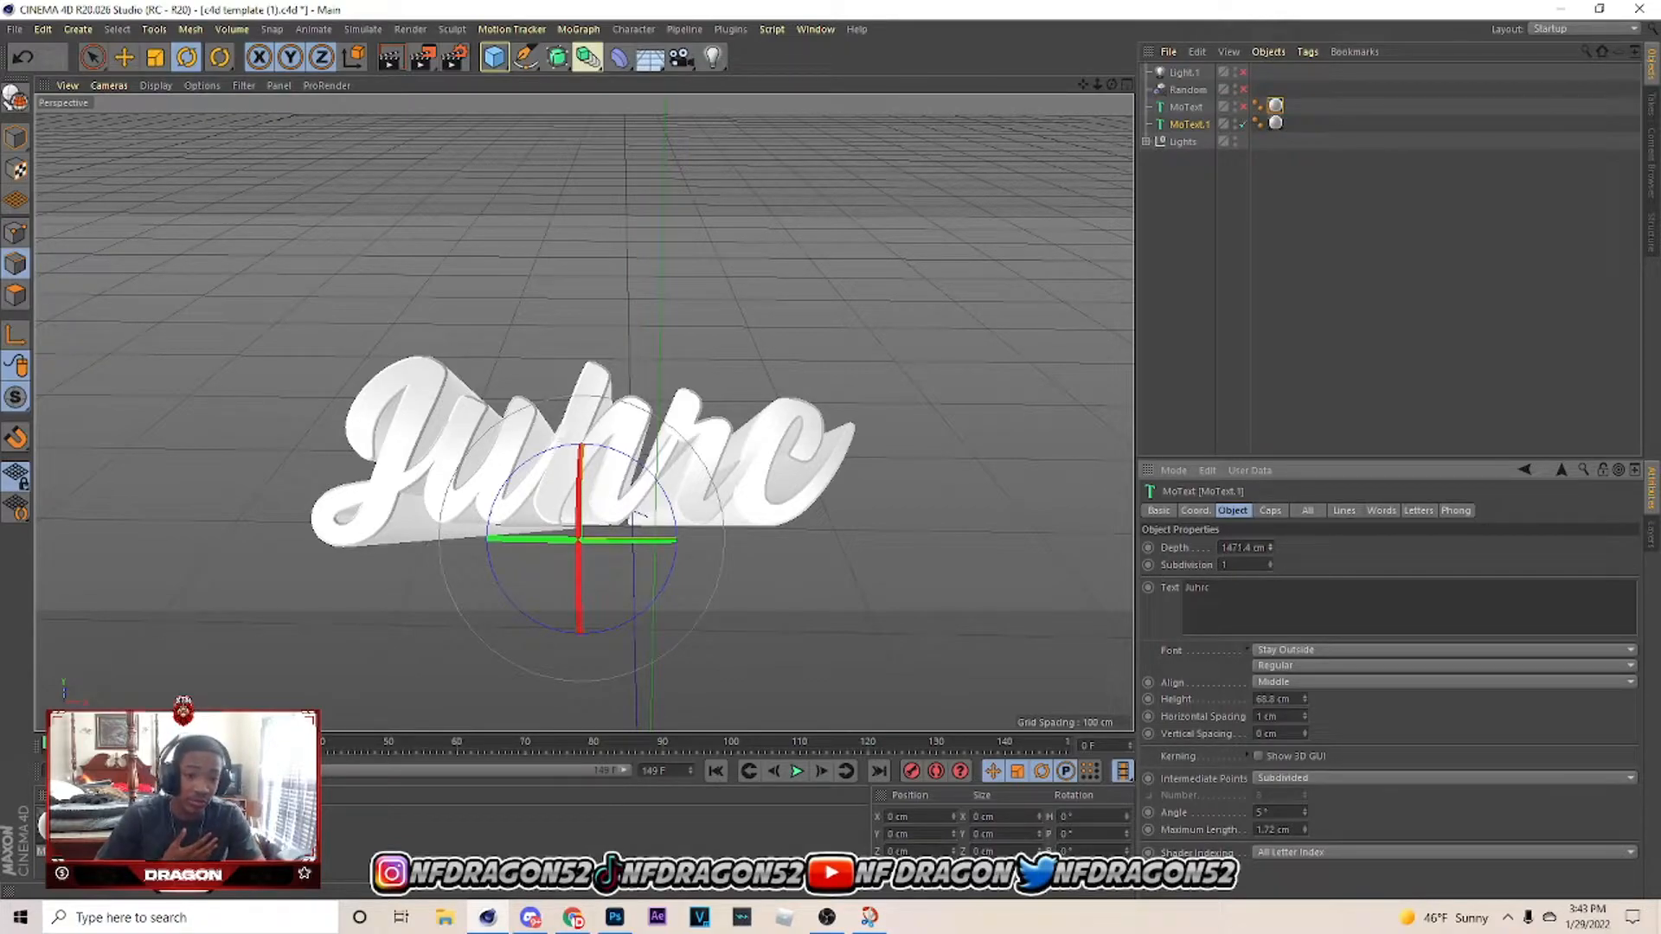
pyautogui.moveTo(1270, 547); pyautogui.dragTo(1271, 548)
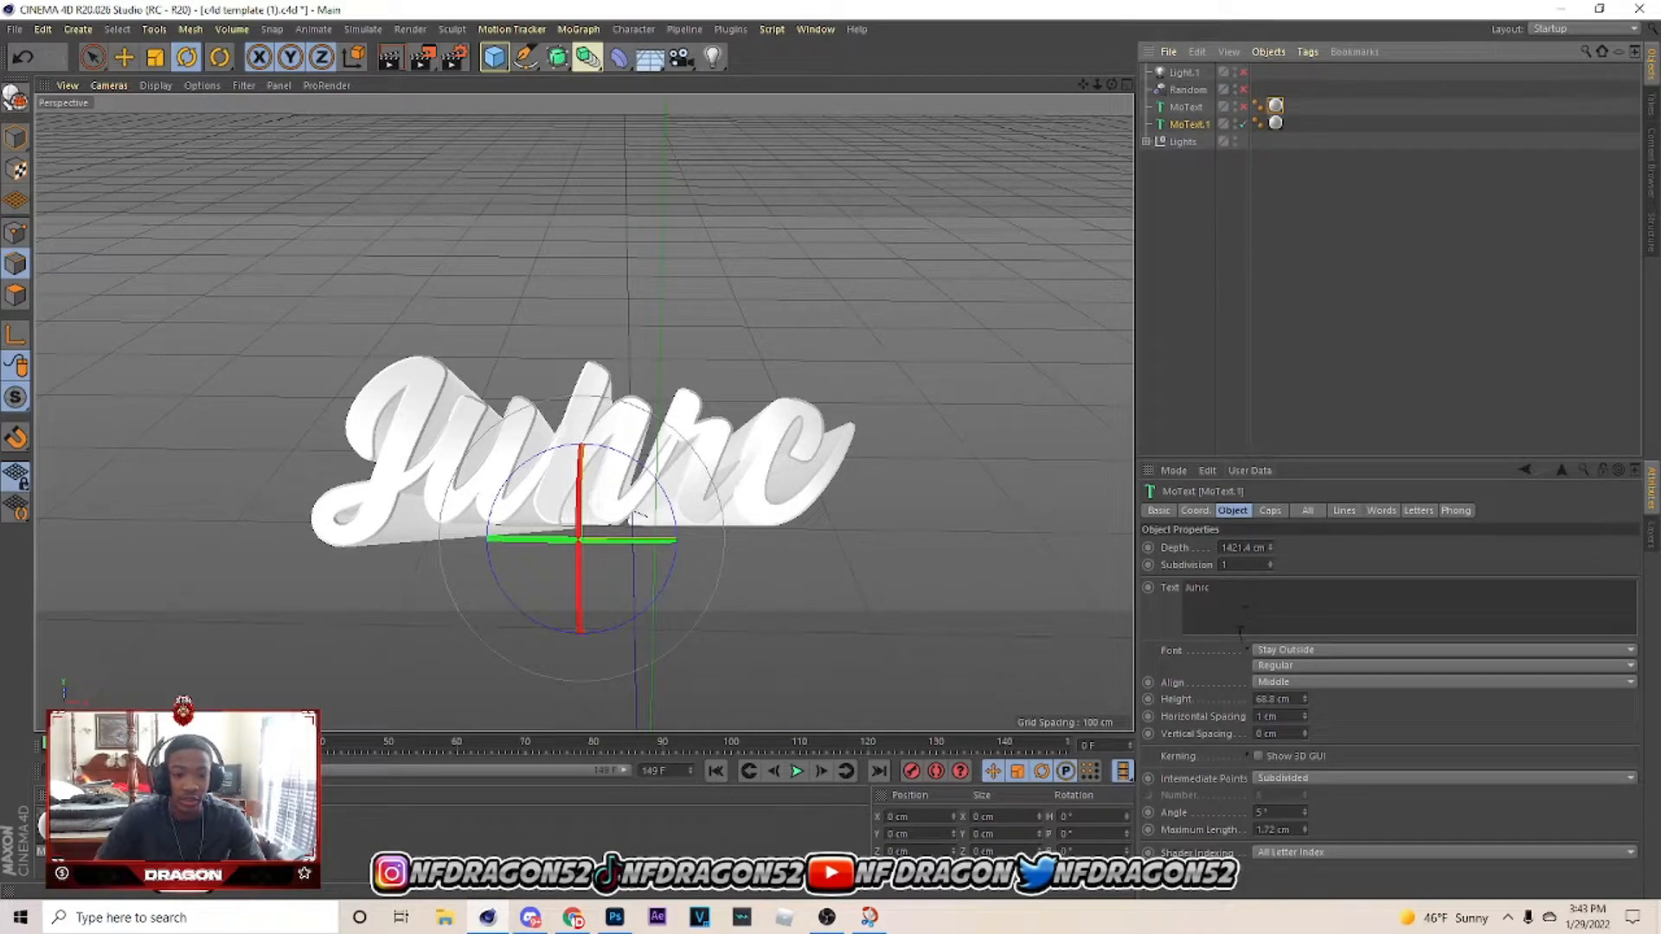
pyautogui.hotkey('ctrl', 'a')
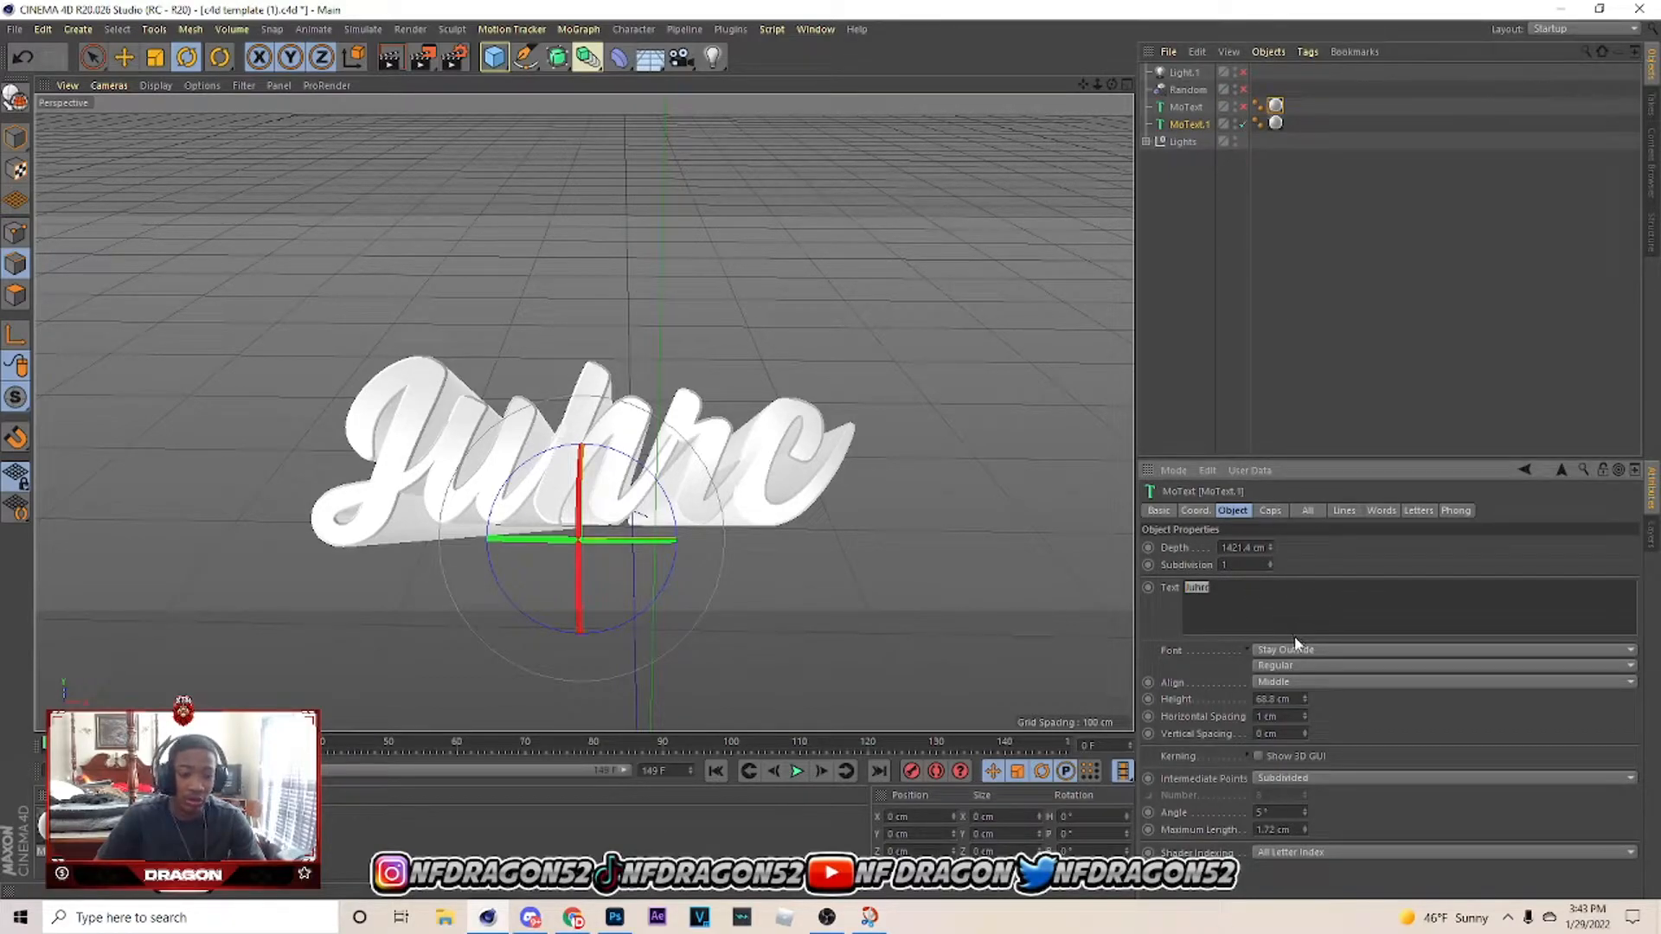
pyautogui.click(1309, 655)
pyautogui.click(1310, 654)
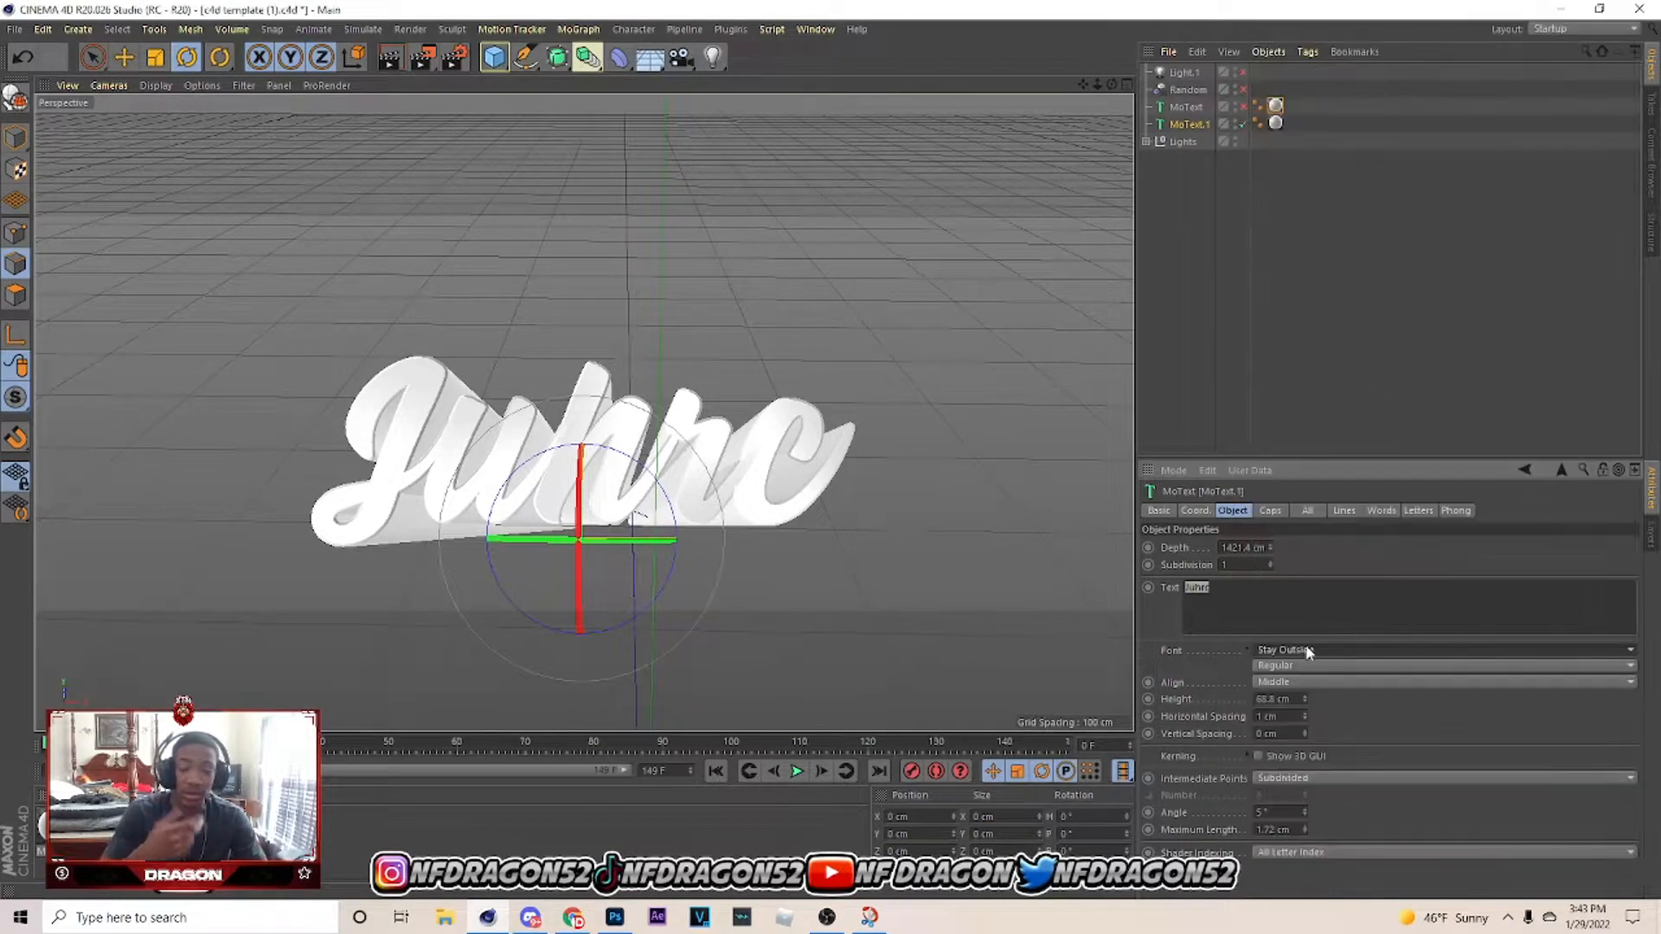
# Set the render output file to scottie 3d textJuhr1 and render the extruded Juhrc text to the Picture Viewer, closing it when the render completes.
pyautogui.click(454, 61)
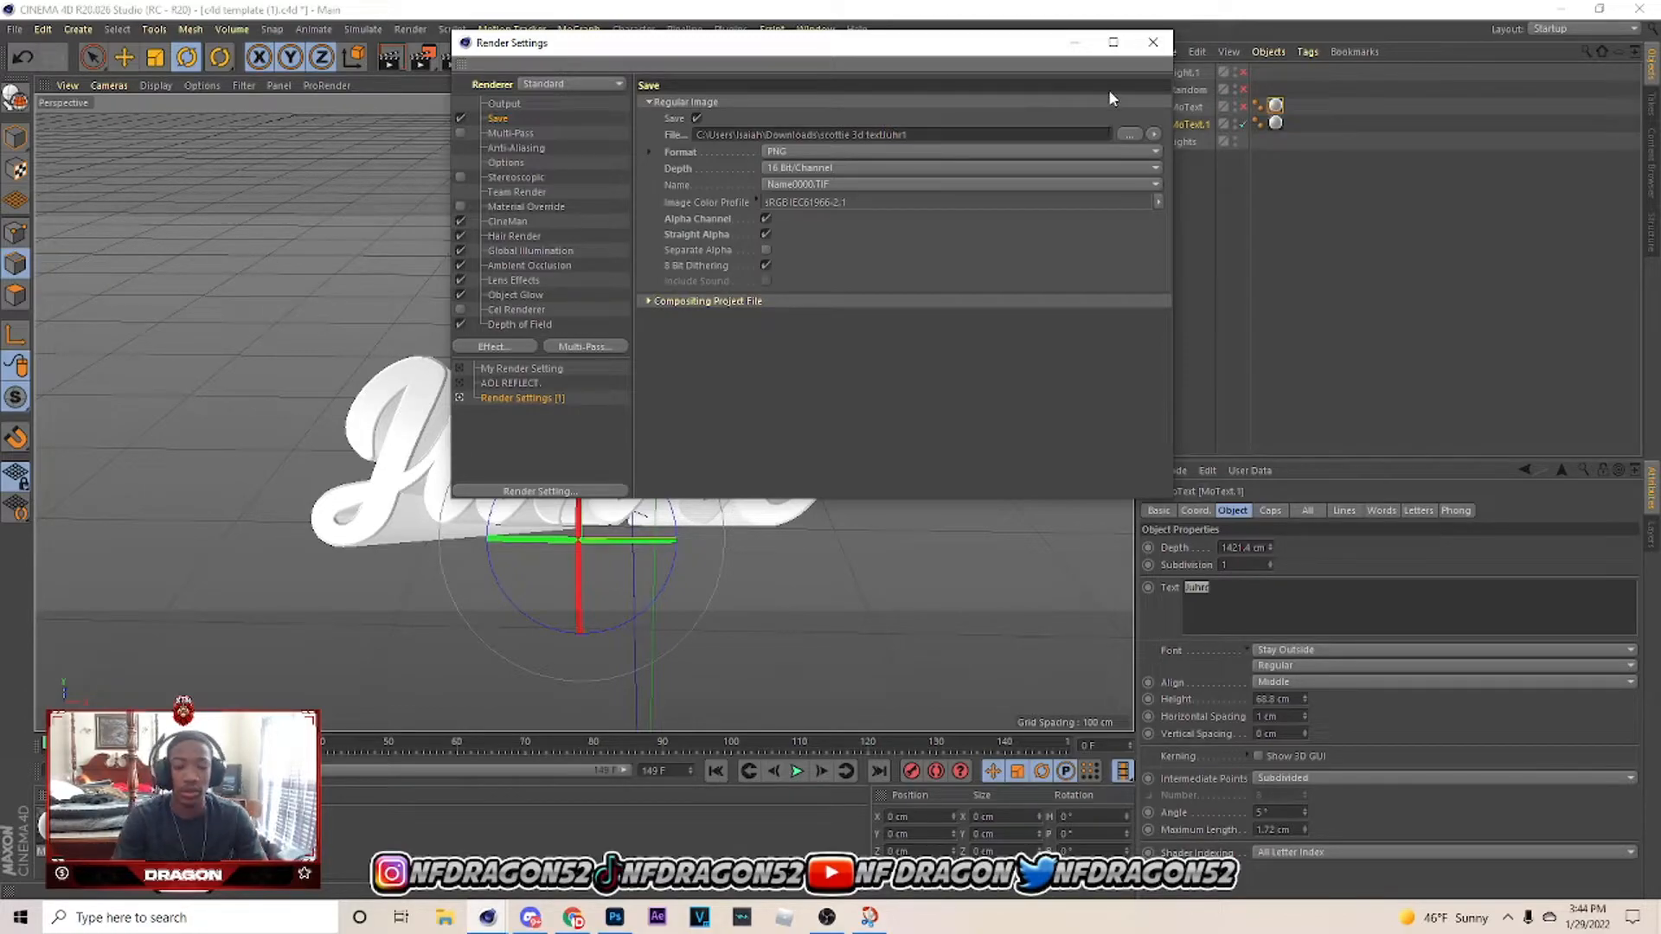
pyautogui.click(1153, 42)
pyautogui.click(426, 58)
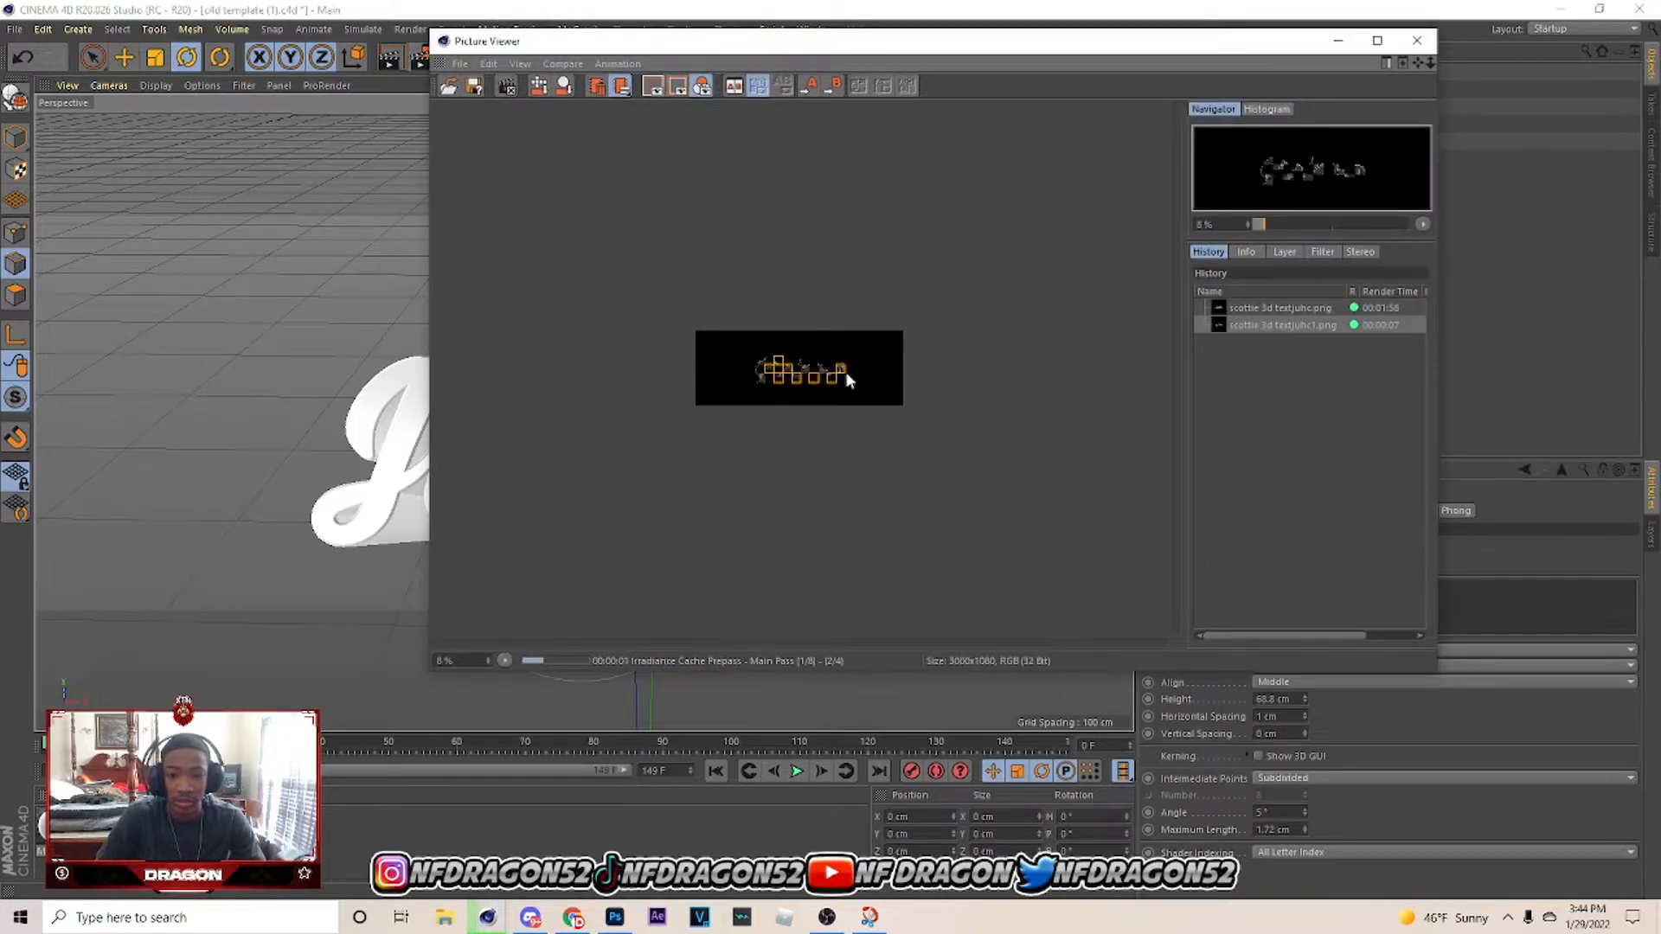
pyautogui.scroll(1, 847, 374)
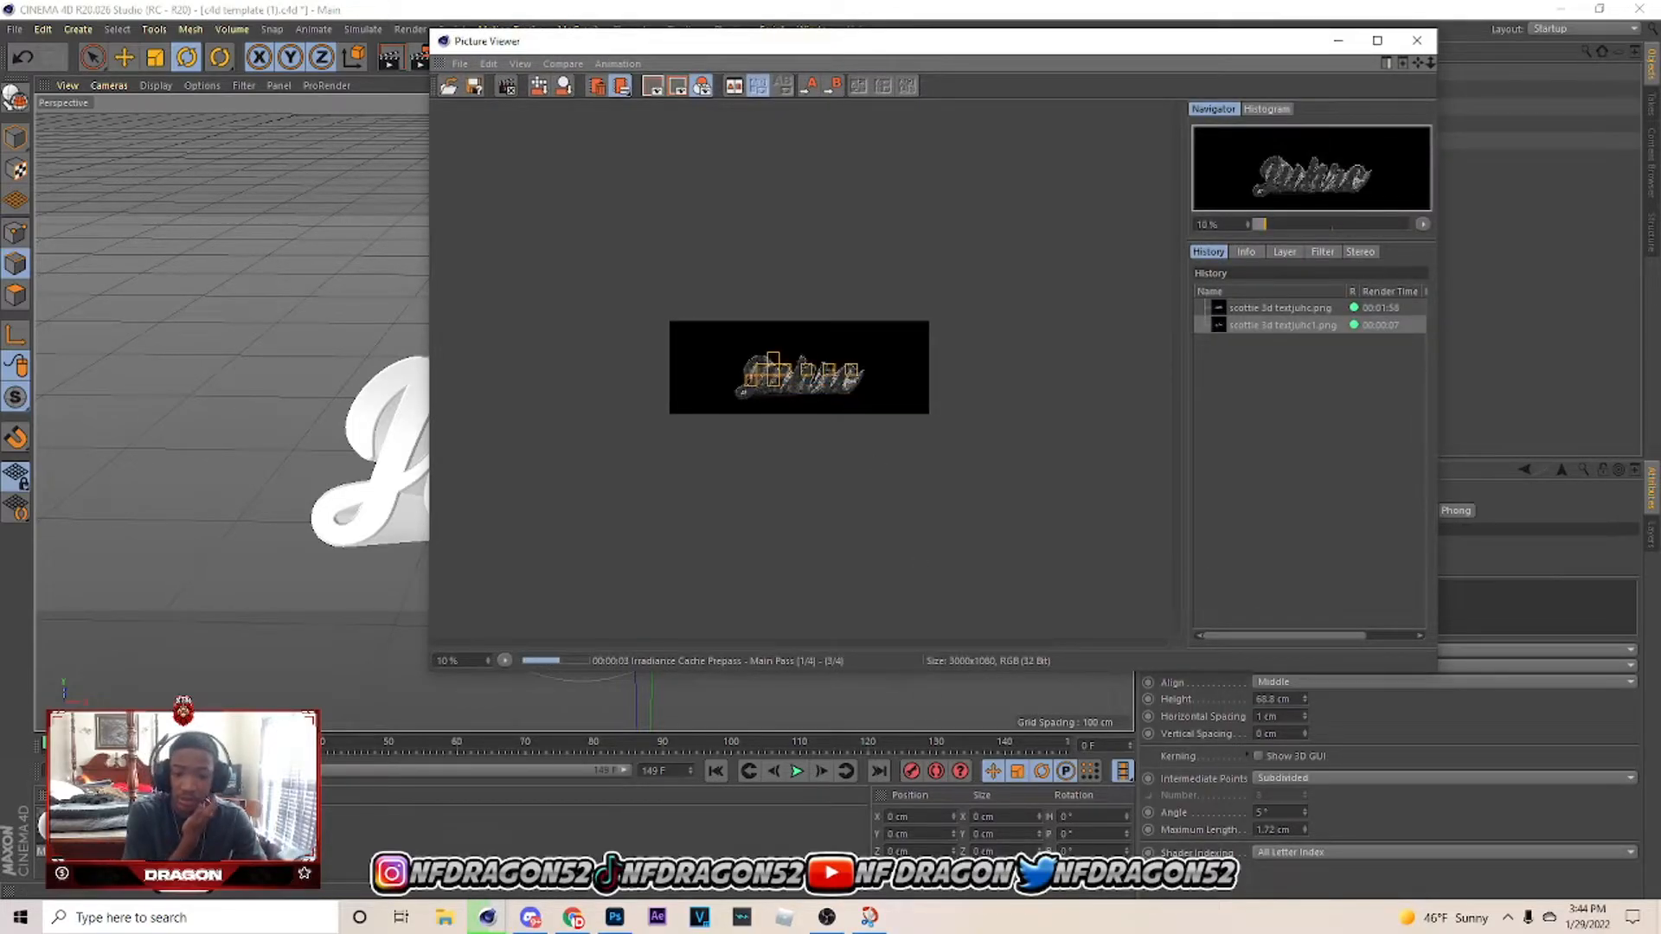
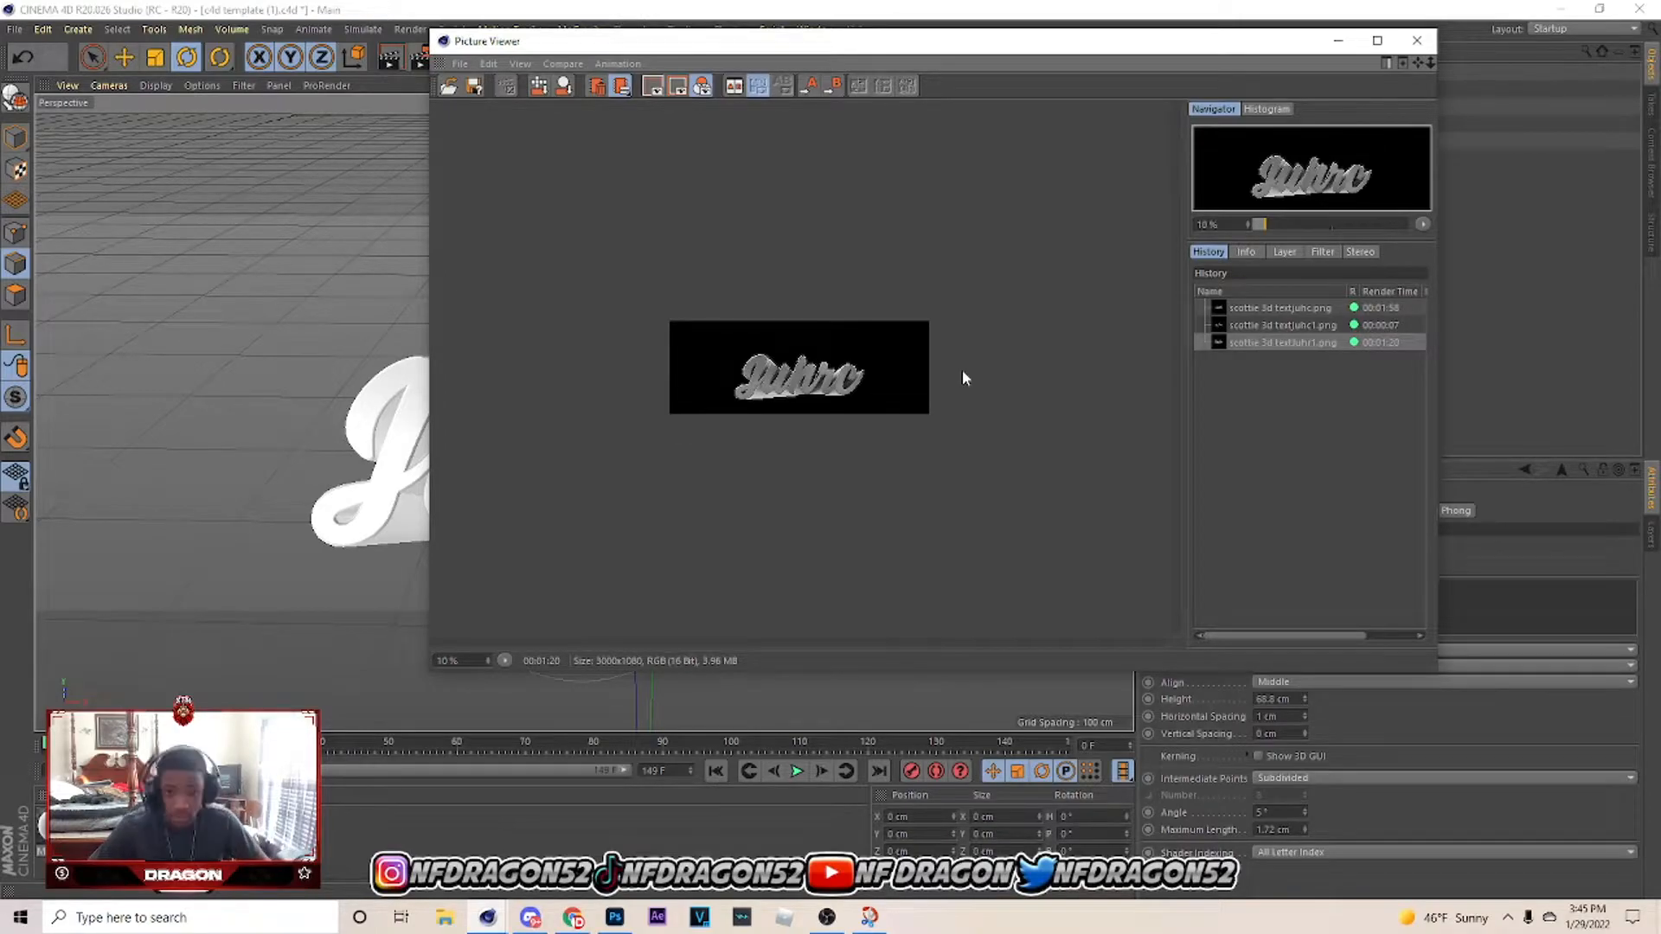
pyautogui.click(1416, 40)
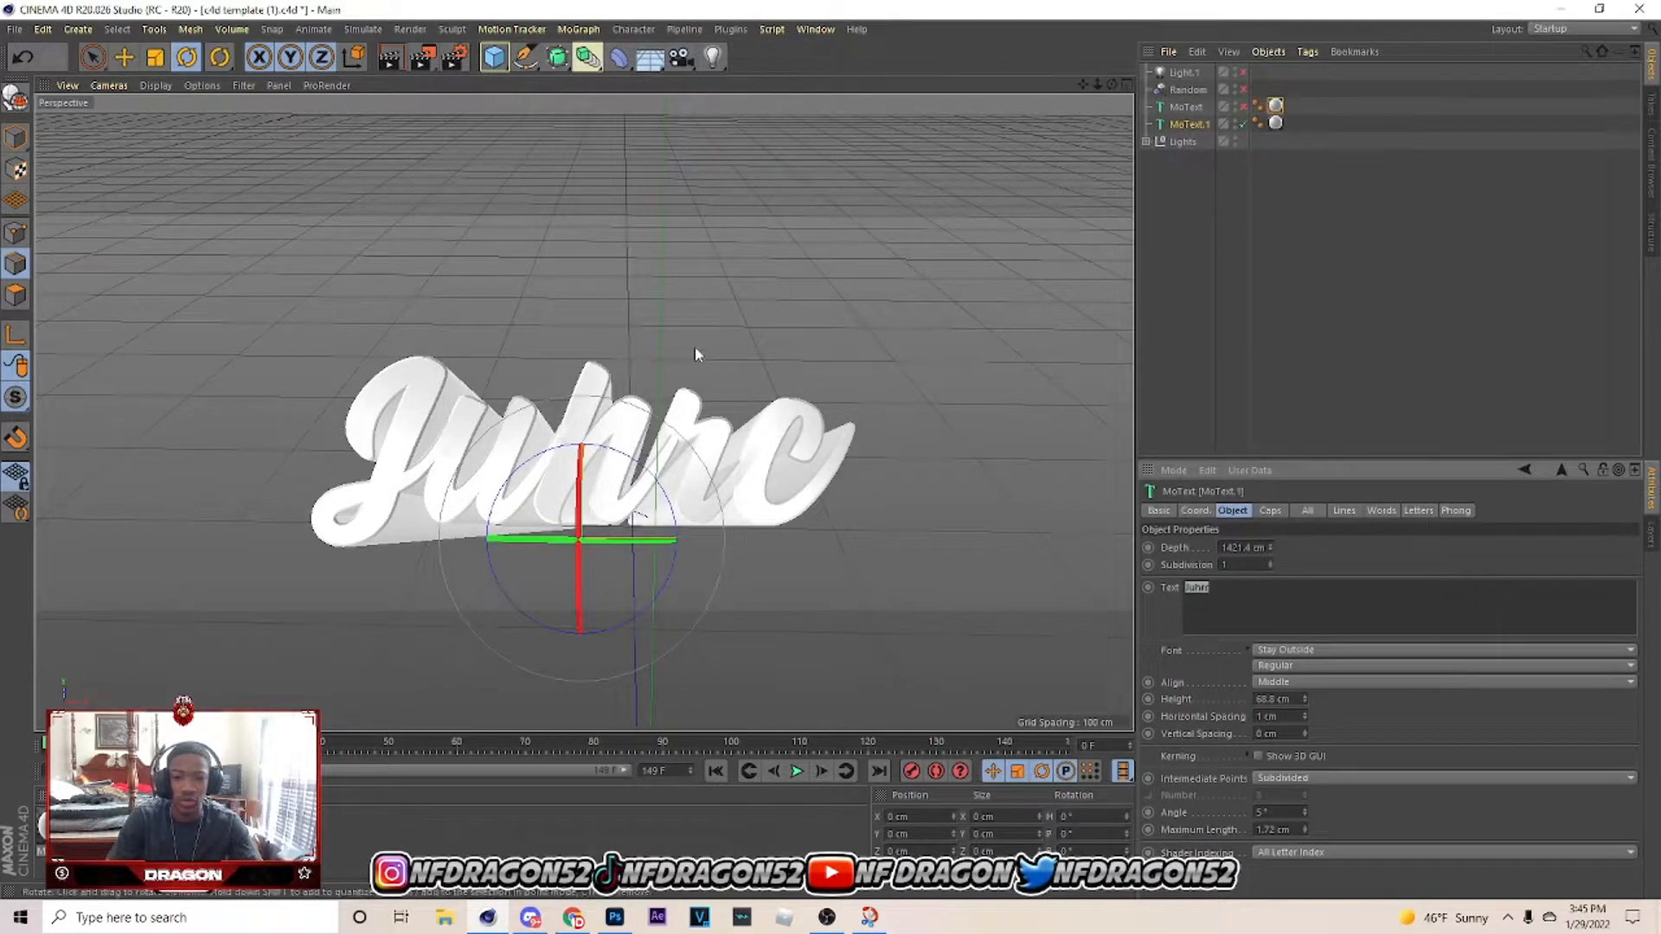
# Switch to Photoshop and open the render scottie 3d textJuhr1.png from the Downloads folder.
pyautogui.click(614, 917)
pyautogui.click(34, 11)
pyautogui.click(52, 44)
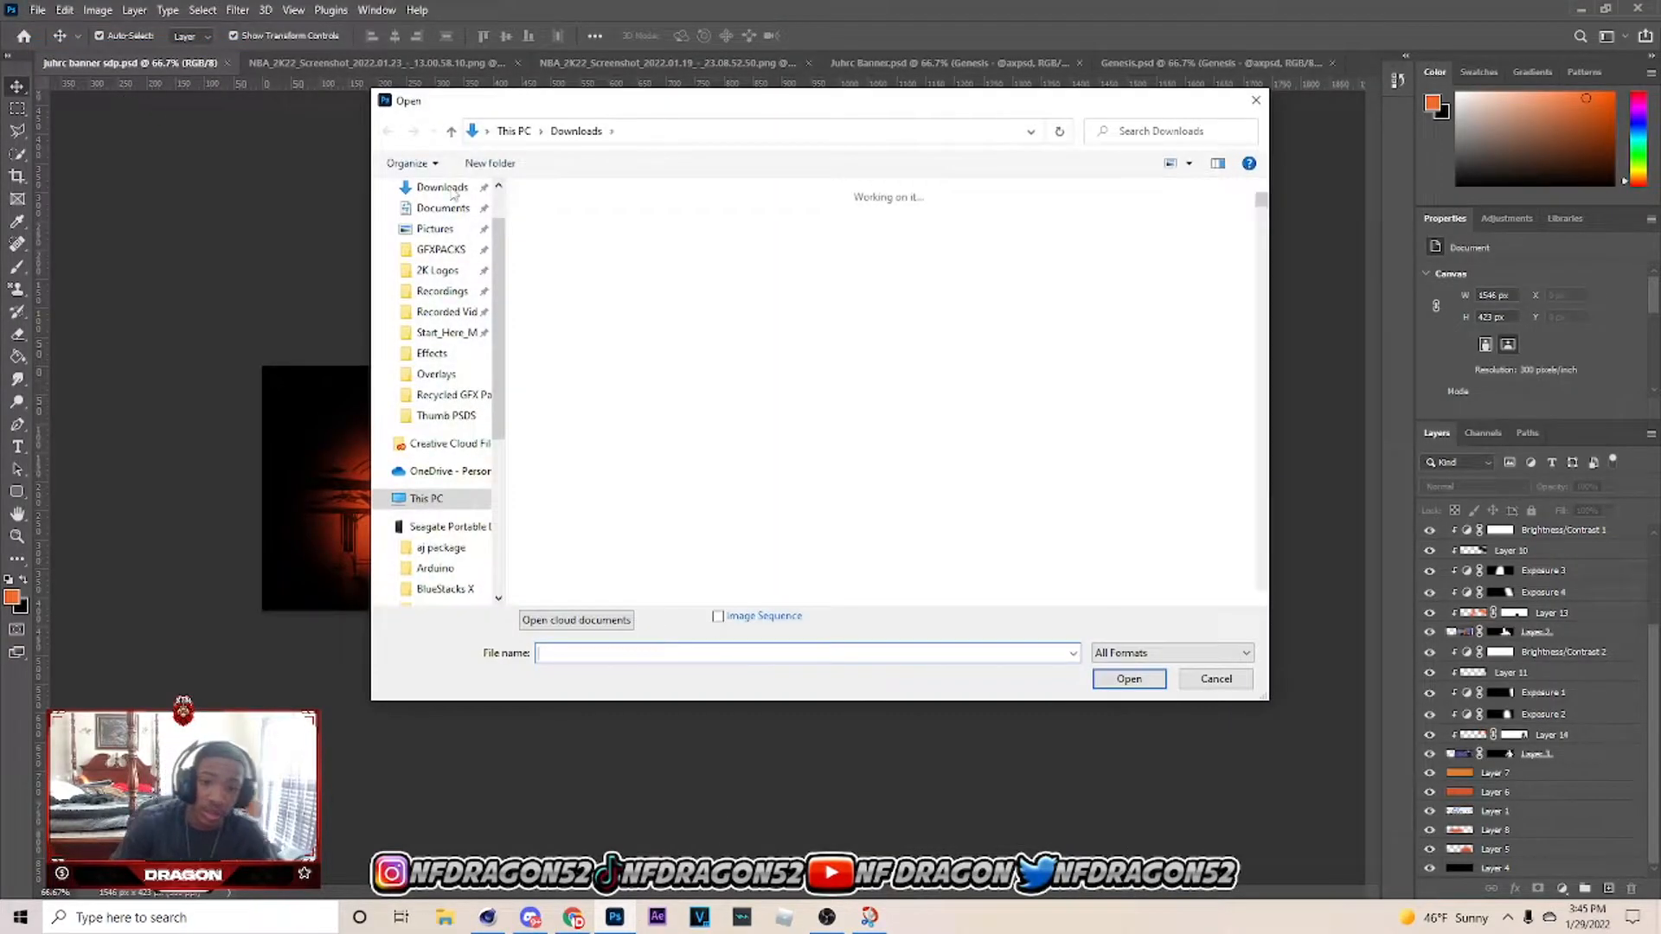
pyautogui.click(585, 283)
pyautogui.click(1130, 680)
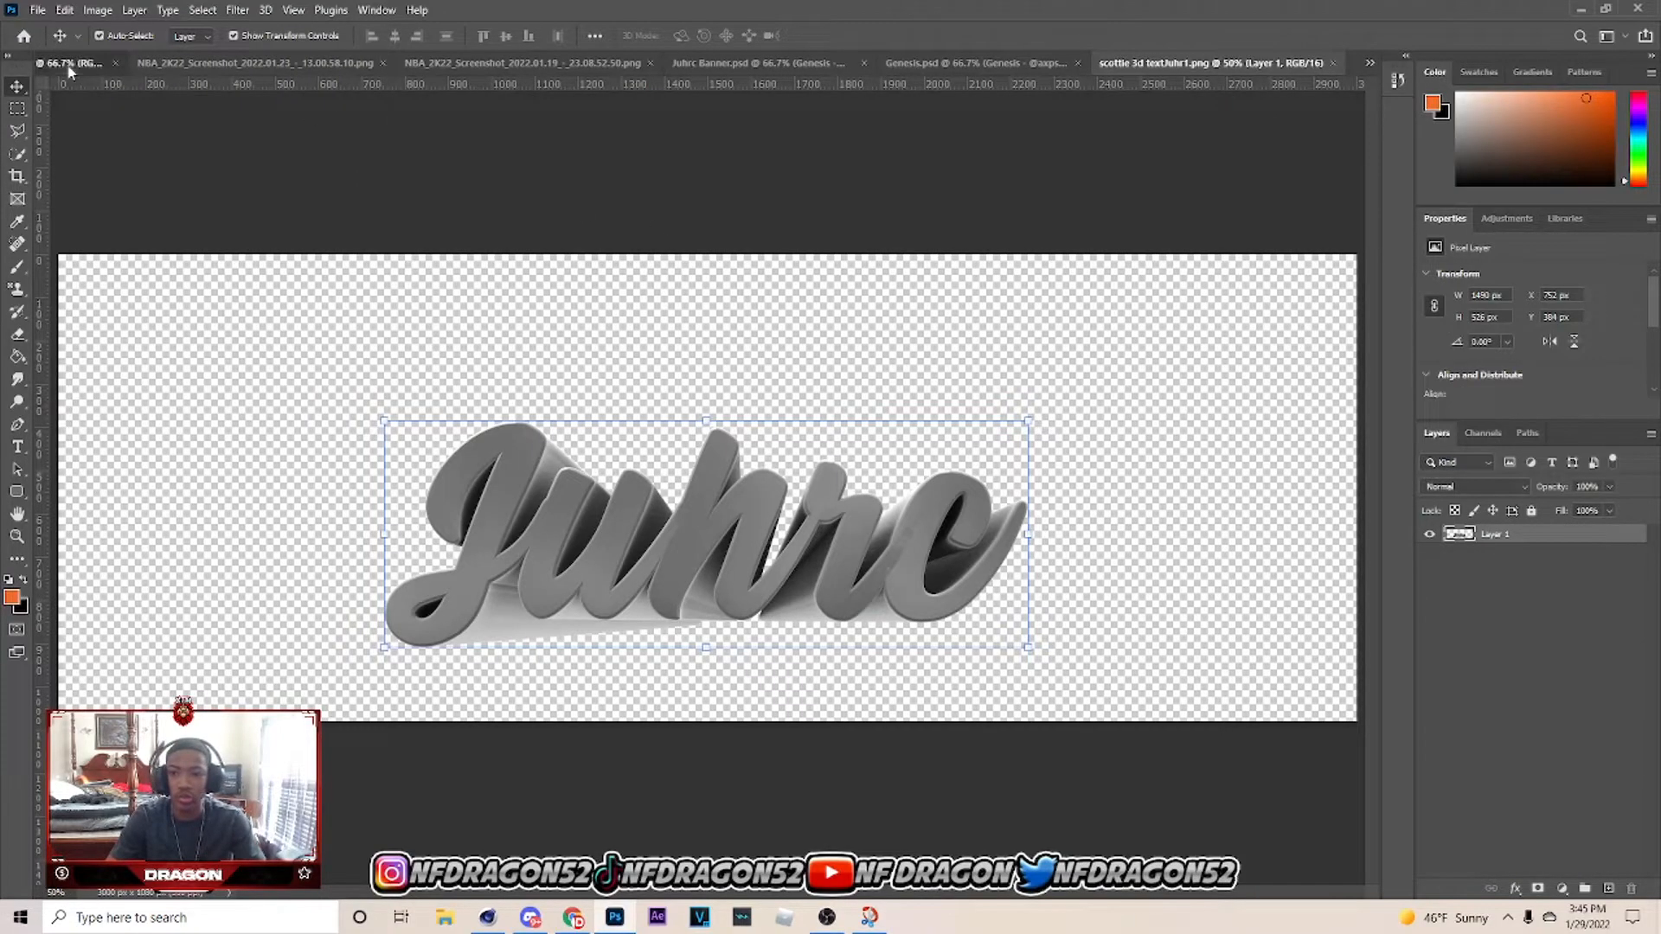
# Copy the 3D Juhrc render into the banner document, directly above Layer 7.
pyautogui.click(67, 64)
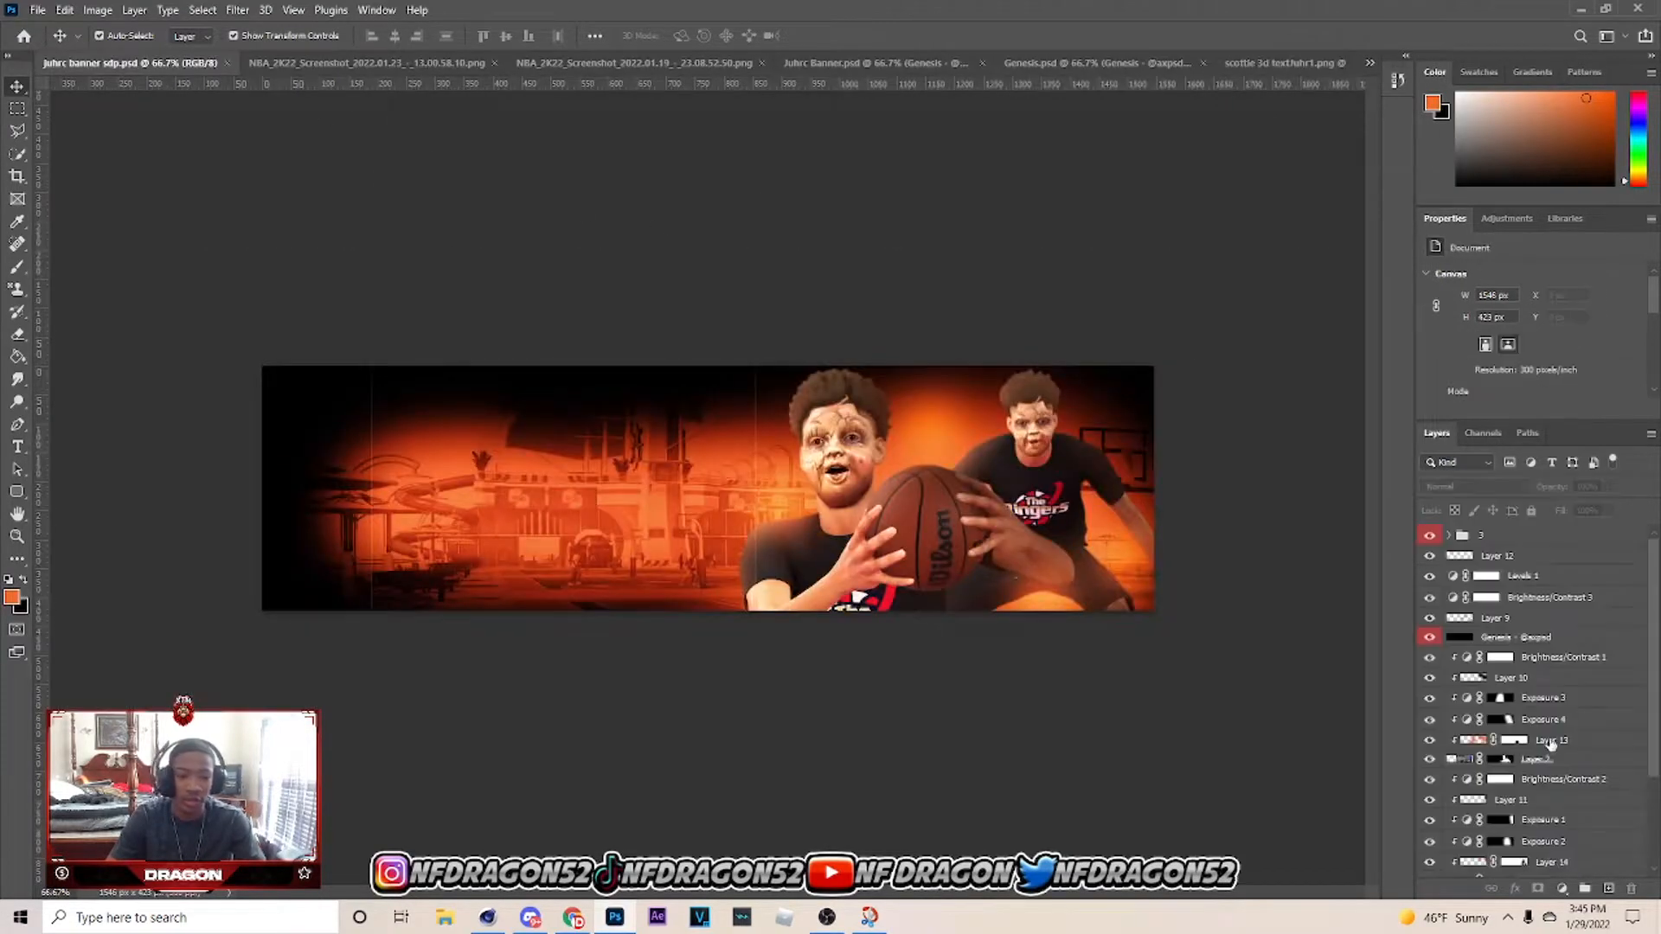
pyautogui.scroll(-3, 1534, 707)
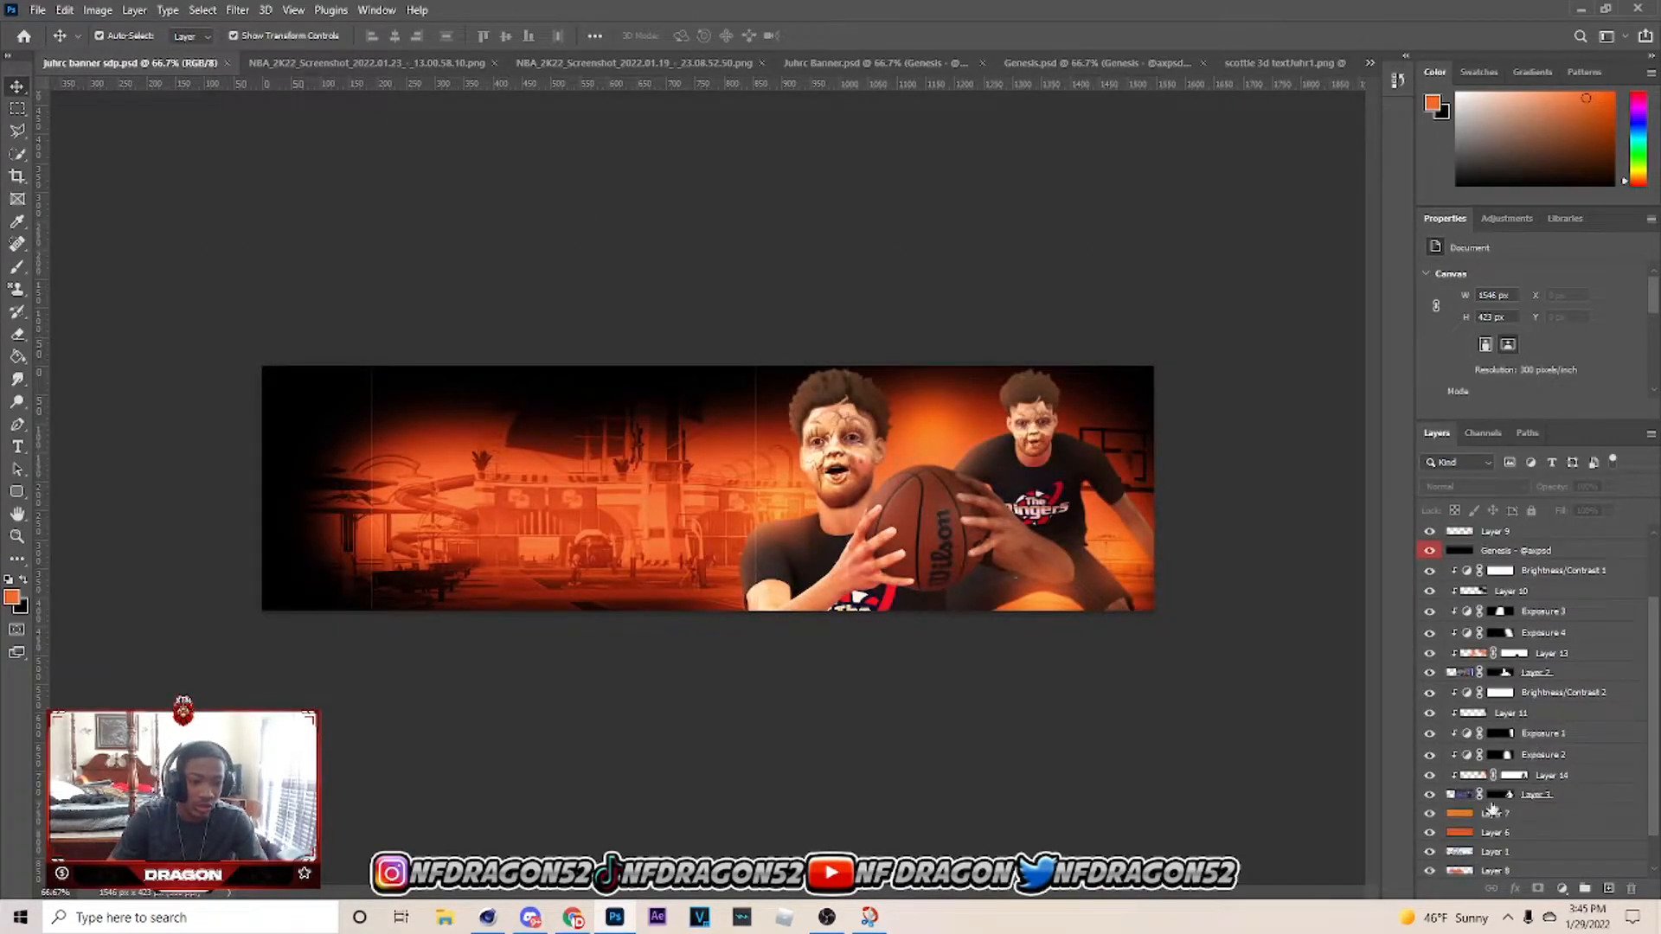
pyautogui.click(1501, 815)
pyautogui.hotkey('ctrl', 'v')
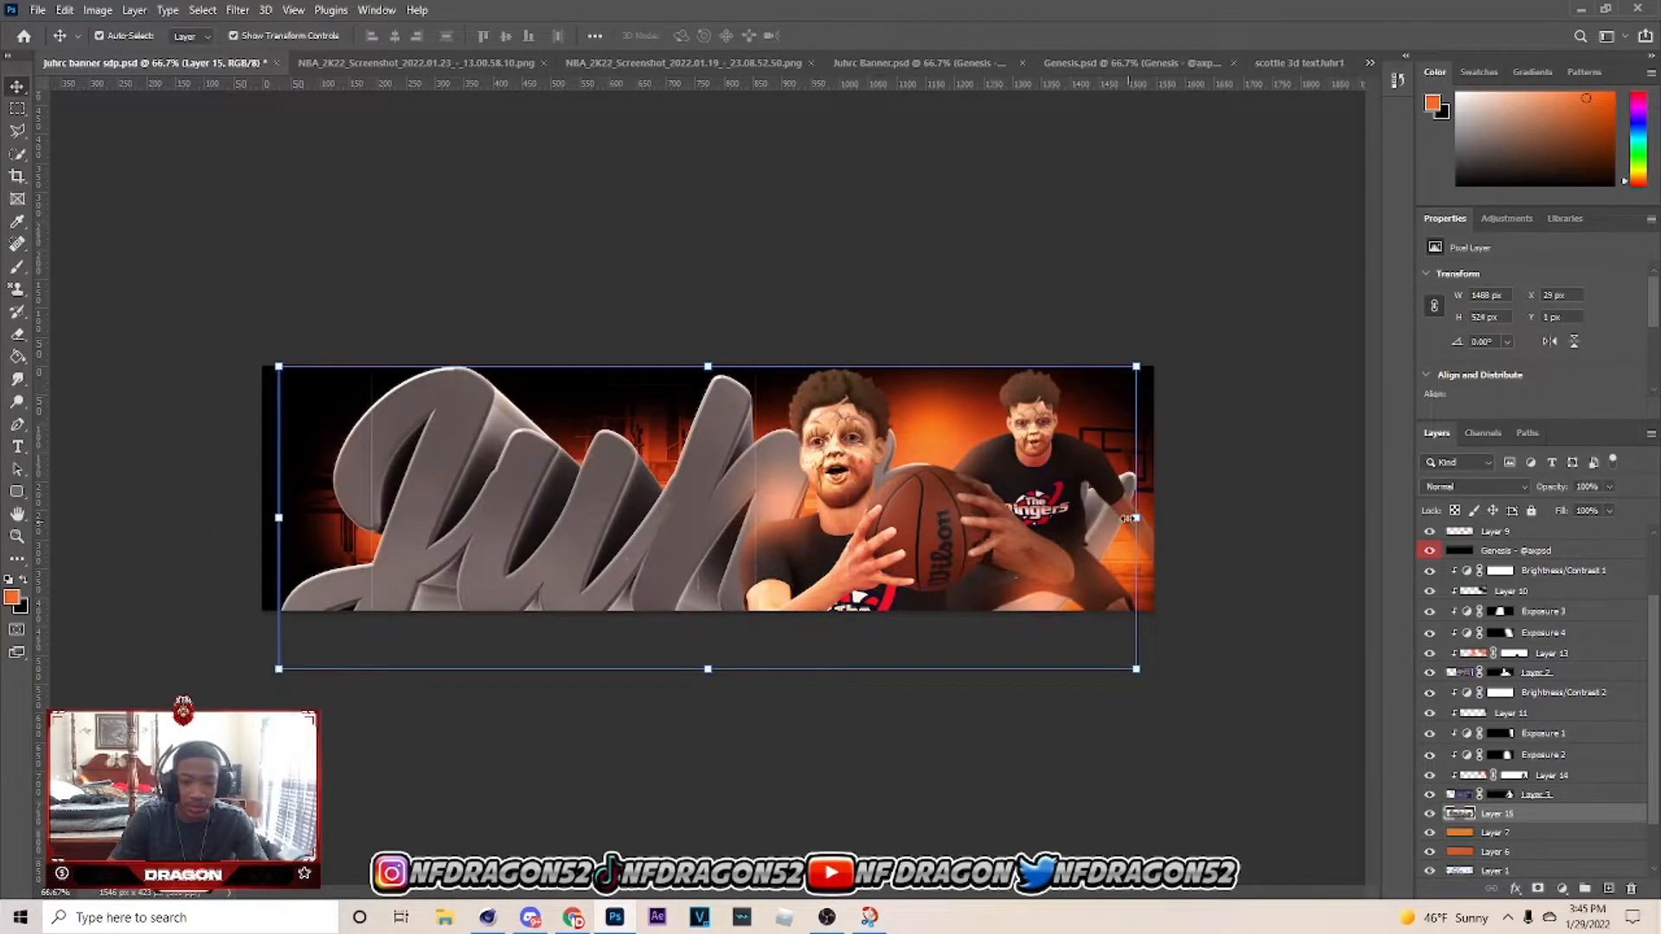
# Scale down the pasted Juhrc text and place it in the empty area beside the players, leaving no layer selected.
pyautogui.hotkey('ctrl', 't')
pyautogui.moveTo(1135, 515); pyautogui.dragTo(711, 536)
pyautogui.moveTo(605, 525); pyautogui.dragTo(626, 507)
pyautogui.moveTo(727, 499); pyautogui.dragTo(704, 525)
pyautogui.click(856, 35)
pyautogui.click(616, 553)
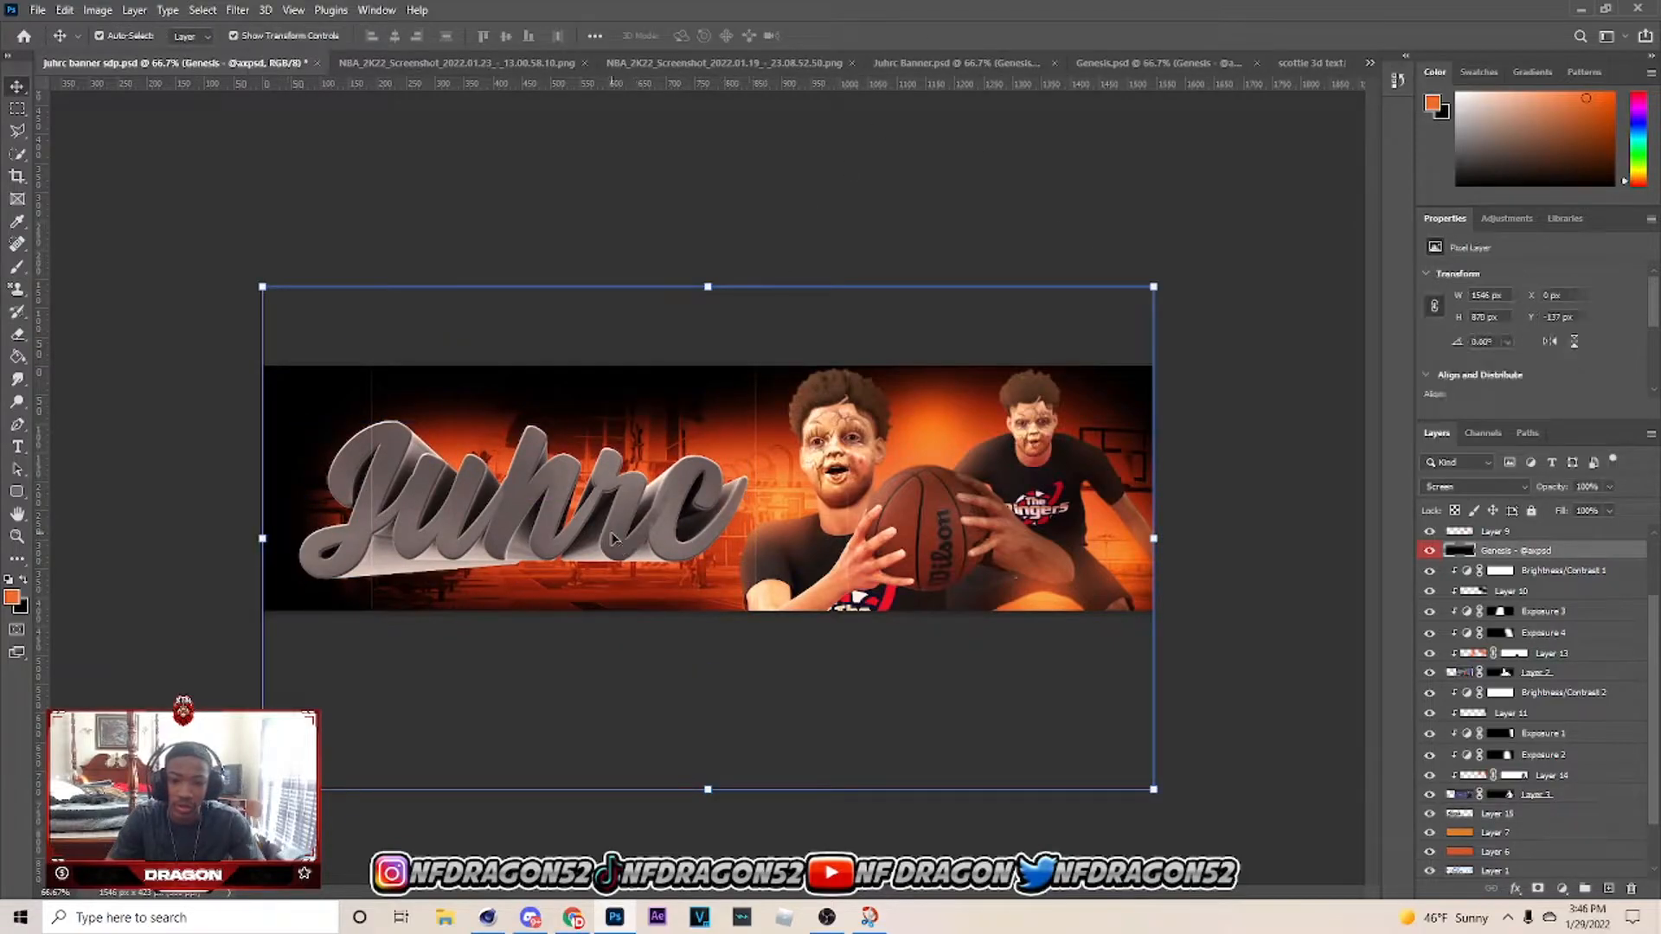
pyautogui.scroll(-1, 1527, 773)
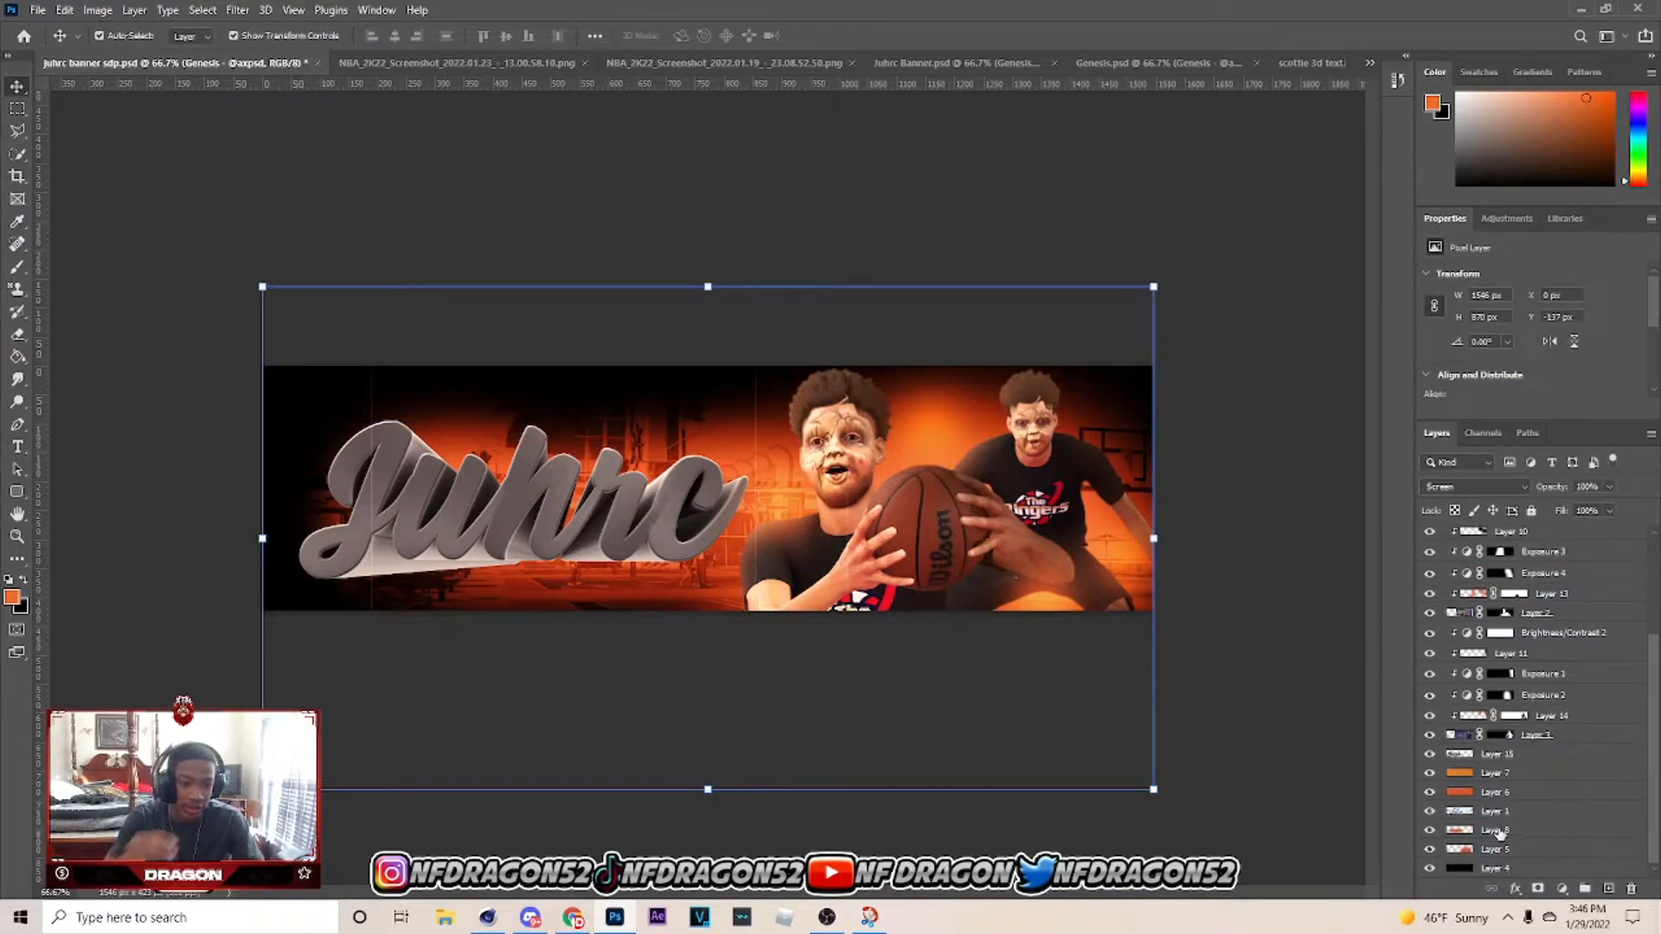
pyautogui.click(1527, 754)
pyautogui.click(953, 278)
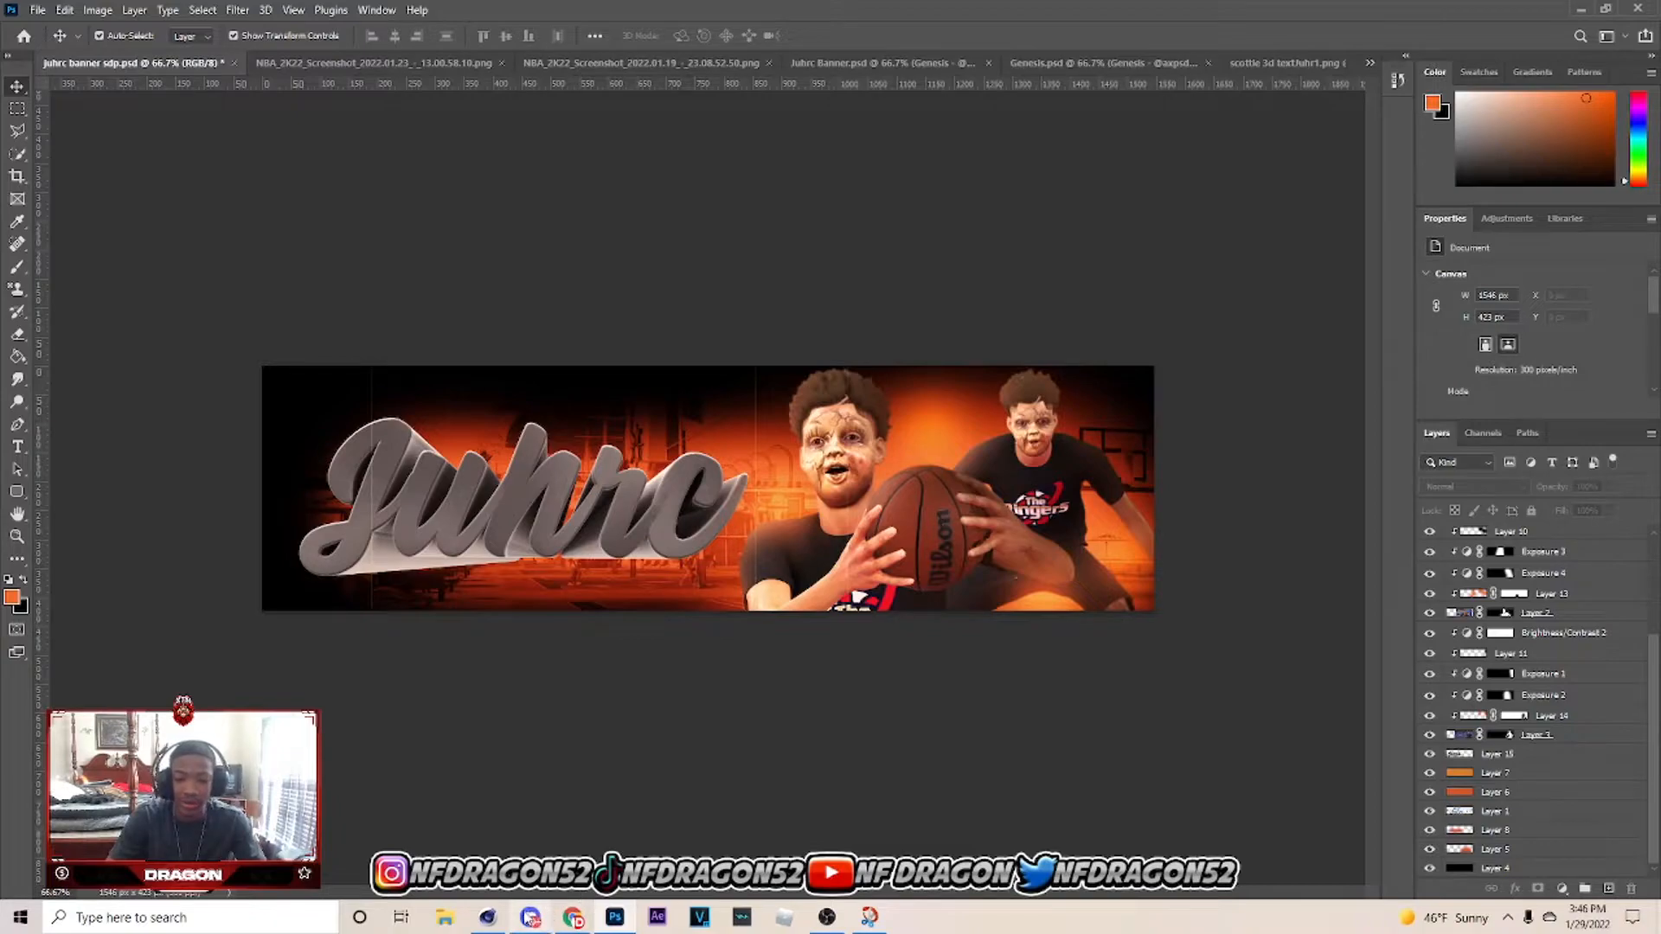
# Switch to Cinema 4D and set the extrusion depth of the Juhrc text to 0 cm.
pyautogui.click(487, 917)
pyautogui.click(1302, 589)
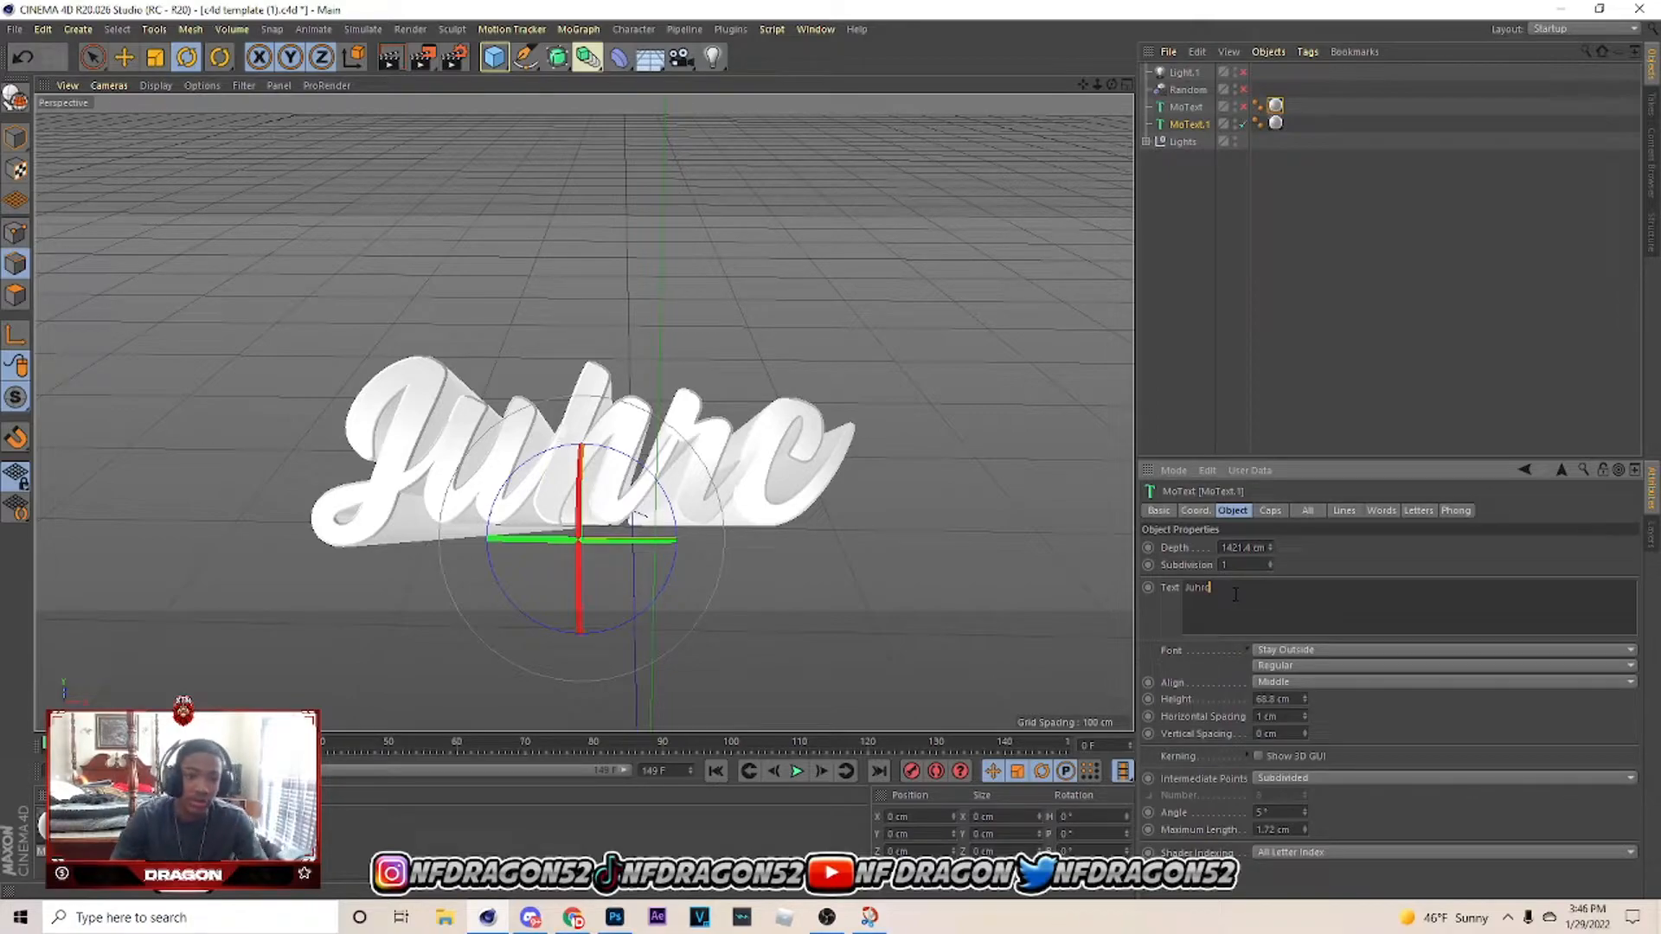
pyautogui.doubleClick(1243, 548)
pyautogui.write('0')
pyautogui.press('Return')
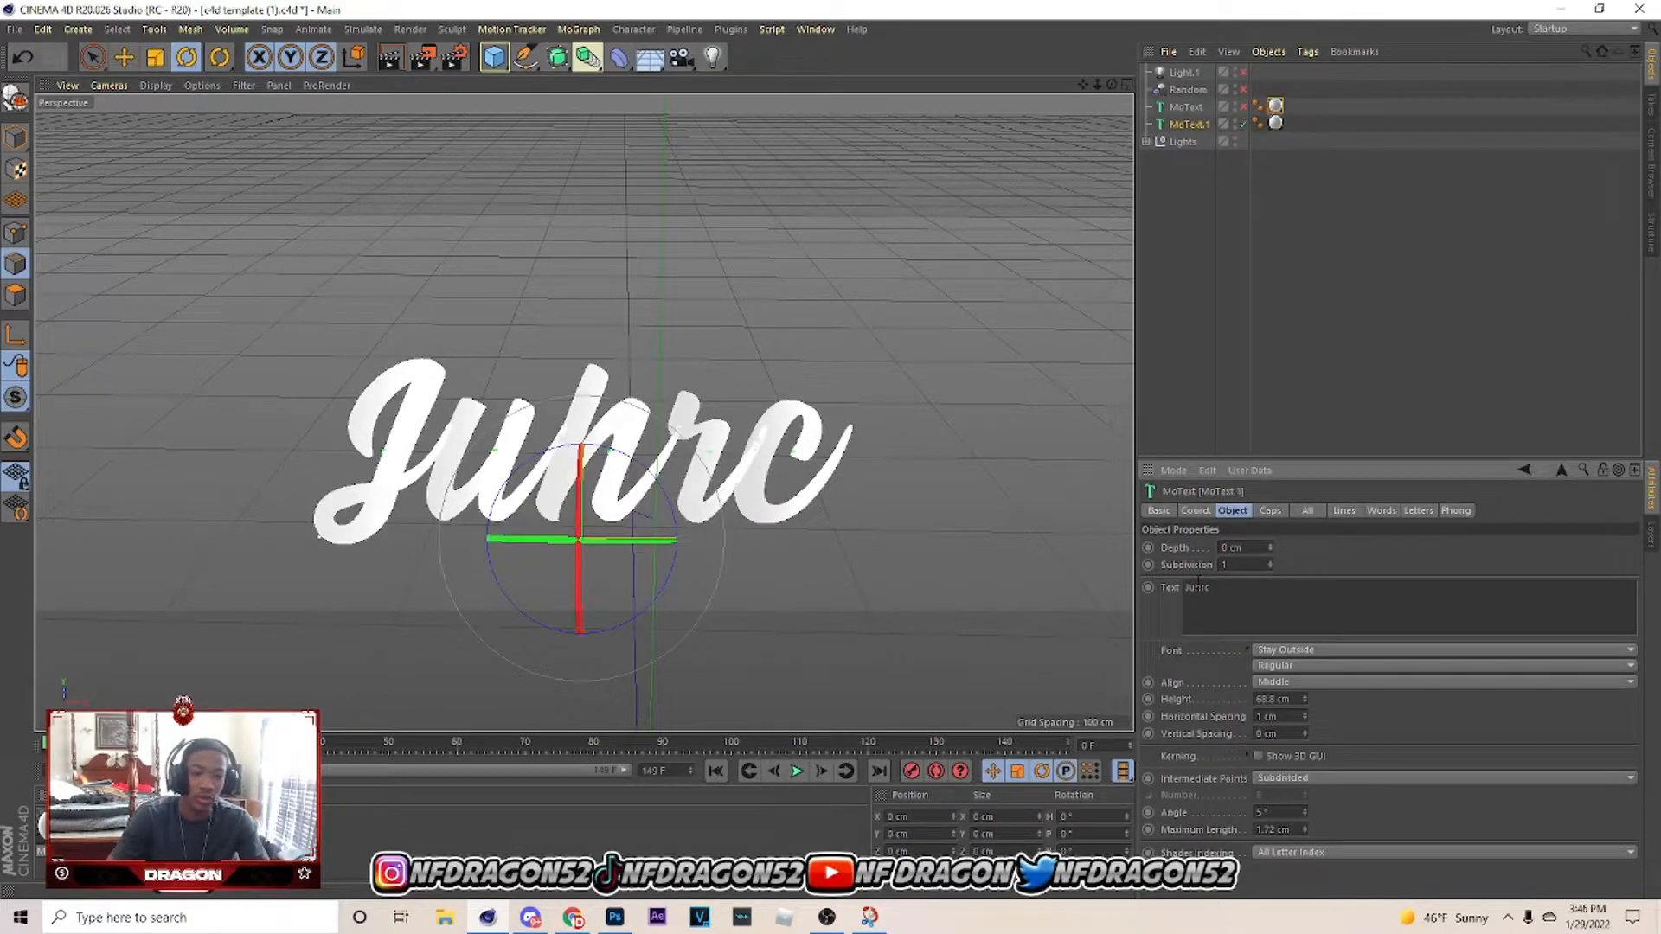
# Set the render output file to scottie 3d textJuhr12 and render the flat Juhrc text to the Picture Viewer.
pyautogui.click(454, 57)
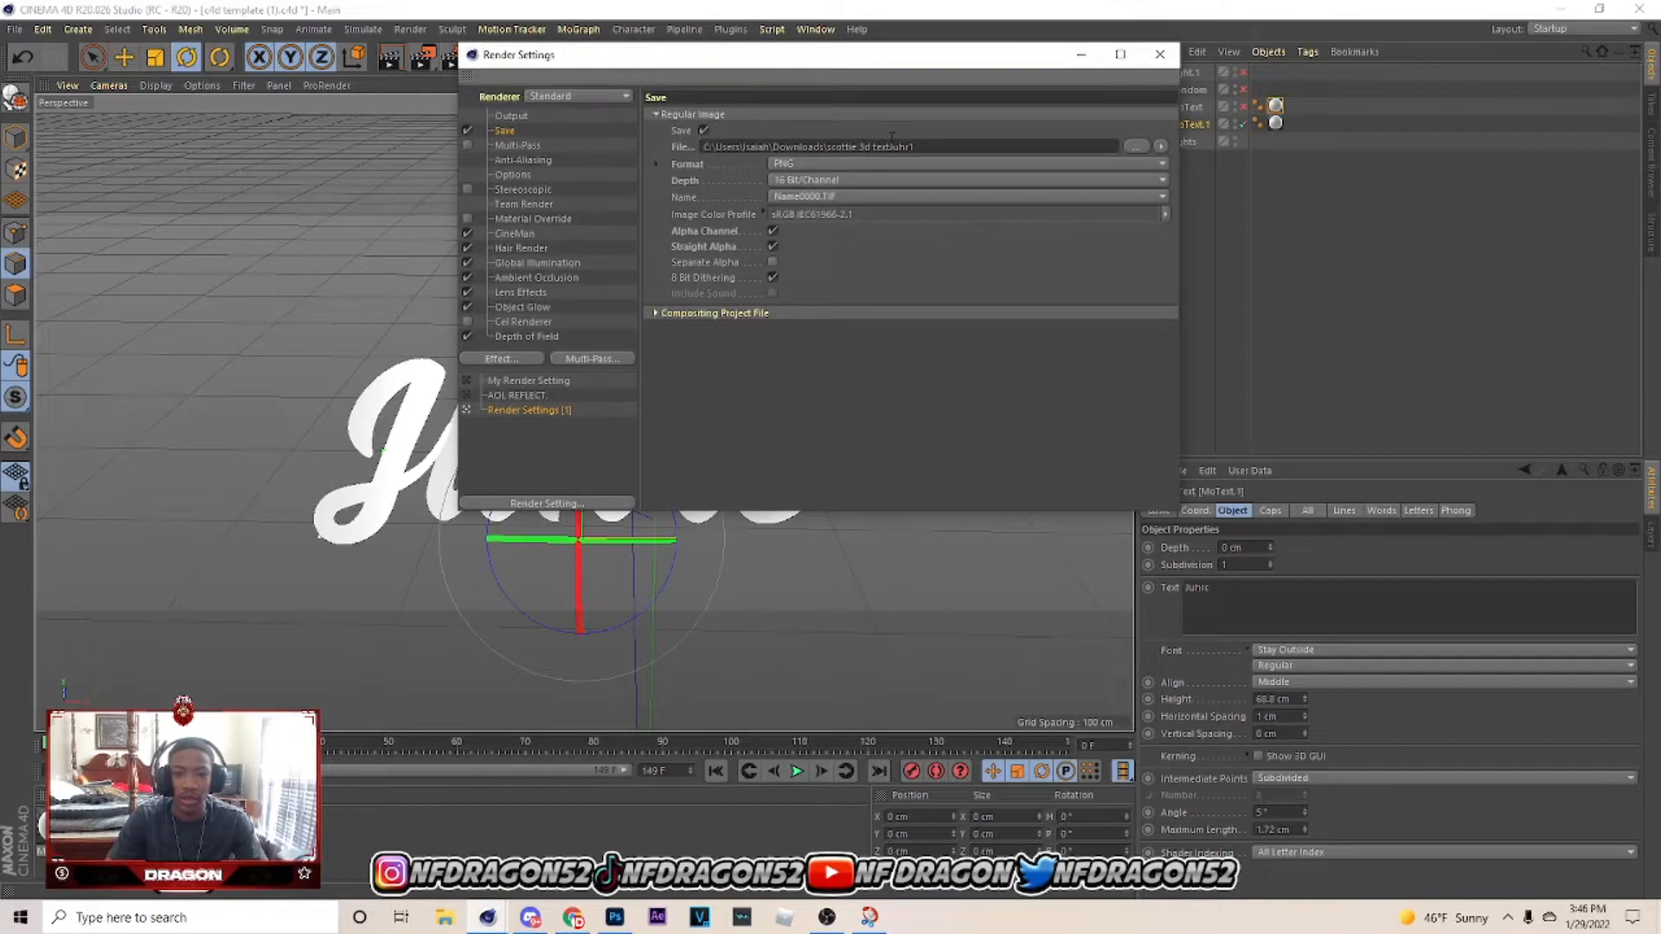
pyautogui.click(1160, 54)
pyautogui.click(424, 59)
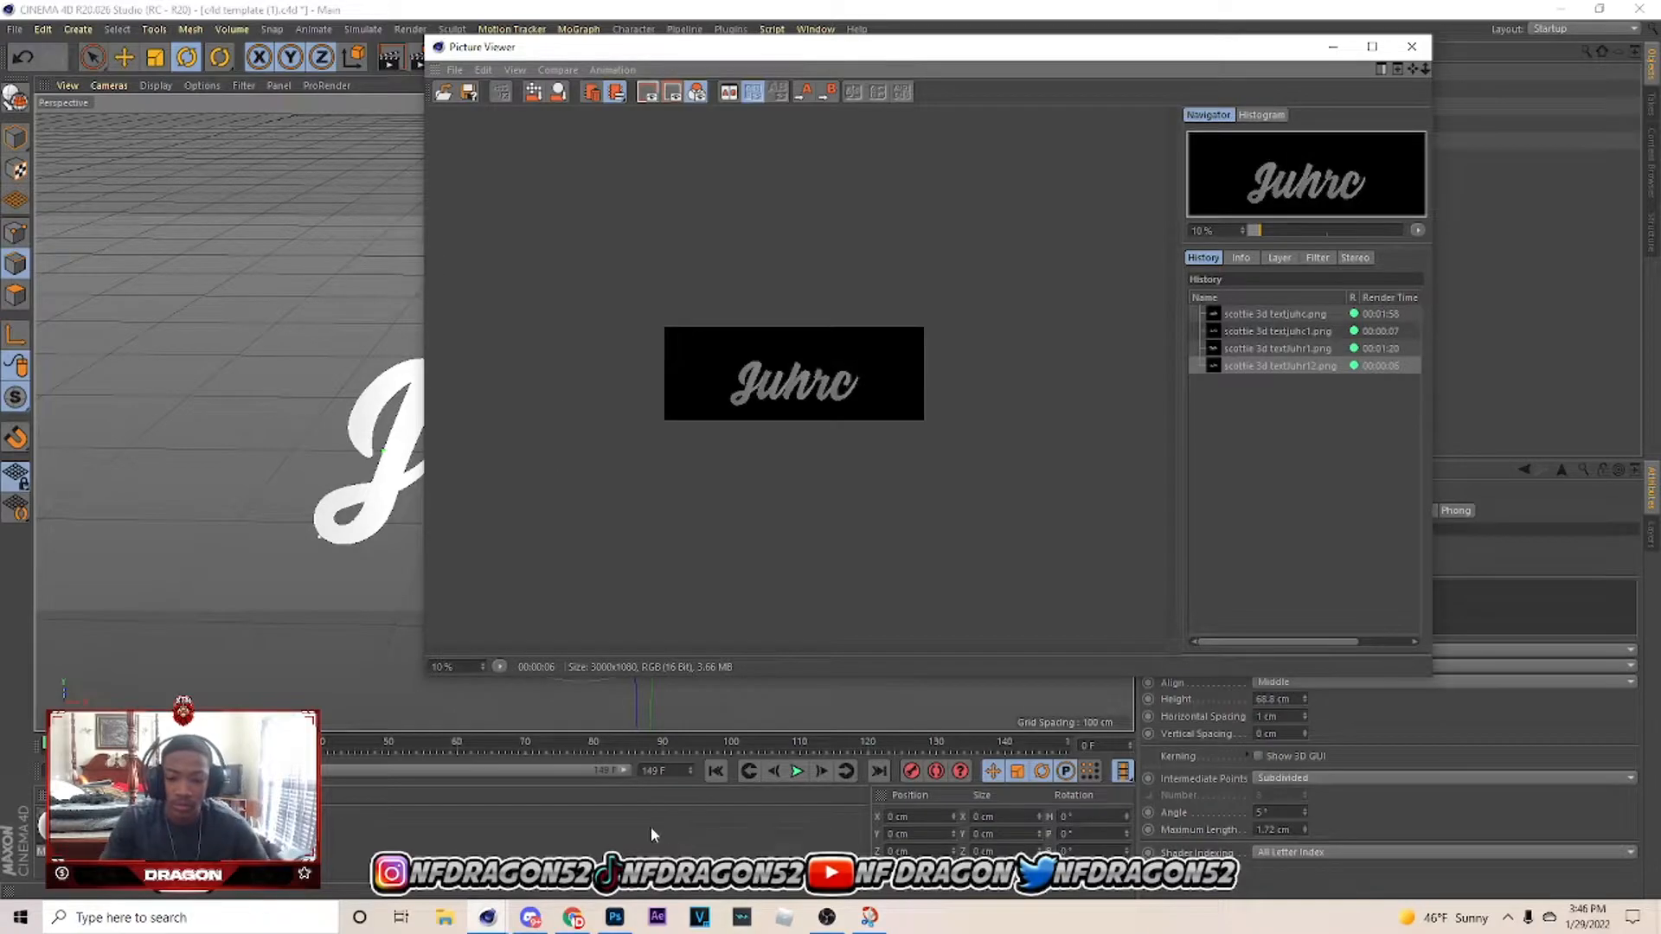
# Switch to Photoshop and open the flat text render scottie 3d textJuhr12.png from the Downloads folder.
pyautogui.click(615, 917)
pyautogui.click(38, 11)
pyautogui.click(57, 45)
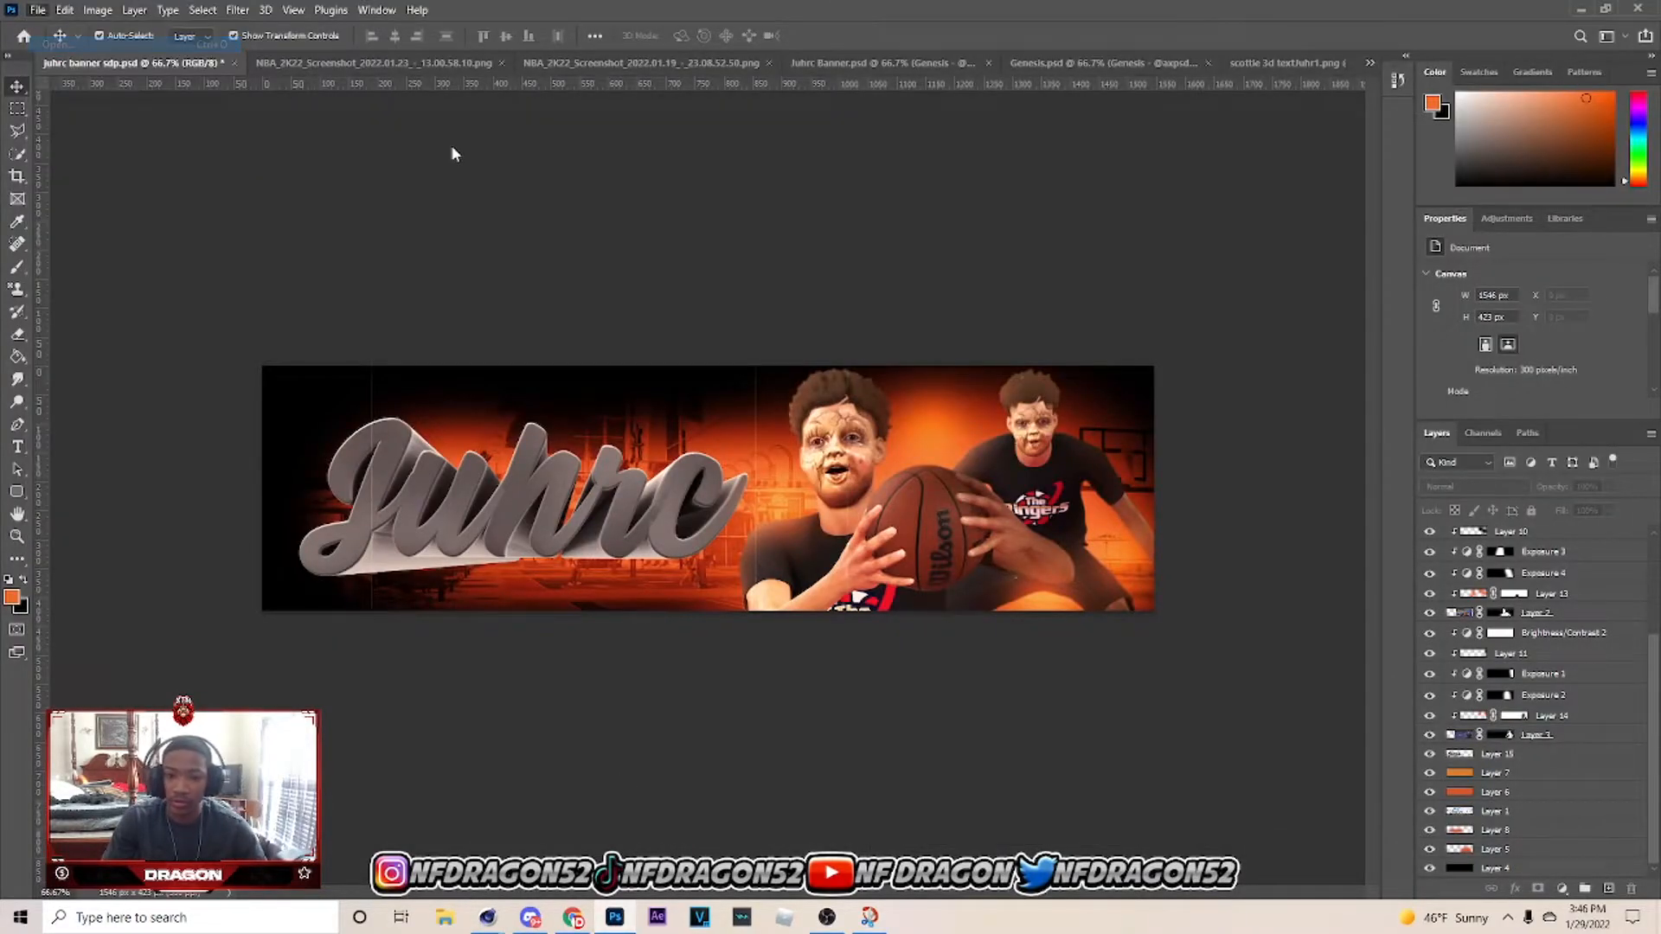
pyautogui.click(578, 260)
pyautogui.click(1146, 678)
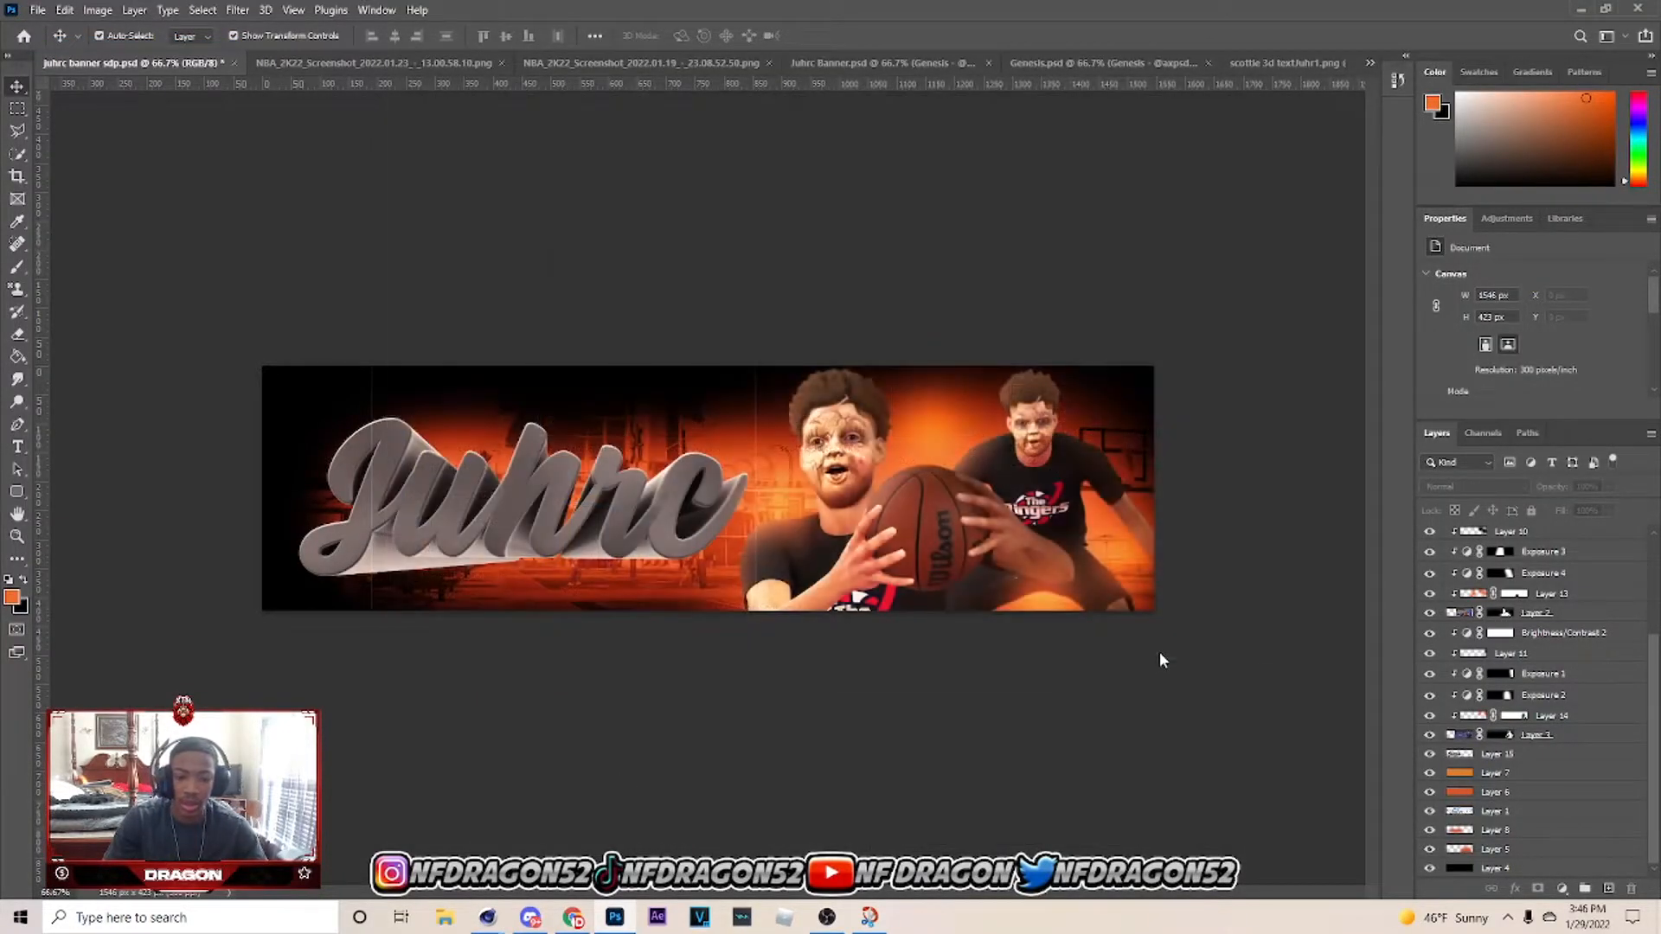
# Return to the banner document and rename the 3D text layer, Layer 15, as Juhrc 1.
pyautogui.click(118, 67)
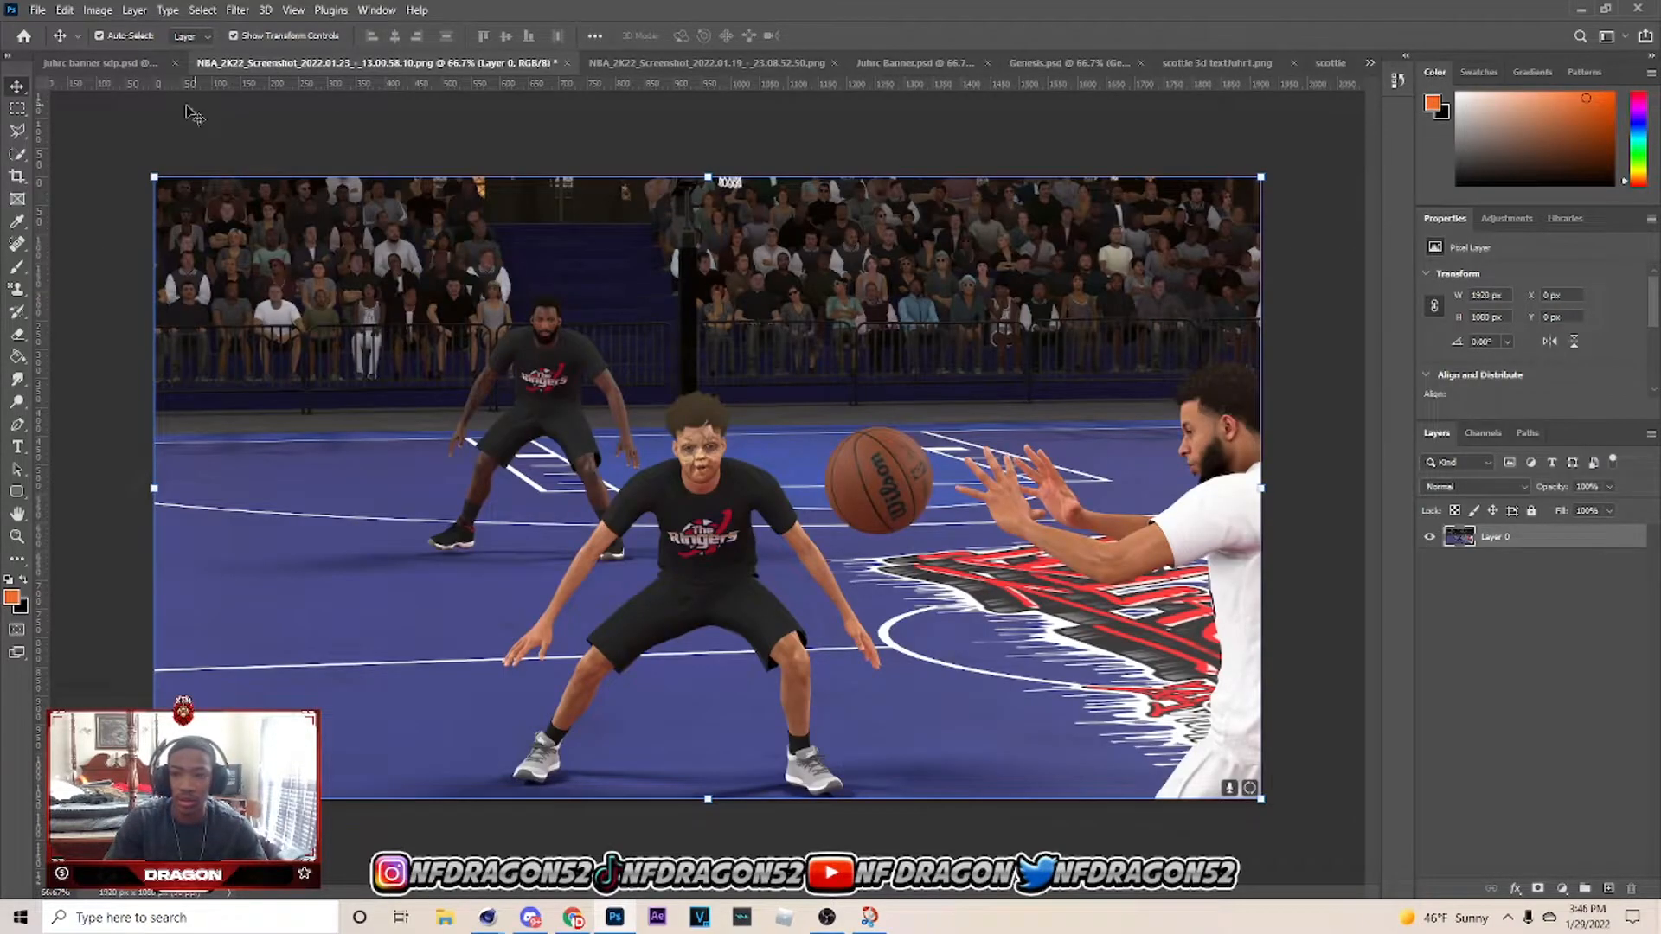
pyautogui.click(108, 63)
pyautogui.scroll(-4, 1419, 727)
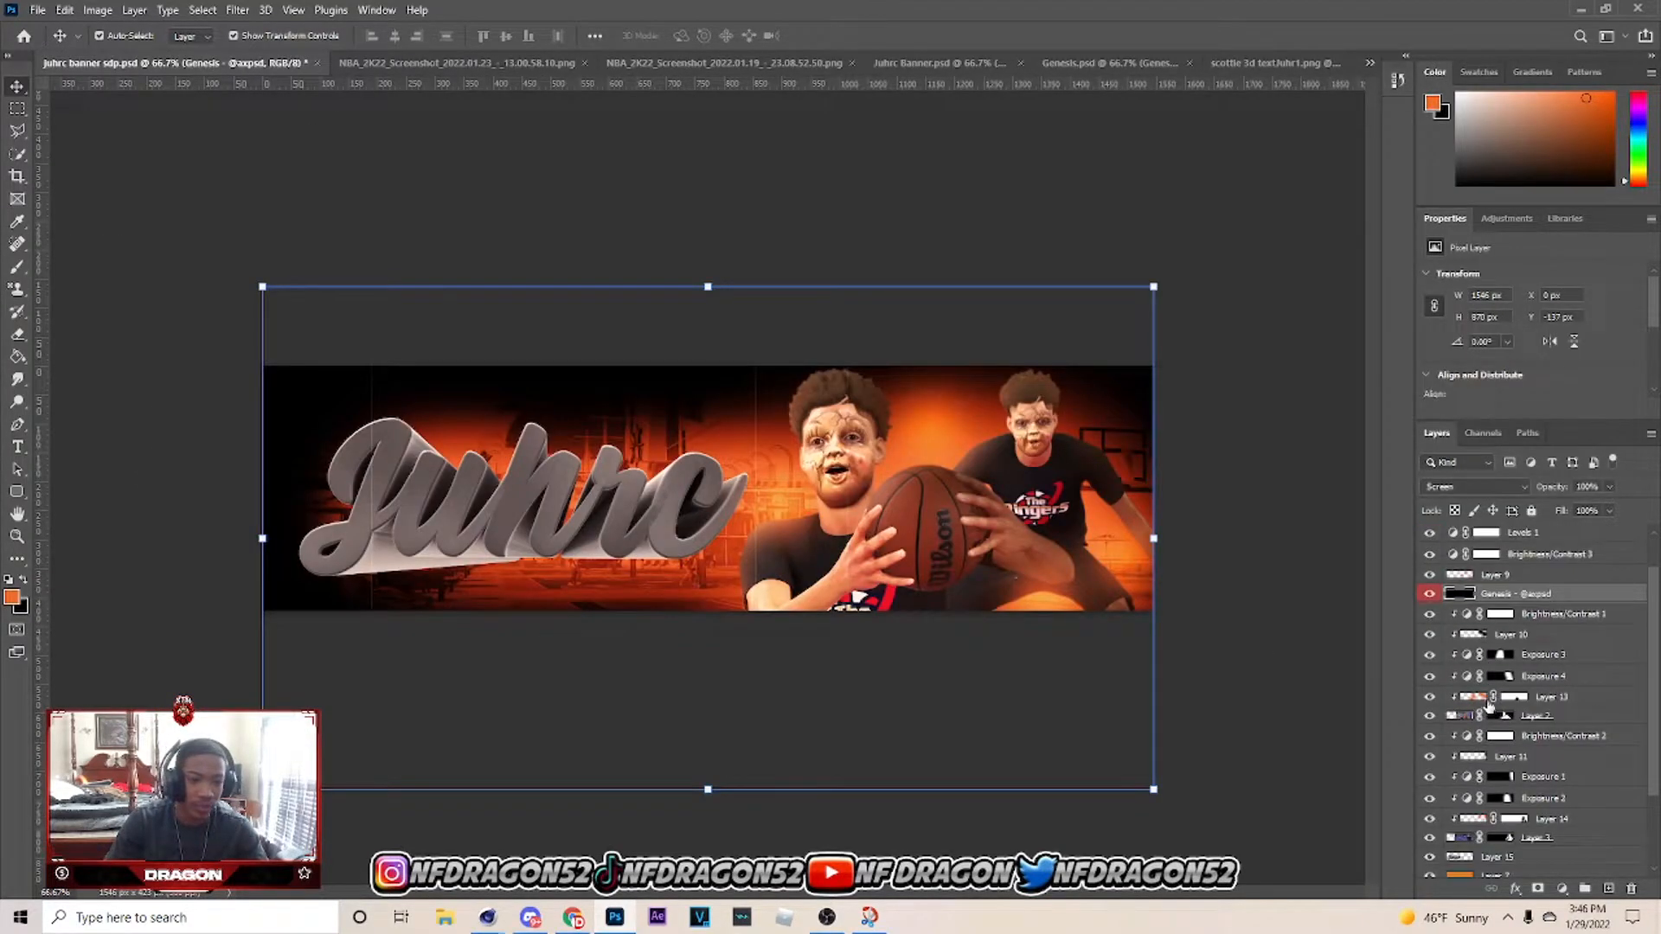
pyautogui.doubleClick(1499, 752)
pyautogui.write('Juhr')
pyautogui.press('Return')
# Paste the flat Juhrc render above the Juhrc 1 layer, scale it to 52.68% and align it with the front face of the 3D text.
pyautogui.hotkey('ctrl', 'v')
pyautogui.click(1132, 515)
pyautogui.moveTo(1132, 515); pyautogui.dragTo(690, 521)
pyautogui.moveTo(568, 534); pyautogui.dragTo(586, 527)
pyautogui.moveTo(708, 505); pyautogui.dragTo(751, 514)
pyautogui.moveTo(717, 551); pyautogui.dragTo(748, 502)
pyautogui.press('Left')
pyautogui.press('Left')
pyautogui.press('Left')
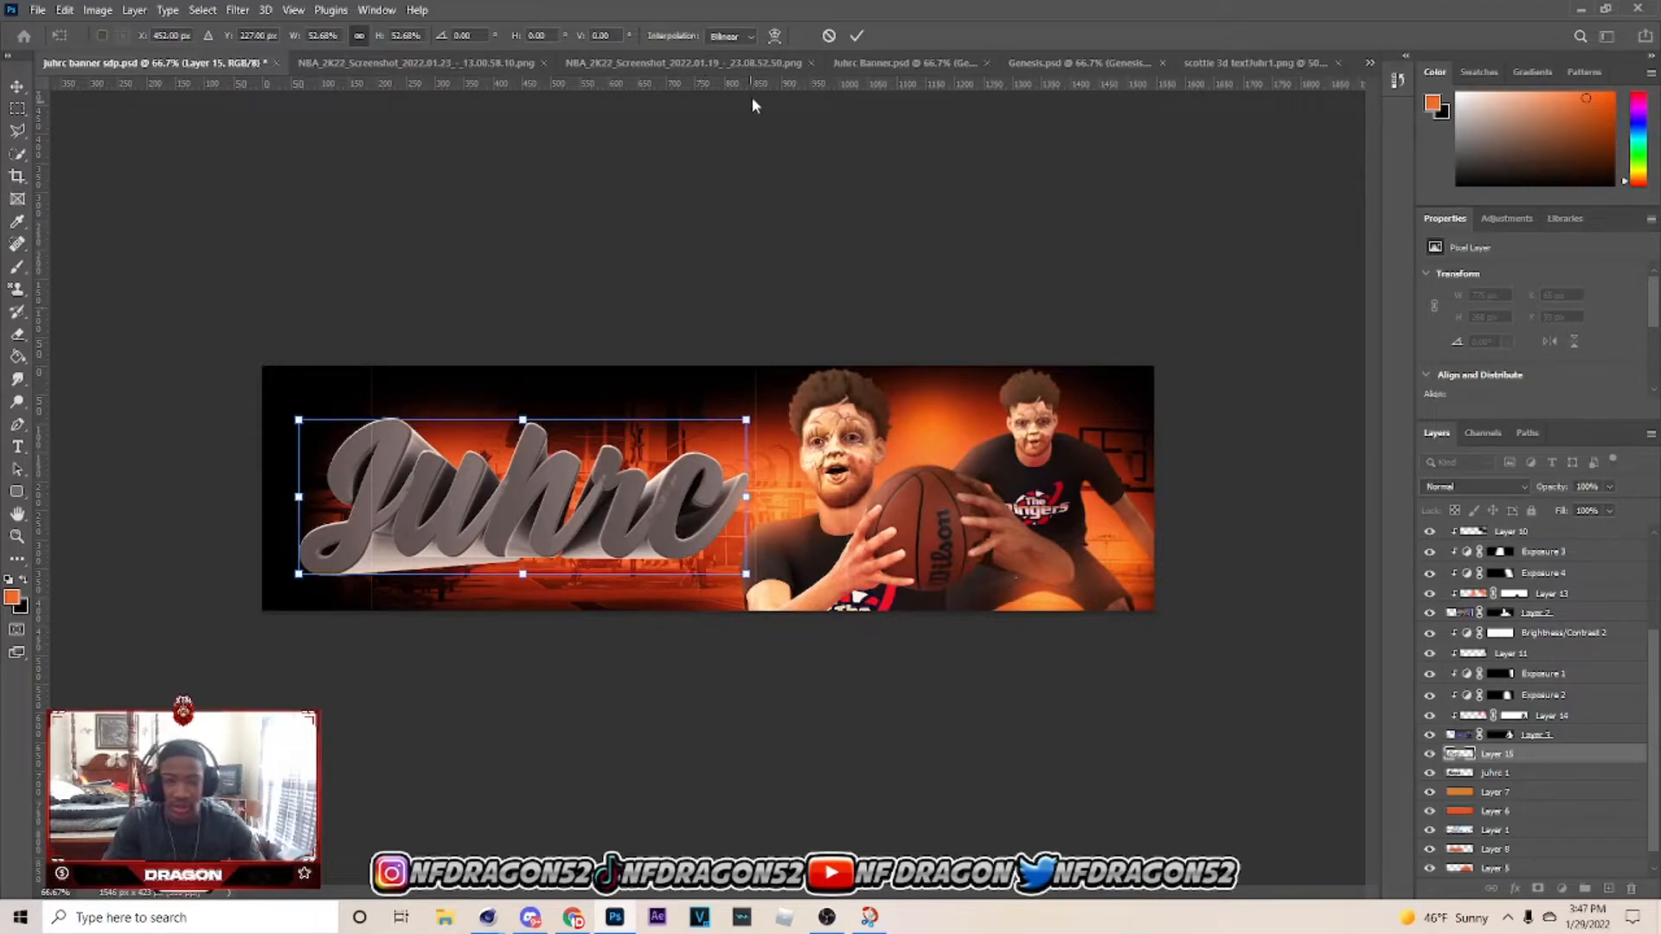
# Commit the transform of the Juhrc text face and enable a Gradient Overlay on that layer, Layer 15.
pyautogui.click(856, 35)
pyautogui.click(1254, 582)
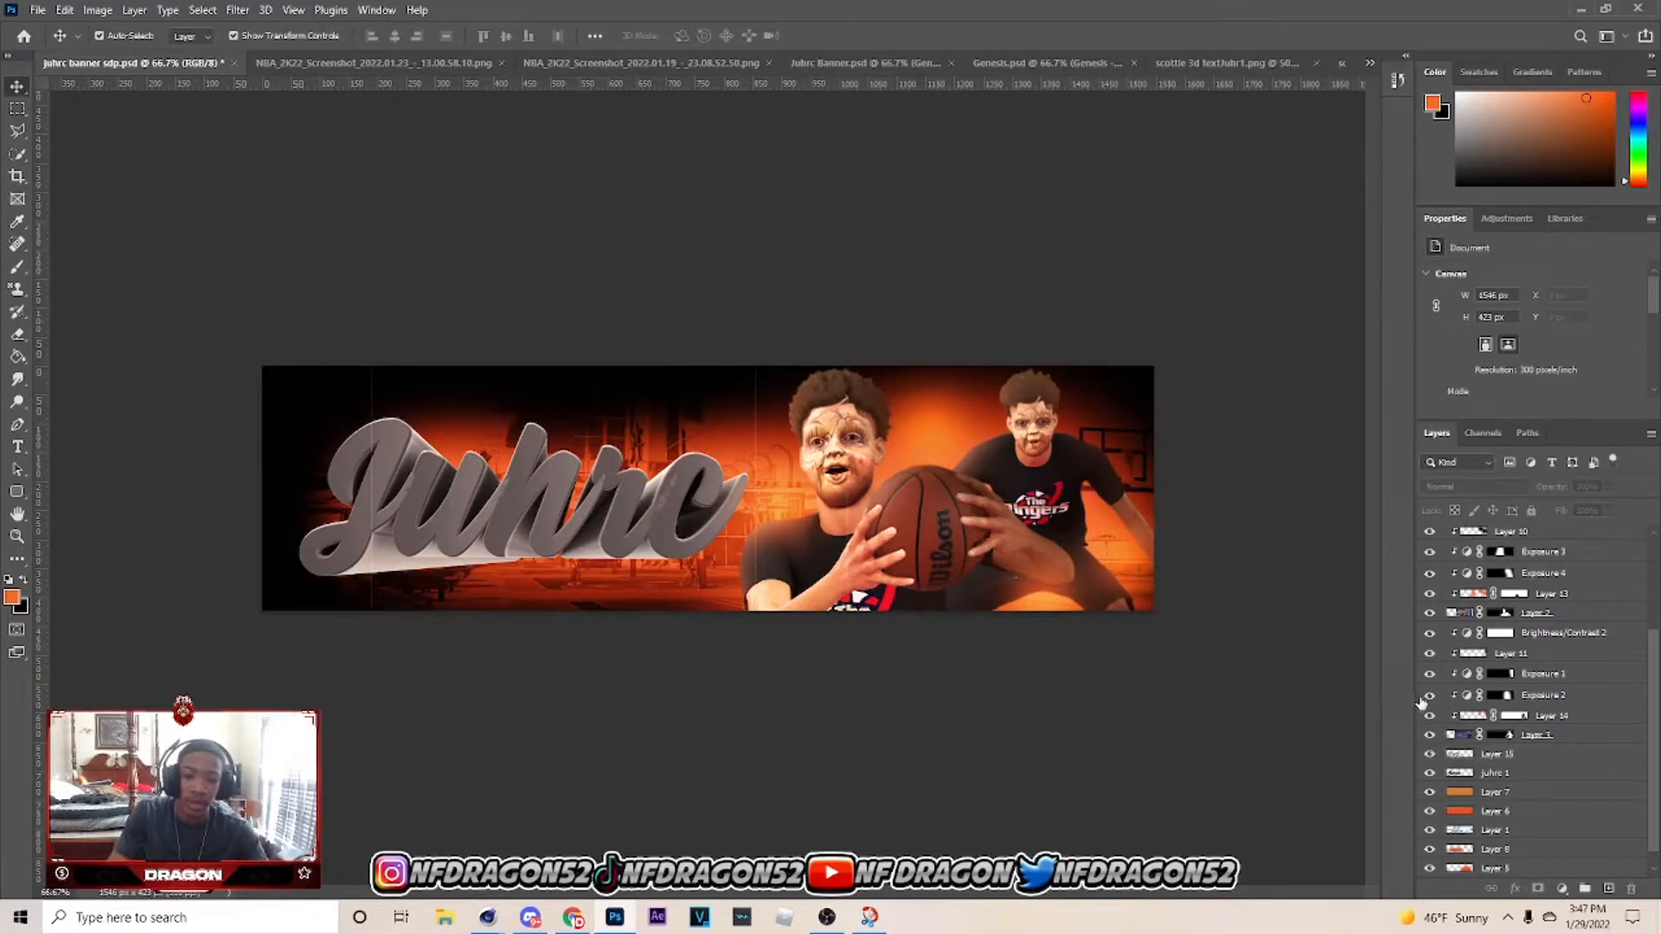
pyautogui.click(1486, 755)
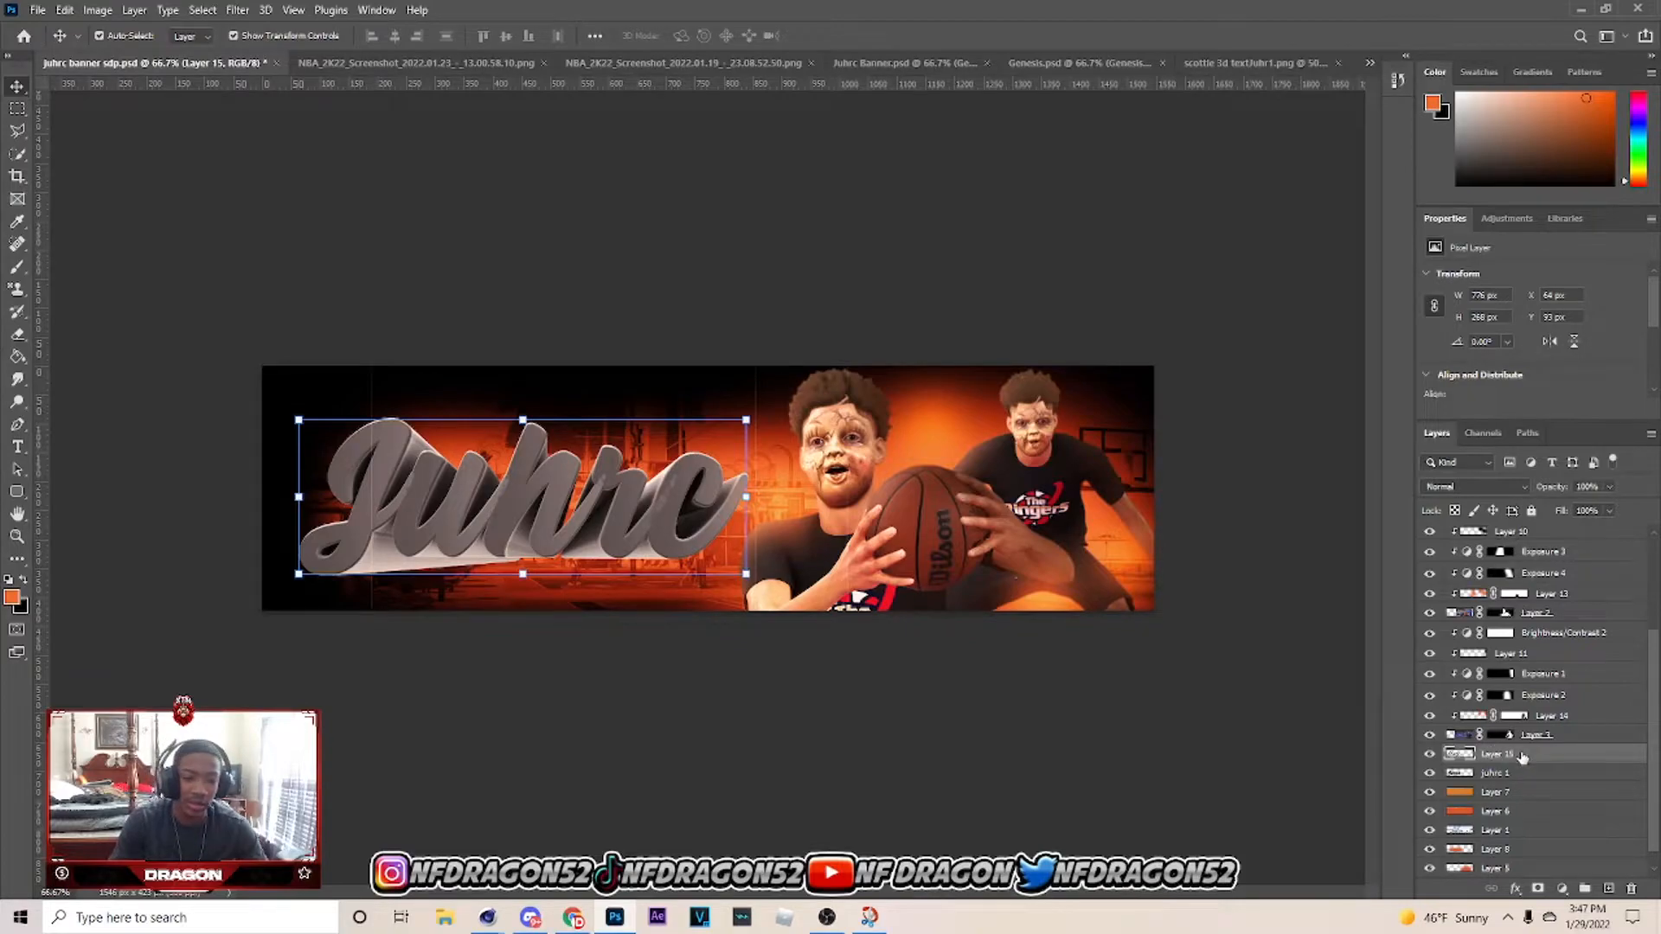
pyautogui.rightClick(1525, 757)
pyautogui.click(1485, 56)
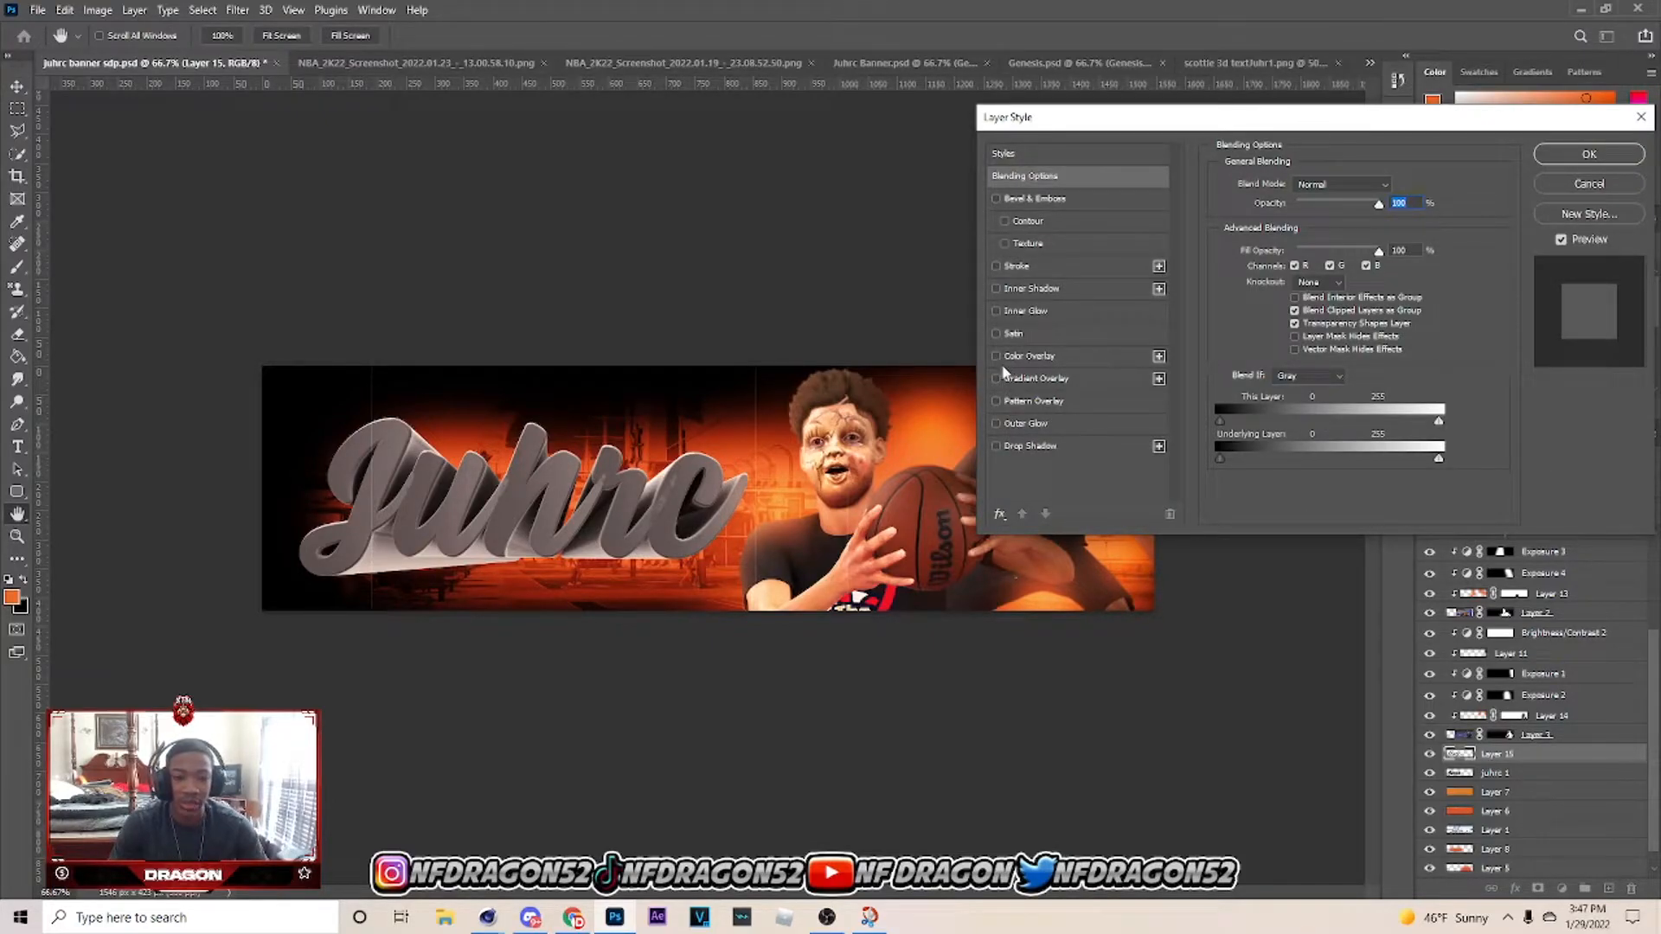
pyautogui.click(997, 376)
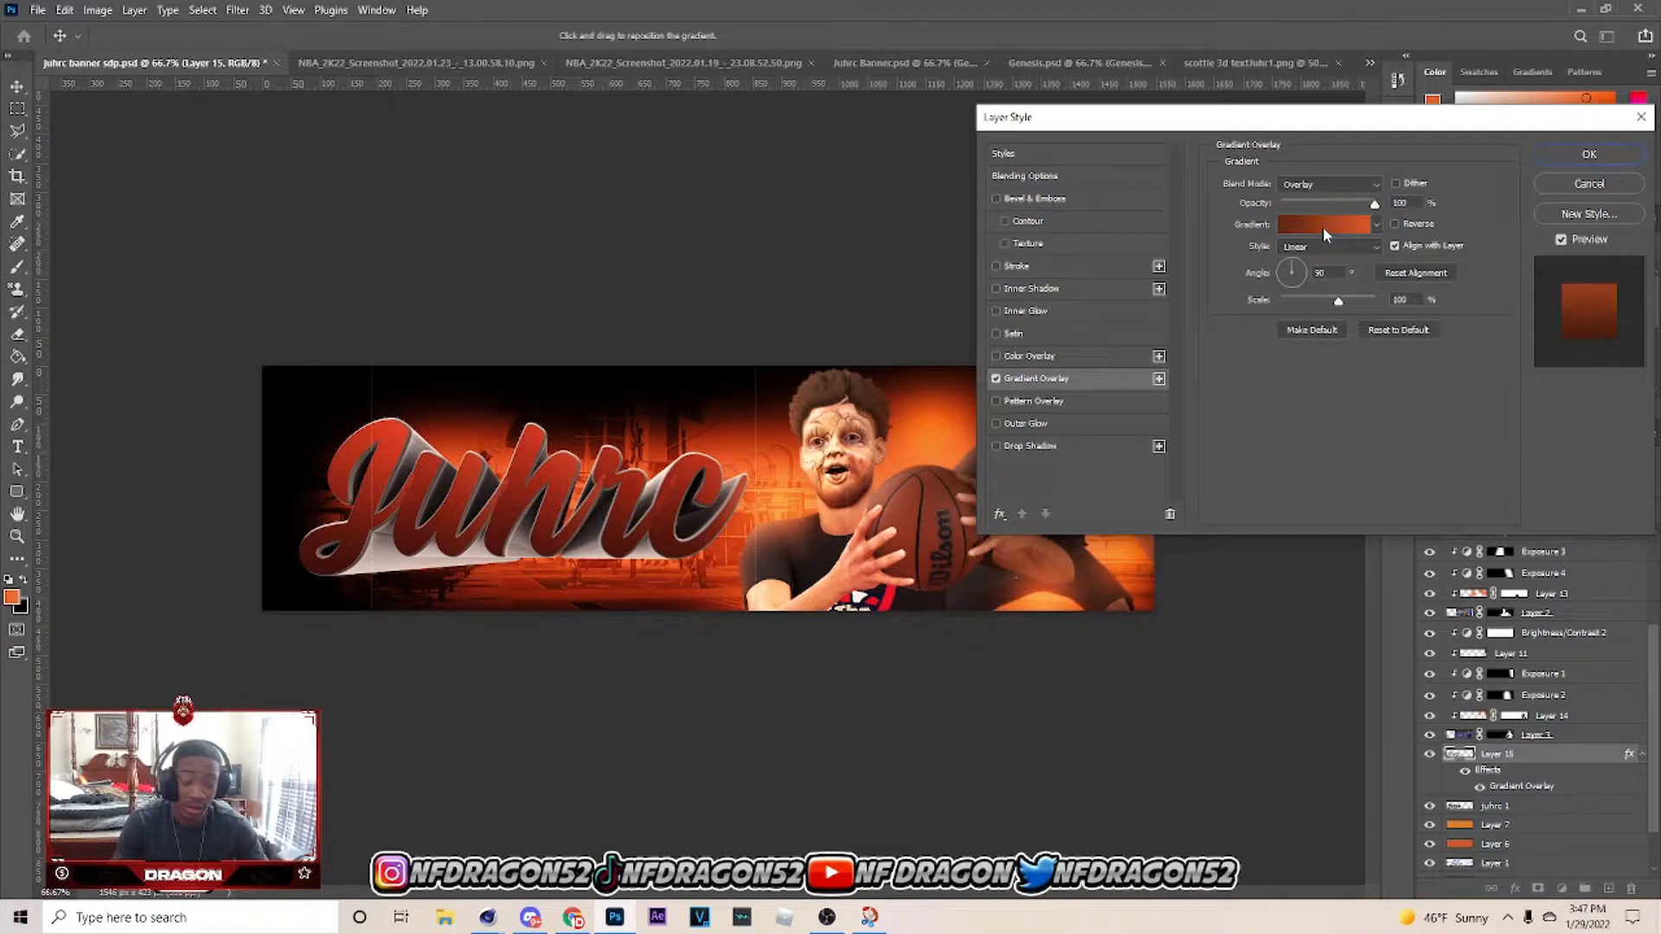
pyautogui.click(1322, 227)
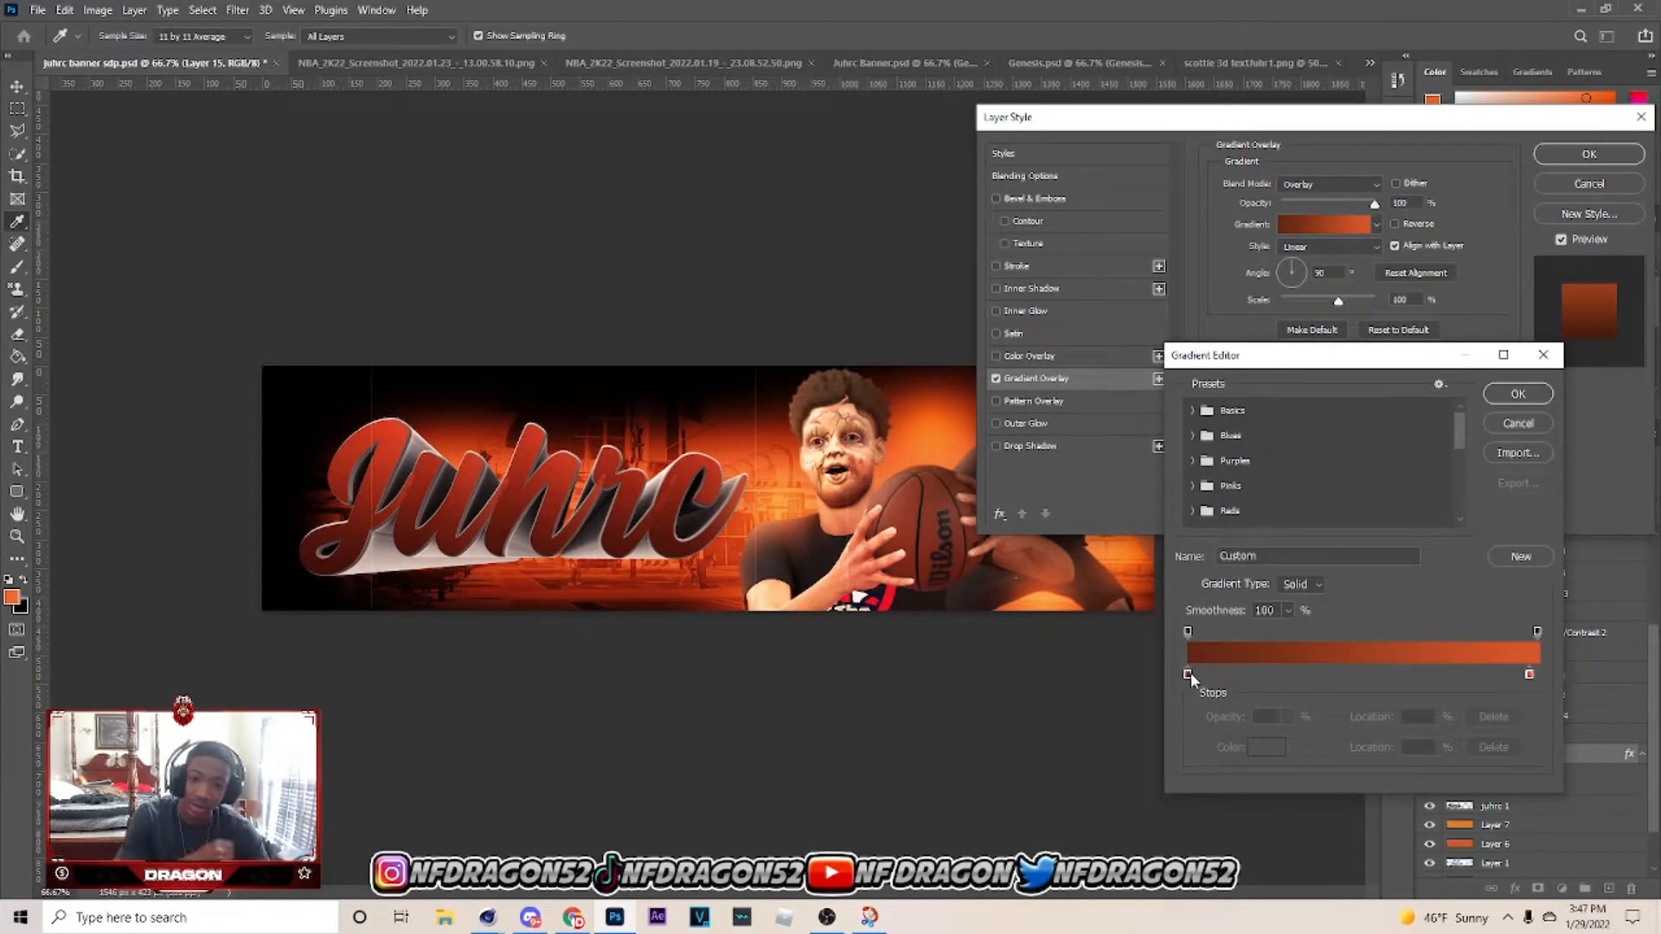
pyautogui.click(1518, 394)
pyautogui.click(1030, 355)
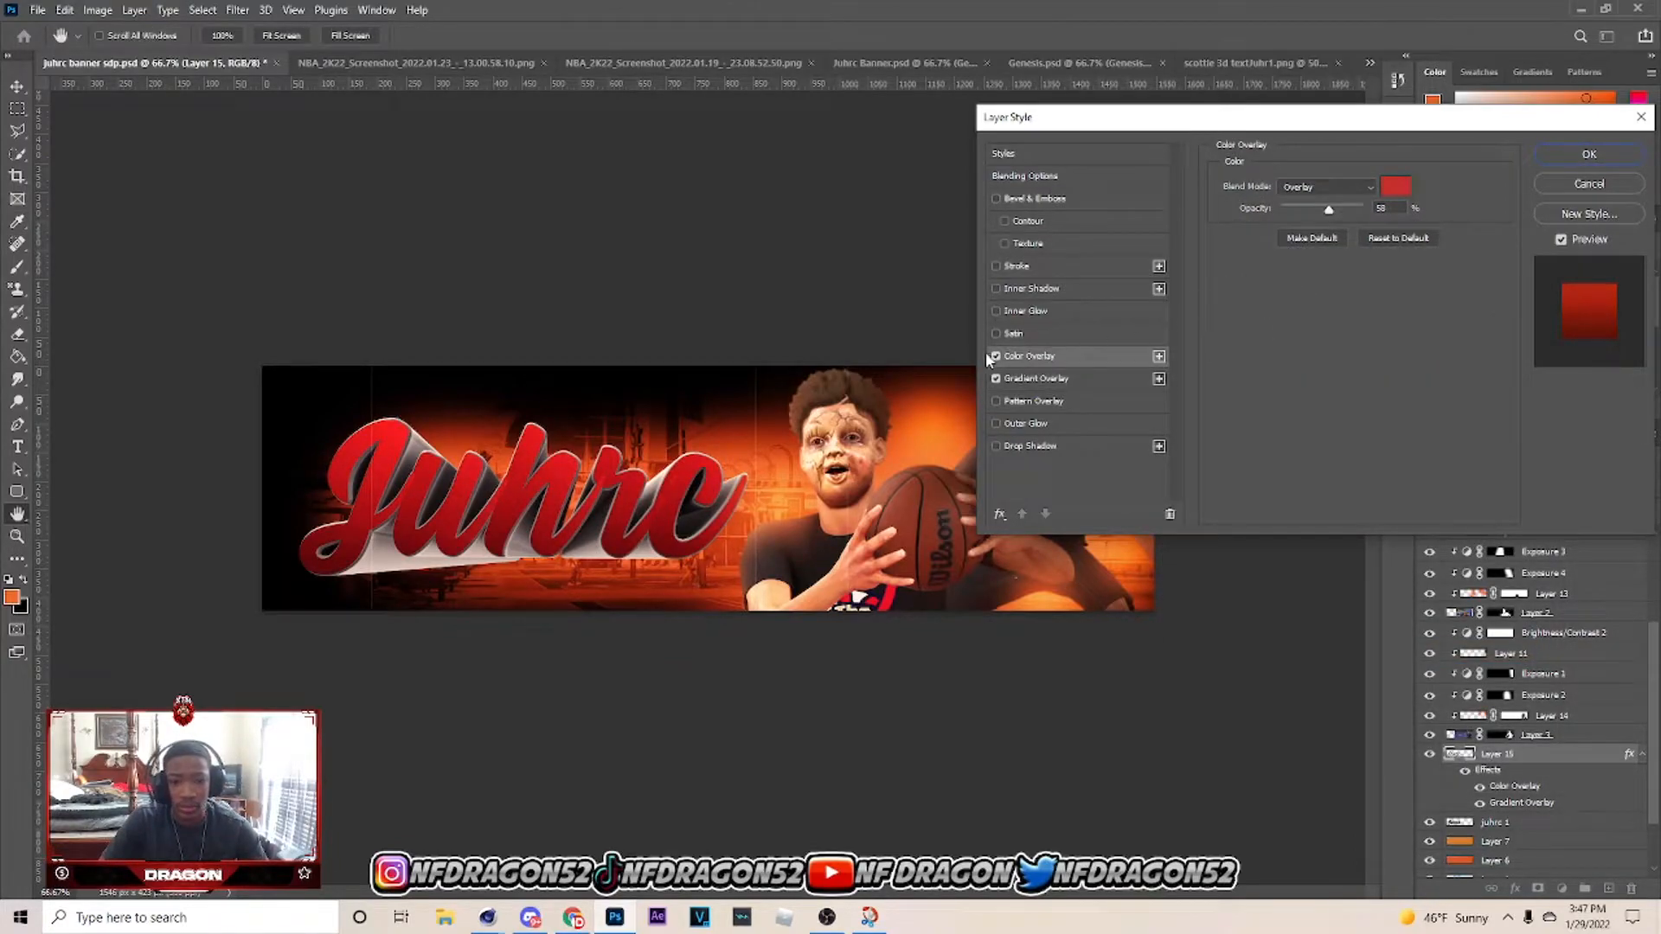
pyautogui.click(995, 355)
pyautogui.click(1008, 378)
# Copy DB7C26 from the Coolors palette in the browser and apply it to the start stop of the Layer 15 overlay gradient.
pyautogui.click(1324, 224)
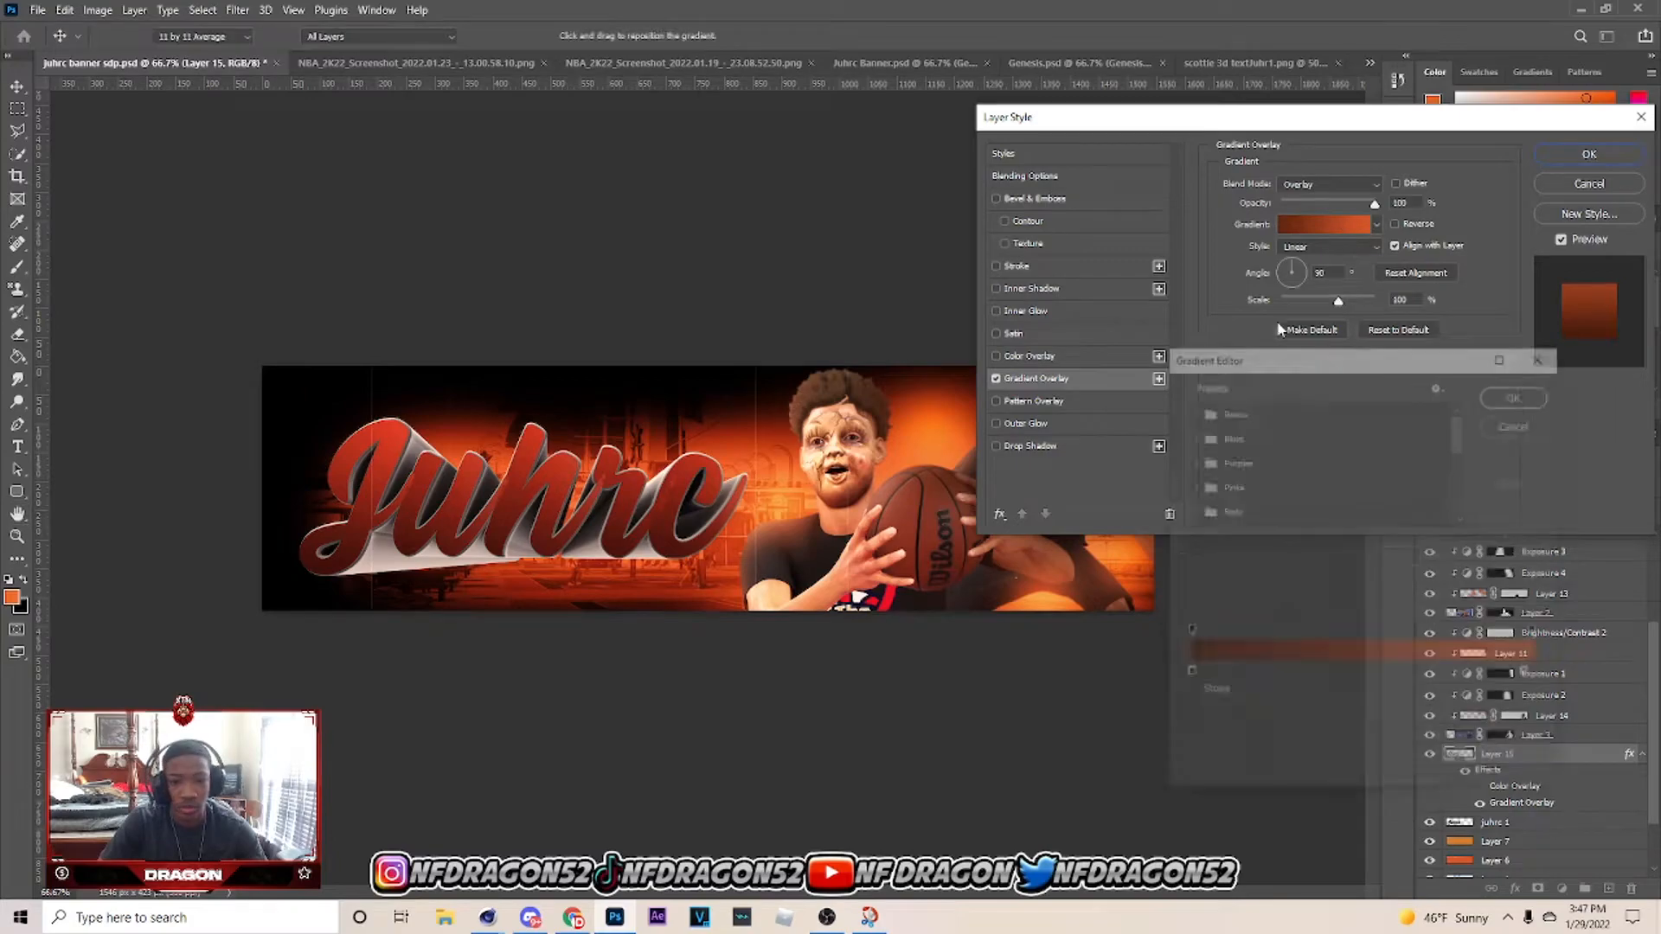
pyautogui.click(572, 917)
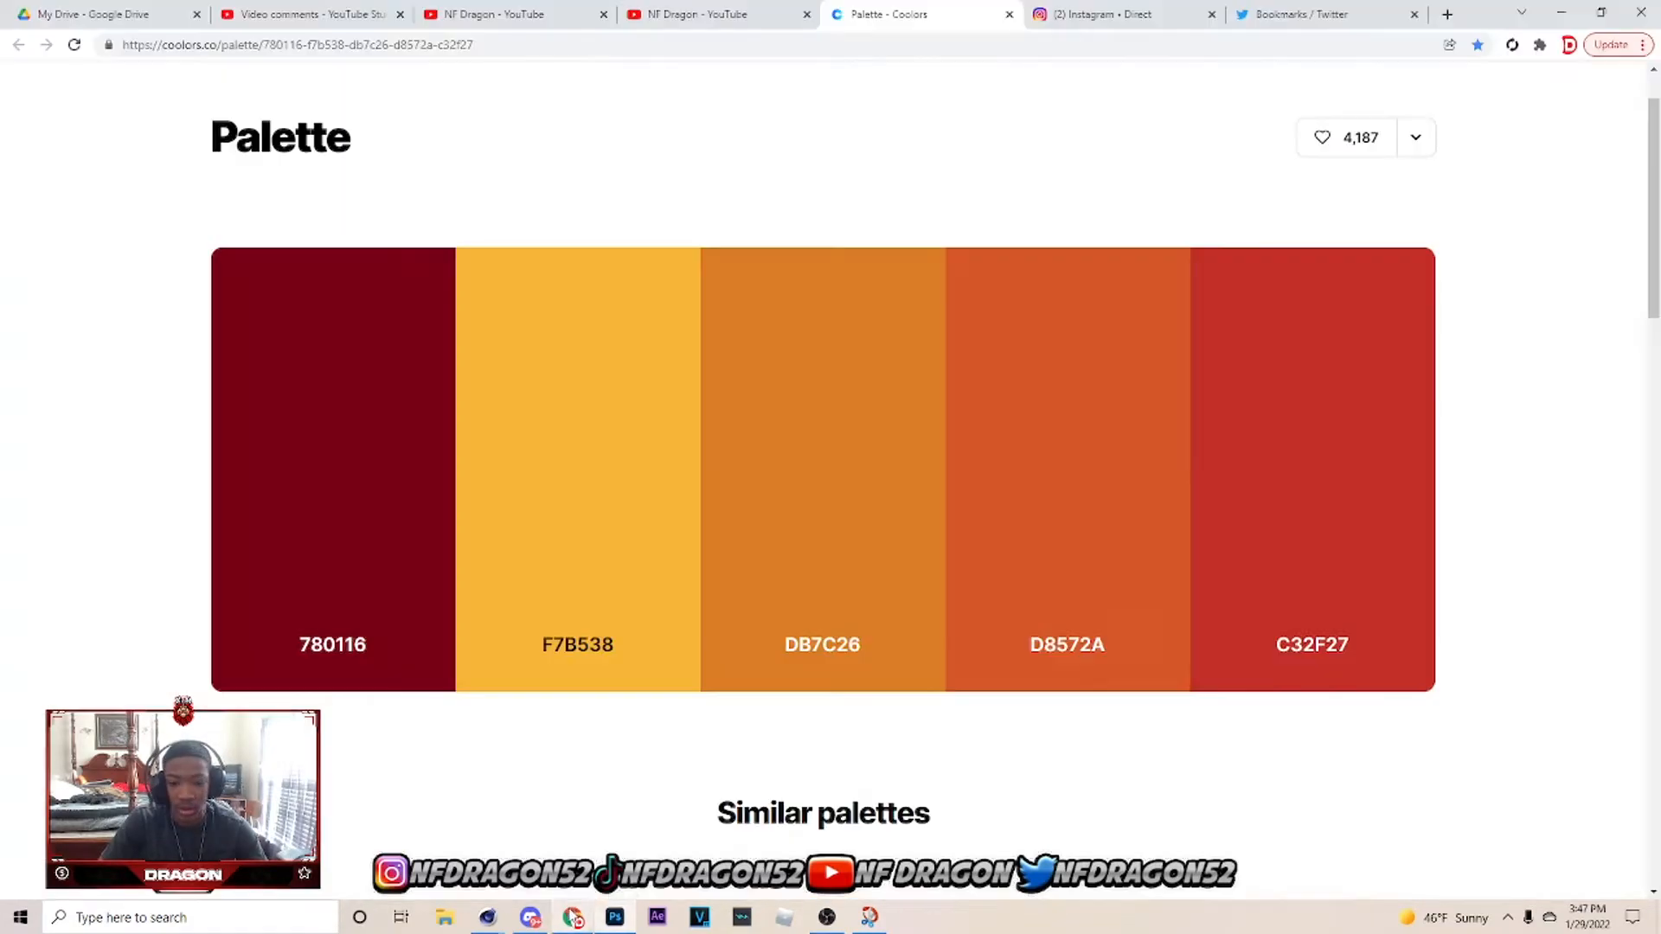
pyautogui.click(833, 502)
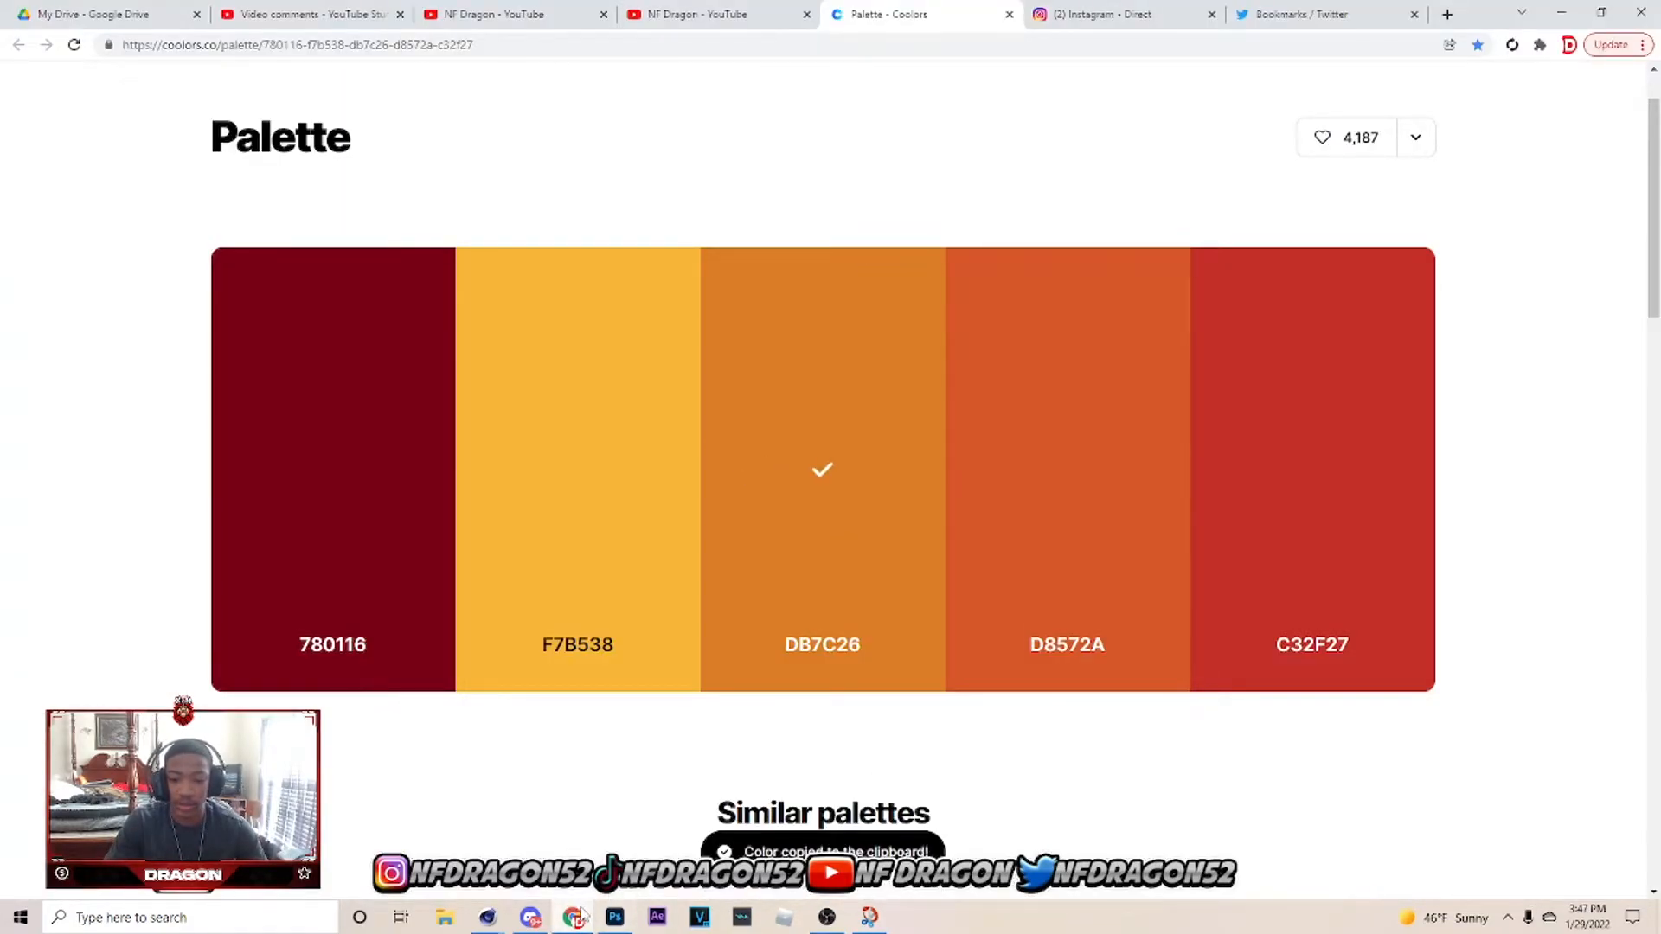
pyautogui.click(573, 917)
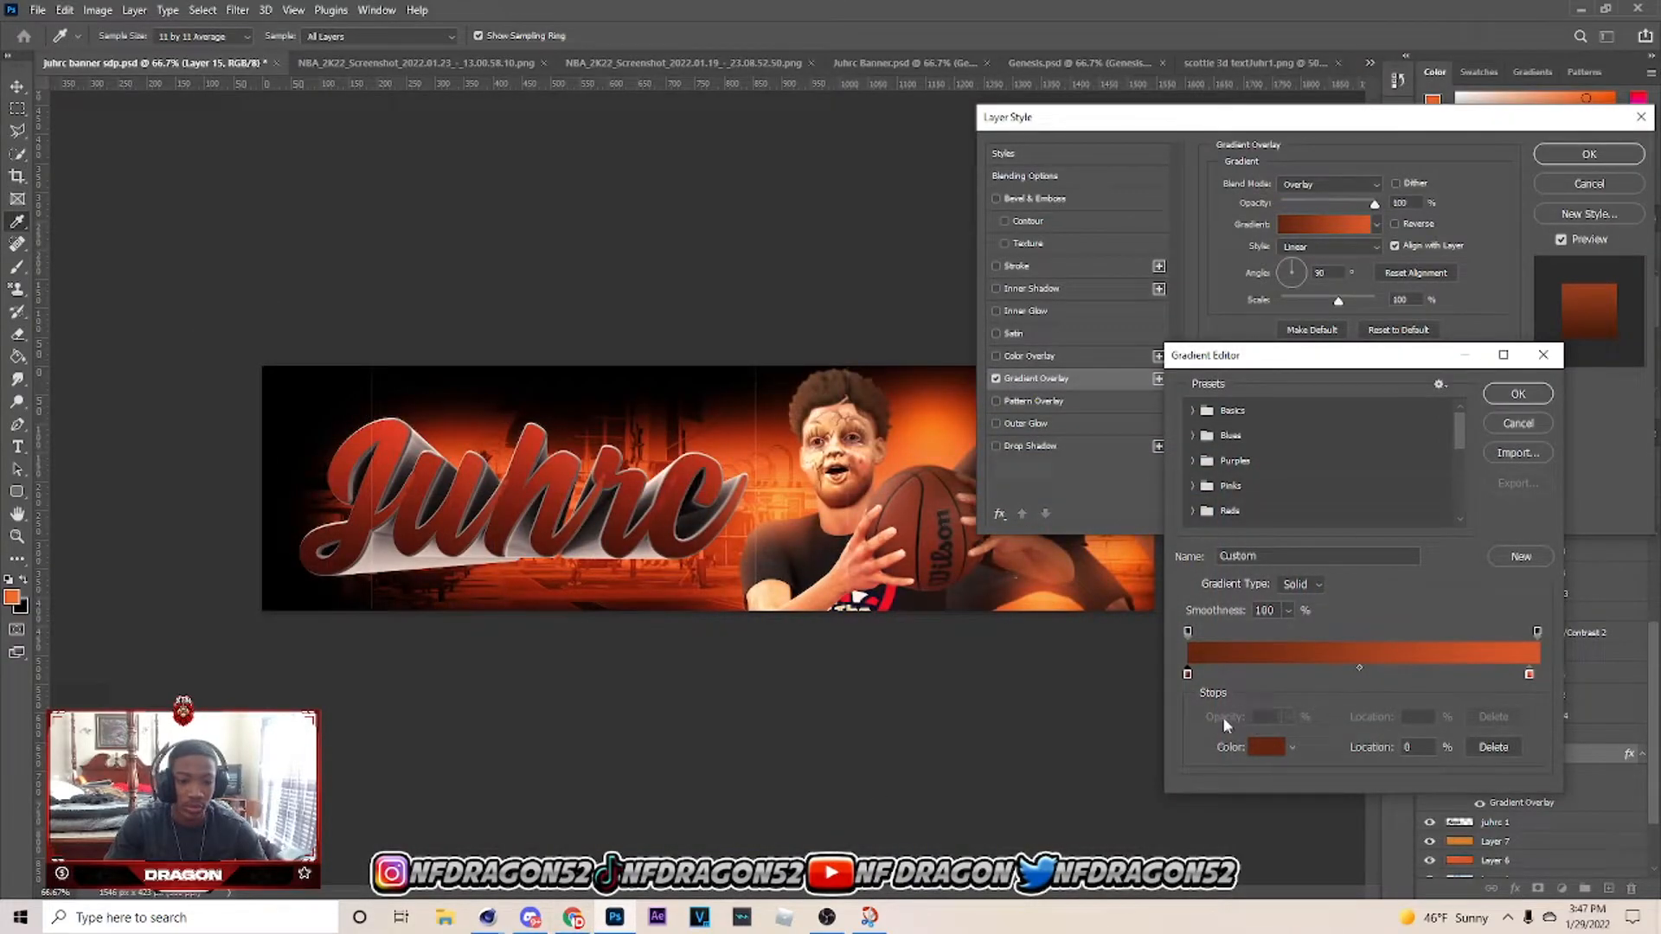
pyautogui.click(1268, 747)
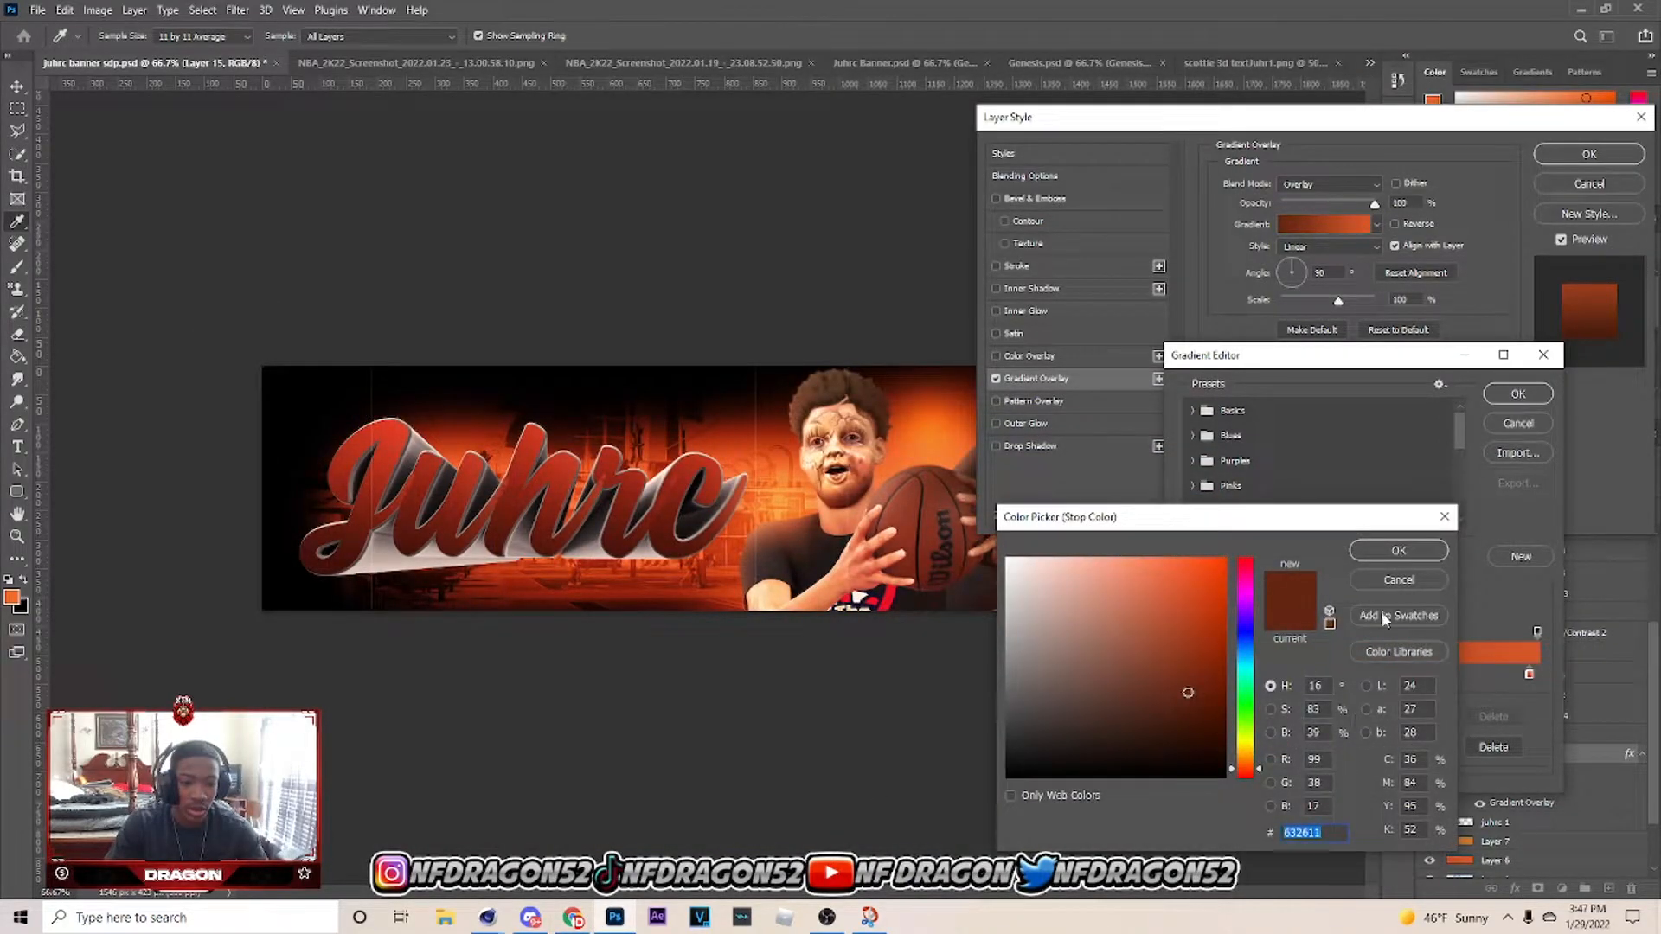
pyautogui.write('DB7C26')
pyautogui.click(1399, 552)
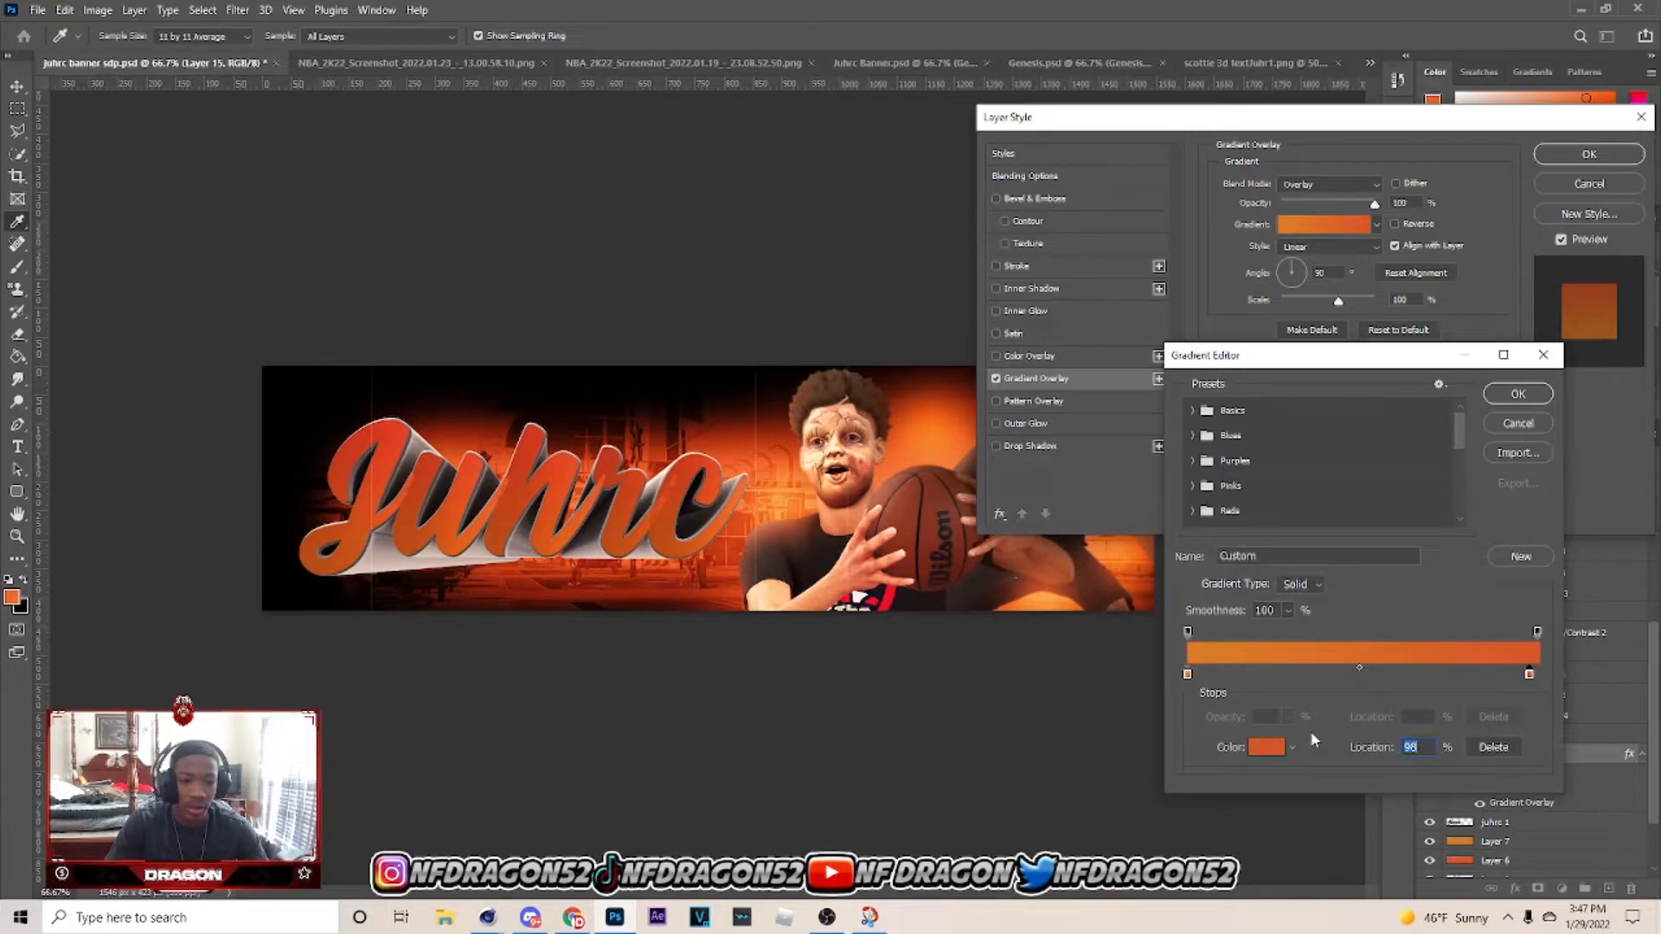
# Set the end stop of the Layer 15 overlay gradient to DB7C26 as well.
pyautogui.click(1268, 747)
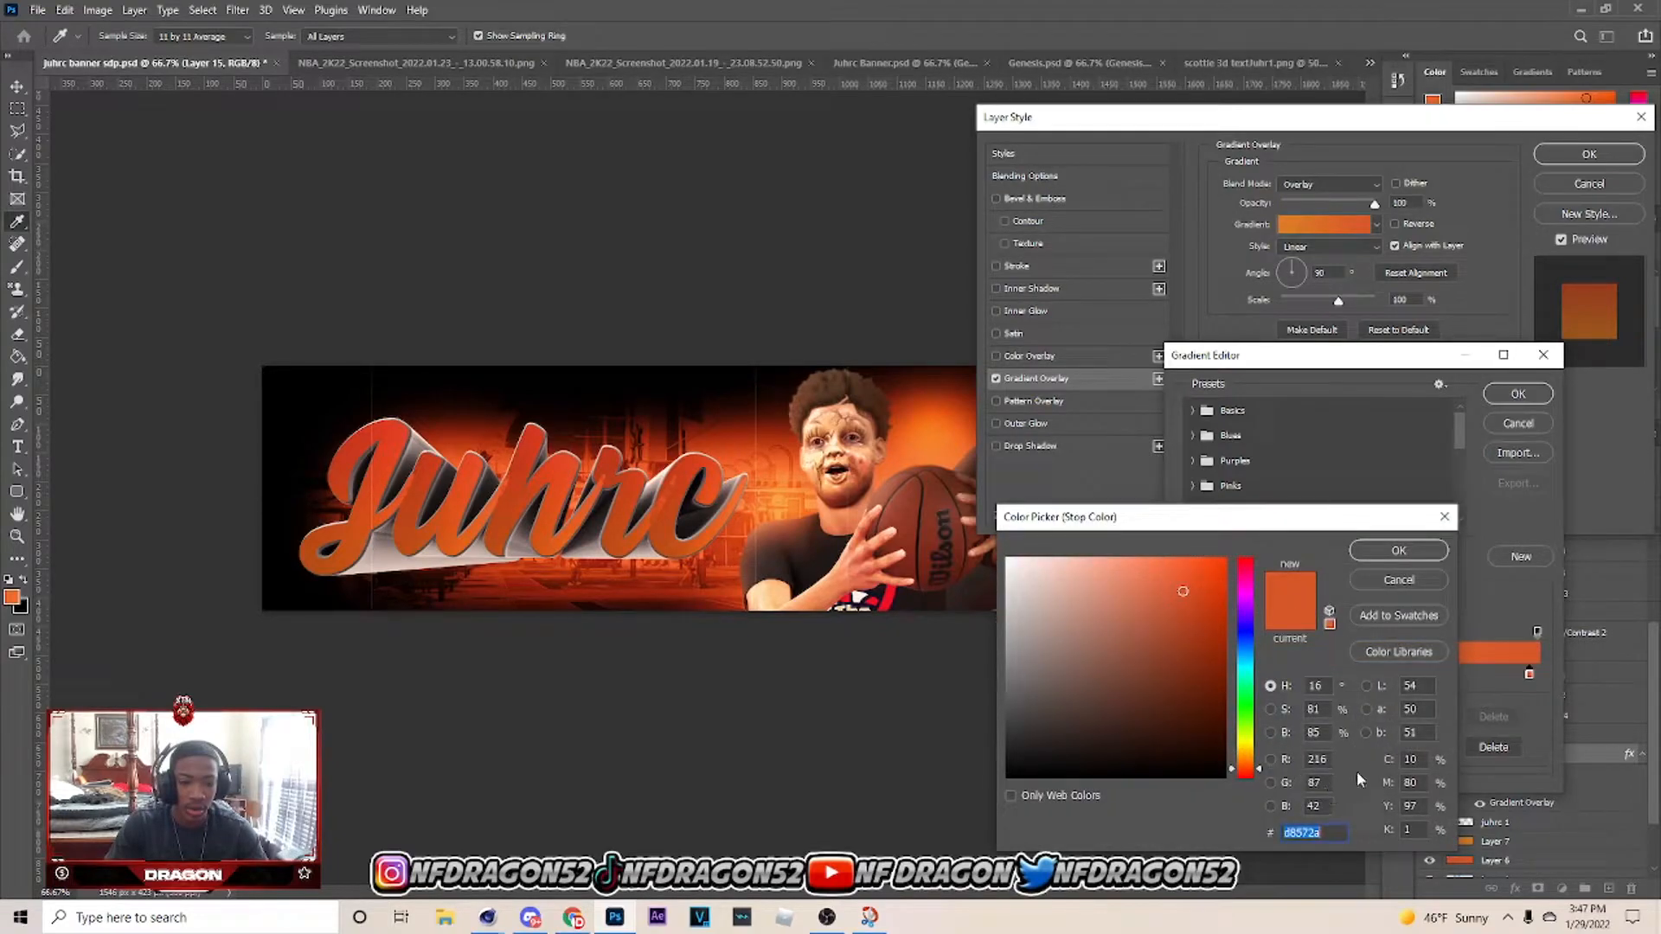
pyautogui.hotkey('ctrl', 'v')
pyautogui.click(1399, 551)
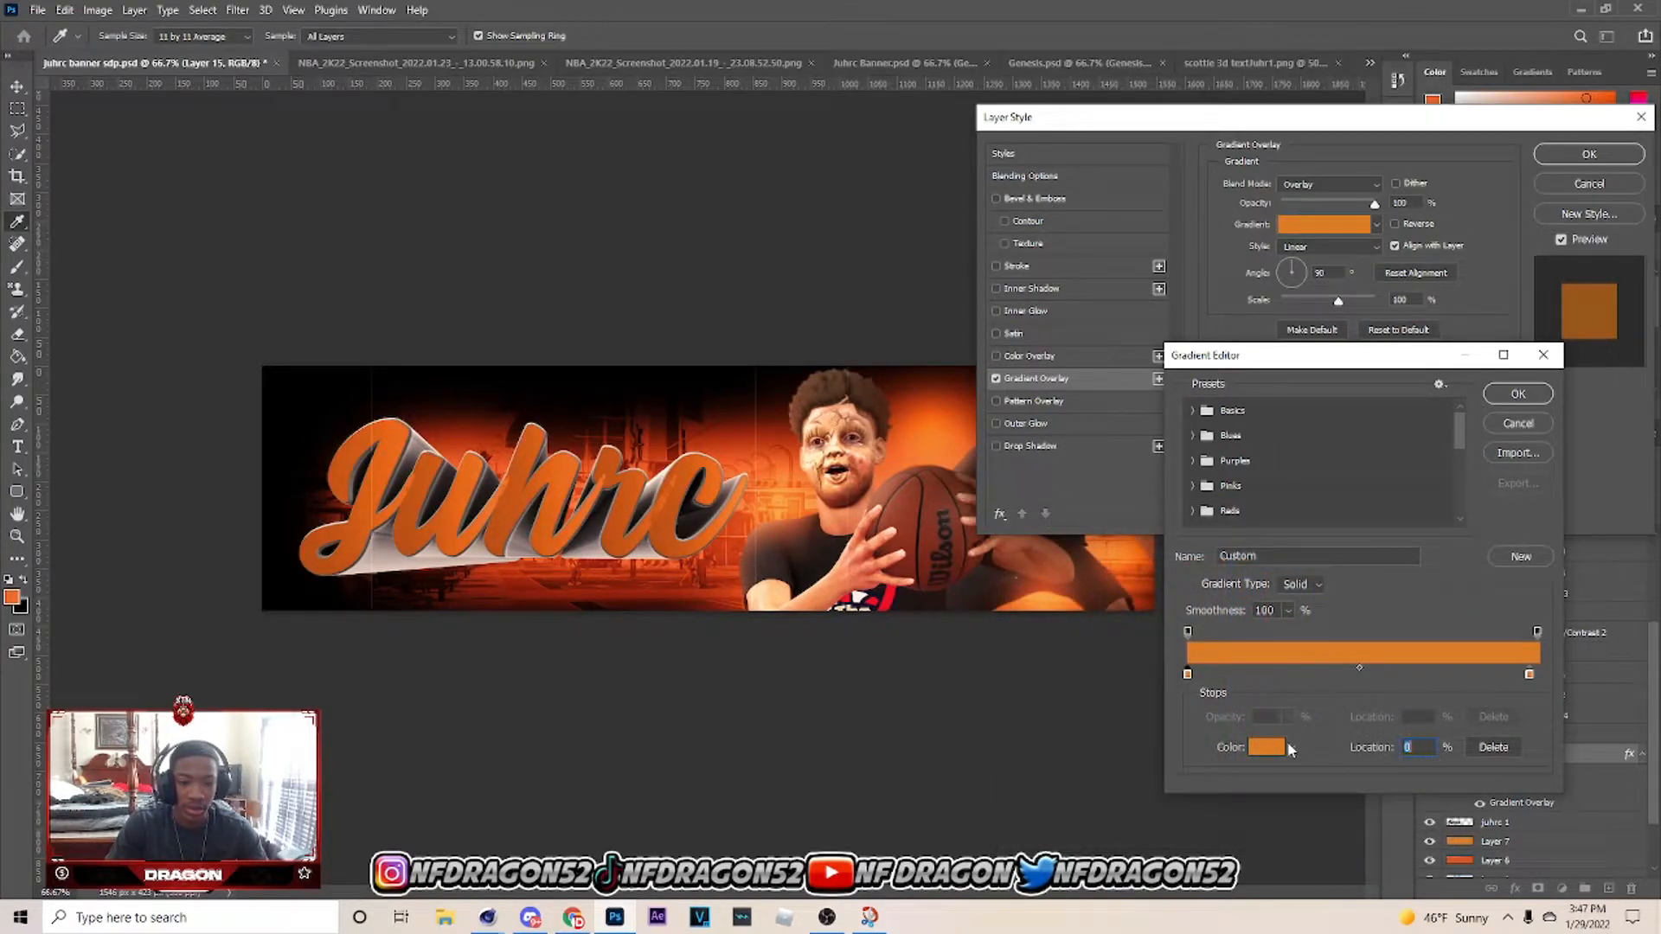
# Darken the gradient's start stop to the deep orange 944f10 and apply the Gradient Overlay to Layer 15.
pyautogui.click(1278, 749)
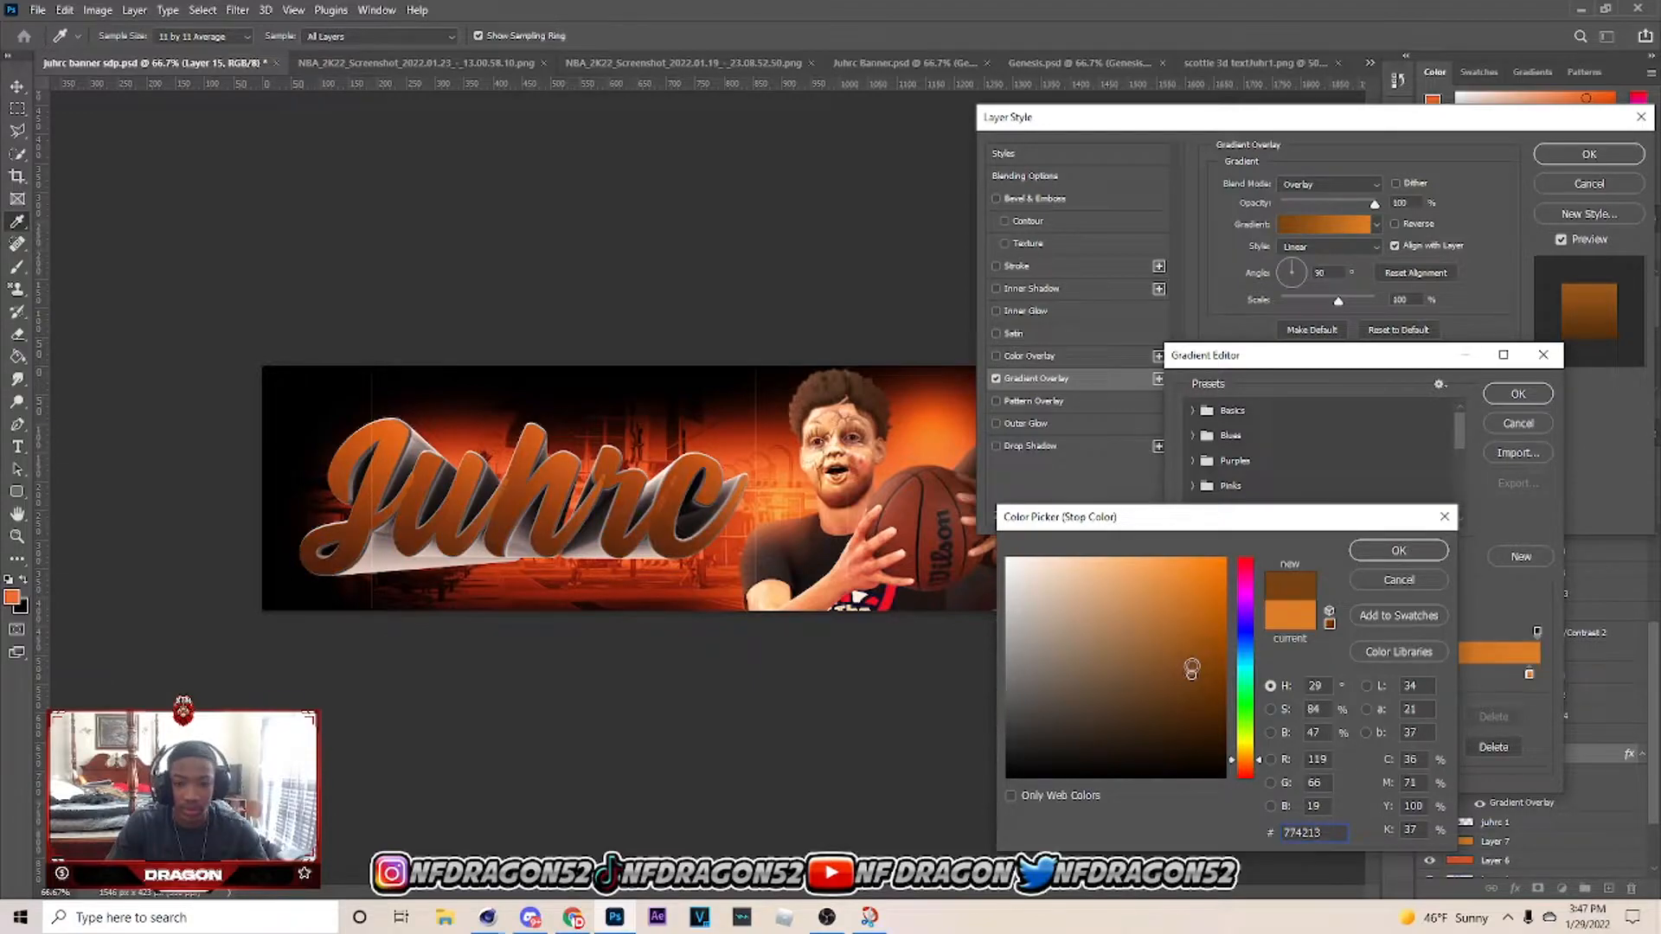
pyautogui.moveTo(1217, 641); pyautogui.dragTo(1202, 650)
pyautogui.click(1397, 553)
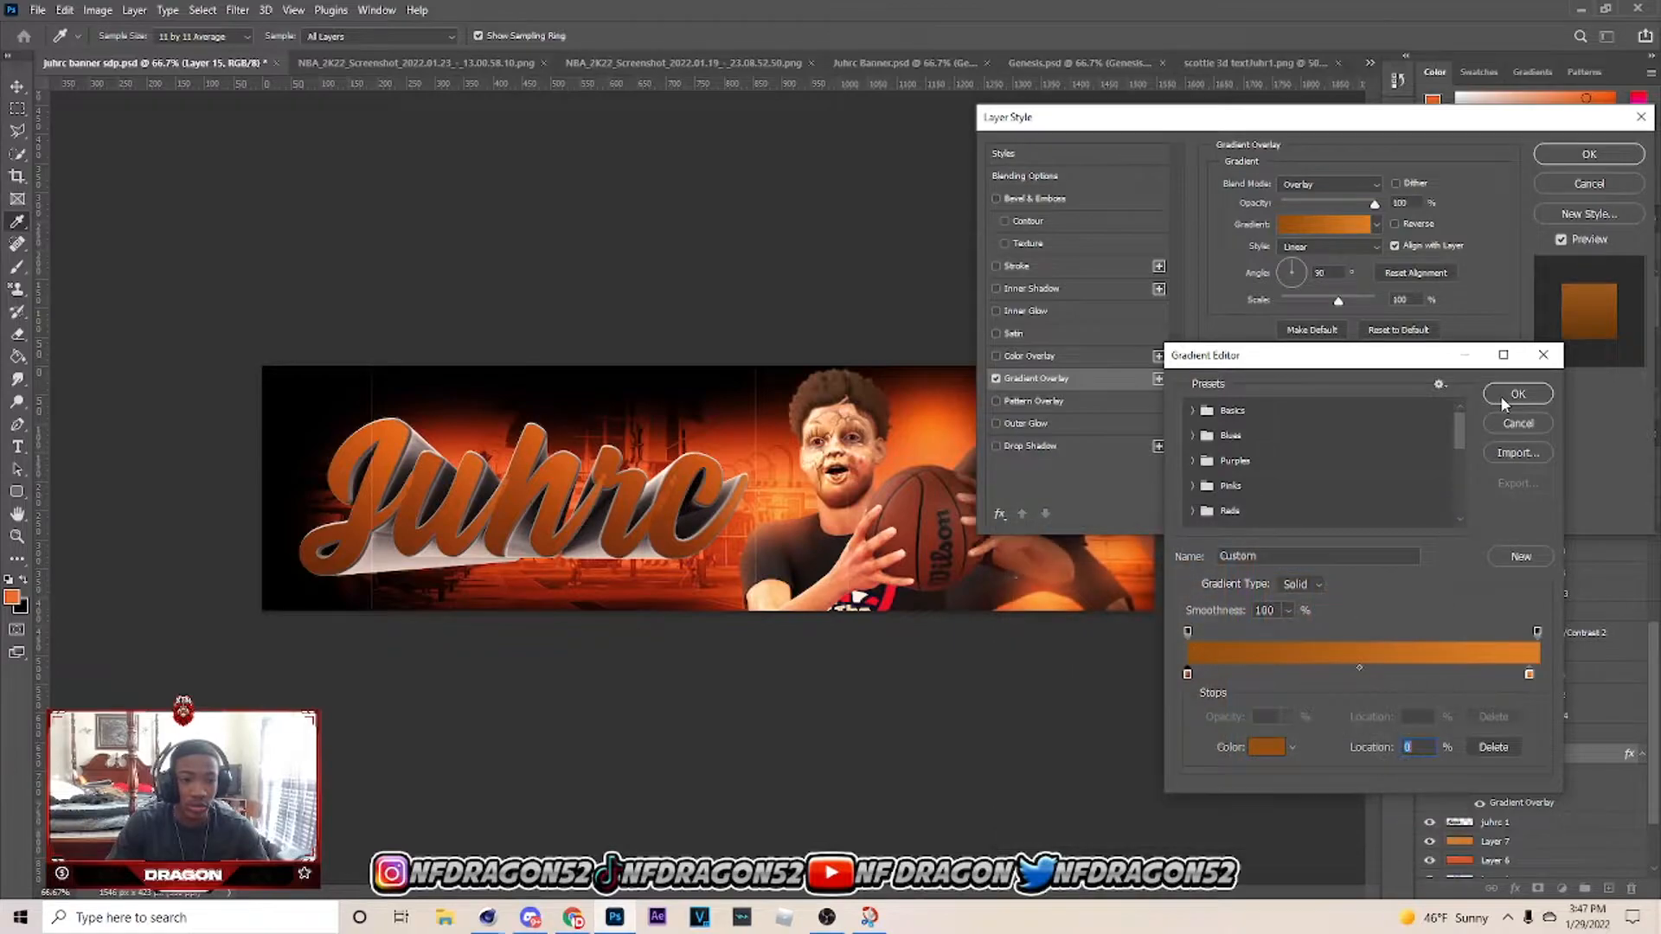
pyautogui.click(1519, 394)
pyautogui.press('Return')
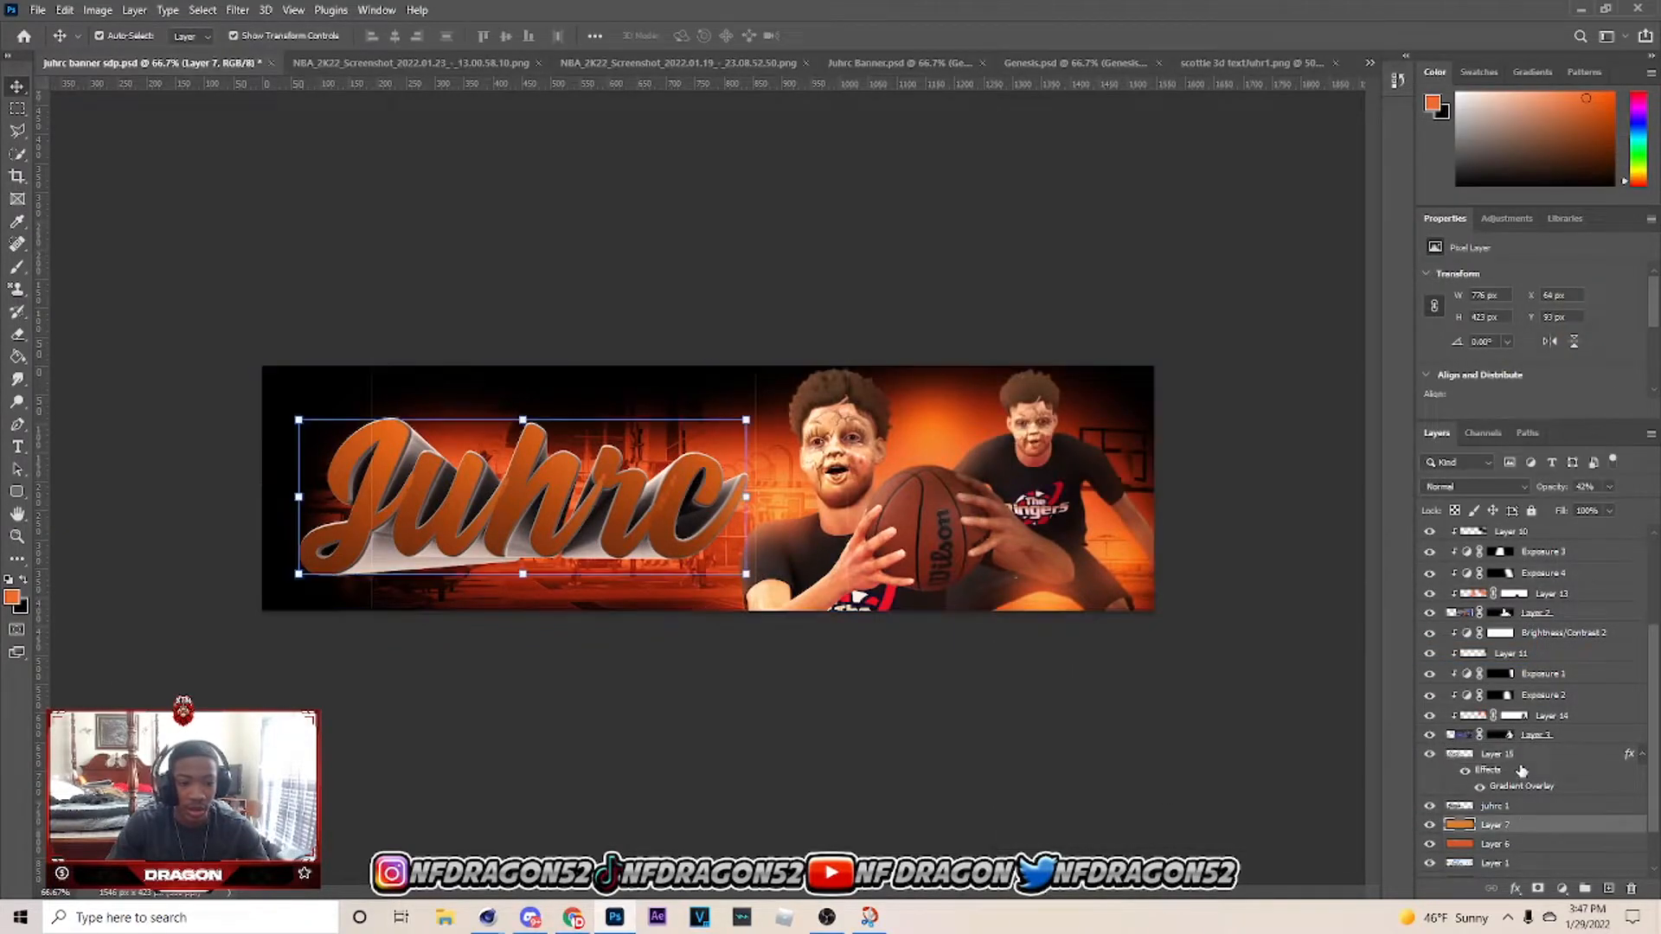
# Copy the layer style from Layer 15 and paste it onto the extrusion layer juhrc 1.
pyautogui.rightClick(1522, 755)
pyautogui.click(1476, 422)
pyautogui.click(1523, 809)
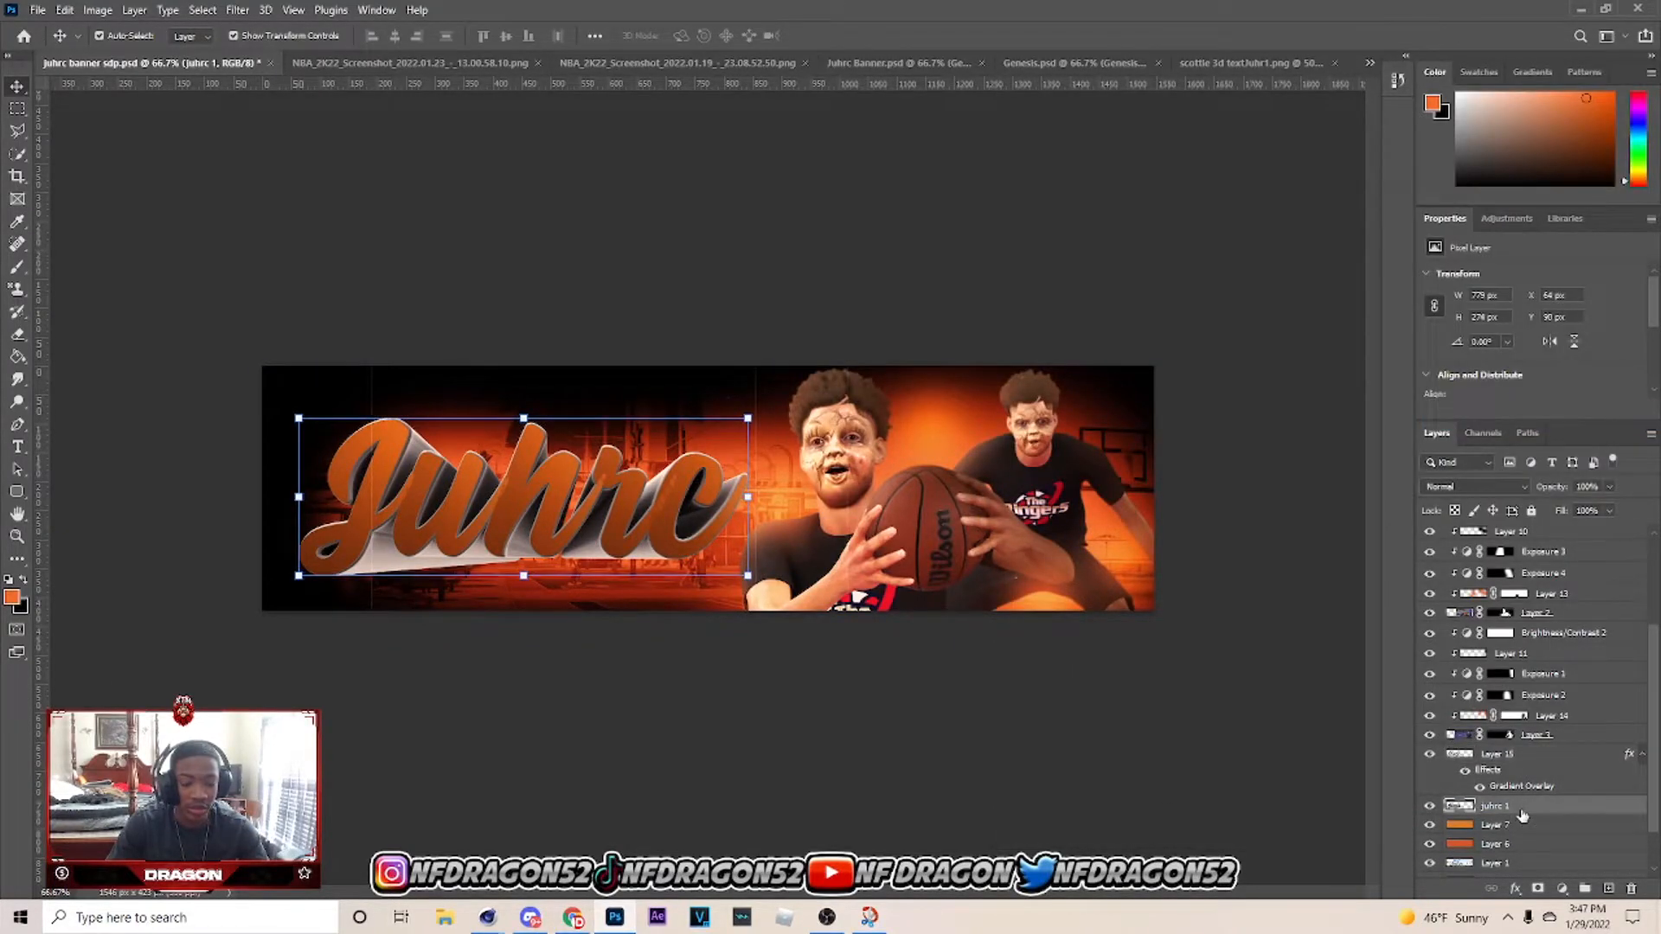
pyautogui.rightClick(1522, 810)
pyautogui.click(1491, 490)
# Open the Gradient Overlay's gradient on the layer juhrc 1 for editing.
pyautogui.rightClick(1534, 805)
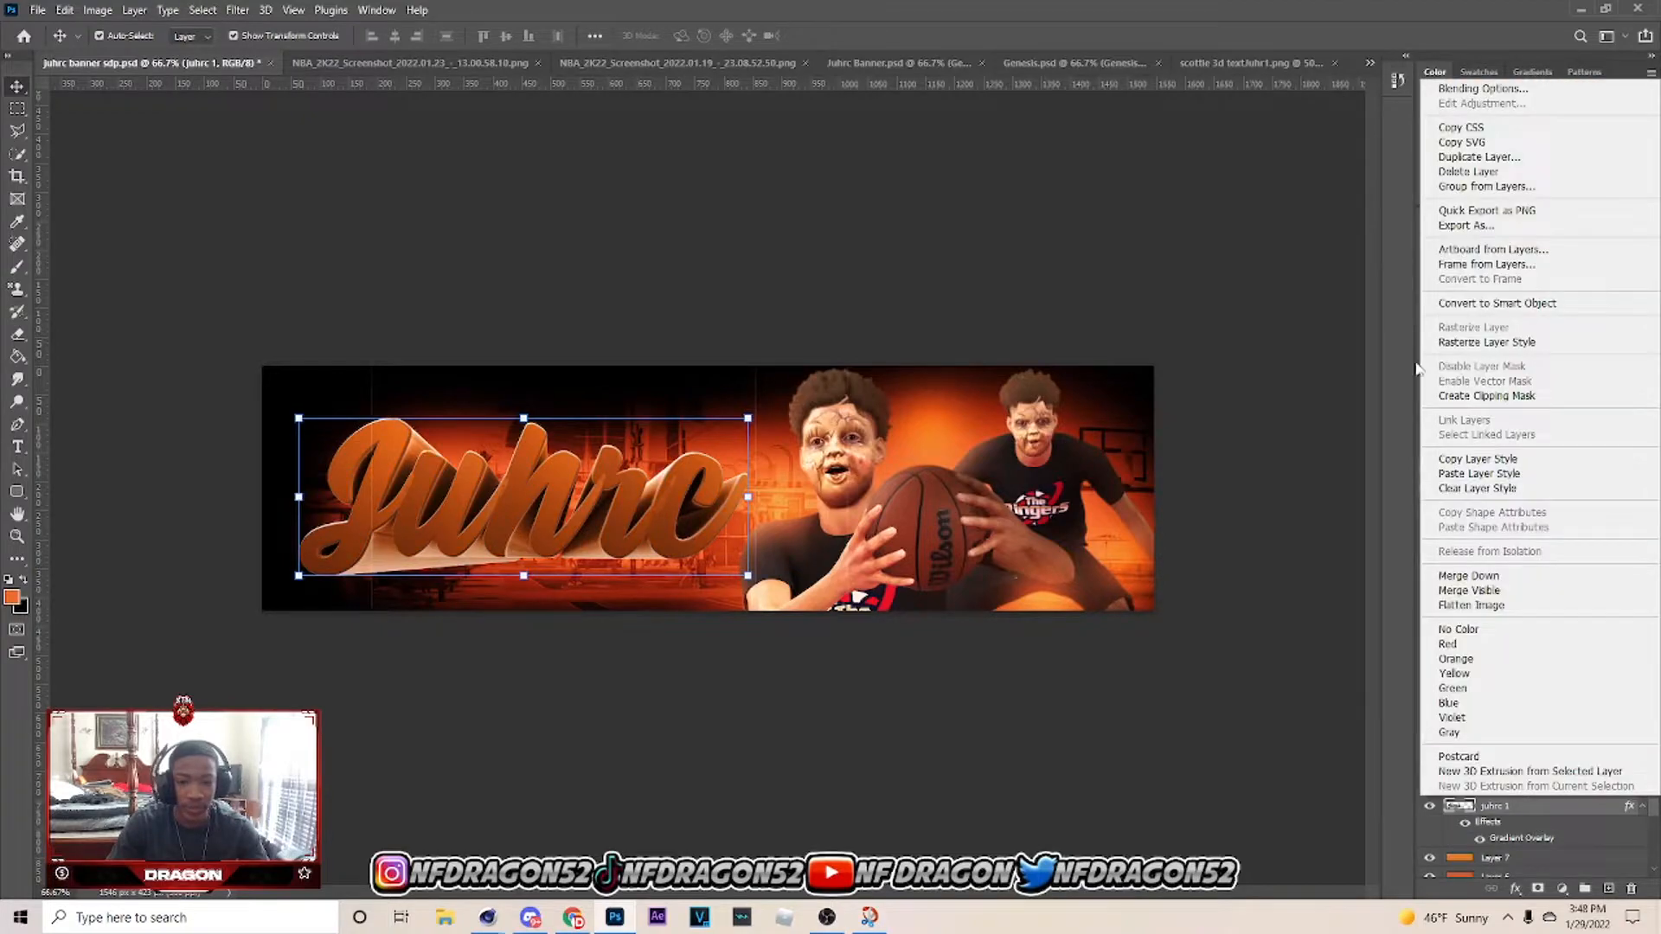
pyautogui.click(1478, 101)
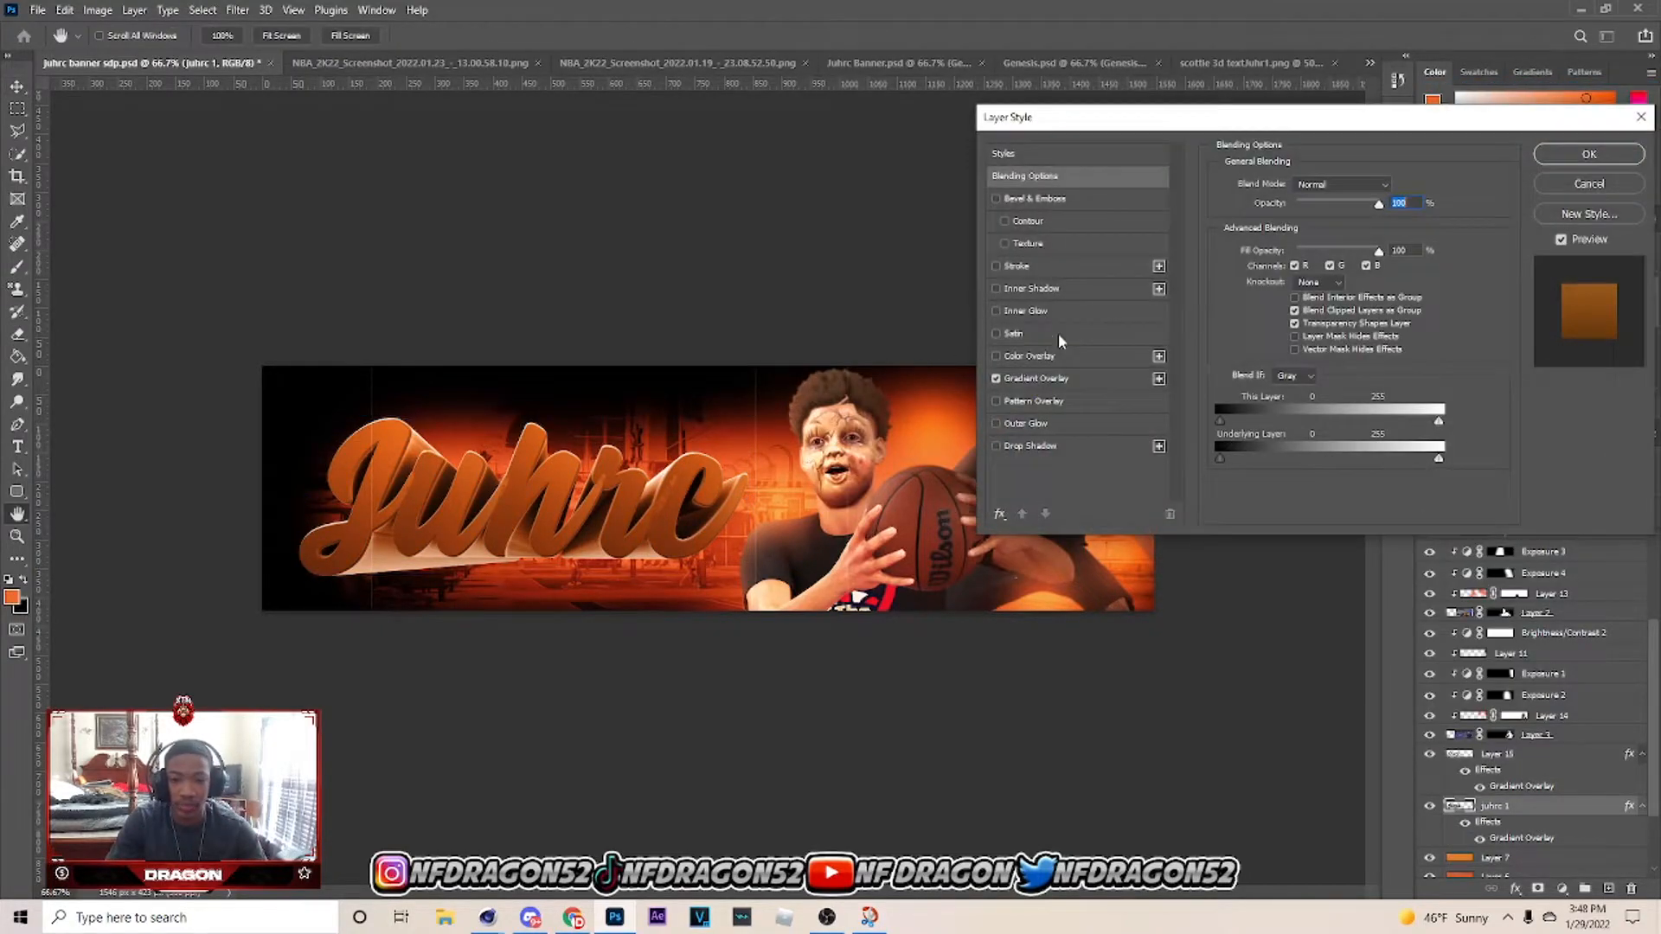
pyautogui.click(1049, 385)
pyautogui.click(1311, 224)
# Set the start stop of the juhrc 1 gradient to the red C32F27 copied from the Coolors palette.
pyautogui.click(1187, 674)
pyautogui.click(1266, 747)
pyautogui.click(572, 917)
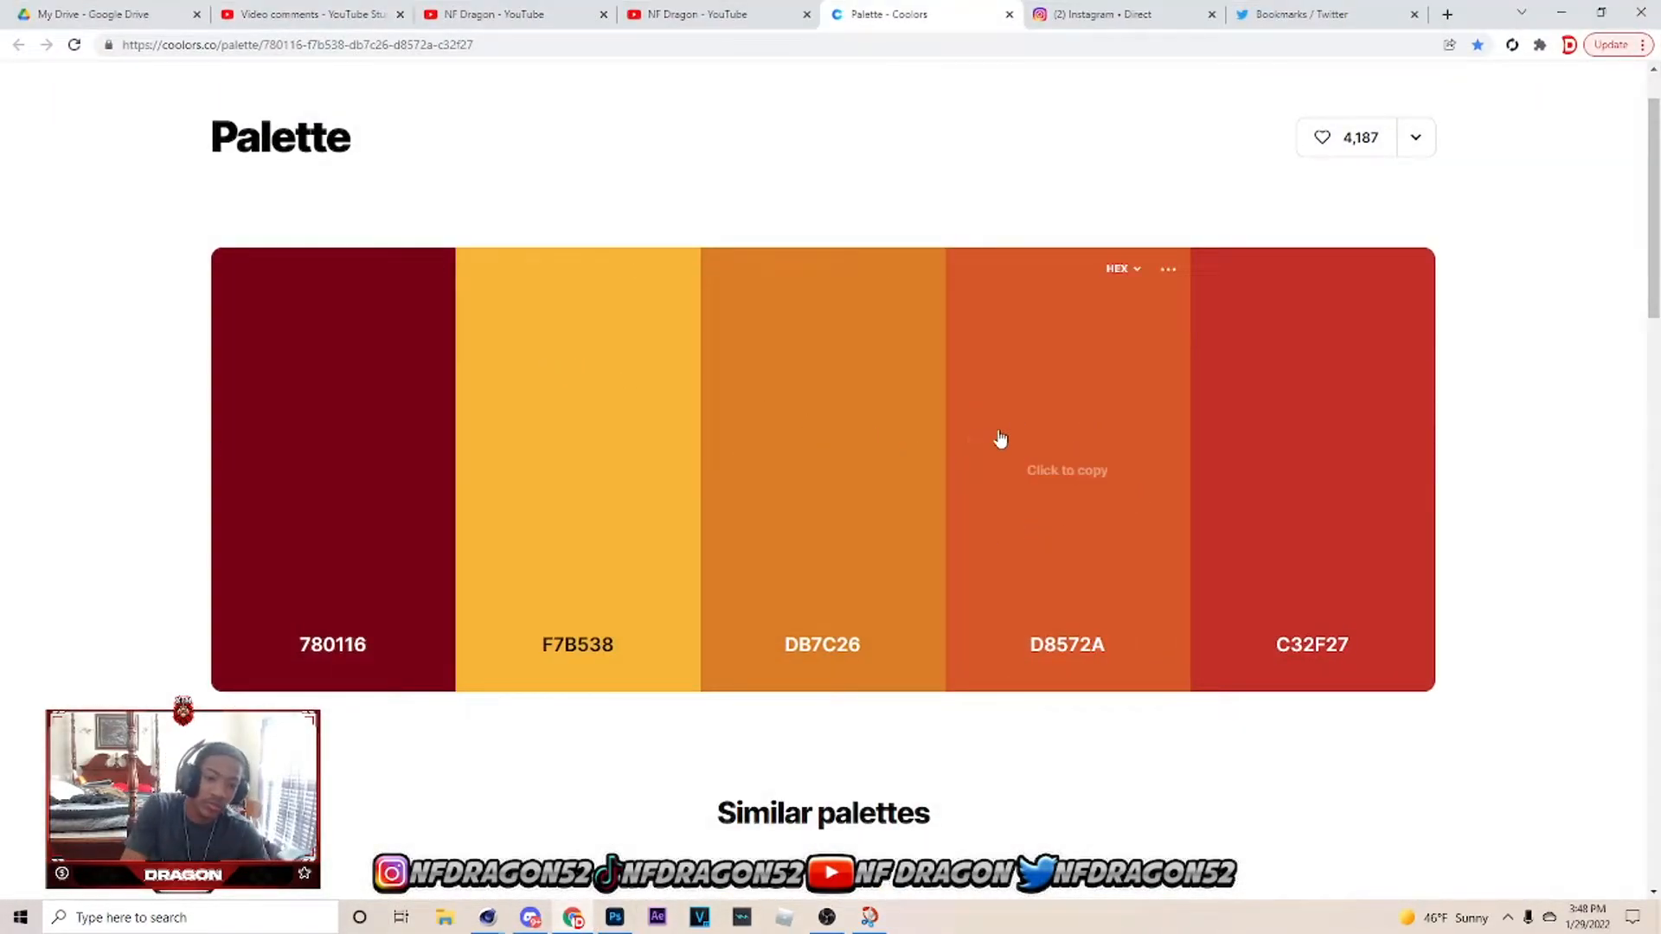
pyautogui.click(1338, 467)
pyautogui.click(574, 917)
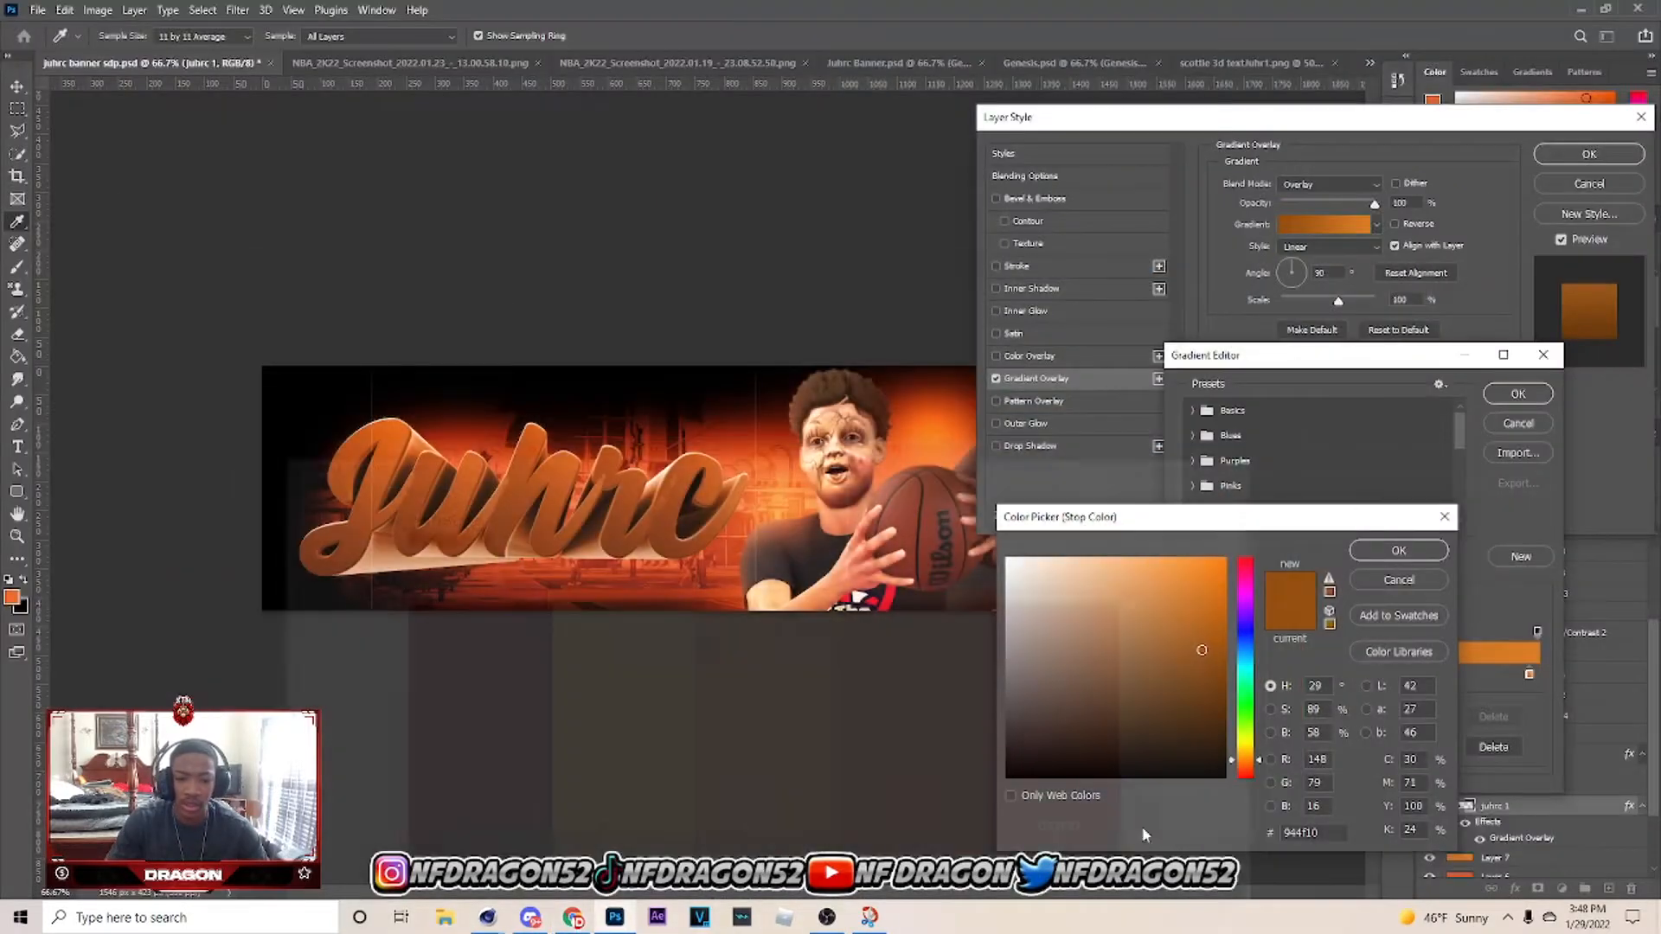
pyautogui.click(1304, 831)
pyautogui.write('C32F27')
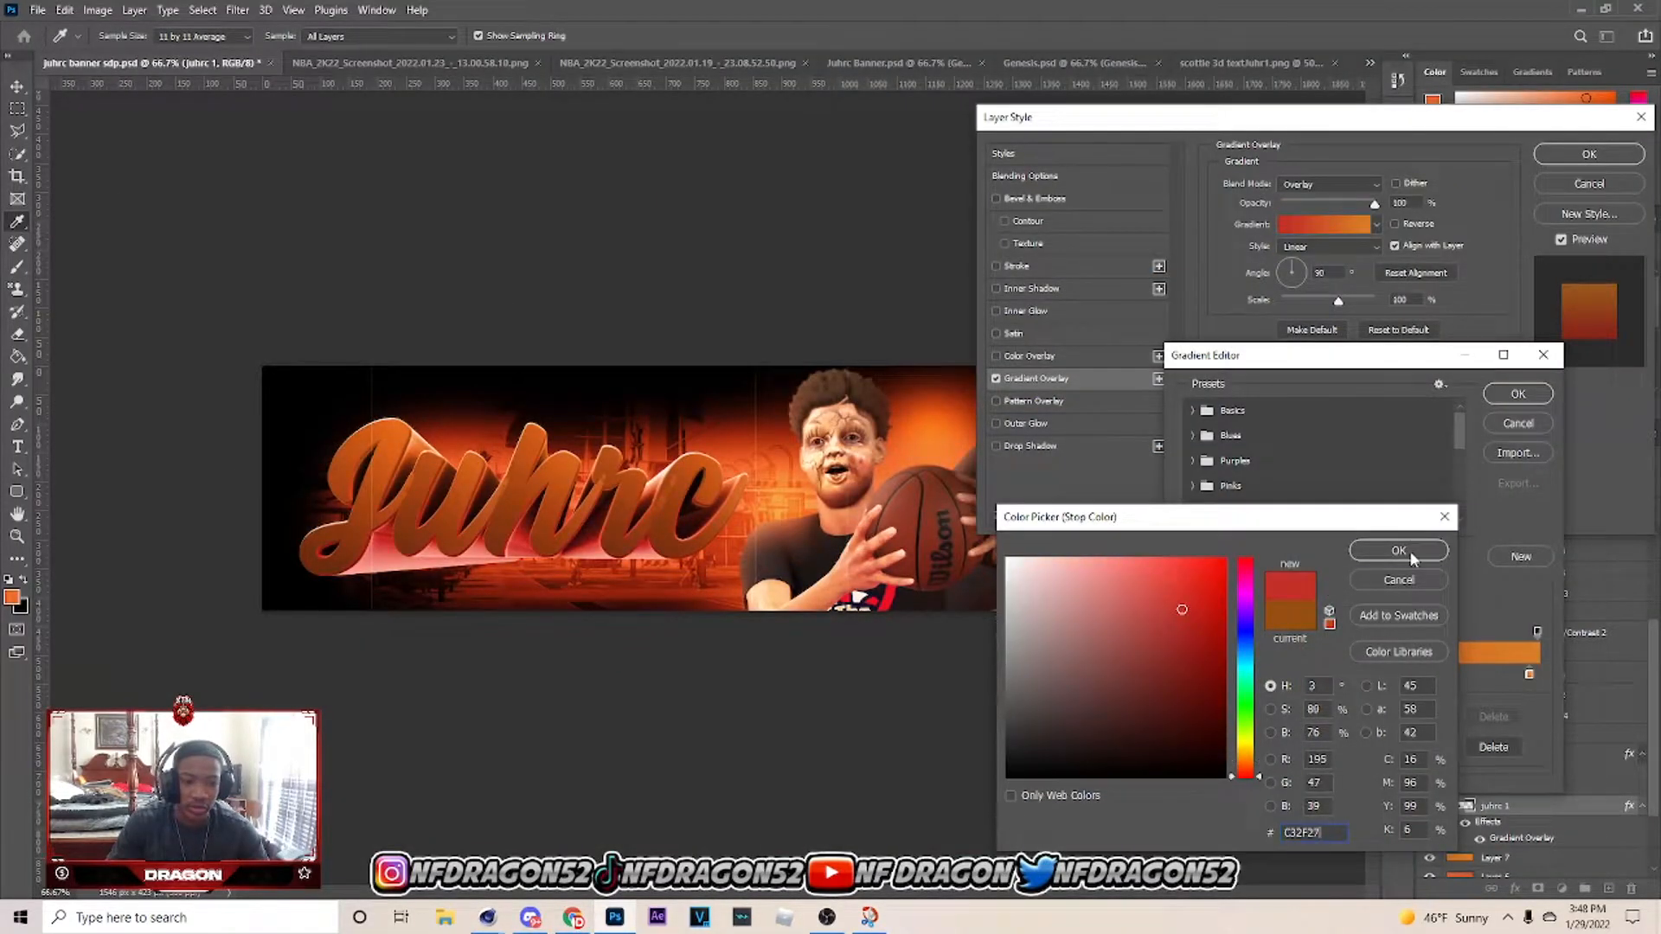
pyautogui.click(1406, 551)
# Set the end stop of the juhrc 1 gradient to C32F27 too.
pyautogui.click(1530, 674)
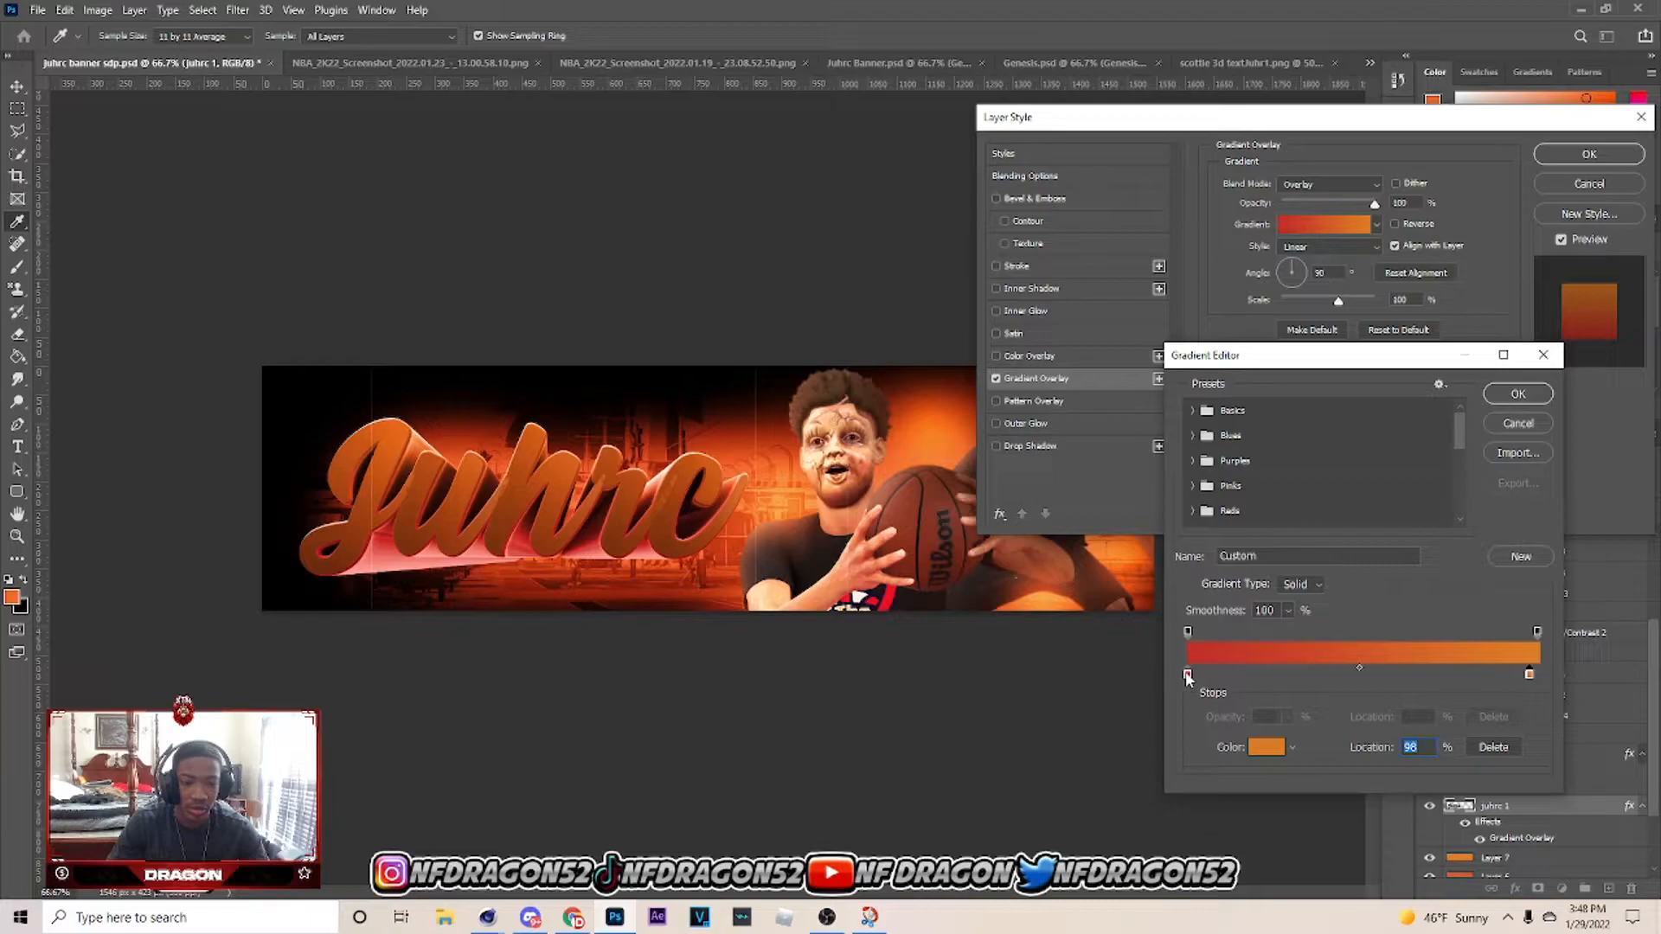
pyautogui.click(1265, 748)
pyautogui.write('C32F27')
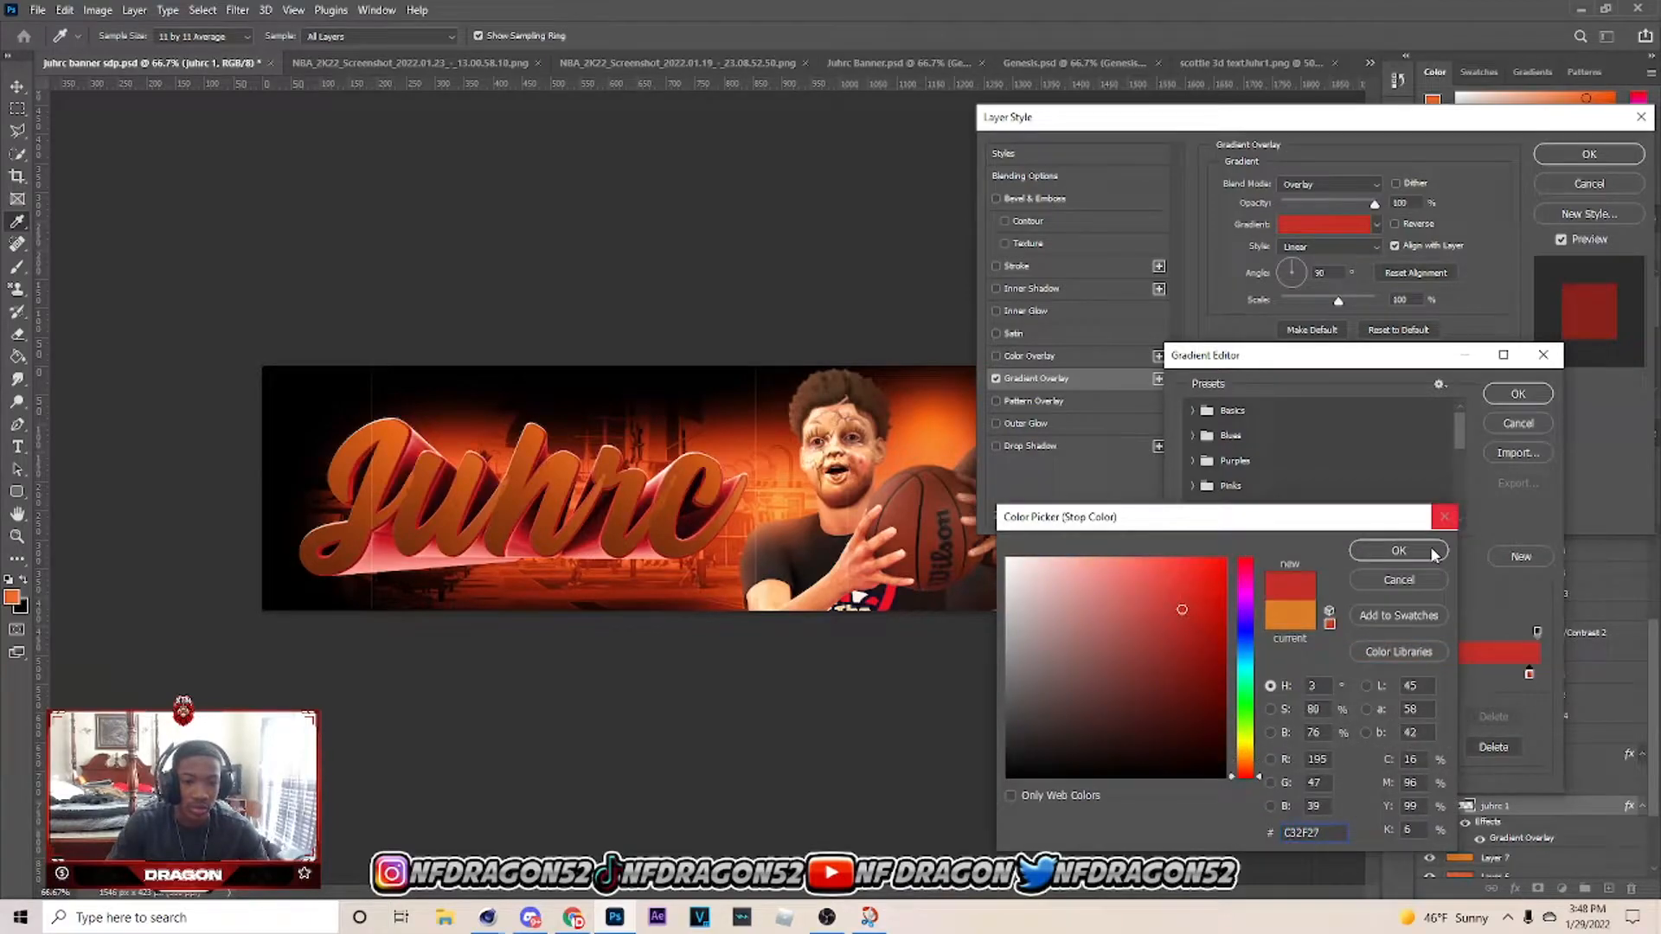
pyautogui.press('Return')
# Darken the start stop of the juhrc 1 gradient to the deep red 8f251f.
pyautogui.click(1191, 675)
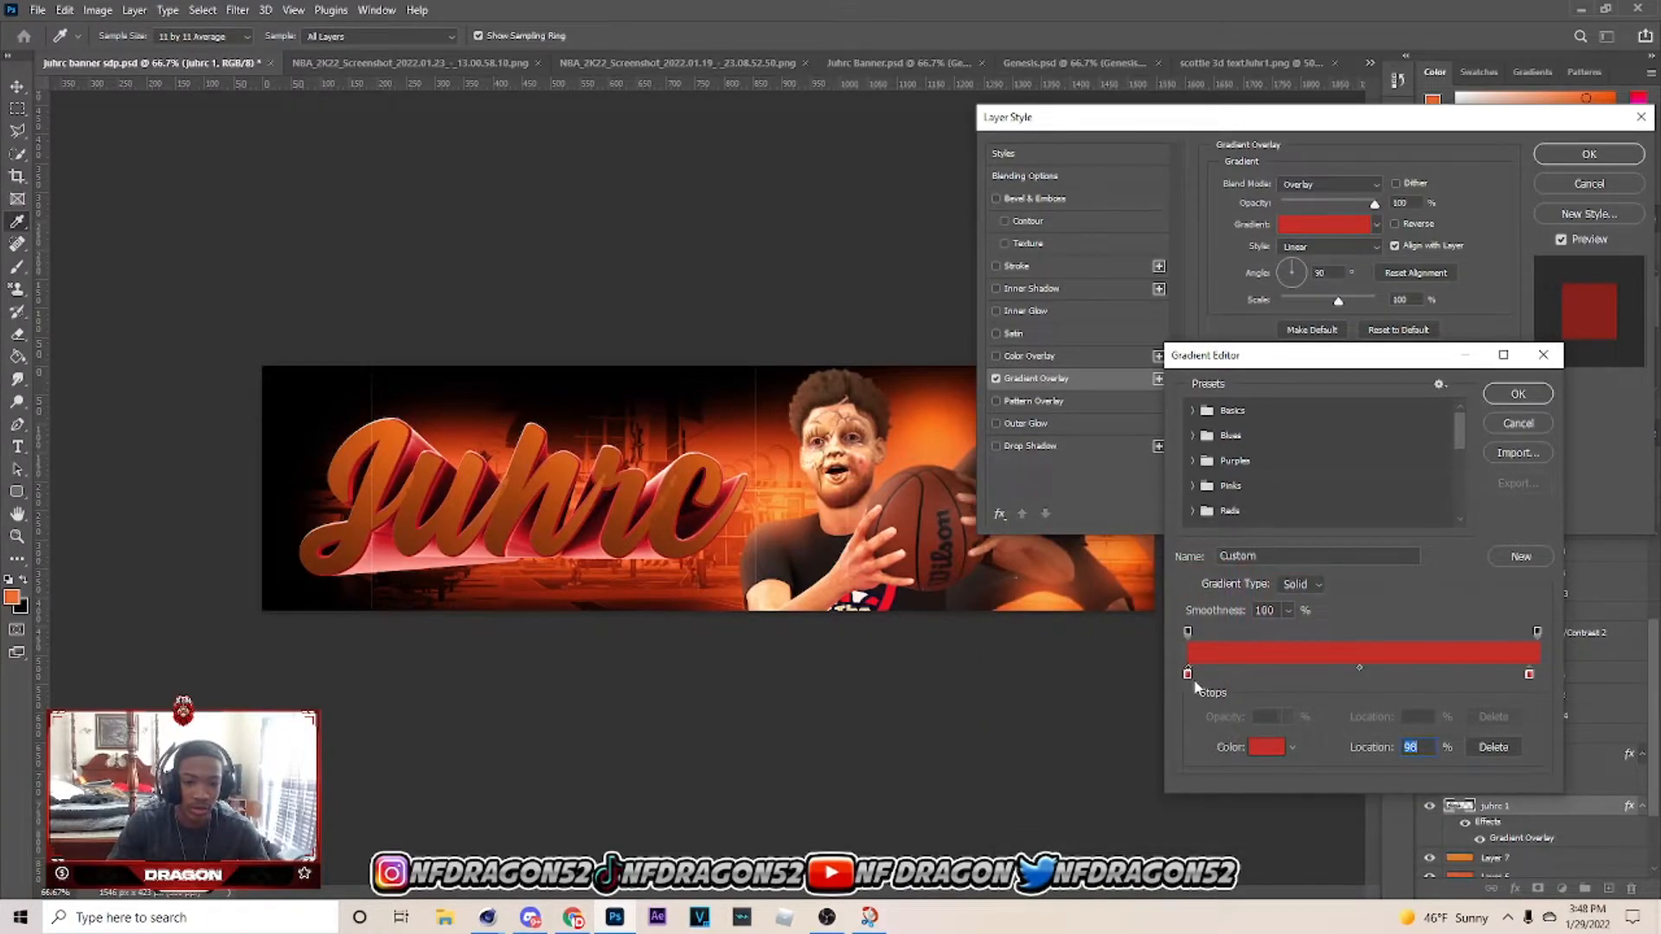
pyautogui.click(1265, 747)
pyautogui.click(1182, 658)
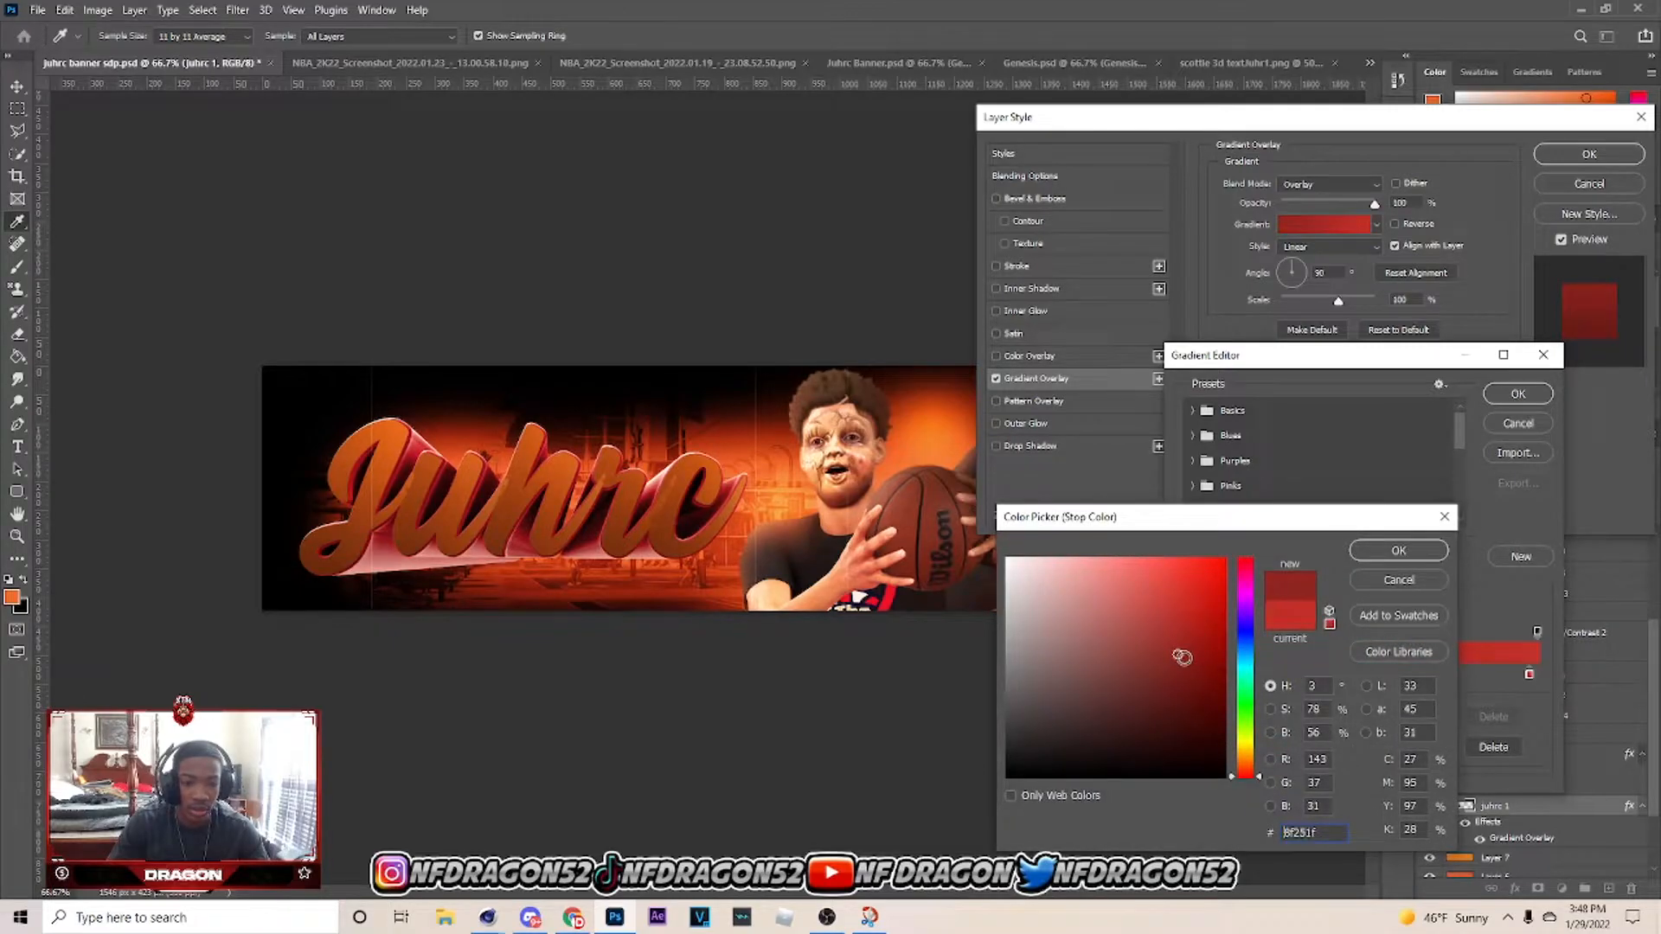
pyautogui.click(1397, 550)
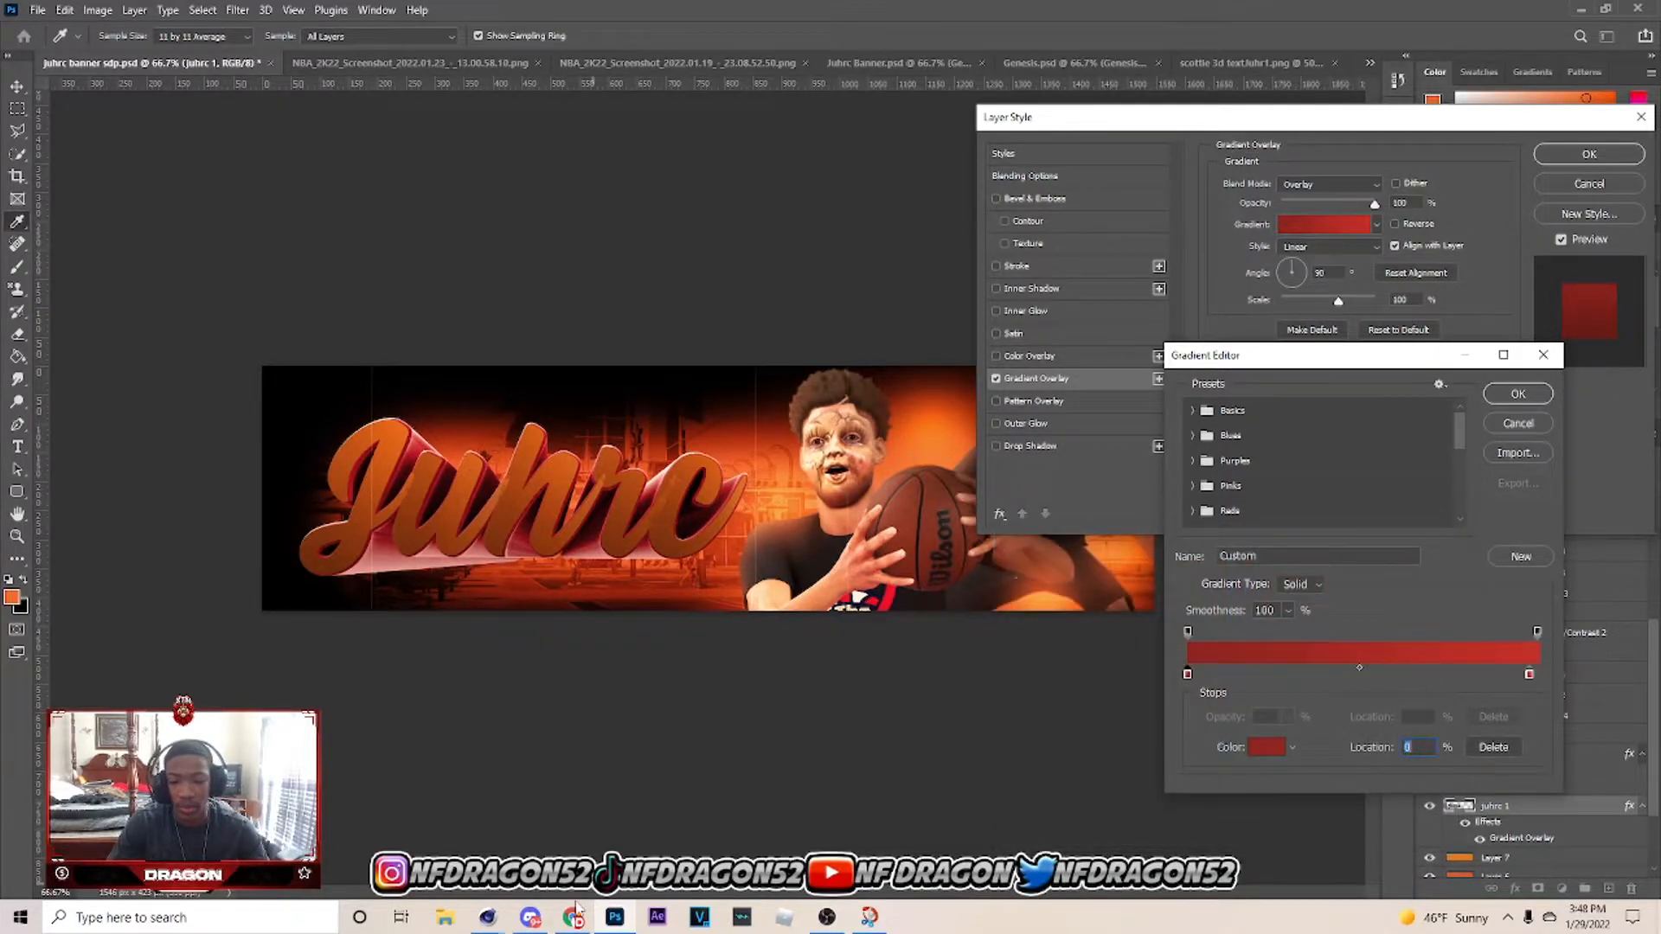
# Copy the orange D8572A from the Coolors palette and apply it to the start stop of the juhrc 1 gradient.
pyautogui.click(573, 917)
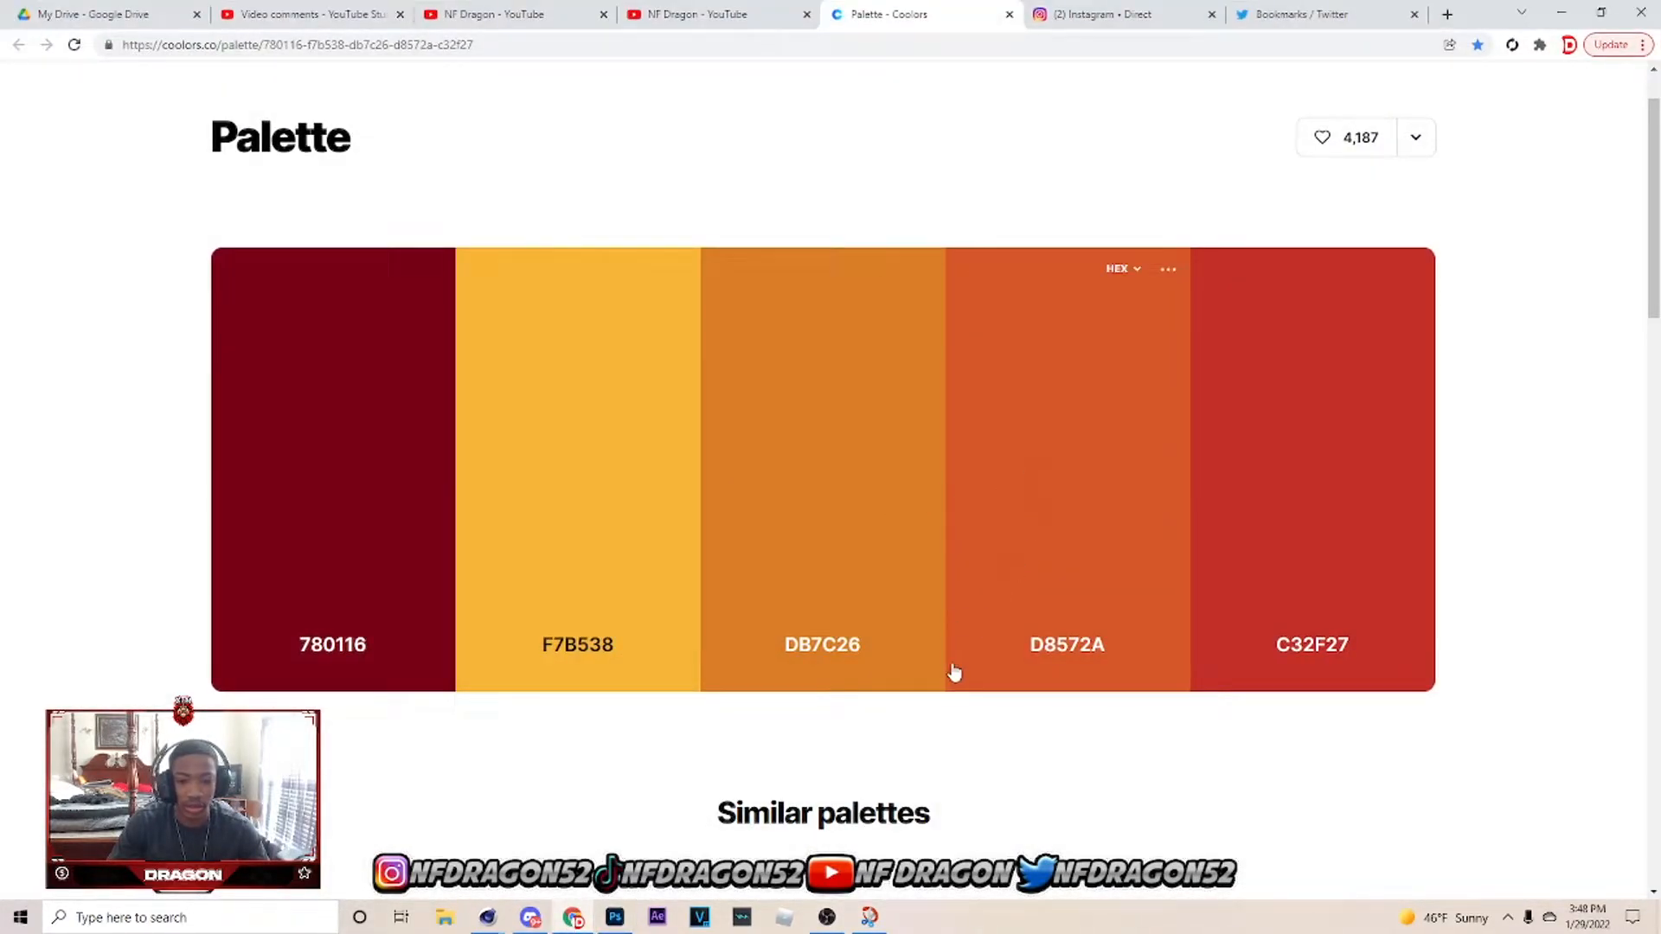
pyautogui.click(952, 672)
pyautogui.hotkey('alt', 'Tab')
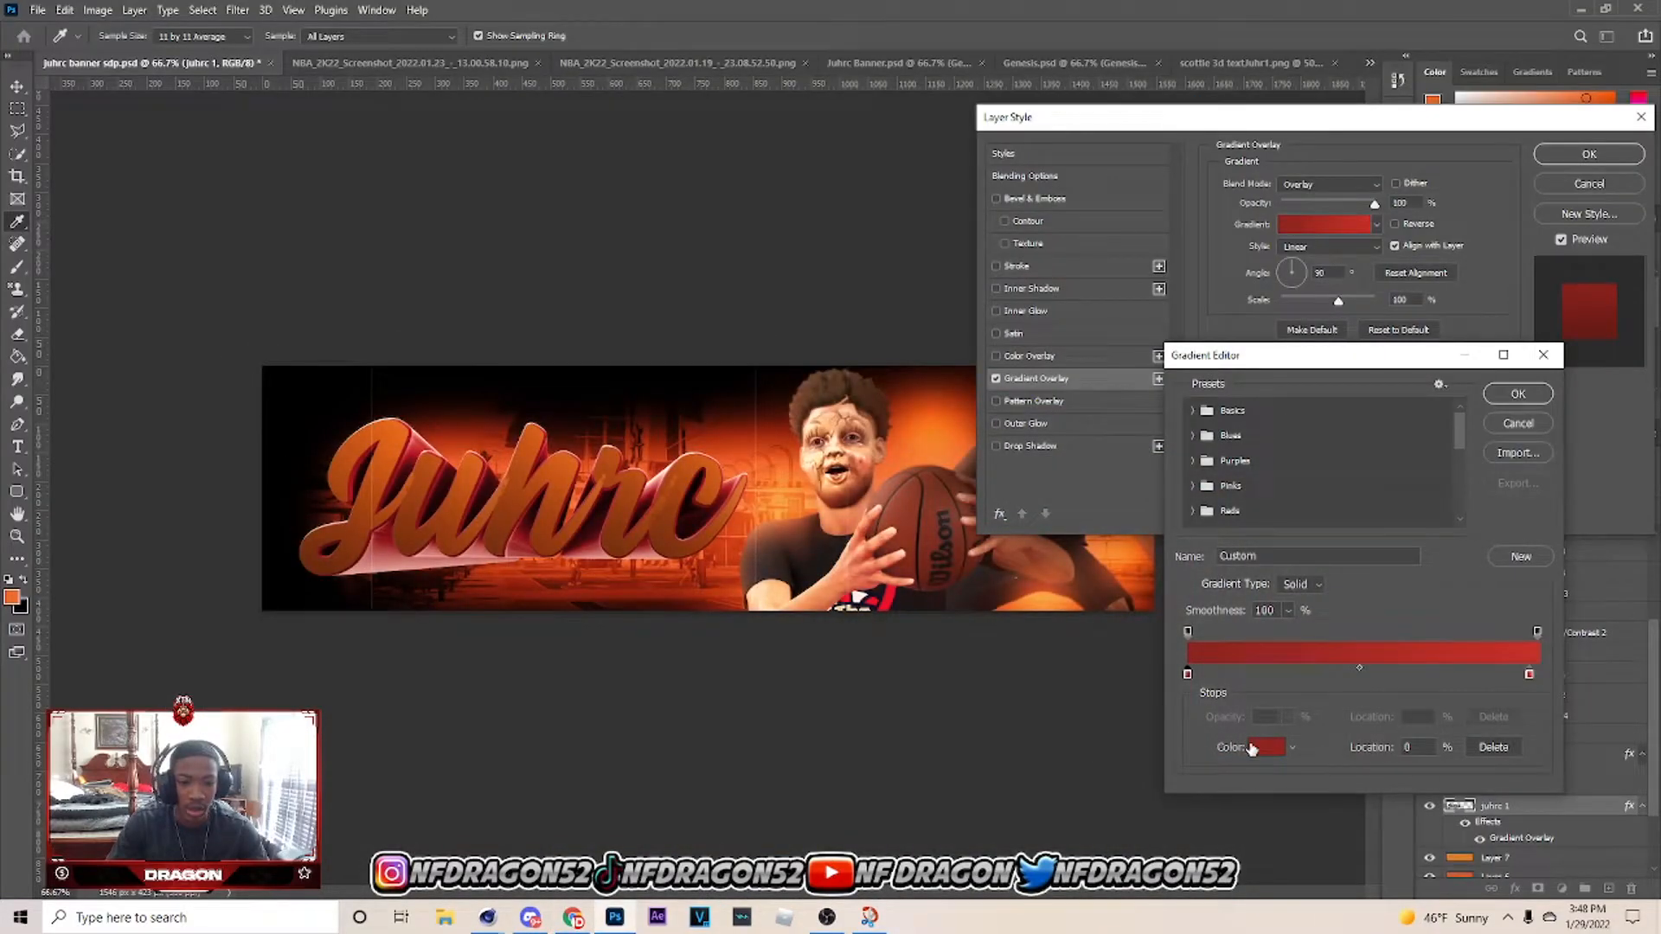
pyautogui.click(1265, 747)
pyautogui.hotkey('ctrl', 'v')
pyautogui.click(1396, 550)
# Set the end stop of the juhrc 1 gradient to D8572A.
pyautogui.click(1529, 675)
pyautogui.click(1265, 747)
pyautogui.hotkey('ctrl', 'v')
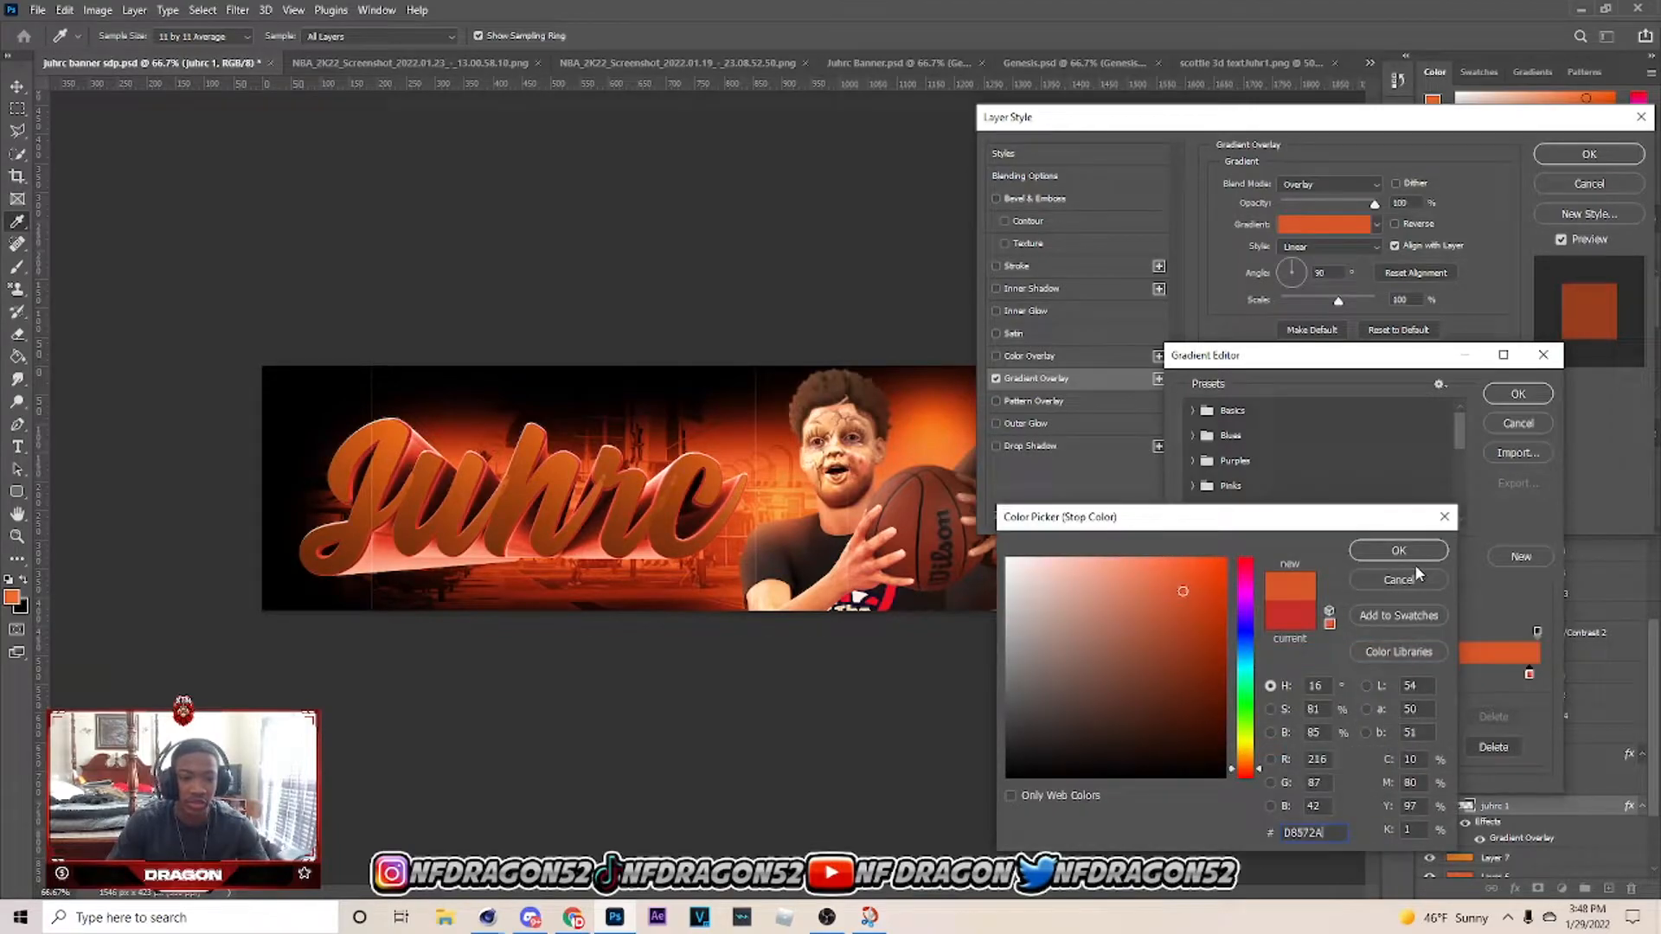
pyautogui.click(1402, 550)
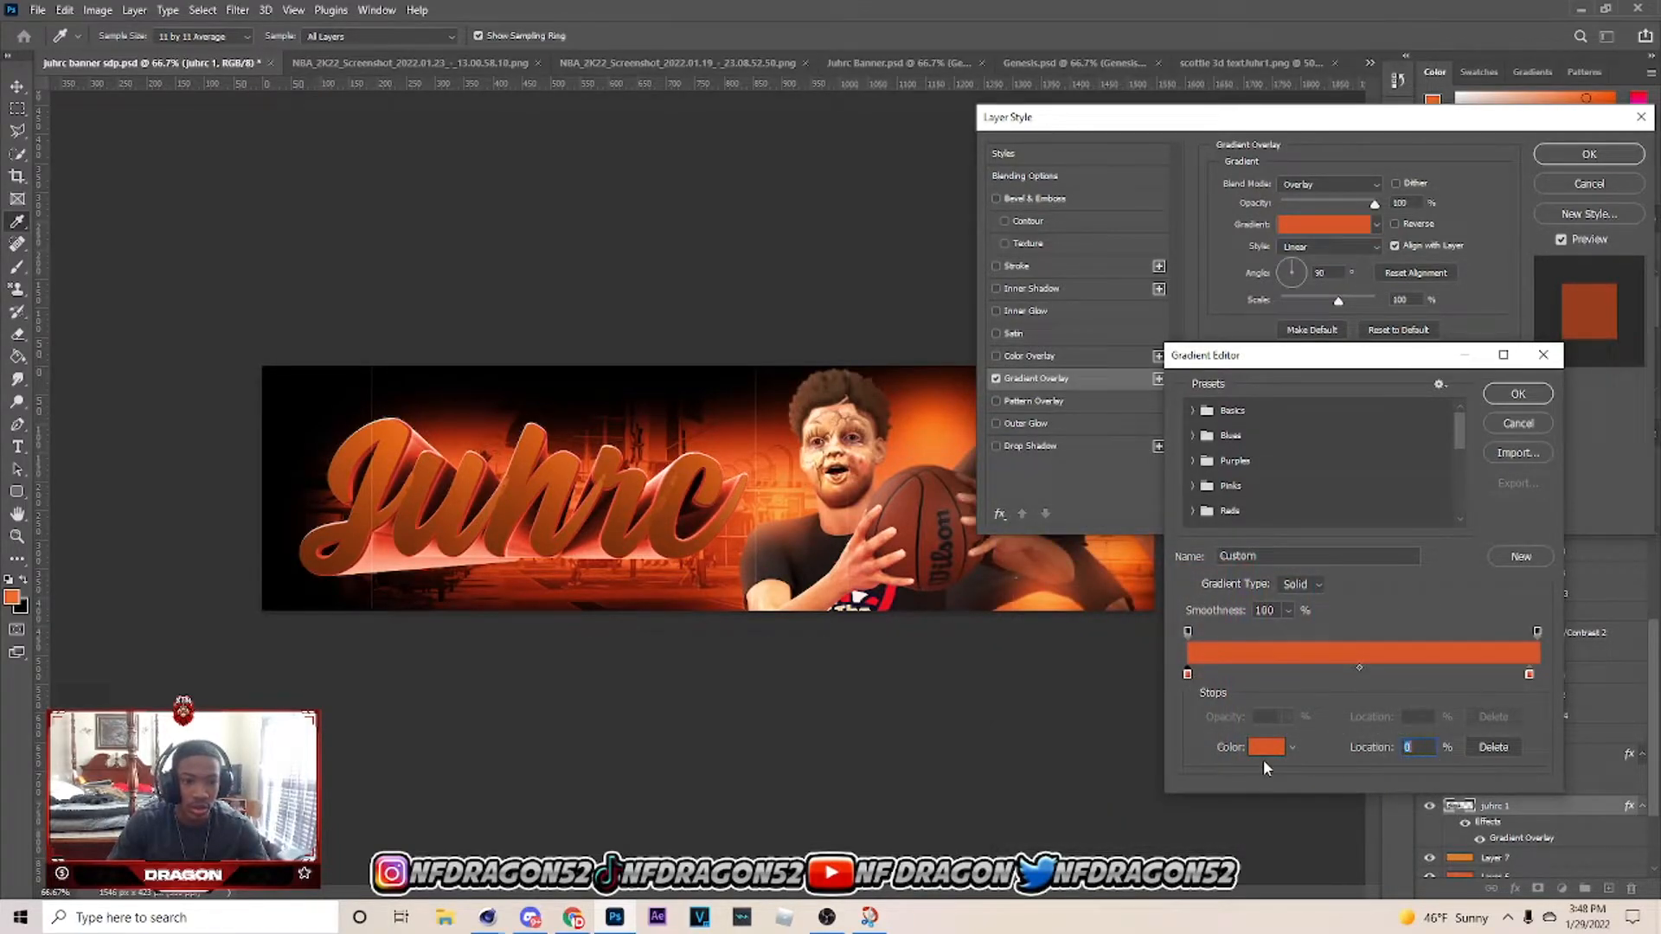
# Darken the start stop to the brownish orange 803014 and apply the Gradient Overlay to juhrc 1.
pyautogui.click(1268, 746)
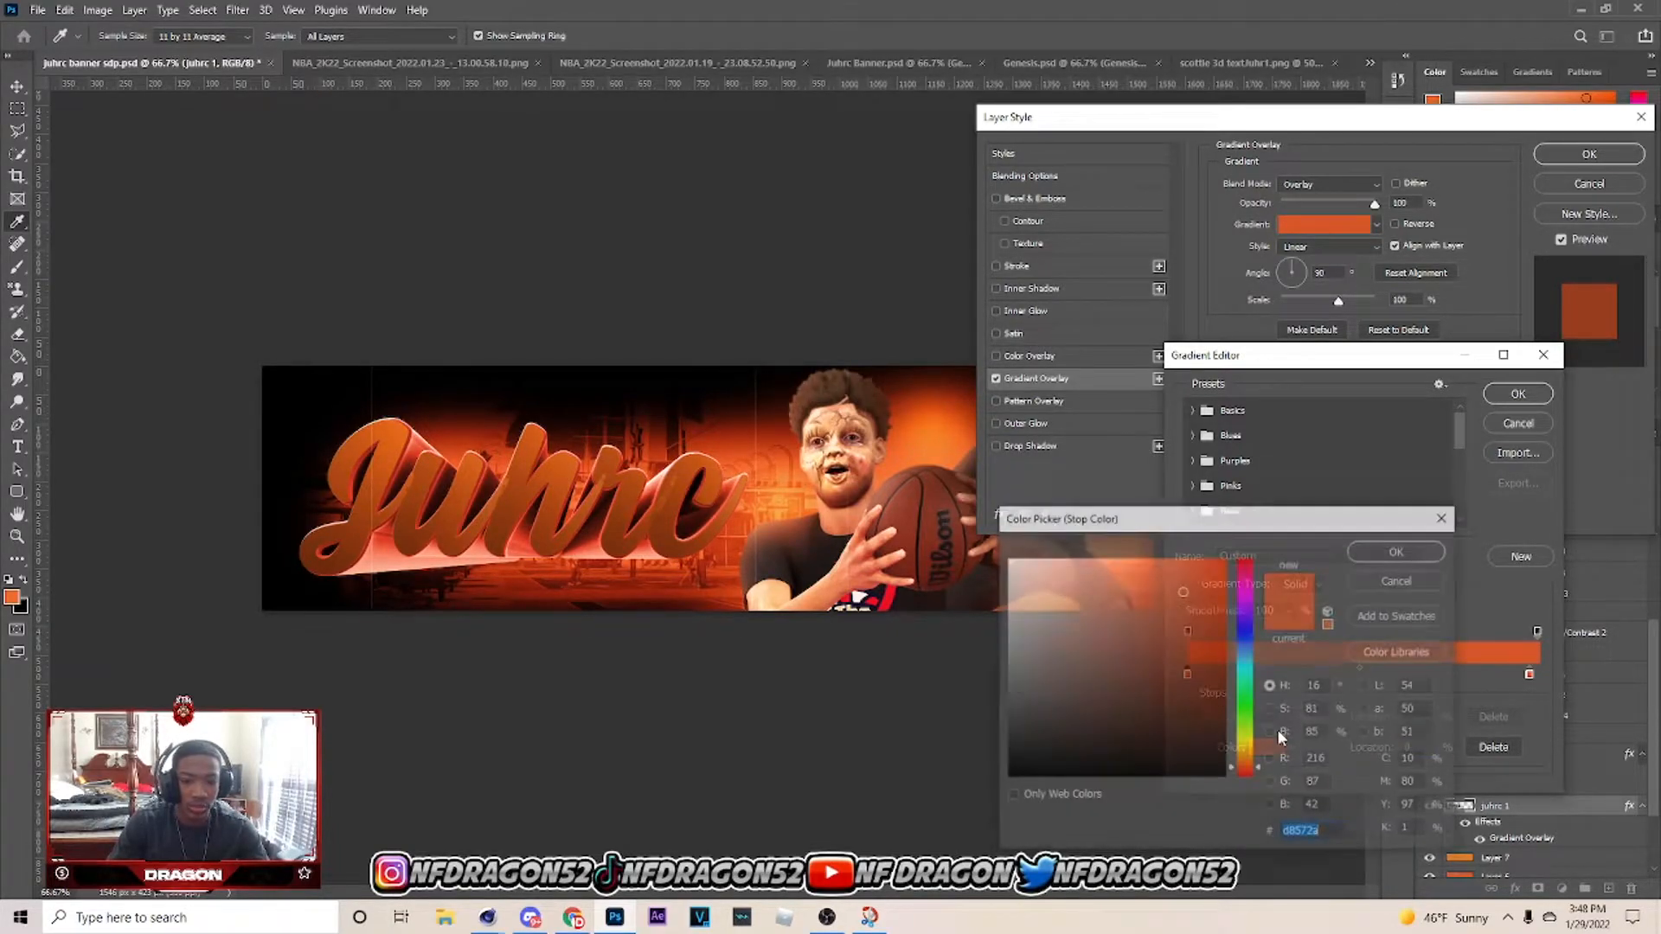
pyautogui.click(1192, 667)
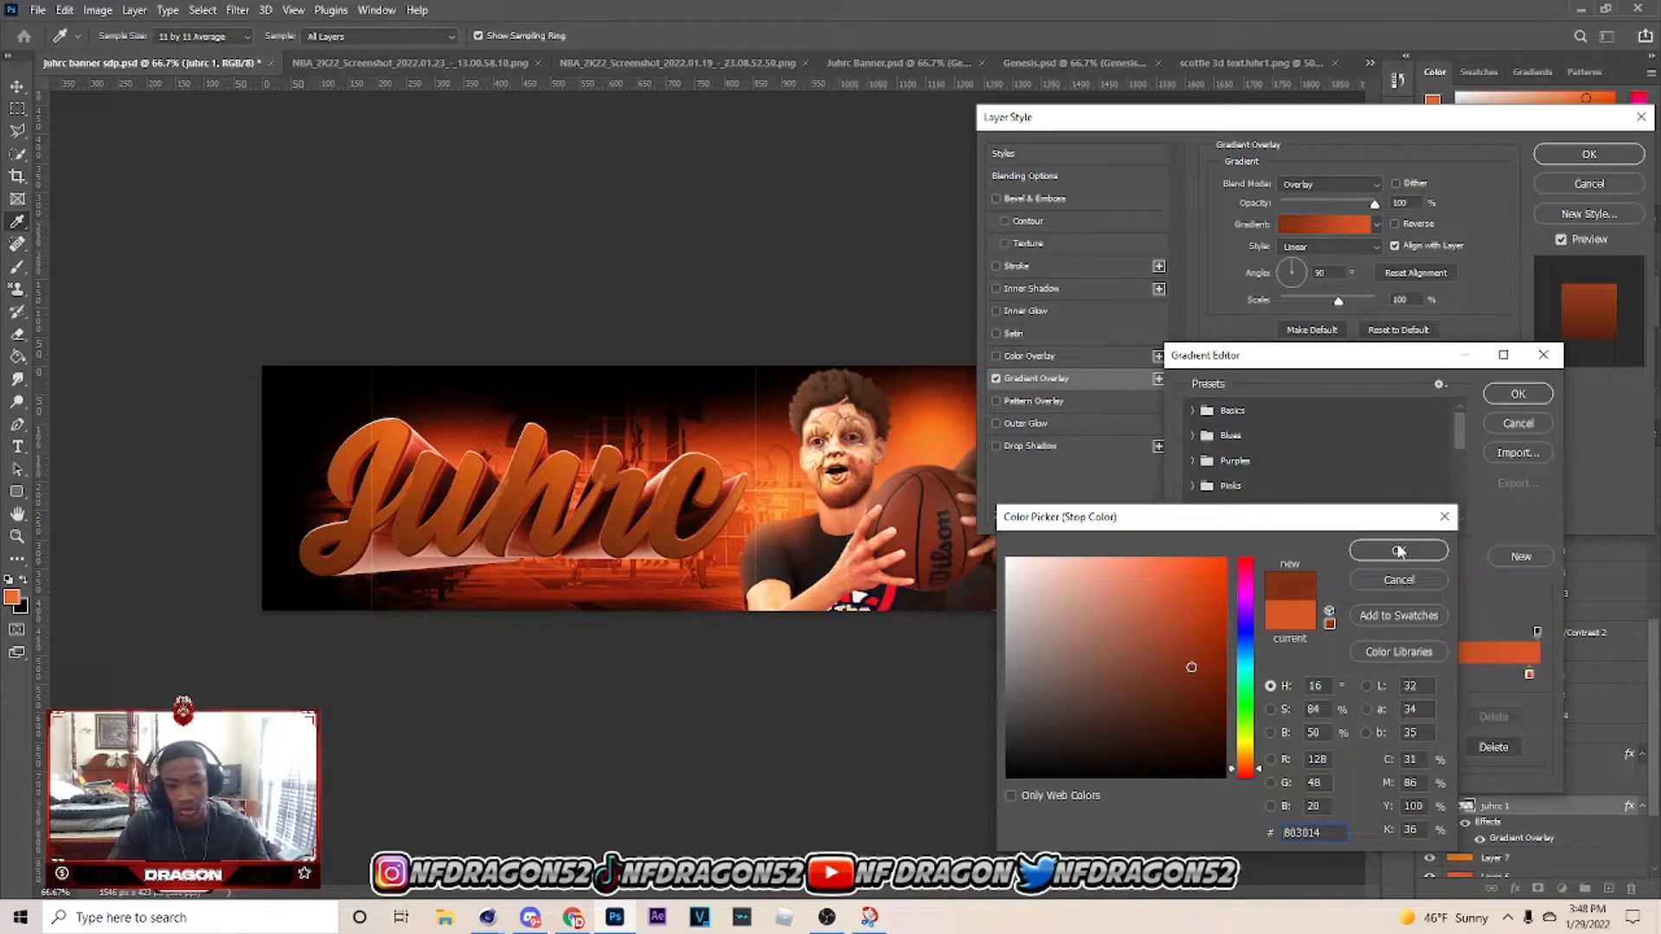
pyautogui.click(1399, 551)
pyautogui.click(1518, 393)
pyautogui.click(1589, 154)
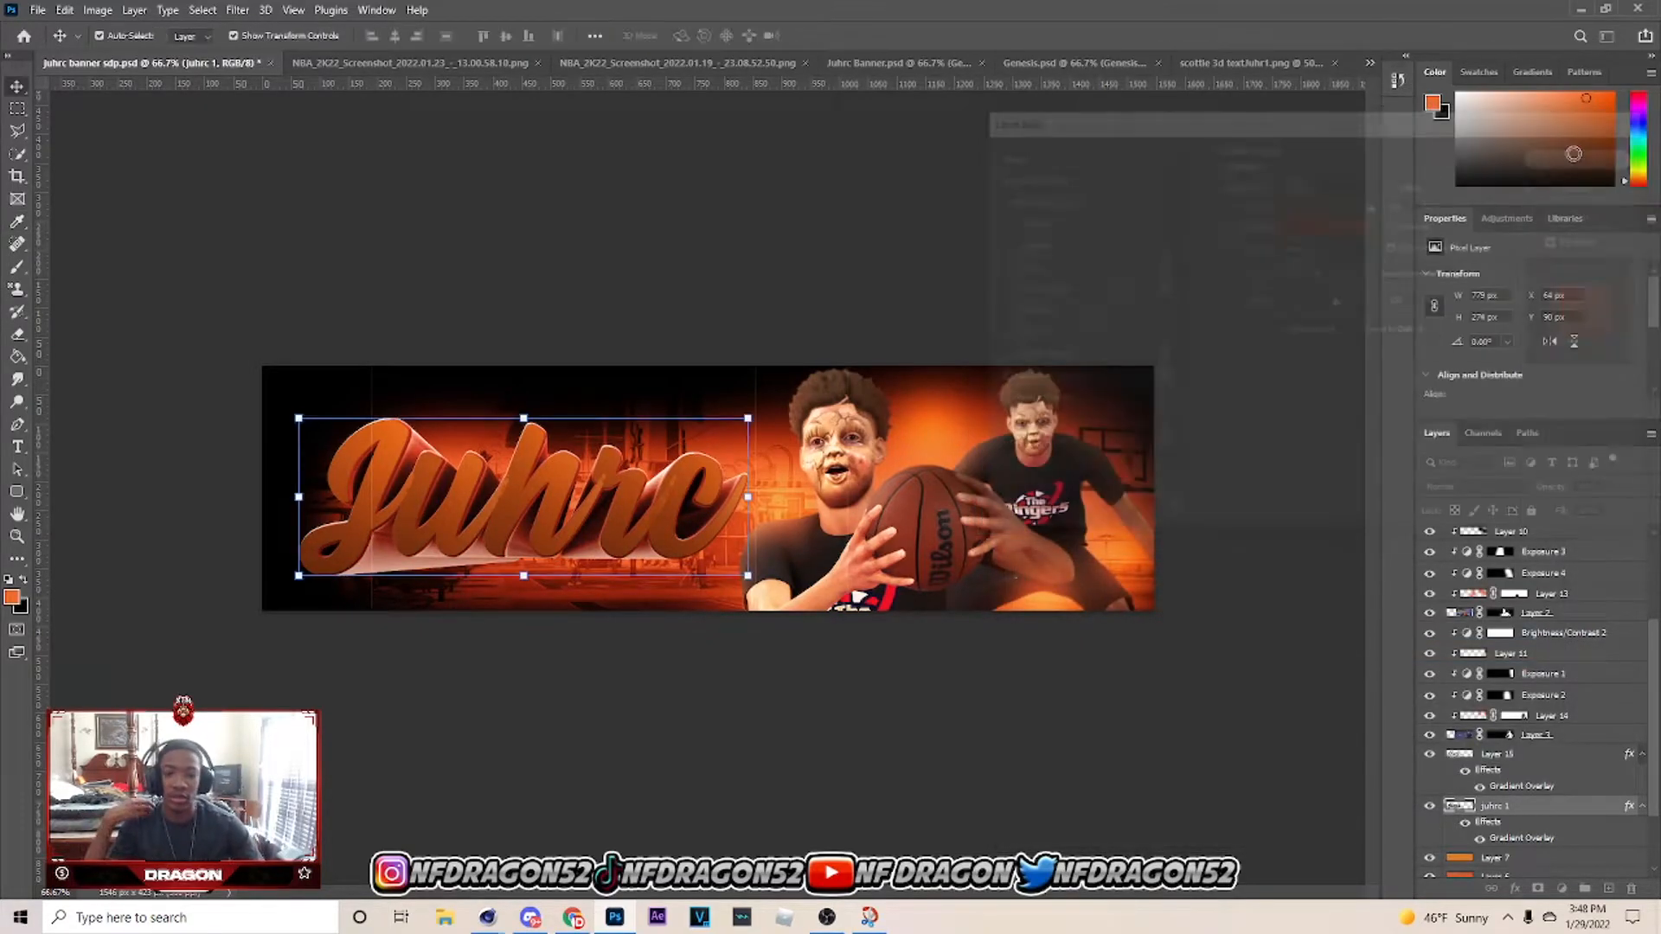
# Examine the start and end stop colors of Layer 15's Gradient Overlay and keep them.
pyautogui.click(956, 308)
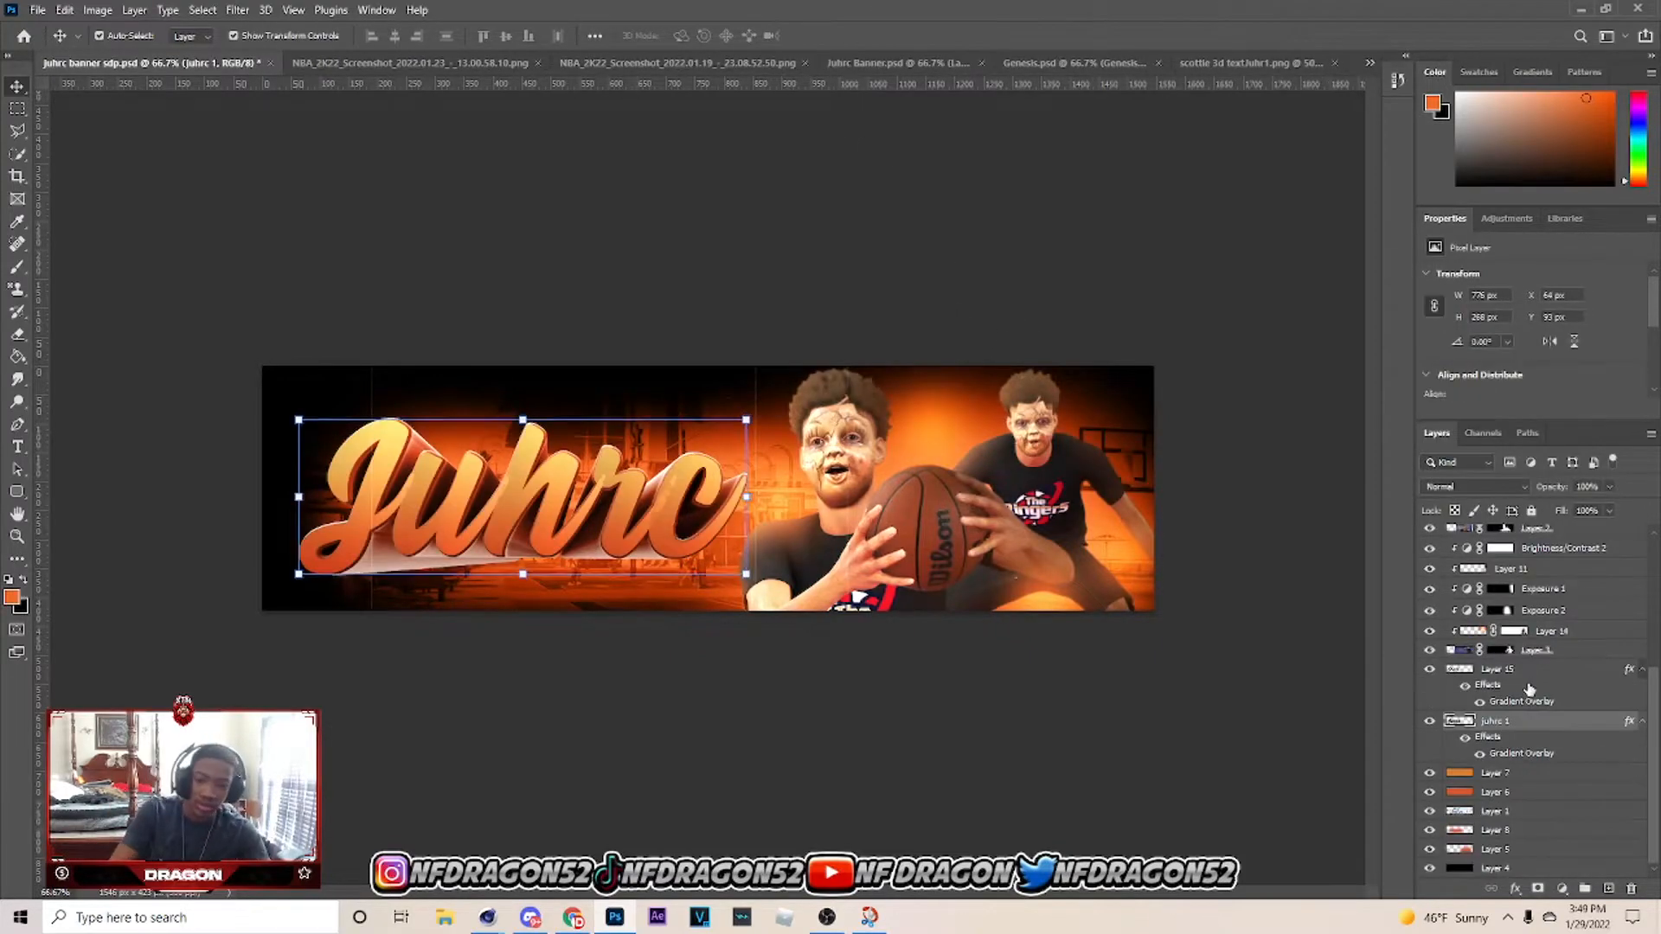
pyautogui.click(1534, 670)
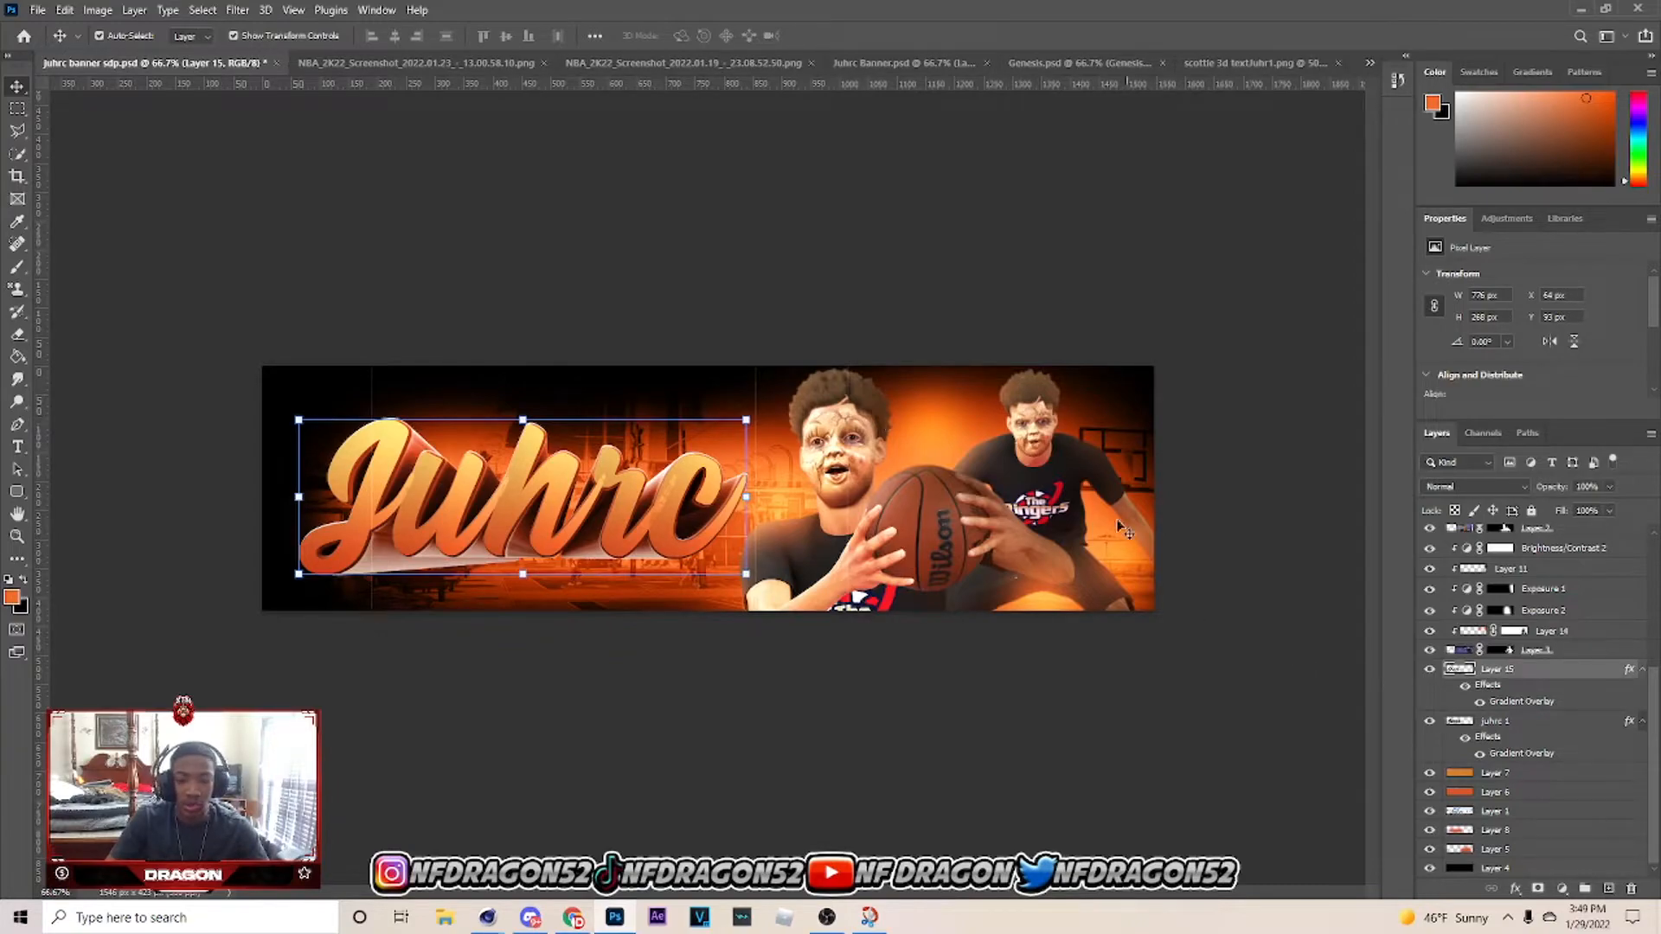
pyautogui.rightClick(1549, 670)
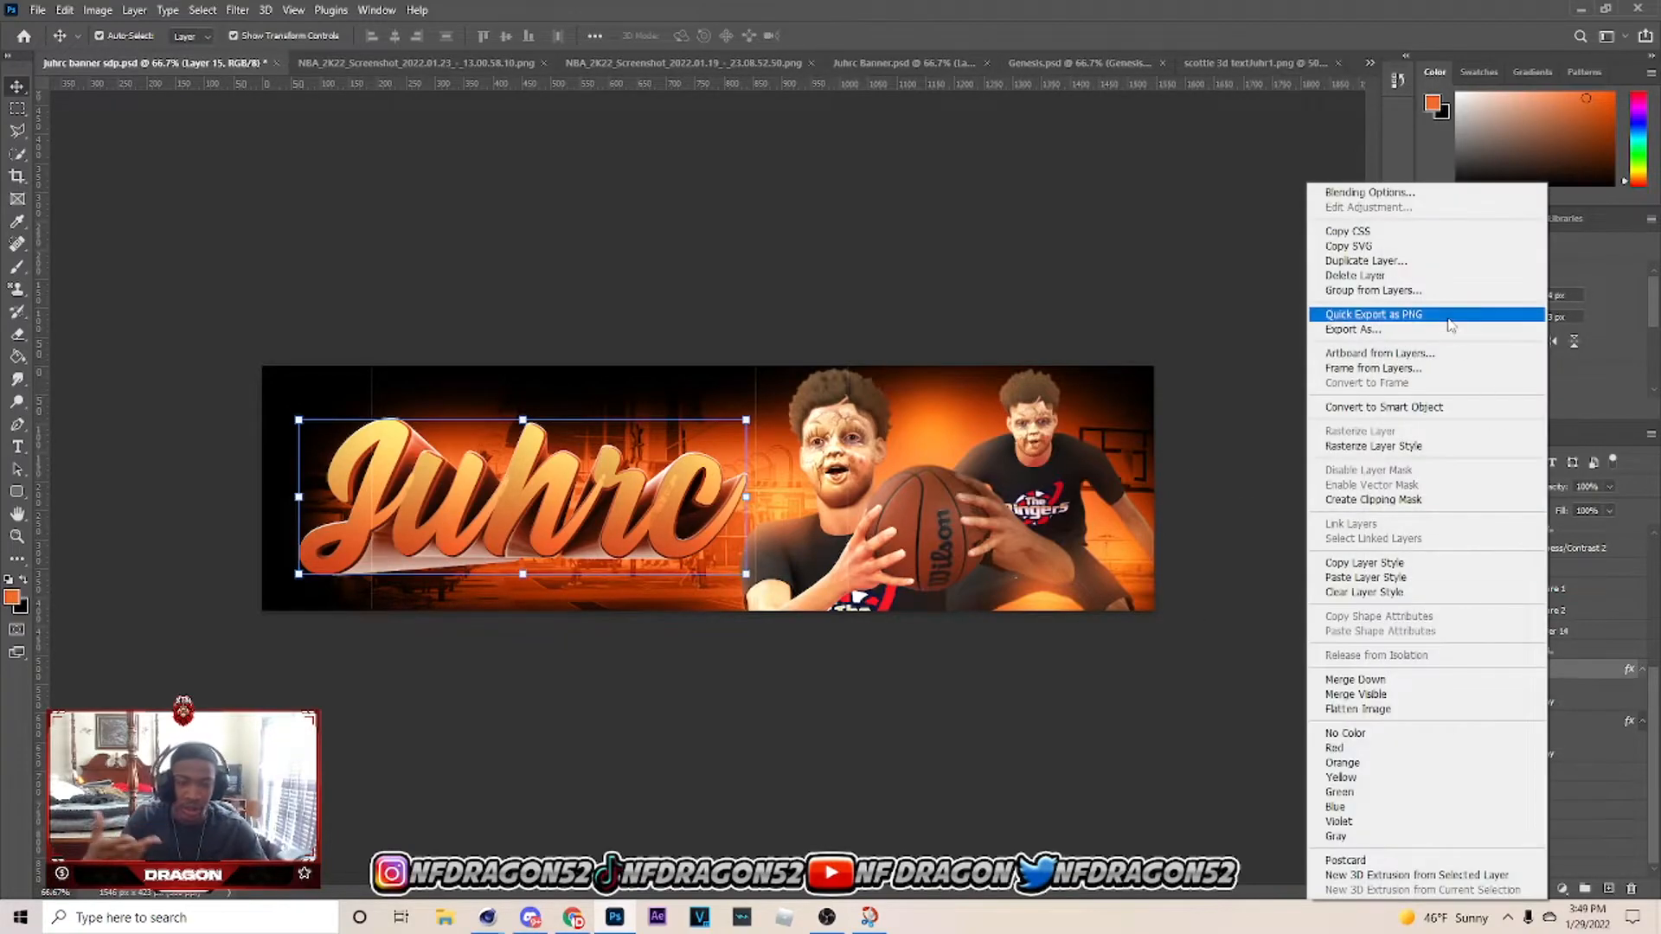
pyautogui.click(1399, 197)
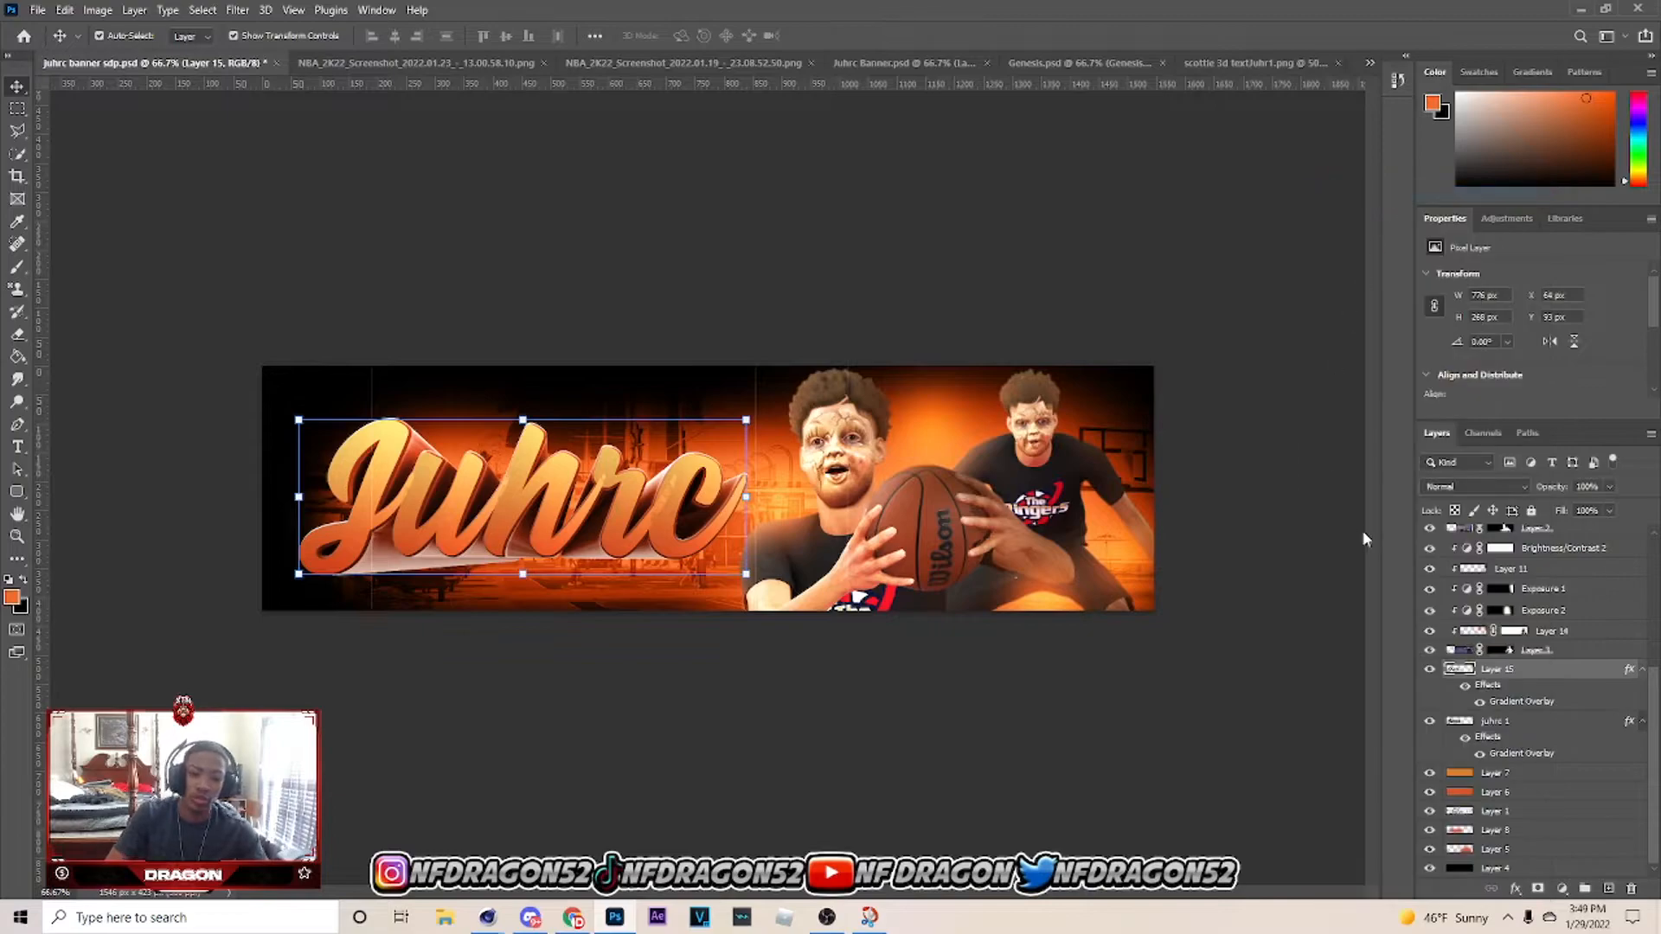
pyautogui.click(1029, 379)
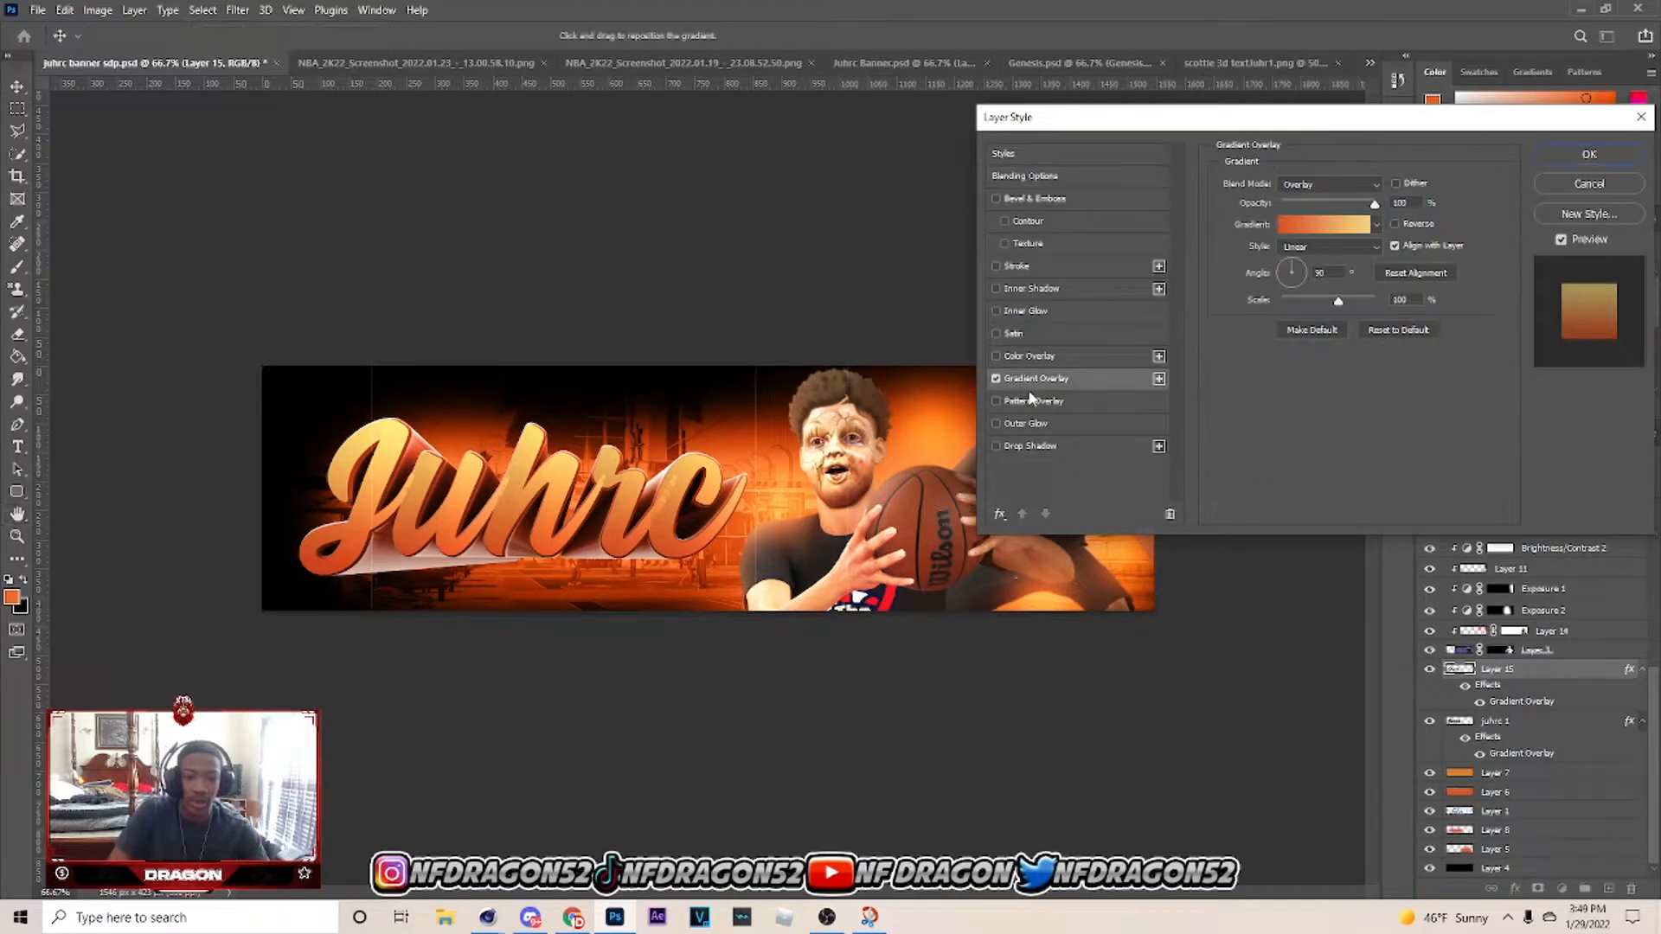
pyautogui.click(1342, 228)
pyautogui.click(1188, 674)
pyautogui.click(1266, 746)
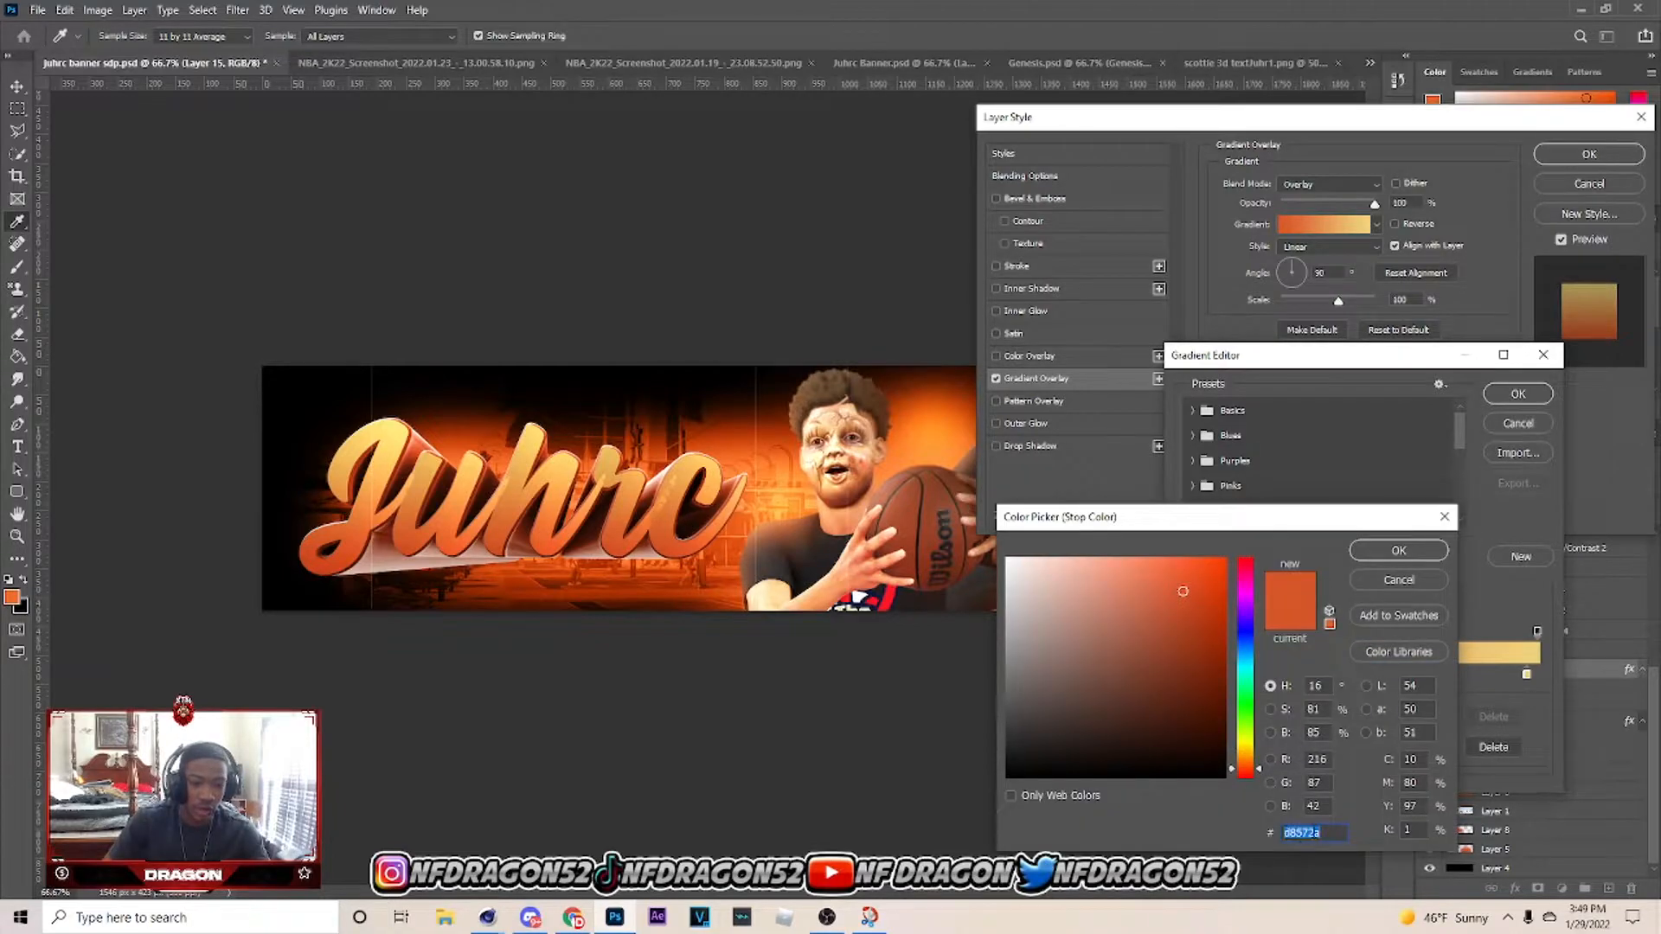
pyautogui.press('Return')
pyautogui.click(1527, 678)
pyautogui.click(1280, 749)
pyautogui.click(1399, 551)
pyautogui.click(1519, 393)
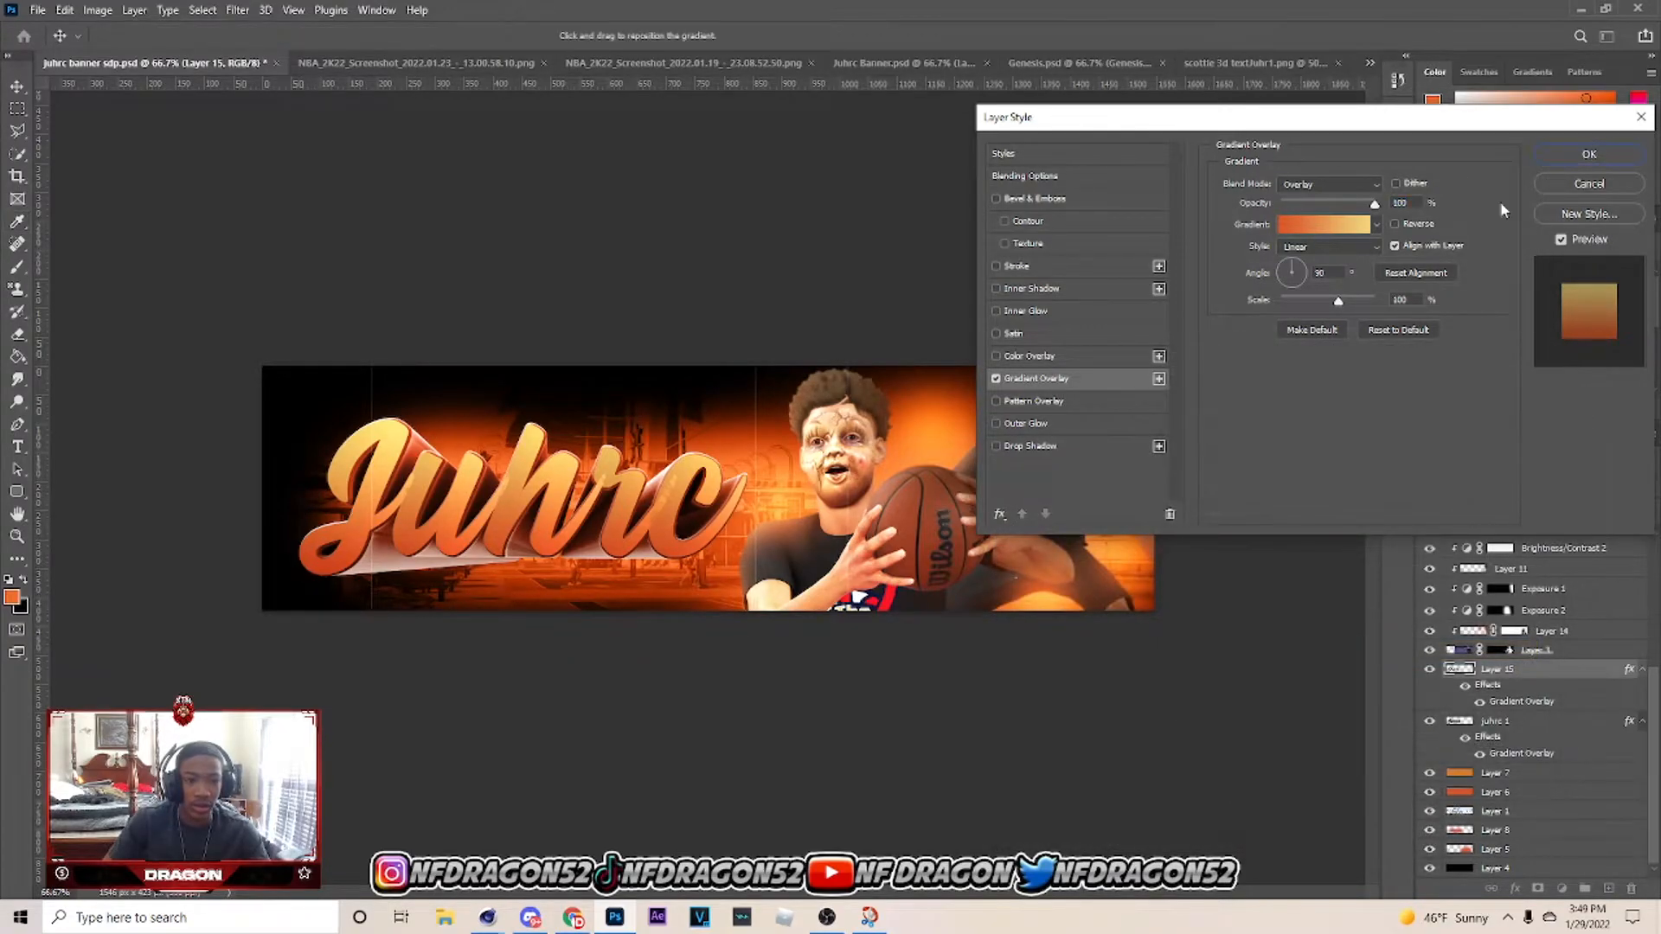
pyautogui.click(1589, 157)
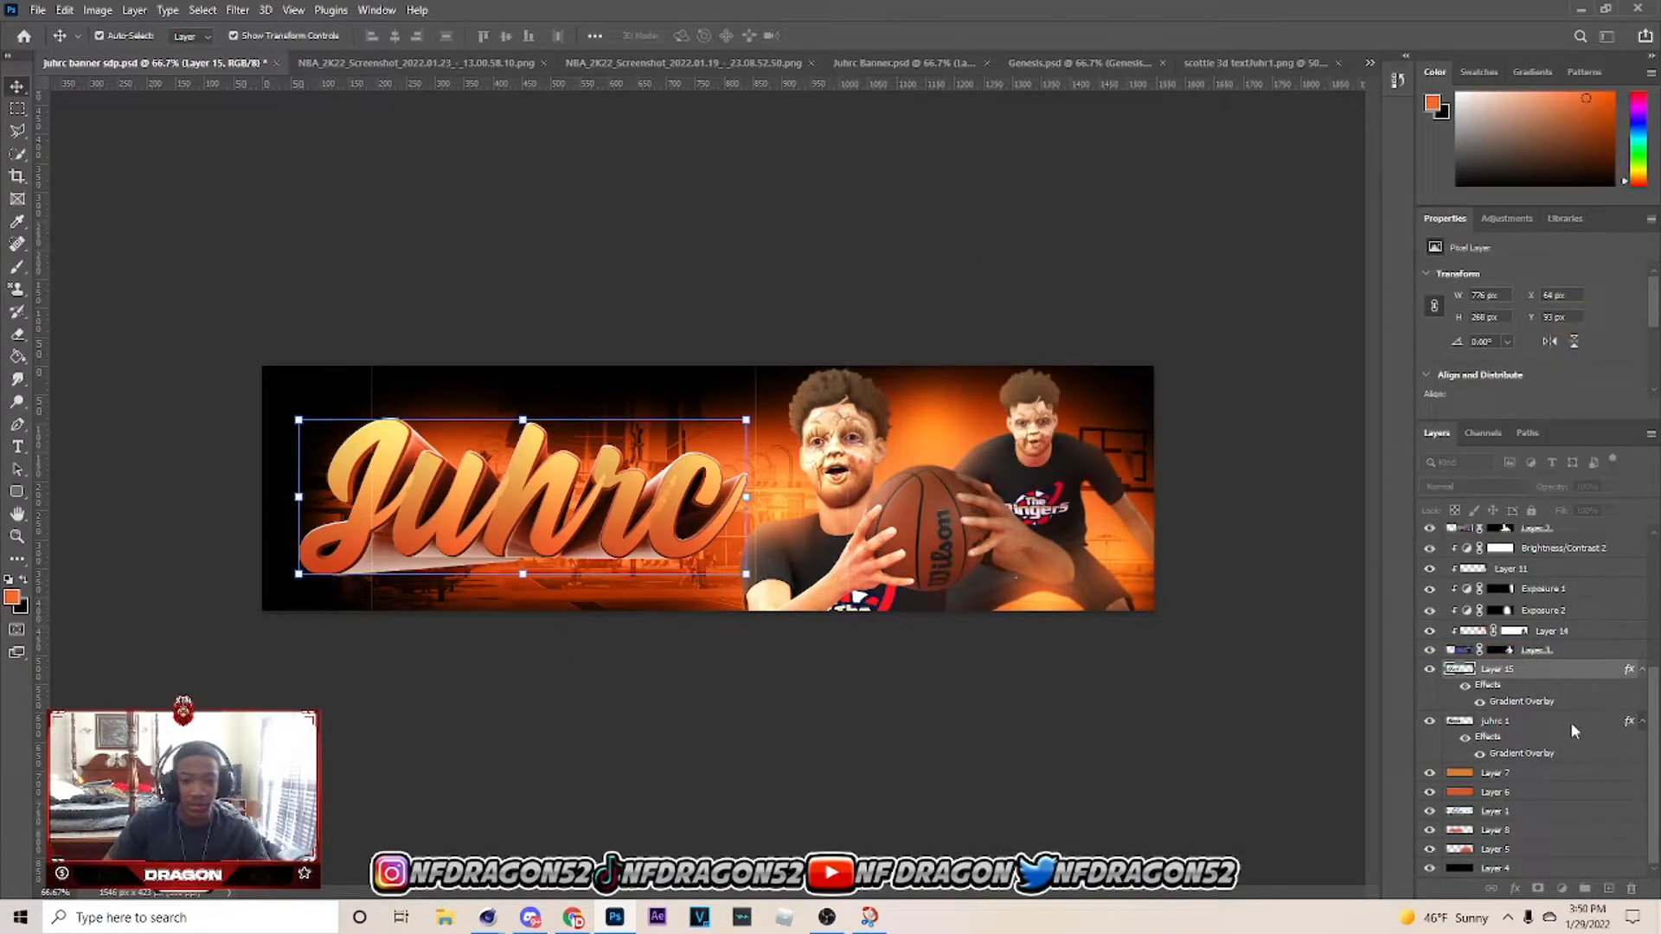
# Examine the gradient stops in the juhrc 1 layer's Gradient Overlay, keep them, and deselect all layers.
pyautogui.click(1499, 721)
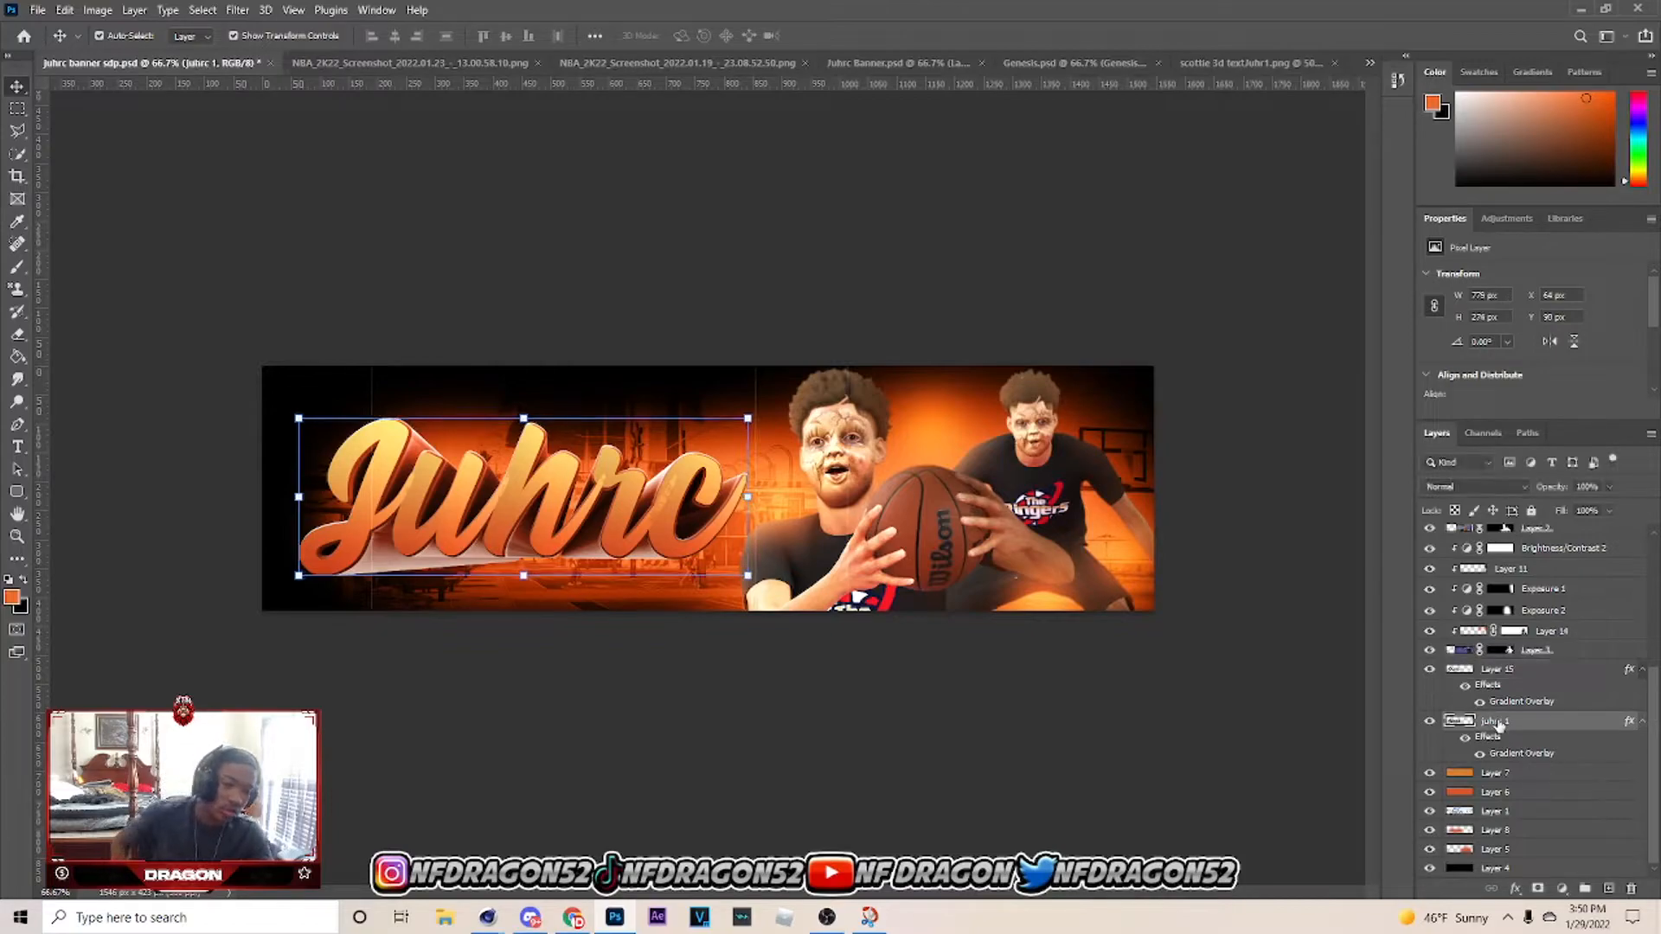
pyautogui.rightClick(1497, 721)
pyautogui.click(1458, 11)
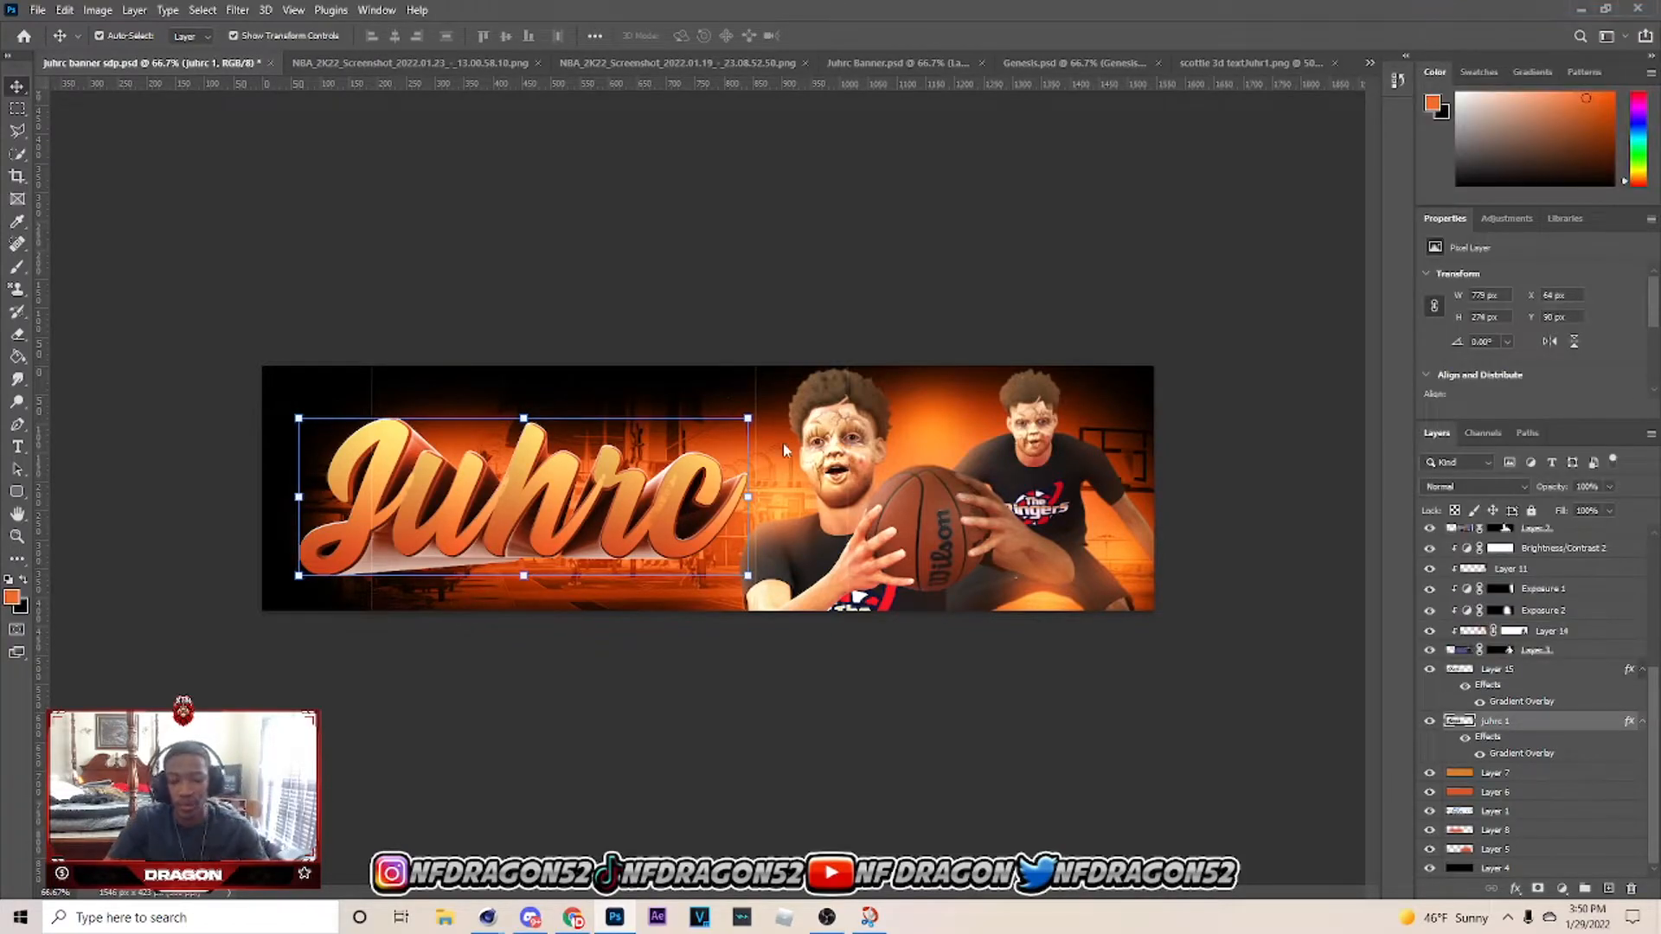
pyautogui.click(1037, 380)
pyautogui.click(1327, 226)
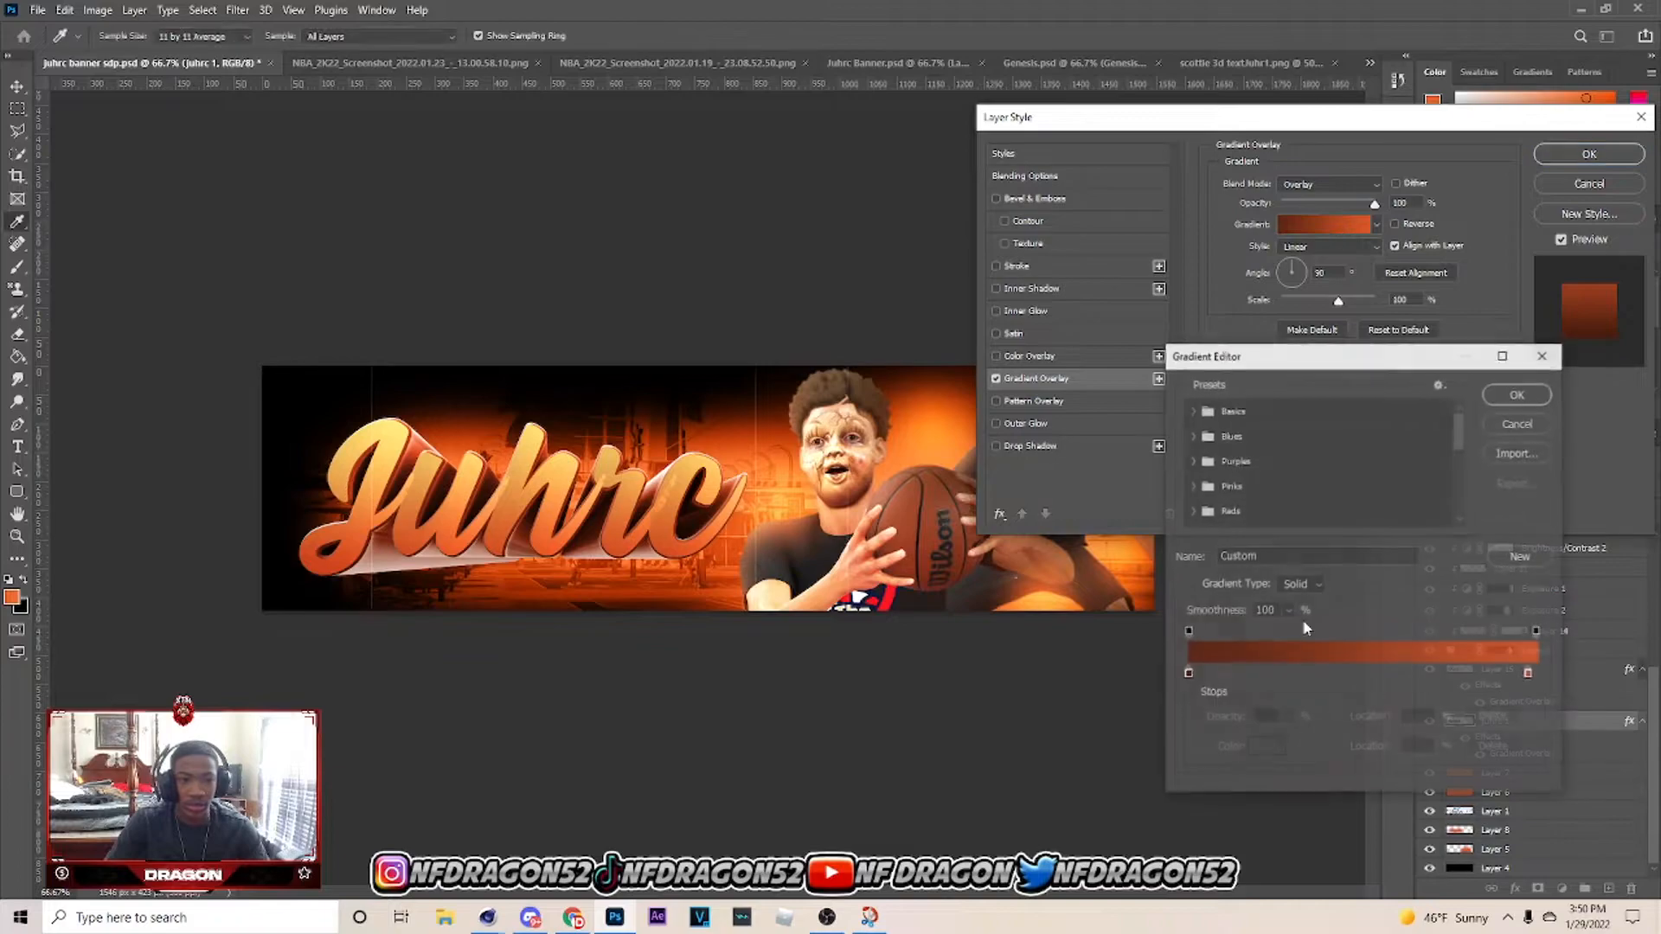
pyautogui.click(1188, 675)
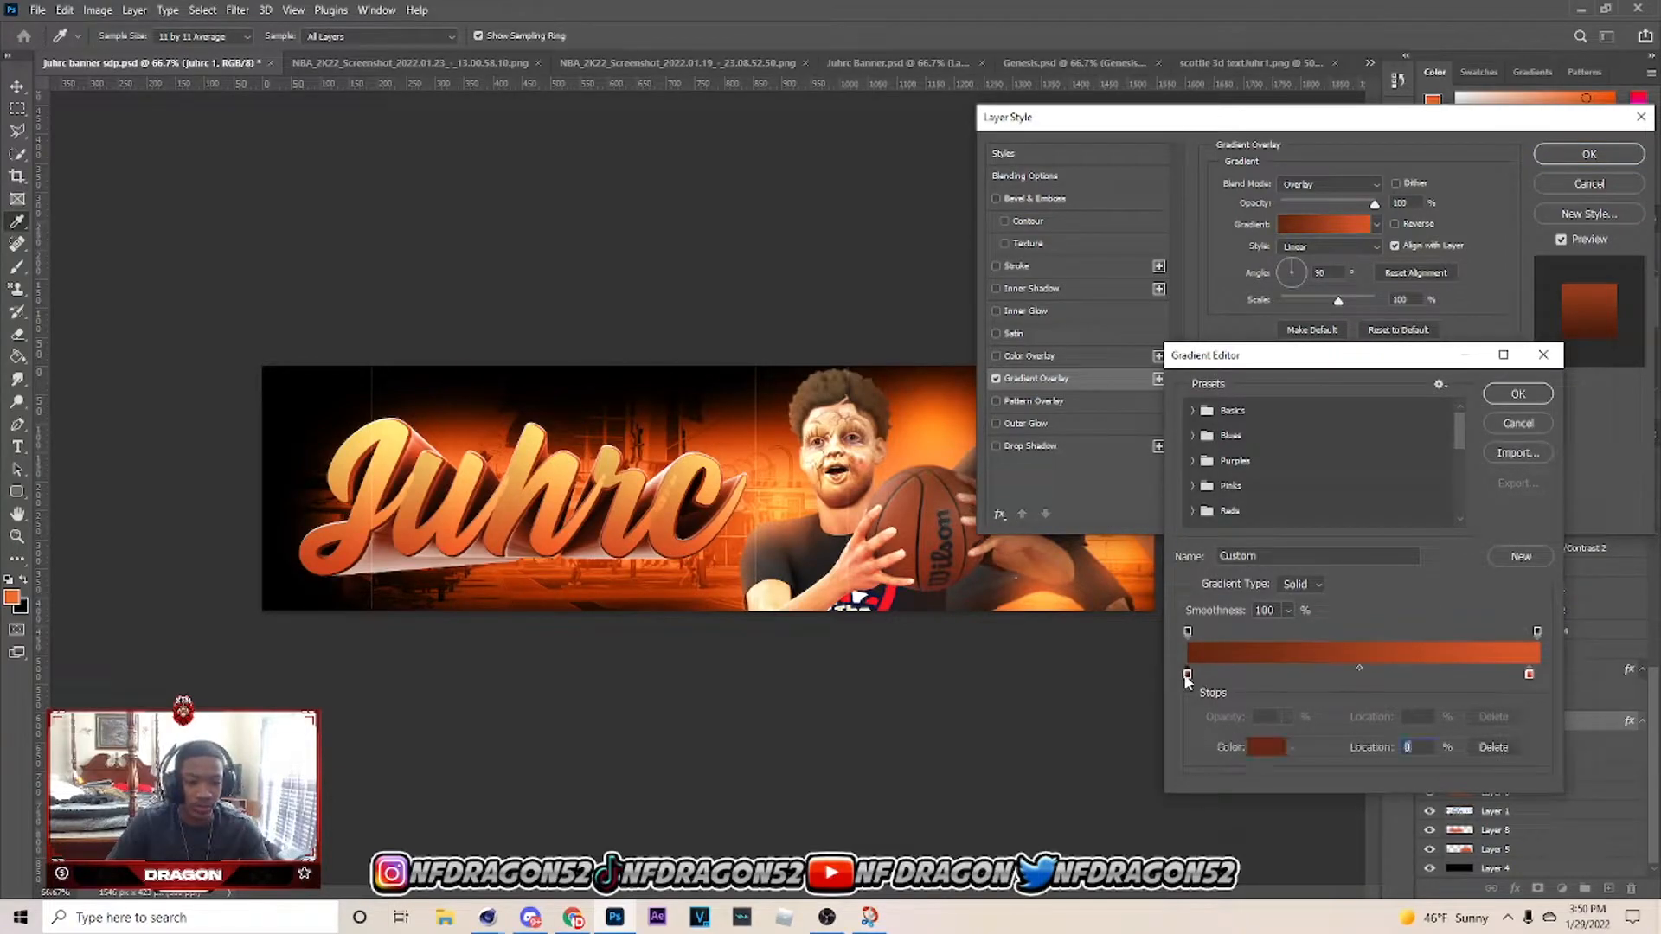
pyautogui.click(1519, 393)
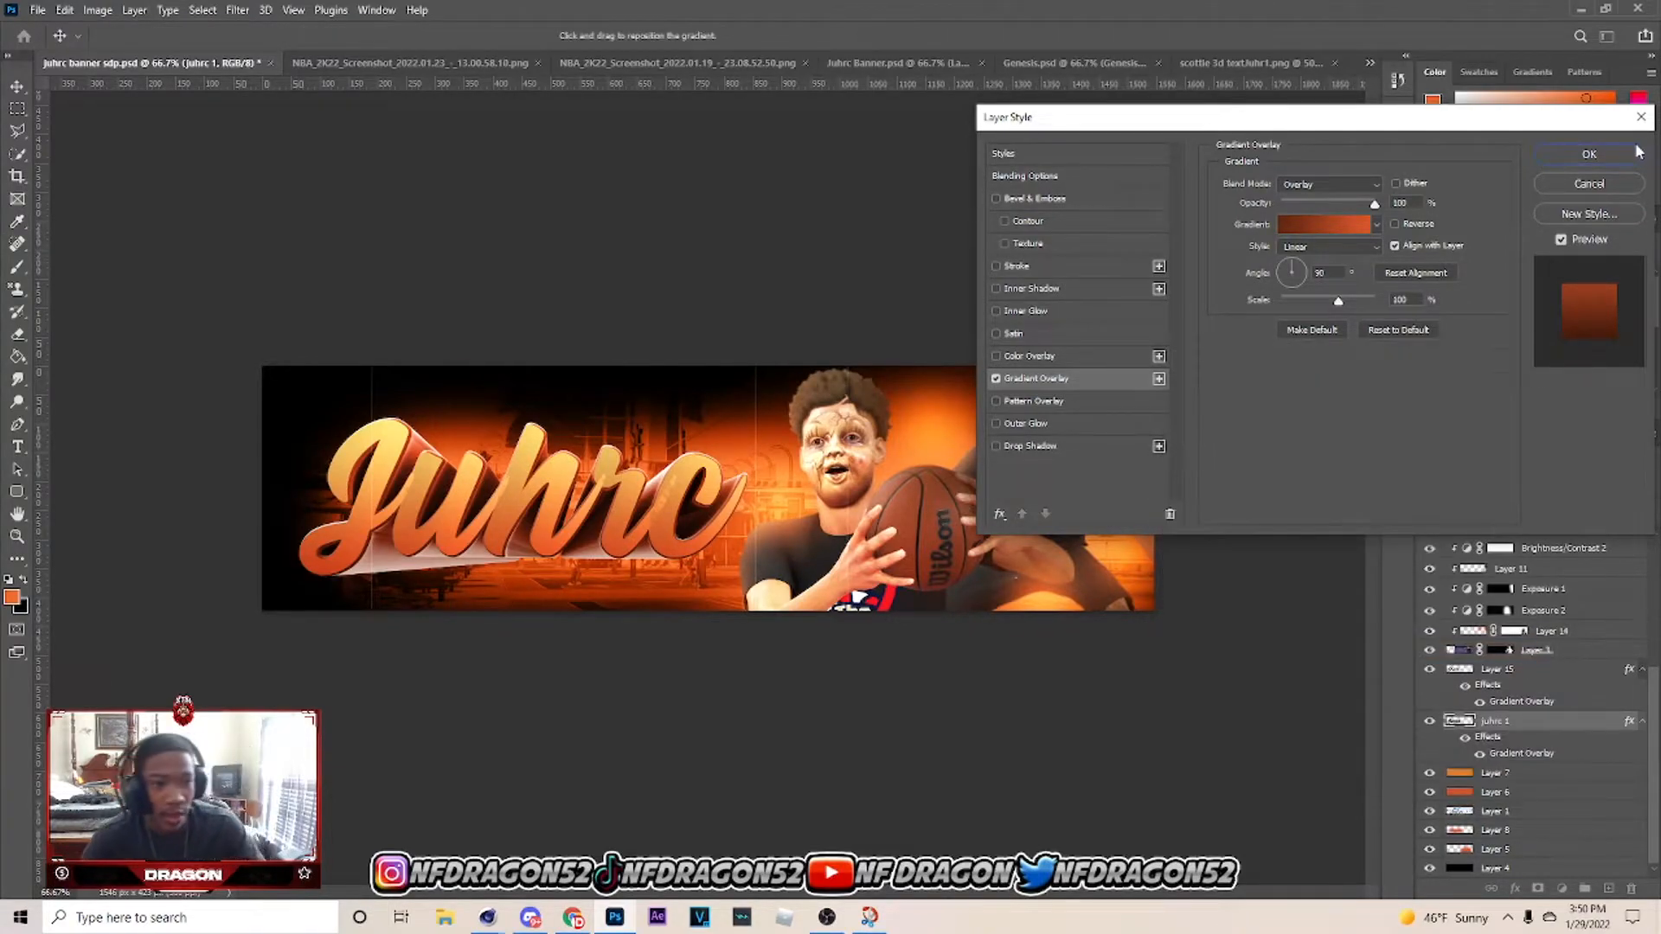
pyautogui.click(1589, 154)
pyautogui.click(883, 525)
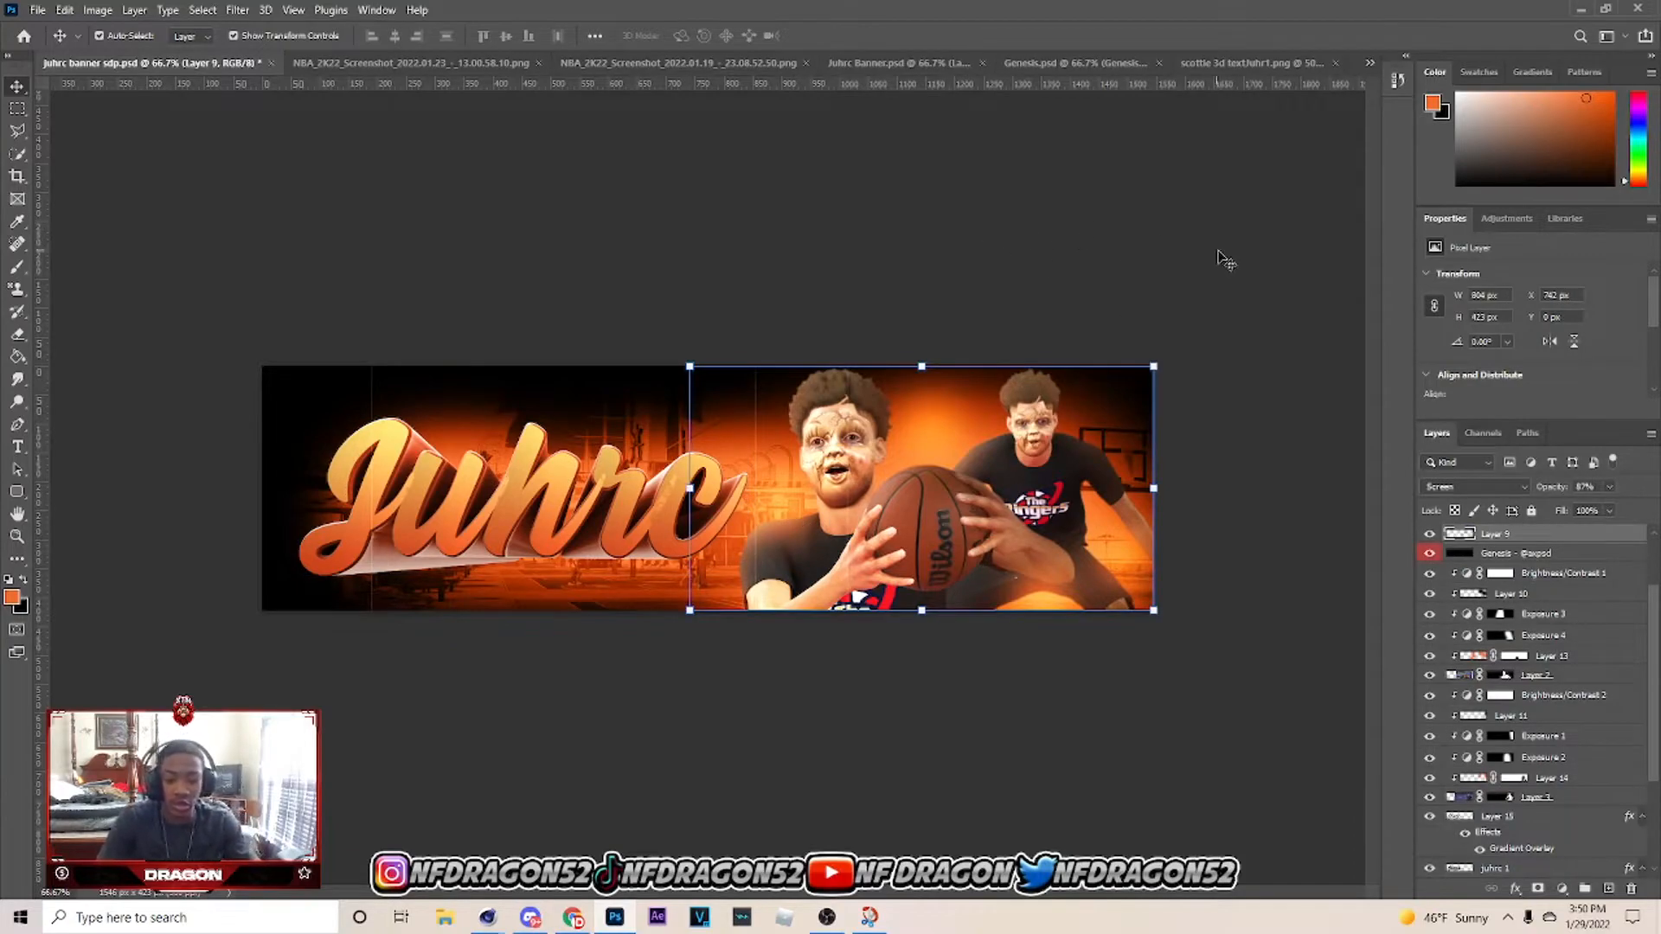
pyautogui.click(638, 164)
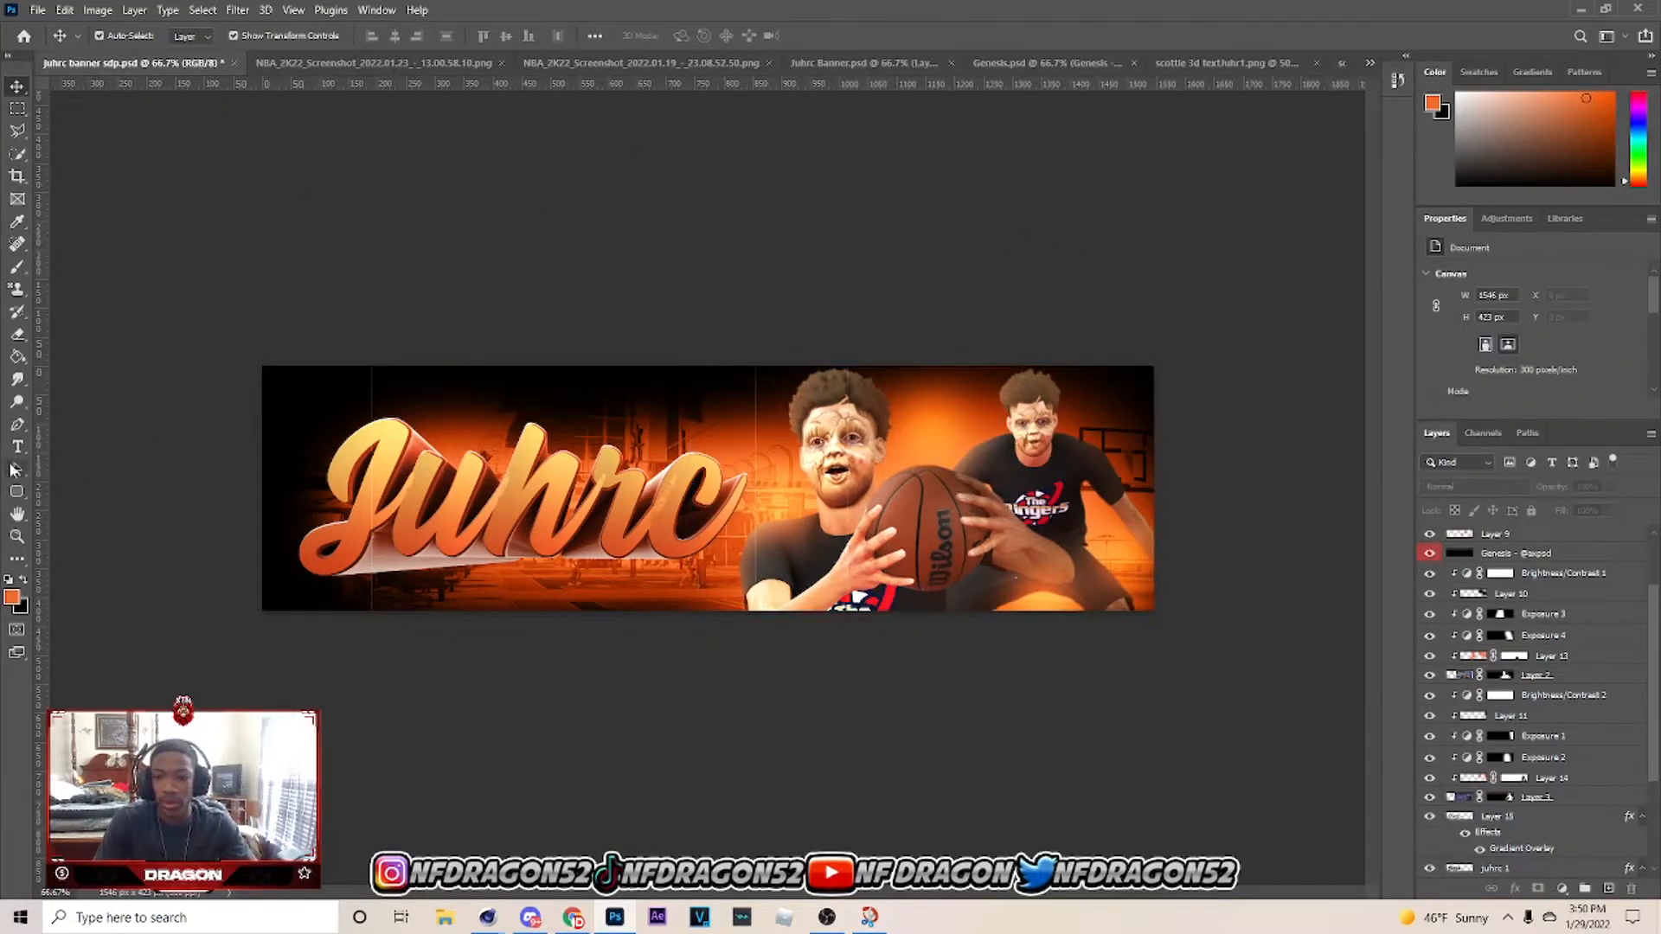
# Add a text layer reading "Juhrc" directly above Layer 7, below the 3D text.
pyautogui.scroll(-3, 1571, 751)
pyautogui.click(1518, 775)
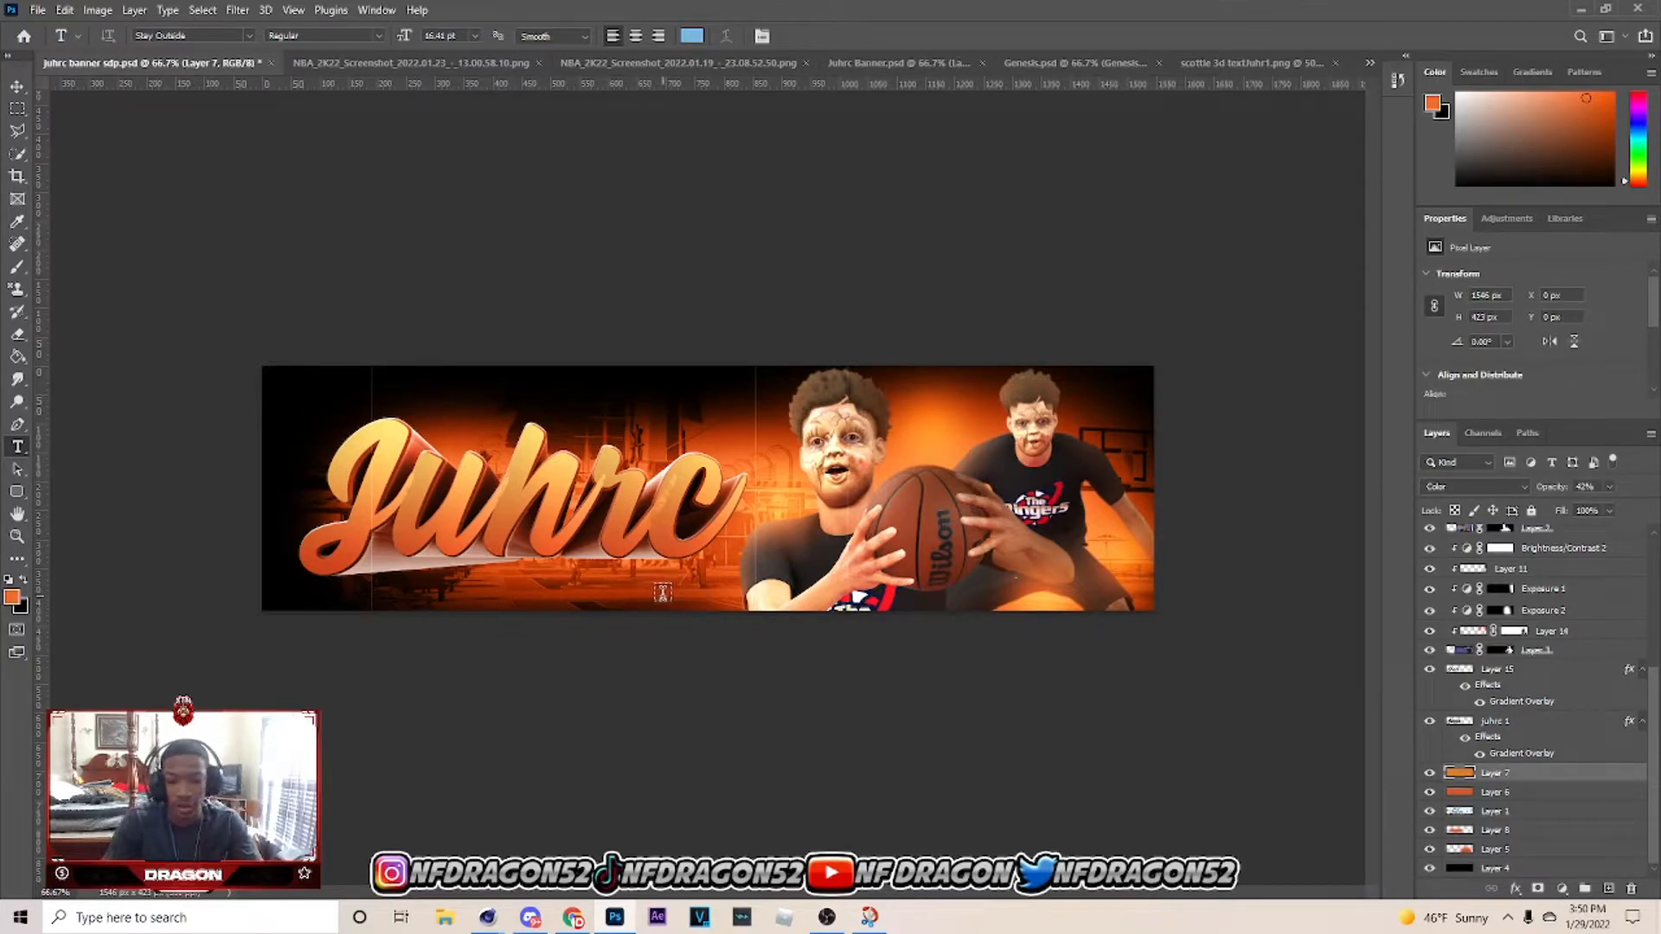
pyautogui.click(660, 596)
pyautogui.write('juh')
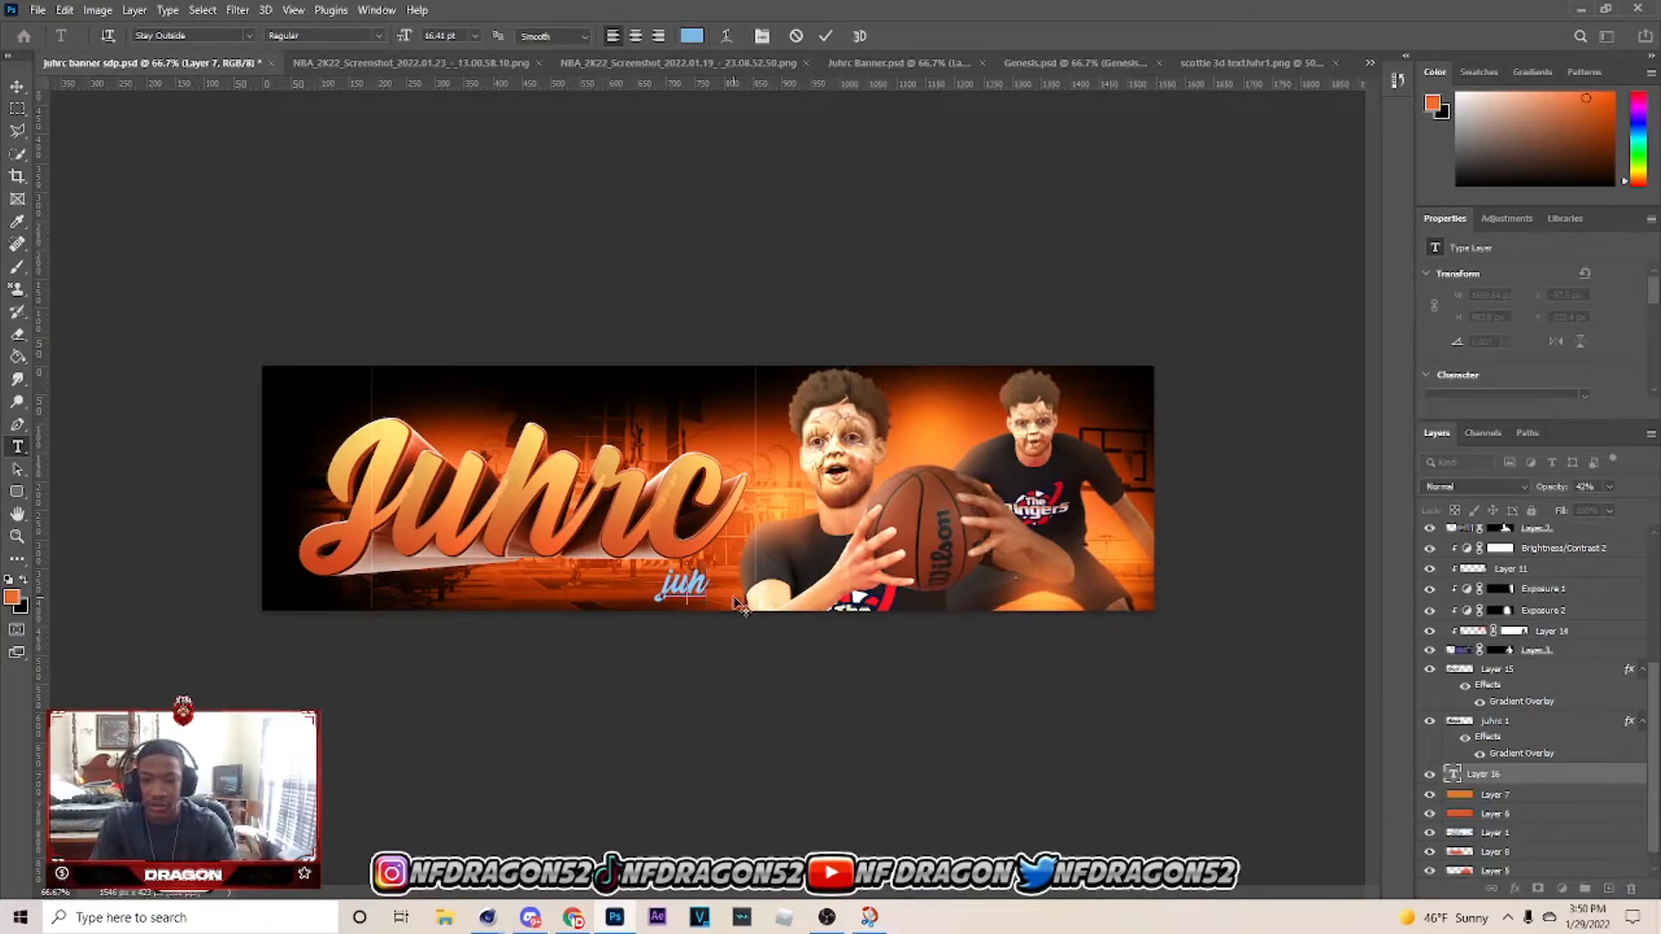
pyautogui.press('BackSpace')
pyautogui.write('hr')
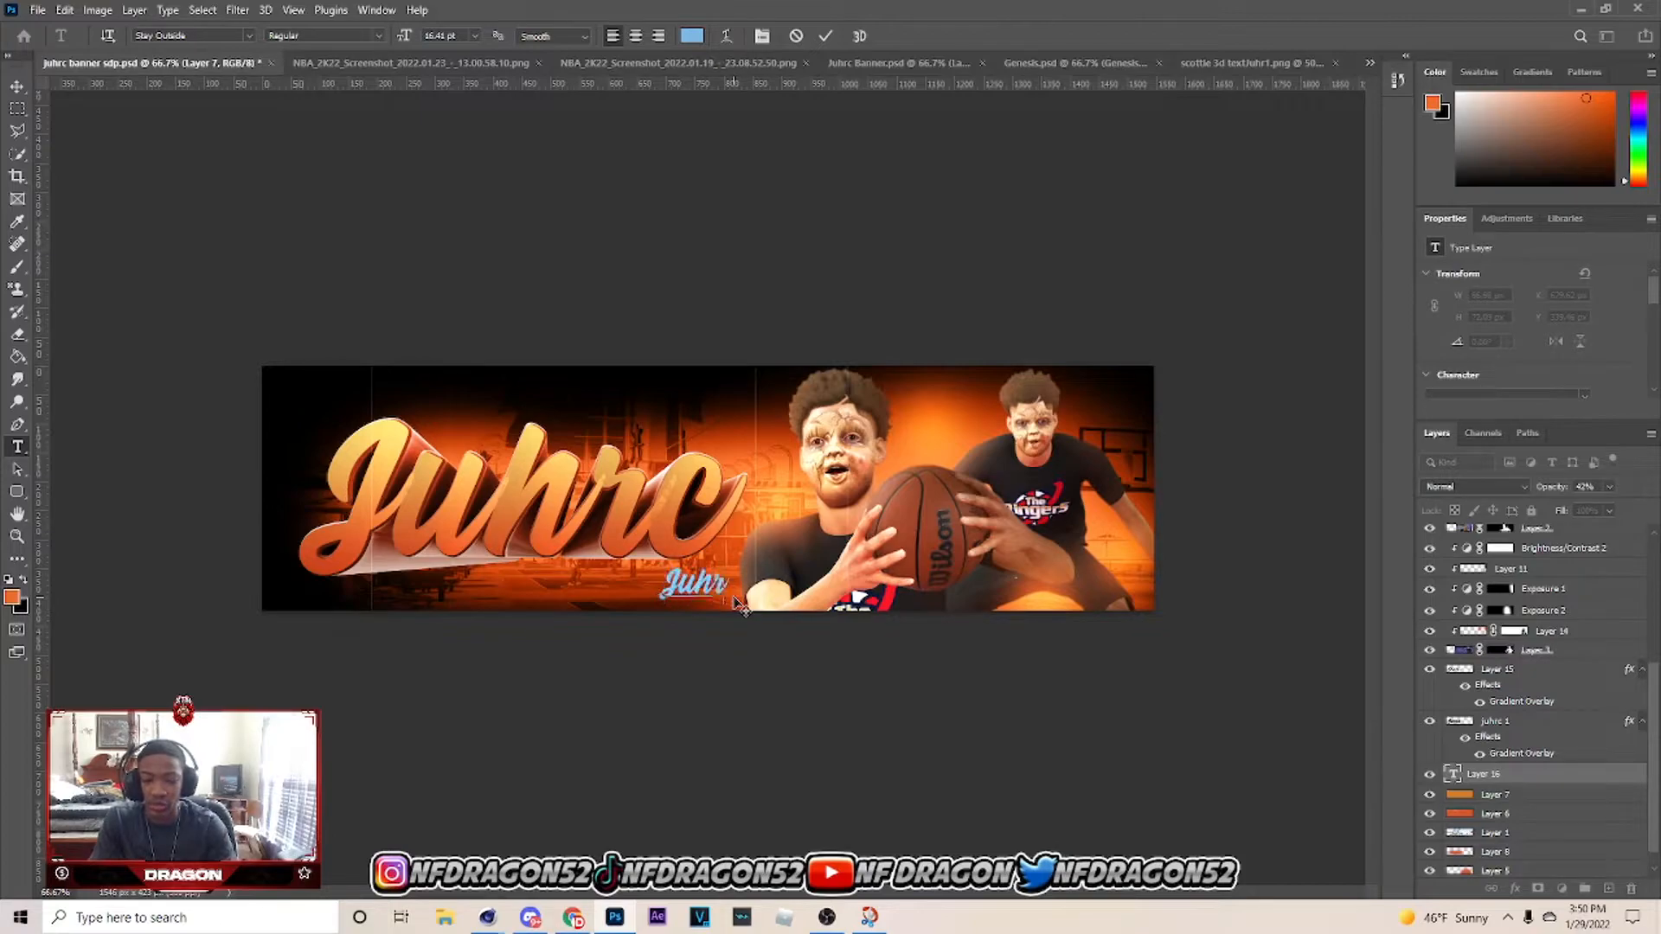
pyautogui.write('c')
pyautogui.click(18, 86)
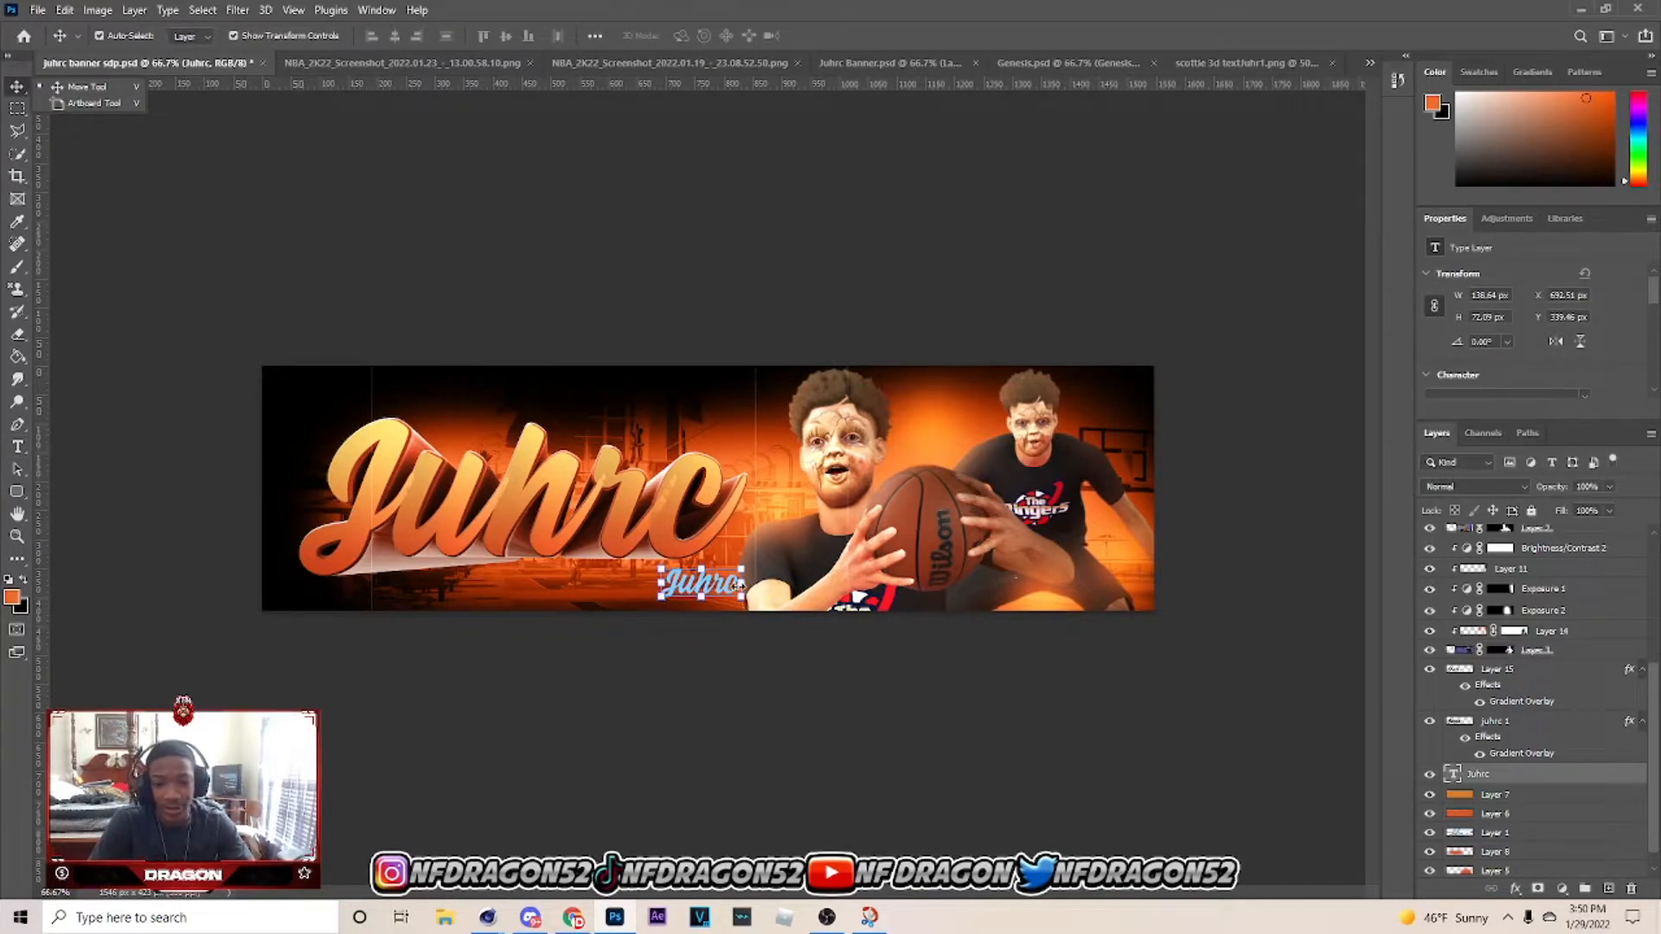
# Enlarge the new Juhrc text to about 1784 px wide and center it across the whole banner.
pyautogui.moveTo(738, 585); pyautogui.dragTo(1336, 759)
pyautogui.moveTo(1332, 581); pyautogui.dragTo(1283, 502)
pyautogui.moveTo(1173, 518); pyautogui.dragTo(1160, 461)
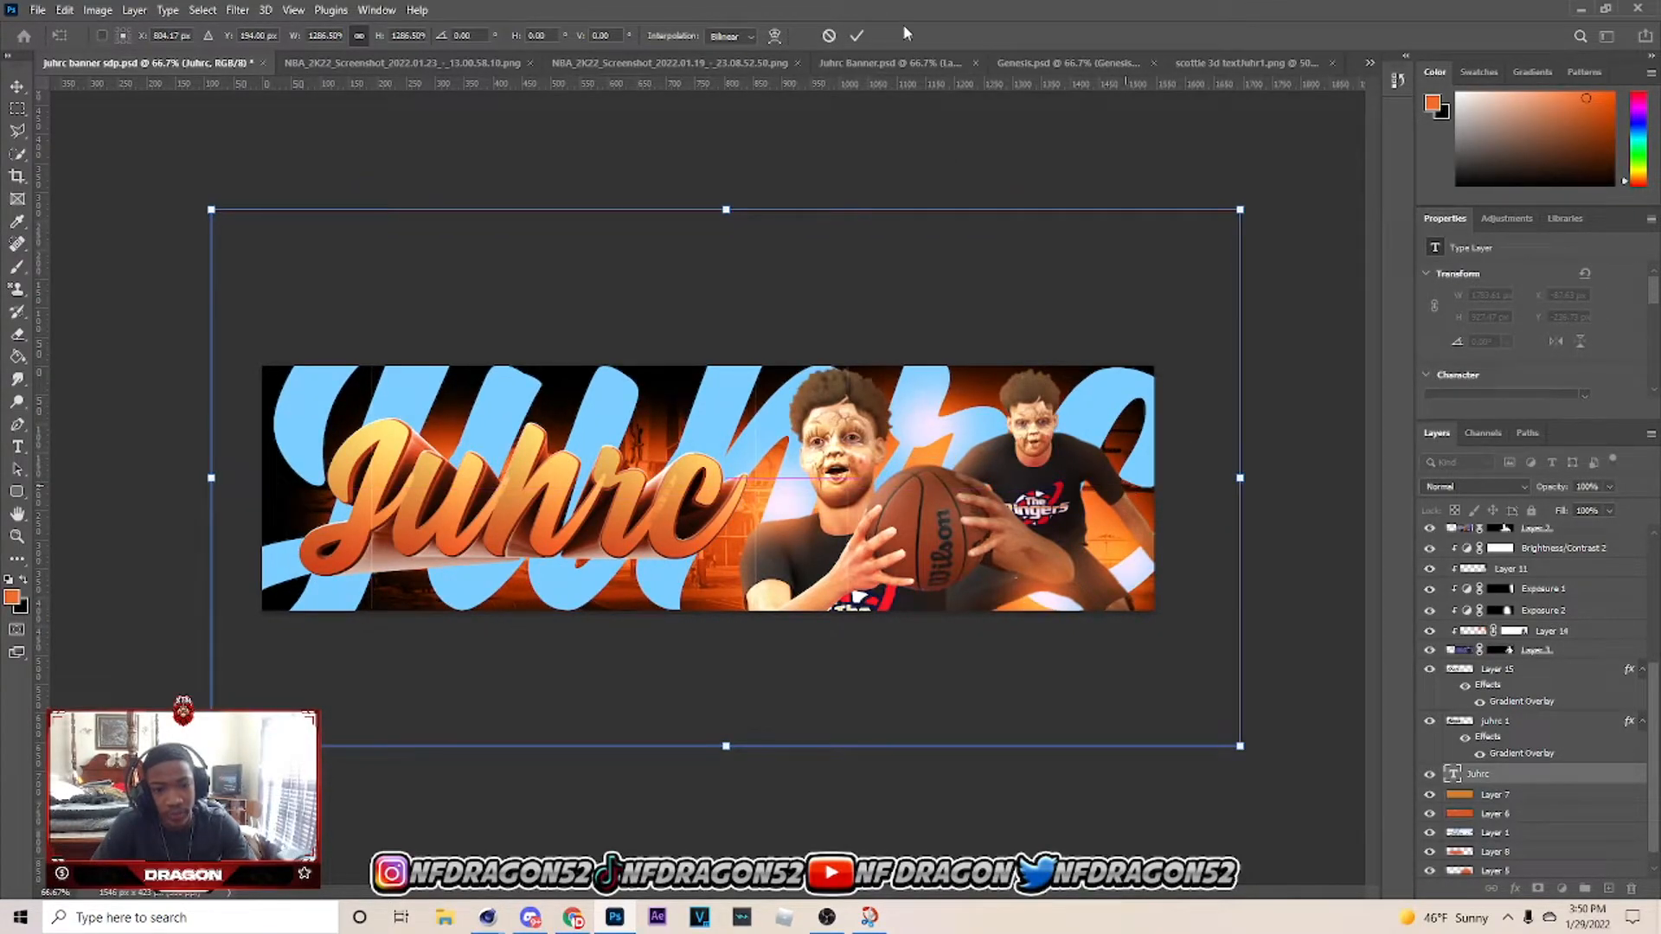
pyautogui.click(856, 35)
# Add a thin white (ffffff) outside Stroke to the large Juhrc text layer.
pyautogui.rightClick(1497, 752)
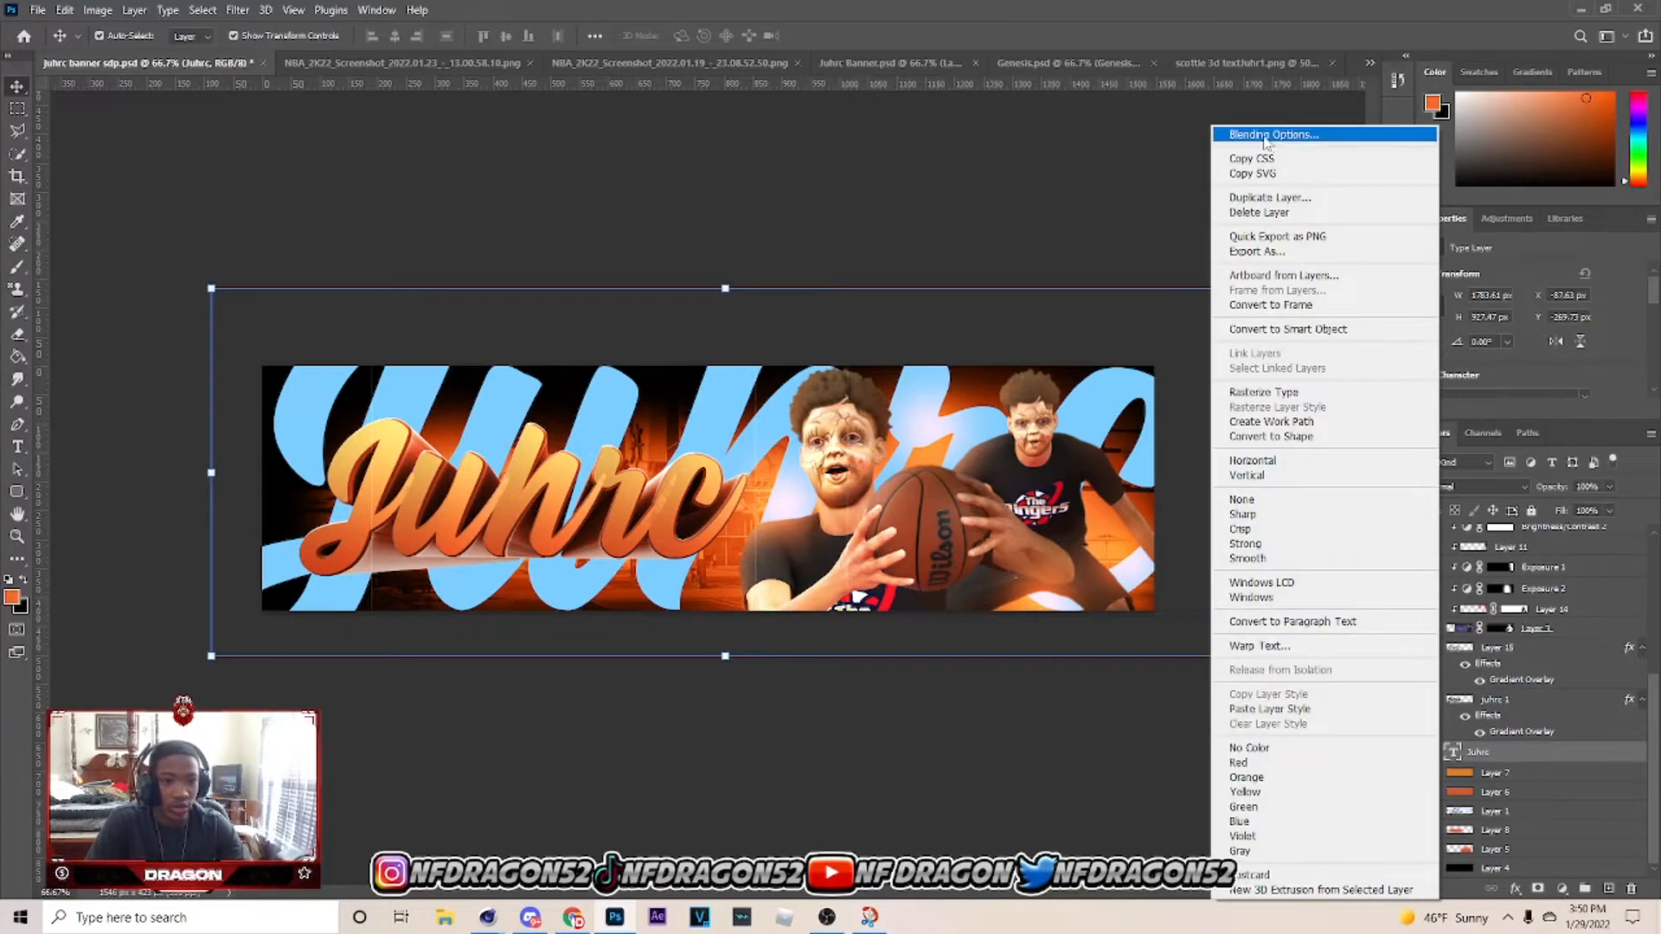
pyautogui.click(1197, 246)
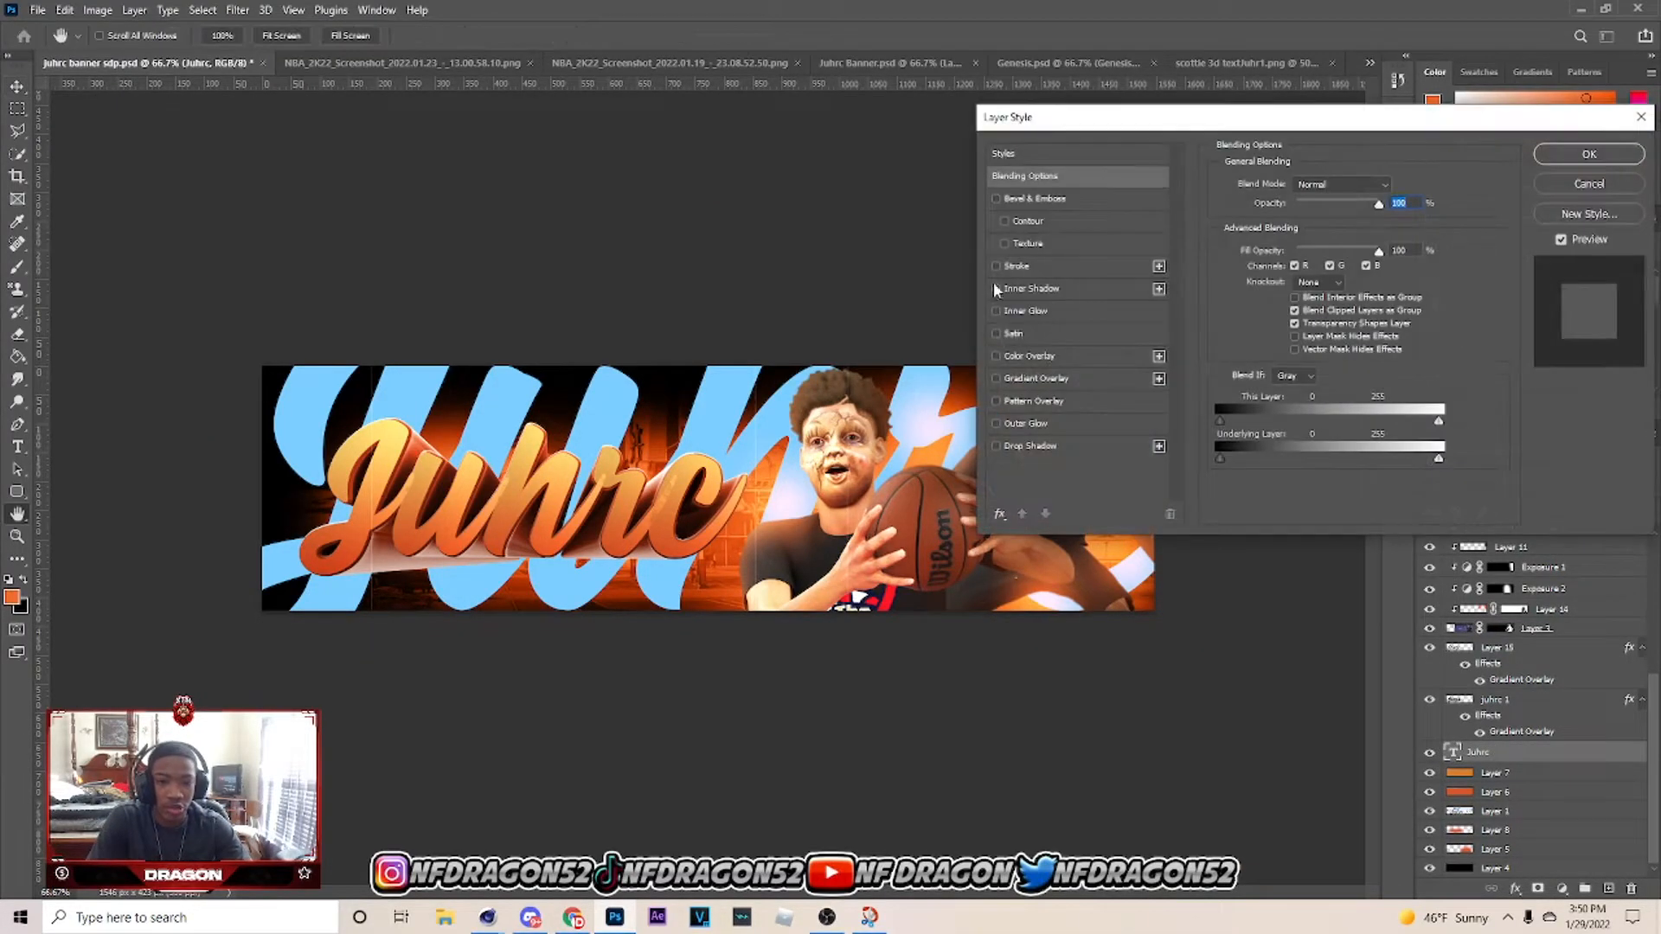
pyautogui.click(996, 265)
pyautogui.click(1128, 270)
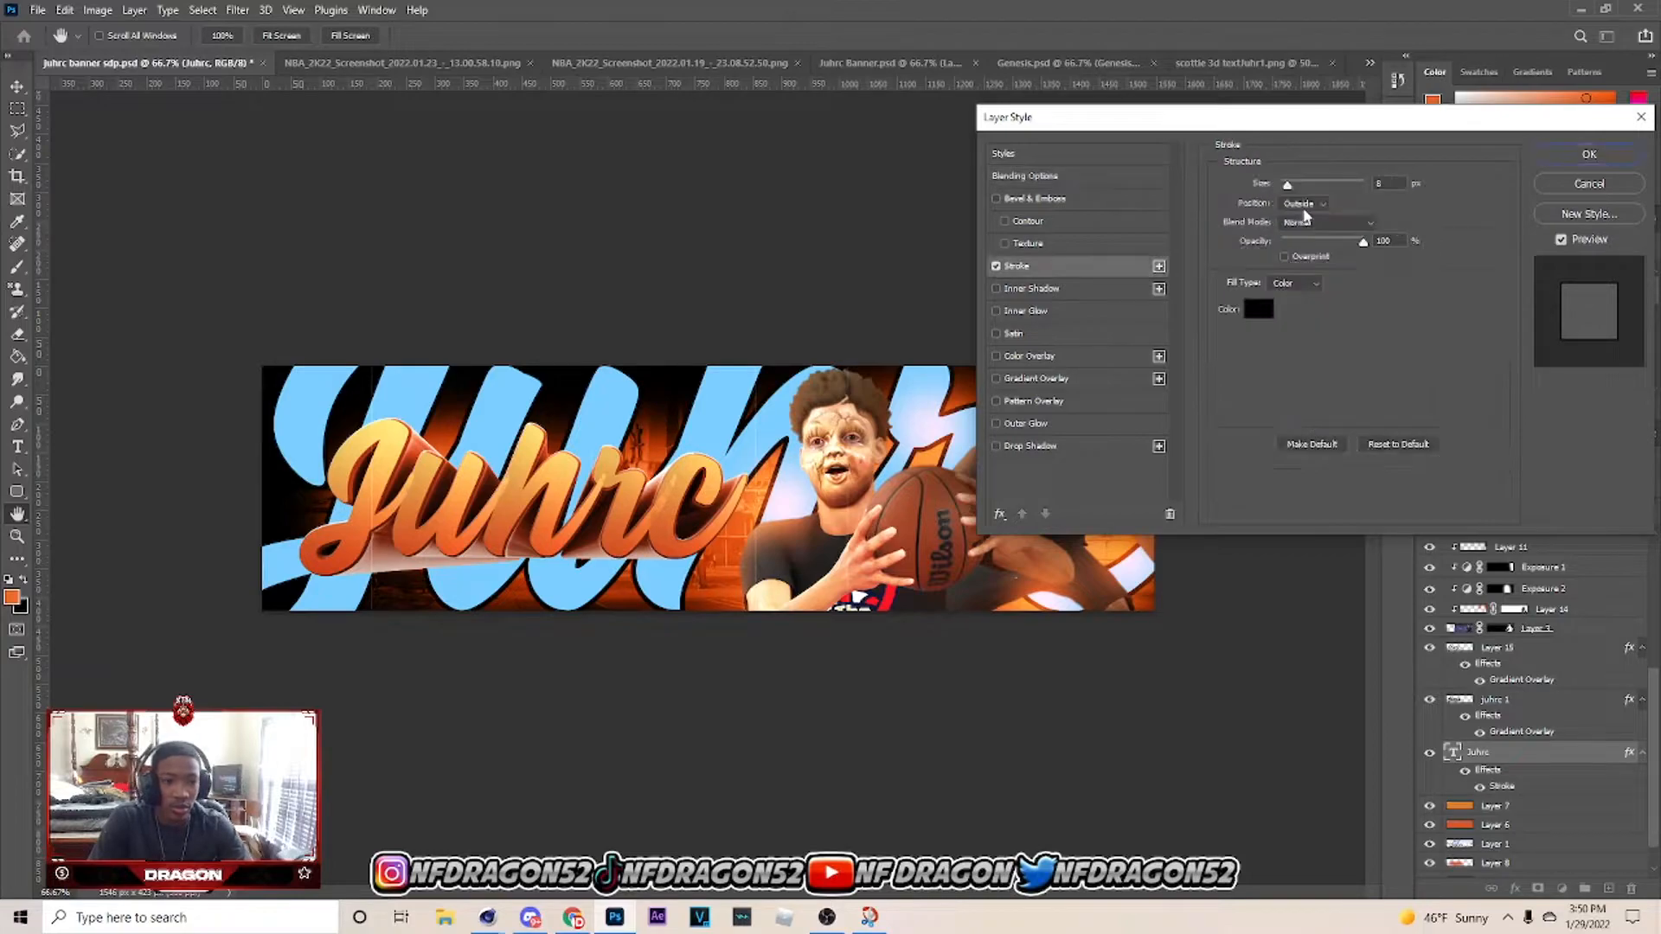
pyautogui.click(1261, 309)
pyautogui.write('ffffff')
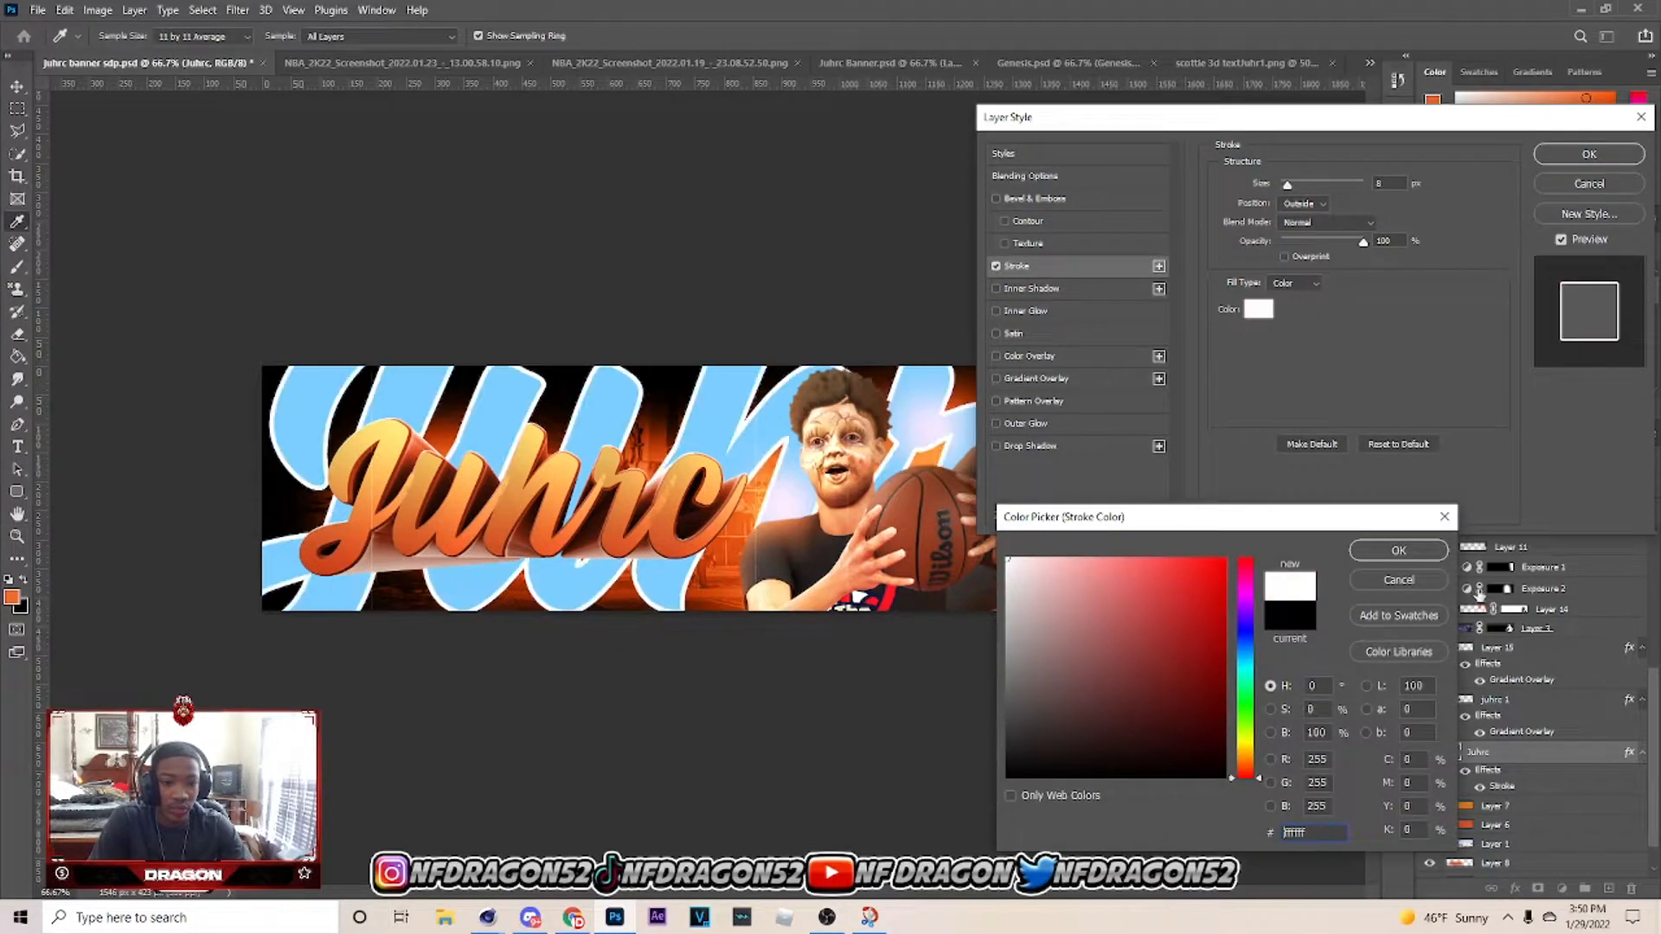
pyautogui.click(1399, 551)
pyautogui.moveTo(1287, 189); pyautogui.dragTo(1285, 191)
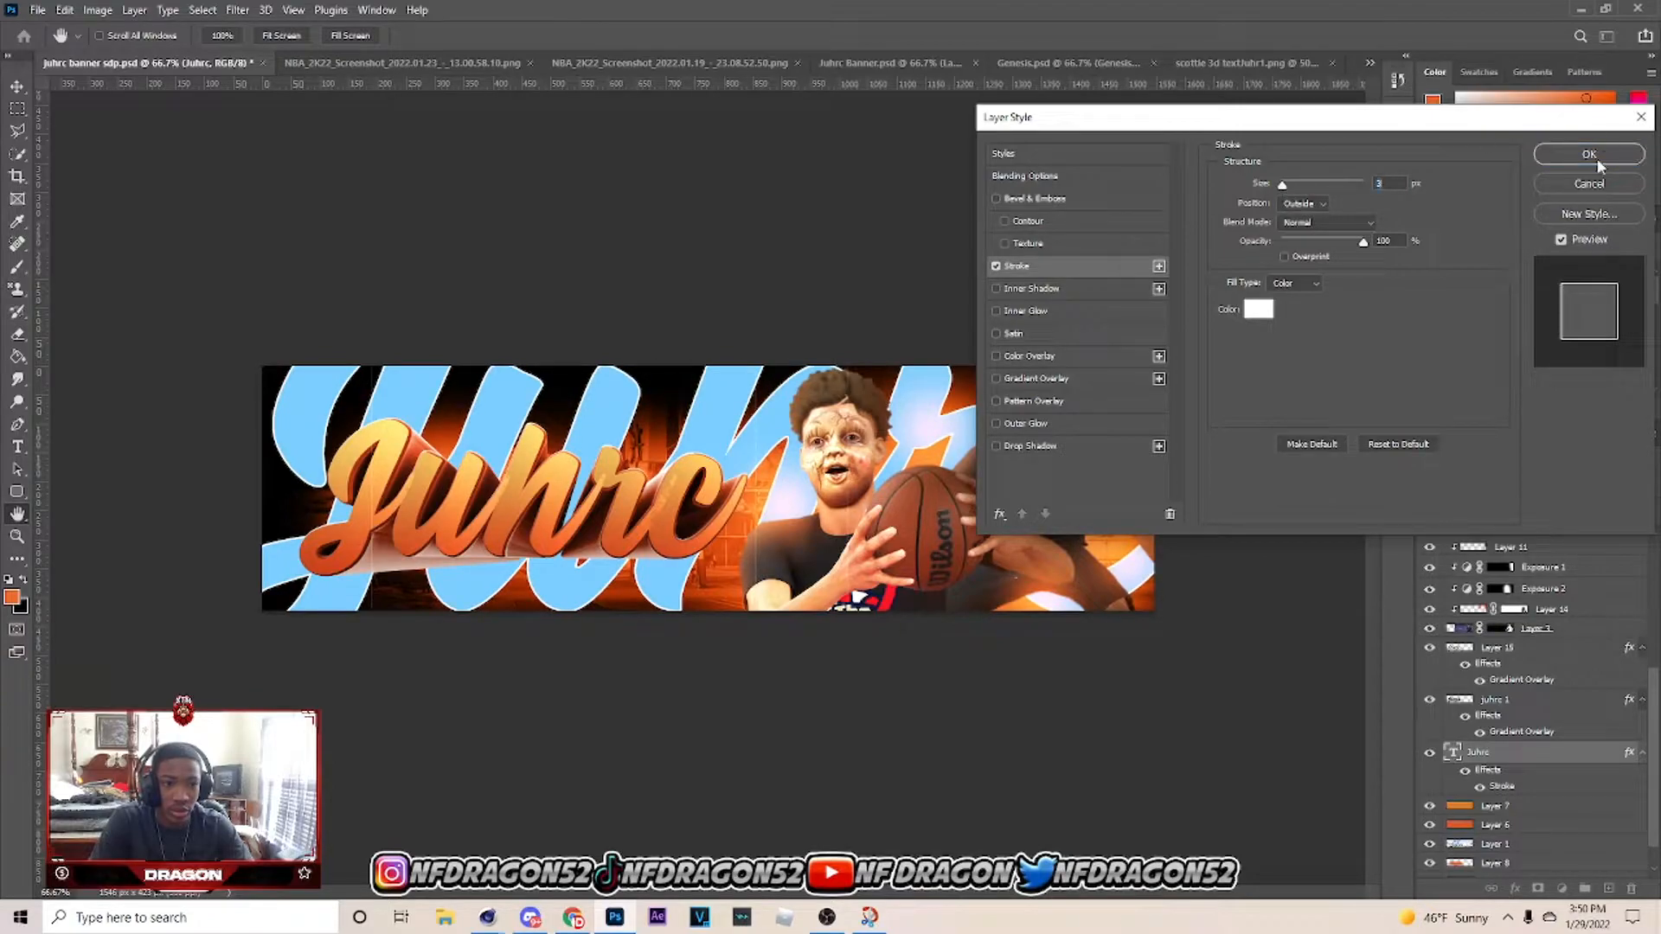
pyautogui.click(1589, 154)
# Set the large Juhrc text layer's blend mode to Overlay and its opacity to 12%.
pyautogui.click(1473, 486)
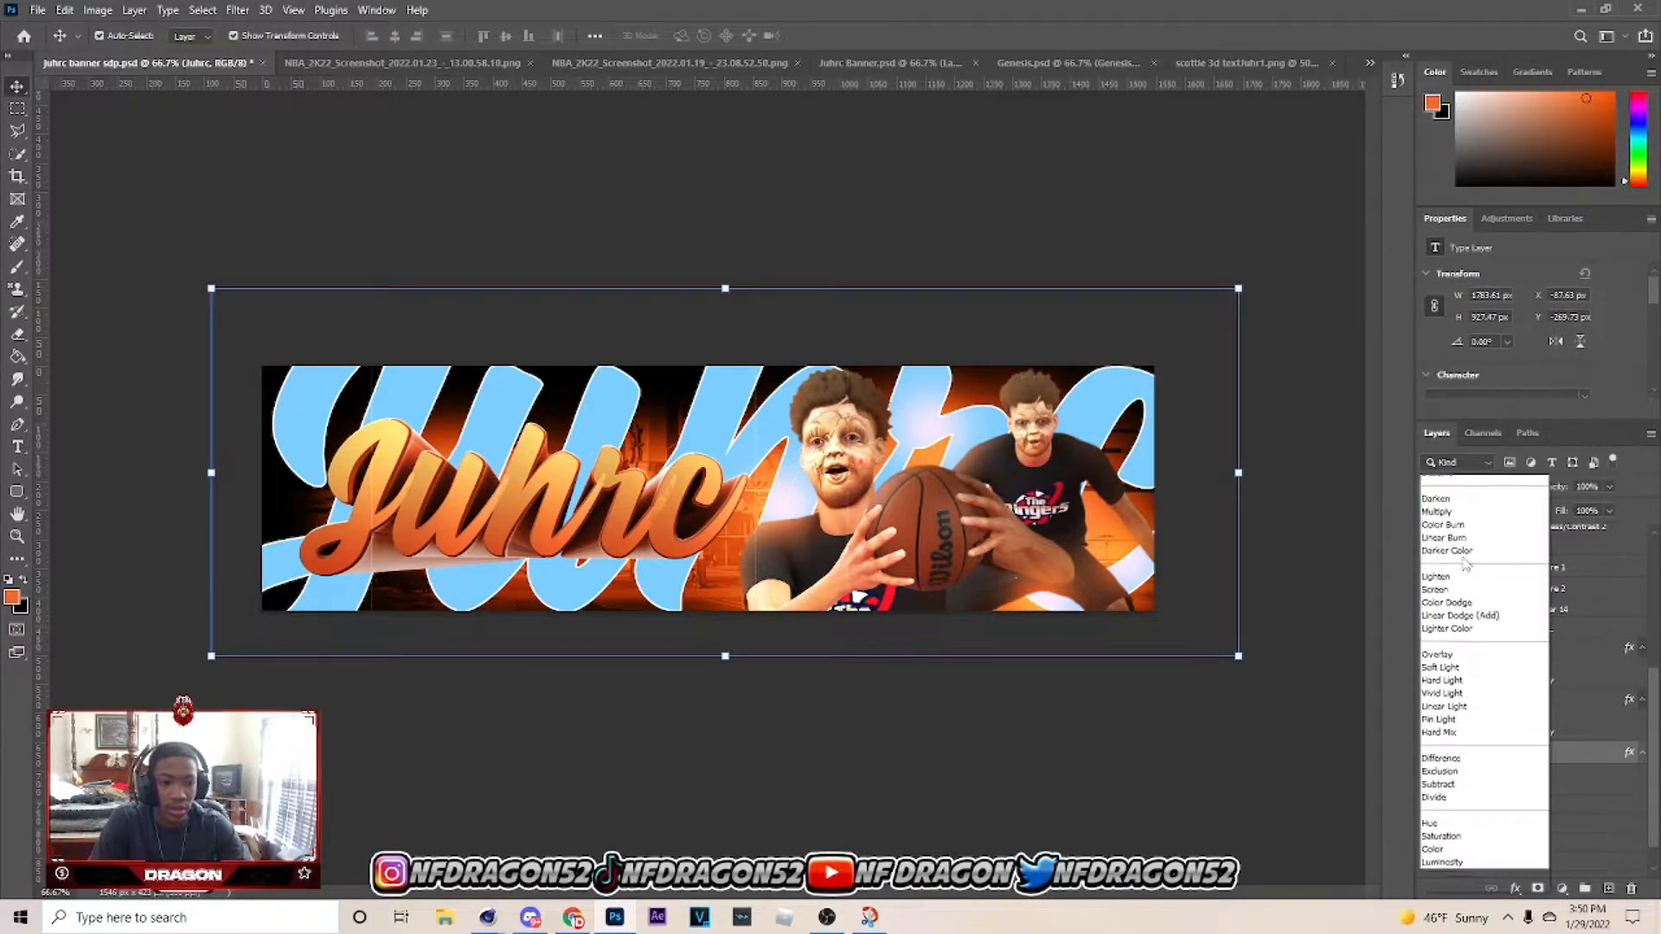
pyautogui.click(1464, 679)
pyautogui.scroll(-1, 1510, 580)
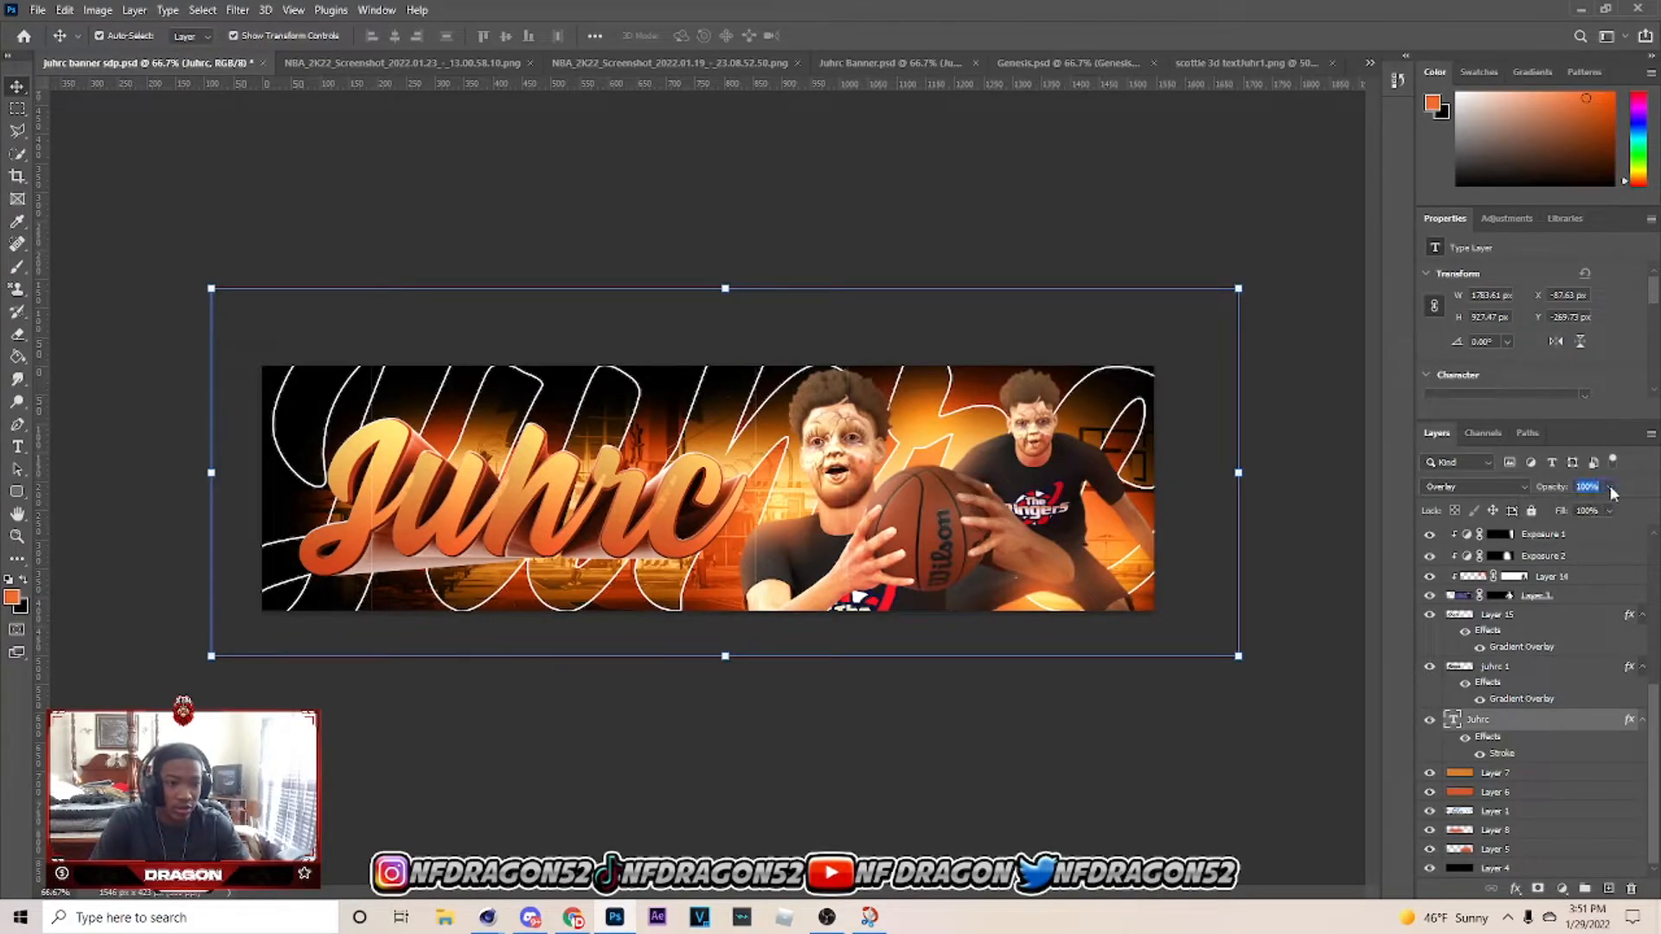
pyautogui.moveTo(1538, 510); pyautogui.dragTo(1544, 505)
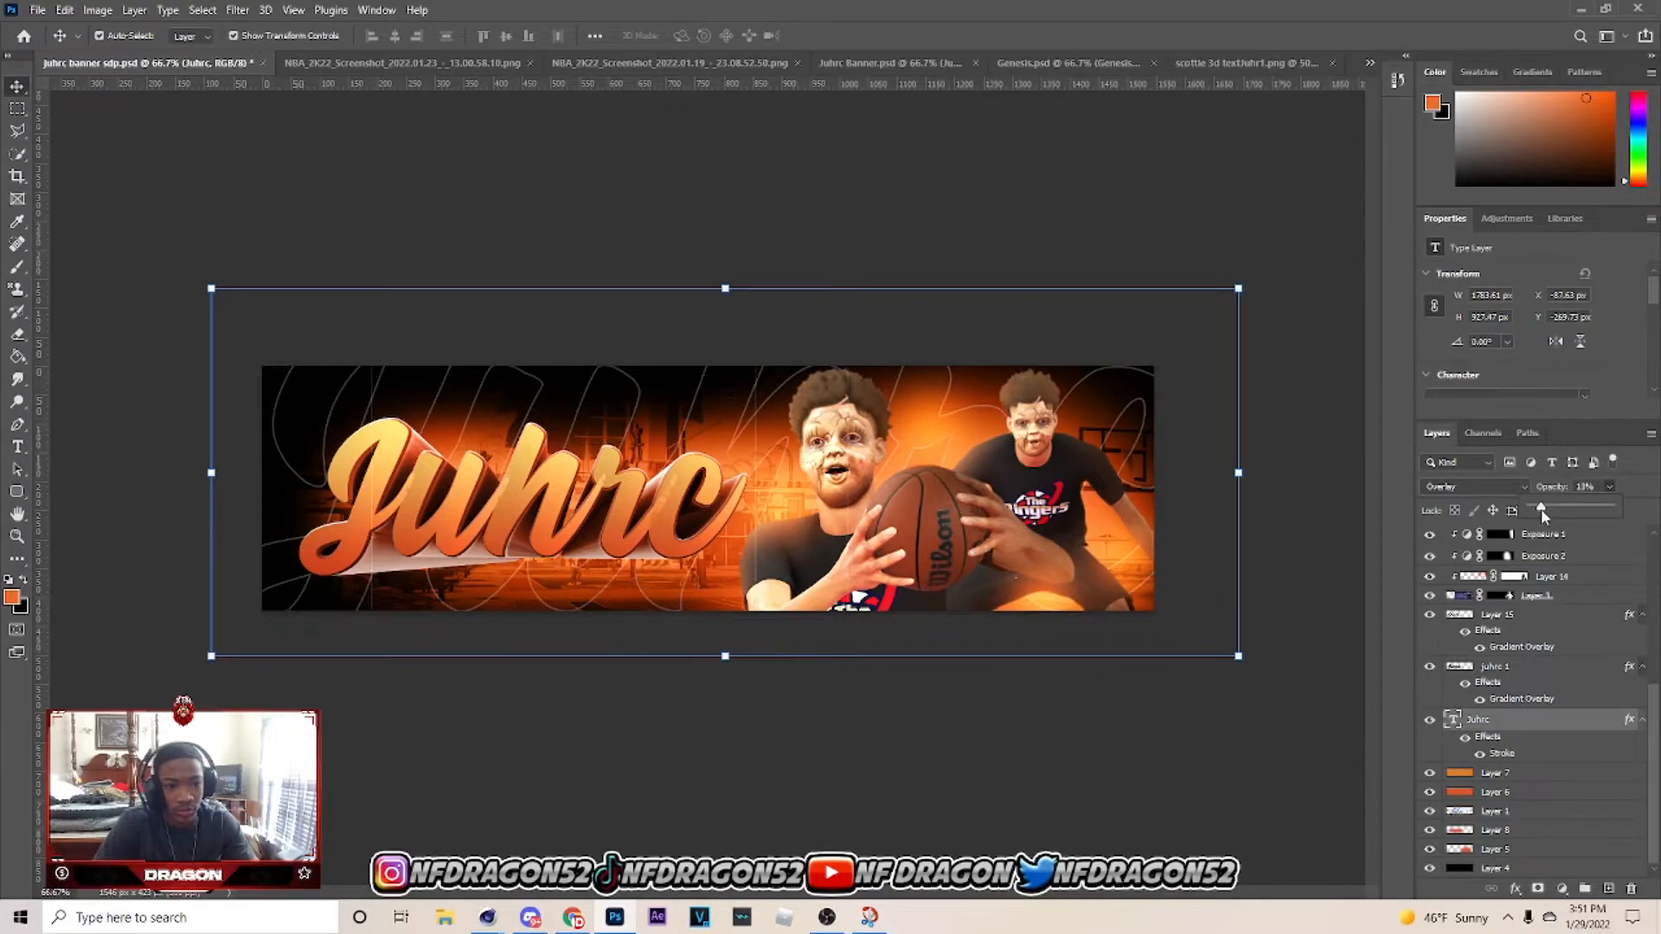
pyautogui.click(1364, 544)
pyautogui.click(1364, 544)
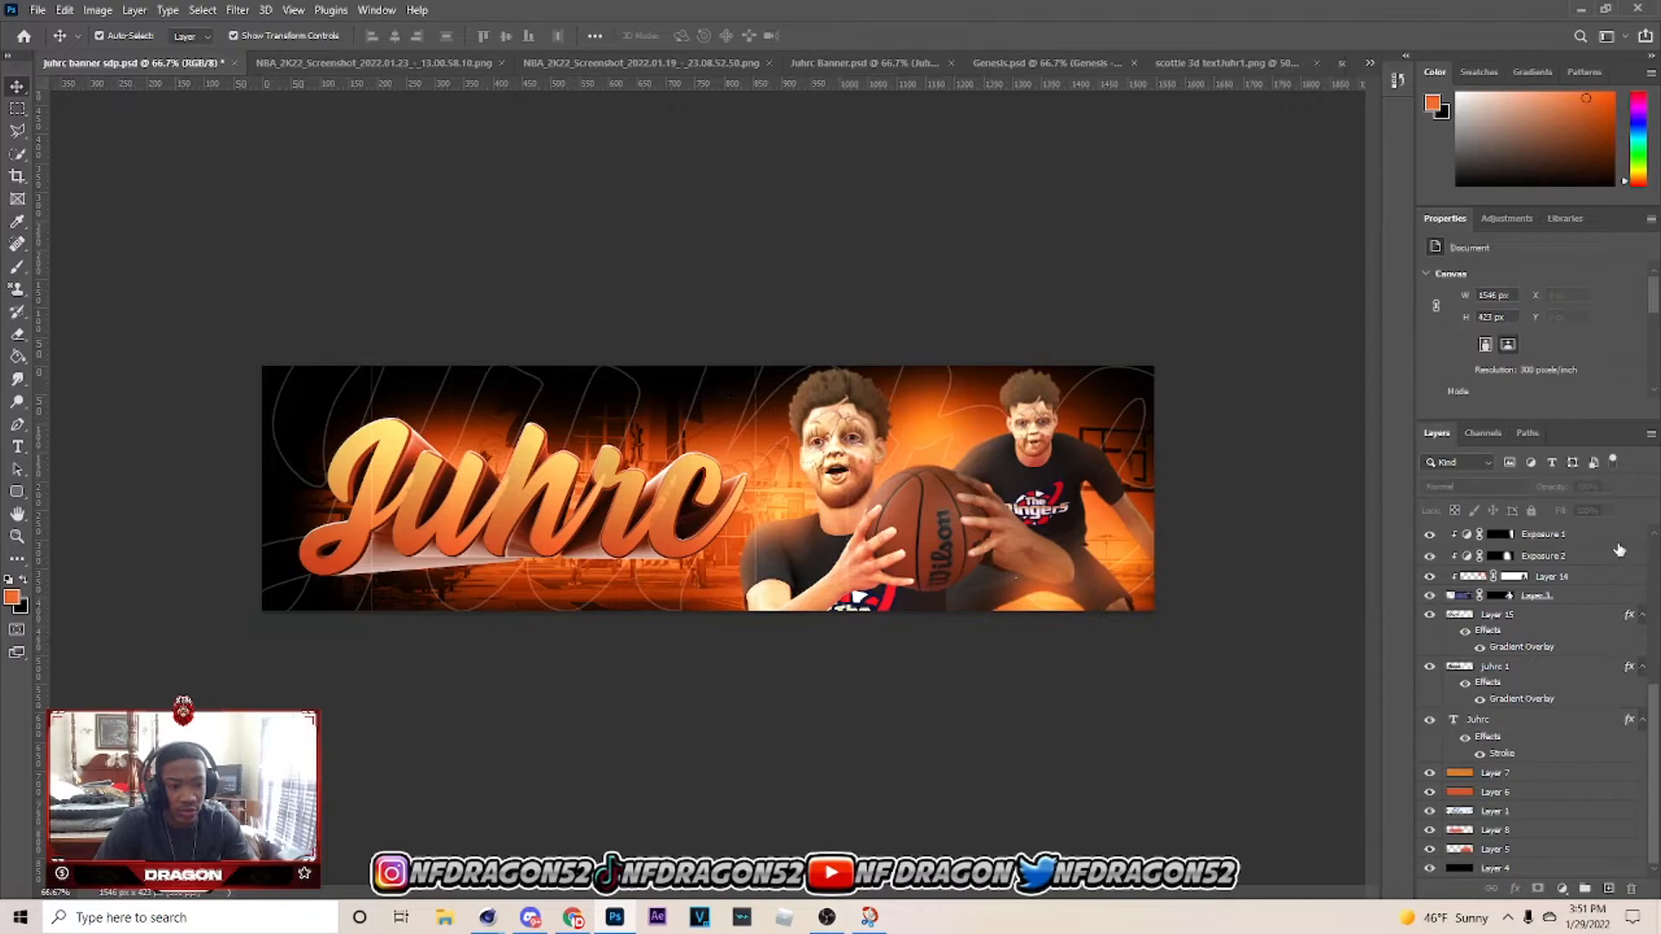
# Set the large Juhrc text layer's fill to 0% and keep its opacity at 12%.
pyautogui.click(1505, 720)
pyautogui.click(1609, 511)
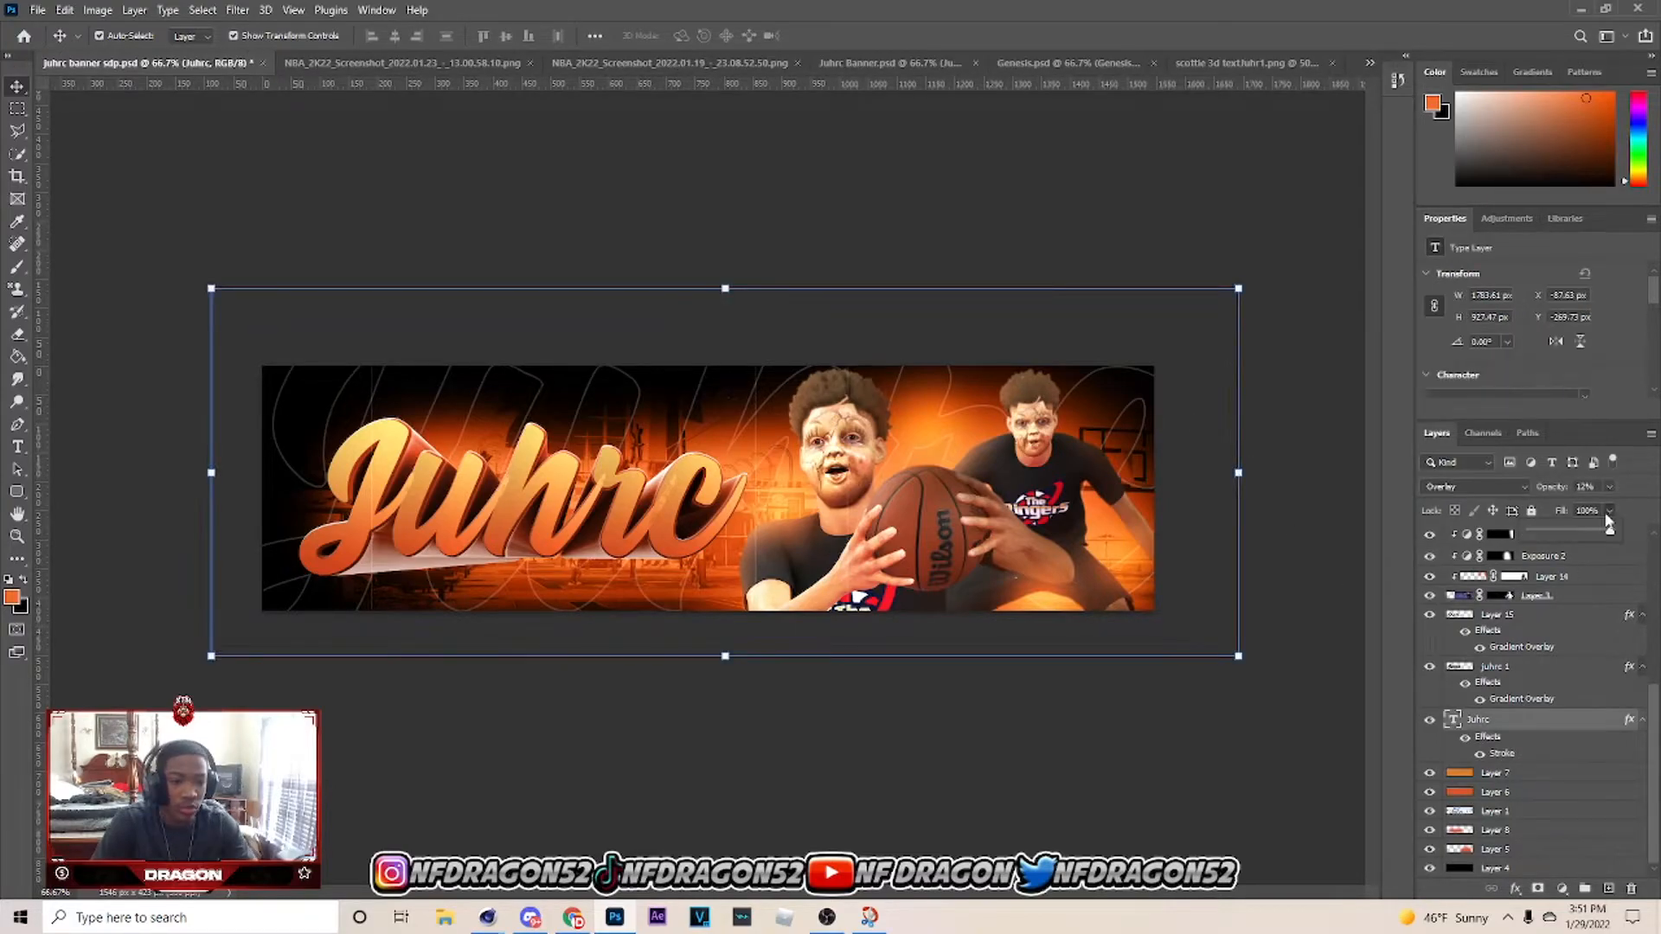
pyautogui.moveTo(1453, 543); pyautogui.dragTo(1272, 513)
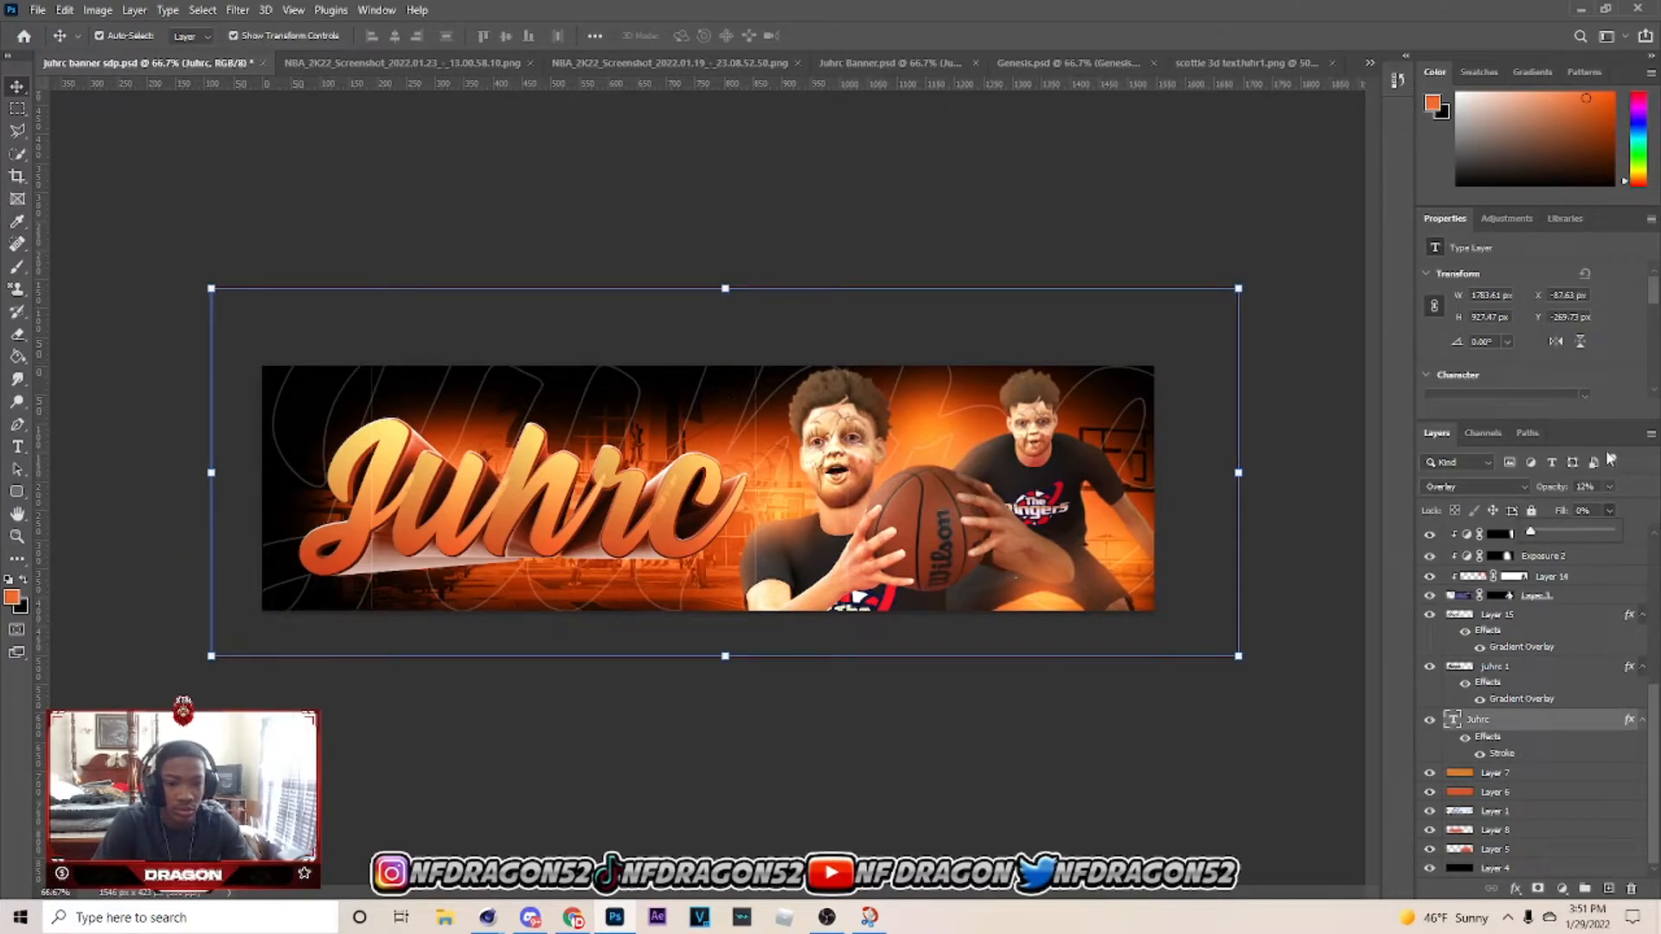
pyautogui.click(1607, 486)
pyautogui.moveTo(1590, 505); pyautogui.dragTo(1579, 512)
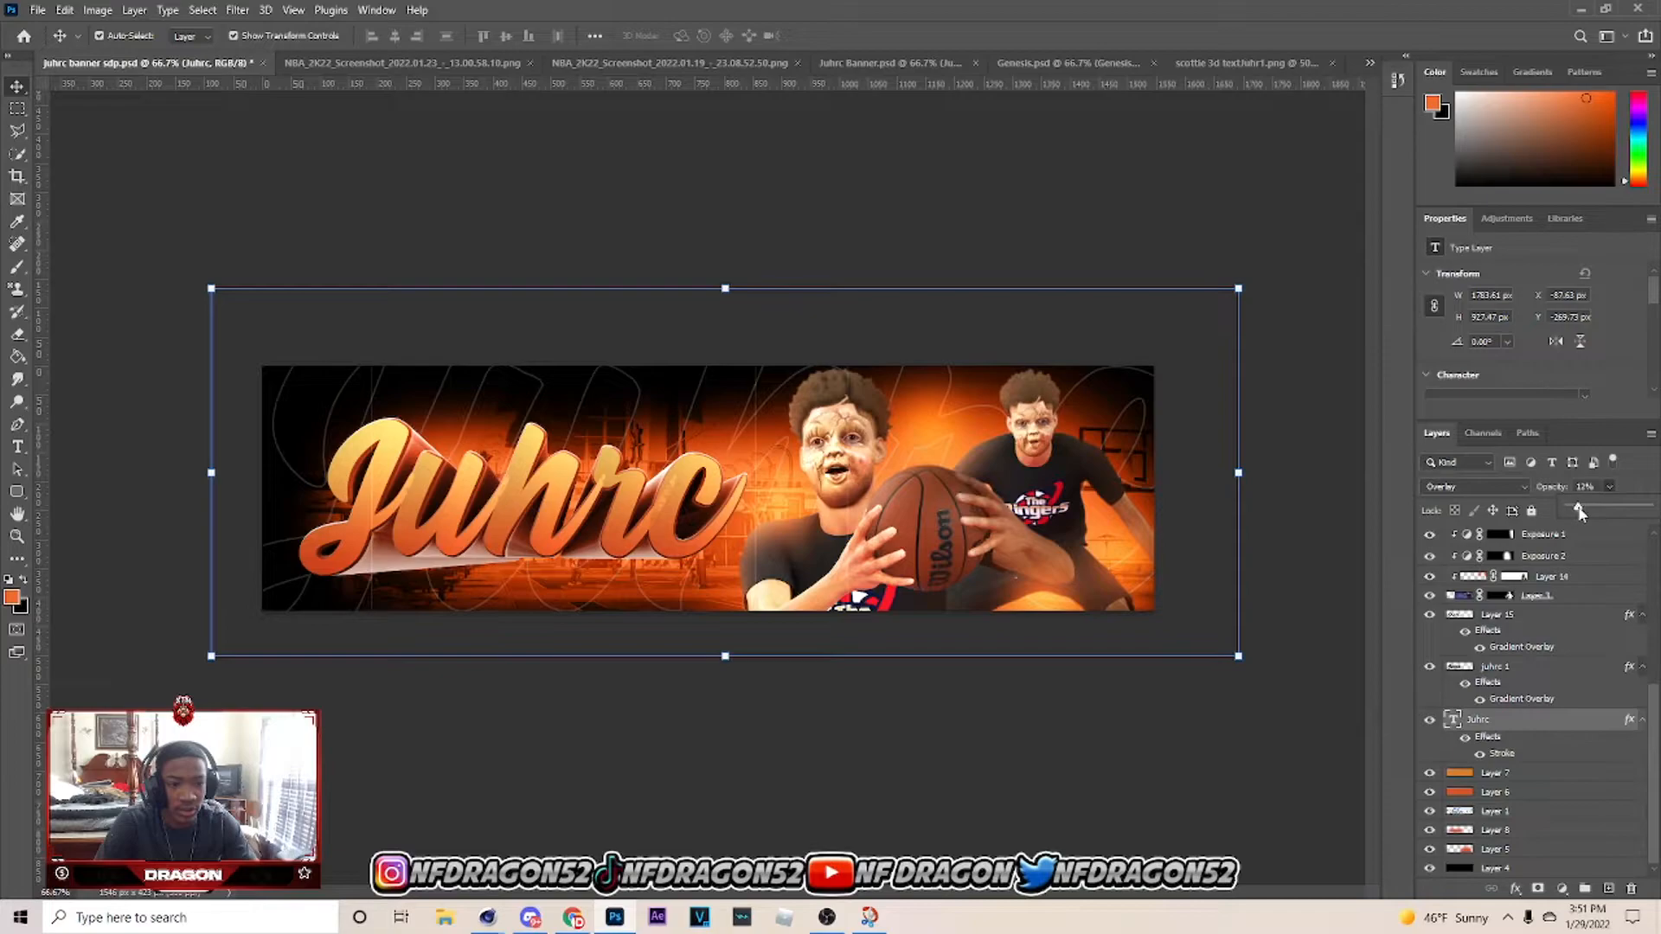
# Duplicate the large Juhrc text layer, place the copy below the original, and set the copy's fill to 100%.
pyautogui.hotkey('ctrl', 'j')
pyautogui.moveTo(1512, 727); pyautogui.dragTo(1510, 813)
pyautogui.click(1609, 512)
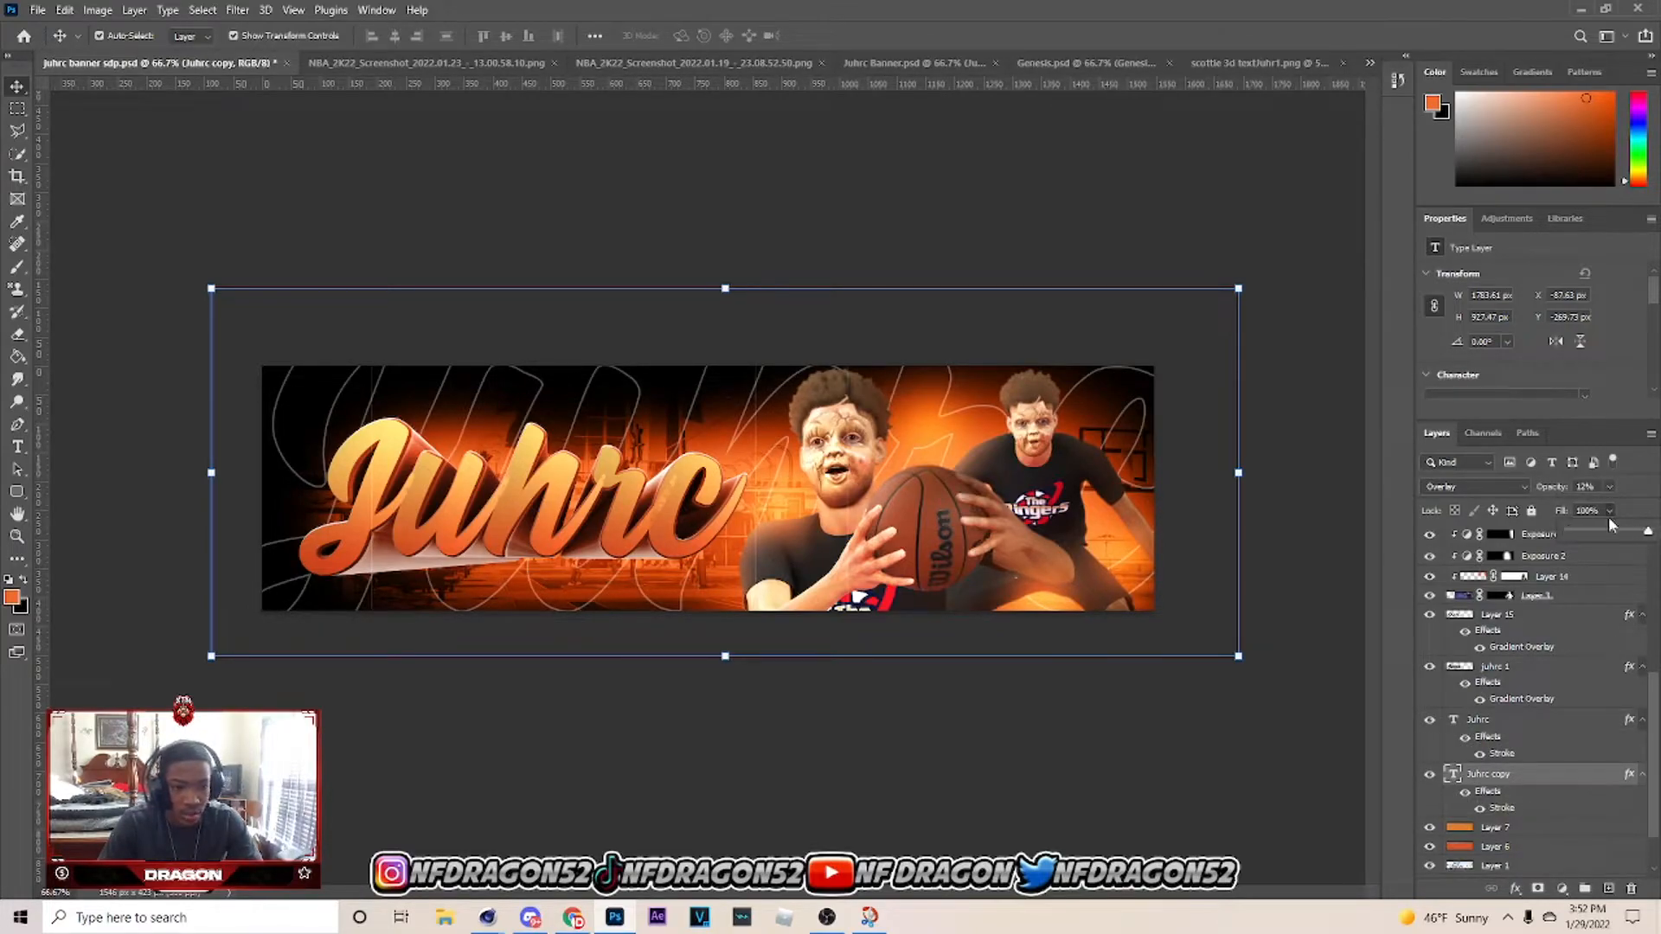
# Hide the Stroke effect on the Juhrc copy layer and raise the copy's opacity.
pyautogui.click(1479, 810)
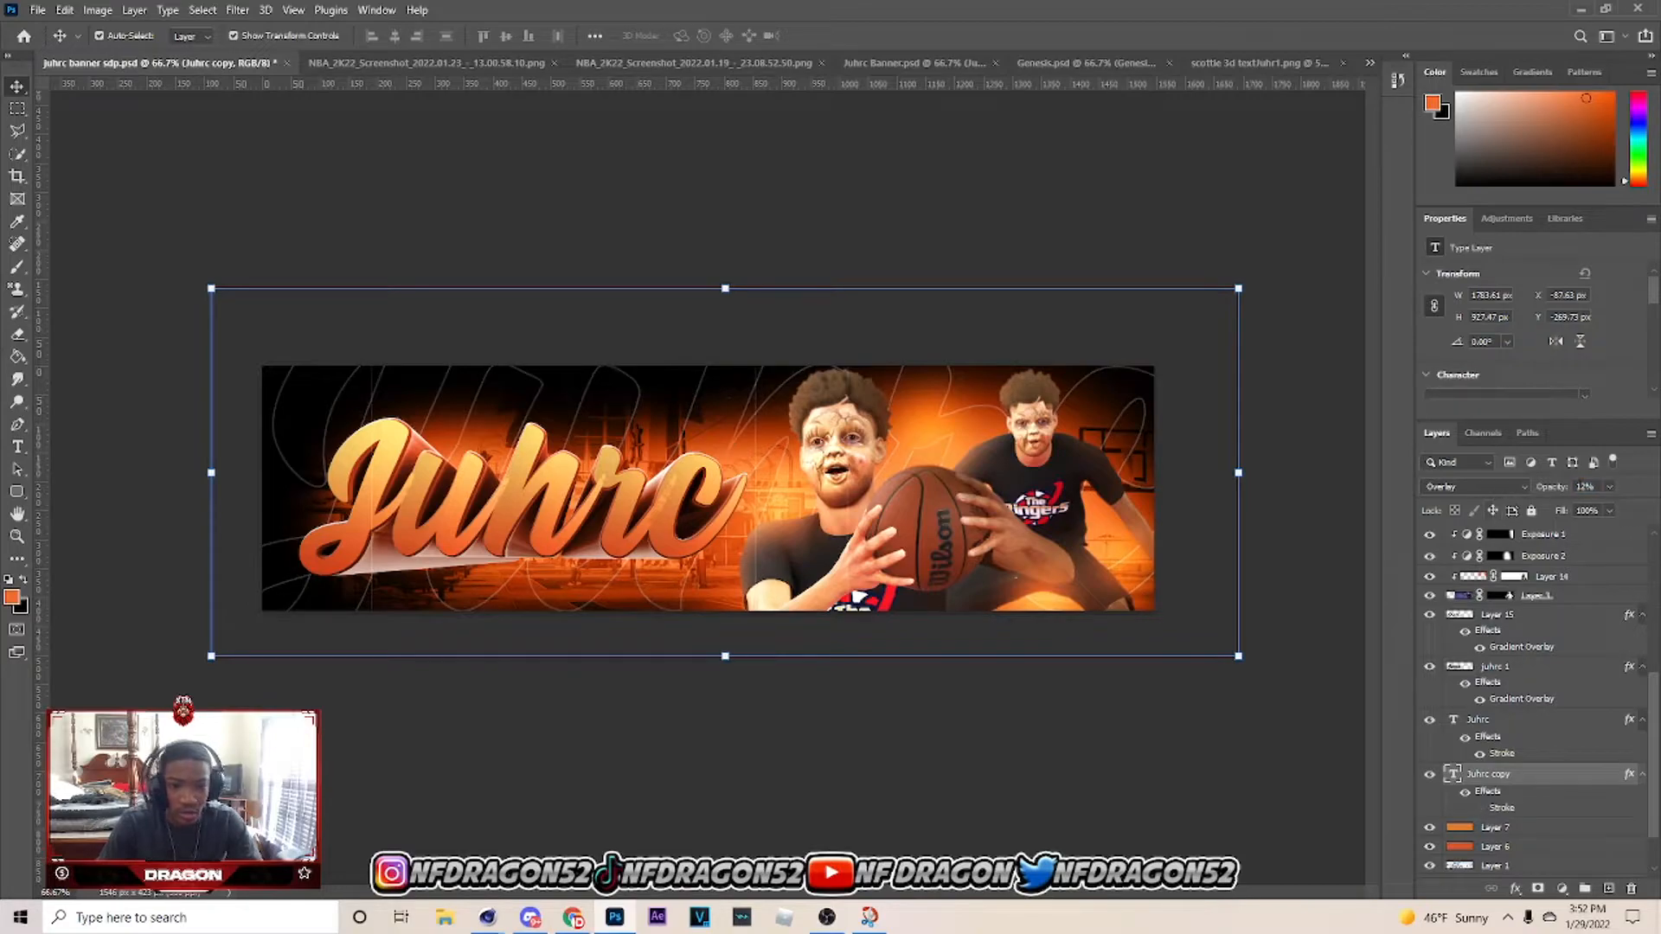
pyautogui.moveTo(1611, 512); pyautogui.dragTo(1632, 514)
pyautogui.click(1155, 595)
pyautogui.click(1298, 555)
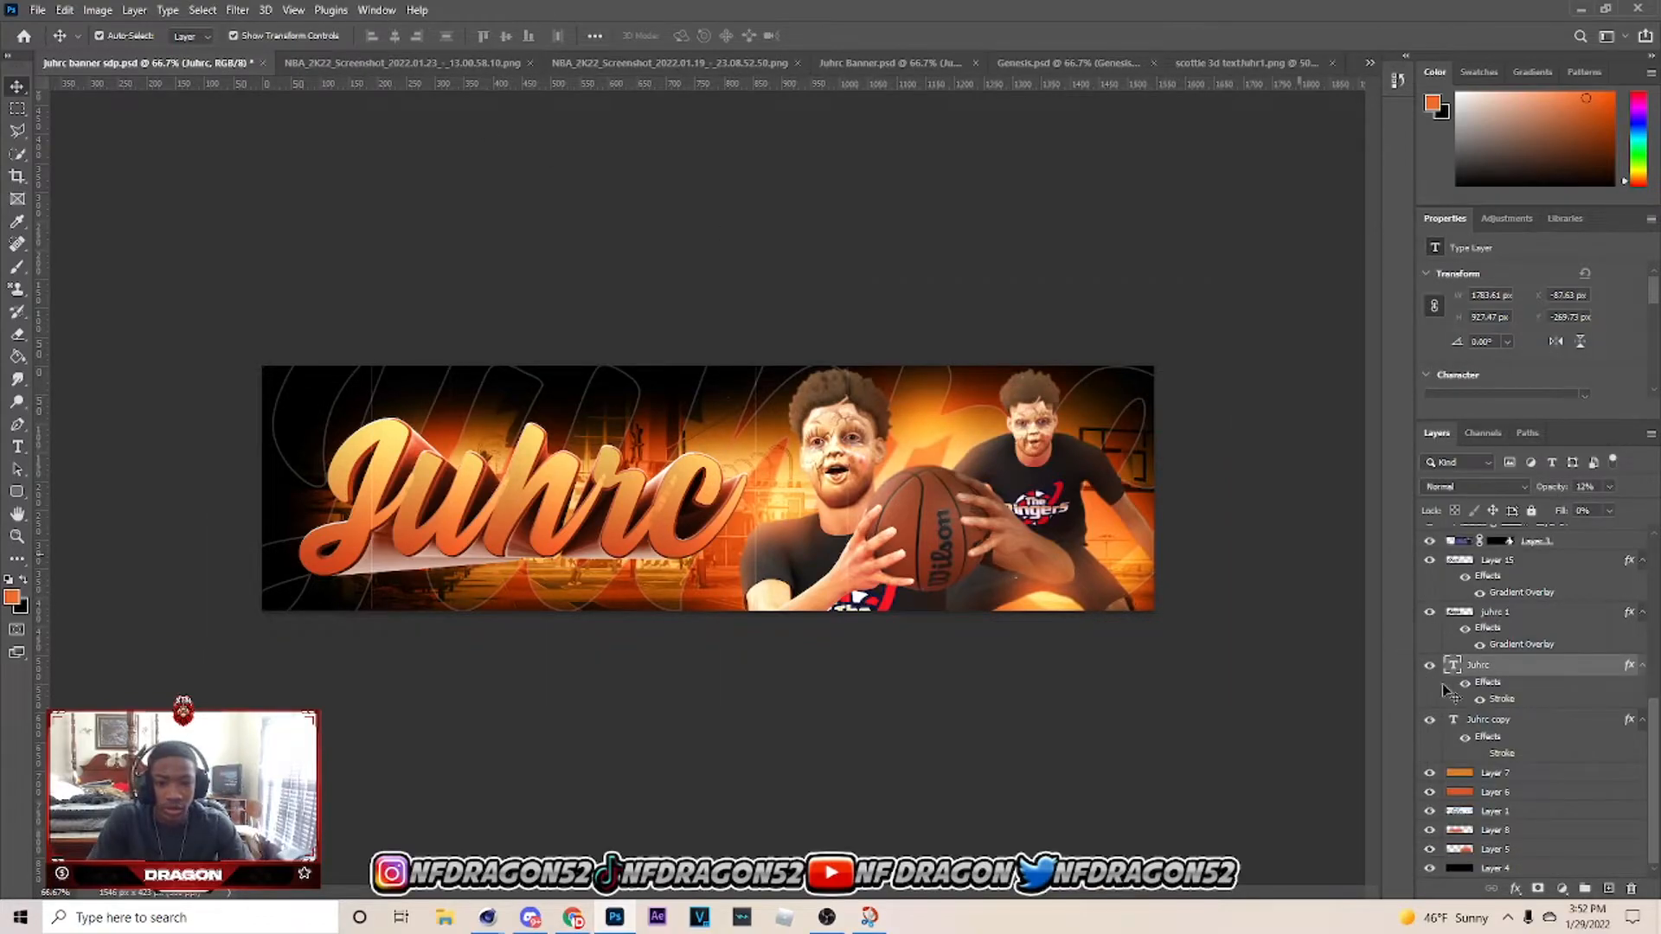
pyautogui.click(1520, 673)
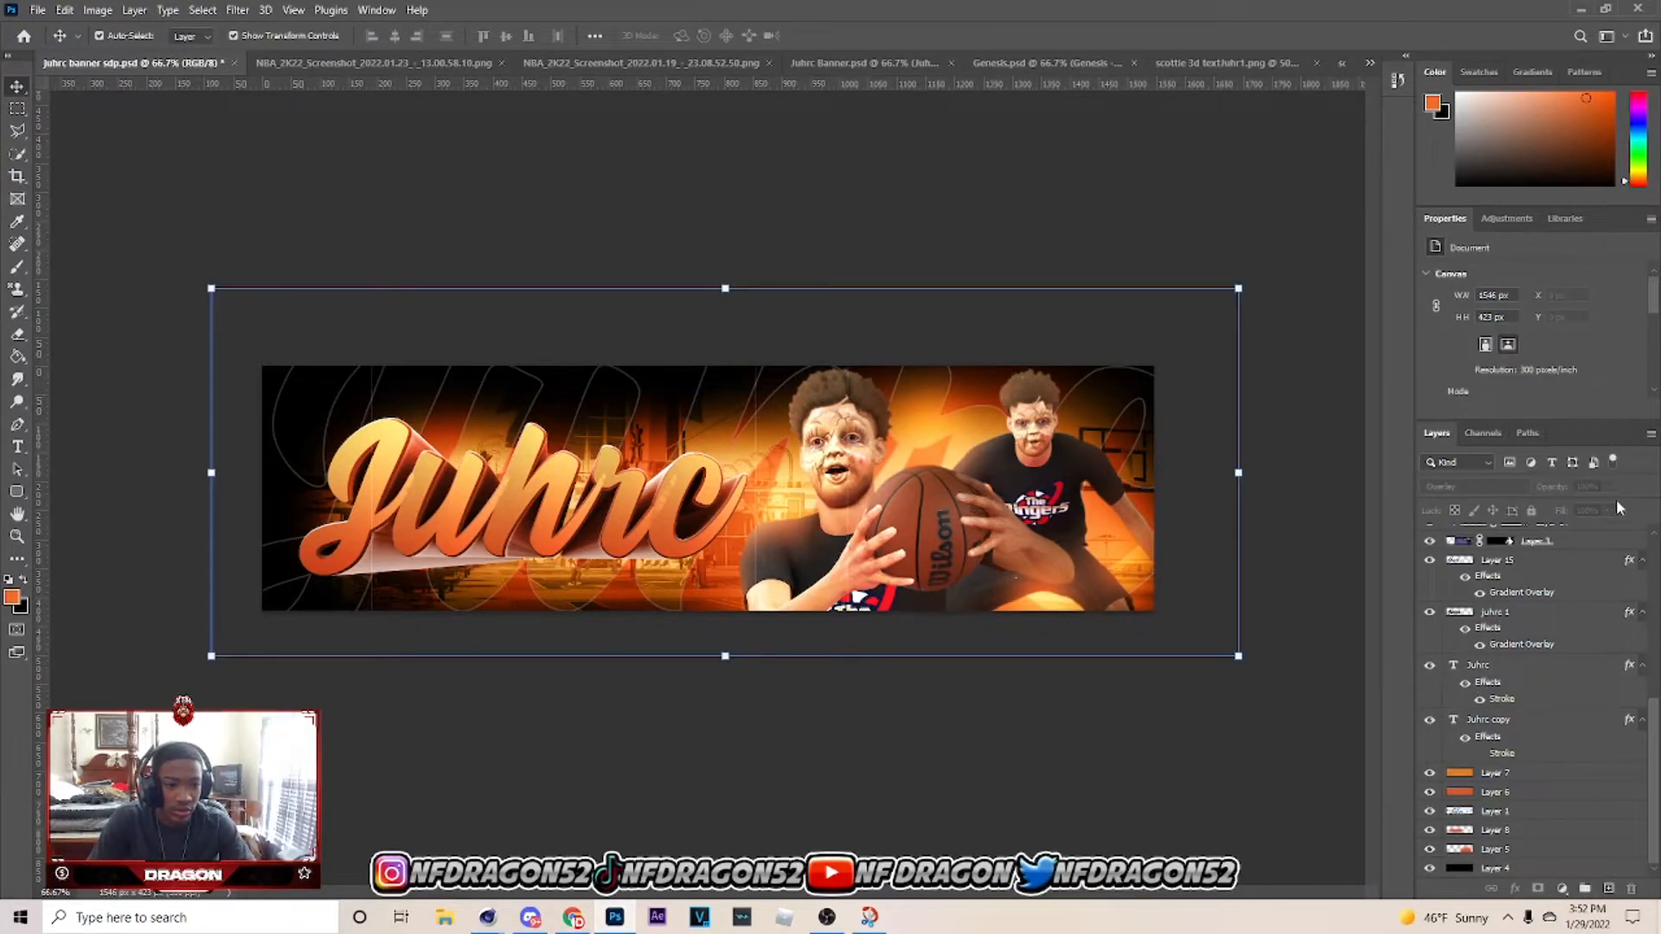
pyautogui.click(1306, 480)
pyautogui.click(572, 482)
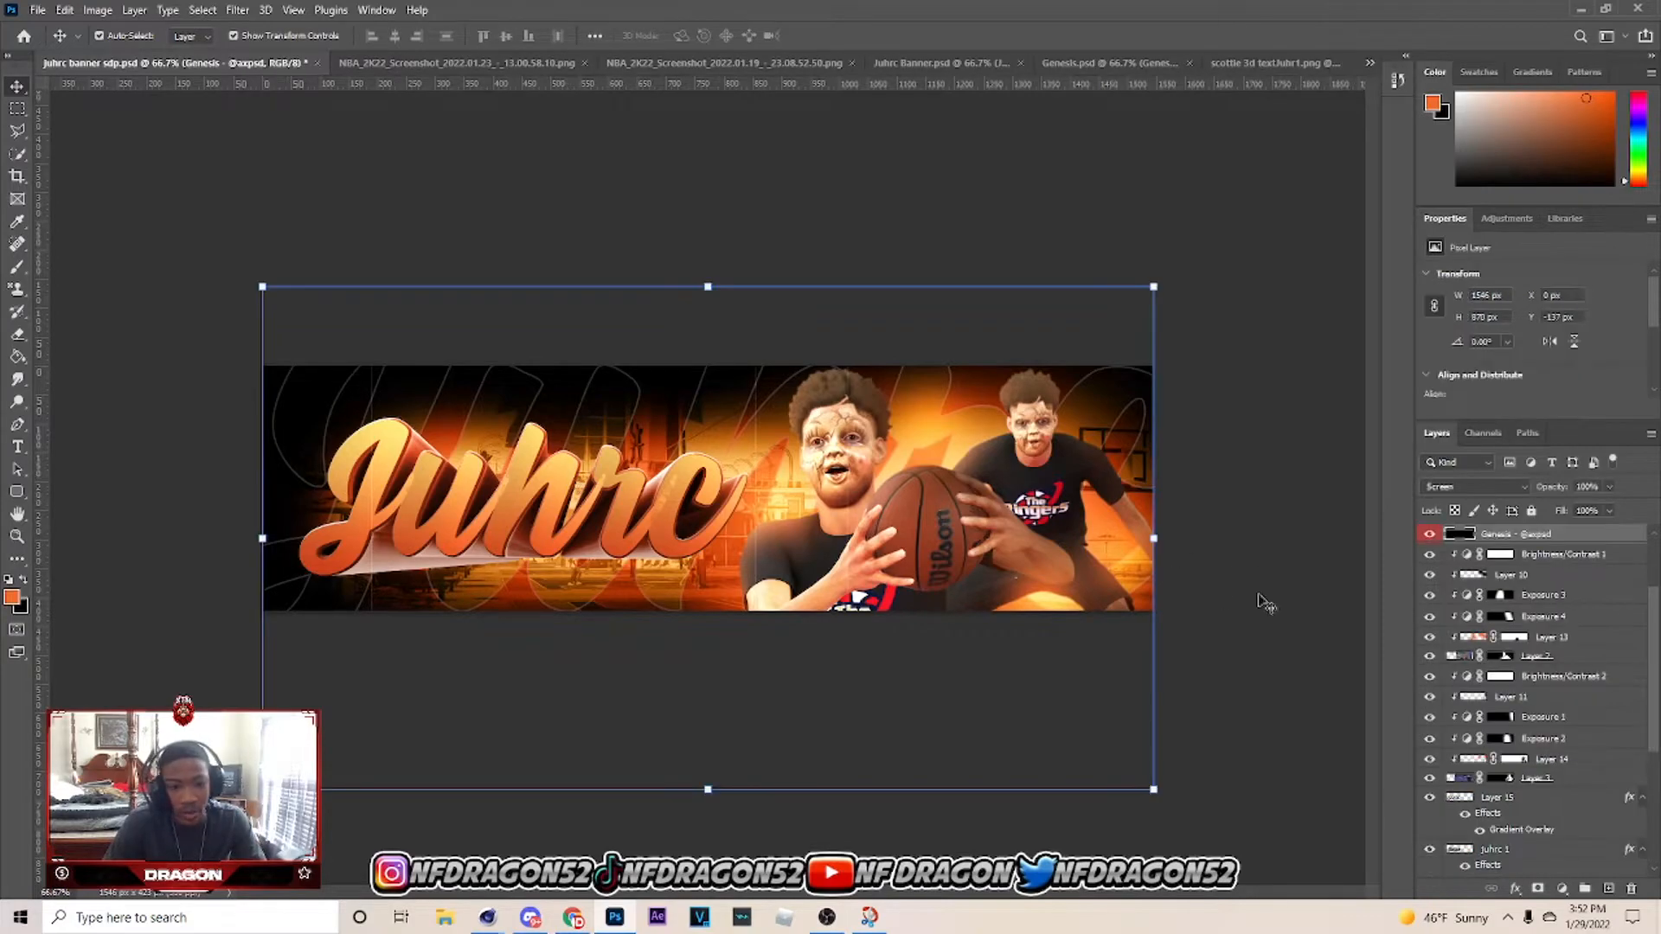
# Group Layer 15 and the juhrc 1 layer, which make up the 3D text.
pyautogui.scroll(-1, 1518, 640)
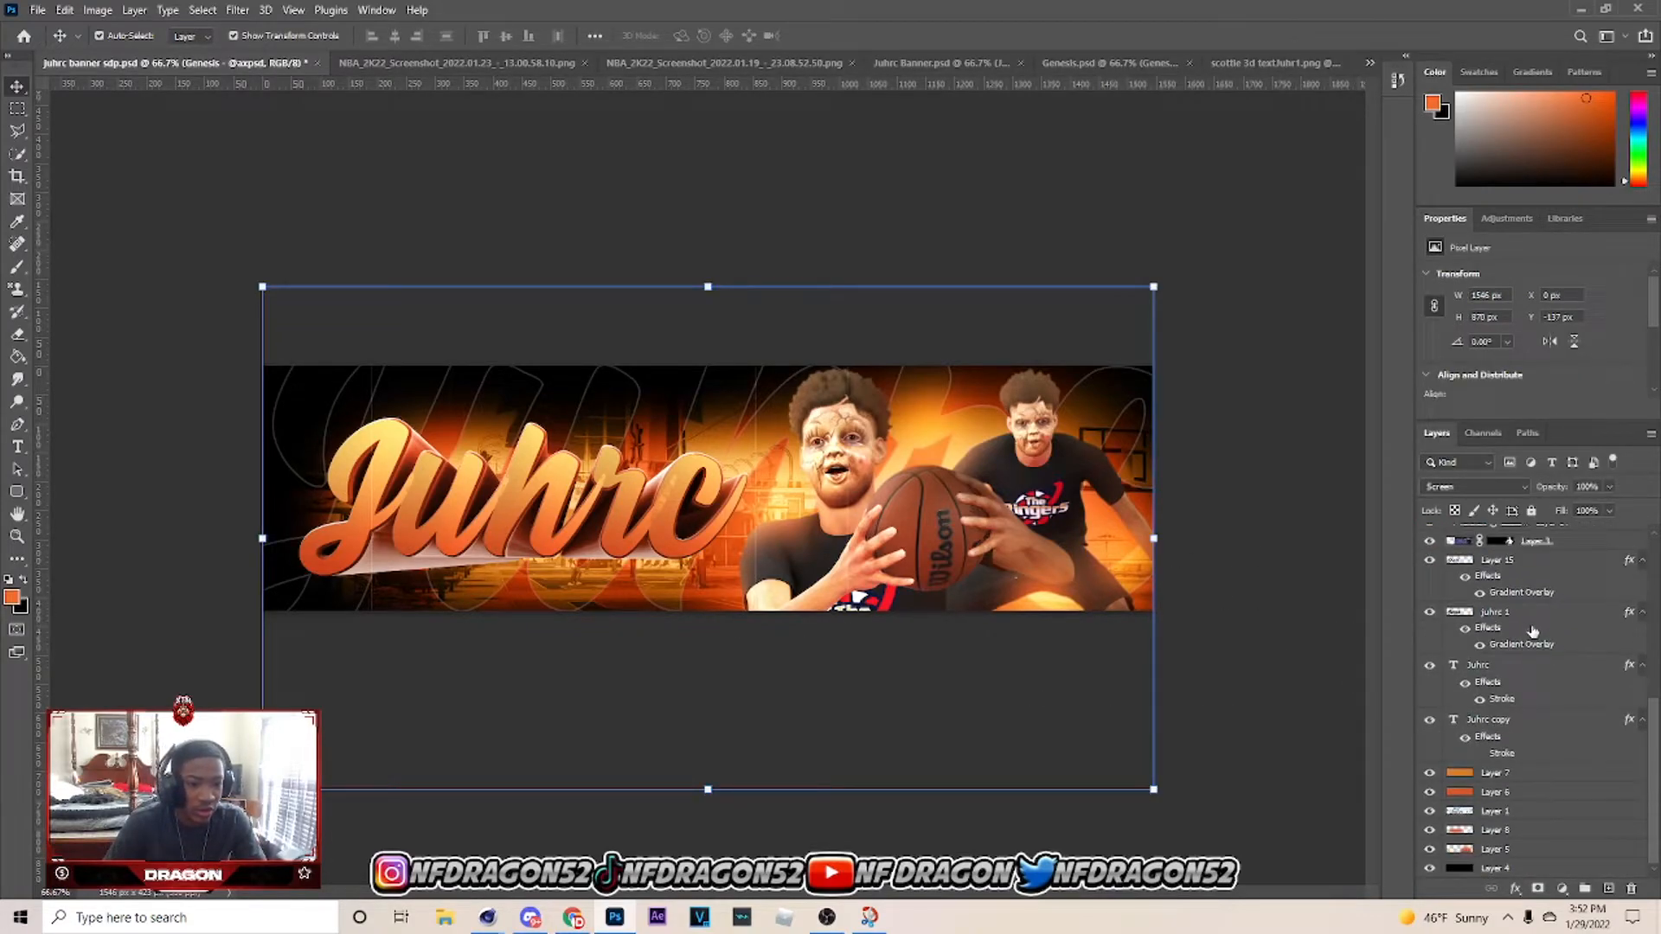
pyautogui.click(1533, 631)
pyautogui.keyDown('shift'); pyautogui.click(1540, 567); pyautogui.keyUp('shift')
pyautogui.hotkey('ctrl', 'g')
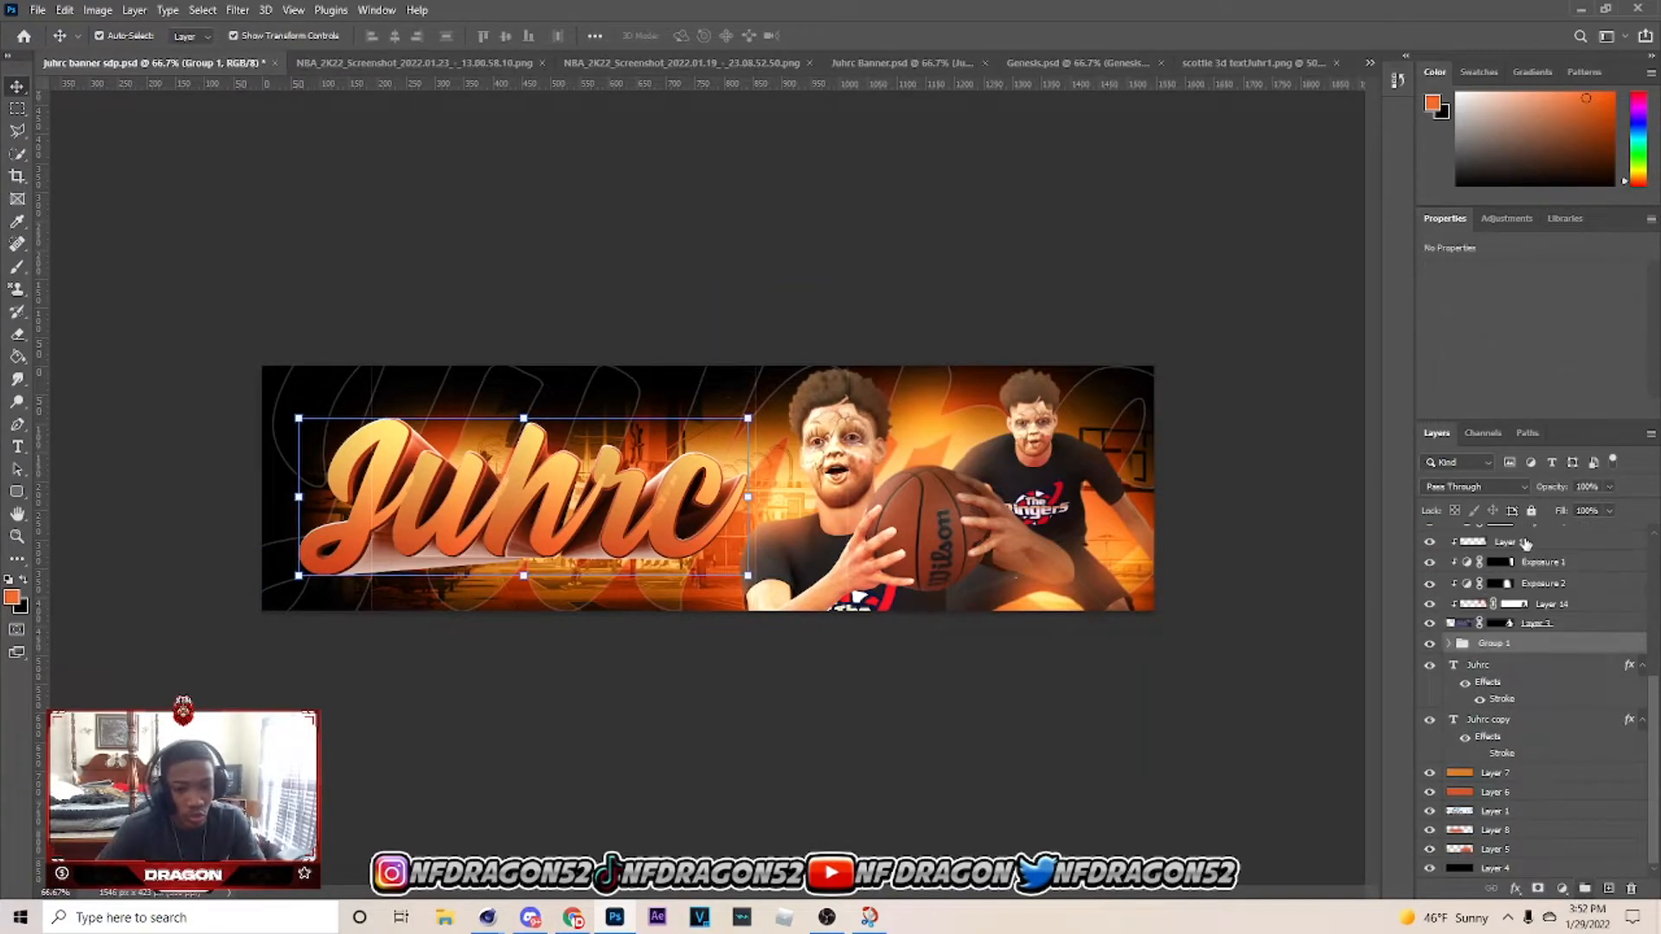
# Give the 3D text group a white inner shadow with Normal blending, 52% opacity, 90° angle, 4 px distance and 6 px size.
pyautogui.rightClick(1525, 543)
pyautogui.click(1187, 327)
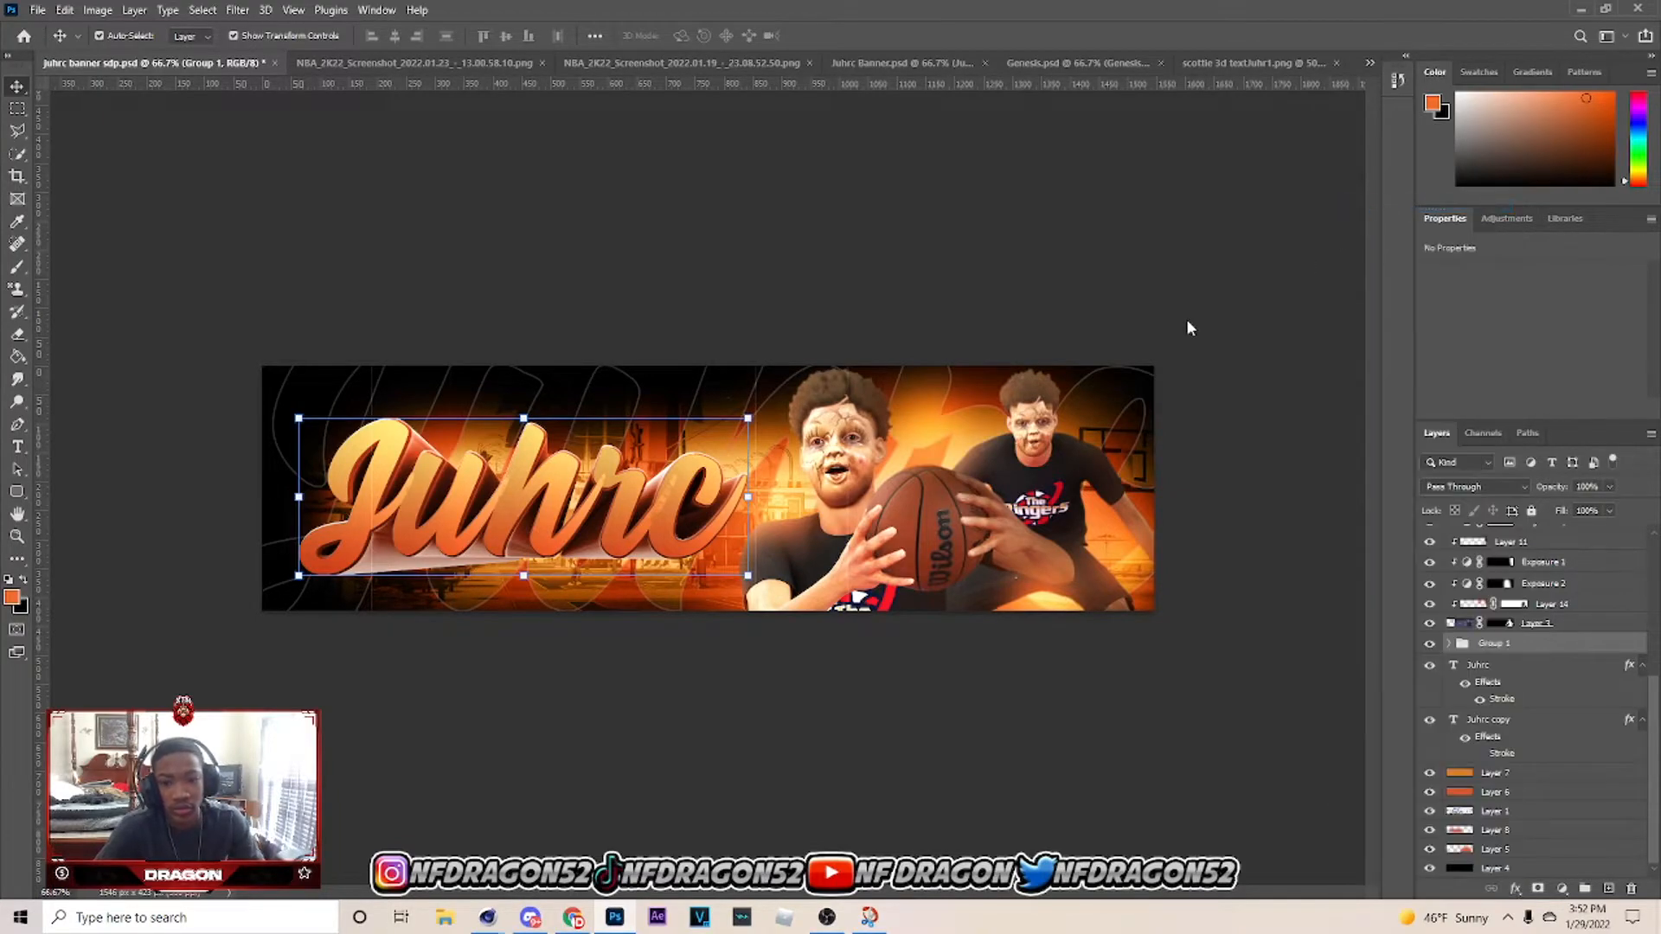
pyautogui.click(1045, 294)
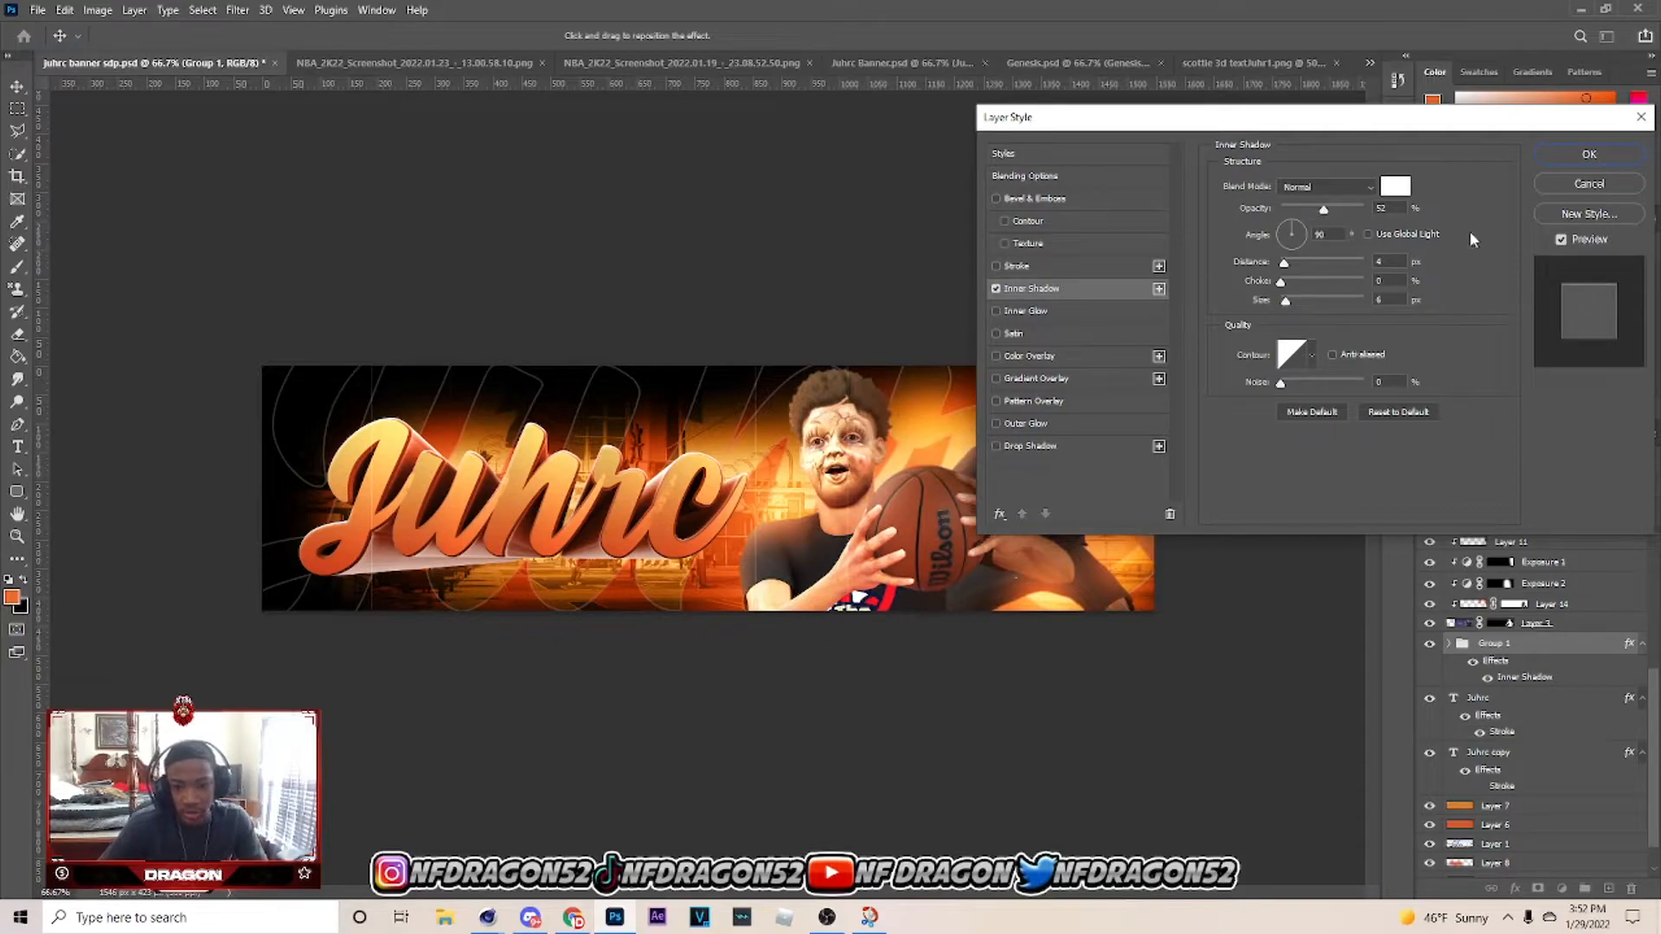
pyautogui.click(1614, 184)
pyautogui.scroll(5, 1456, 663)
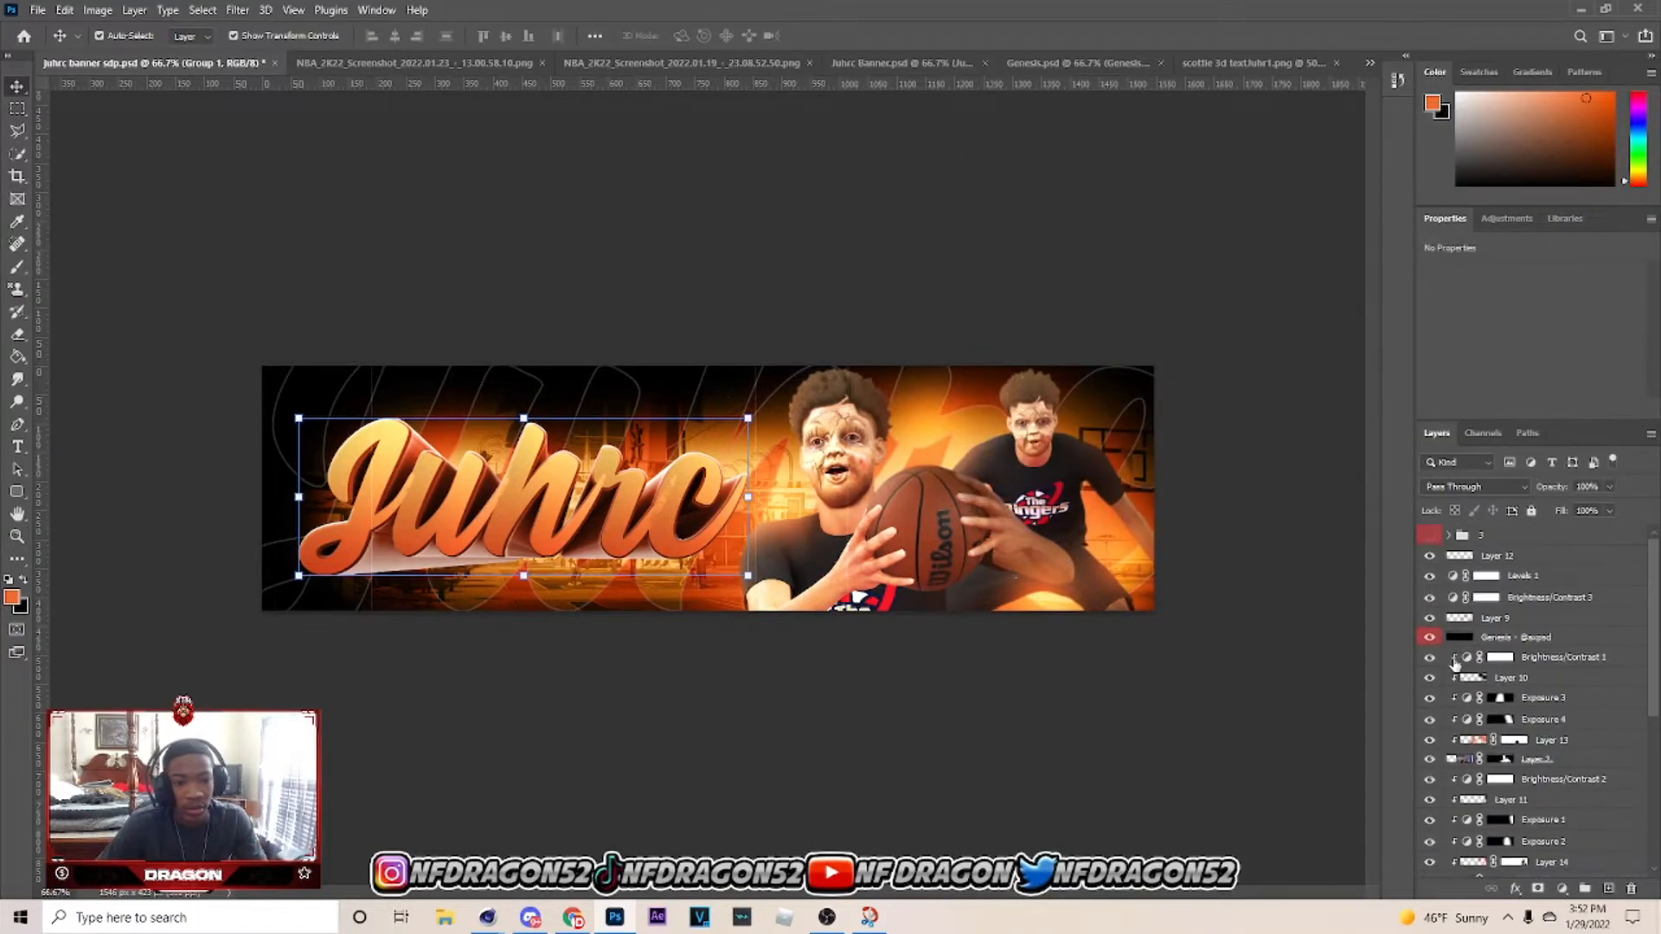
pyautogui.click(1168, 296)
# Add a layer above the large Juhrc text layer and brush soft 300 px spots of sampled background oranges across the banner.
pyautogui.scroll(-5, 1545, 715)
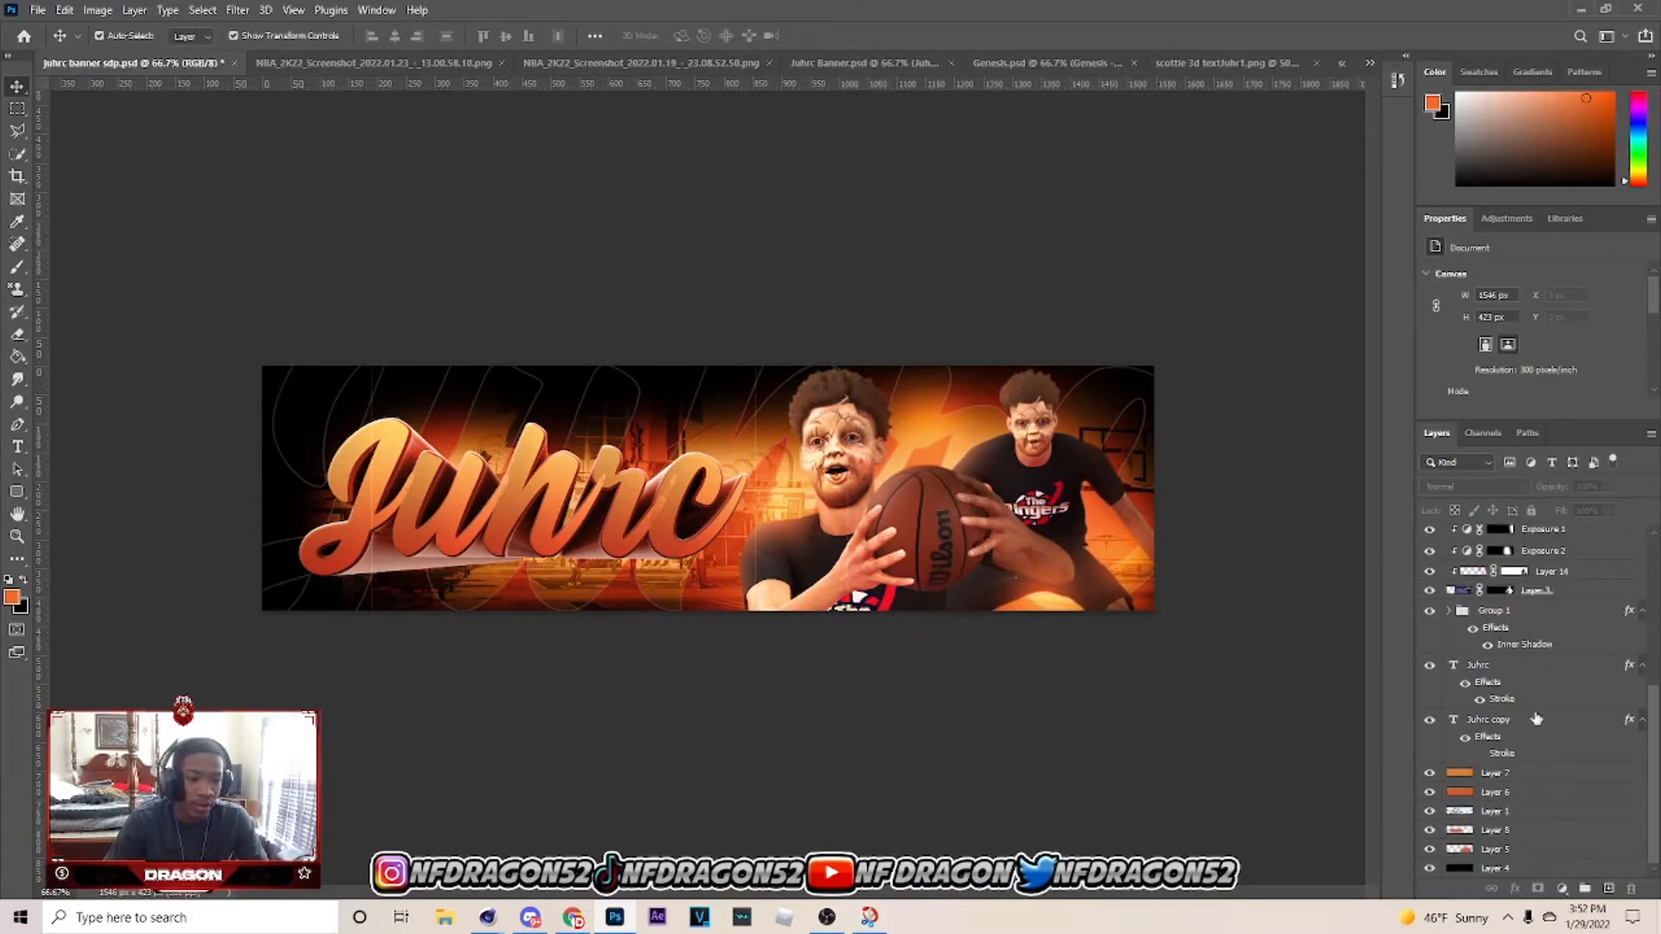
pyautogui.click(1597, 680)
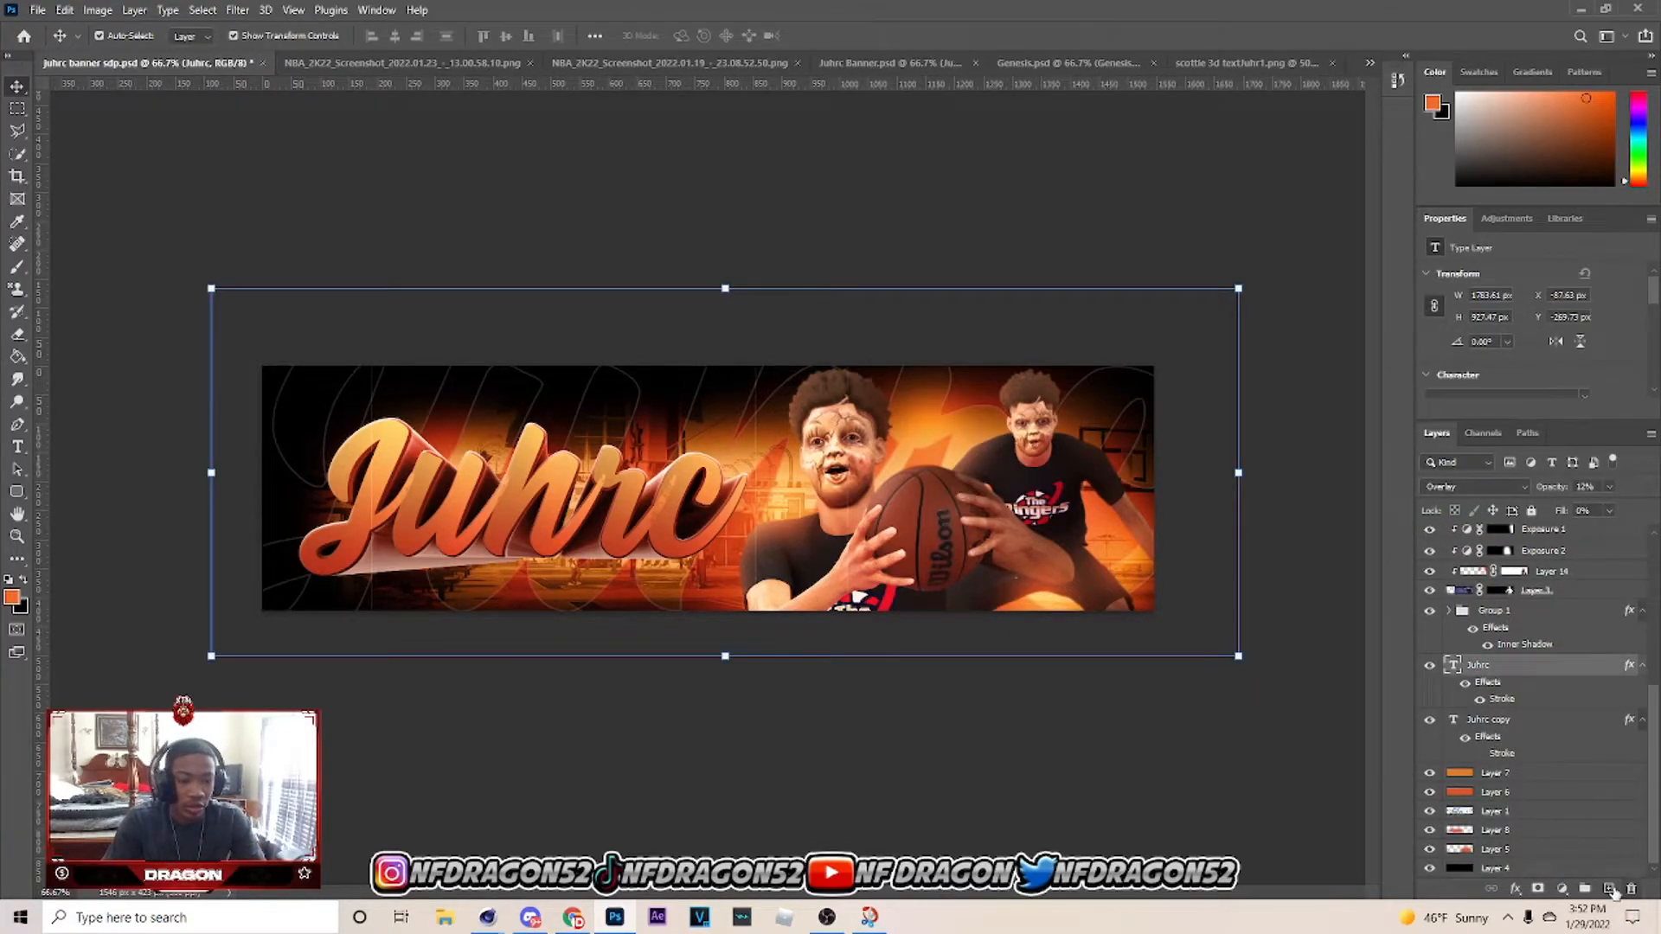
pyautogui.click(1609, 889)
pyautogui.press('b')
pyautogui.keyDown('alt'); pyautogui.click(499, 435); pyautogui.keyUp('alt')
pyautogui.press(']')
pyautogui.press(']')
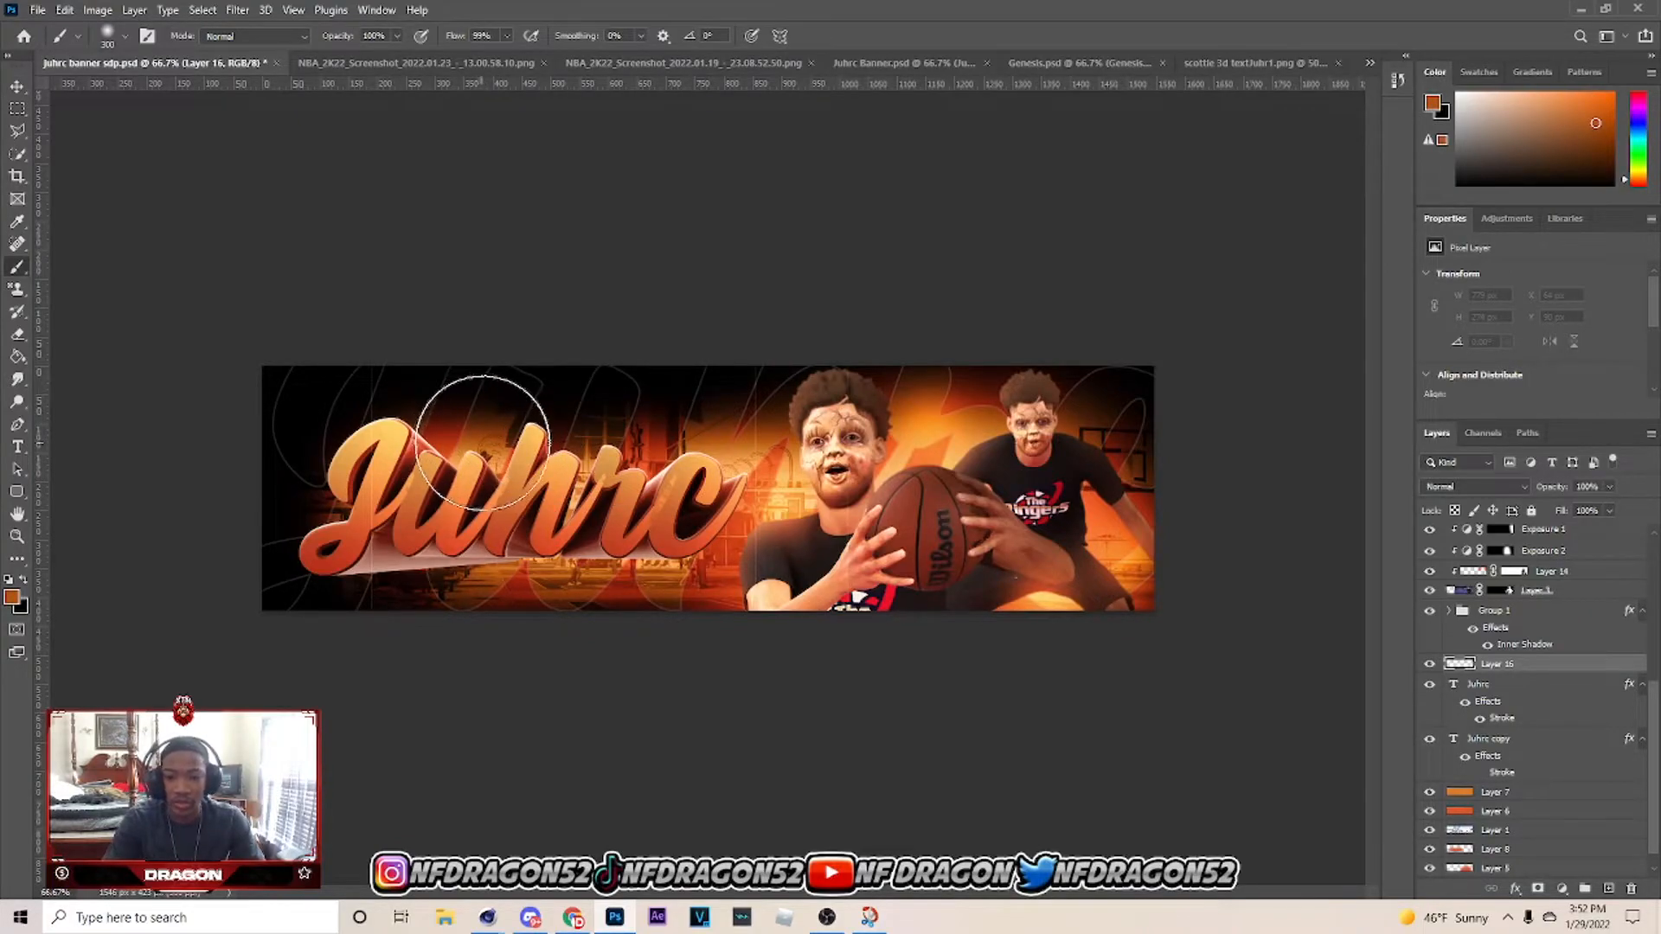
pyautogui.keyDown('alt'); pyautogui.click(484, 446); pyautogui.keyUp('alt')
pyautogui.click(478, 443)
pyautogui.keyDown('alt'); pyautogui.click(571, 573); pyautogui.keyUp('alt')
pyautogui.keyDown('alt'); pyautogui.click(712, 433); pyautogui.keyUp('alt')
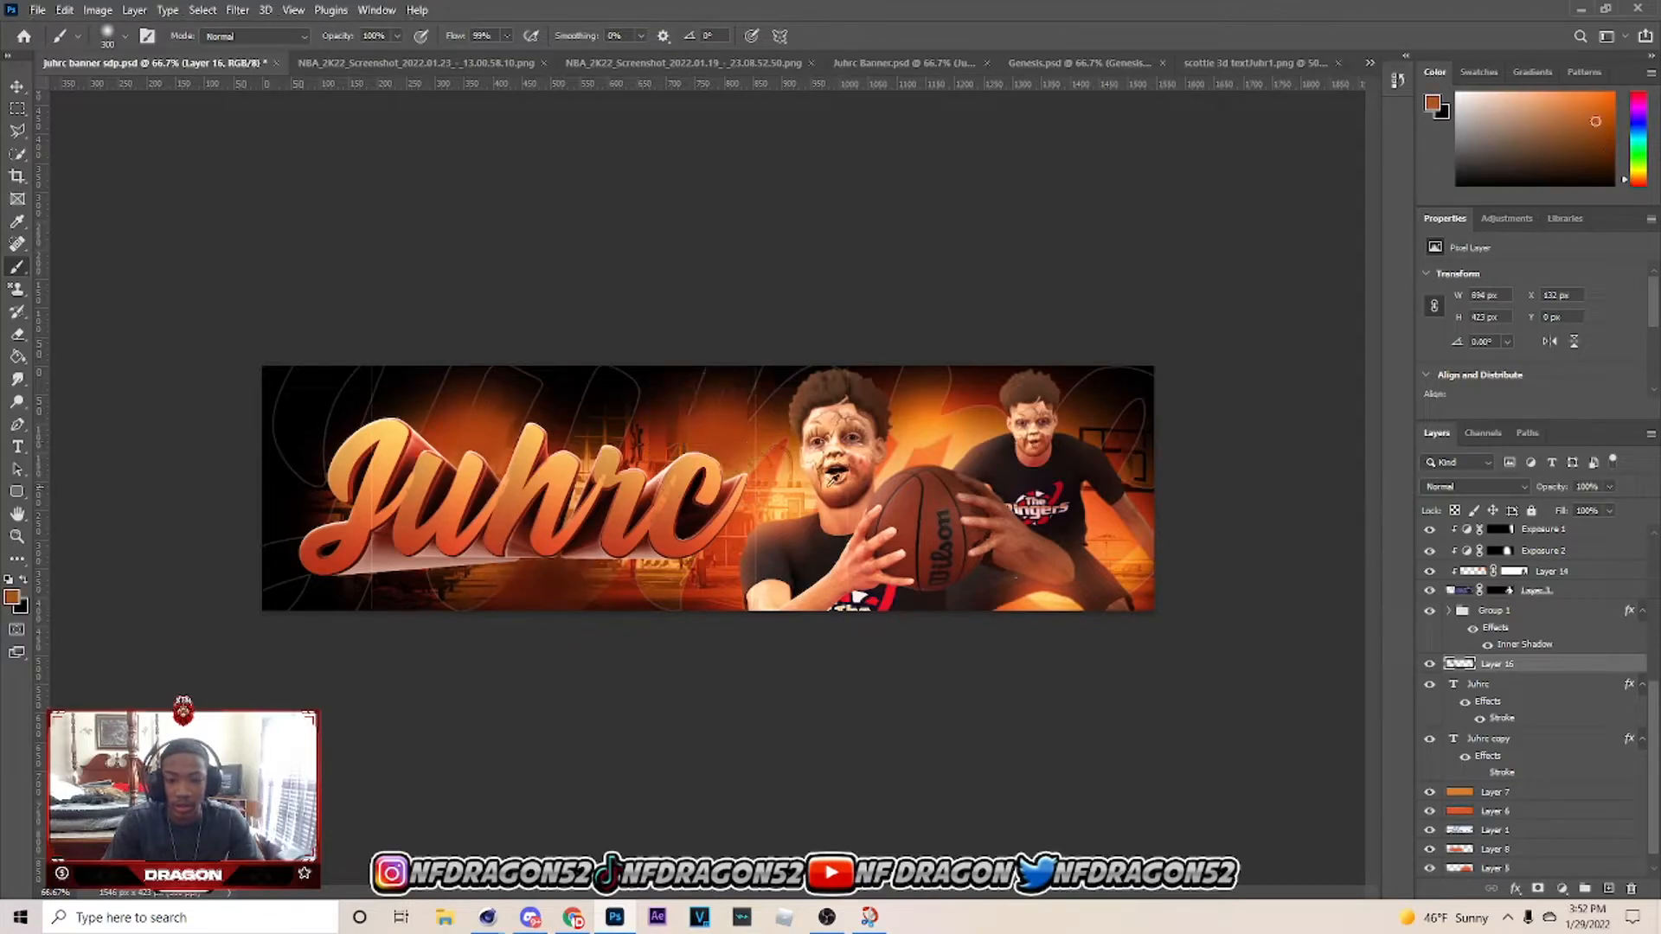
pyautogui.keyDown('alt'); pyautogui.click(907, 438); pyautogui.keyUp('alt')
pyautogui.click(910, 437)
pyautogui.keyDown('alt'); pyautogui.click(1130, 583); pyautogui.keyUp('alt')
pyautogui.click(1131, 589)
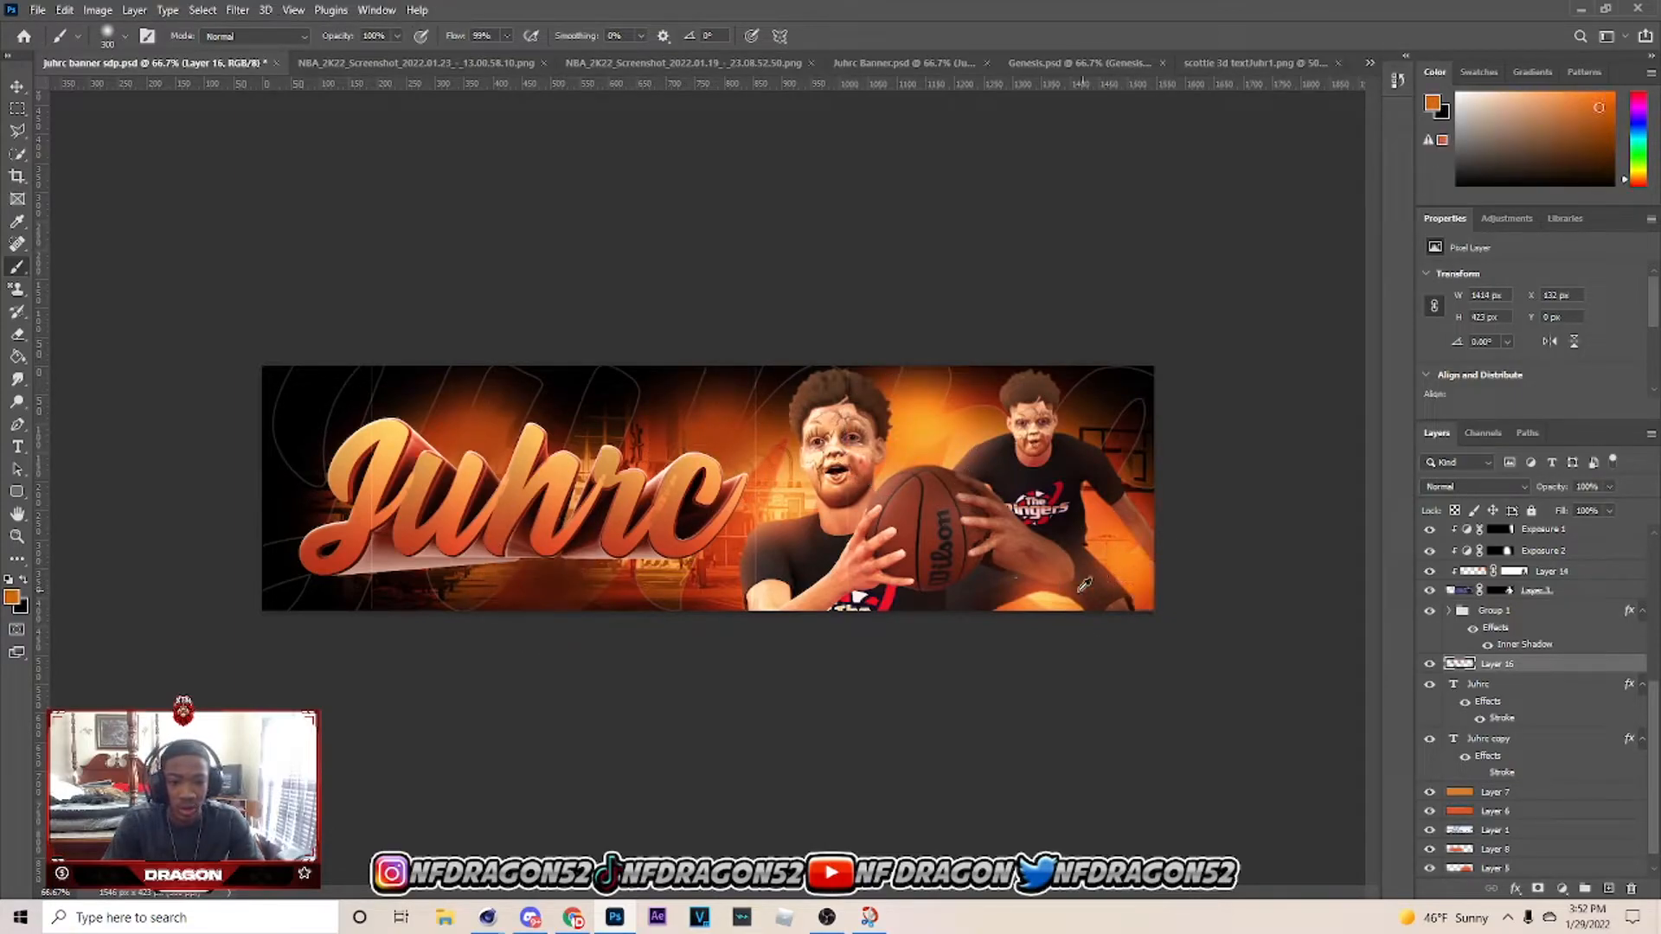
# Set the background glow layer's blend mode to Screen and its opacity to 60%.
pyautogui.click(1518, 489)
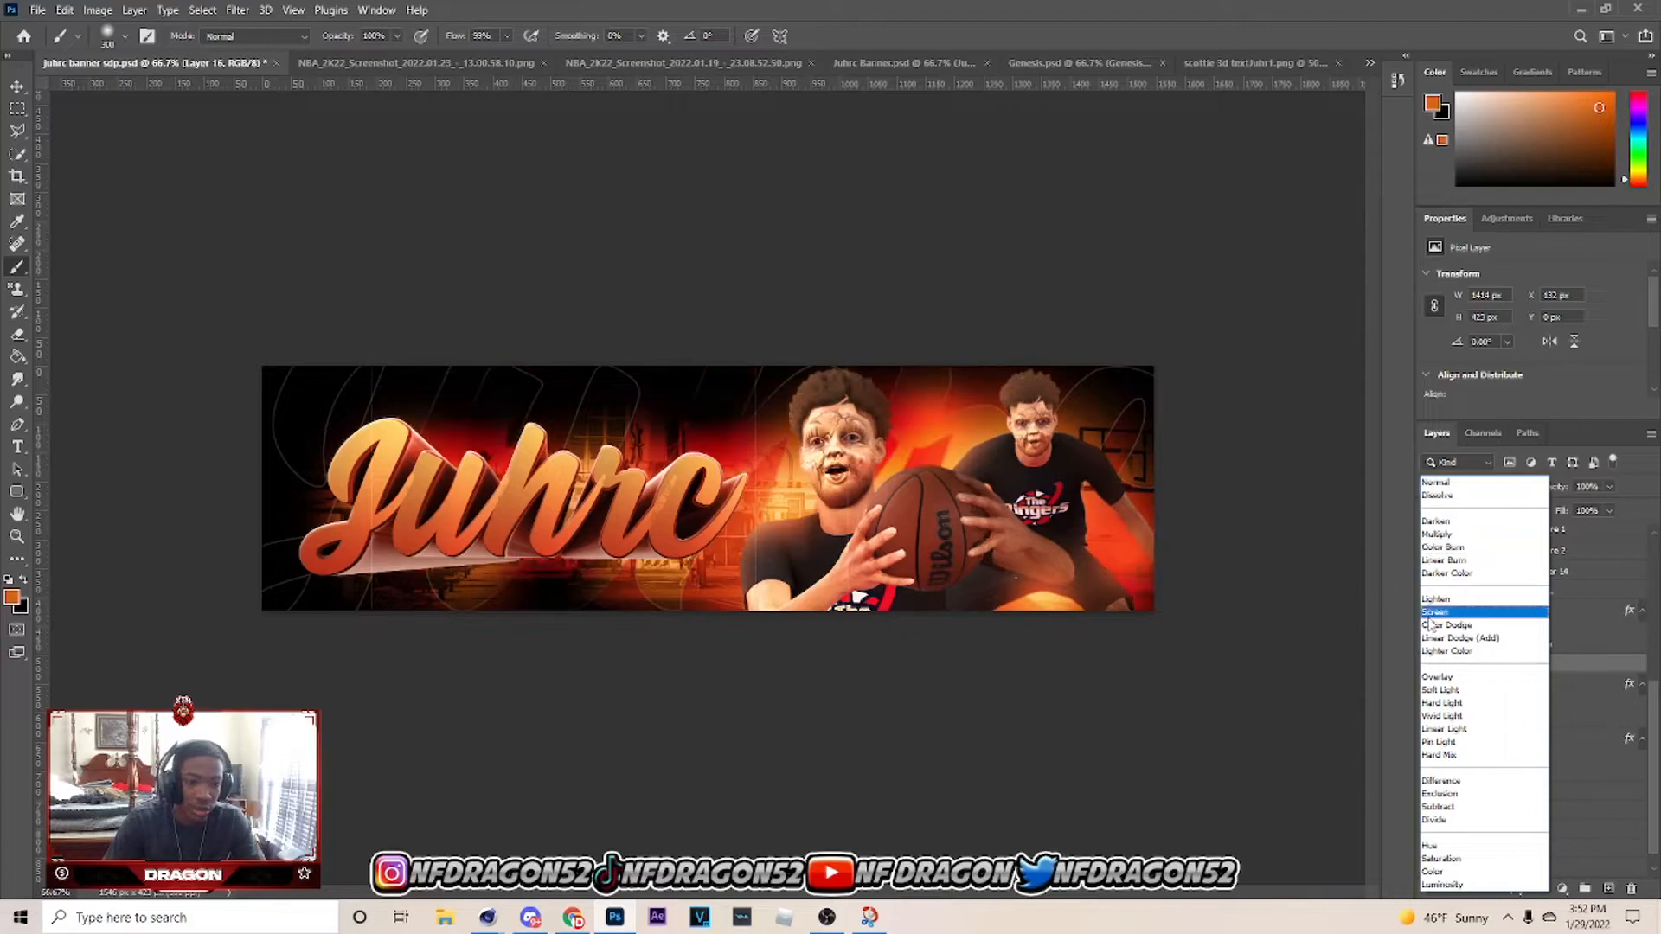
pyautogui.click(1471, 614)
pyautogui.moveTo(1552, 512); pyautogui.dragTo(1575, 515)
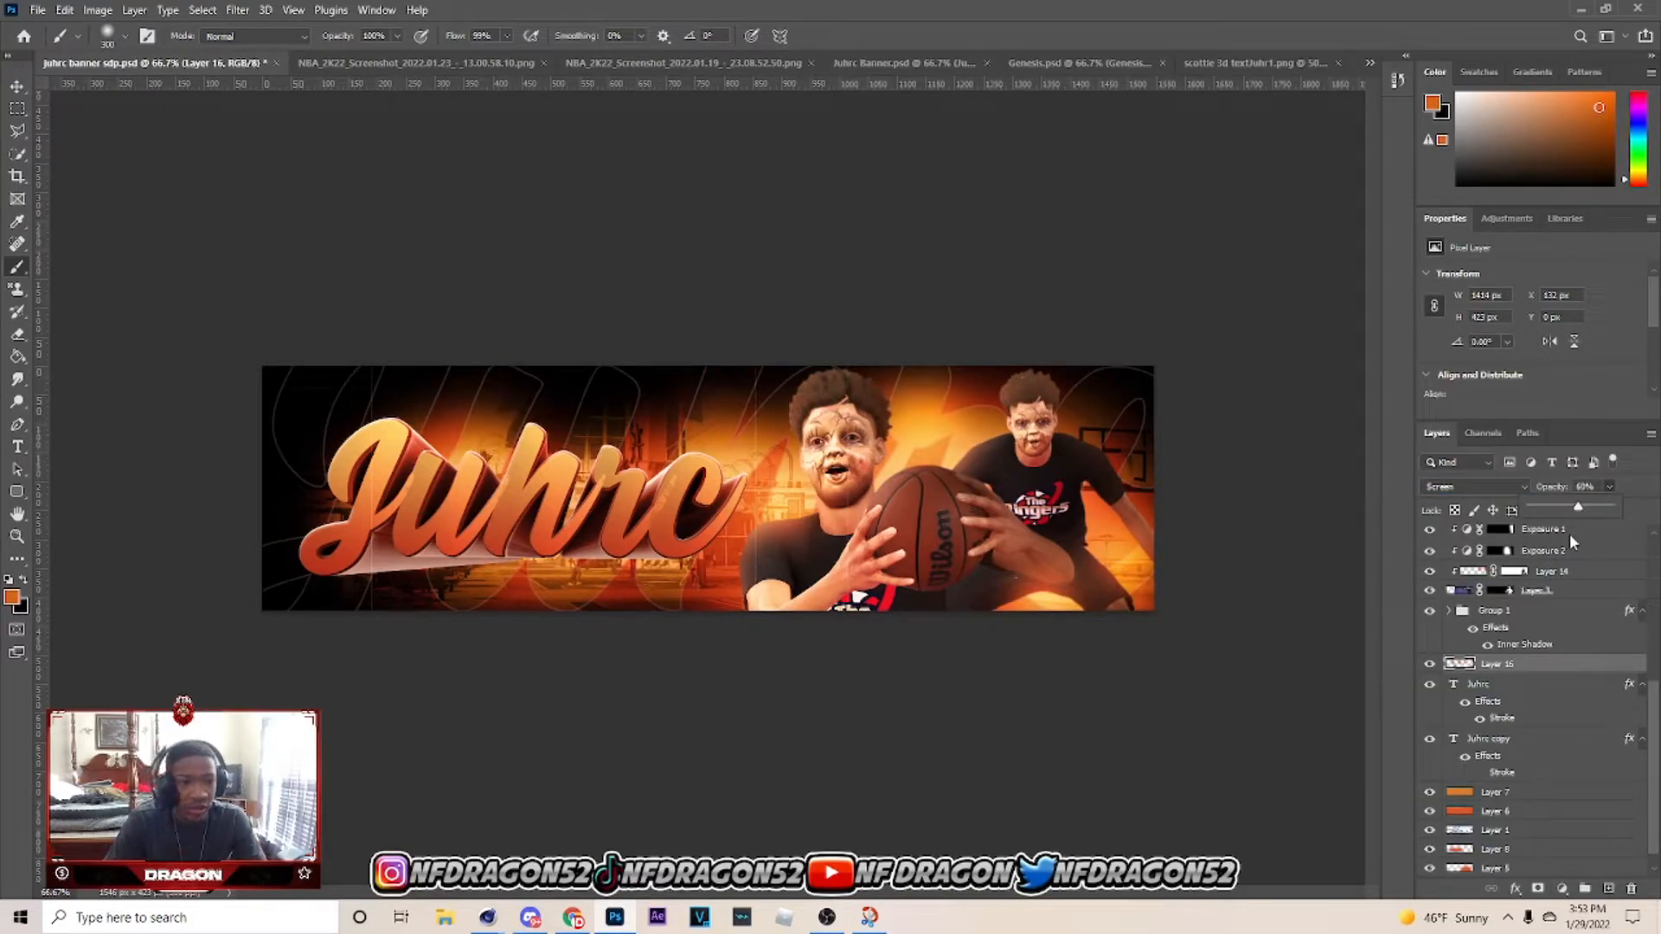
# Add a layer above the 3D text group and brush soft 200 px spots over the letters, sampling each letter's orange and red tones.
pyautogui.click(1539, 622)
pyautogui.click(1609, 889)
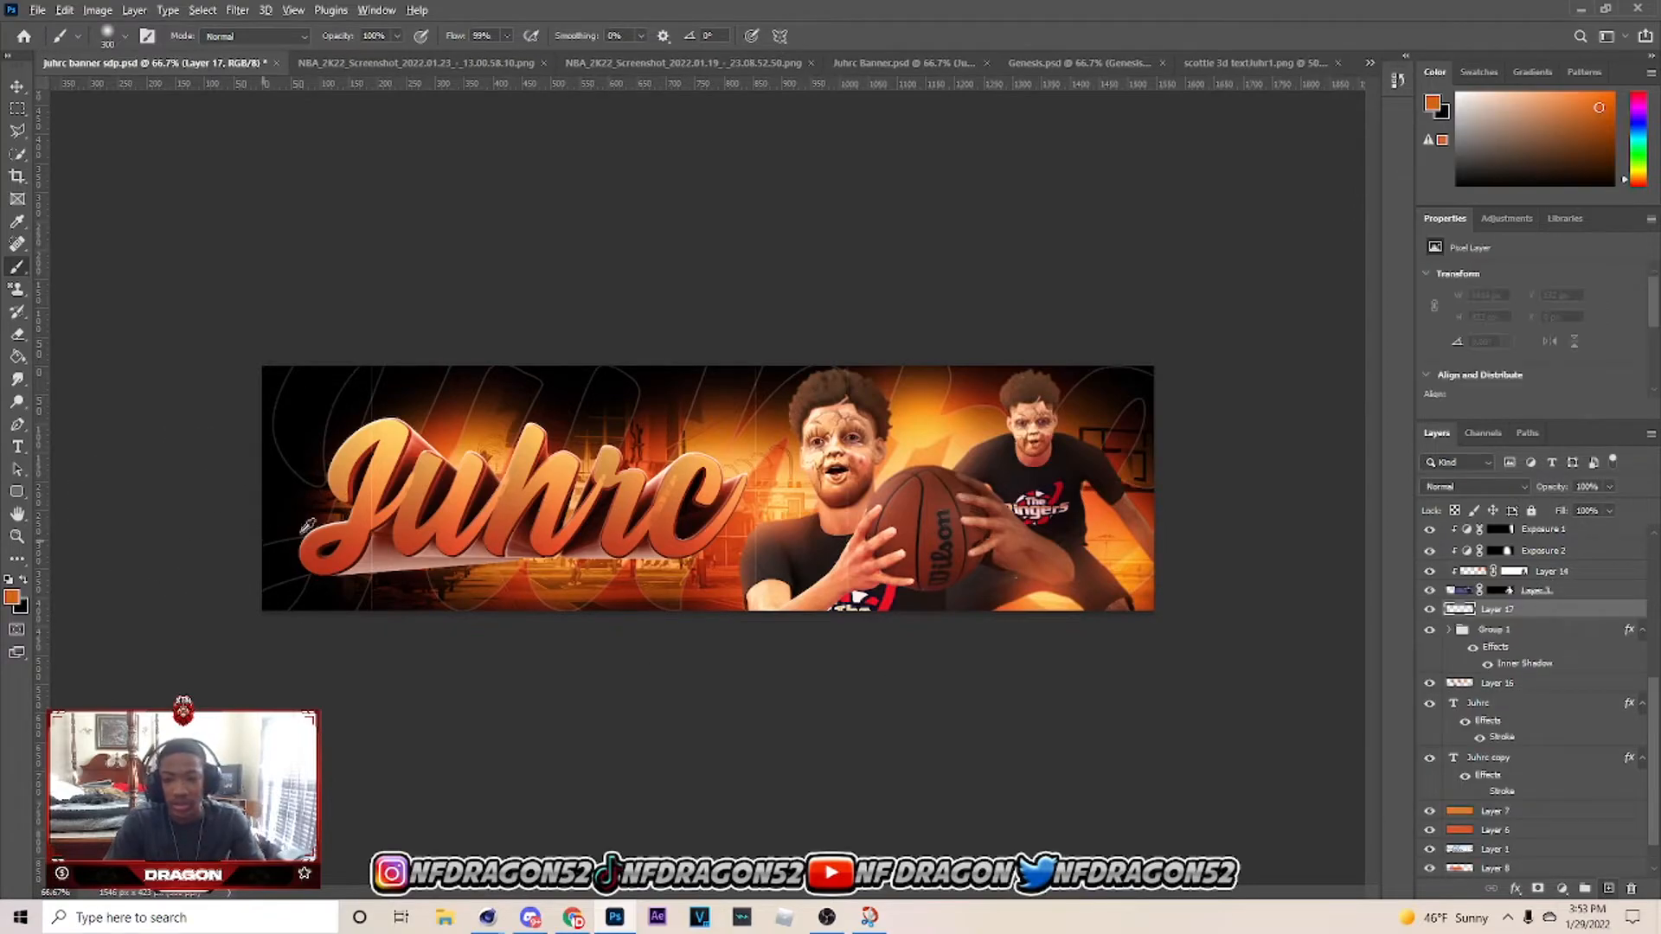
pyautogui.keyDown('alt'); pyautogui.click(330, 537); pyautogui.keyUp('alt')
pyautogui.press('[')
pyautogui.click(328, 545)
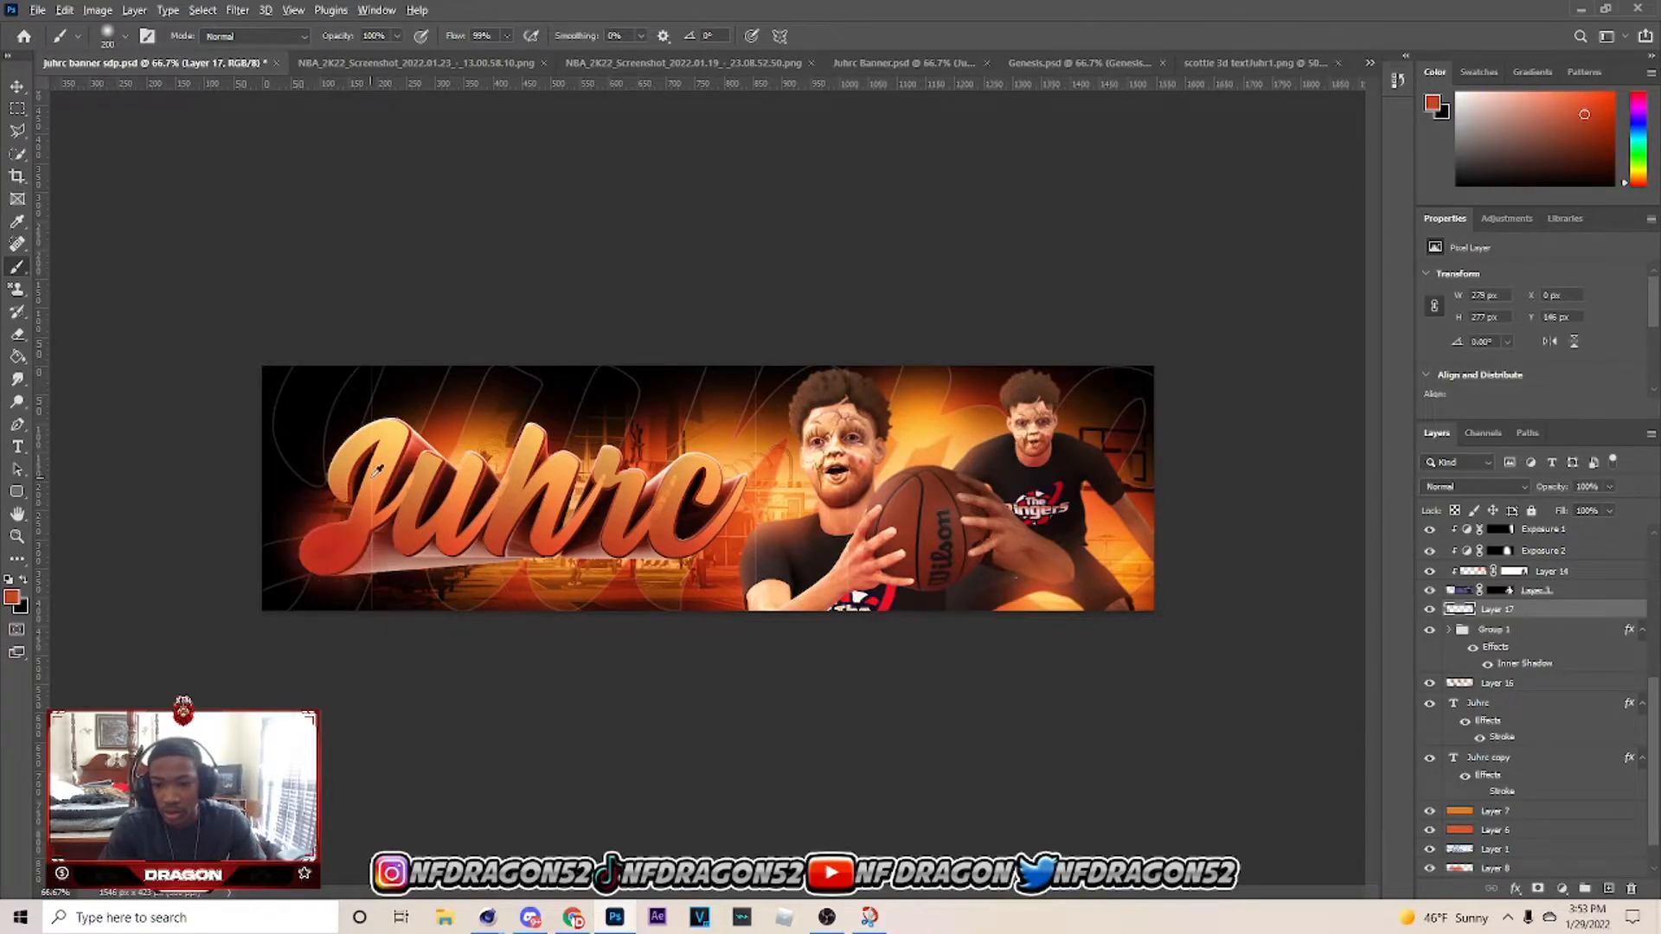
pyautogui.keyDown('alt'); pyautogui.click(374, 441); pyautogui.keyUp('alt')
pyautogui.click(374, 441)
pyautogui.keyDown('alt'); pyautogui.click(456, 529); pyautogui.keyUp('alt')
pyautogui.click(455, 530)
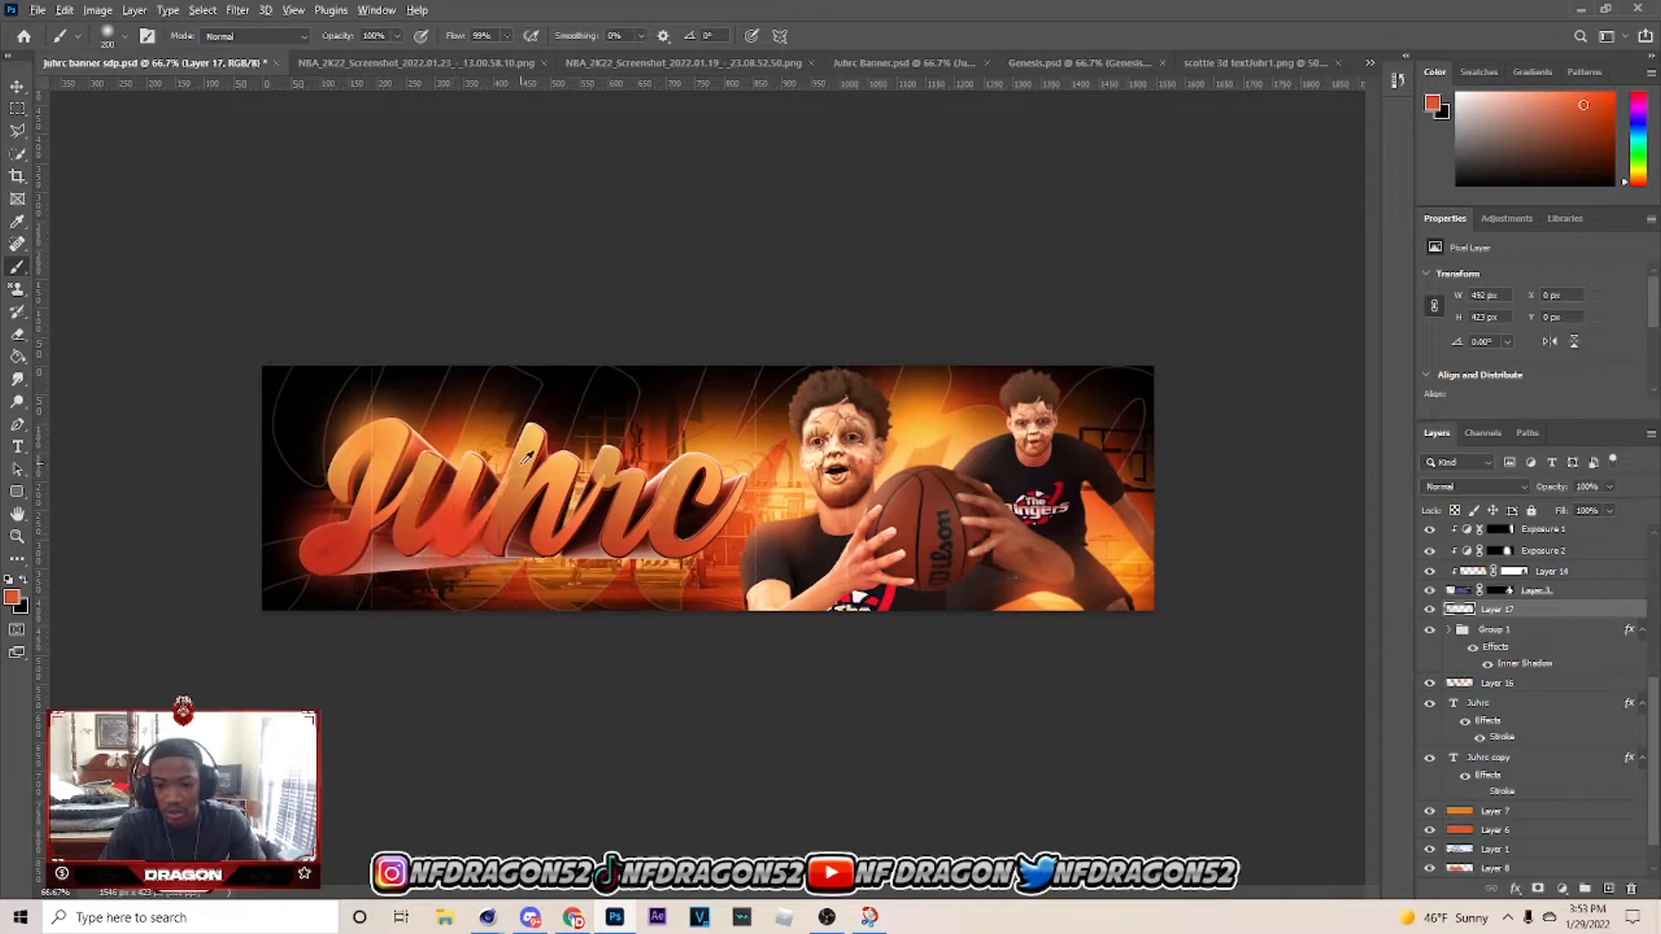
pyautogui.keyDown('alt'); pyautogui.click(520, 467); pyautogui.keyUp('alt')
pyautogui.click(520, 466)
pyautogui.keyDown('alt'); pyautogui.click(584, 513); pyautogui.keyUp('alt')
pyautogui.click(609, 516)
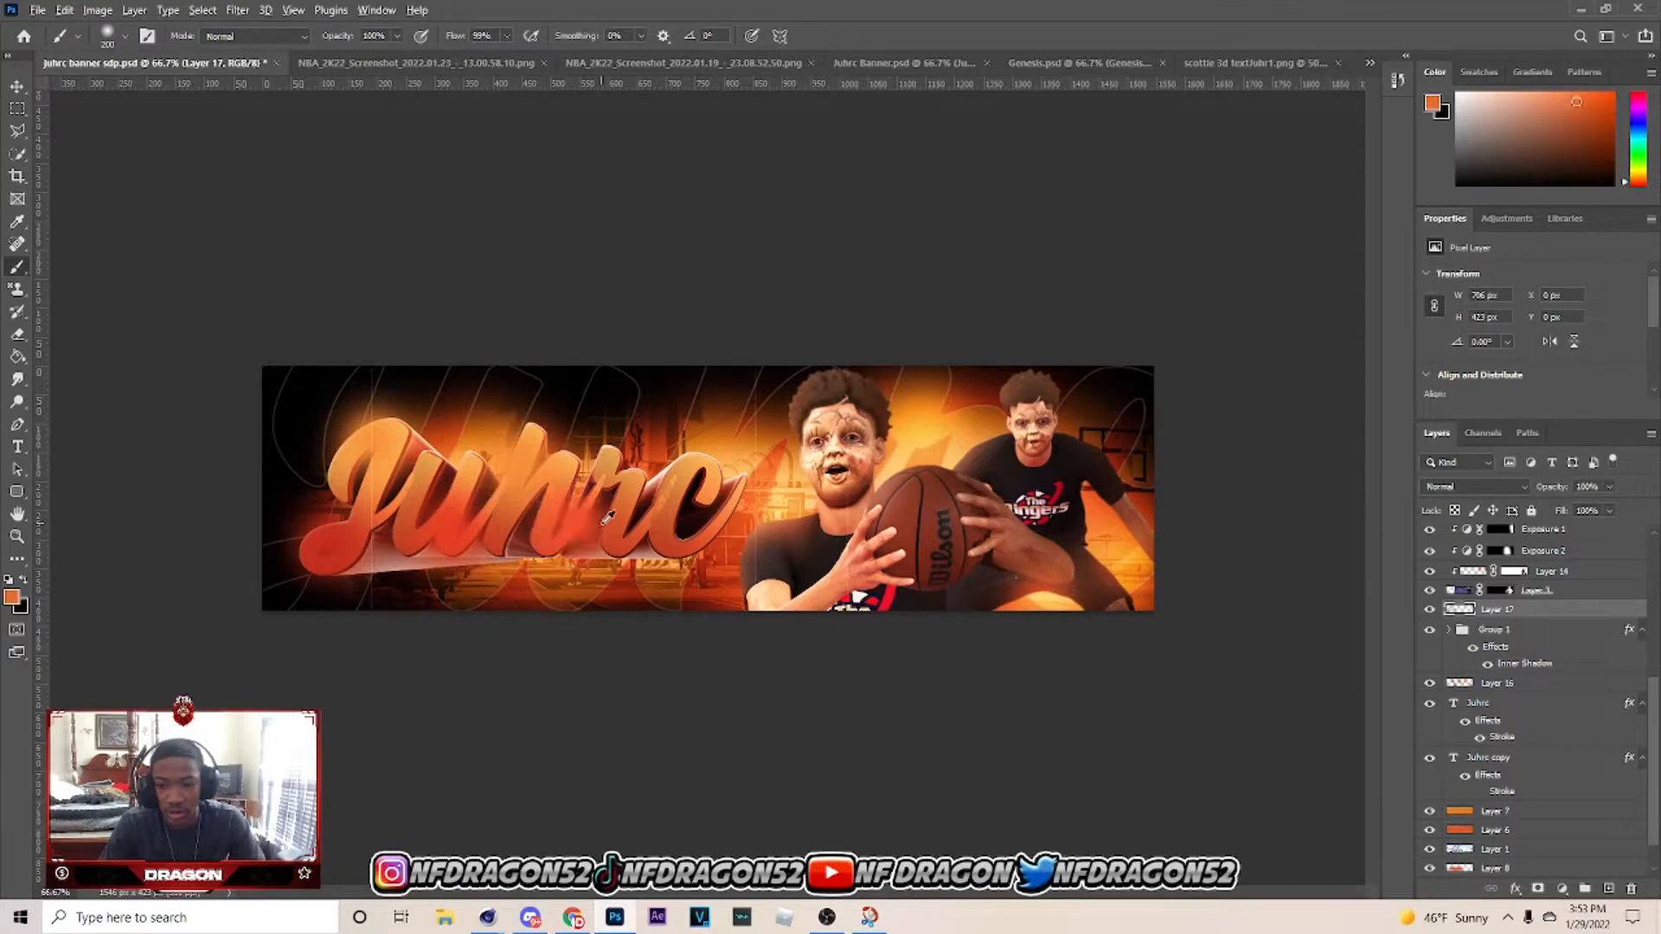
pyautogui.keyDown('alt'); pyautogui.click(630, 488); pyautogui.keyUp('alt')
pyautogui.click(628, 484)
pyautogui.keyDown('alt'); pyautogui.click(699, 549); pyautogui.keyUp('alt')
pyautogui.click(700, 546)
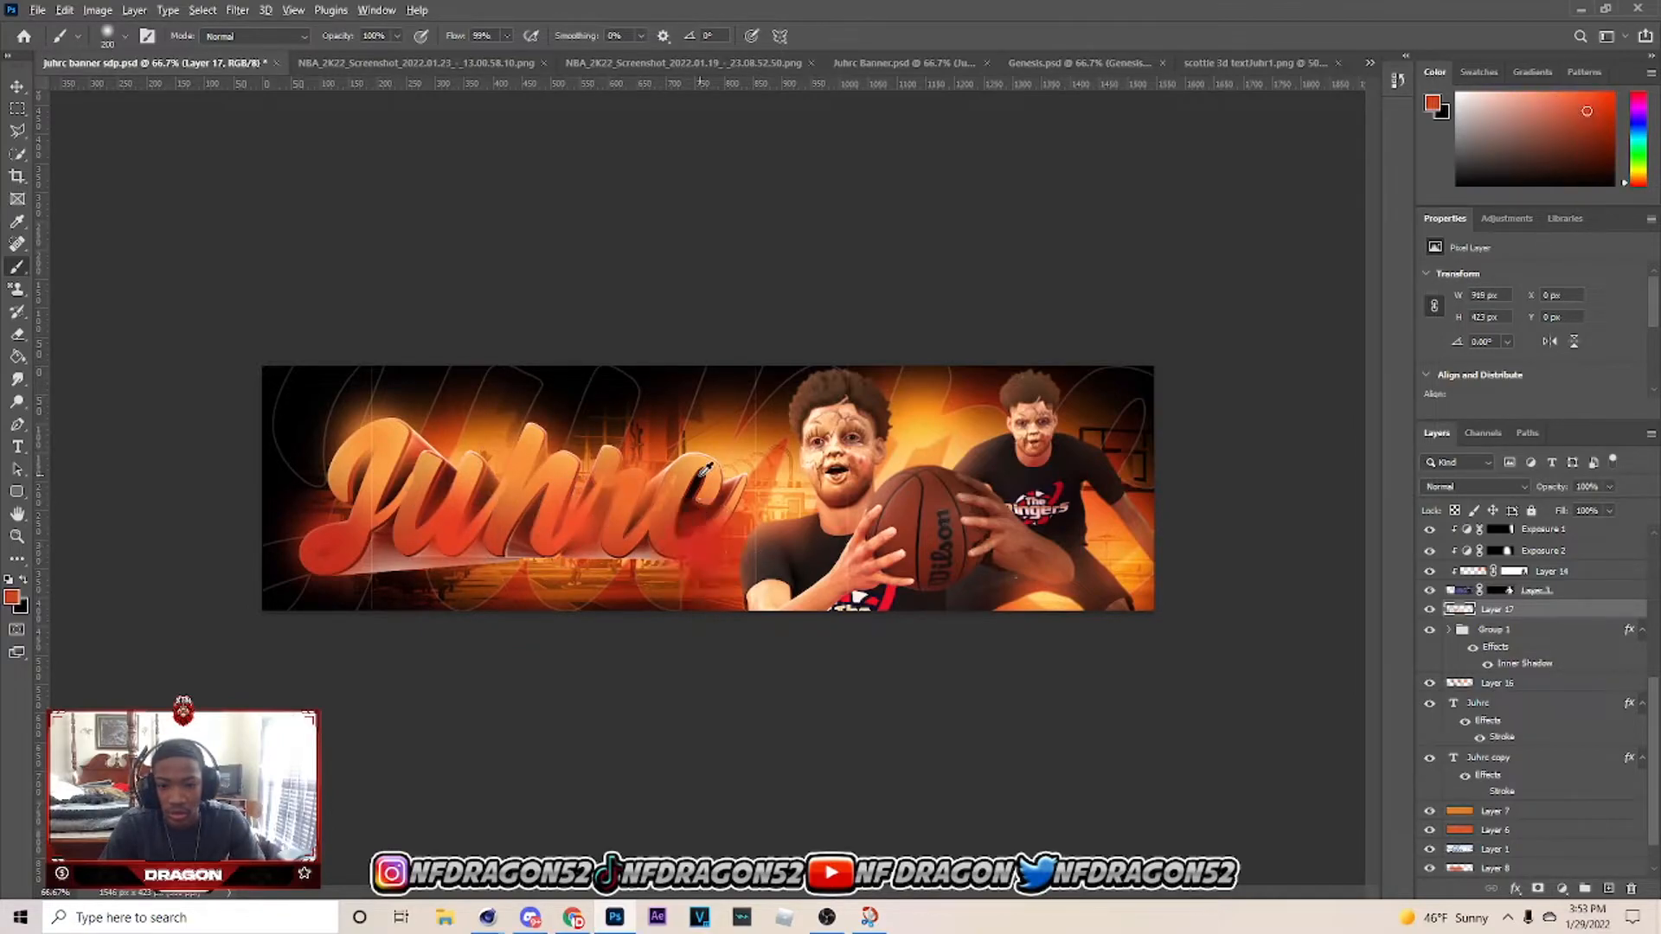
pyautogui.keyDown('alt'); pyautogui.click(700, 476); pyautogui.keyUp('alt')
pyautogui.click(701, 473)
# Set the letter glow layer's blend mode to Screen and its opacity to 30%.
pyautogui.click(1445, 486)
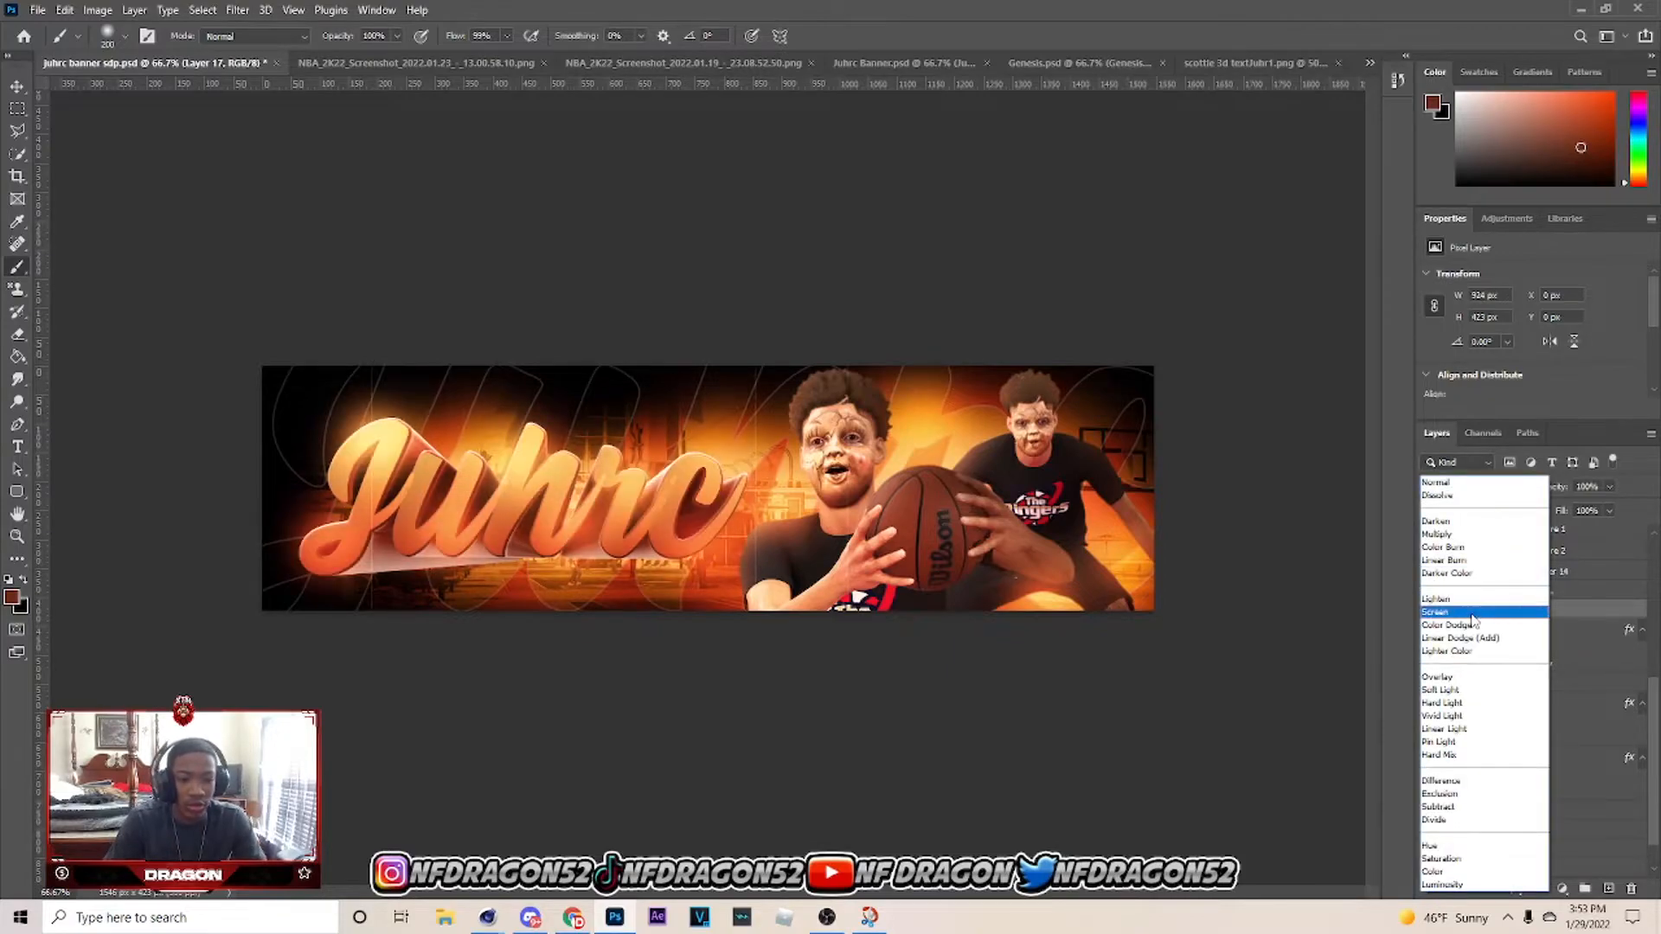
pyautogui.click(1471, 607)
pyautogui.moveTo(1590, 508); pyautogui.dragTo(1553, 510)
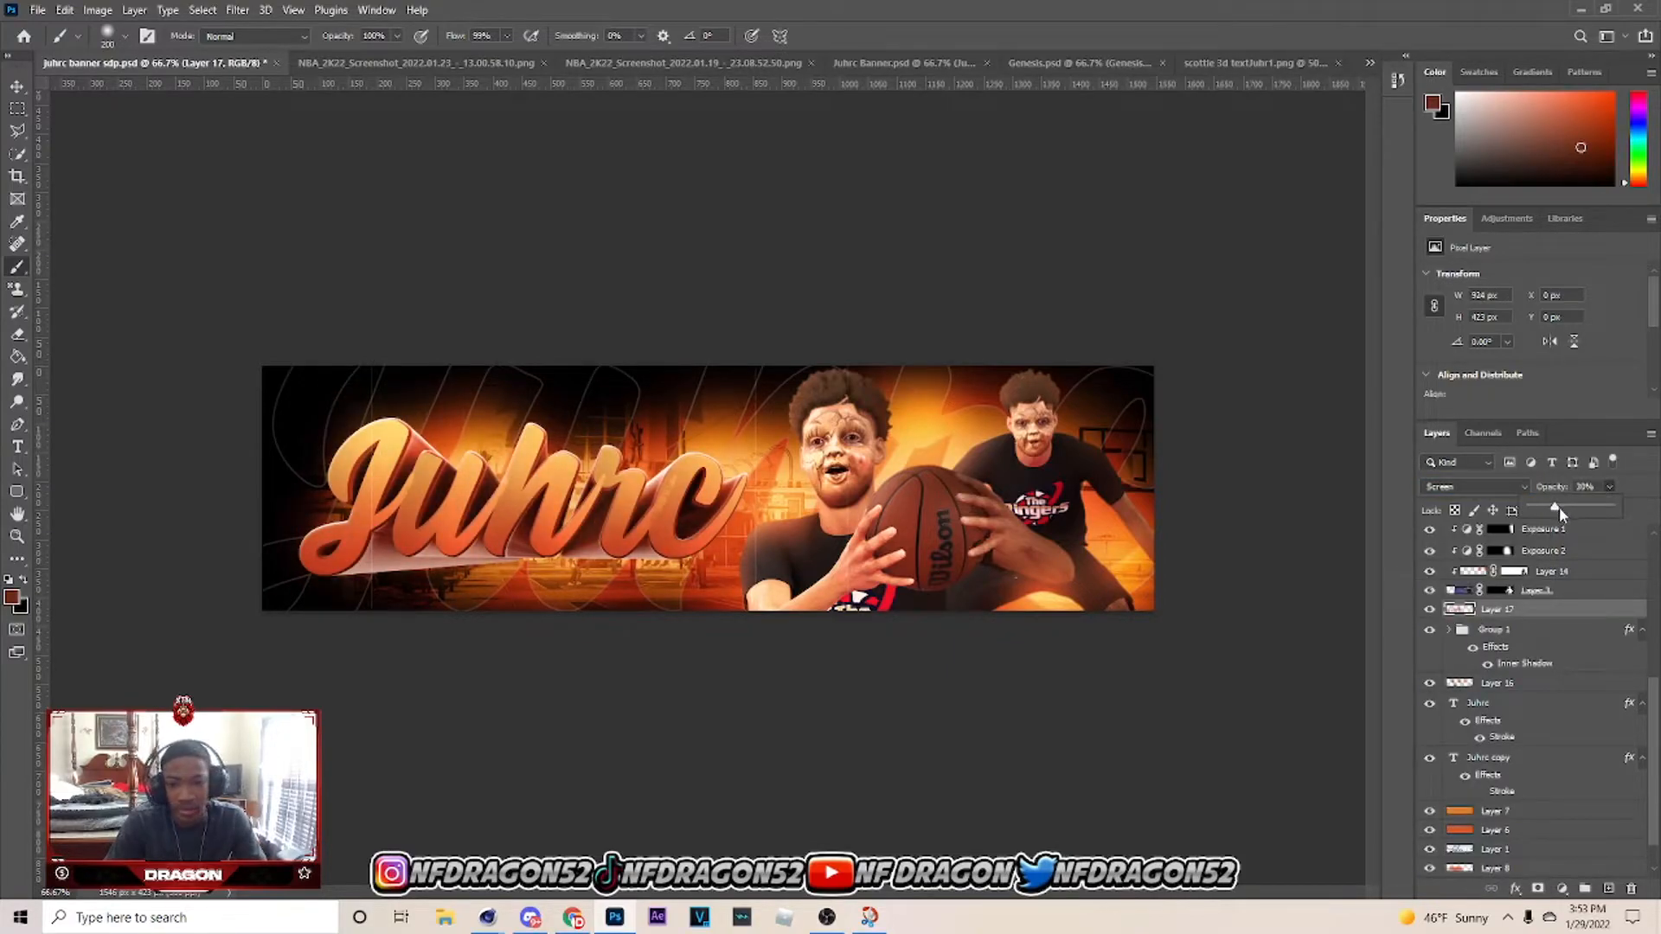
# Save the banner and toggle the topmost layer group's visibility to compare the look.
pyautogui.scroll(5, 1510, 605)
pyautogui.hotkey('ctrl', 's')
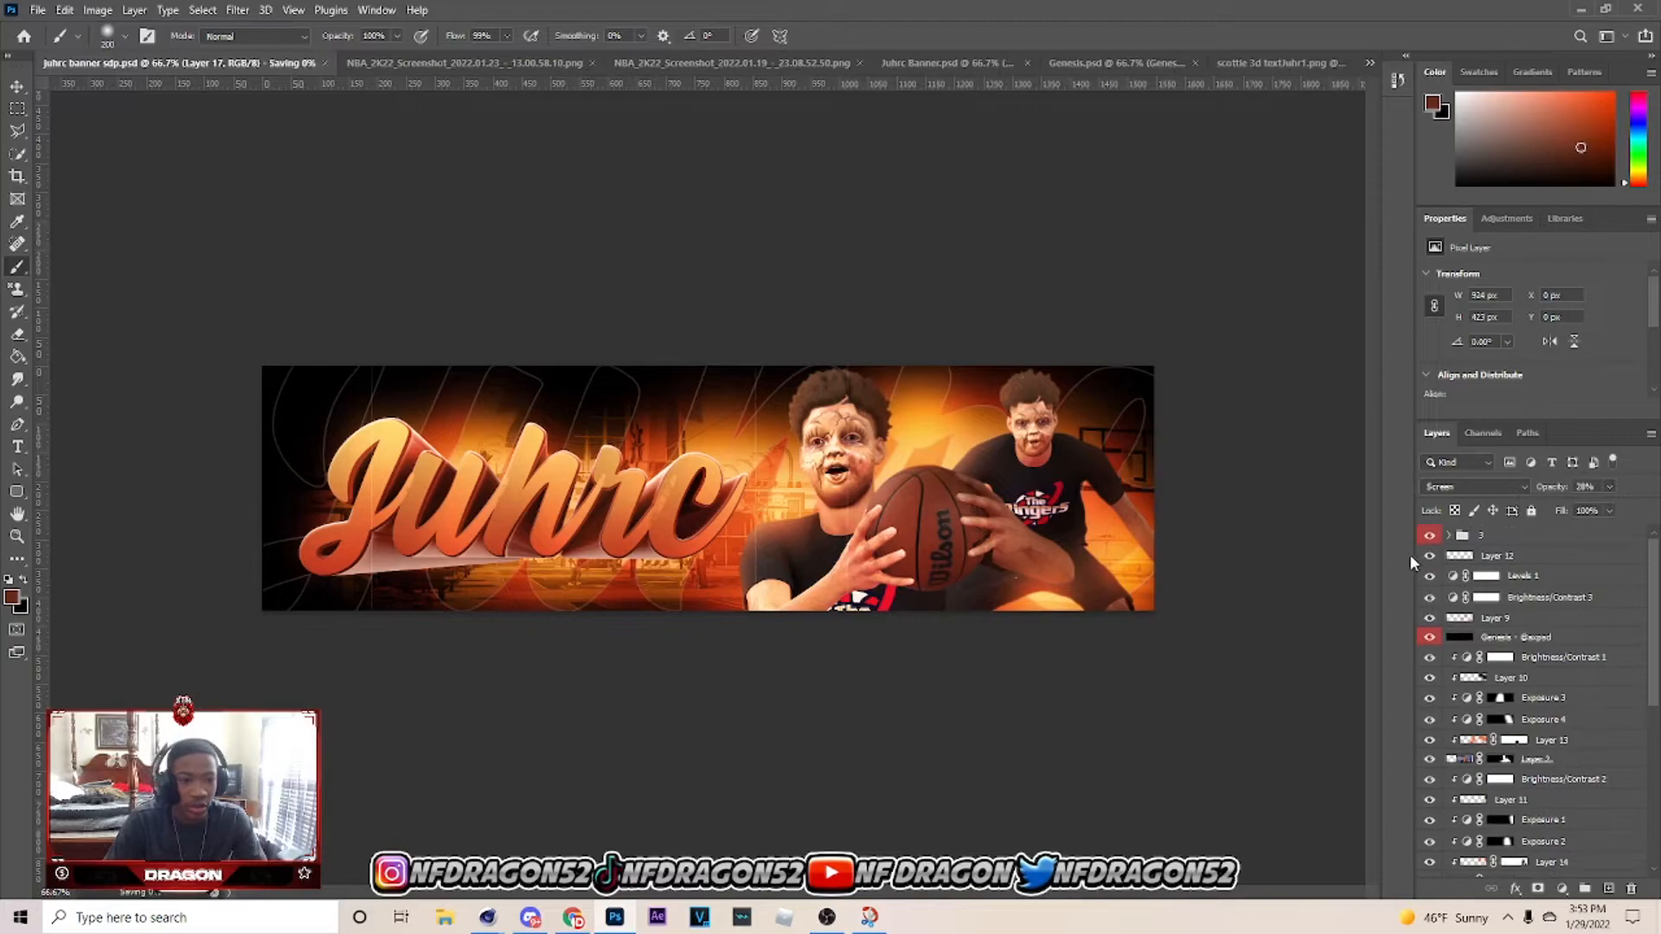
pyautogui.click(1428, 537)
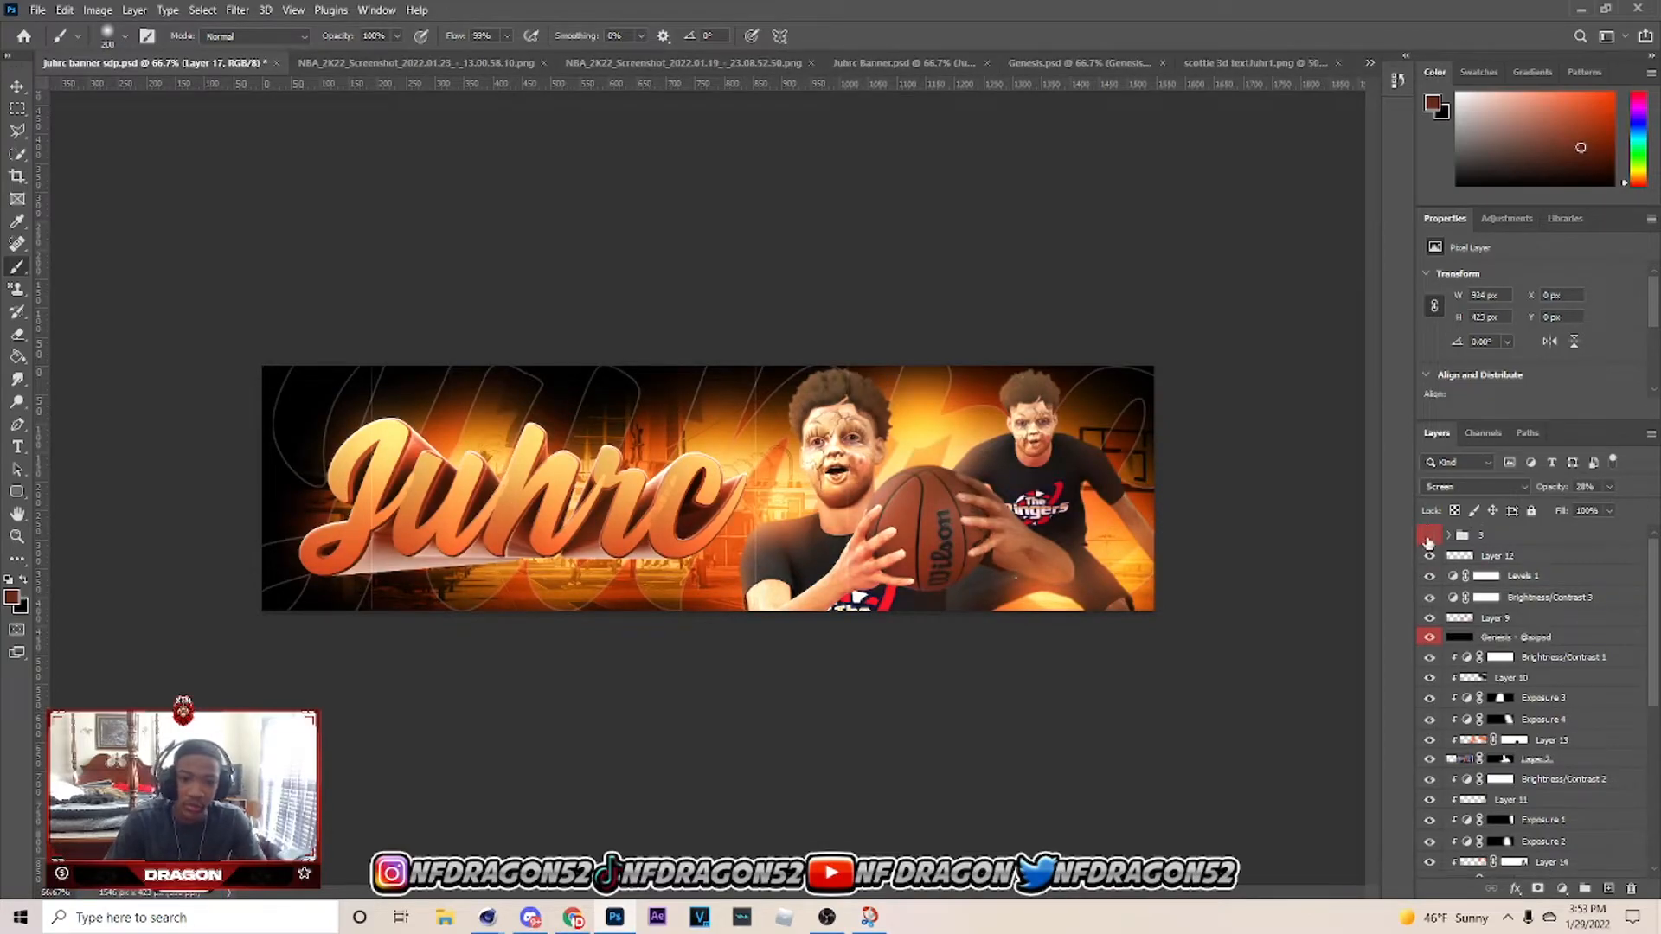
pyautogui.click(1428, 538)
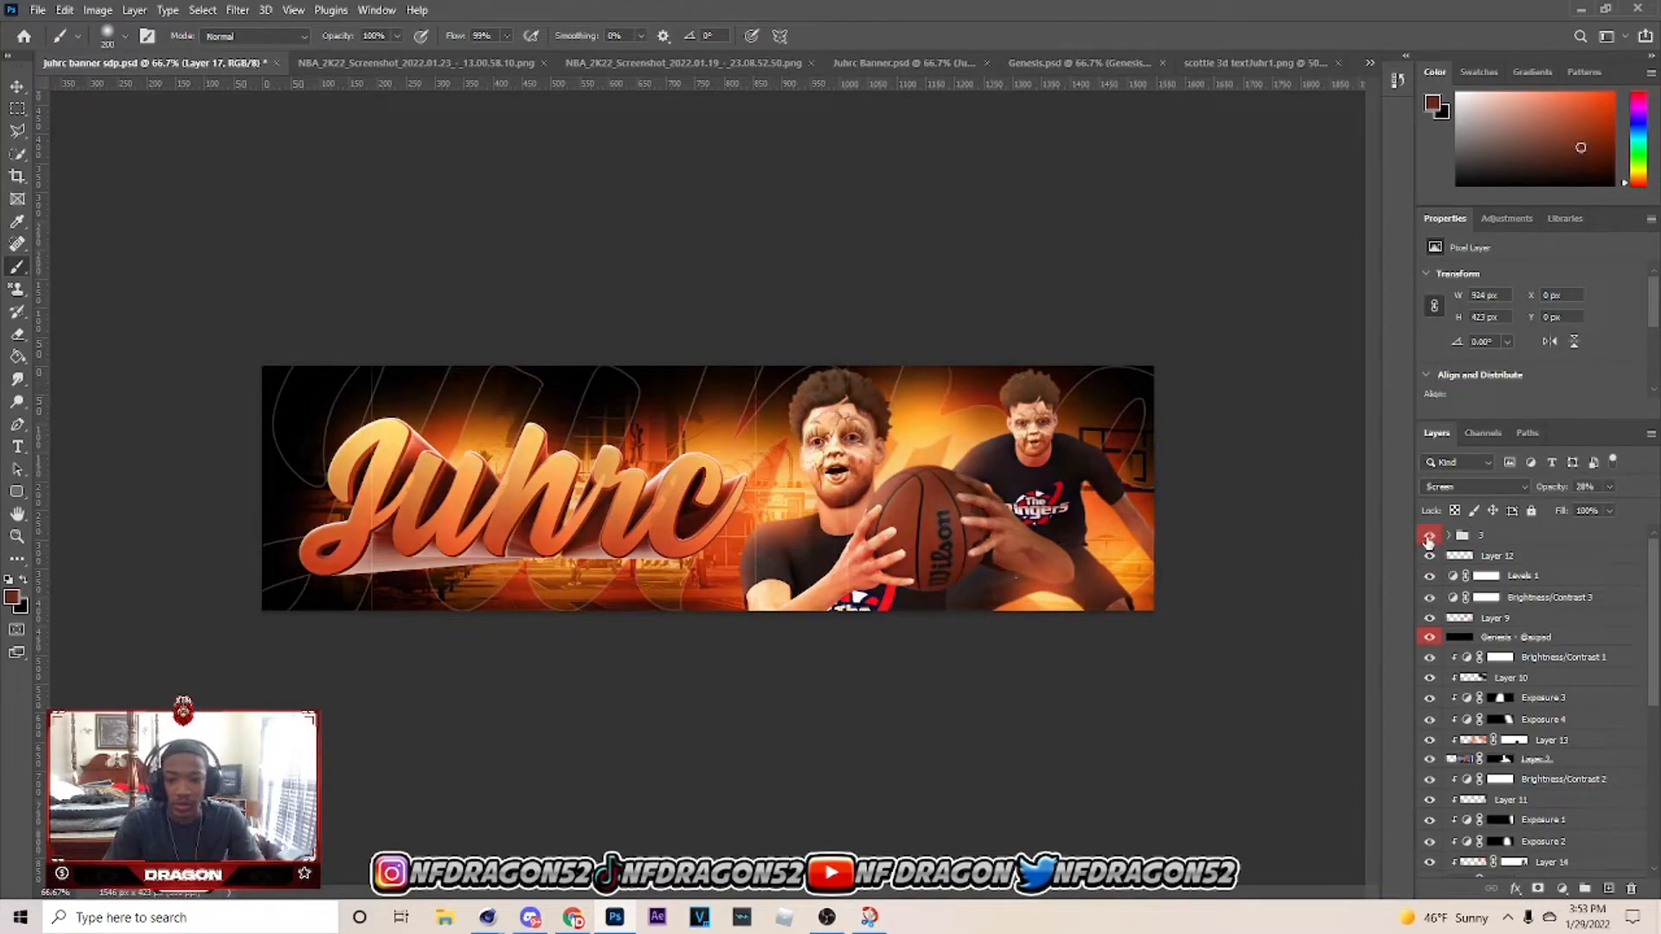
pyautogui.click(1127, 385)
pyautogui.hotkey('ctrl', 's')
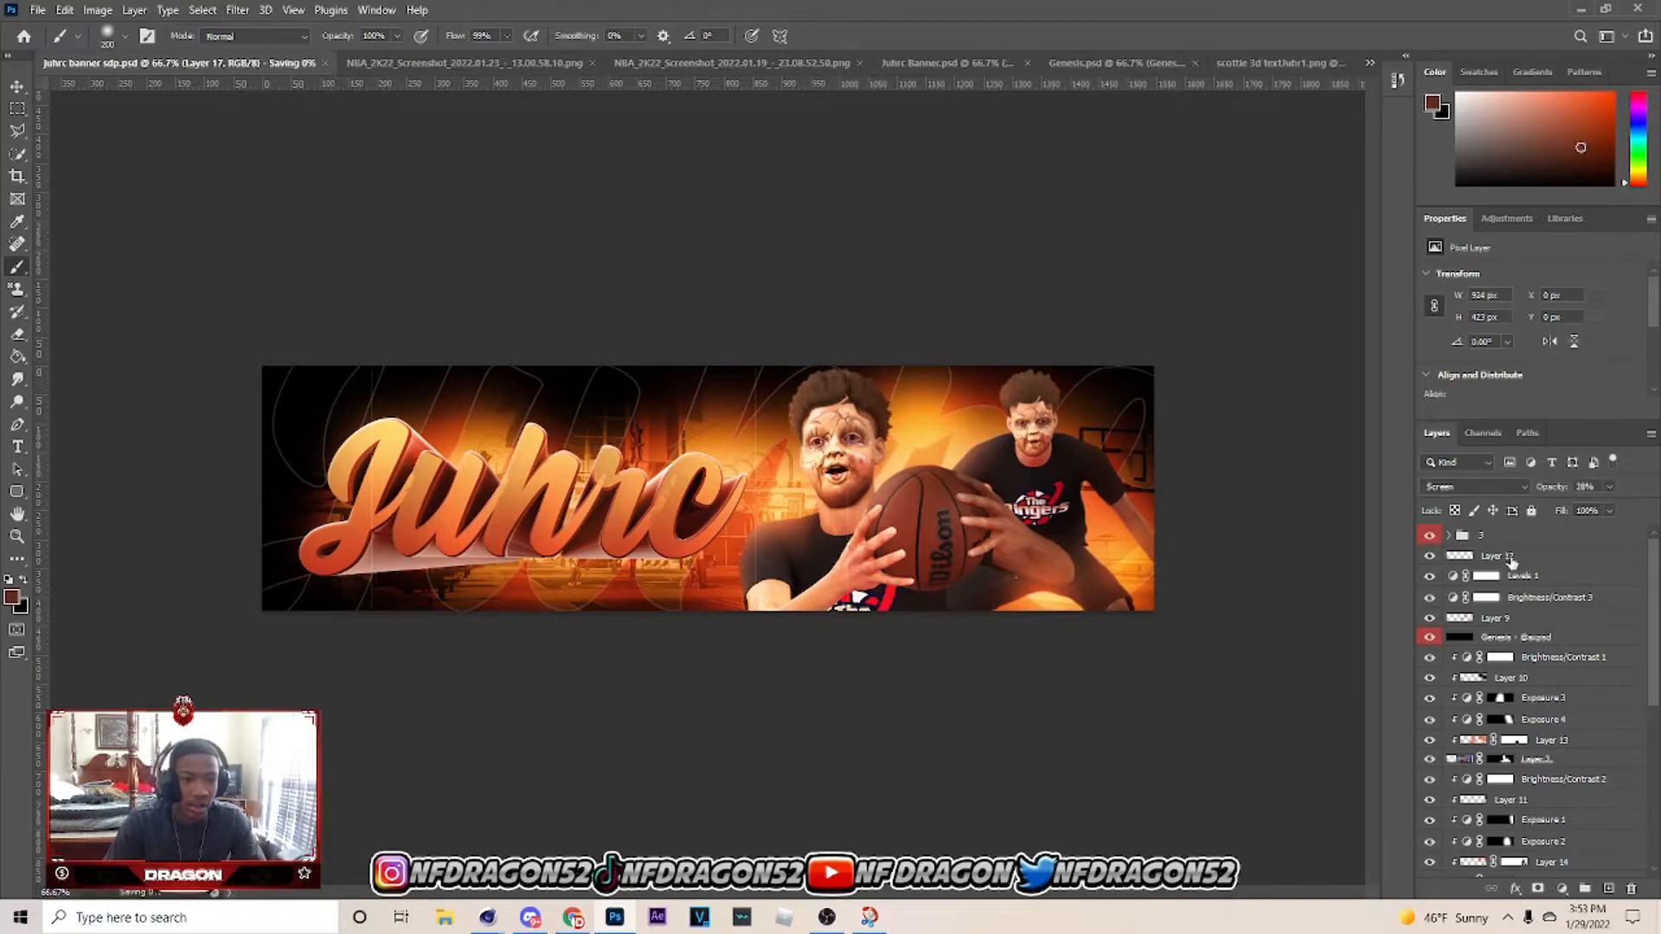
# Add a new layer directly above the 3D text group and clip it to the group.
pyautogui.scroll(-5, 1508, 545)
pyautogui.click(1496, 595)
pyautogui.click(1609, 888)
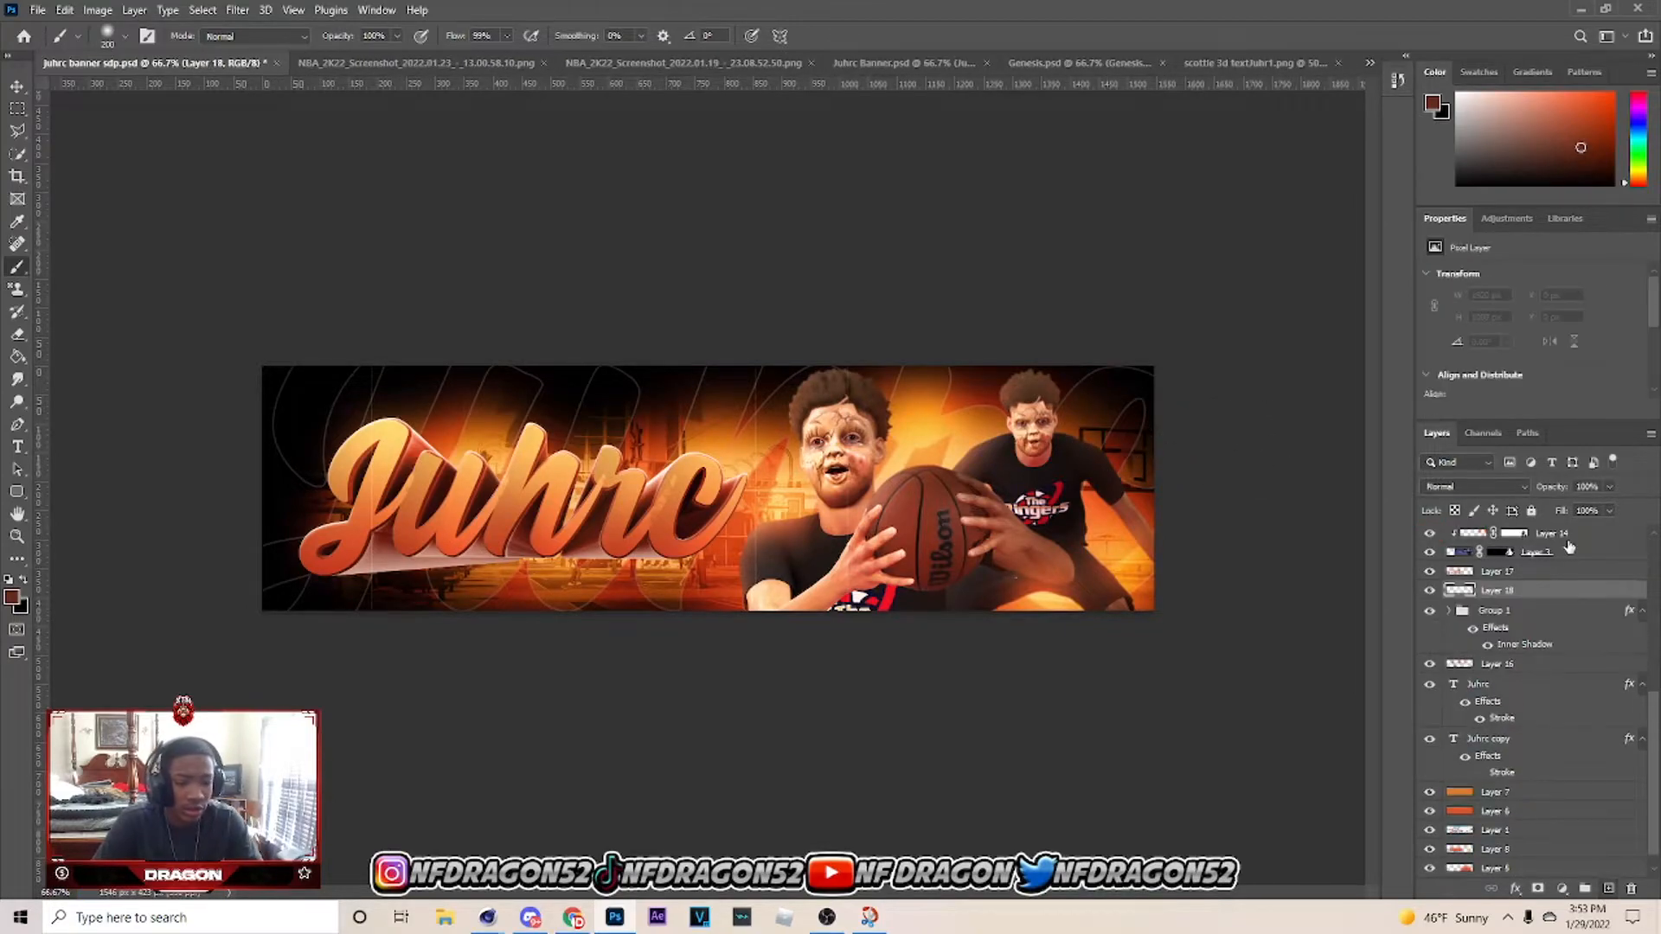
pyautogui.rightClick(1550, 591)
pyautogui.click(1408, 493)
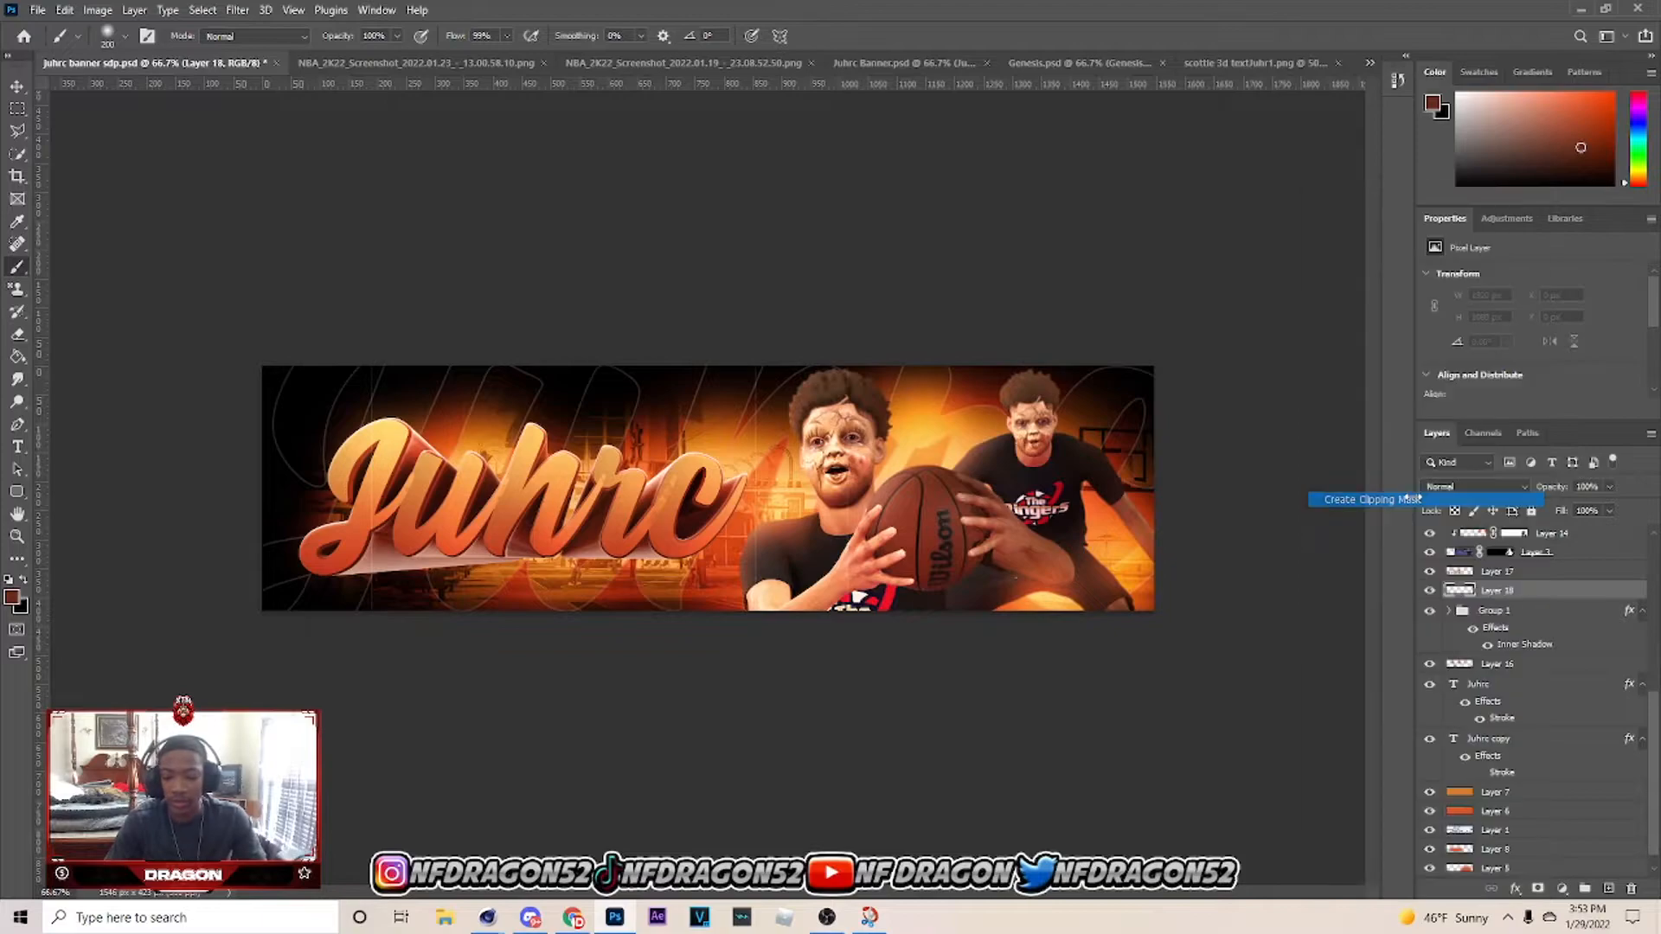
# Brush soft black shading along the lower part of the 3D text at 300 px and set the layer's opacity to 30%.
pyautogui.click(24, 581)
pyautogui.press(']')
pyautogui.press(']')
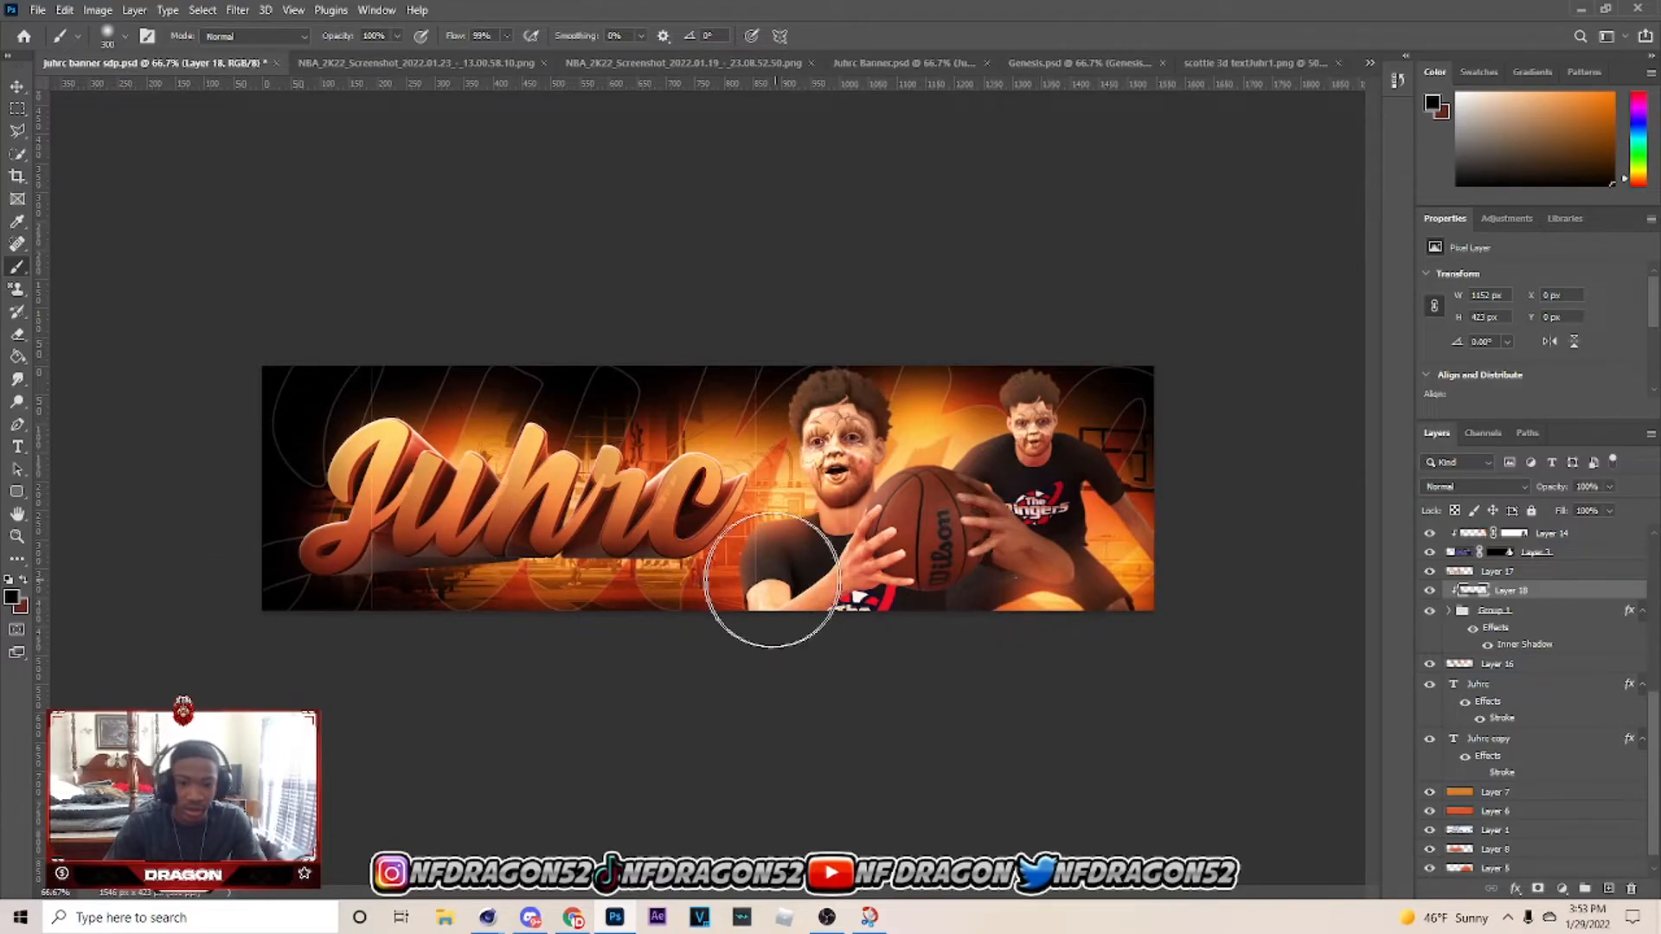
pyautogui.moveTo(1537, 509); pyautogui.dragTo(1555, 506)
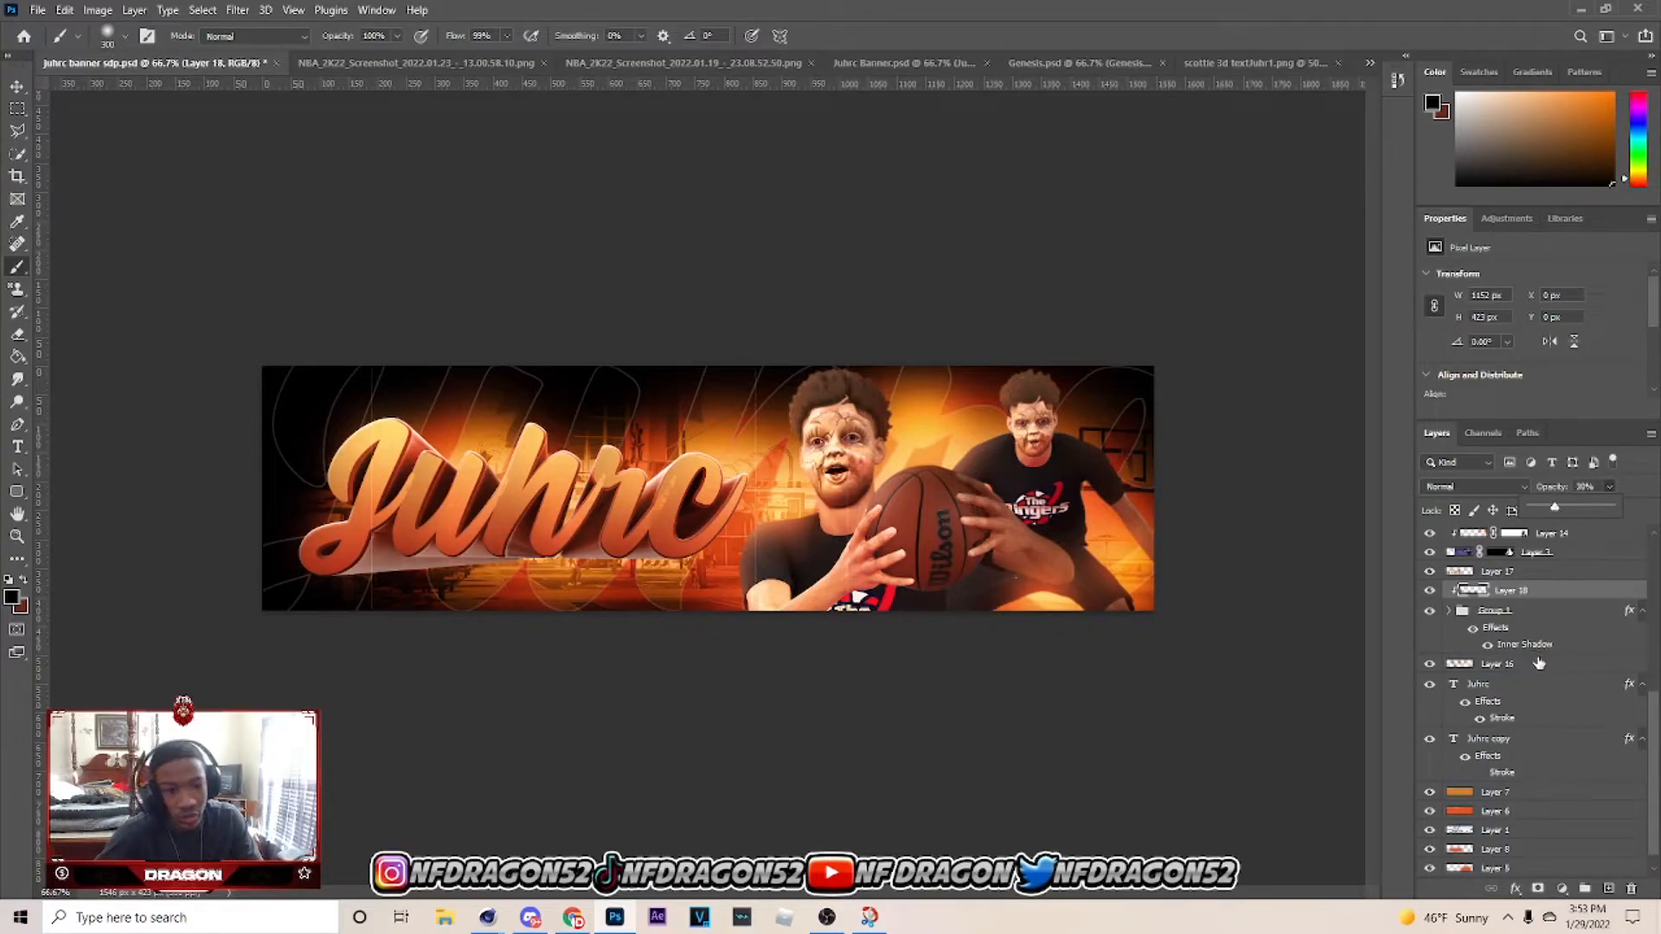
# Add a Brightness/Contrast adjustment clipped to the 3D text group and set Brightness to 14, checking it with the topmost group hidden.
pyautogui.click(1561, 888)
pyautogui.click(1549, 630)
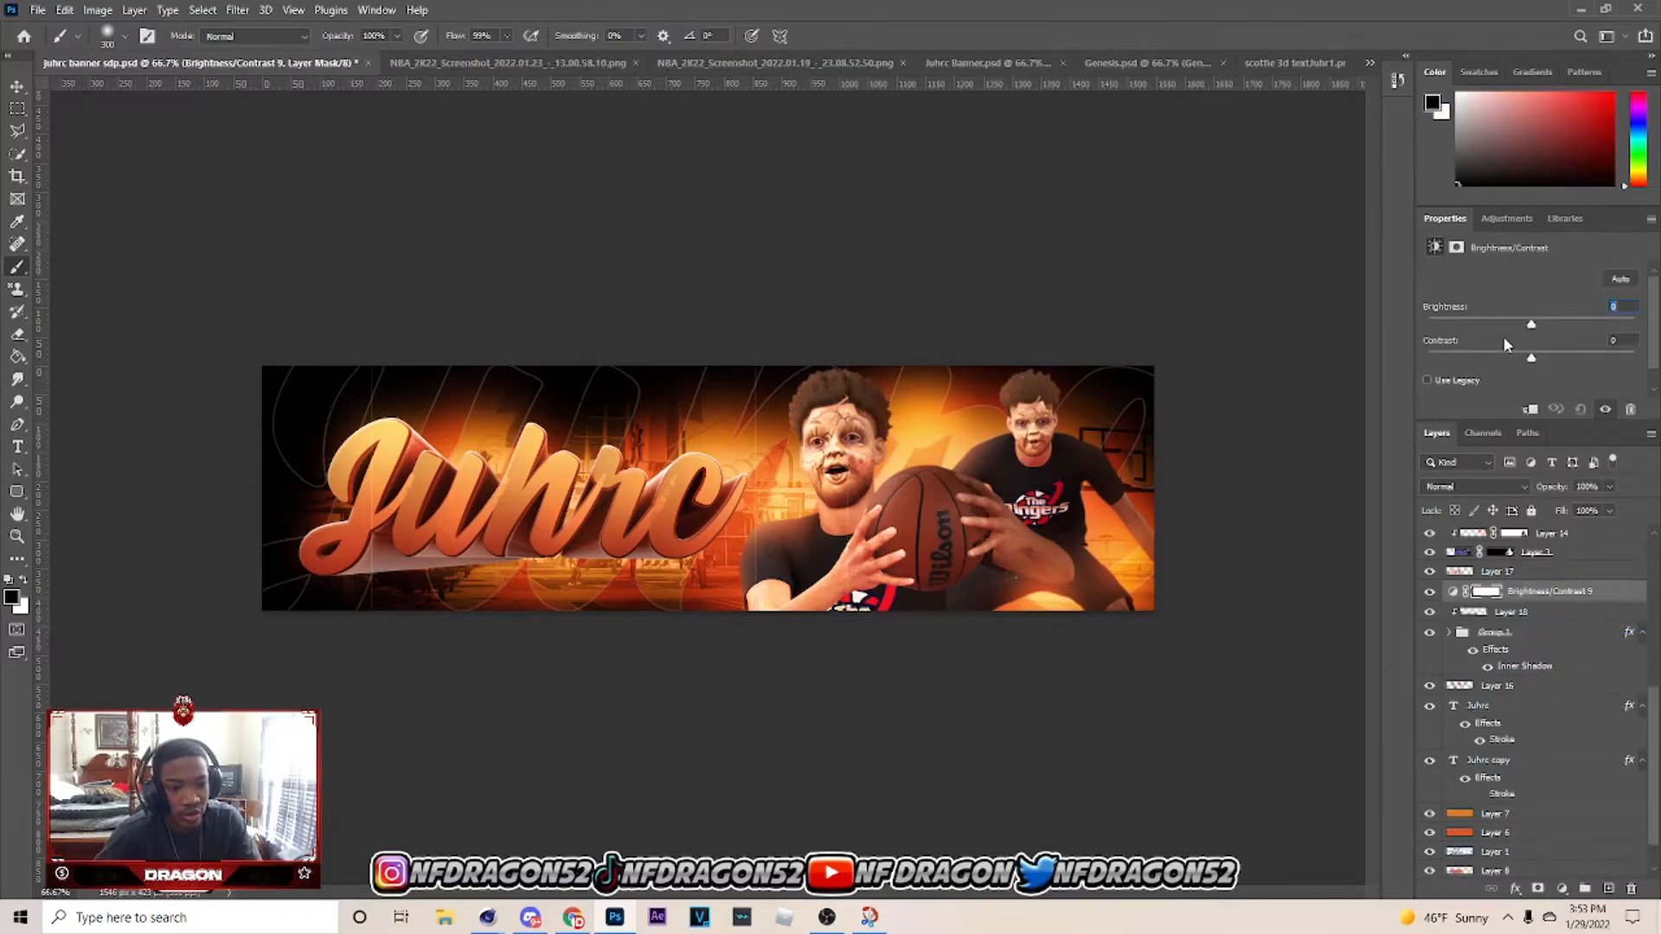
pyautogui.moveTo(1534, 329); pyautogui.dragTo(1547, 329)
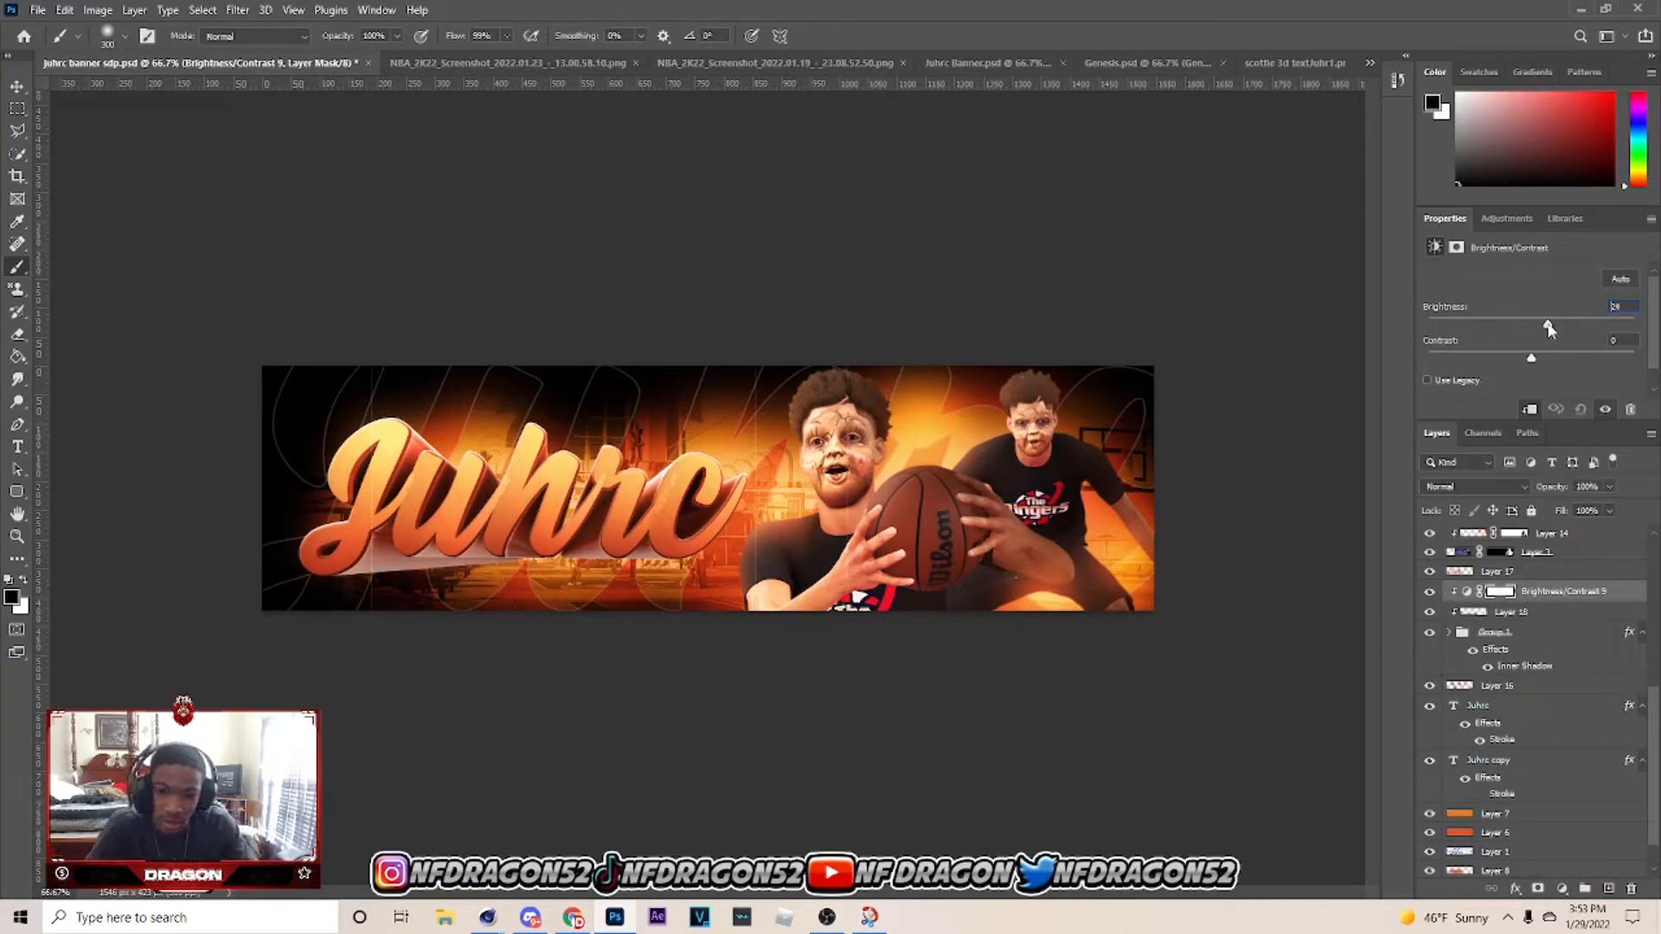
pyautogui.scroll(5, 1494, 721)
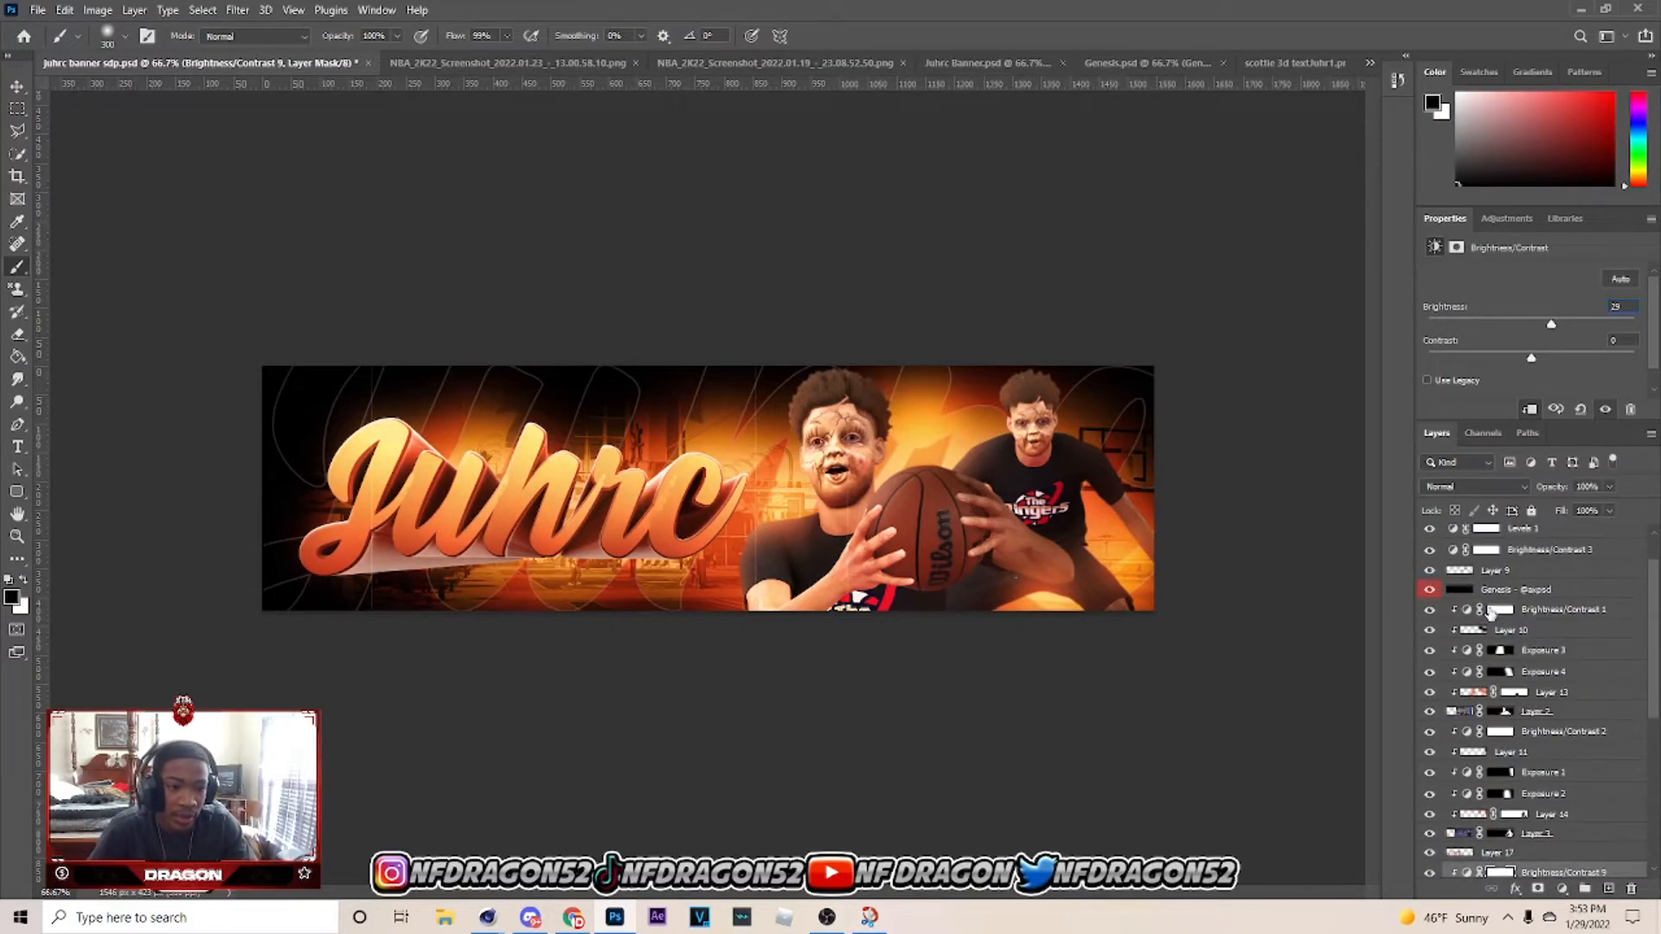
pyautogui.click(1431, 535)
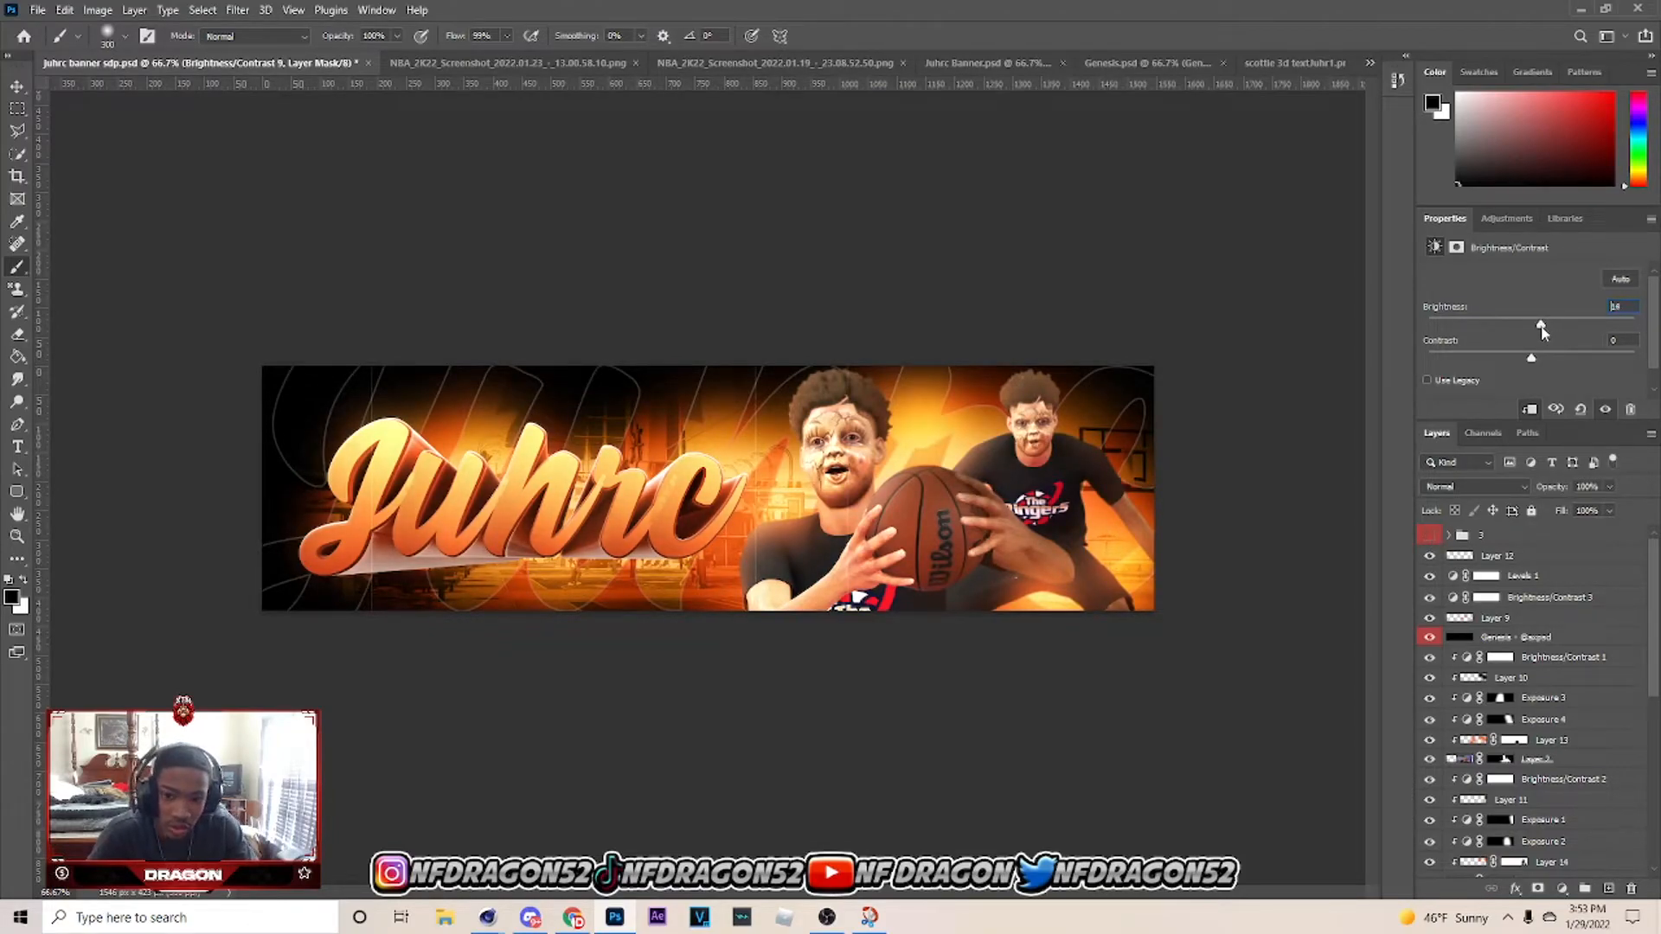
pyautogui.click(1430, 538)
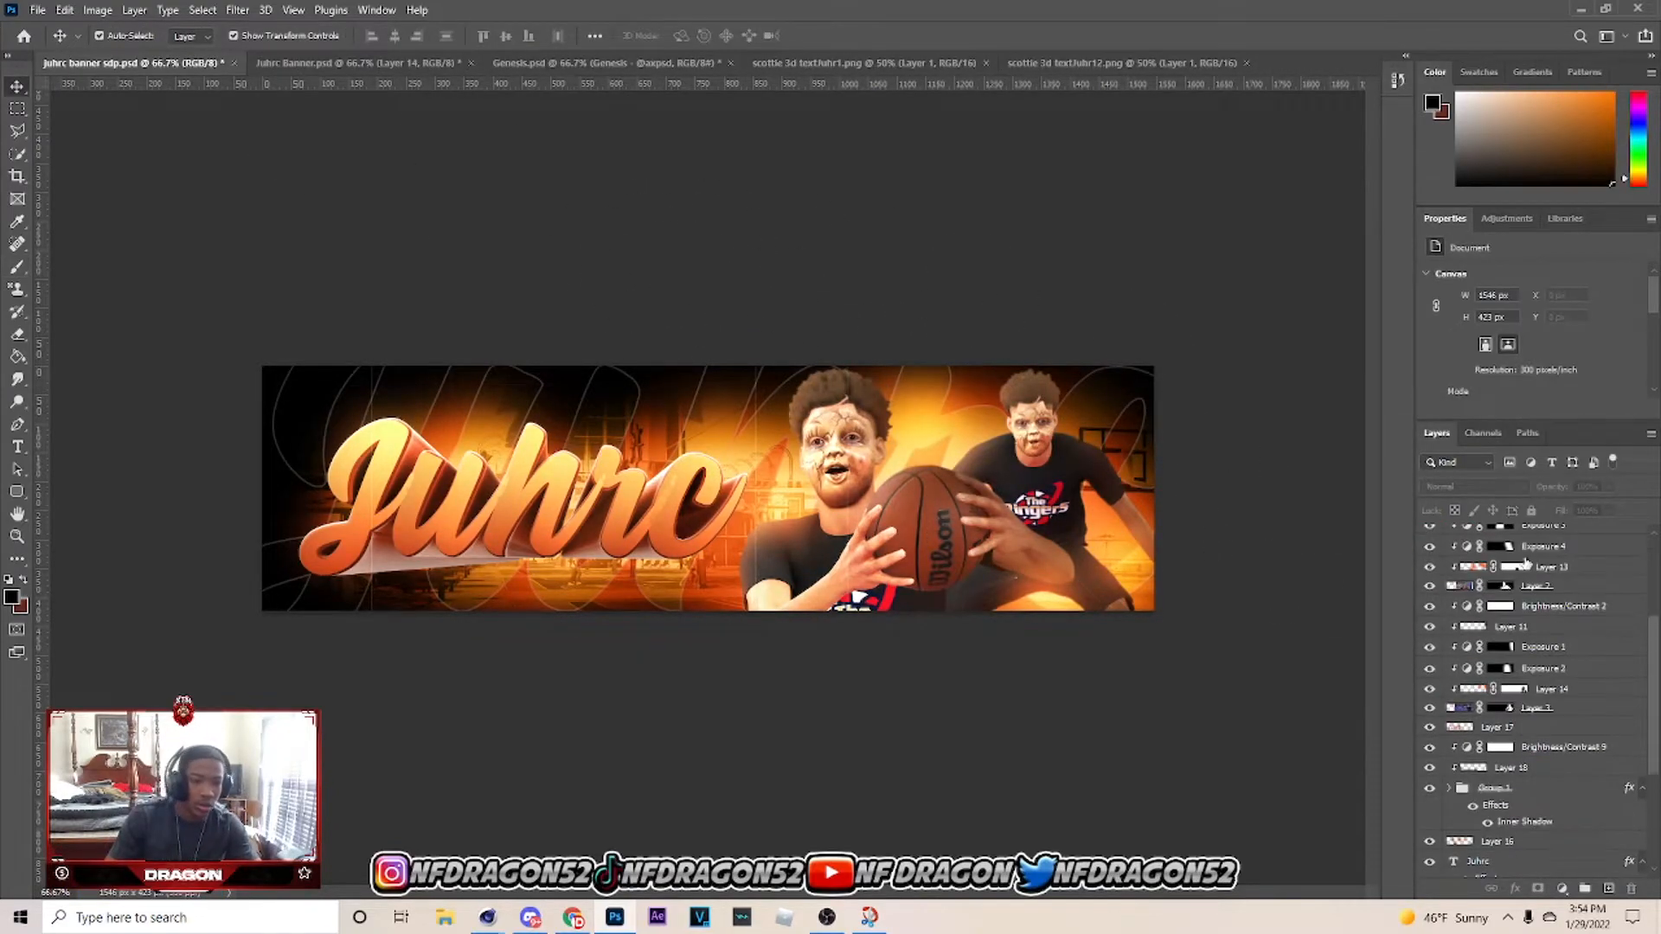
# Add a new empty layer for brushing and place it between Layer 9 and the Brightness/Contrast 3 adjustment.
pyautogui.scroll(3, 1528, 620)
pyautogui.click(1534, 577)
pyautogui.click(1536, 557)
pyautogui.click(1609, 890)
pyautogui.press('b')
pyautogui.moveTo(1511, 558); pyautogui.dragTo(1524, 630)
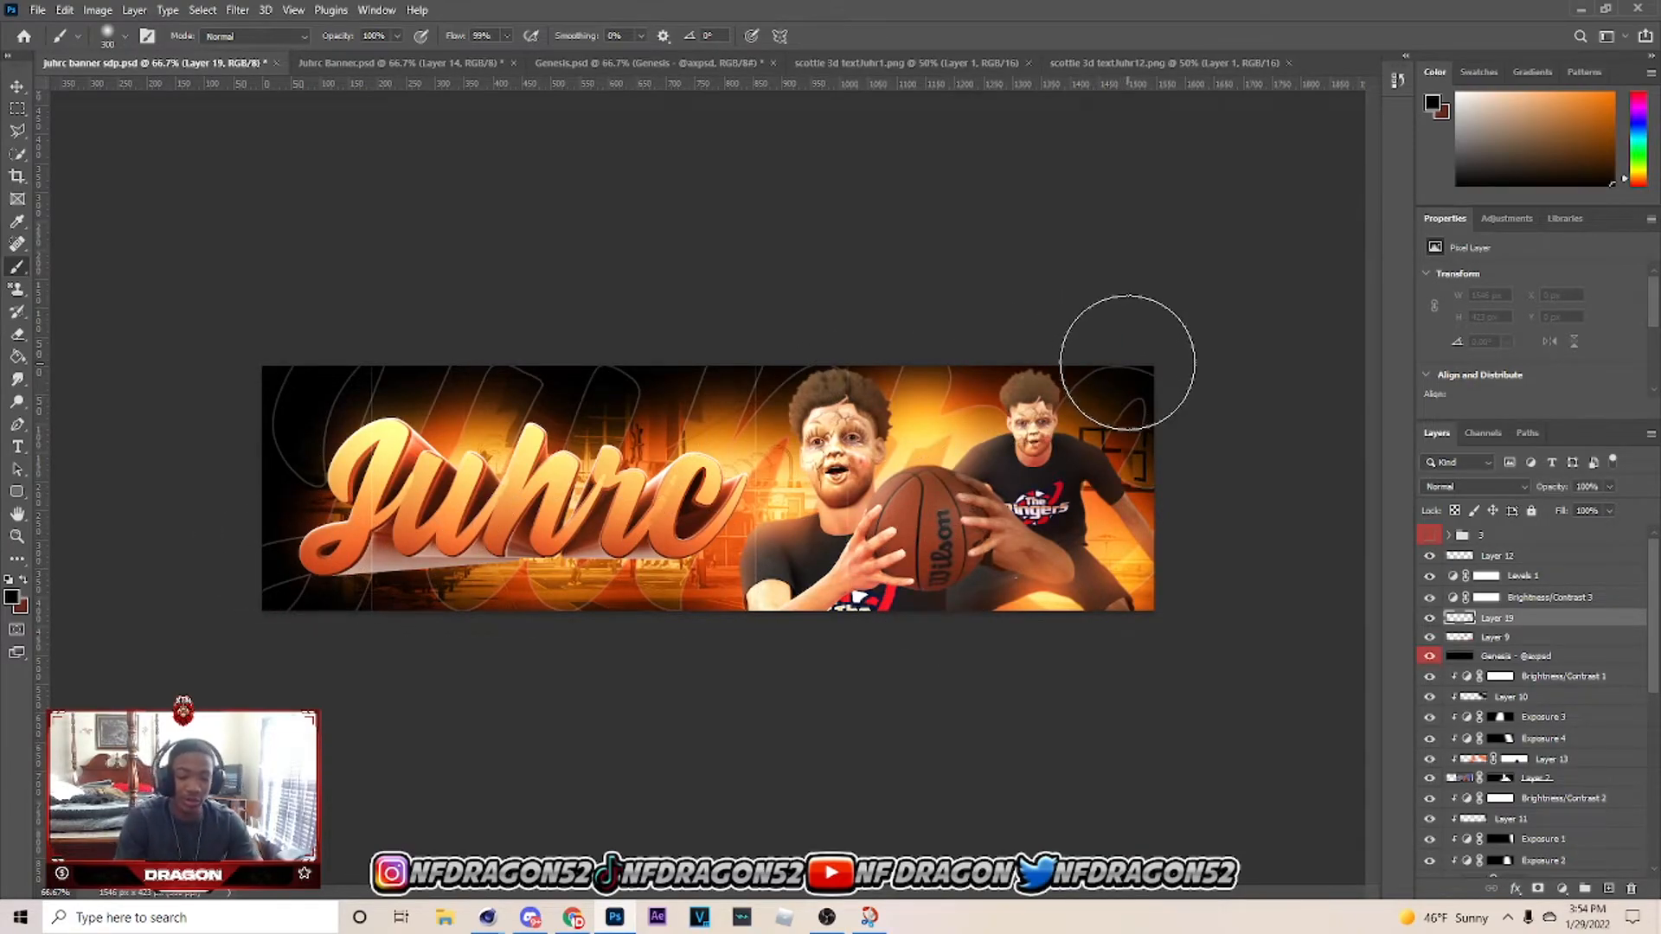
# Brush soft black shading along the banner's edges on Layer 19 at 300 px, set the layer's opacity to 73% and save the document.
pyautogui.press(']')
pyautogui.press('[')
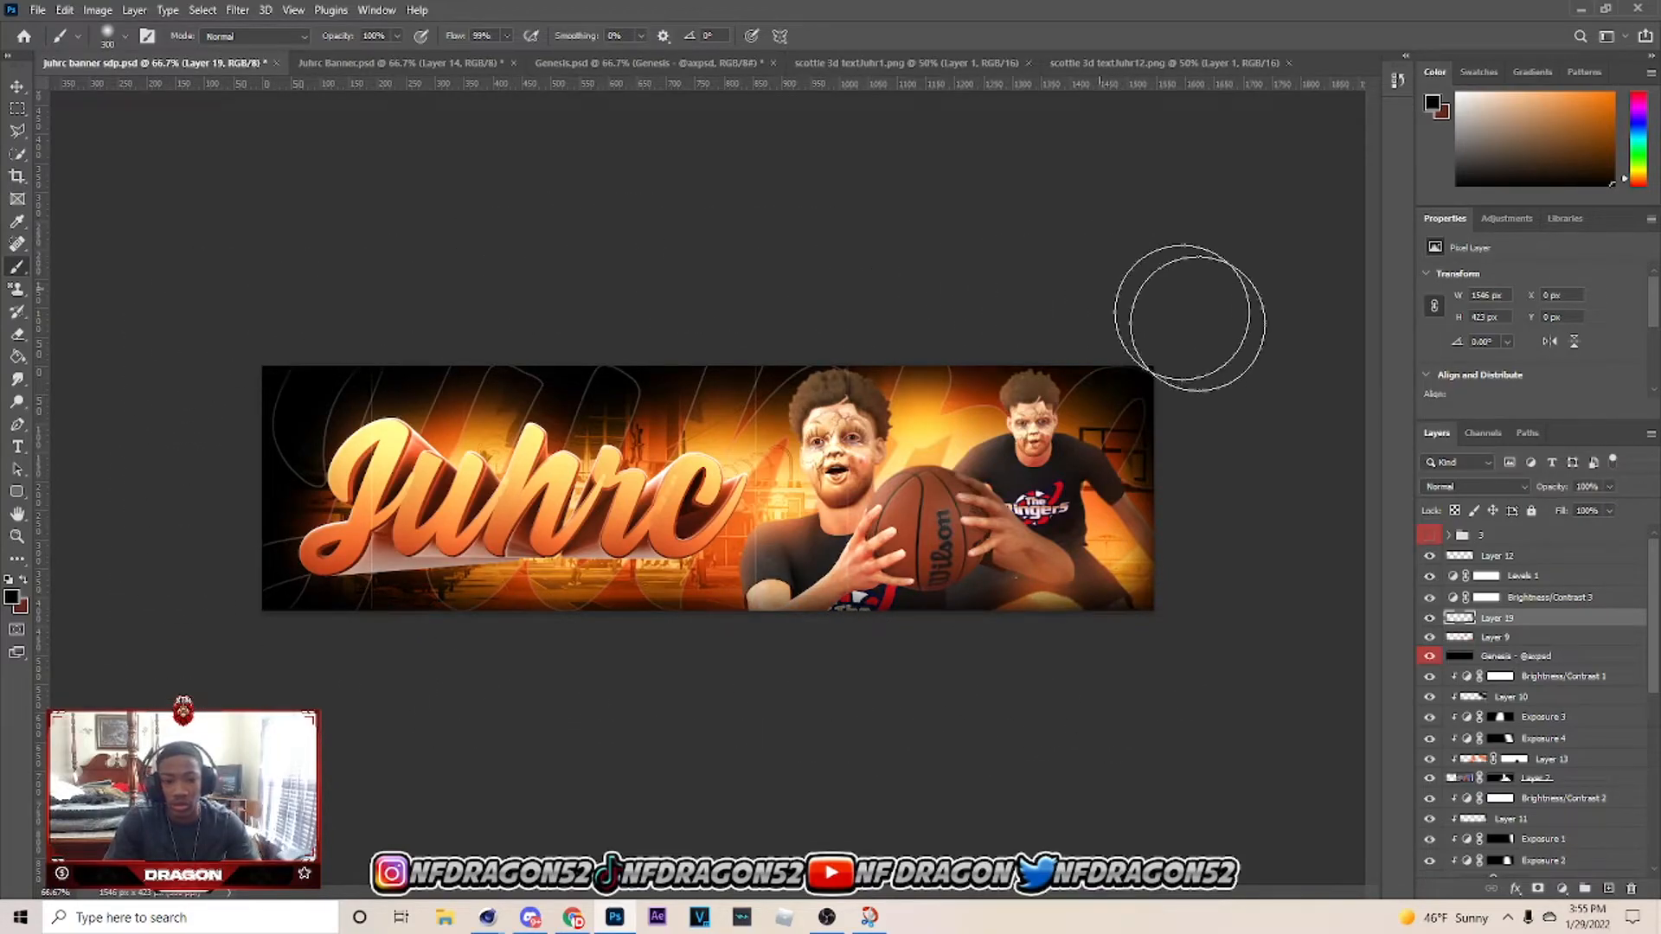
pyautogui.moveTo(1558, 512); pyautogui.dragTo(1583, 509)
pyautogui.hotkey('ctrl', 's')
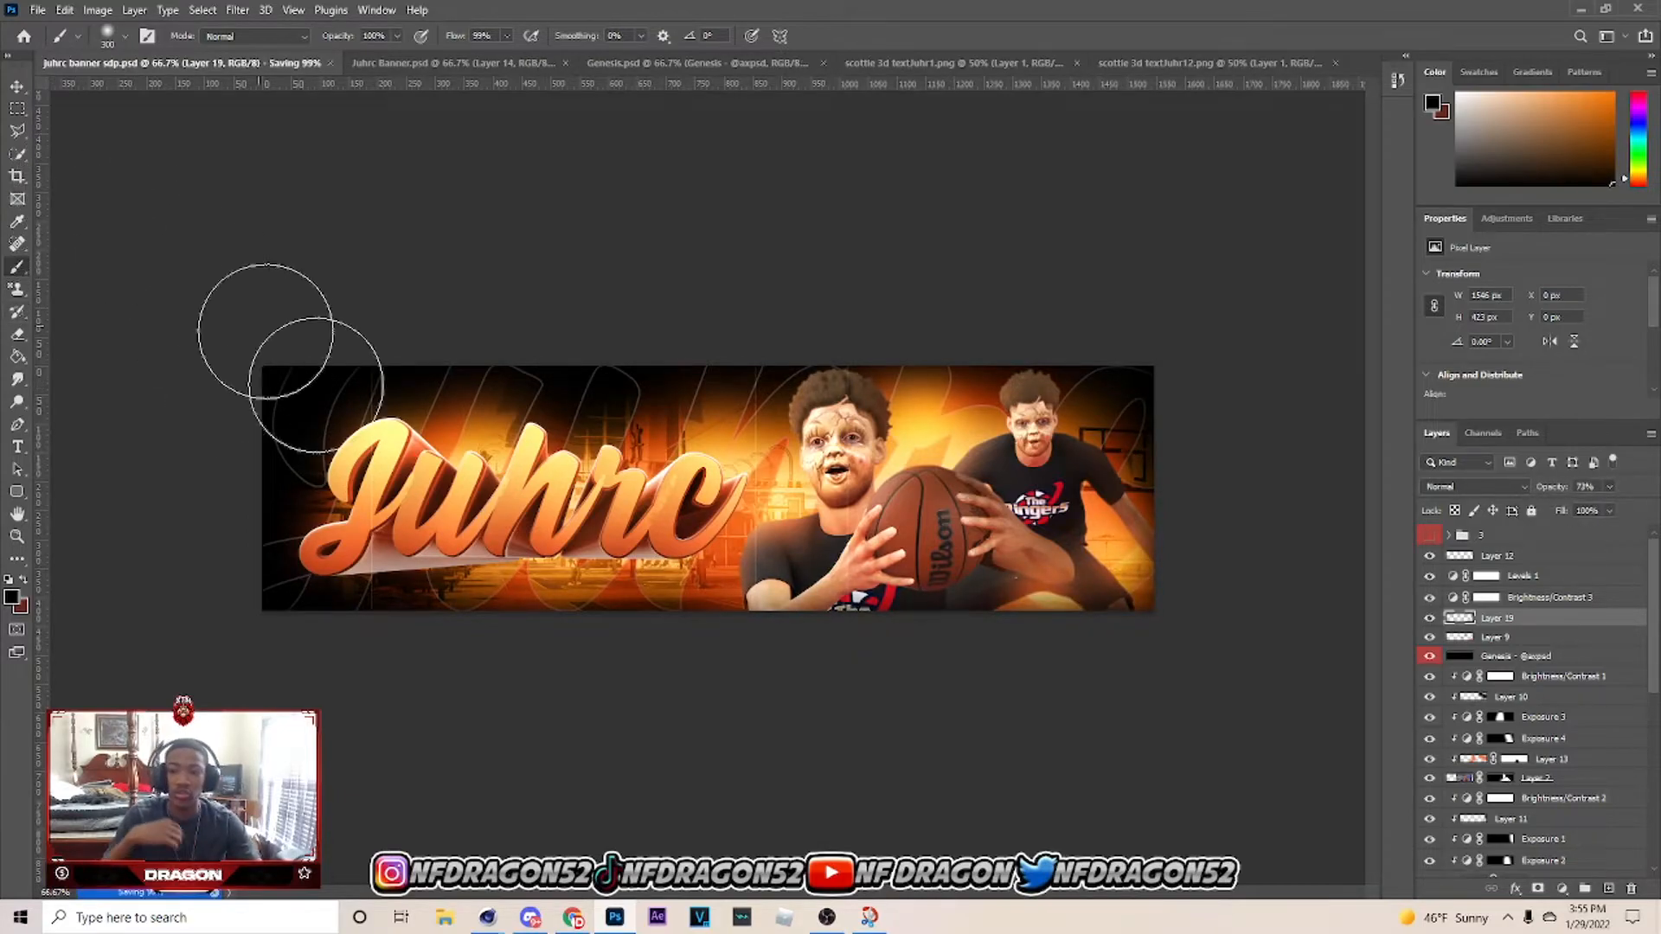
# Compare the banner with Layer 19 and the topmost group shown and hidden.
pyautogui.click(125, 38)
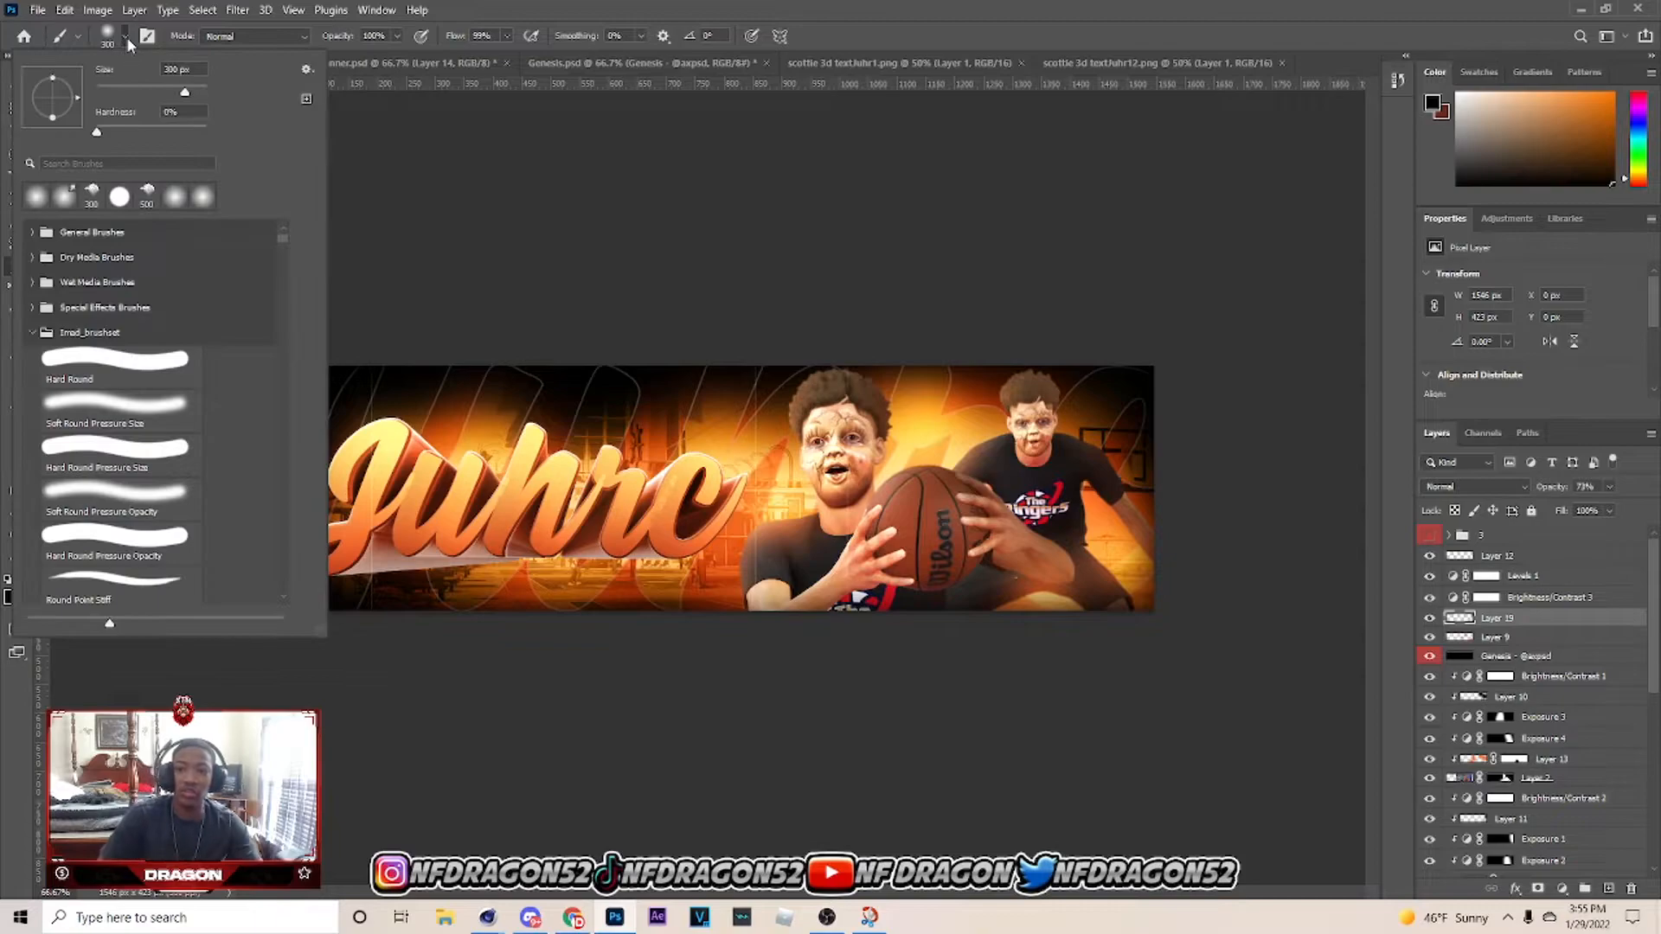
pyautogui.click(124, 39)
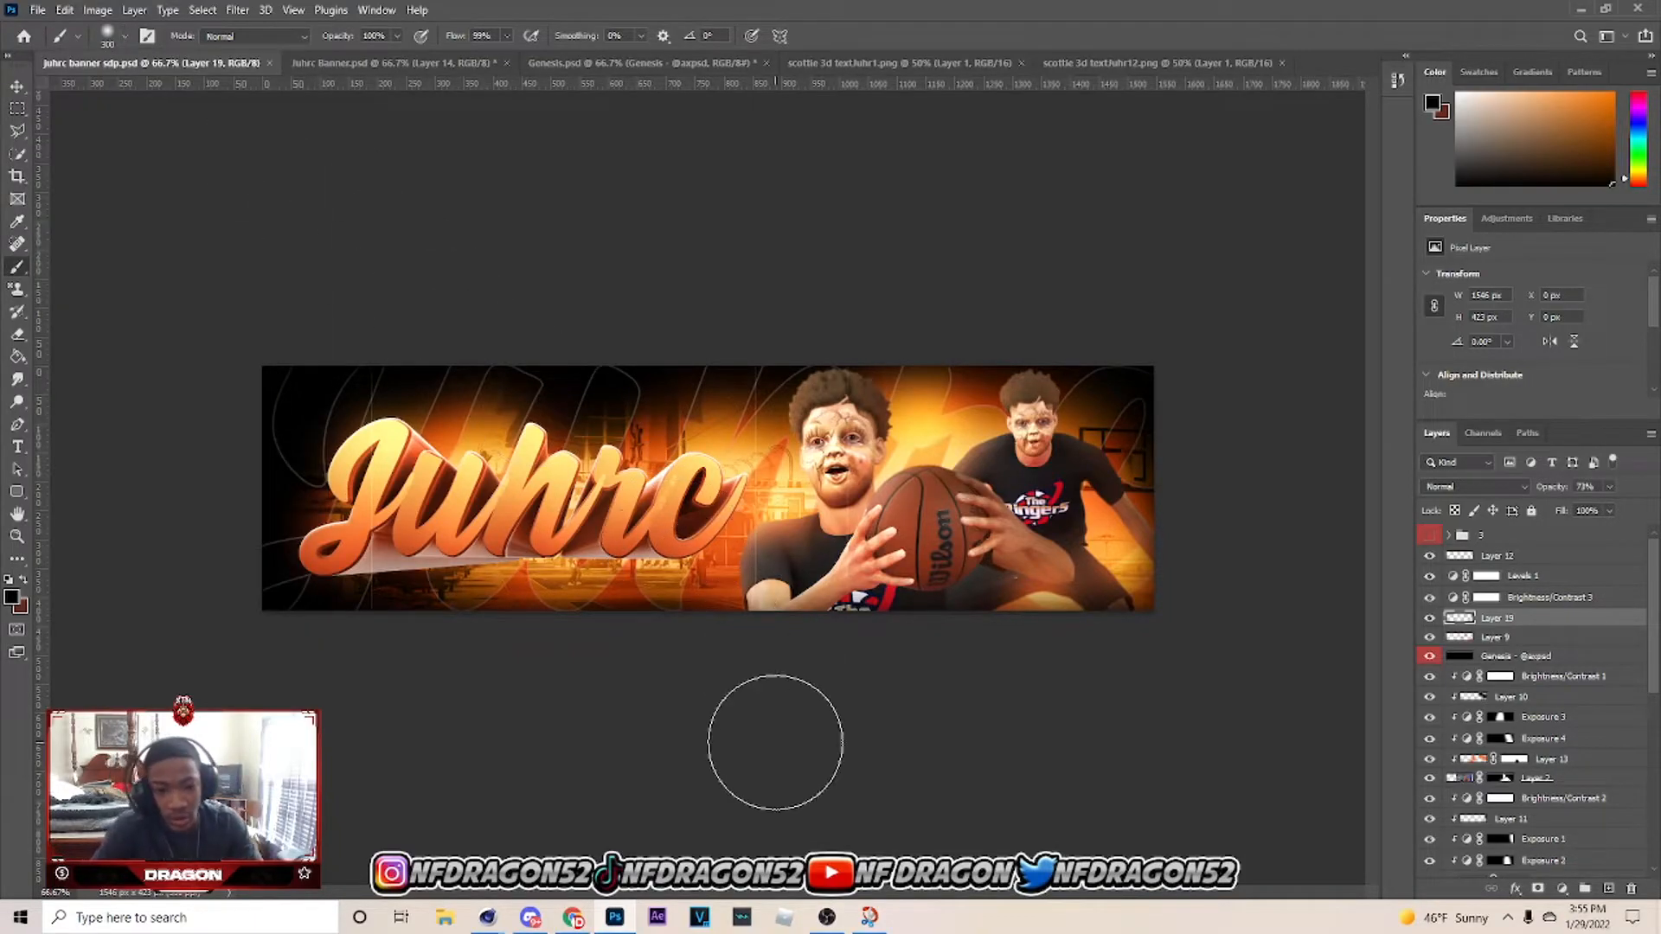
pyautogui.click(1432, 622)
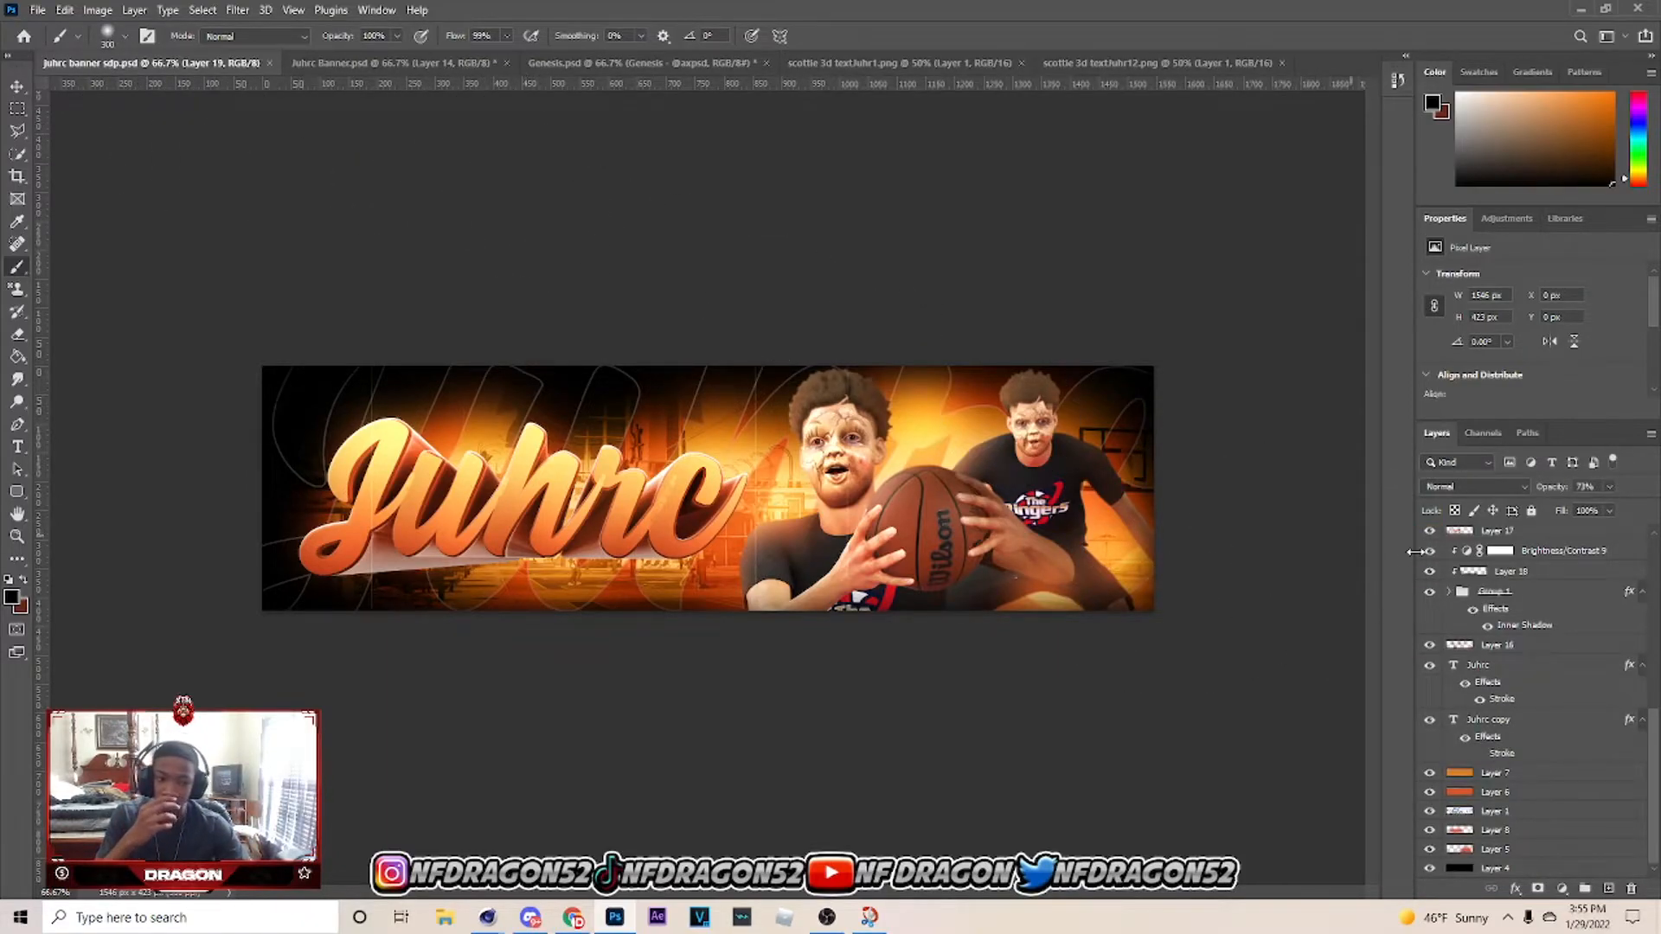
pyautogui.scroll(4, 1556, 603)
pyautogui.scroll(5, 1580, 597)
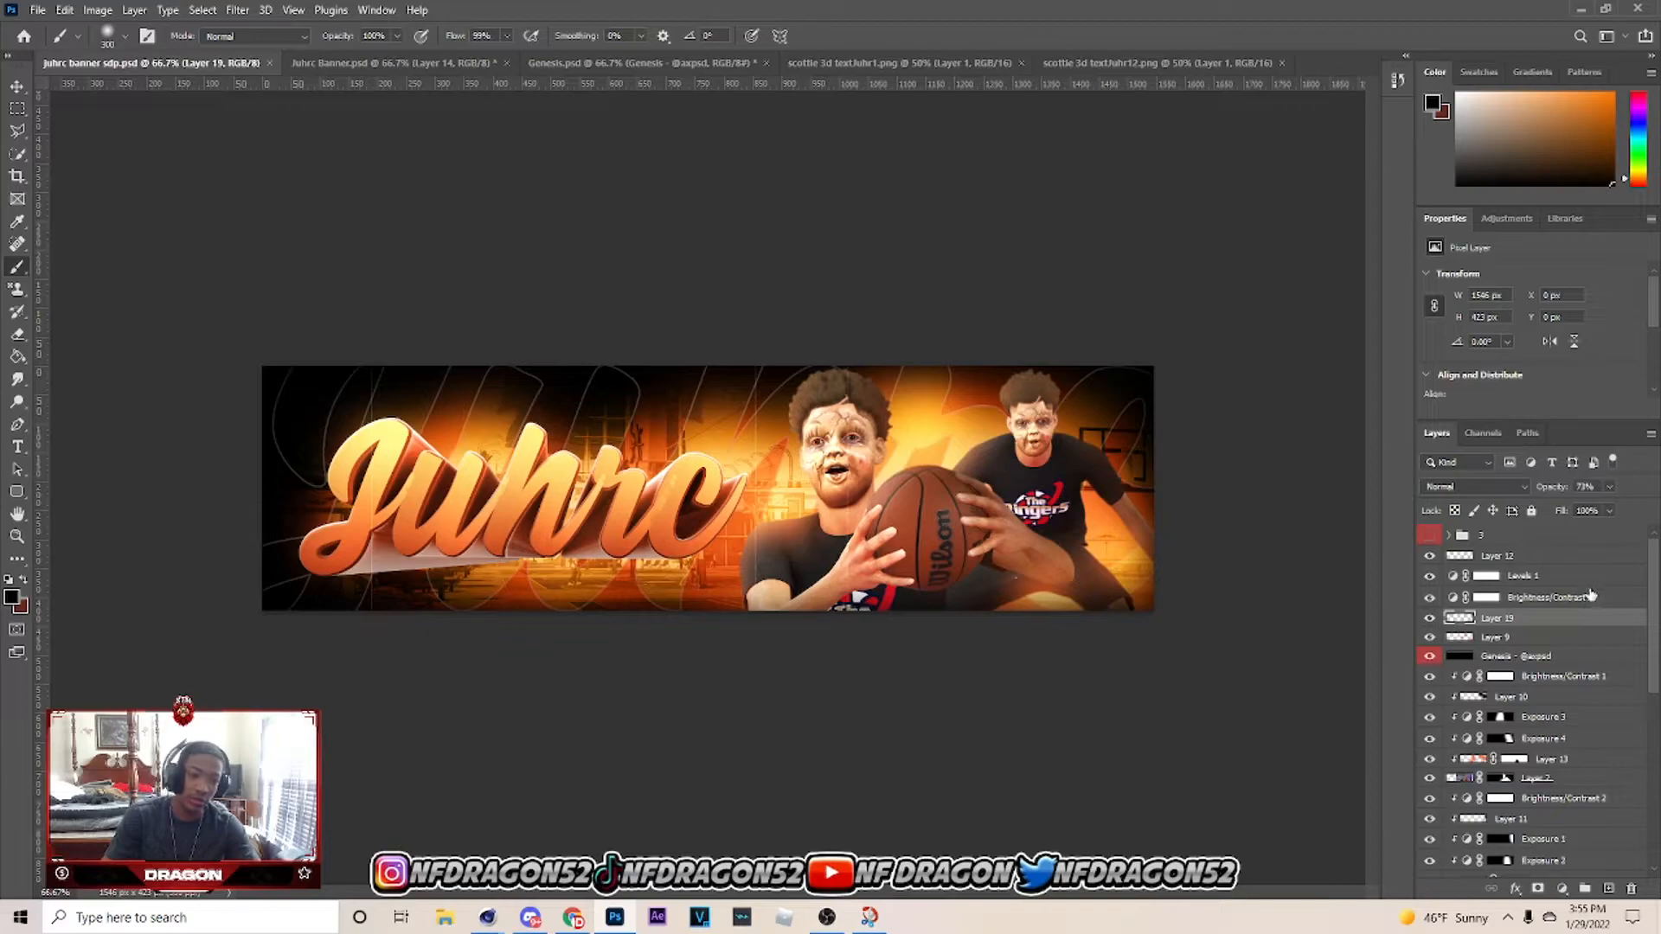
pyautogui.click(1430, 535)
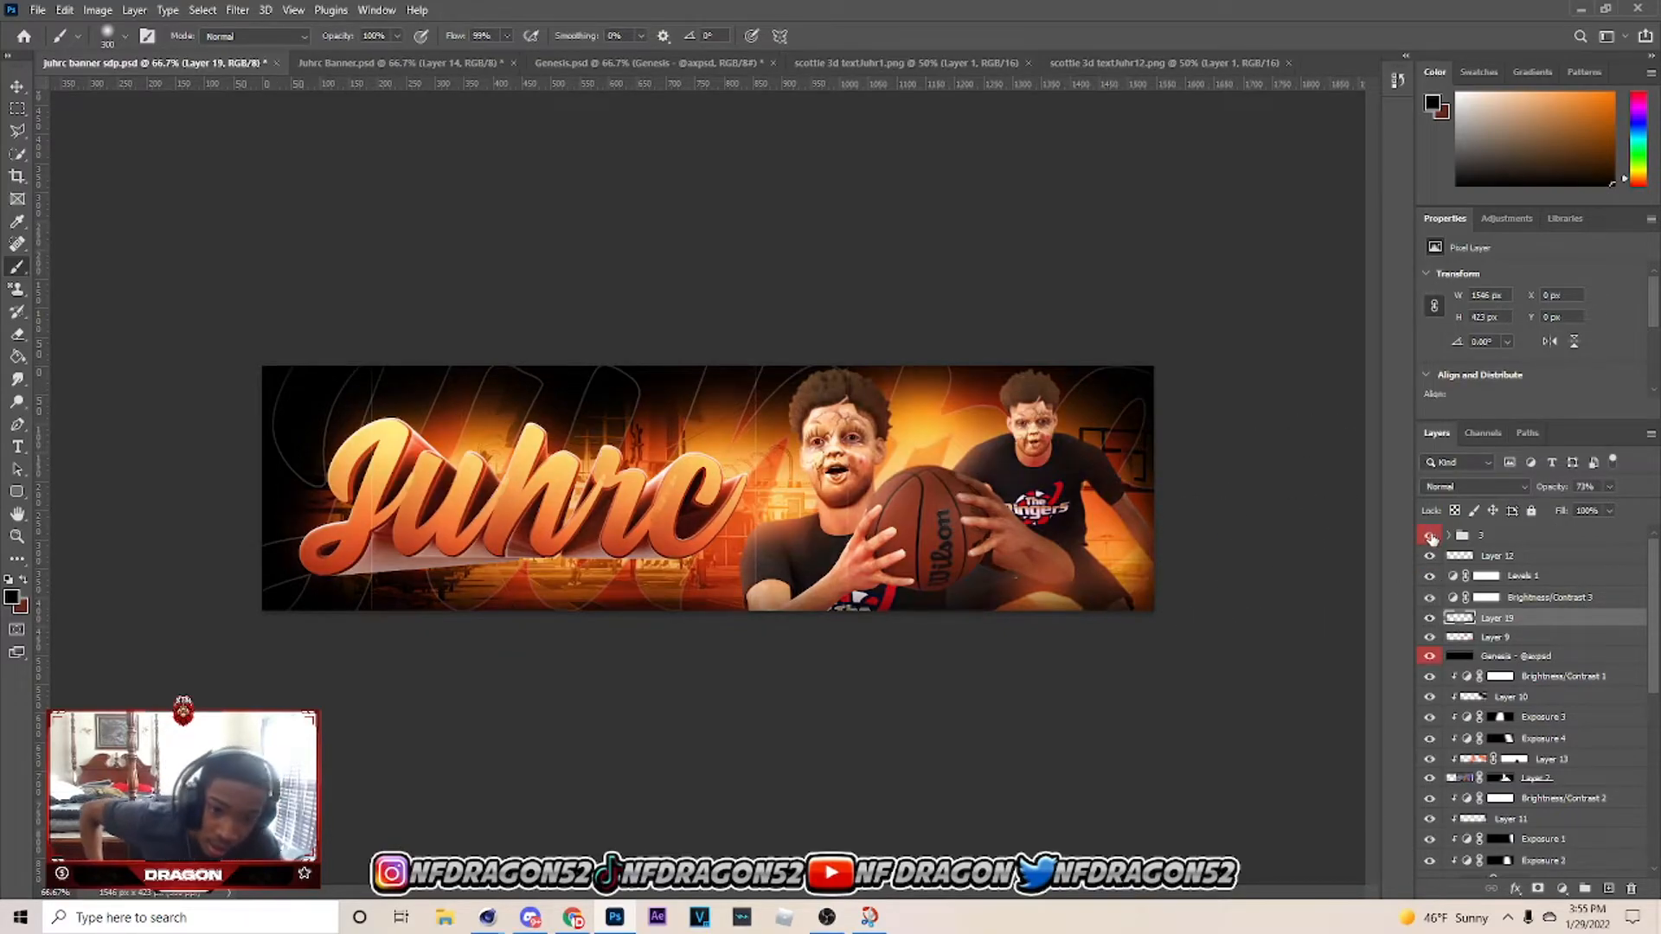
pyautogui.click(1430, 536)
pyautogui.click(1429, 537)
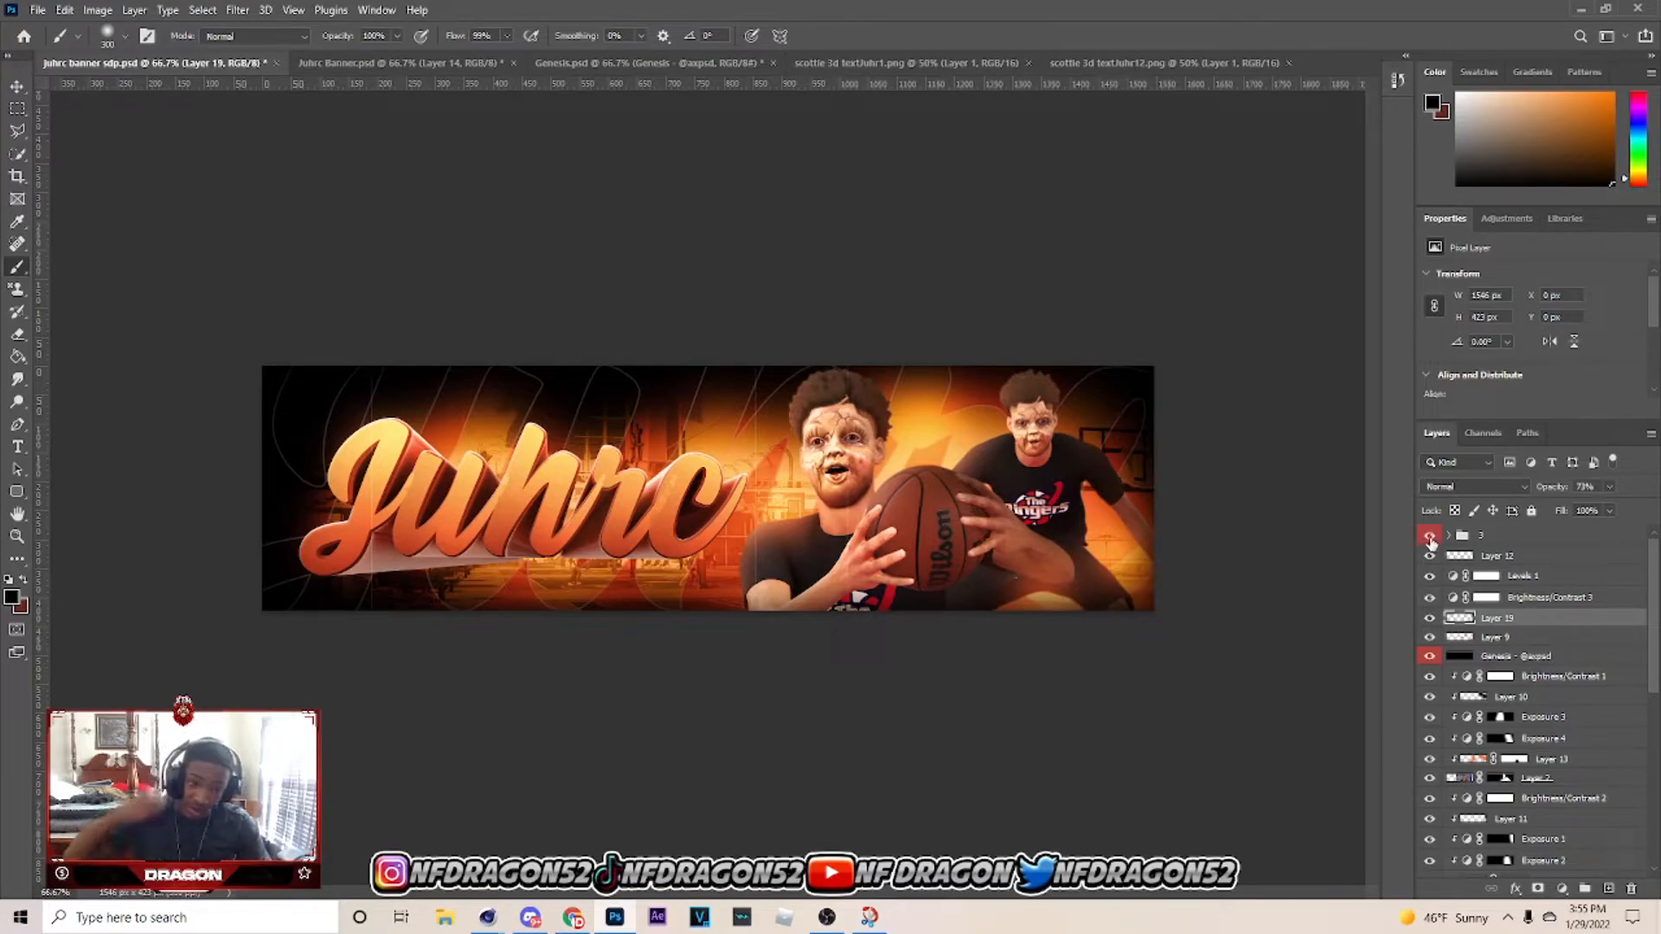
pyautogui.click(1430, 536)
# Open the twitter, youtube and tiktok logo files together from the 2K Logos folder.
pyautogui.click(17, 90)
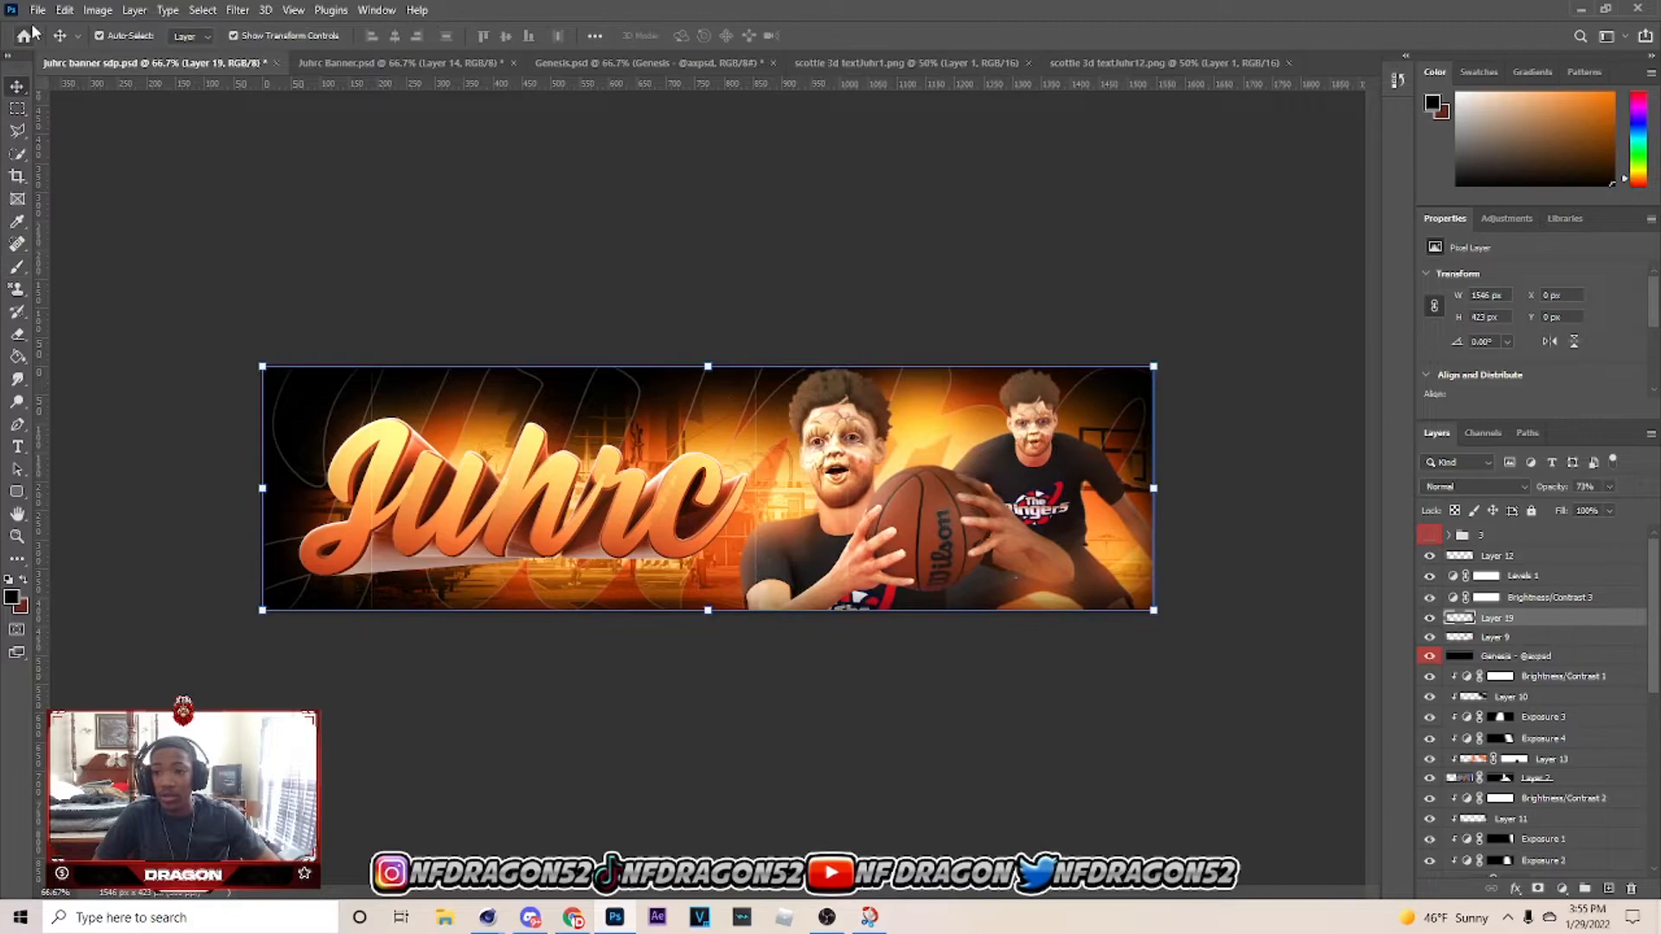
pyautogui.click(38, 11)
pyautogui.click(83, 59)
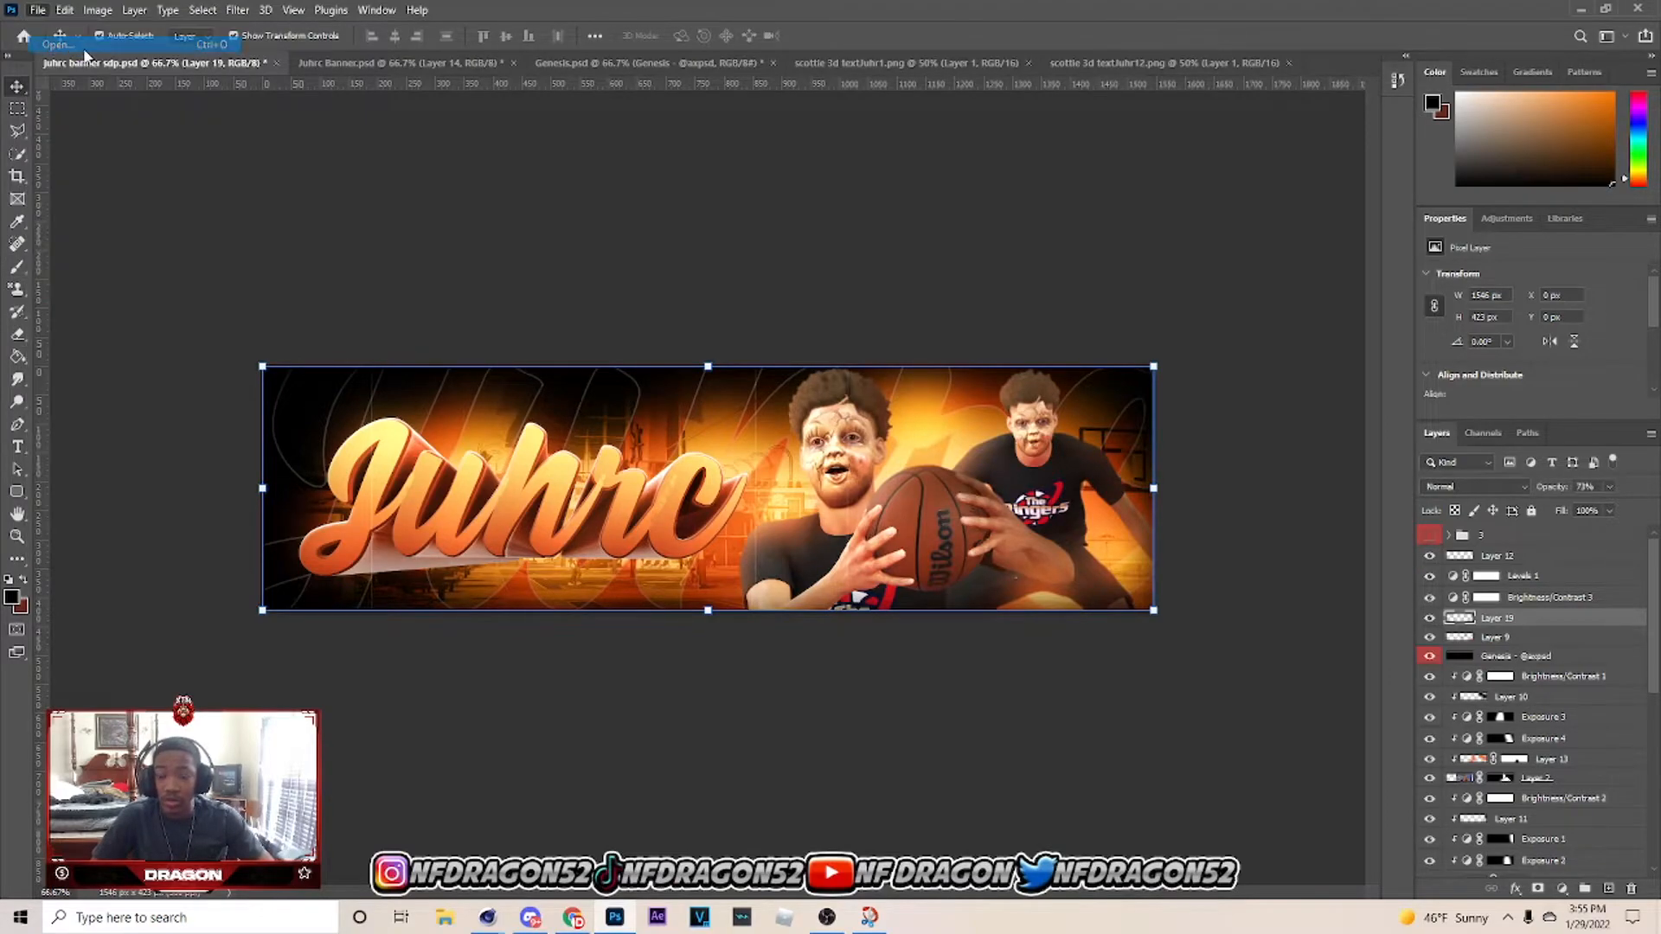
pyautogui.click(745, 456)
pyautogui.keyDown('ctrl'); pyautogui.click(1108, 546); pyautogui.keyUp('ctrl')
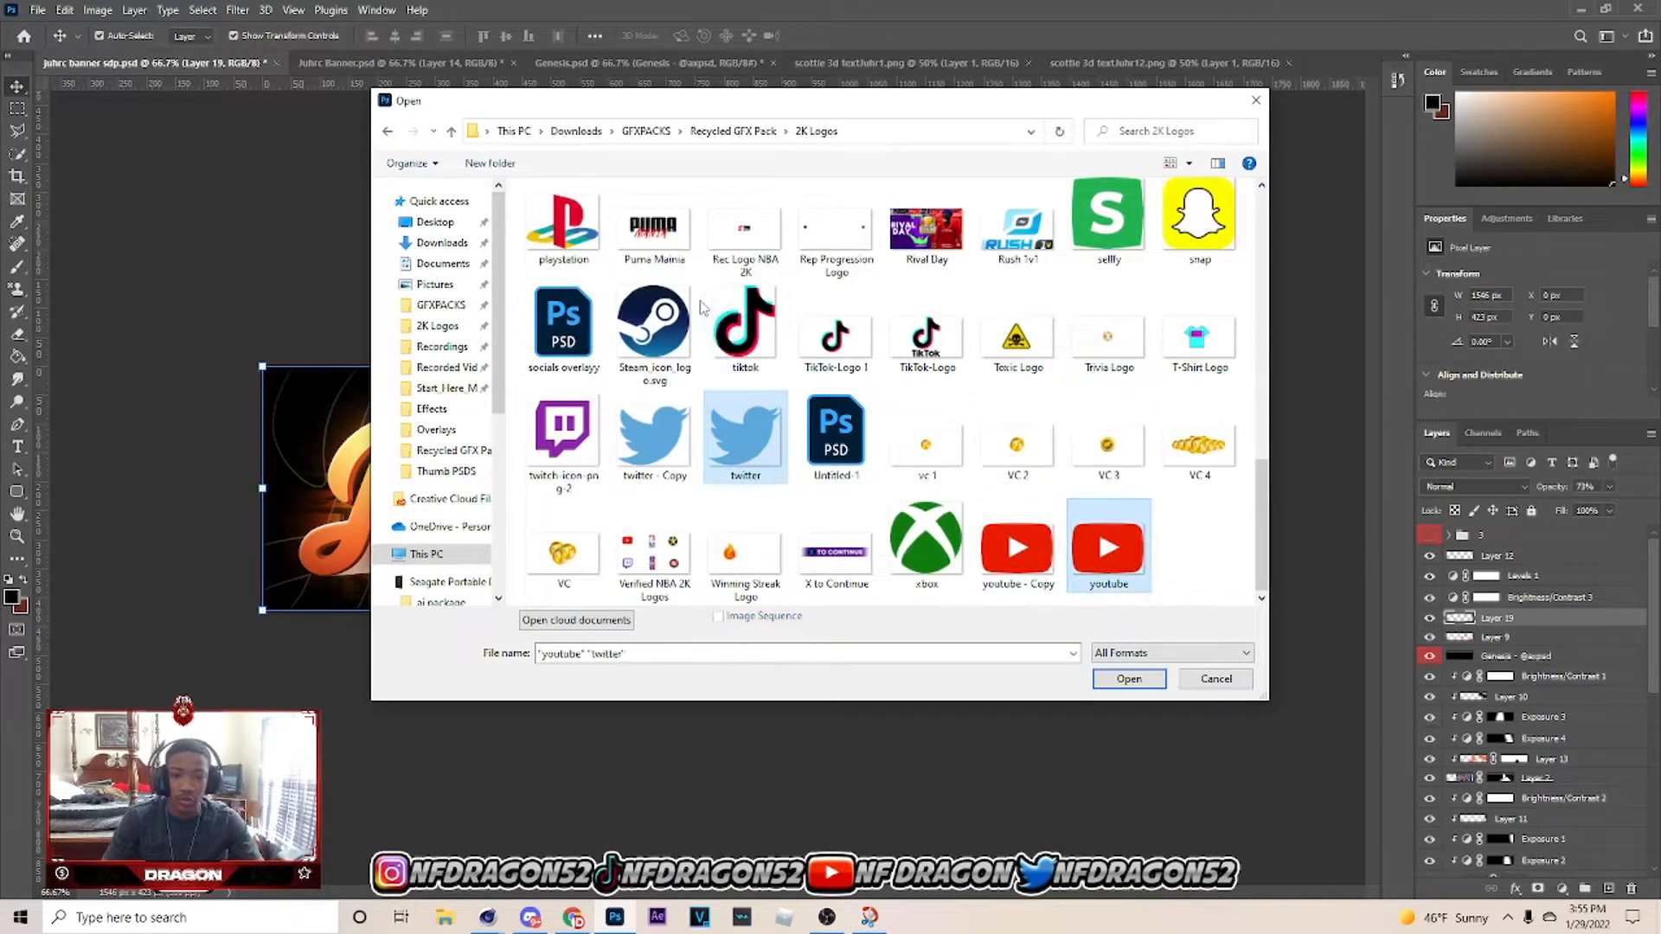
pyautogui.keyDown('ctrl'); pyautogui.click(744, 340); pyautogui.keyUp('ctrl')
pyautogui.click(1129, 678)
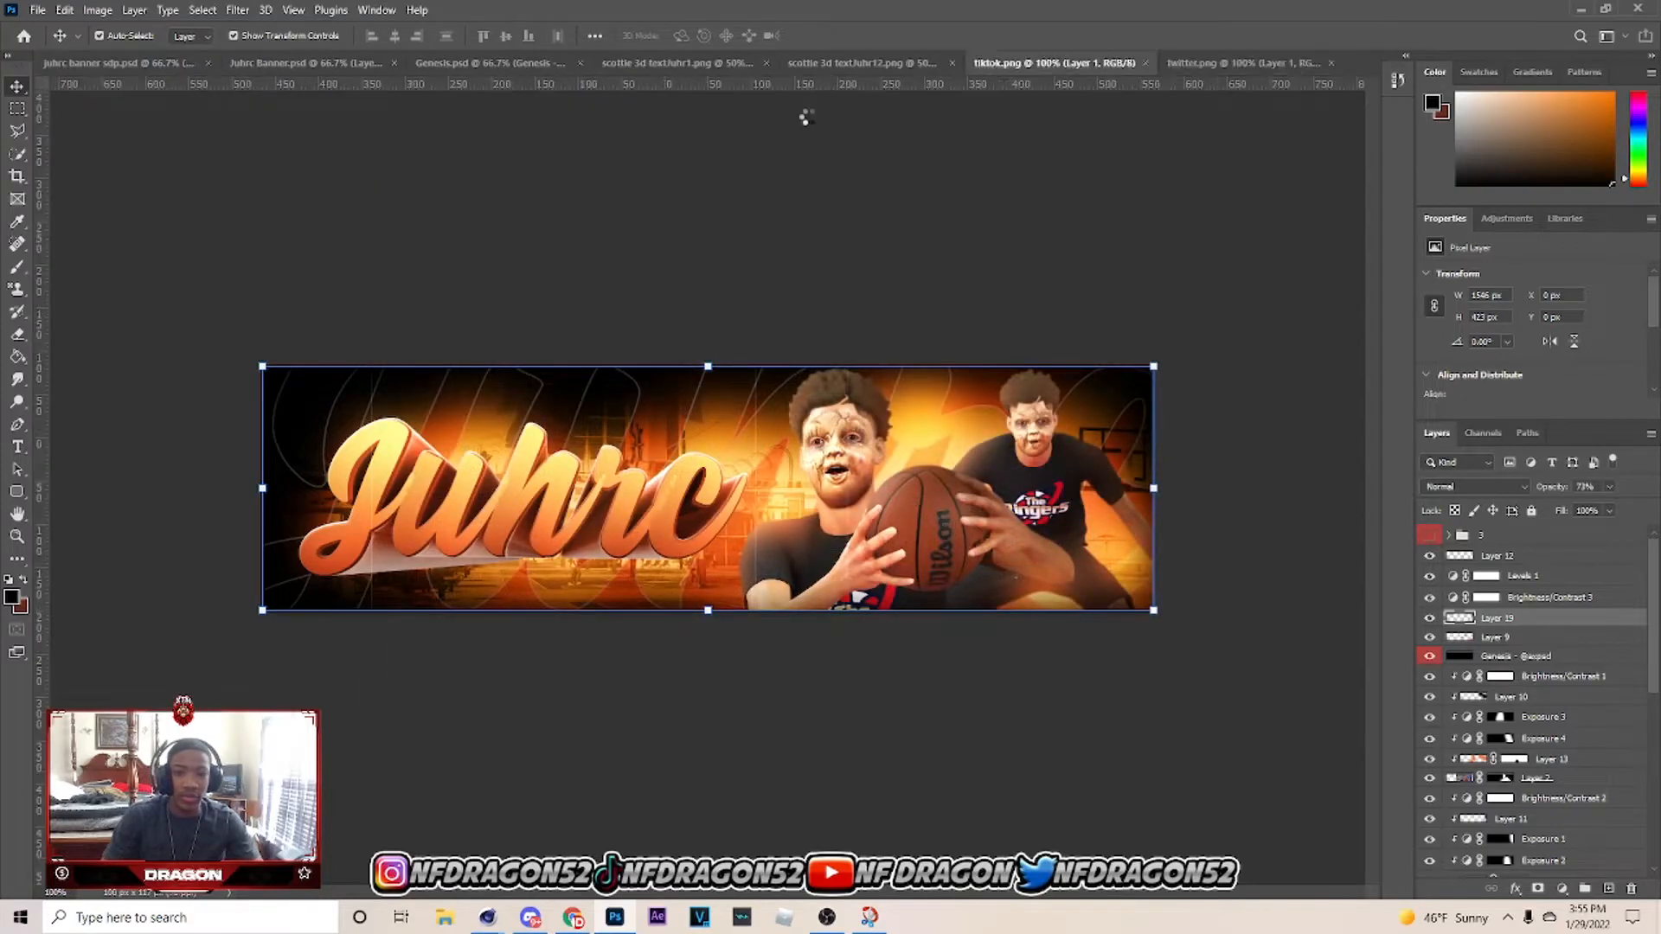
# Close both scottie 3d text PNG documents, keeping the banner and logo documents open.
pyautogui.click(740, 64)
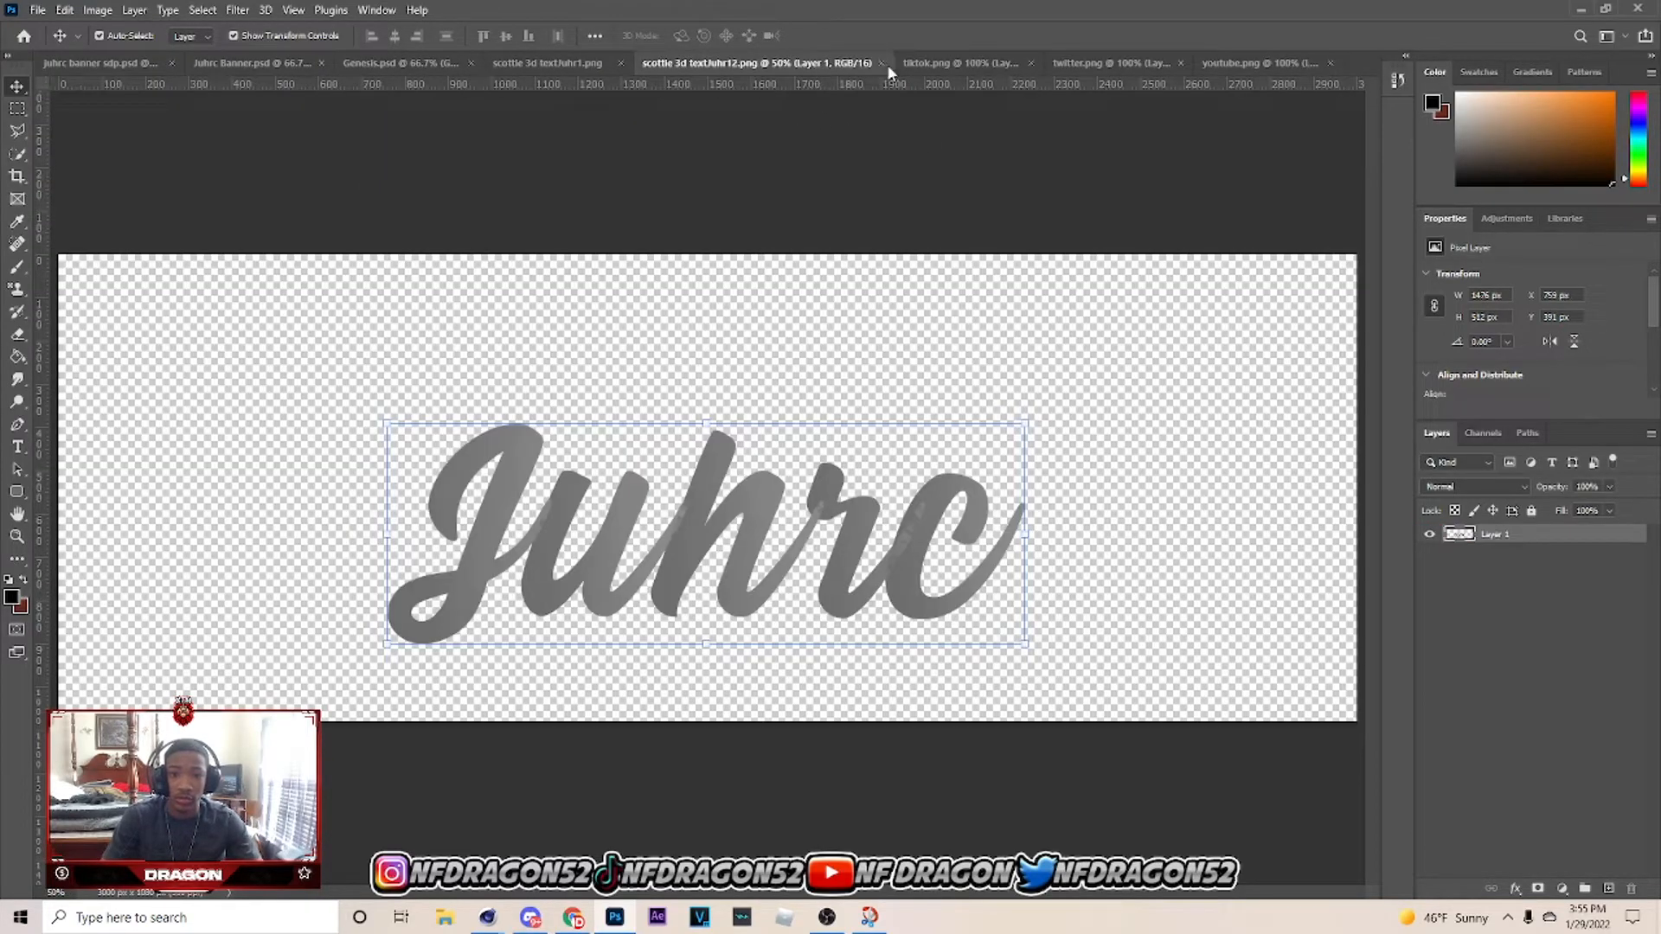
pyautogui.click(882, 63)
pyautogui.click(794, 65)
pyautogui.click(694, 65)
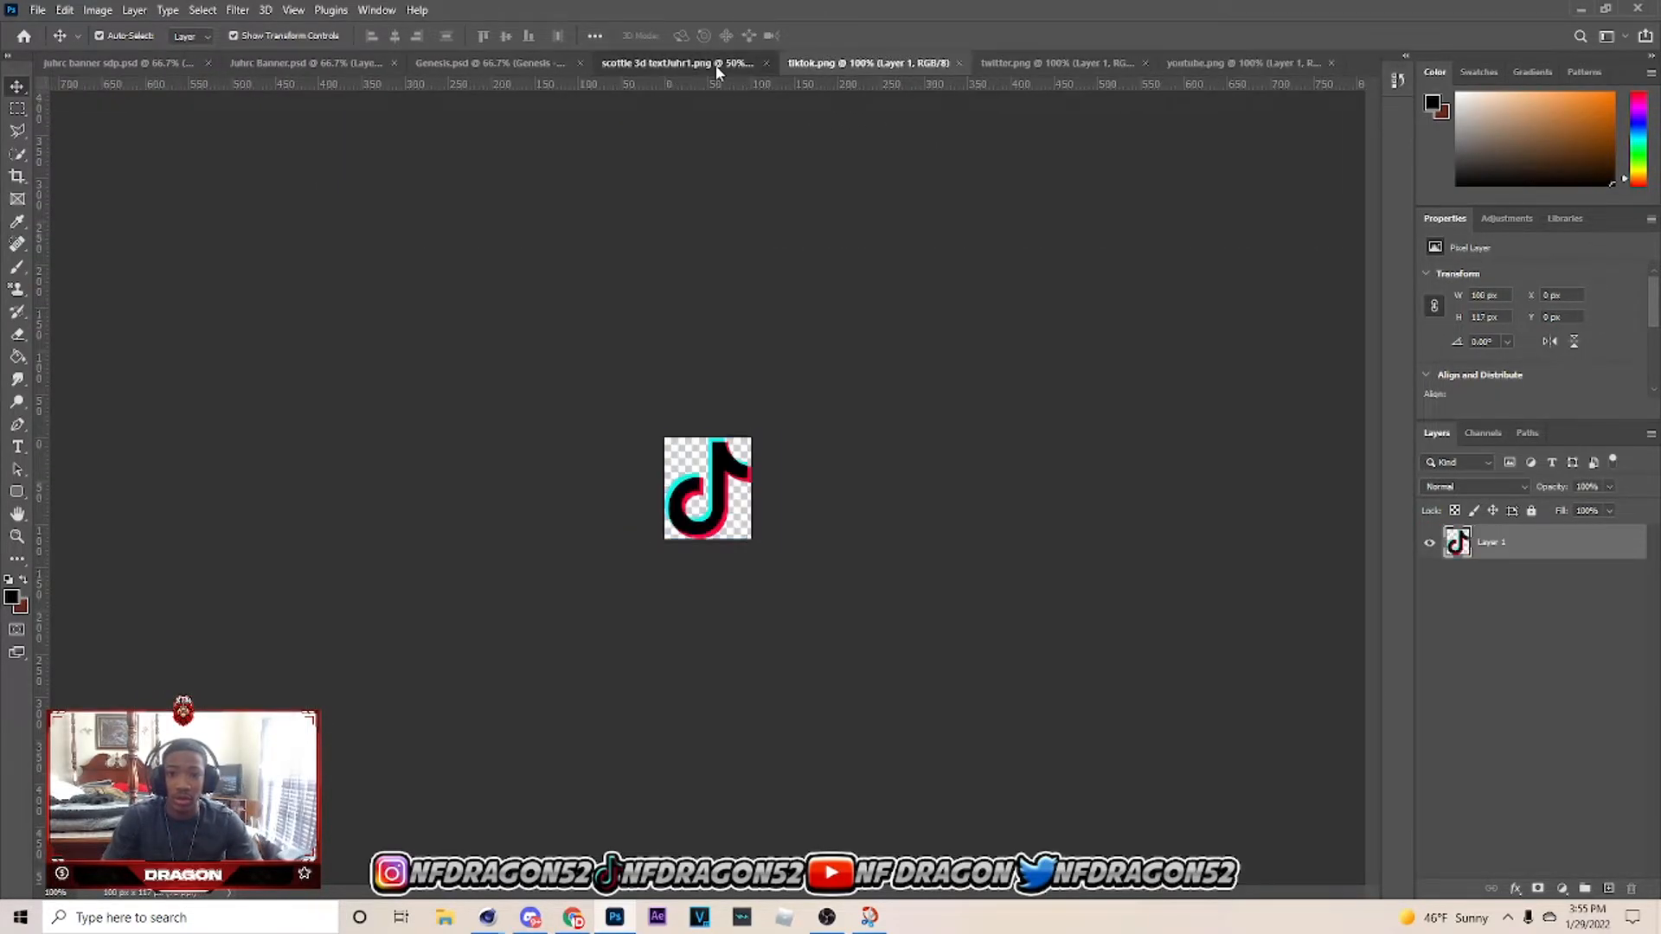
pyautogui.click(801, 62)
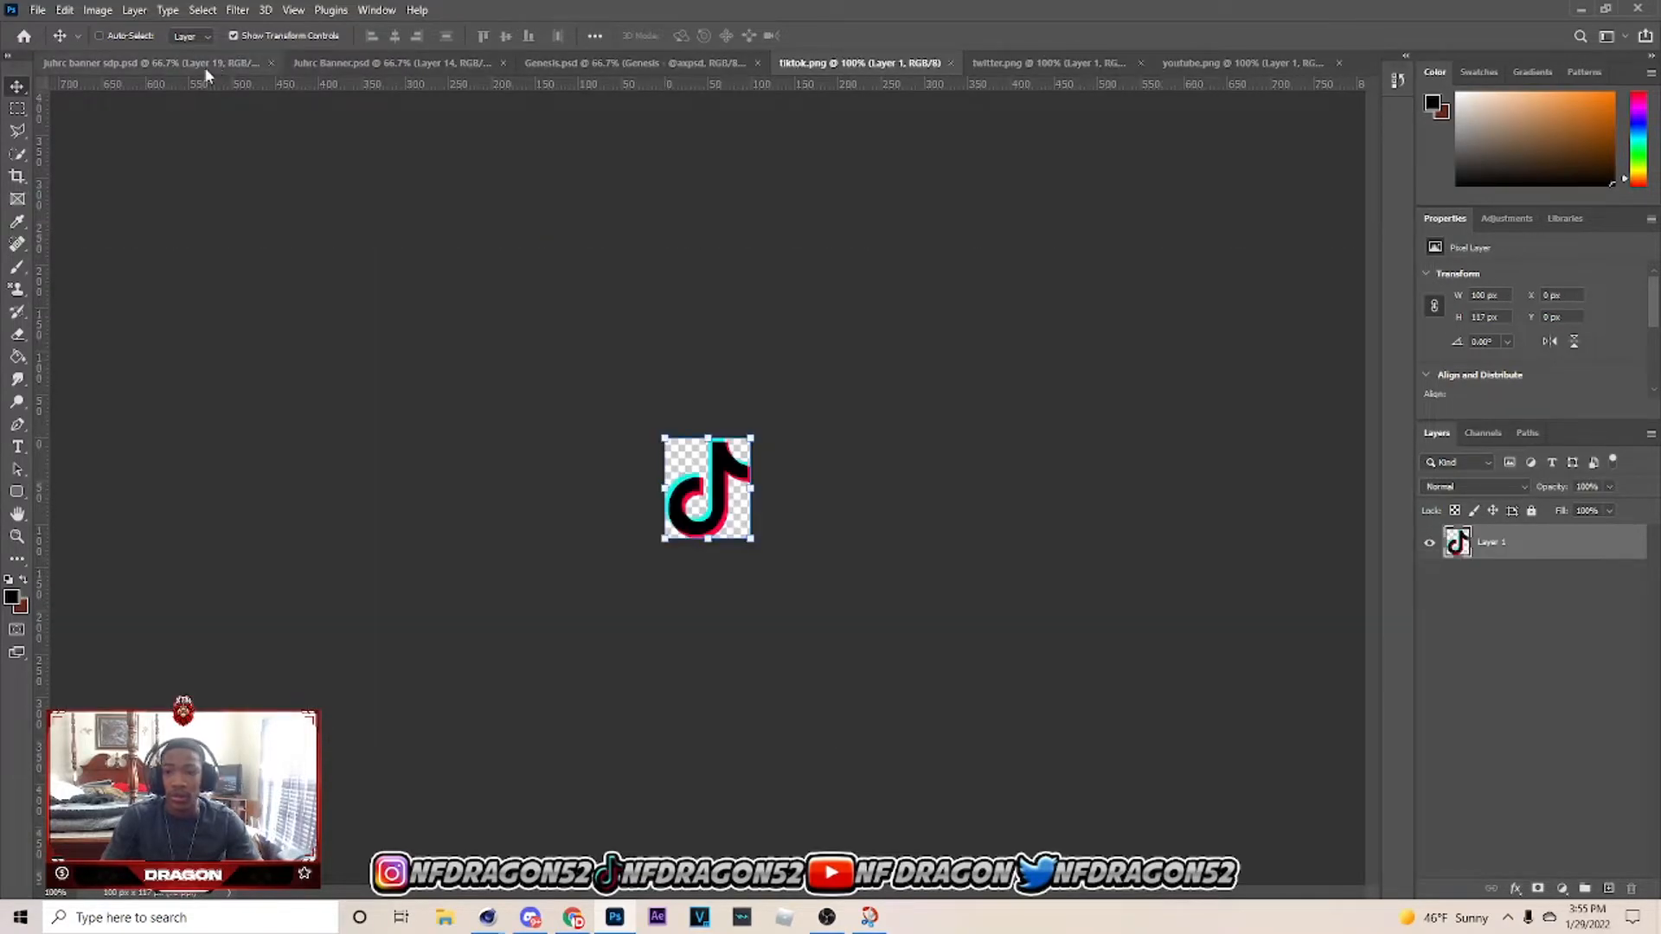
# Paste the TikTok logo into the banner document and place its layer directly above the Genesis layer.
pyautogui.scroll(-6, 1610, 678)
pyautogui.scroll(6, 1585, 725)
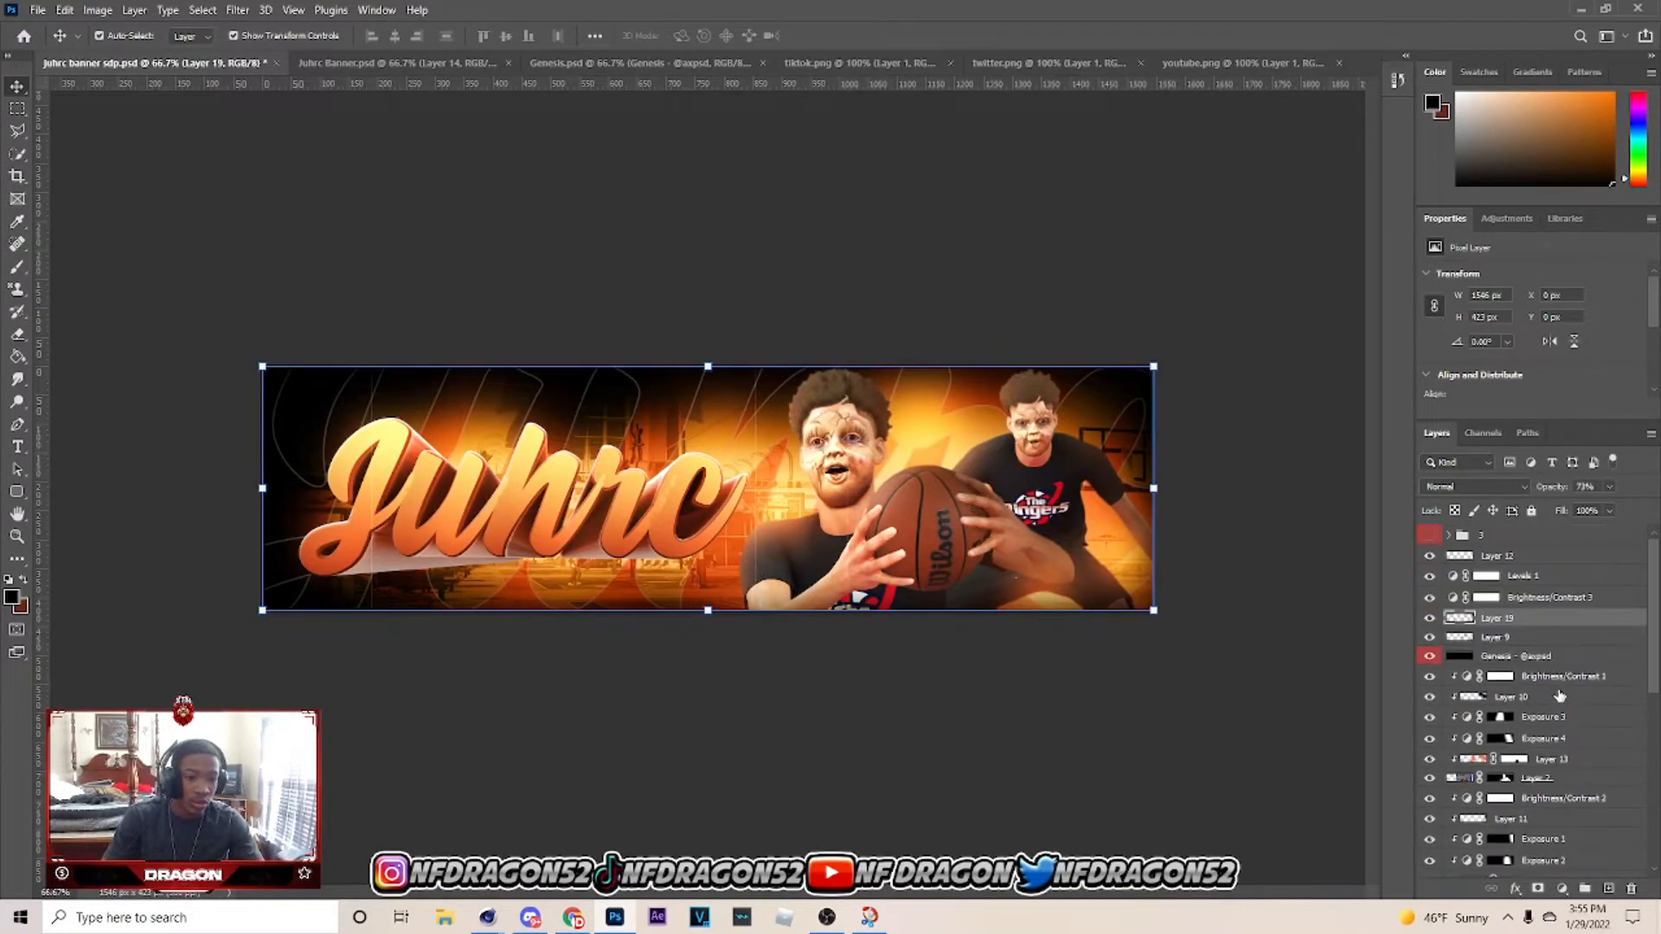
pyautogui.scroll(-12, 1556, 692)
pyautogui.scroll(-5, 1545, 680)
pyautogui.click(1529, 675)
pyautogui.hotkey('ctrl', 'v')
pyautogui.moveTo(1533, 671)
pyautogui.mouseDown()
pyautogui.moveTo(1546, 315)
pyautogui.moveTo(1507, 650)
pyautogui.mouseUp()
# Copy the Twitter logo and the YouTube logo from their documents into the banner, stacked above the TikTok logo layer.
pyautogui.click(1047, 63)
pyautogui.hotkey('ctrl', 'a')
pyautogui.hotkey('ctrl', 'c')
pyautogui.click(147, 62)
pyautogui.hotkey('ctrl', 'v')
pyautogui.click(1234, 63)
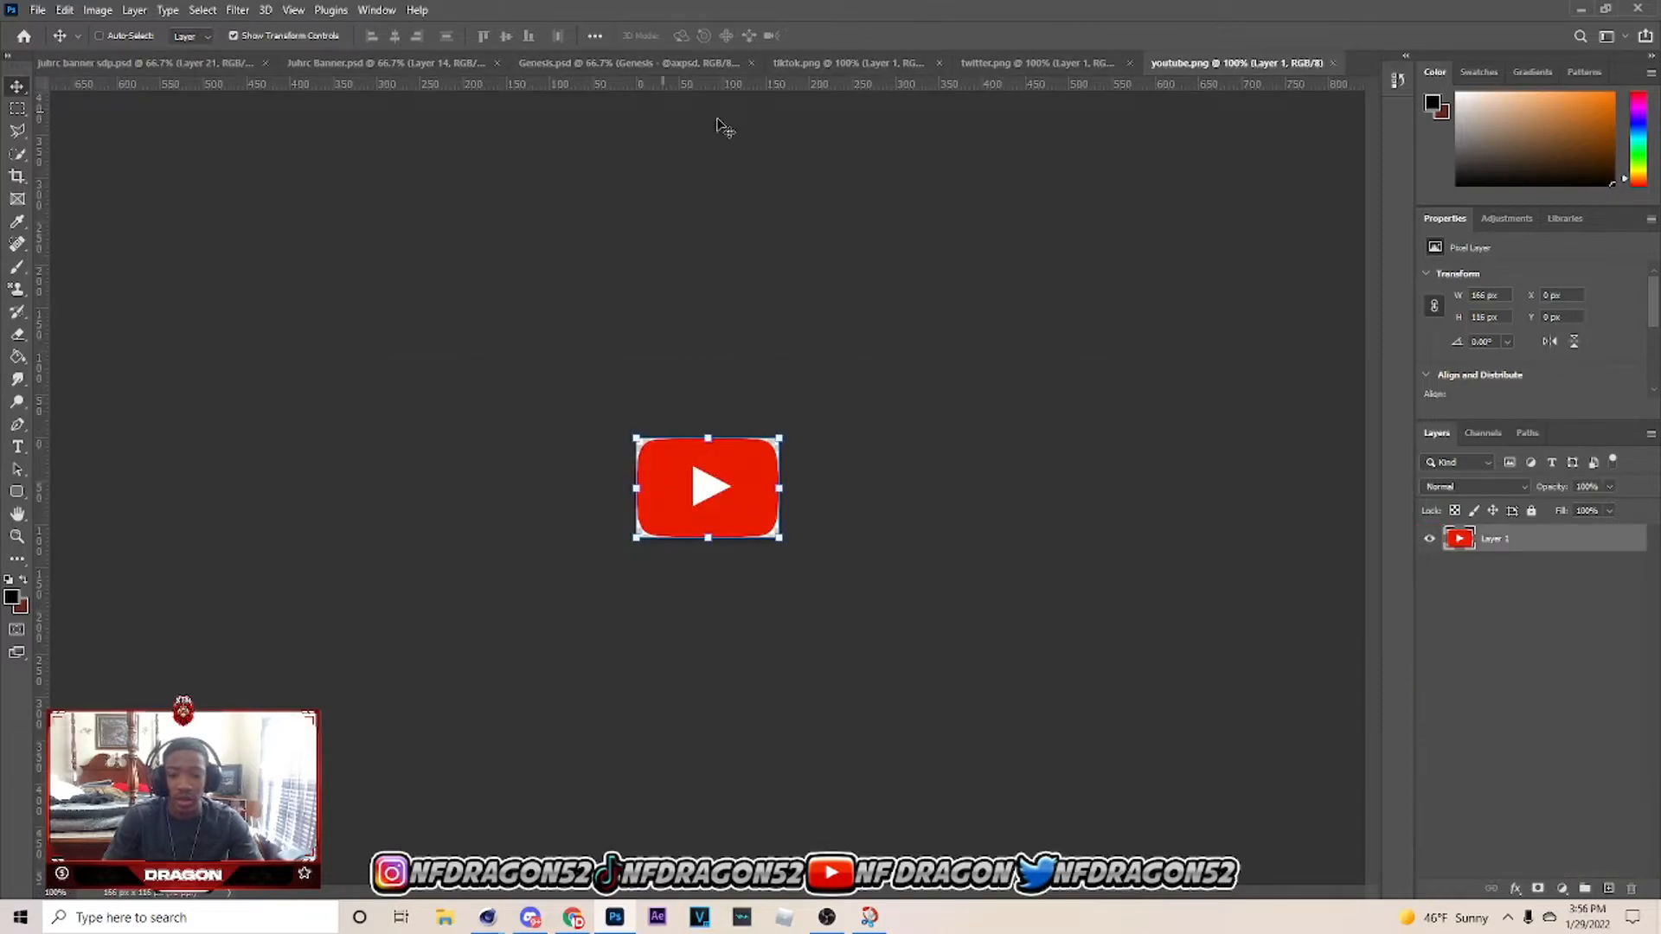
pyautogui.click(190, 67)
pyautogui.hotkey('ctrl', 'v')
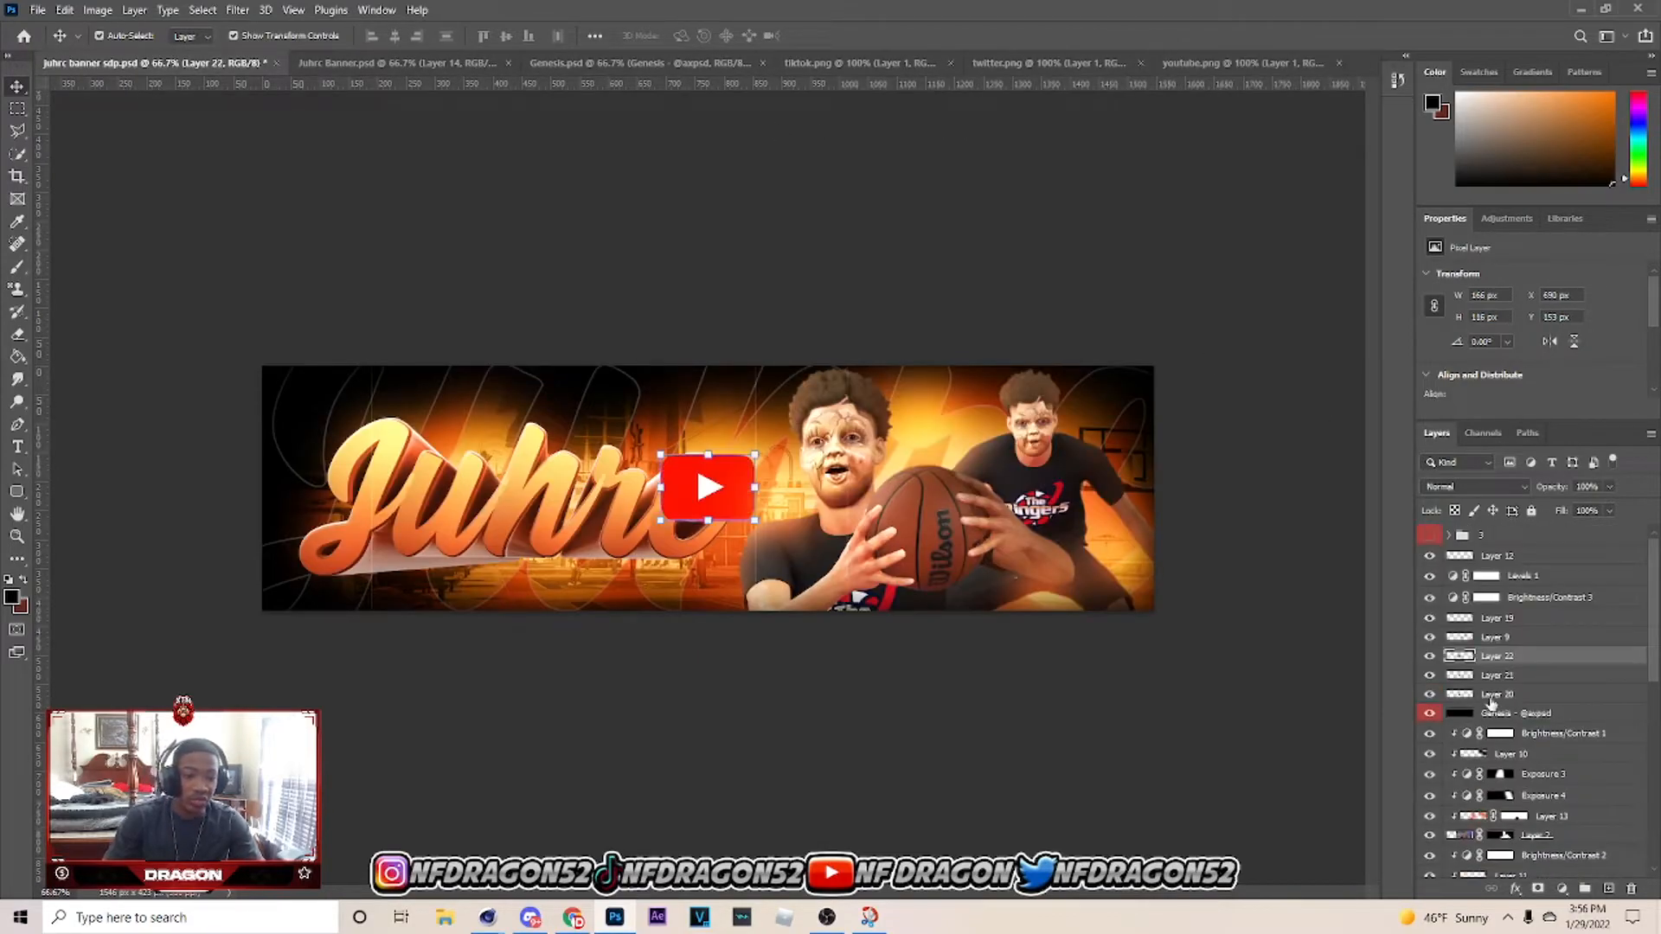
# Scale the three logo layers together to about 28% and place them below the start of the 3D Juhrc text.
pyautogui.keyDown('shift'); pyautogui.click(1528, 697); pyautogui.keyUp('shift')
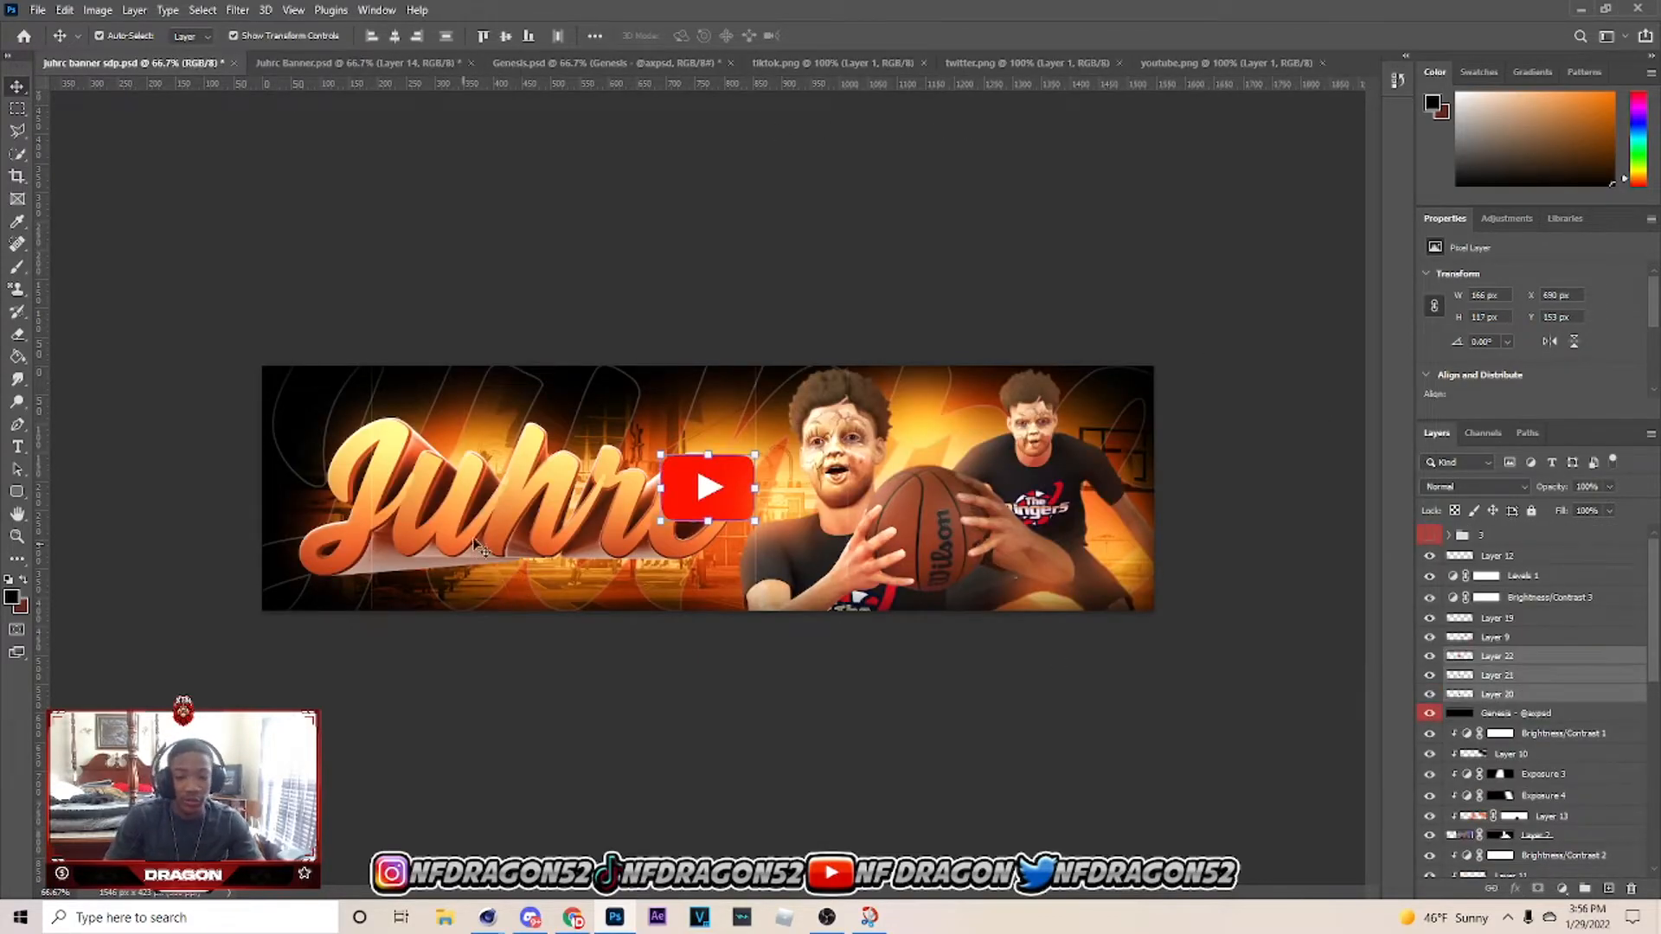
pyautogui.hotkey('ctrl', 't')
pyautogui.moveTo(755, 455); pyautogui.dragTo(388, 594)
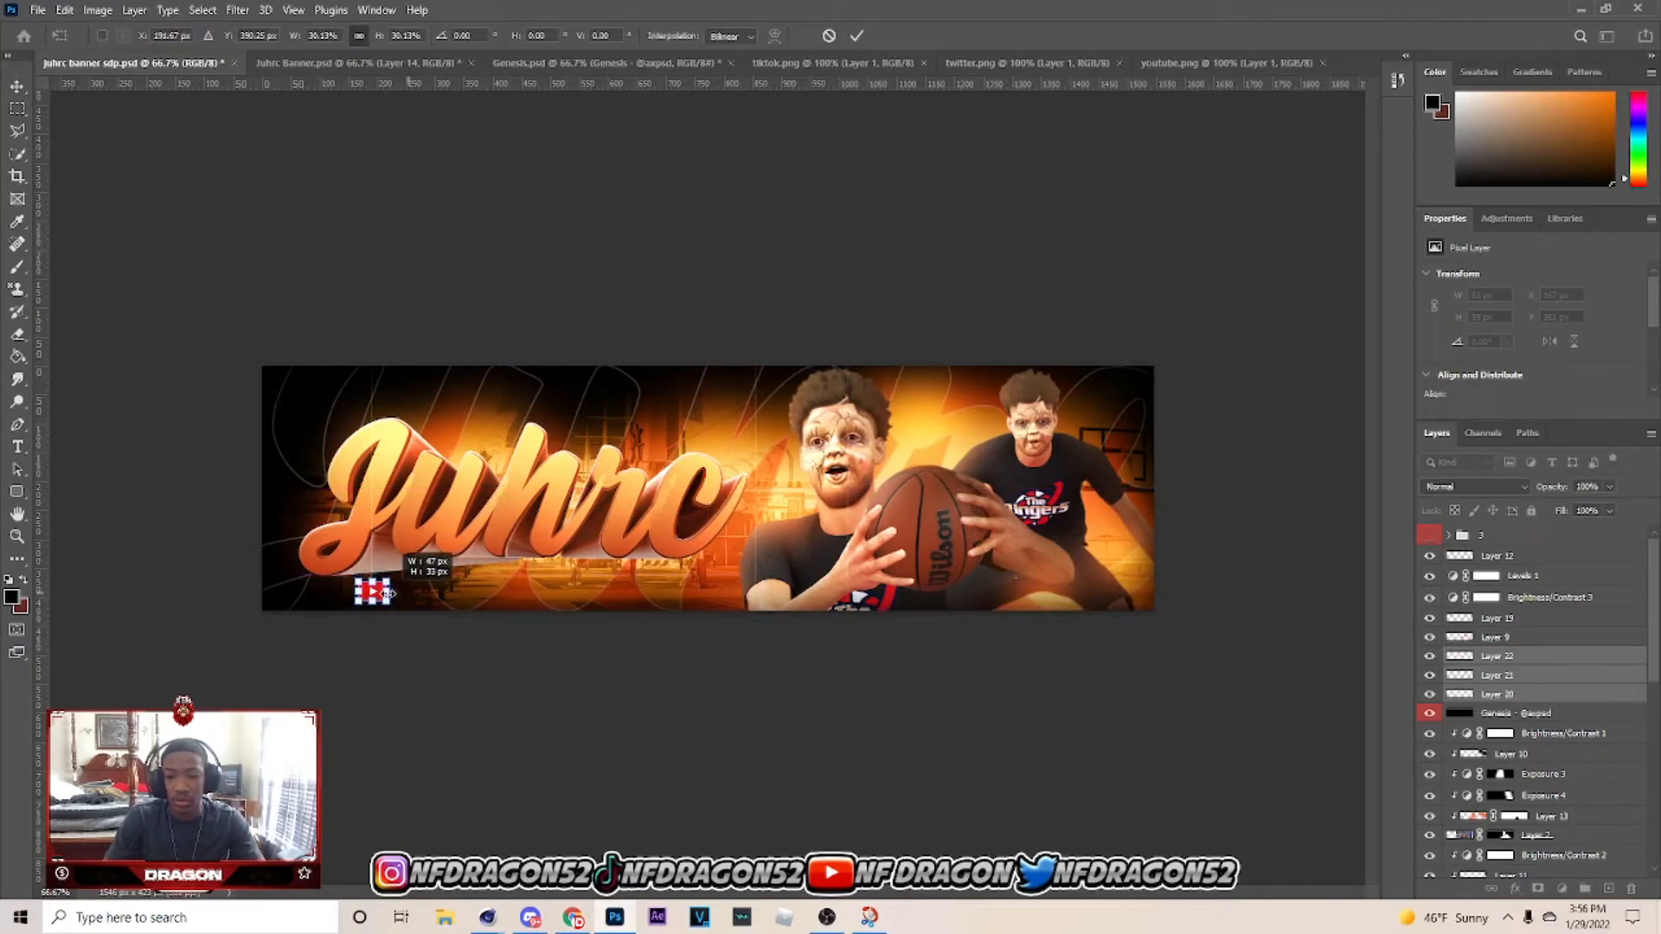
pyautogui.moveTo(389, 593); pyautogui.dragTo(382, 597)
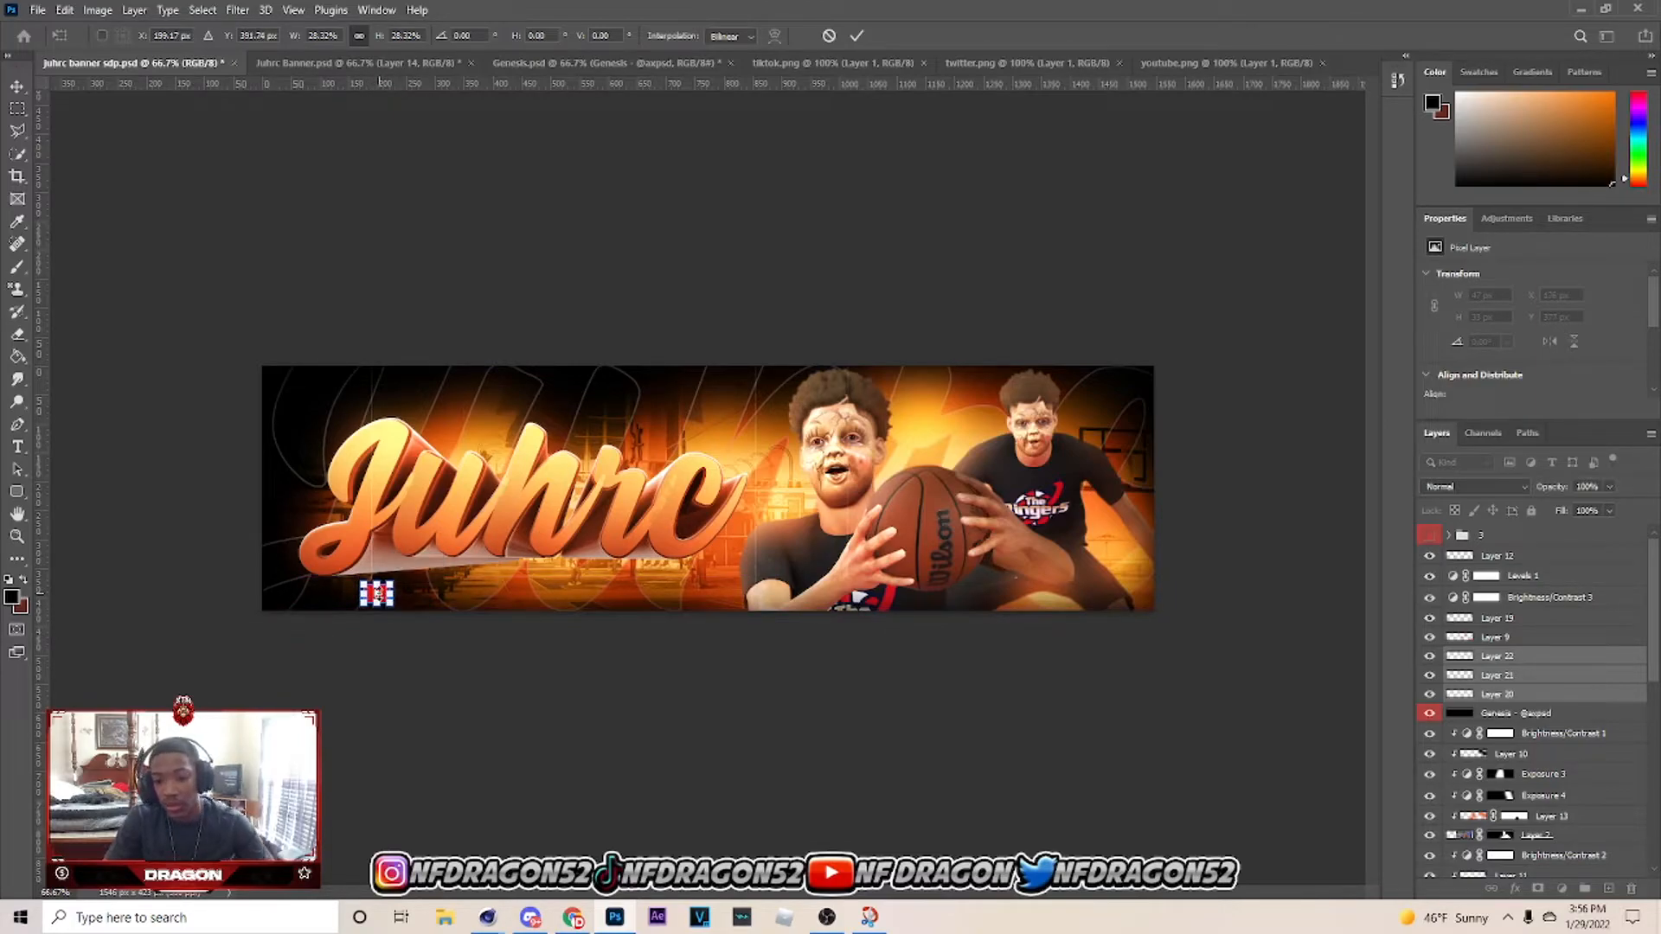
pyautogui.click(857, 41)
pyautogui.click(381, 593)
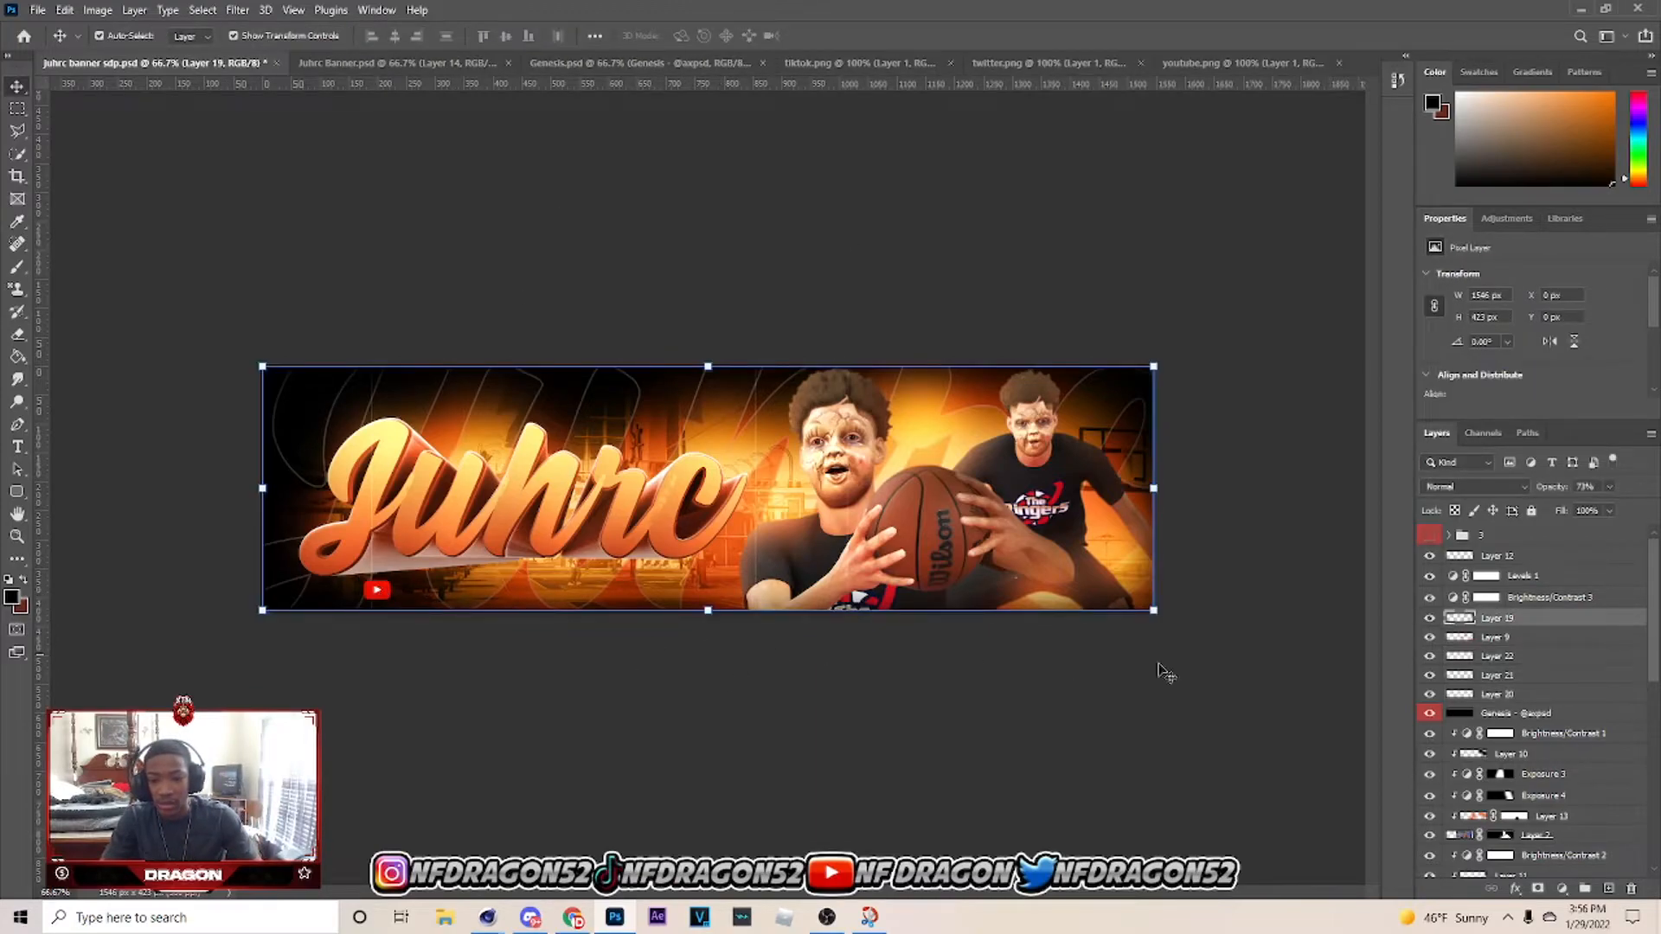
pyautogui.click(1525, 678)
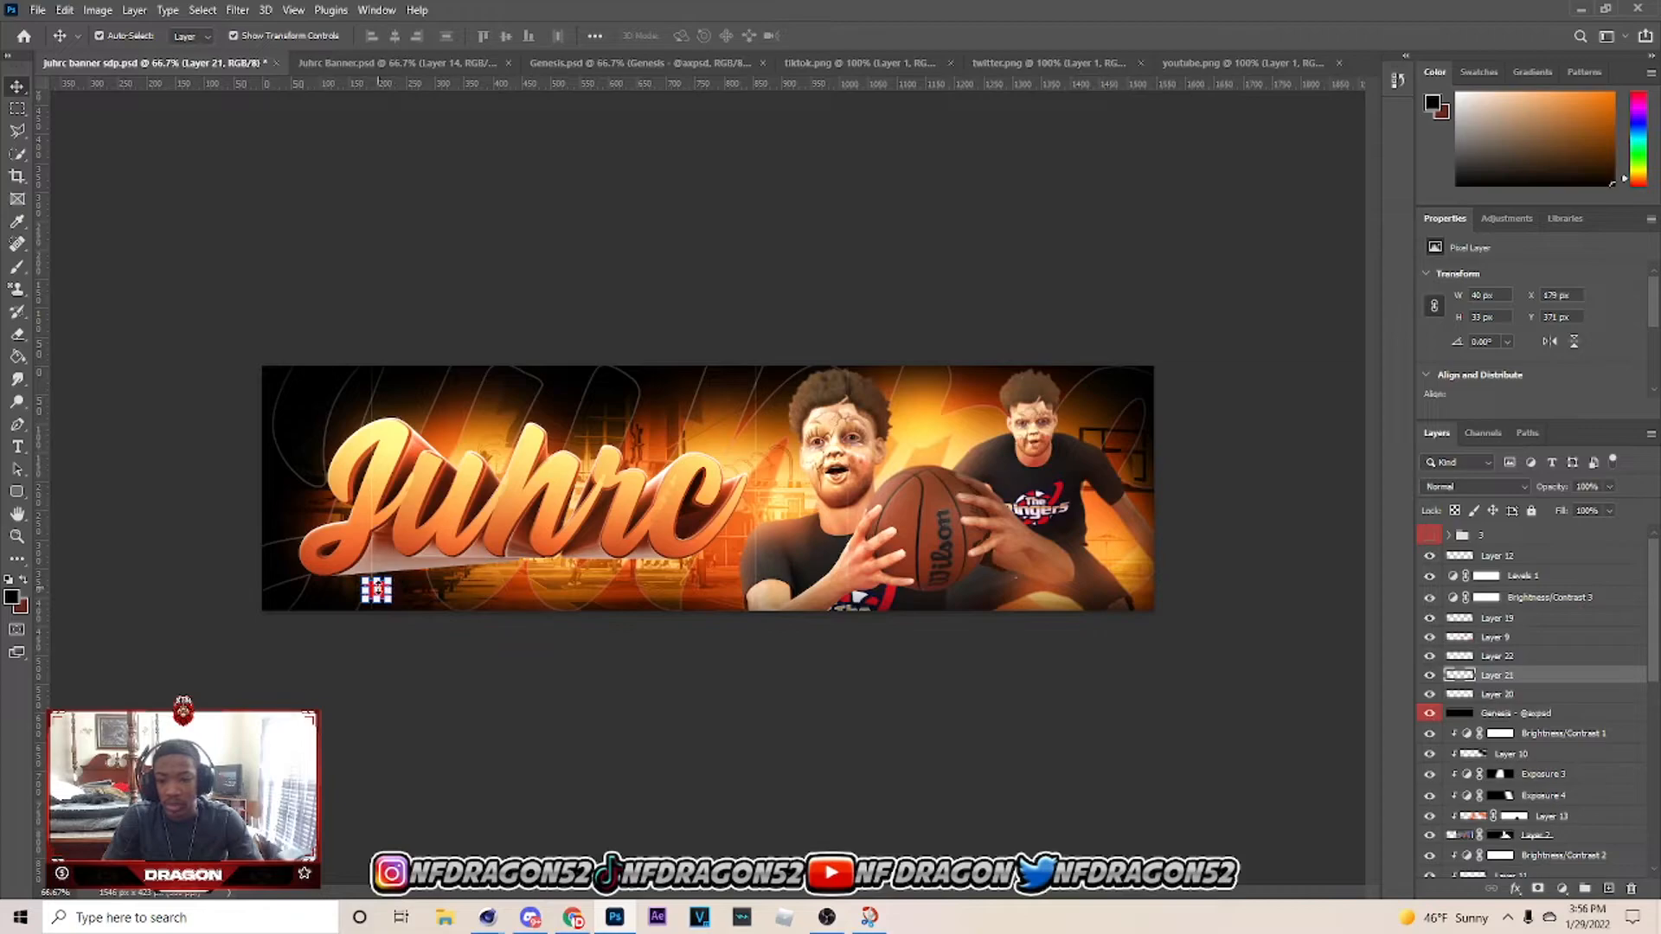
pyautogui.hotkey('ctrl', '+')
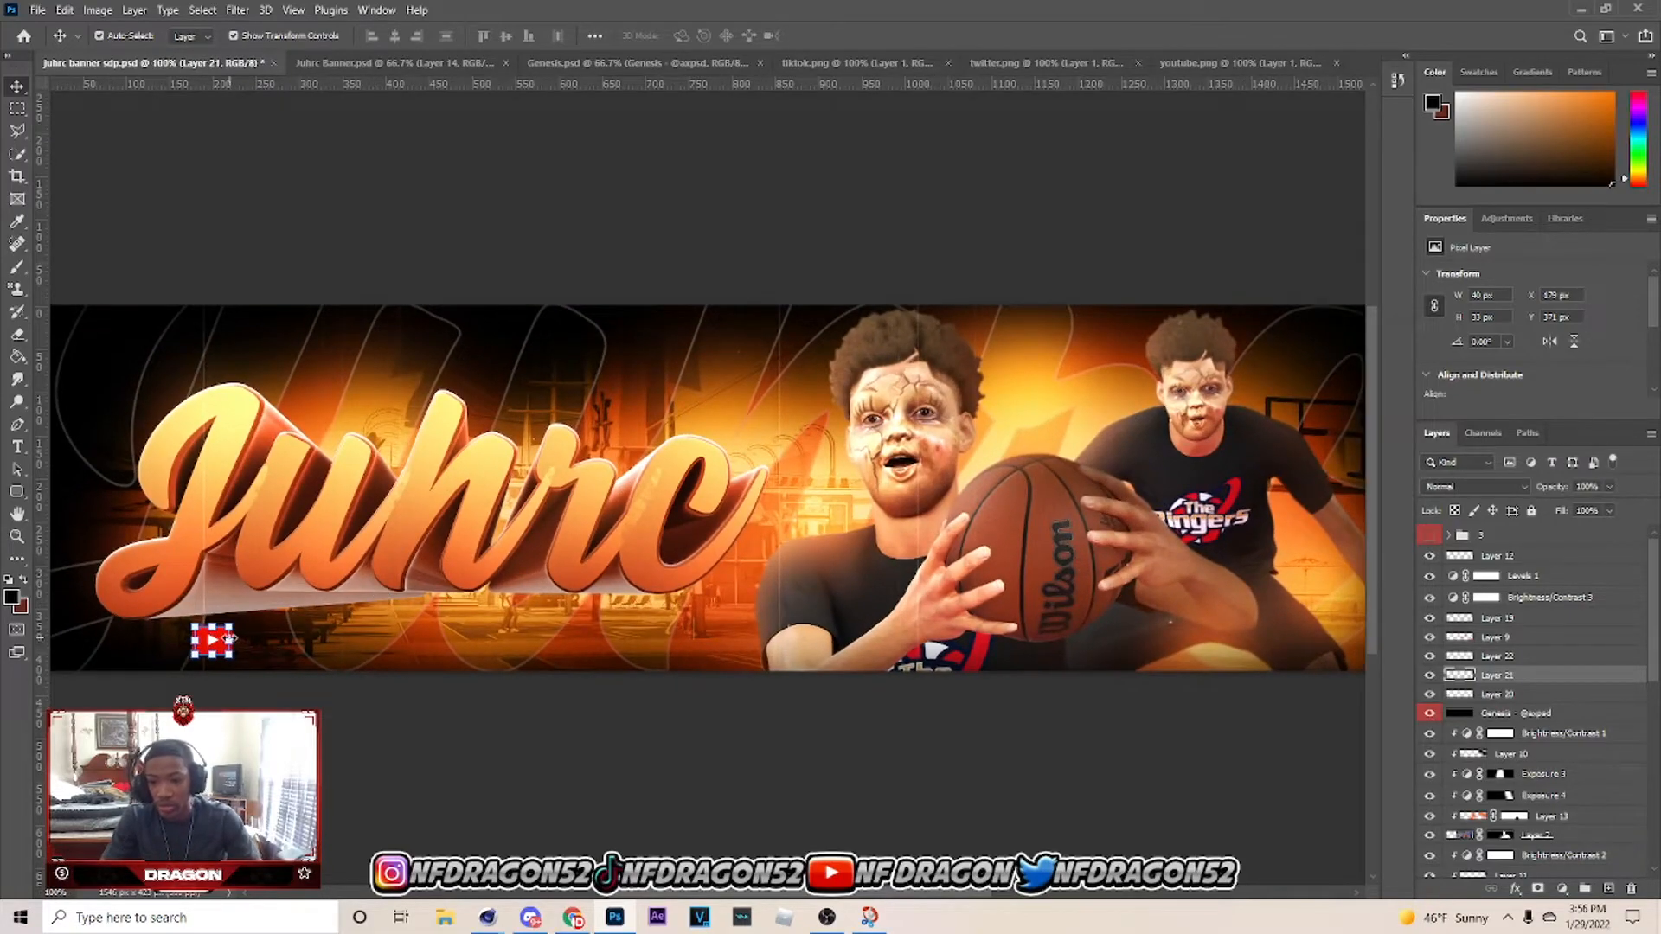
pyautogui.moveTo(211, 643); pyautogui.dragTo(308, 642)
pyautogui.hotkey('ctrl', 'z')
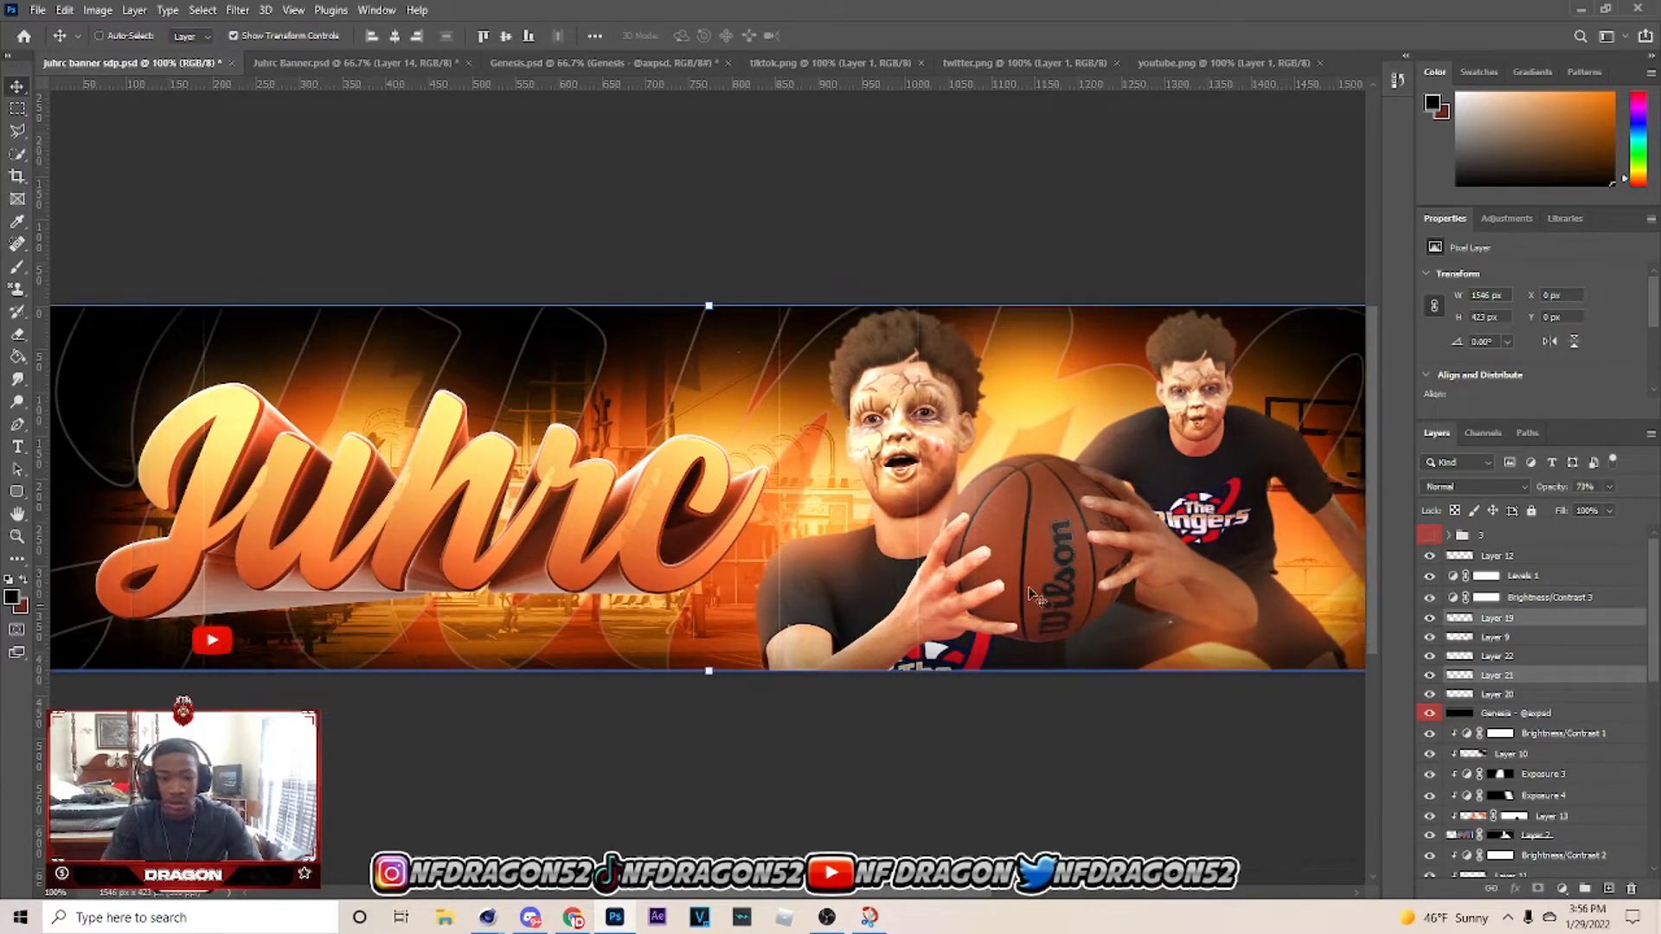
# Fully lock the Brightness/Contrast 3 adjustment and Layer 19 against accidental selection and movement.
pyautogui.click(1486, 597)
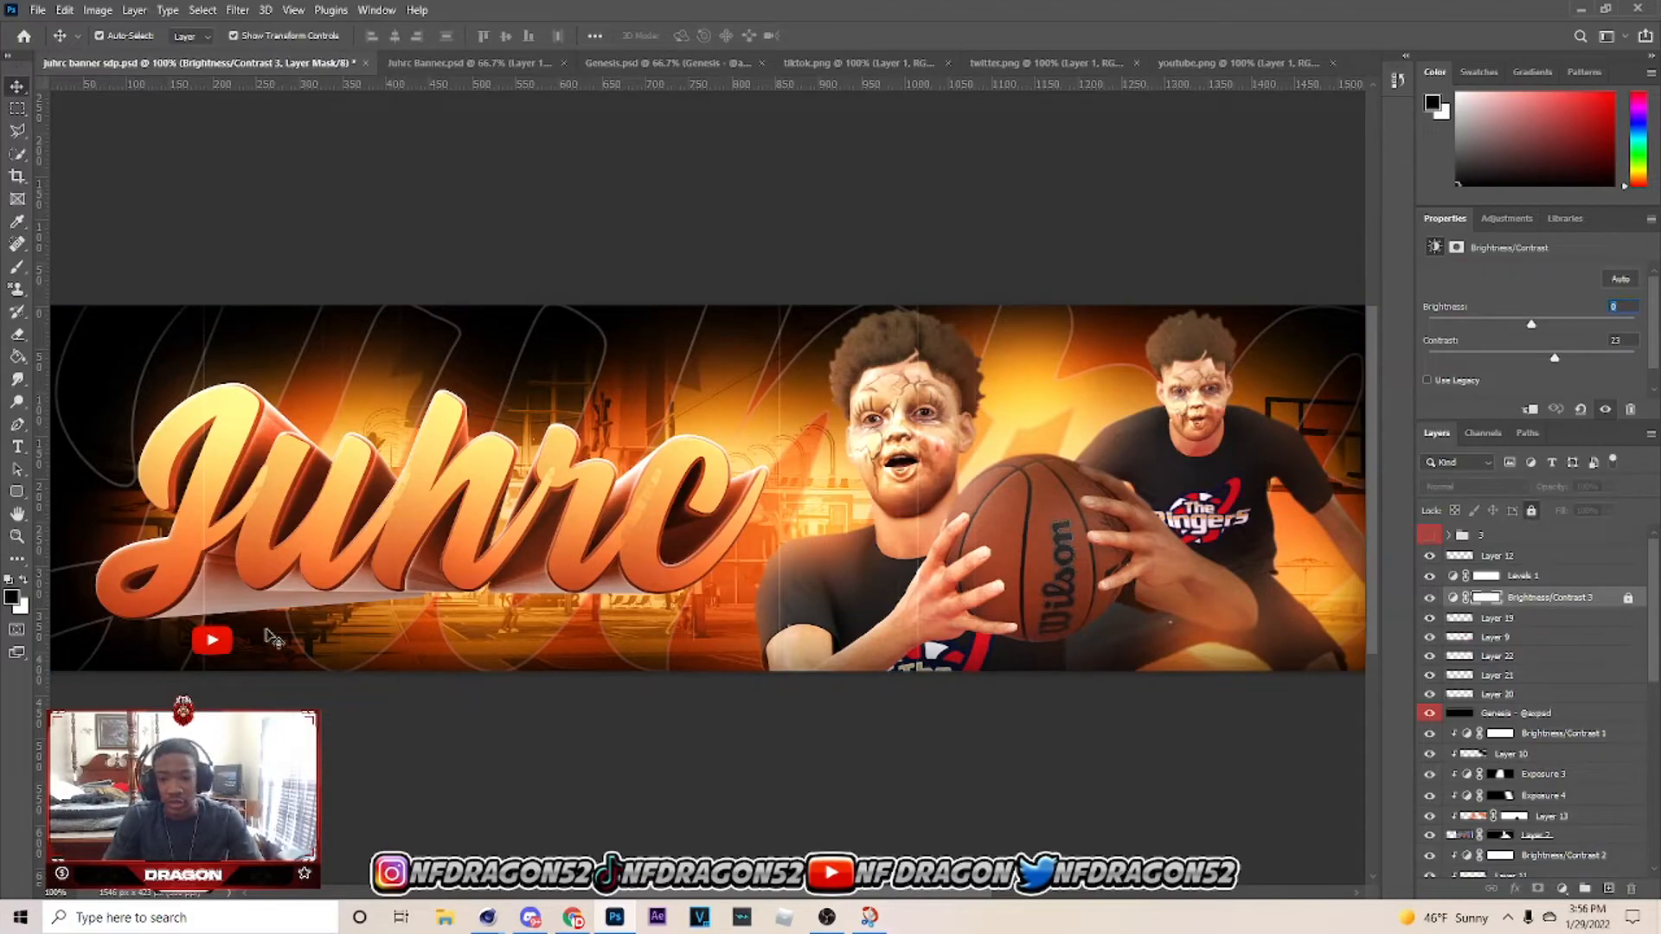
pyautogui.click(273, 638)
pyautogui.click(1532, 510)
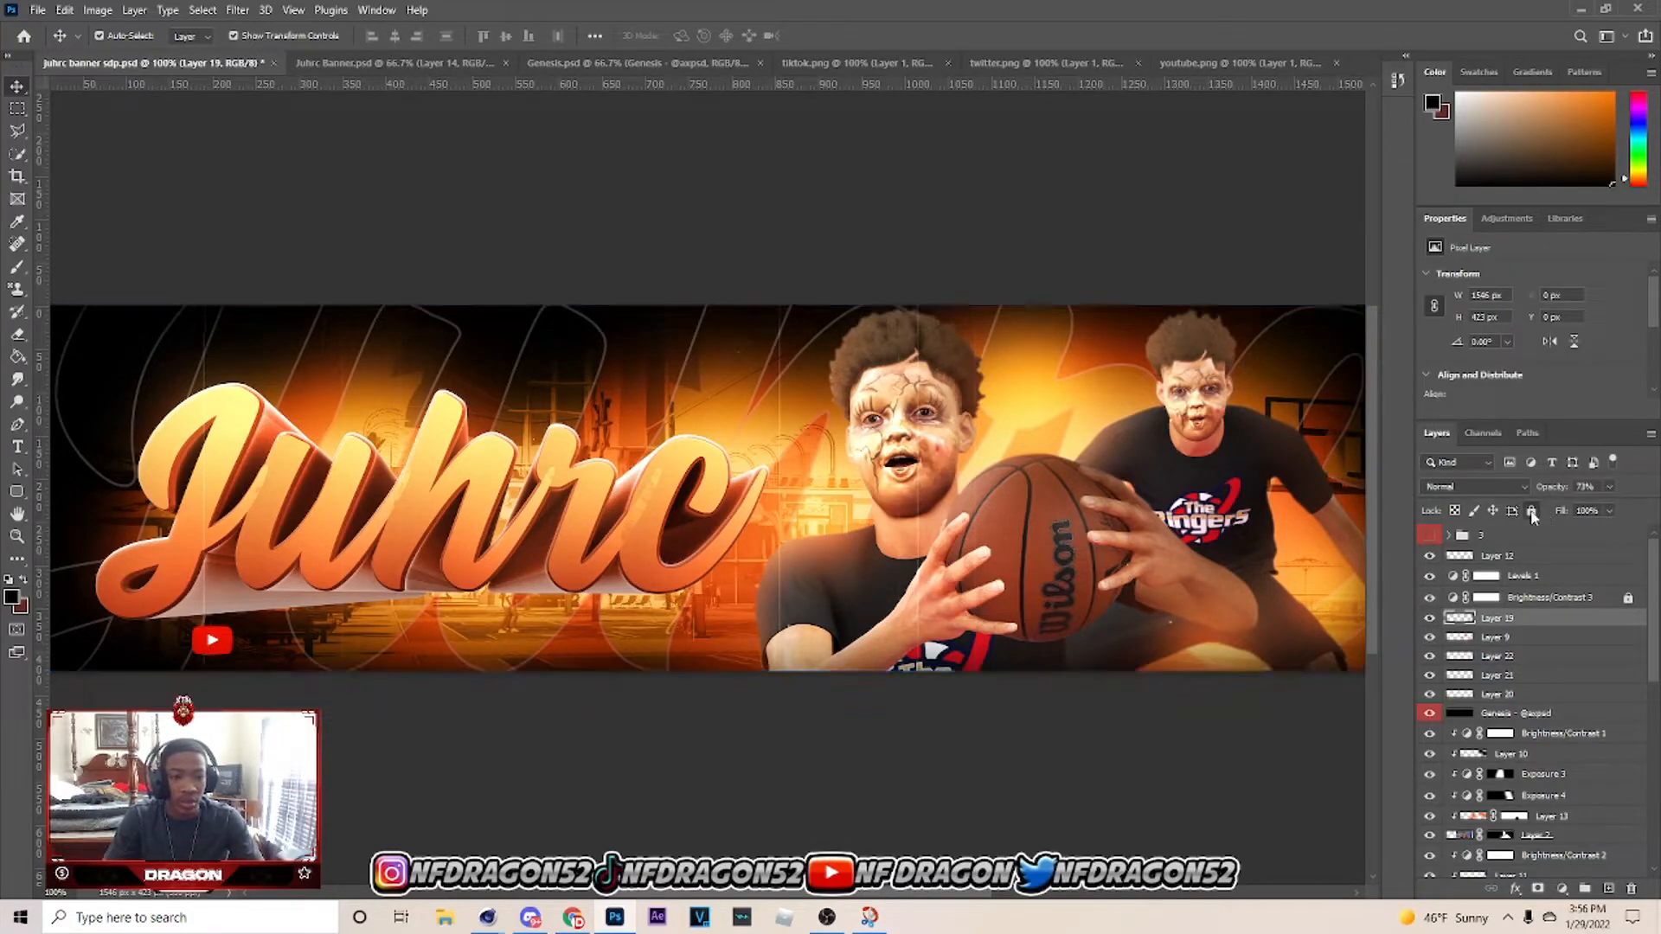
# Spread the logos in a row beneath the 3D text in the order TikTok, YouTube, Twitter, with the Twitter logo at about X 587 px.
pyautogui.moveTo(215, 651); pyautogui.dragTo(353, 640)
pyautogui.click(215, 642)
pyautogui.moveTo(215, 644); pyautogui.dragTo(495, 649)
pyautogui.moveTo(352, 642); pyautogui.dragTo(387, 649)
pyautogui.moveTo(495, 648); pyautogui.dragTo(532, 653)
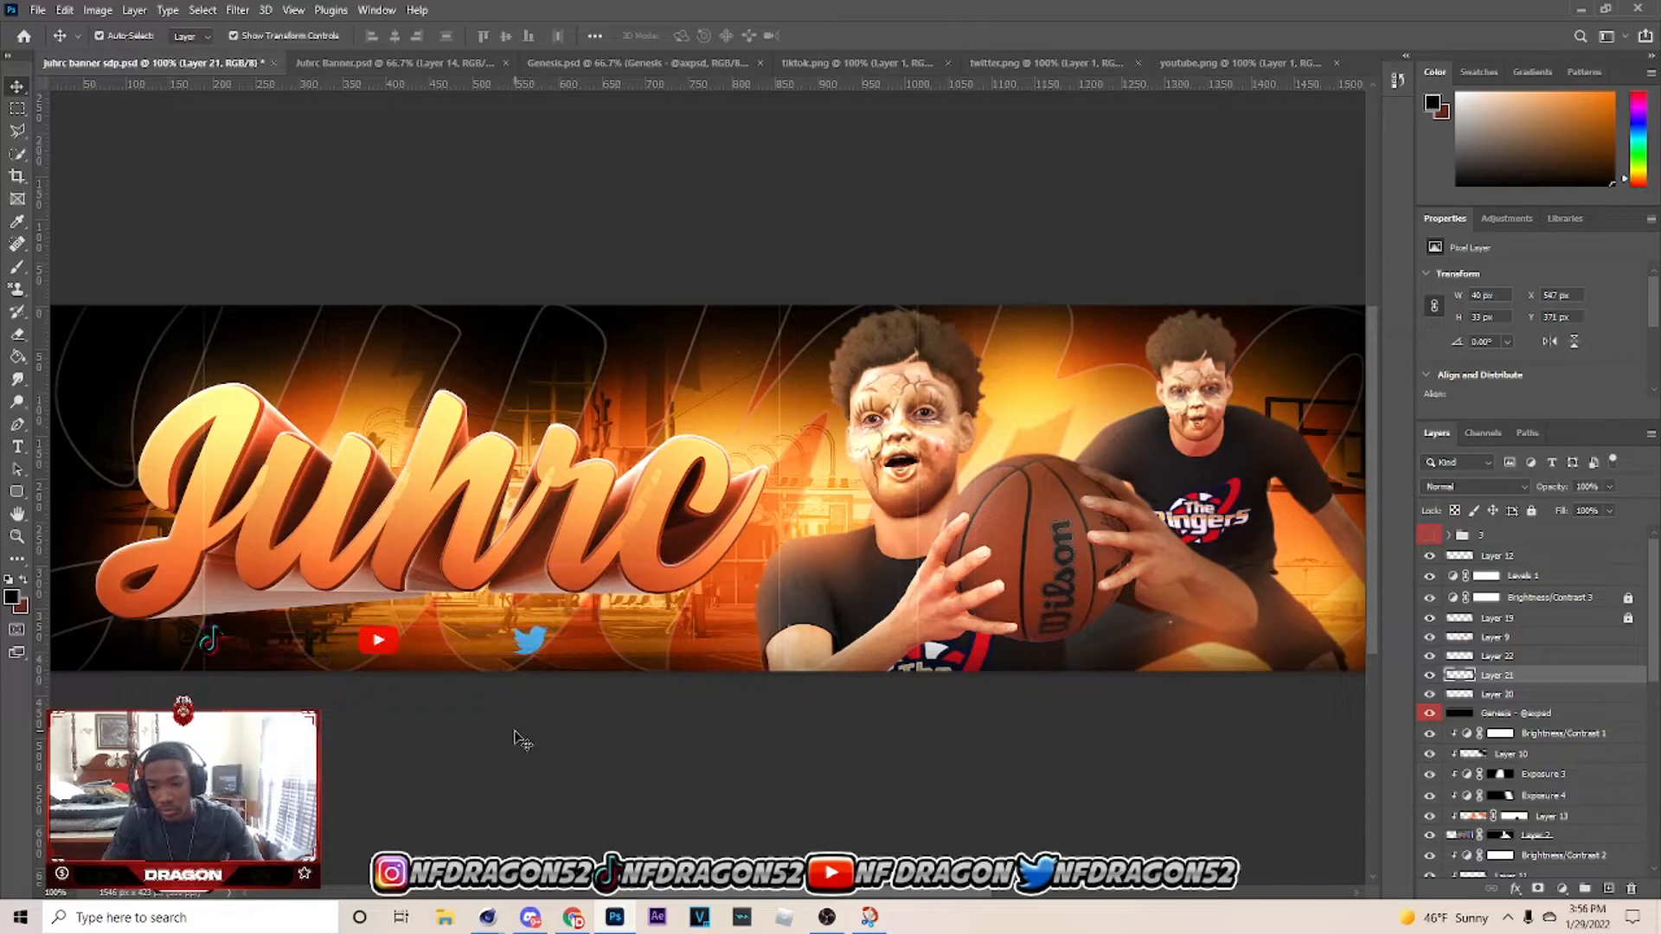
pyautogui.click(519, 740)
# Add a light blue Juhrc text layer below the banner and set its font to Futurist Fixed-width.
pyautogui.click(17, 447)
pyautogui.scroll(-5, 352, 678)
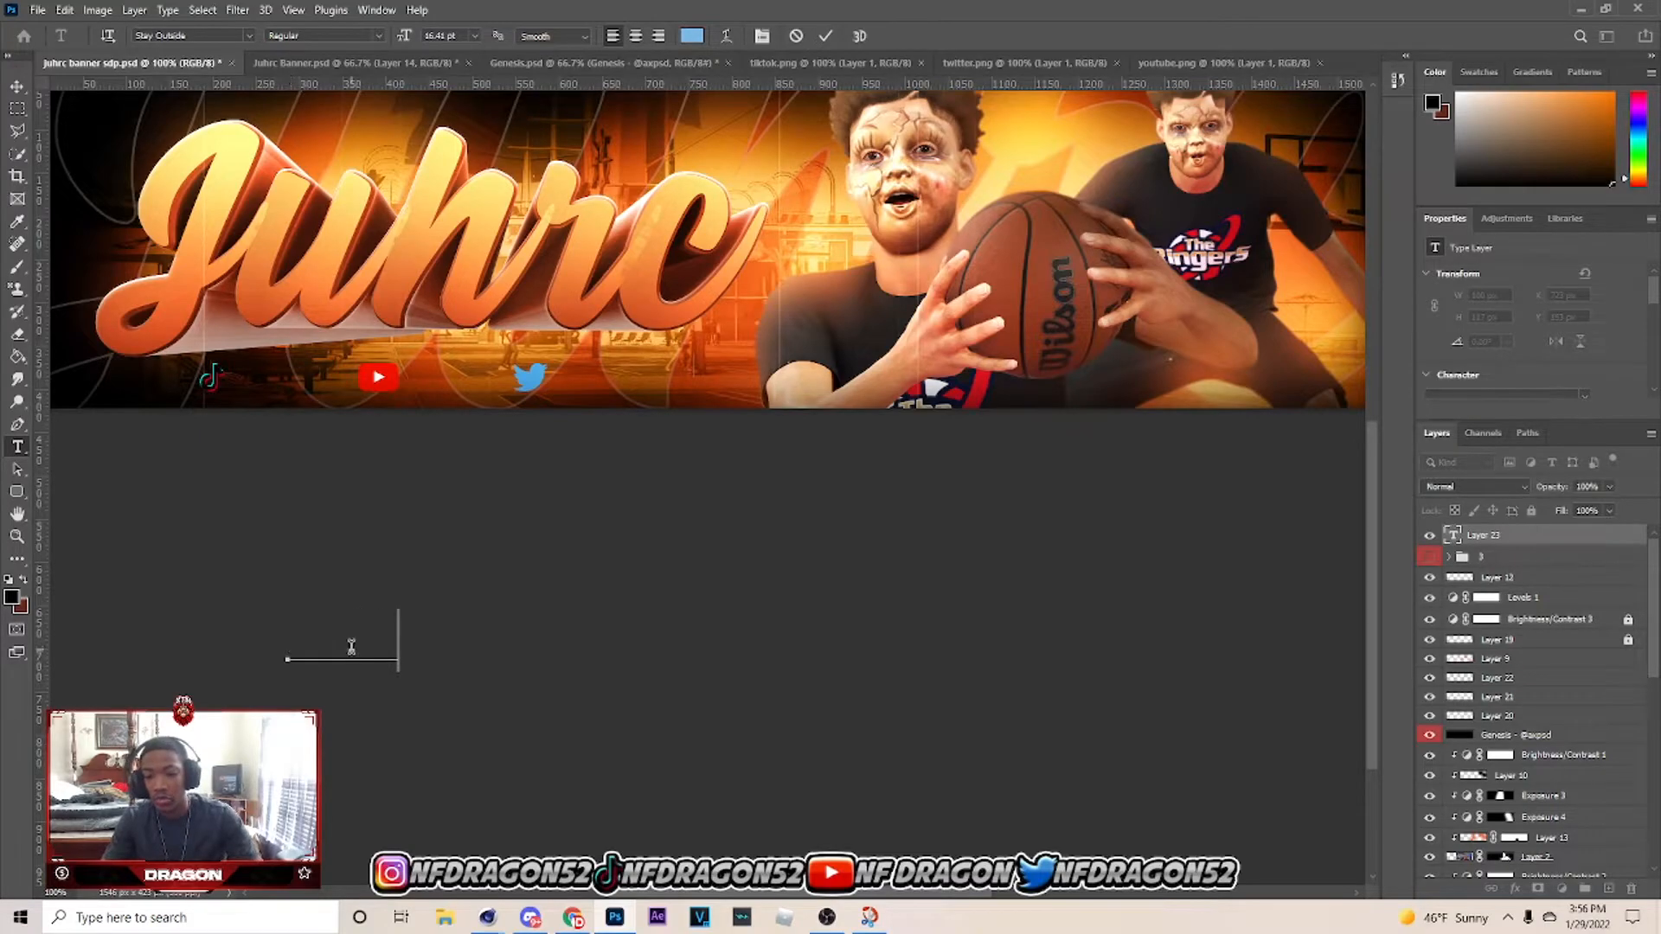
pyautogui.hotkey('ctrl', 'a')
pyautogui.click(247, 38)
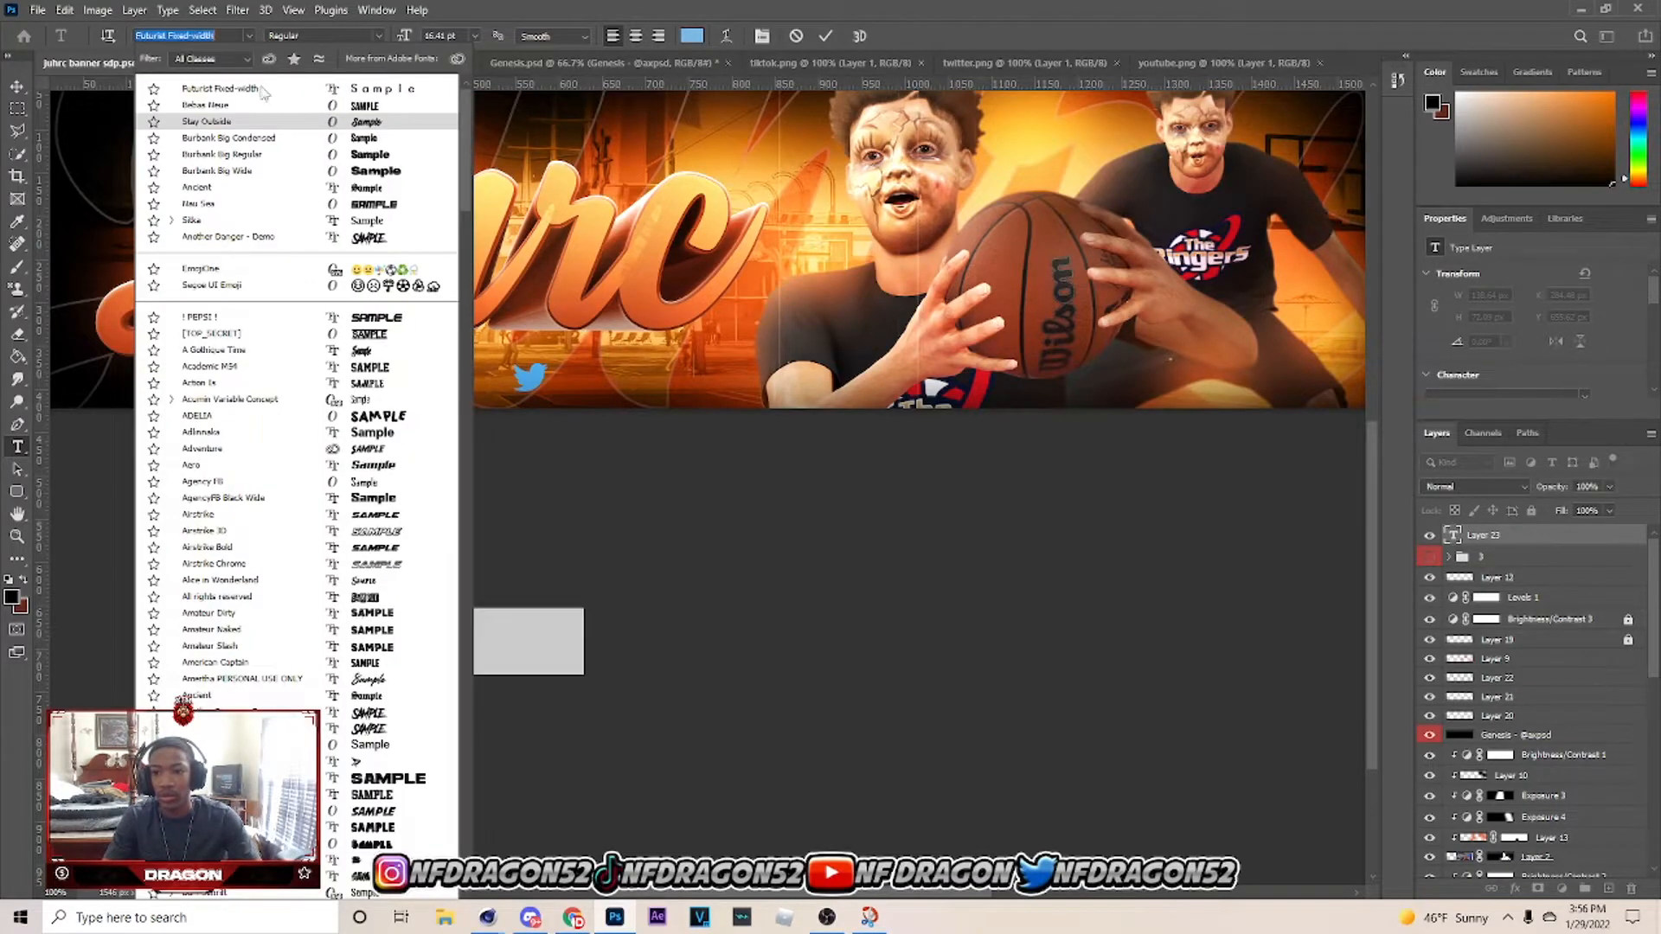
pyautogui.click(228, 86)
pyautogui.click(17, 87)
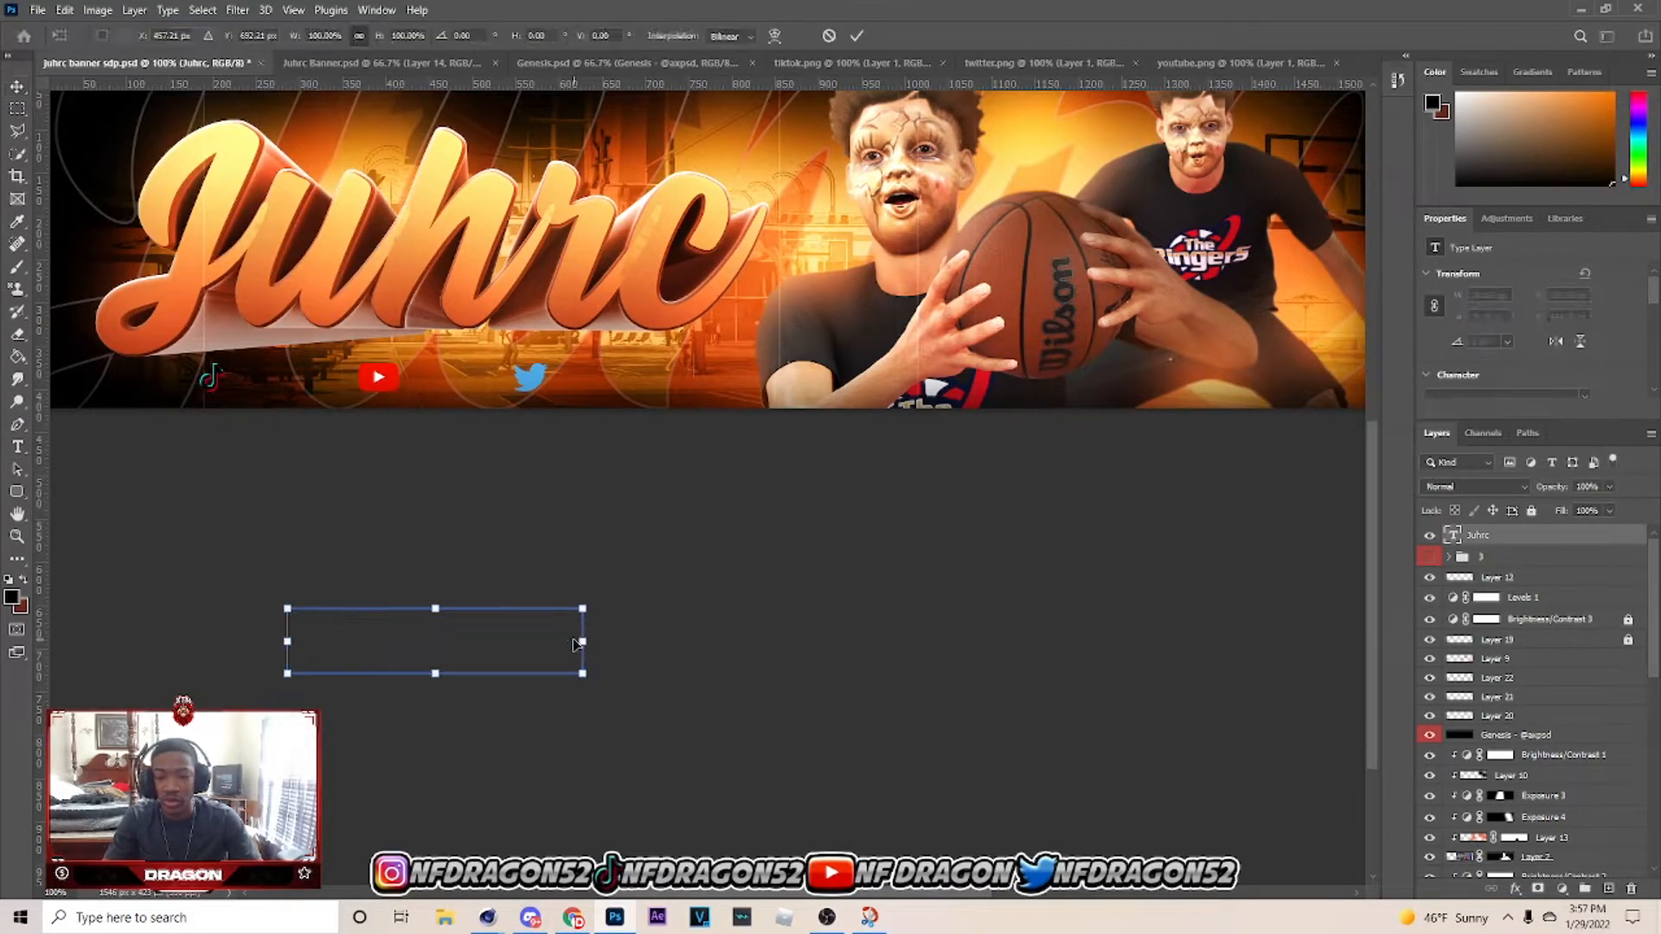
# Scale the new Juhrc text to about 38% and place it between the TikTok and YouTube logos.
pyautogui.hotkey('ctrl', 't')
pyautogui.moveTo(577, 638); pyautogui.dragTo(322, 384)
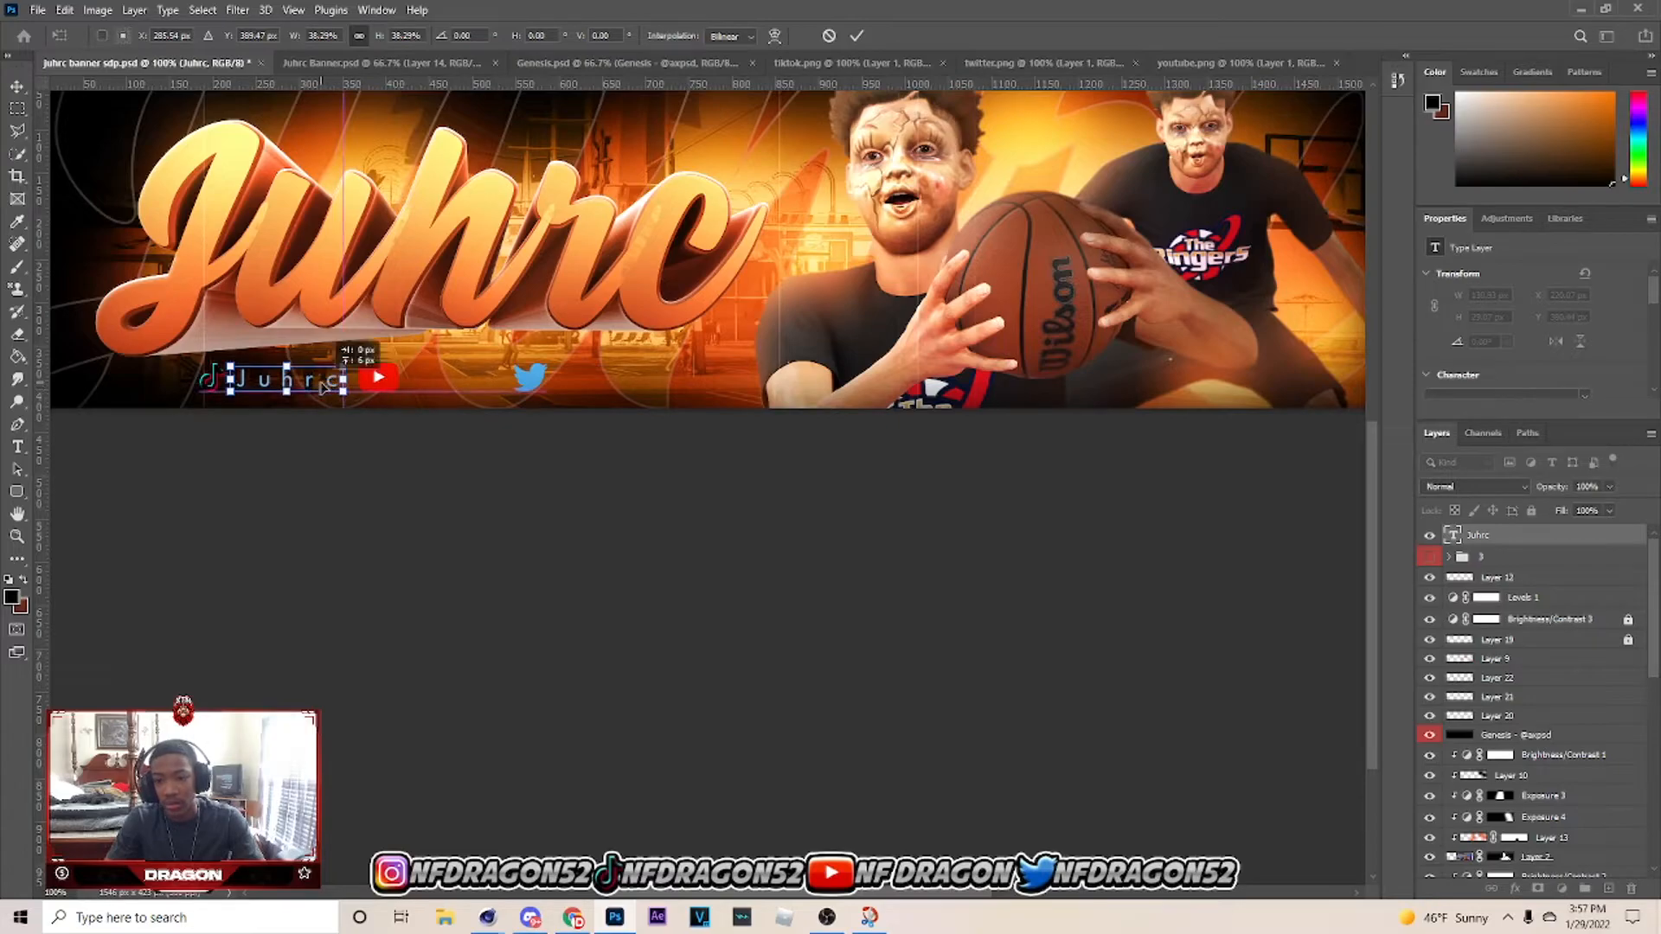
pyautogui.click(861, 36)
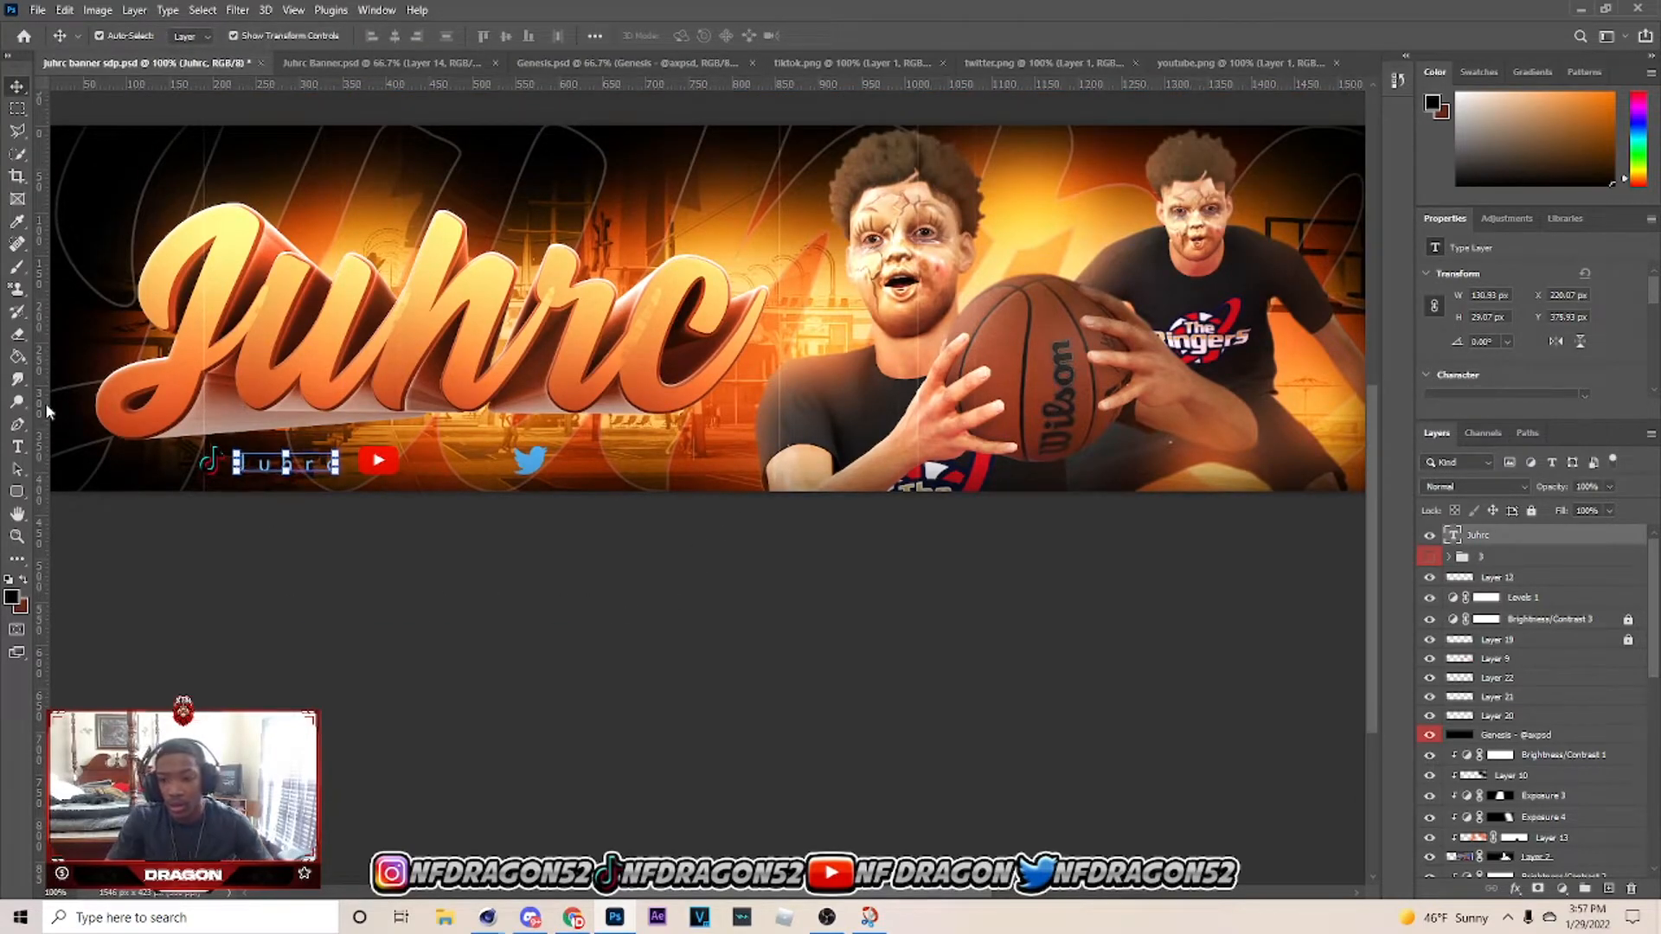
pyautogui.moveTo(284, 467); pyautogui.dragTo(283, 467)
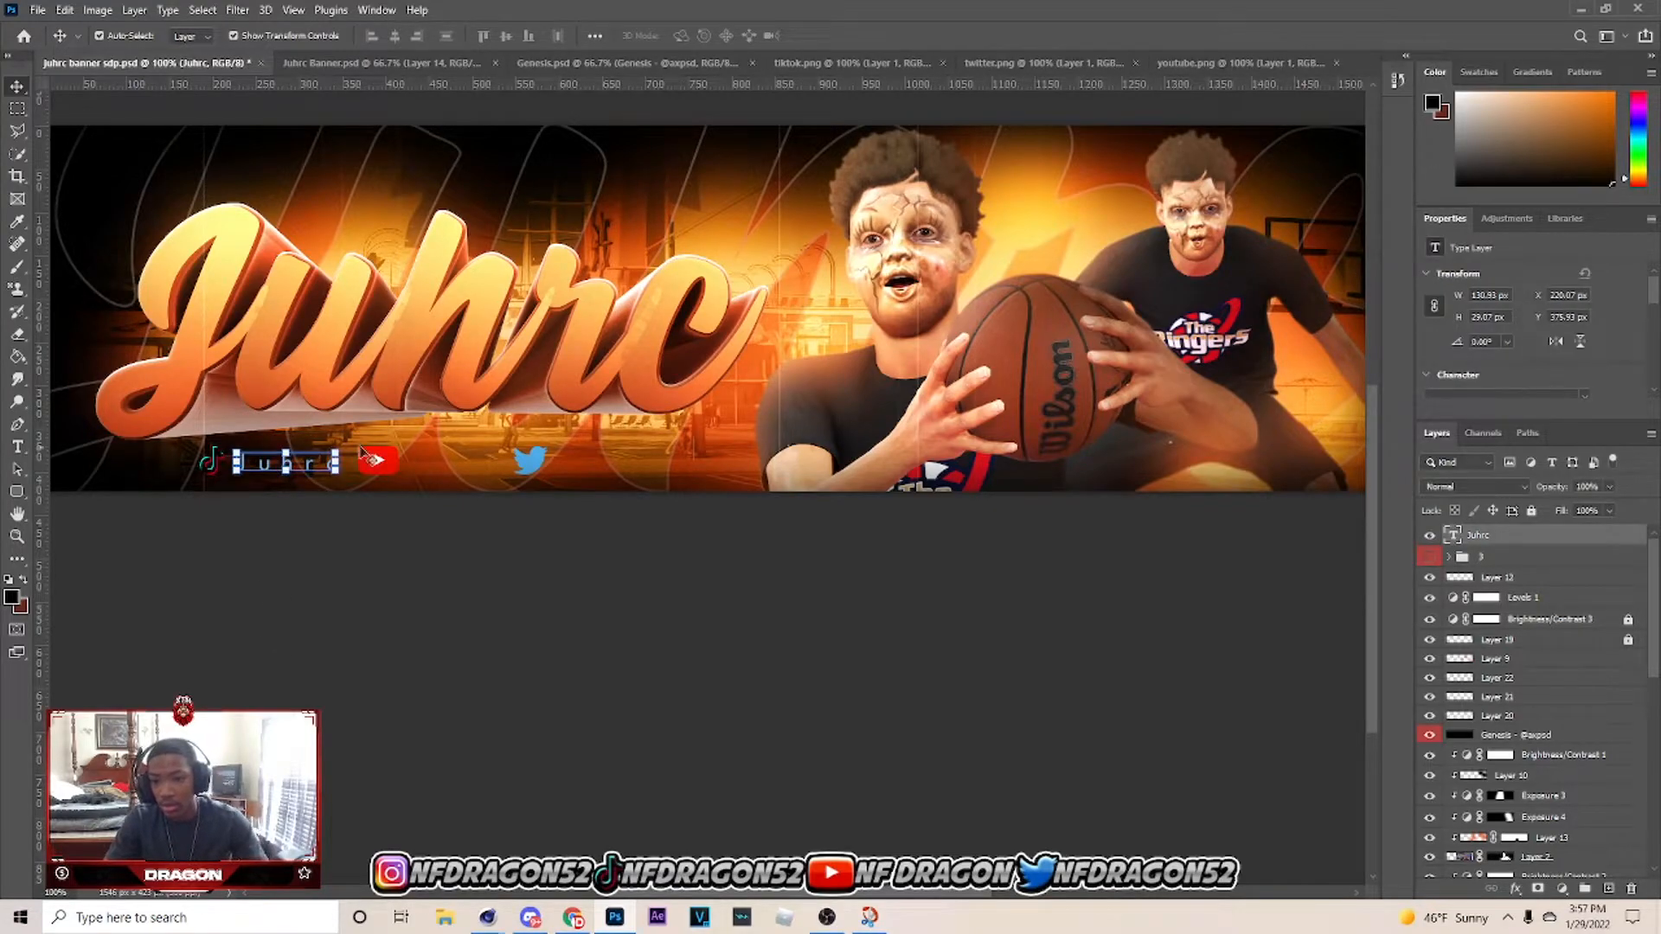
# Recolor the small Juhrc text between the TikTok and YouTube logos to white (ffffff).
pyautogui.click(17, 446)
pyautogui.doubleClick(286, 464)
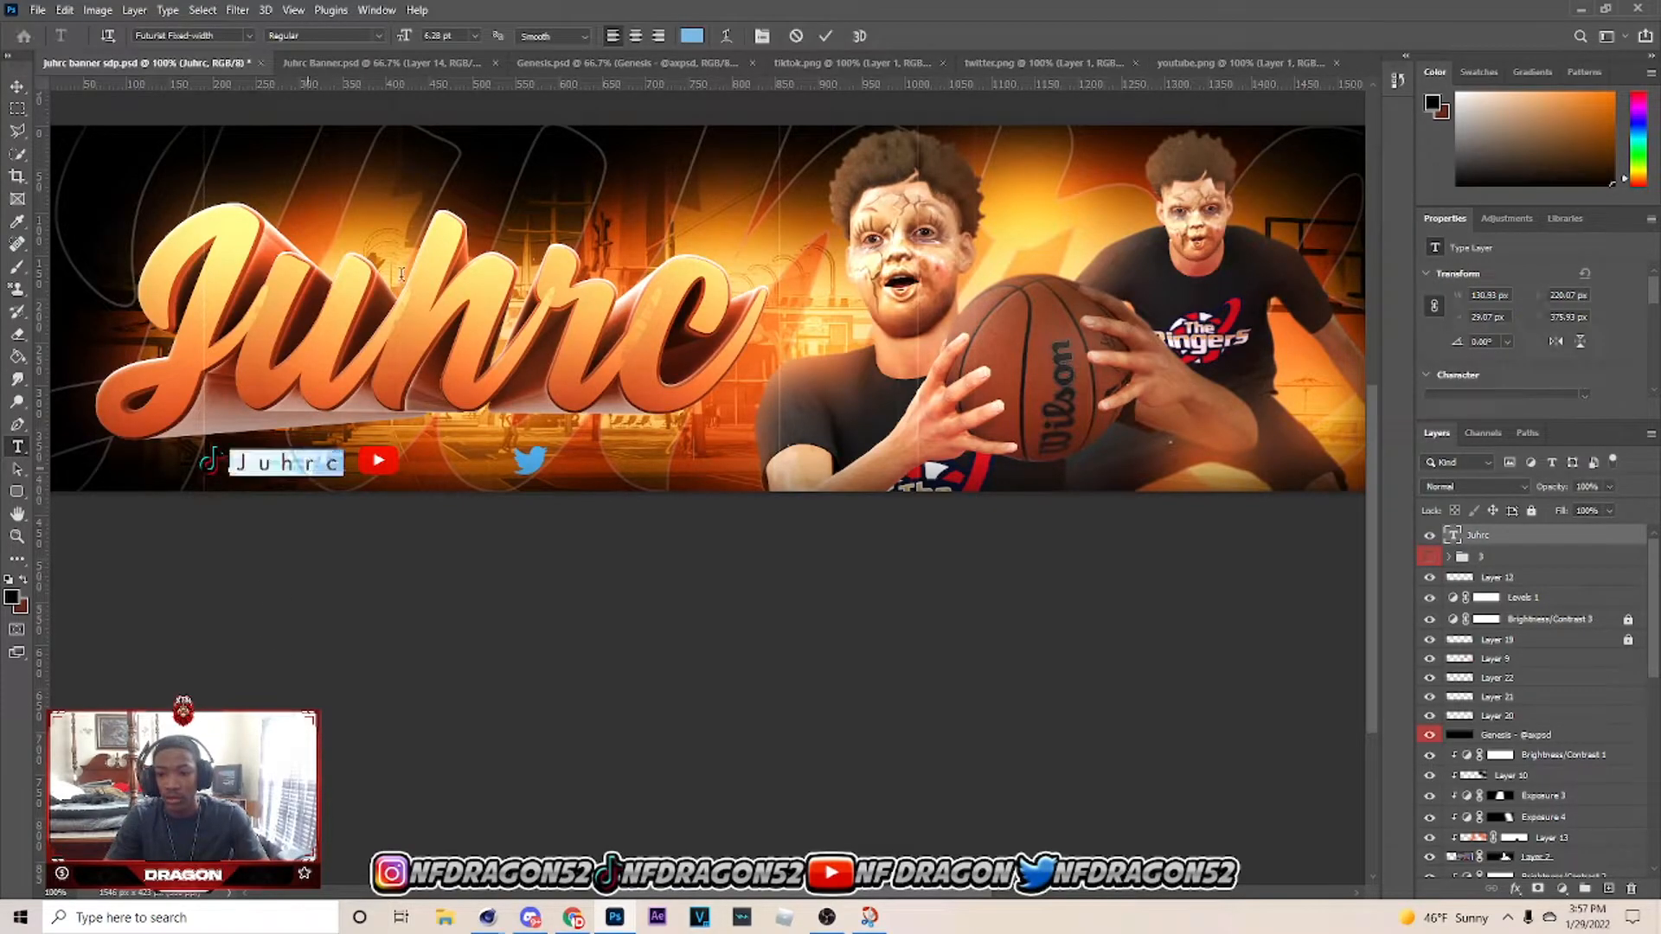
pyautogui.write('ffffff')
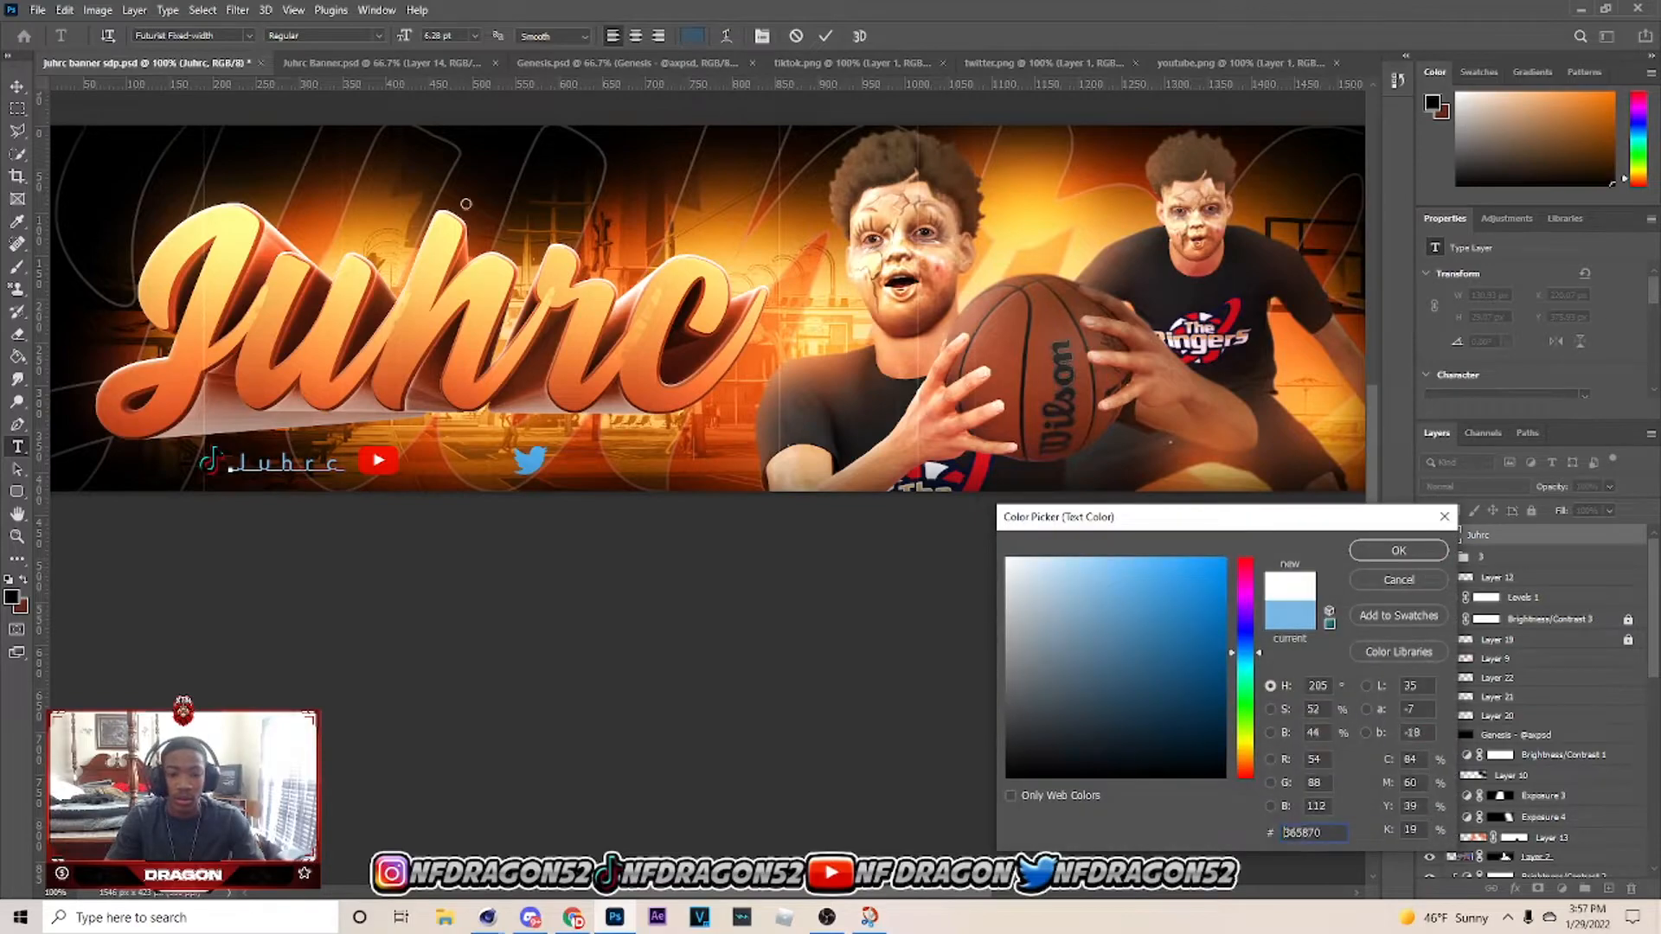
pyautogui.press('Return')
pyautogui.click(16, 85)
pyautogui.click(378, 465)
pyautogui.click(385, 549)
# Duplicate the small Juhrc text, place the copy after the YouTube logo, and shift the Twitter logo to make room for it.
pyautogui.click(325, 467)
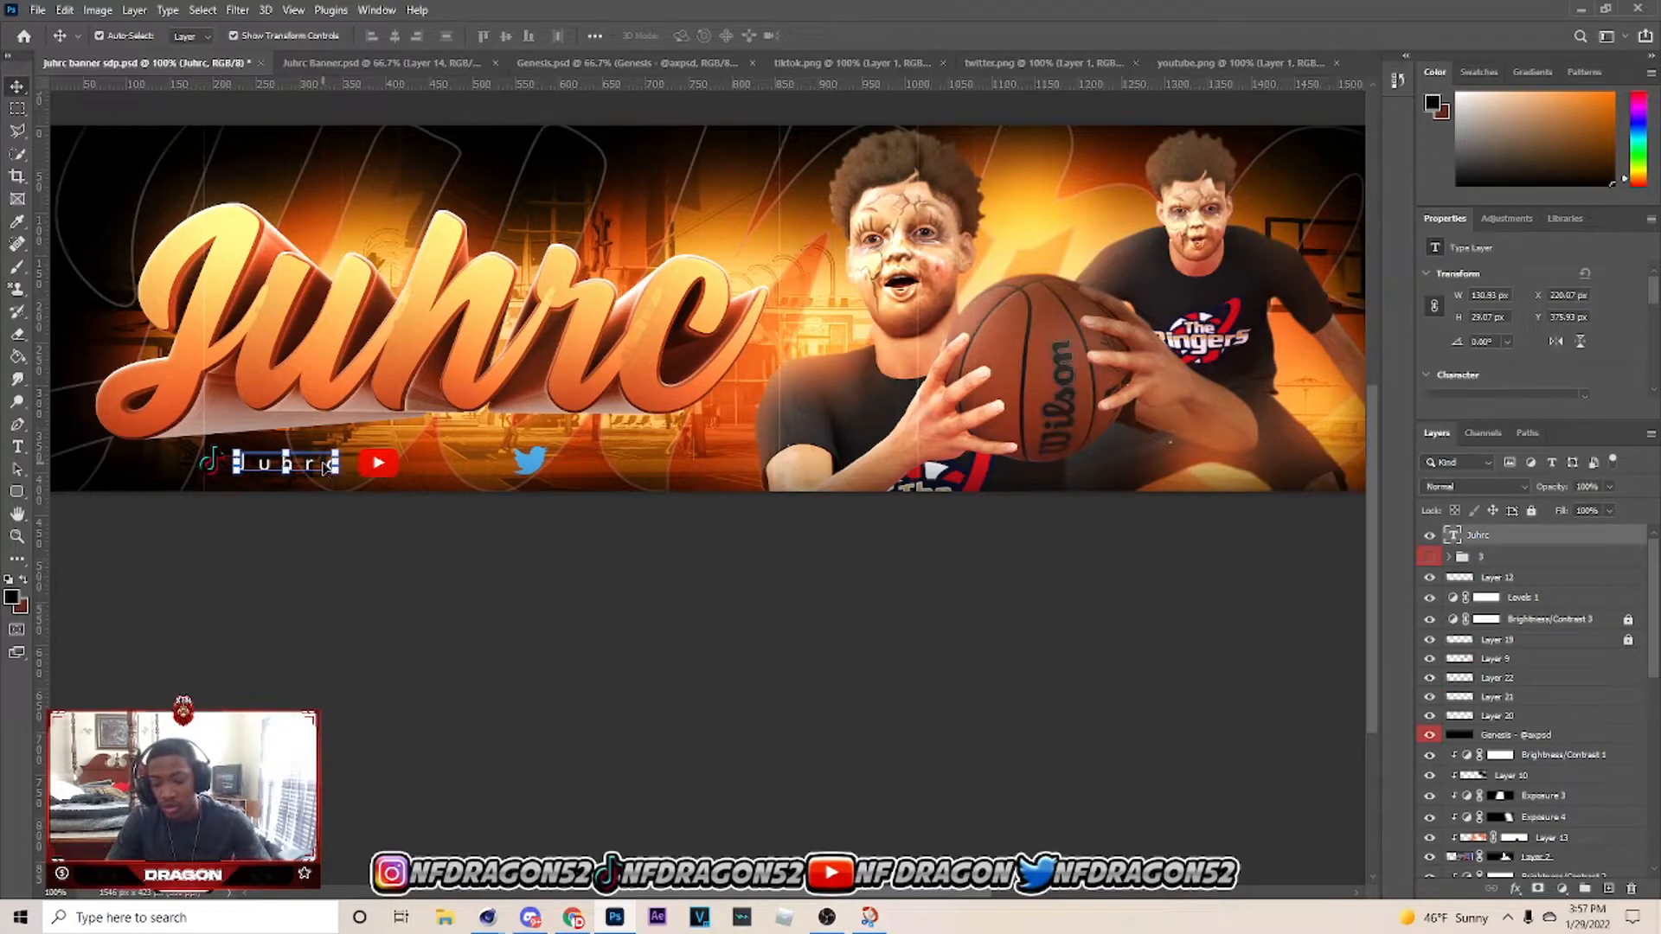
pyautogui.hotkey('ctrl', 'j')
pyautogui.moveTo(317, 467); pyautogui.dragTo(562, 463)
pyautogui.click(535, 462)
pyautogui.moveTo(454, 467); pyautogui.dragTo(379, 469)
pyautogui.moveTo(551, 463); pyautogui.dragTo(563, 471)
# Duplicate the handle text once more, place it after the Twitter logo in the same row, and save the document.
pyautogui.click(493, 472)
pyautogui.hotkey('ctrl', 'j')
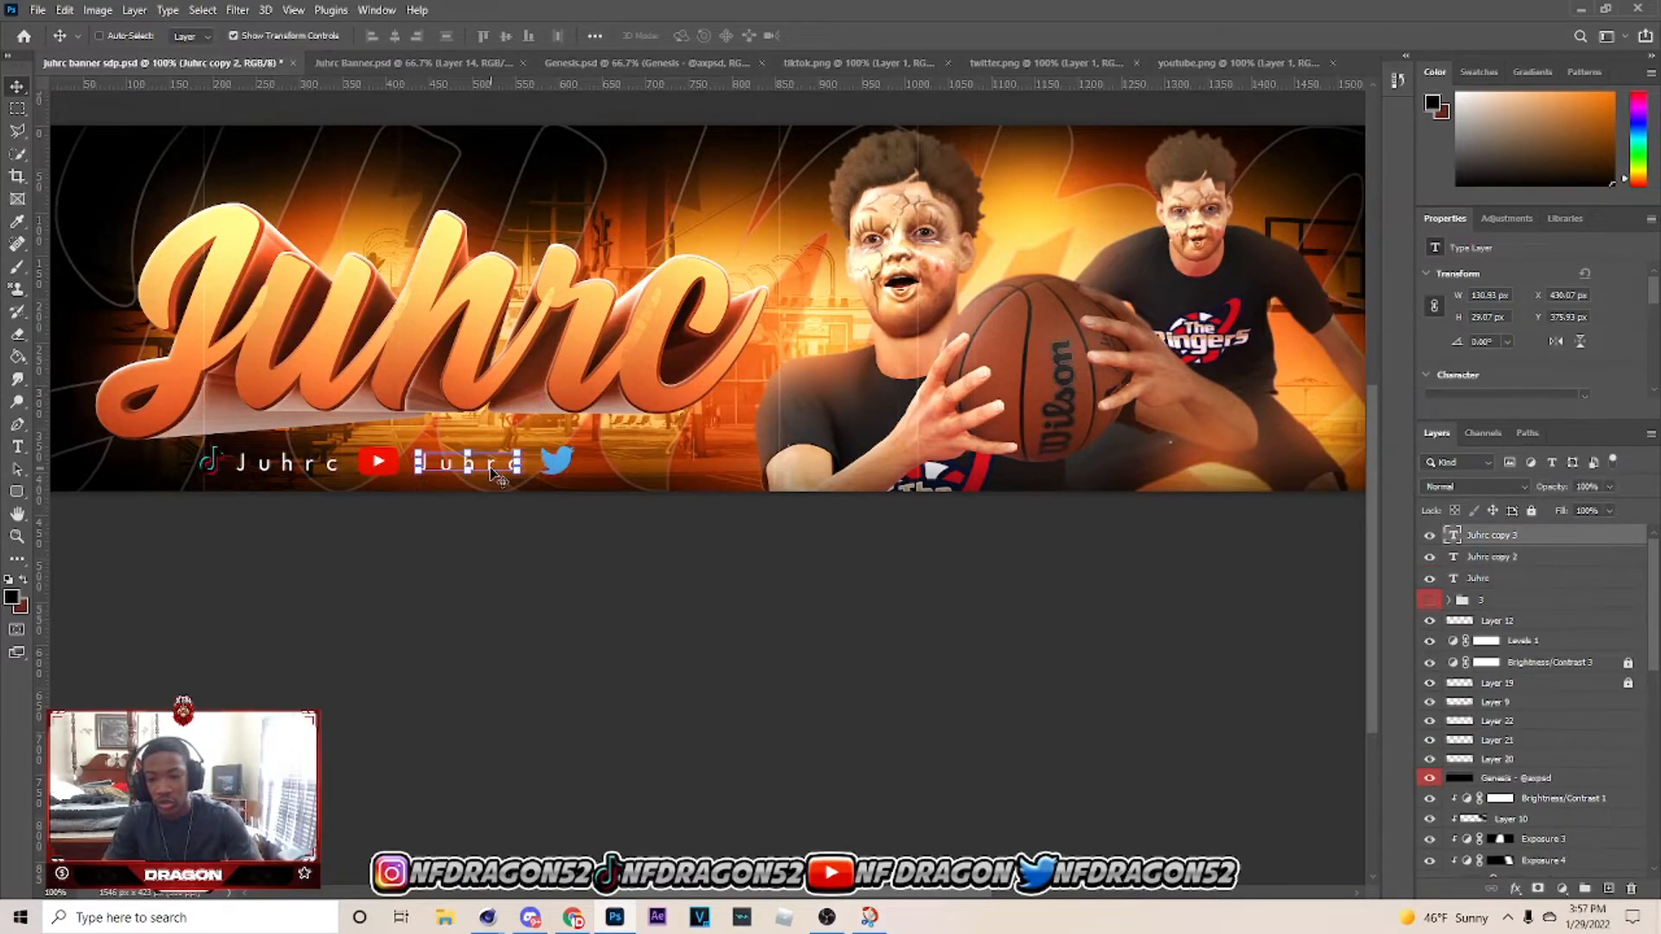
pyautogui.moveTo(490, 470); pyautogui.dragTo(668, 481)
pyautogui.click(680, 524)
pyautogui.hotkey('ctrl', '-')
pyautogui.hotkey('ctrl', 's')
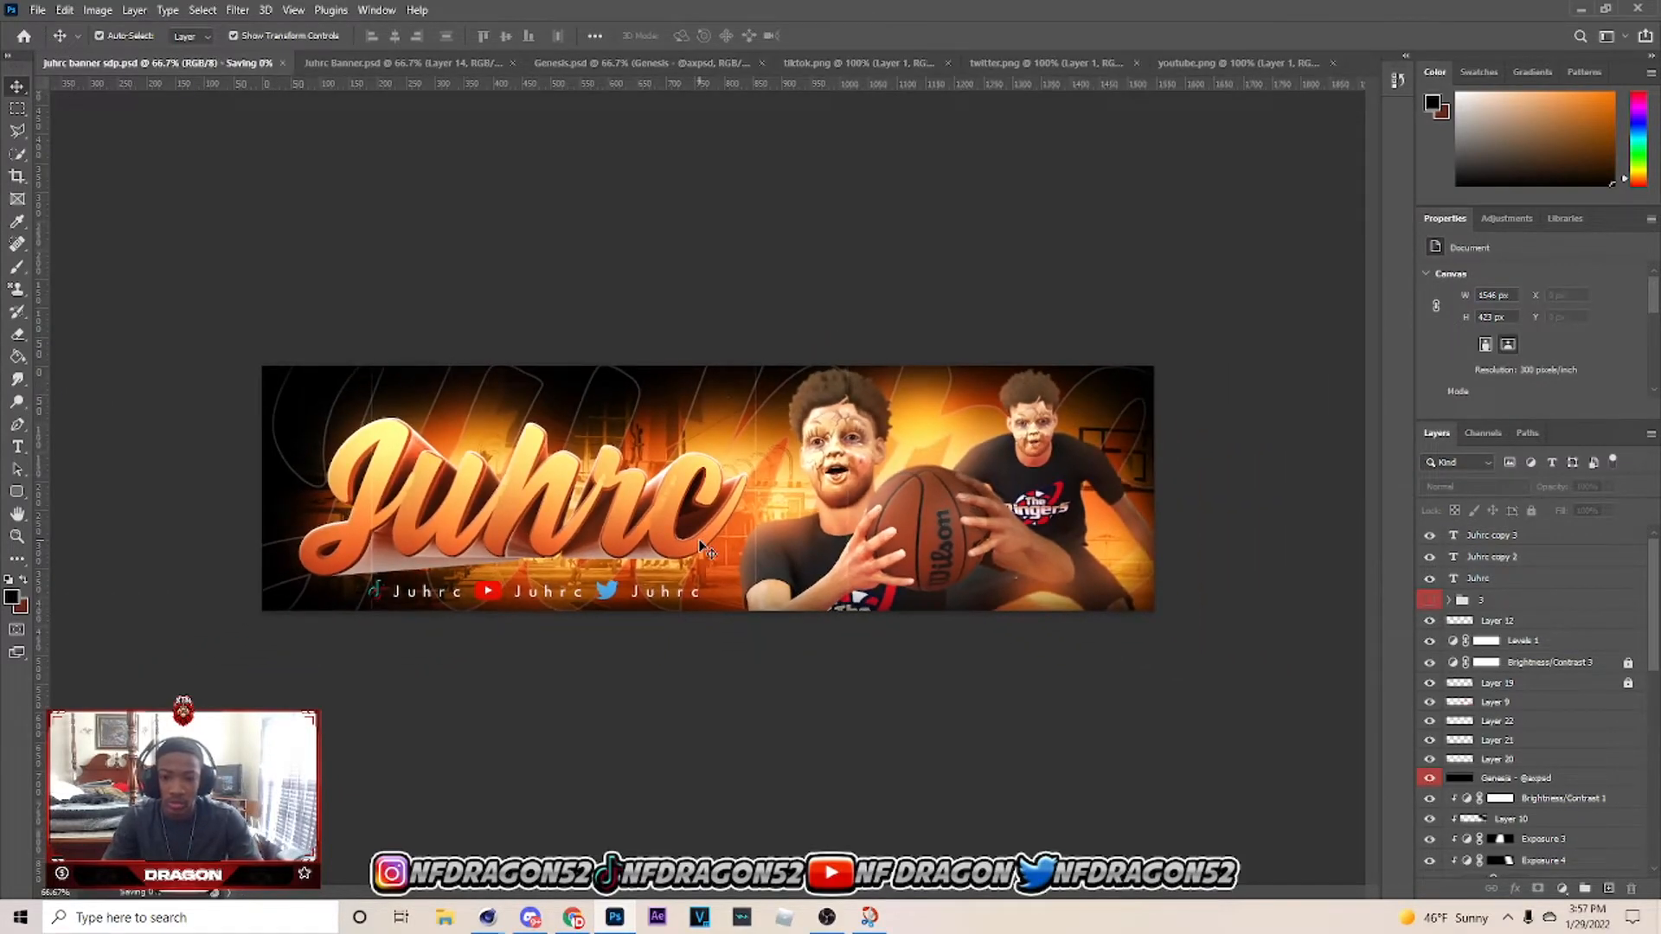
# Move the three small Juhrc text layers down the layer stack to sit between Layer 21 and Layer 20.
pyautogui.click(1519, 577)
pyautogui.keyDown('shift'); pyautogui.click(1515, 538); pyautogui.keyUp('shift')
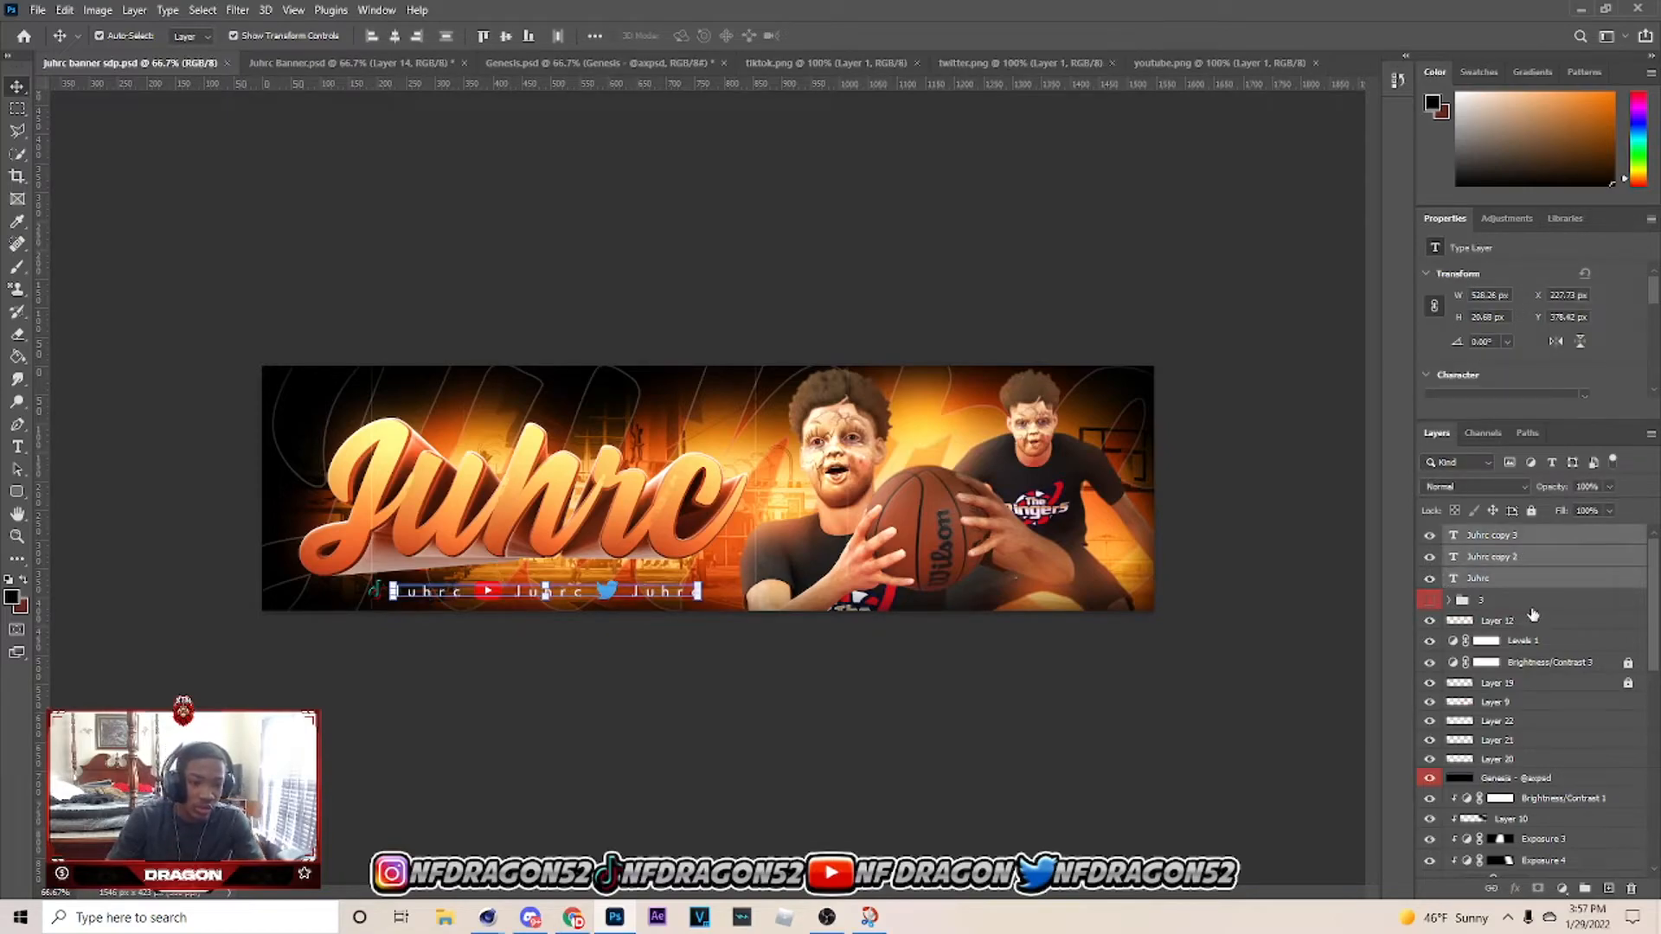
pyautogui.moveTo(1532, 559); pyautogui.dragTo(1495, 742)
# Group the three logo layers, Layer 20, 21 and 22, together with the three handle text layers.
pyautogui.click(1507, 645)
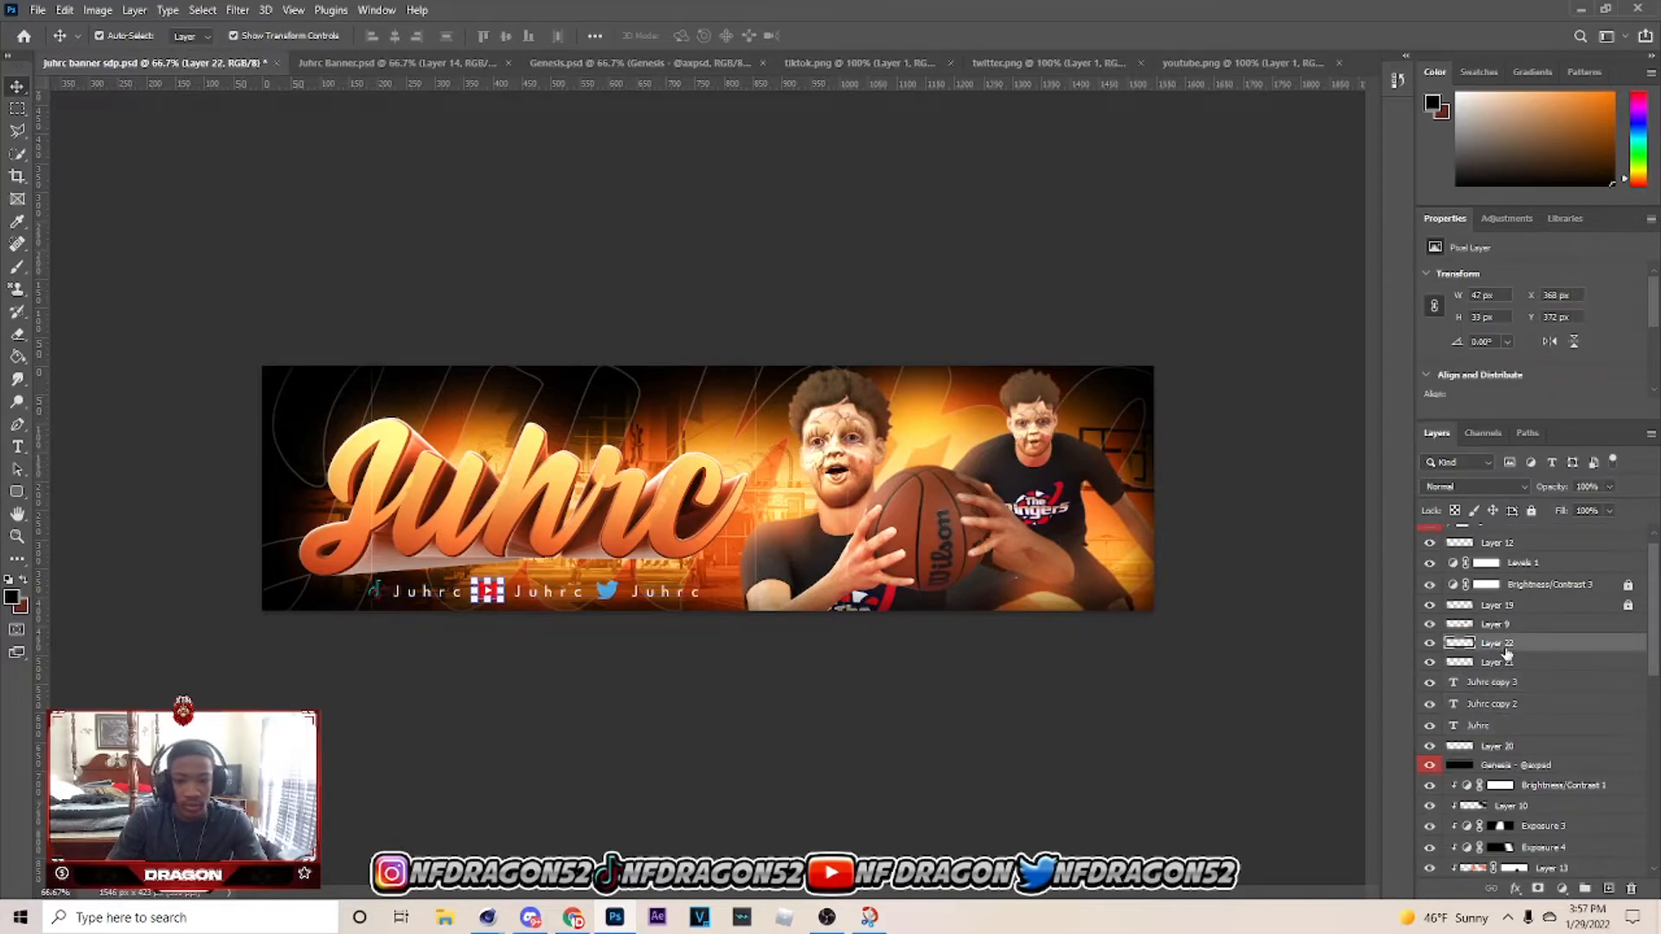
pyautogui.scroll(-1, 1497, 683)
pyautogui.keyDown('shift'); pyautogui.click(1494, 725); pyautogui.keyUp('shift')
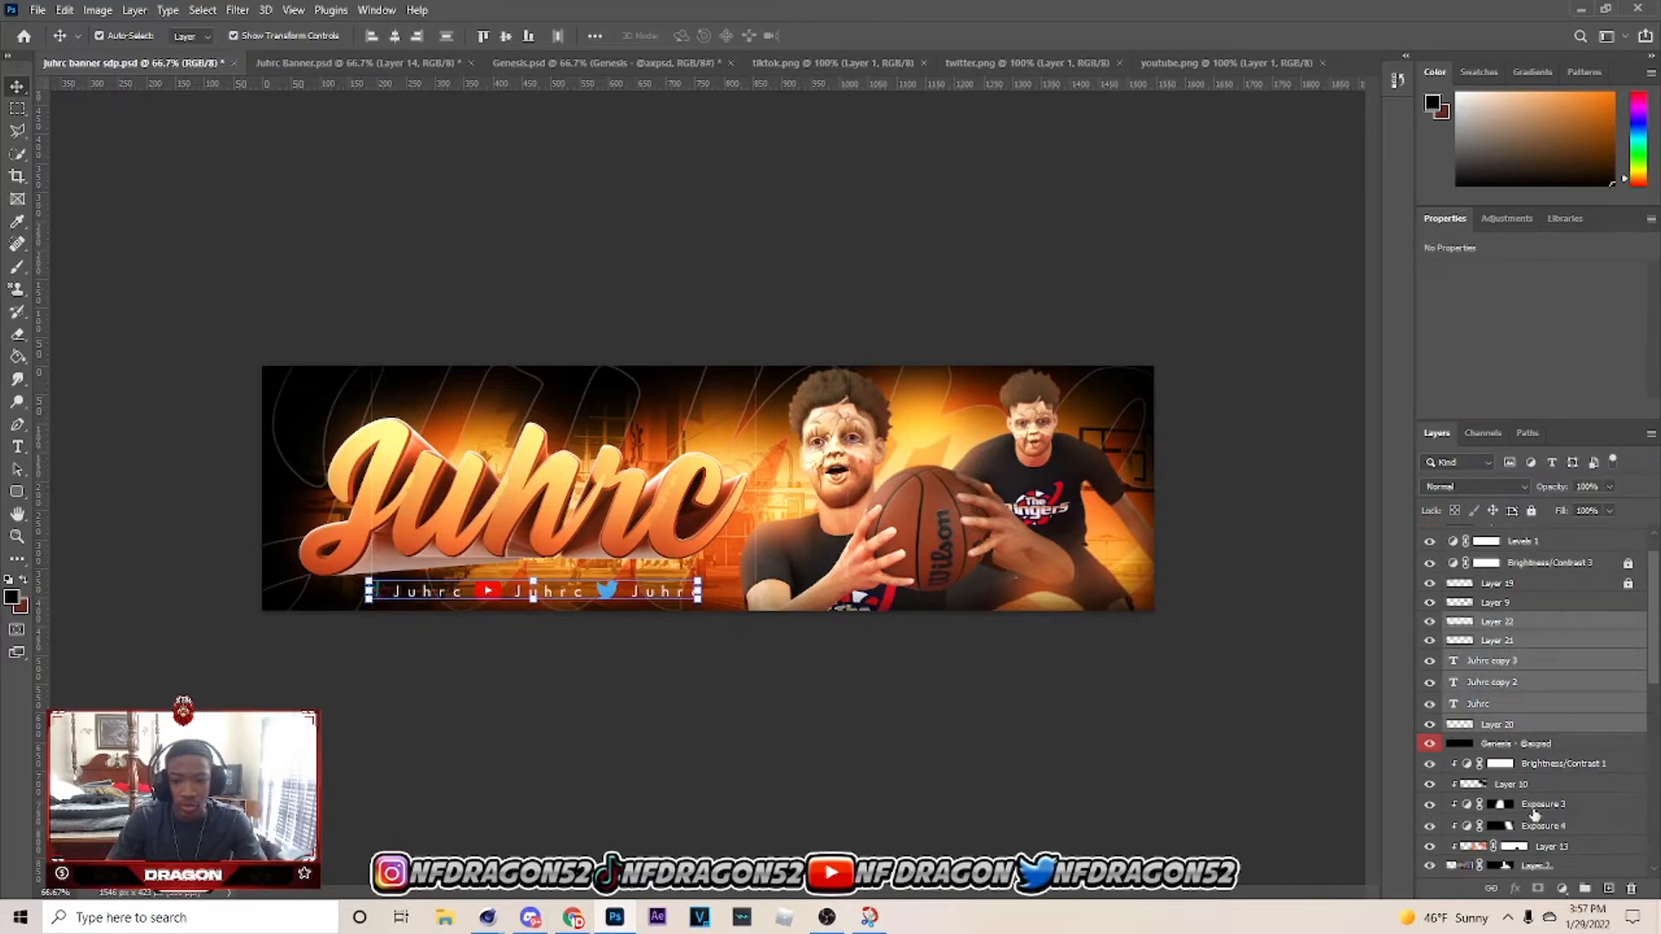
pyautogui.click(1583, 890)
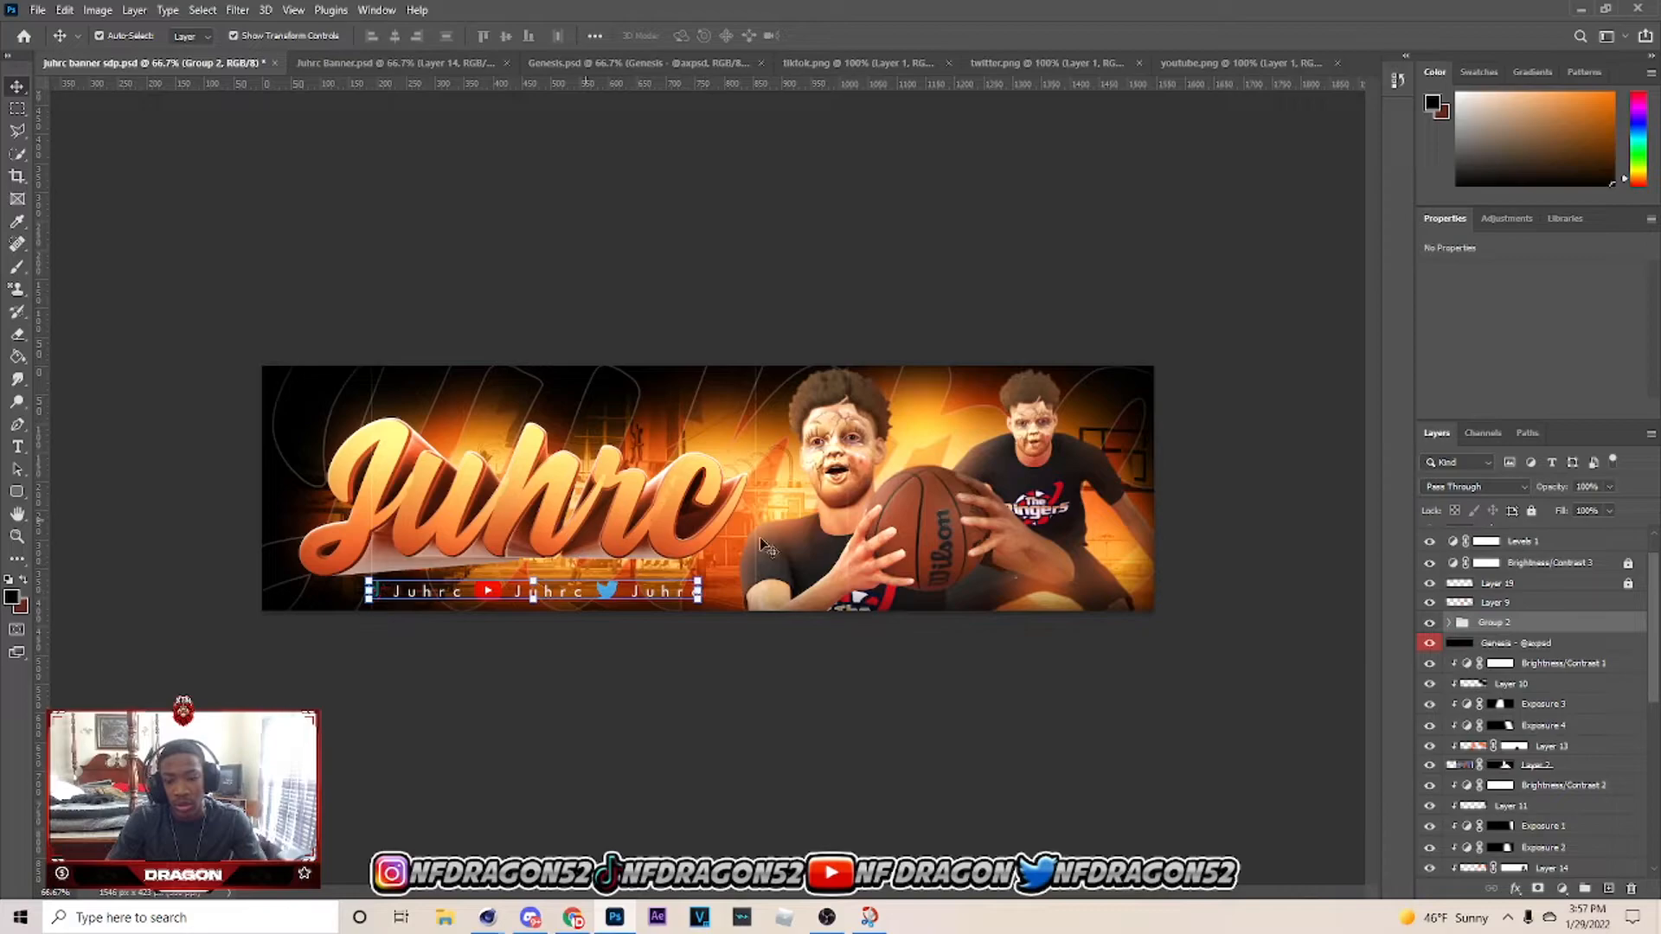
# Place a vertical guide through the horizontal center of the 3D Juhrc text, using Layer 15's transform box as reference.
pyautogui.scroll(-6, 1576, 801)
pyautogui.click(1529, 684)
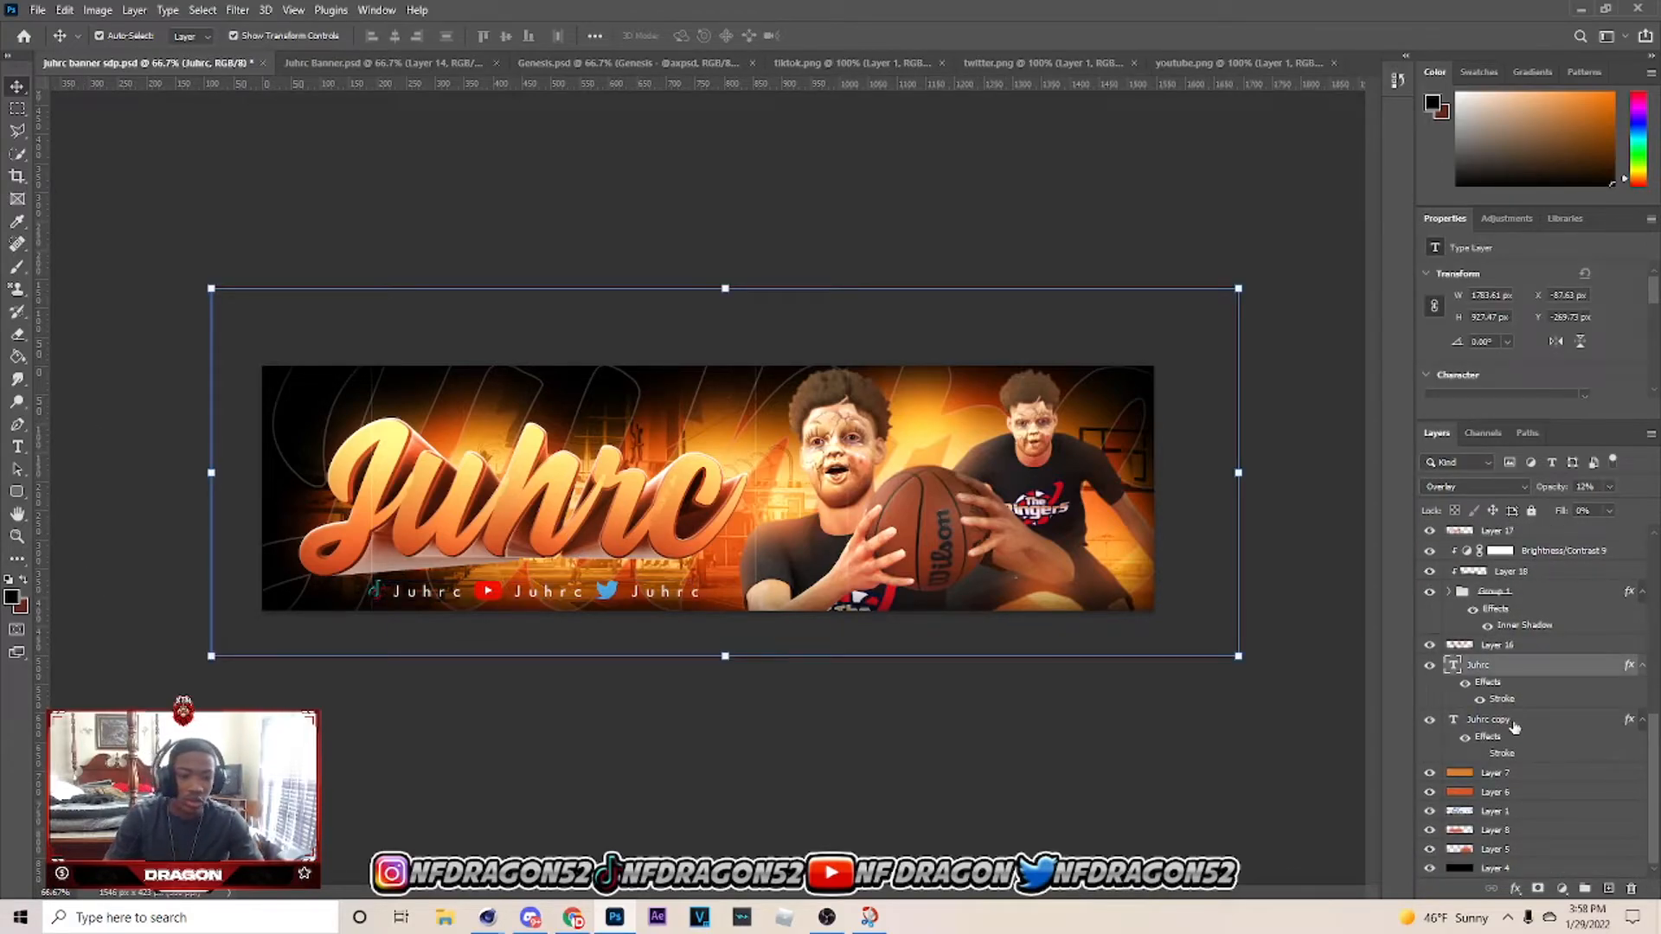
pyautogui.click(1518, 722)
pyautogui.click(1449, 593)
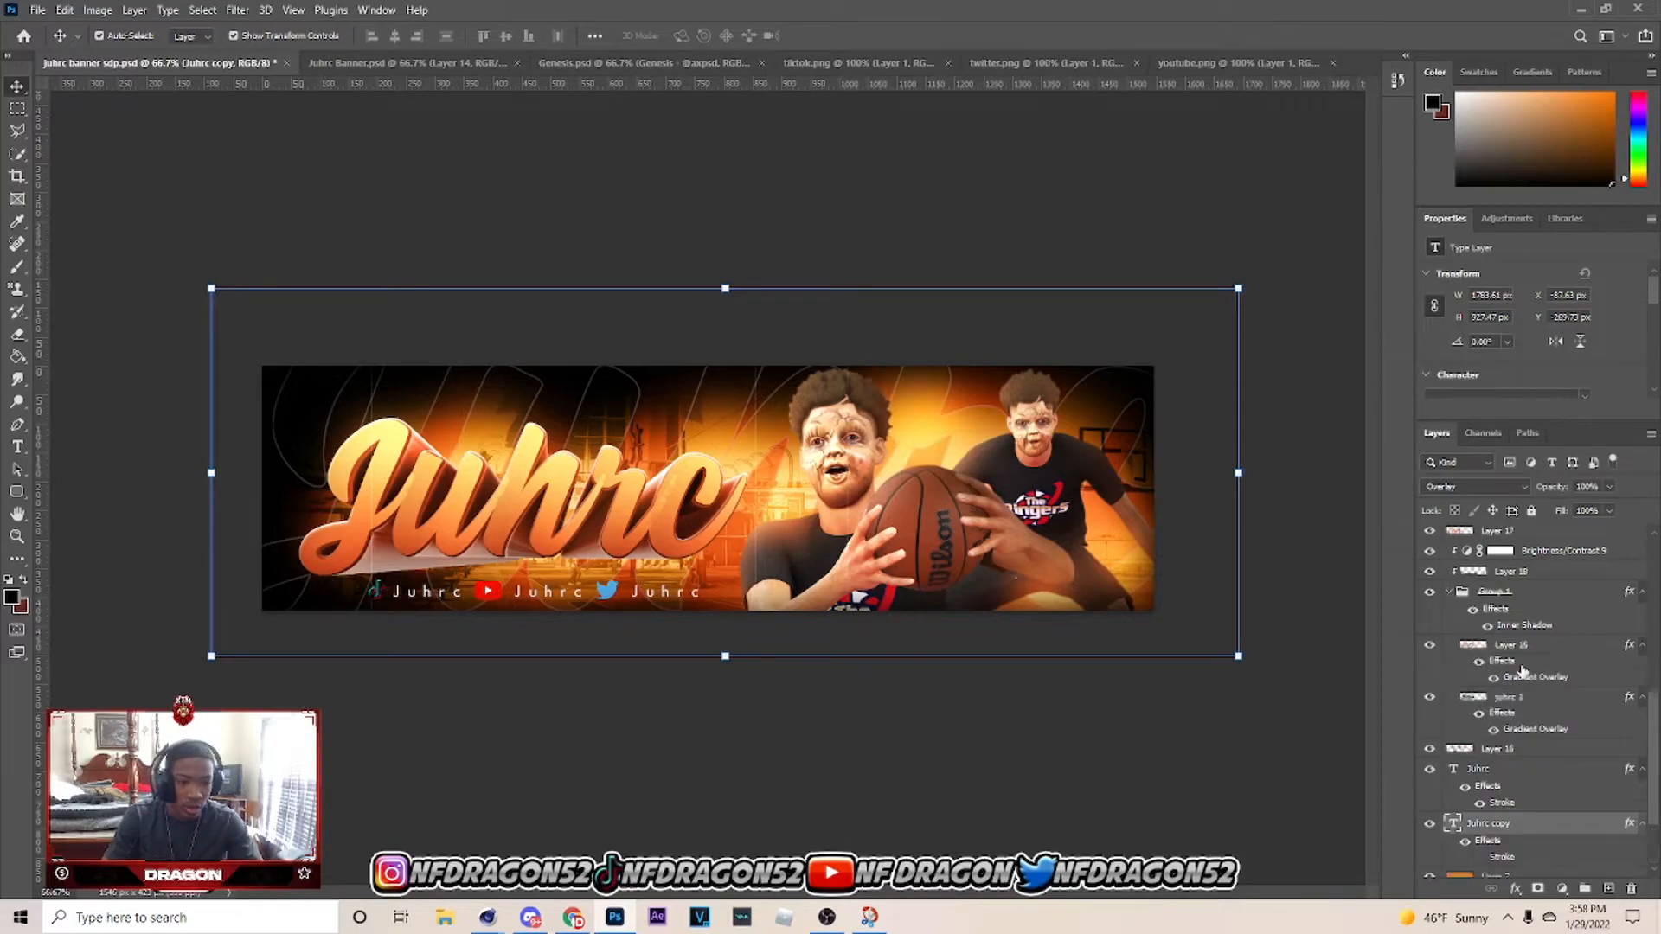
pyautogui.click(1524, 647)
pyautogui.moveTo(39, 519); pyautogui.dragTo(523, 519)
pyautogui.hotkey('ctrl', 't')
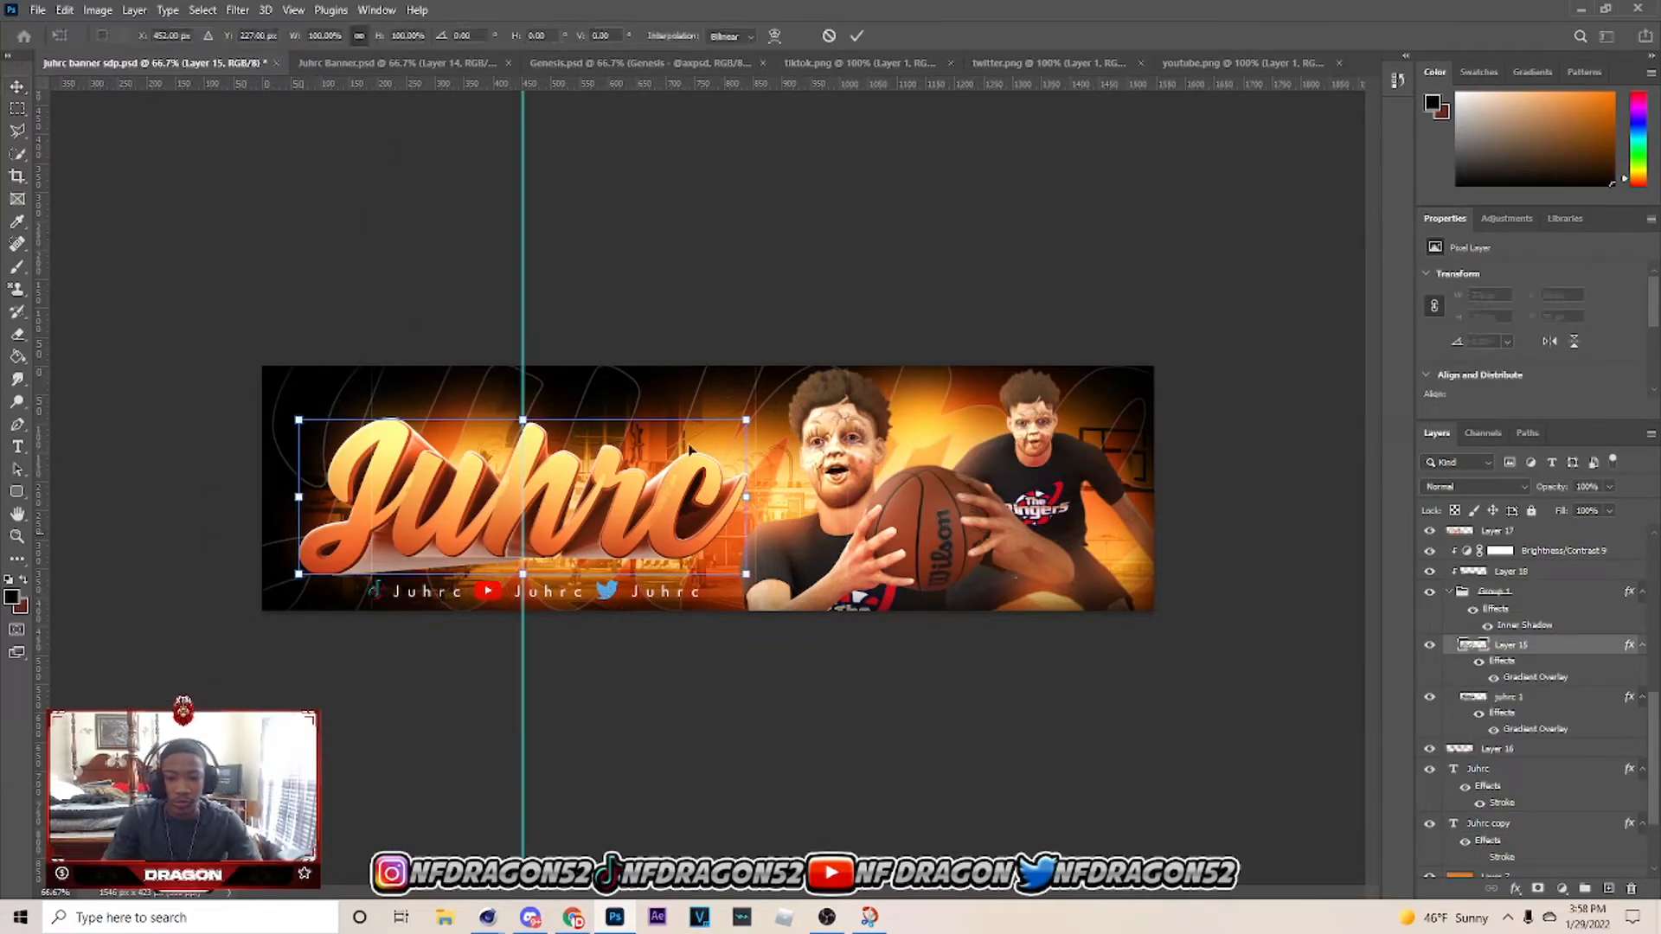
pyautogui.click(827, 37)
# Move the logo and handle group (Group 2) to center it on the guide, at about X 451.5 px.
pyautogui.scroll(10, 1497, 761)
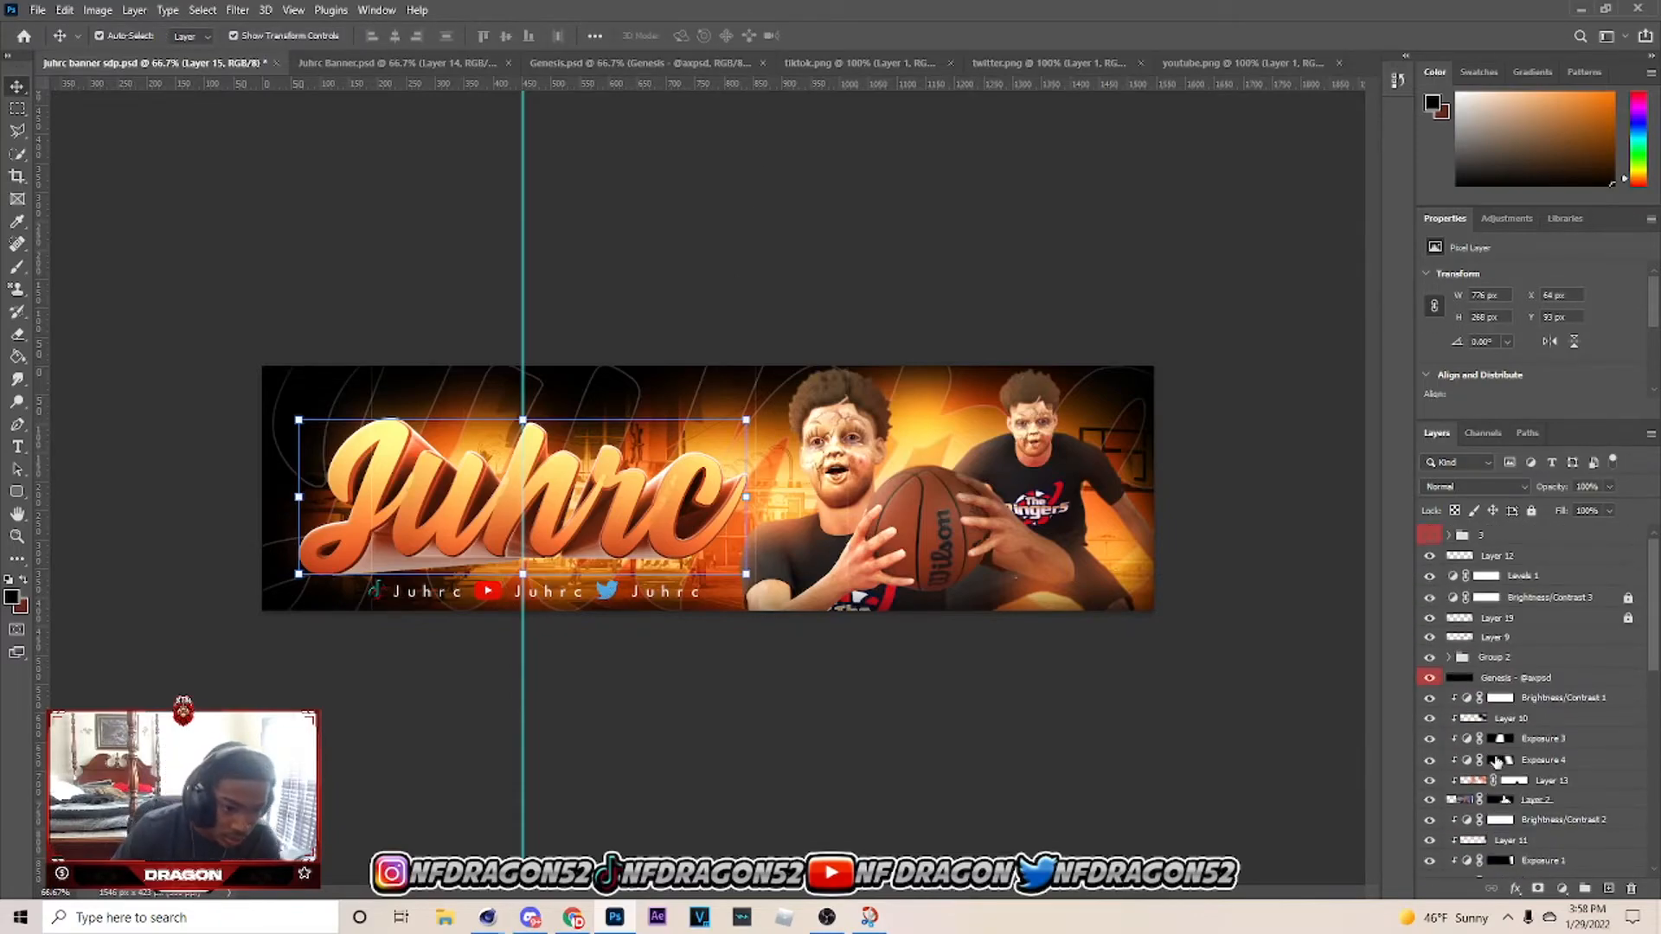
pyautogui.click(1510, 659)
pyautogui.moveTo(667, 595); pyautogui.dragTo(657, 592)
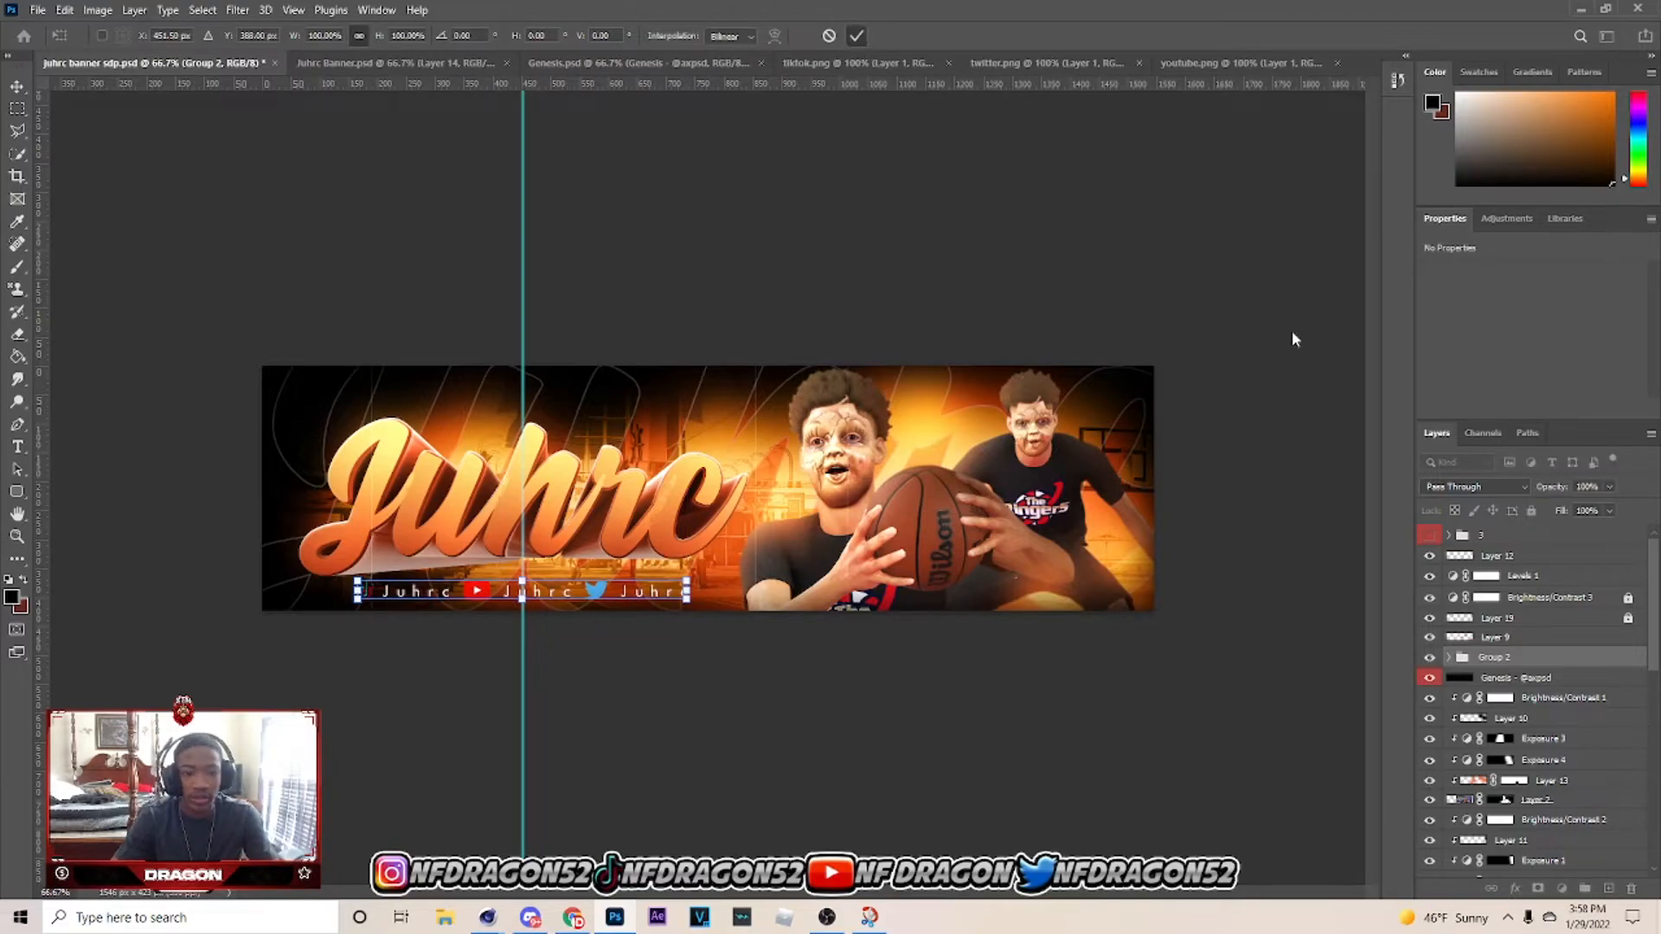
# Add a black drop shadow to Group 2 with 49% opacity, 90° angle, 3 px distance and 10 px size.
pyautogui.rightClick(1501, 664)
pyautogui.click(1476, 205)
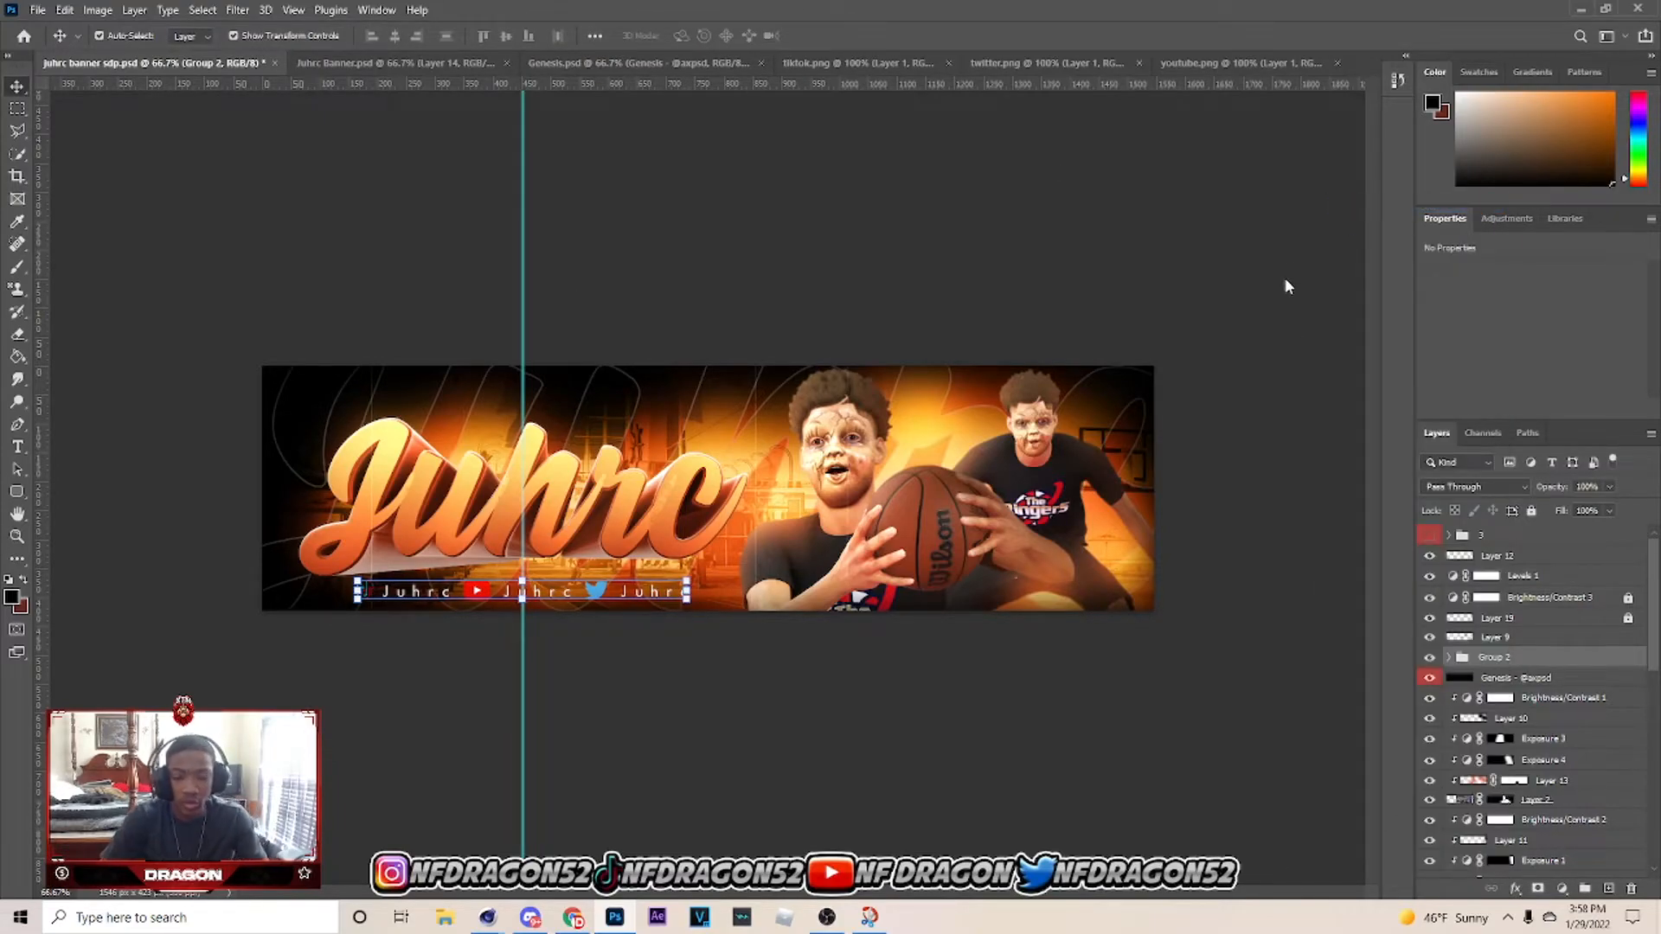
pyautogui.click(1008, 447)
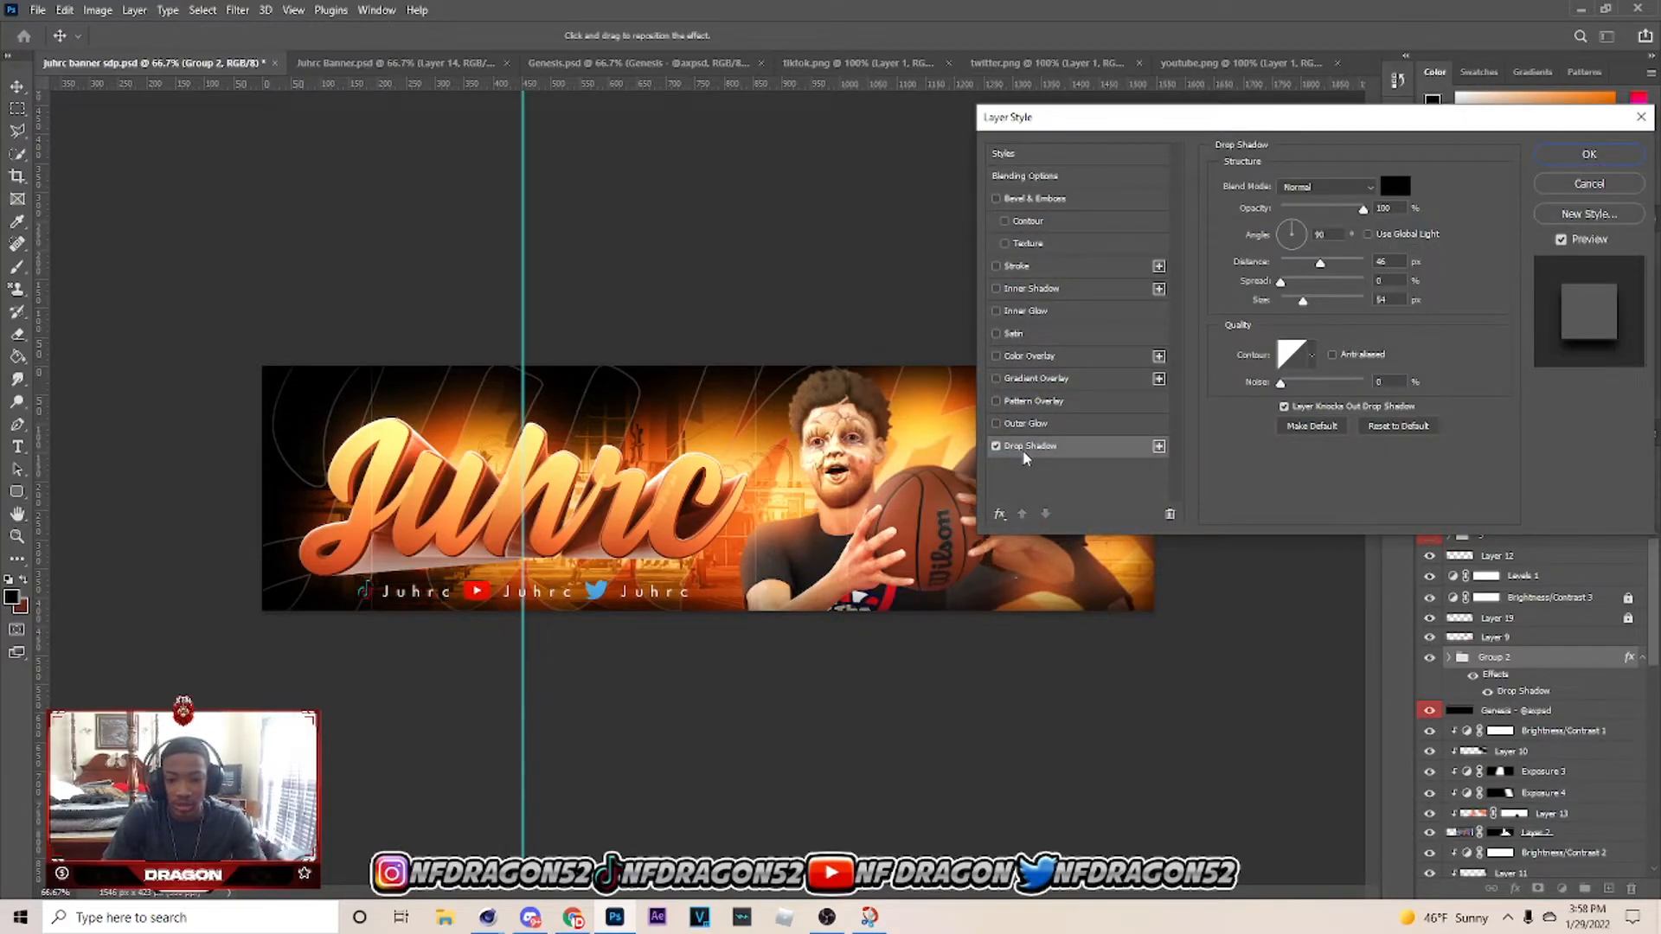
pyautogui.hotkey('ctrl', '+')
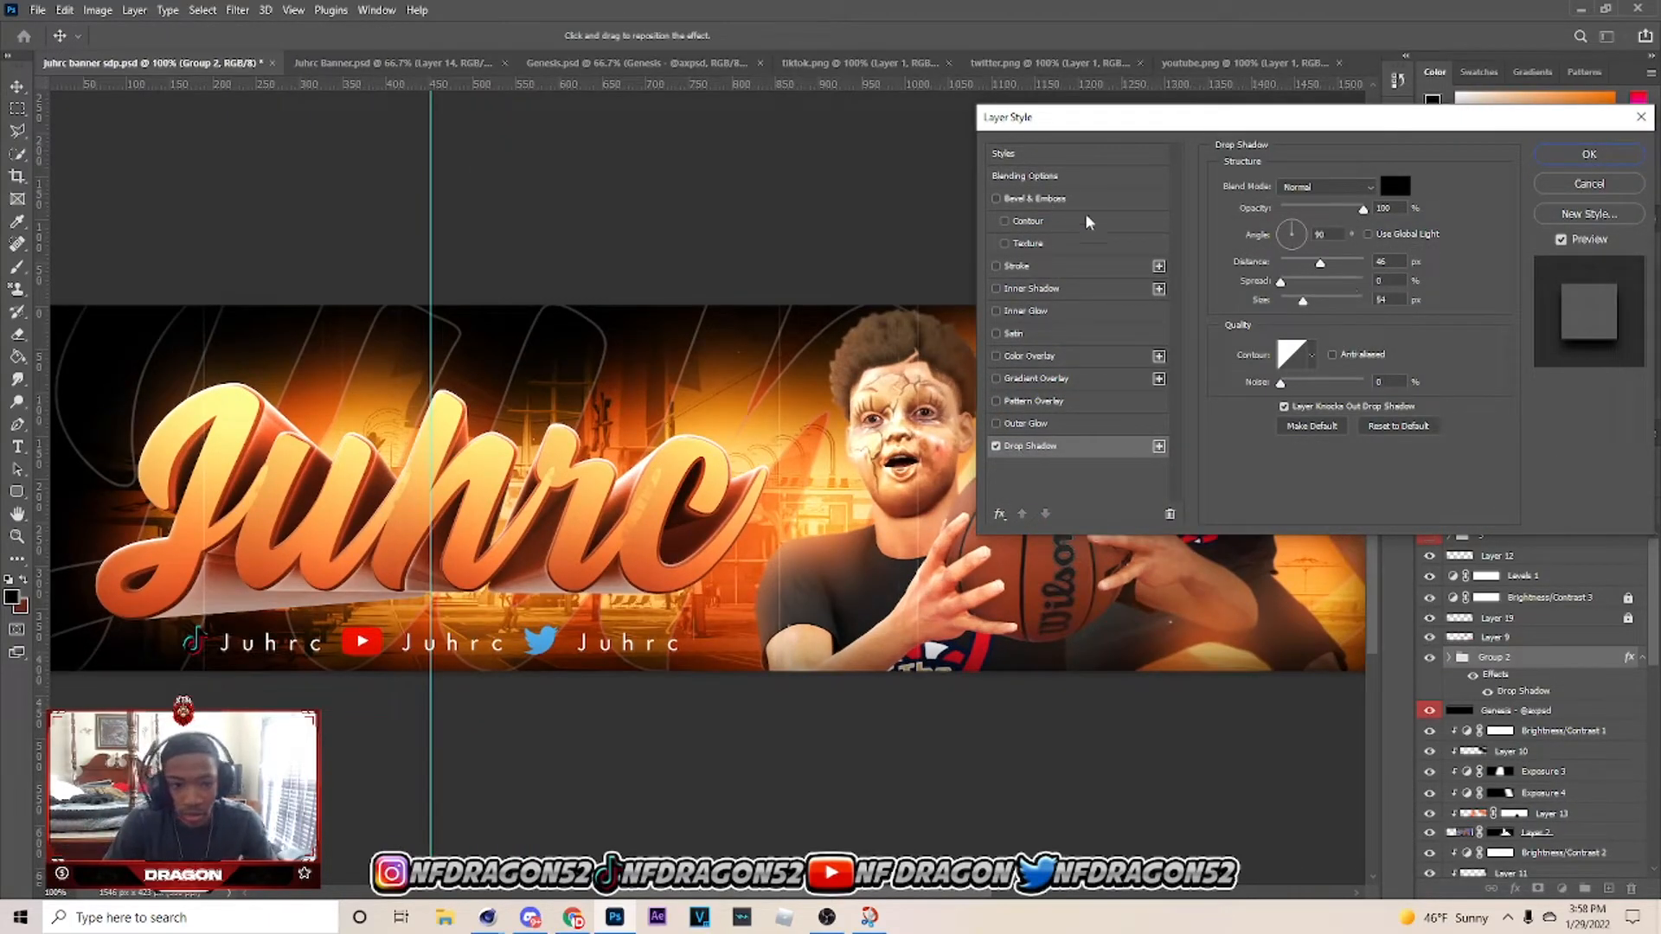
pyautogui.moveTo(1303, 301)
pyautogui.mouseDown()
pyautogui.moveTo(1284, 302)
pyautogui.moveTo(1312, 262)
pyautogui.moveTo(1283, 262)
pyautogui.moveTo(1290, 300)
pyautogui.mouseUp()
pyautogui.moveTo(1318, 210); pyautogui.dragTo(1321, 209)
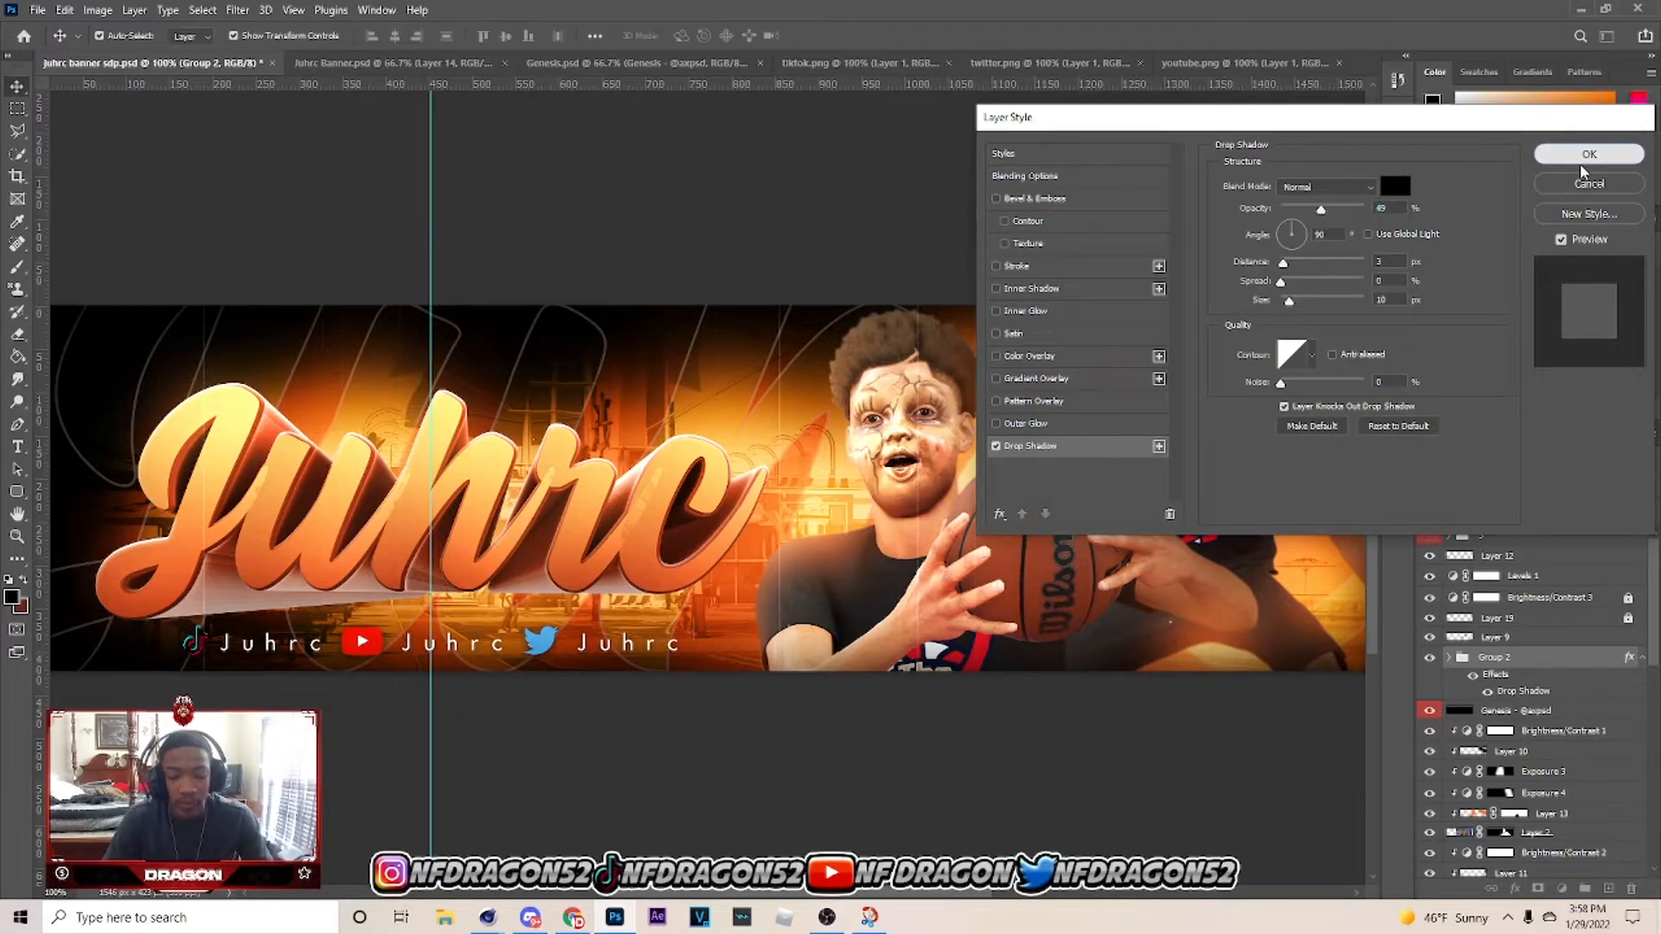
pyautogui.click(1589, 156)
# Remove the vertical guide from the canvas and save the document.
pyautogui.hotkey('ctrl', '-')
pyautogui.hotkey('ctrl', 's')
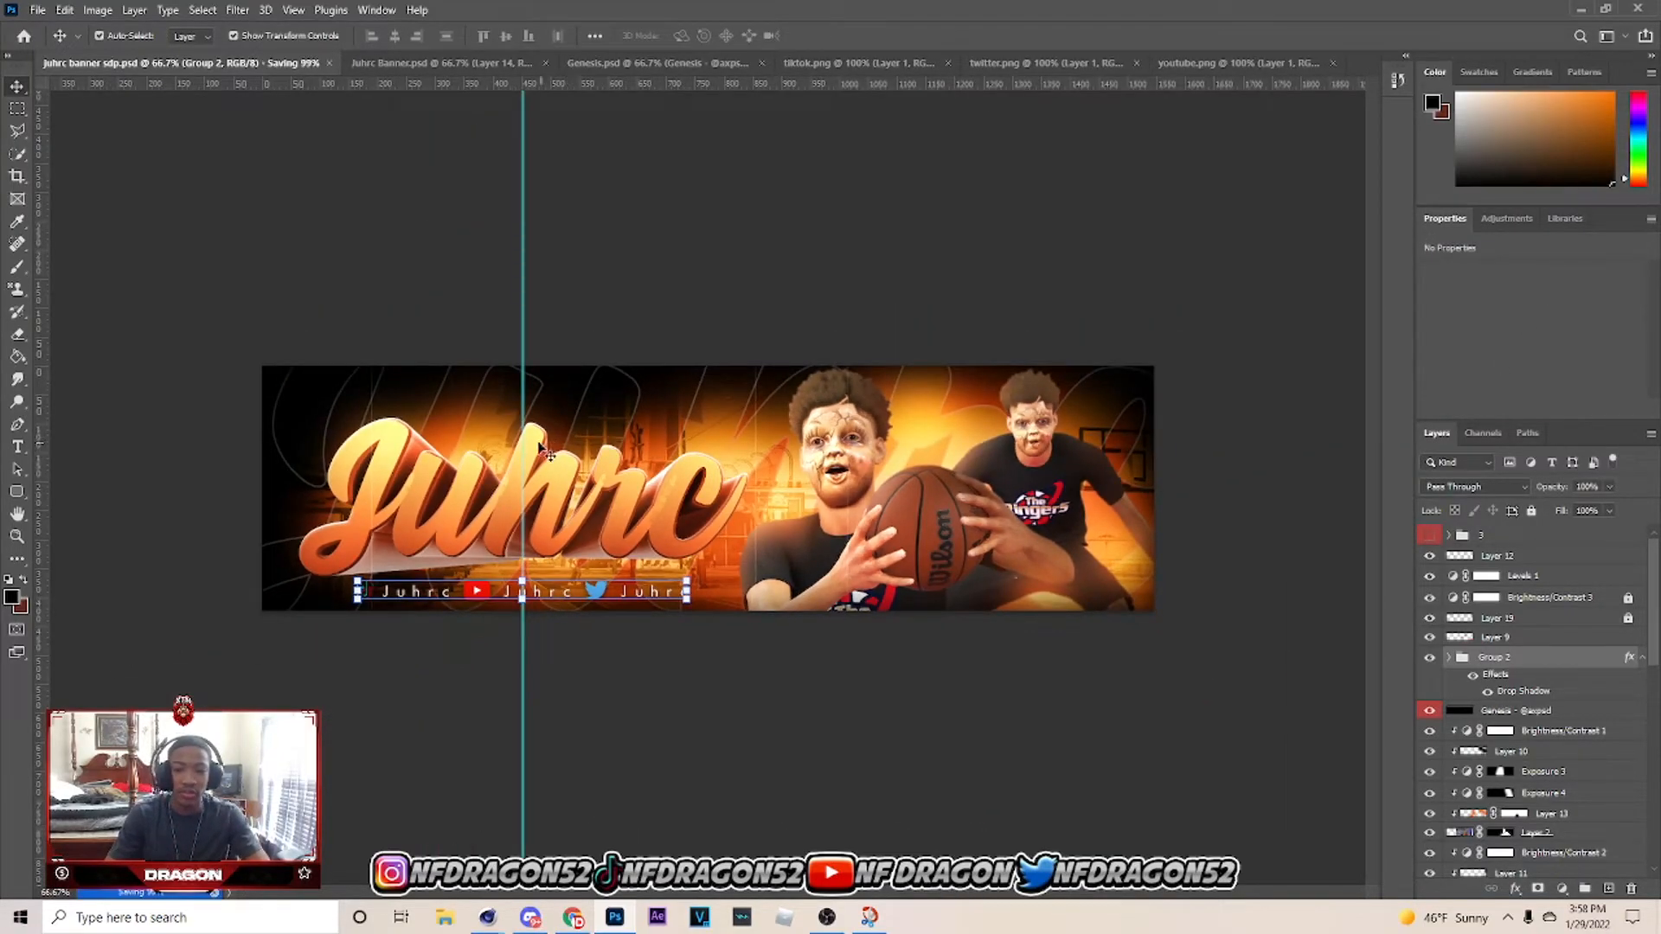
pyautogui.moveTo(523, 441); pyautogui.dragTo(597, 62)
pyautogui.click(826, 188)
pyautogui.hotkey('ctrl', 's')
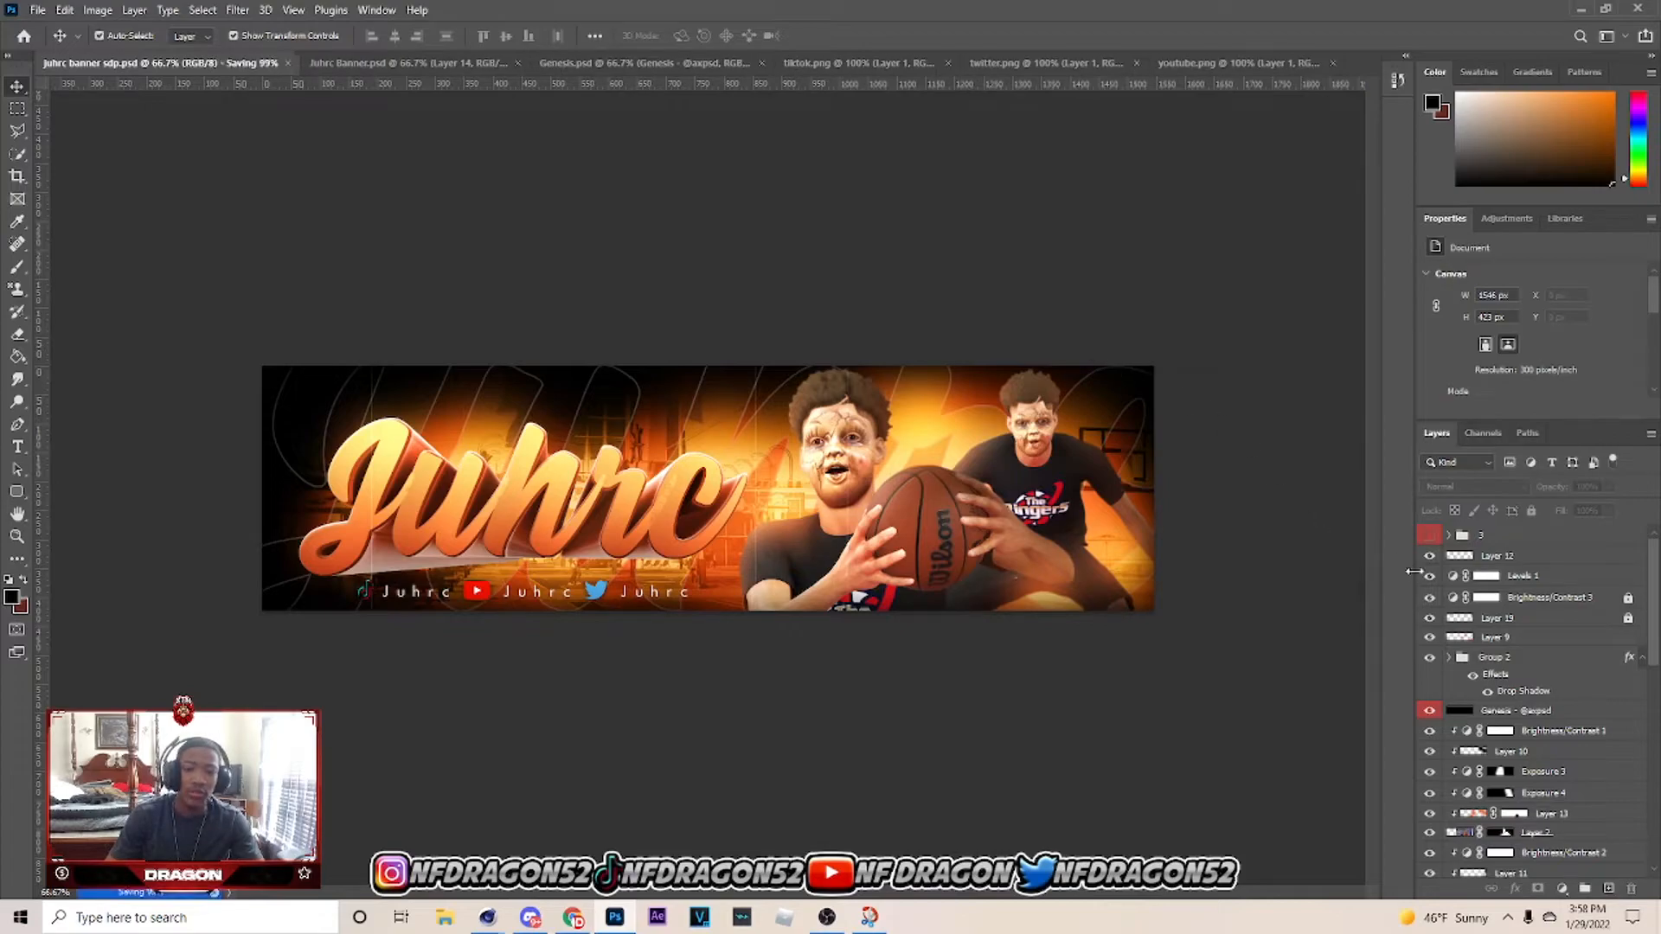
pyautogui.click(1431, 535)
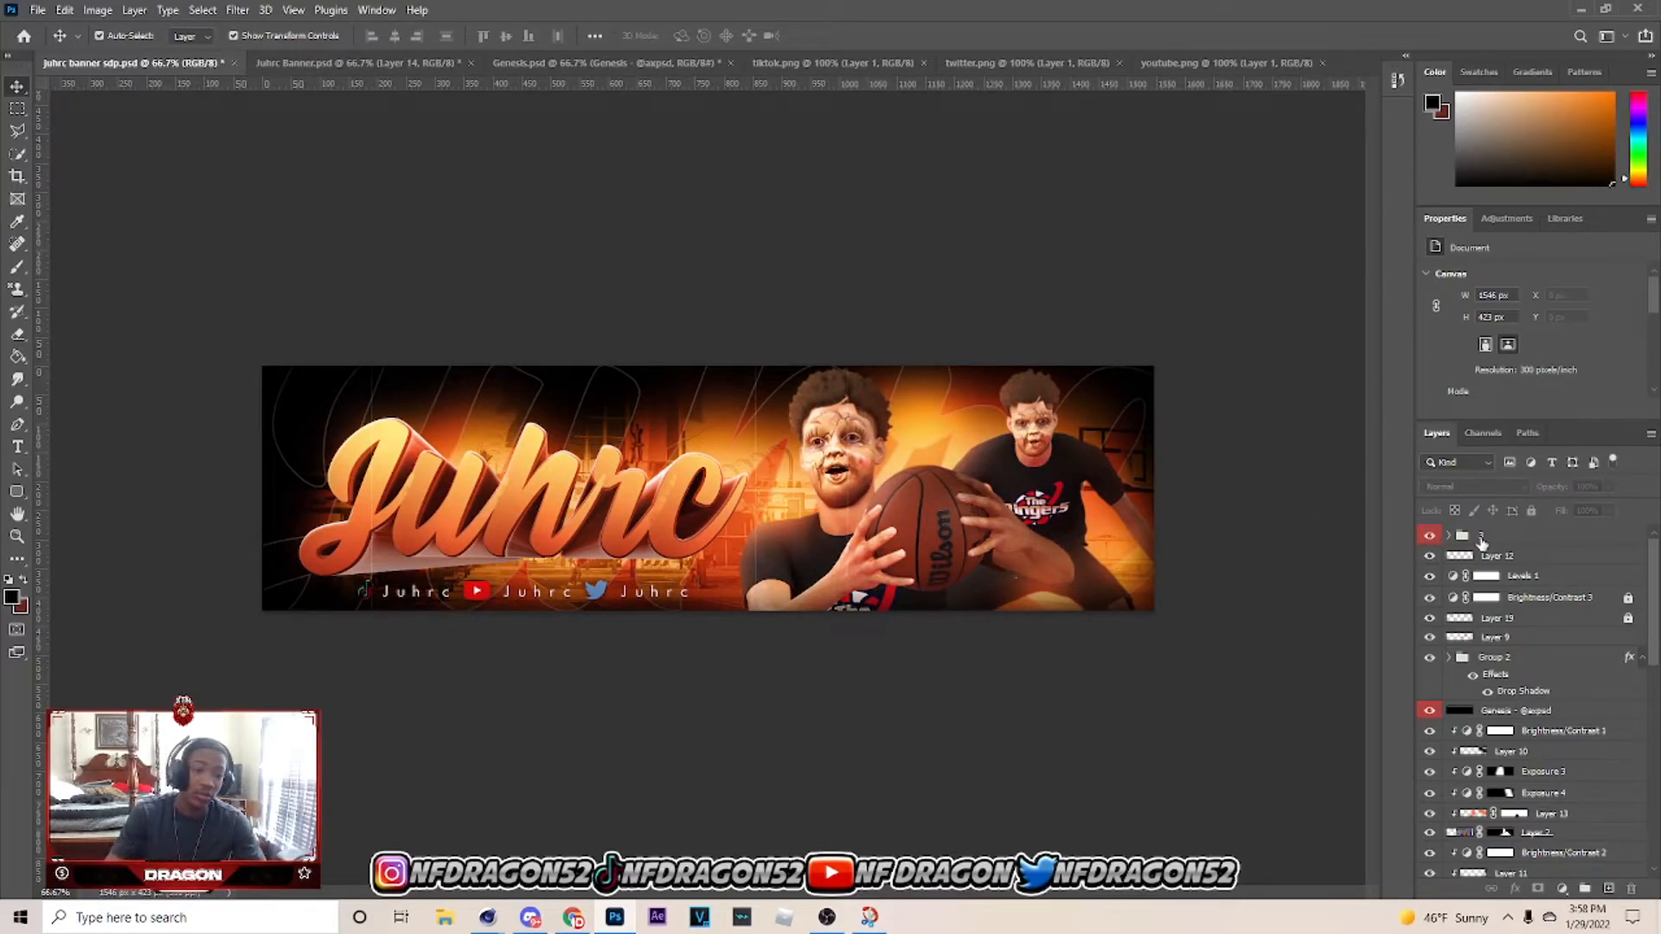
pyautogui.click(1482, 537)
pyautogui.click(1430, 536)
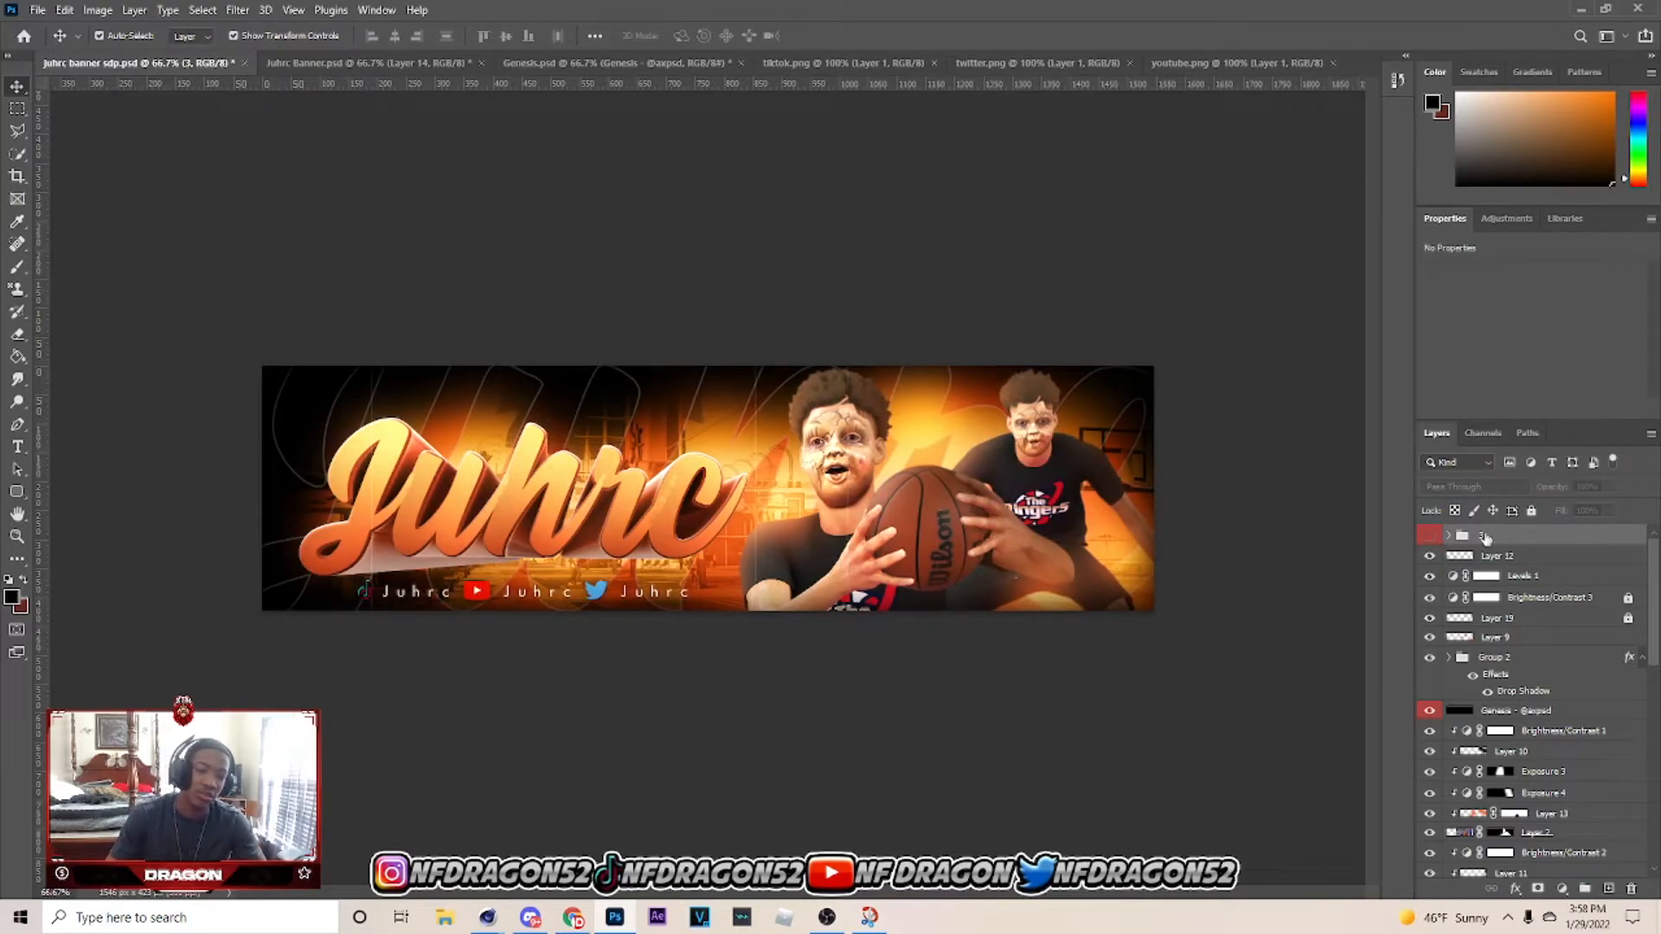
pyautogui.scroll(-2, 1655, 588)
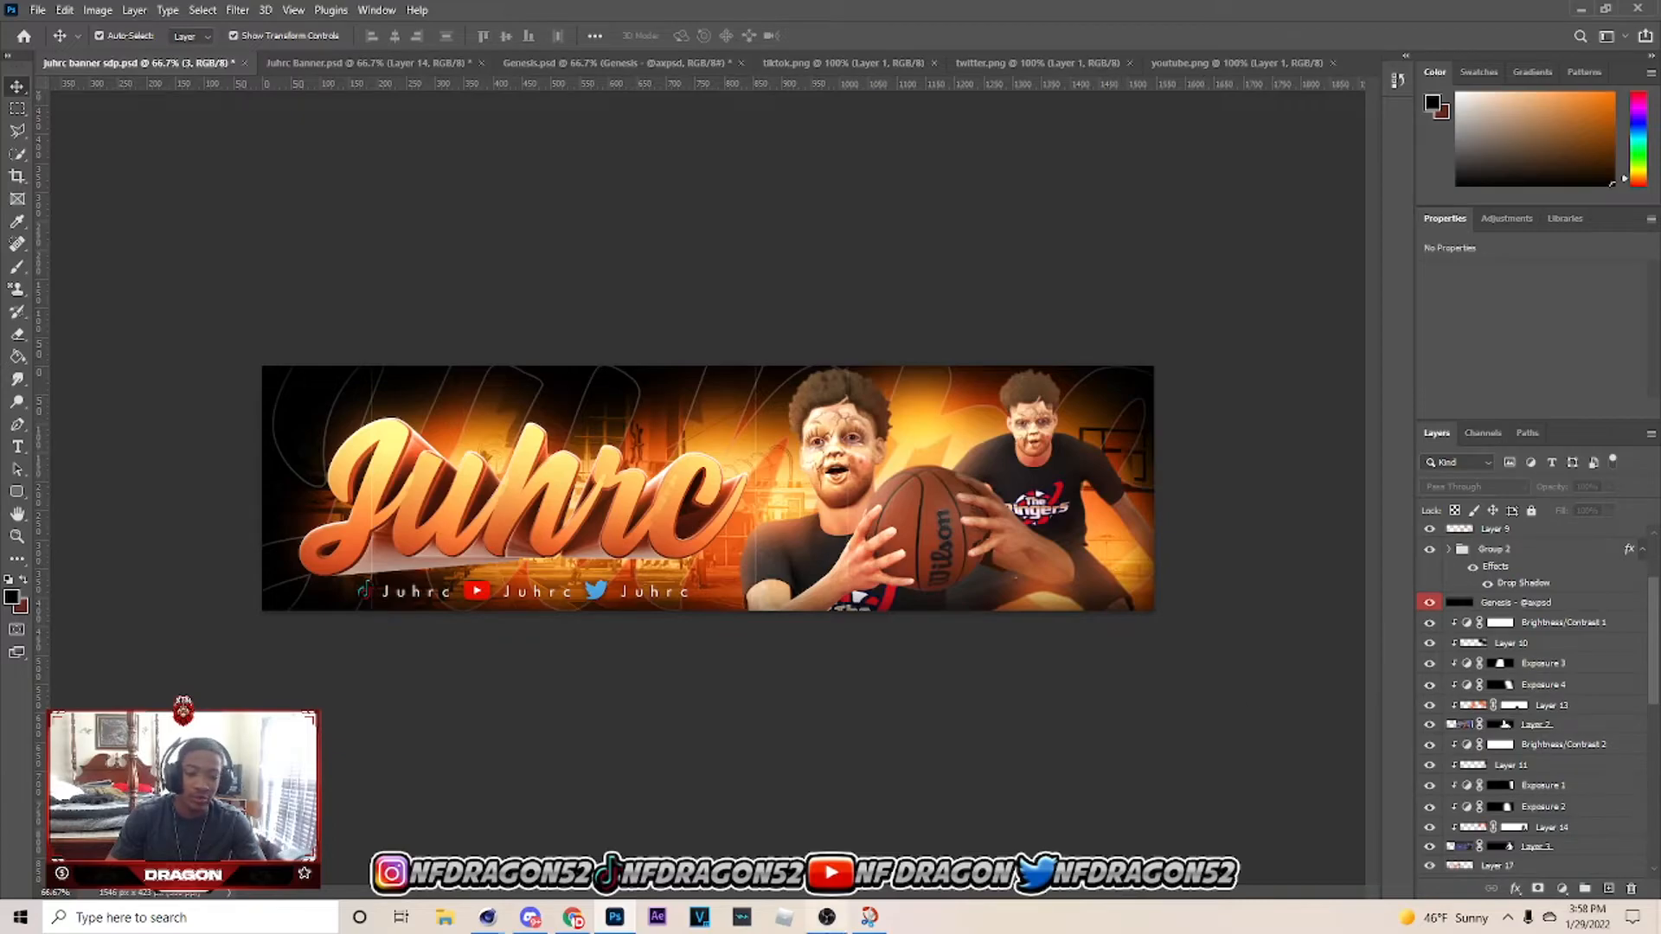
pyautogui.click(827, 917)
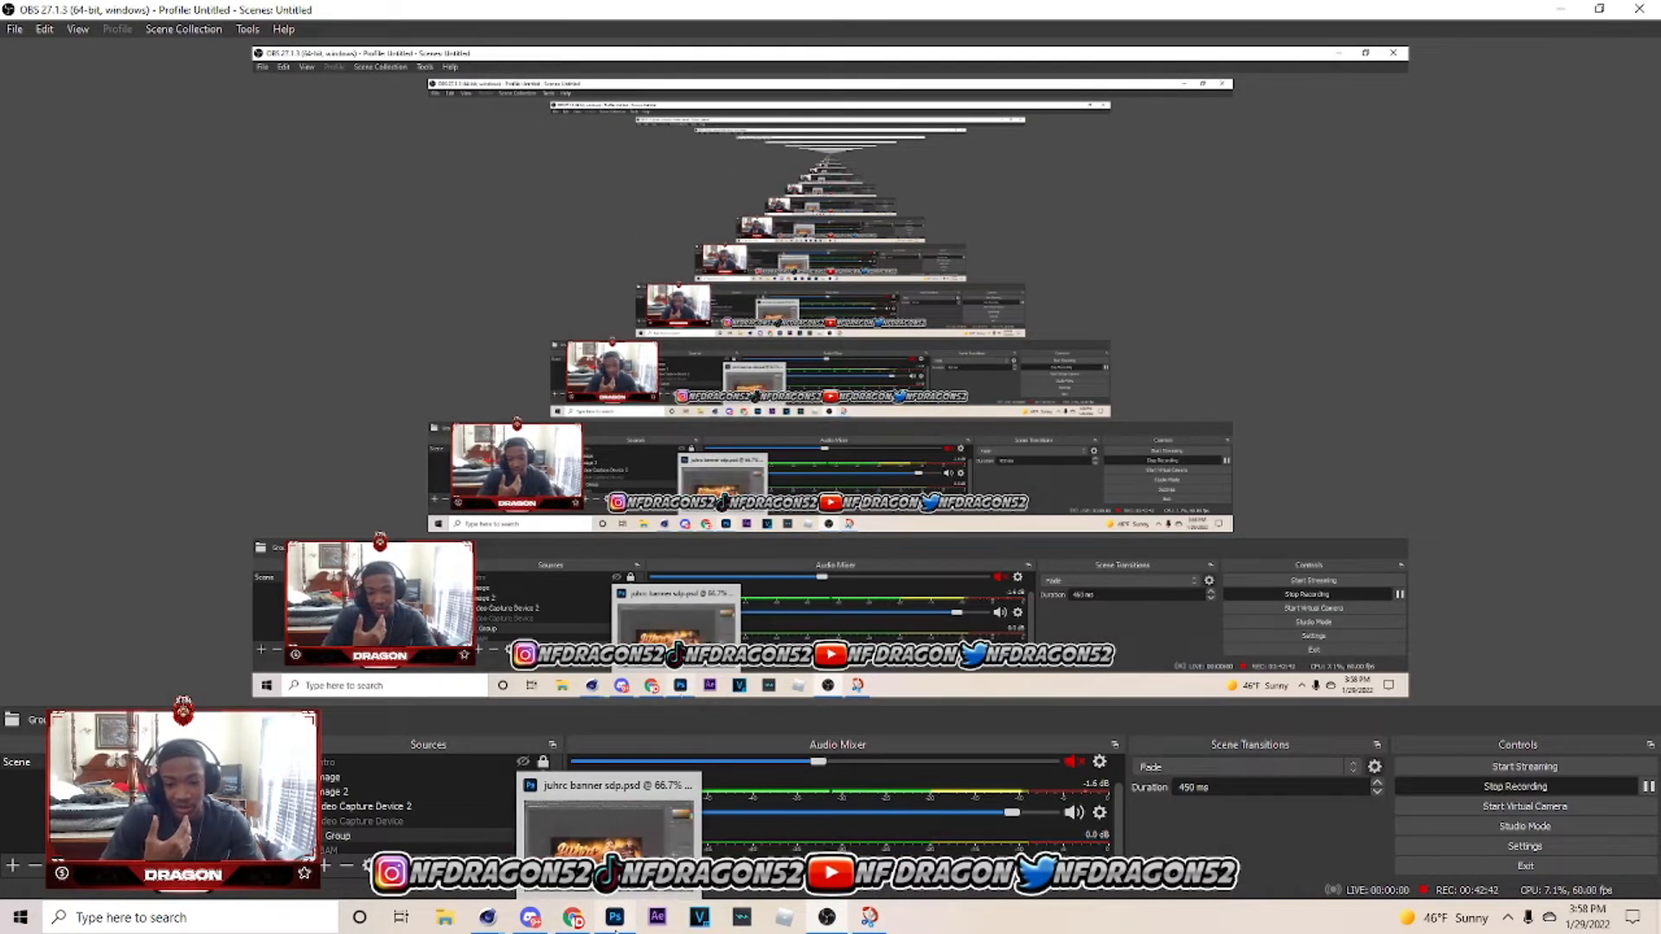
pyautogui.click(615, 917)
pyautogui.scroll(2, 1493, 651)
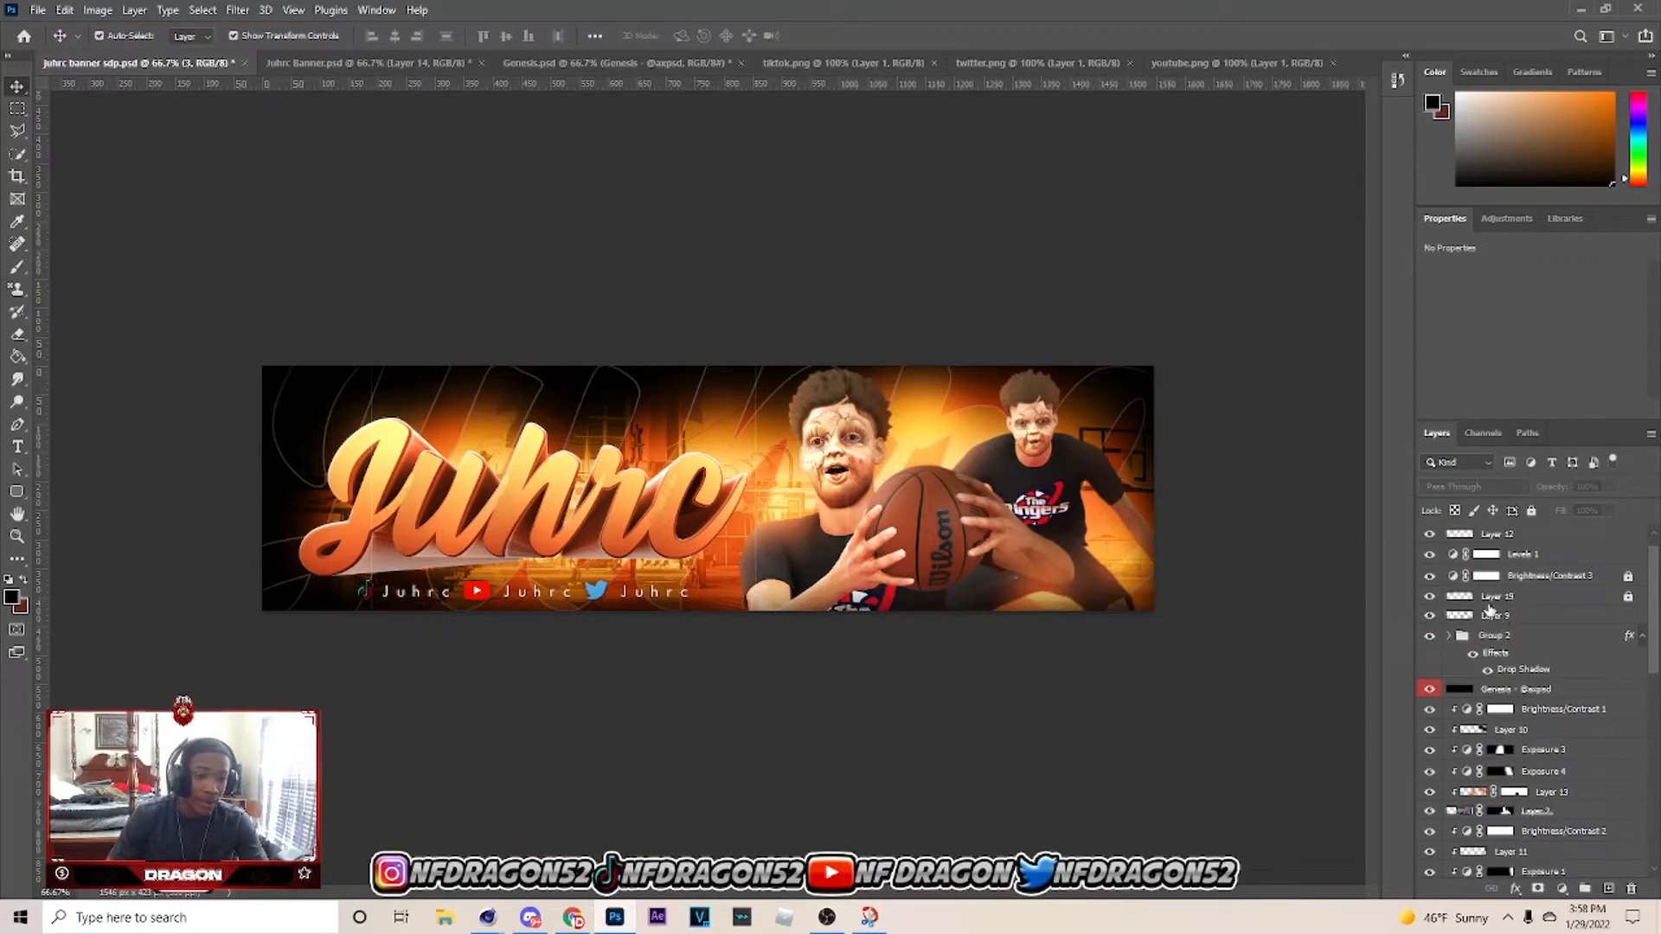
pyautogui.click(1523, 535)
pyautogui.scroll(1, 1557, 649)
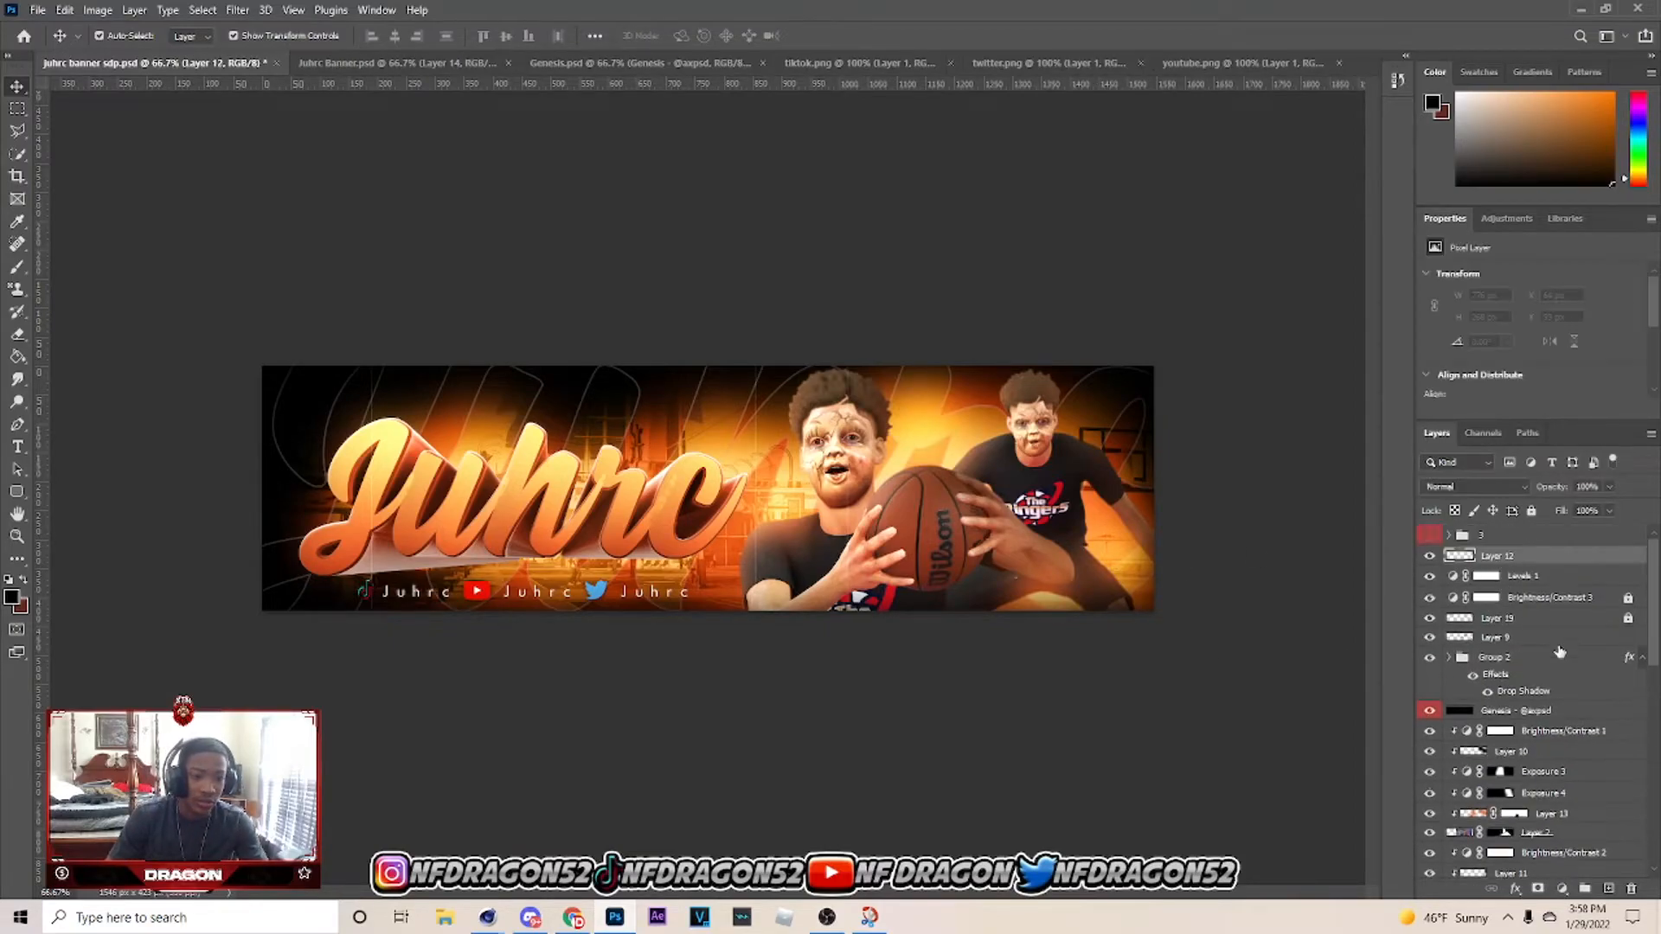
# Make the hidden top group 3 visible and put every layer, from it down to Layer 4, into one new group.
pyautogui.click(1431, 534)
pyautogui.click(1508, 537)
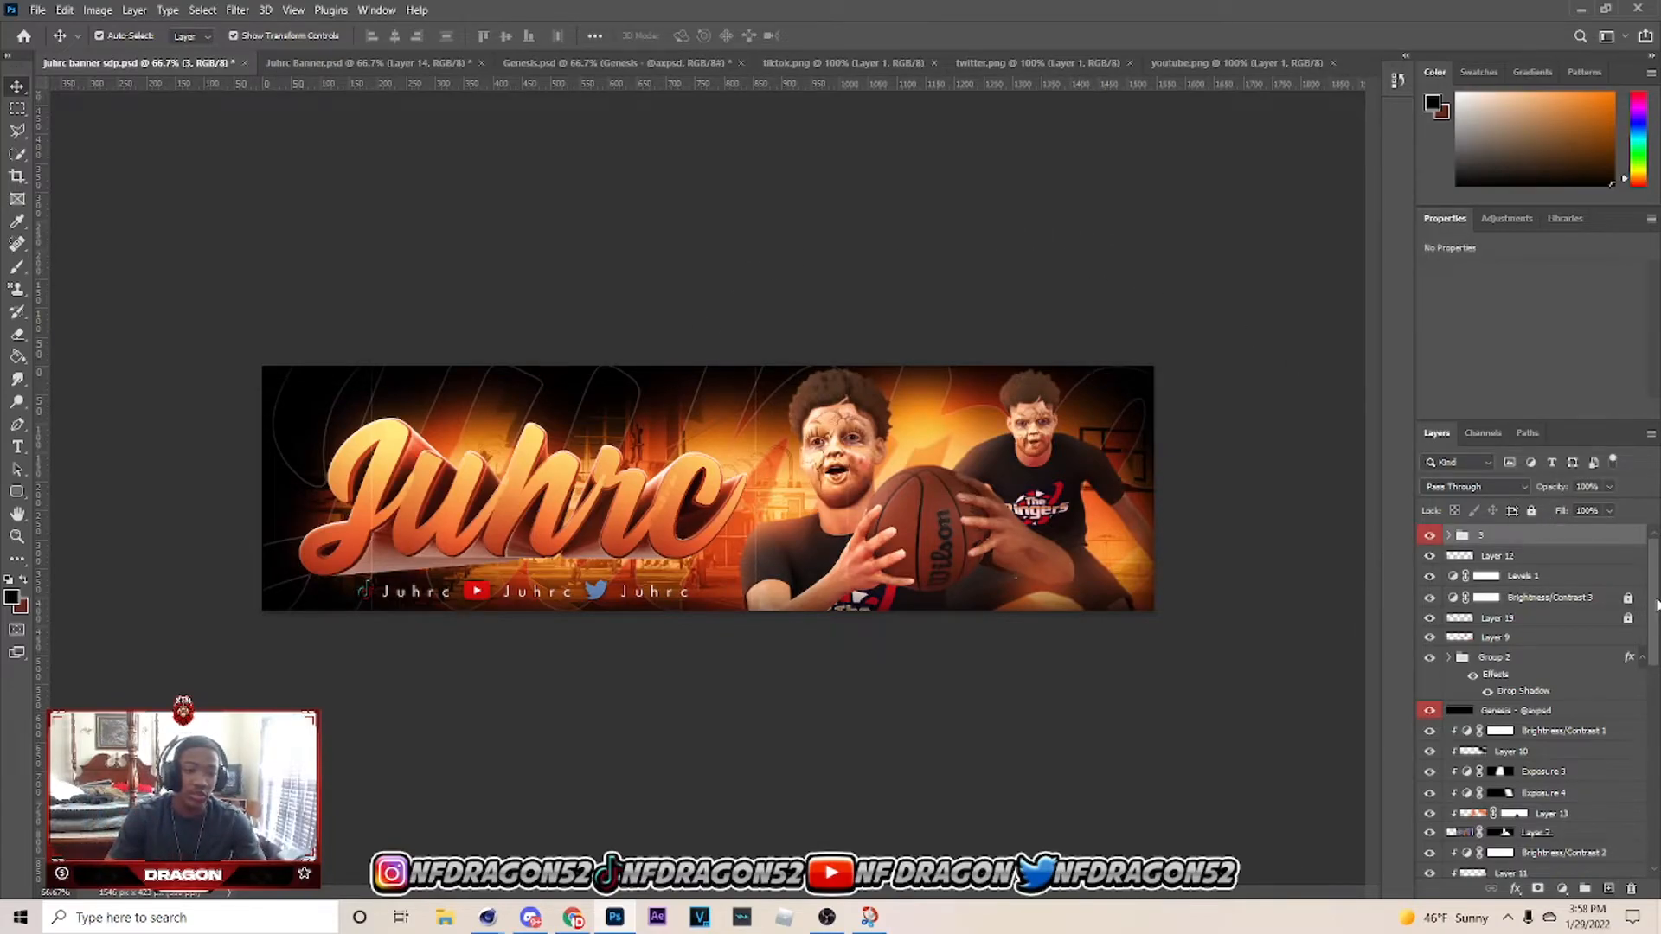
pyautogui.moveTo(1653, 629); pyautogui.dragTo(1651, 865)
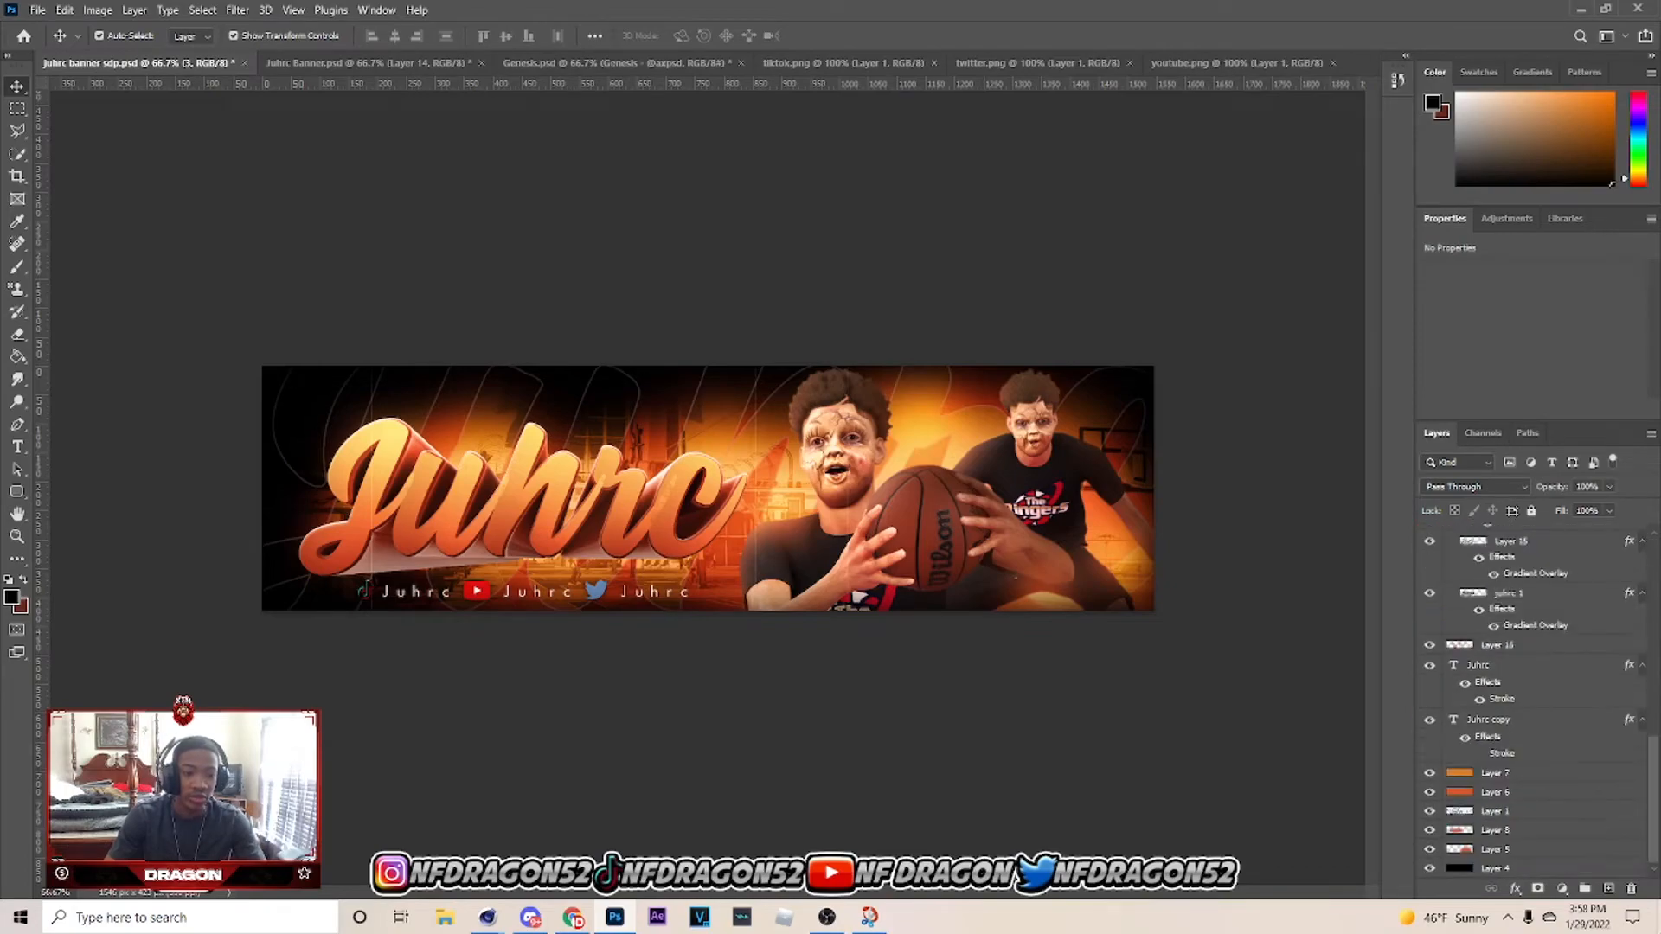
pyautogui.keyDown('shift'); pyautogui.click(1534, 868); pyautogui.keyUp('shift')
pyautogui.click(1584, 889)
# Merge a duplicate of Group 3 into a flat layer and copy its canvas-sized area to a new layer.
pyautogui.hotkey('ctrl', 'j')
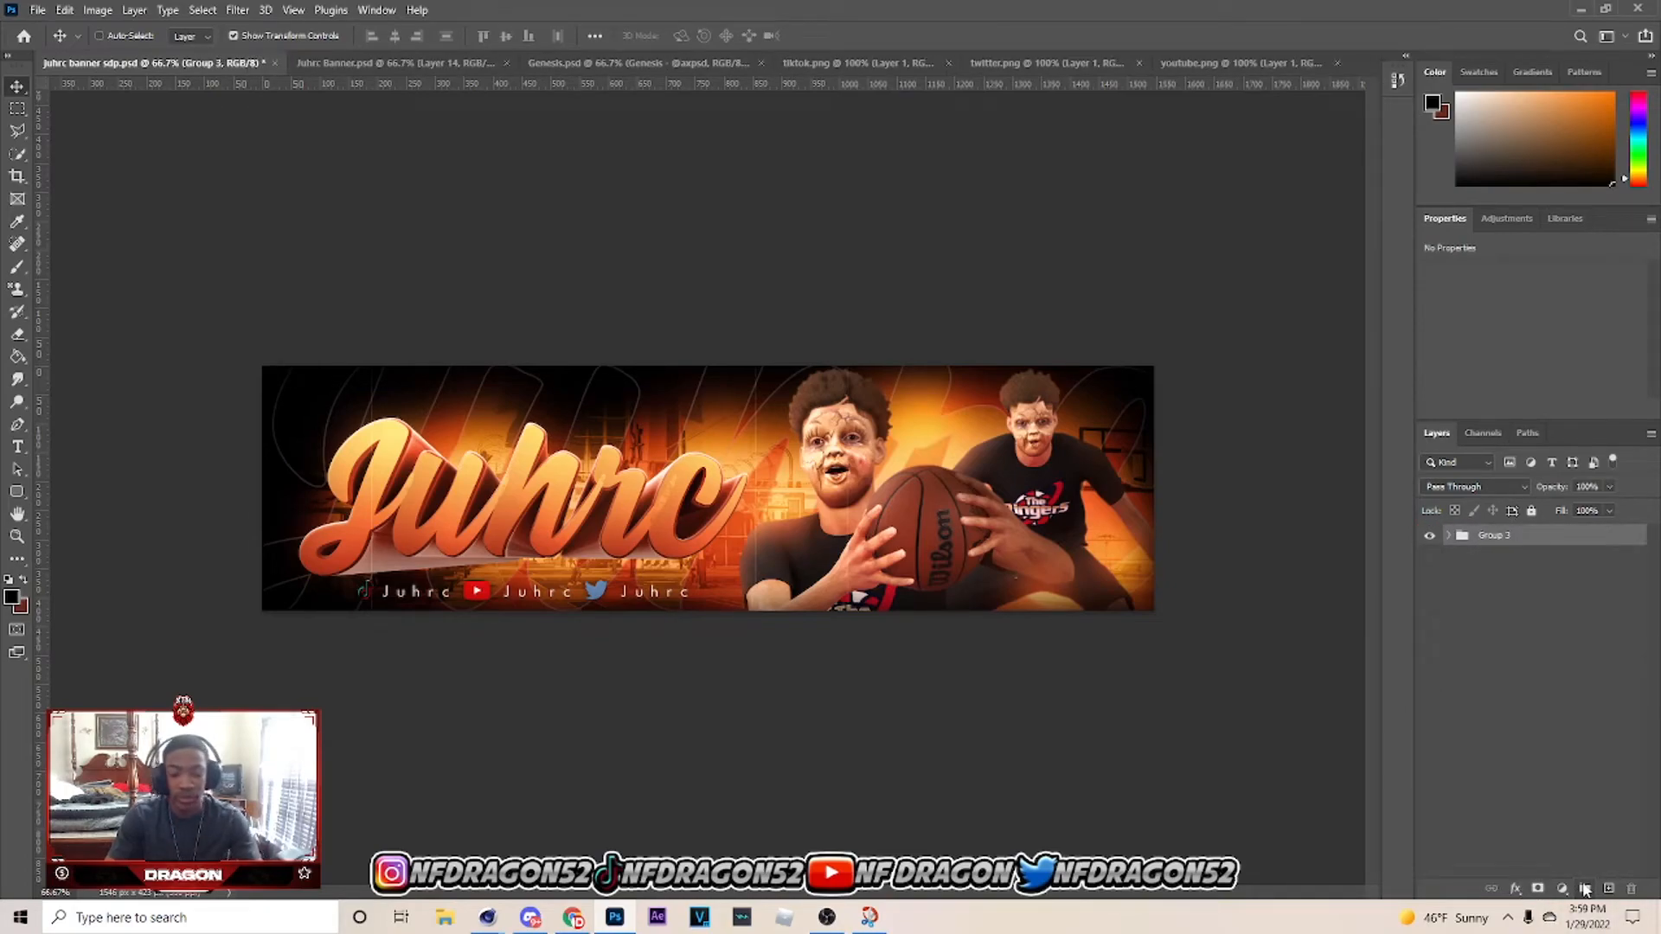
pyautogui.hotkey('ctrl', 'e')
pyautogui.press('m')
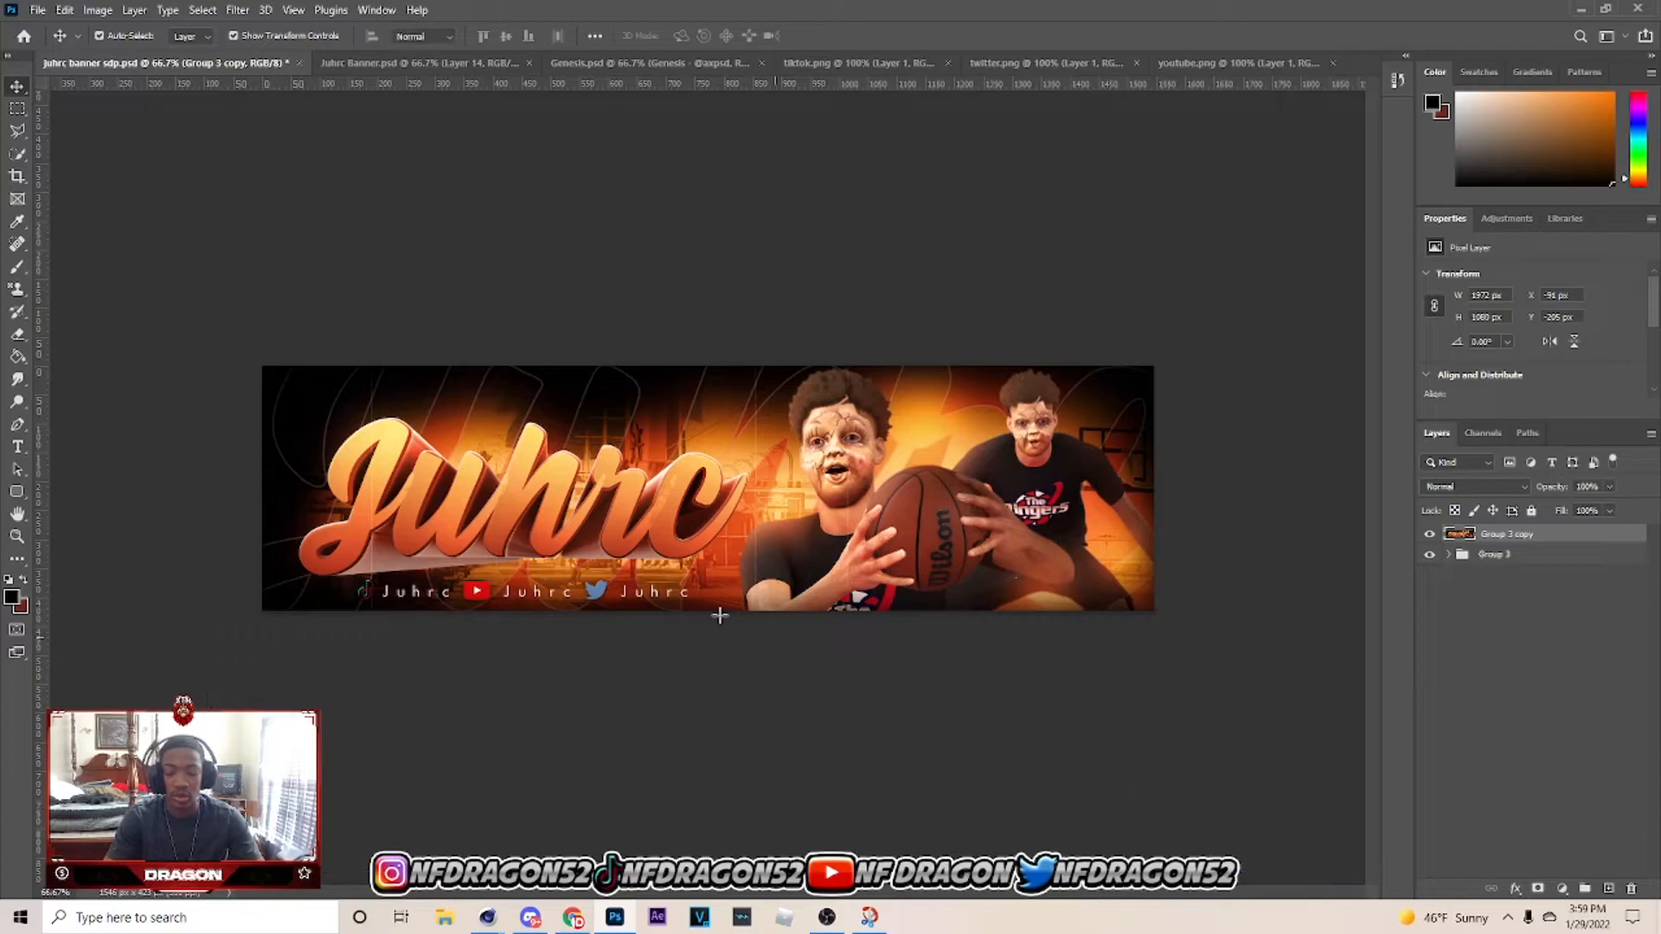
pyautogui.moveTo(80, 237); pyautogui.dragTo(1155, 613)
pyautogui.hotkey('ctrl', 'j')
# Convert the canvas-sized Layer 23 to a smart object.
pyautogui.rightClick(1557, 534)
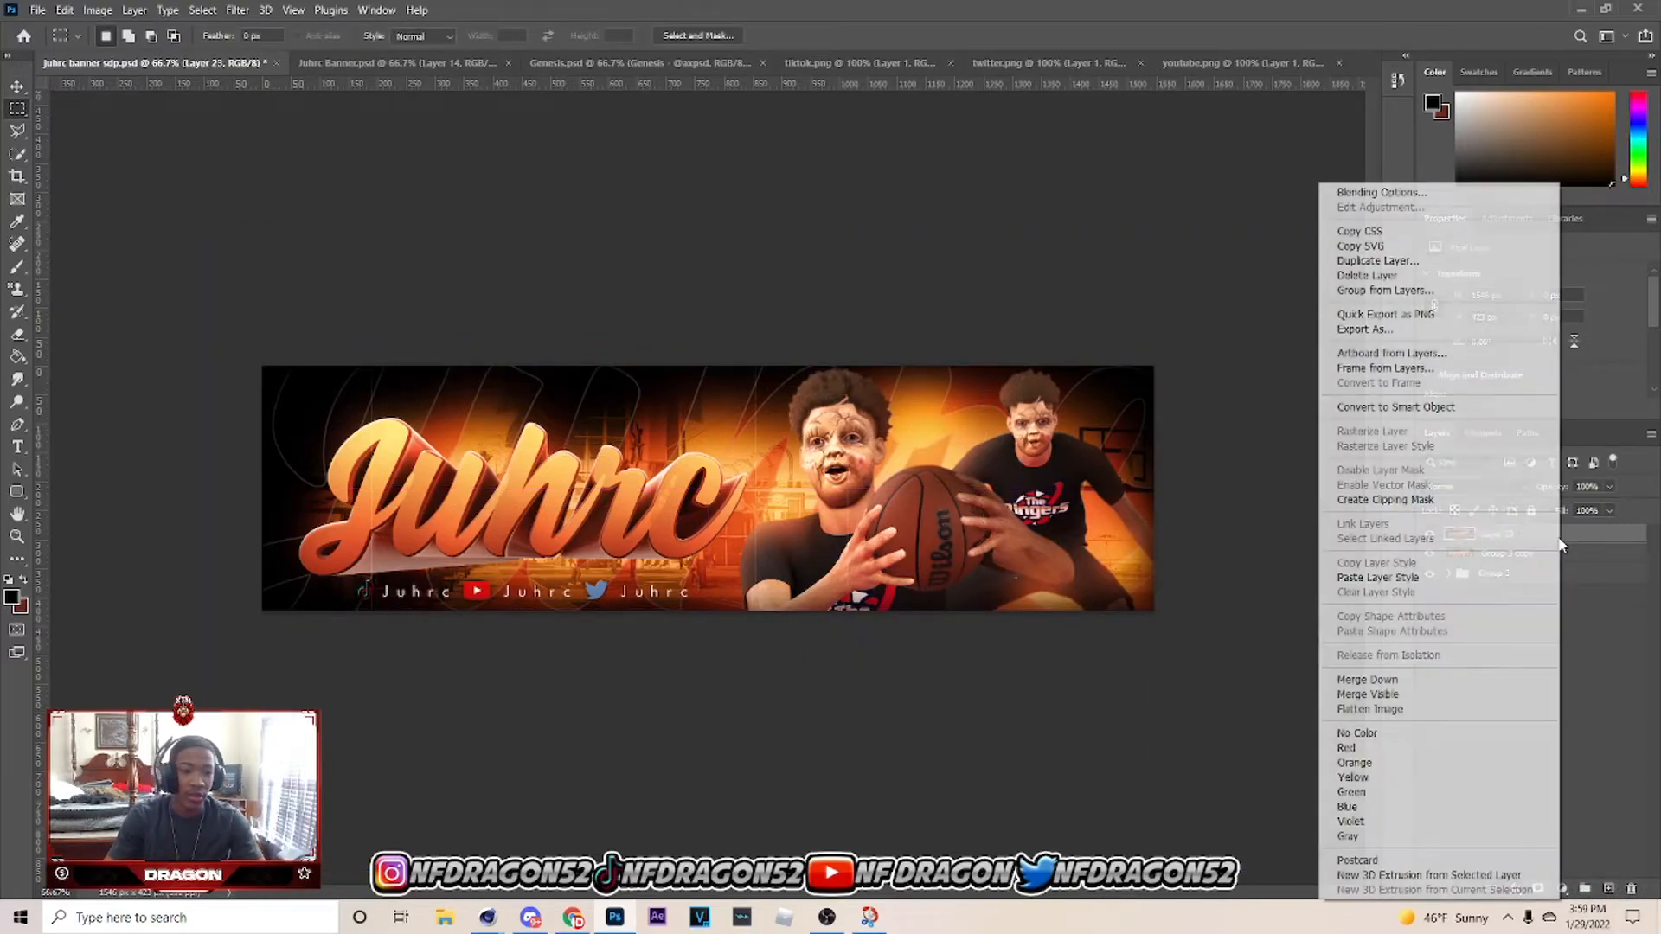
pyautogui.click(1402, 405)
pyautogui.click(16, 87)
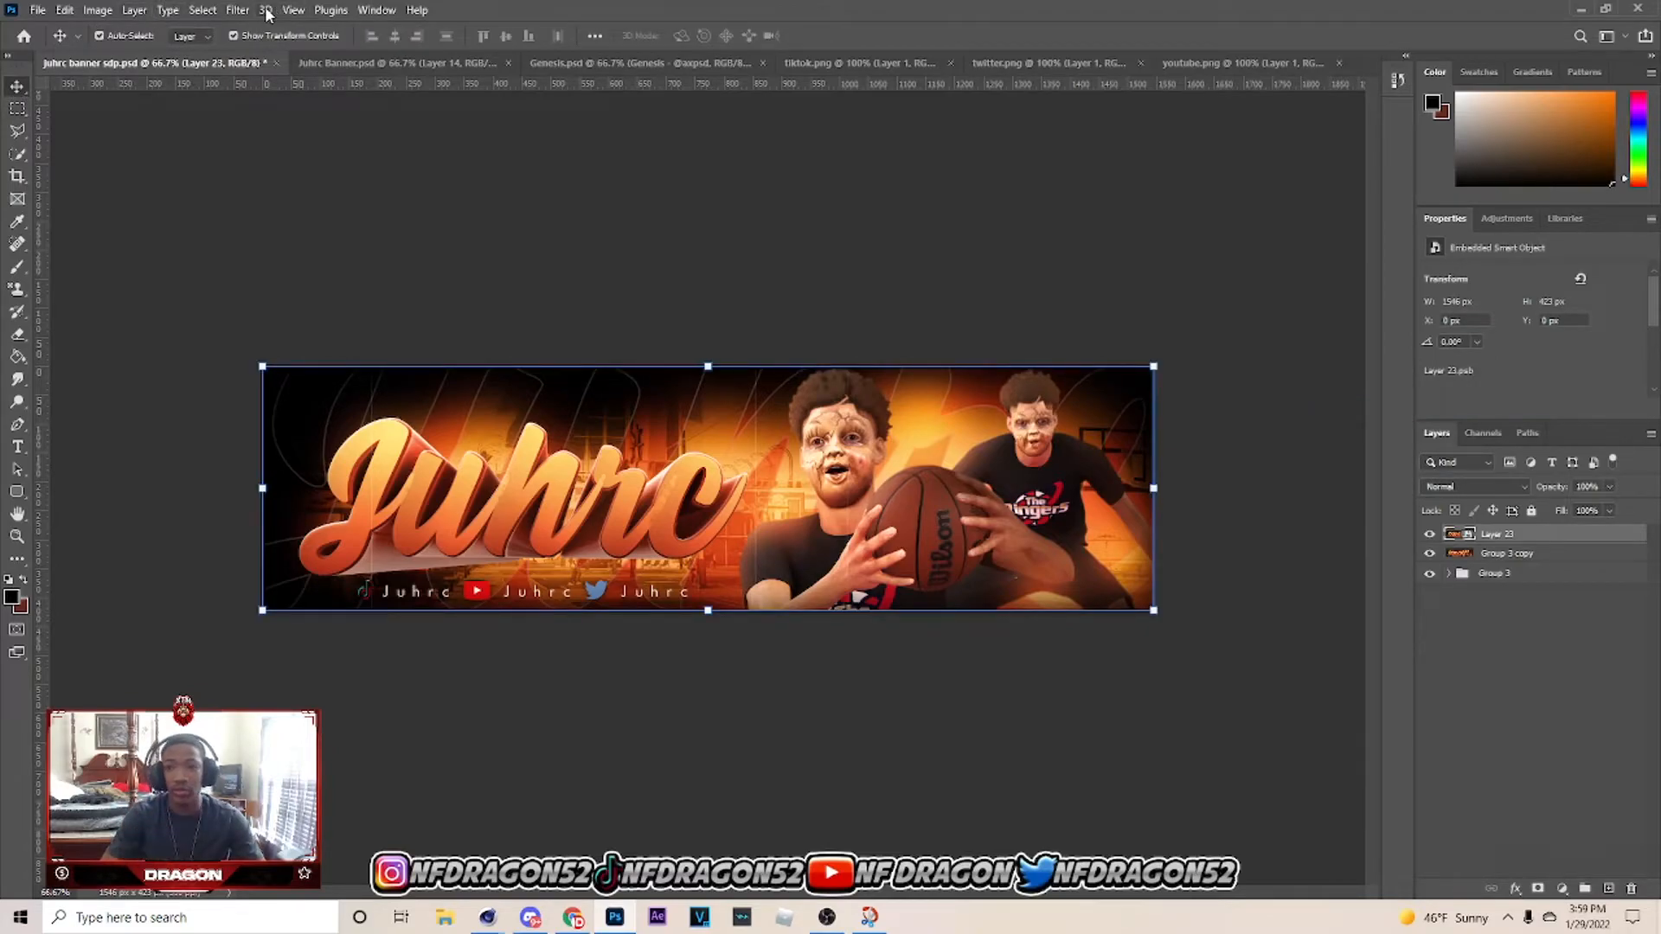
# Start the Camera Raw Filter on the Layer 23 smart object and bring up its presets.
pyautogui.click(237, 10)
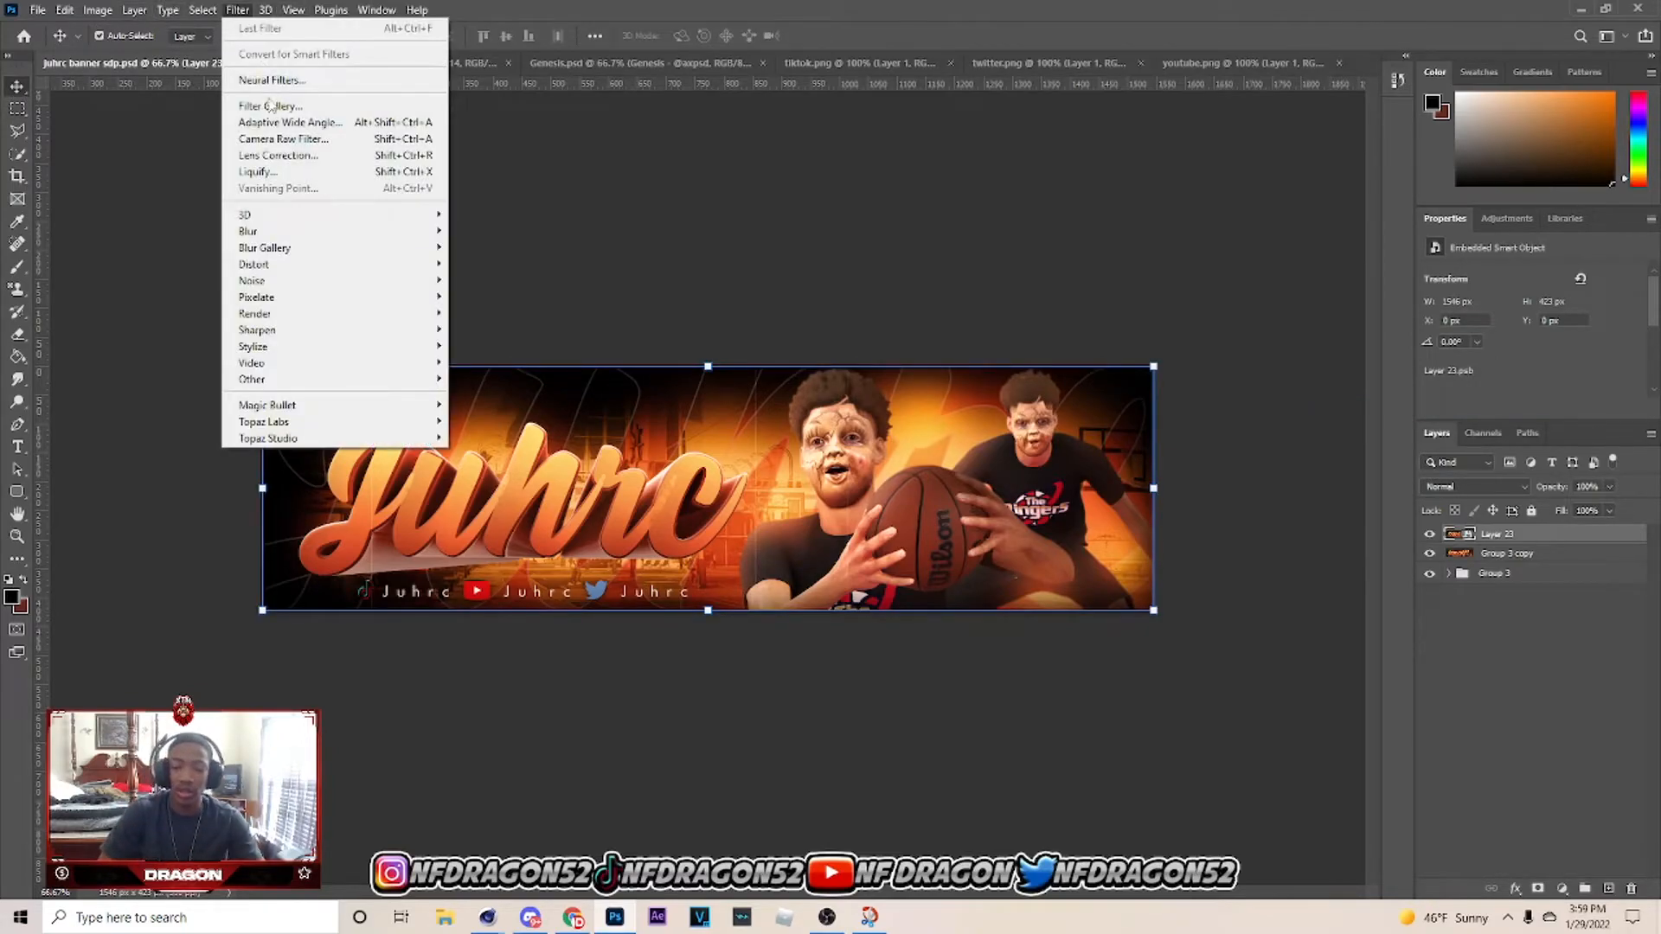
pyautogui.click(305, 138)
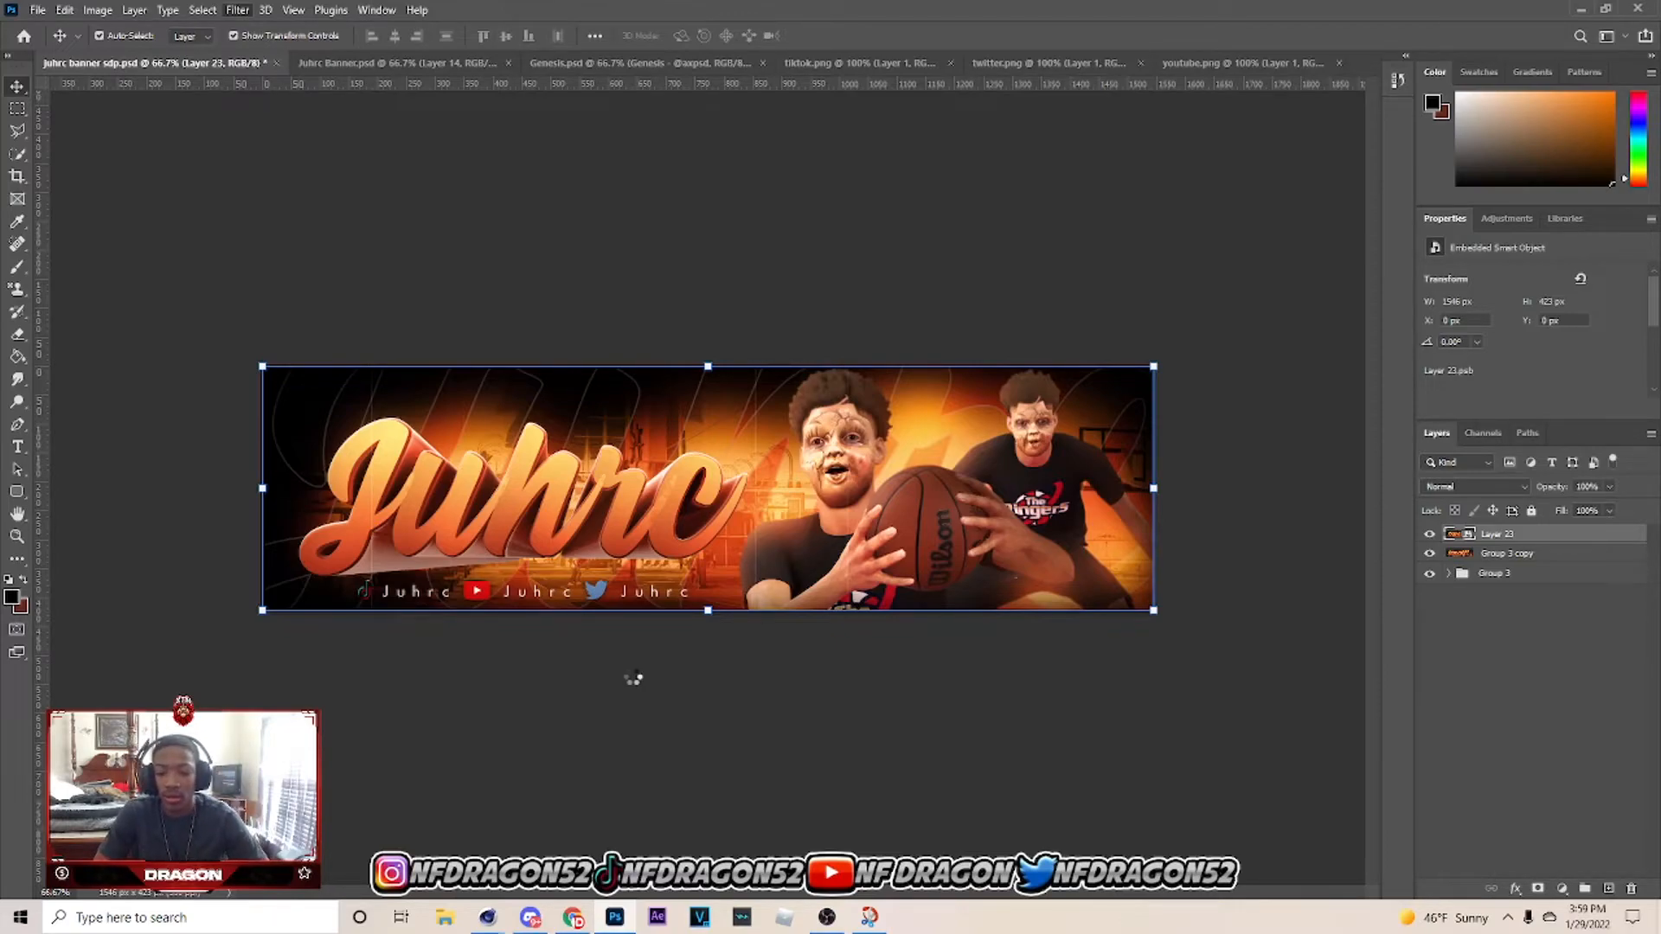
pyautogui.click(627, 921)
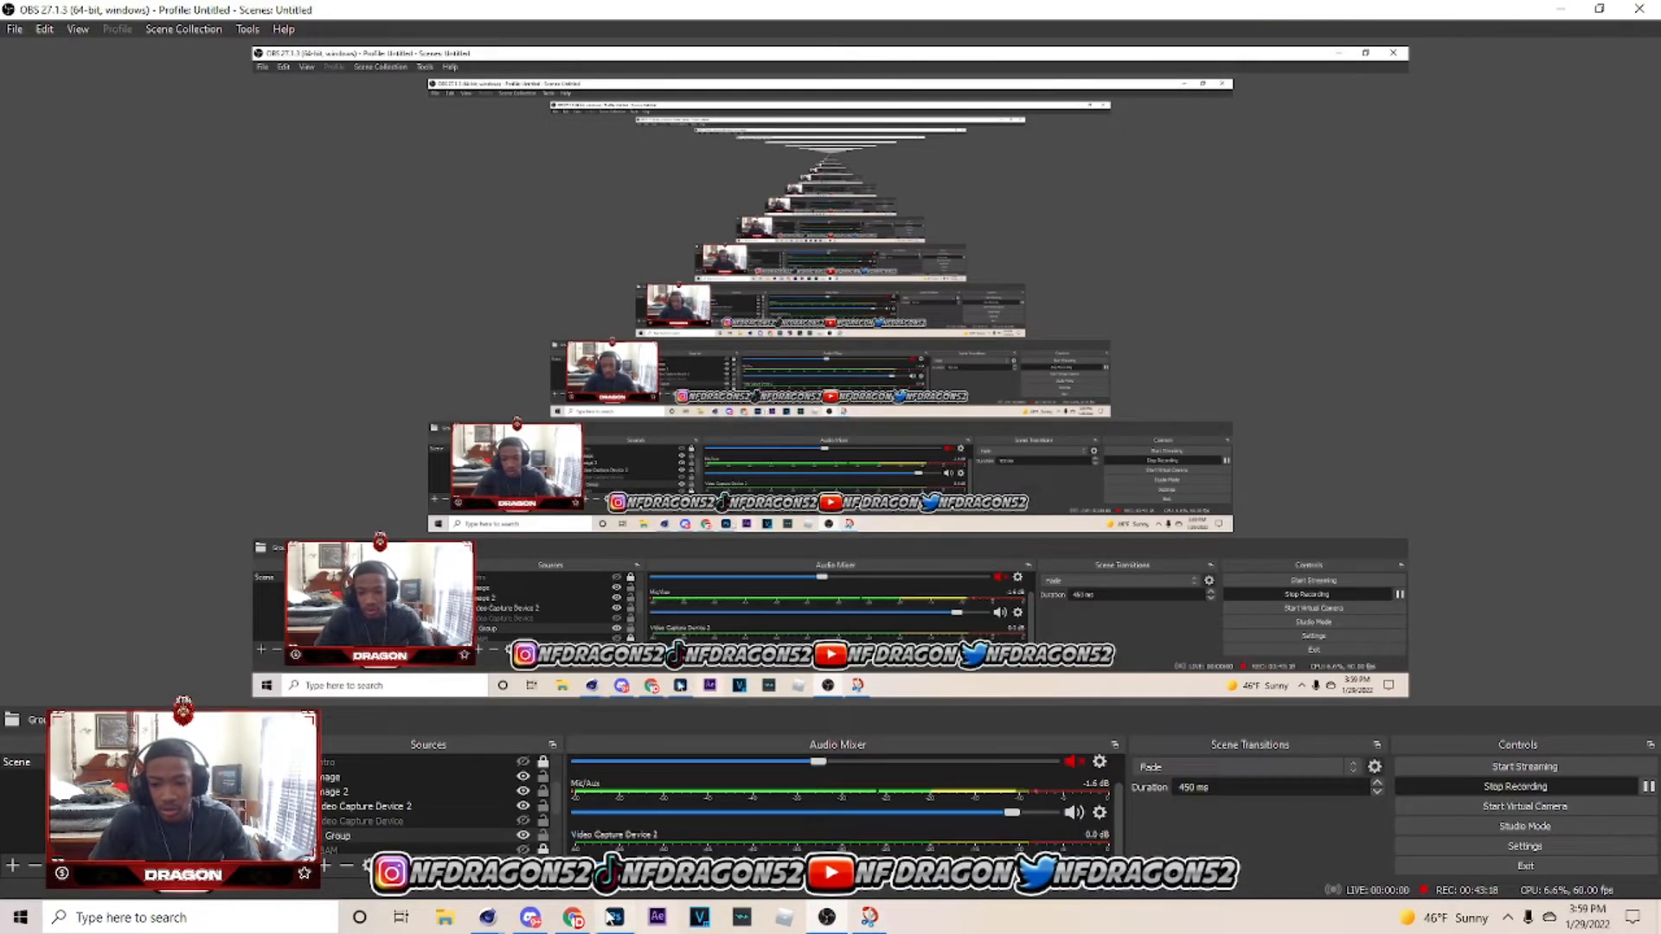
pyautogui.click(580, 920)
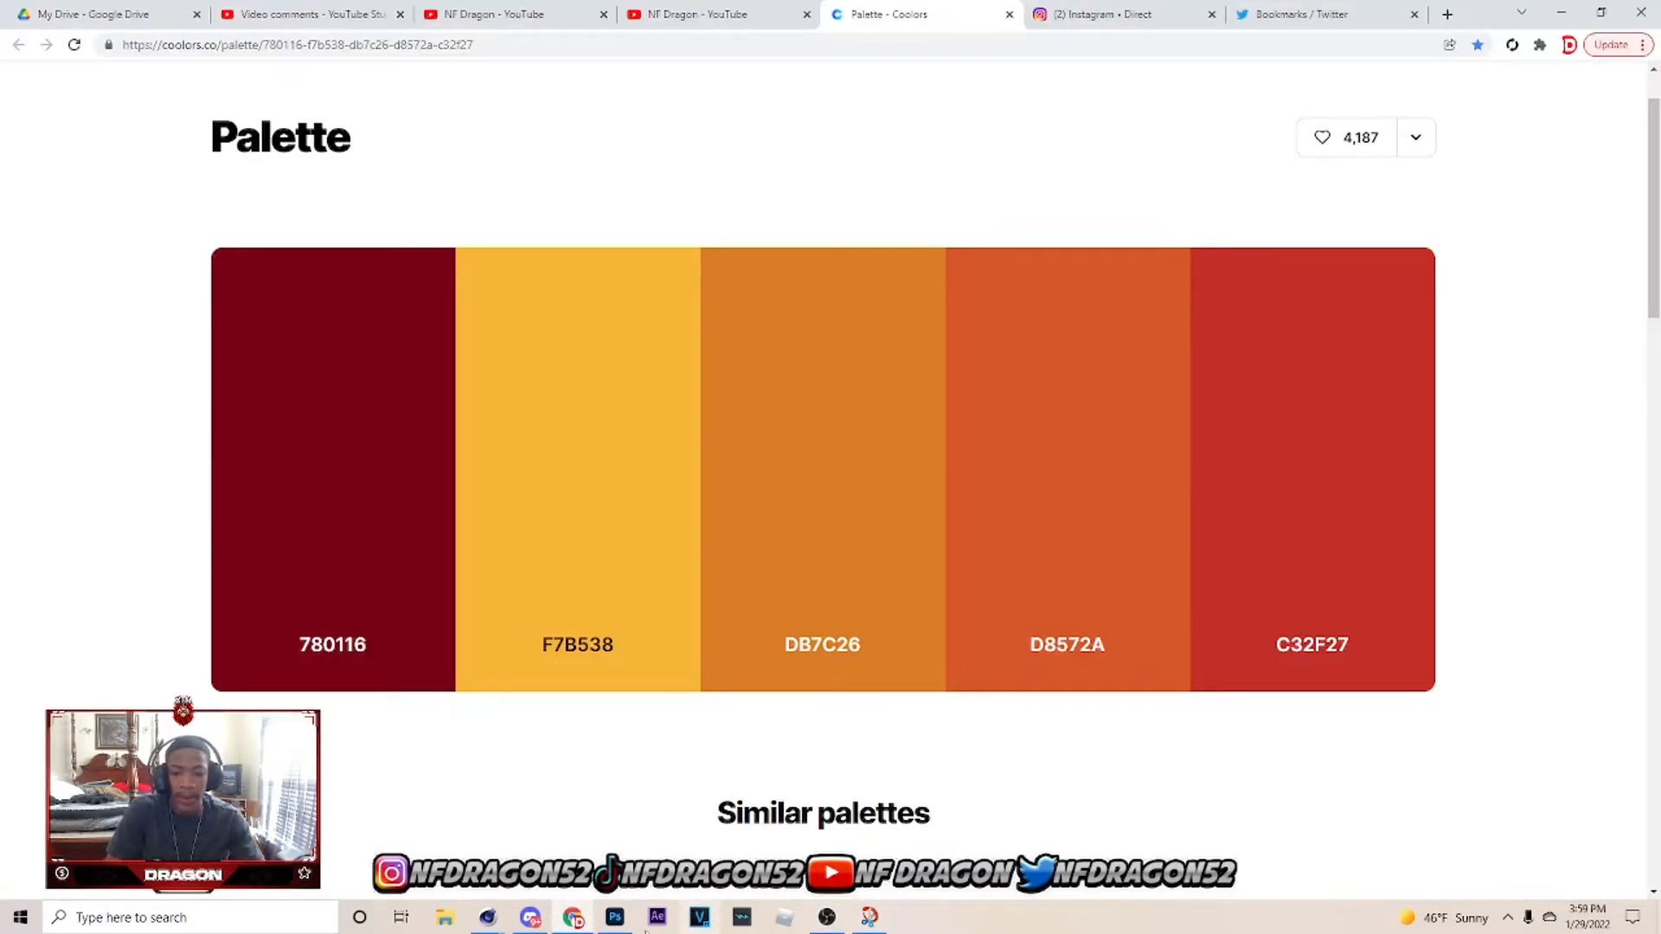
pyautogui.click(621, 919)
pyautogui.click(1295, 256)
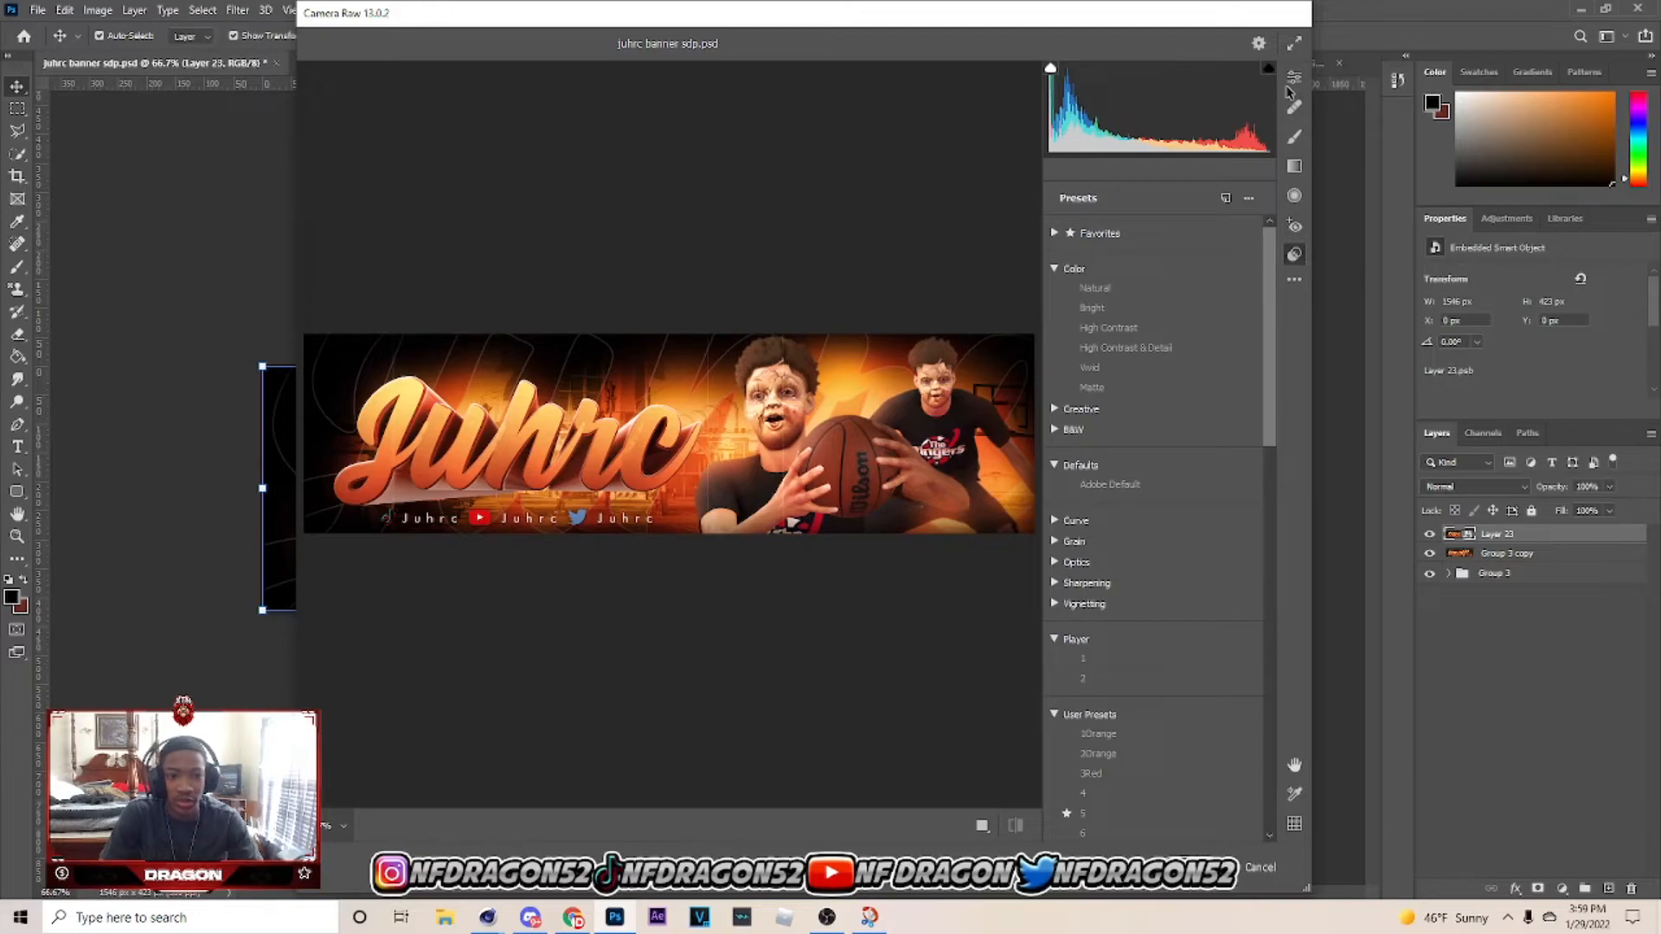
# Try user presets such as 52, 57 and 14 on the banner and compare their color grades.
pyautogui.moveTo(1269, 337); pyautogui.dragTo(1279, 623)
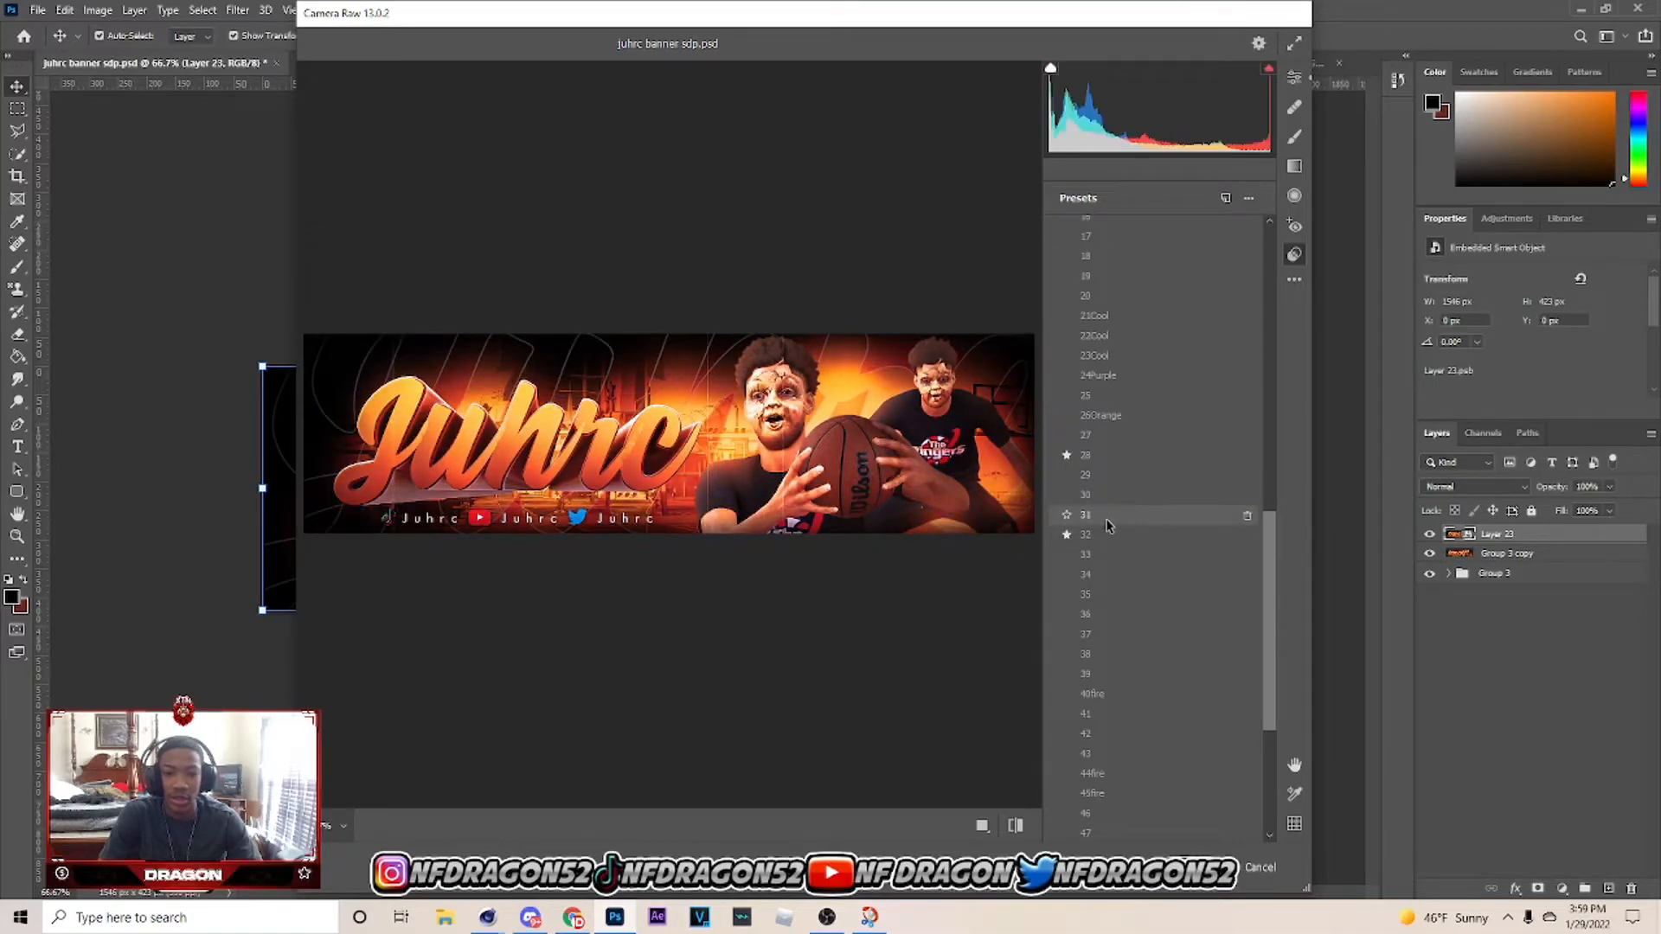
pyautogui.scroll(-3, 1107, 515)
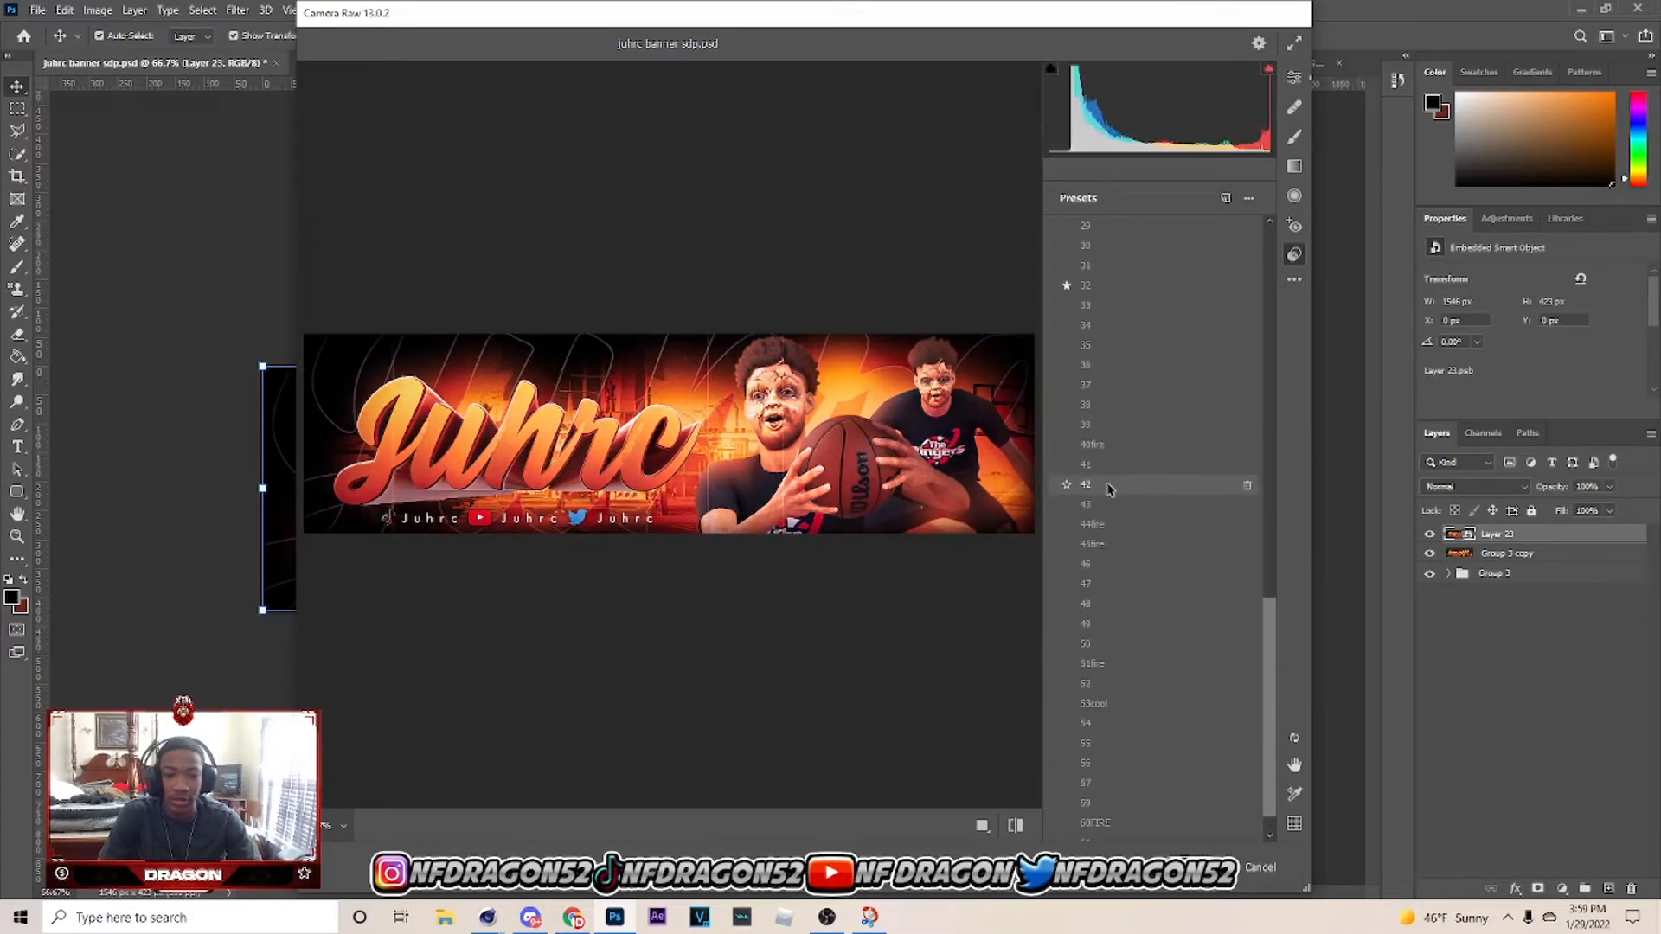
pyautogui.click(1096, 688)
pyautogui.scroll(-1, 1095, 690)
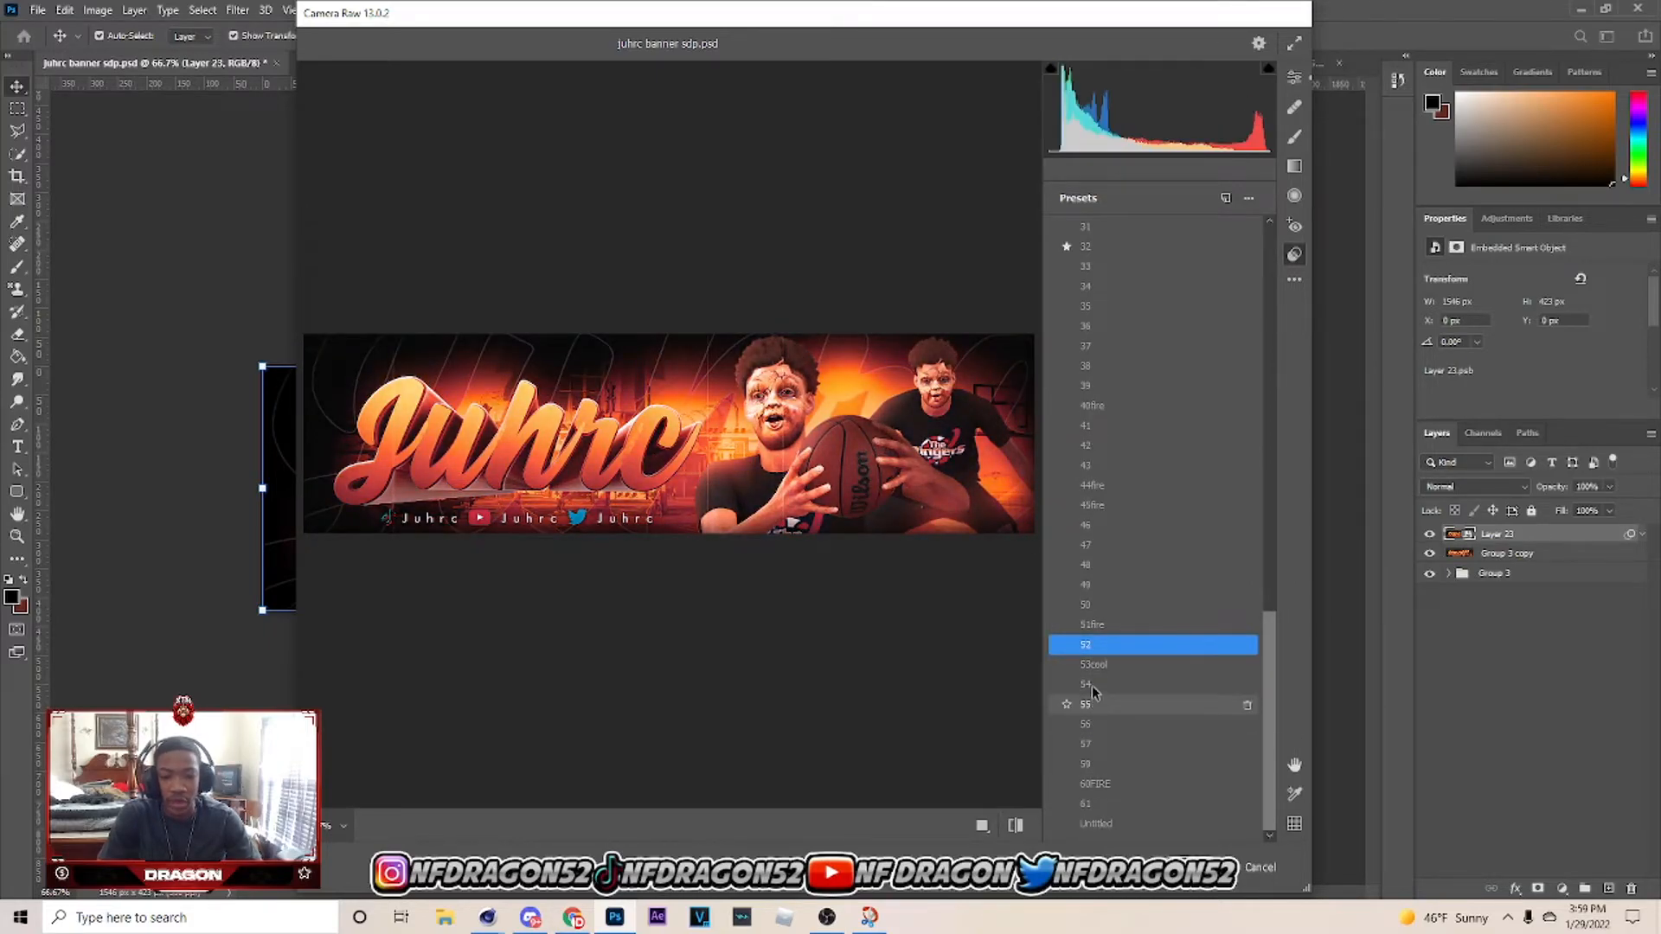
pyautogui.click(1086, 745)
pyautogui.scroll(8, 1086, 675)
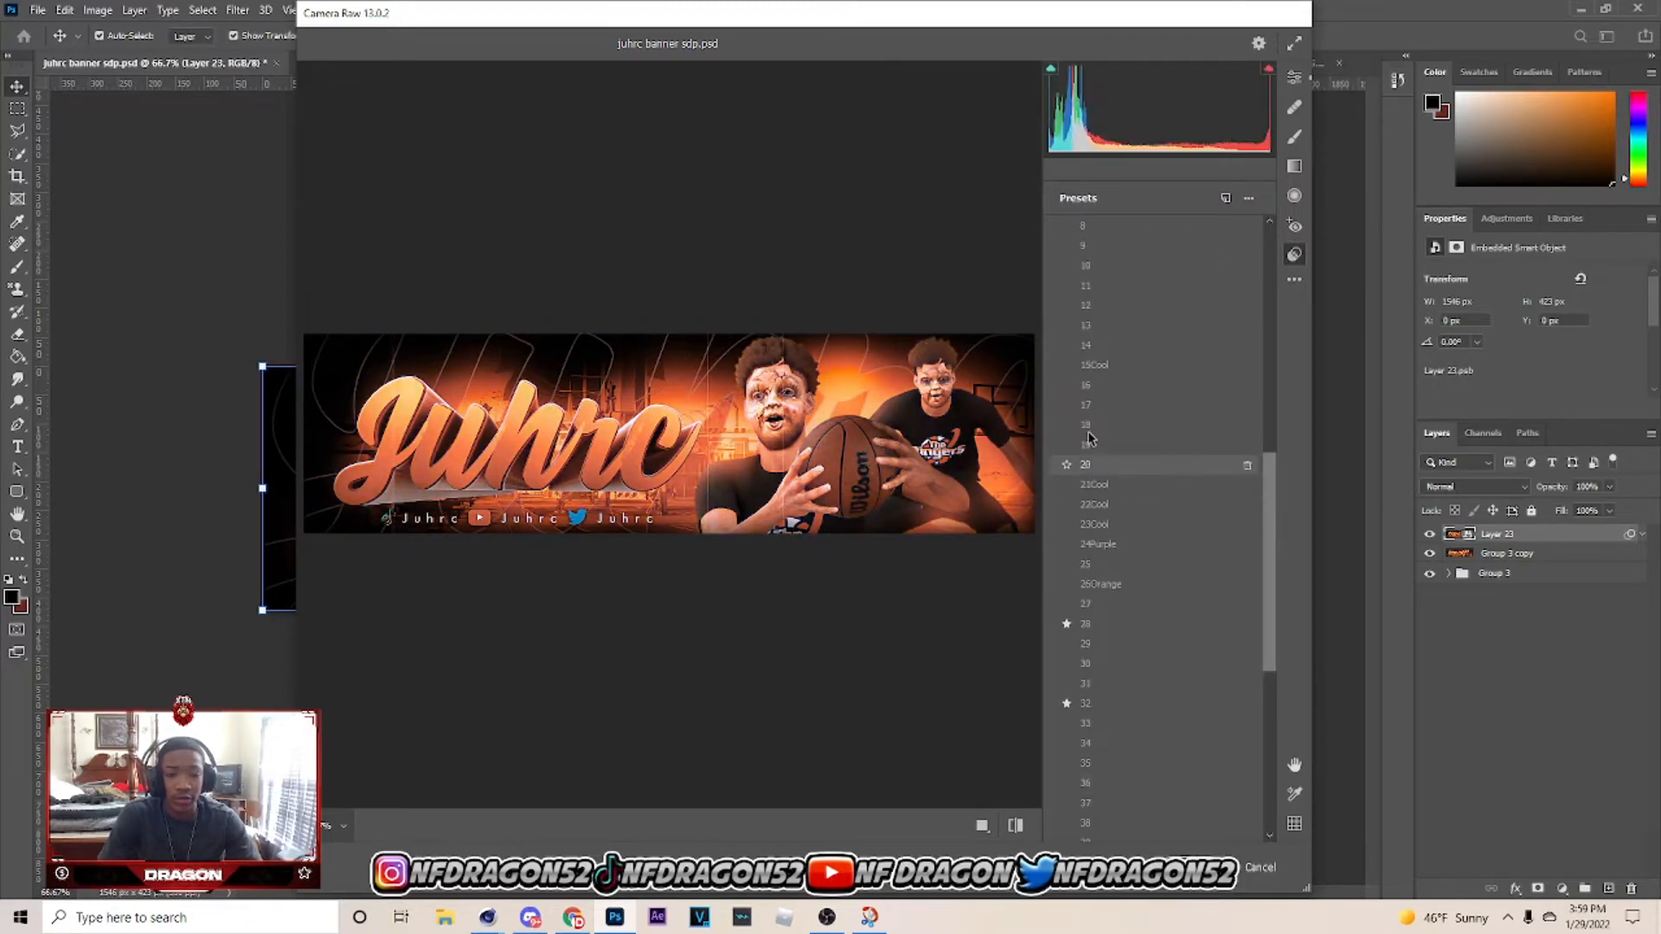
pyautogui.click(1092, 351)
pyautogui.scroll(3, 1093, 353)
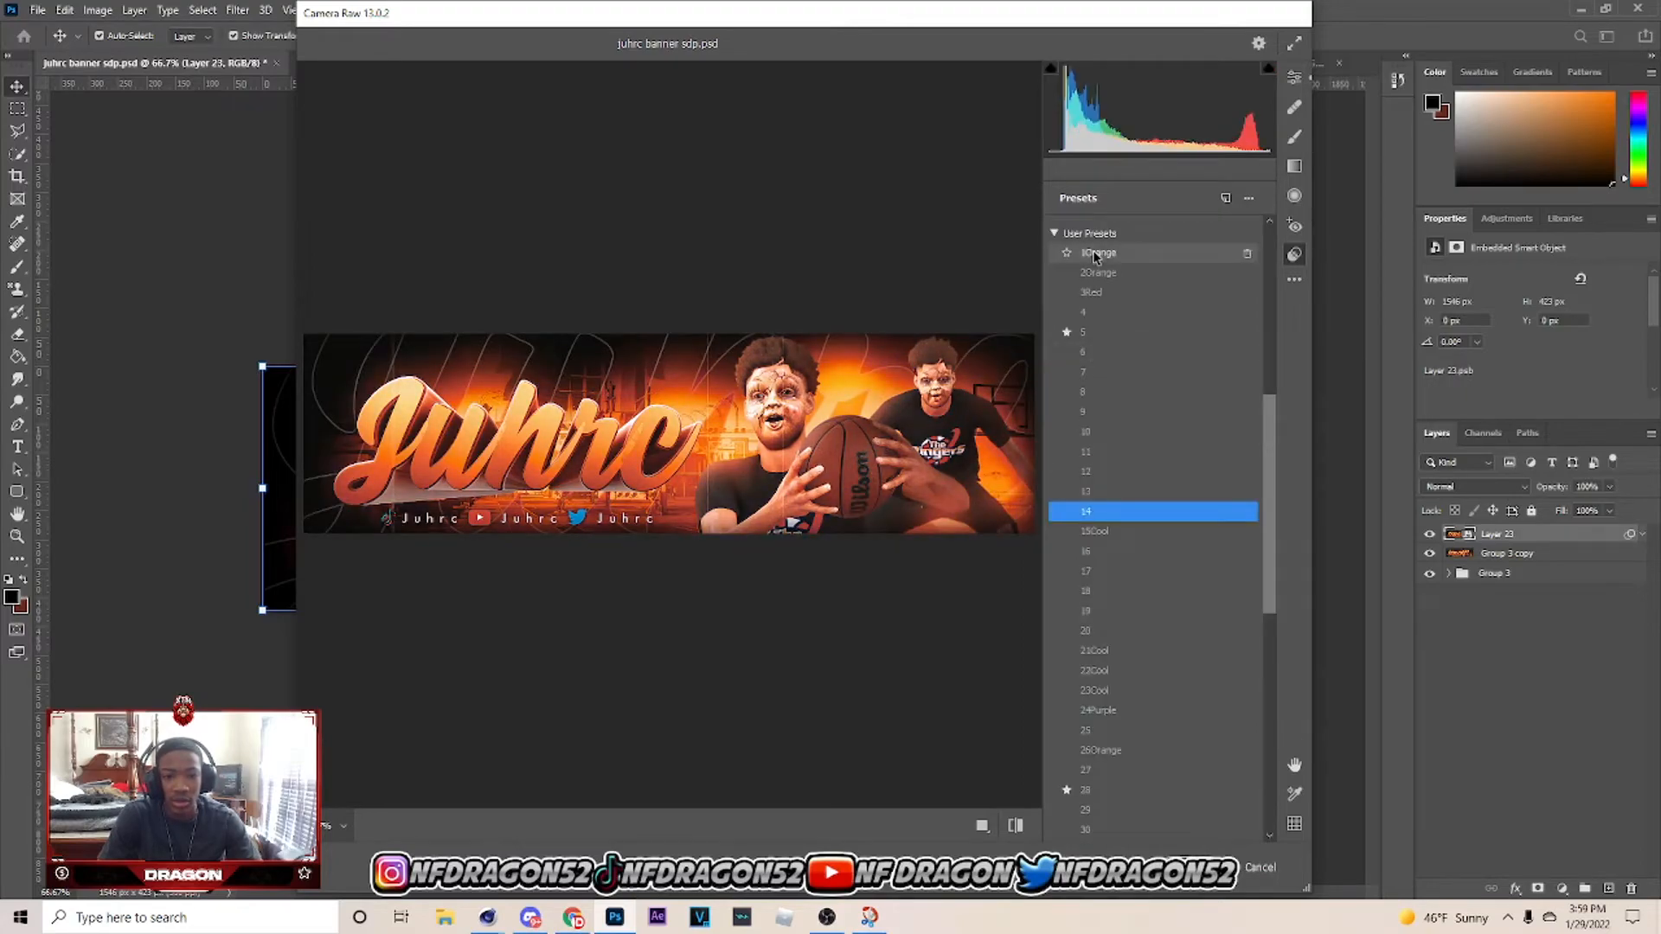
pyautogui.click(1294, 78)
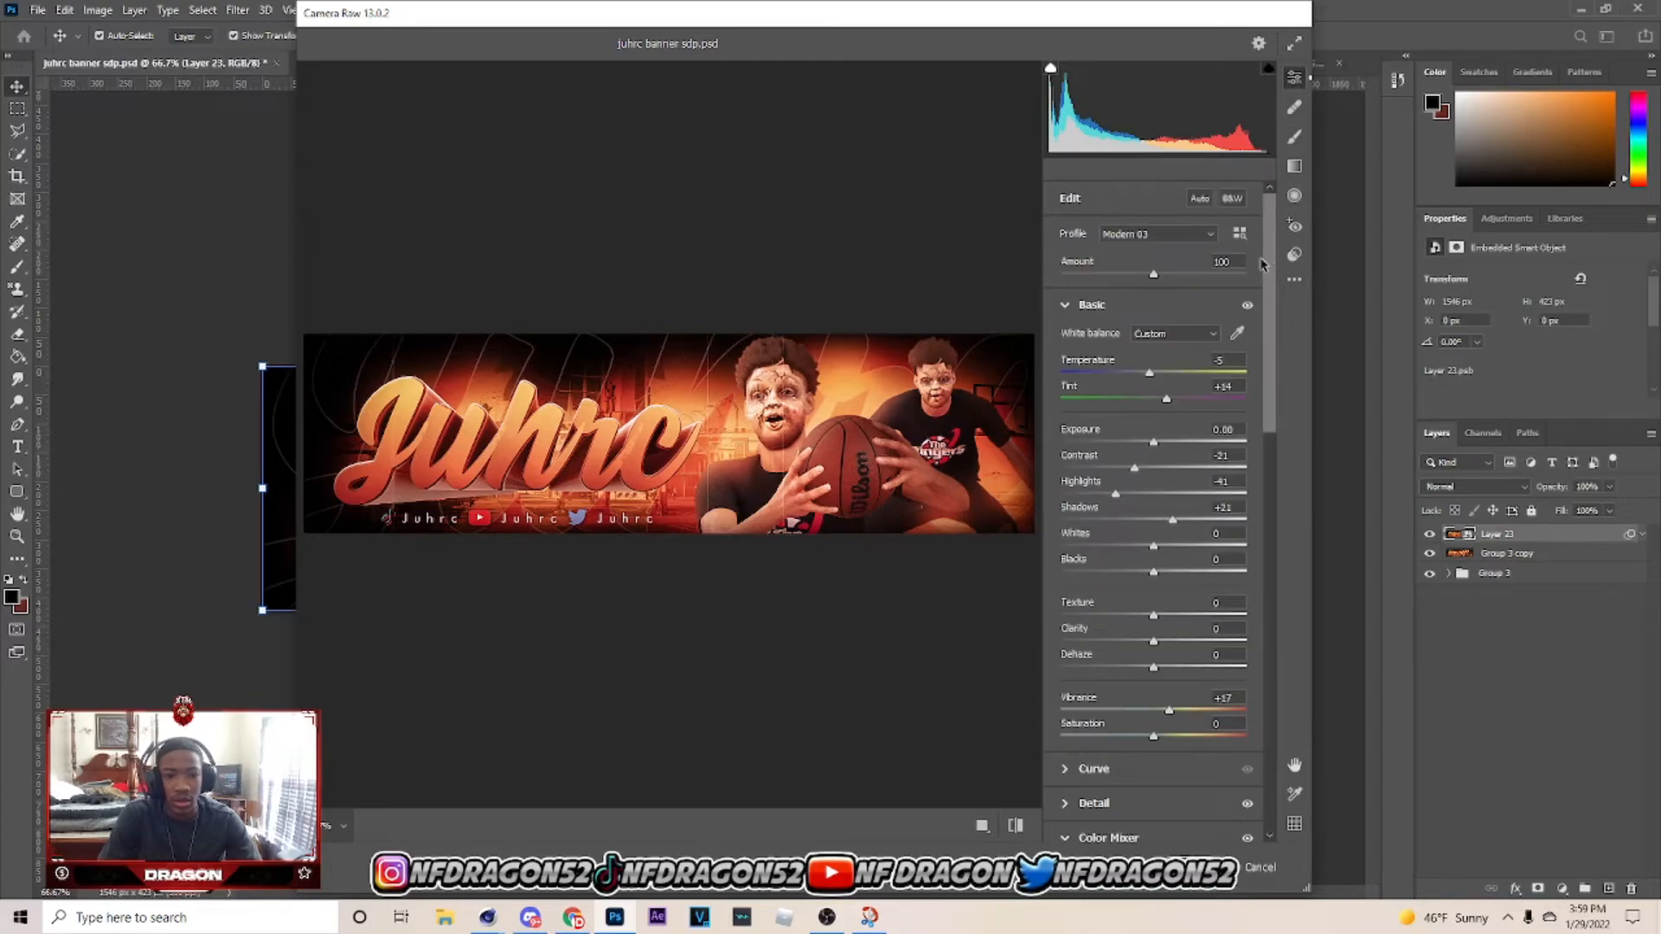
pyautogui.click(1292, 257)
pyautogui.scroll(-5, 1138, 535)
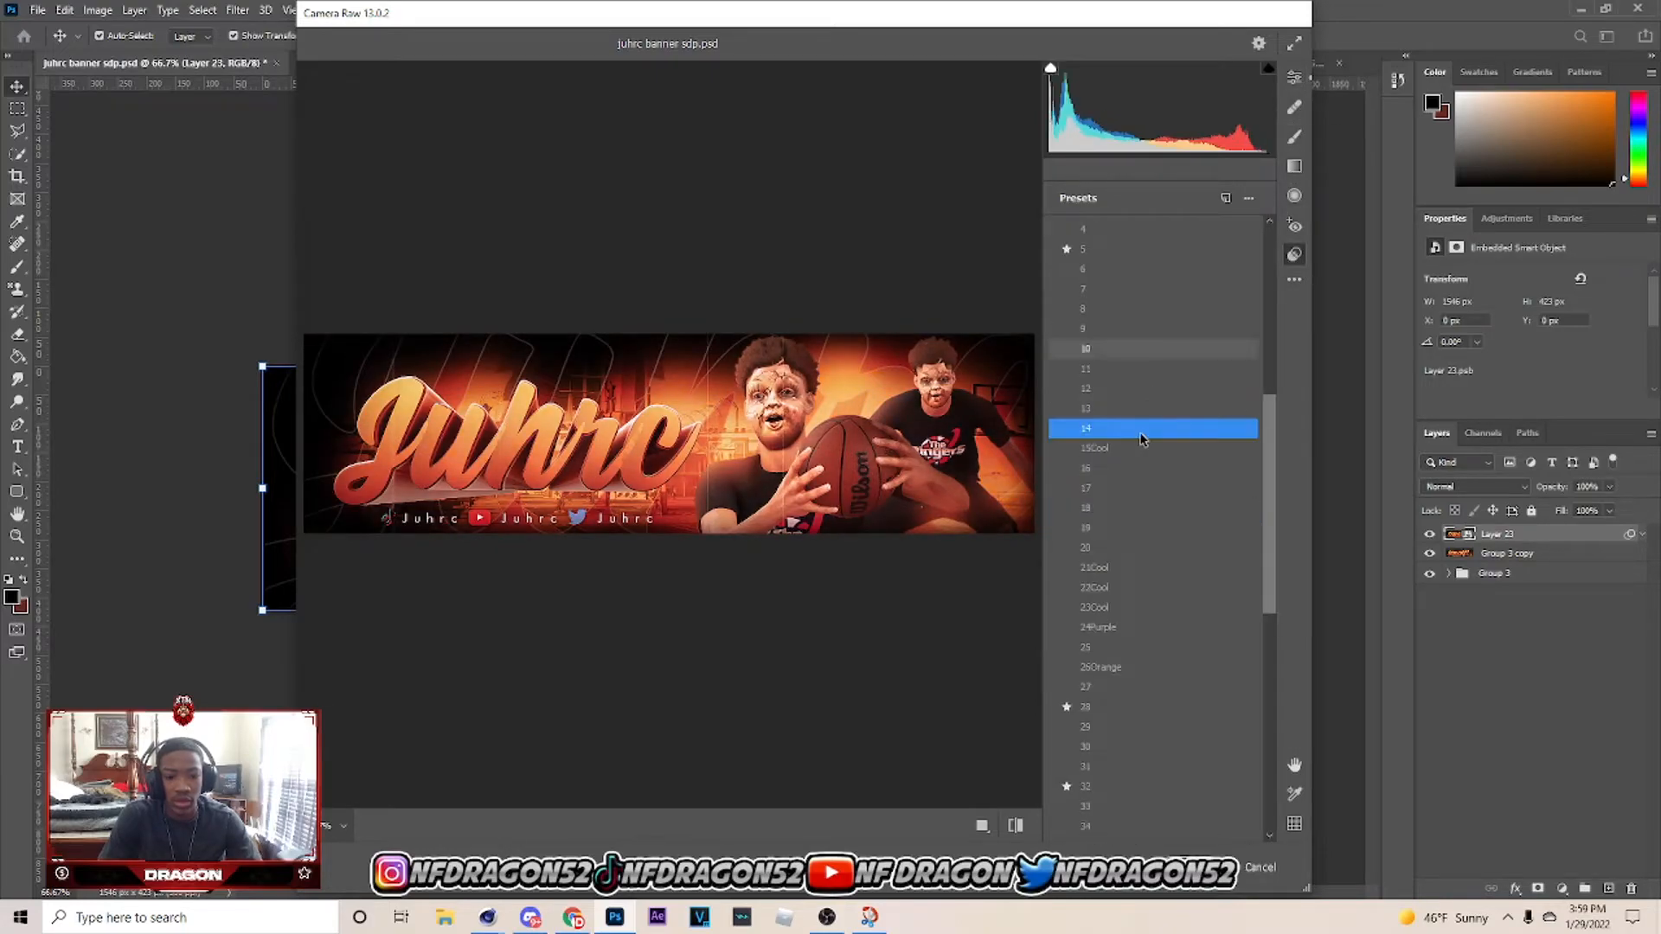
pyautogui.scroll(-2, 1138, 536)
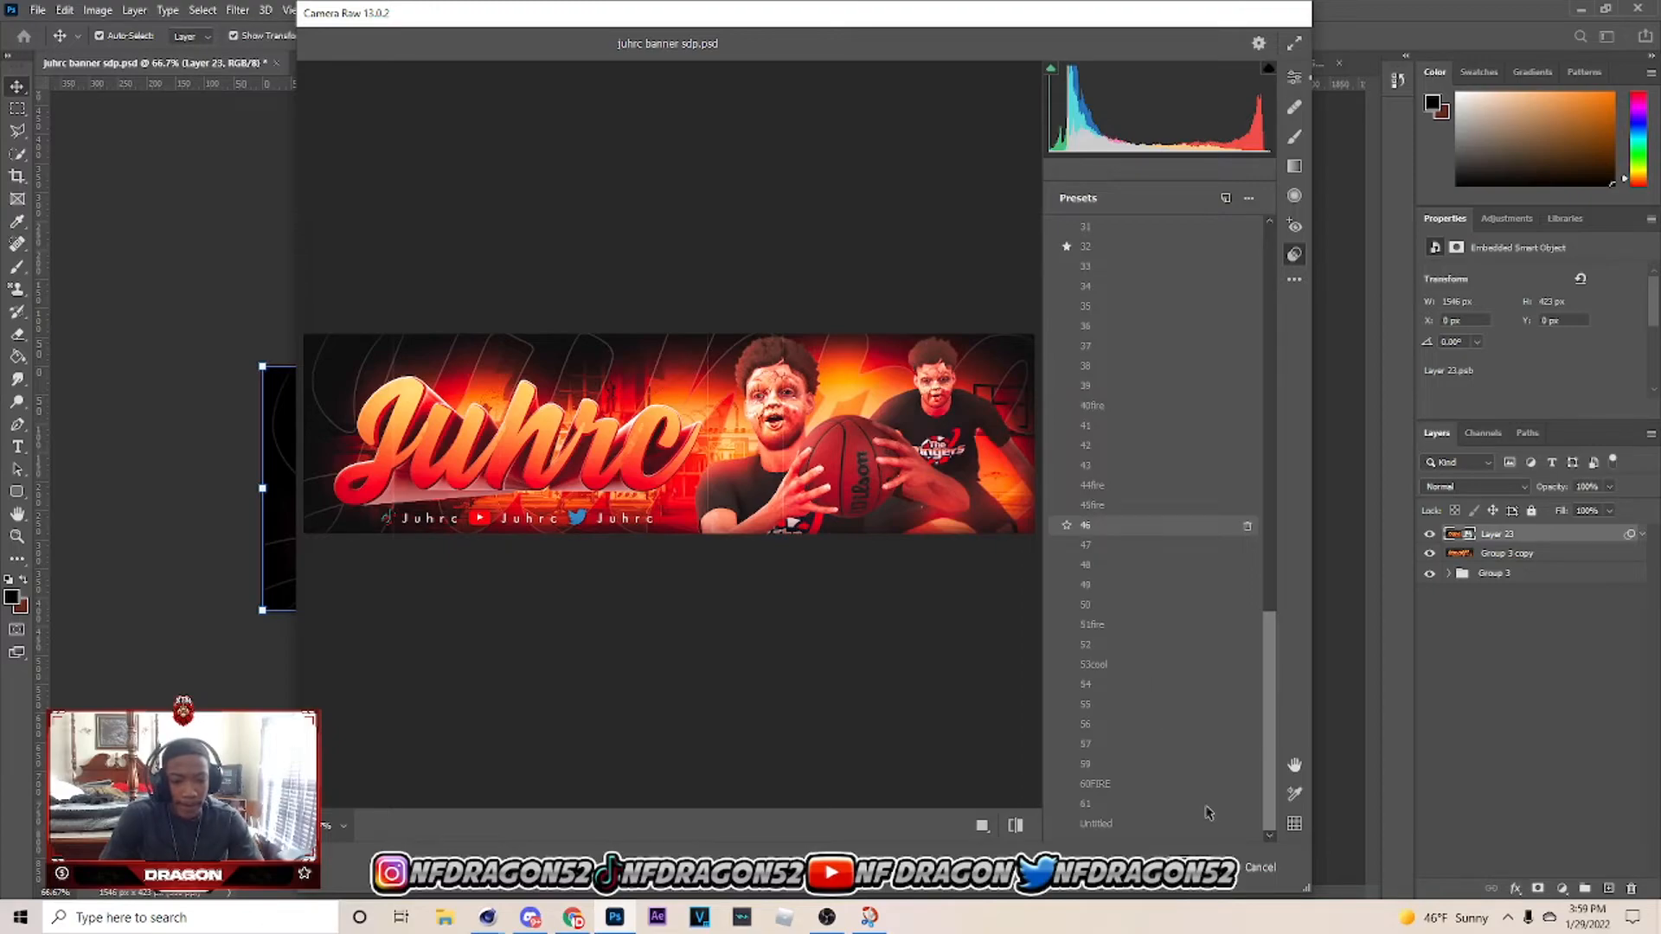
# Apply the Untitled preset, set Contrast +15, Highlights +9, Shadows +7, Whites +7 and Blacks +4, and confirm the Camera Raw adjustments.
pyautogui.click(1156, 827)
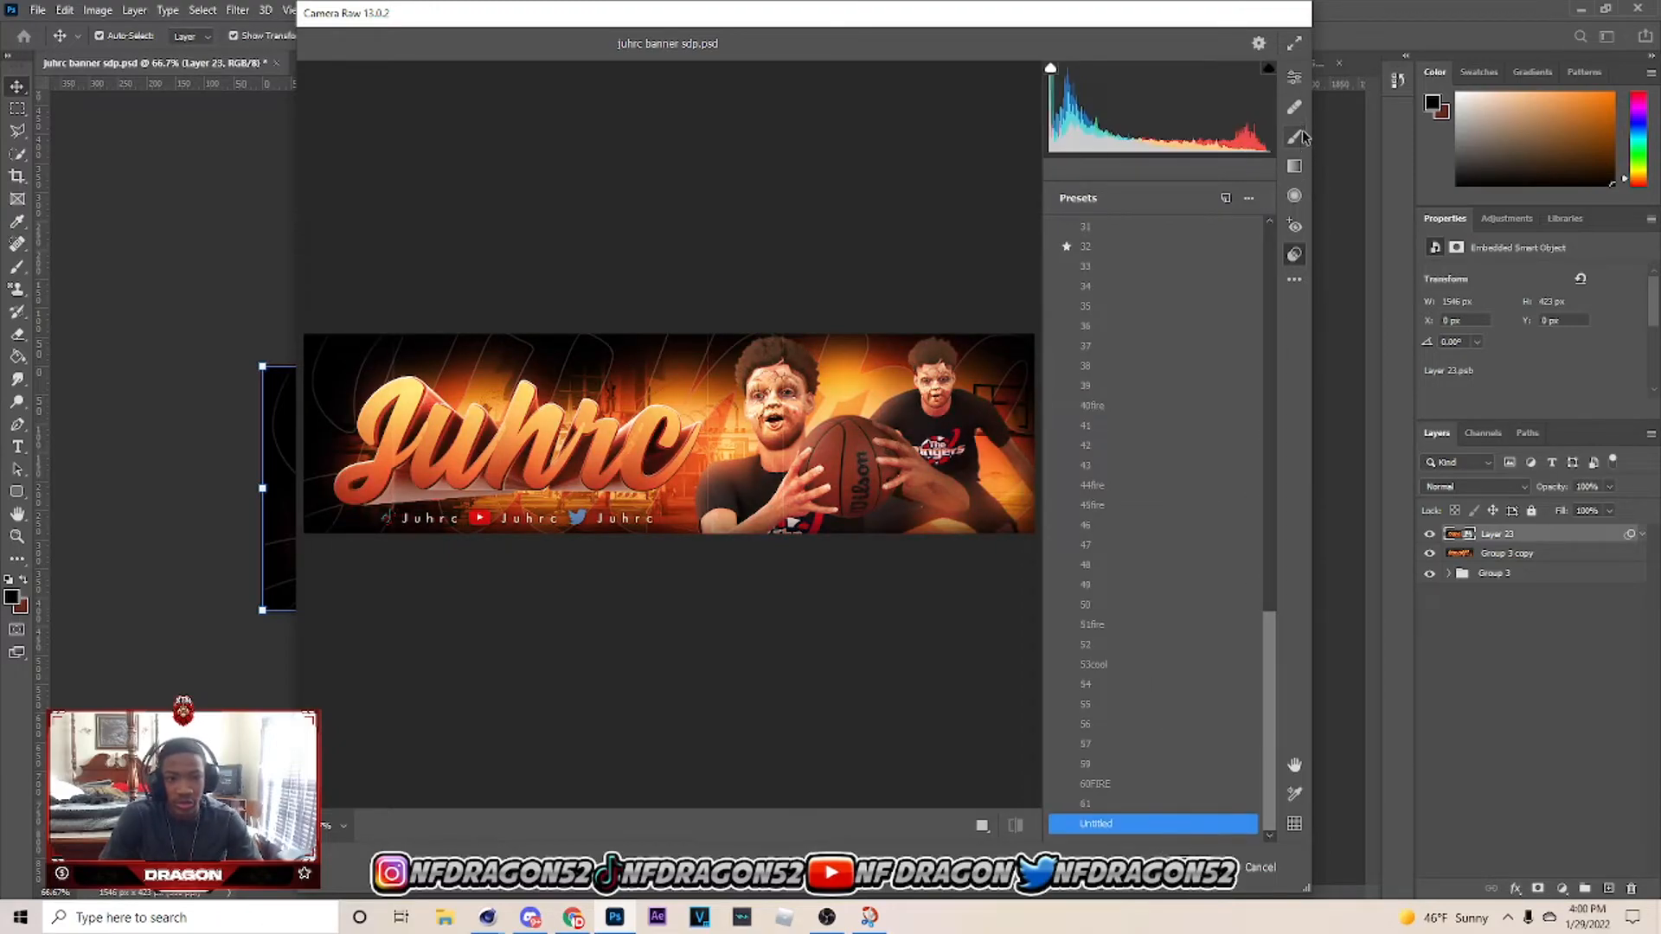
pyautogui.click(1294, 77)
pyautogui.scroll(-10, 1220, 543)
pyautogui.scroll(8, 1220, 544)
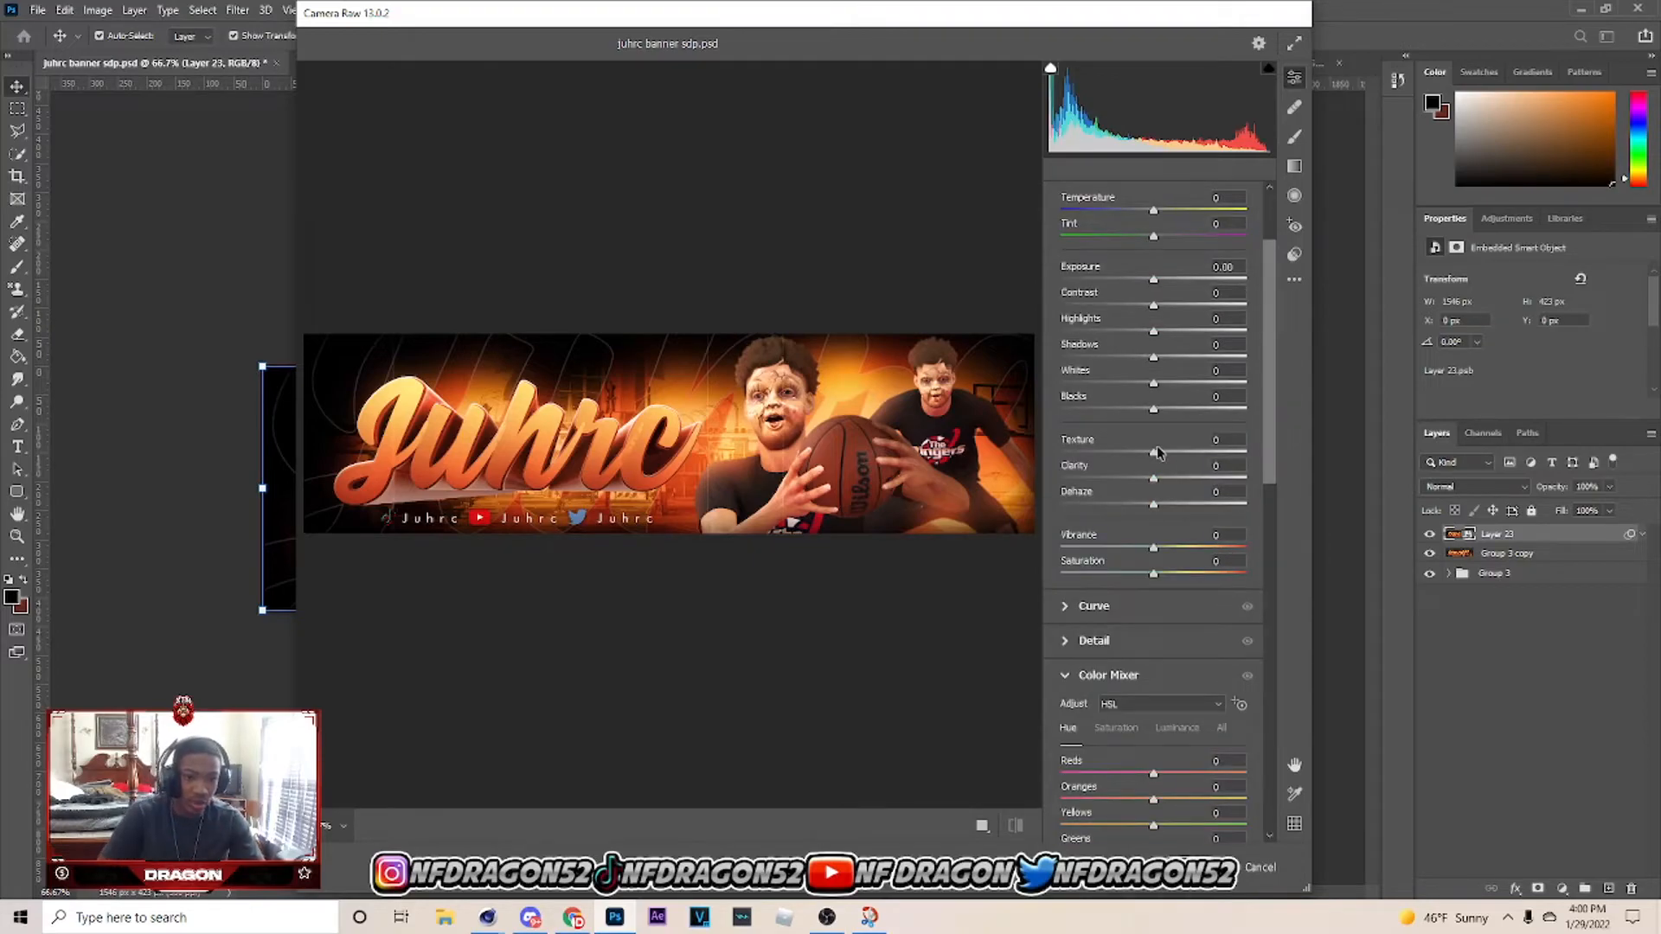
pyautogui.scroll(2, 1165, 458)
pyautogui.moveTo(1156, 389); pyautogui.dragTo(1164, 495)
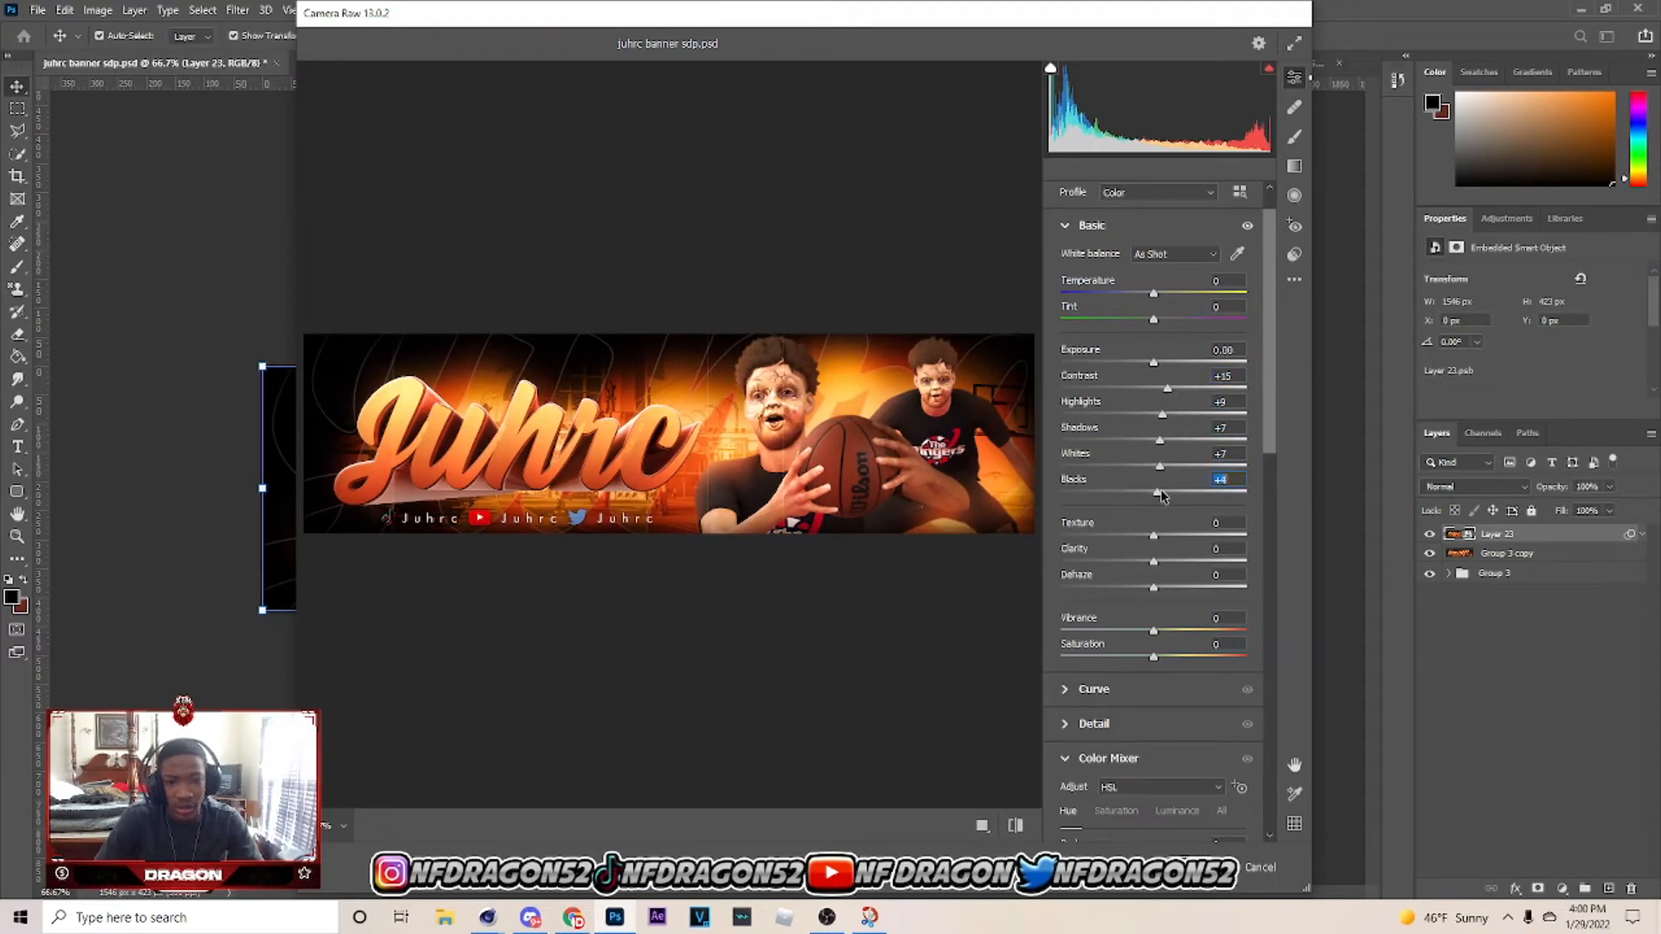
pyautogui.scroll(-15, 1162, 495)
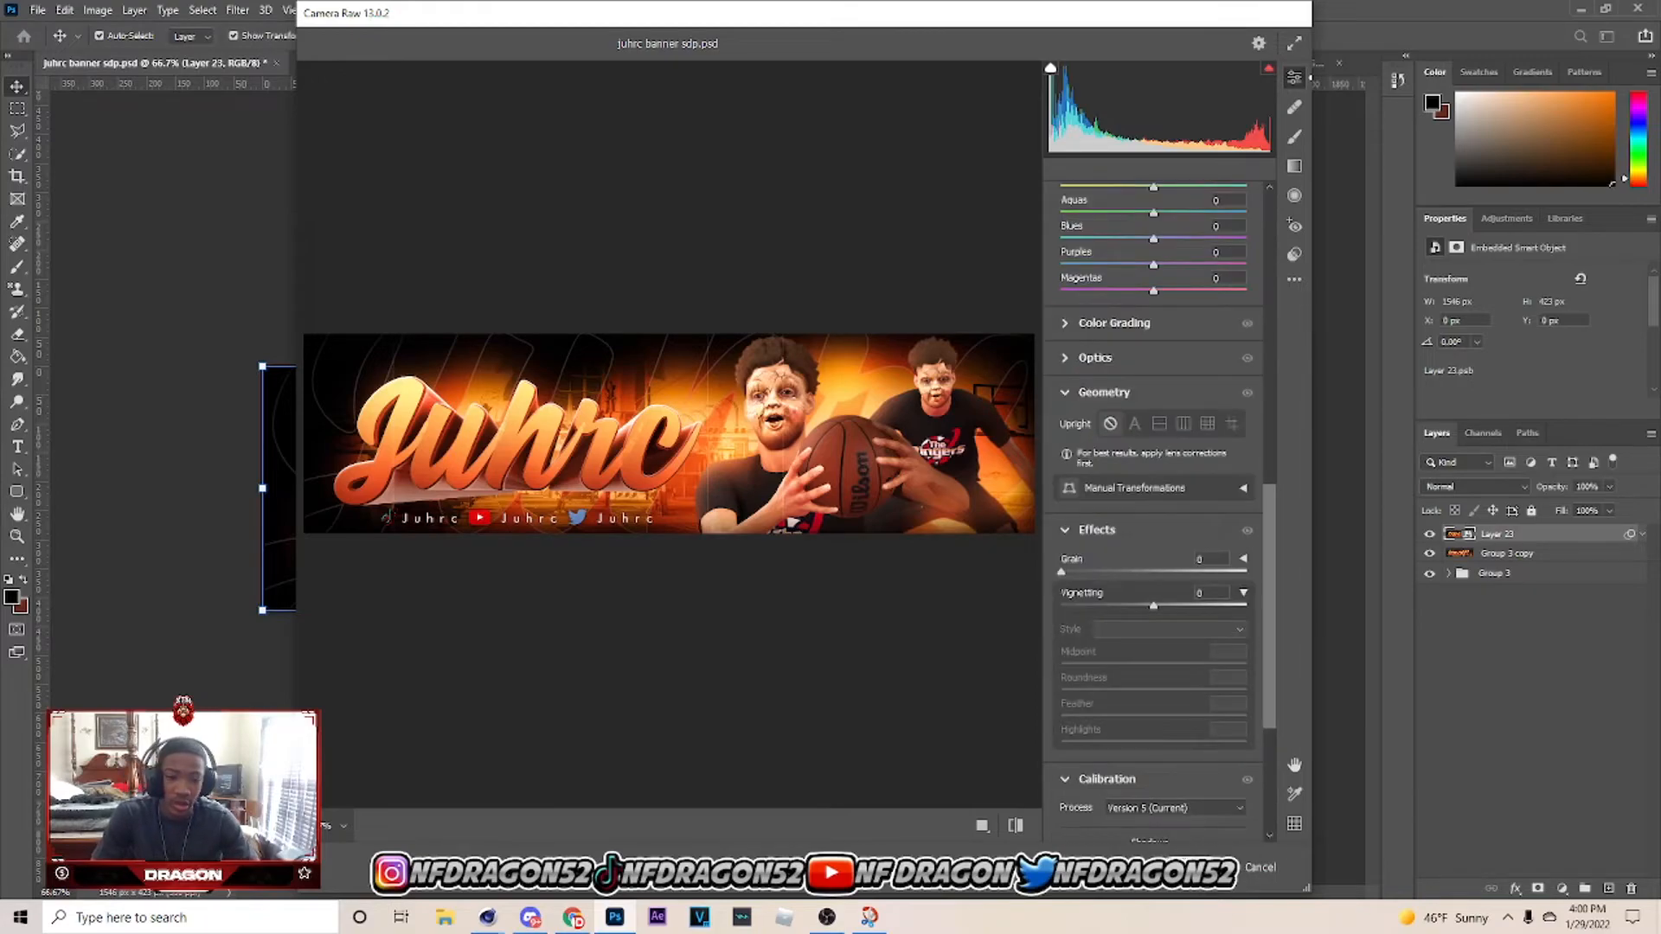
pyautogui.press('Return')
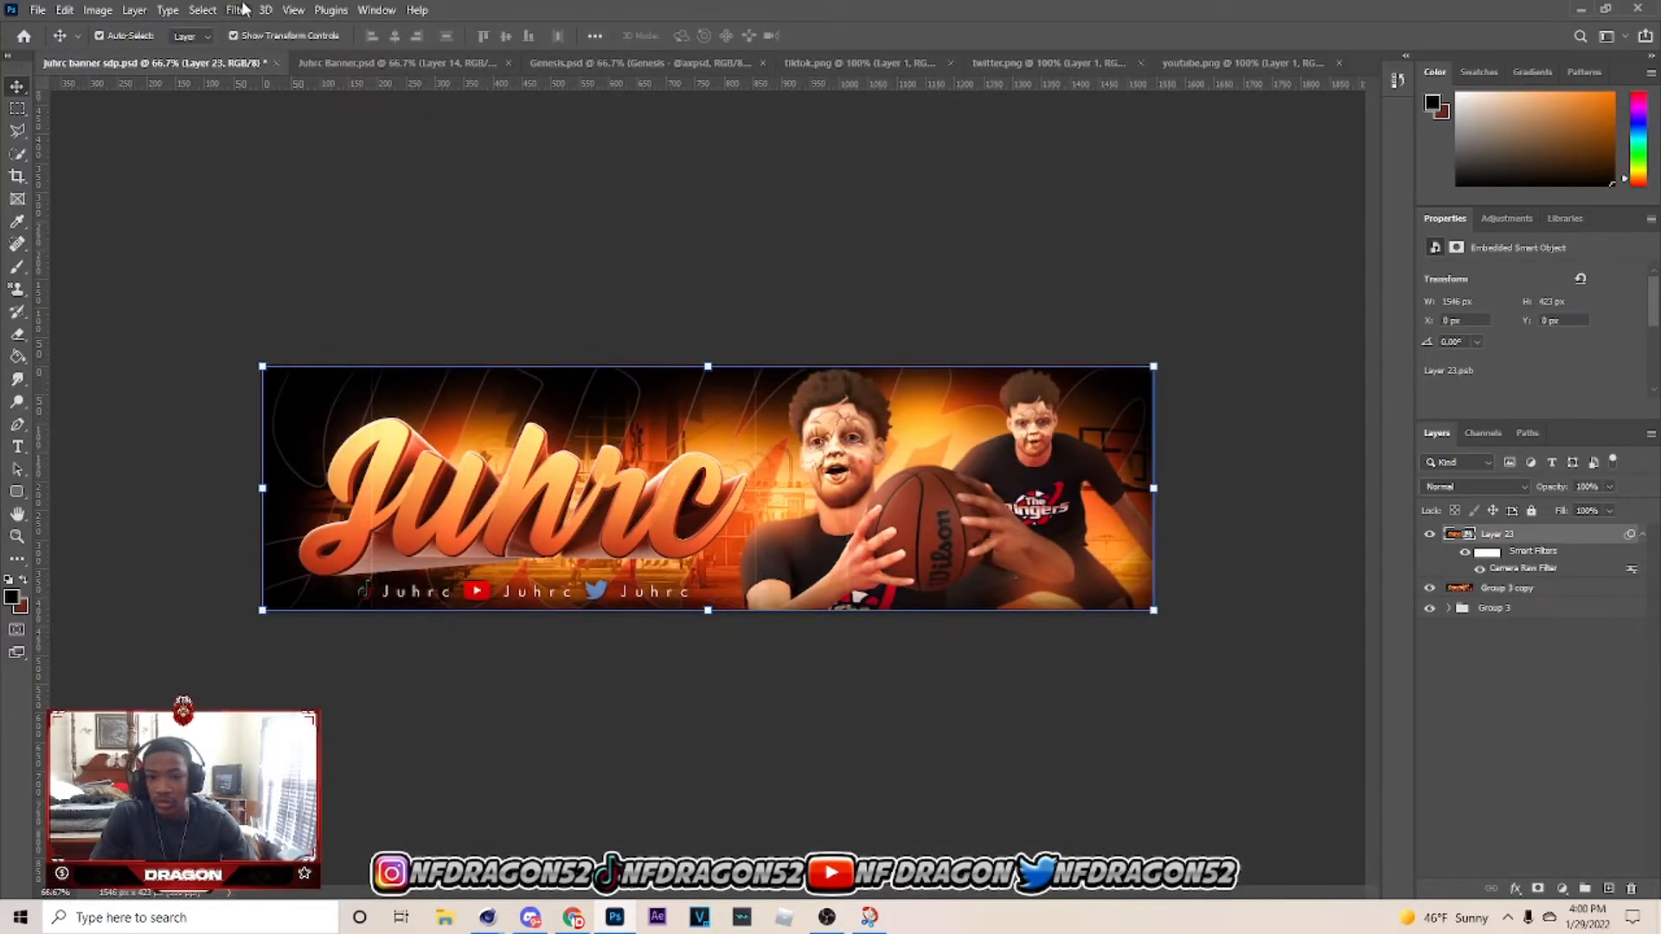
# Apply the Magic Bullet PhotoLooks filter to Layer 23 with Haze/Flare and Diffusion turned off, keeping Auto Shoulder and Chromatic Aberration on.
pyautogui.click(243, 8)
pyautogui.click(451, 409)
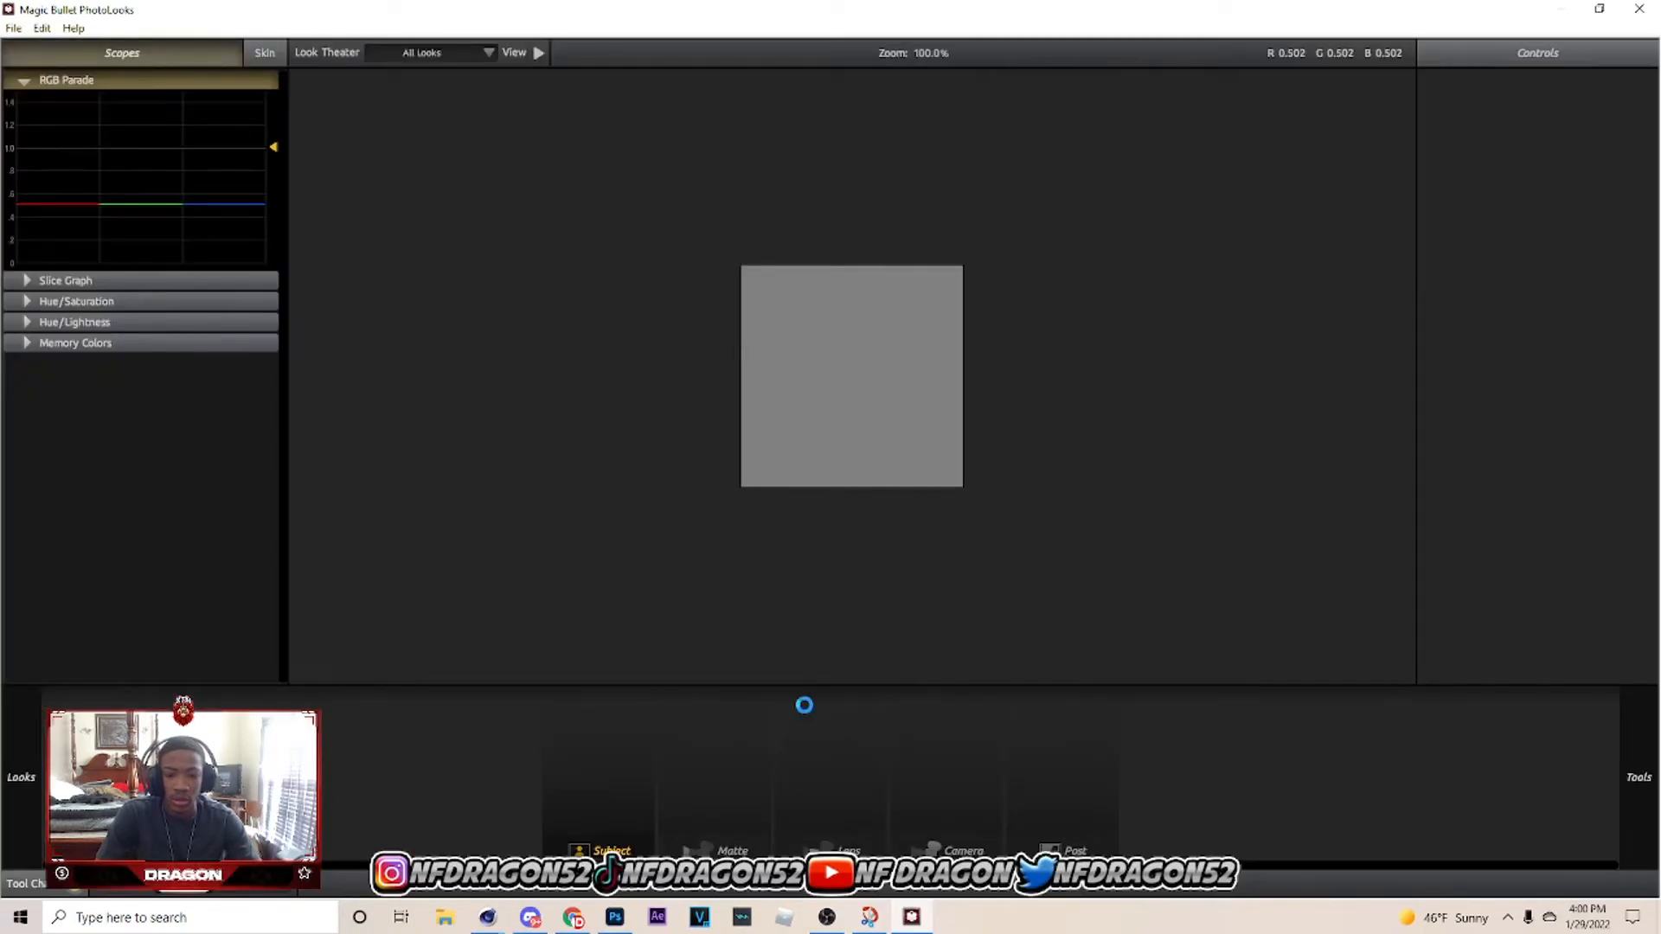
pyautogui.click(1141, 754)
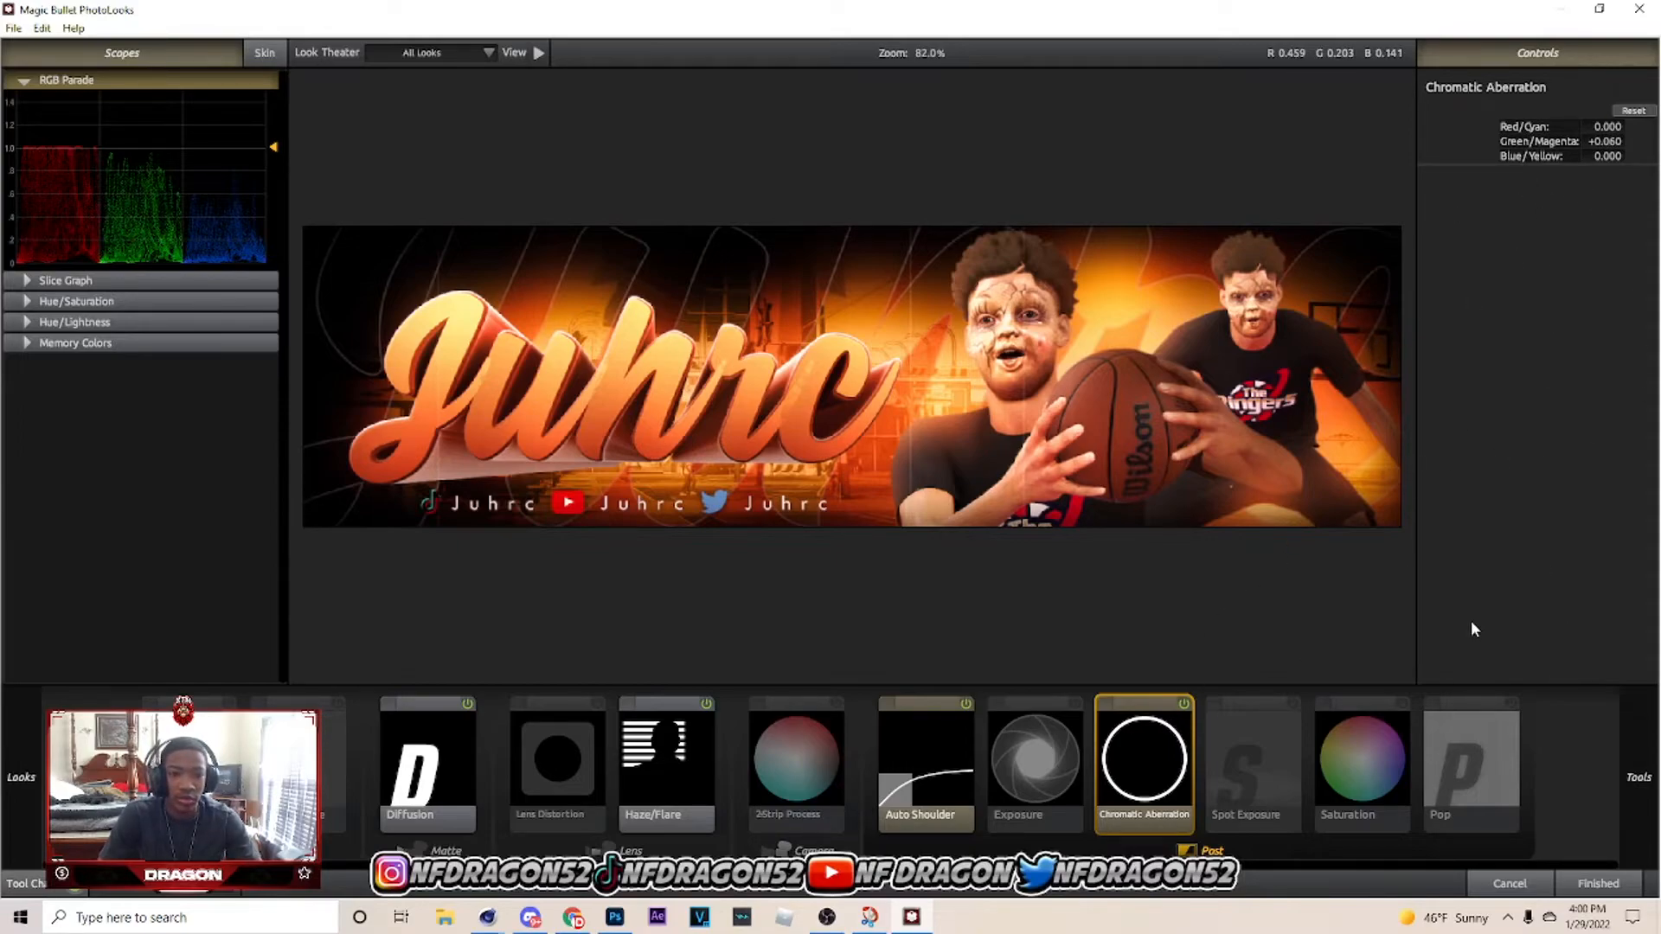
pyautogui.click(913, 804)
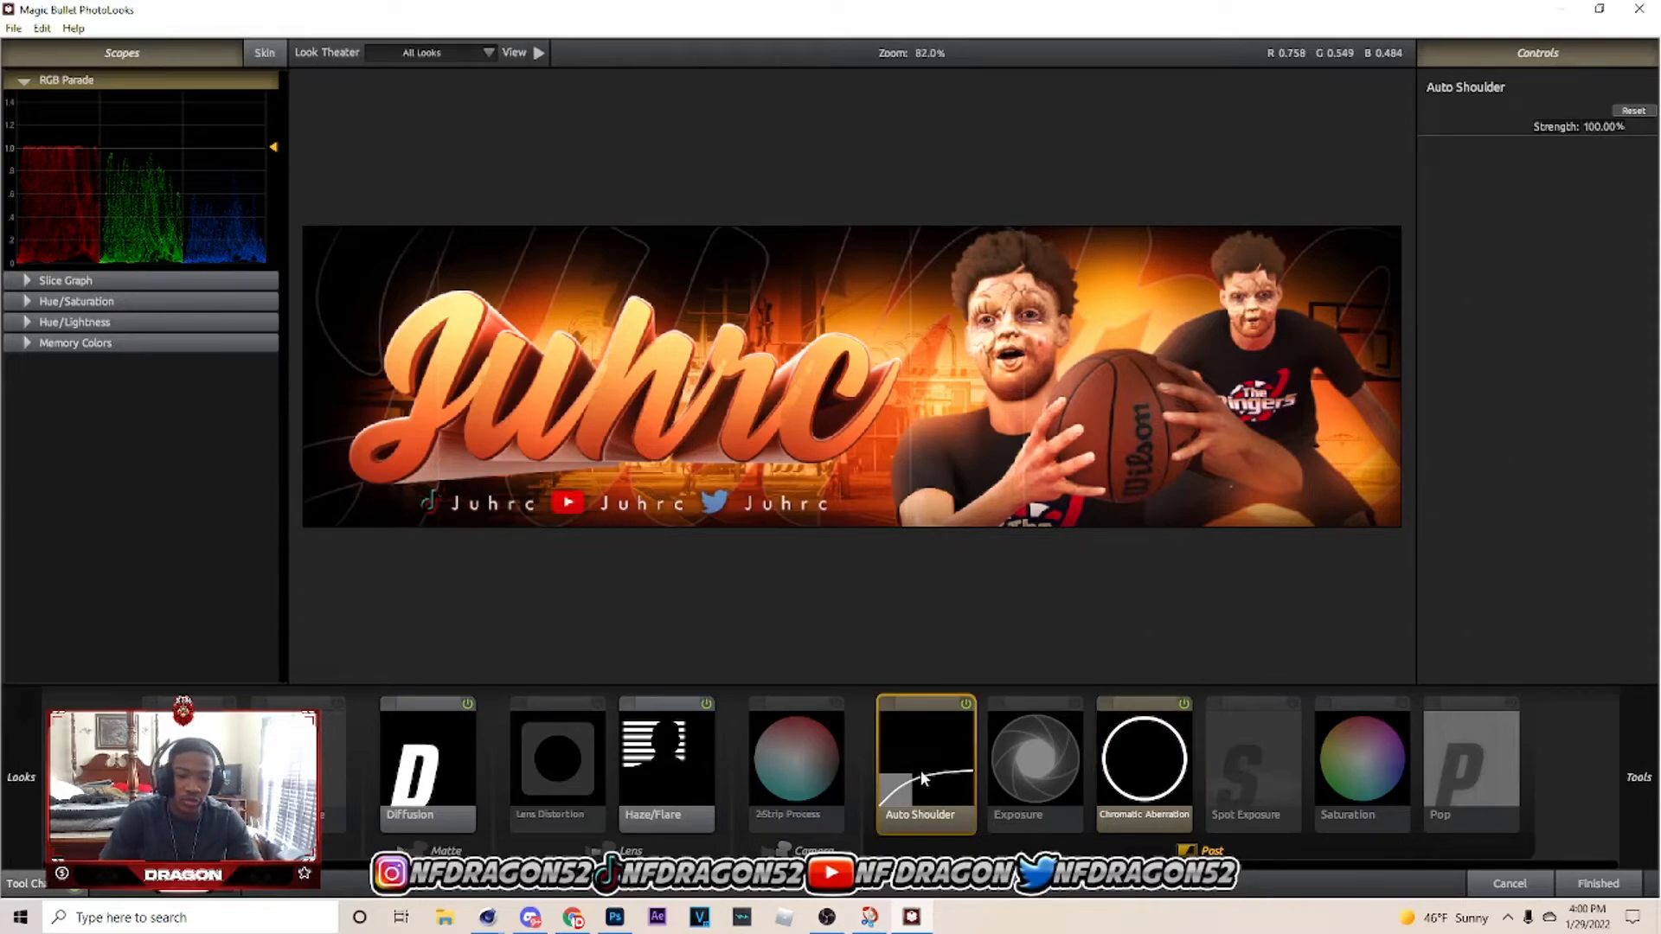
pyautogui.click(640, 765)
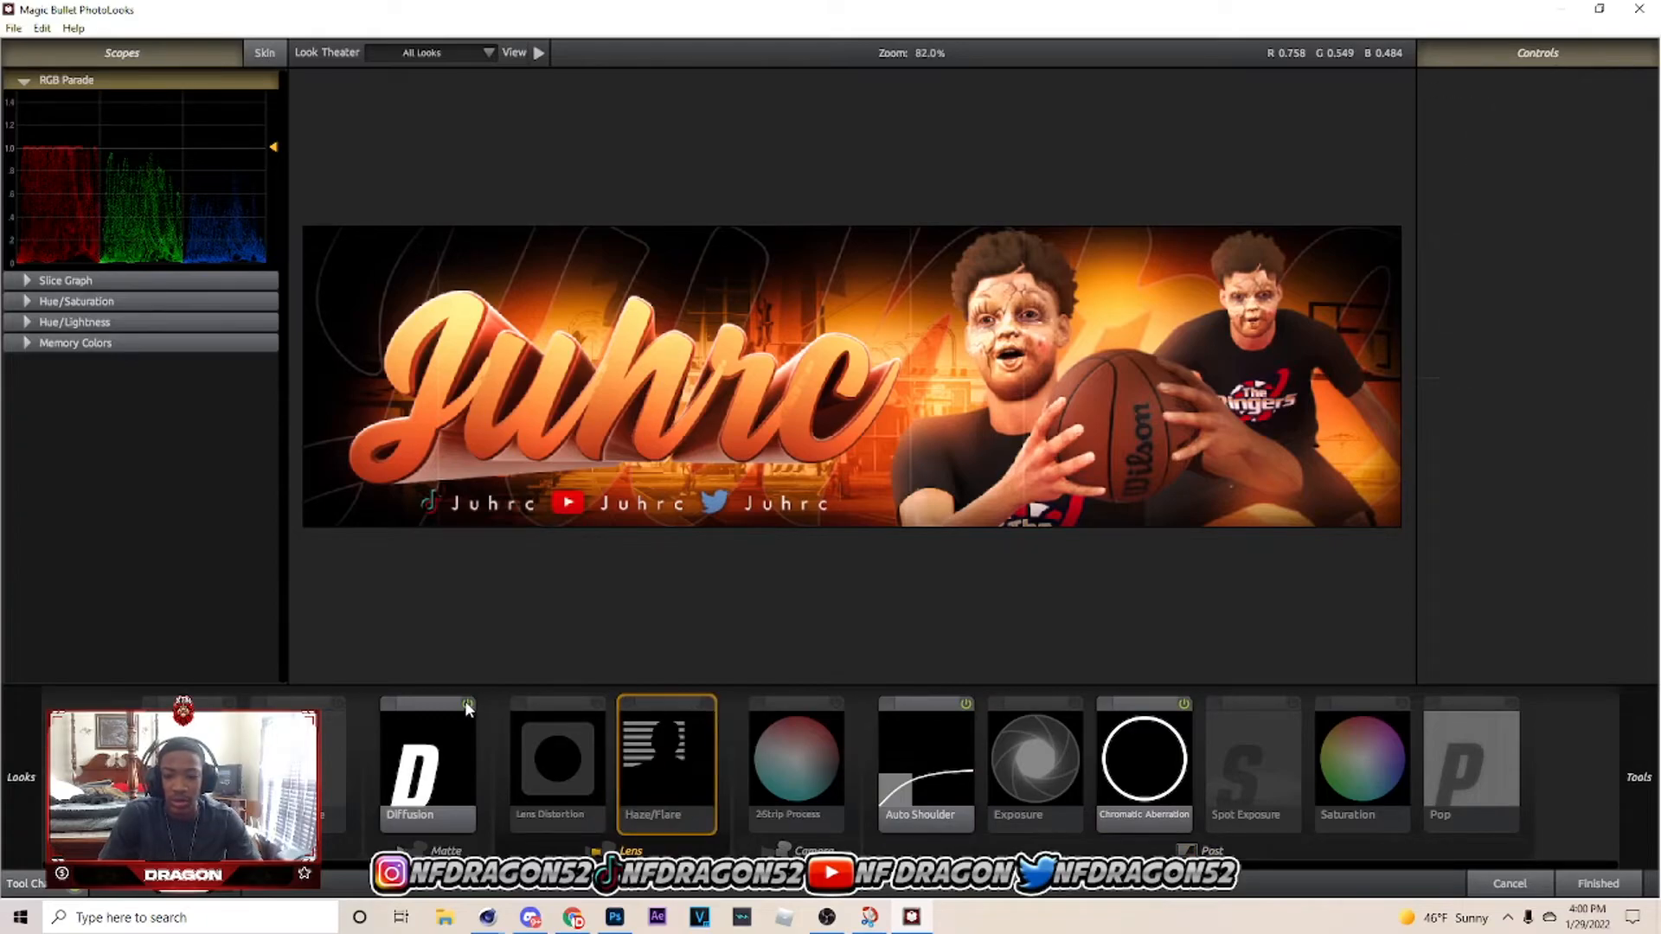
pyautogui.click(430, 756)
pyautogui.click(925, 762)
pyautogui.click(1144, 761)
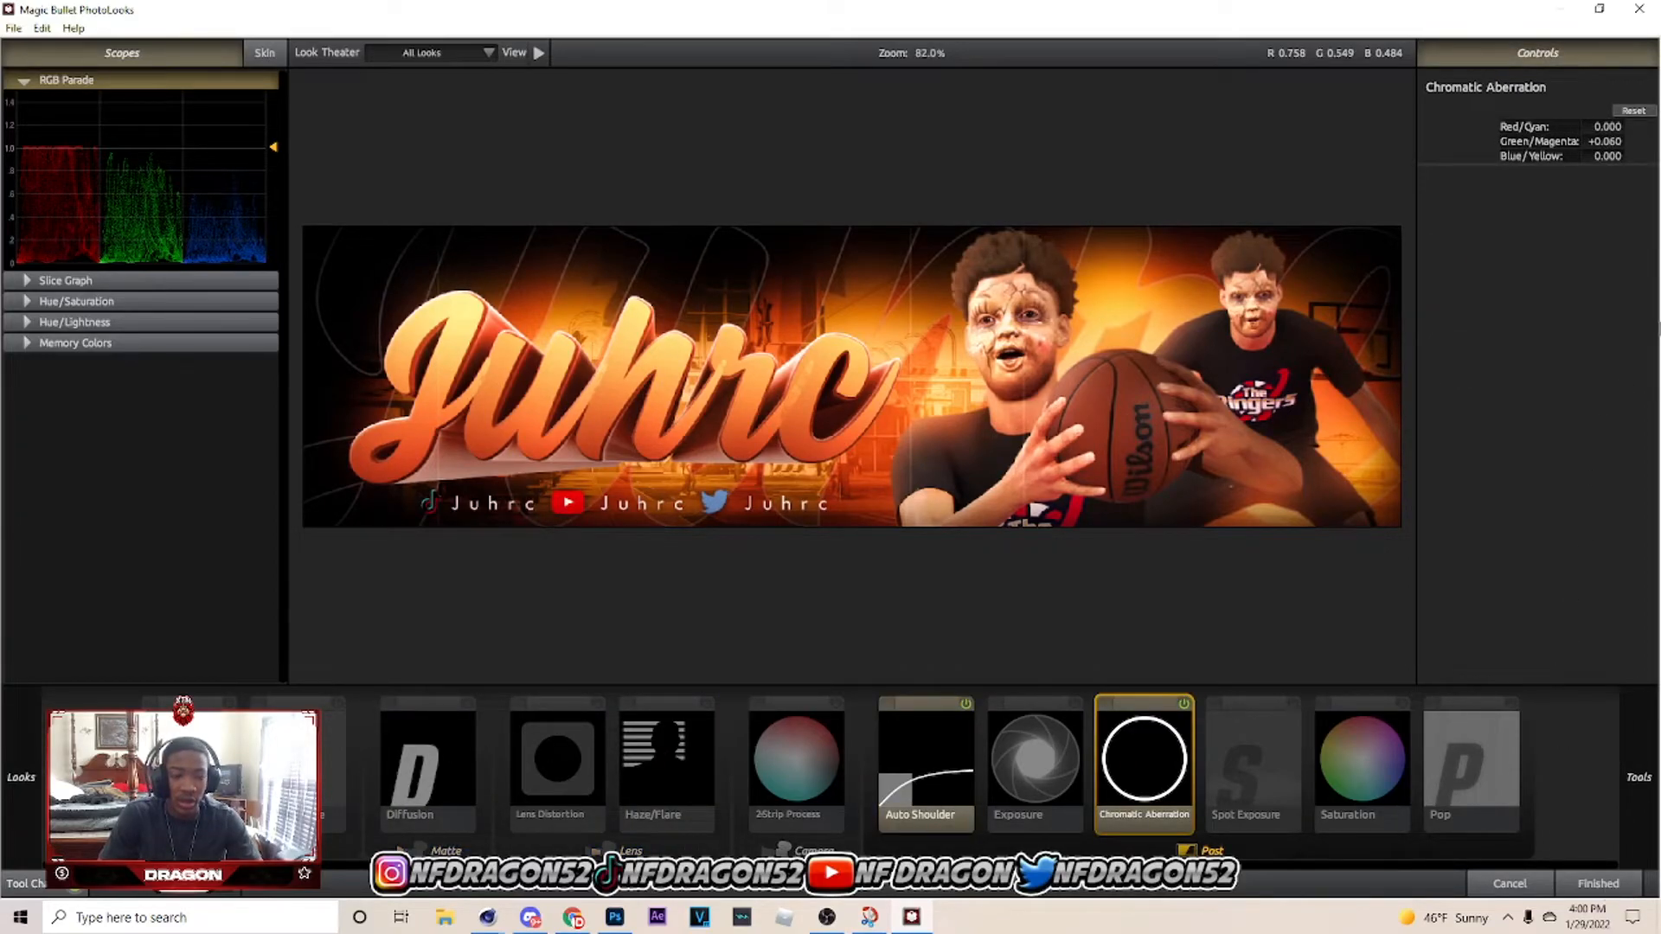
pyautogui.moveTo(1657, 333)
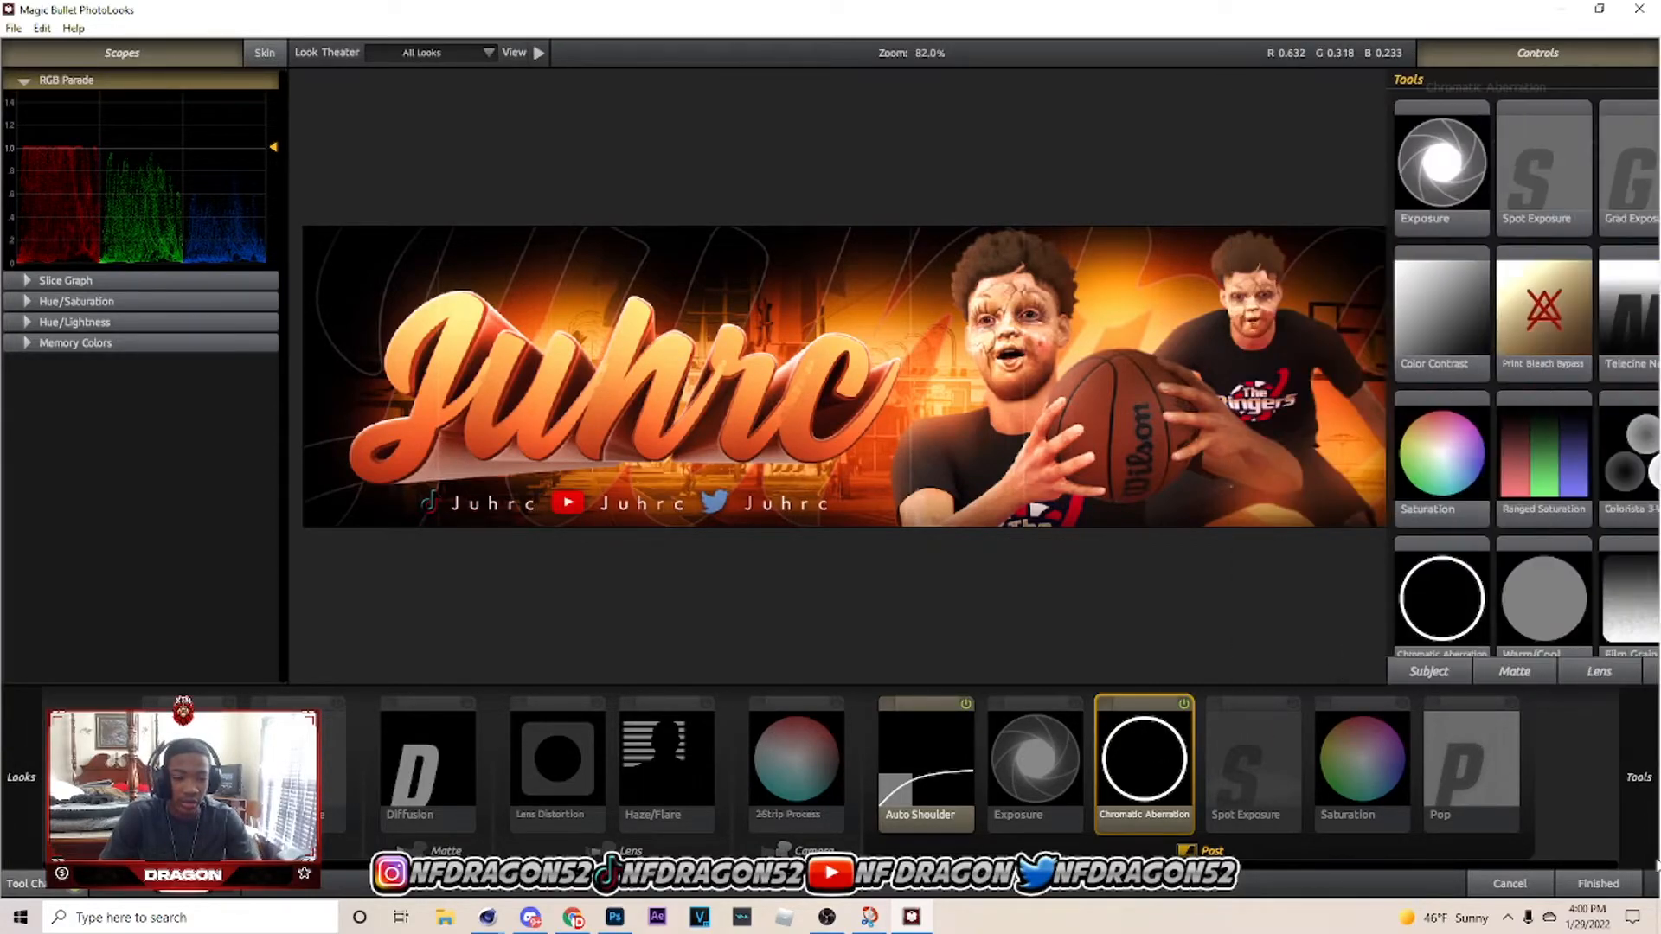
pyautogui.click(1598, 883)
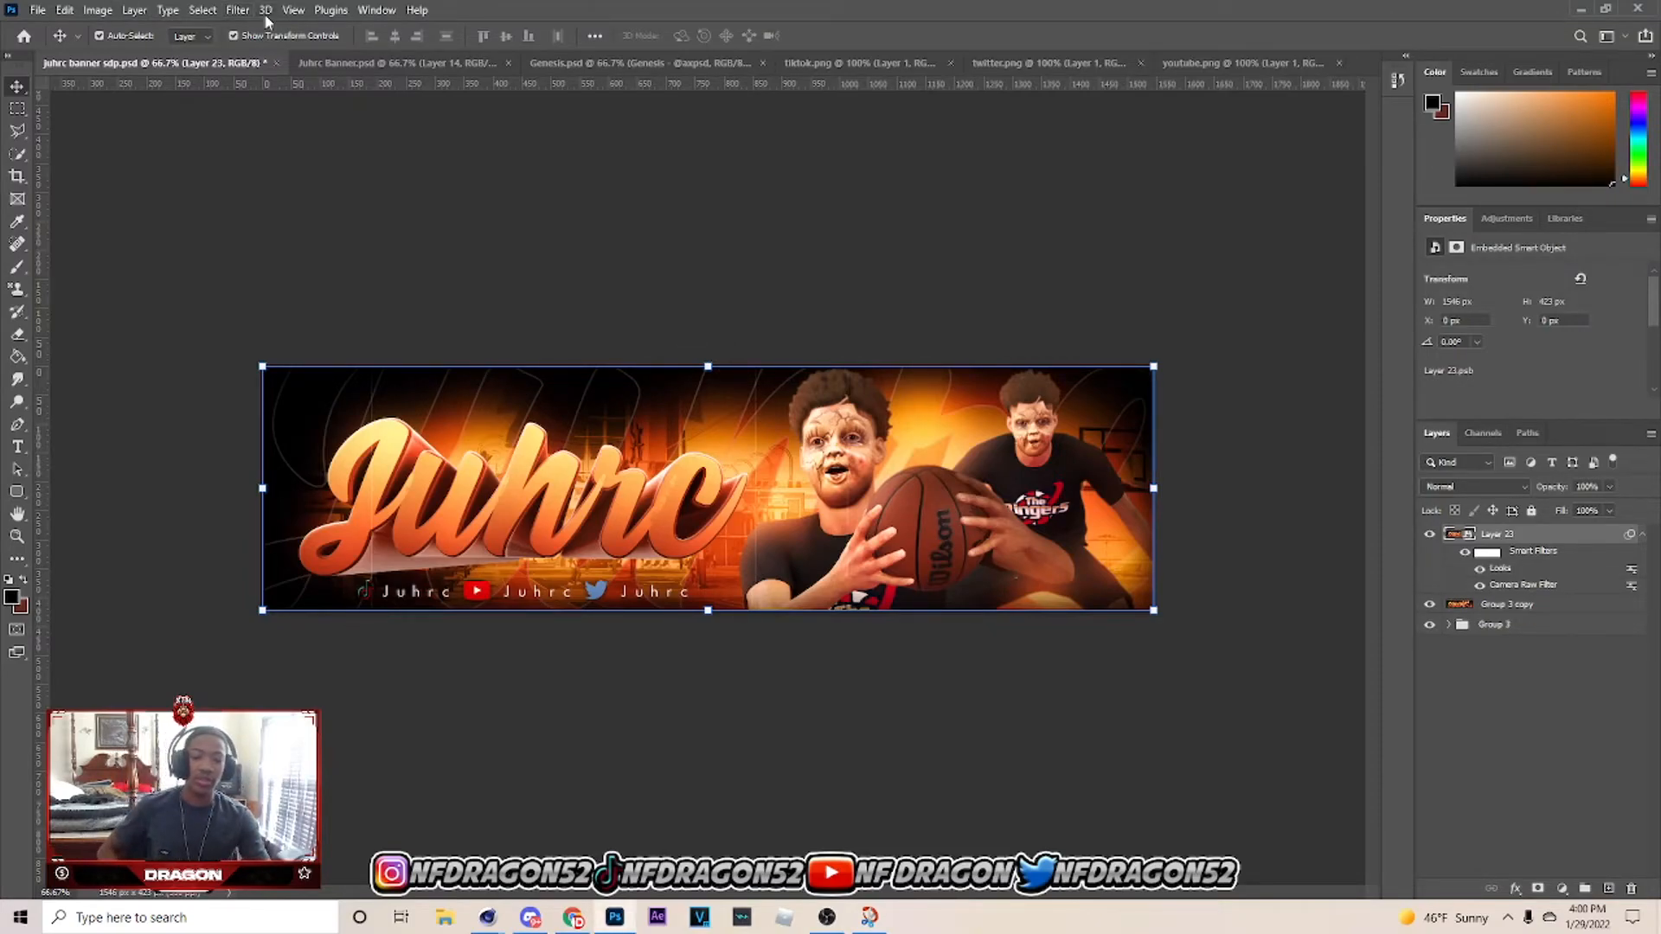
# Apply Topaz Adjust 5 to Layer 23 using the third preset after HDR - Sketch in the Adjust 4 Preset List.
pyautogui.click(236, 10)
pyautogui.moveTo(350, 418)
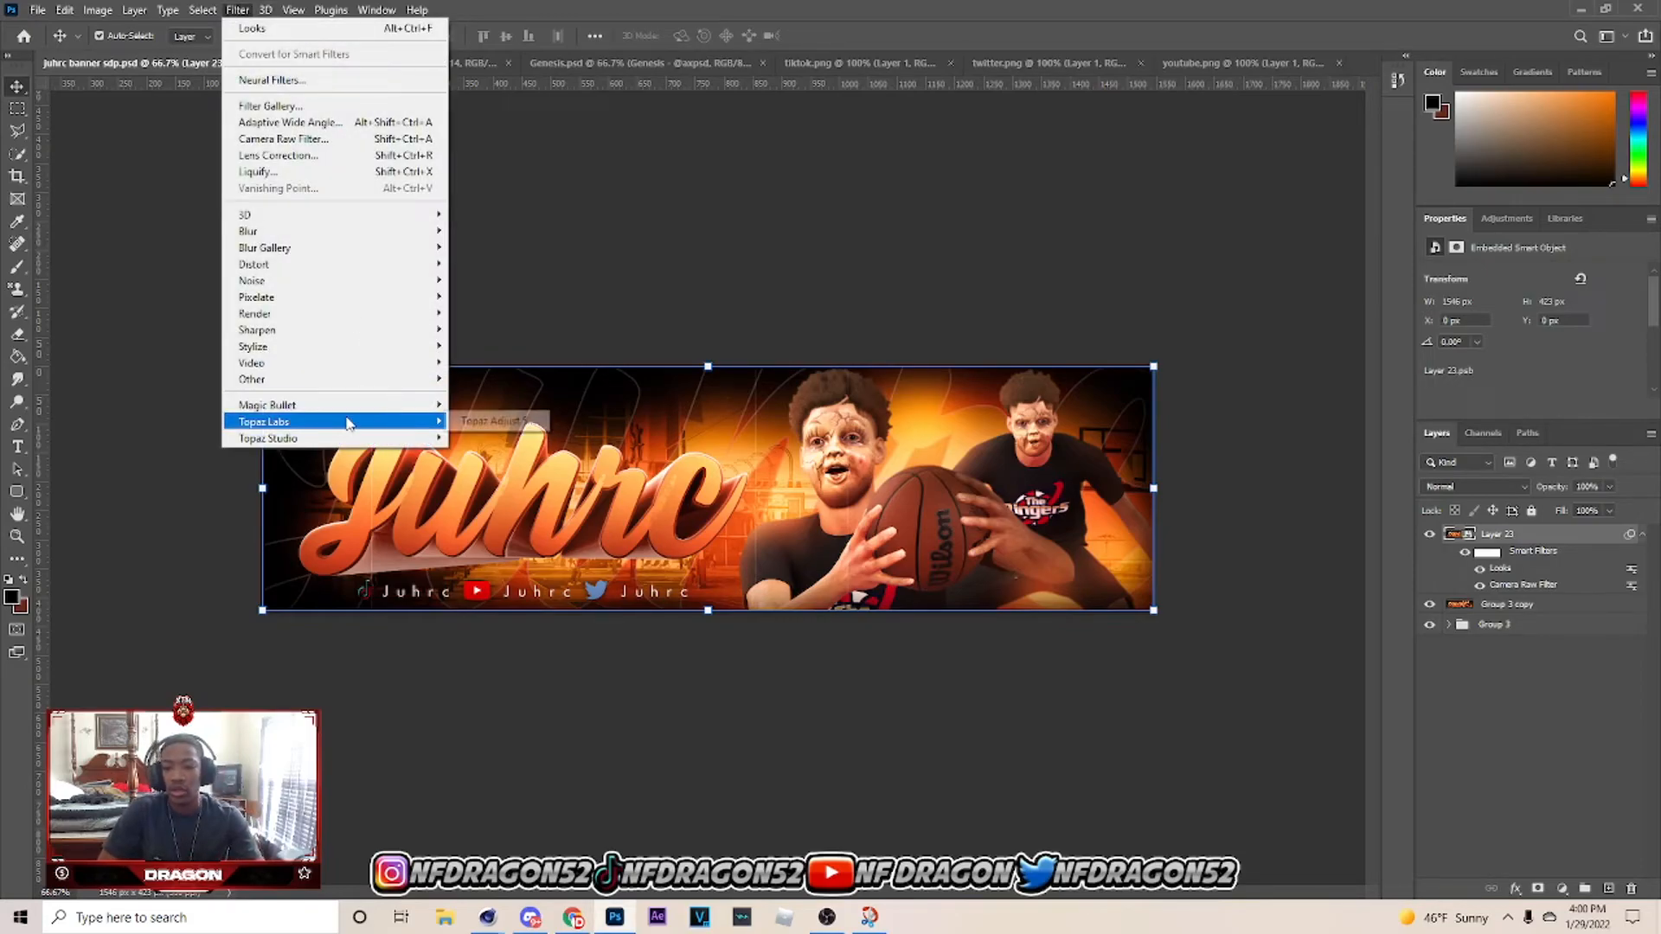
pyautogui.click(484, 420)
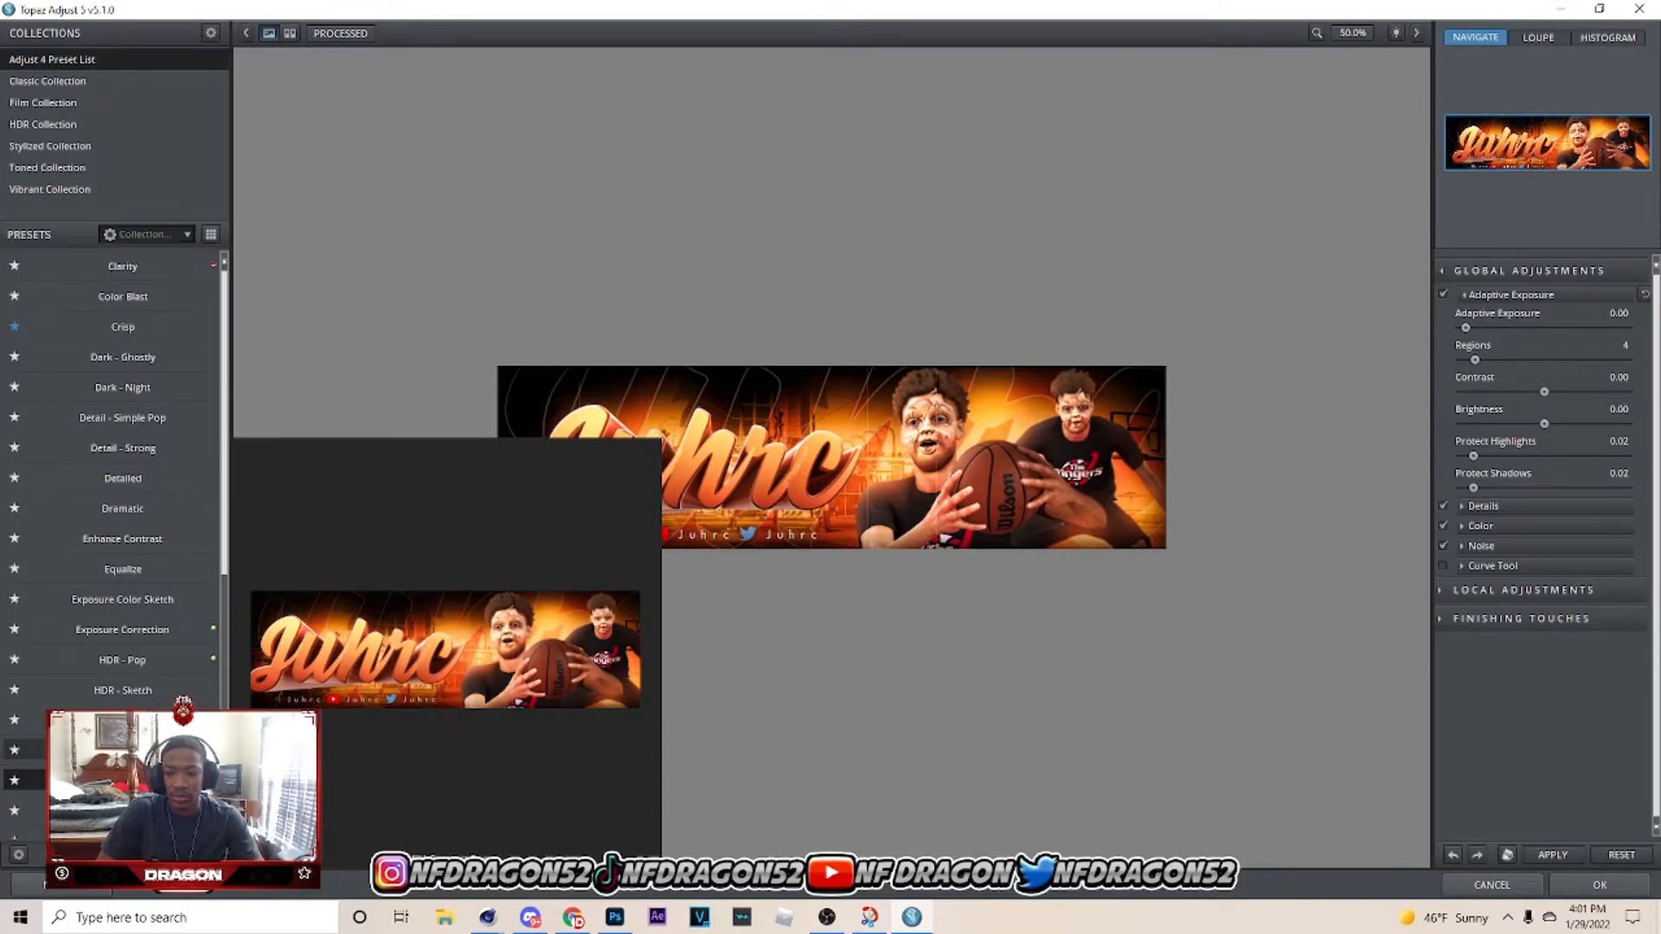
pyautogui.click(123, 721)
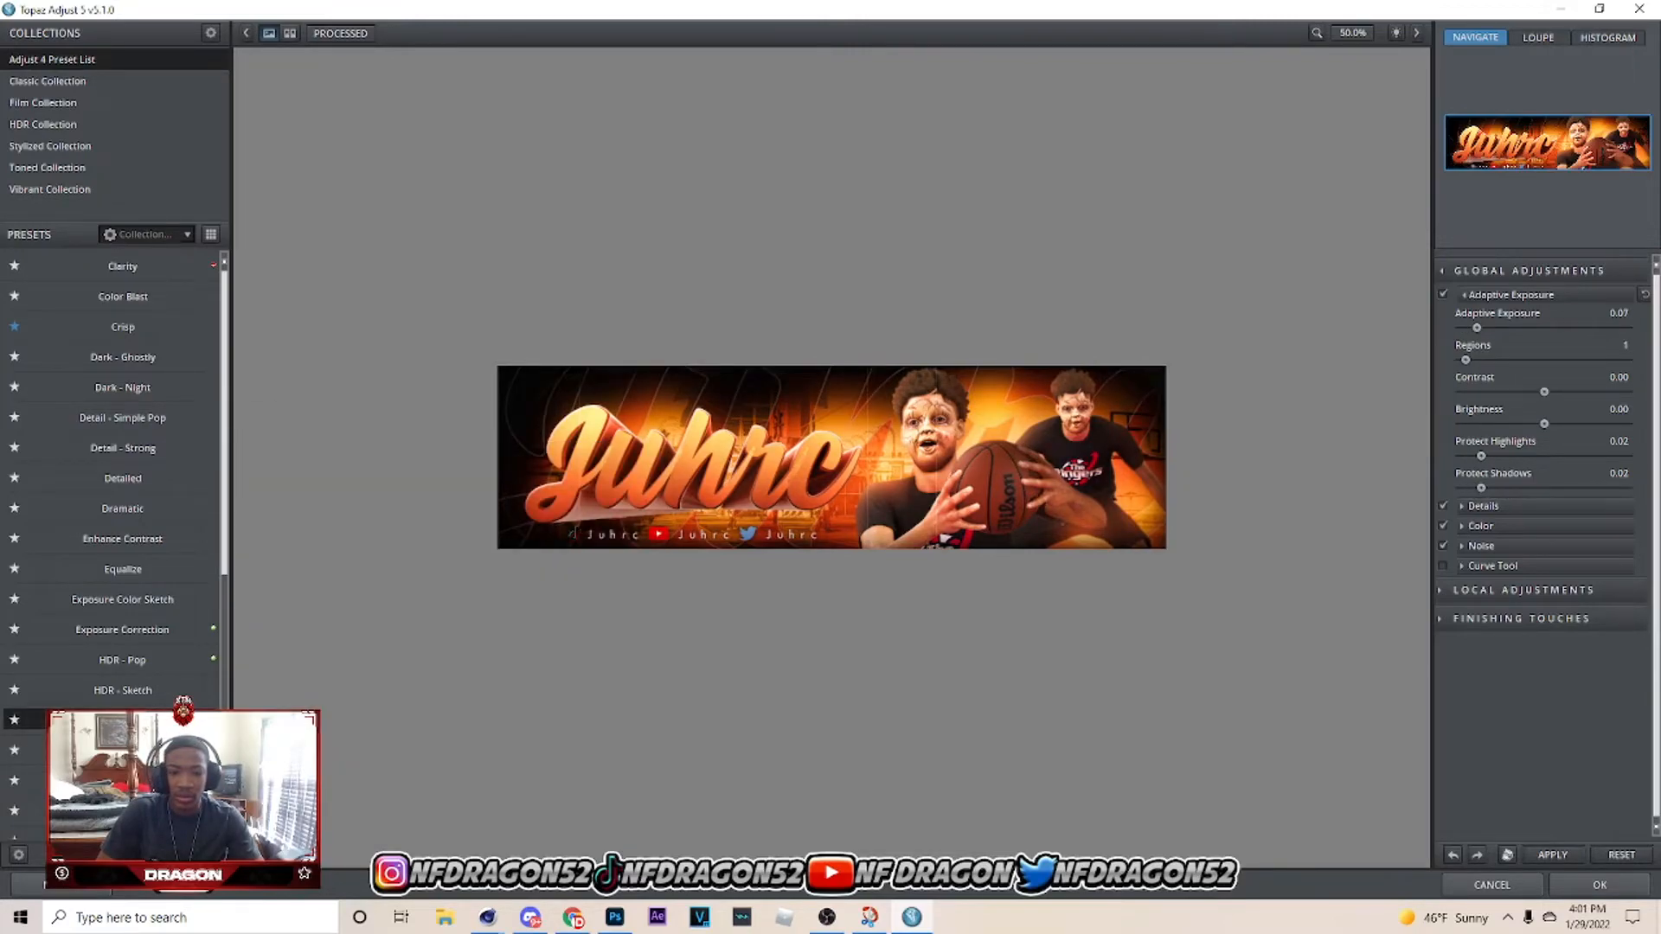
pyautogui.click(123, 780)
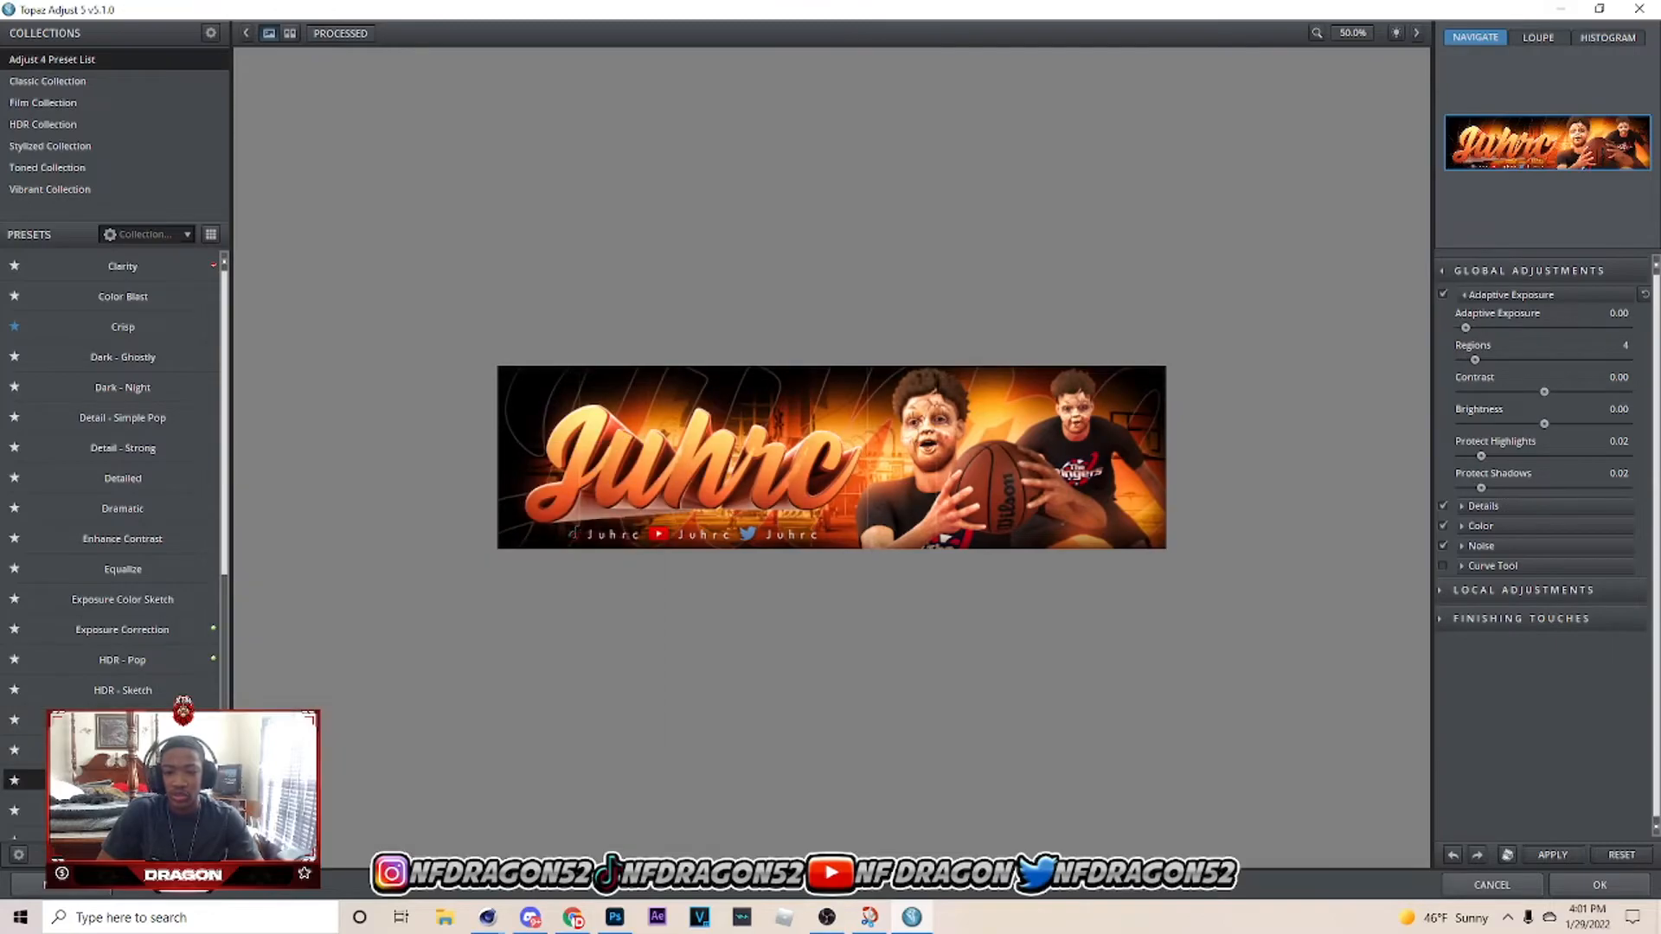
pyautogui.click(1600, 885)
# Examine the filtered banner's lettering and players up close, and check the overall look at full view.
pyautogui.press('ctrl')
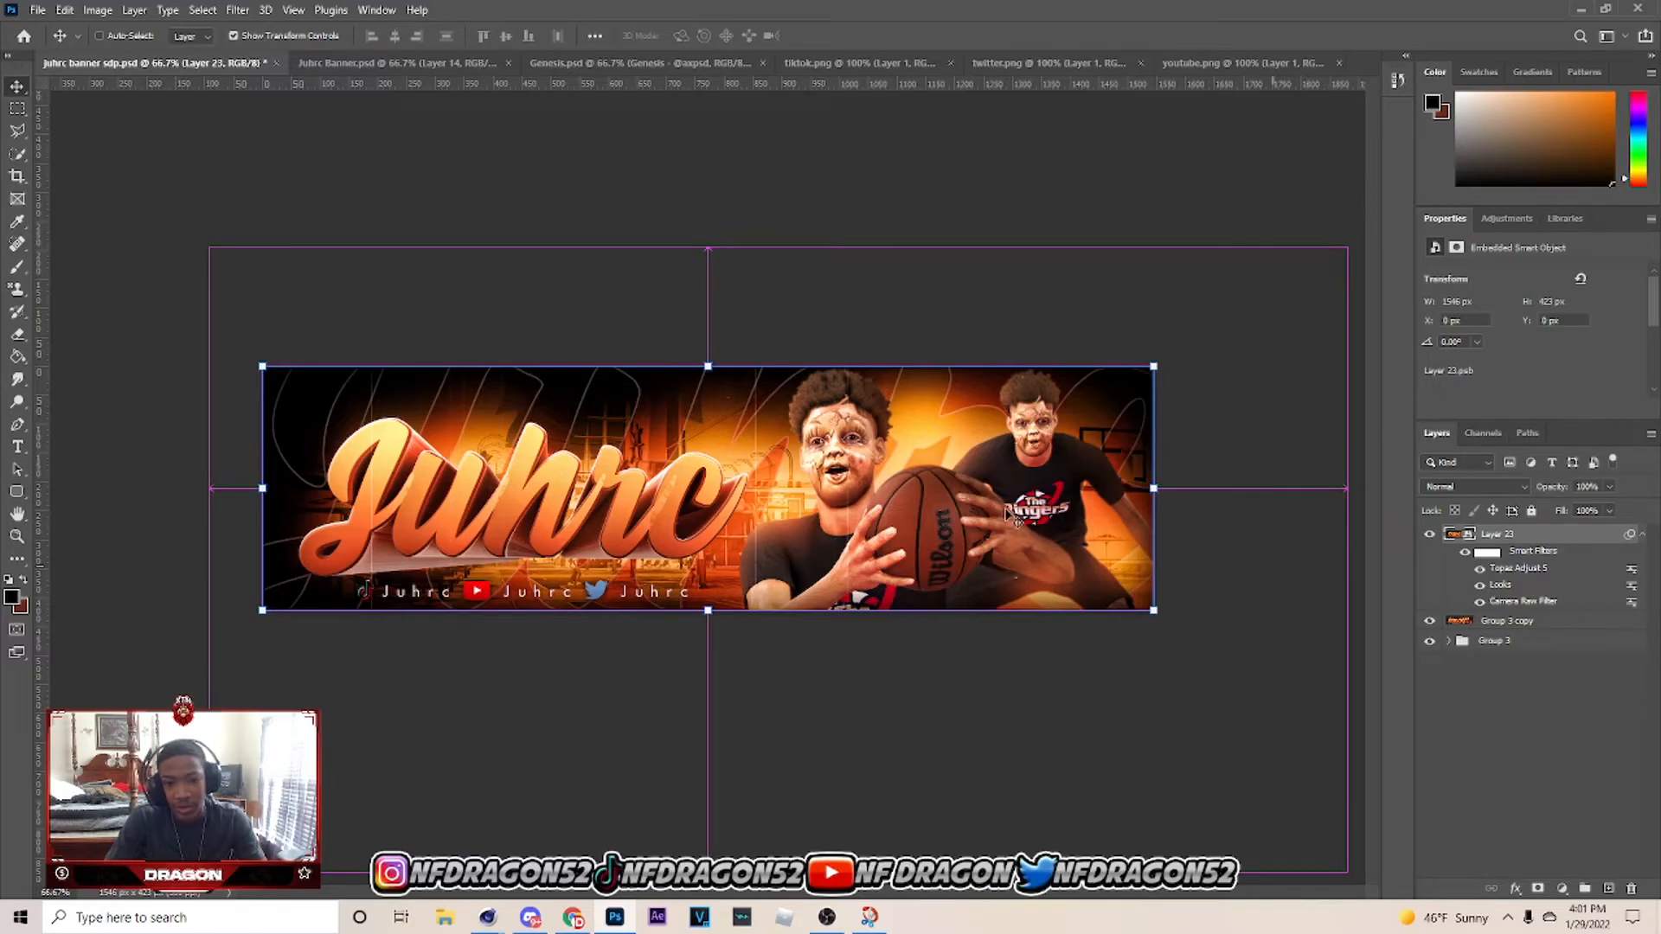
pyautogui.hotkey('ctrl', '+')
pyautogui.hotkey('ctrl', '+')
pyautogui.hotkey('ctrl', '-')
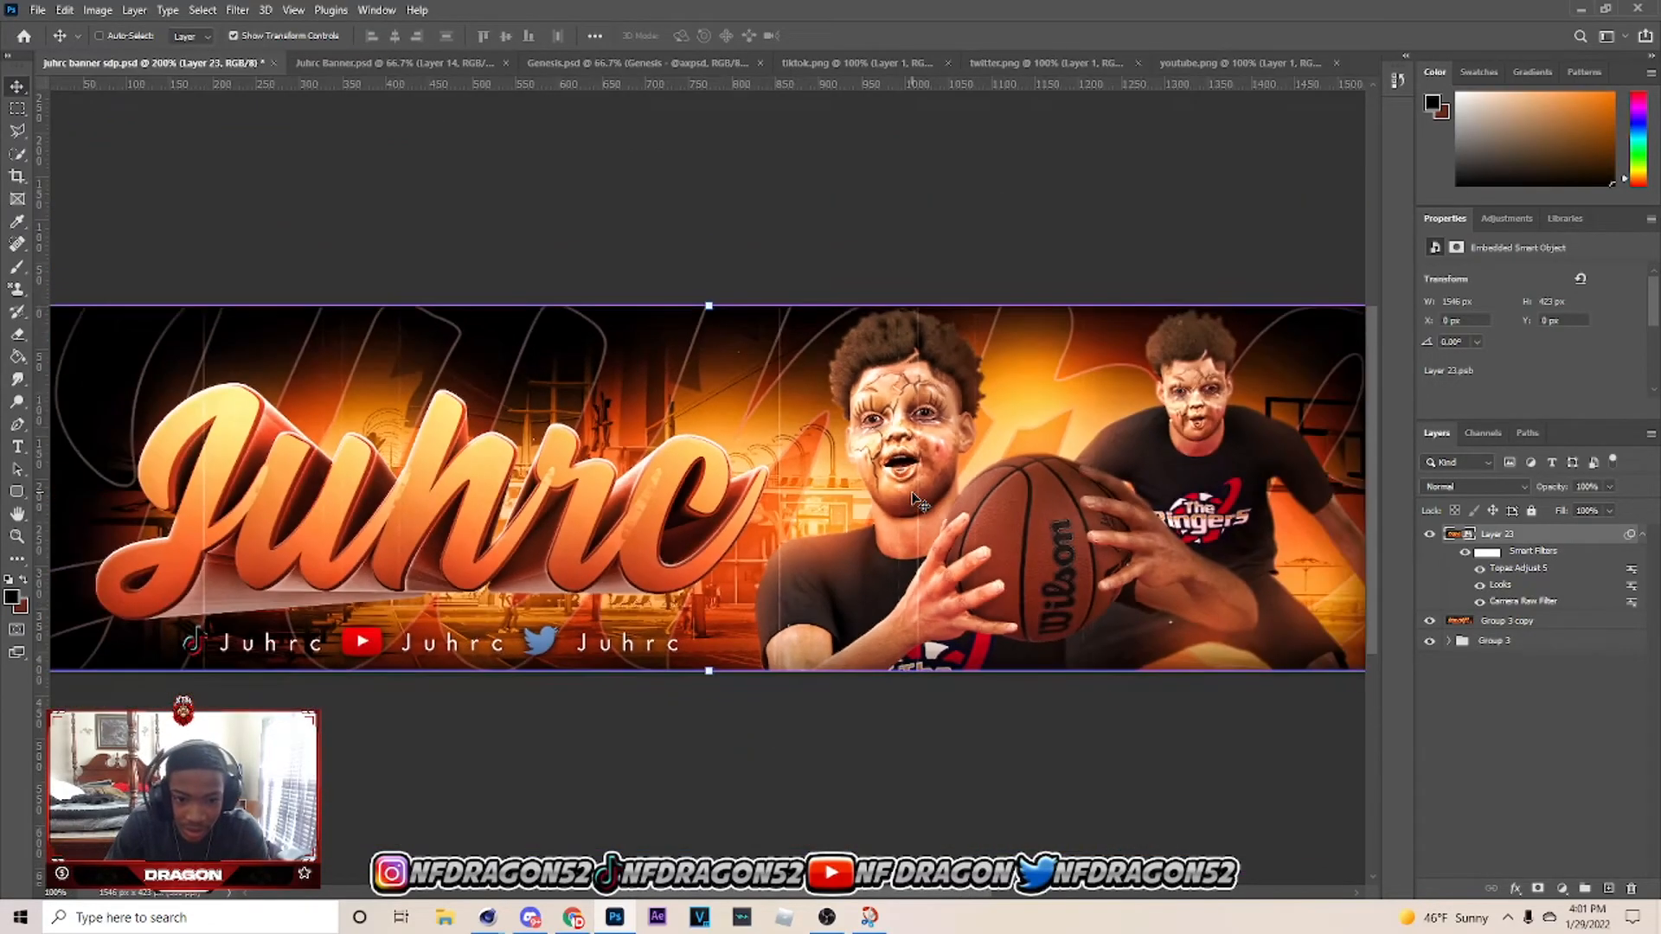
pyautogui.hotkey('ctrl', '-')
pyautogui.hotkey('ctrl', '+')
pyautogui.hotkey('ctrl', '-')
pyautogui.hotkey('ctrl', '+')
pyautogui.hotkey('ctrl', '-')
pyautogui.hotkey('ctrl', '-')
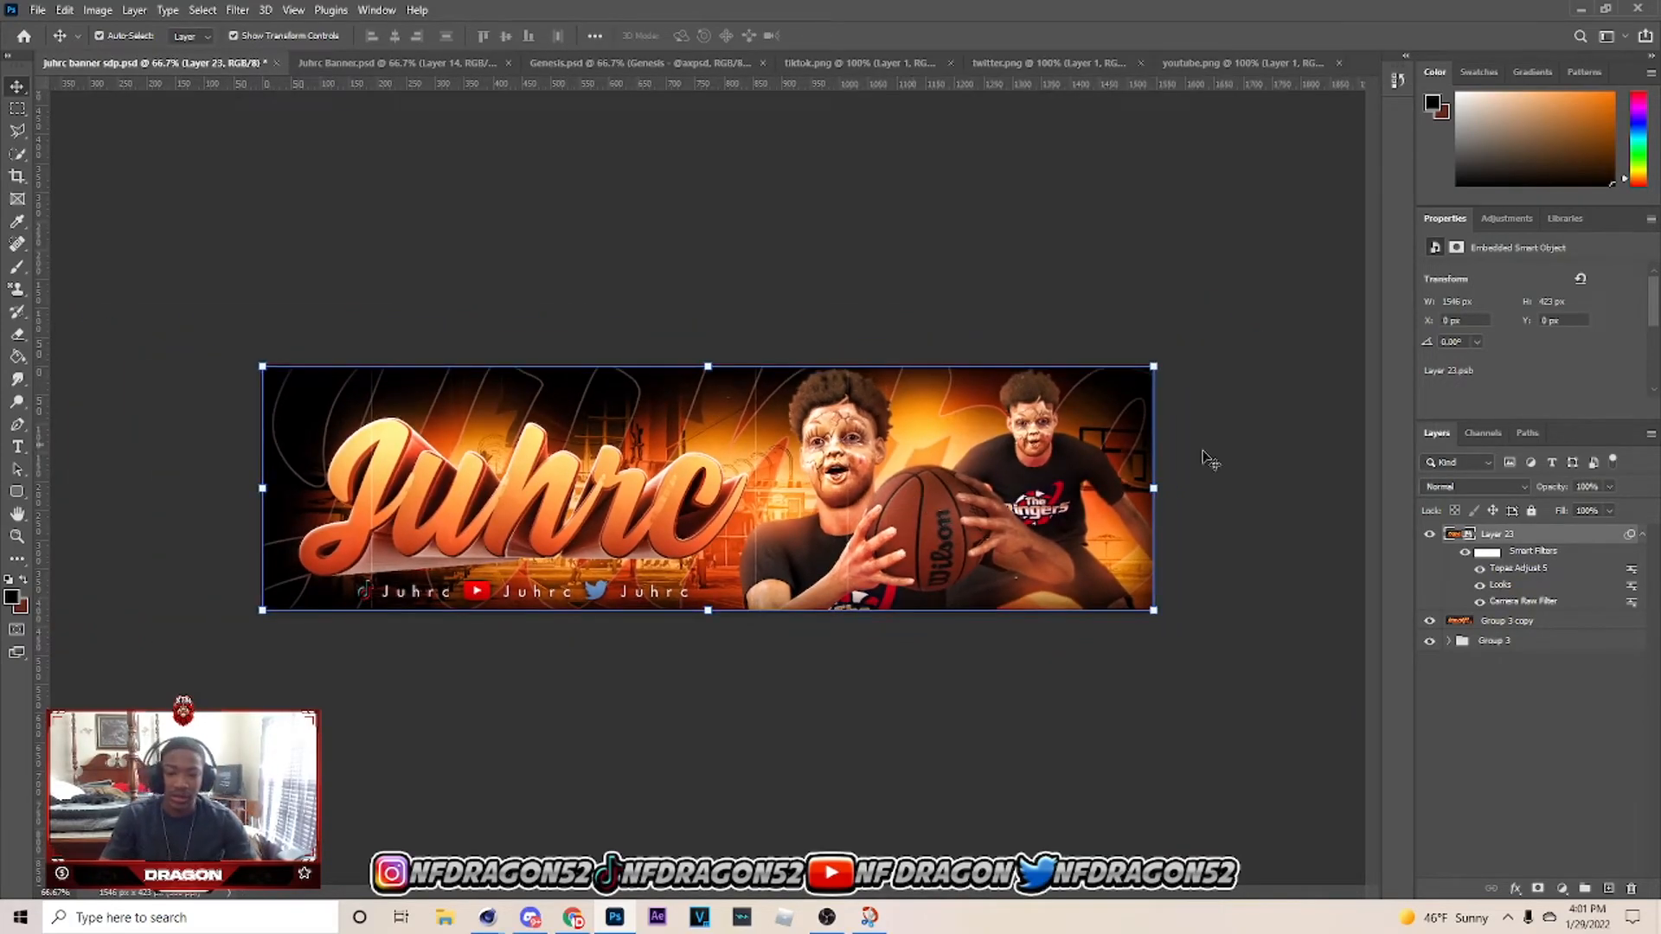
# On a new layer, brush soft glows over the lettering, players and background using orange and yellow colors sampled from the banner.
pyautogui.click(1608, 888)
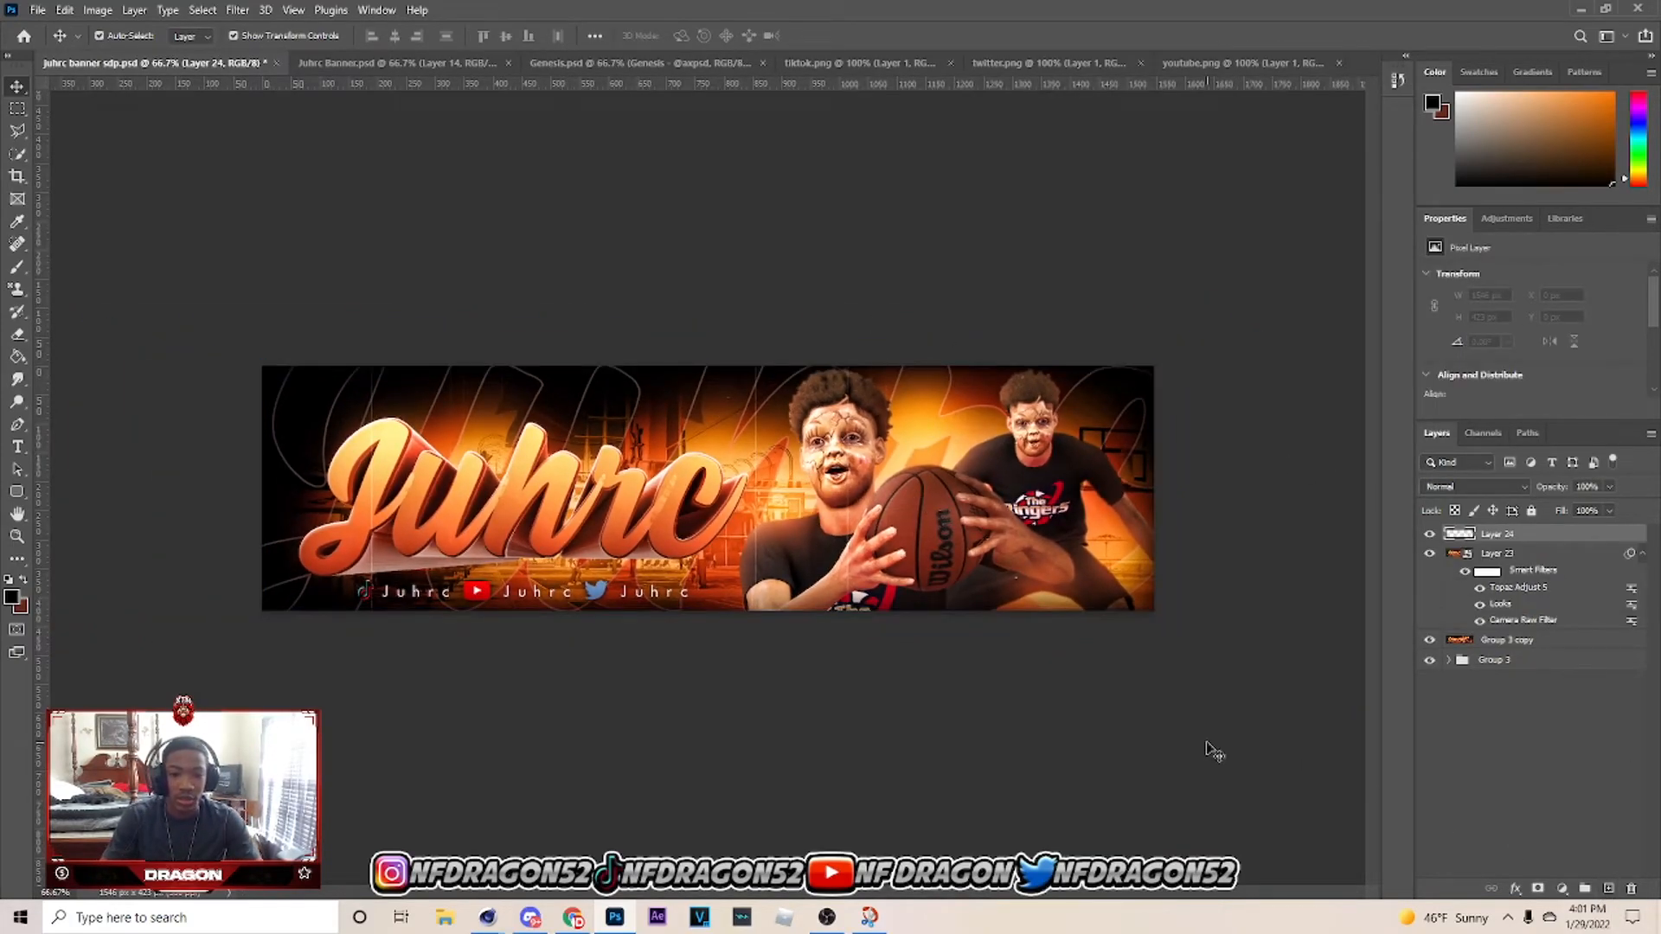
pyautogui.press('b')
pyautogui.keyDown('alt'); pyautogui.click(543, 482); pyautogui.keyUp('alt')
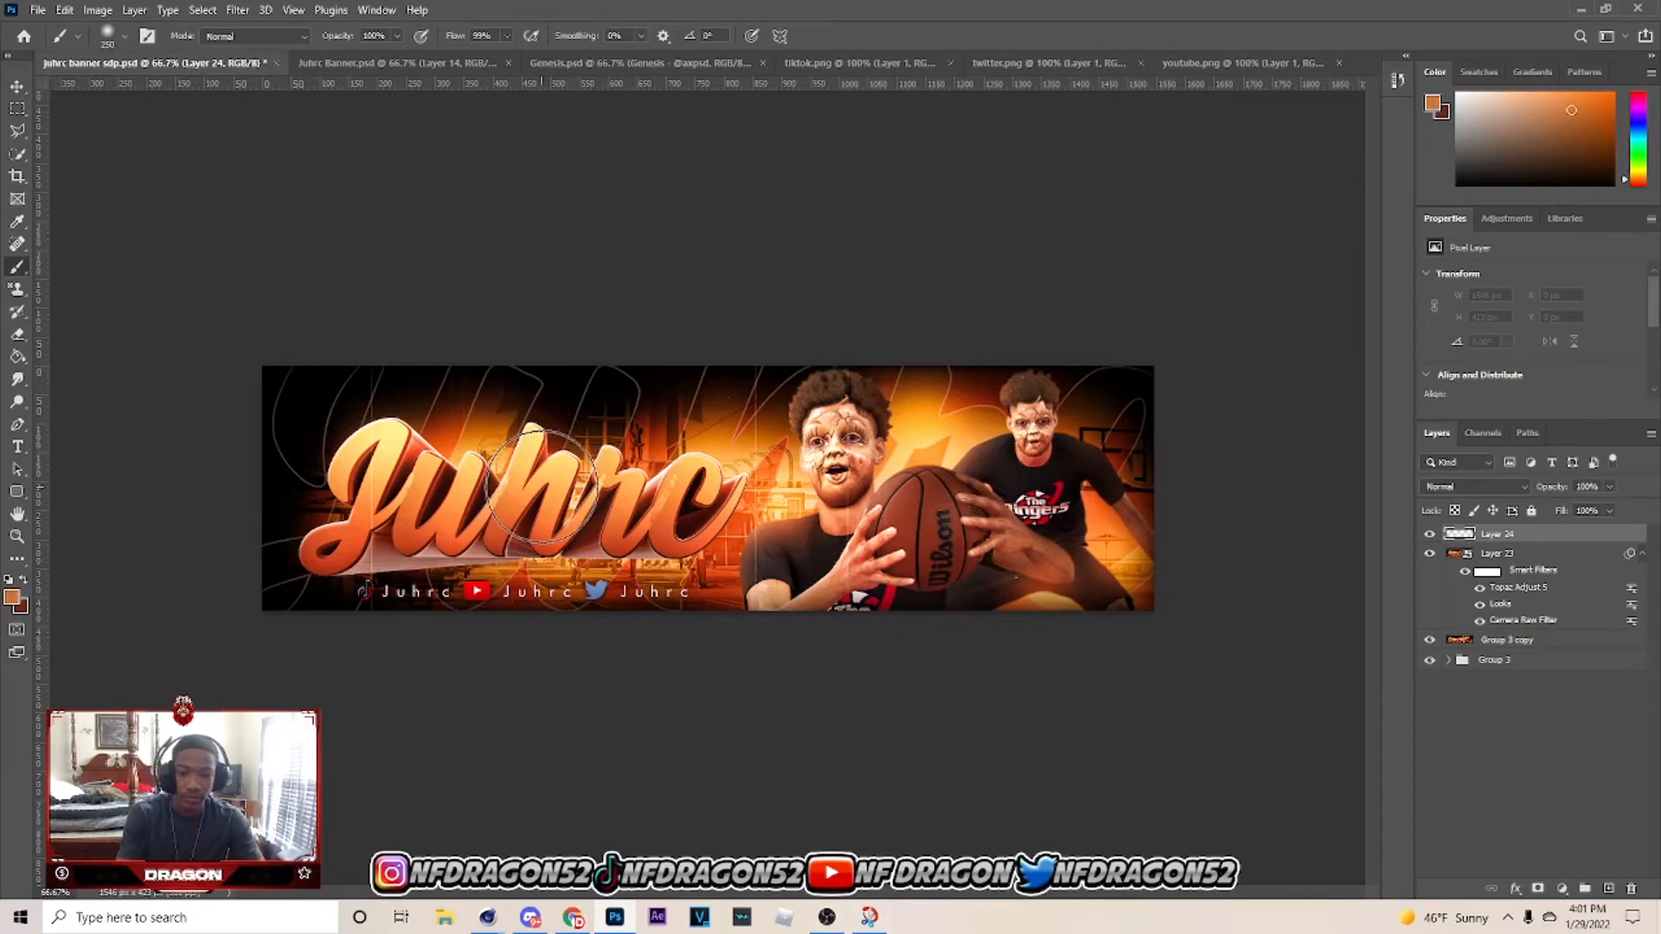
pyautogui.click(551, 481)
pyautogui.keyDown('alt'); pyautogui.click(425, 532); pyautogui.keyUp('alt')
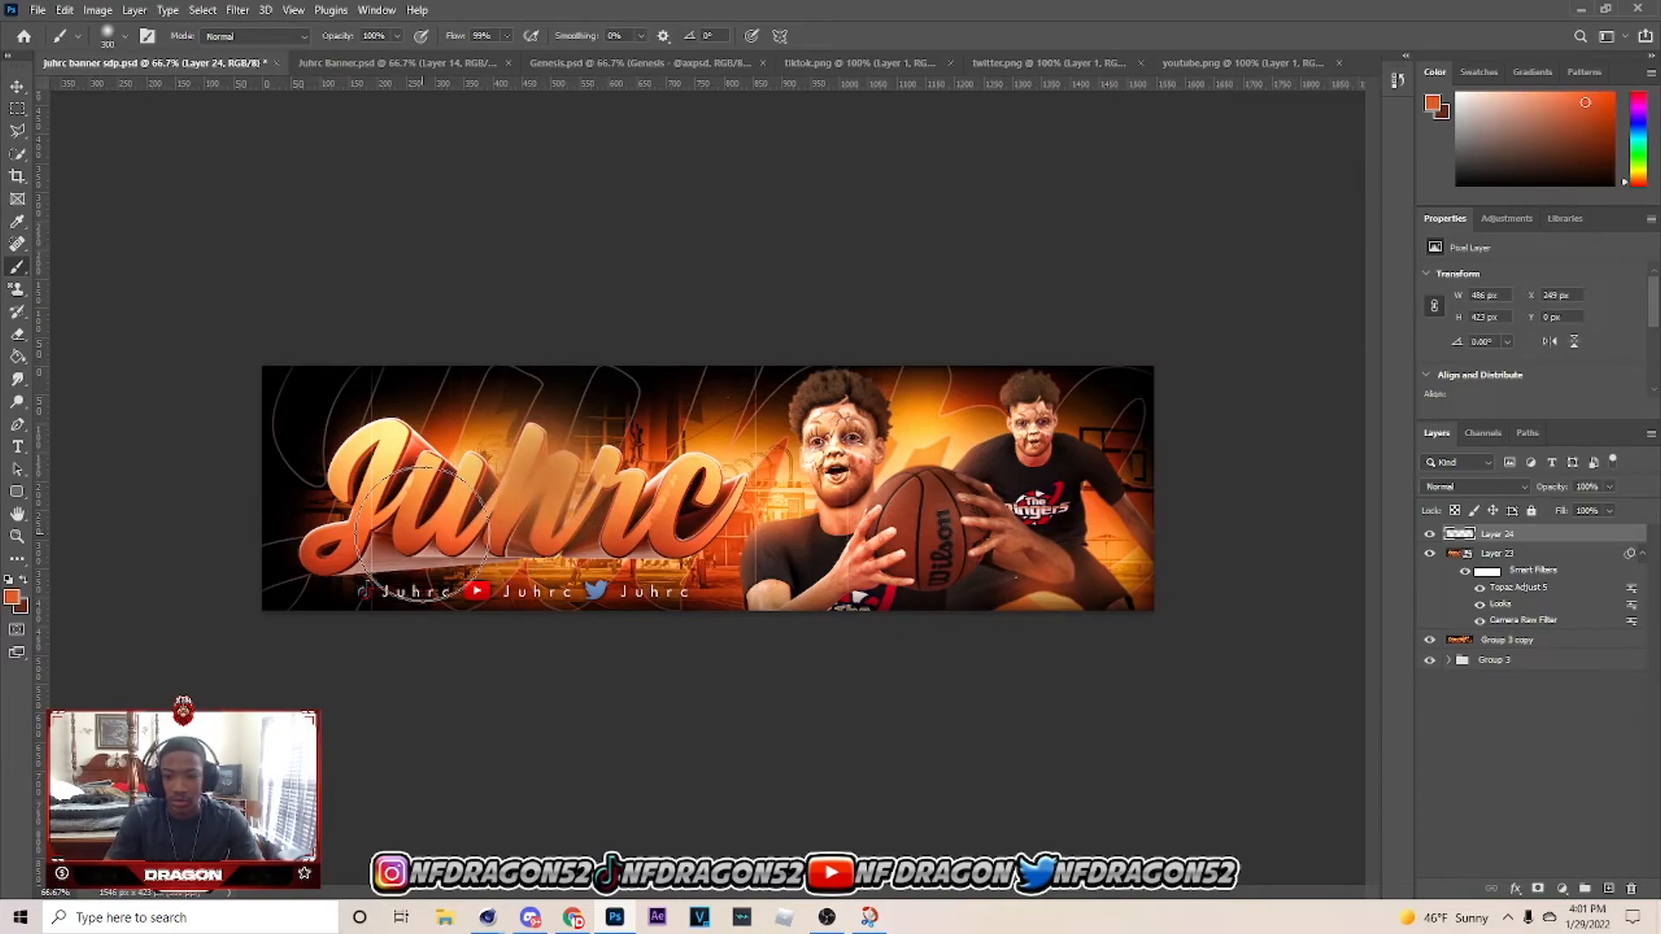
pyautogui.click(420, 534)
pyautogui.keyDown('alt'); pyautogui.click(371, 444); pyautogui.keyUp('alt')
pyautogui.click(366, 437)
pyautogui.click(775, 499)
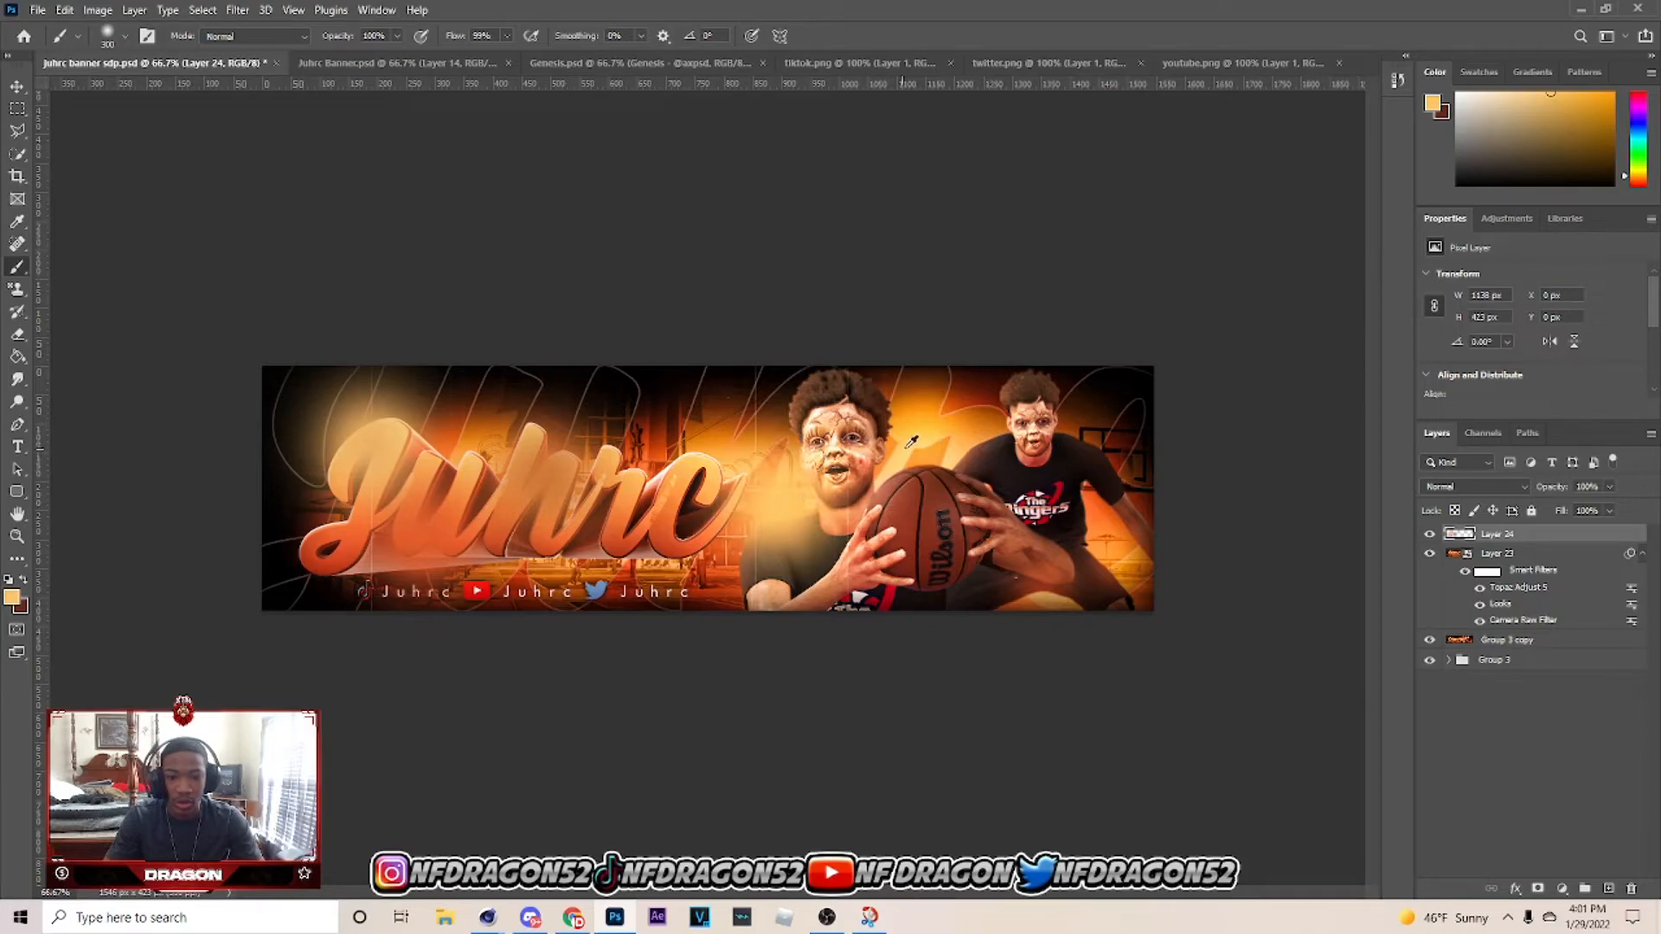
pyautogui.click(938, 430)
pyautogui.keyDown('alt'); pyautogui.click(1124, 562); pyautogui.keyUp('alt')
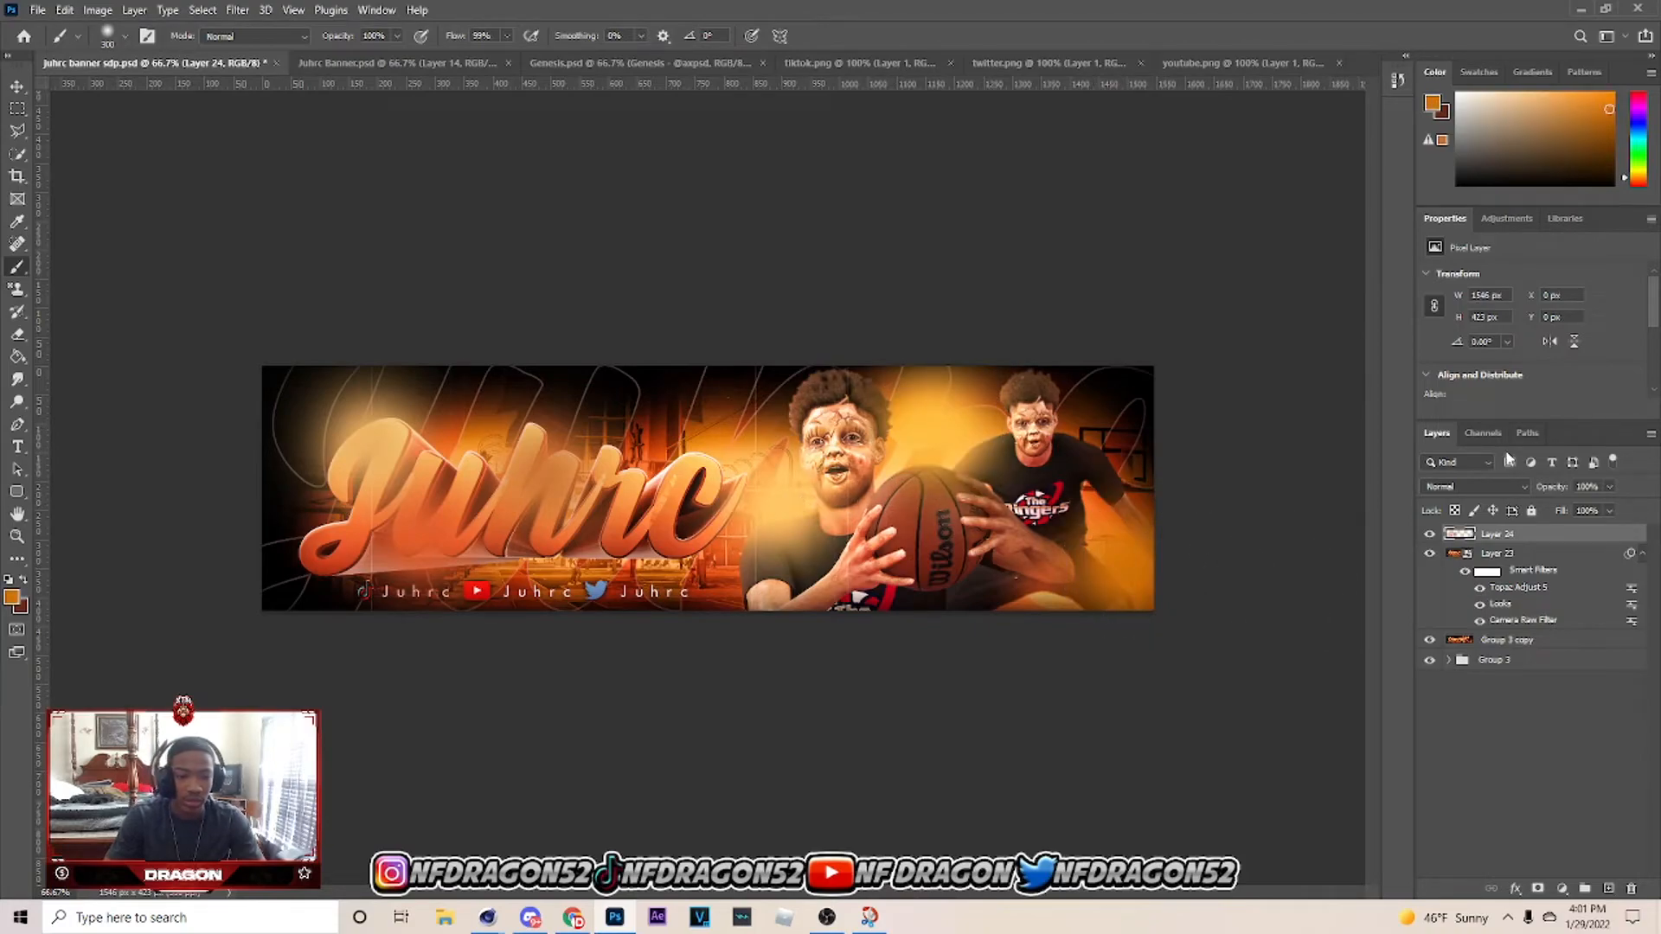
# Set Layer 24's blend mode to Screen and its opacity to 19%.
pyautogui.click(1497, 487)
pyautogui.click(1447, 551)
pyautogui.click(1609, 487)
pyautogui.moveTo(1564, 512); pyautogui.dragTo(1541, 511)
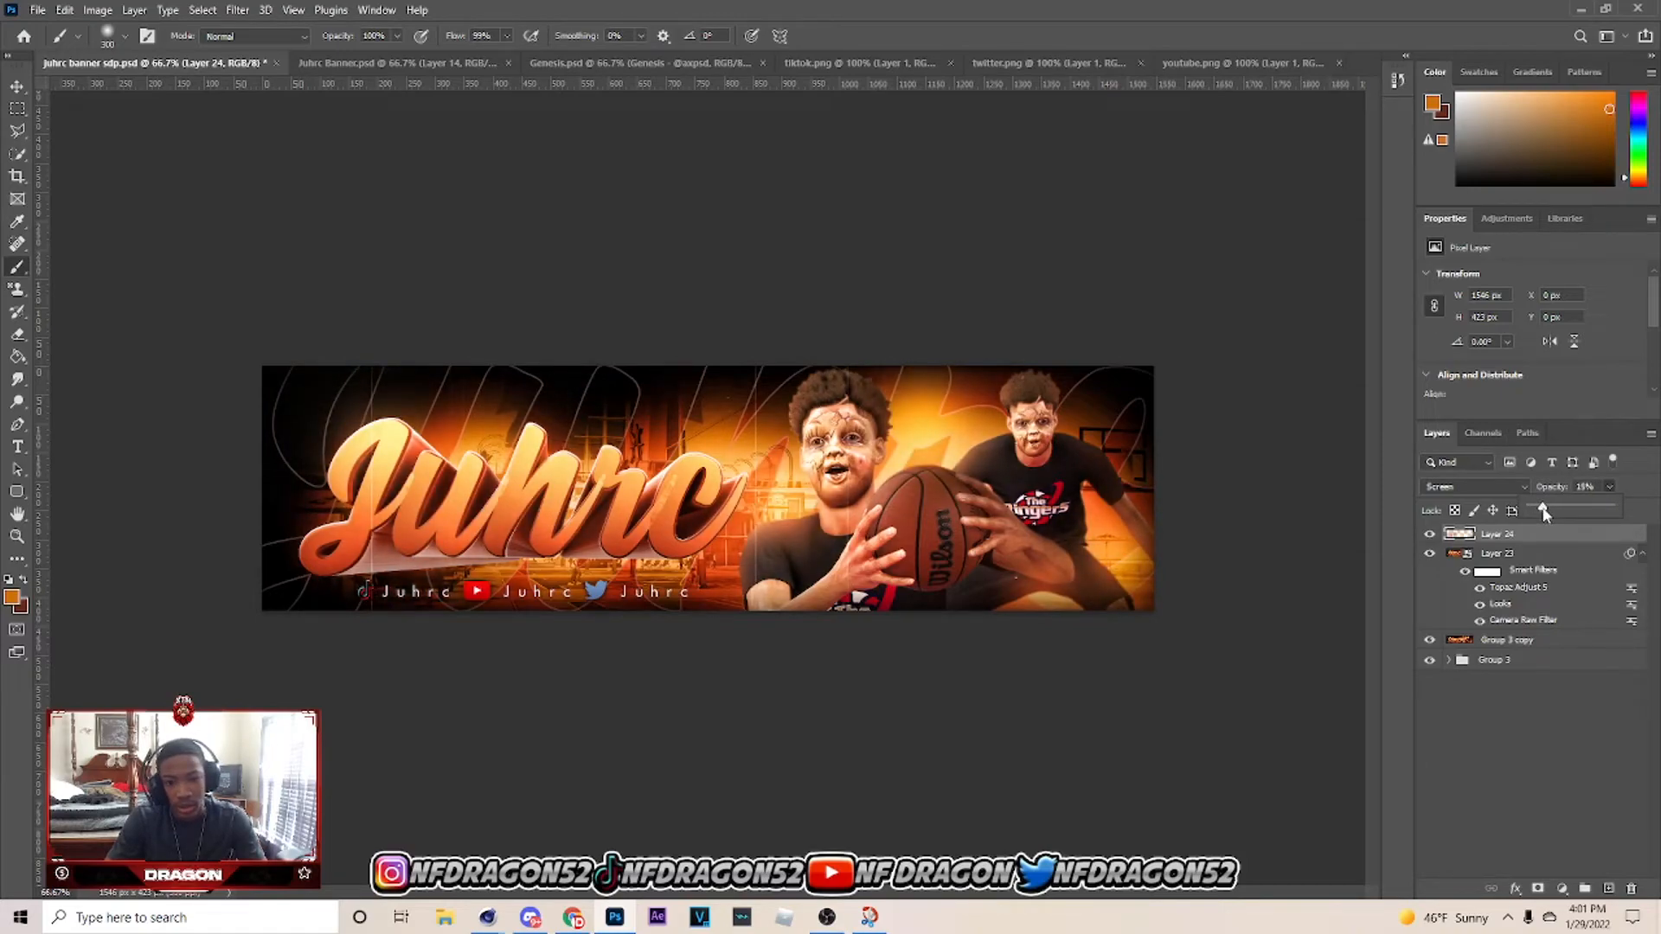
# Apply Reduce Noise at Strength 5 to Layer 23 and lower Layer 24's opacity to about 8%.
pyautogui.click(1512, 586)
pyautogui.press('v')
pyautogui.click(238, 10)
pyautogui.moveTo(269, 288)
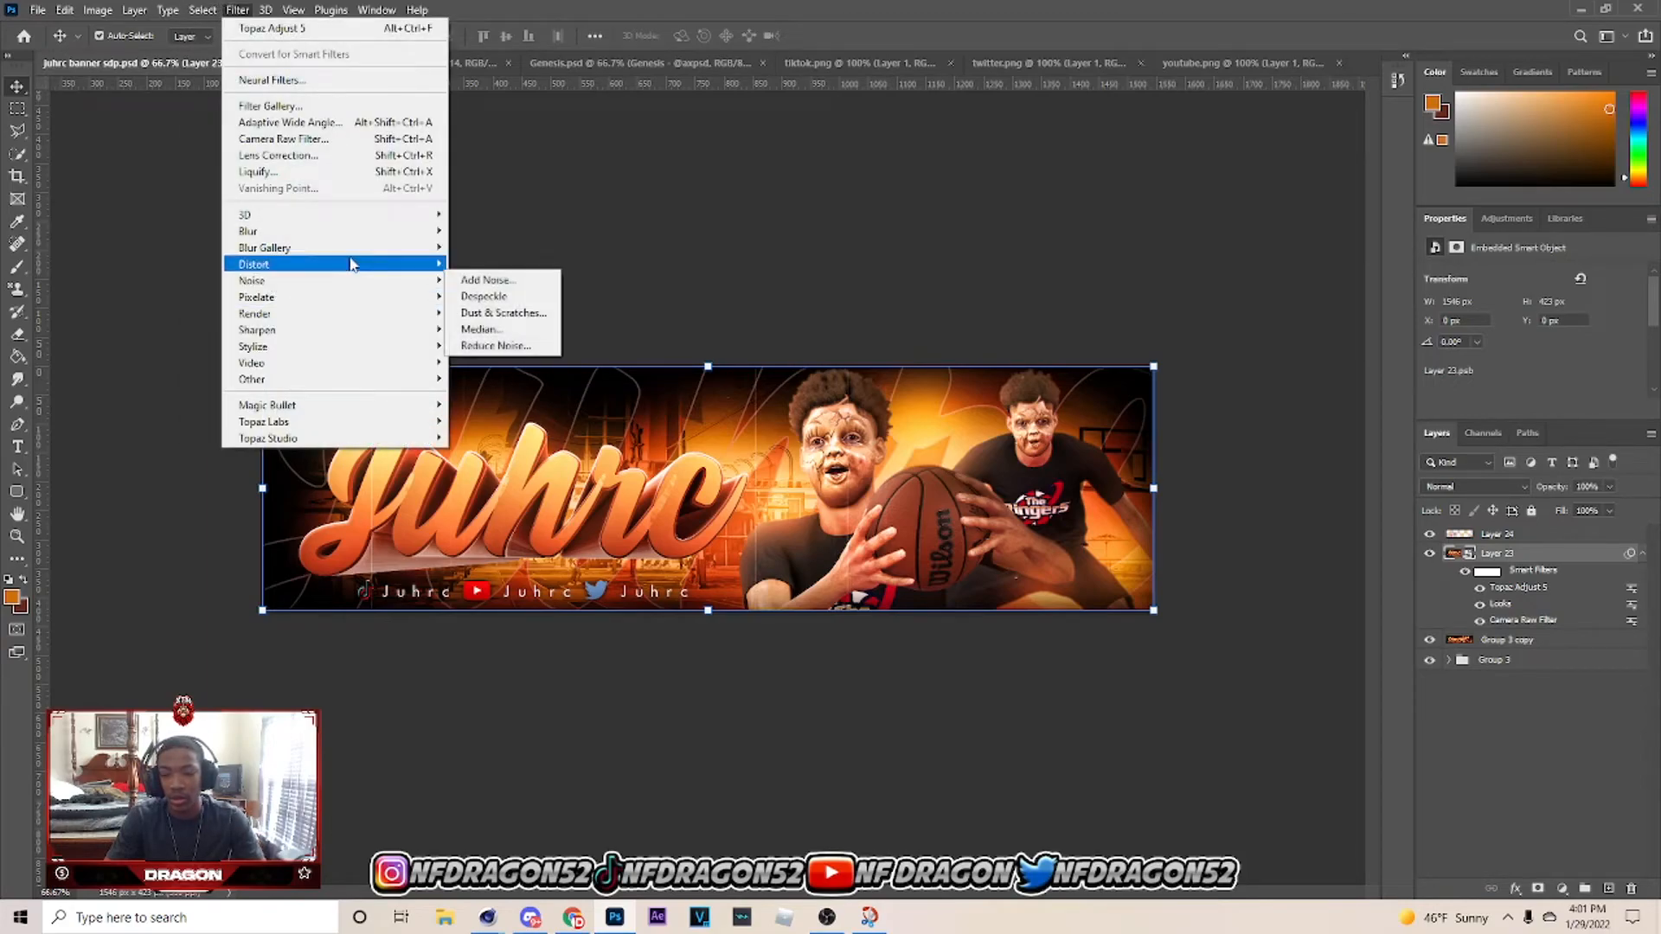
pyautogui.click(498, 345)
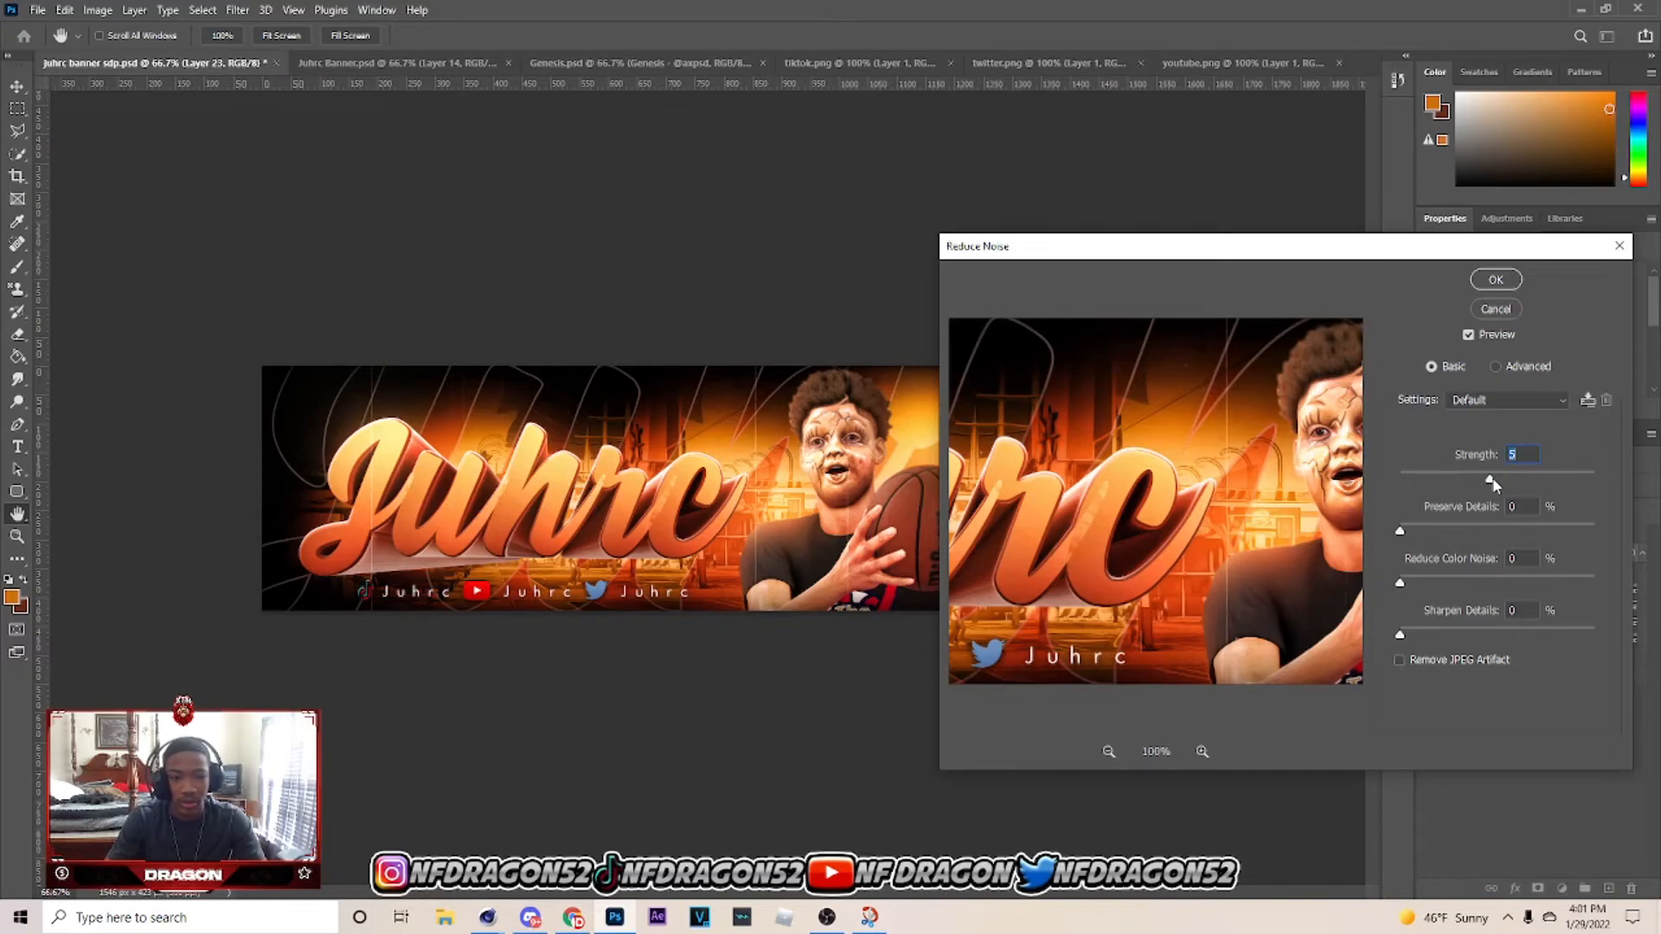
pyautogui.click(1510, 281)
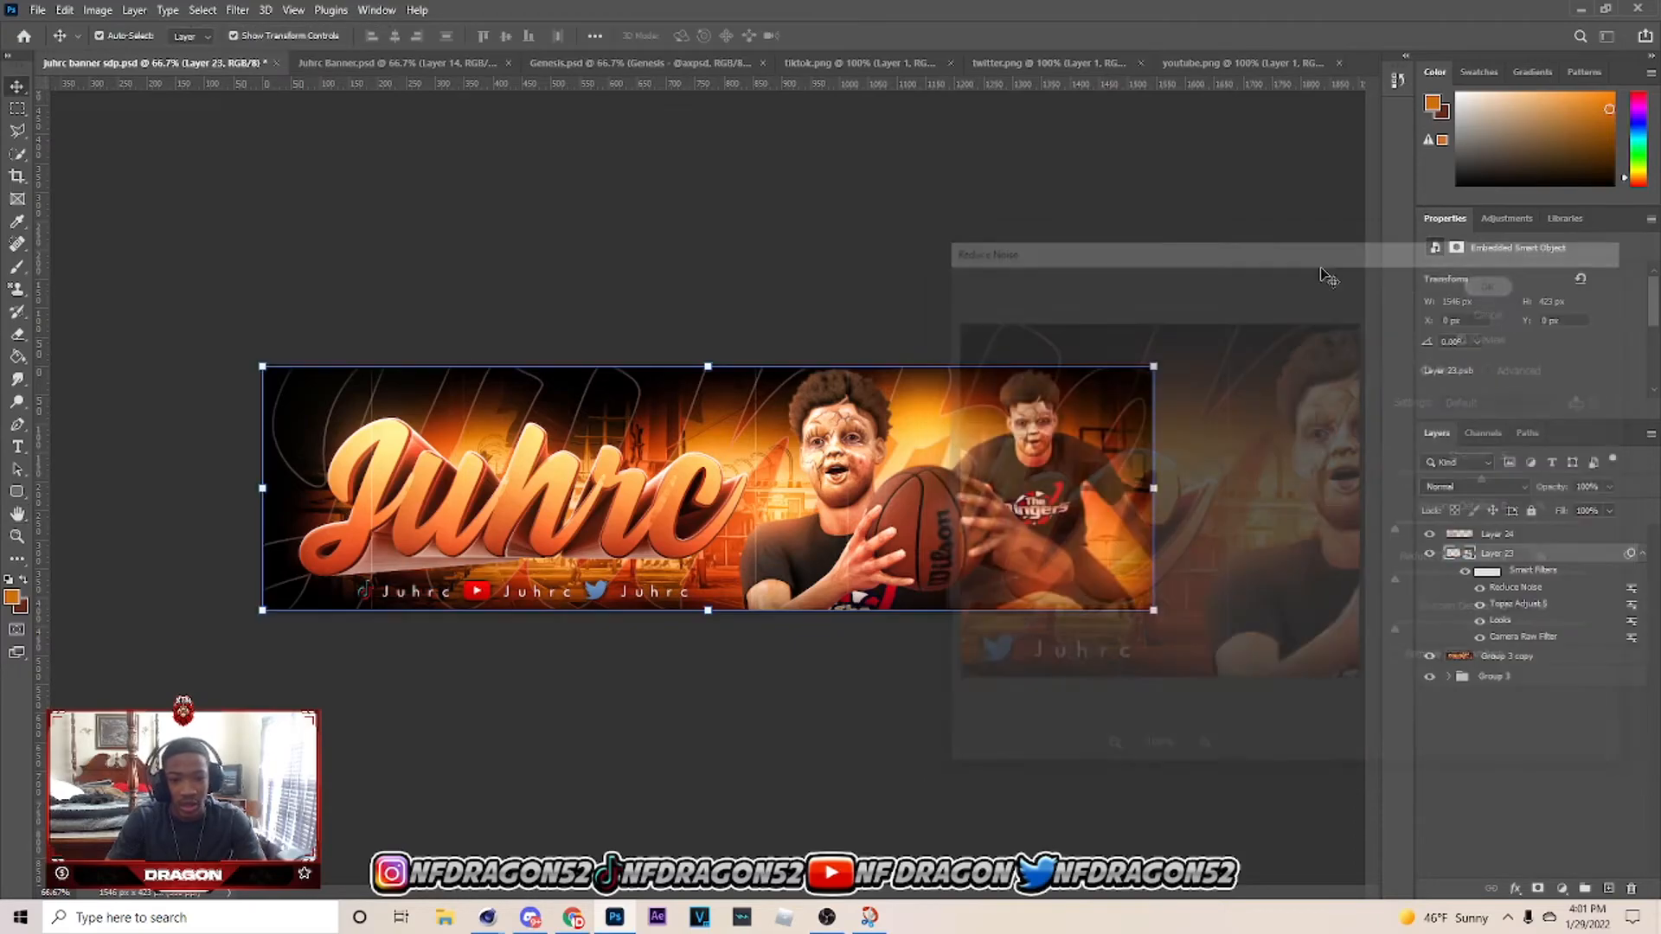
pyautogui.click(1558, 535)
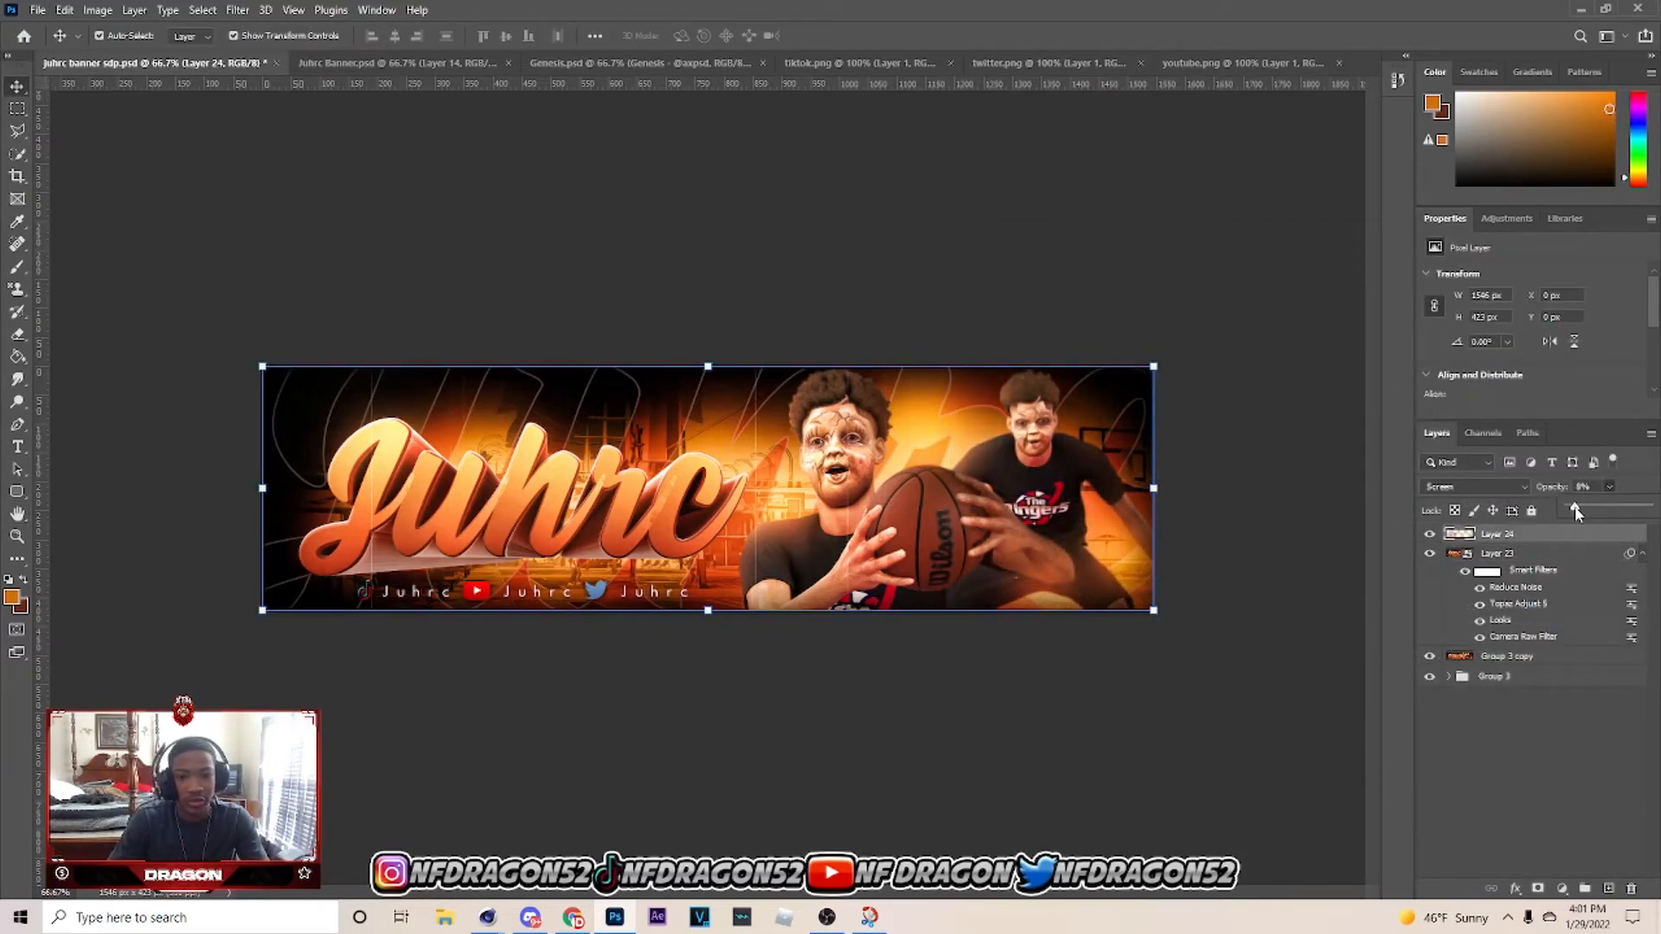
pyautogui.click(1249, 299)
# Hide Layer 24, Layer 23 and Group 3 copy, and hide the topmost subgroup inside Group 3.
pyautogui.click(1430, 555)
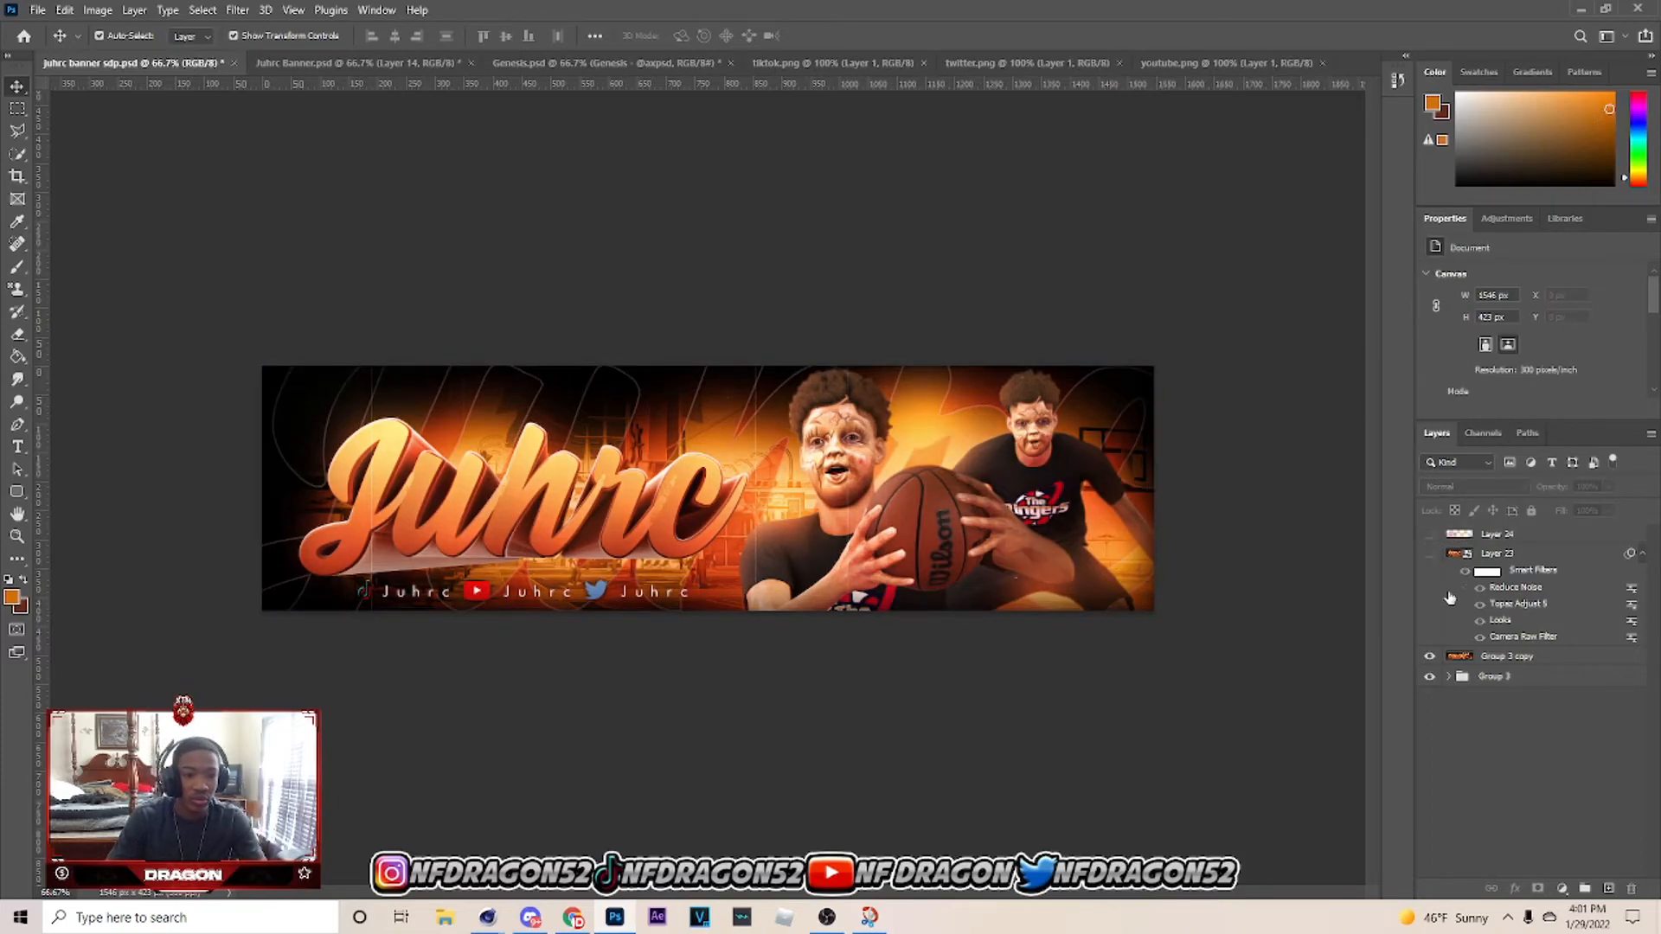
pyautogui.click(1448, 678)
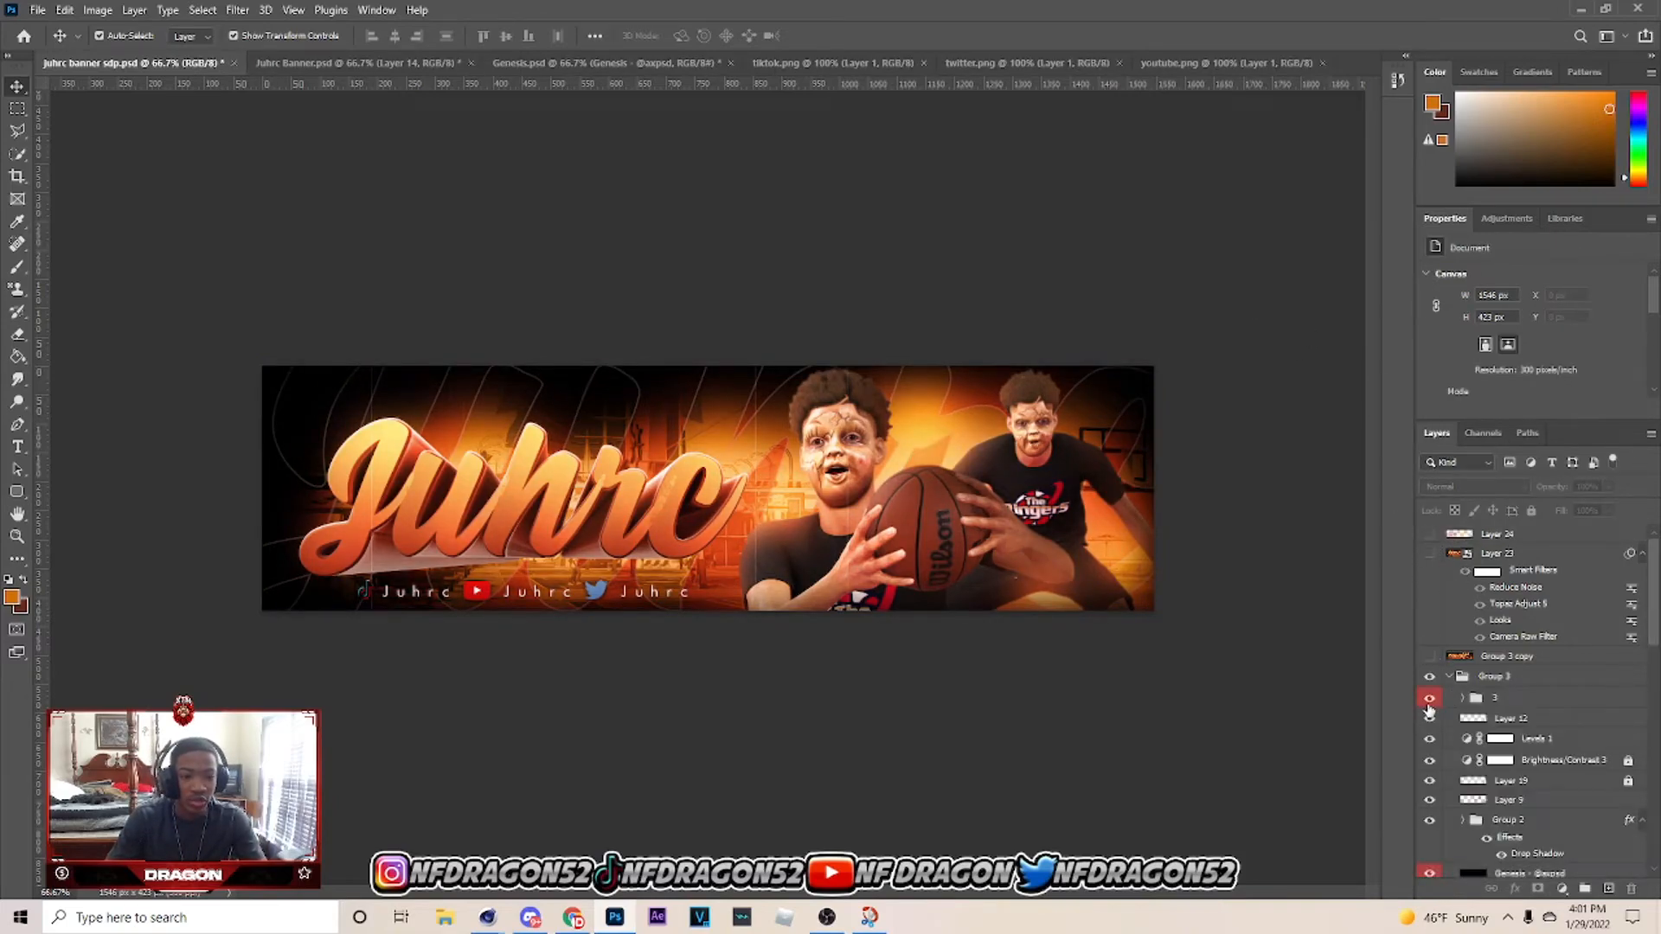
pyautogui.click(1430, 701)
pyautogui.click(1519, 703)
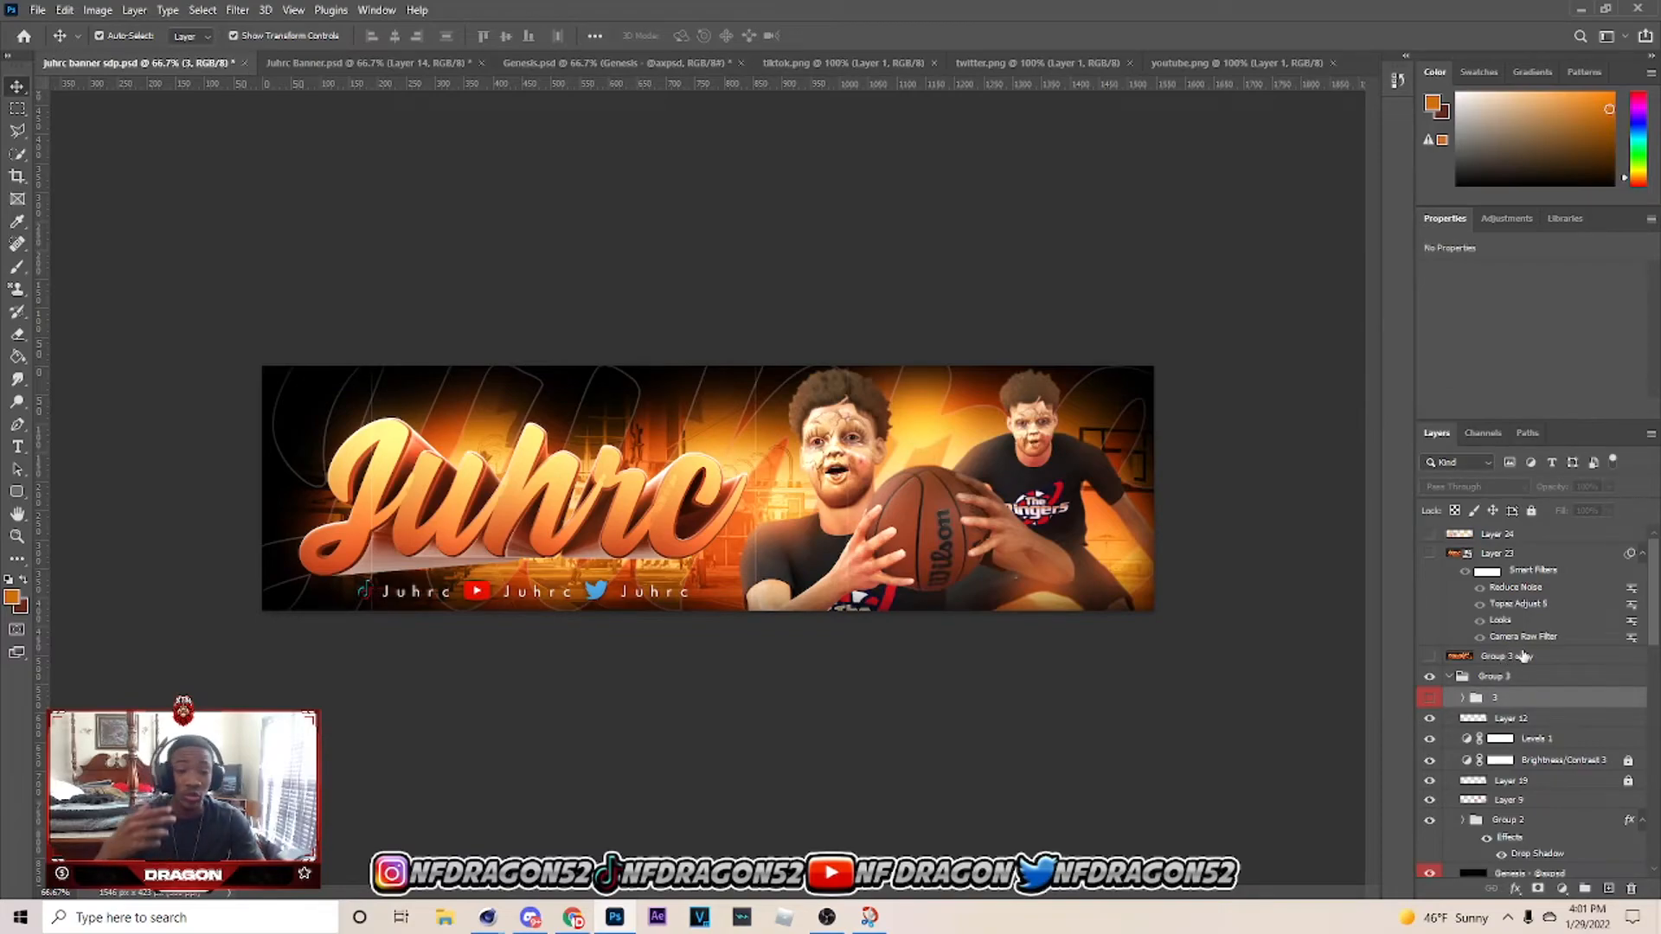
pyautogui.click(1527, 676)
pyautogui.click(1450, 677)
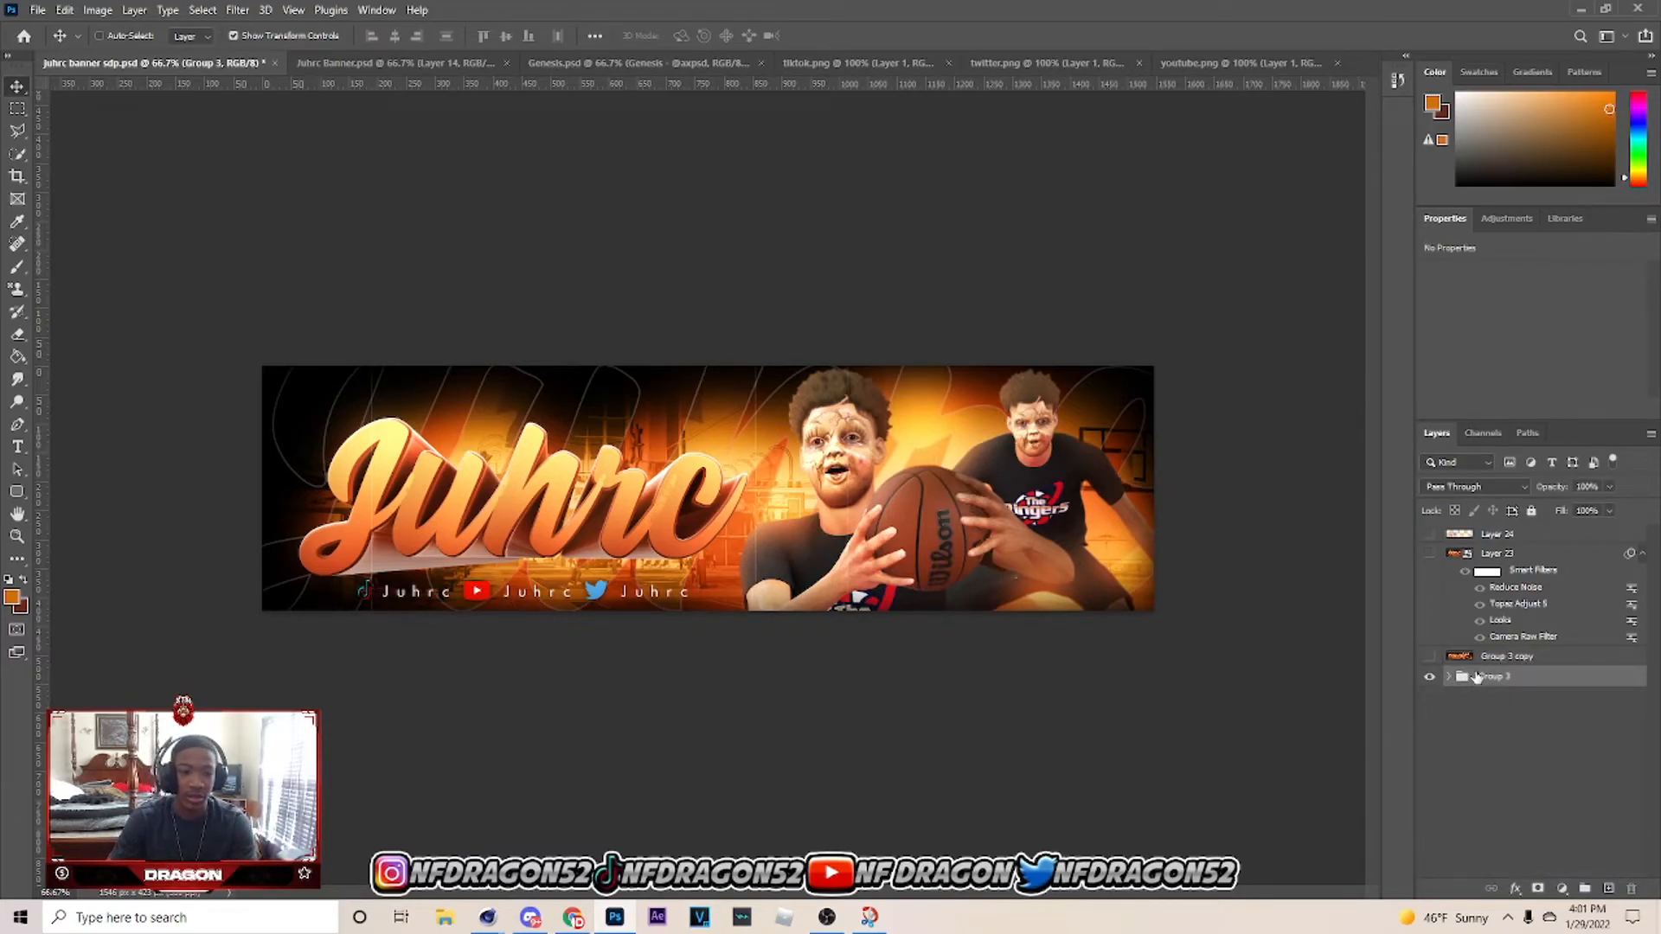
# Duplicate and merge Group 3, copy its canvas area to a new layer, and convert that layer to a smart object.
pyautogui.hotkey('ctrl', 'j')
pyautogui.hotkey('ctrl', 'e')
pyautogui.press('m')
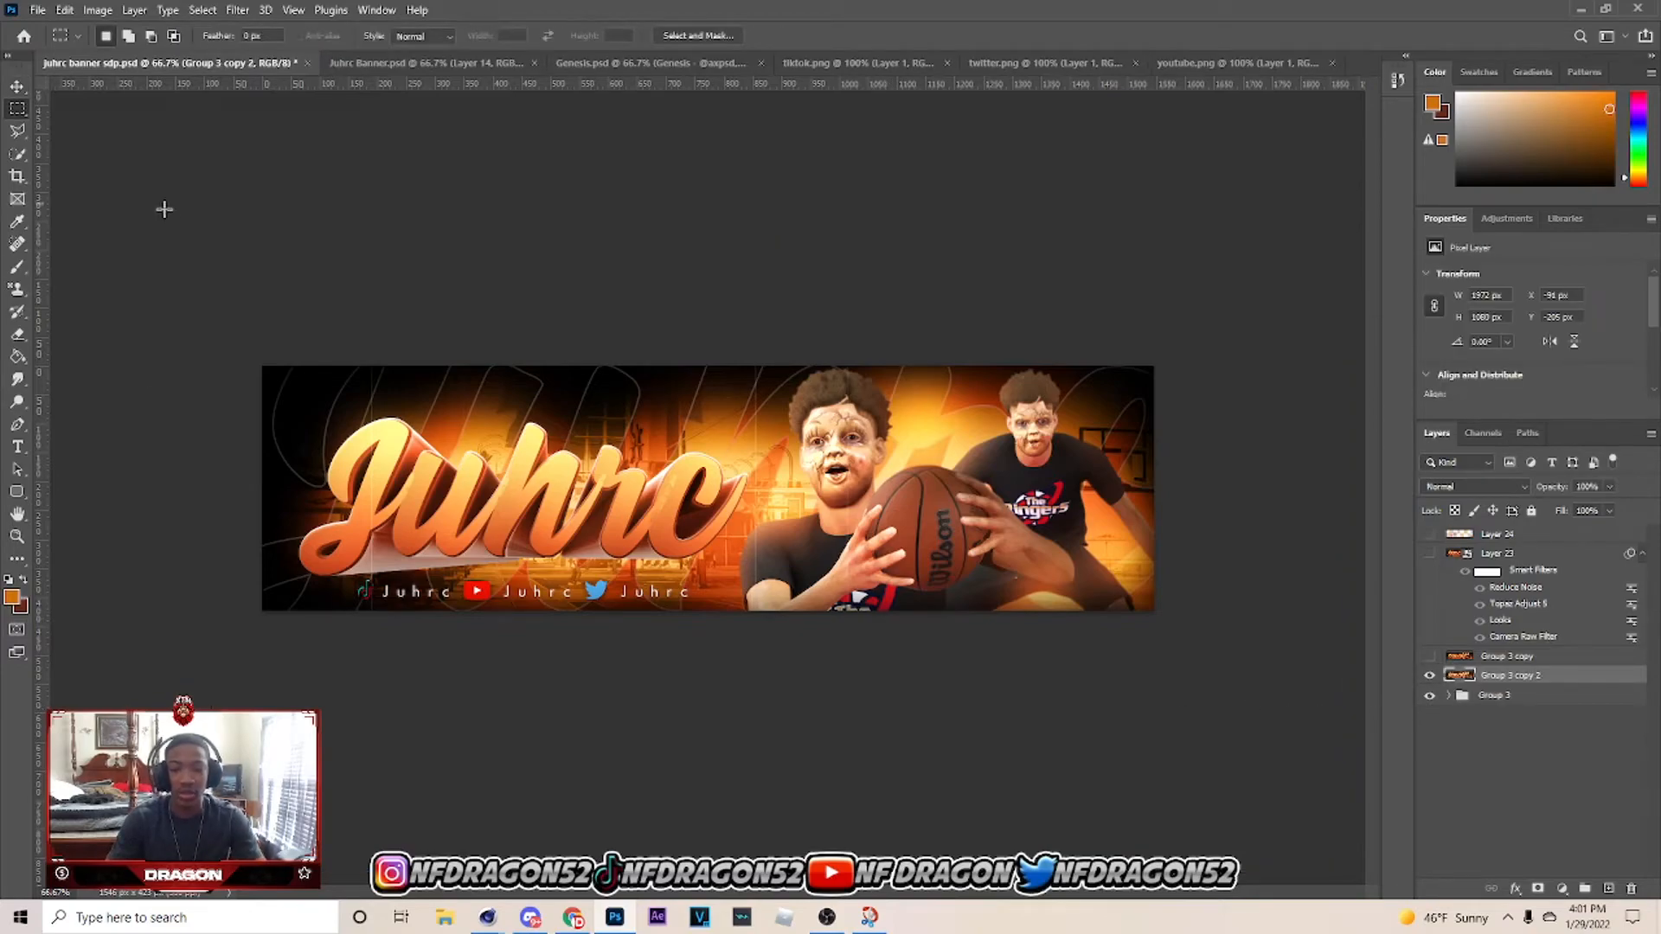
pyautogui.moveTo(179, 310)
pyautogui.mouseDown()
pyautogui.moveTo(1471, 796)
pyautogui.moveTo(1585, 904)
pyautogui.mouseUp()
pyautogui.hotkey('ctrl', 'j')
pyautogui.rightClick(1508, 683)
pyautogui.click(1431, 409)
# Grade Layer 25 with Camera Raw, trying preset 14 before confirming a preset farther down the list.
pyautogui.press('v')
pyautogui.click(237, 10)
pyautogui.click(319, 142)
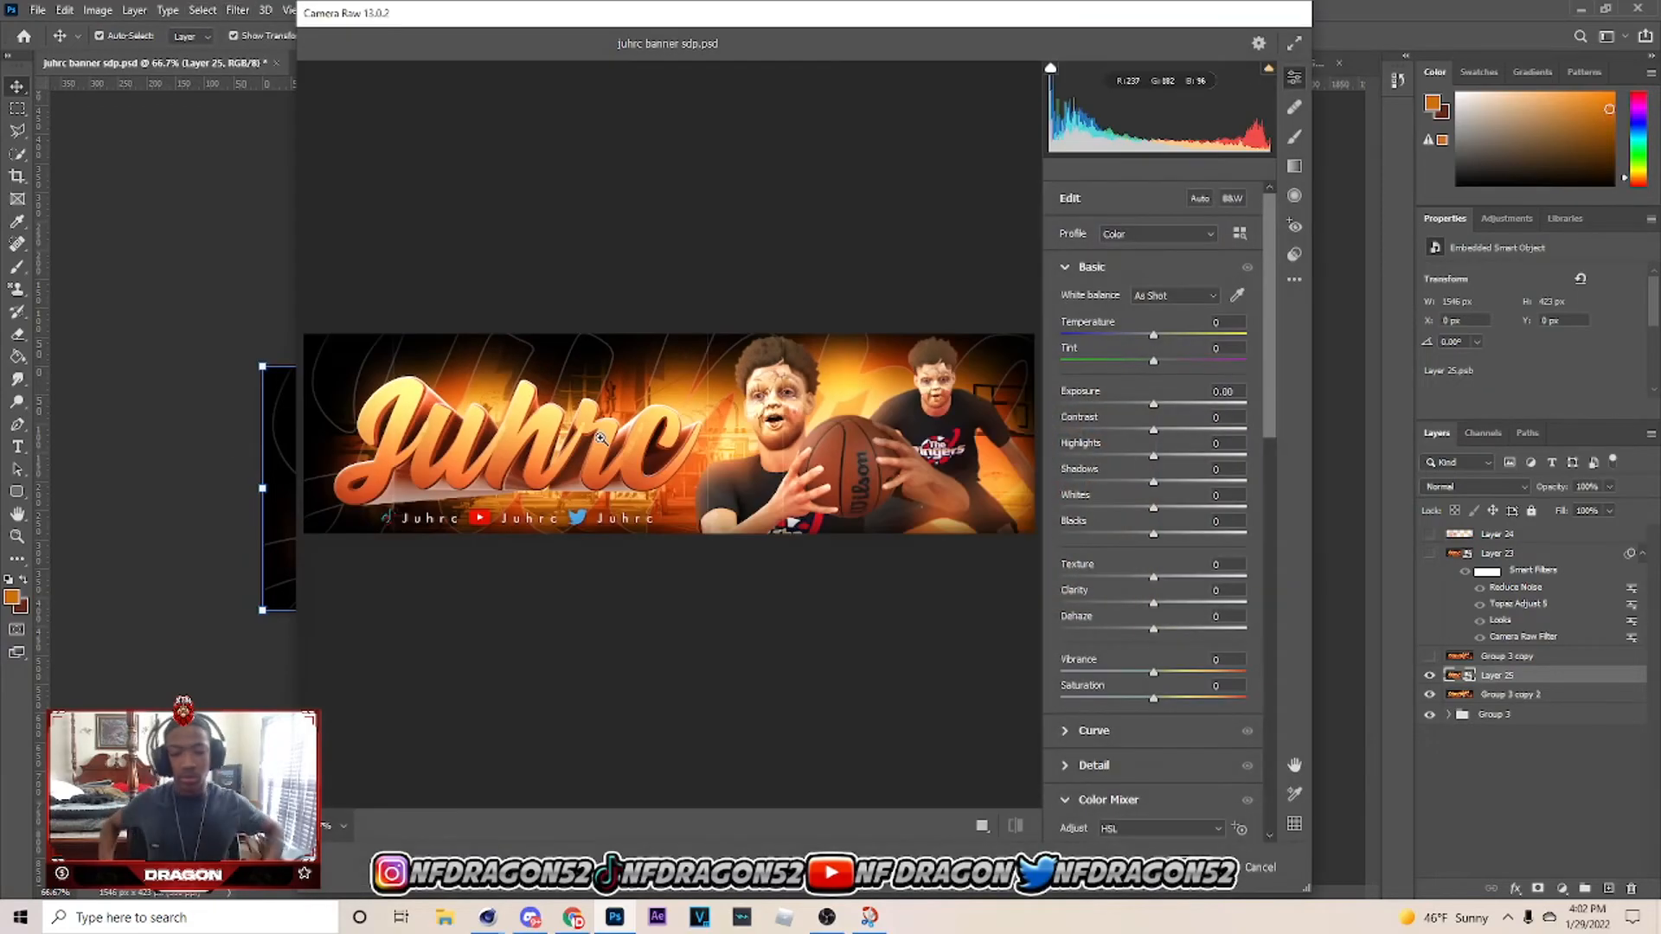
pyautogui.click(1295, 254)
pyautogui.scroll(-10, 1151, 606)
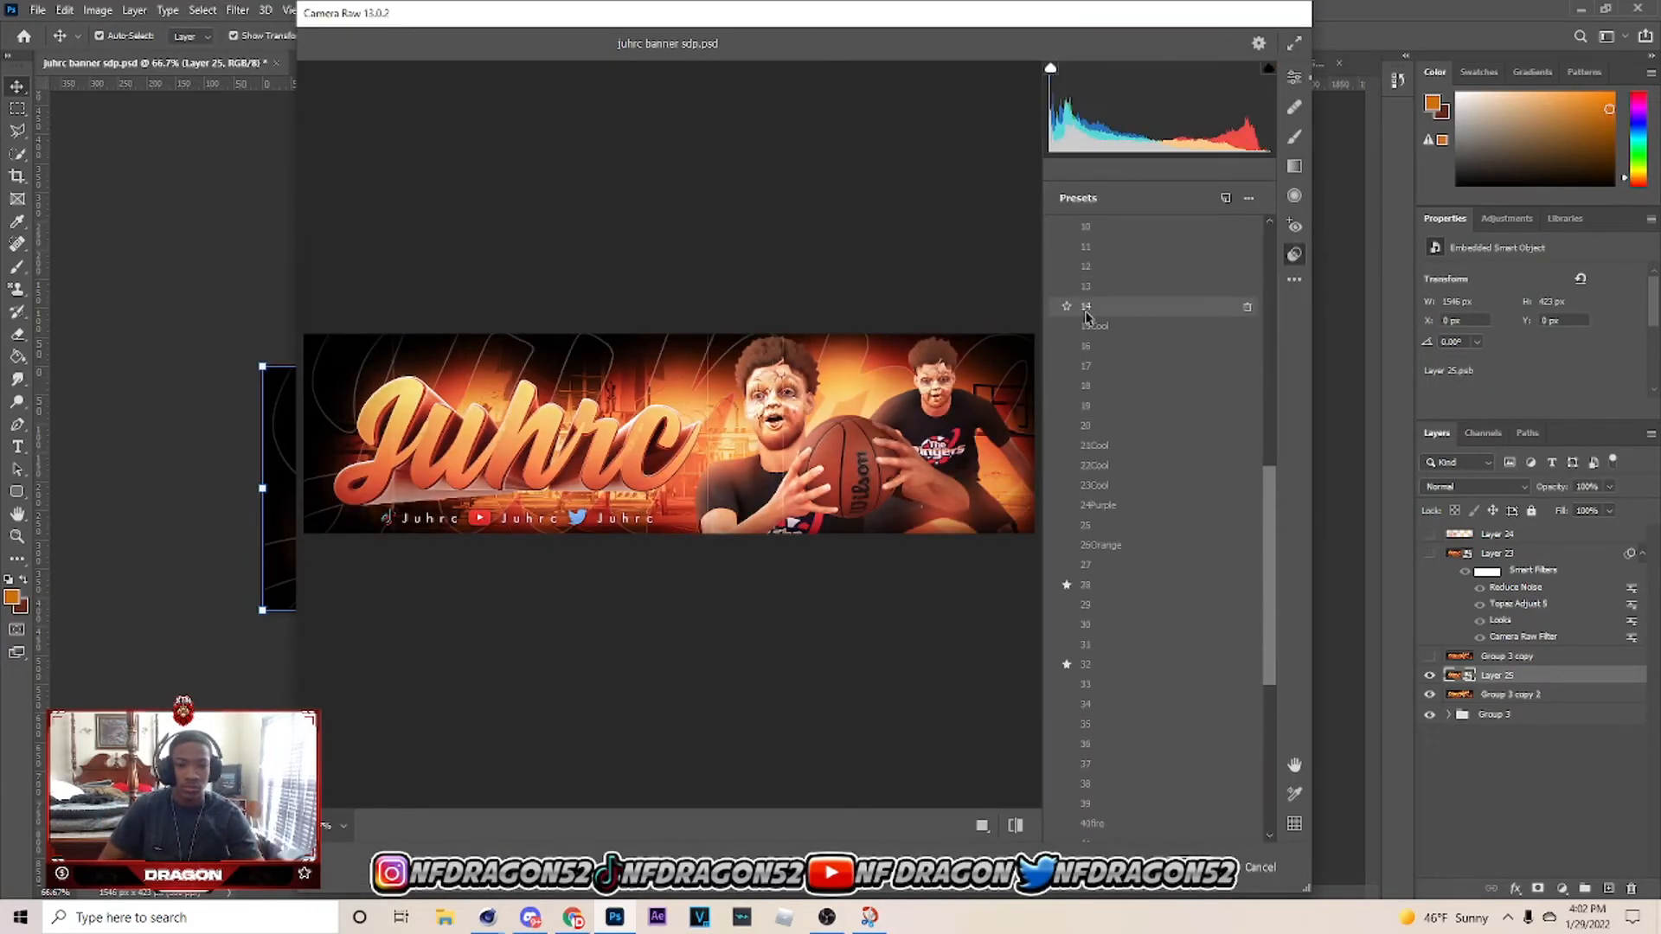
pyautogui.scroll(-1, 1095, 774)
pyautogui.scroll(5, 1090, 692)
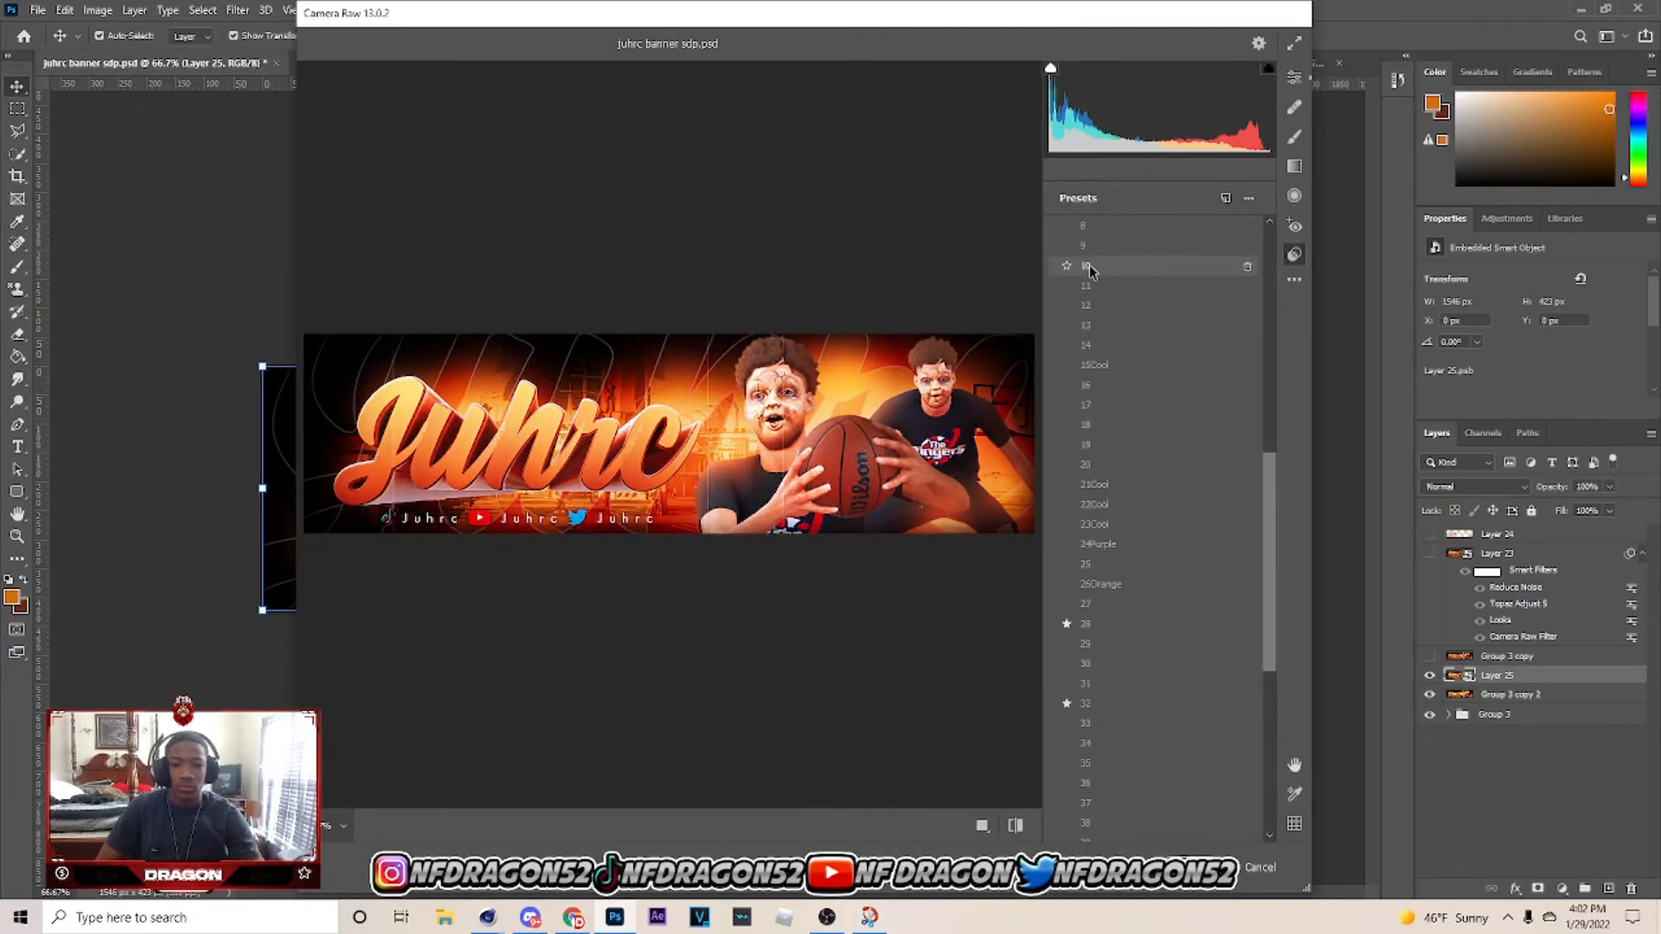
pyautogui.scroll(-2, 1090, 588)
pyautogui.scroll(3, 1108, 606)
pyautogui.click(1102, 473)
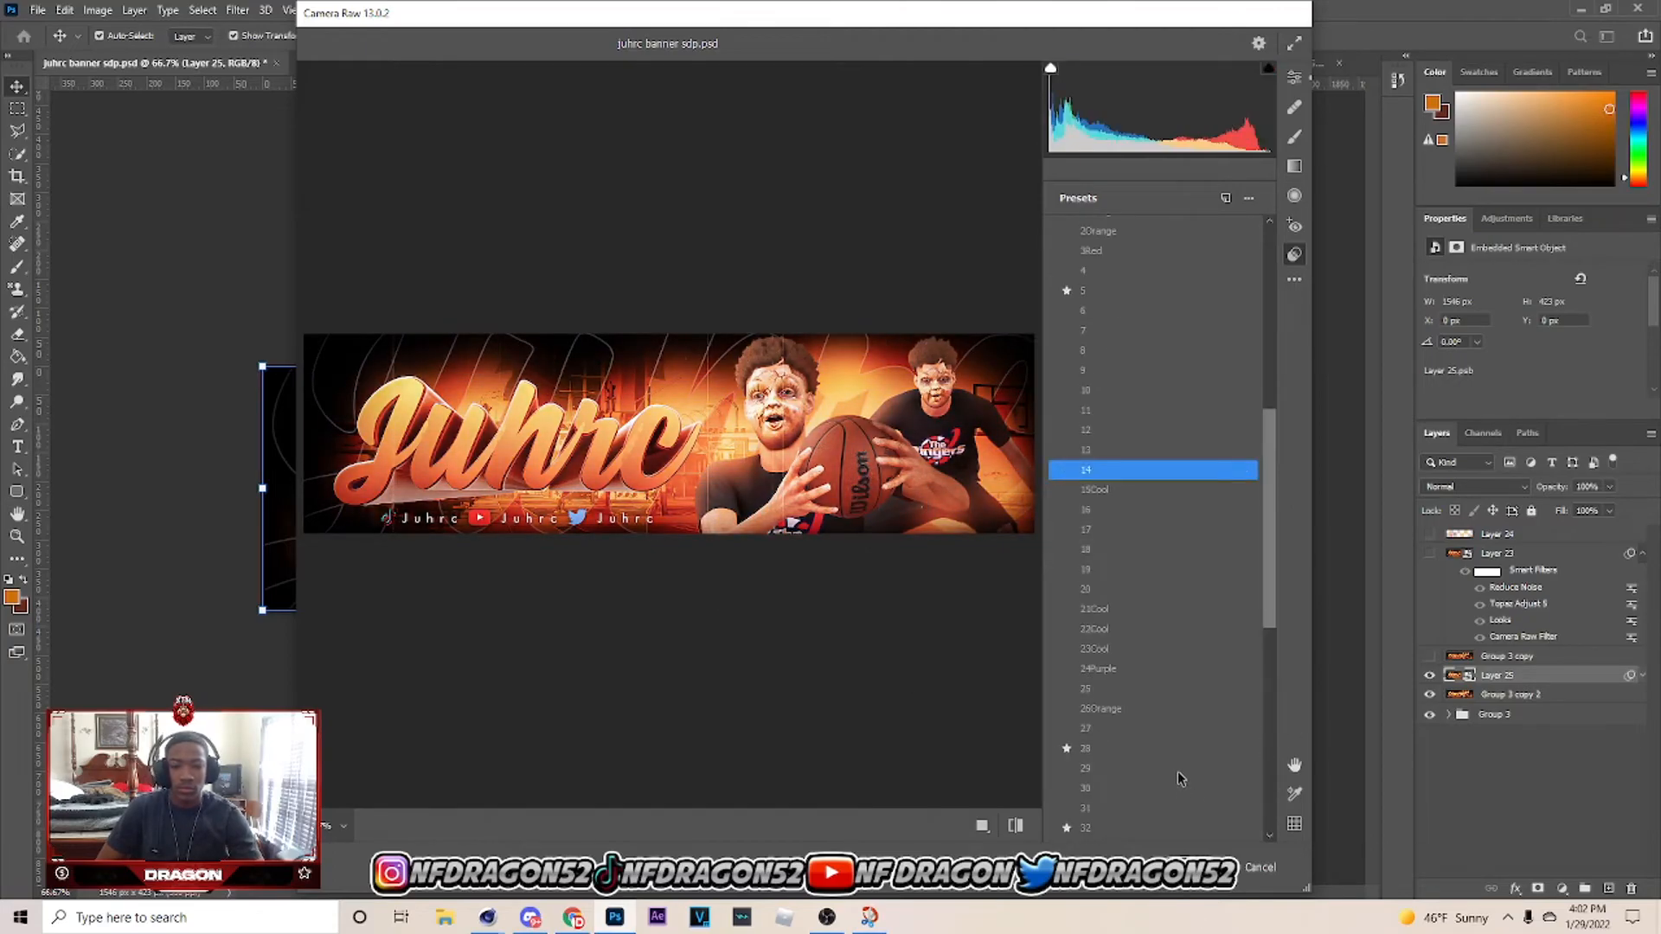
pyautogui.scroll(-6, 1189, 722)
pyautogui.click(1130, 824)
pyautogui.click(1205, 867)
# Apply the Magic Bullet Looks filter twice and the Topaz Adjust 5 filter once to Layer 25.
pyautogui.click(237, 10)
pyautogui.moveTo(285, 404)
pyautogui.click(460, 405)
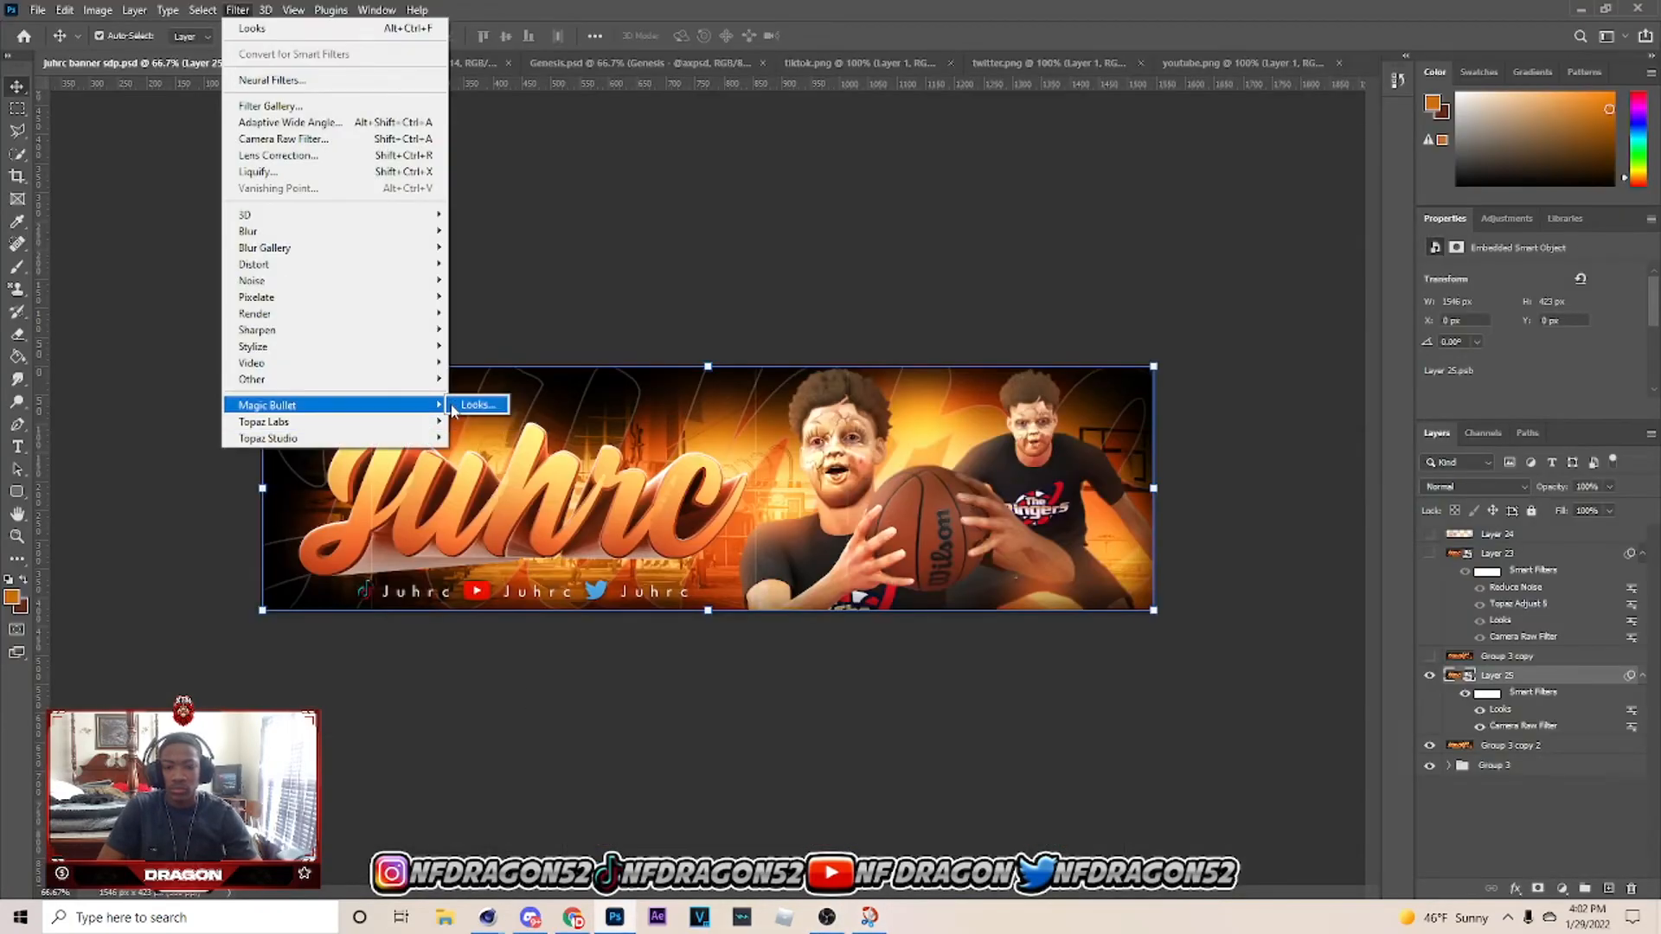
pyautogui.click(460, 405)
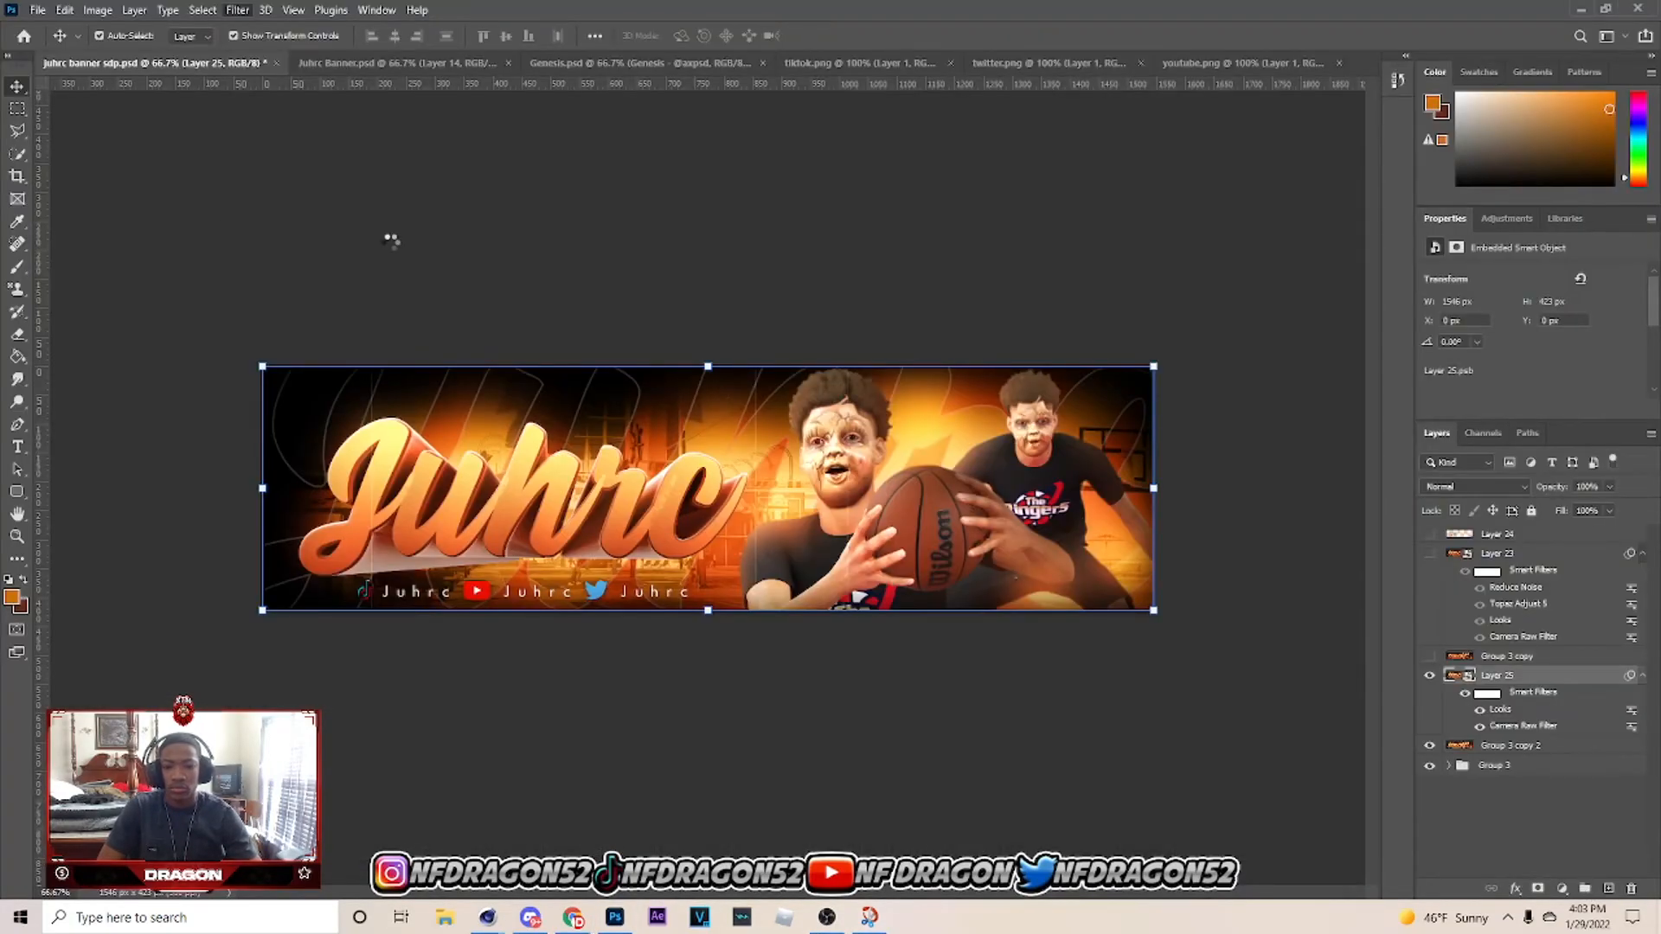
pyautogui.click(266, 10)
pyautogui.moveTo(237, 10)
pyautogui.click(494, 427)
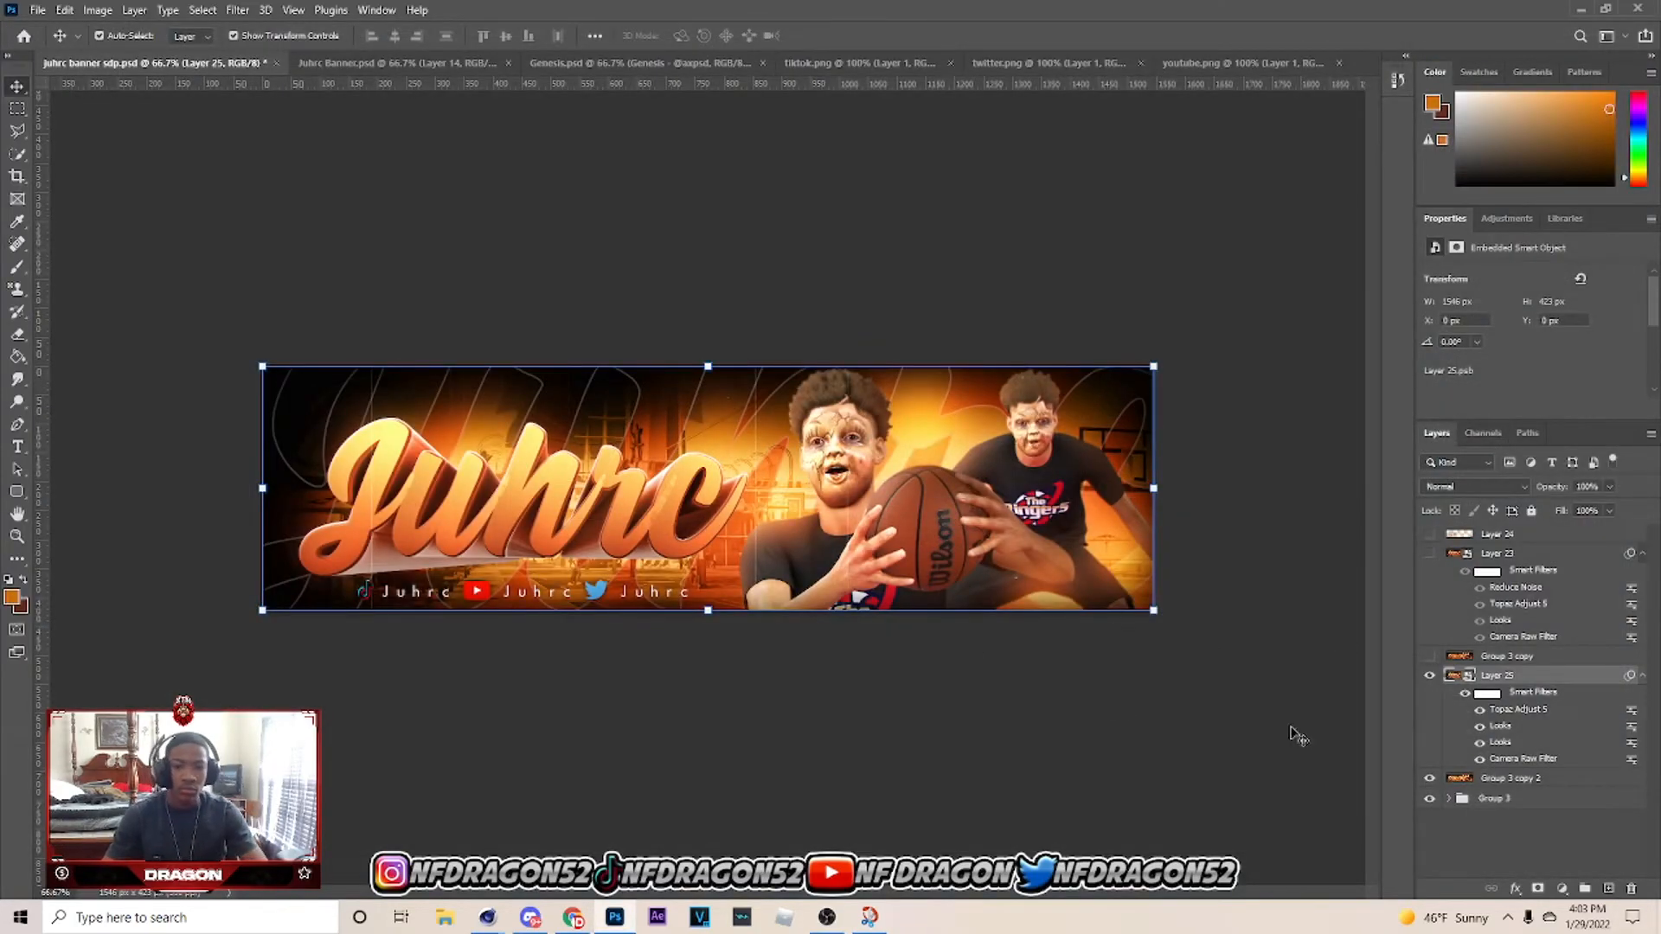
# On a new layer above Layer 25, brush sampled orange tones over the lettering and add a larger glow between the players.
pyautogui.click(1608, 889)
pyautogui.press('b')
pyautogui.keyDown('alt'); pyautogui.click(381, 443); pyautogui.keyUp('alt')
pyautogui.click(381, 444)
pyautogui.keyDown('alt'); pyautogui.click(348, 543); pyautogui.keyUp('alt')
pyautogui.click(348, 544)
pyautogui.keyDown('alt'); pyautogui.click(466, 475); pyautogui.keyUp('alt')
pyautogui.click(466, 475)
pyautogui.keyDown('alt'); pyautogui.click(610, 476); pyautogui.keyUp('alt')
pyautogui.click(606, 472)
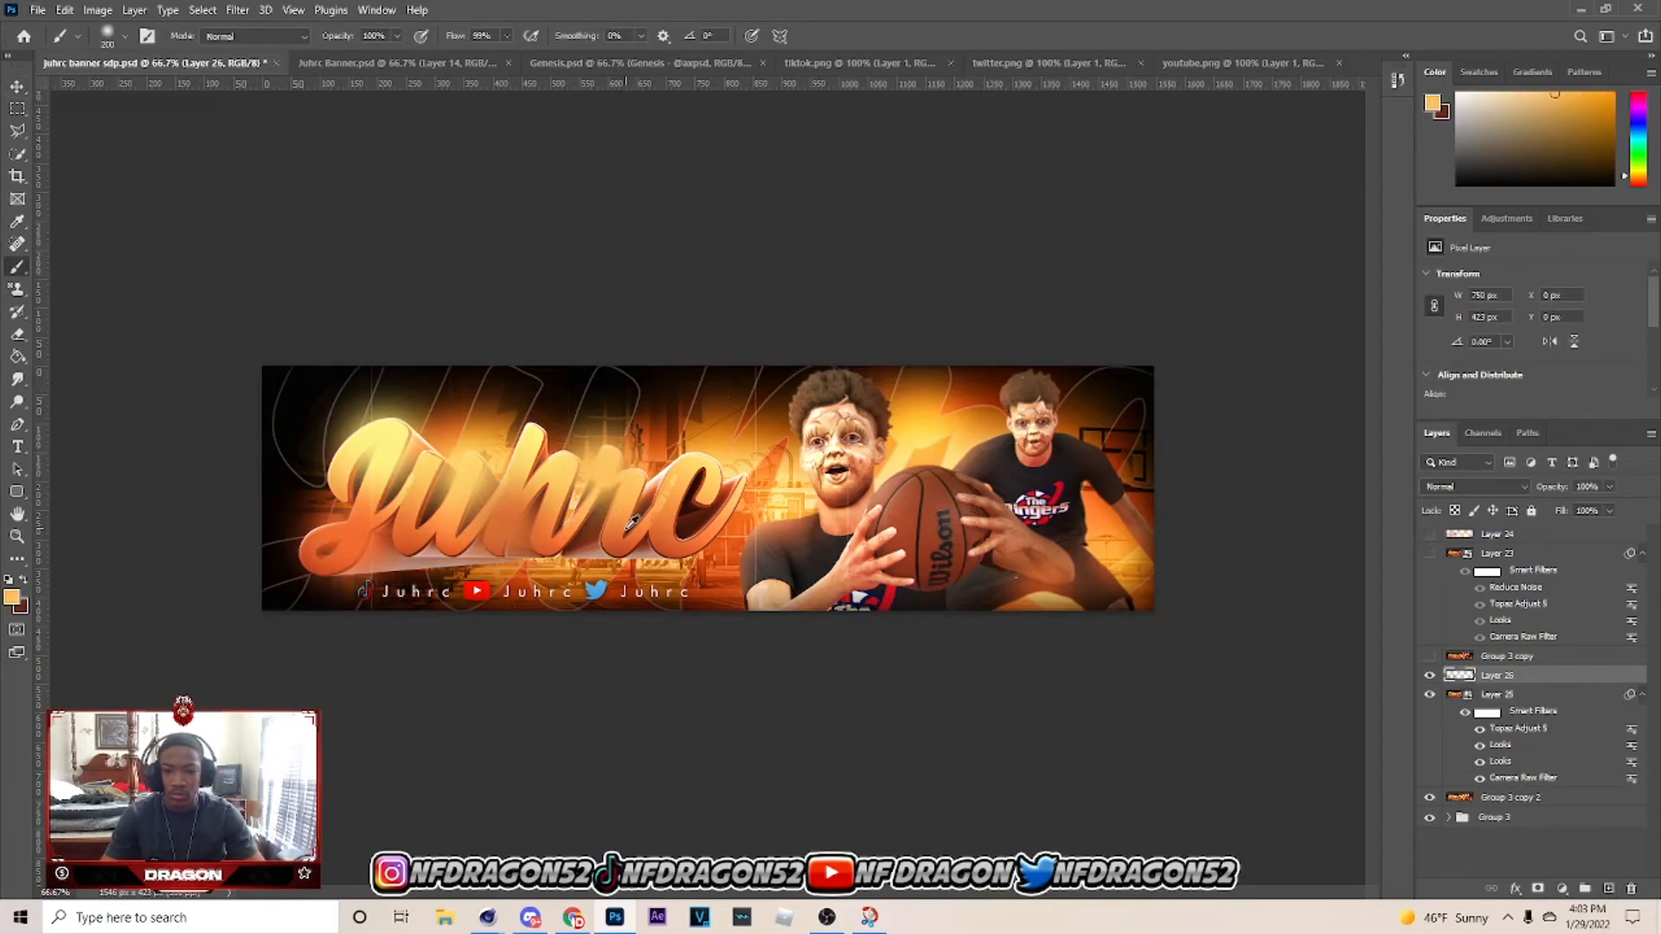
pyautogui.keyDown('alt'); pyautogui.click(623, 521); pyautogui.keyUp('alt')
pyautogui.click(623, 520)
pyautogui.keyDown('alt'); pyautogui.click(709, 483); pyautogui.keyUp('alt')
pyautogui.click(709, 482)
pyautogui.press(']')
pyautogui.press(']')
pyautogui.click(935, 438)
# Set Layer 26's blend mode to Screen and its opacity to 18%.
pyautogui.click(1501, 488)
pyautogui.click(1471, 610)
pyautogui.click(1609, 487)
pyautogui.moveTo(1614, 507); pyautogui.dragTo(1545, 511)
# Compare the banner's two color grades by toggling the visibility of the upper layers.
pyautogui.moveTo(1429, 536); pyautogui.dragTo(1437, 659)
pyautogui.click(1429, 540)
pyautogui.click(1430, 539)
pyautogui.click(1429, 540)
pyautogui.click(1609, 487)
pyautogui.press('v')
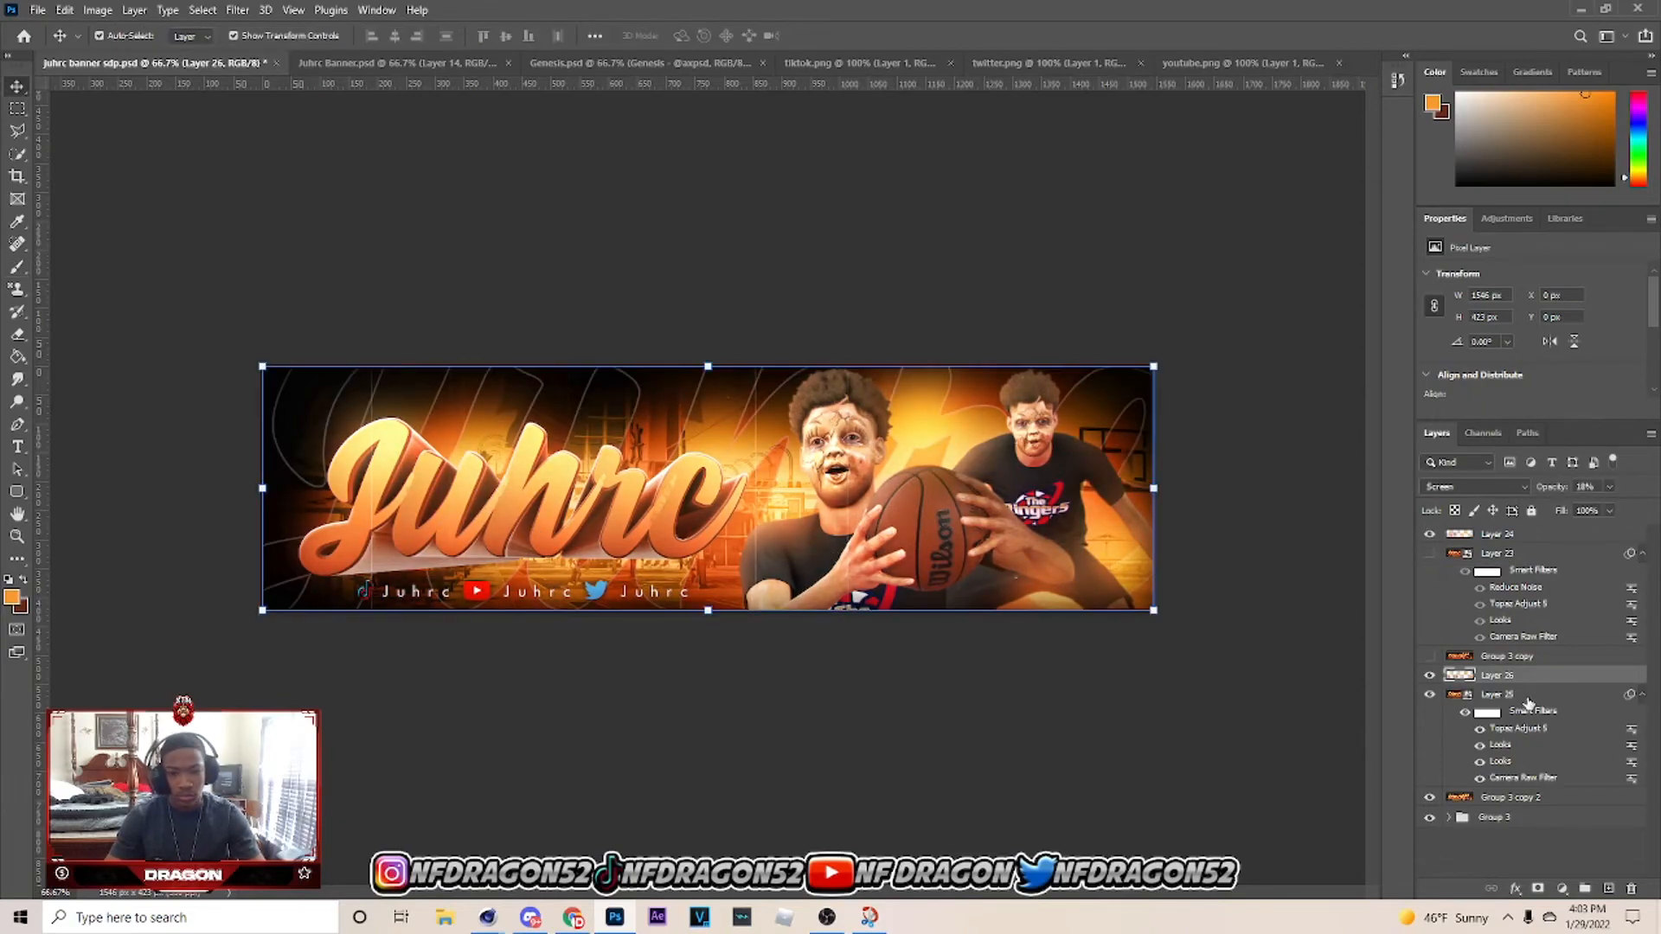
# Apply the Reduce Noise filter to Layer 25.
pyautogui.click(1510, 695)
pyautogui.click(237, 9)
pyautogui.click(500, 347)
pyautogui.click(1490, 281)
# Readjust Layer 26's opacity, compare the last change by undoing and redoing it, and save the document.
pyautogui.click(1582, 679)
pyautogui.click(1609, 487)
pyautogui.moveTo(1582, 509); pyautogui.dragTo(1572, 513)
pyautogui.click(1271, 353)
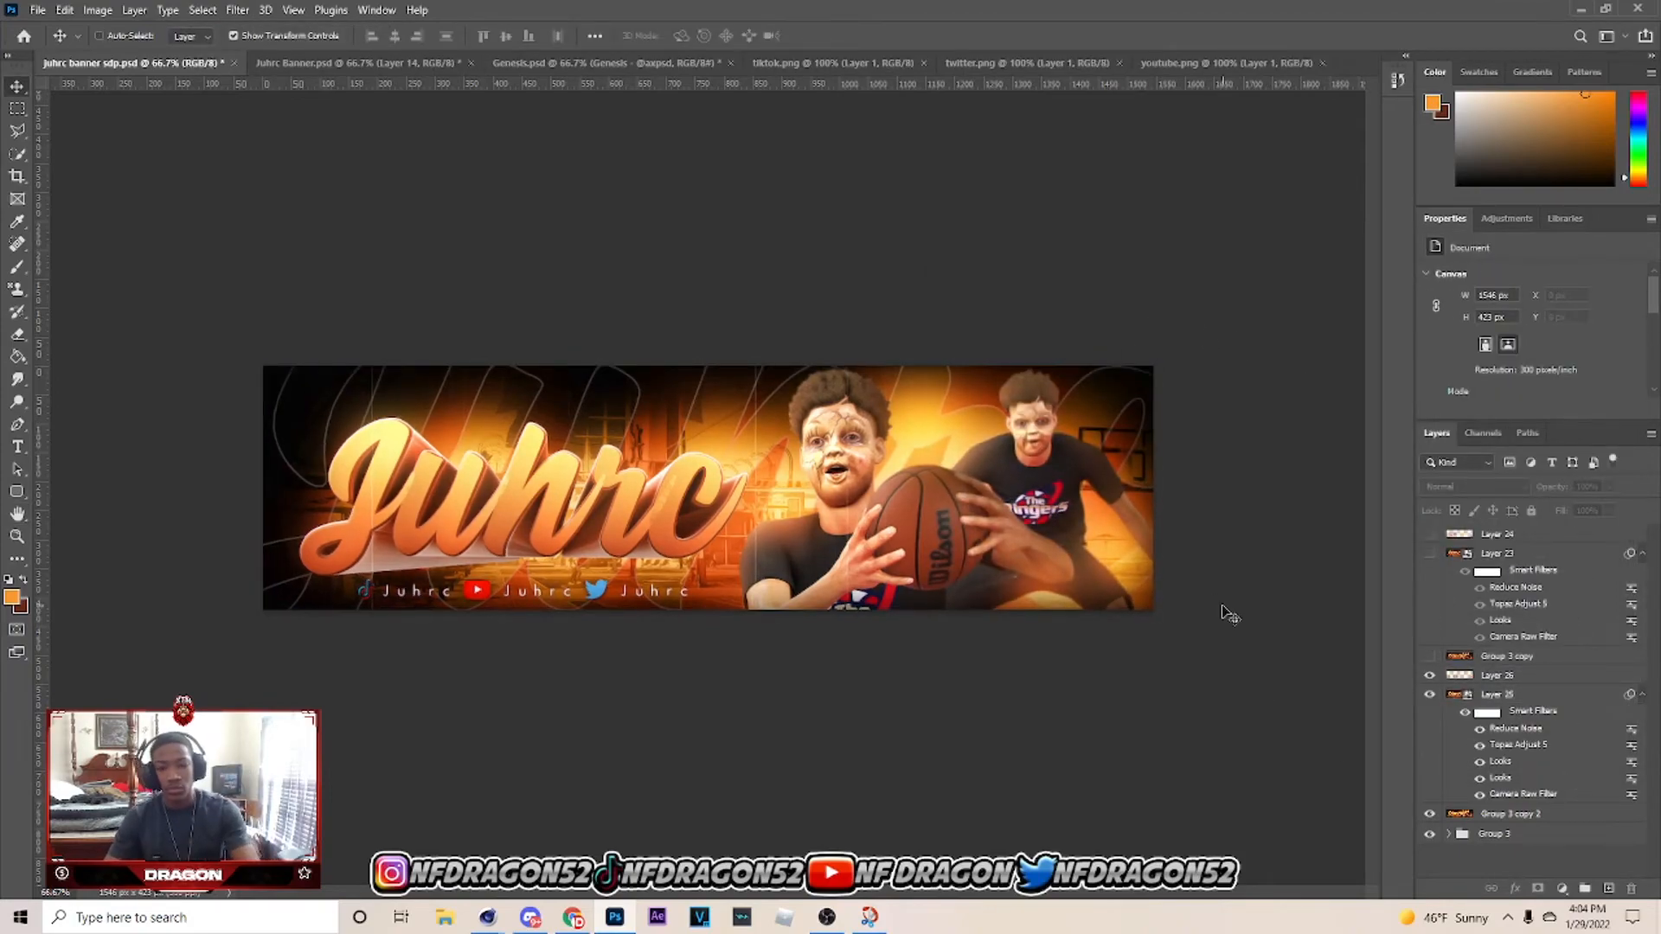
pyautogui.hotkey('ctrl', 'z')
pyautogui.hotkey('ctrl', 'shift', 'z')
pyautogui.hotkey('ctrl', 's')
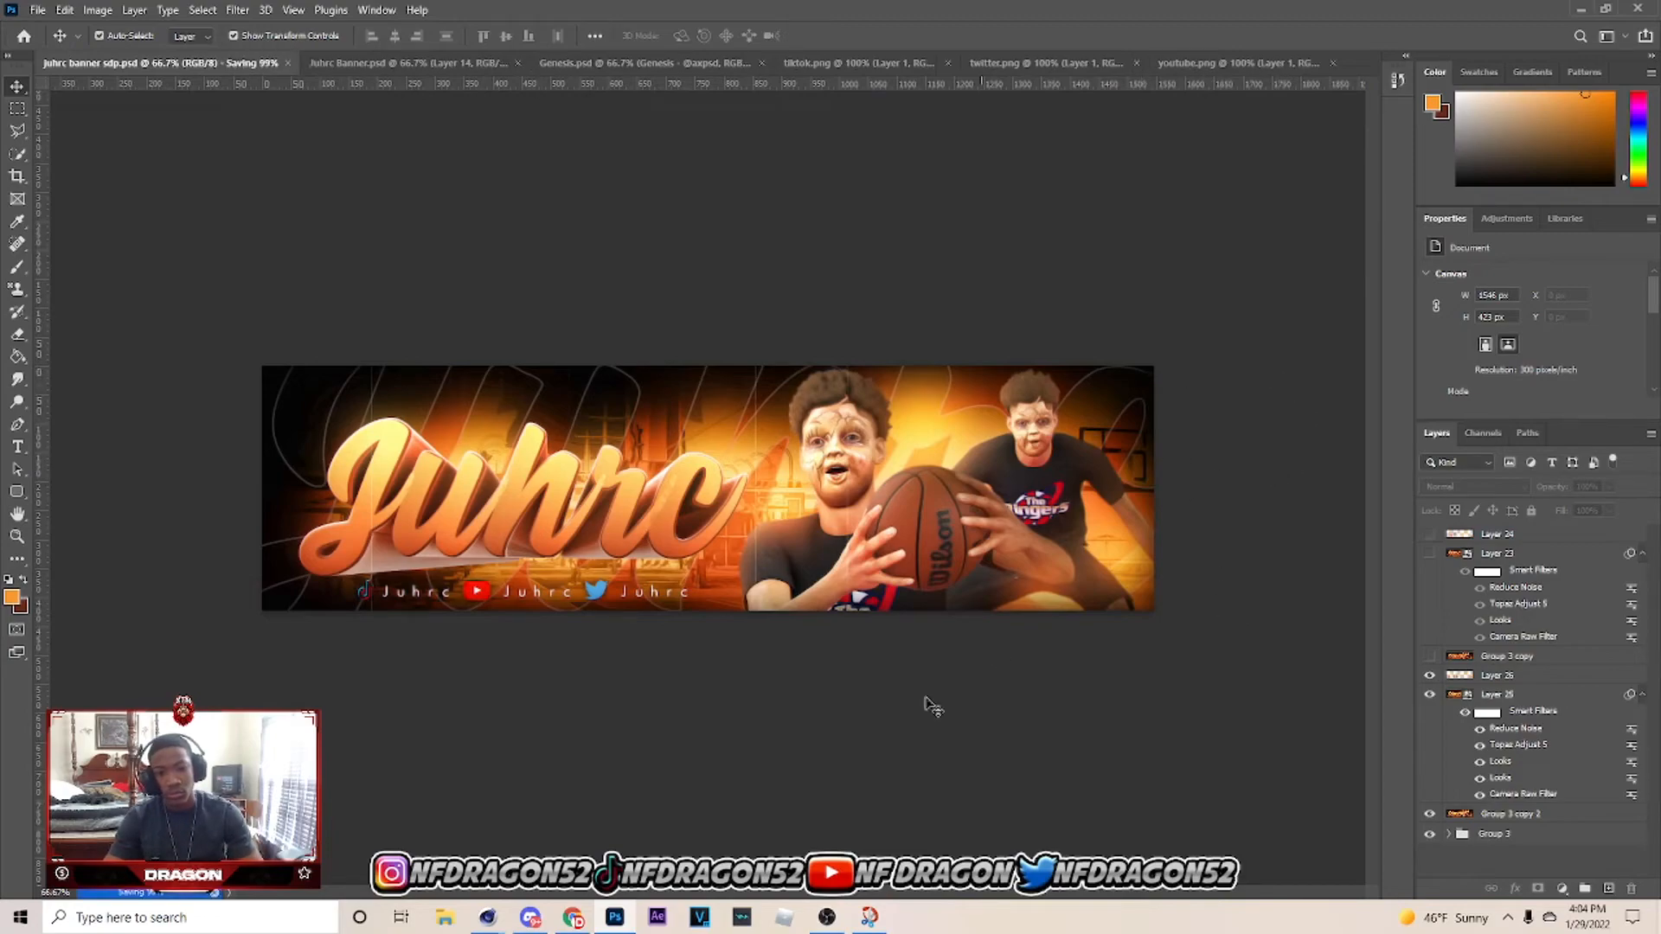
# Compare the banner with Layer 23 and Layer 26 each shown and hidden.
pyautogui.click(1429, 555)
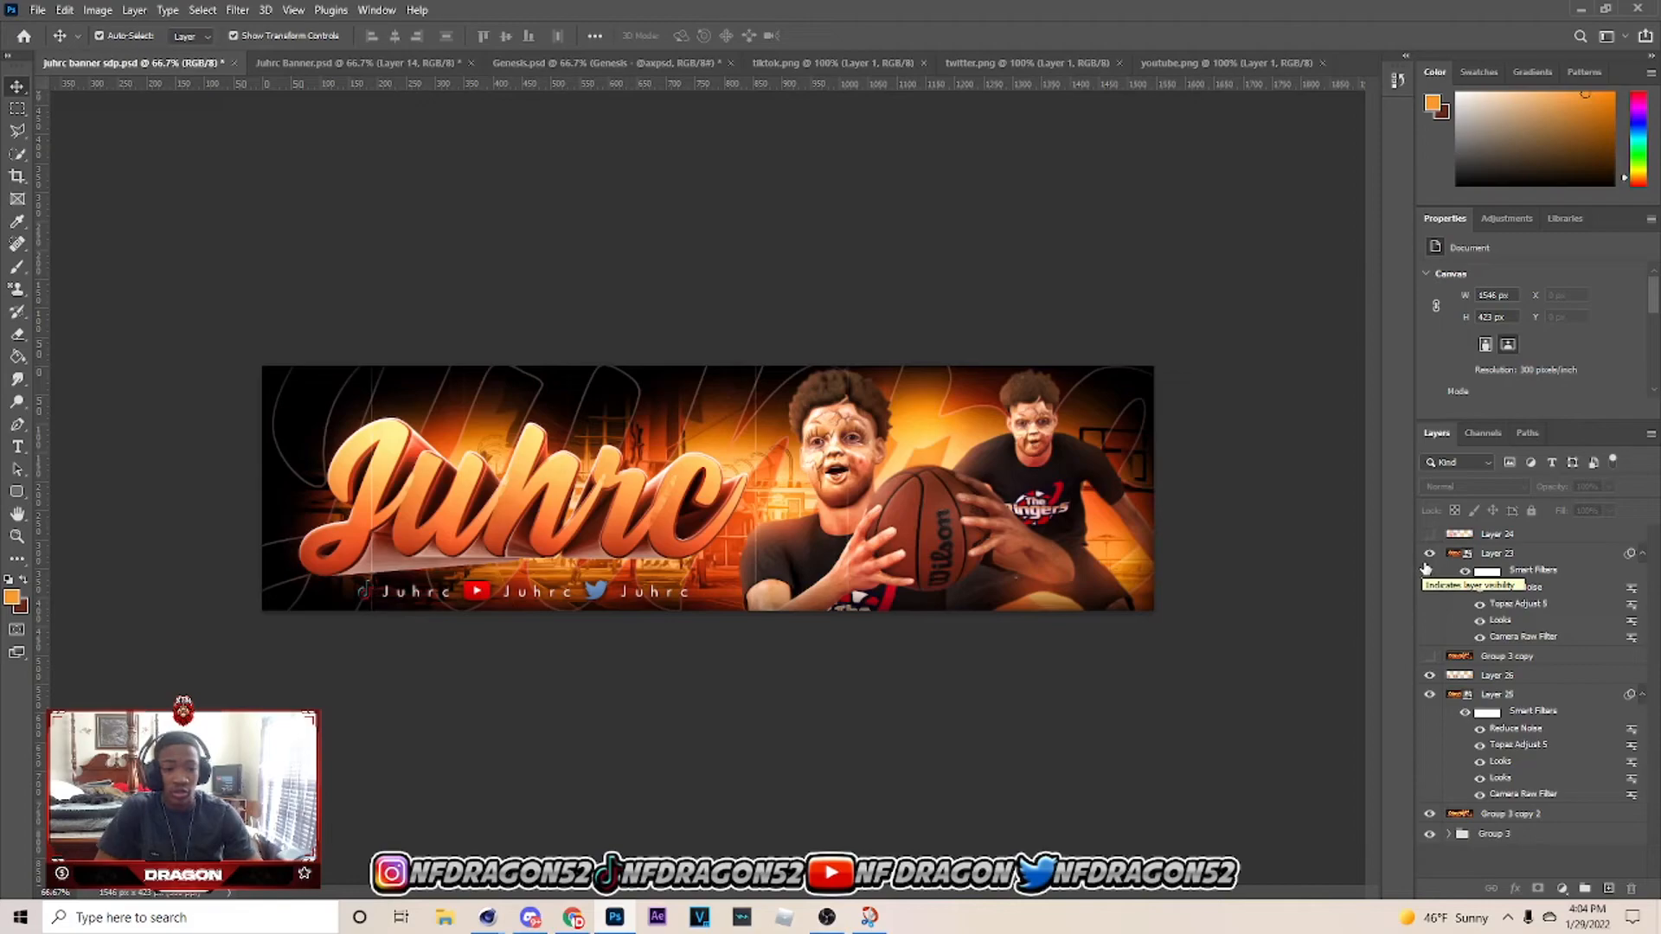
pyautogui.click(1430, 553)
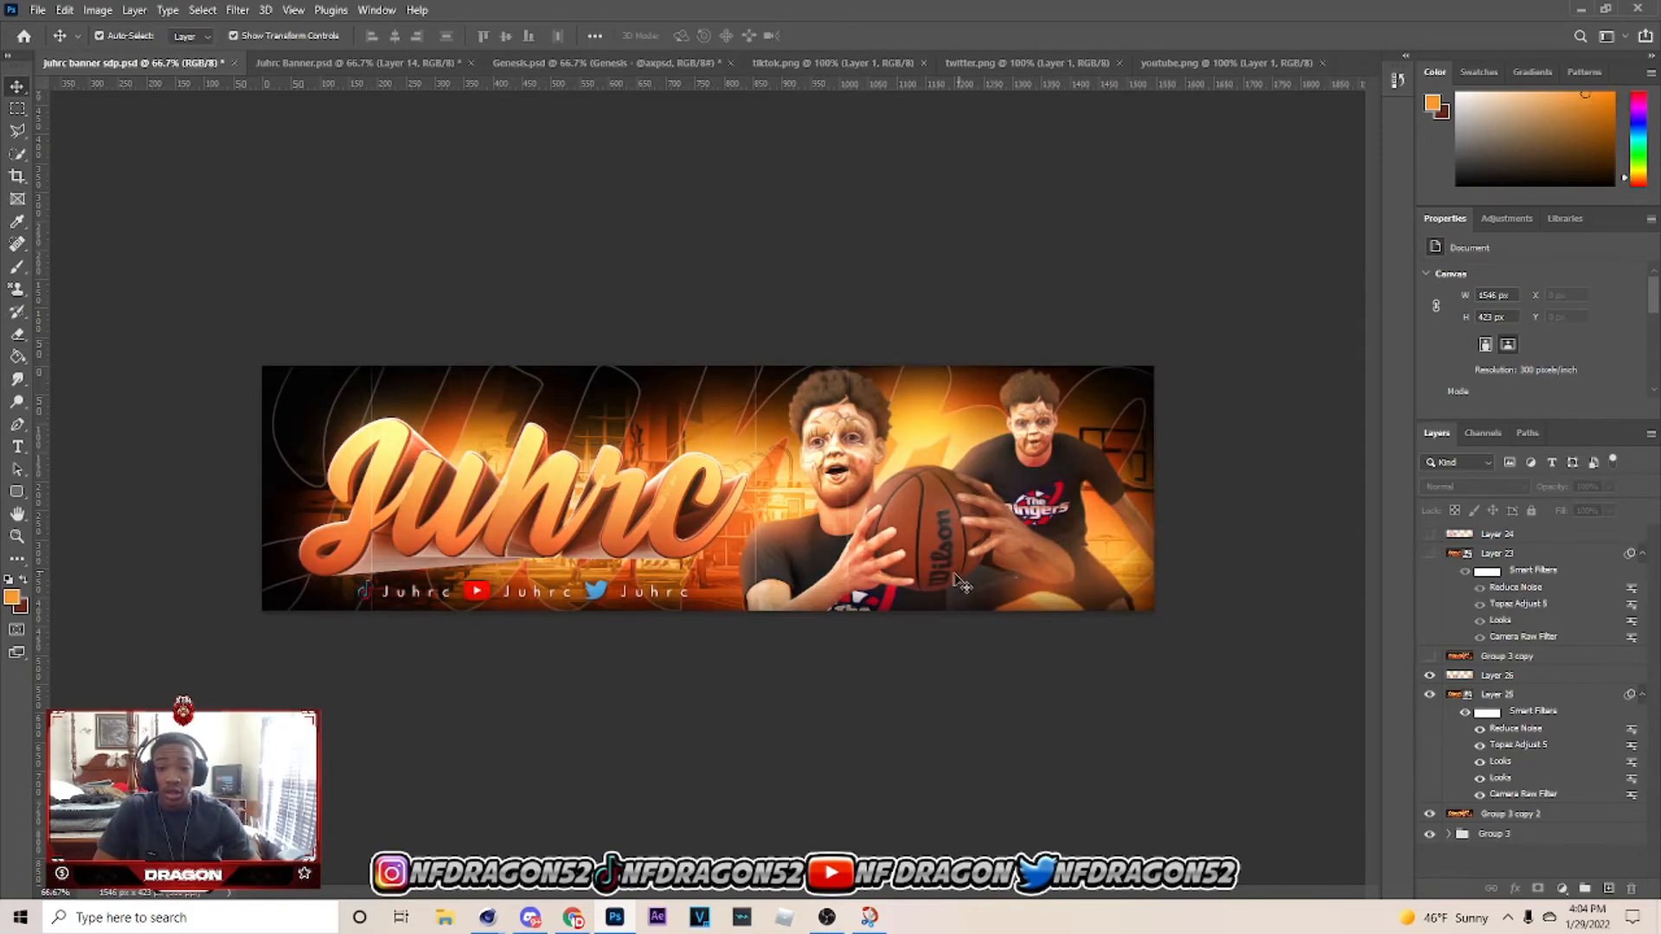
pyautogui.click(665, 483)
pyautogui.click(1429, 675)
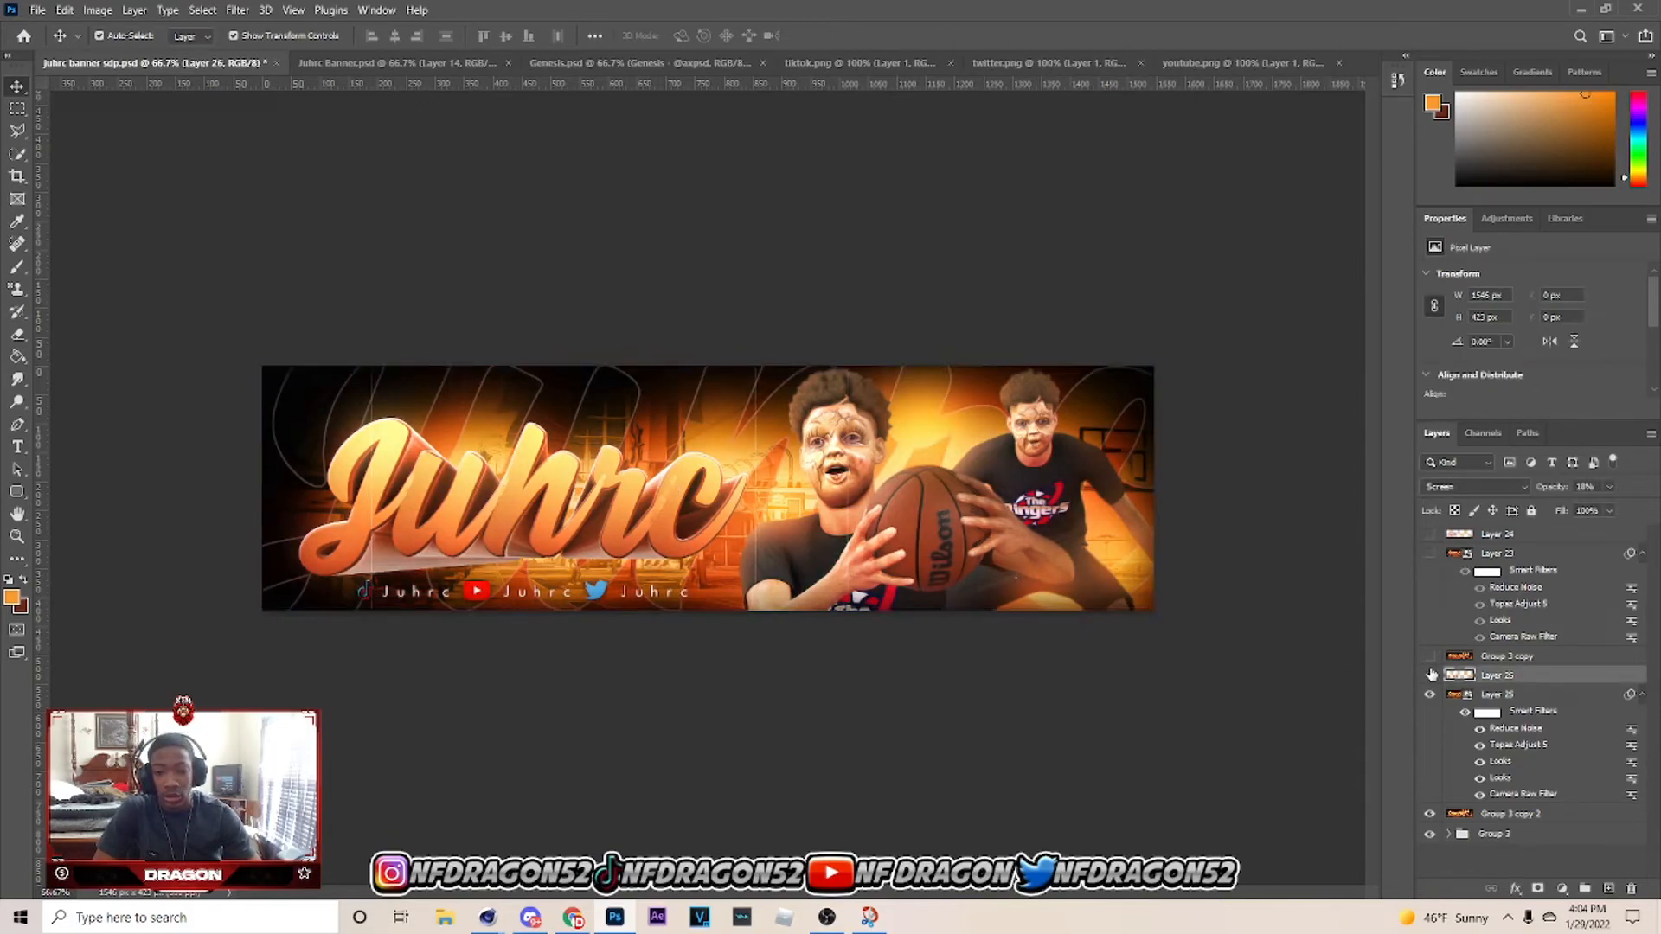
pyautogui.click(1431, 675)
# Lower Layer 26's opacity slightly and hide the layer.
pyautogui.click(1610, 488)
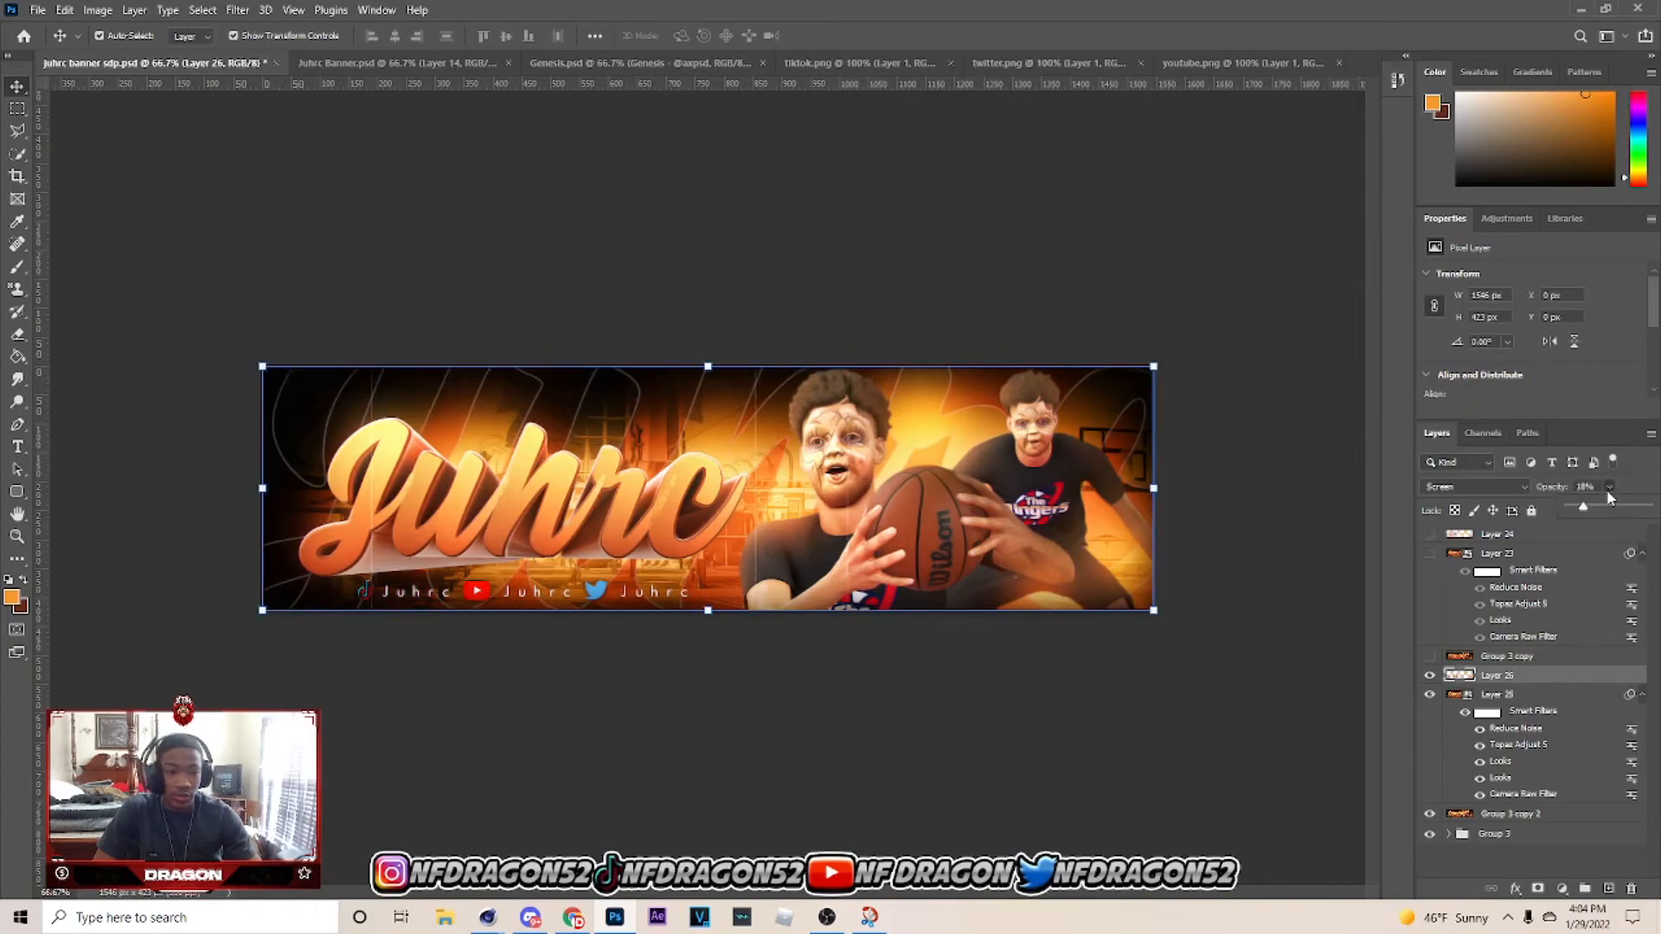
pyautogui.moveTo(1577, 509); pyautogui.dragTo(1575, 510)
pyautogui.click(1109, 345)
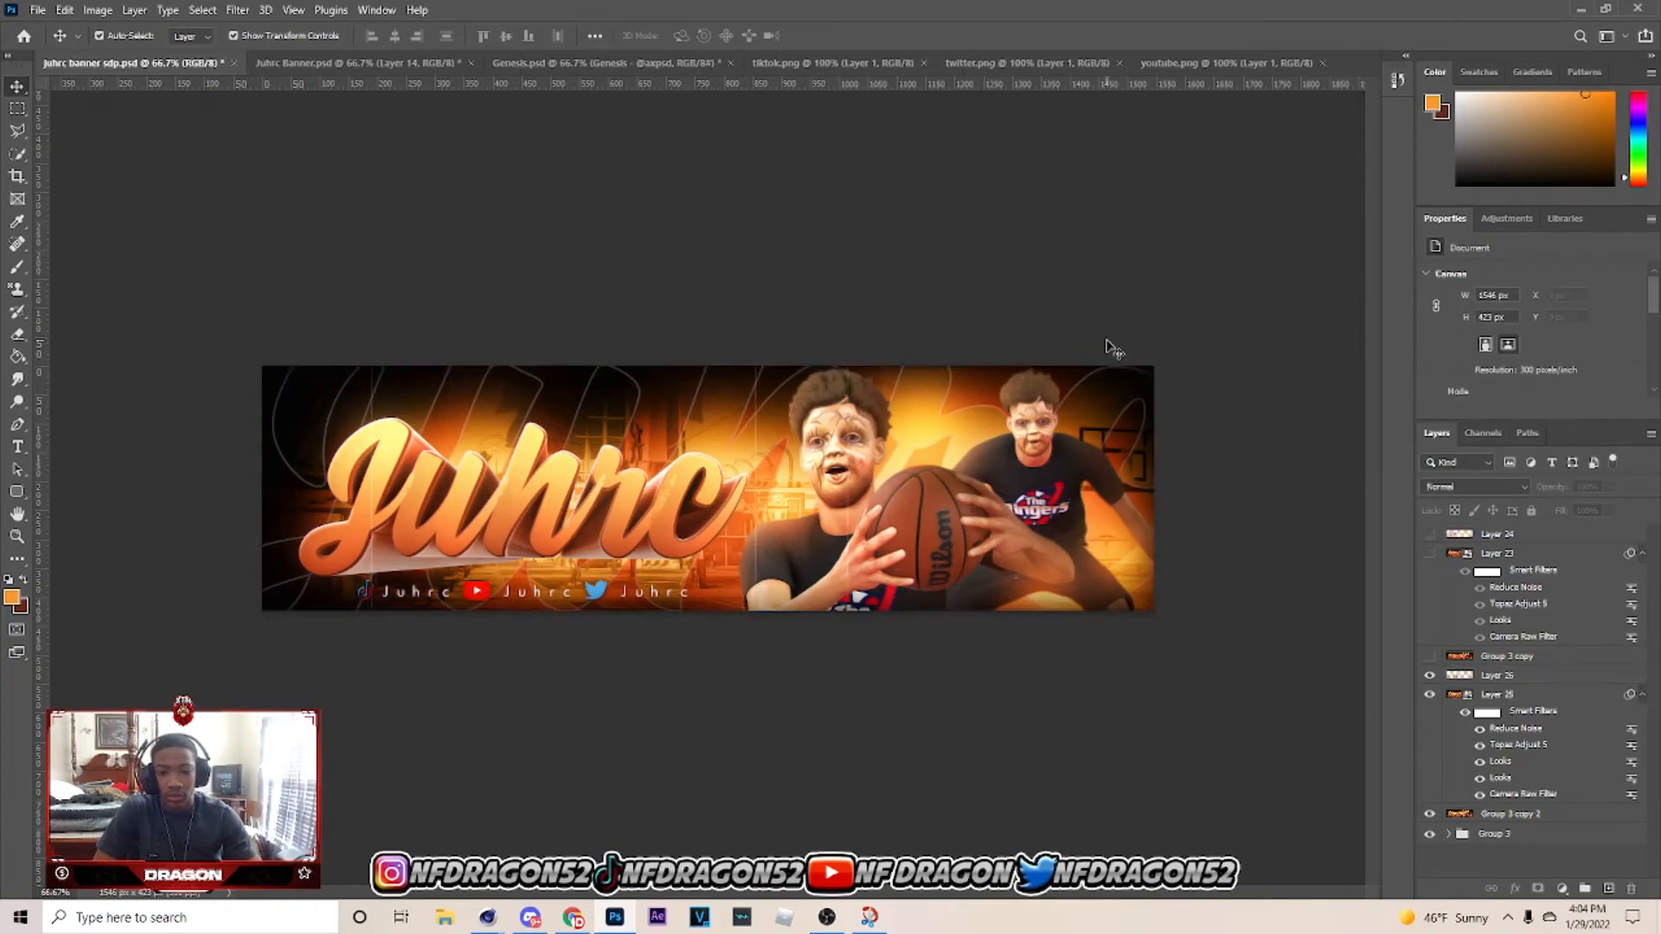
pyautogui.click(1424, 665)
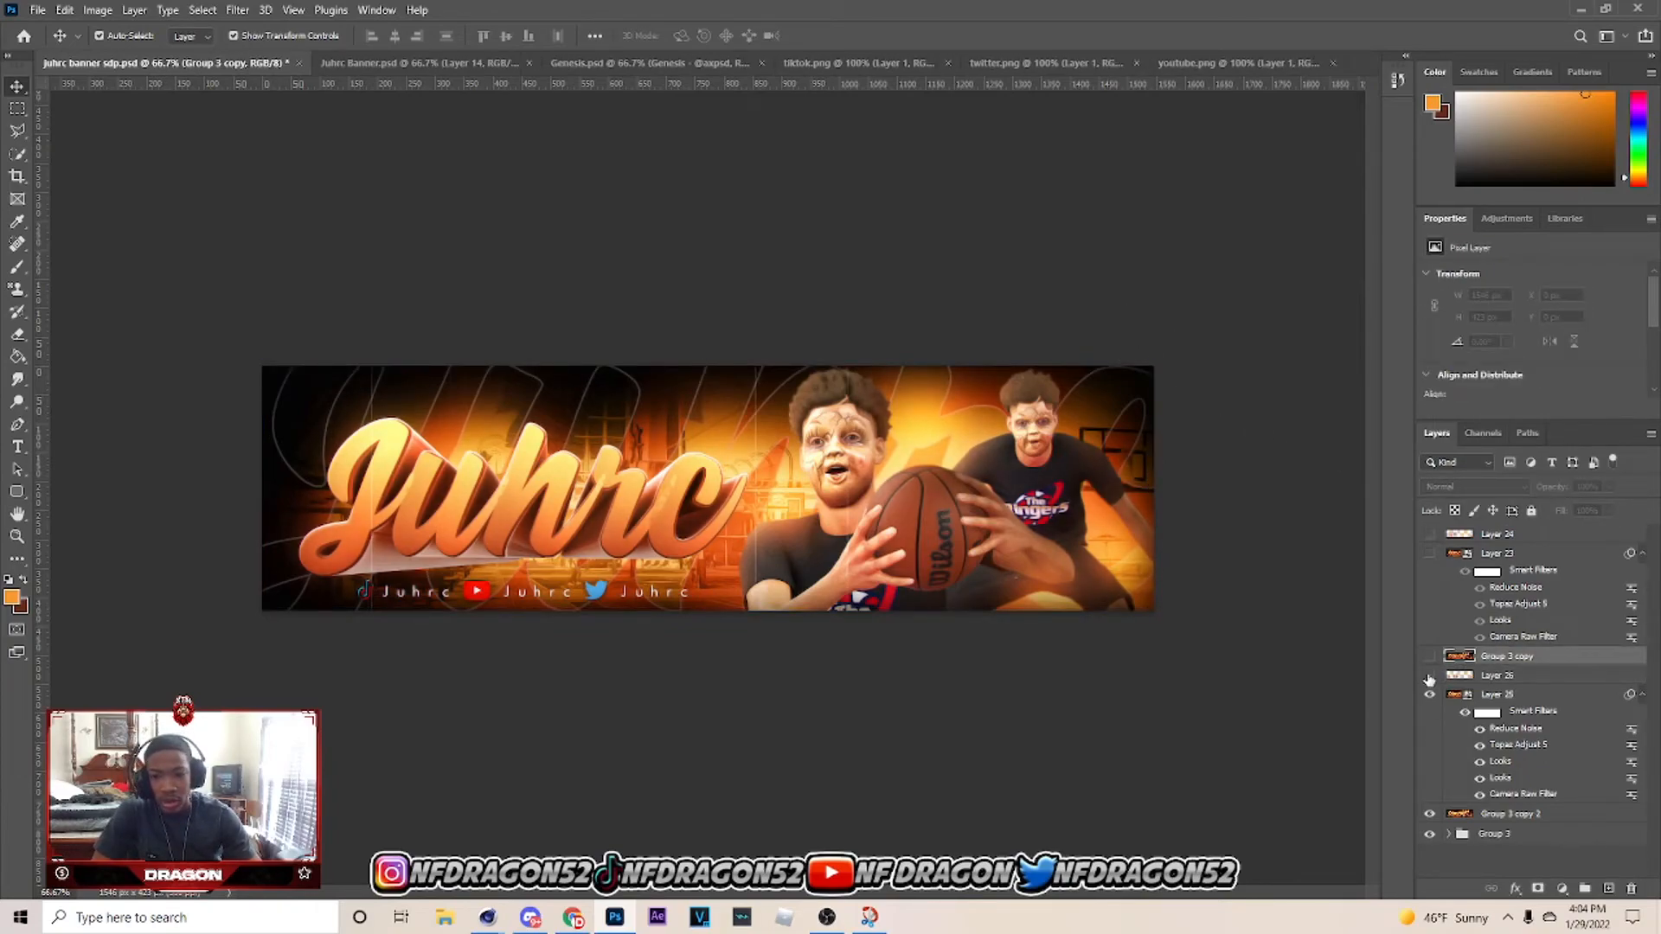
pyautogui.click(1103, 306)
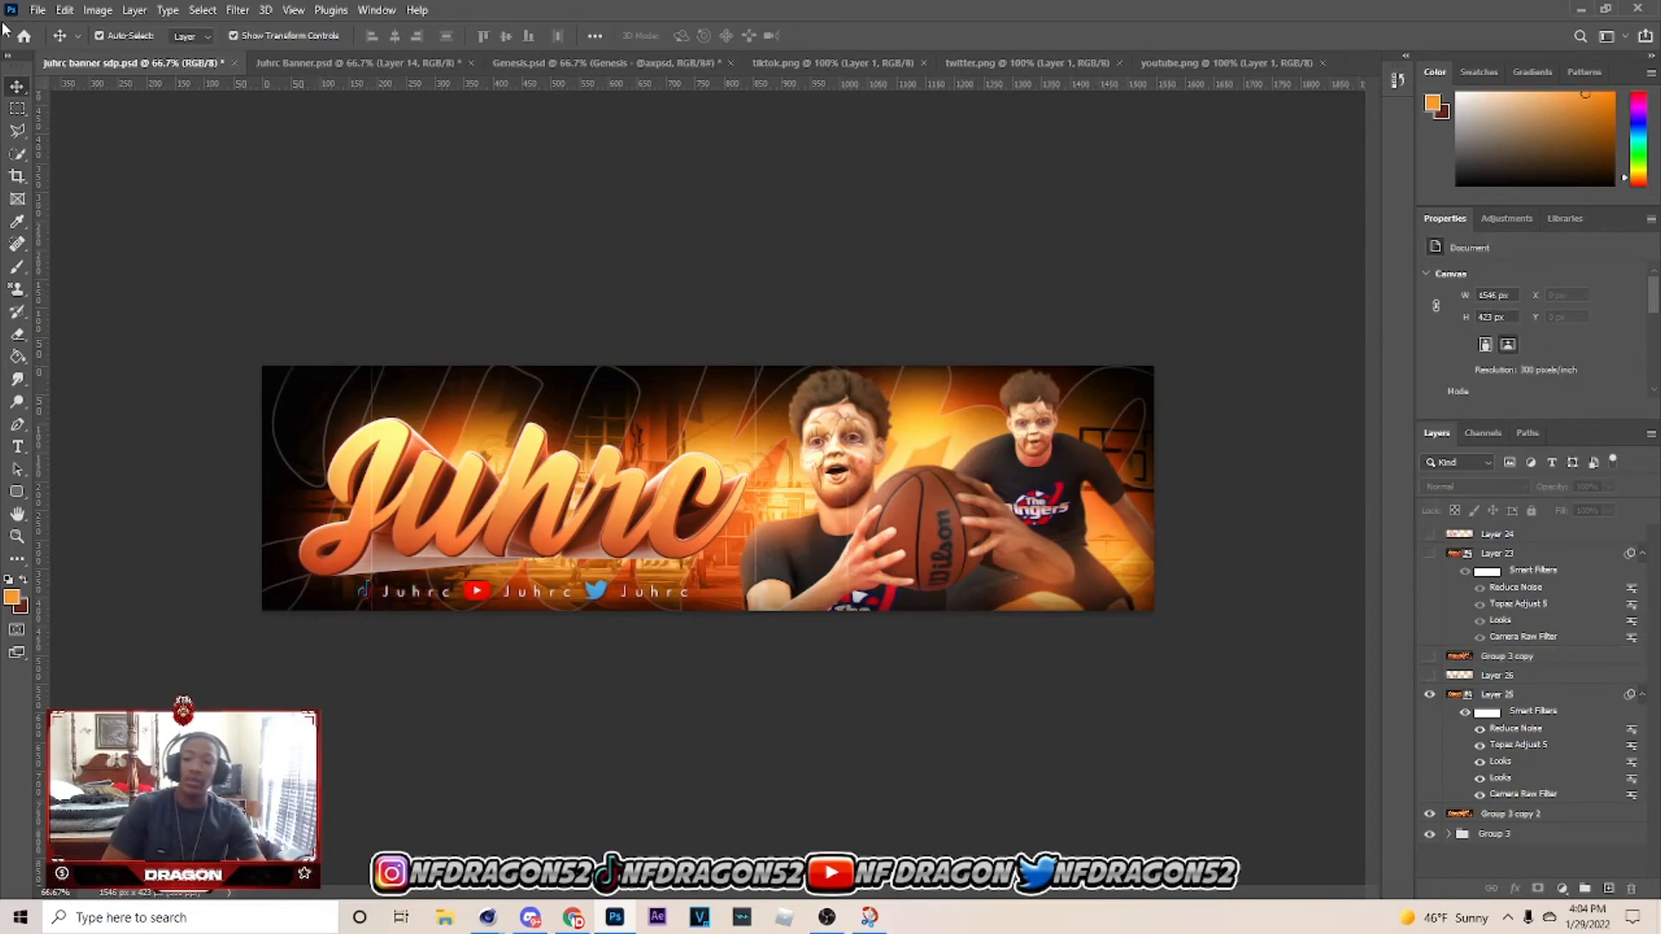
# Export the finished banner as a PNG named juhrc banner 223 in the Downloads folder.
pyautogui.click(36, 13)
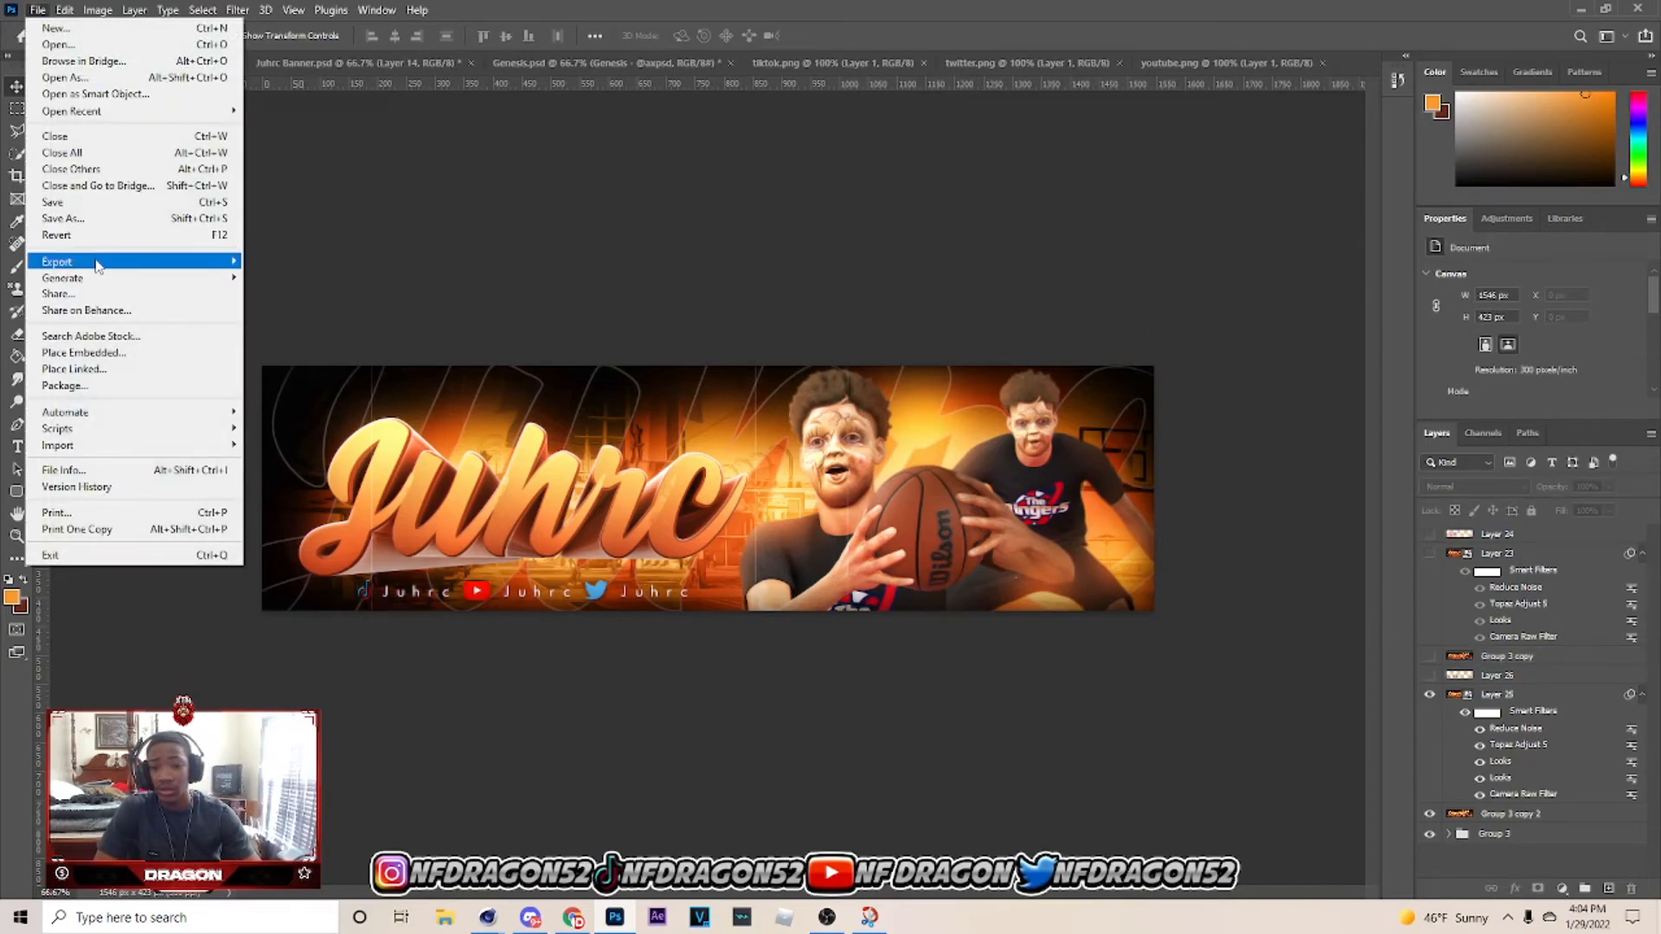
pyautogui.moveTo(99, 264)
pyautogui.click(261, 277)
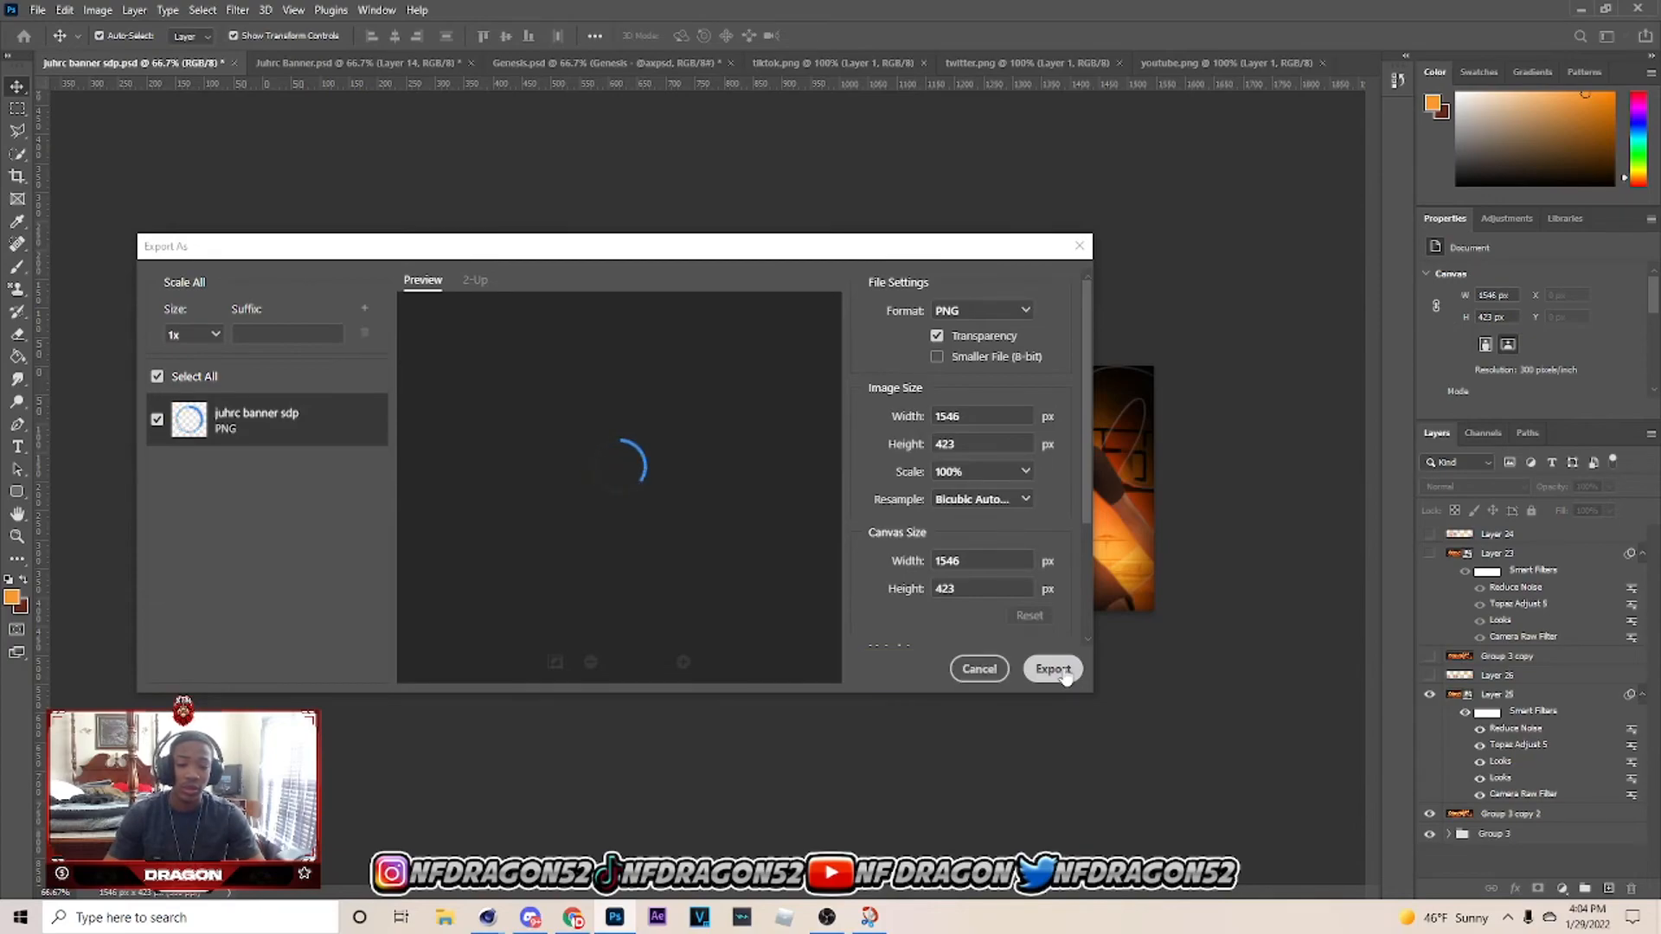
pyautogui.click(1057, 671)
pyautogui.write('j')
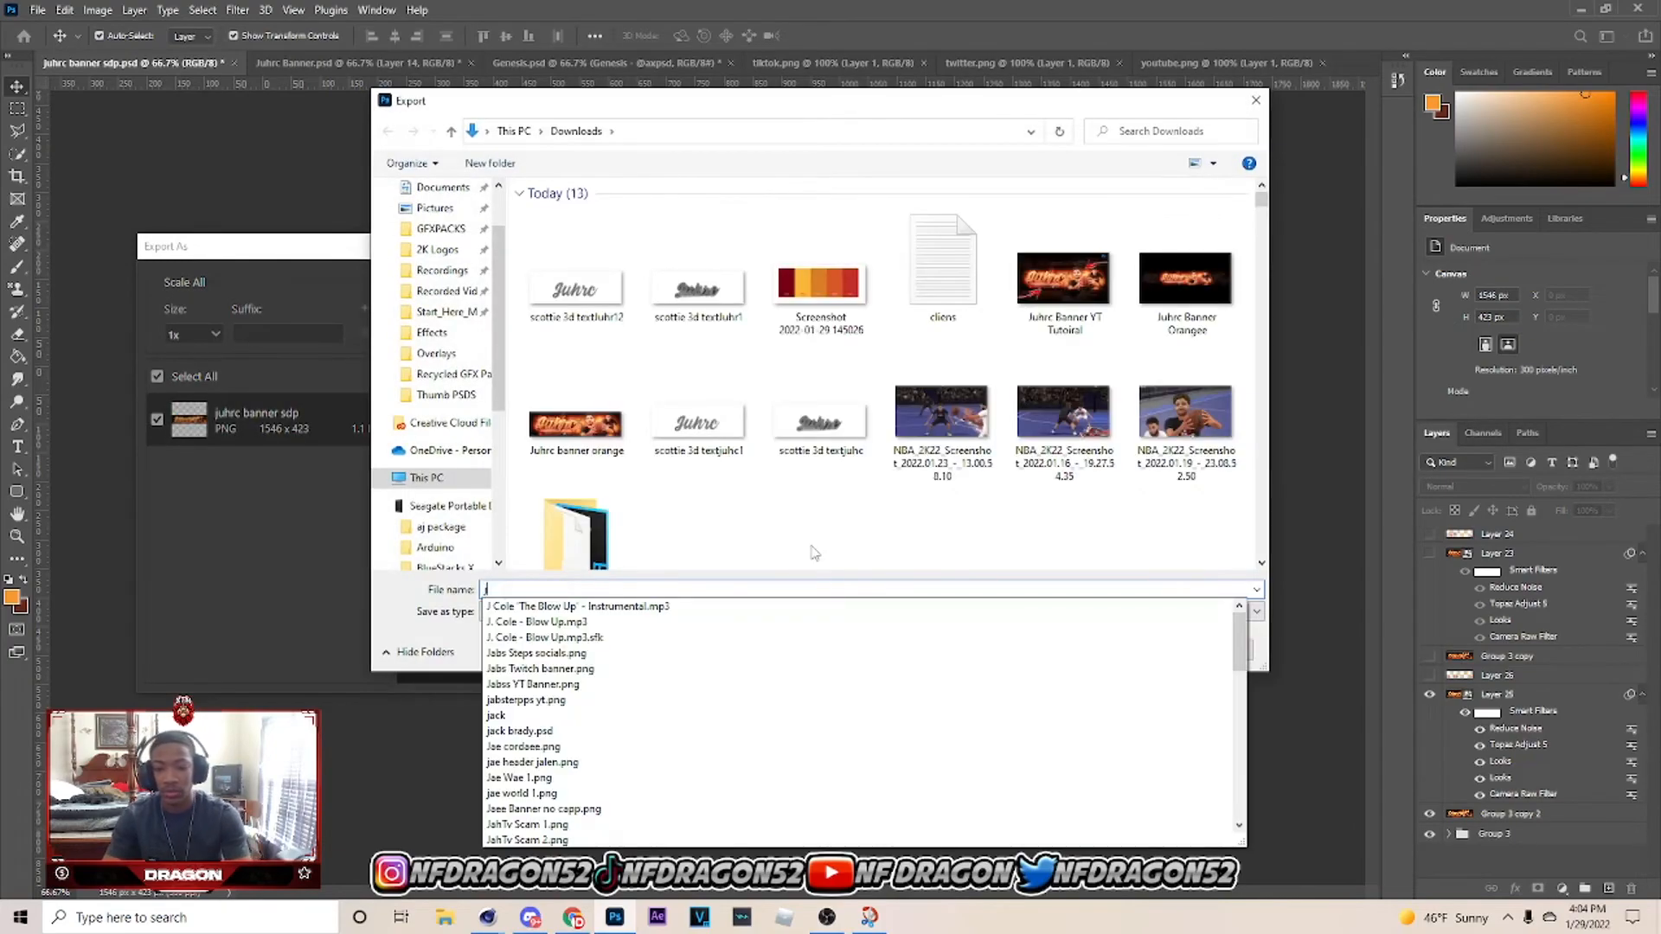
pyautogui.write('uhrc ban')
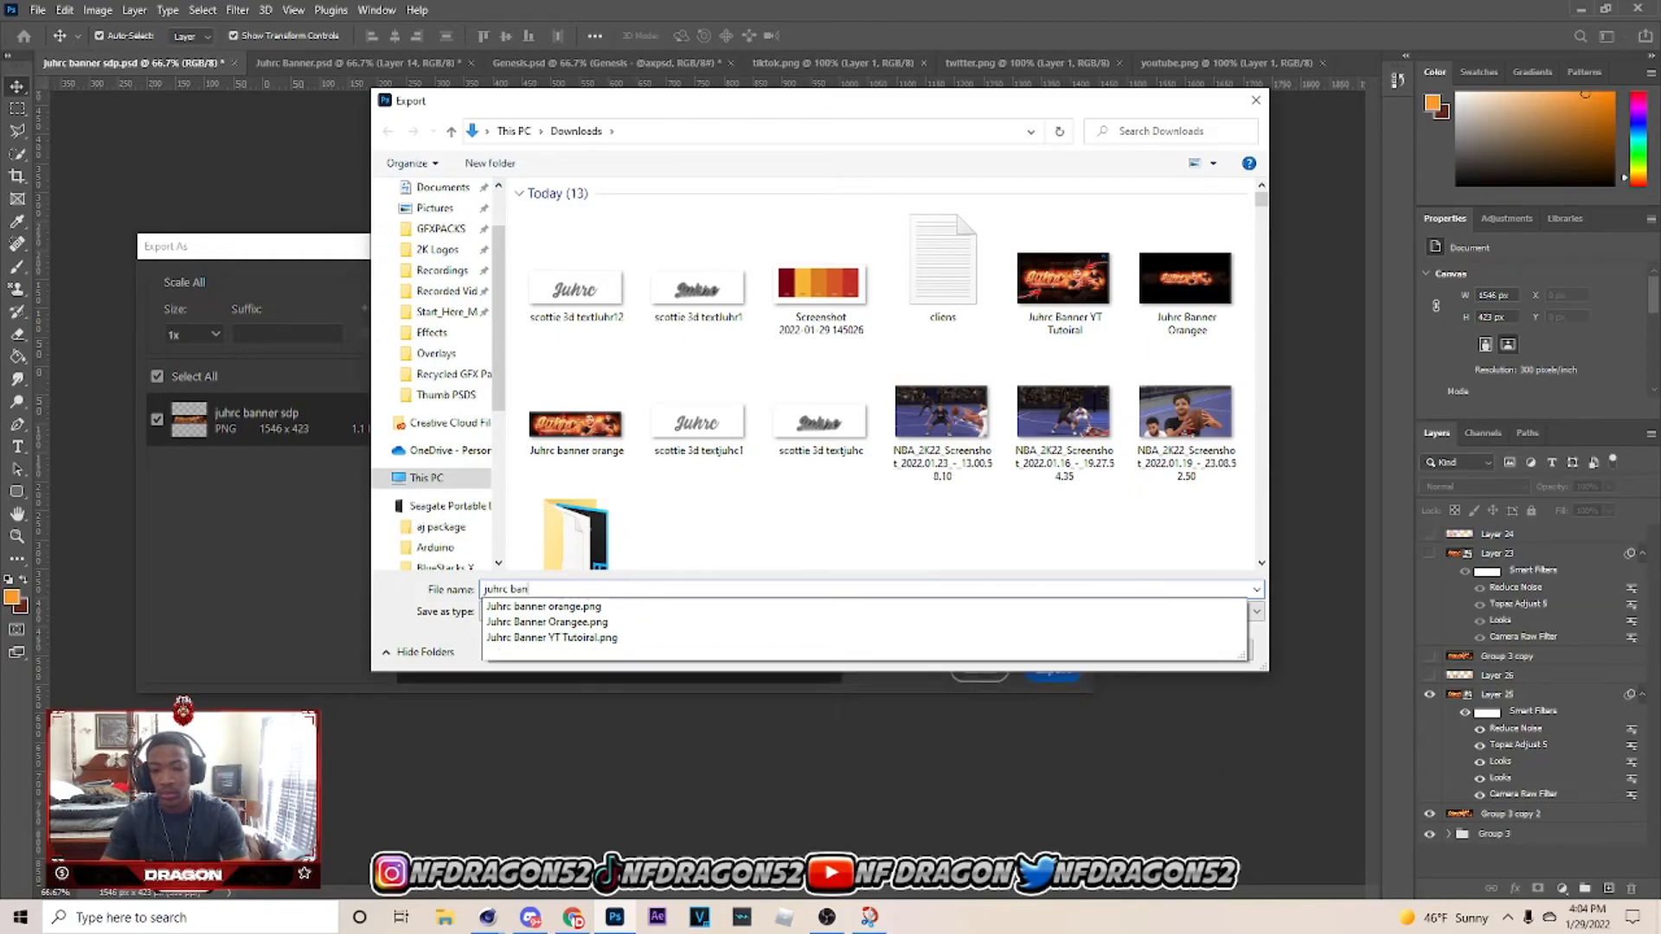
pyautogui.write('ner')
pyautogui.press('Return')
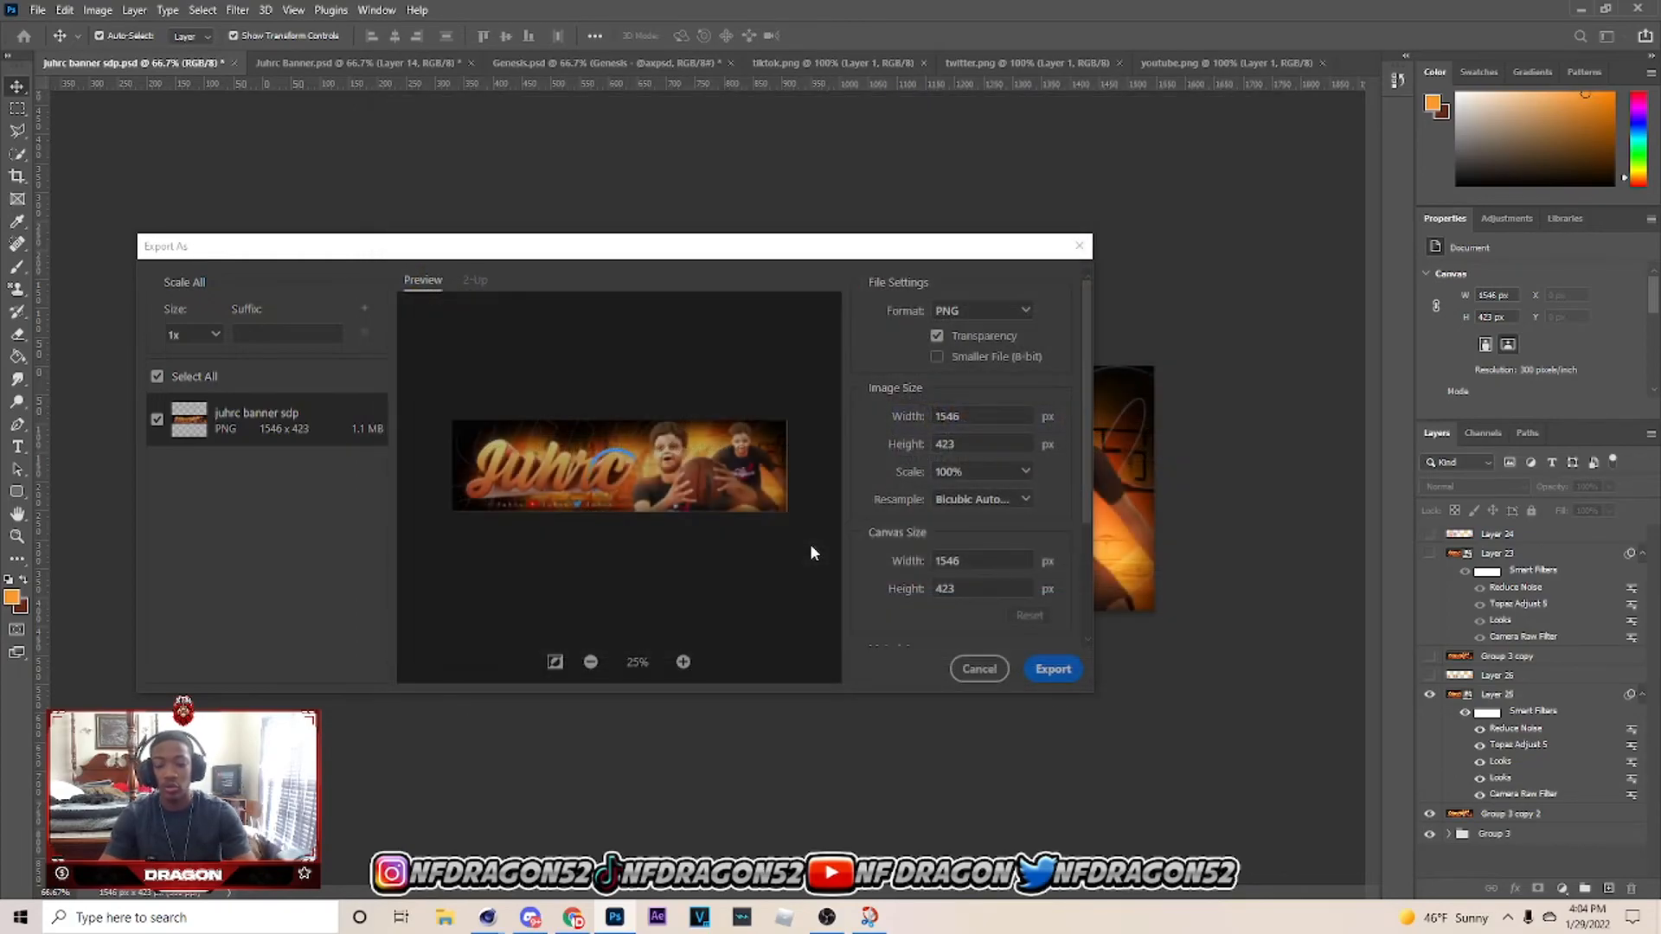
# Open juhrc banner 223 and Juhrc banner orange from Downloads and copy the 223 image on top of the orange banner.
pyautogui.click(38, 10)
pyautogui.click(70, 59)
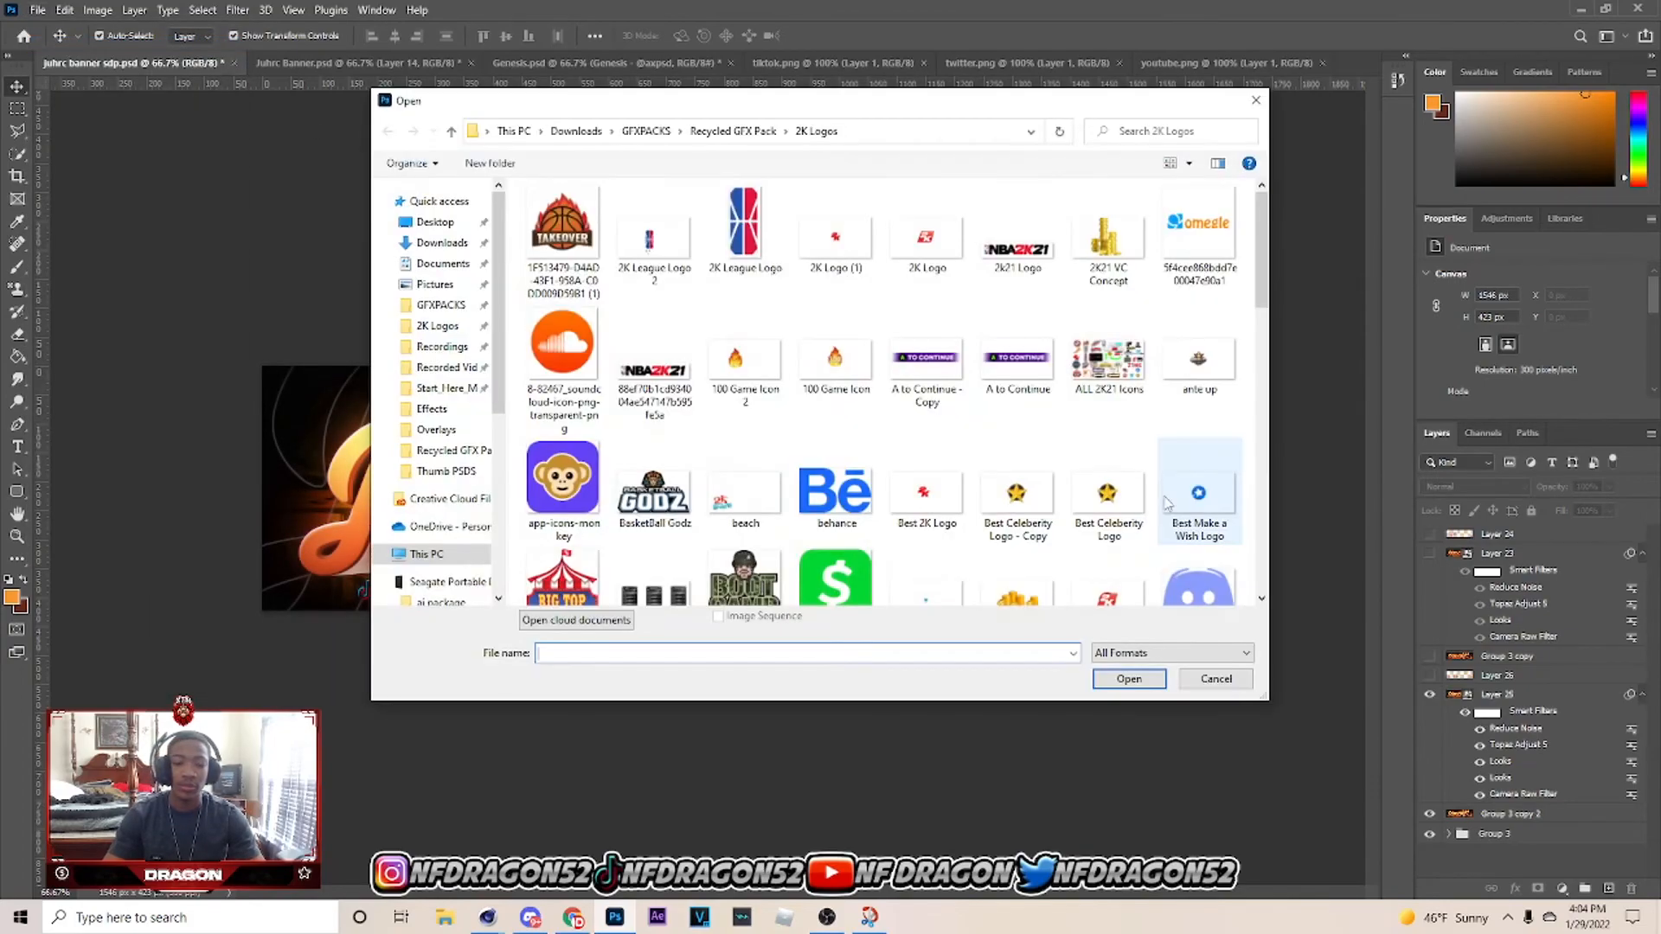
pyautogui.click(441, 242)
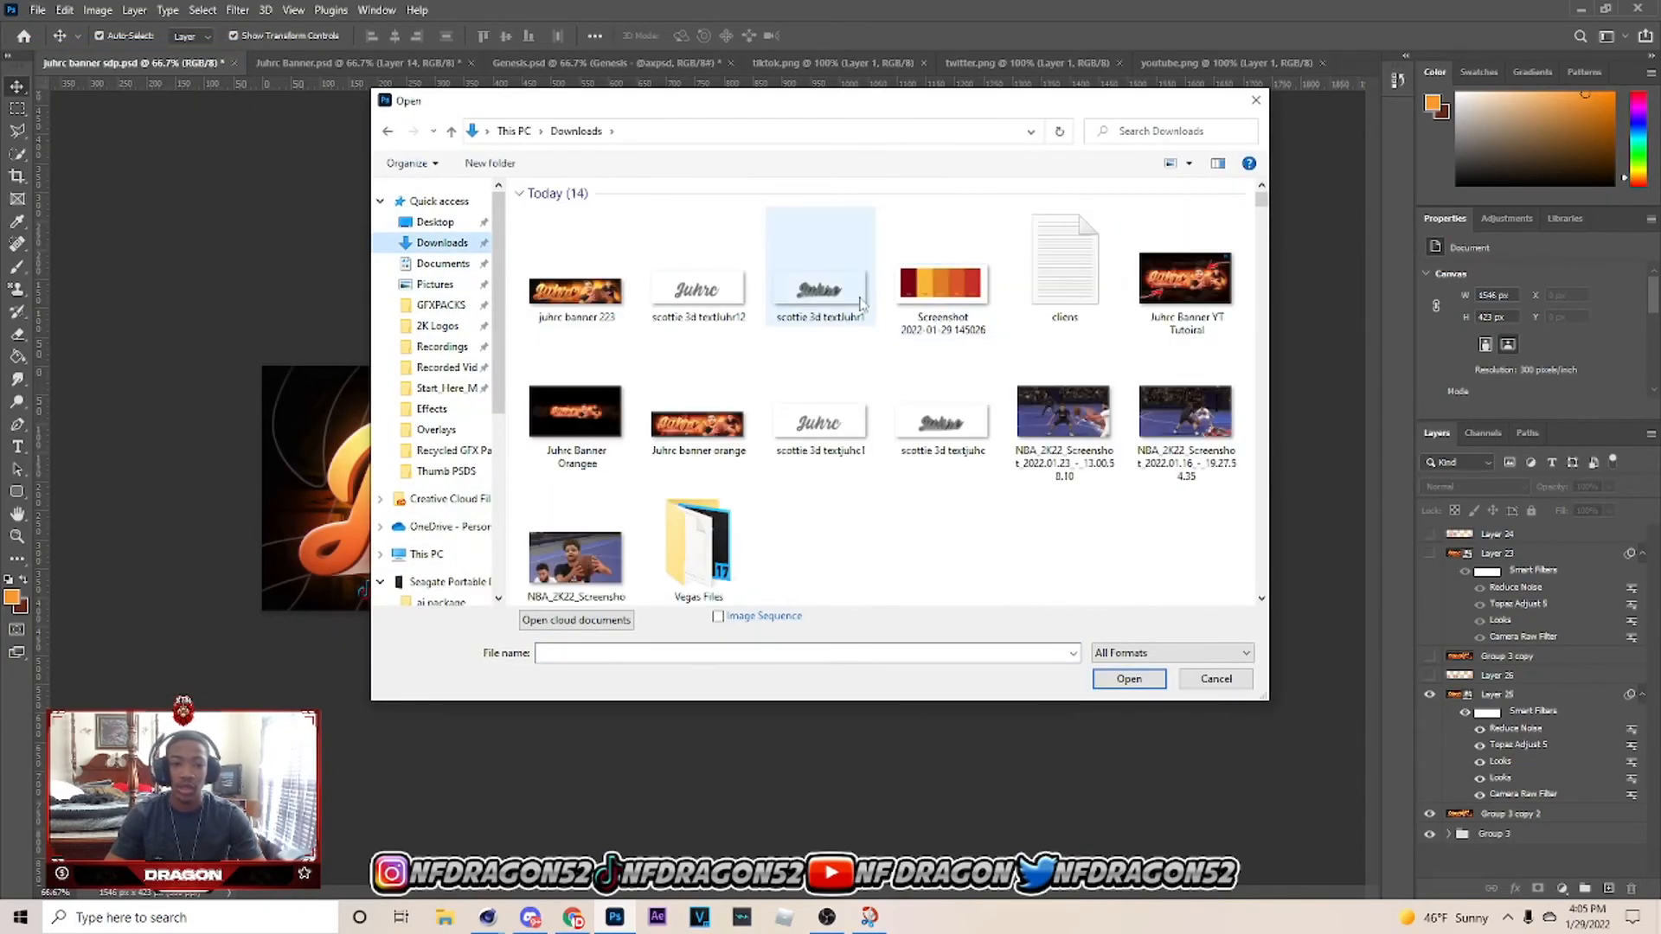
pyautogui.click(589, 294)
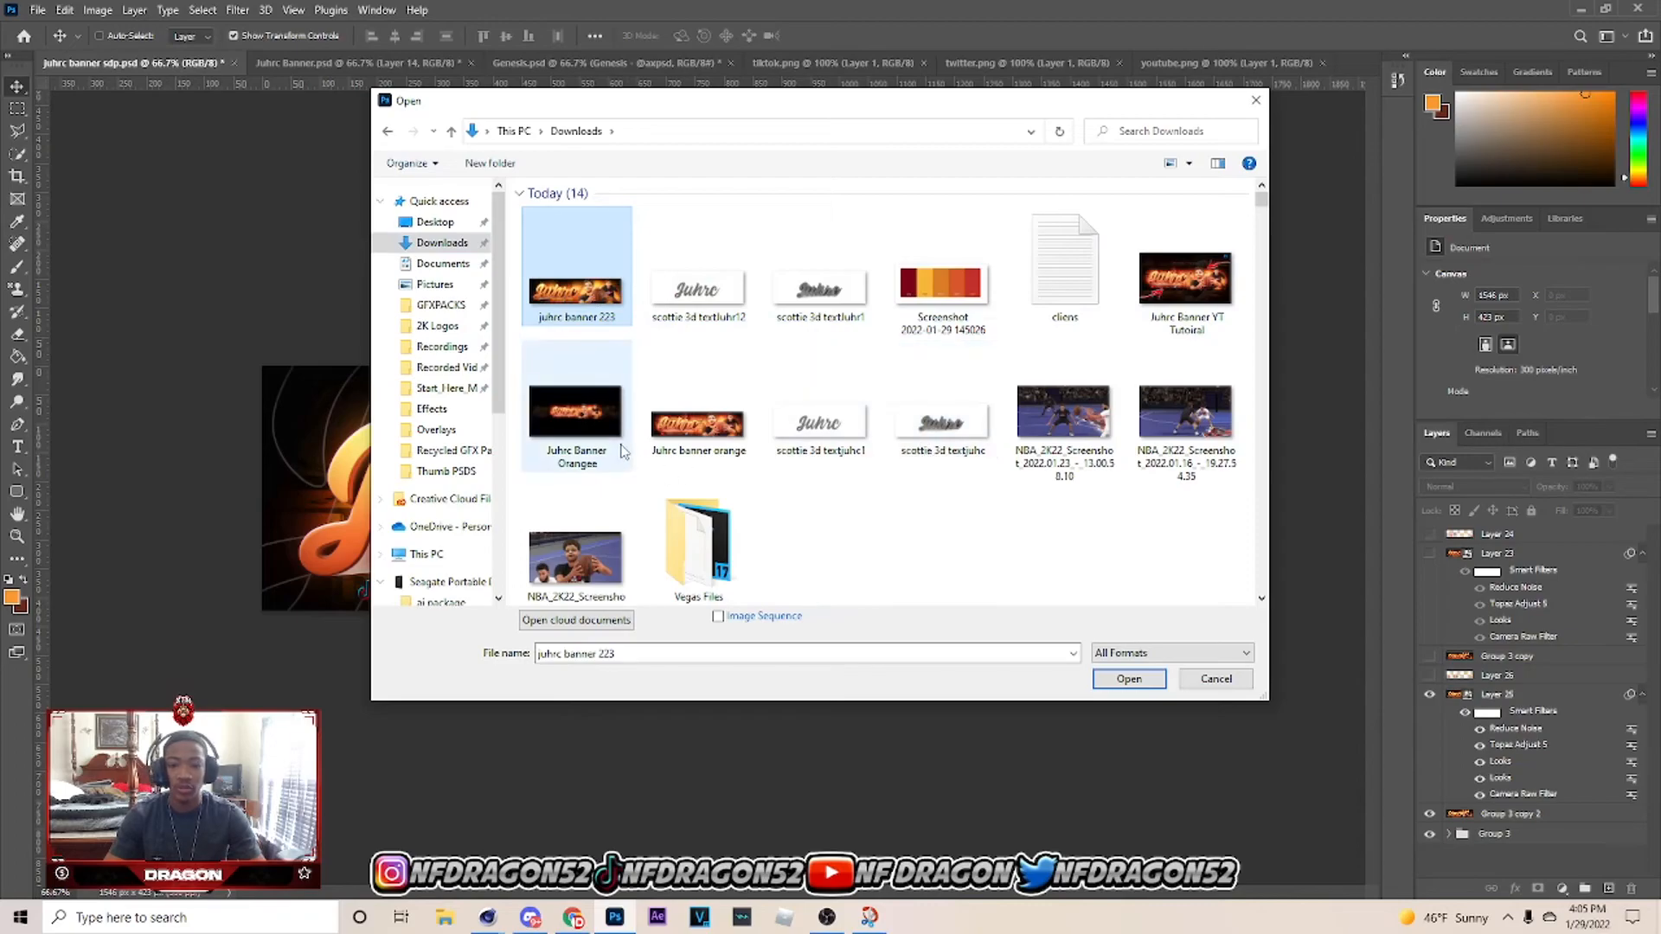
pyautogui.keyDown('ctrl'); pyautogui.click(698, 426); pyautogui.keyUp('ctrl')
pyautogui.click(1128, 679)
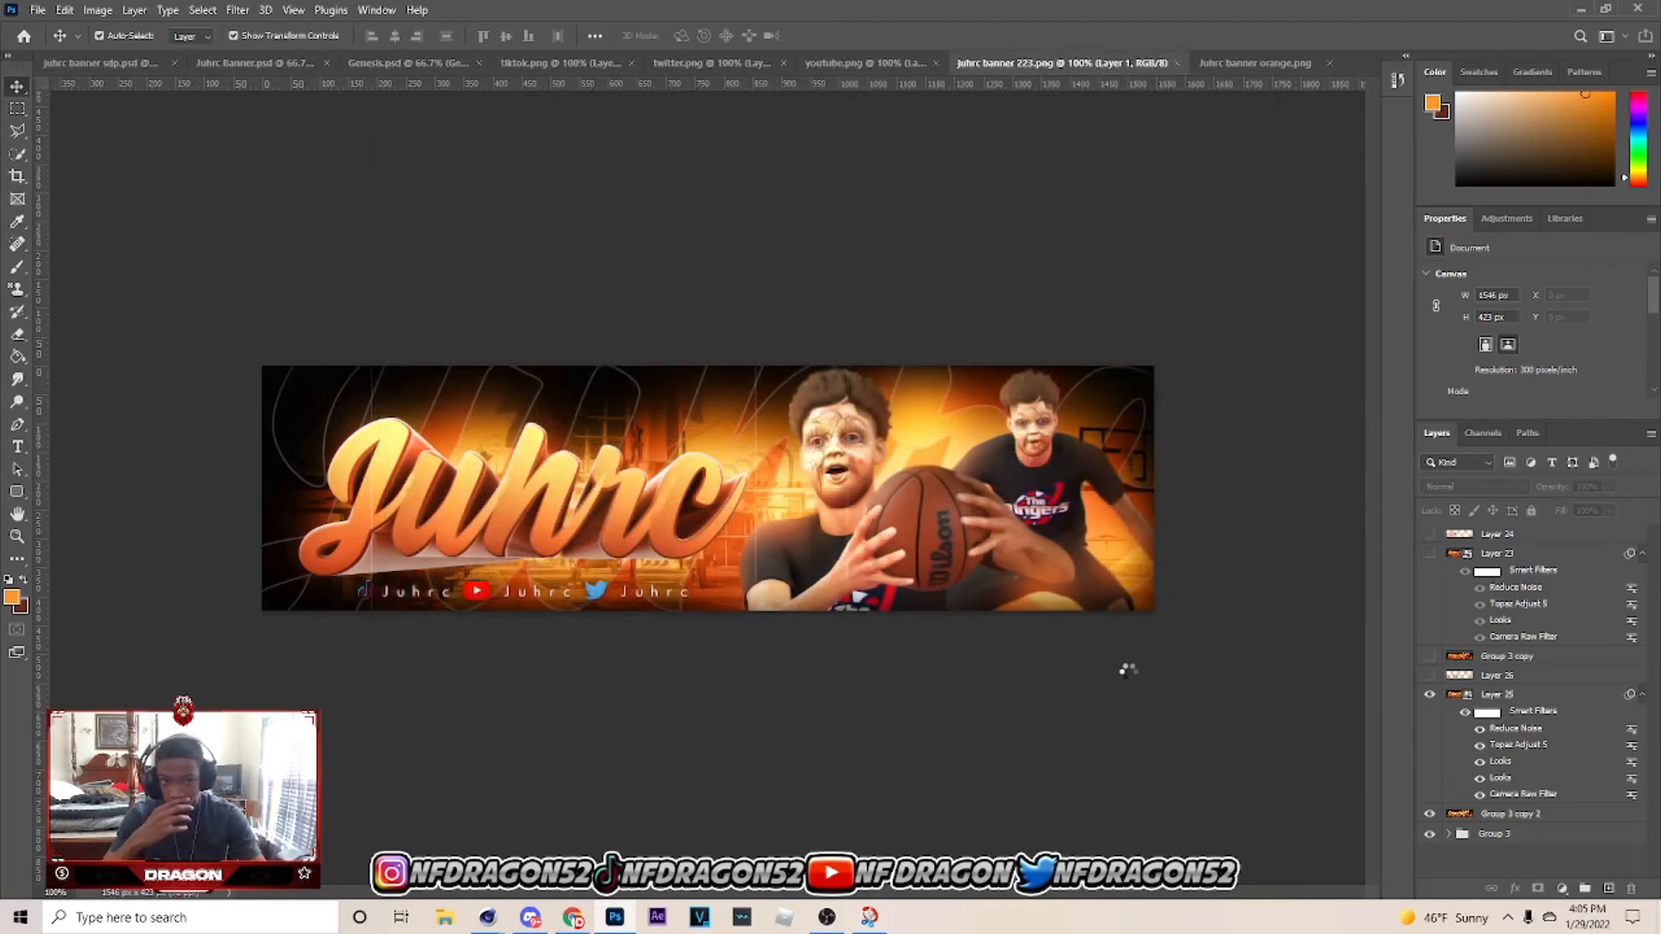
pyautogui.click(978, 64)
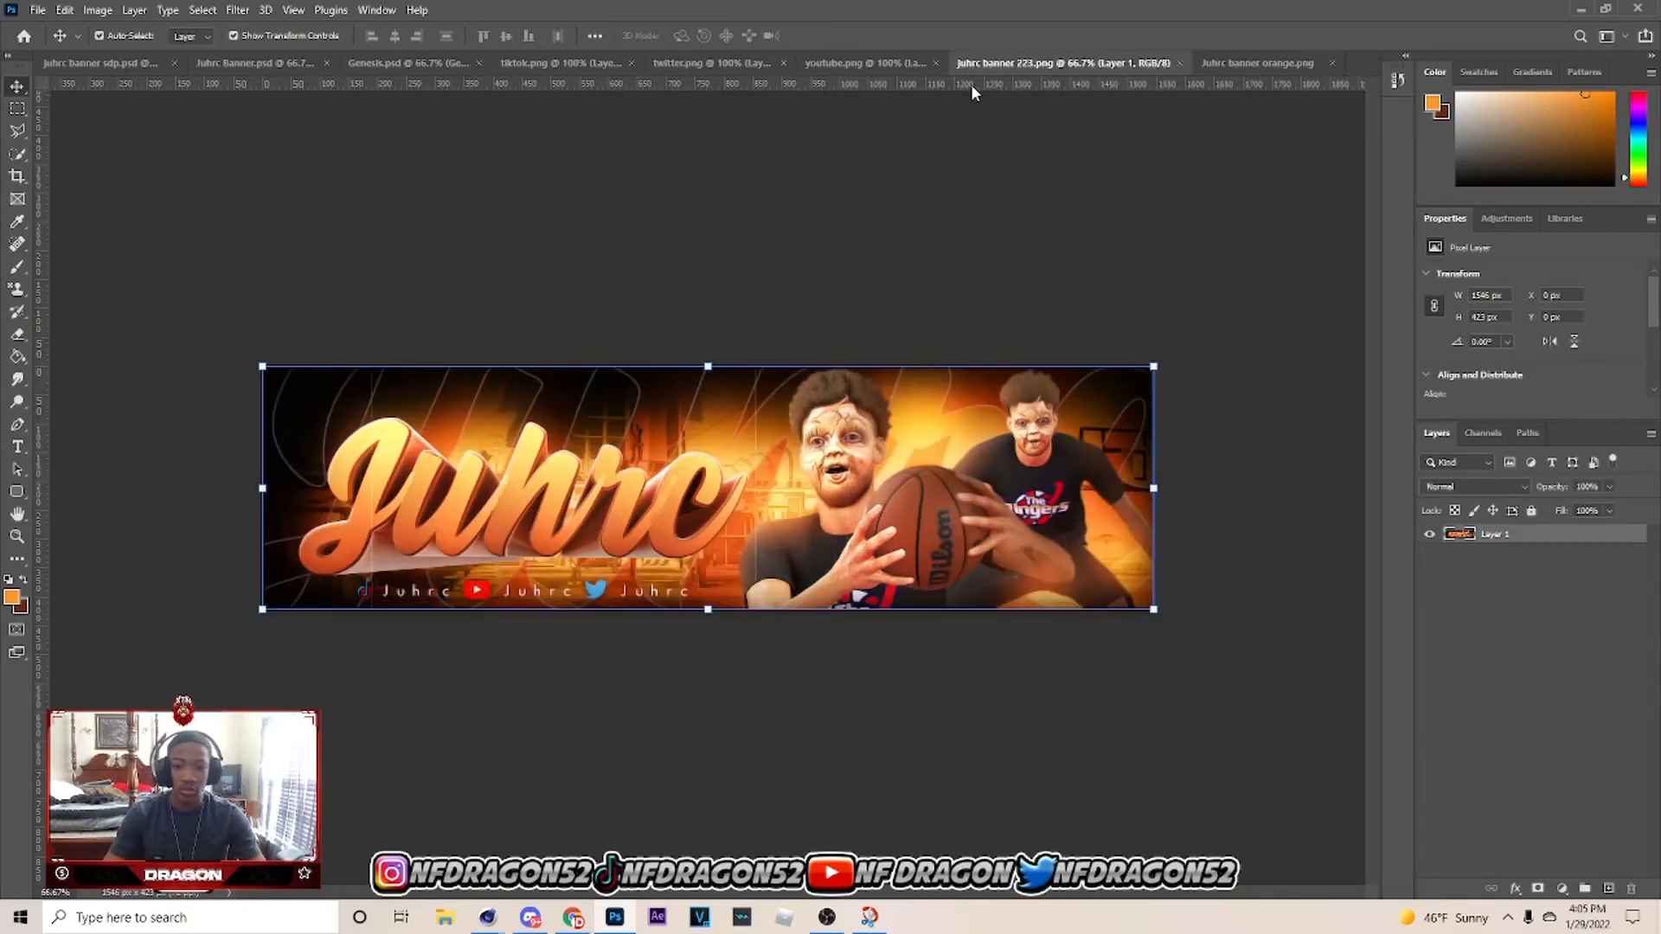
pyautogui.moveTo(1233, 144); pyautogui.dragTo(1243, 230)
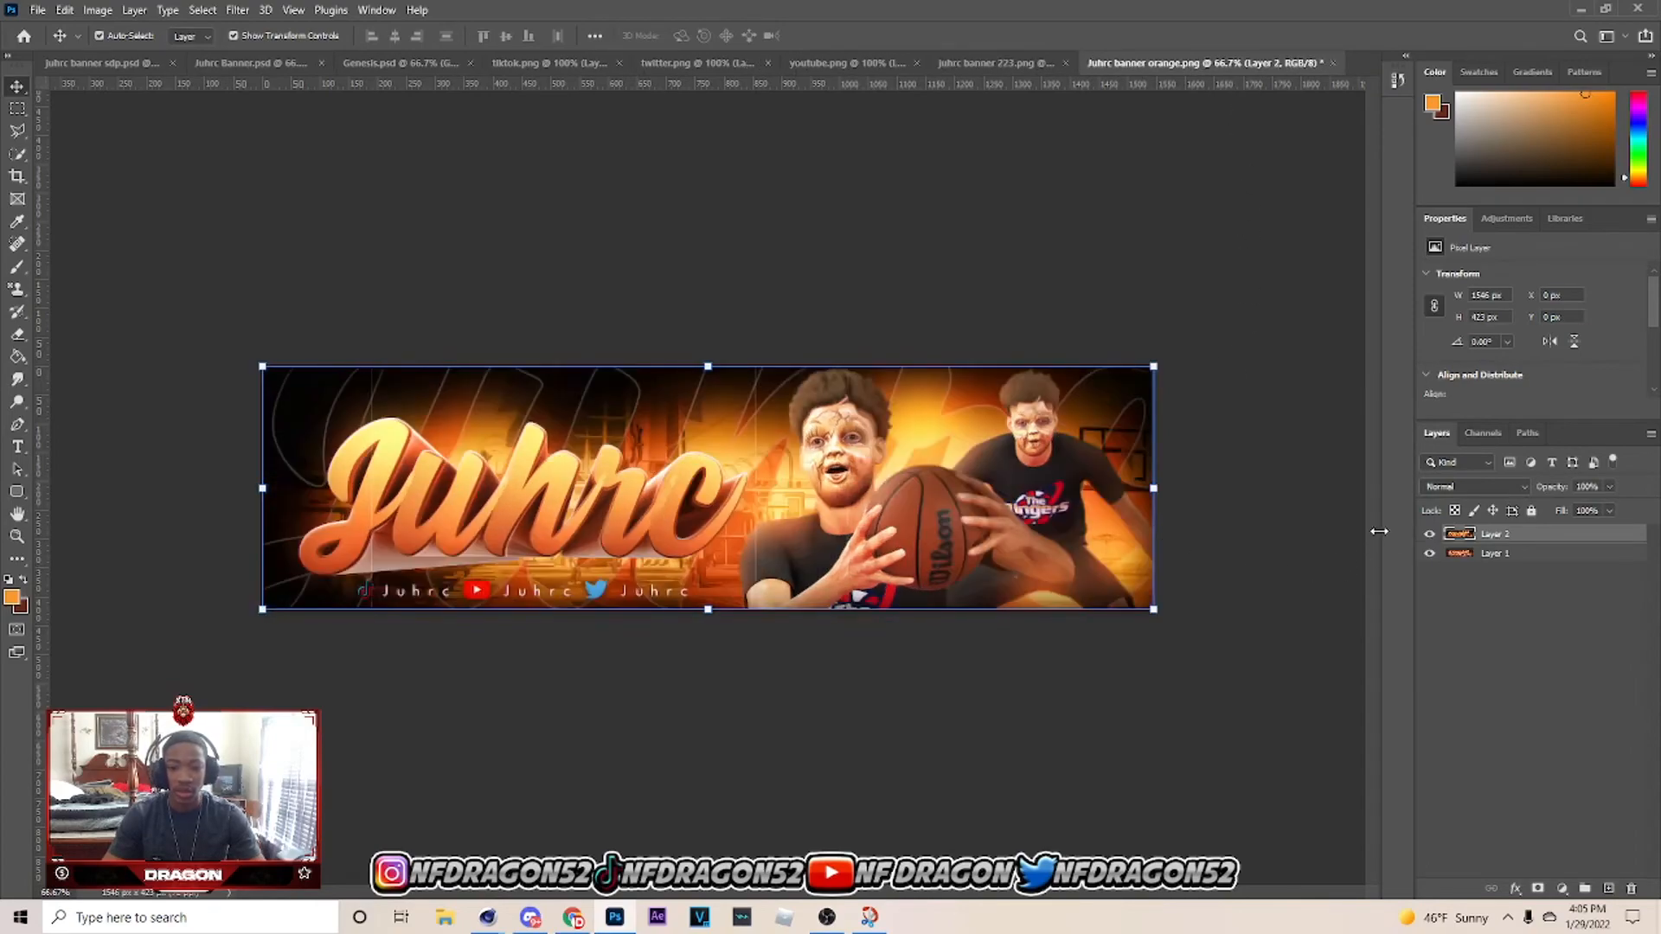
# Compare the two banner versions by repeatedly hiding and showing Layer 2 over Layer 1.
pyautogui.click(1431, 535)
pyautogui.click(1430, 534)
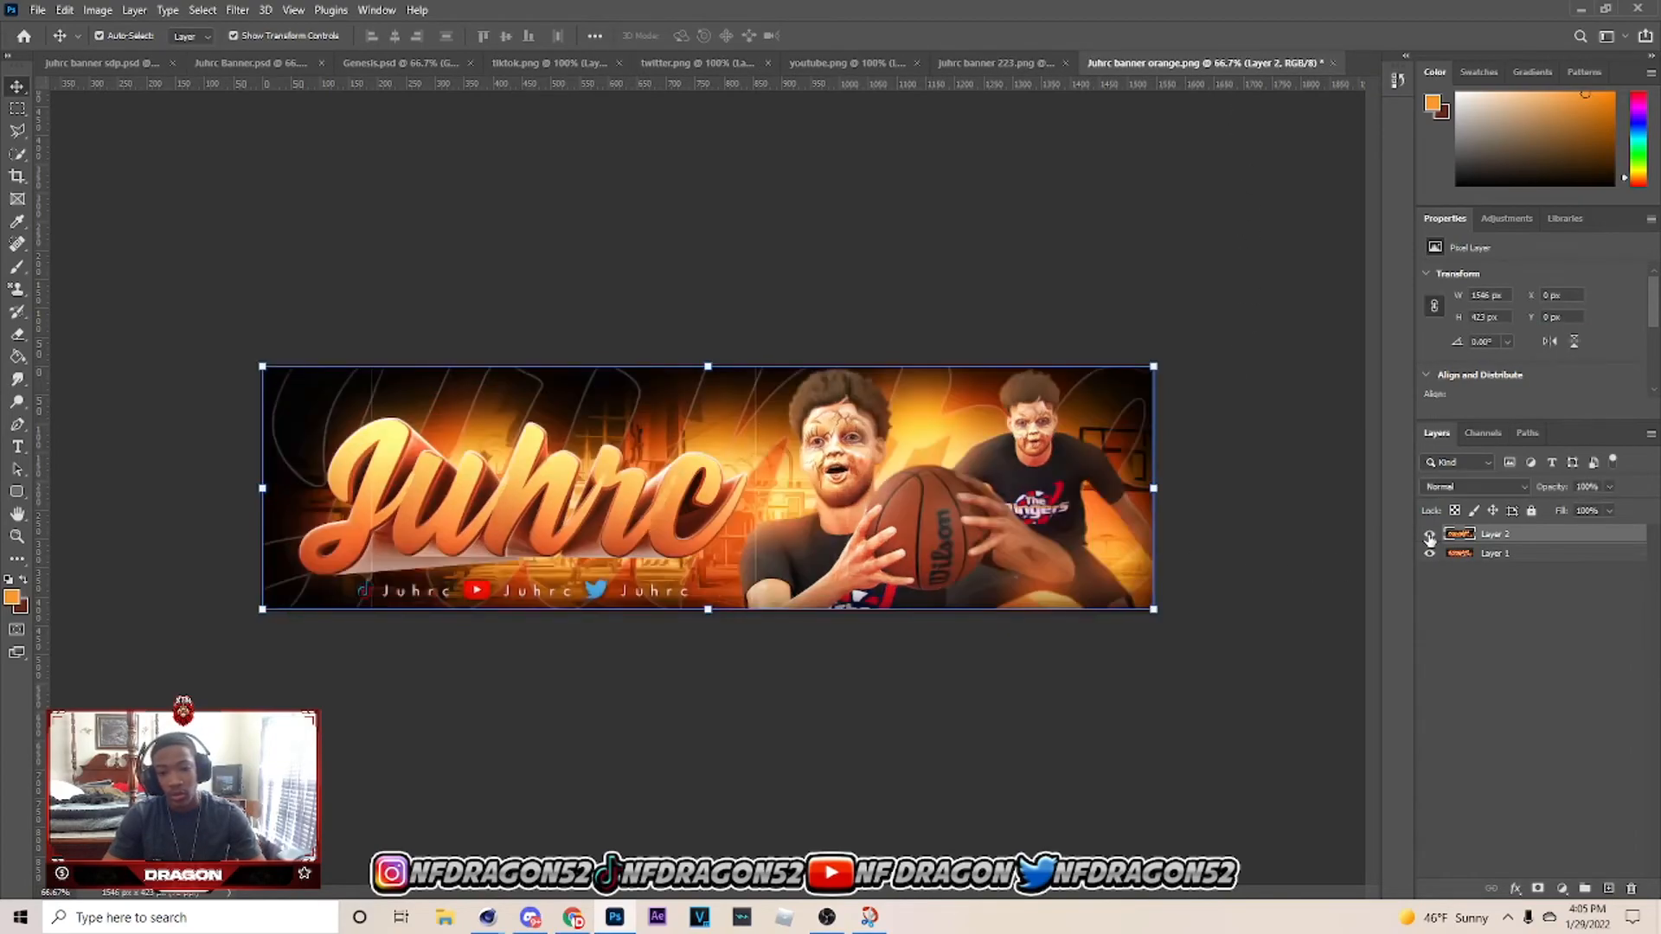
pyautogui.click(1430, 535)
pyautogui.click(1430, 535)
pyautogui.click(1431, 534)
pyautogui.click(1430, 535)
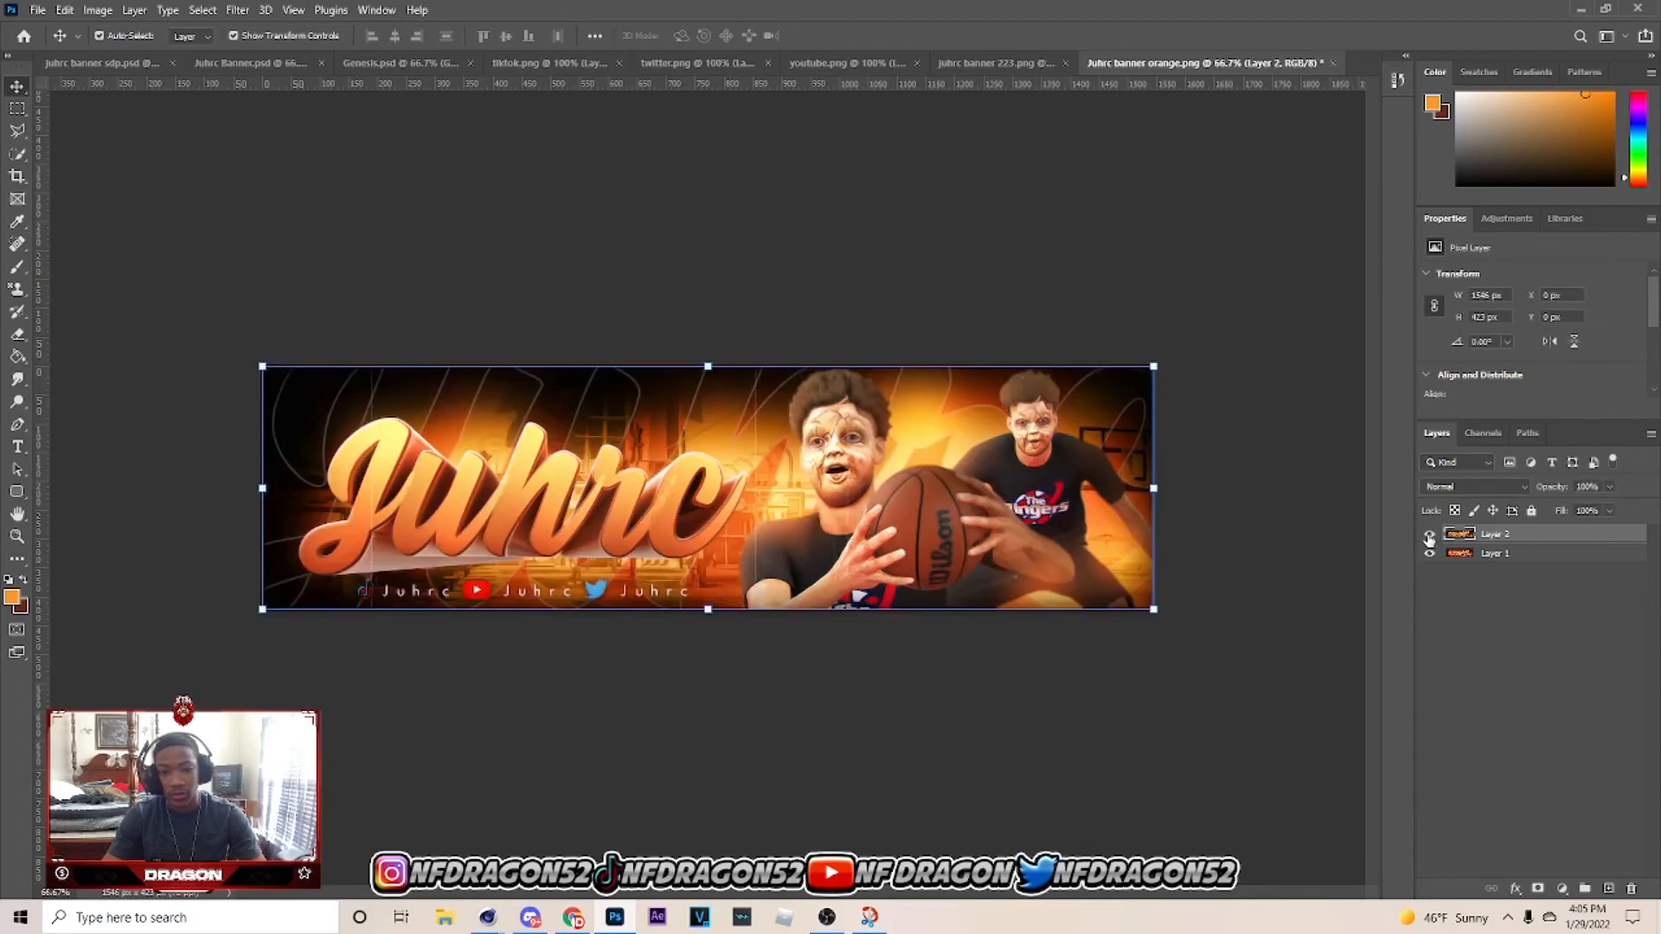
pyautogui.click(1430, 535)
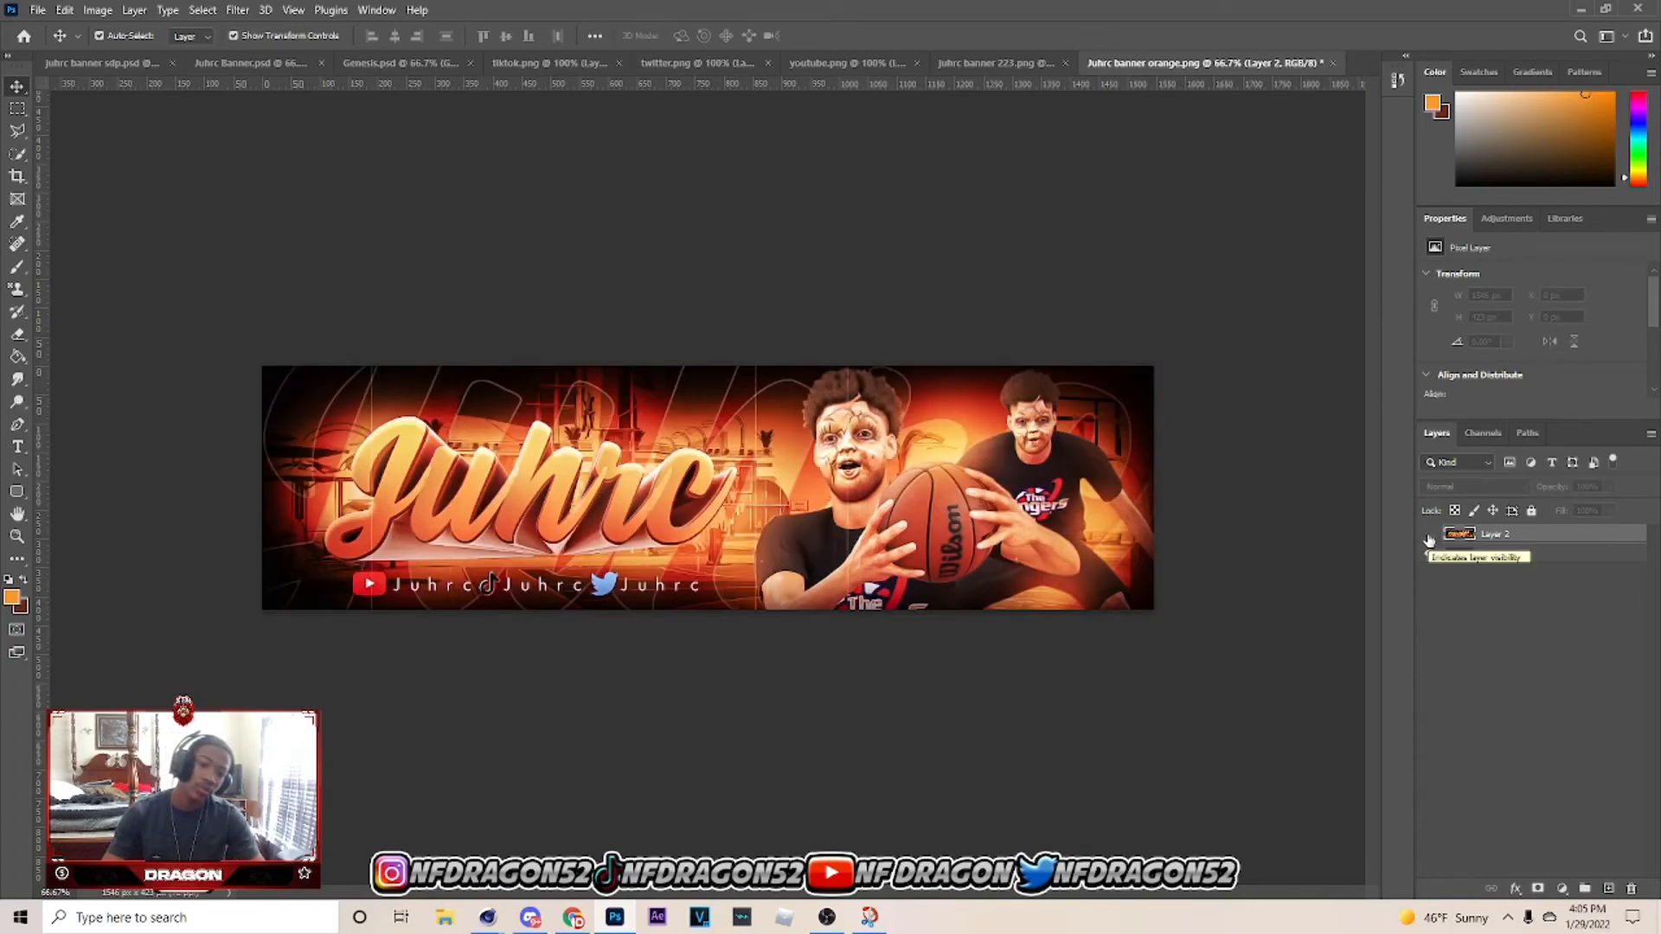
pyautogui.click(1430, 534)
pyautogui.click(1431, 535)
pyautogui.click(1430, 534)
pyautogui.click(1430, 535)
pyautogui.click(1431, 534)
pyautogui.click(1430, 535)
# Open youtube-channel-art-sizing-template from Downloads and place the new banner in its desktop minimum and mobile area.
pyautogui.click(38, 10)
pyautogui.click(40, 51)
pyautogui.click(434, 228)
pyautogui.click(443, 207)
pyautogui.click(443, 187)
pyautogui.moveTo(1261, 208); pyautogui.dragTo(1281, 596)
pyautogui.scroll(7, 1069, 530)
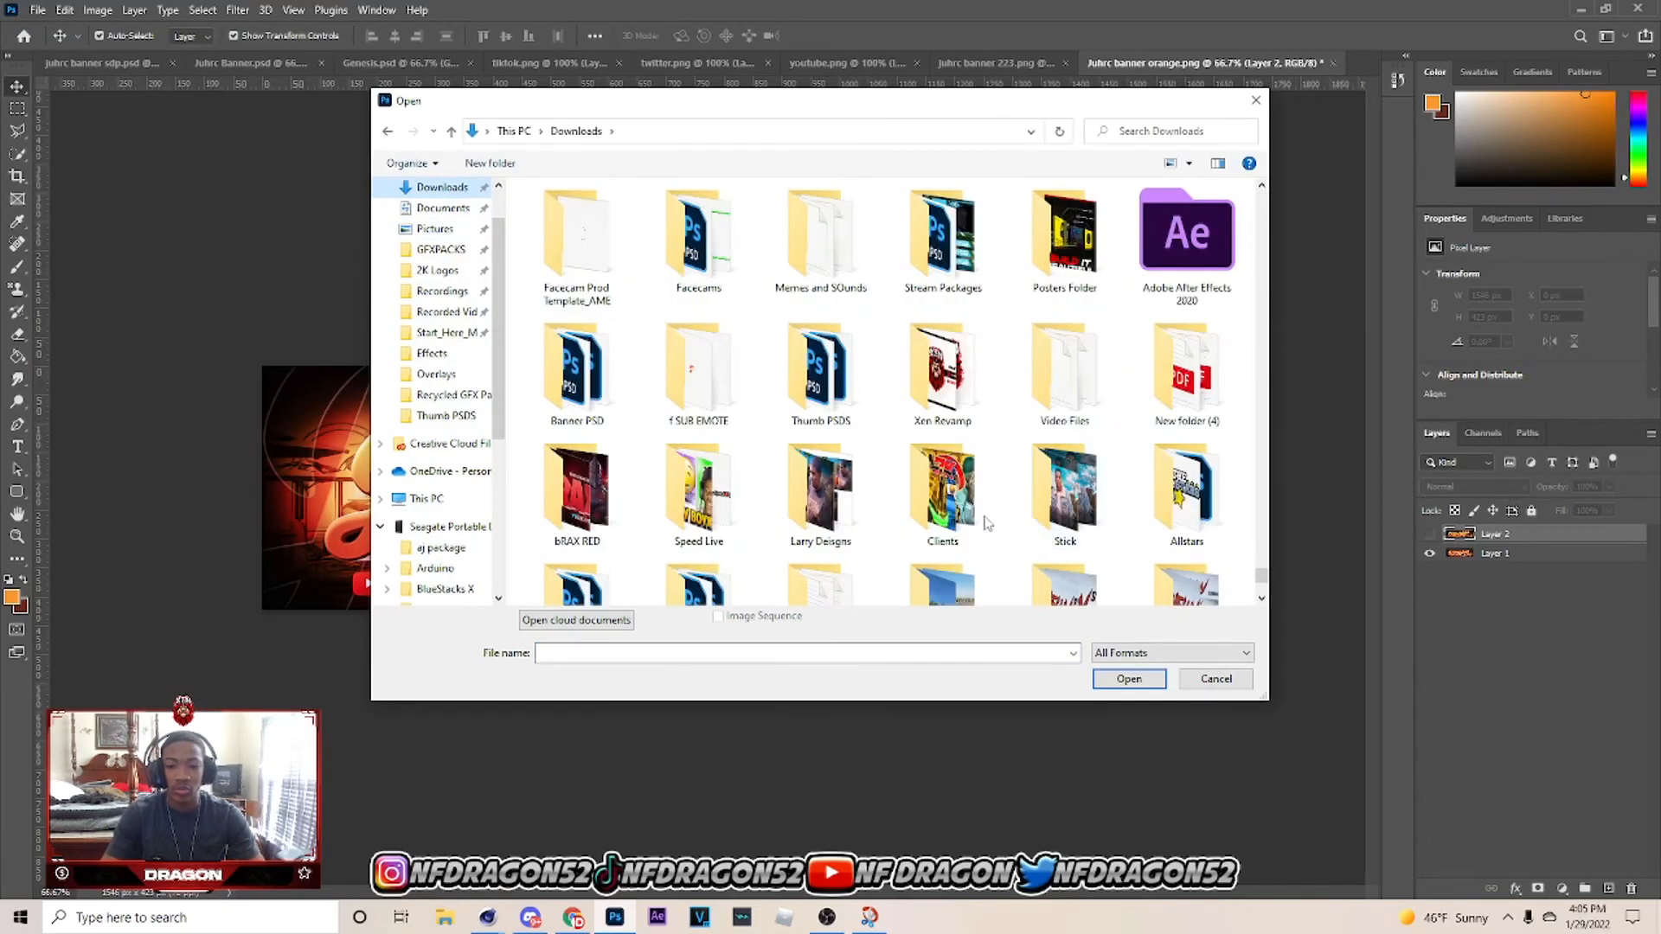
pyautogui.scroll(10, 986, 524)
pyautogui.click(820, 246)
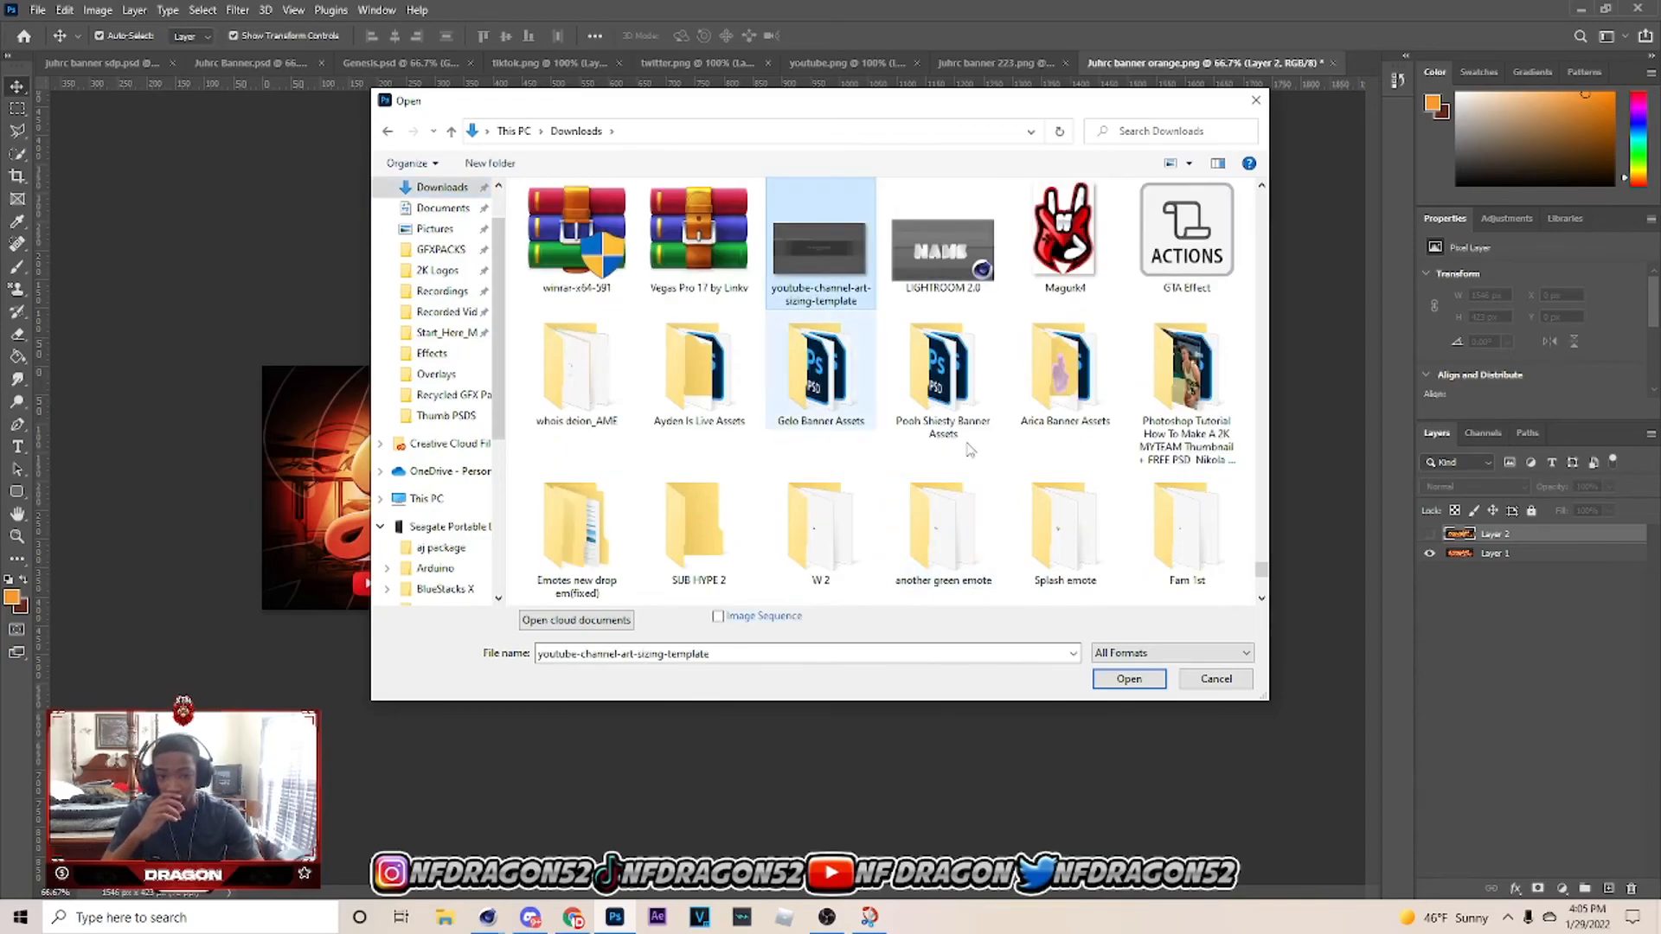
pyautogui.click(1129, 678)
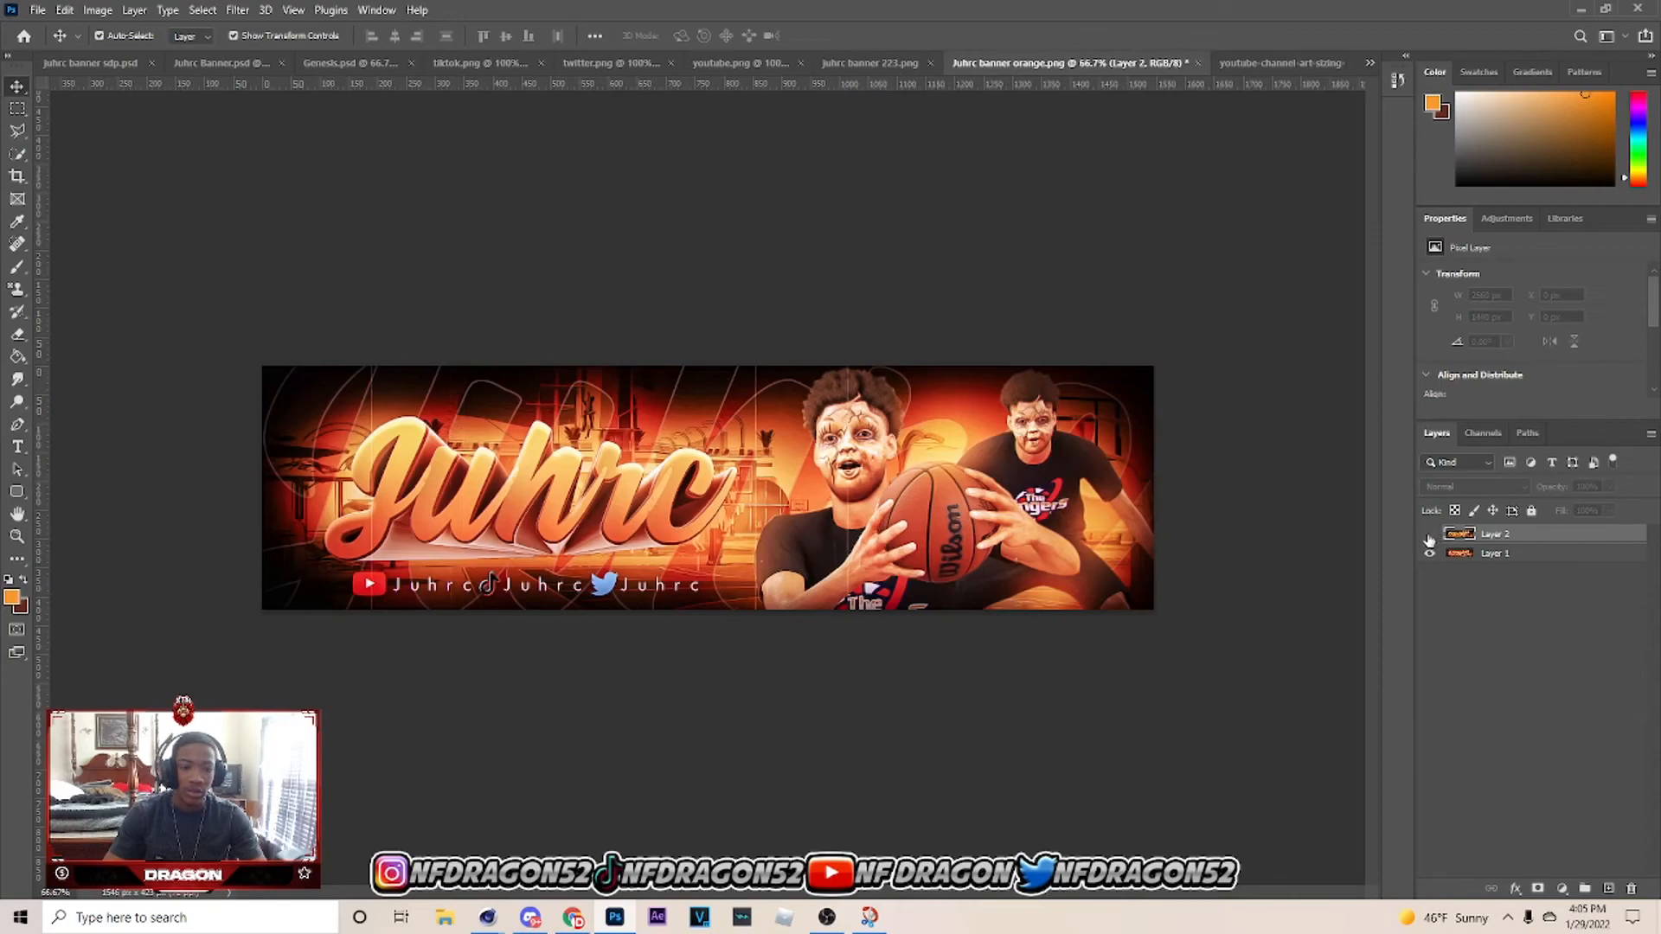
pyautogui.click(1429, 534)
pyautogui.moveTo(1263, 71); pyautogui.dragTo(1278, 453)
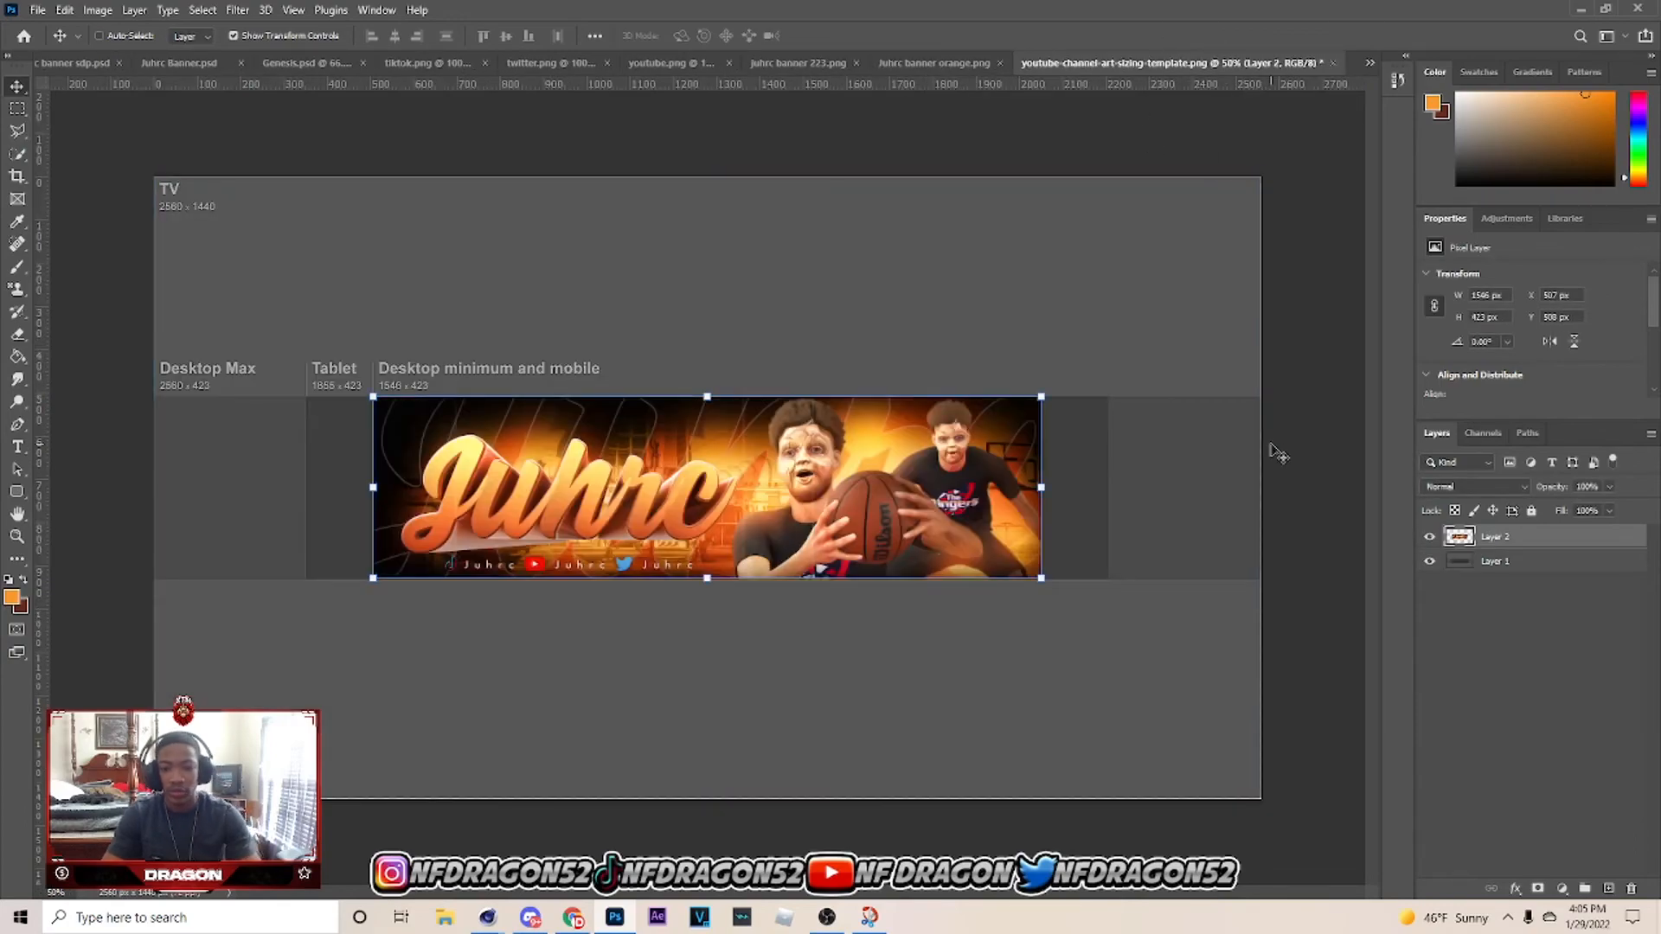
# Extend the banner strip to both sides with merged copies placed behind the main banner, and darken them with Hue/Saturation.
pyautogui.moveTo(713, 463); pyautogui.dragTo(889, 514)
pyautogui.keyDown('ctrl'); pyautogui.click(1505, 568); pyautogui.keyUp('ctrl')
pyautogui.hotkey('ctrl', 'e')
pyautogui.moveTo(1529, 566); pyautogui.dragTo(1528, 574)
pyautogui.hotkey('ctrl', 'u')
pyautogui.moveTo(1049, 789); pyautogui.dragTo(1057, 789)
pyautogui.click(1311, 618)
pyautogui.press('v')
# Add a new layer directly above the template's Layer 1 and fill it with black.
pyautogui.click(1588, 586)
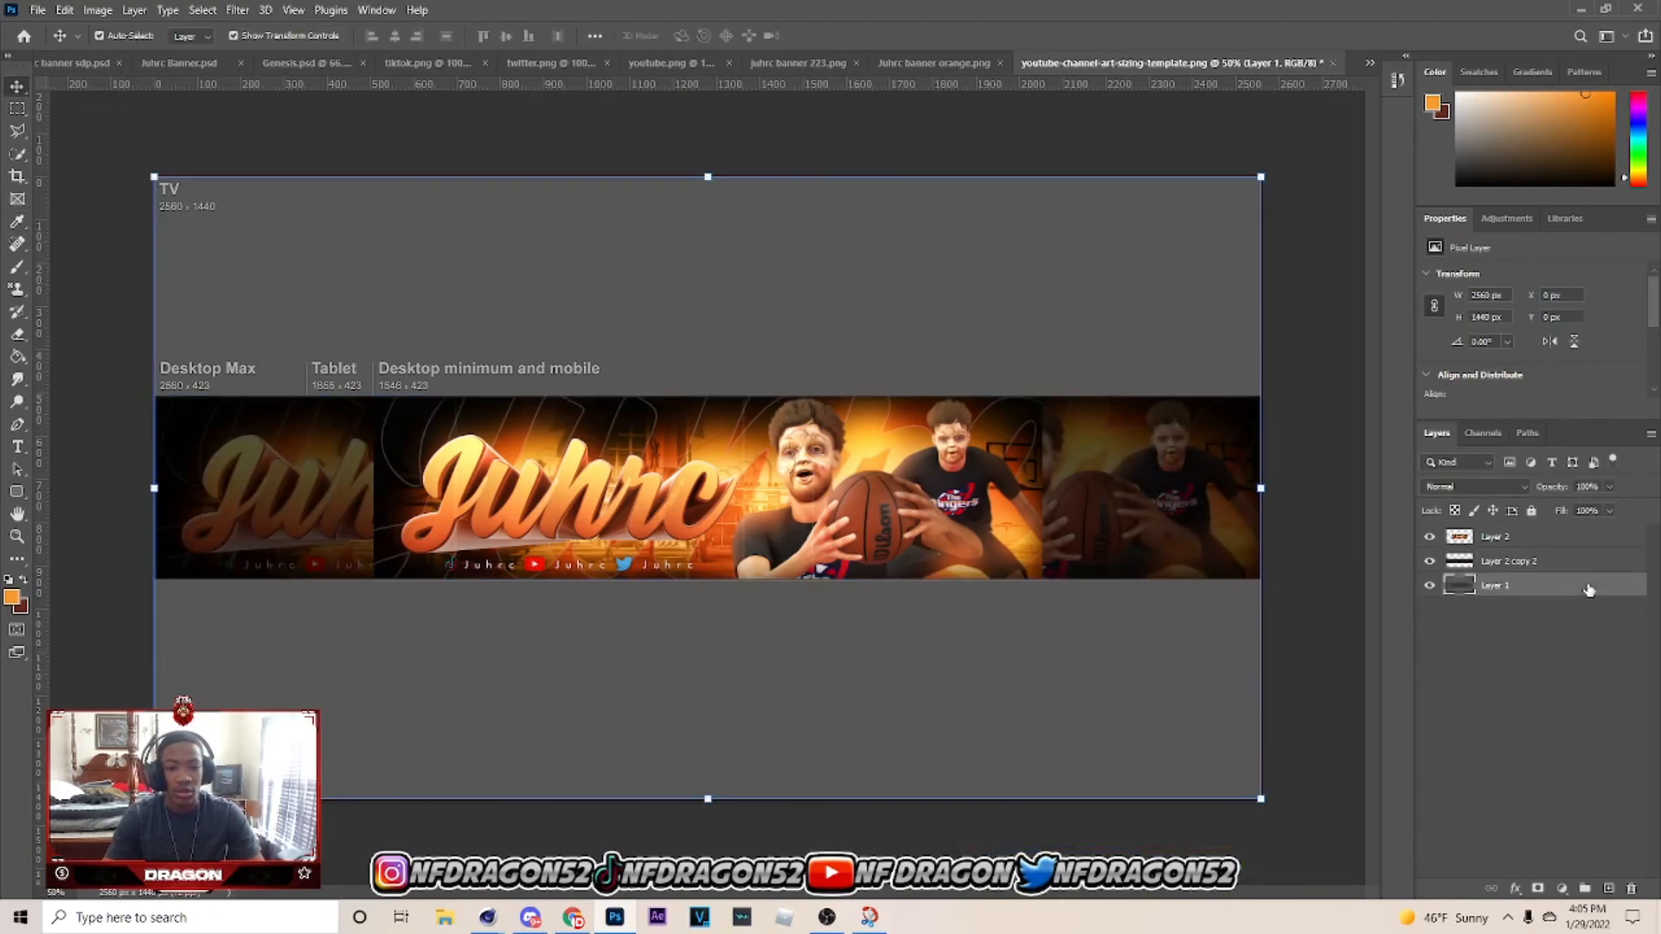
pyautogui.click(1608, 889)
pyautogui.press('g')
pyautogui.click(10, 601)
pyautogui.moveTo(1082, 719); pyautogui.dragTo(1227, 779)
pyautogui.click(1399, 552)
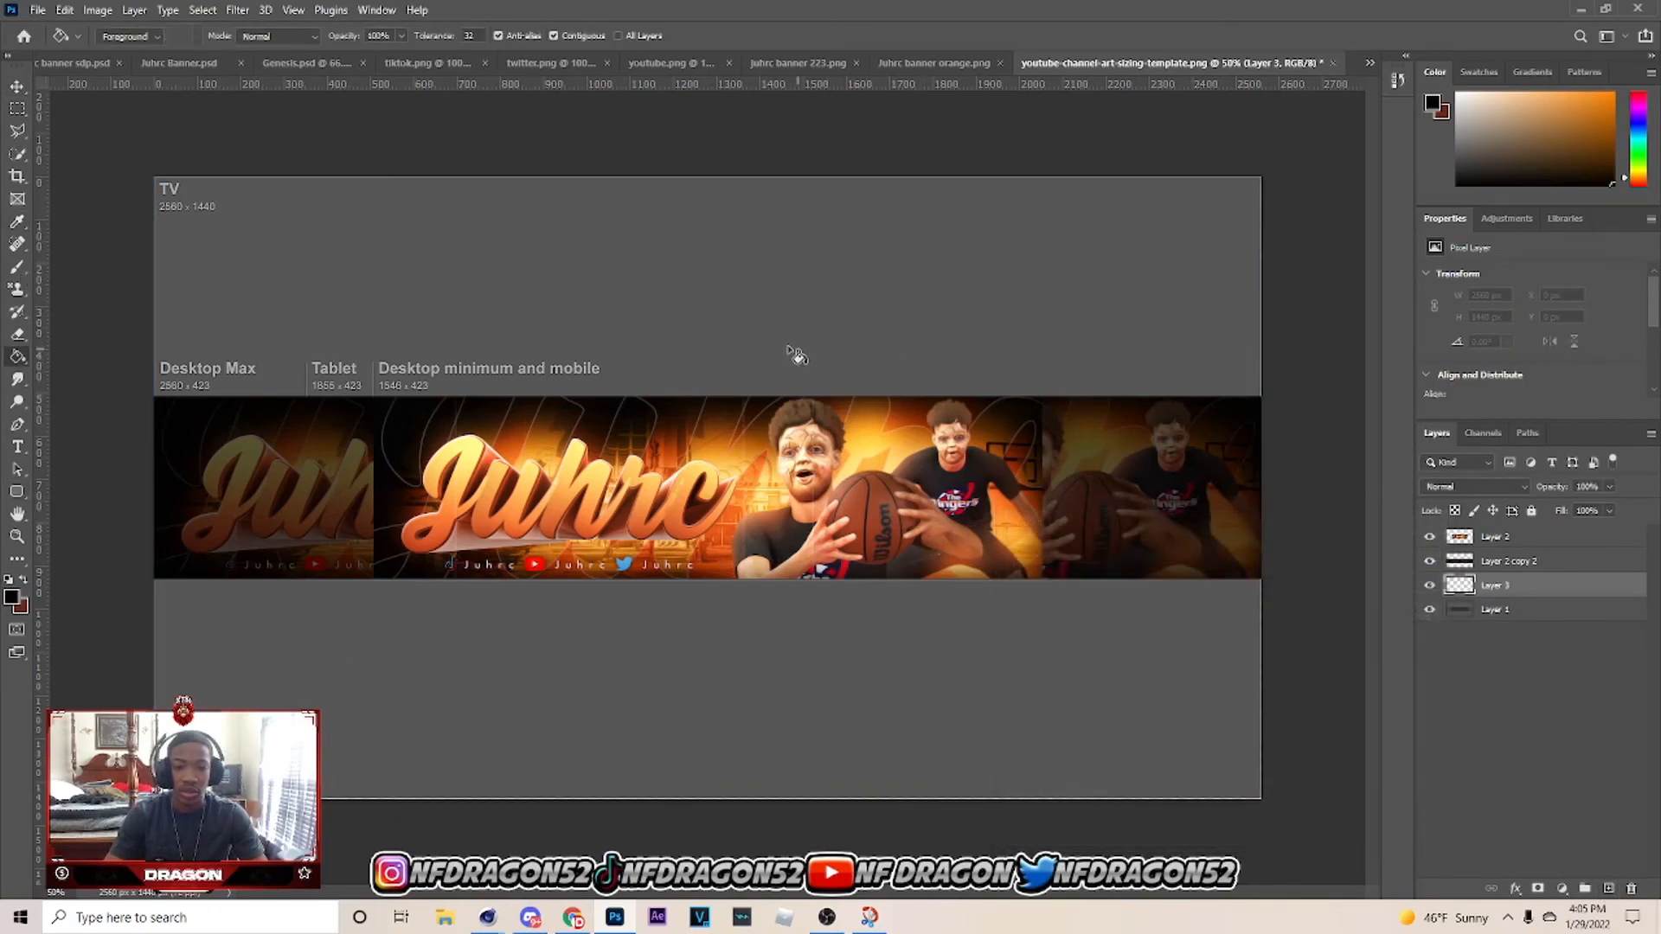
pyautogui.click(875, 331)
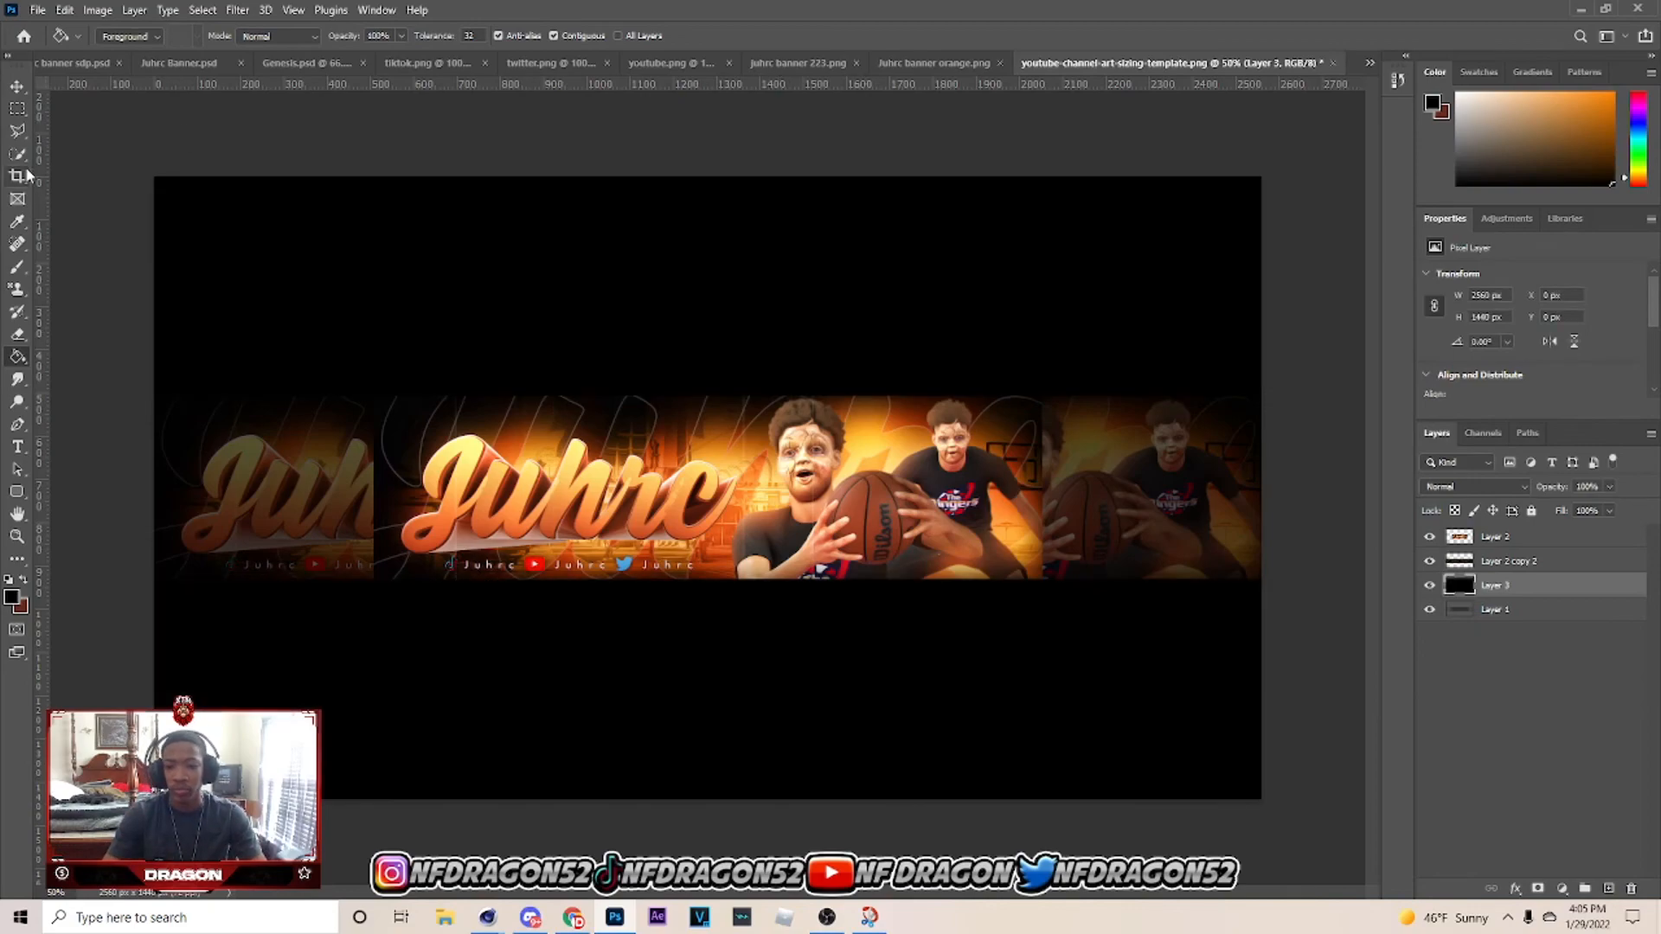
pyautogui.click(17, 87)
# Export the 2560 x 1440 channel art as a PNG named Juhrc Big 154 in the Downloads folder.
pyautogui.click(38, 10)
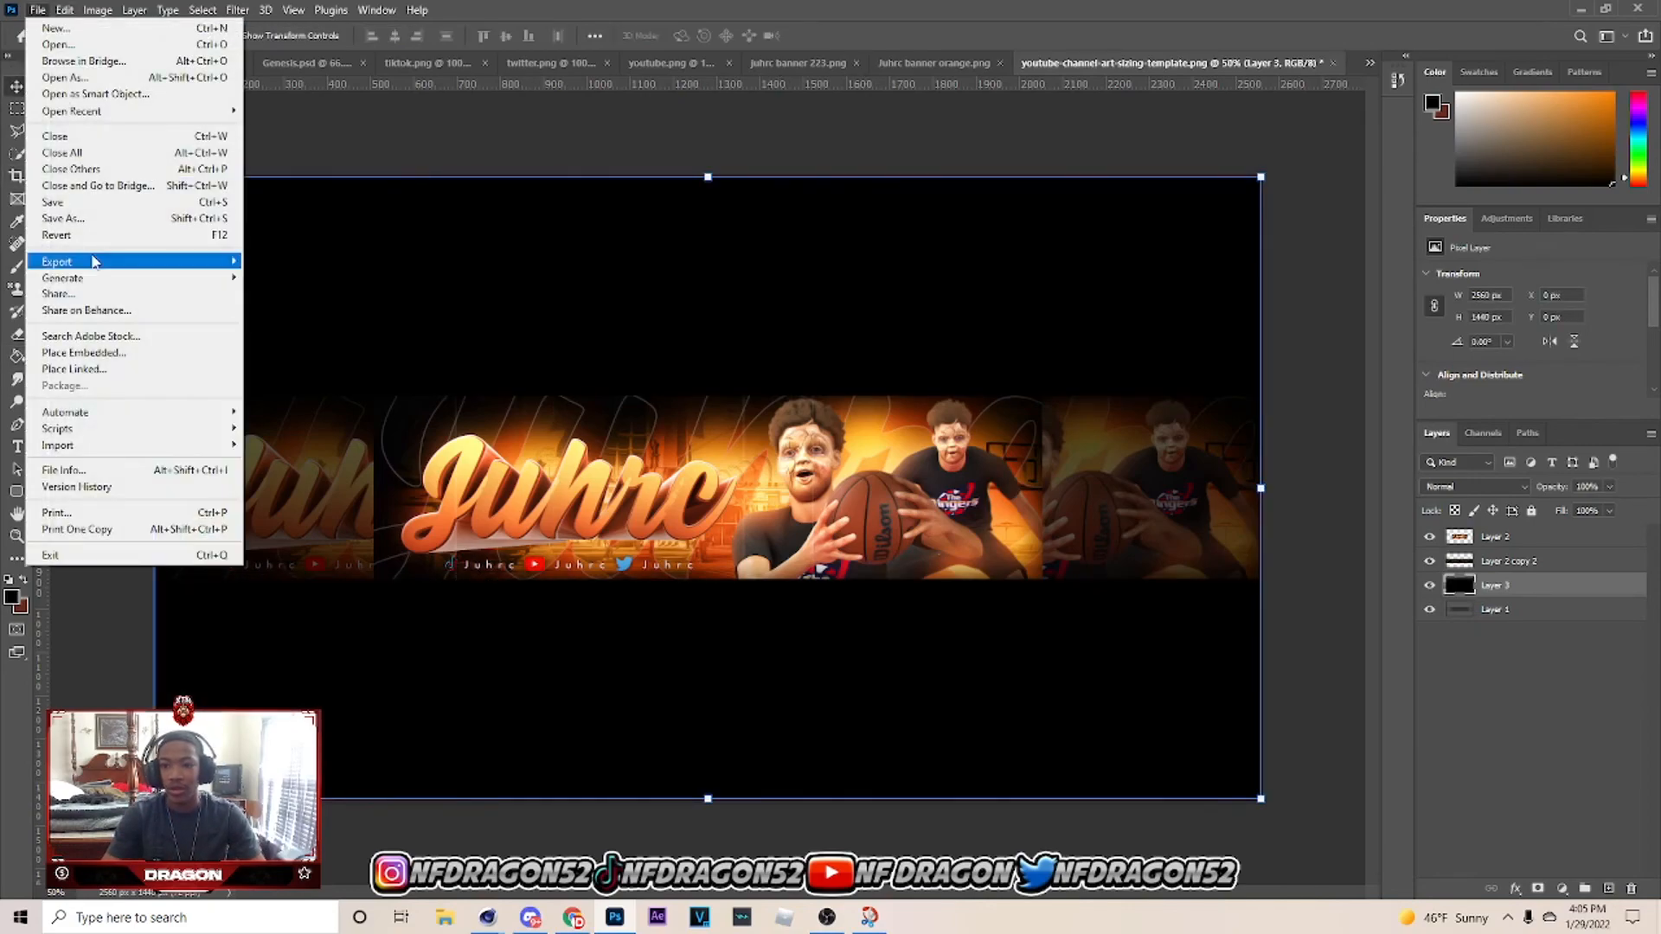
pyautogui.moveTo(178, 262)
pyautogui.click(322, 275)
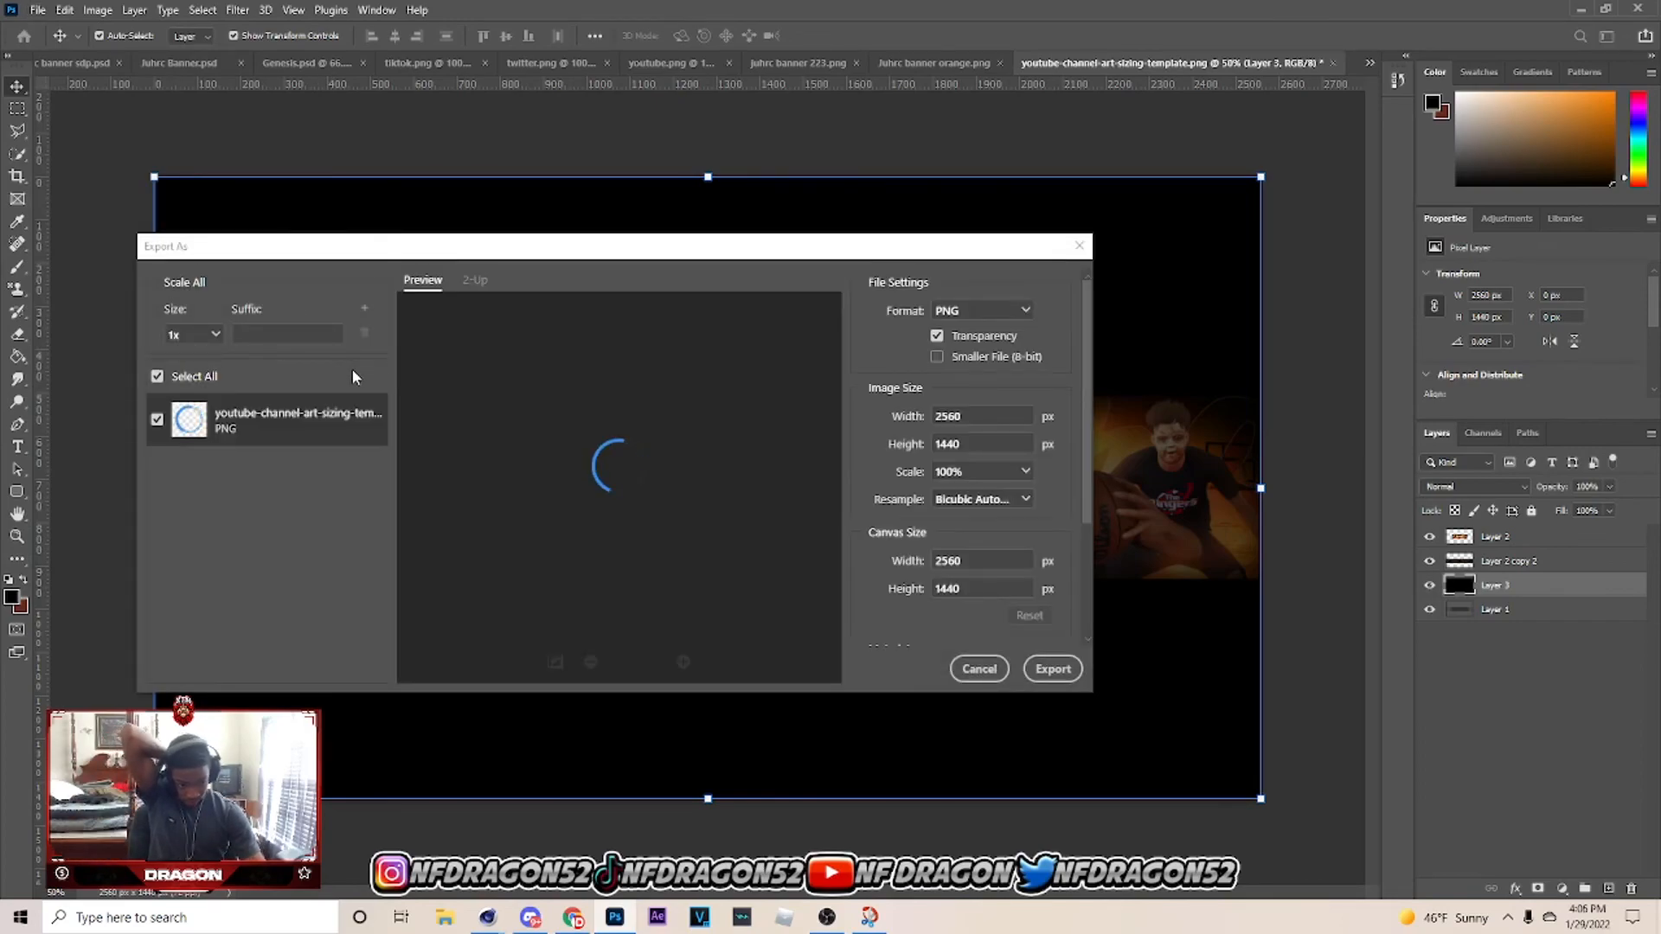
pyautogui.click(1055, 671)
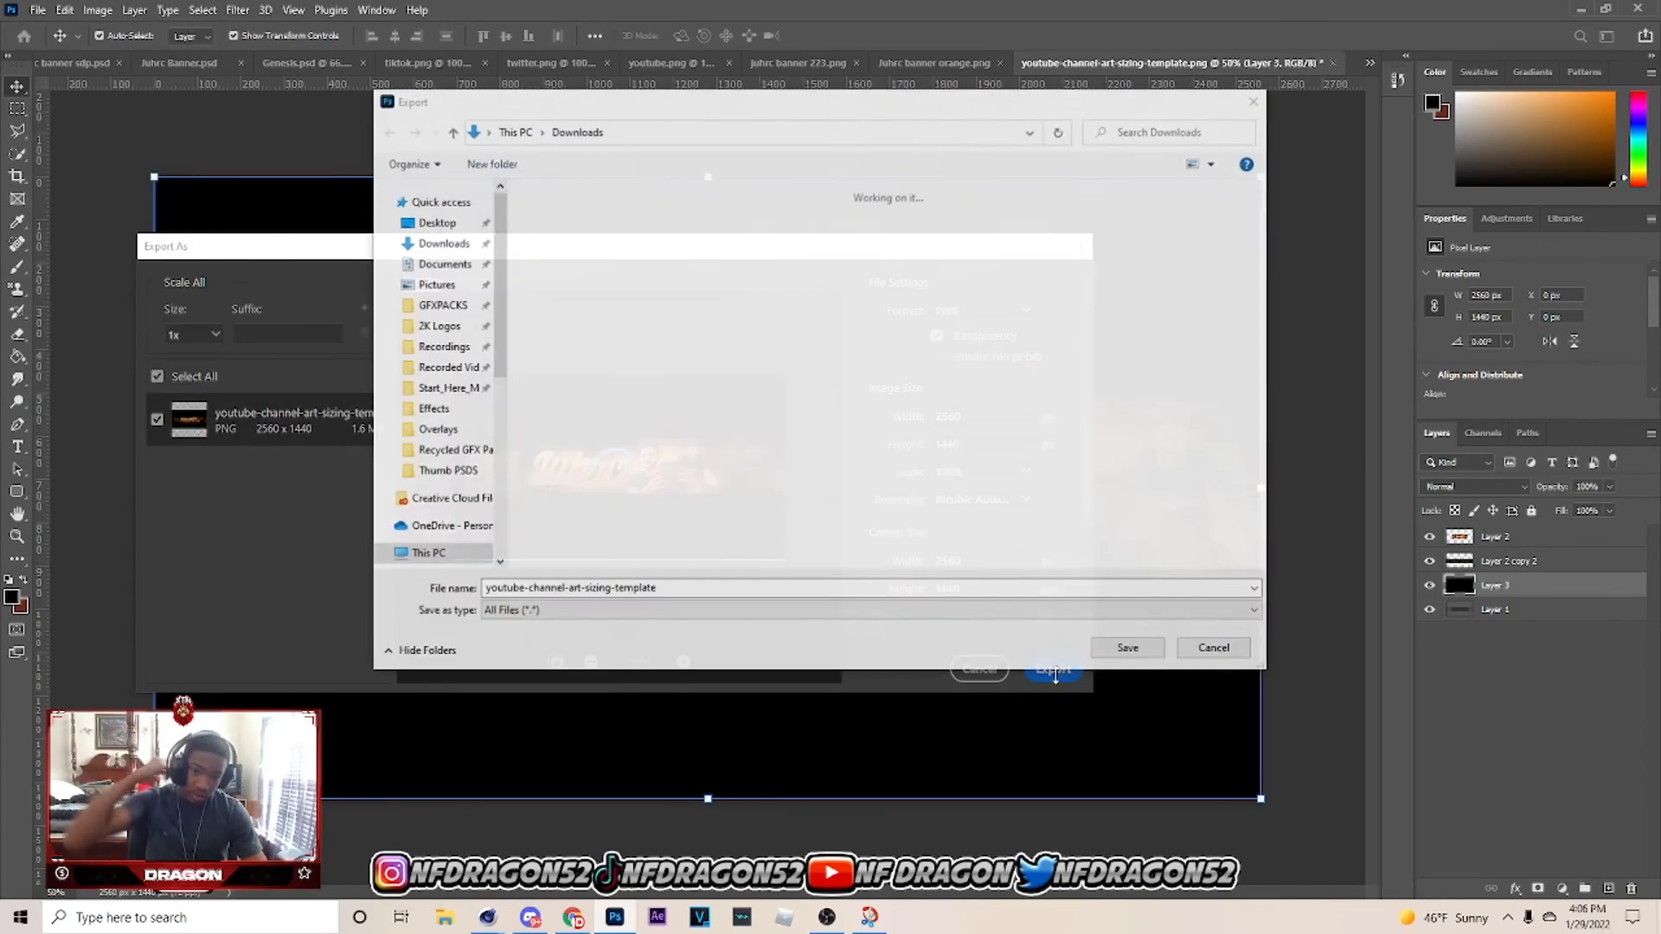
pyautogui.write('Juhrc Big 154')
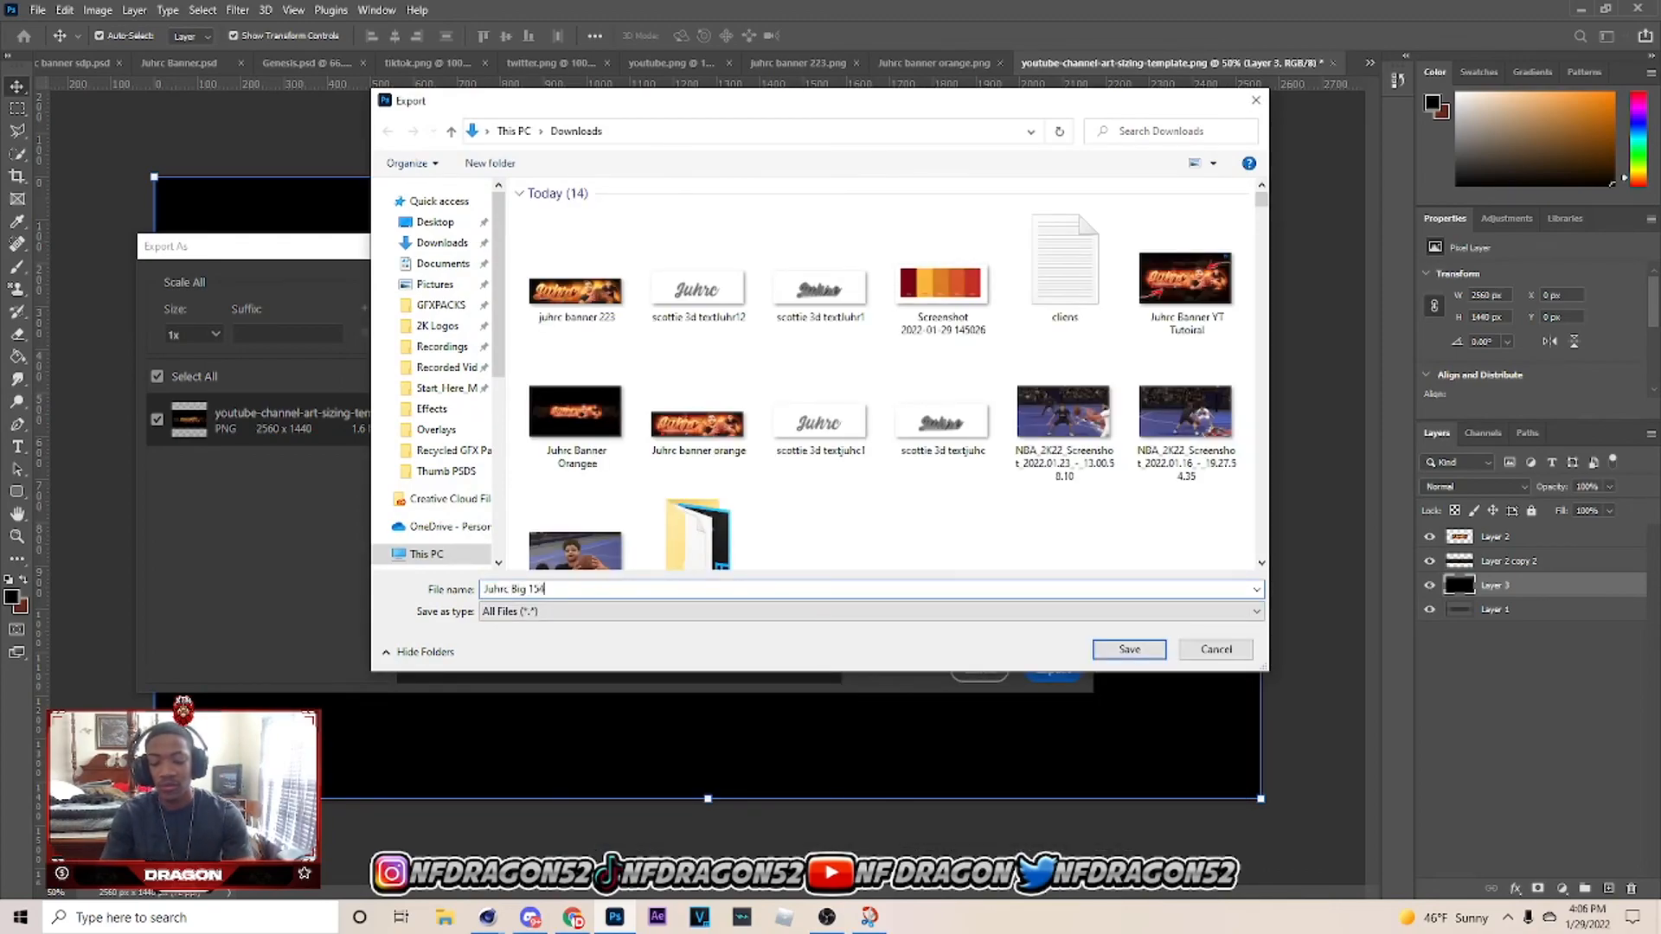
pyautogui.press('Return')
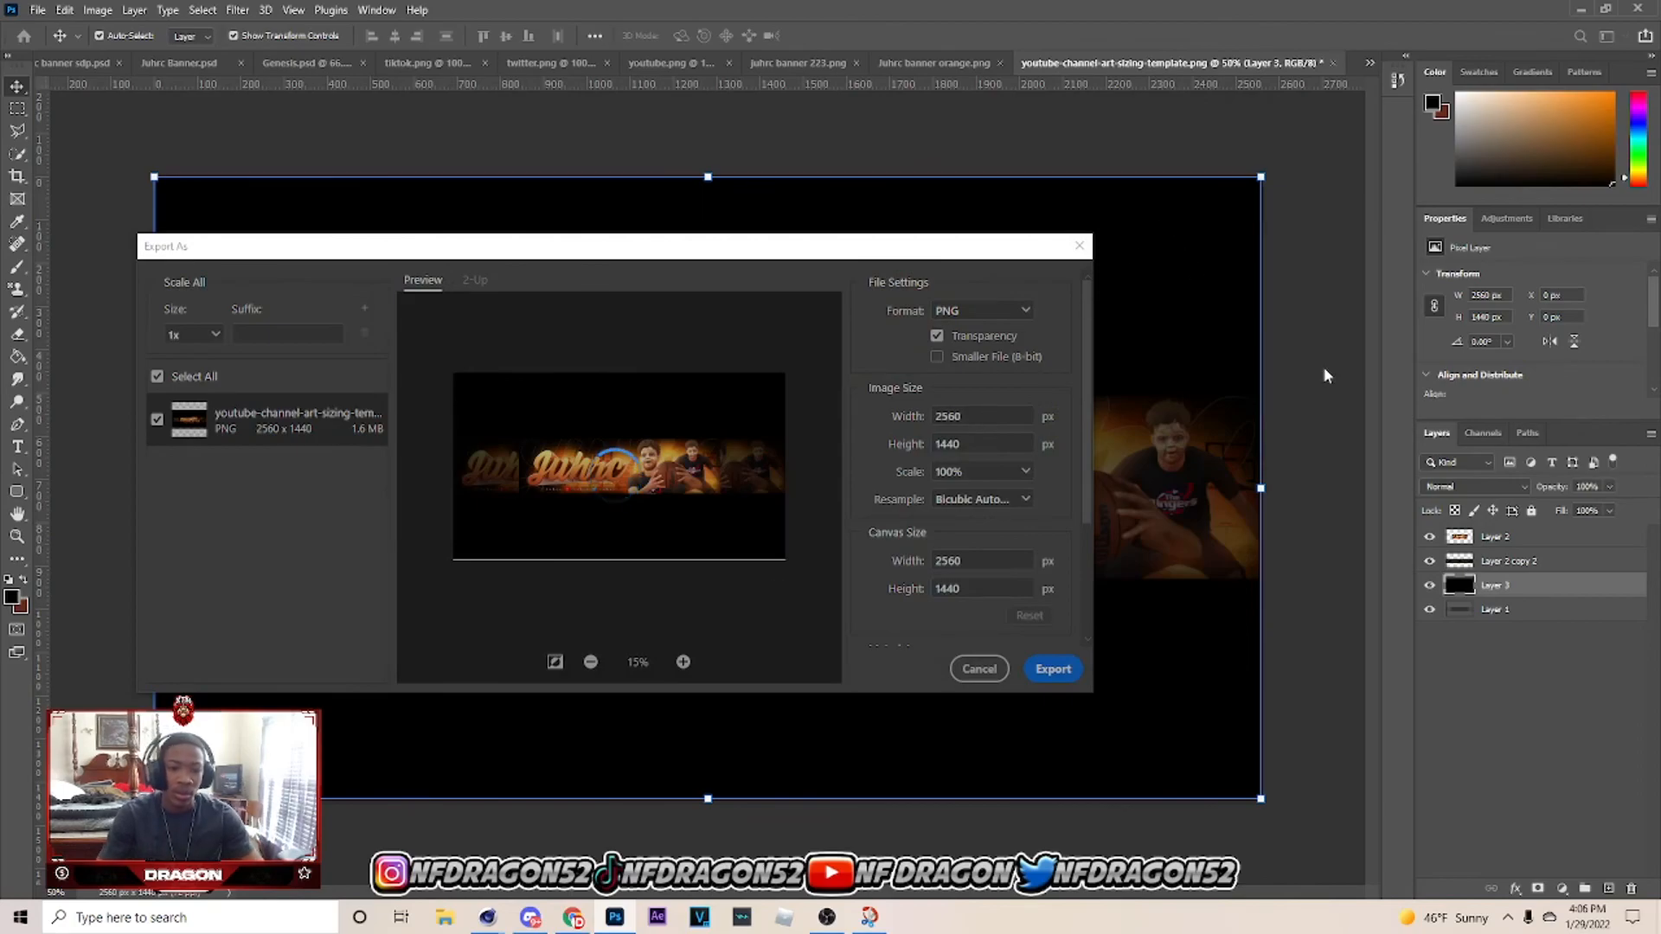
pyautogui.click(827, 917)
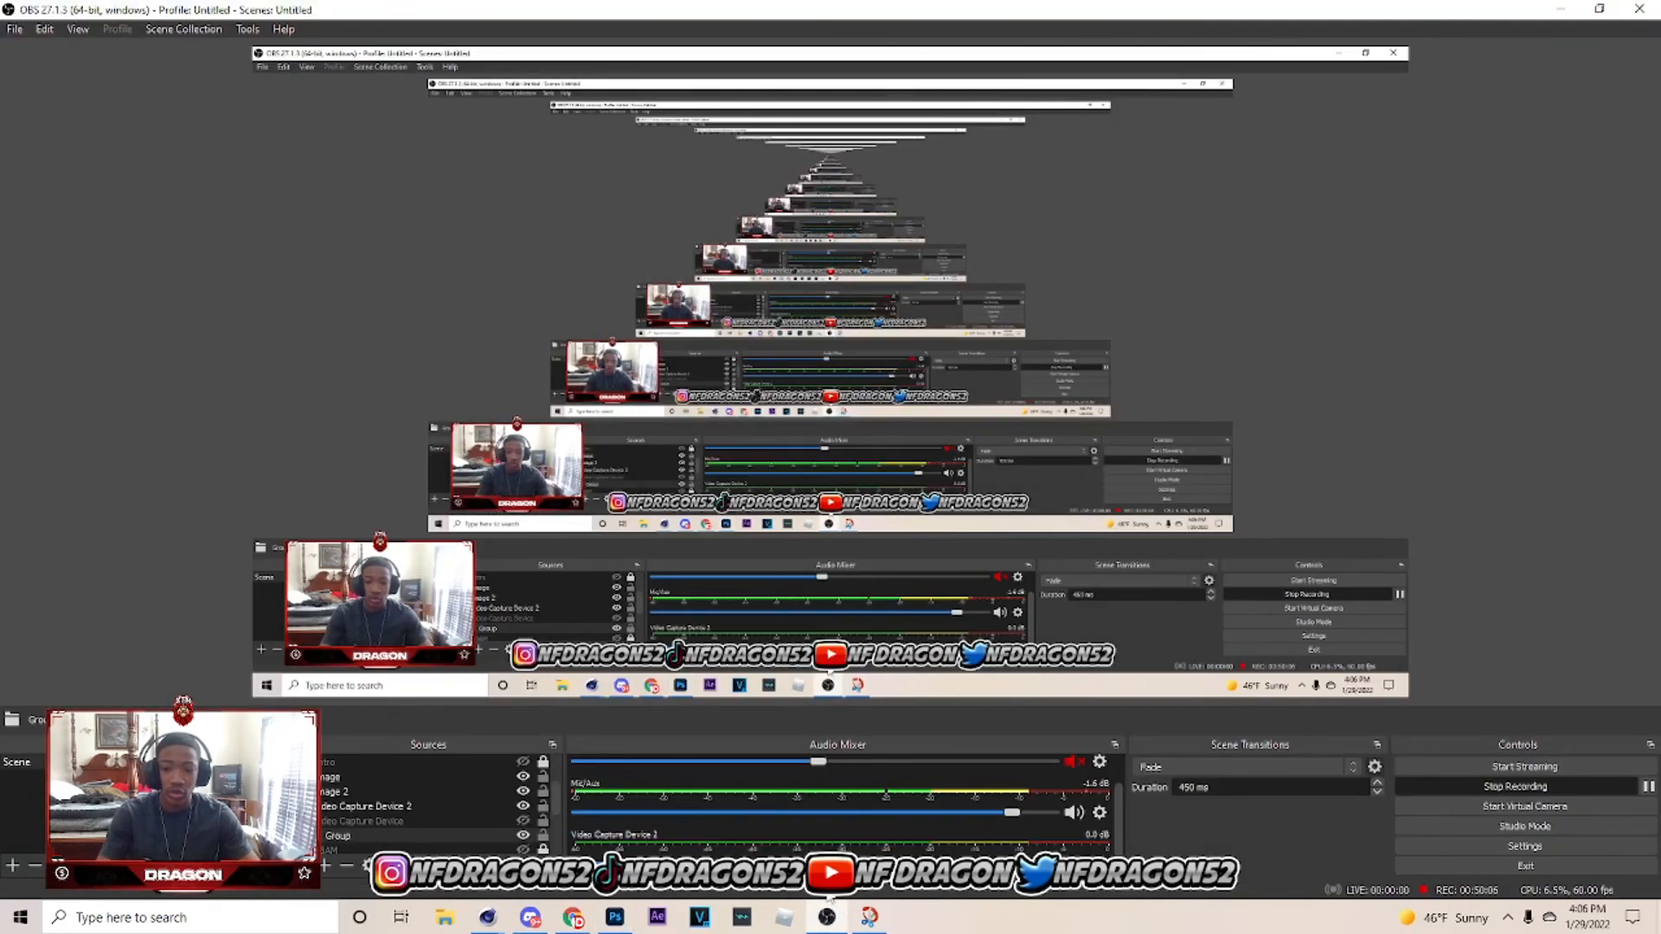